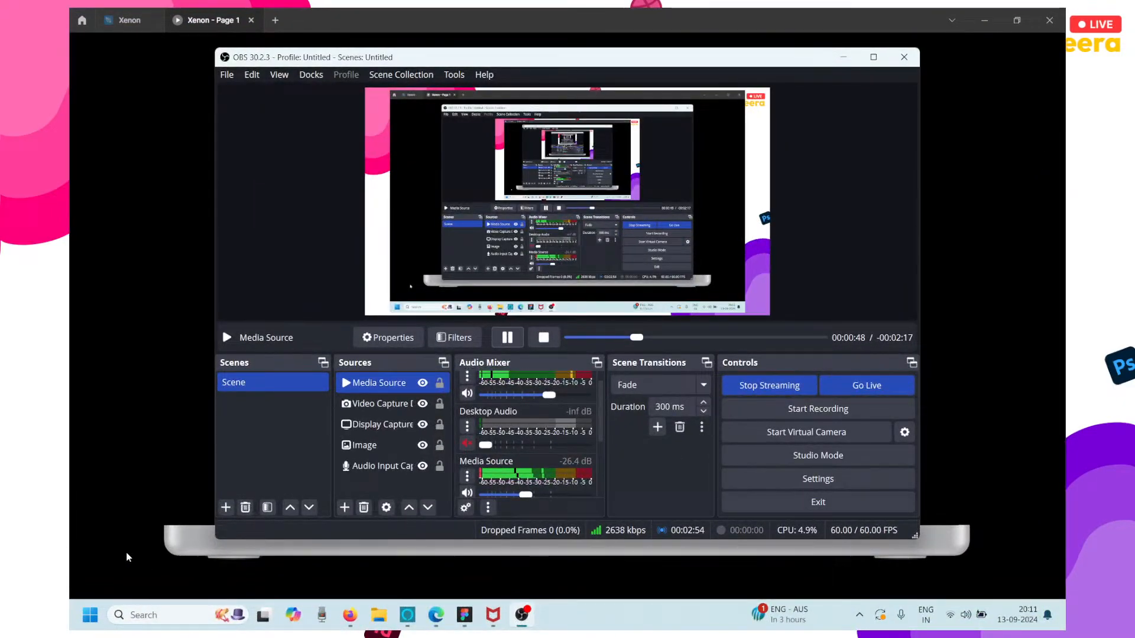
Switch to OBS, pause the Media Source playback and return to the Xenon prototype in Figma.
click(399, 459)
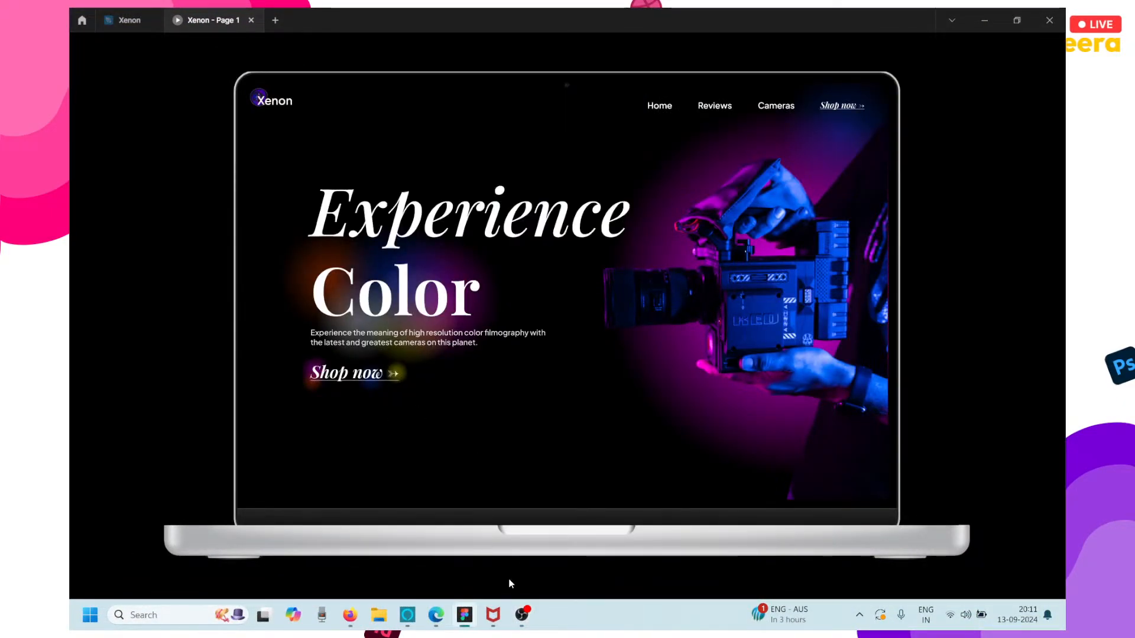
click(520, 617)
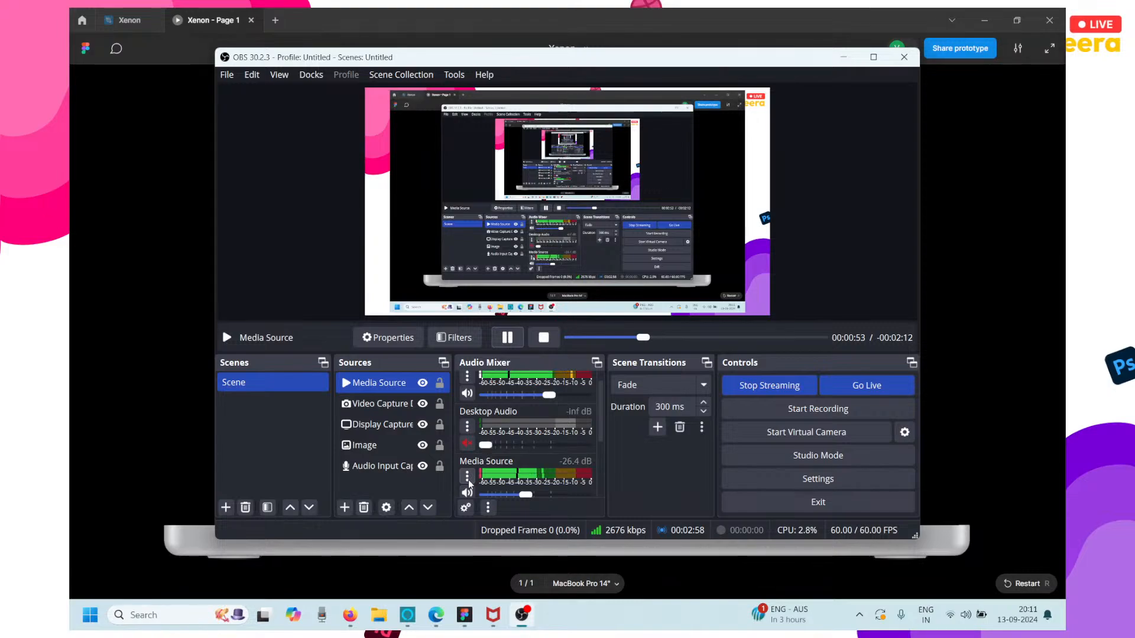
click(507, 338)
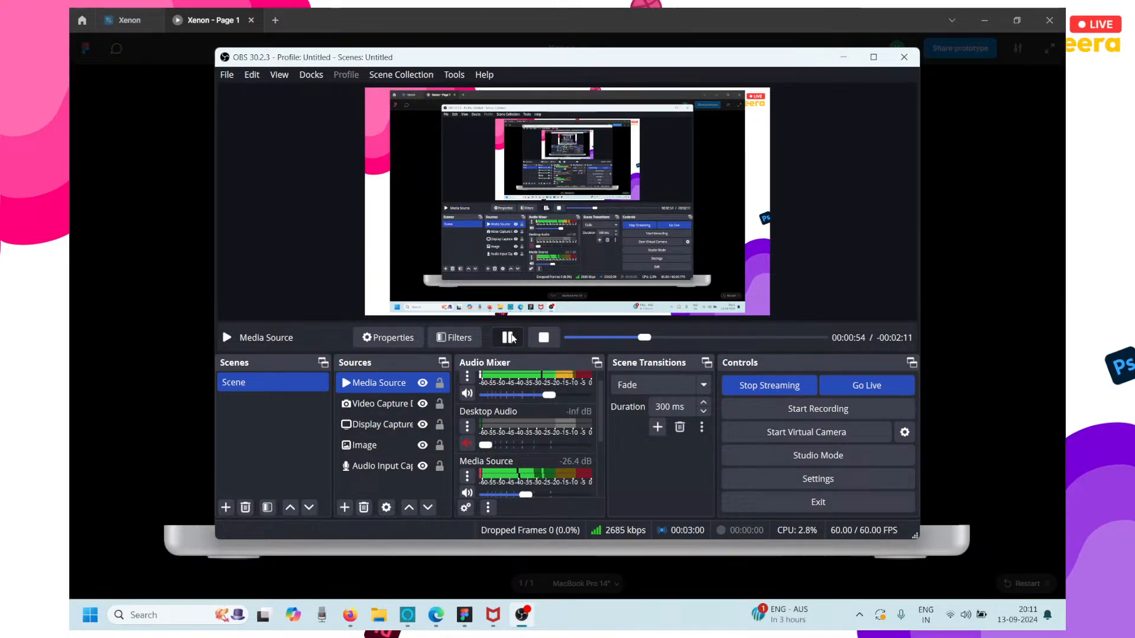
click(81, 336)
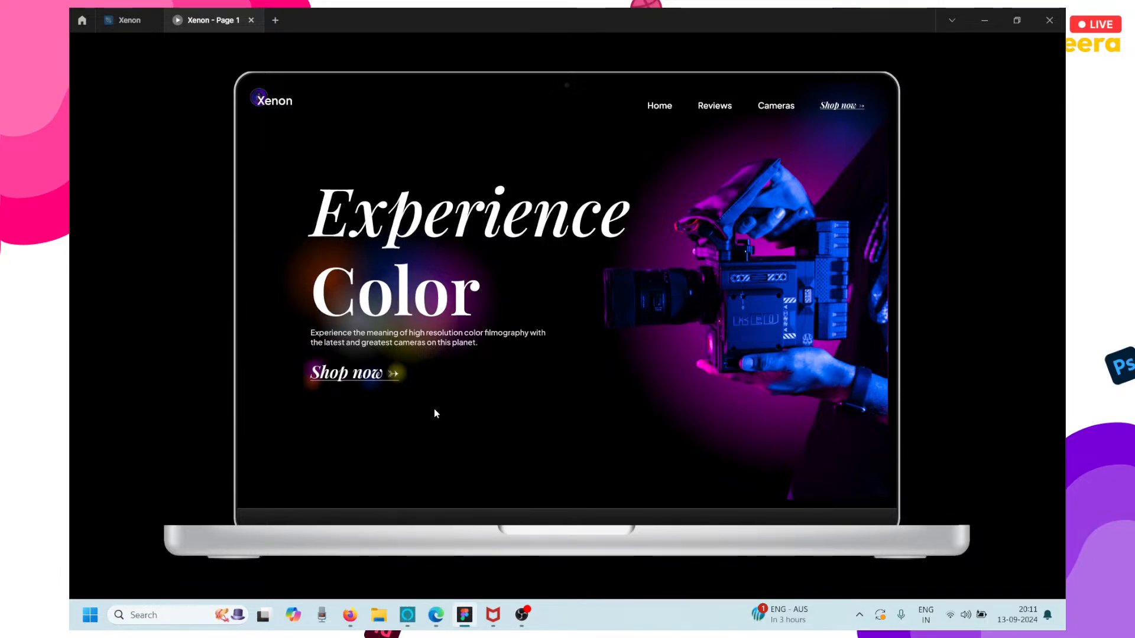
Review the Xenon prototype from the Experience Color hero through the Comfort and Style sections to the footer.
mouse_move(515, 633)
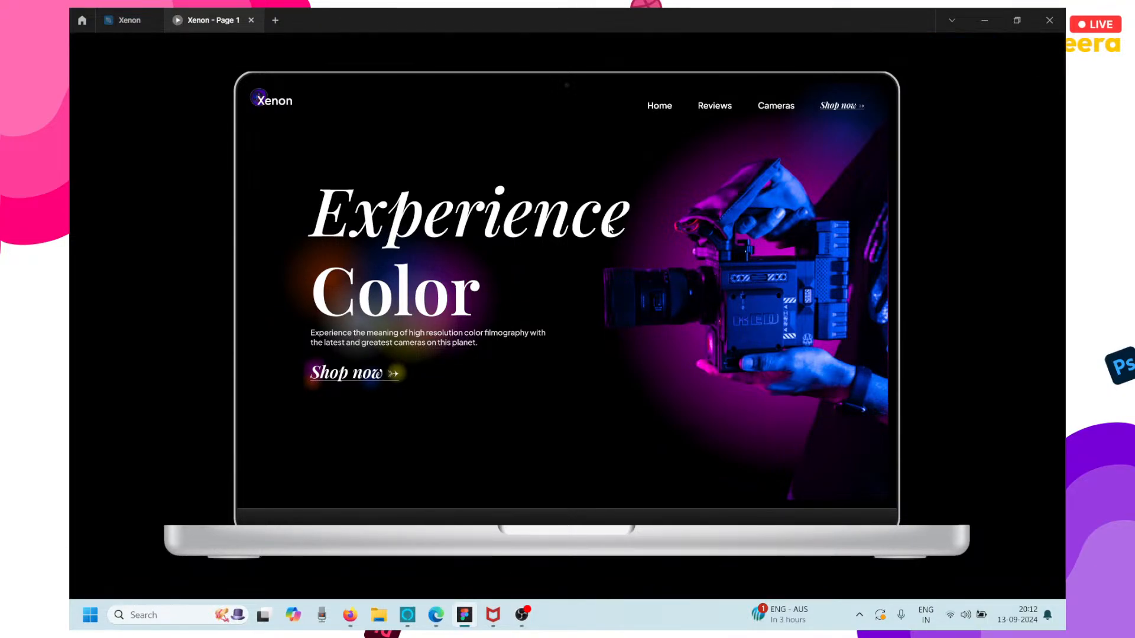
scroll(610, 227, down, 2)
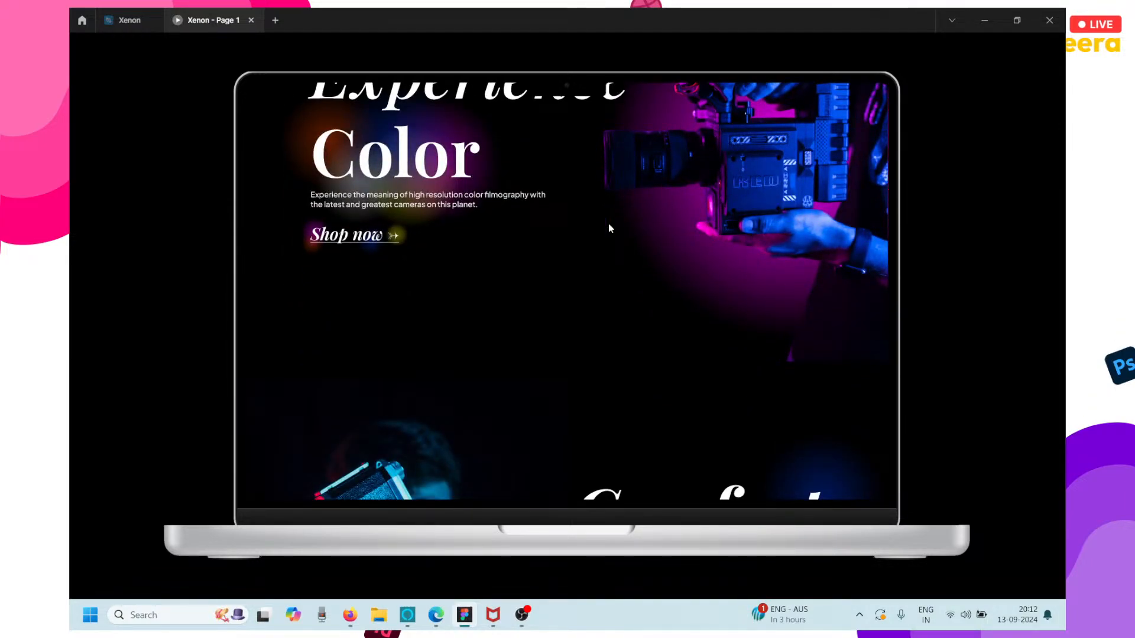
scroll(610, 227, down, 3)
scroll(609, 227, down, 1)
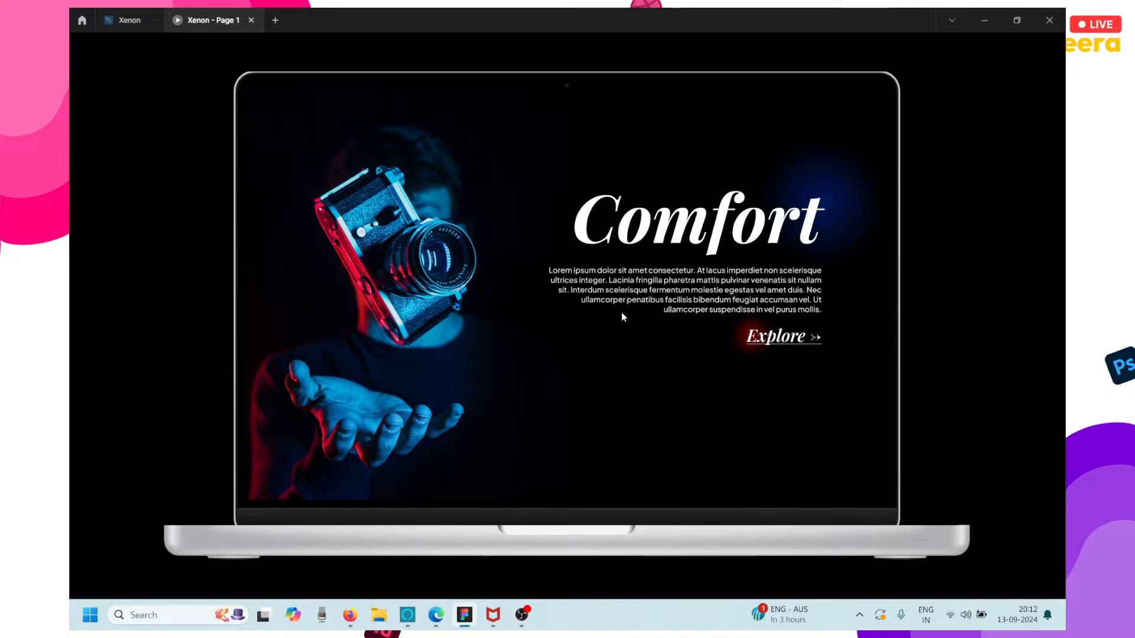
scroll(622, 318, down, 5)
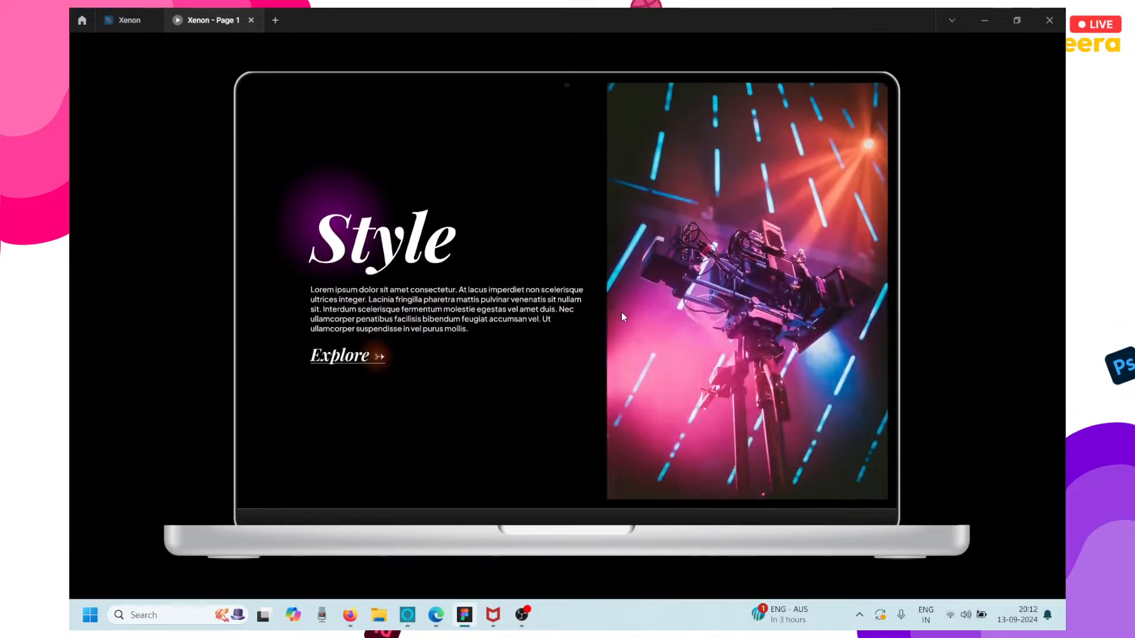
scroll(622, 313, down, 1)
scroll(622, 313, up, 1)
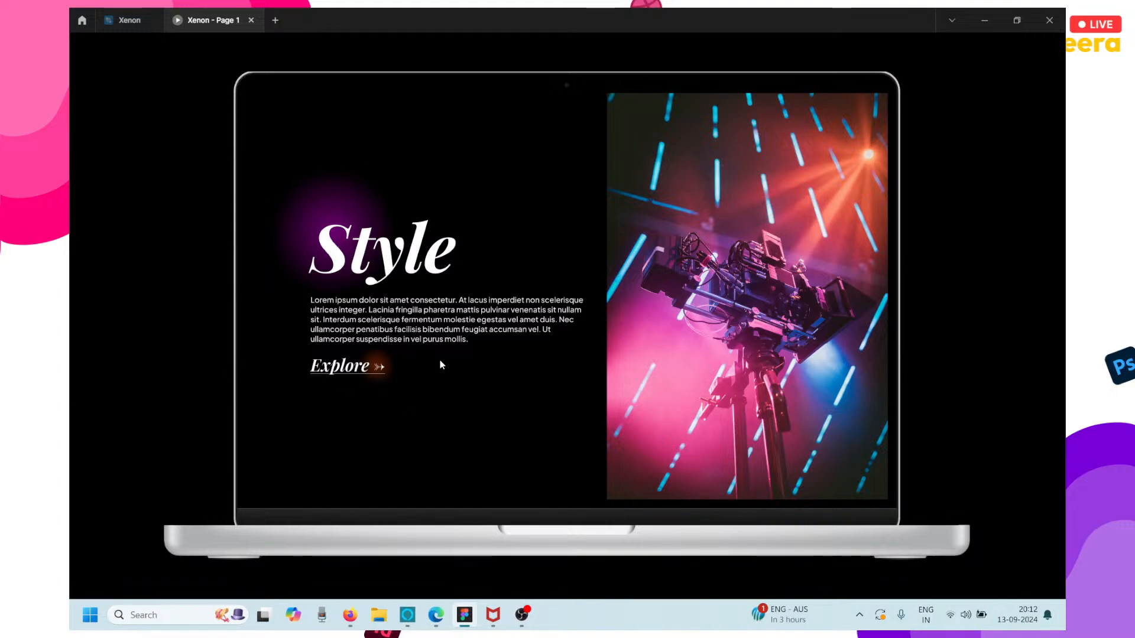
scroll(672, 381, down, 1)
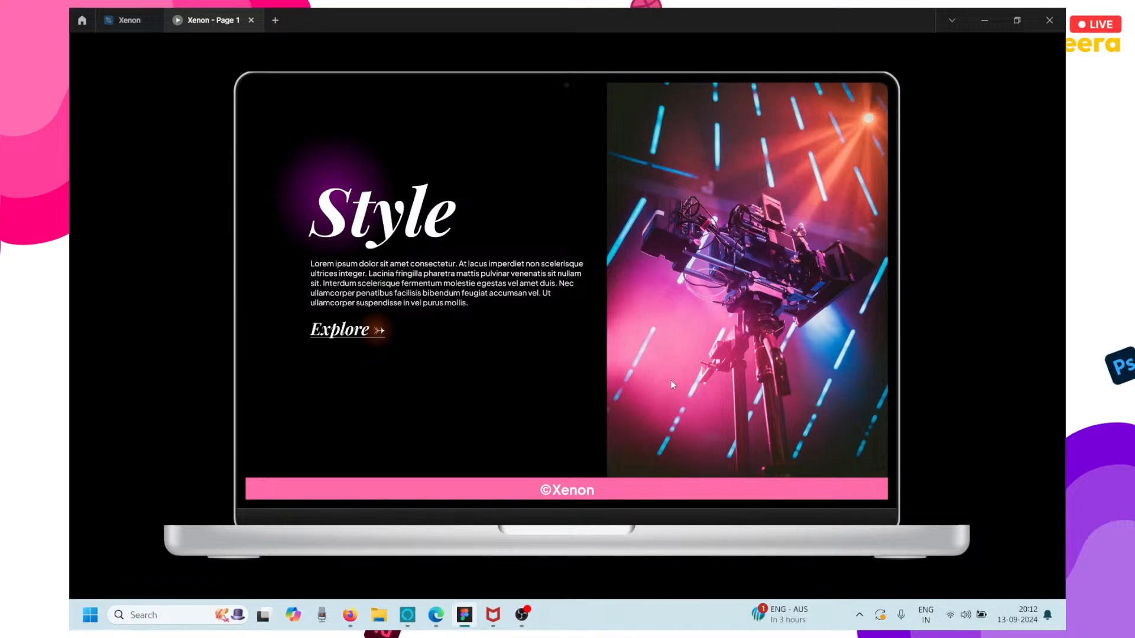
scroll(672, 384, up, 15)
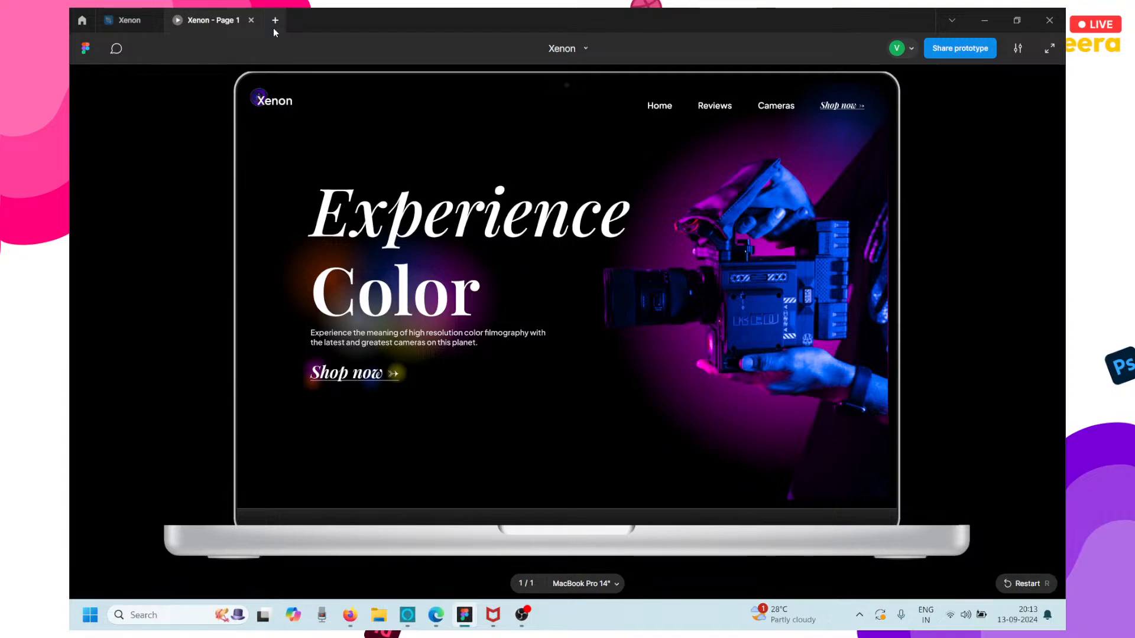
Switch to Firefox, search for "figma downloads" in a new tab and view the Figma Downloads page's installer options.
click(350, 615)
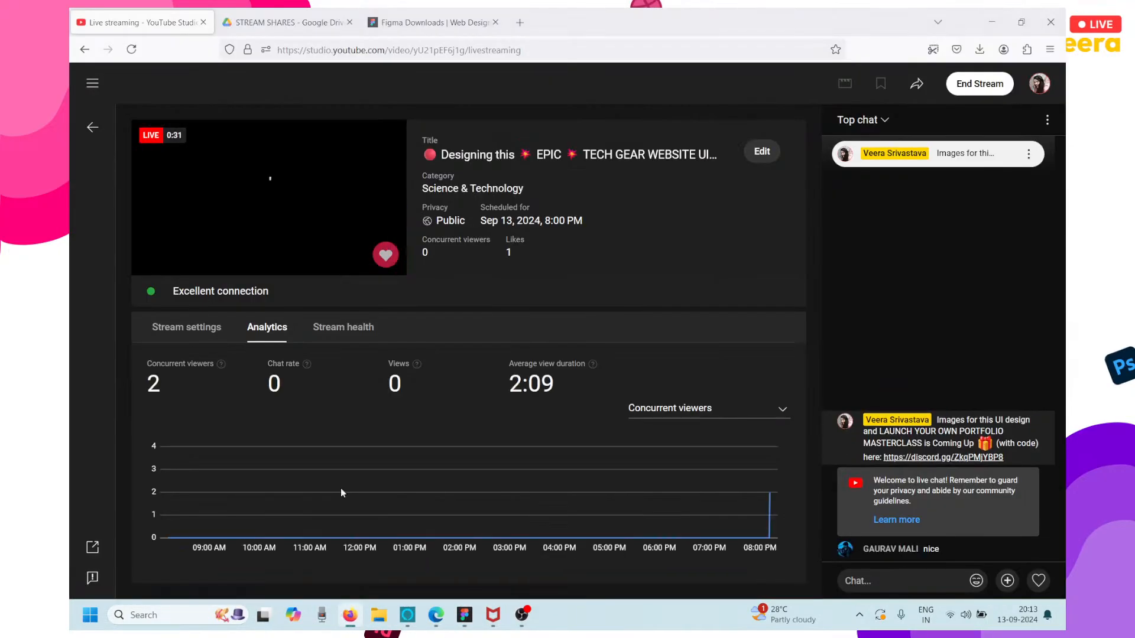
click(520, 21)
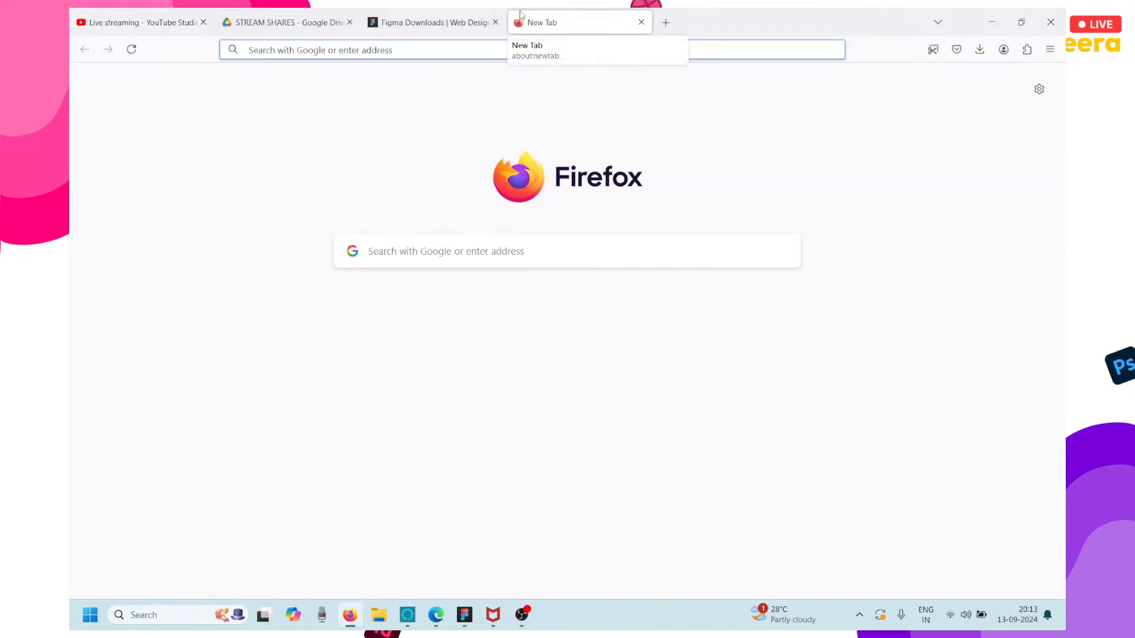
key(ctrl+d)
click(430, 109)
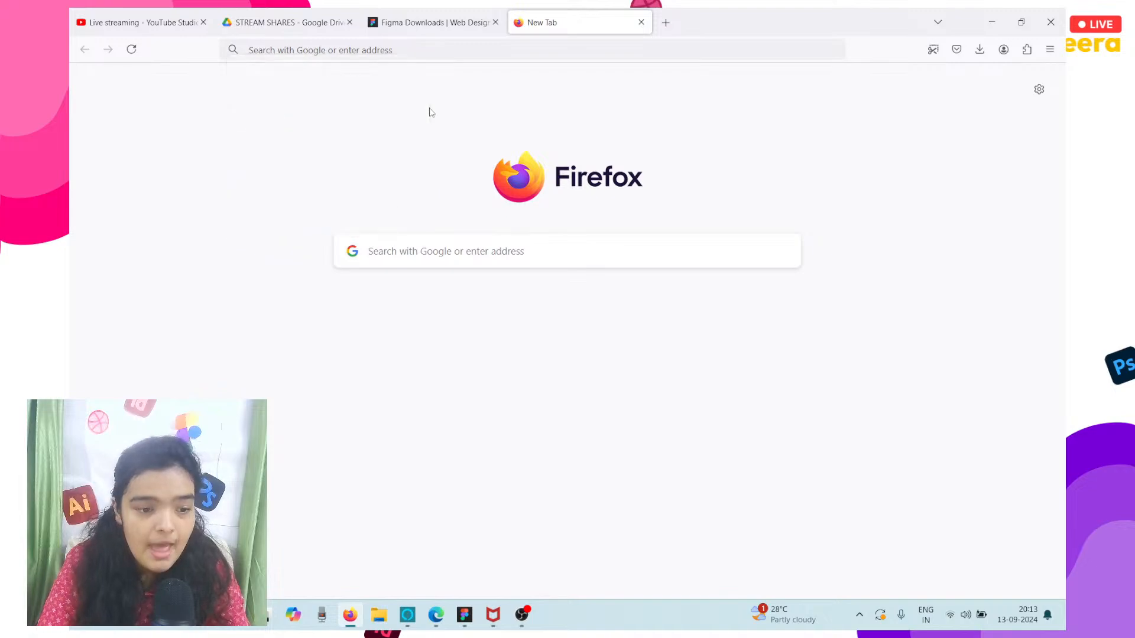
click(440, 56)
text(fig)
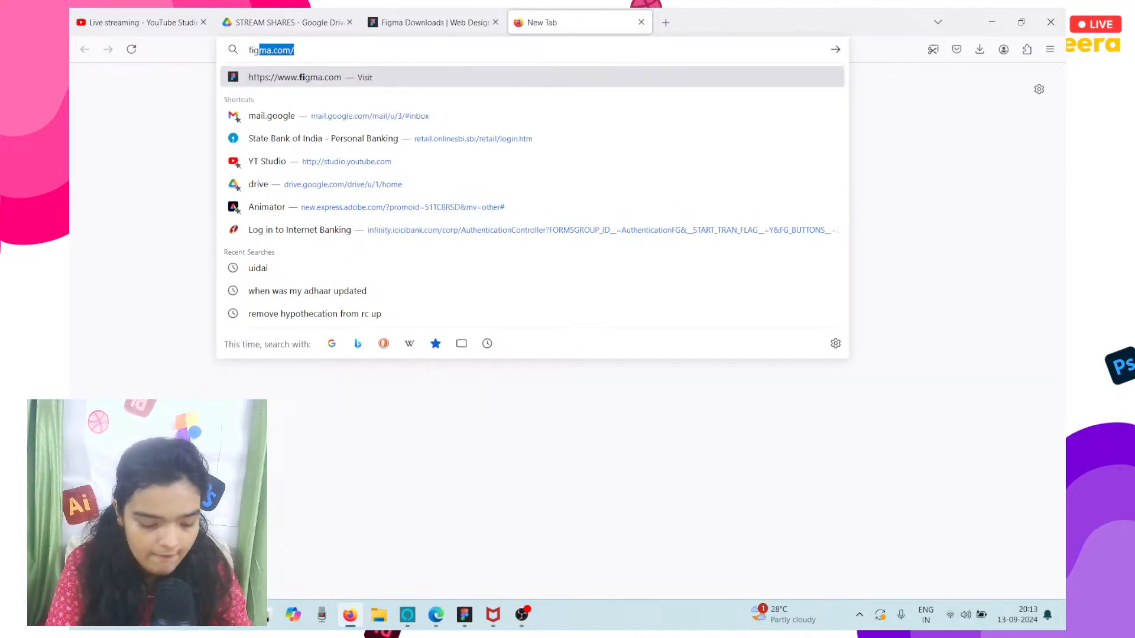
text(ma downloads)
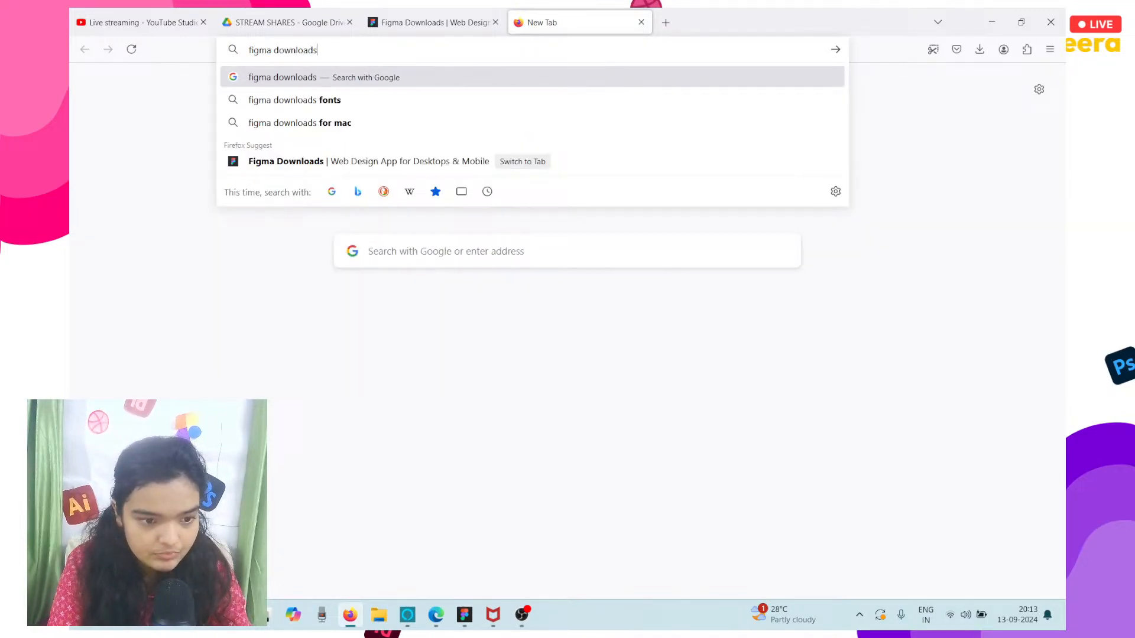
key(Return)
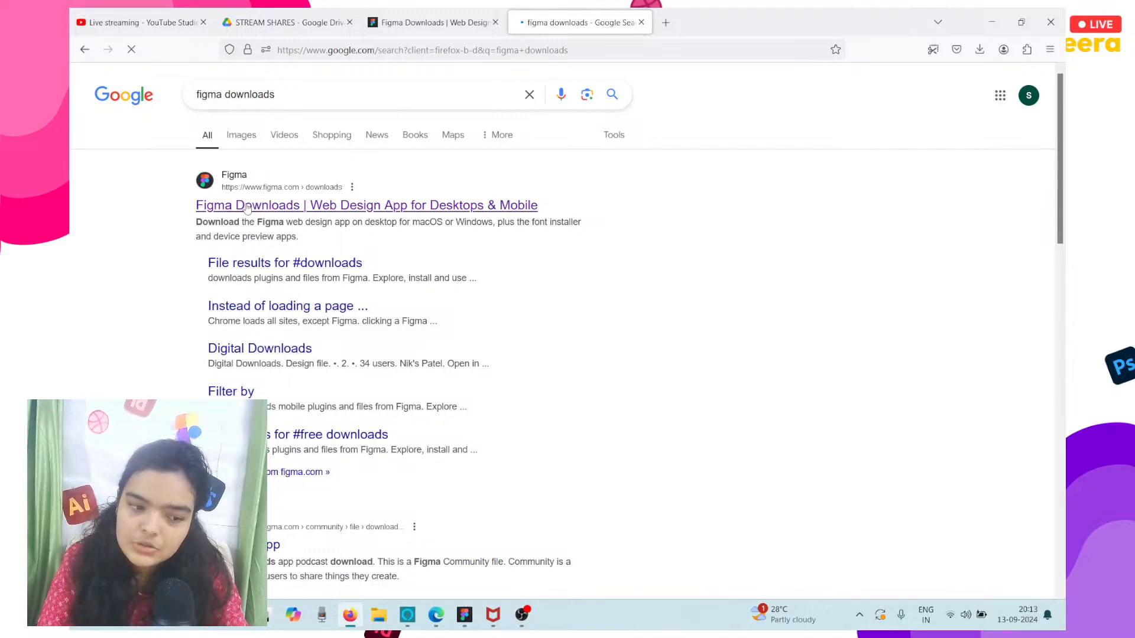
click(247, 206)
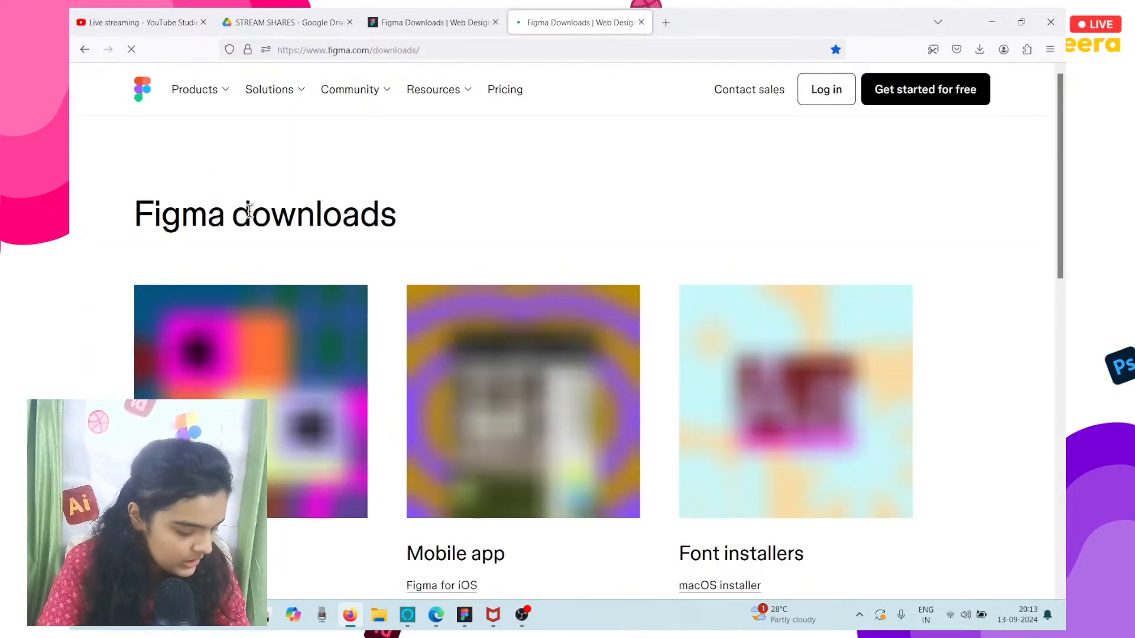
scroll(561, 331, down, 3)
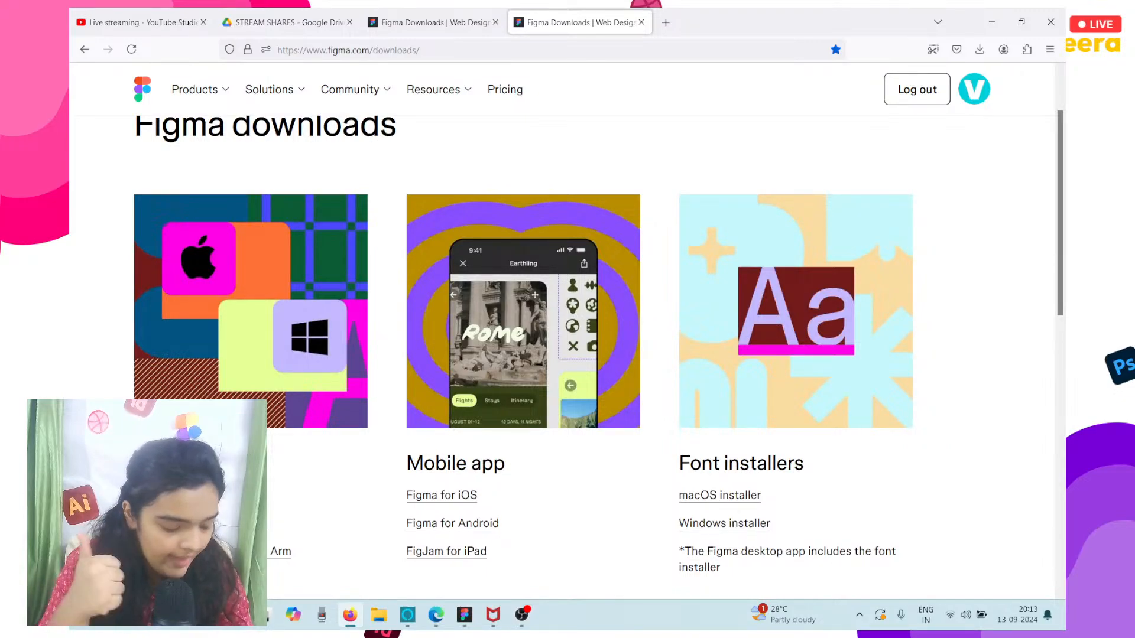
Switch back to Figma and create a new blank design file.
click(466, 617)
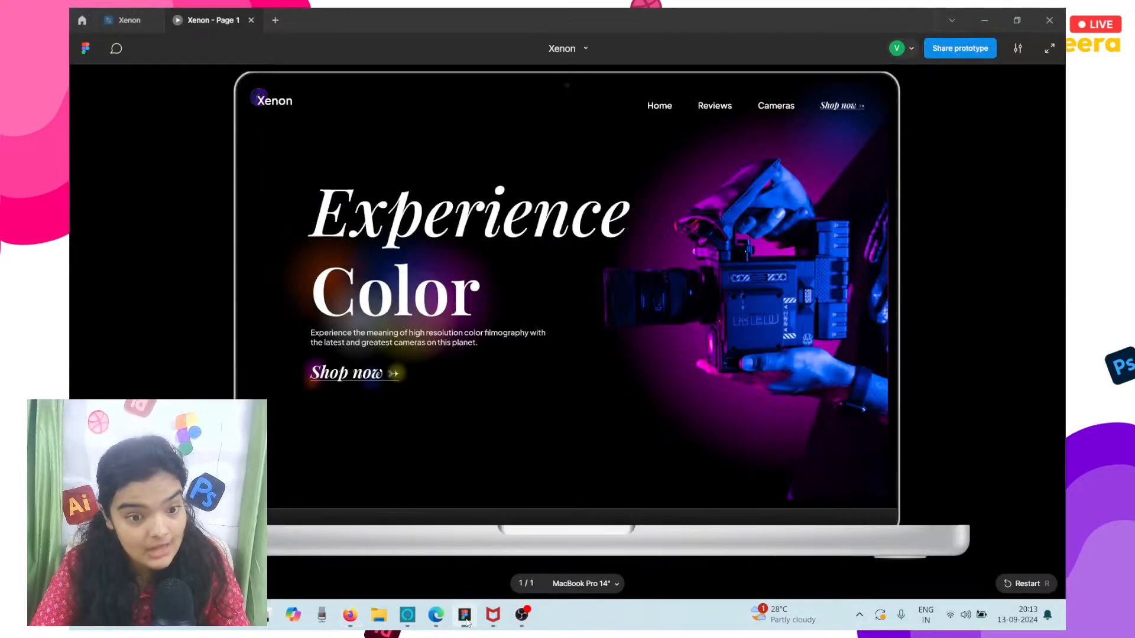
click(72, 13)
scroll(289, 109, up, 2)
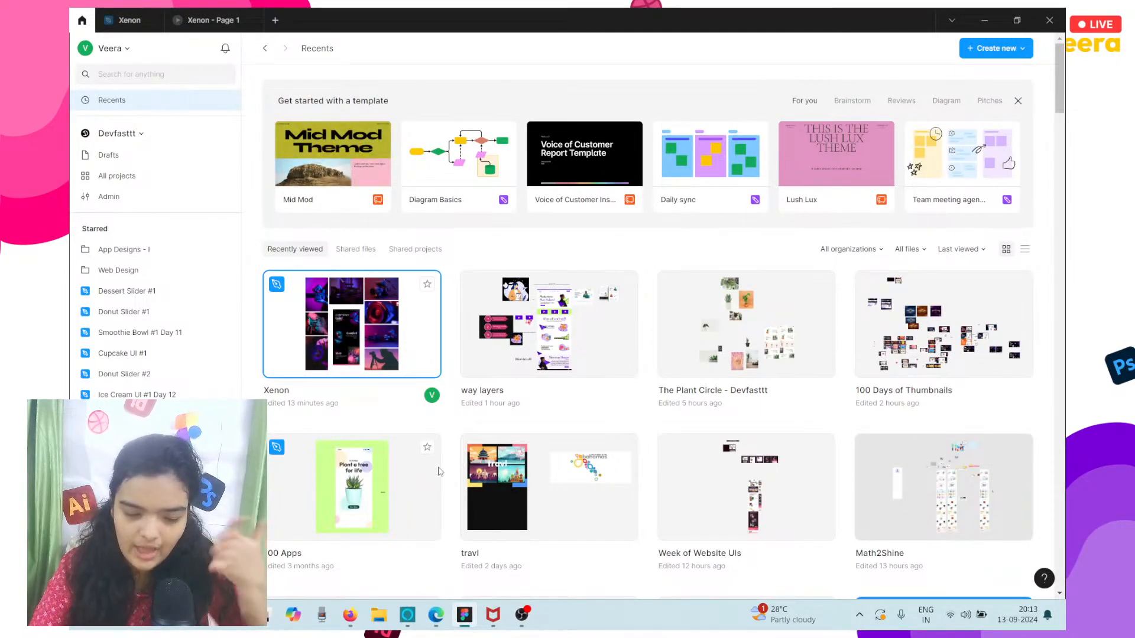
mouse_move(479, 633)
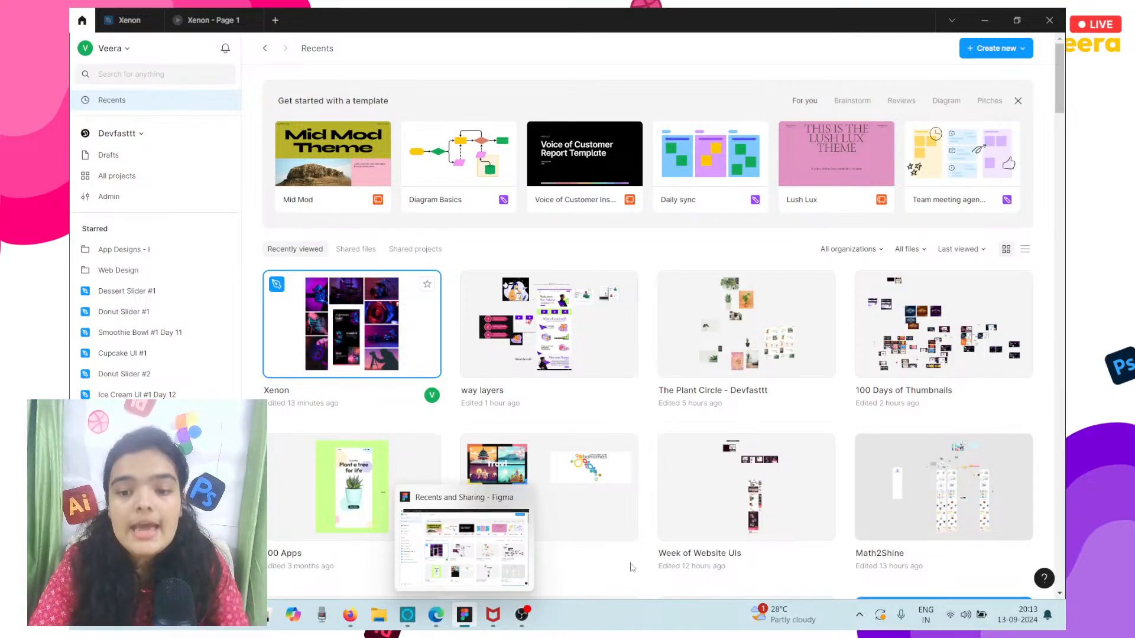
click(275, 20)
click(427, 237)
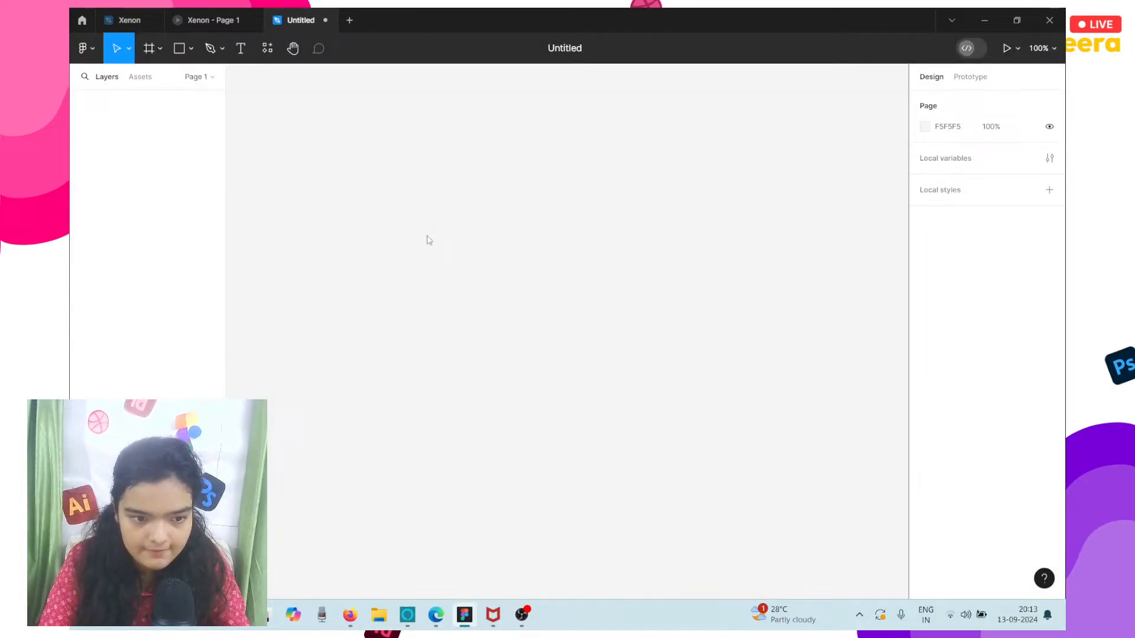
click(557, 50)
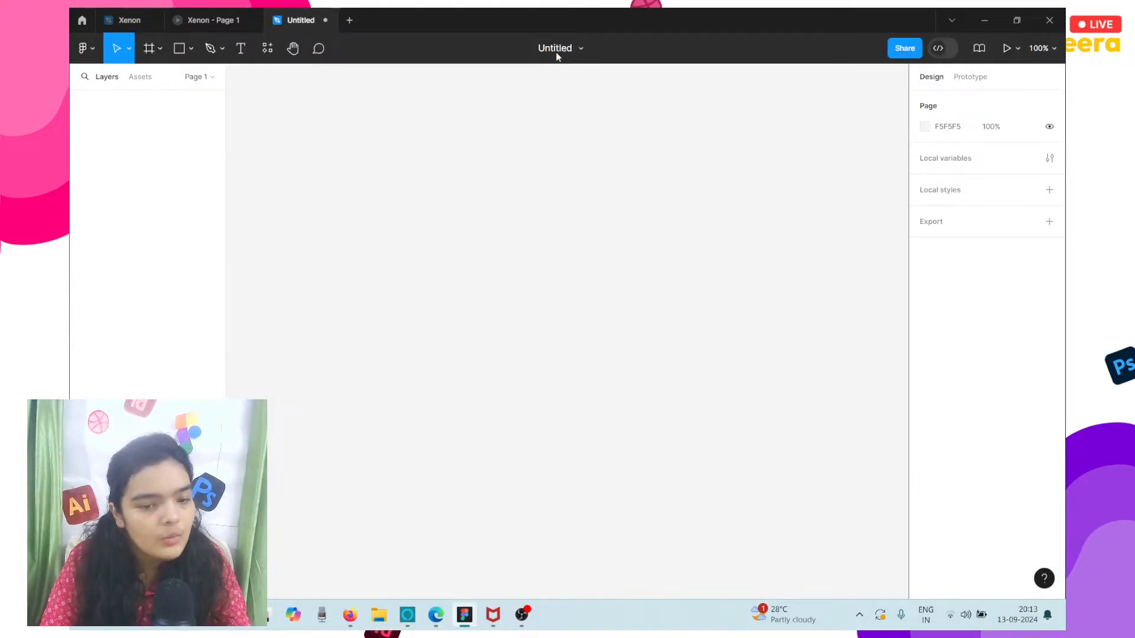
click(459, 148)
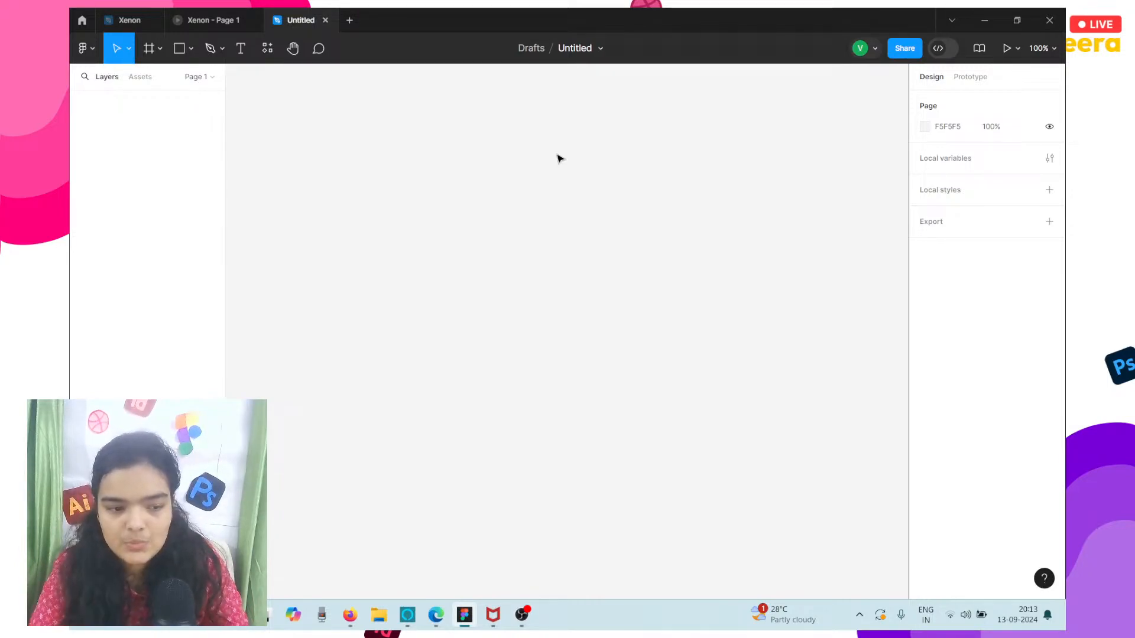
Look over the Xenon prototype again, including its source design file with the page frame and camera images.
click(210, 21)
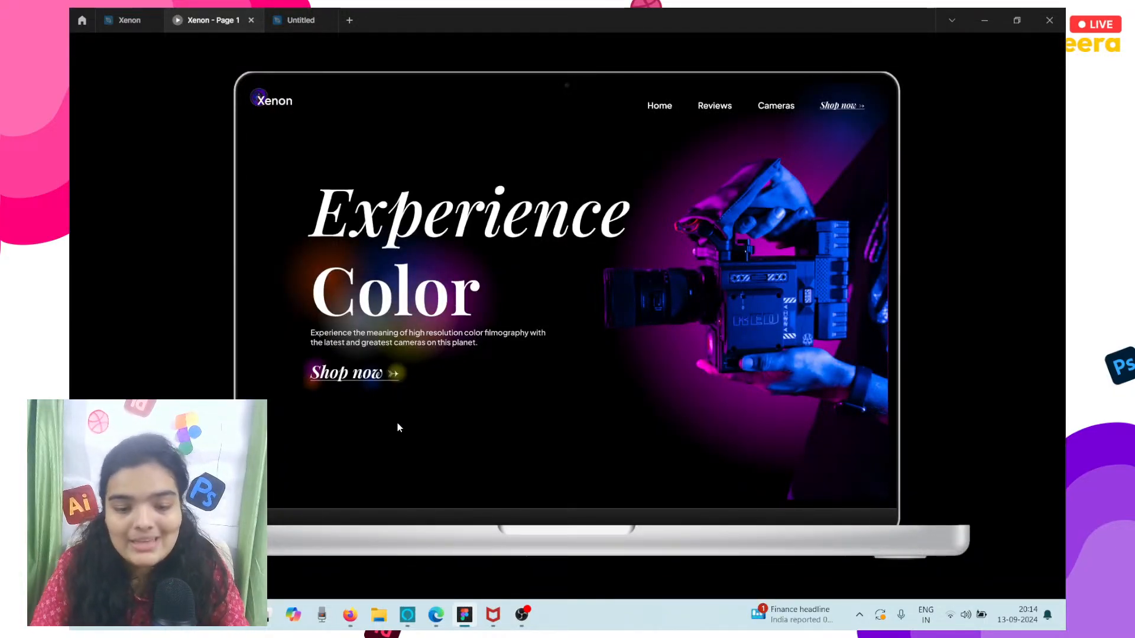
scroll(397, 424, down, 2)
scroll(397, 424, up, 2)
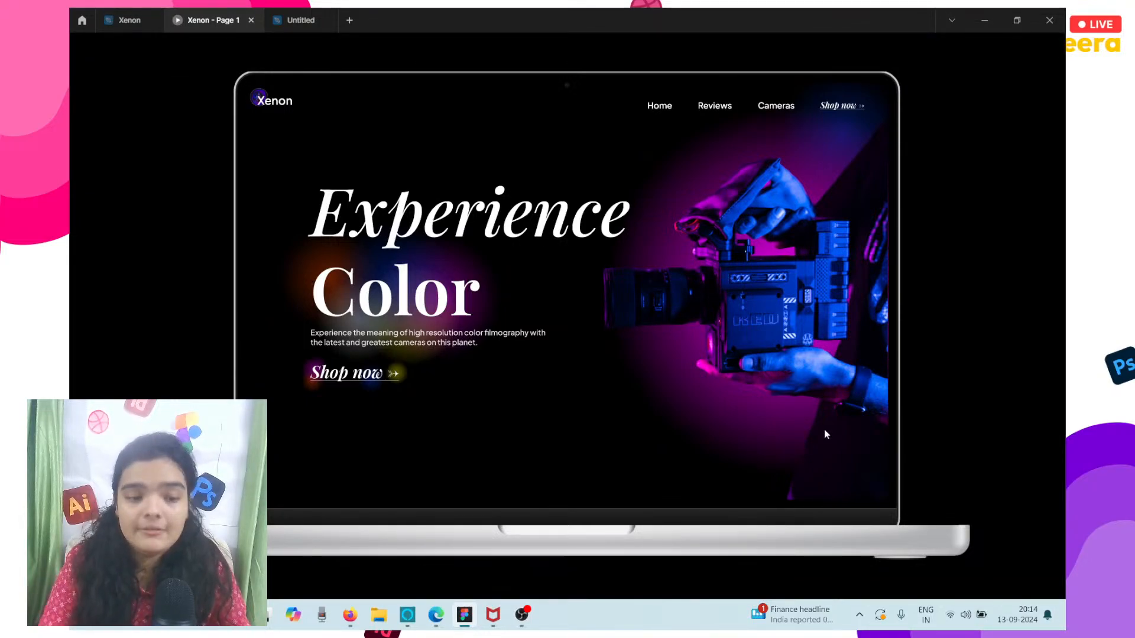
click(304, 14)
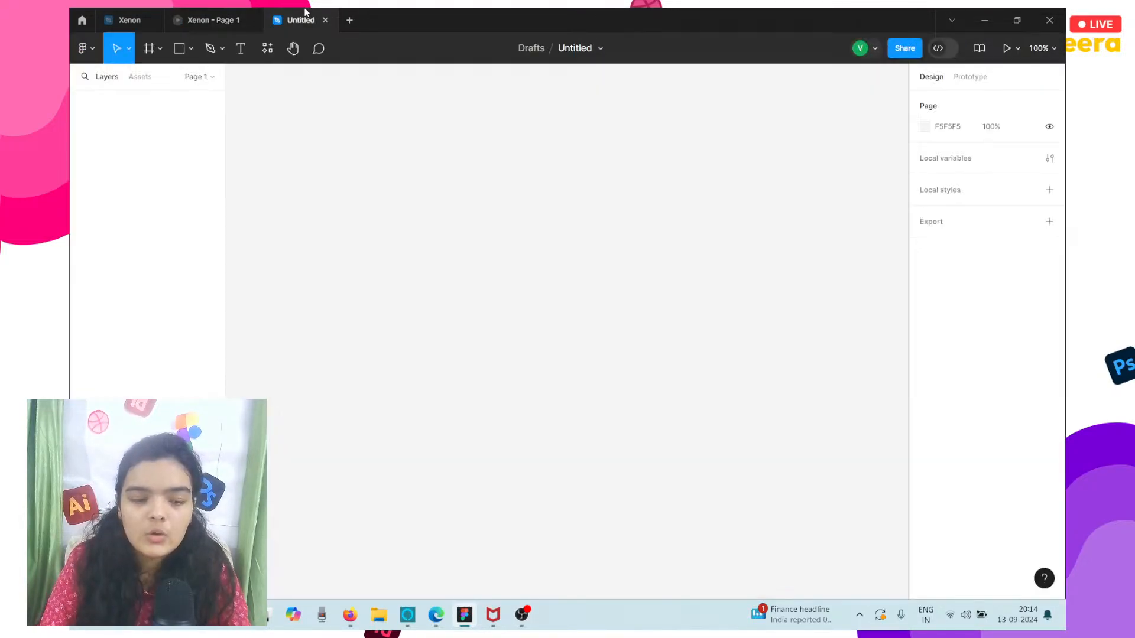
click(158, 12)
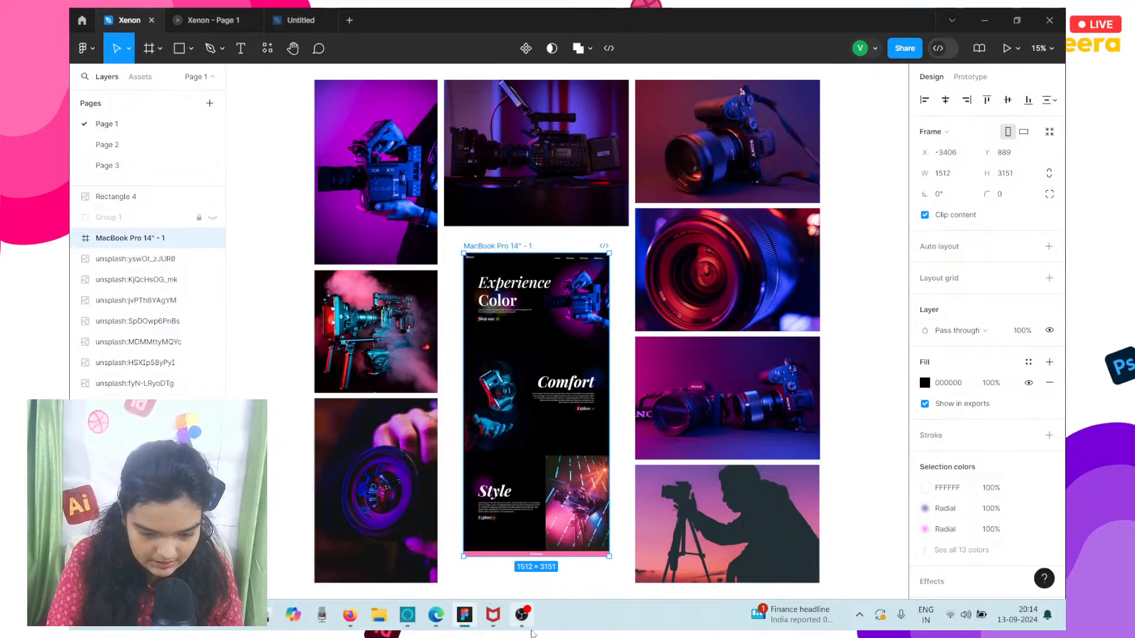
Switch to OBS, slightly raise the volume of the audio channel above Desktop Audio and minimize the OBS window.
click(522, 615)
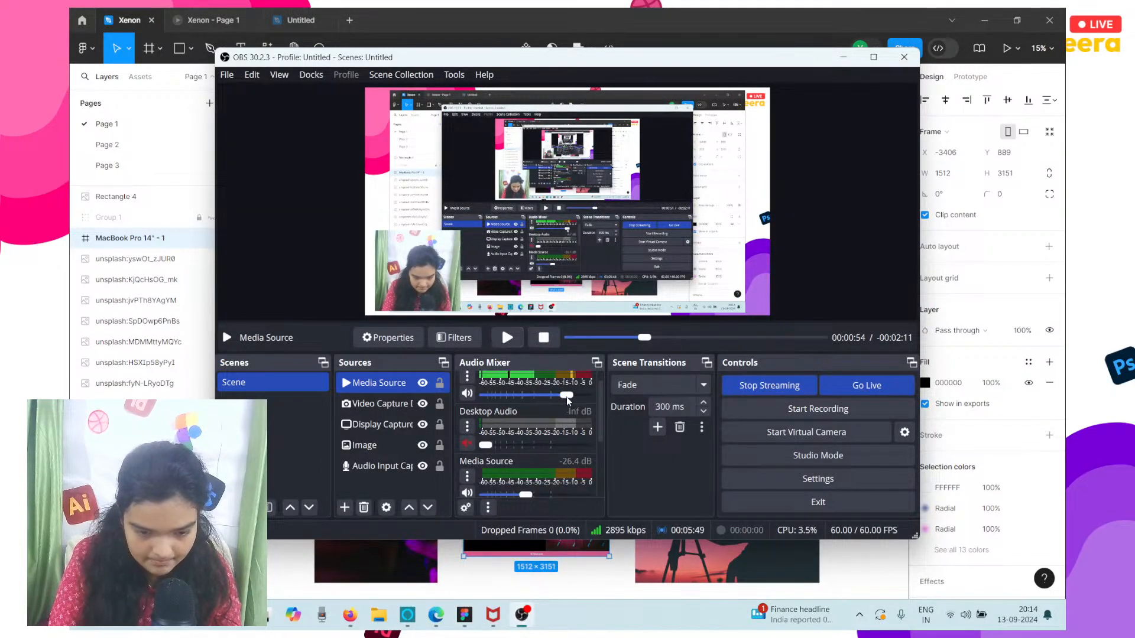
drag(566, 396, 572, 397)
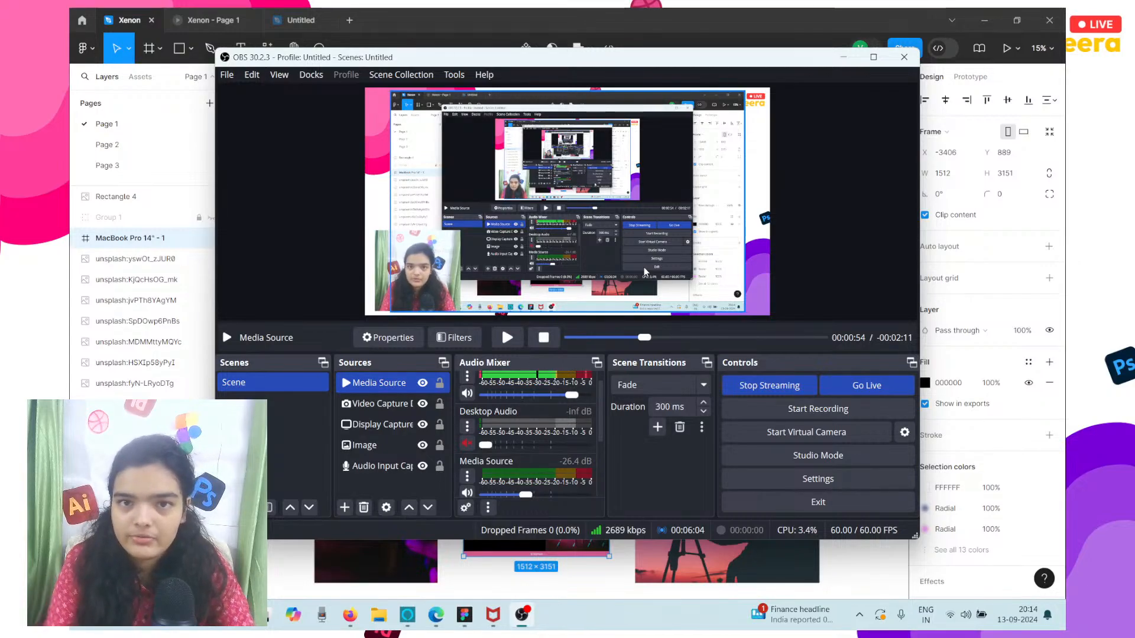
click(847, 56)
Check the Xenon prototype, switch to the untitled design file and add a MacBook Pro 14" desktop frame.
click(218, 12)
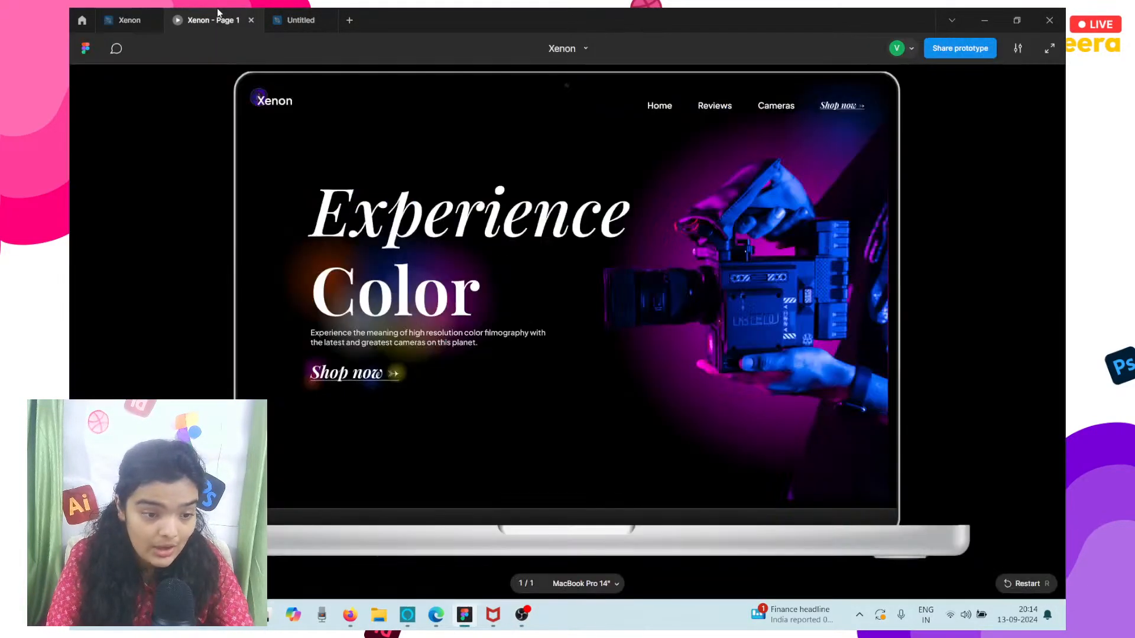
click(306, 11)
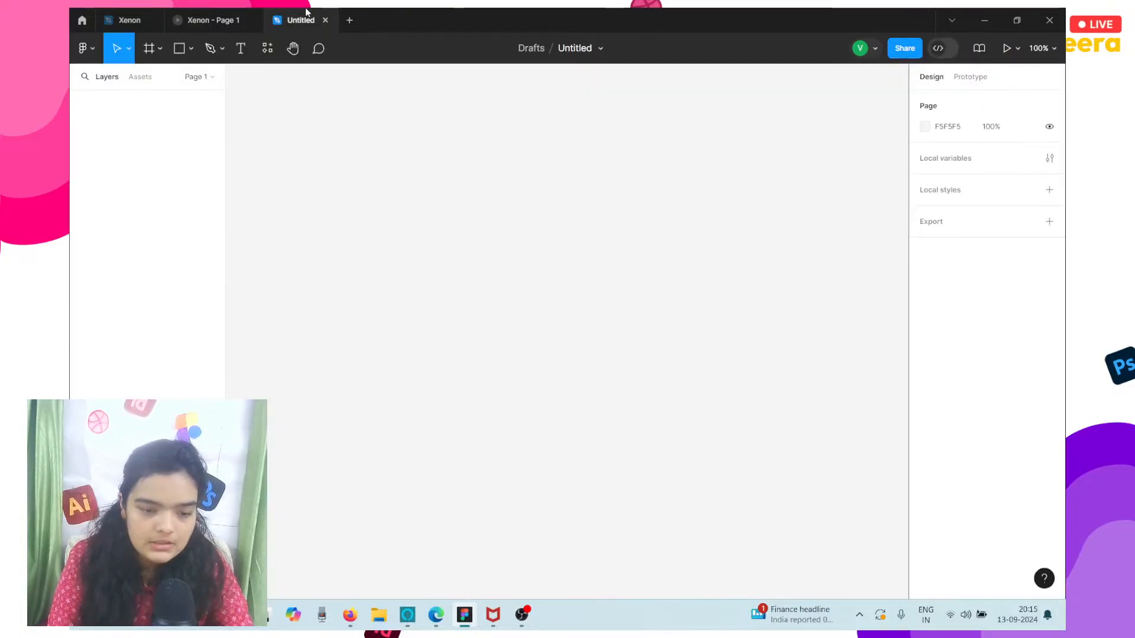
click(143, 56)
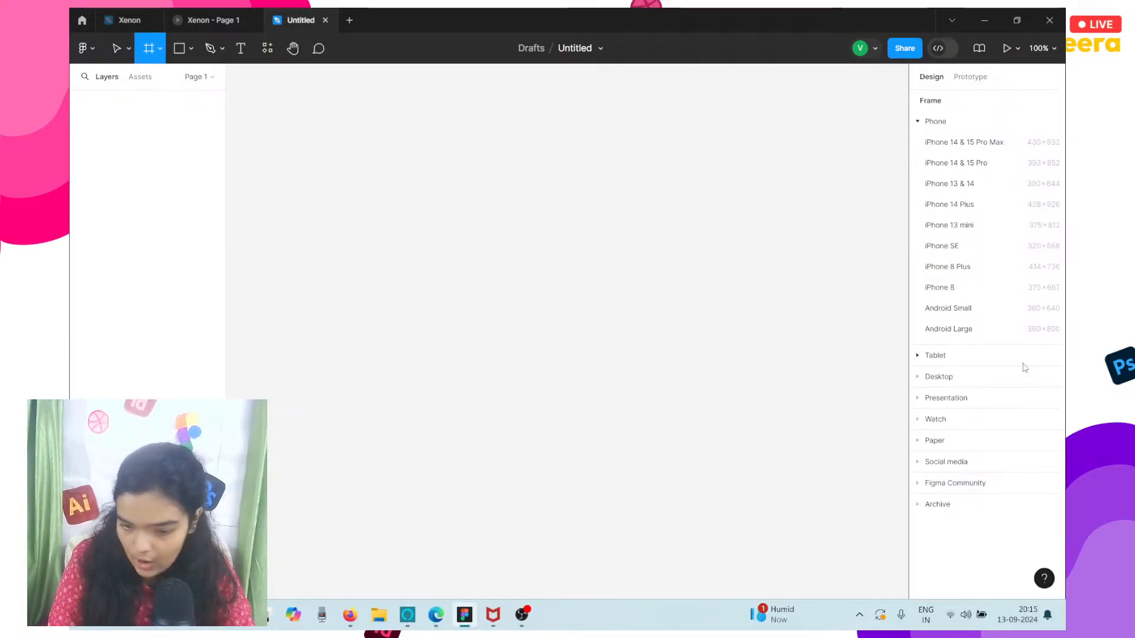
click(1005, 377)
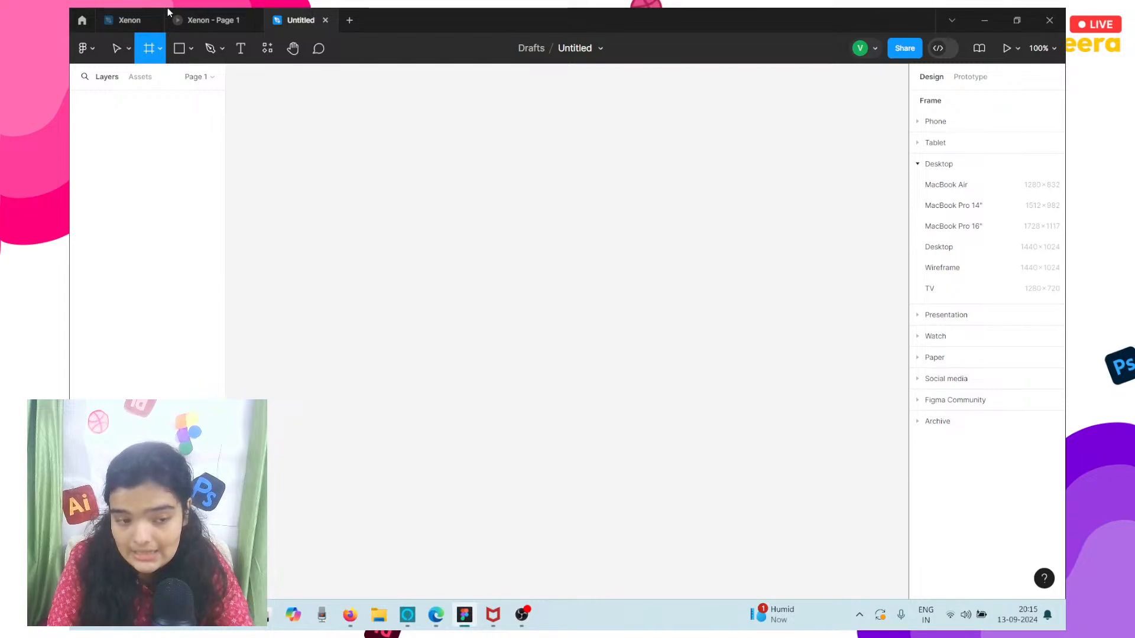
click(1003, 205)
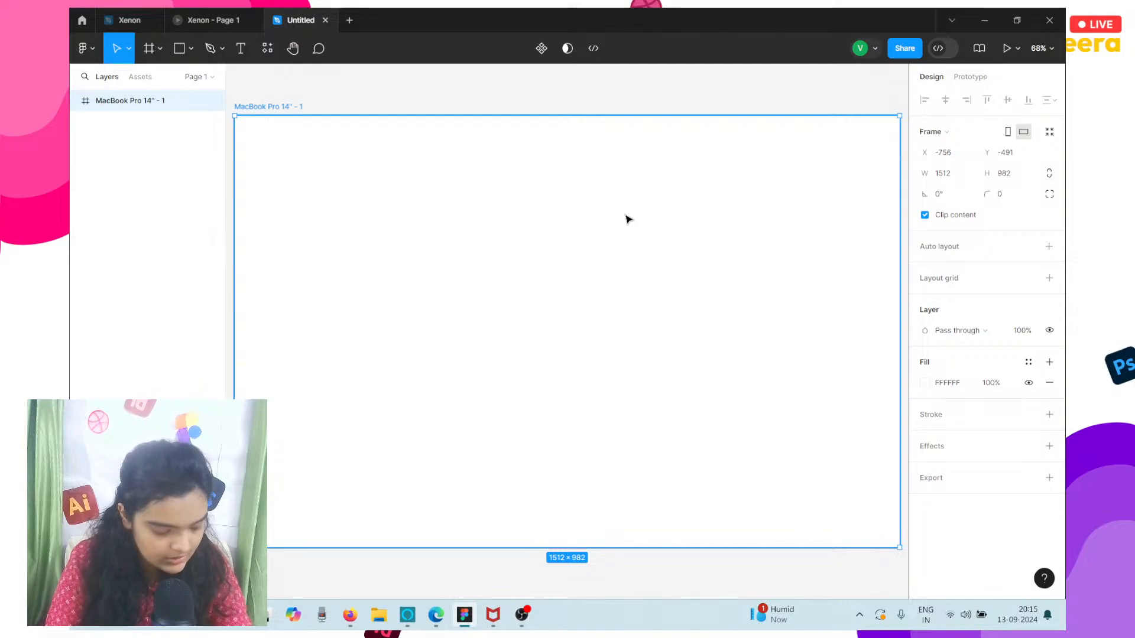
Set the MacBook Pro 14" frame's fill to black (000000) and deselect the frame.
click(924, 382)
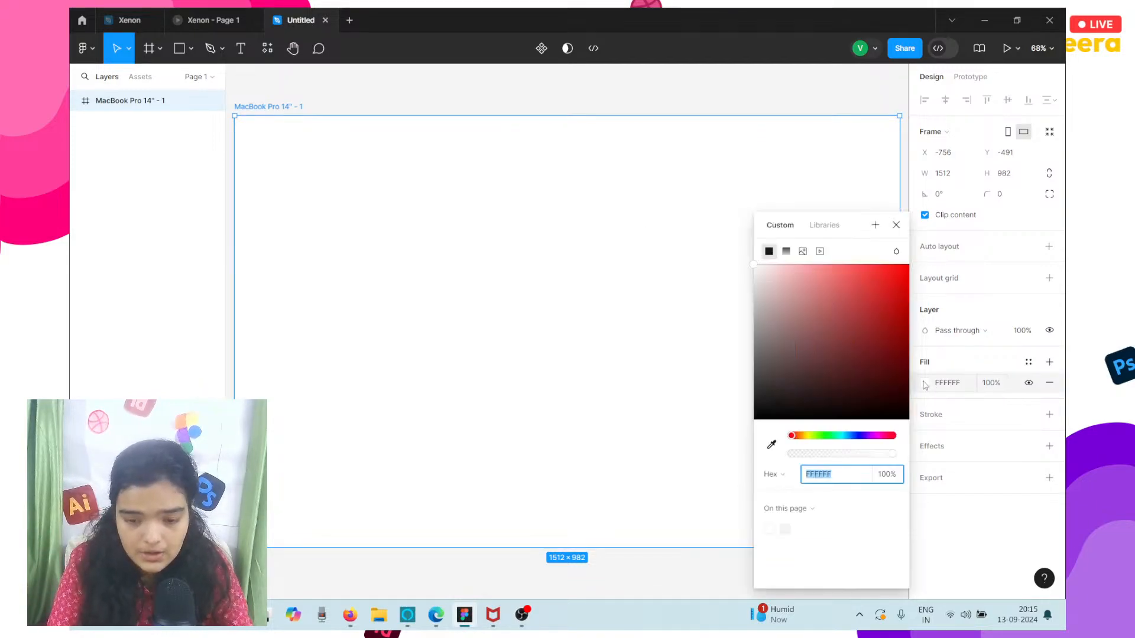
drag(834, 336, 747, 425)
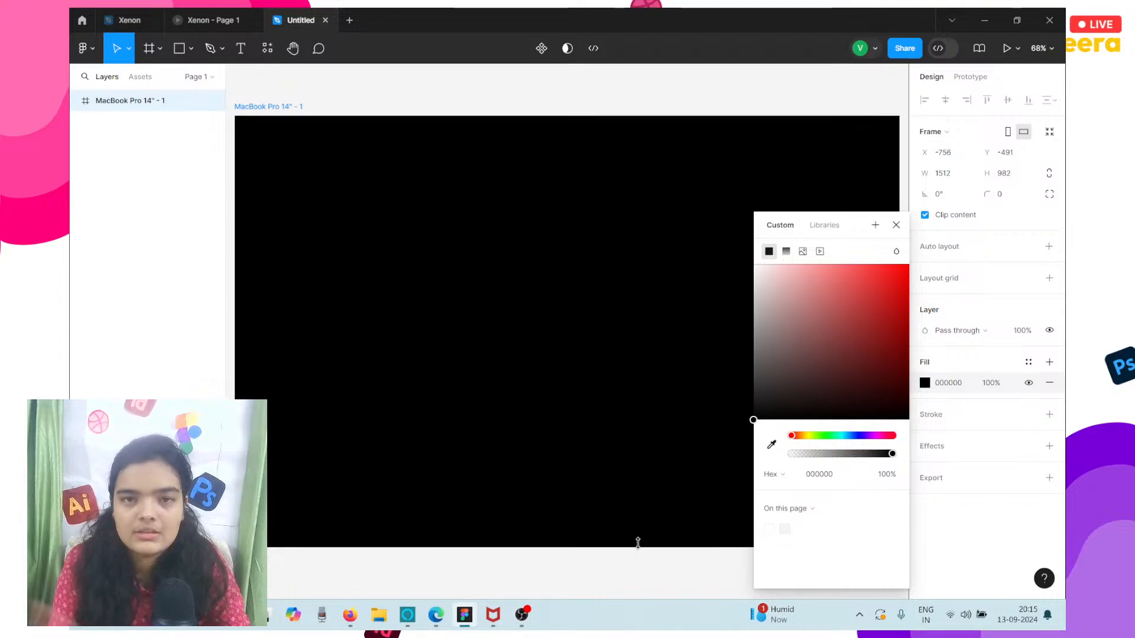
click(434, 579)
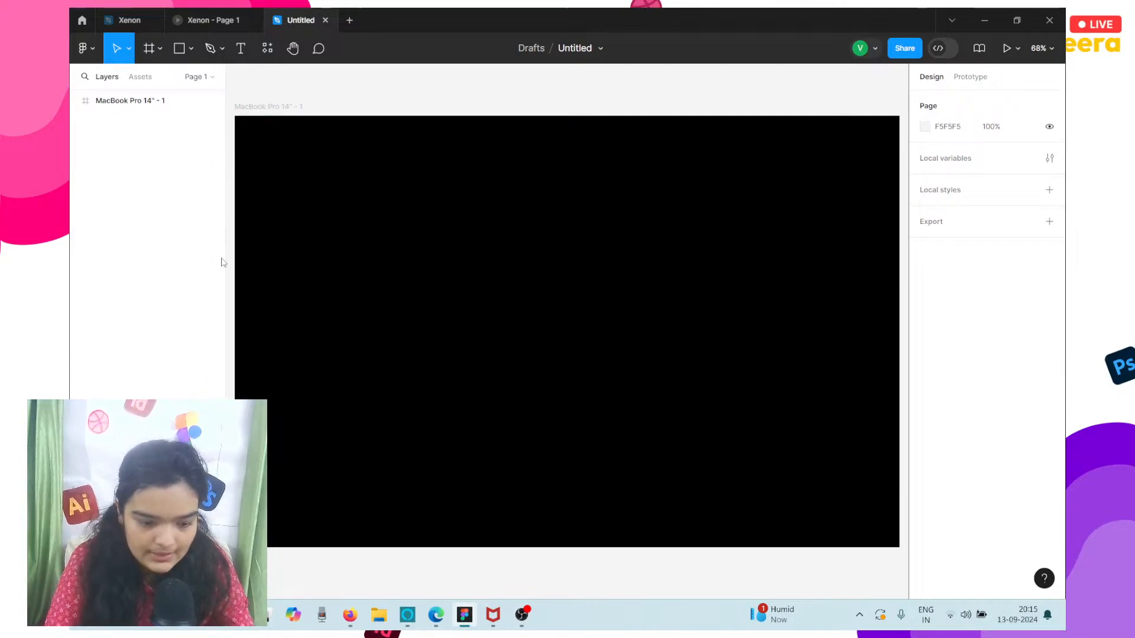
Switch to Firefox and open Discord's Friends page in a new tab.
click(347, 617)
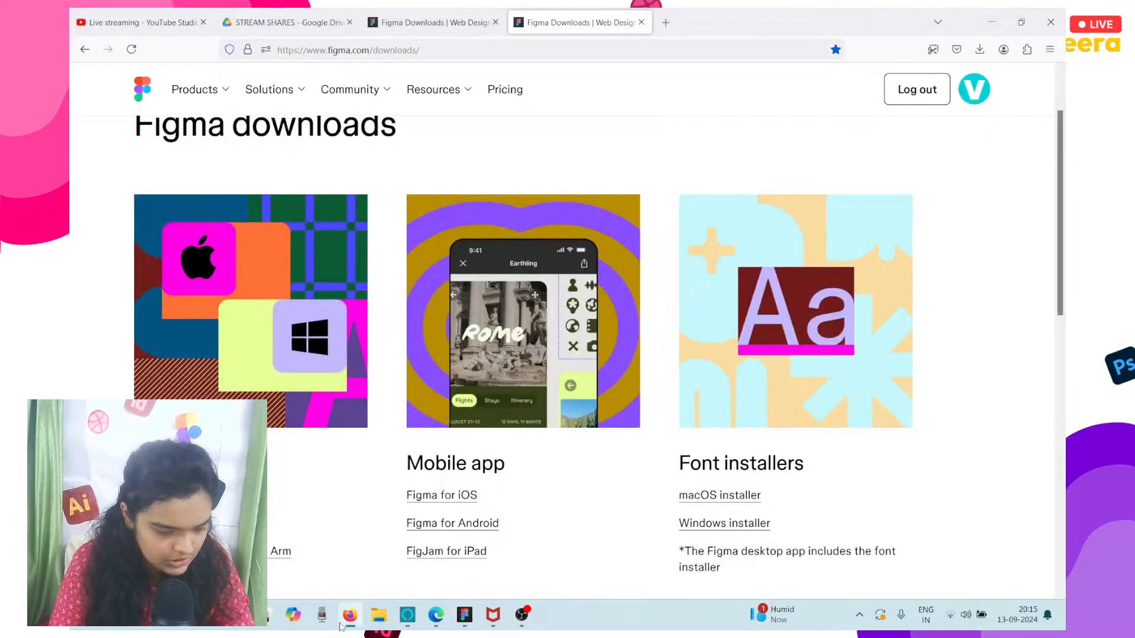
click(666, 22)
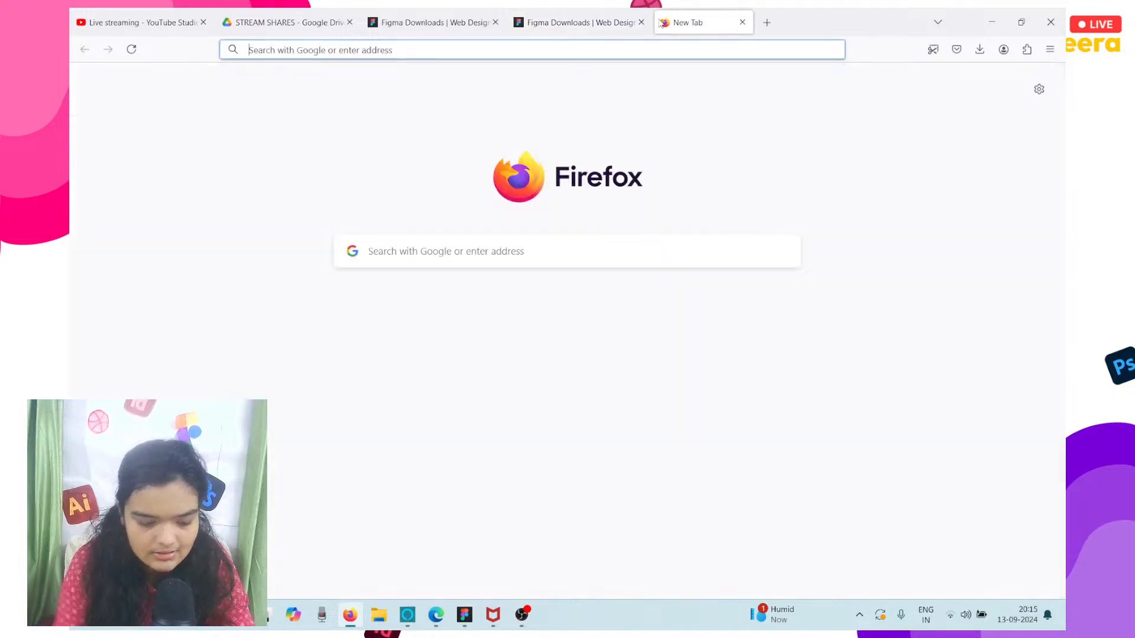
text(discord.com/)
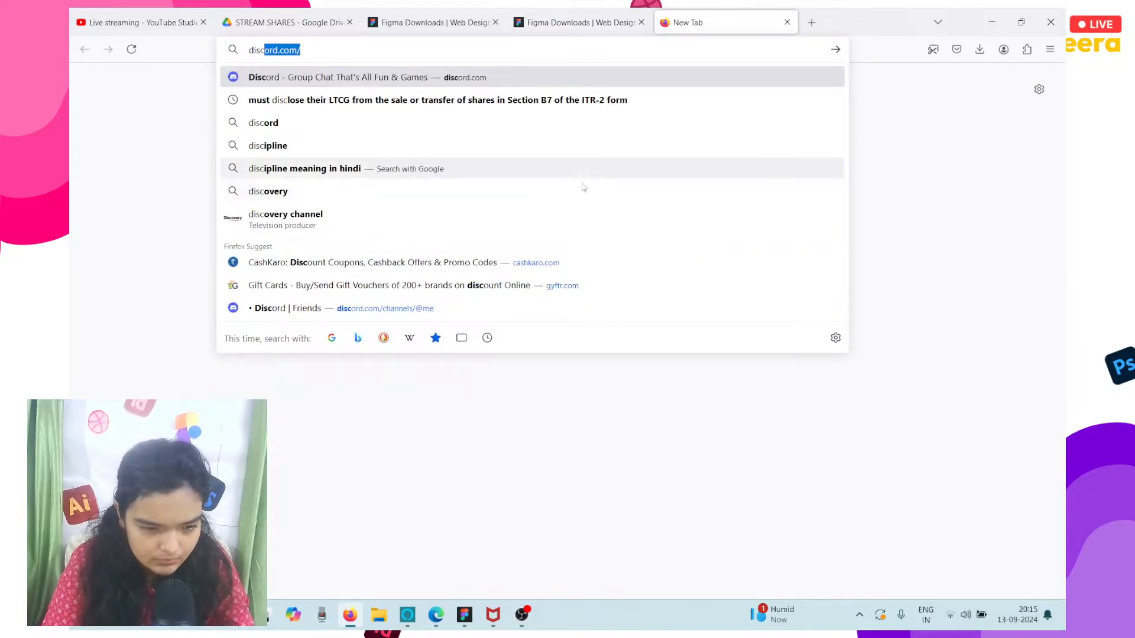
click(453, 309)
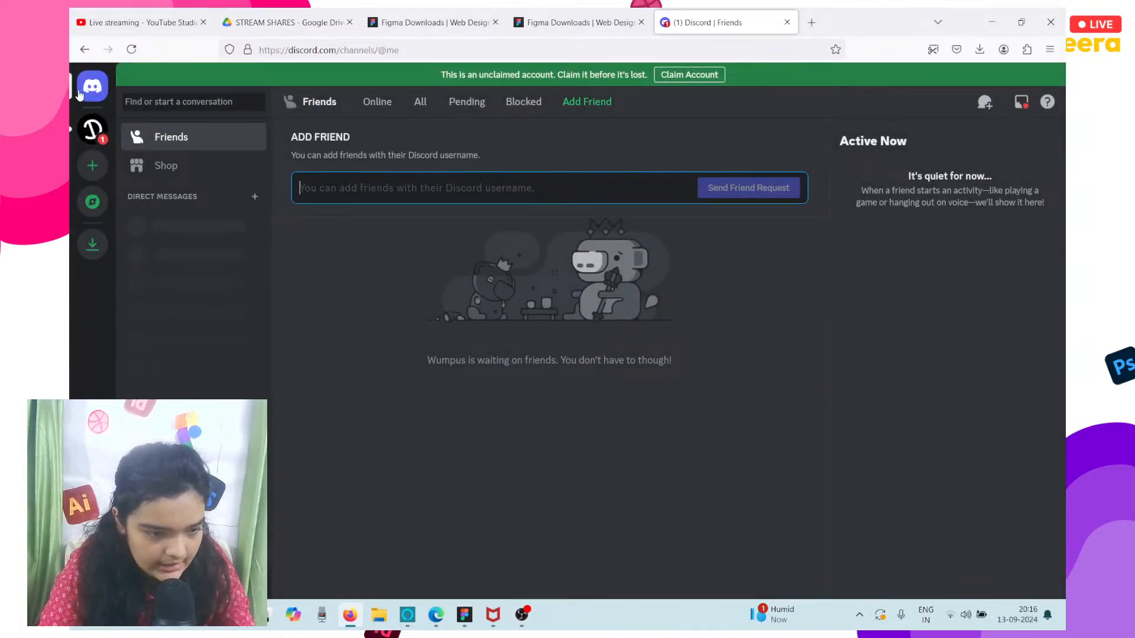
Open the 100-days-of-ui-assets channel of the Devfasttt server and follow its Day 19 Google Drive folder link.
click(92, 130)
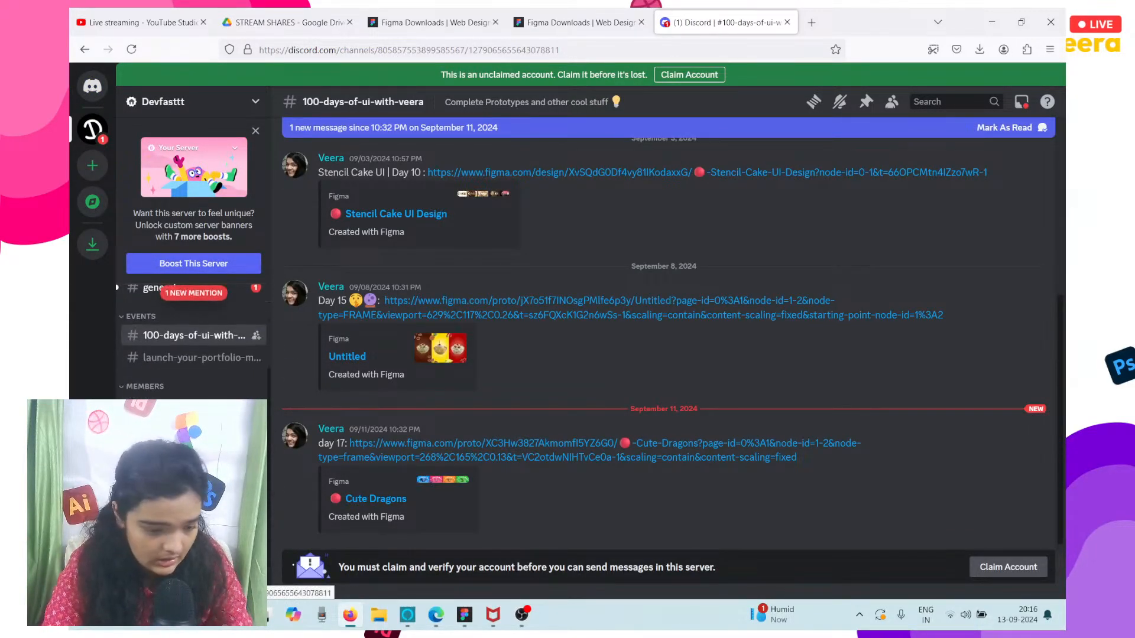
click(194, 428)
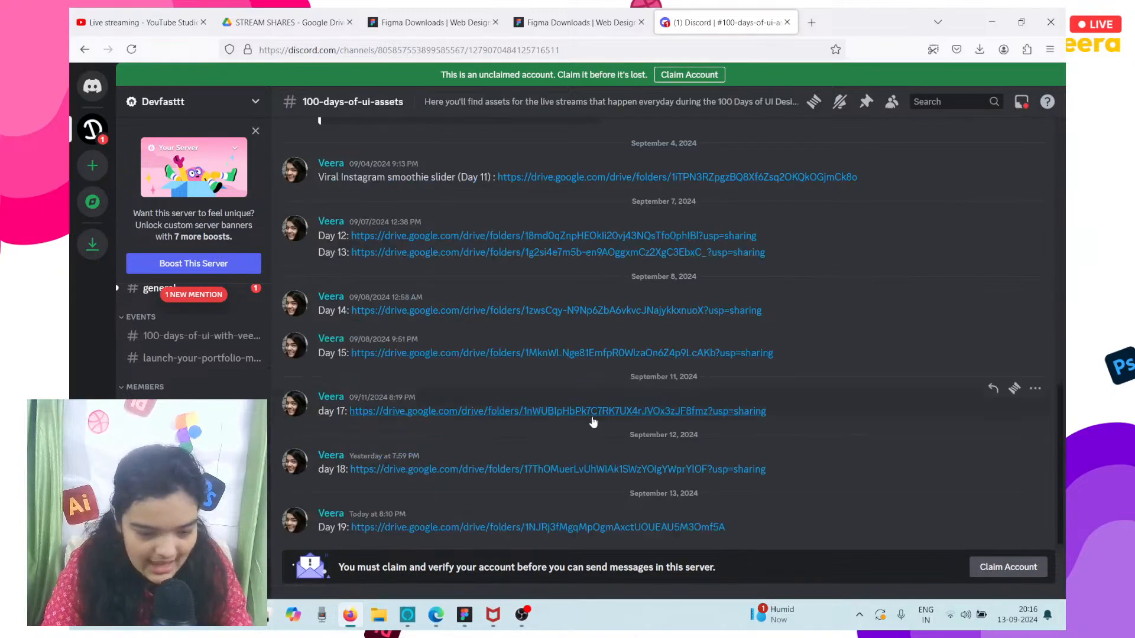
click(449, 526)
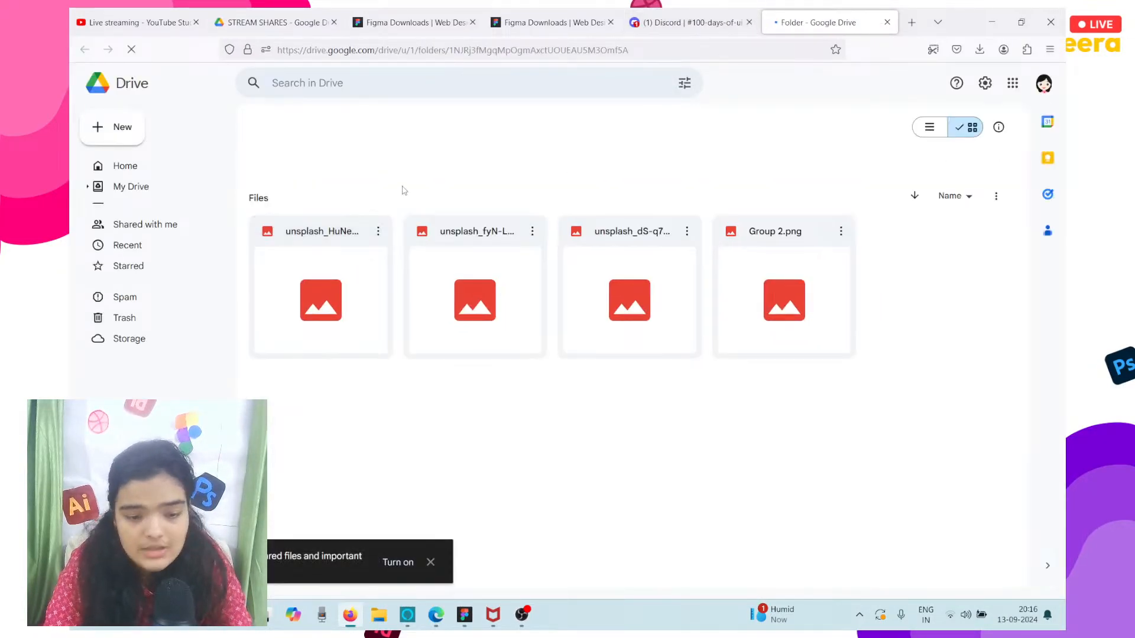
Download the three unsplash camera images and Group 2.png from the Drive folder 19.
click(377, 232)
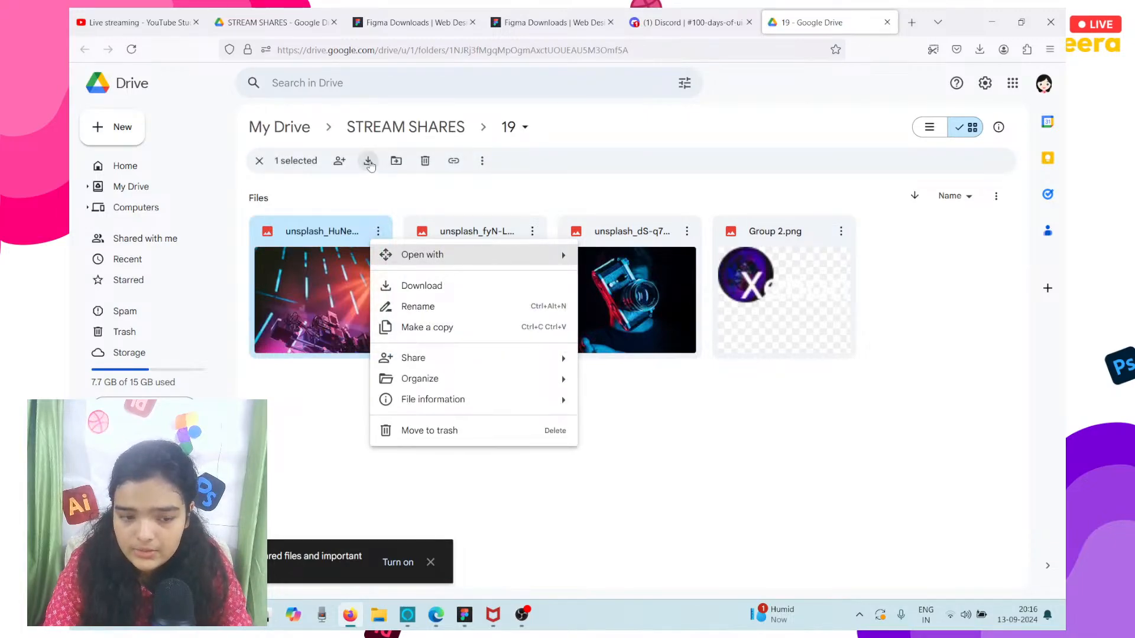
click(371, 166)
click(533, 232)
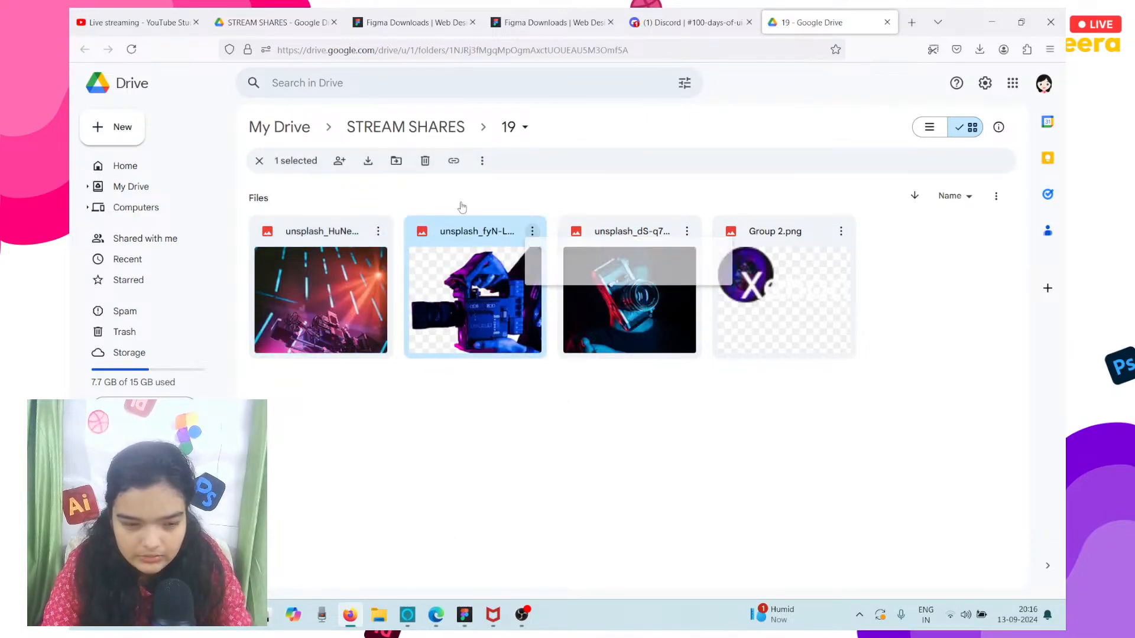
click(368, 161)
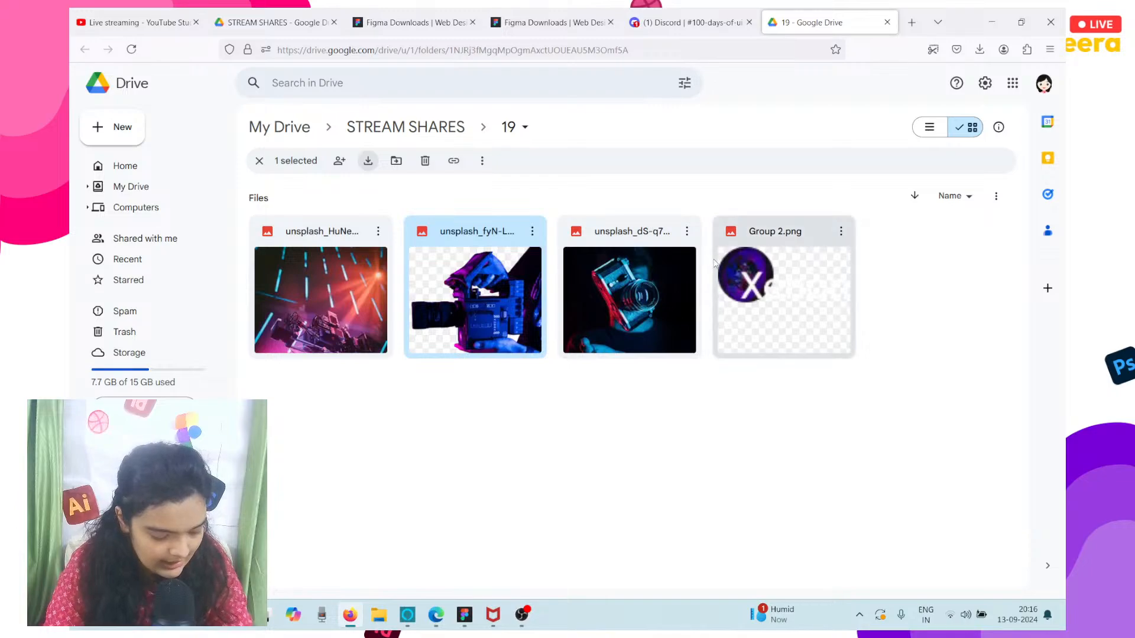
click(623, 247)
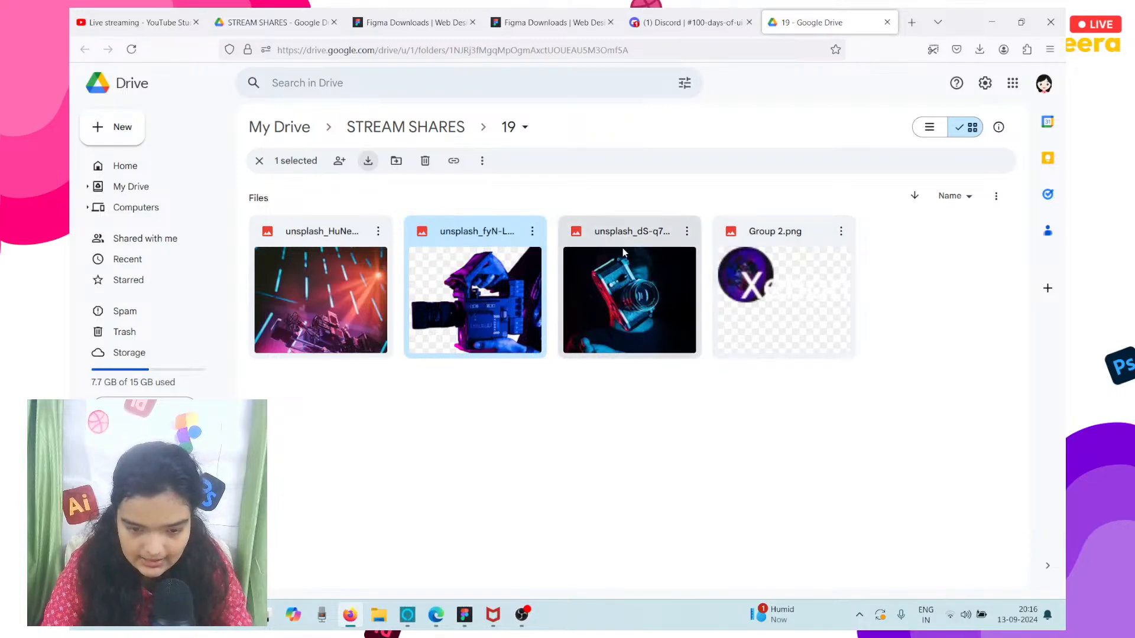
click(376, 164)
click(803, 284)
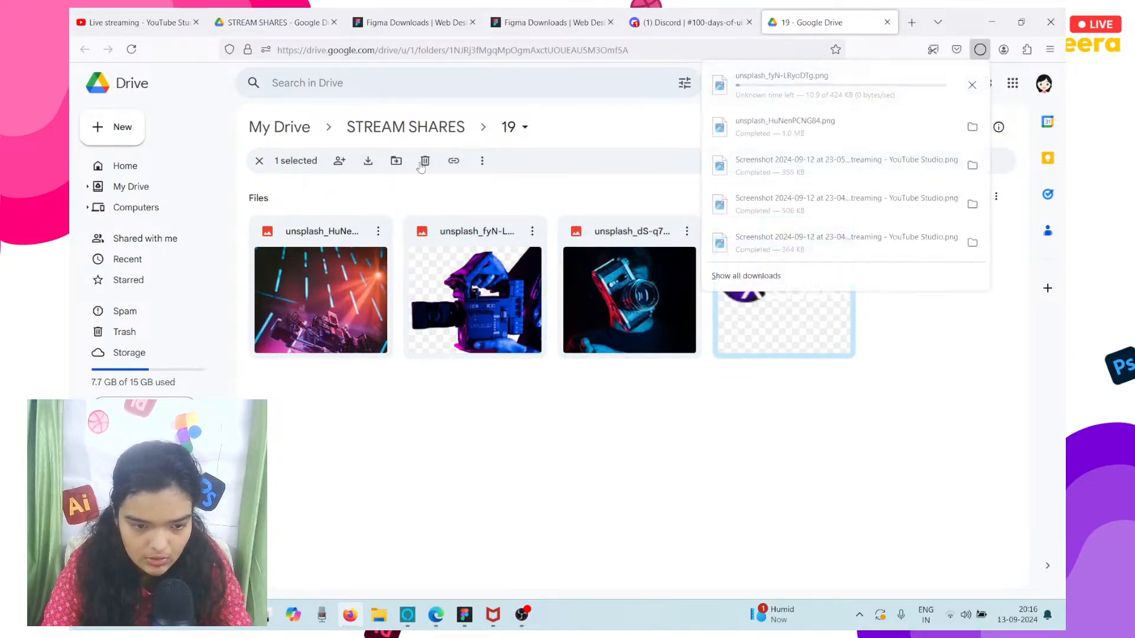
click(369, 163)
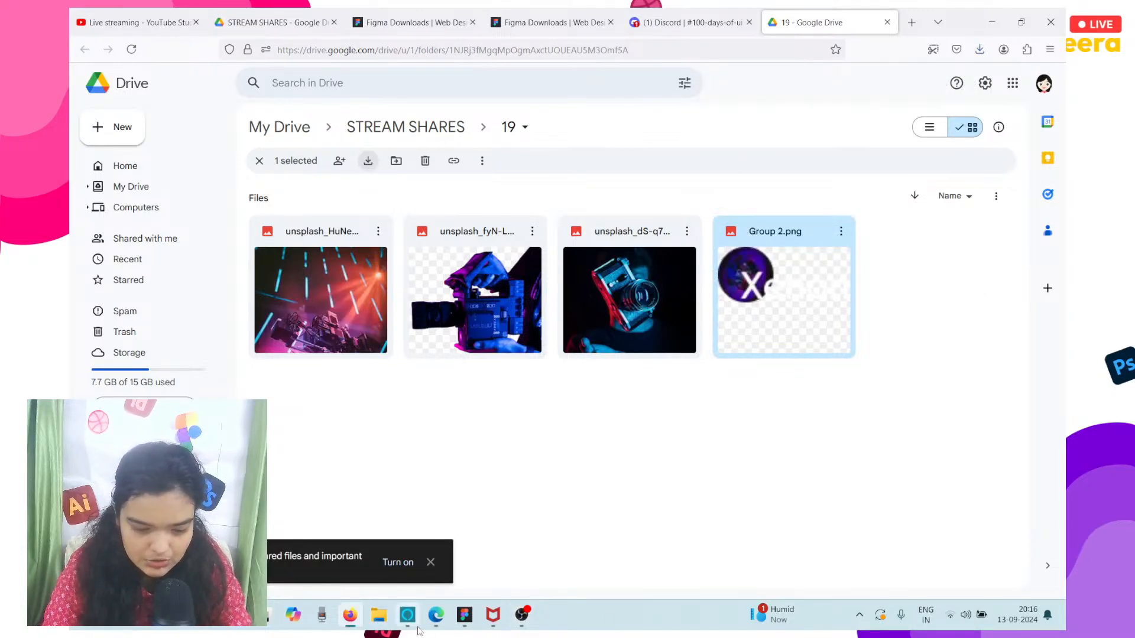
Switch back to Figma, start placing an image and delete the duplicate file Group 2(1) from the Downloads folder.
click(461, 624)
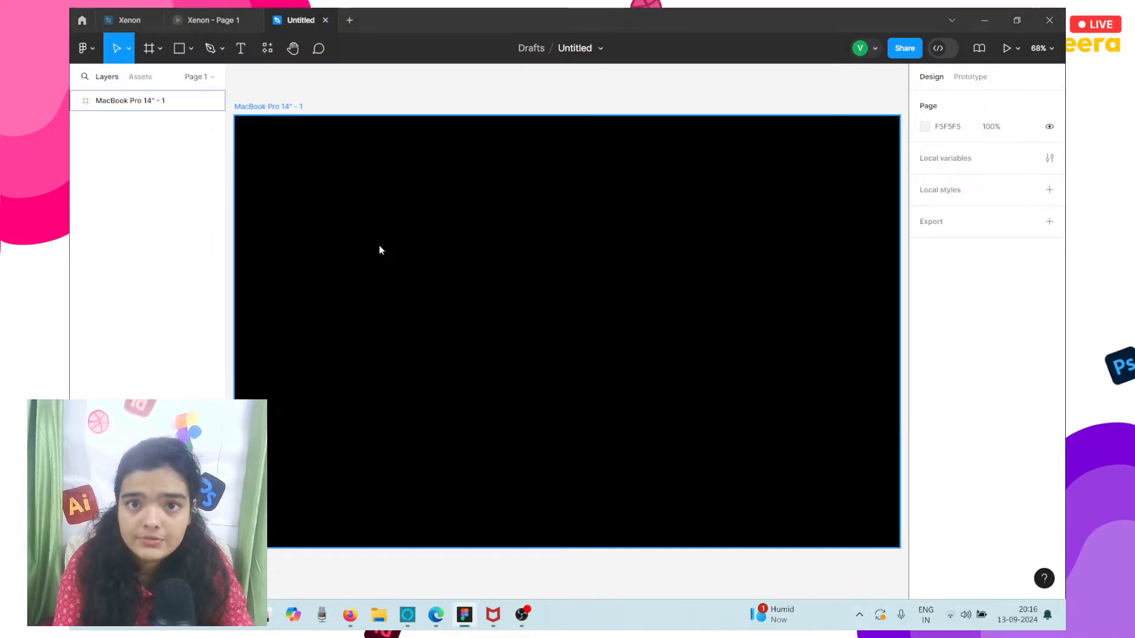
key(ctrl+shift+k)
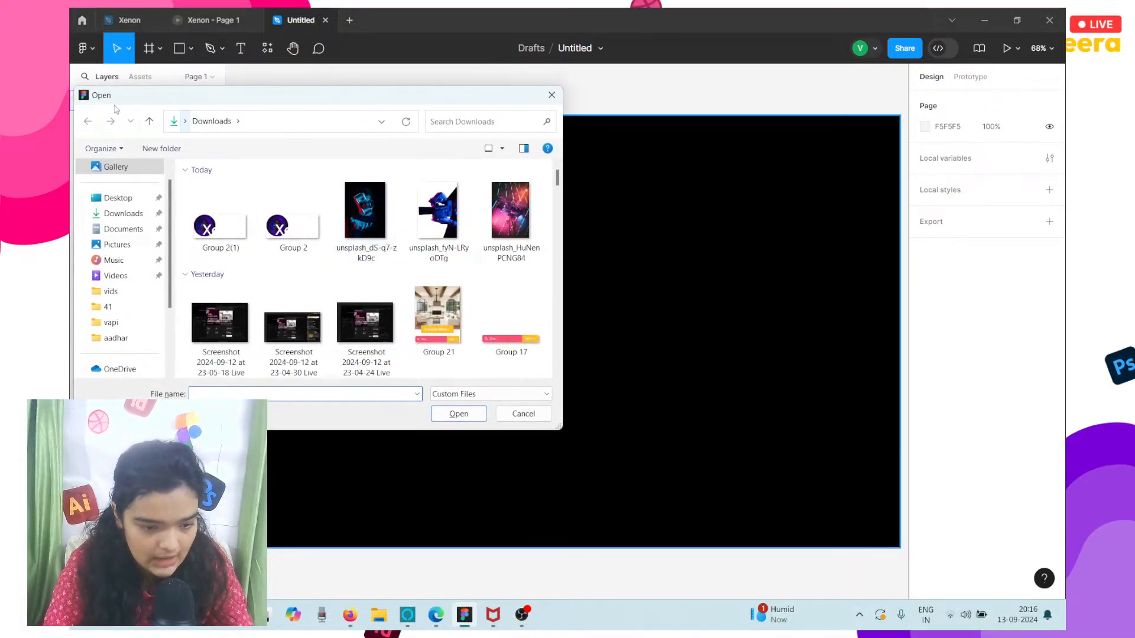
click(274, 225)
click(225, 216)
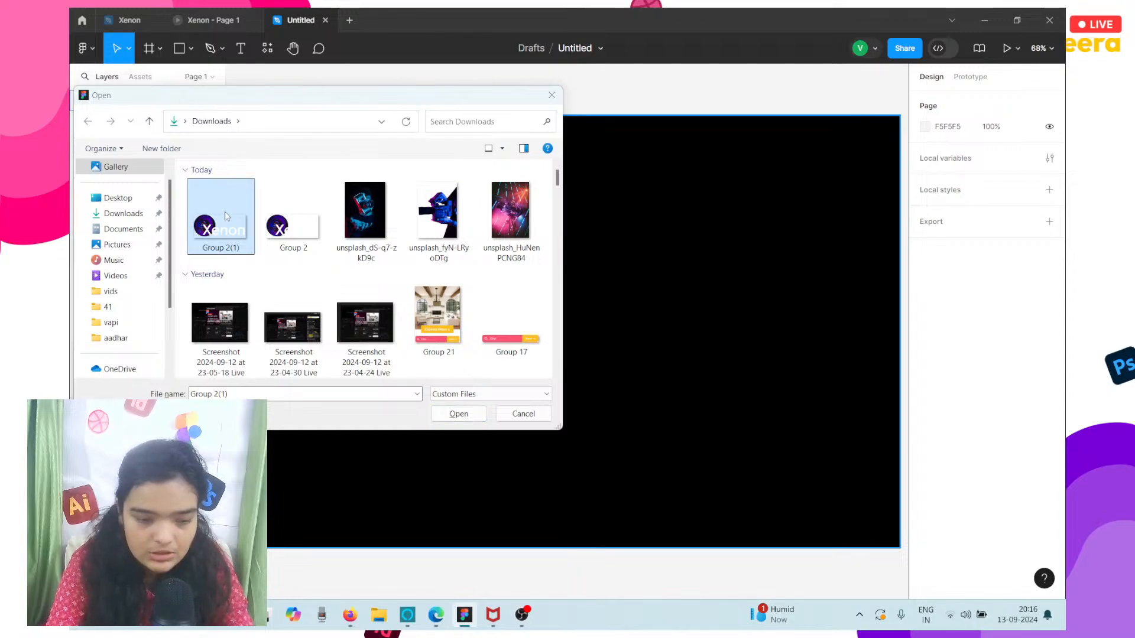
key(Delete)
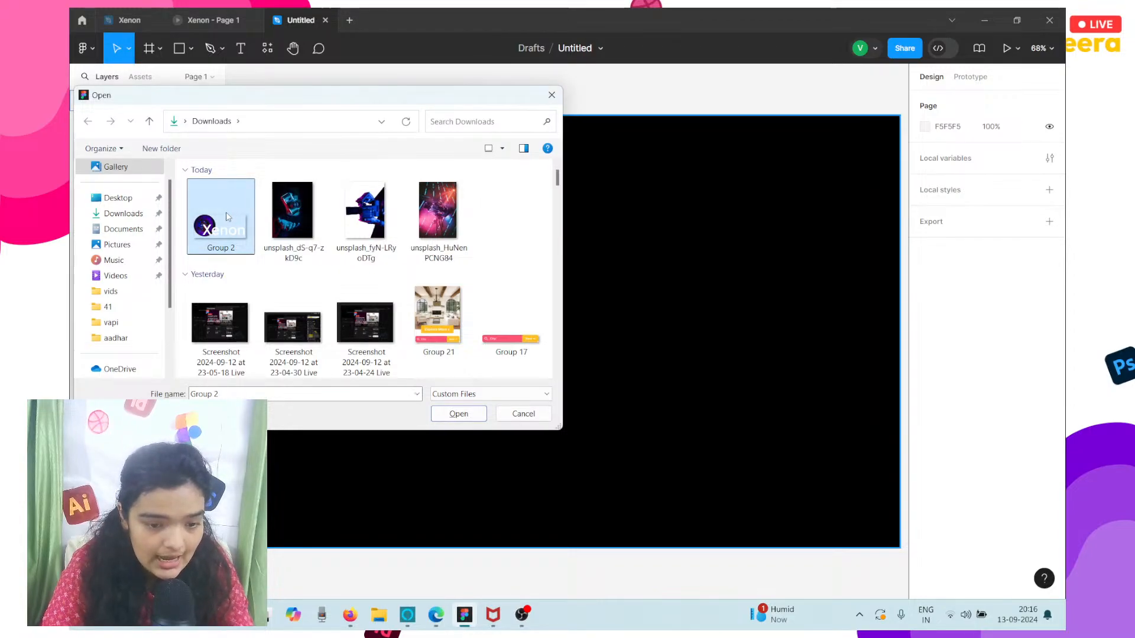
Place the Group 2 Xenon logo image in the frame's upper-left corner at about X 44, Y 45.
shift+click(449, 217)
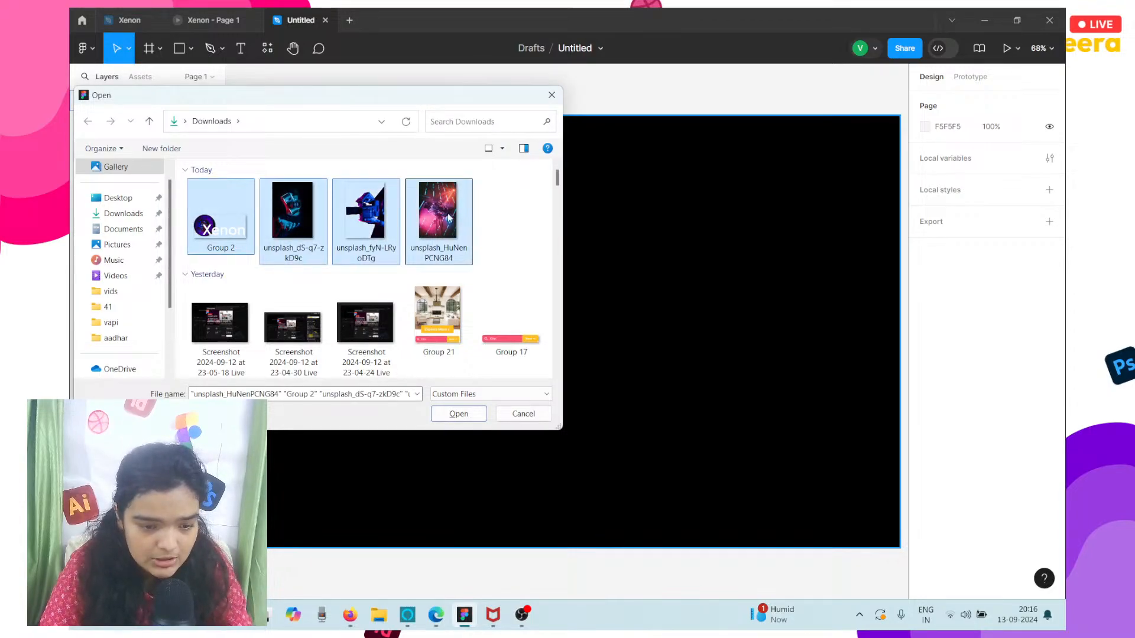
click(240, 222)
click(469, 419)
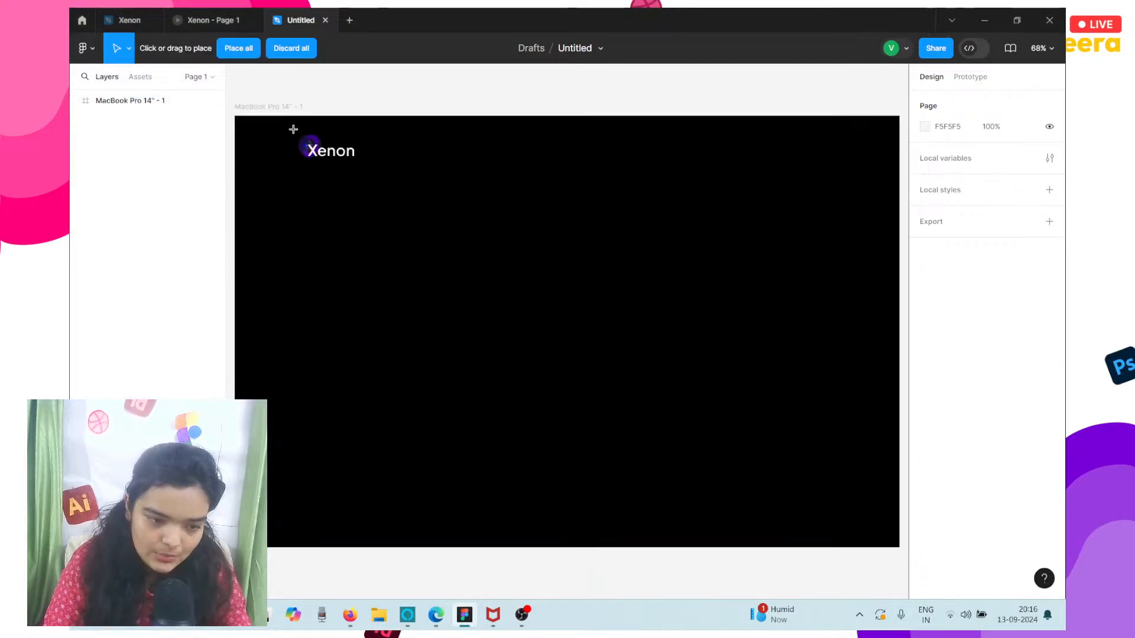
click(271, 158)
drag(272, 160, 278, 147)
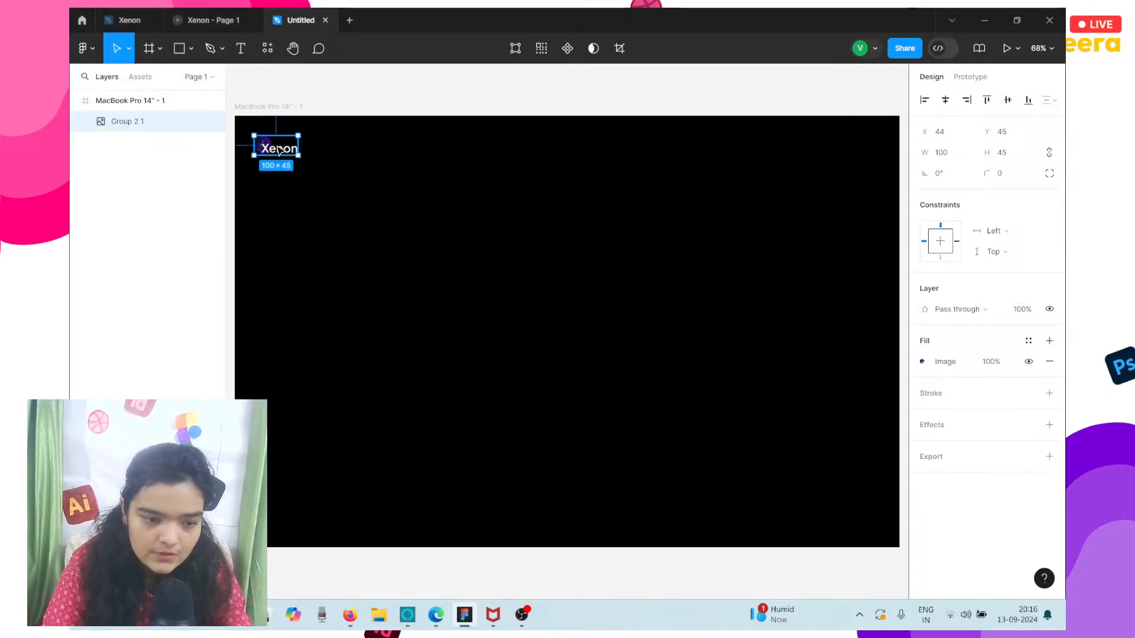
Examine the placed Xenon logo up close and compare the frame with the Xenon prototype's header and hero layout.
scroll(278, 147, up, 5)
scroll(278, 148, left, 3)
scroll(280, 150, up, 1)
scroll(280, 151, right, 1)
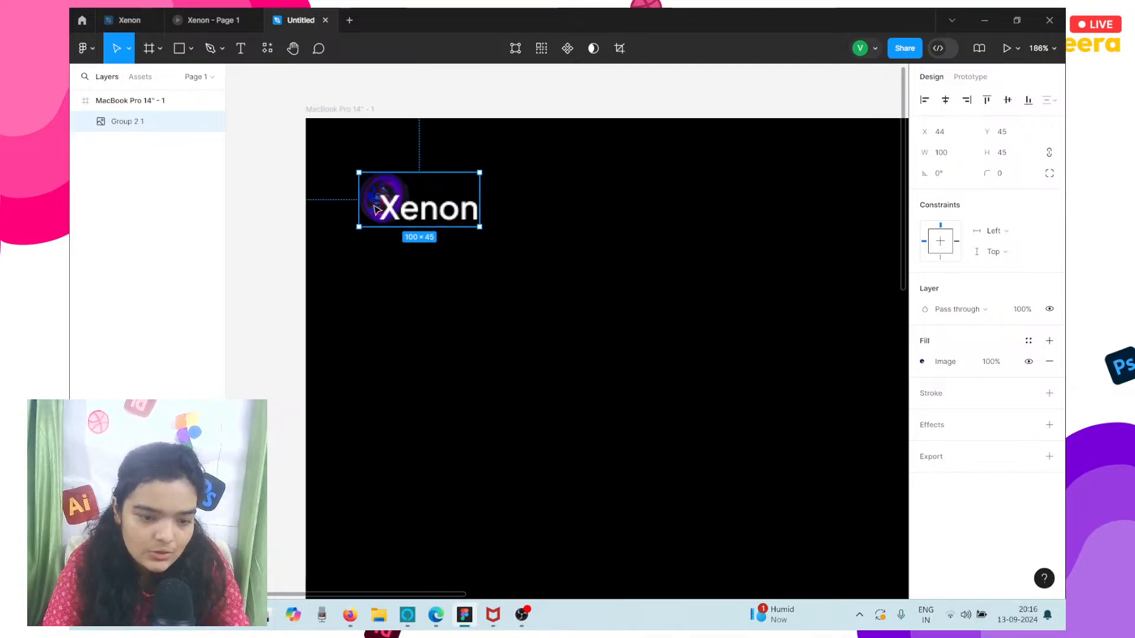
scroll(385, 209, up, 2)
scroll(385, 210, down, 2)
scroll(384, 209, down, 3)
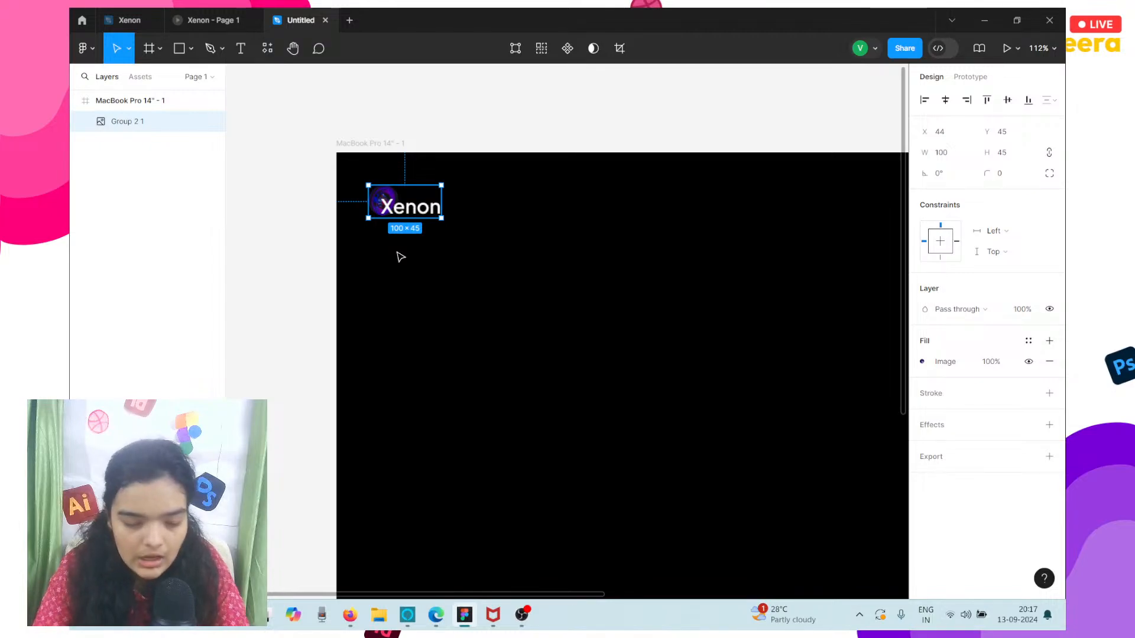
scroll(400, 257, down, 5)
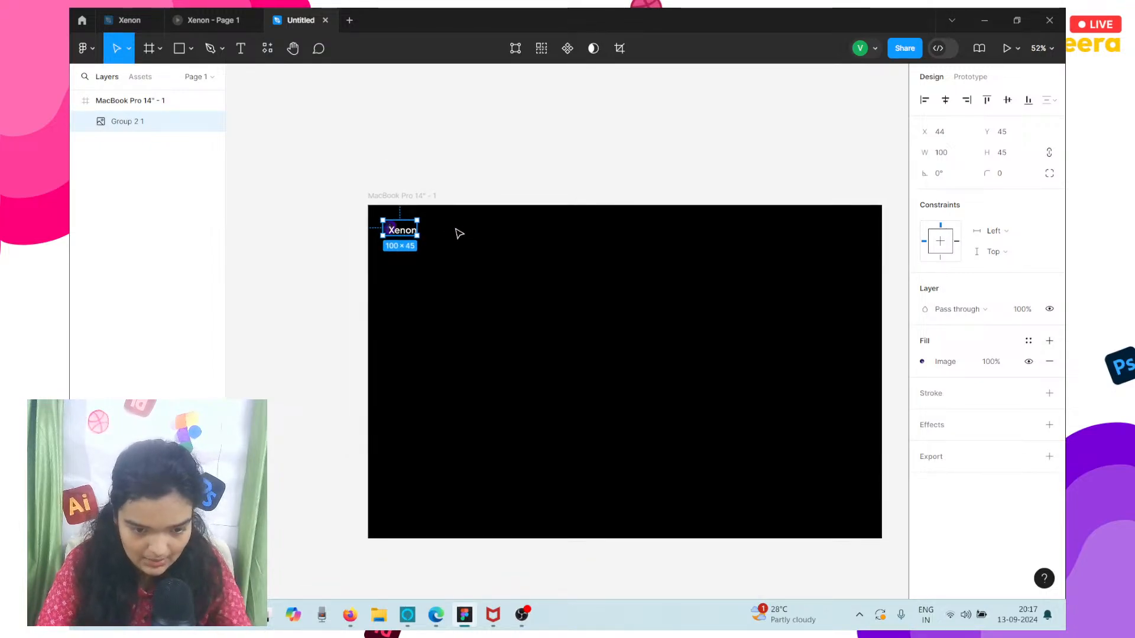
click(197, 13)
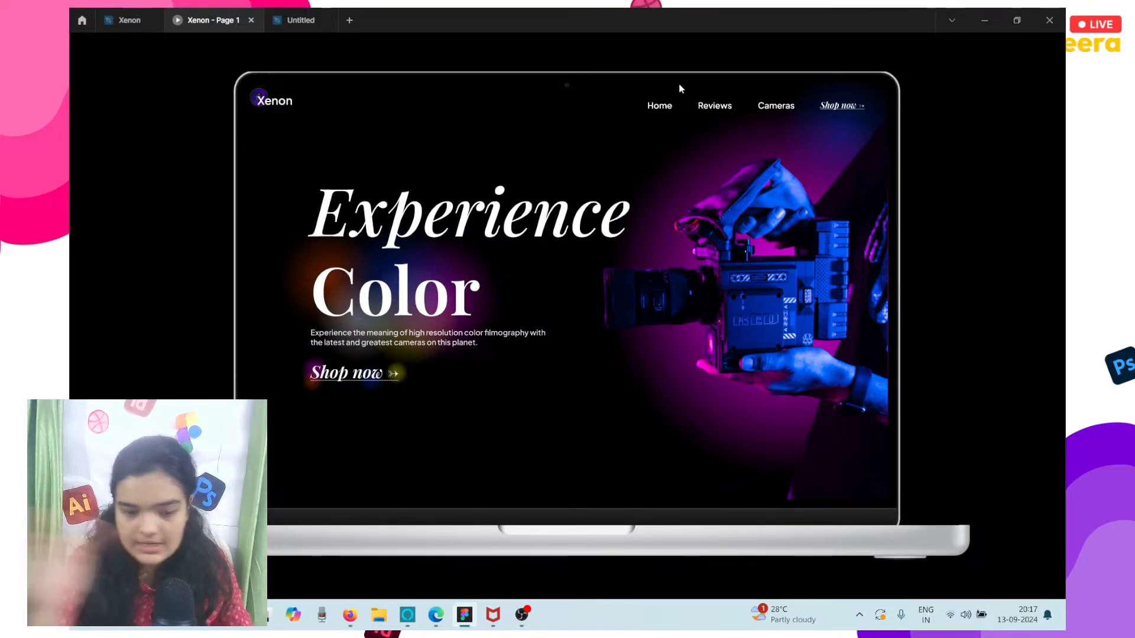
click(301, 19)
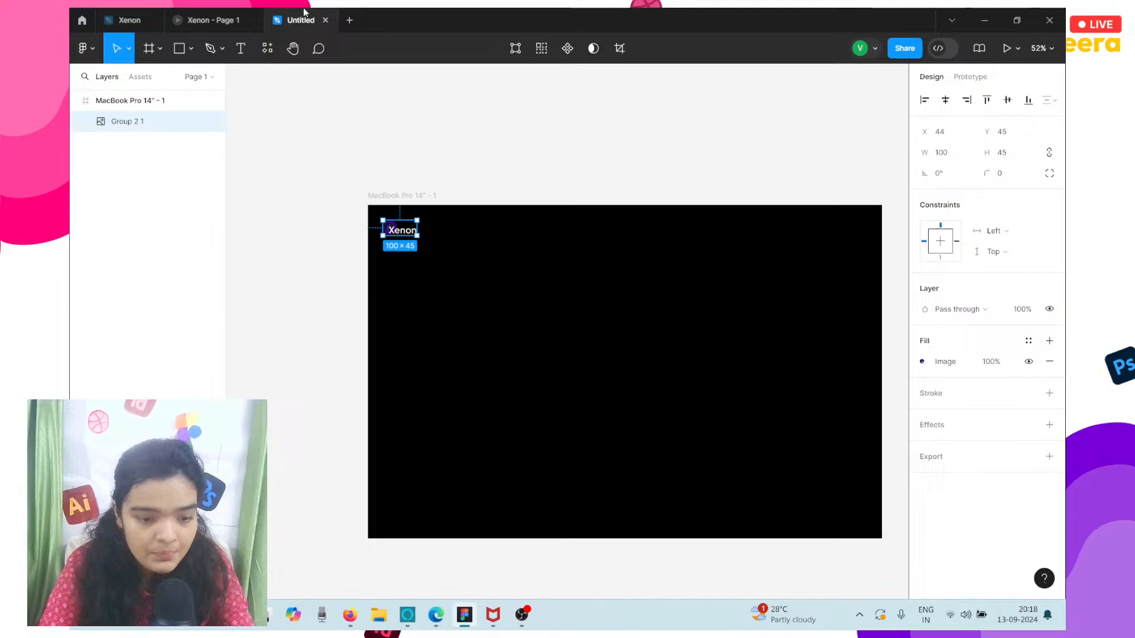
Add a text layer reading Experience on the black frame, below the Xenon logo at about X 166, Y 275.
click(380, 282)
click(246, 50)
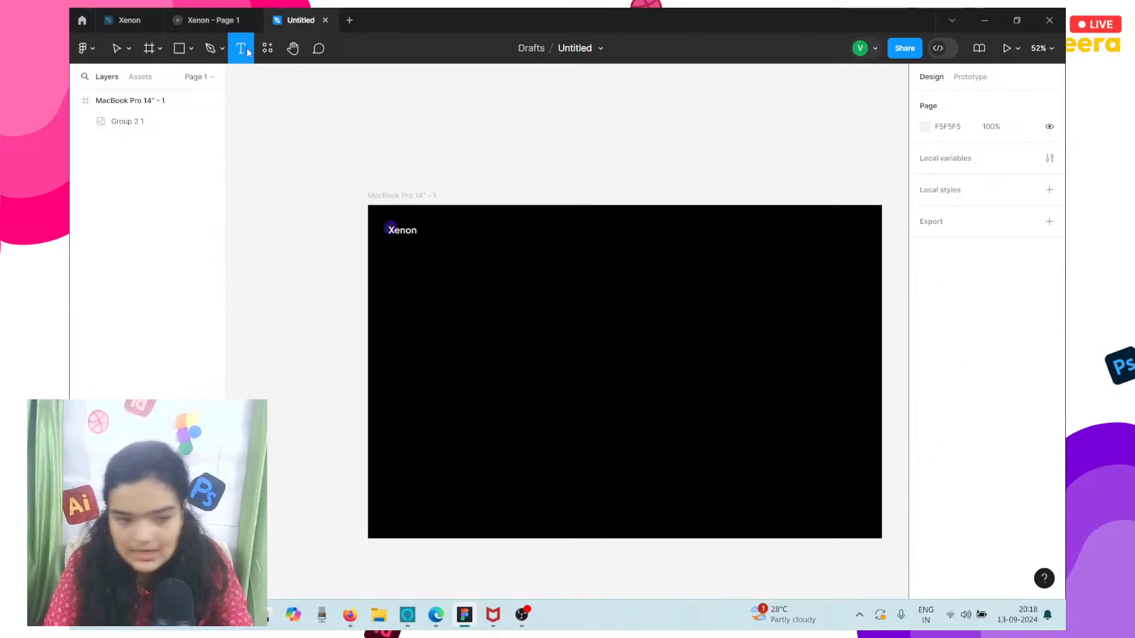
click(425, 299)
text(Exper)
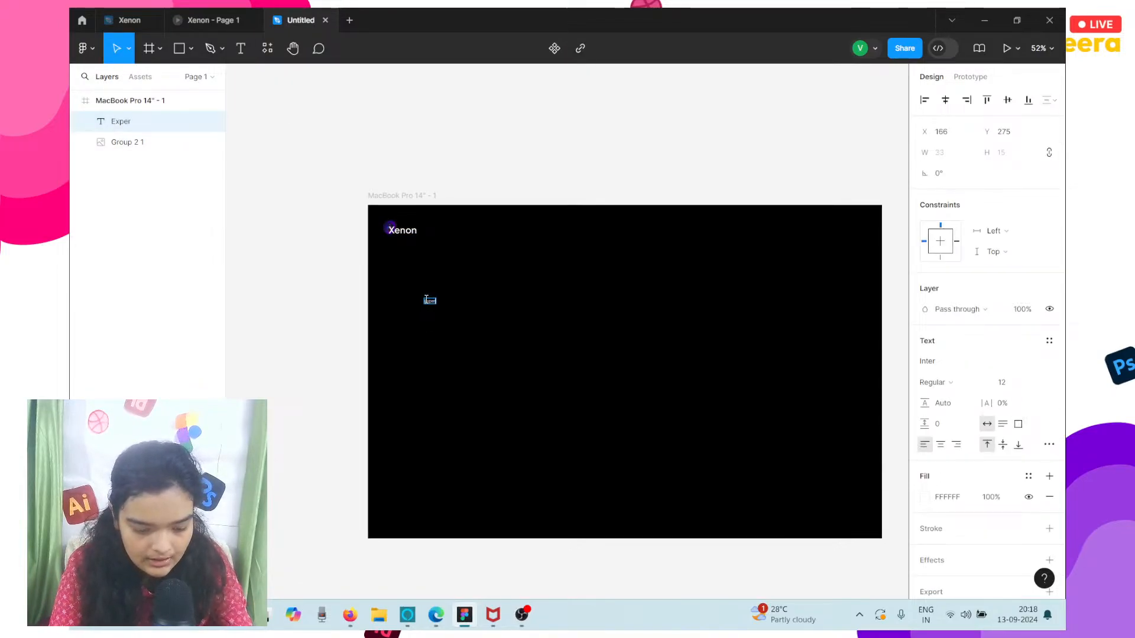
text(ience)
key(Escape)
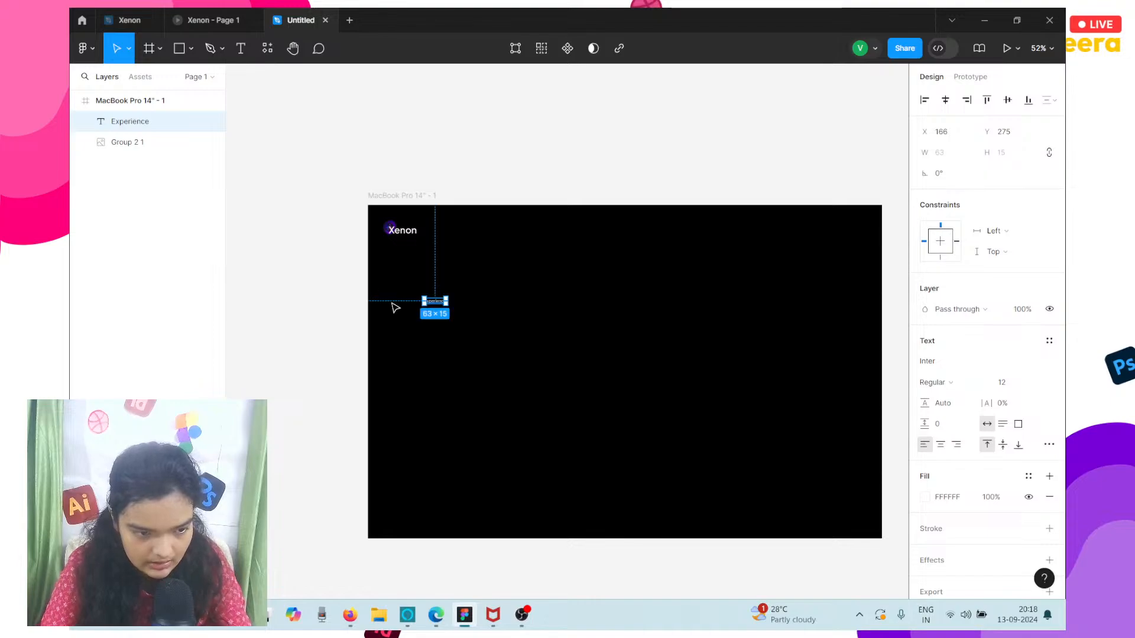
Set the Experience text's font to Playfair Display in the Bold Italic style.
click(958, 369)
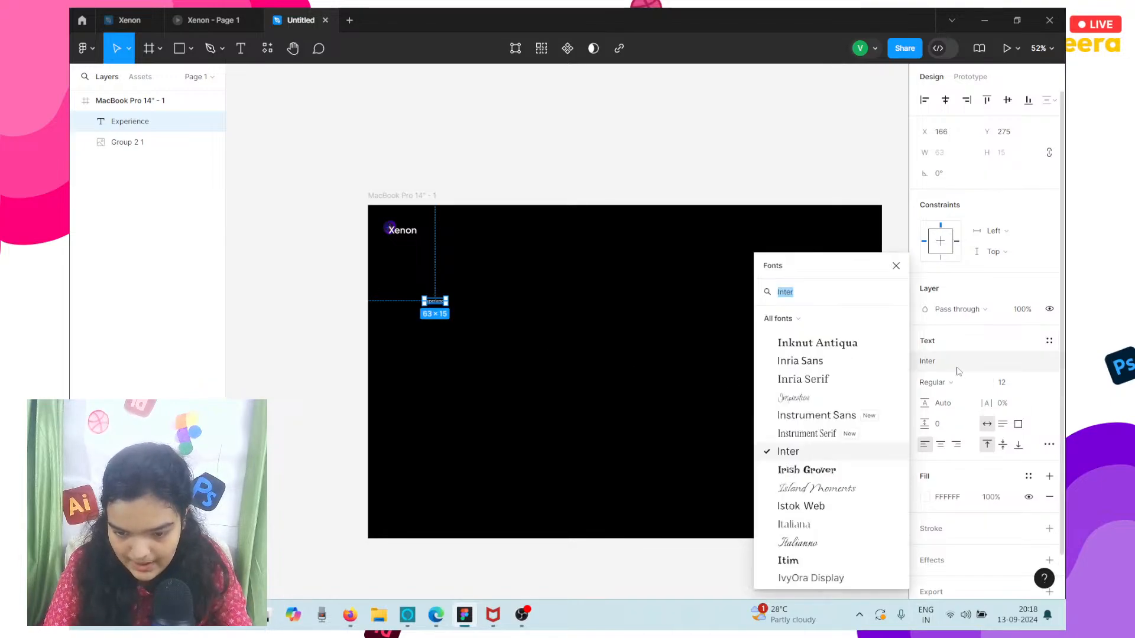
text(playfair)
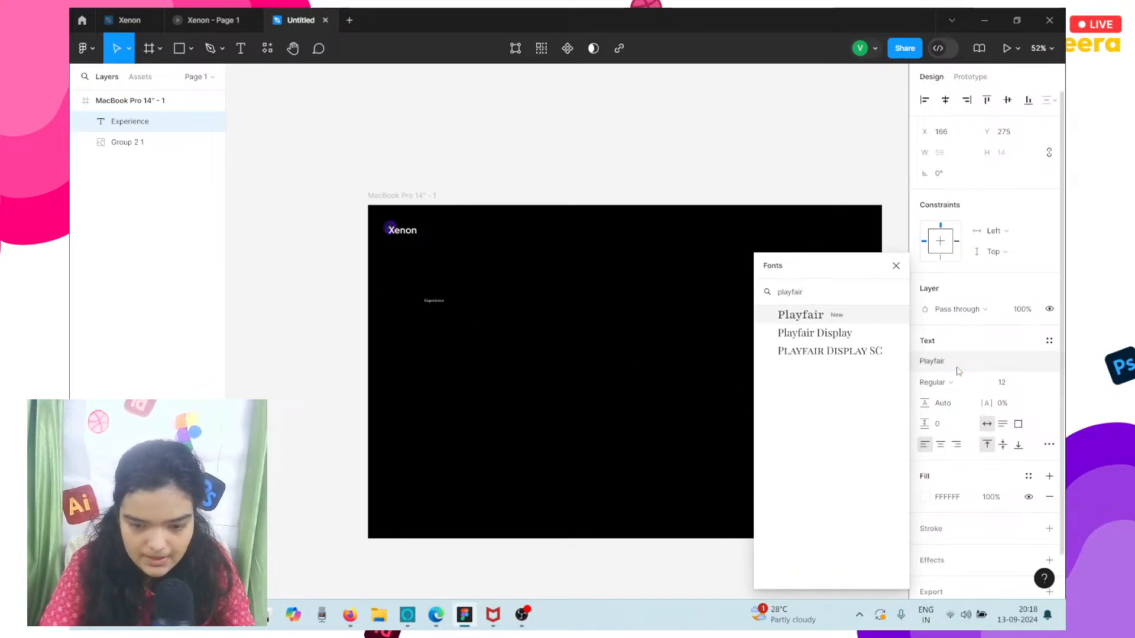
click(854, 332)
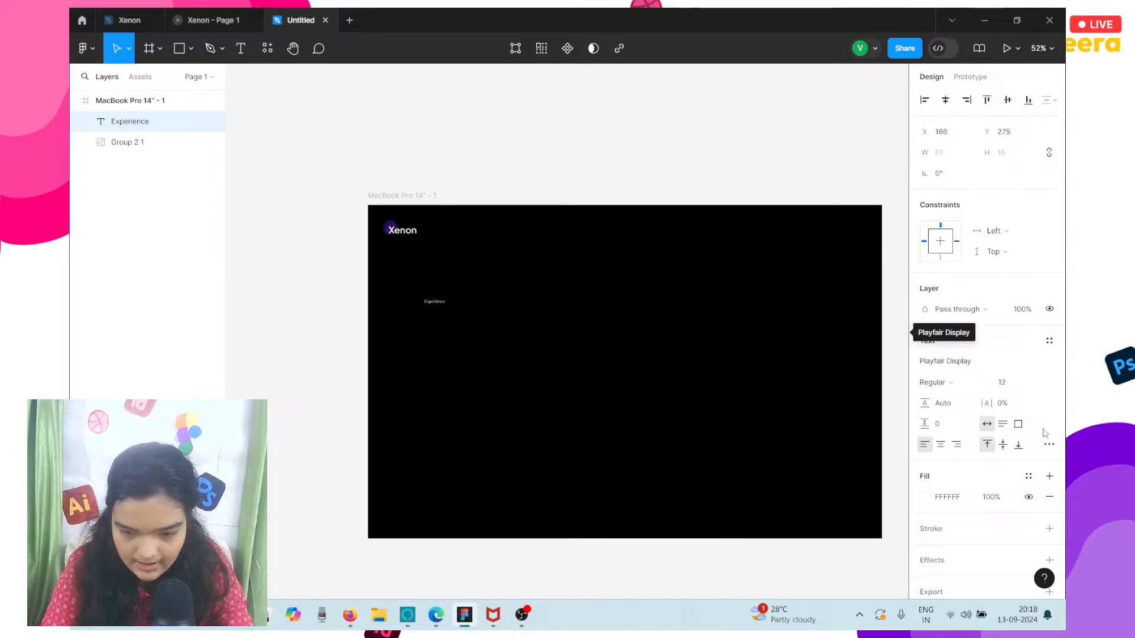
click(928, 385)
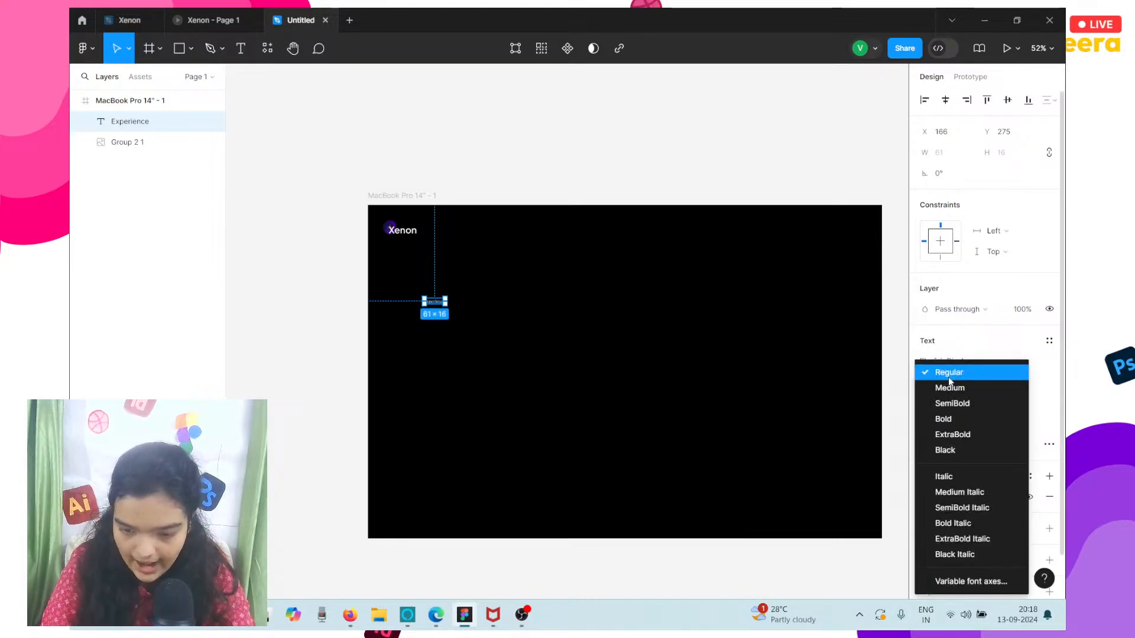
click(953, 524)
Try font sizes 128 and 144 on the Experience text.
click(1017, 382)
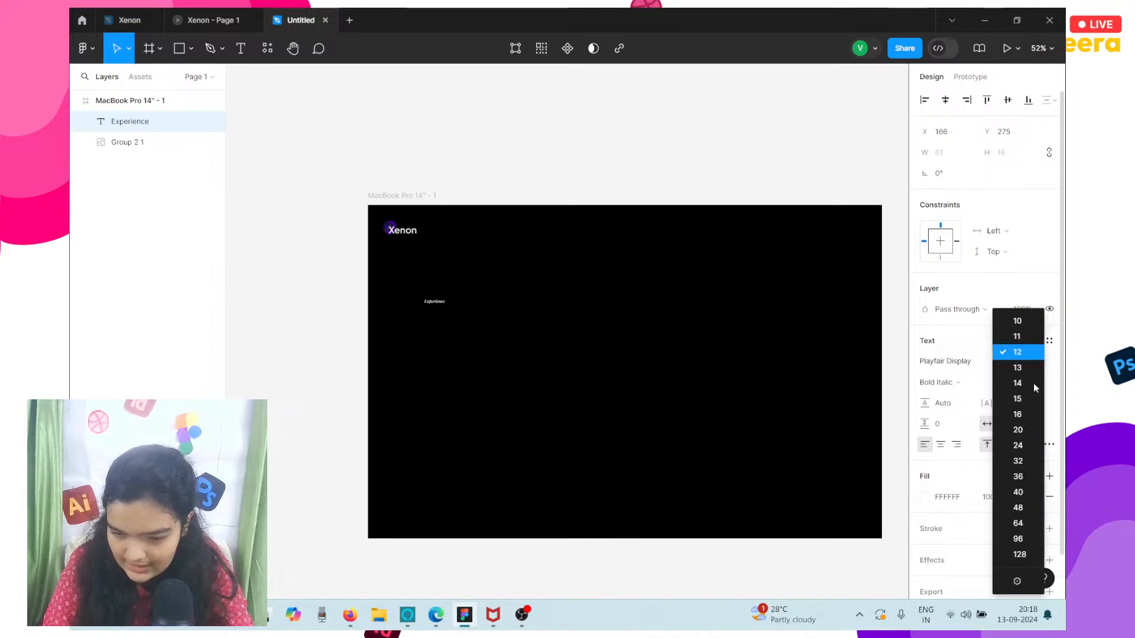
click(1020, 555)
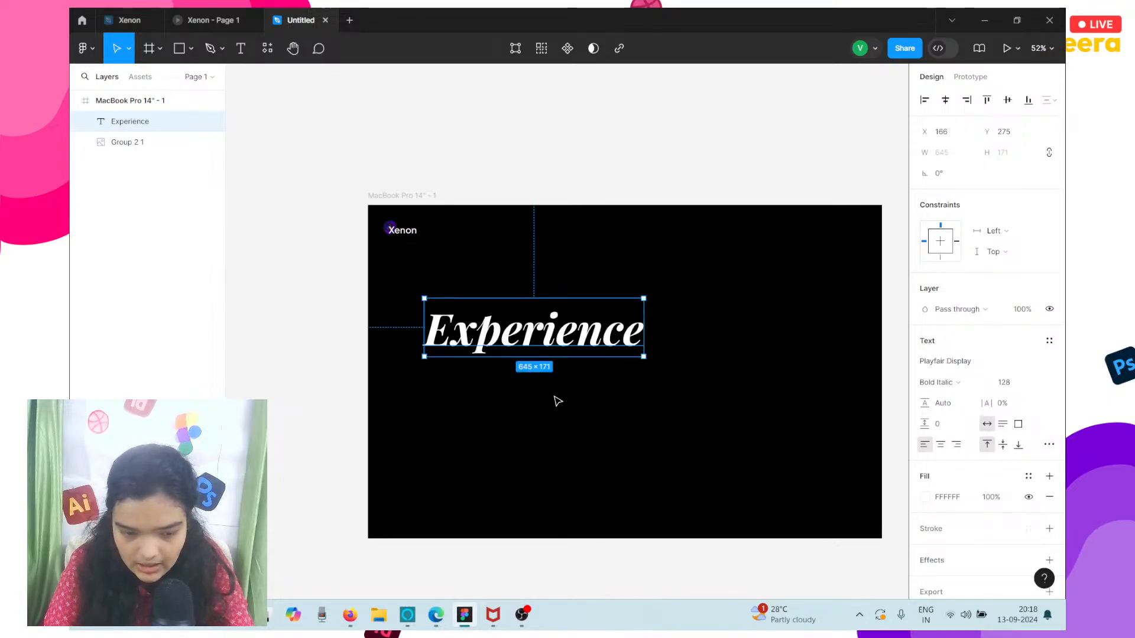
scroll(550, 399, up, 3)
scroll(551, 398, down, 2)
scroll(550, 398, right, 1)
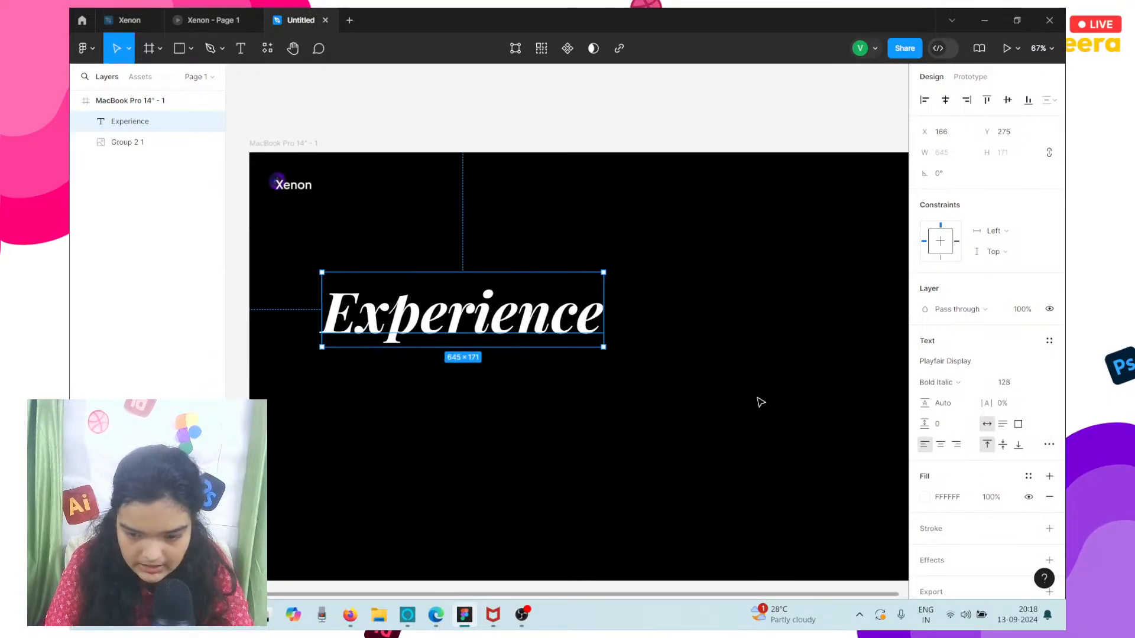
click(998, 385)
text(144)
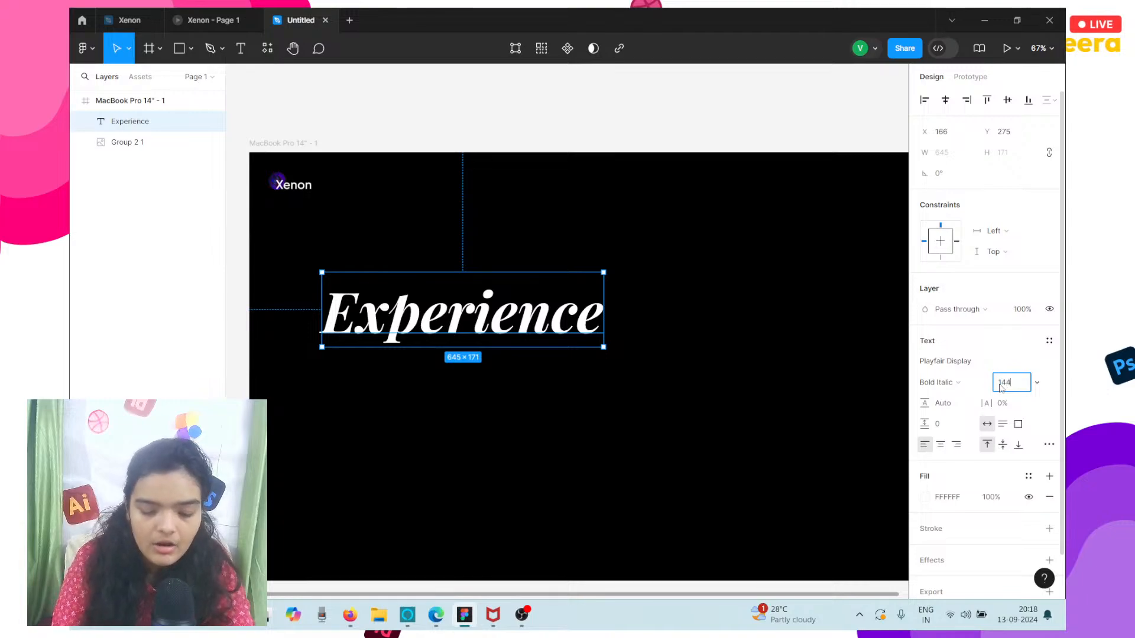
key(Return)
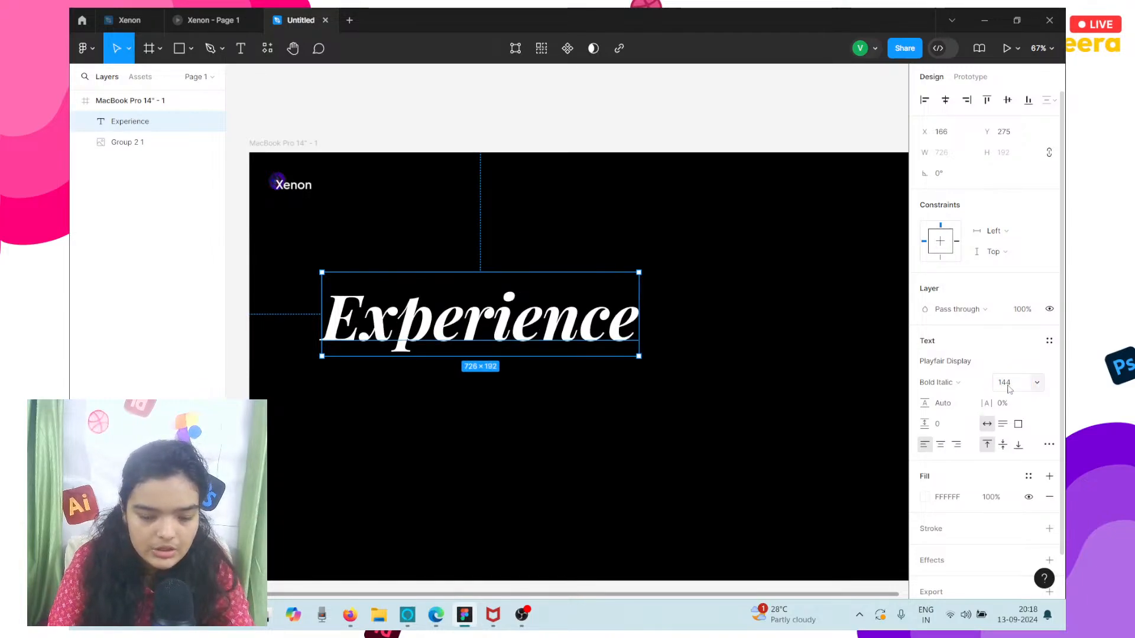
Set the Experience heading's font size to 172 and its style to Medium Italic.
click(1008, 389)
click(1008, 388)
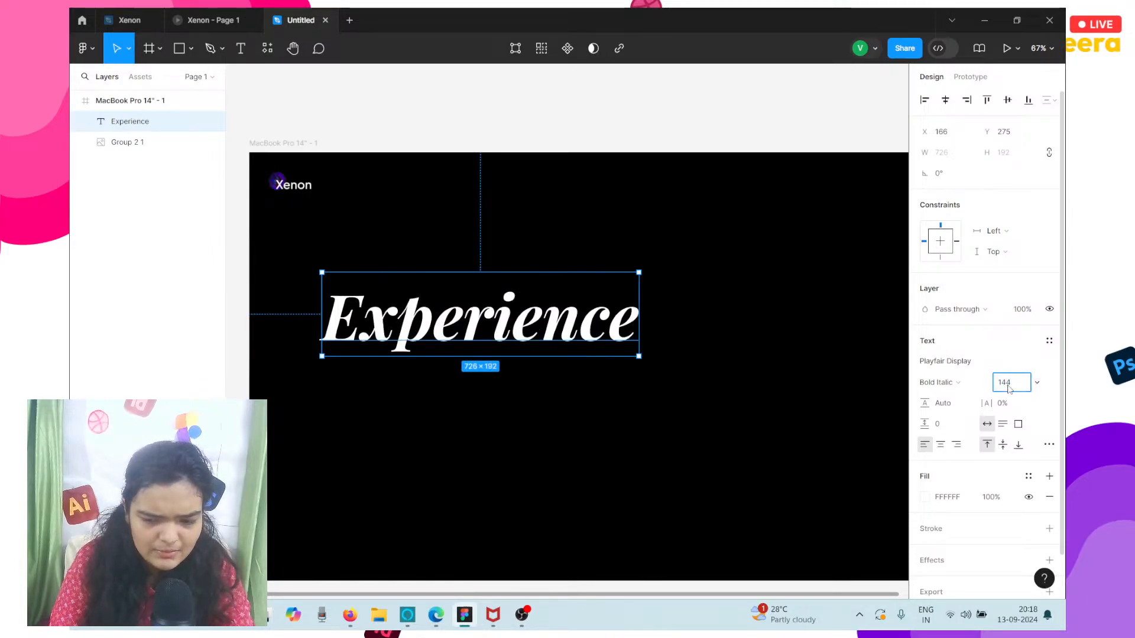
text(172)
key(Return)
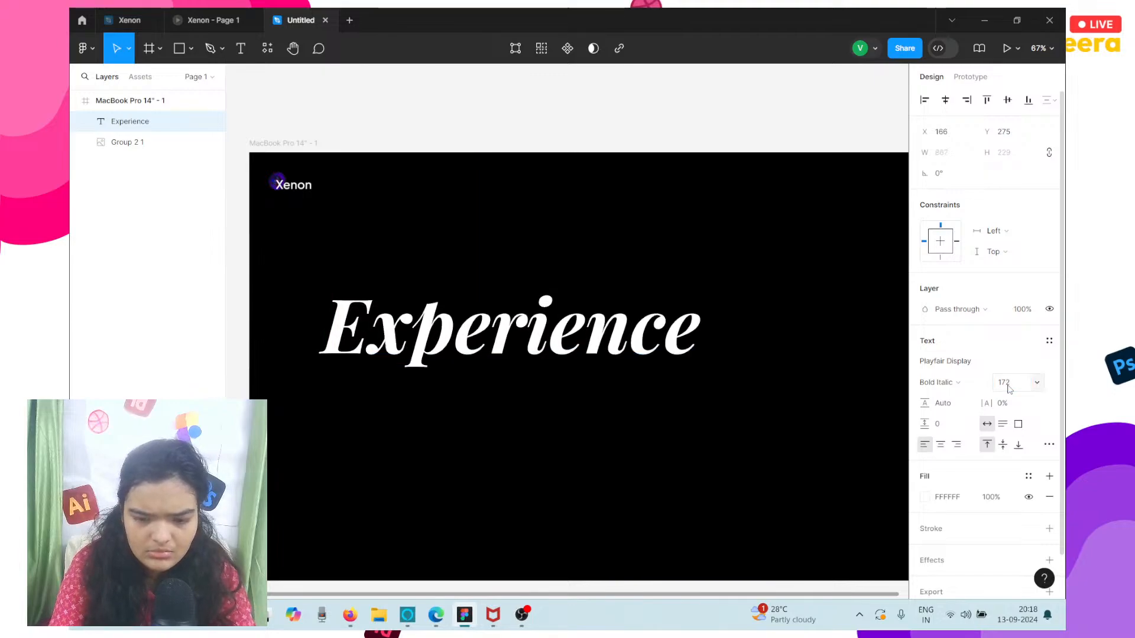
scroll(706, 312, down, 2)
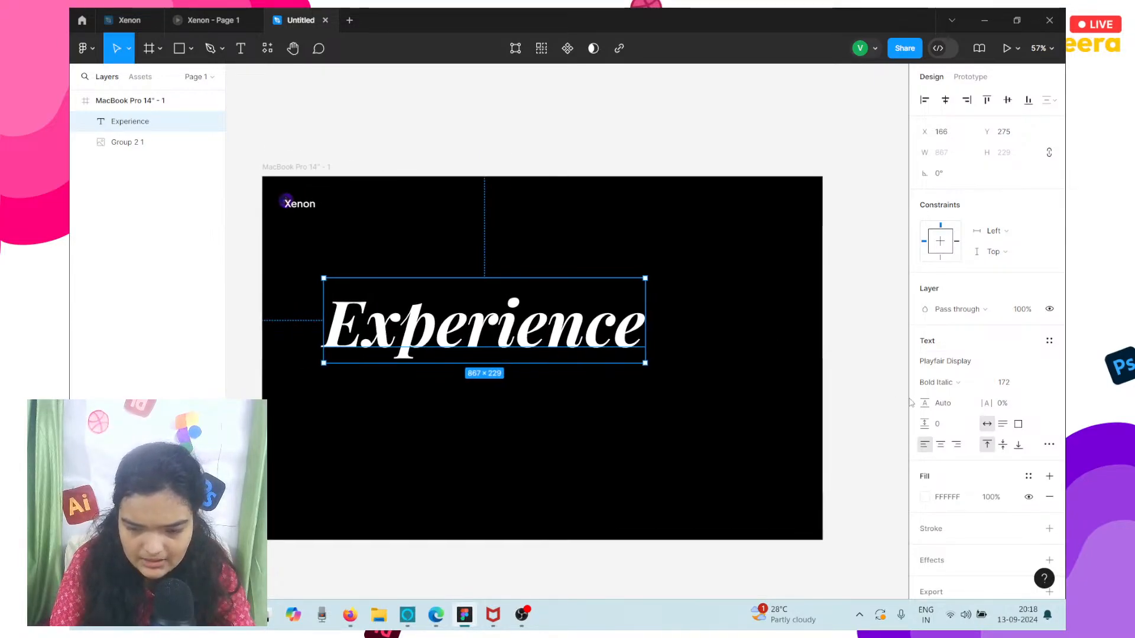
click(942, 382)
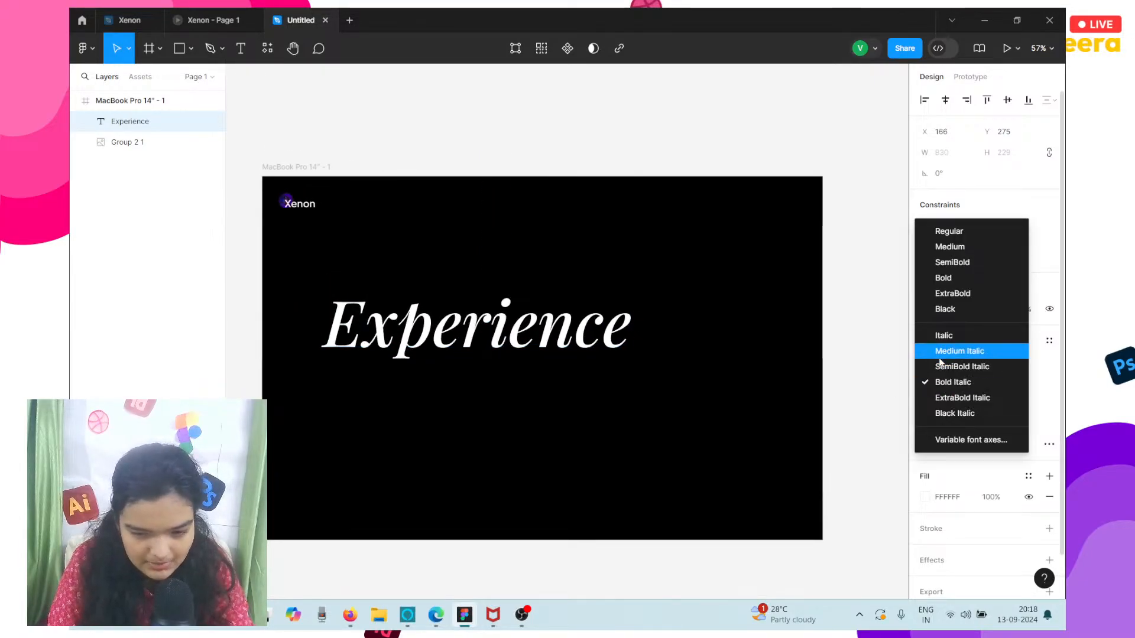
click(952, 351)
Duplicate the Experience heading directly below it as a second line reading Color in the Medium style.
drag(427, 338, 429, 403)
double_click(428, 398)
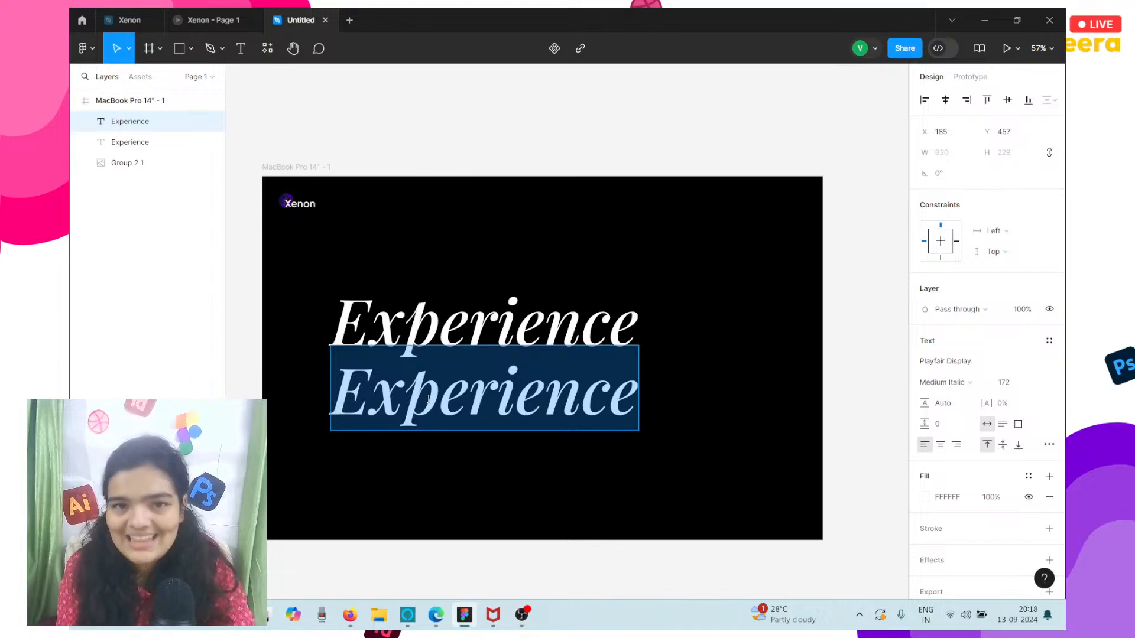
text(Color)
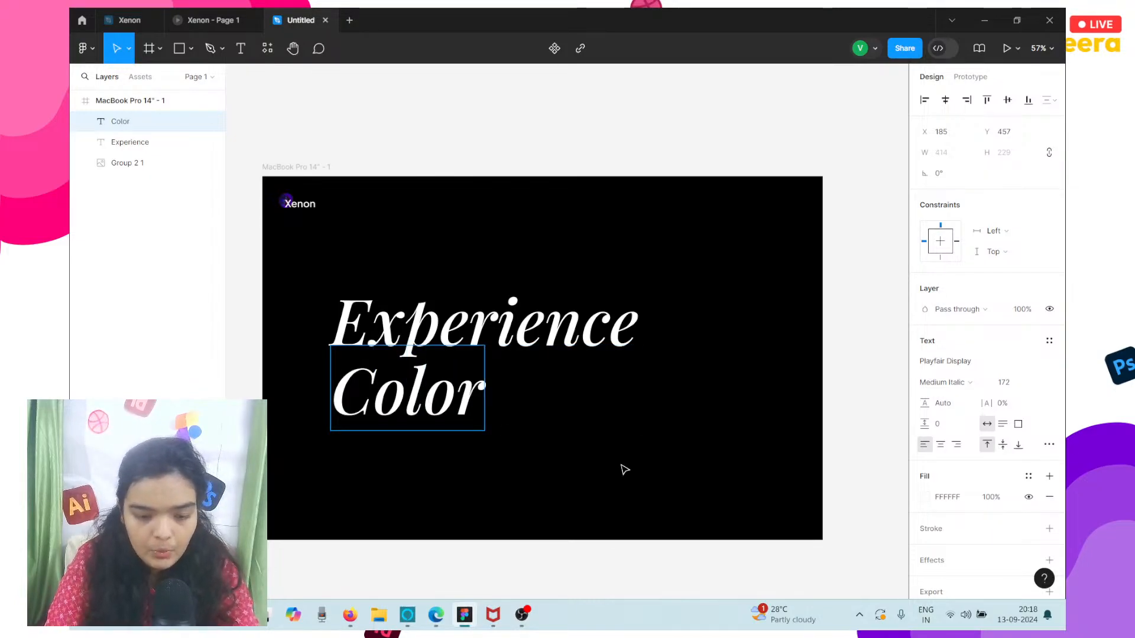
key(Escape)
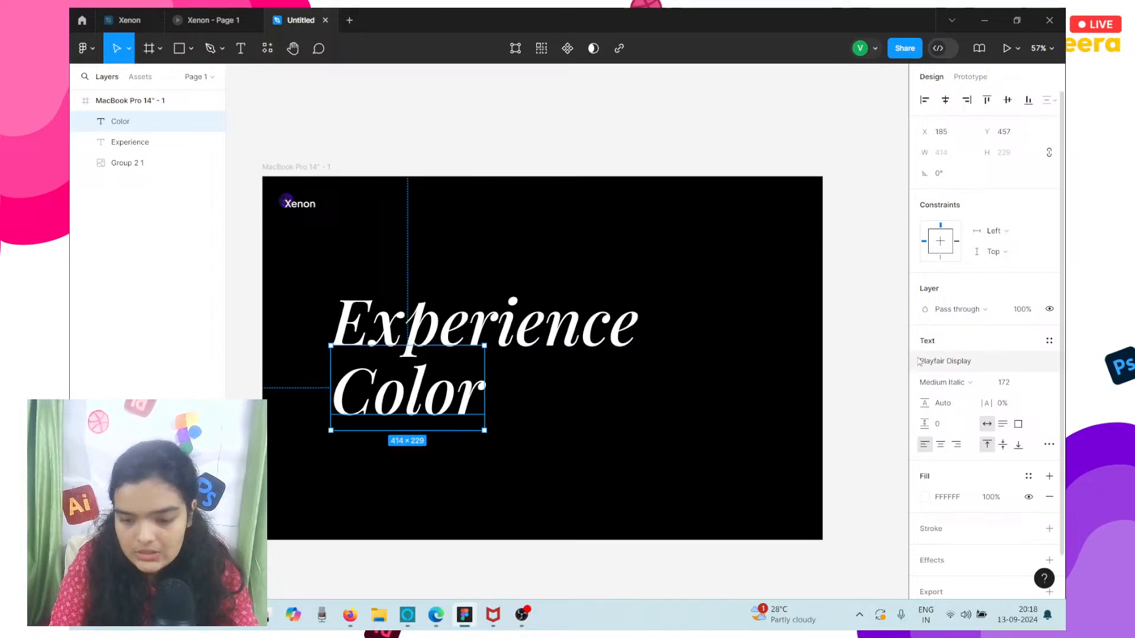
click(944, 382)
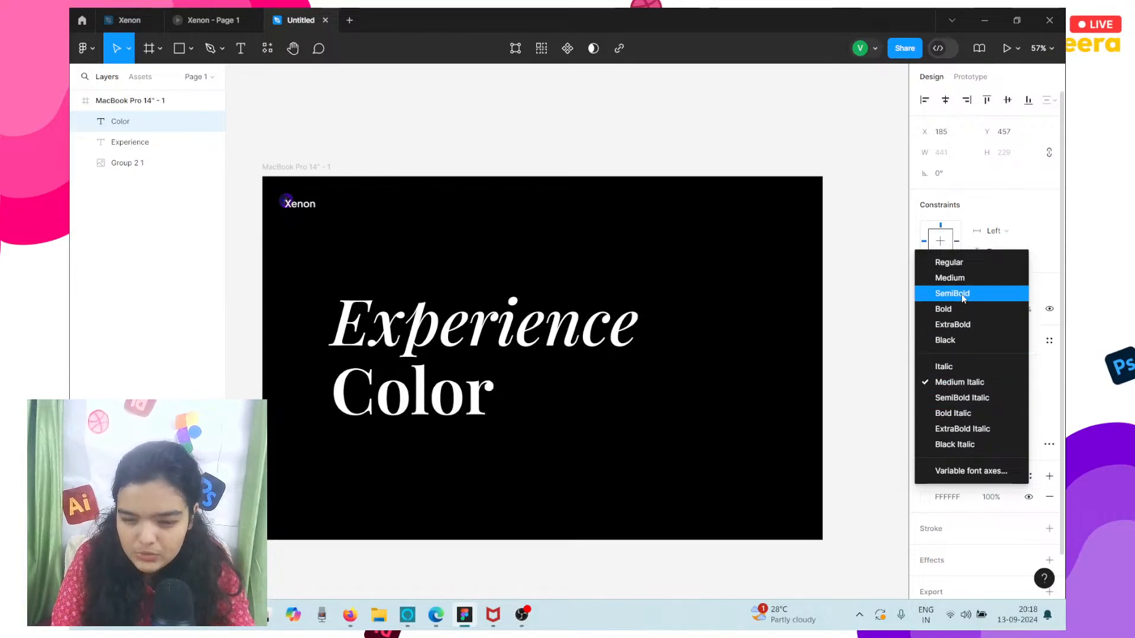
click(956, 278)
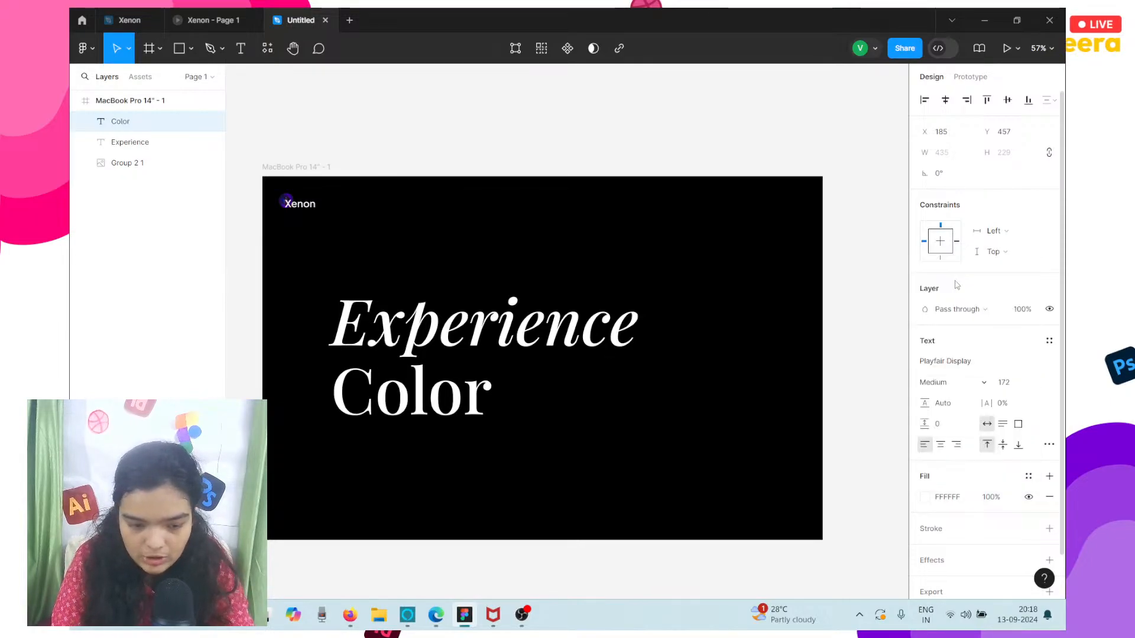
Move the Experience and Color headings up together until Experience sits at about Y 221.
click(474, 321)
click(416, 398)
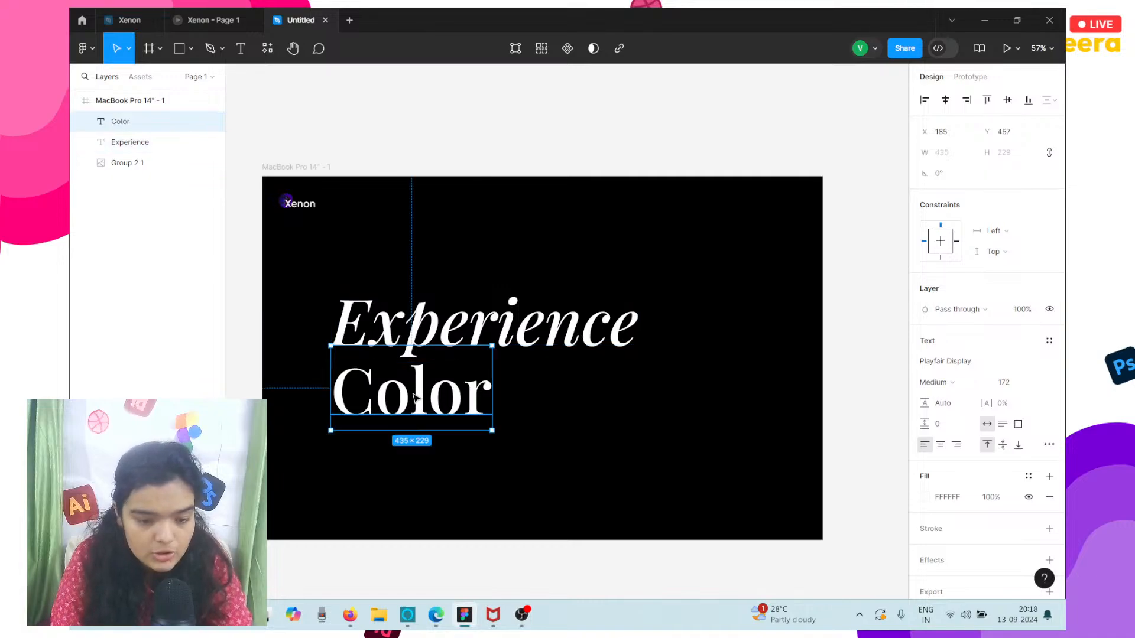
shift+click(457, 319)
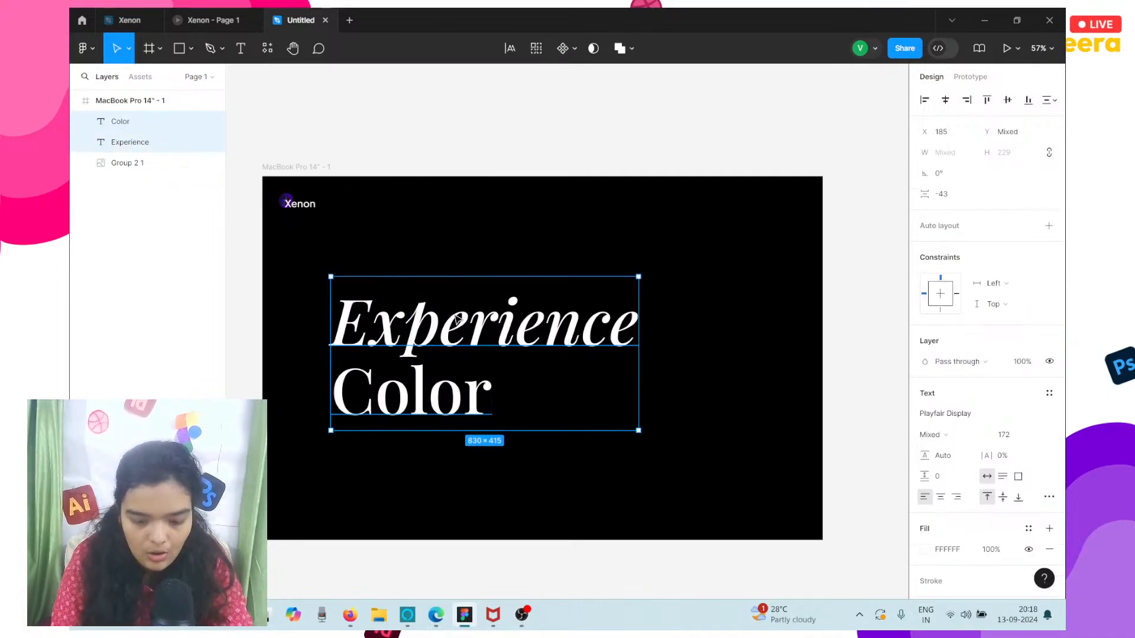
key(Up)
key(Up)
key(Up)
key(Up)
key(Up)
key(Up)
key(Up)
key(Up)
key(Up)
key(Up)
key(Up)
key(Up)
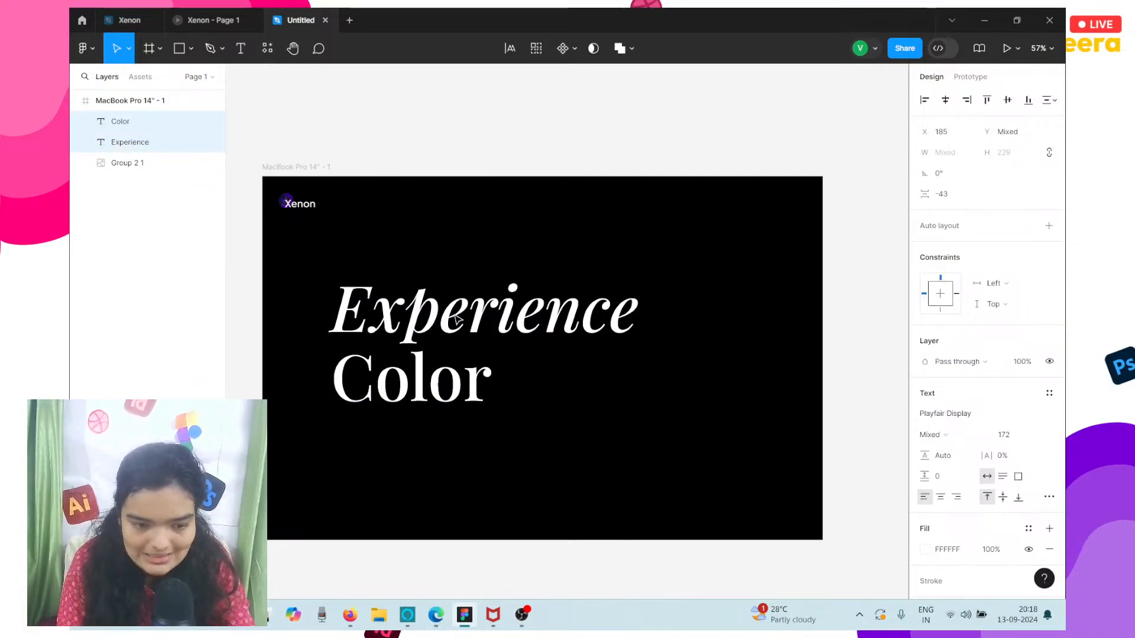
key(Up)
key(Up)
key(Up)
key(Up)
key(Up)
key(Up)
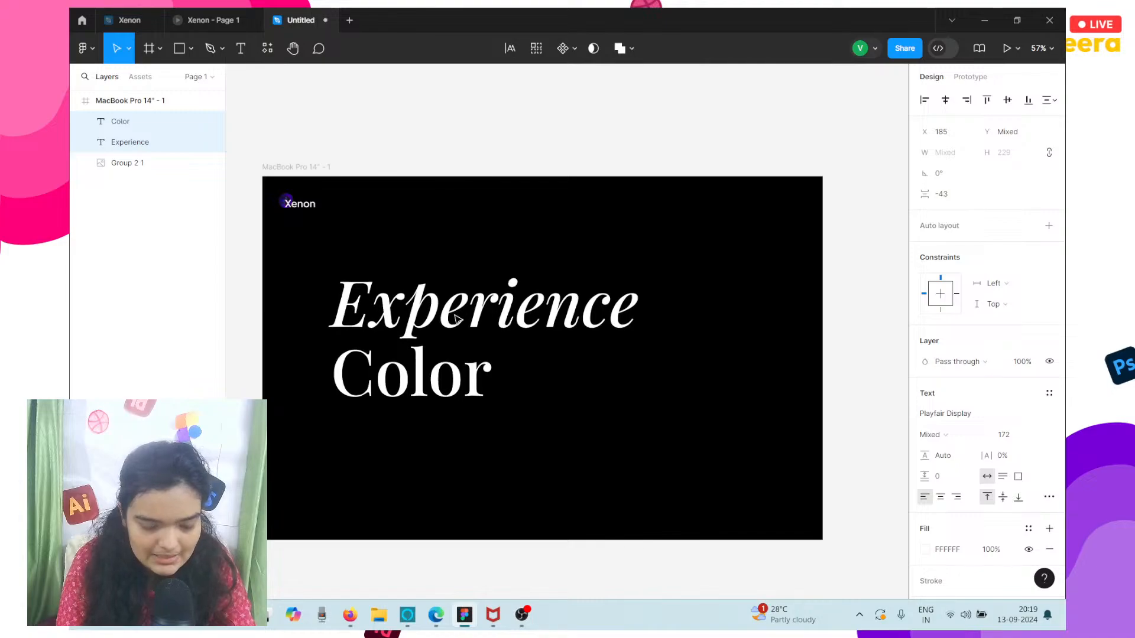
Widen the gap between the two headings by nudging Experience up to about Y 212 and Color down to Y 410.
click(452, 360)
click(494, 272)
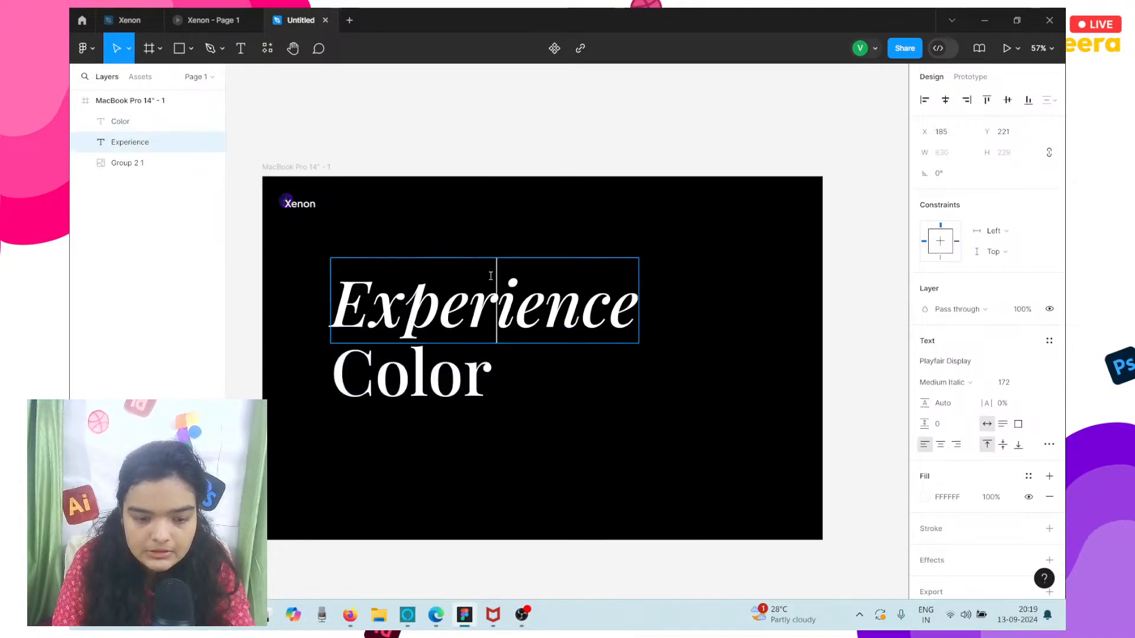
key(Up)
key(Up)
key(Up)
key(Up)
key(Up)
key(Up)
key(Up)
key(Up)
key(Up)
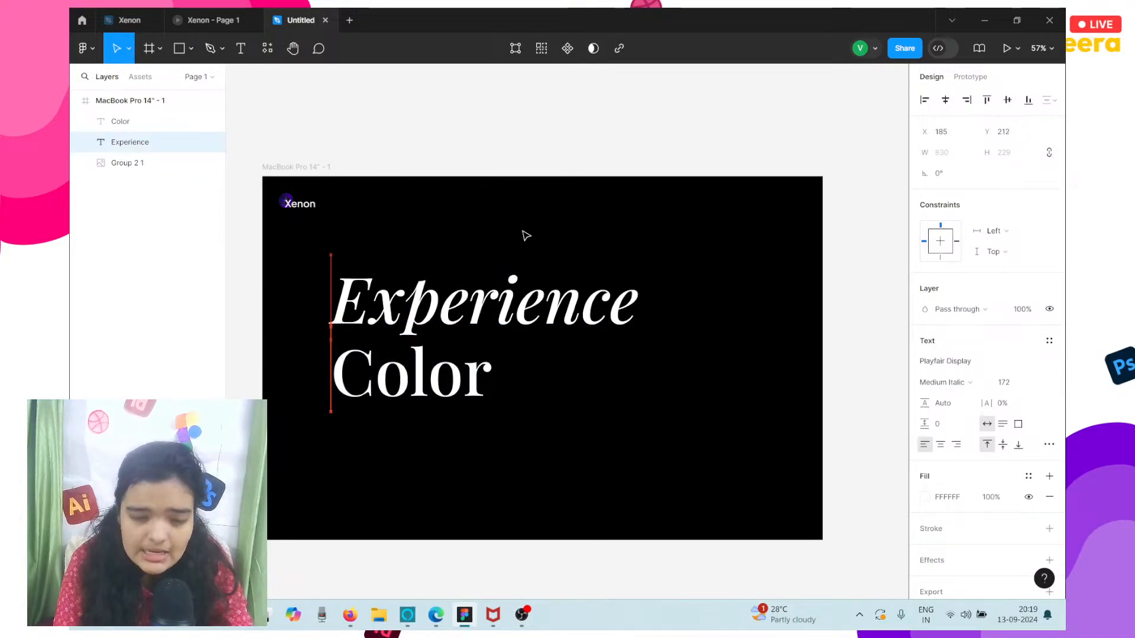
click(423, 400)
key(Down)
key(Down)
key(Down)
key(Down)
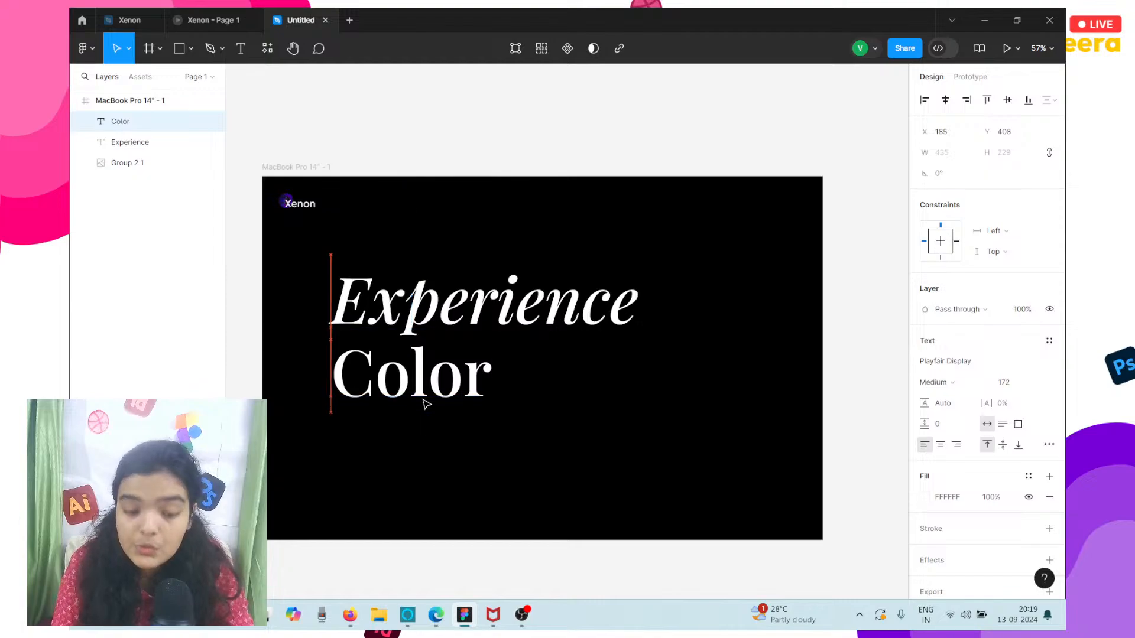
Add a navigation text layer reading Home near the frame's upper edge at about X 800, Y 49.
scroll(424, 404, up, 5)
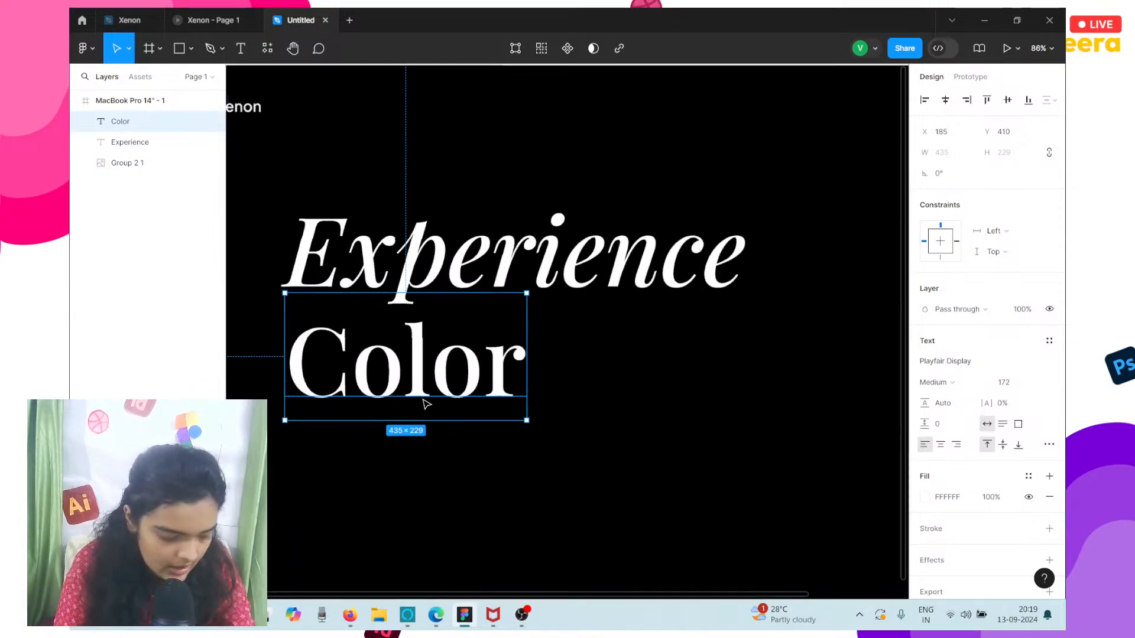
scroll(426, 404, right, 5)
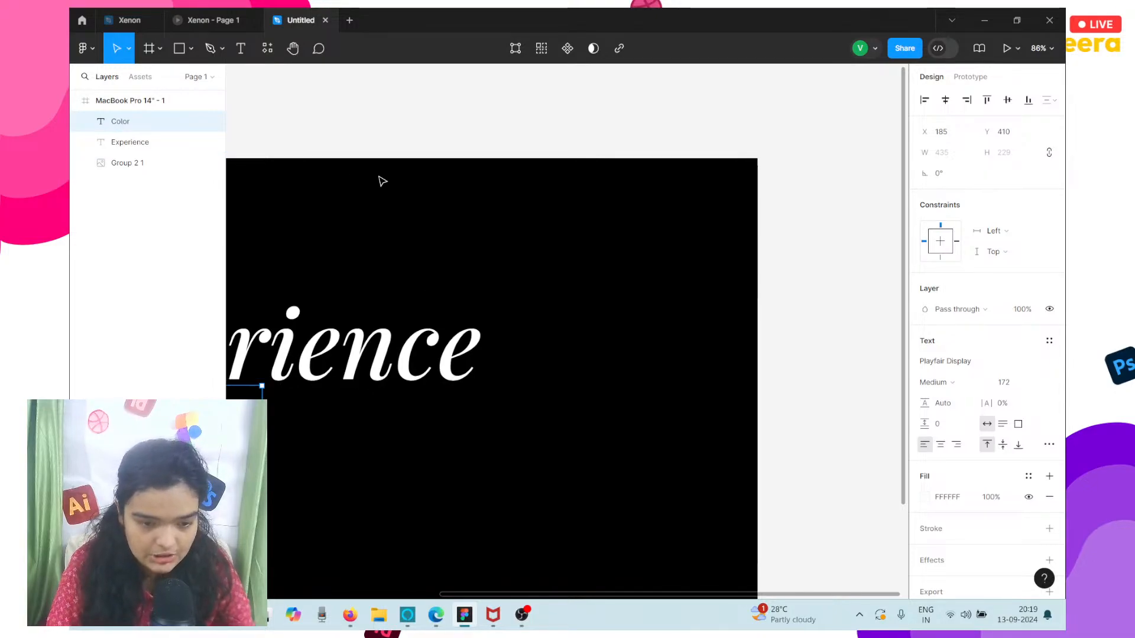
click(323, 166)
click(241, 47)
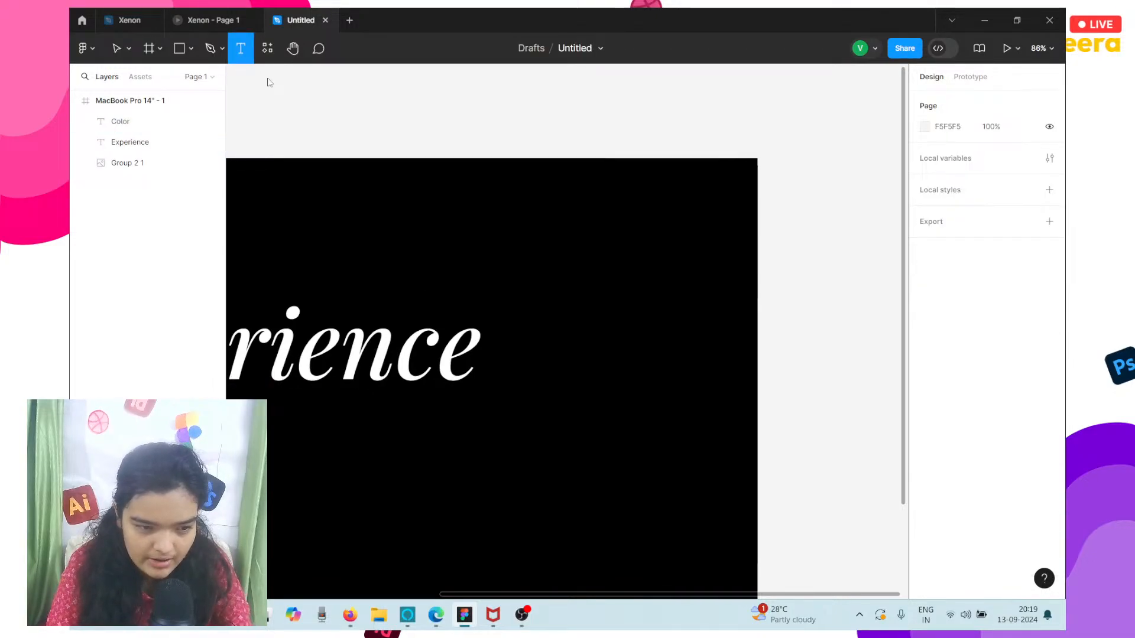
click(363, 185)
text(Home)
key(Escape)
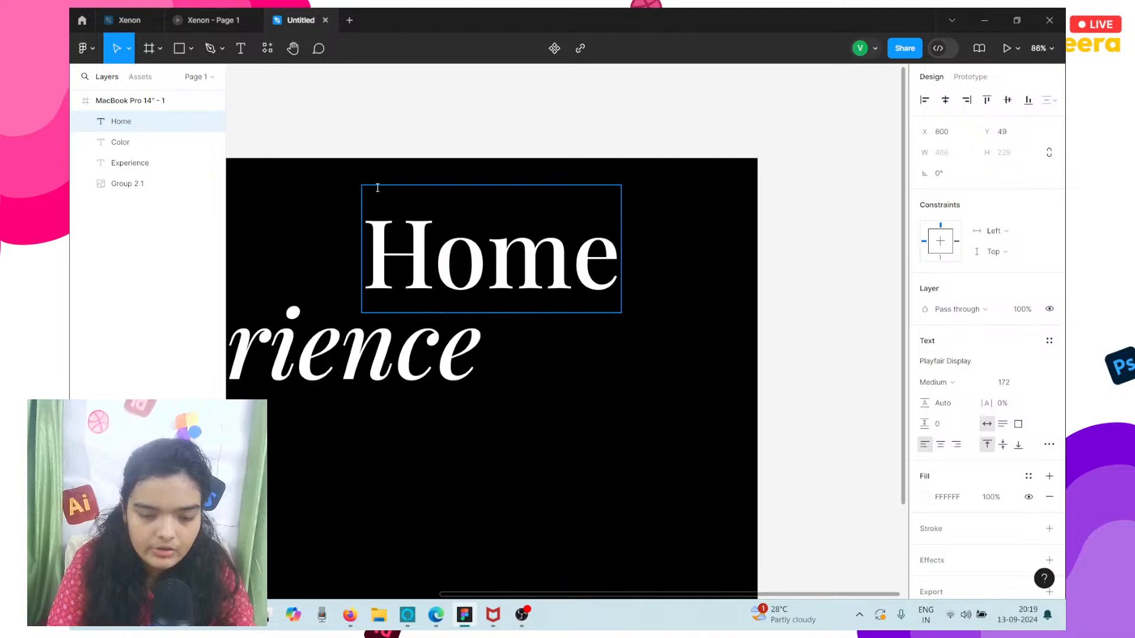
click(832, 259)
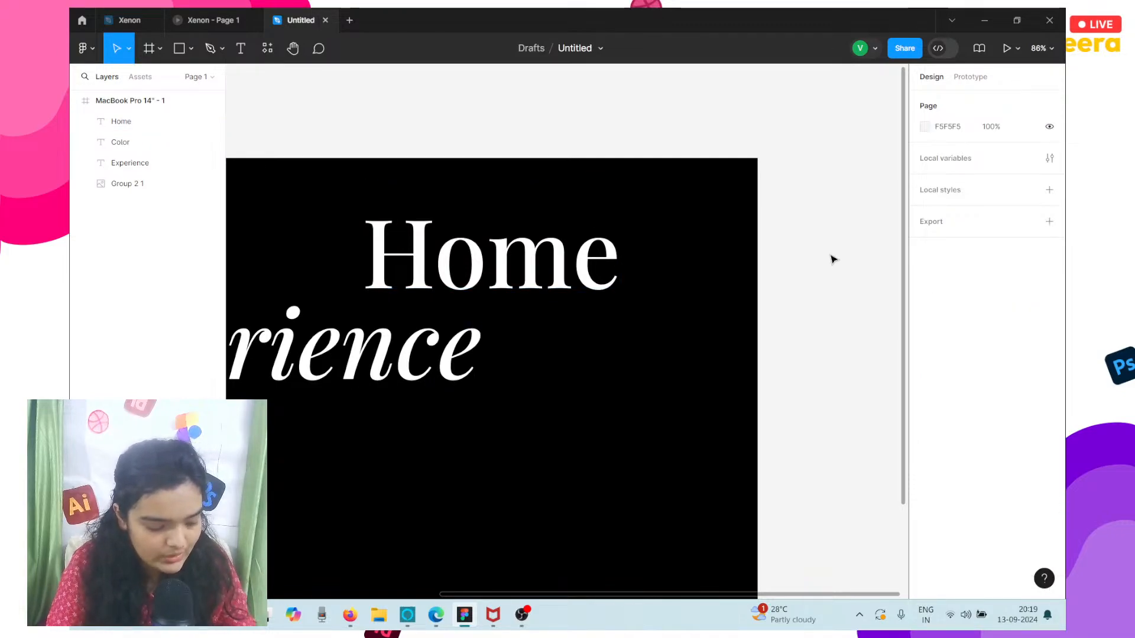
Change the Home navigation text's font to Inter and its size to 24.
click(579, 261)
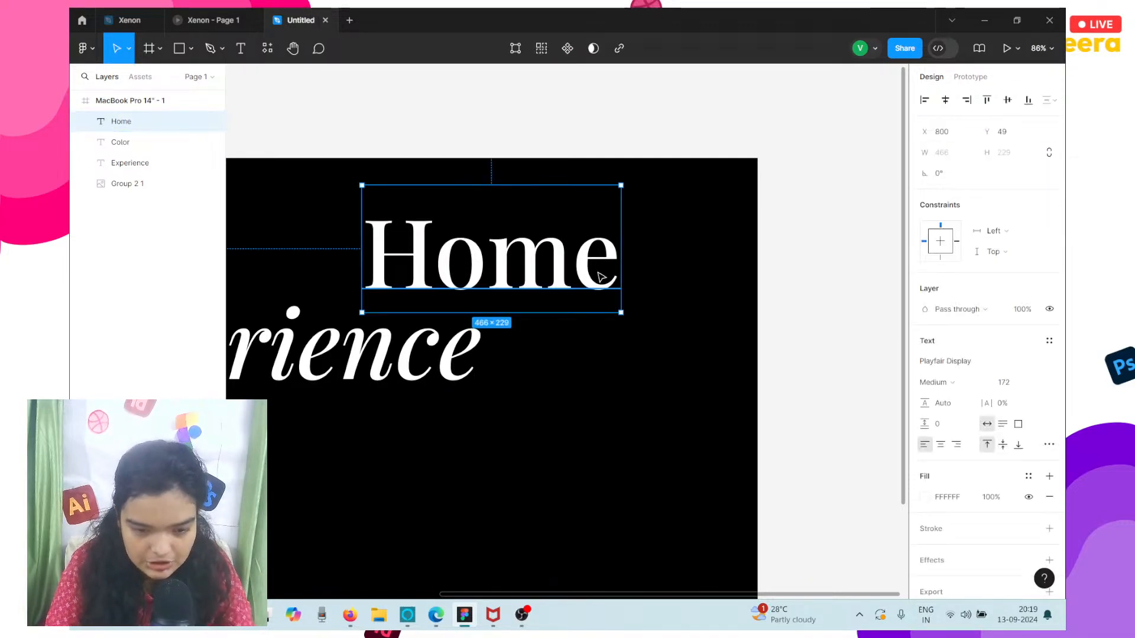
click(959, 362)
text(Inter)
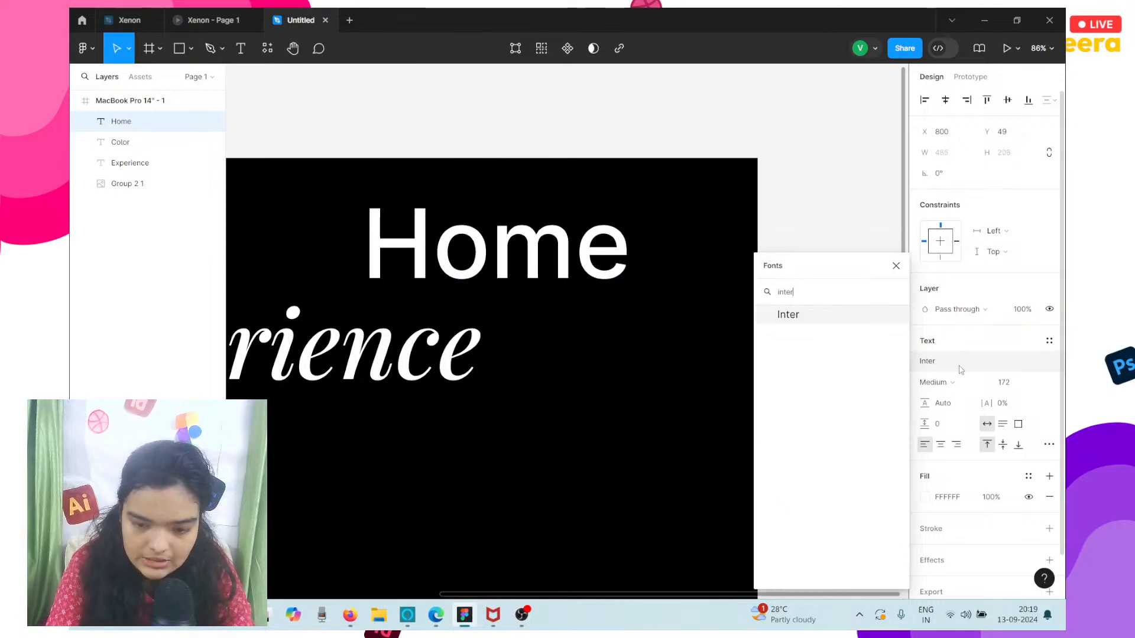
key(Return)
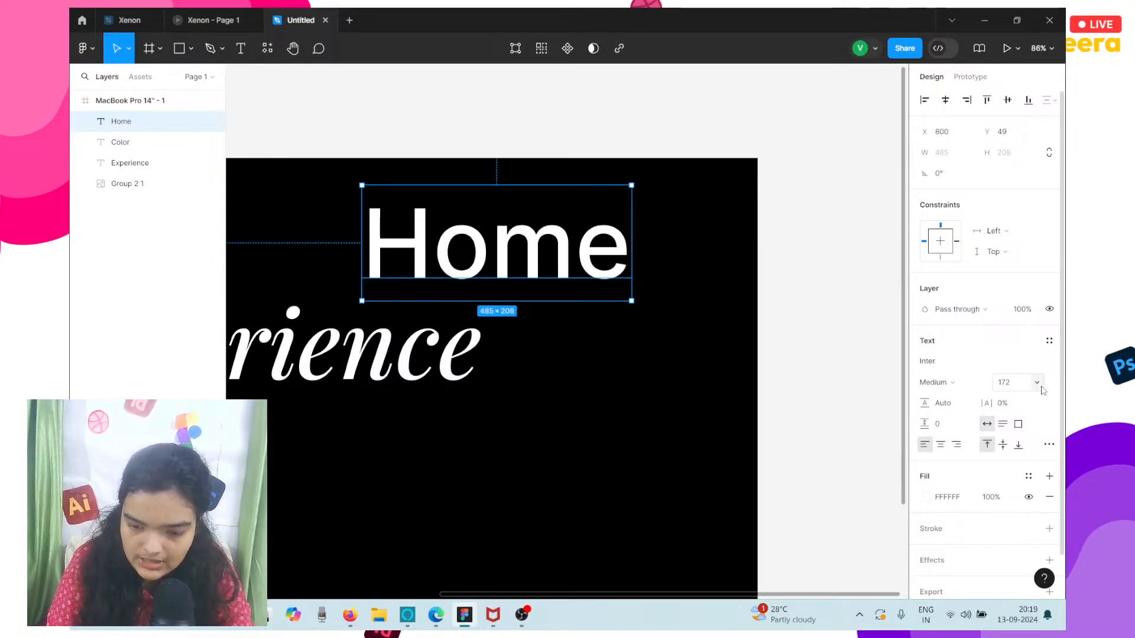
click(1038, 384)
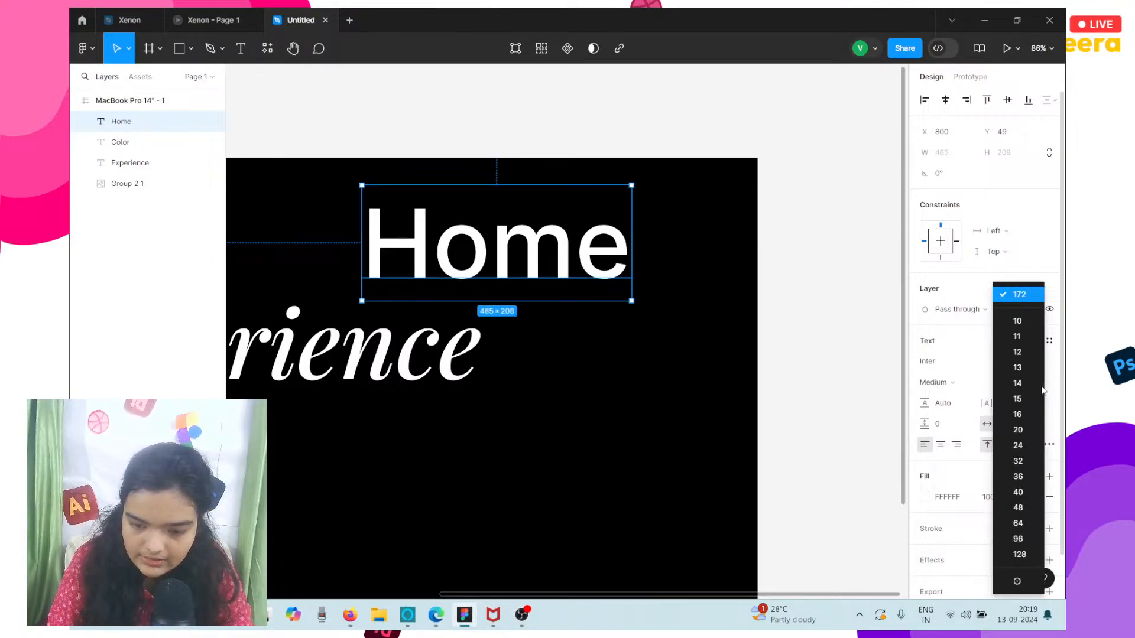
click(1022, 446)
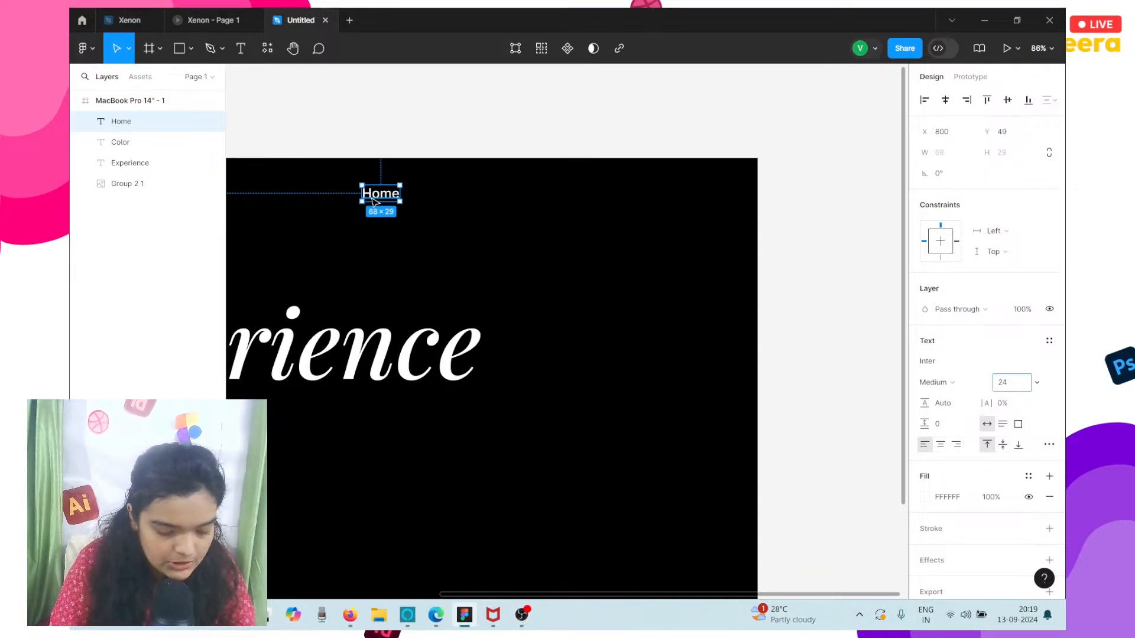
Shift the Home label right, duplicate it to about X 1111, Y 62, and change the copy's text to Cameras.
drag(373, 202, 550, 206)
key(ctrl+d)
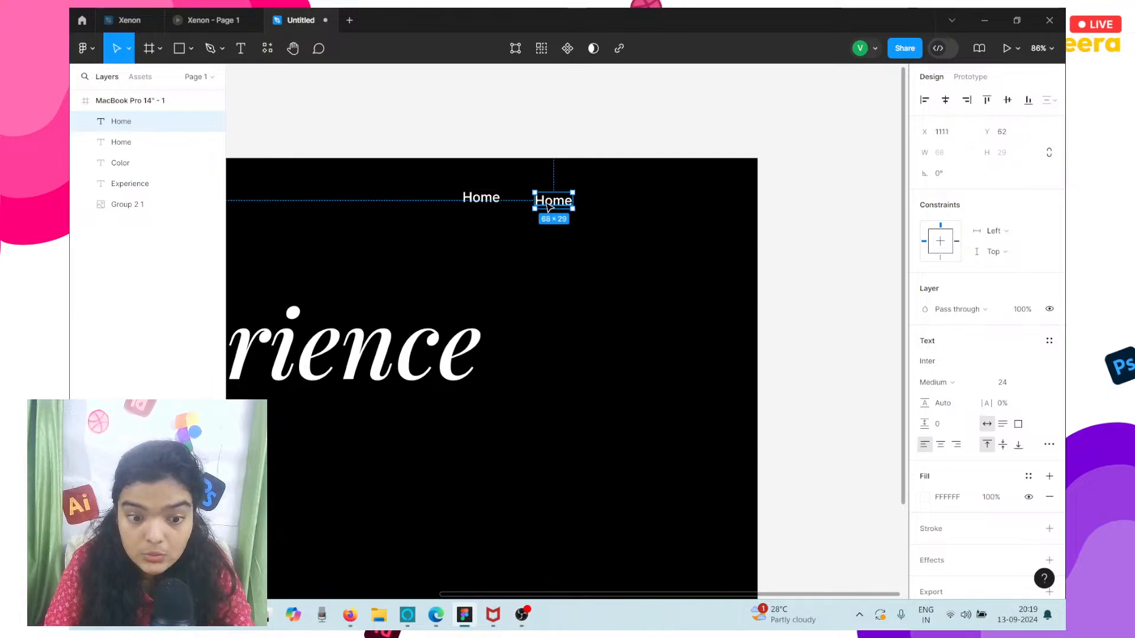
double_click(548, 204)
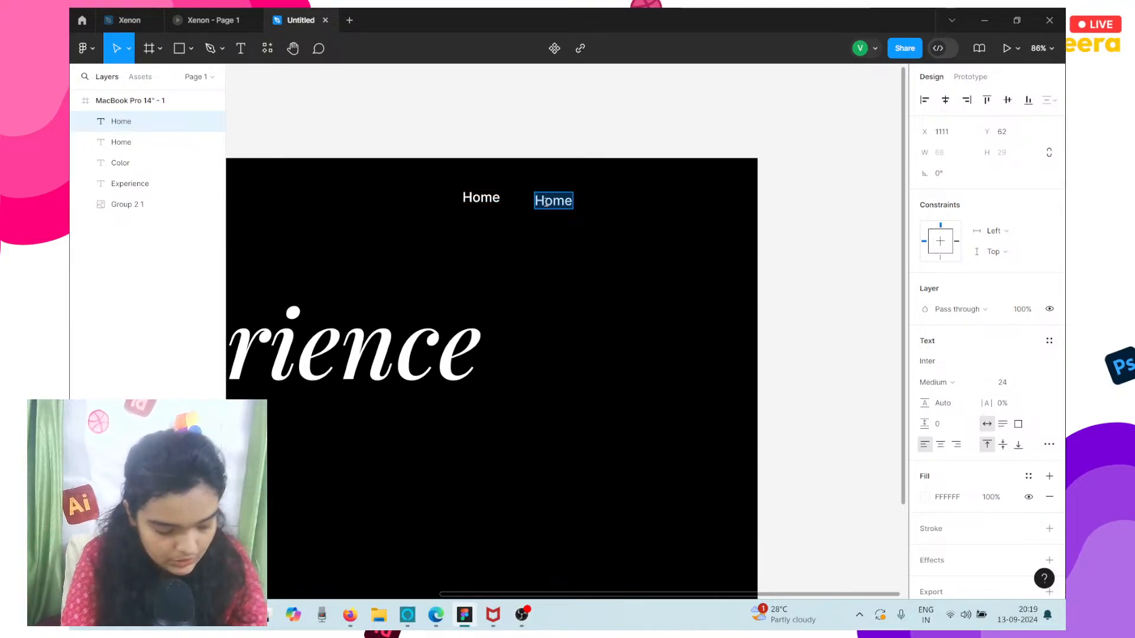
text(T)
key(BackSpace)
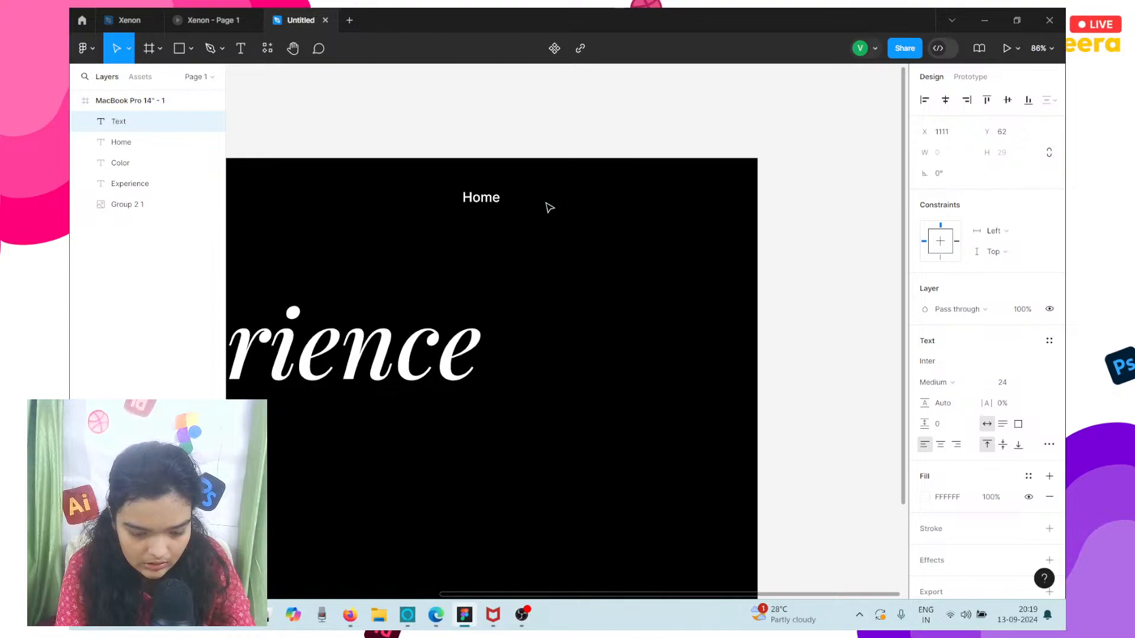
text(Review)
key(BackSpace)
key(BackSpace)
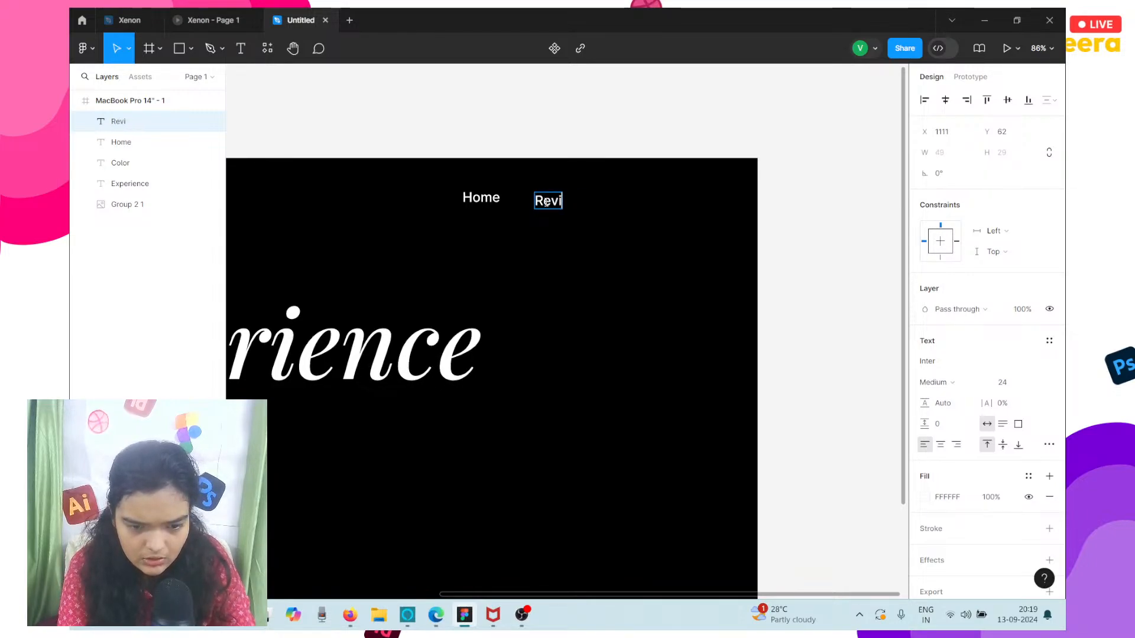
key(BackSpace)
key(BackSpace)
key(BackSpace)
key(BackSpace)
text(Camera)
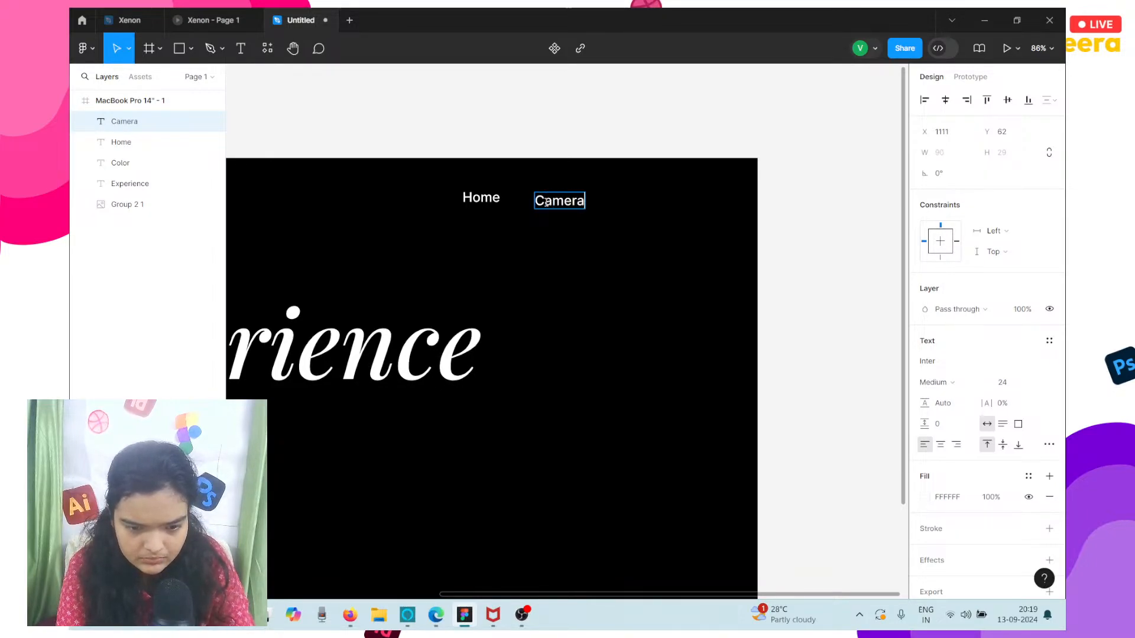
text(s)
key(Escape)
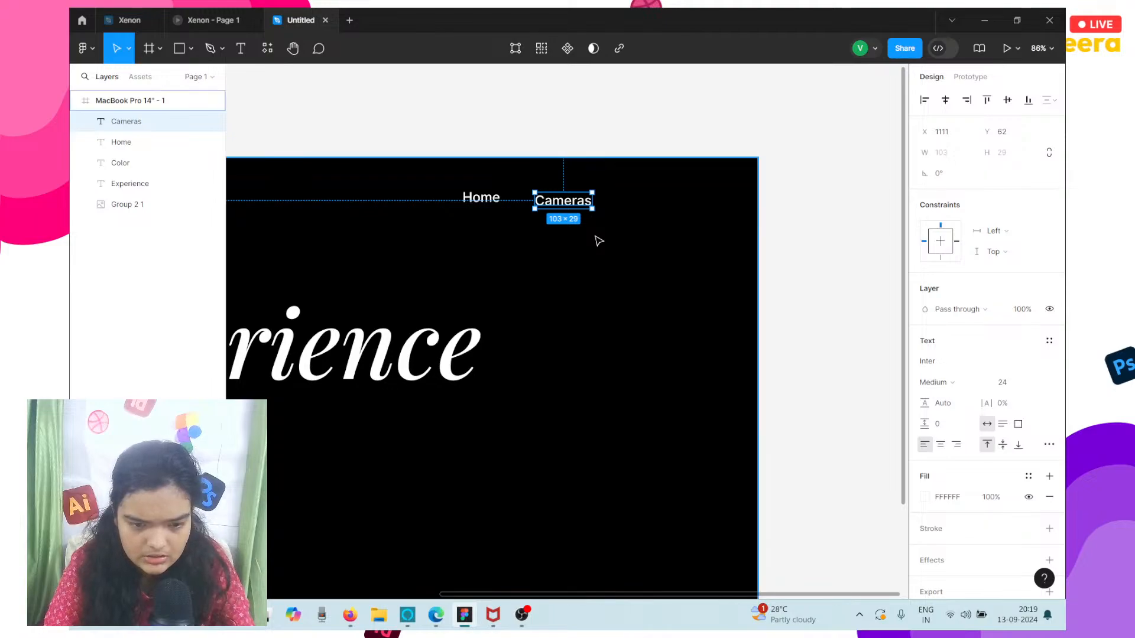
Duplicate the Cameras label to about X 1269, Y 62 and change the copy's text to Reviews.
key(ctrl+d)
drag(591, 202, 652, 202)
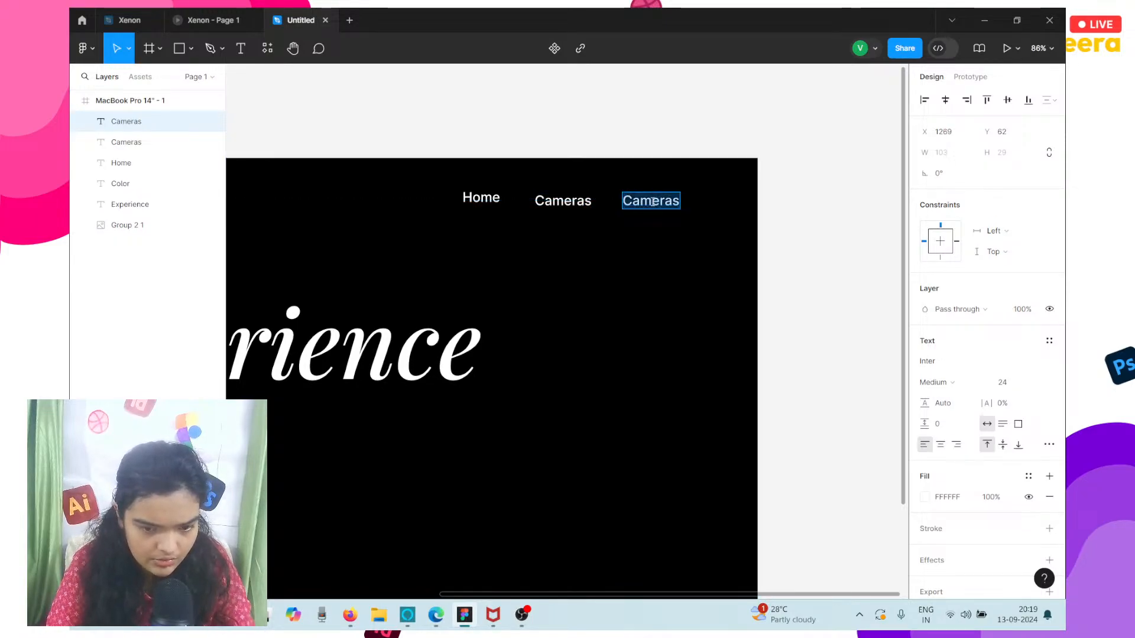
text(Reviews)
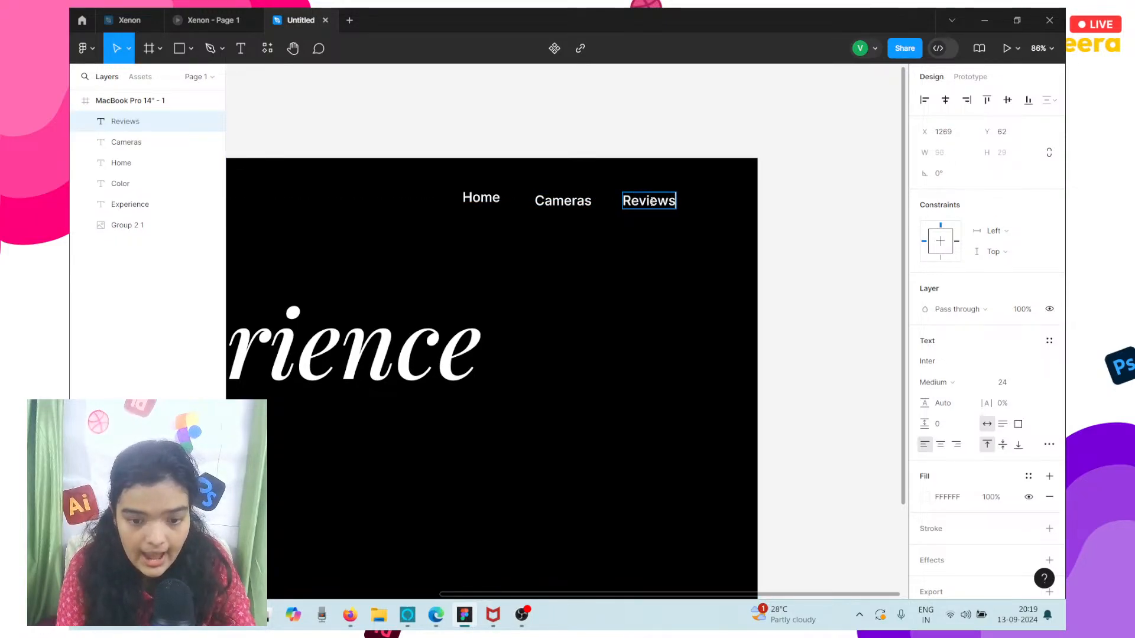
key(Escape)
Duplicate the Reviews label to about X 1371, Y 62 and change the copy's text to Shop Now.
key(ctrl+d)
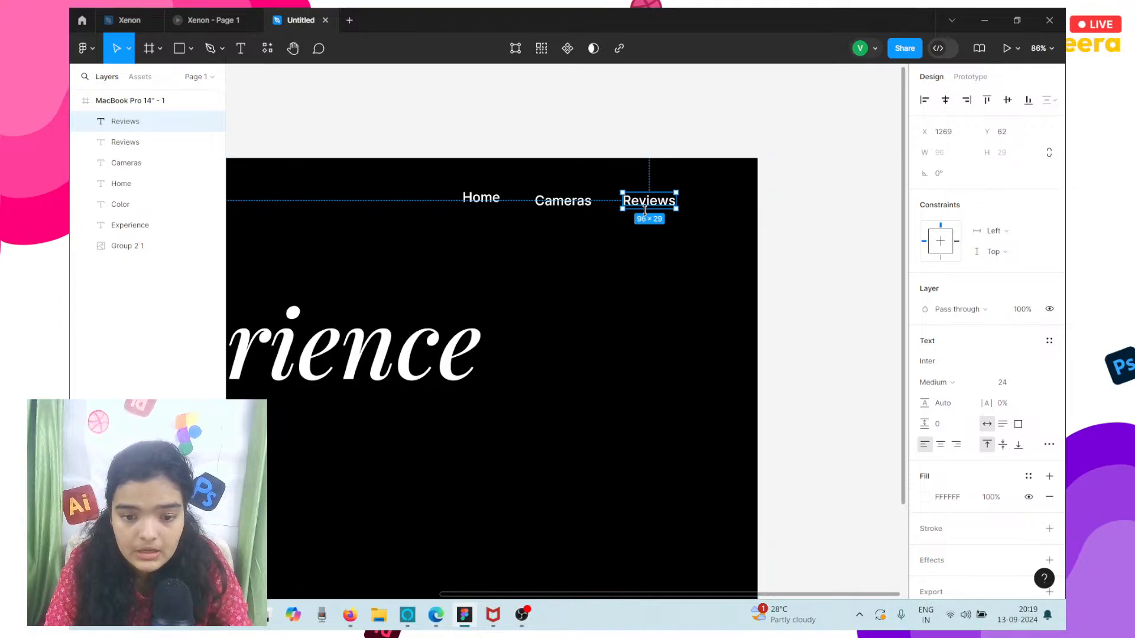
drag(645, 210, 702, 204)
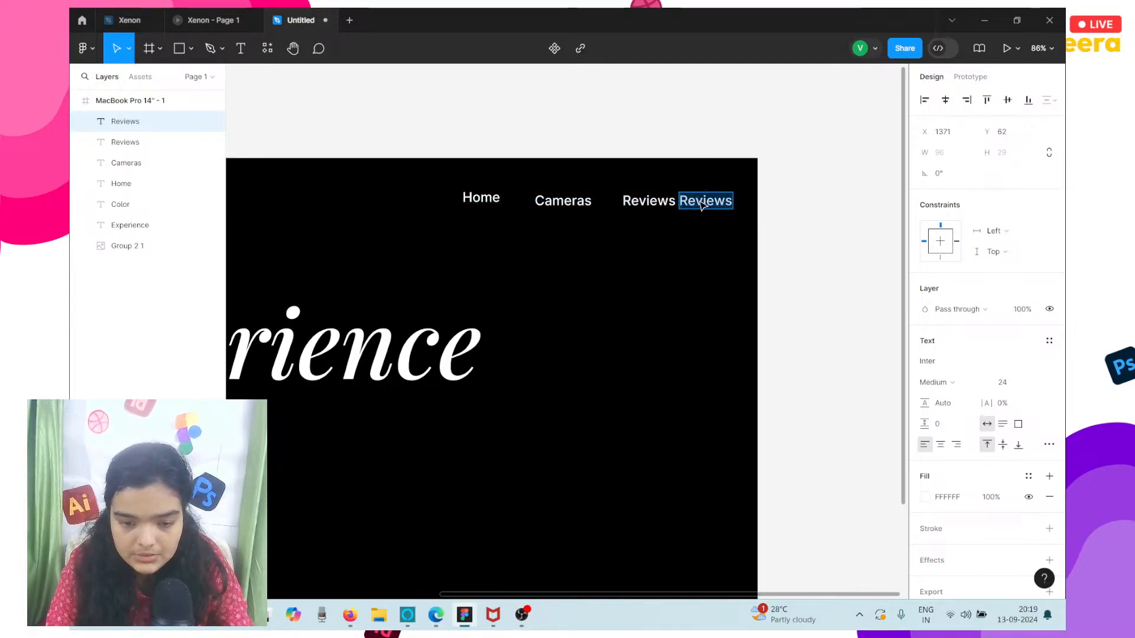
text(Shon)
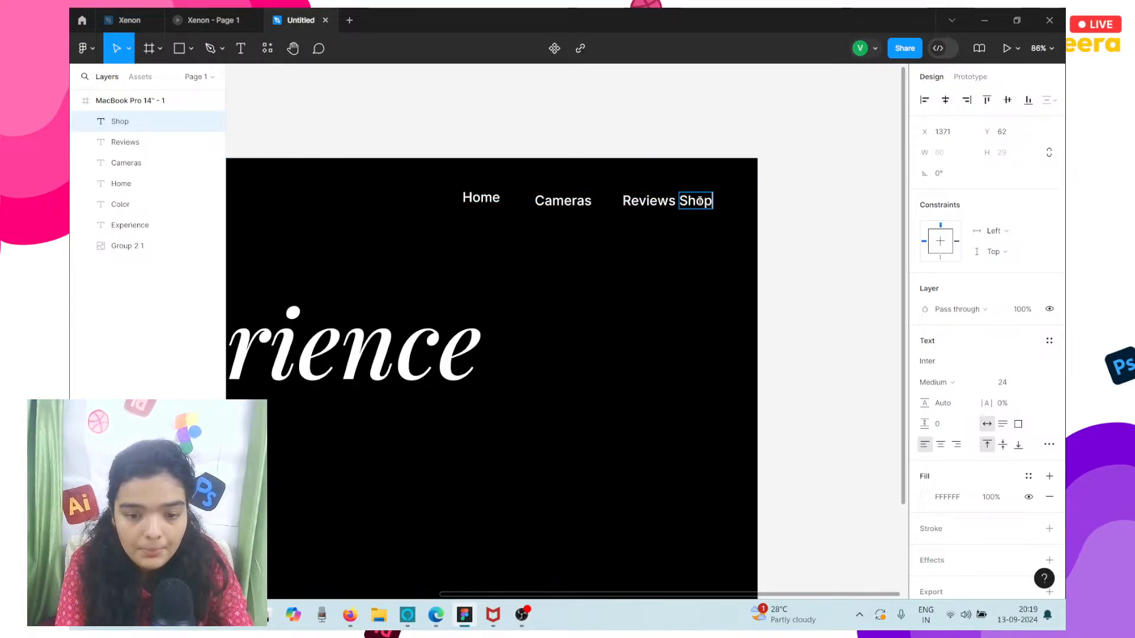
text( Now)
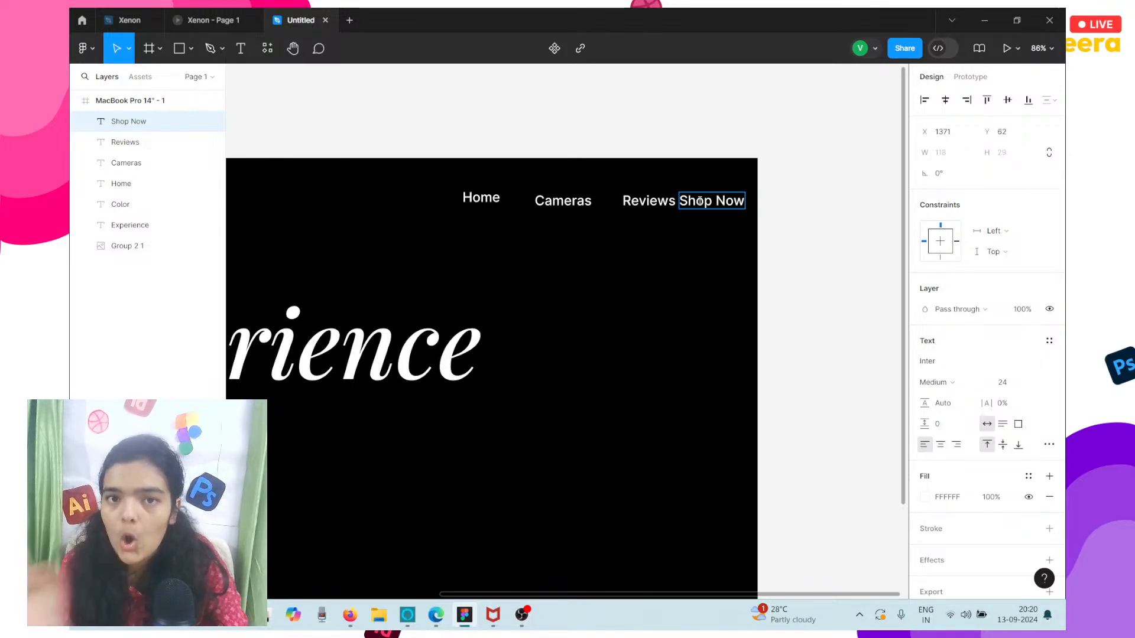
key(Escape)
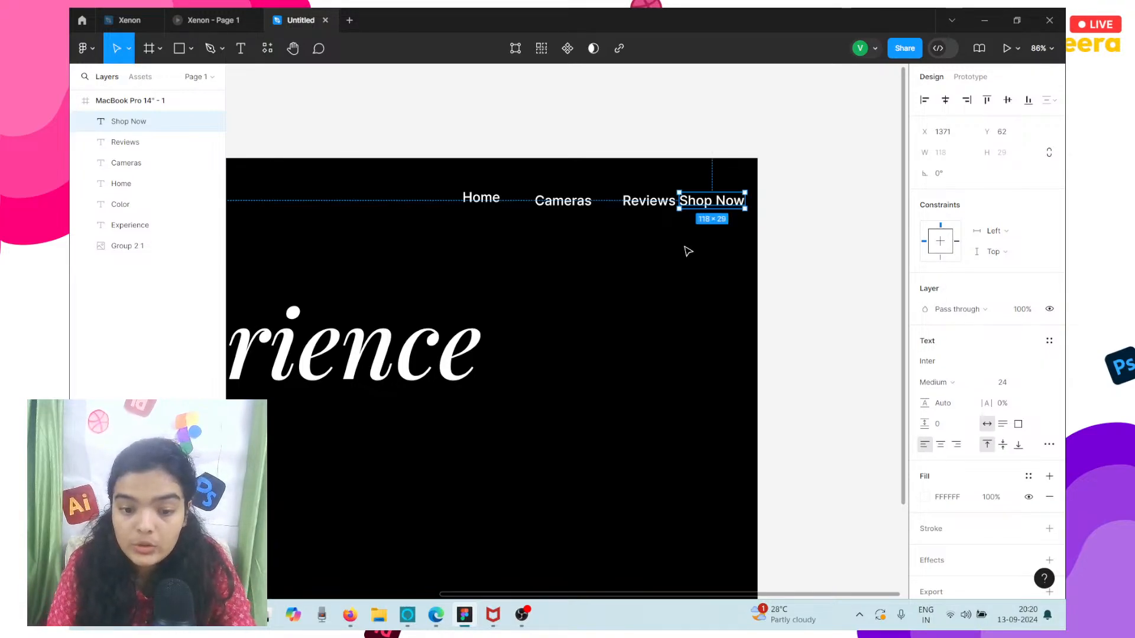
Combine the Home, Cameras, Reviews and Shop Now labels into a horizontal auto layout.
drag(455, 194, 674, 204)
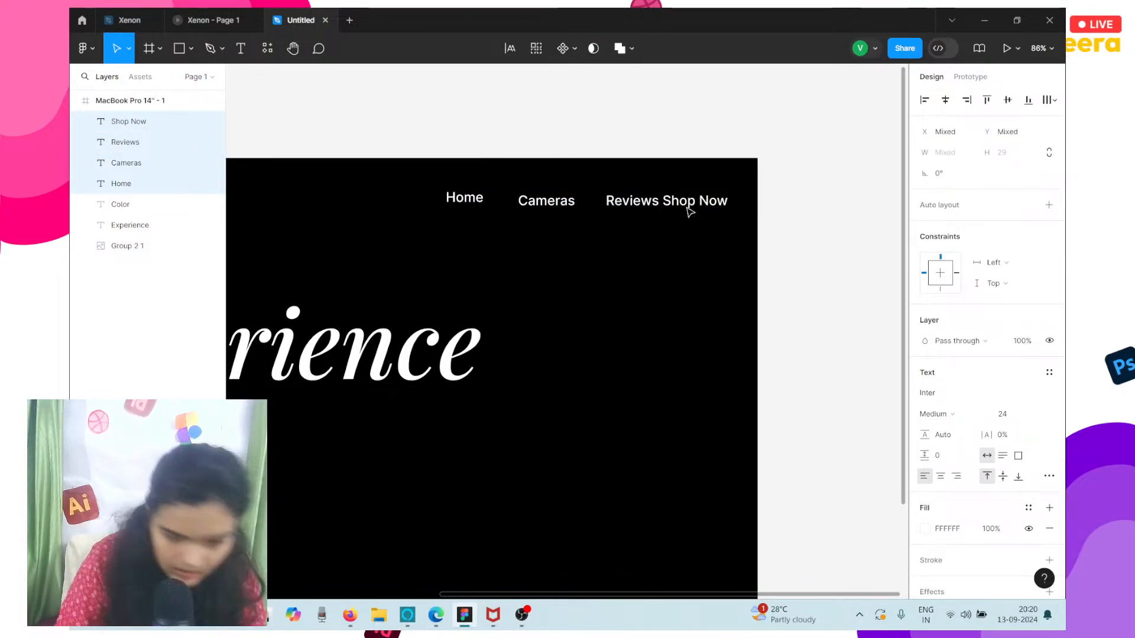
click(1049, 206)
scroll(590, 221, left, 5)
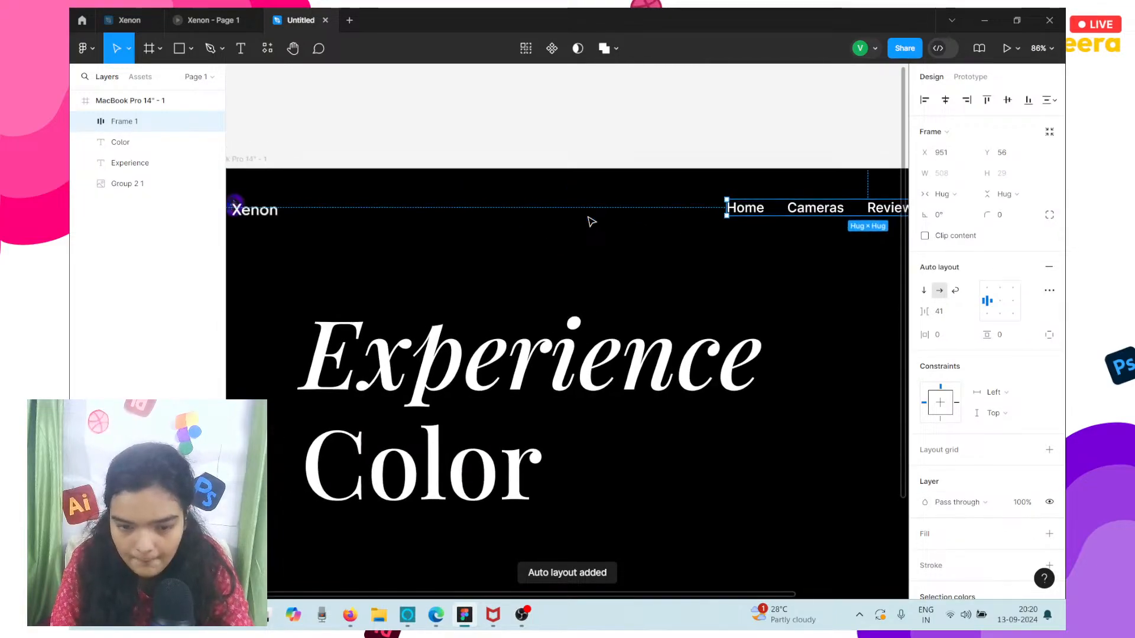
scroll(591, 222, right, 3)
scroll(591, 222, down, 5)
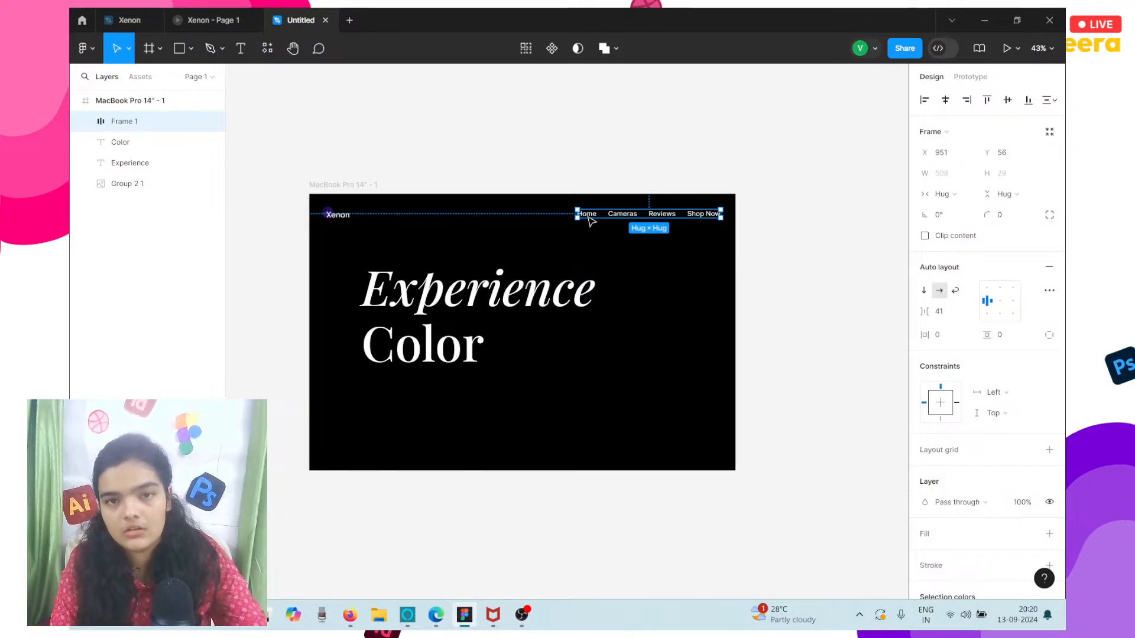
scroll(588, 220, up, 5)
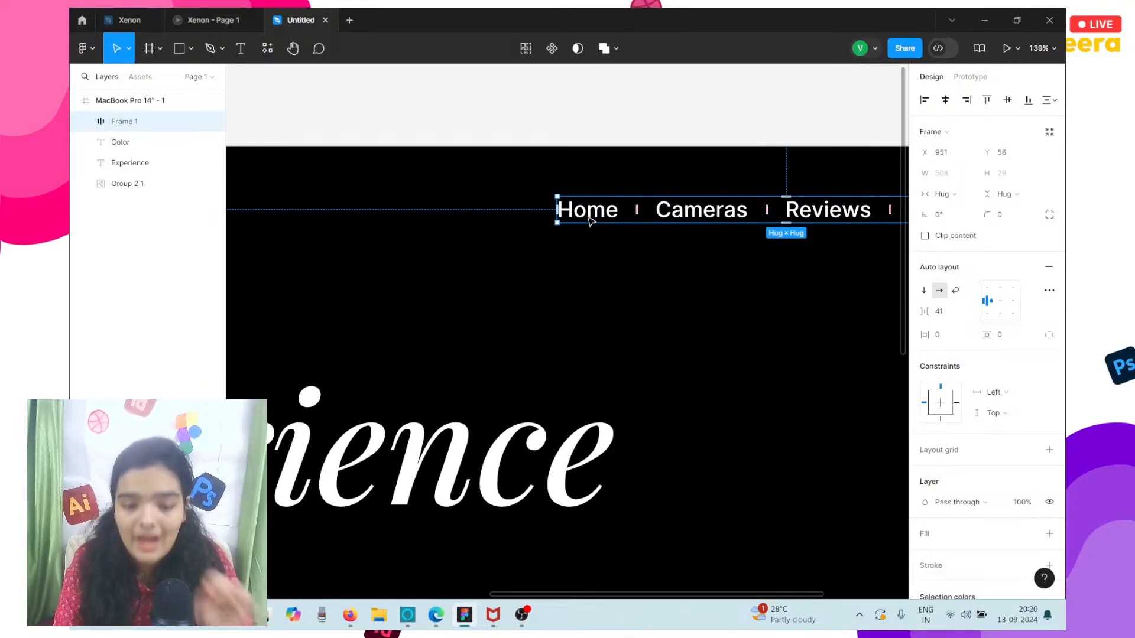
scroll(589, 221, up, 3)
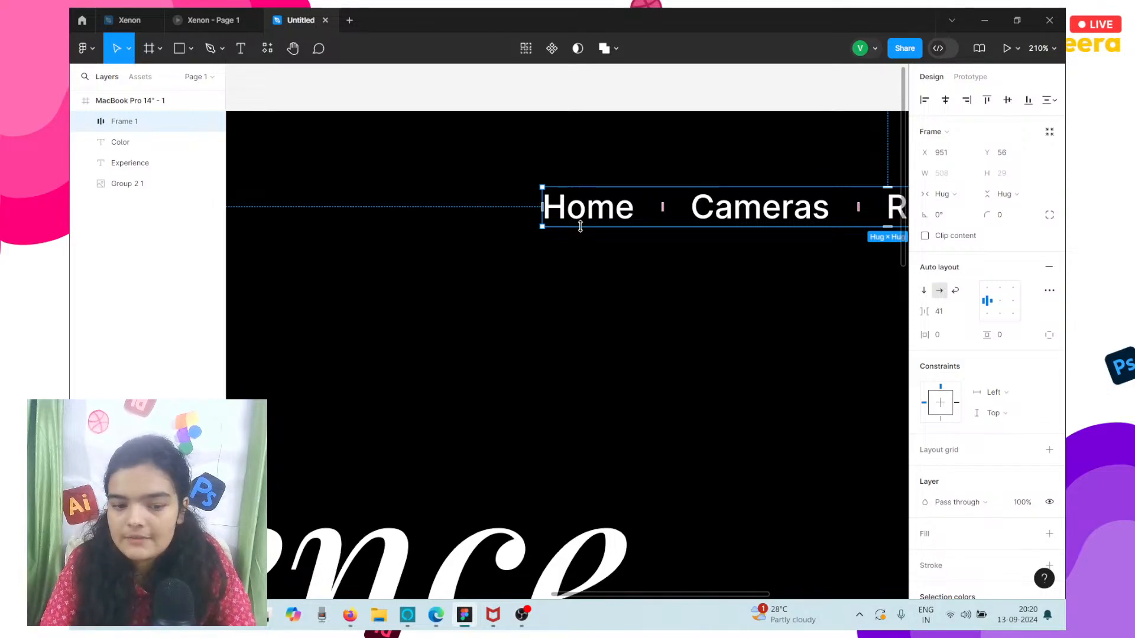
scroll(580, 226, up, 5)
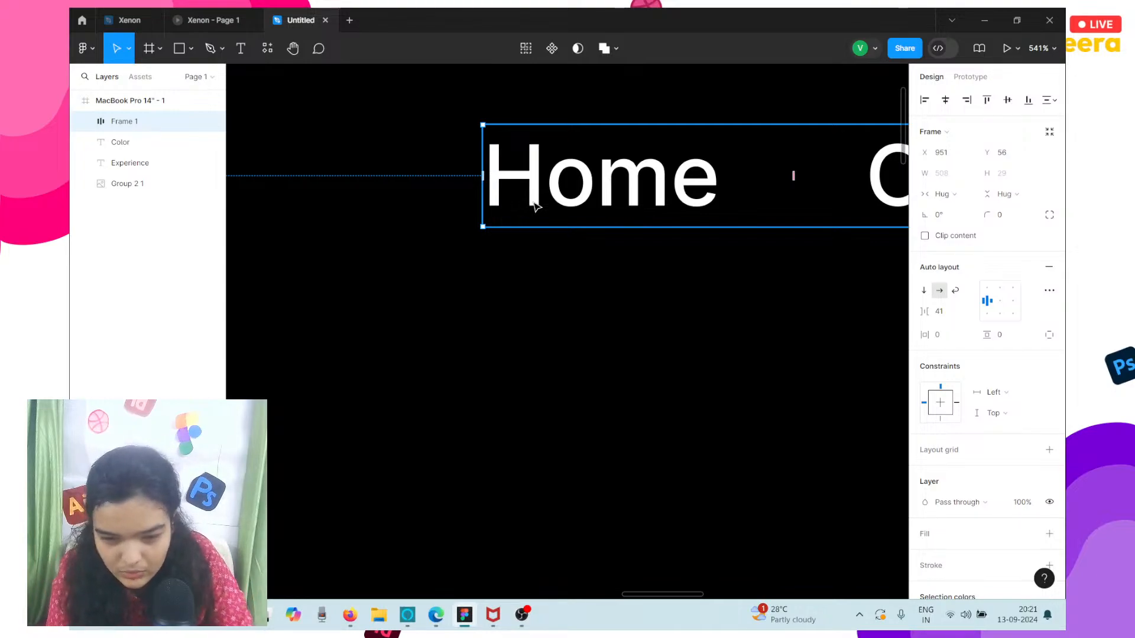
scroll(534, 205, down, 6)
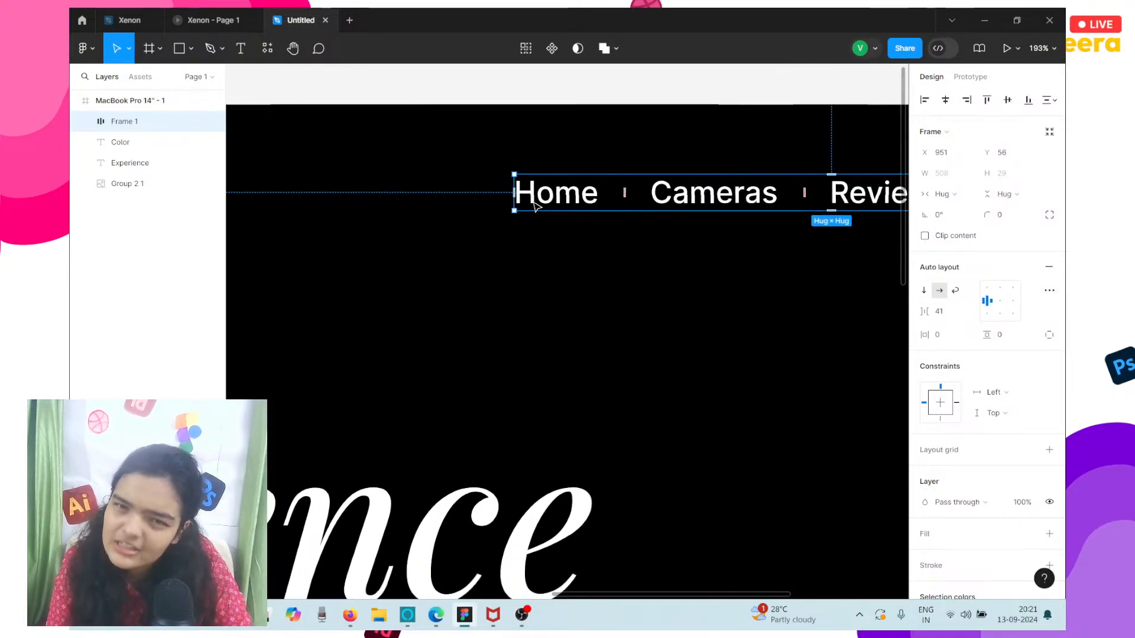
scroll(534, 205, up, 2)
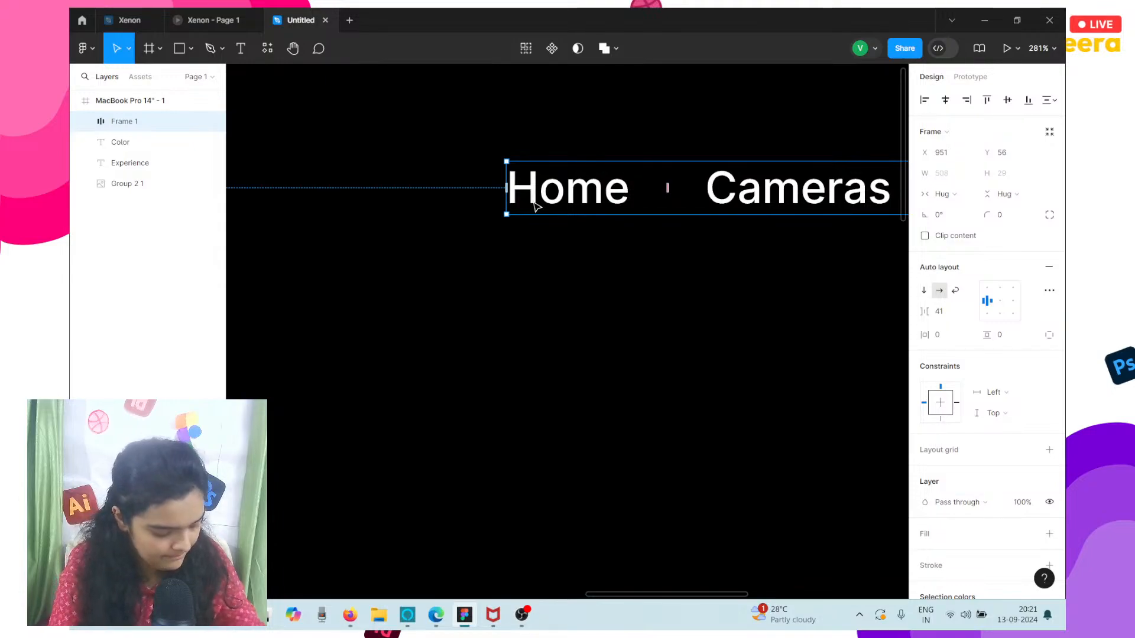
scroll(534, 205, down, 2)
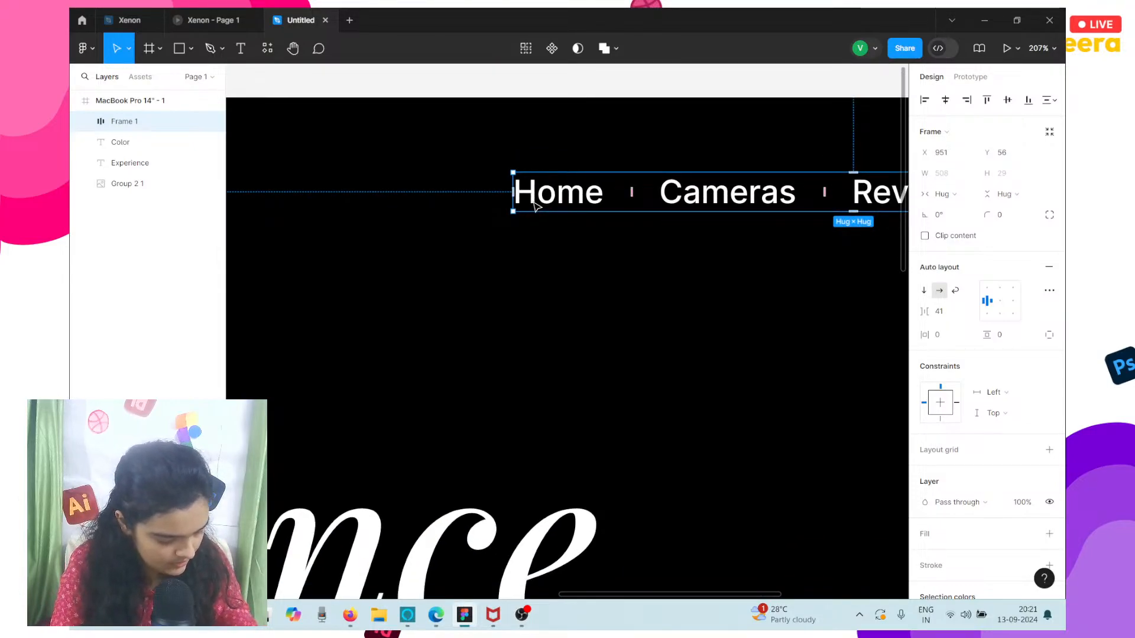
scroll(534, 205, down, 4)
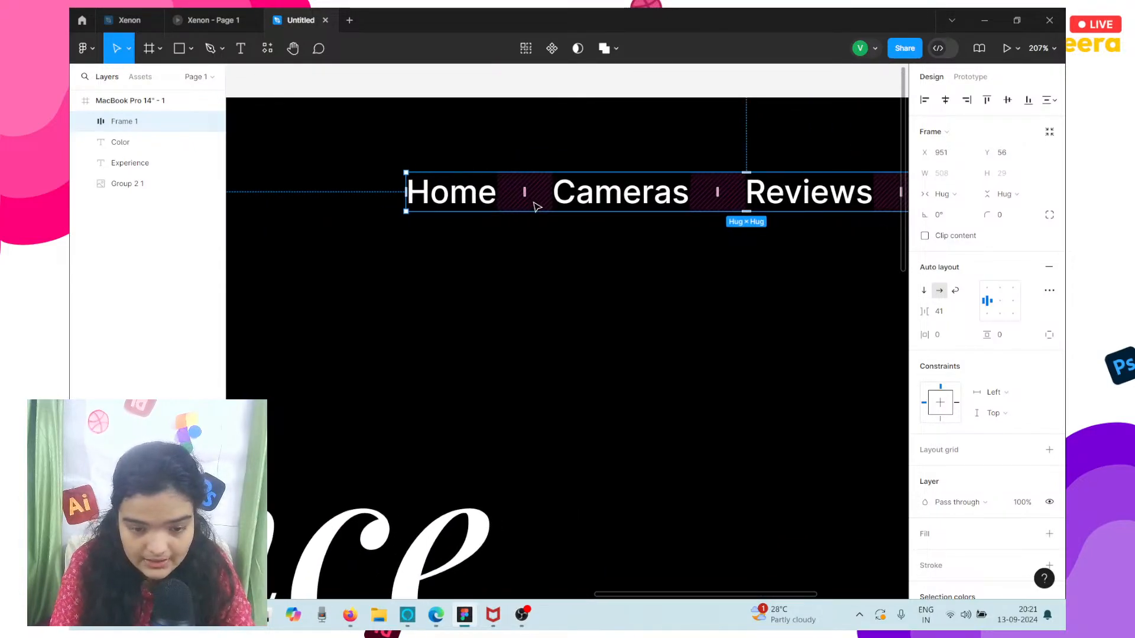
Set the navigation auto layout's item spacing to 63 and move the navigation row to about X 859, Y 61.
scroll(533, 205, down, 3)
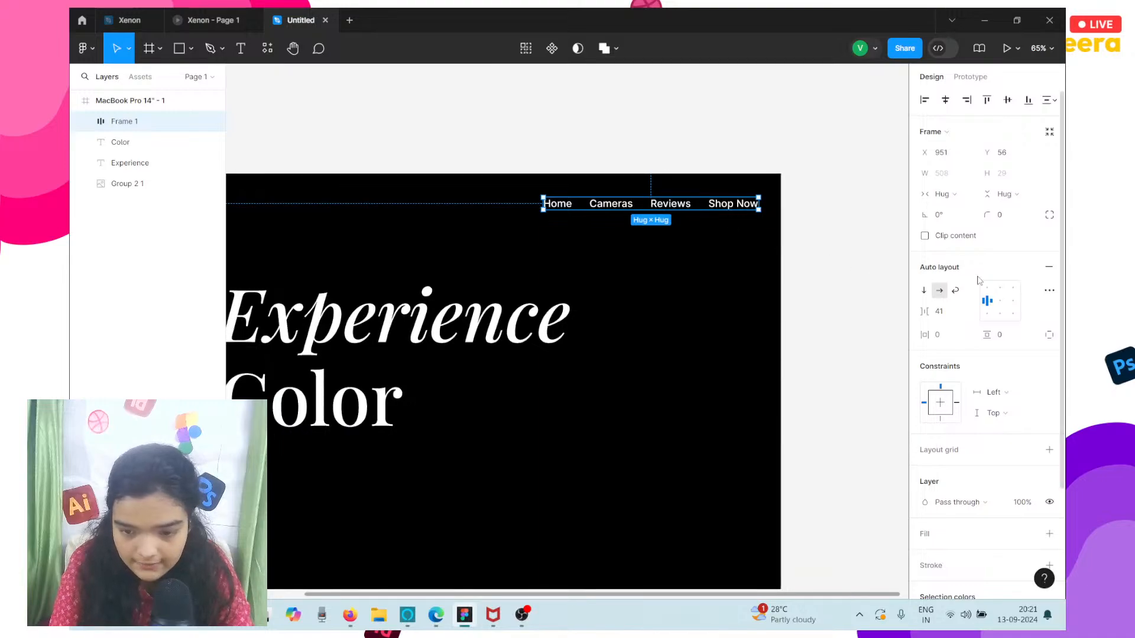
drag(924, 311, 940, 312)
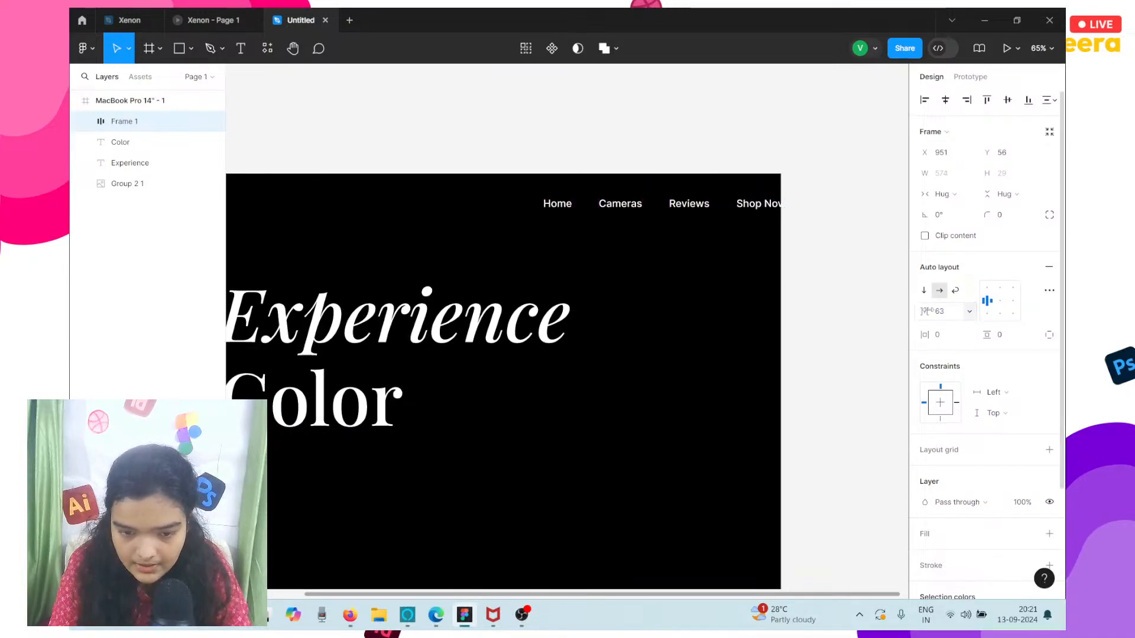
drag(688, 208, 649, 211)
scroll(649, 211, down, 2)
scroll(649, 210, left, 2)
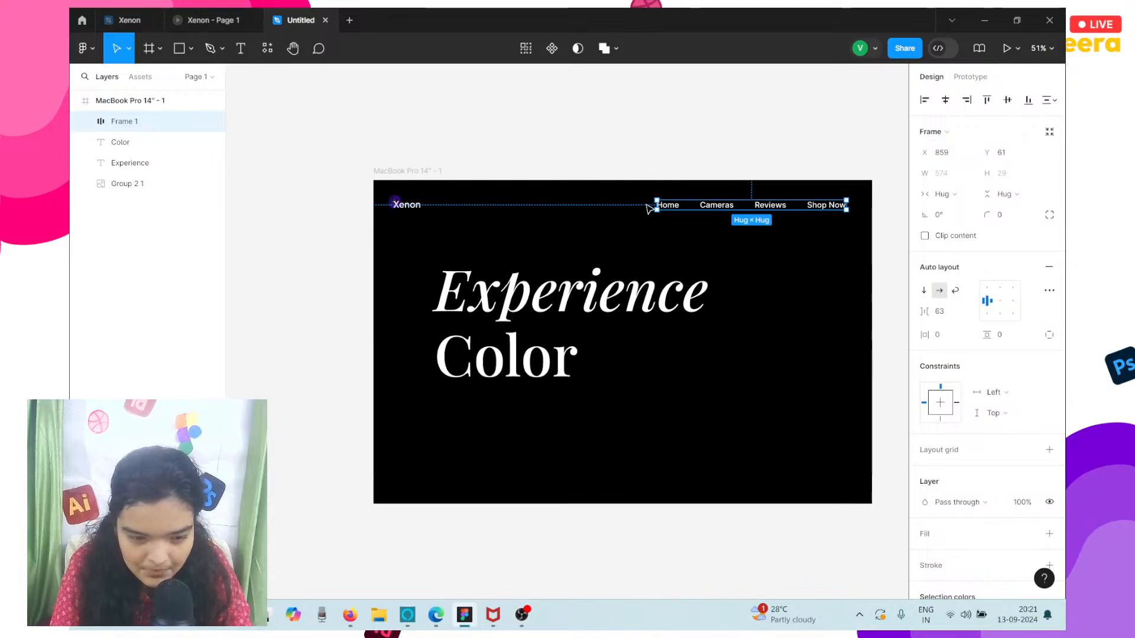
Nudge the Experience and Color headings together to X 173 and slightly upward.
click(518, 338)
shift+click(517, 313)
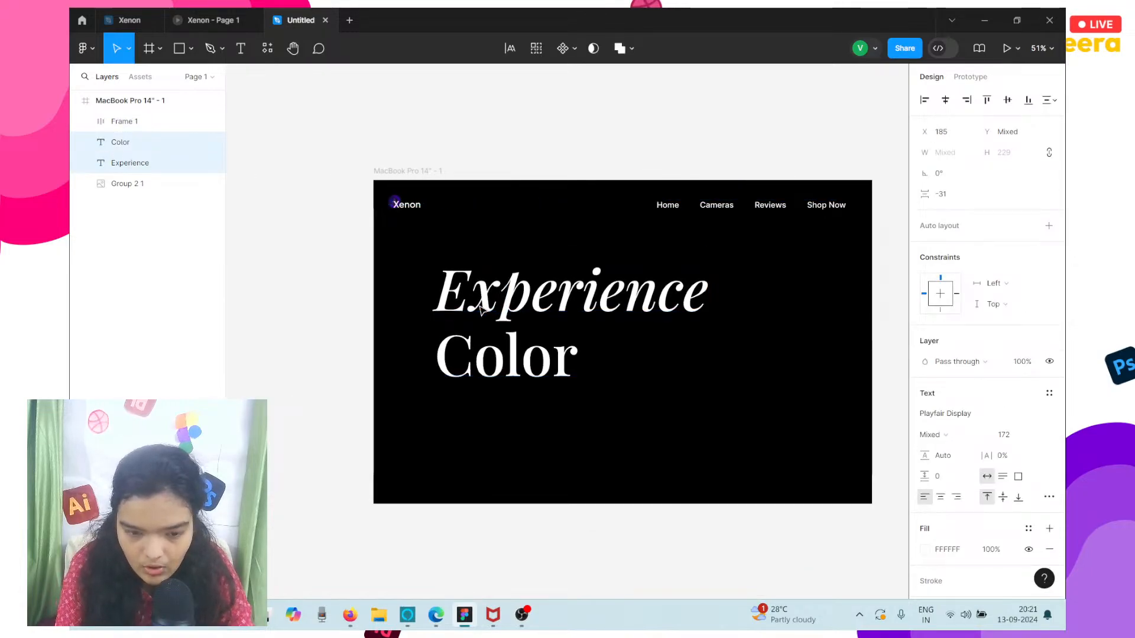
key(Left)
key(Left)
key(Left)
key(Left)
key(Left)
key(Left)
key(Left)
key(Left)
key(Left)
key(Left)
key(Left)
key(Left)
key(Left)
key(Left)
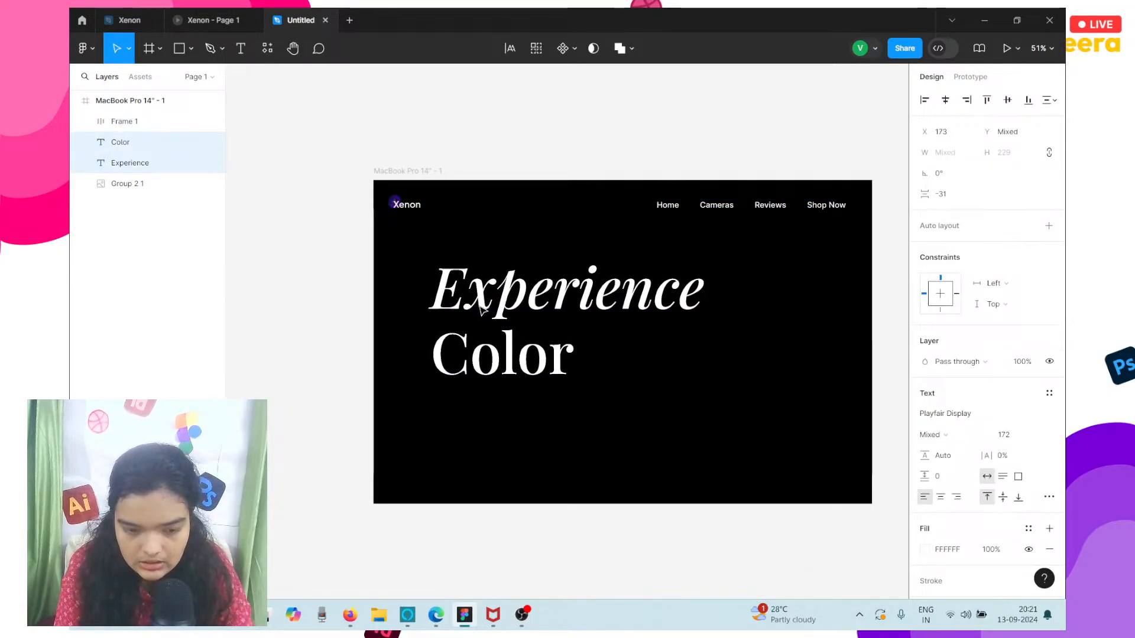
Set the font size of the Home, Cameras, Reviews and Shop Now navigation labels to 20.
click(667, 207)
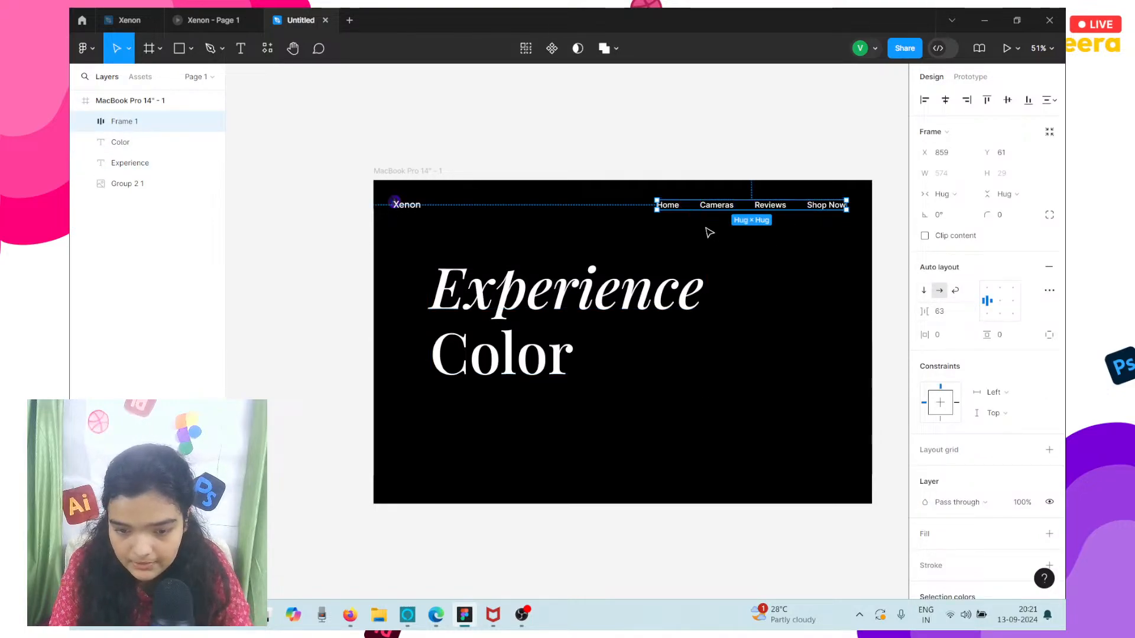
click(677, 205)
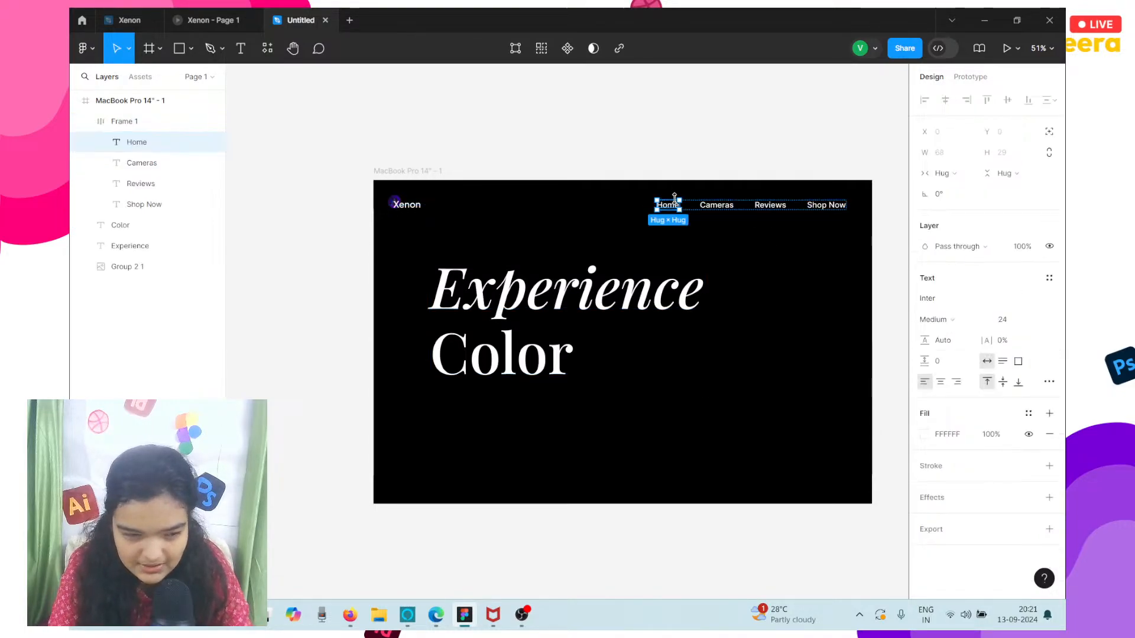
shift+click(155, 205)
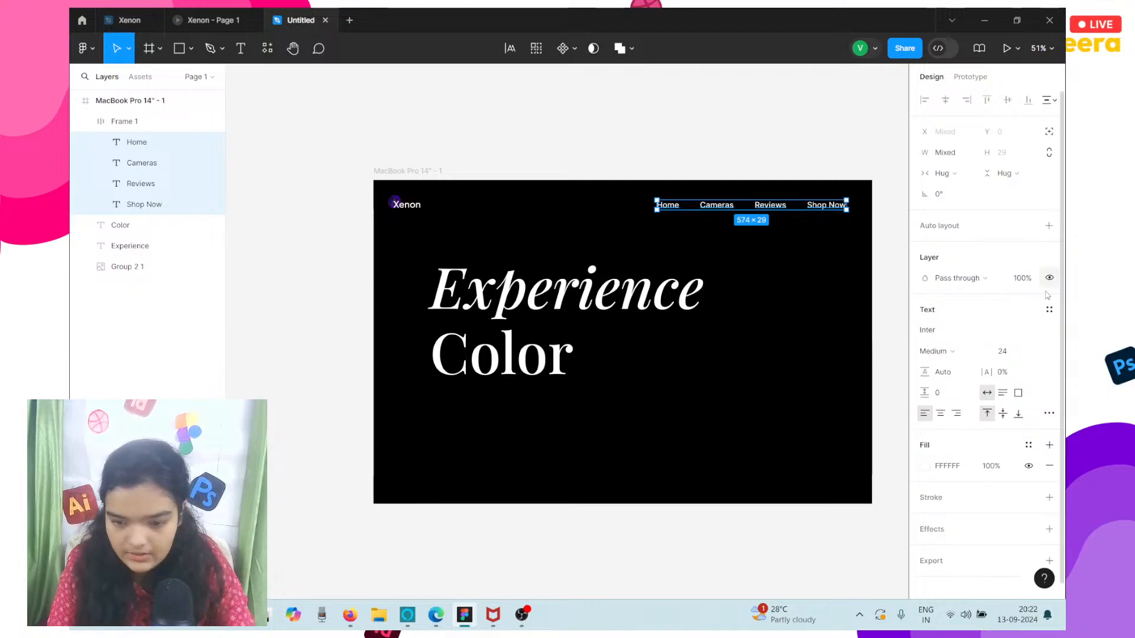
click(1001, 351)
text(20)
key(Return)
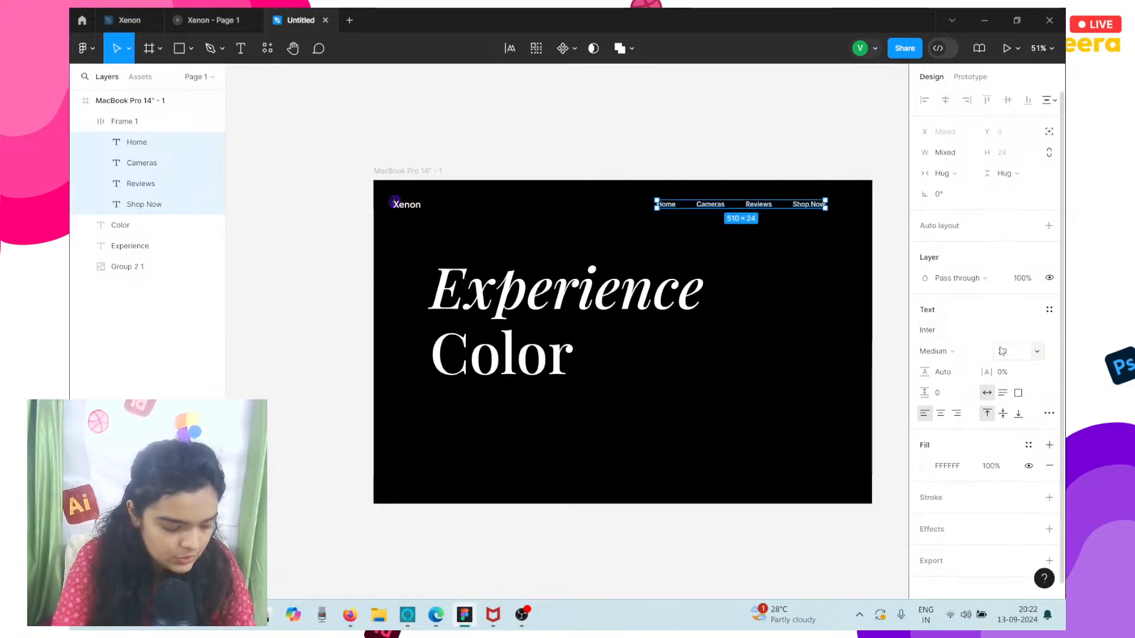
scroll(714, 214, right, 3)
scroll(713, 213, up, 5)
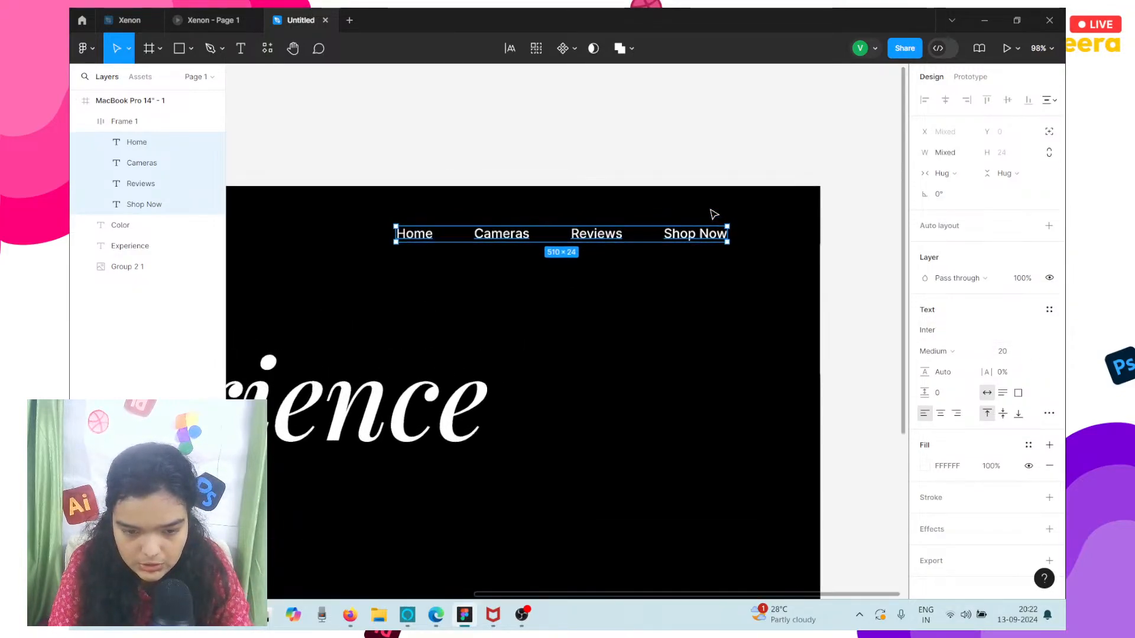
drag(607, 236, 650, 236)
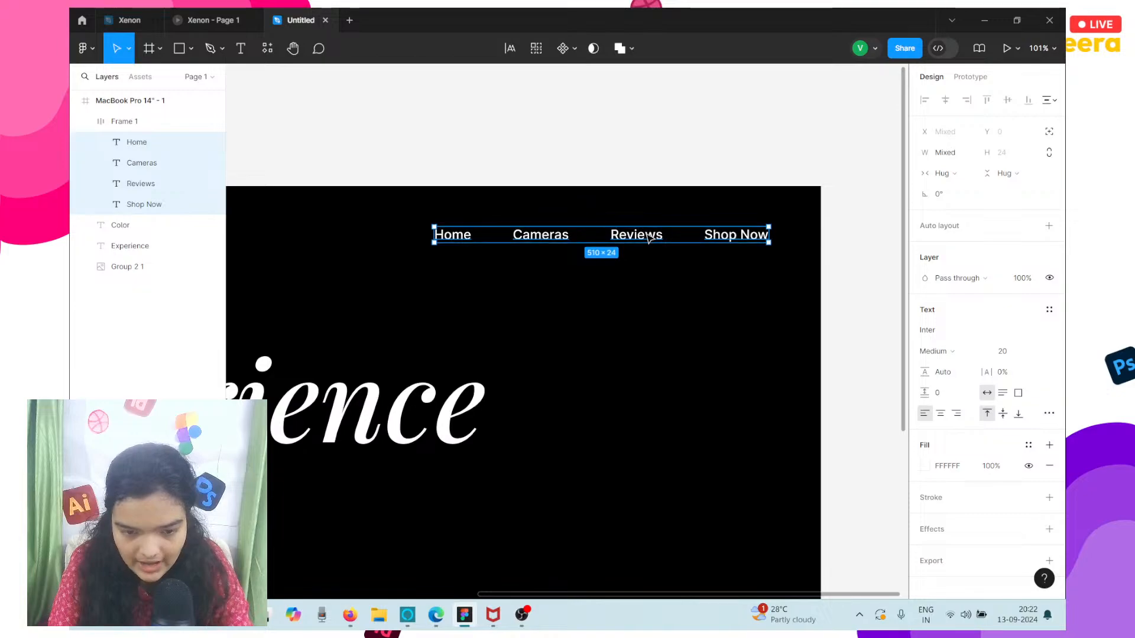
key(ctrl+z)
click(624, 303)
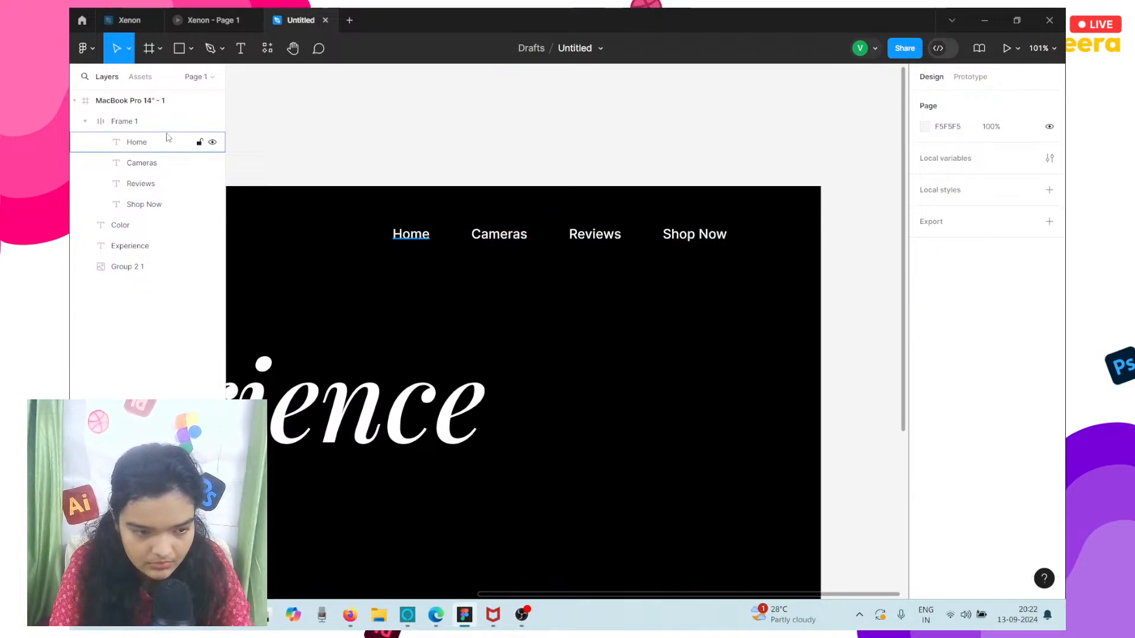
Move the navigation auto layout frame toward the hero's right edge, to about X 910, Y 63.
click(201, 121)
drag(582, 229, 621, 244)
key(Up)
key(Up)
key(Up)
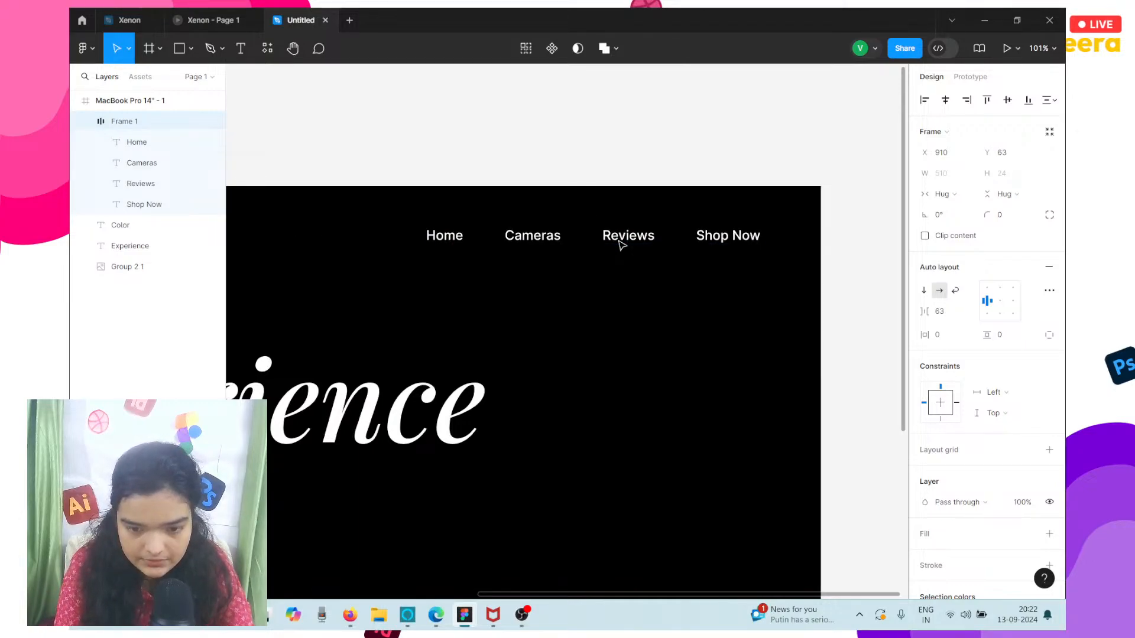
Add a text layer reading "wee" below the Color heading at about X 181, Y 681.
scroll(622, 245, left, 4)
scroll(622, 245, down, 4)
scroll(622, 245, down, 2)
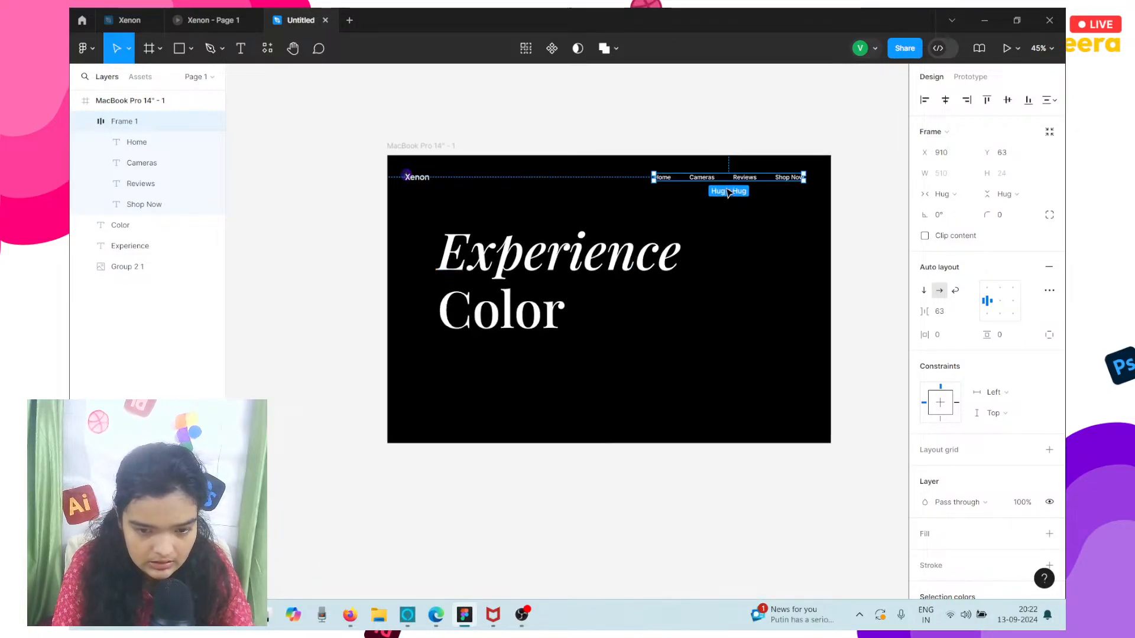
click(307, 91)
click(231, 51)
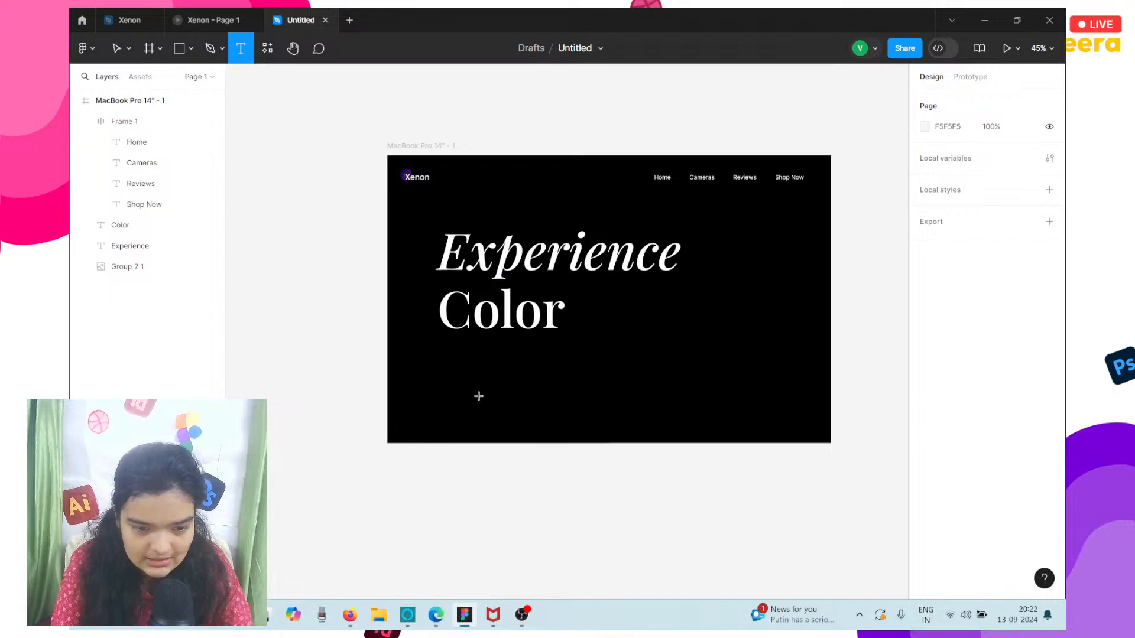
click(440, 355)
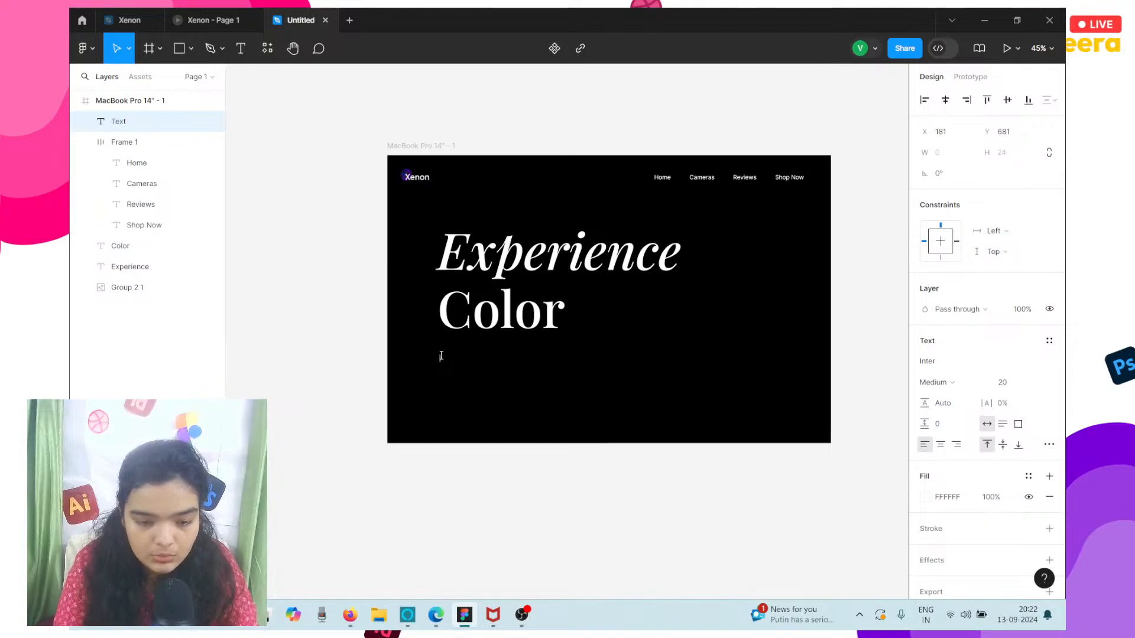
text(wee)
key(Escape)
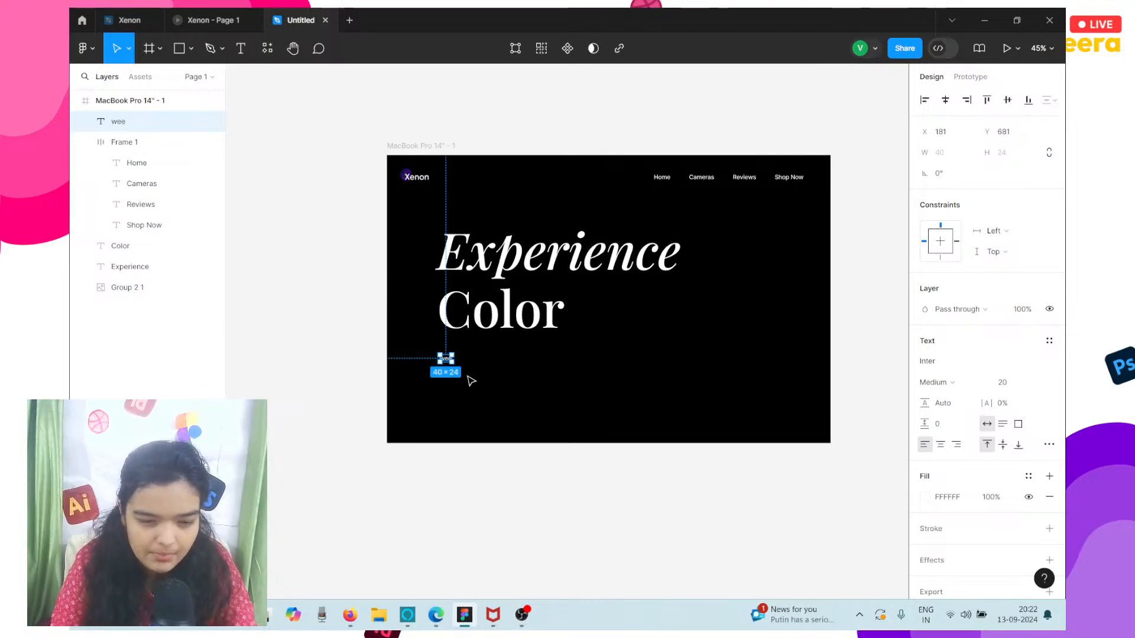
Replace the "wee" text with 2 sentences generated by the Lorem Ipsum plugin, and close the plugin.
click(265, 54)
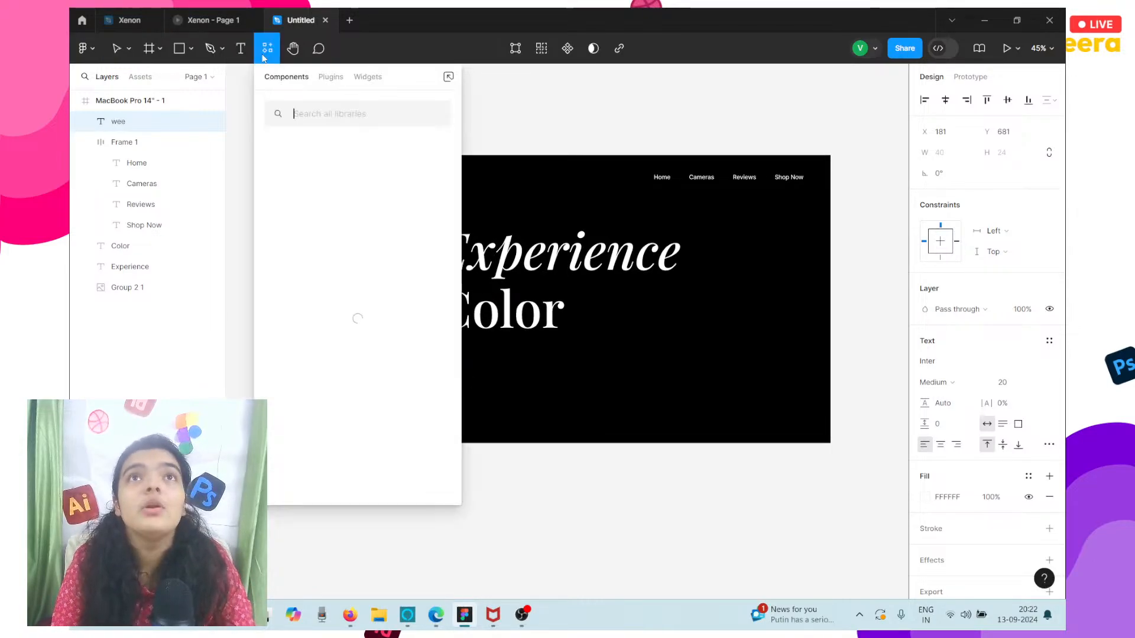
click(333, 78)
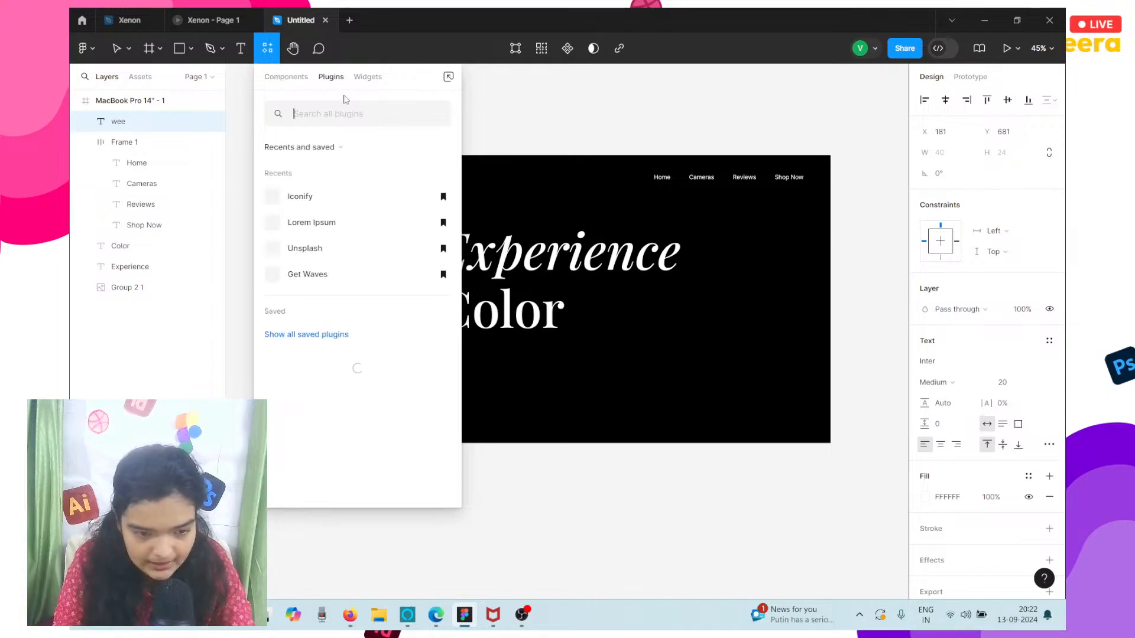
key(Escape)
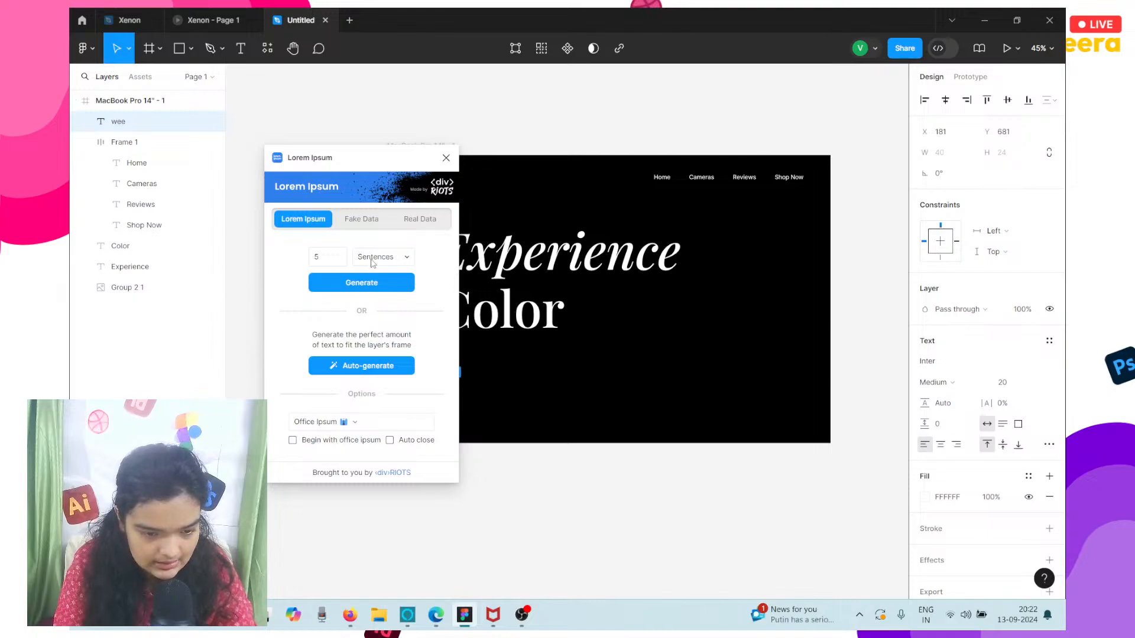
double_click(335, 262)
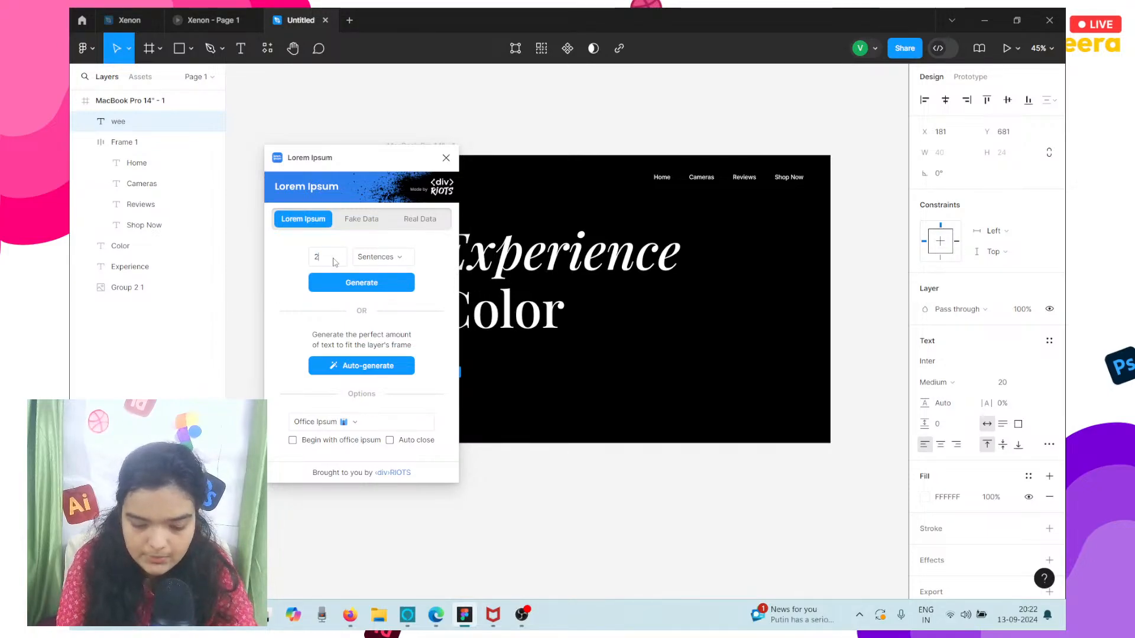
key(Return)
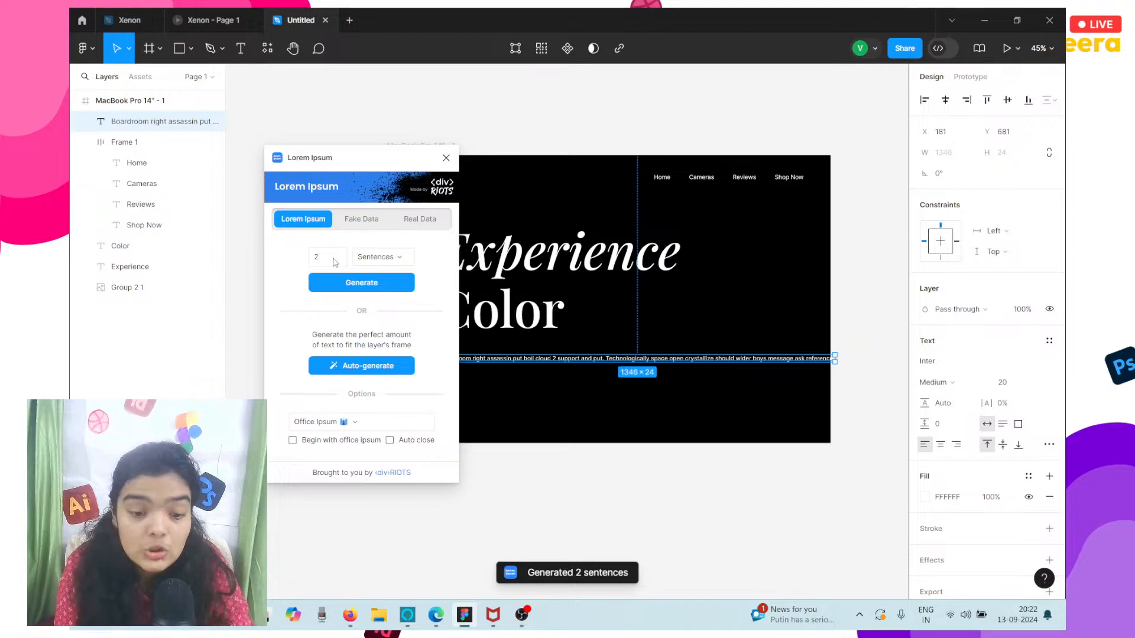
click(640, 339)
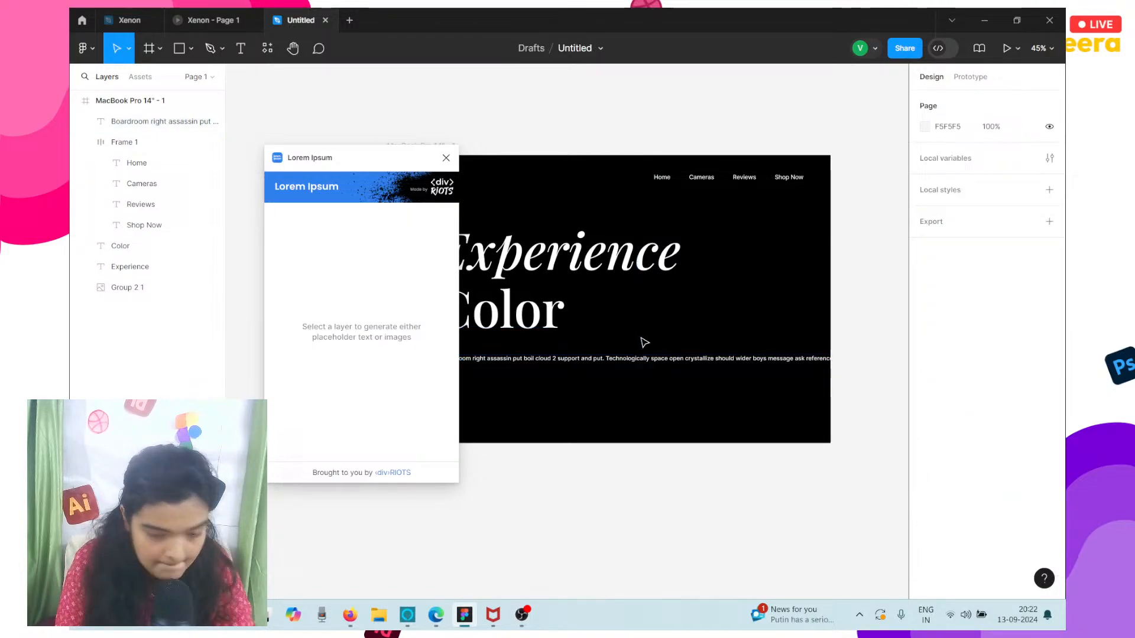
click(446, 158)
Narrow the placeholder paragraph's text box to about 759 wide so it wraps onto two lines.
click(687, 361)
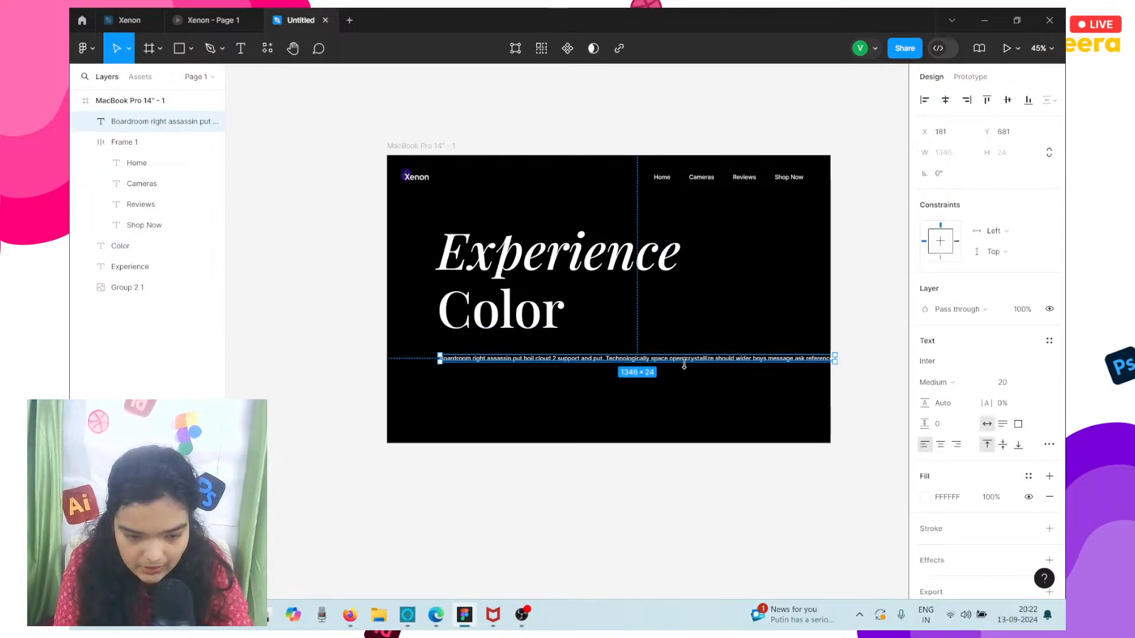
mouse_move(684, 365)
mouse_down()
mouse_move(684, 352)
mouse_move(694, 364)
mouse_up()
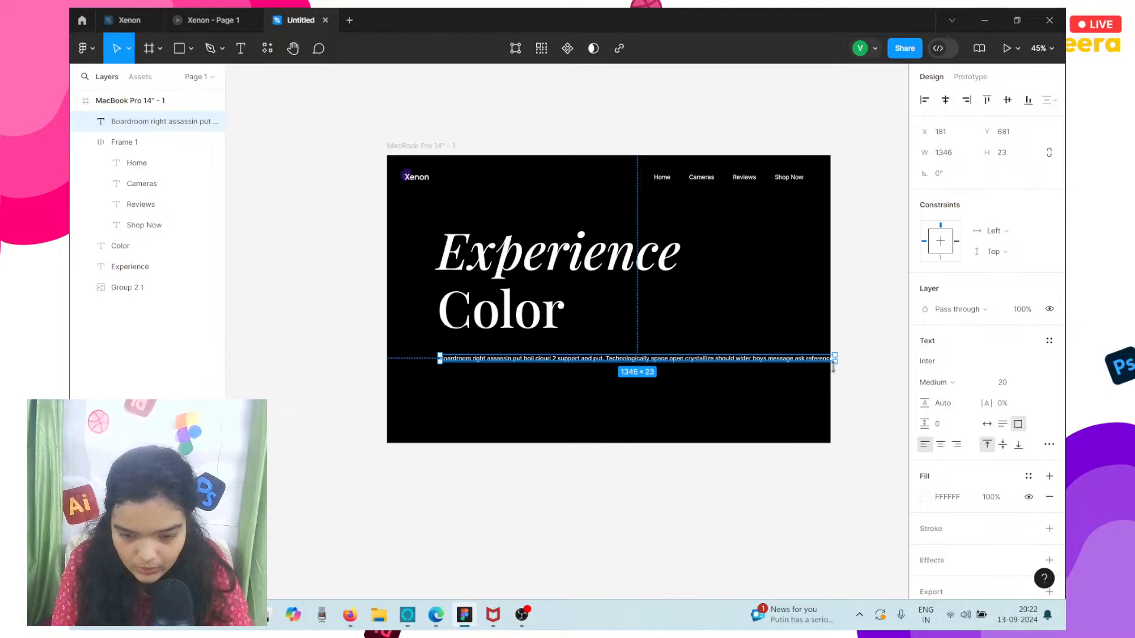
drag(836, 359, 663, 359)
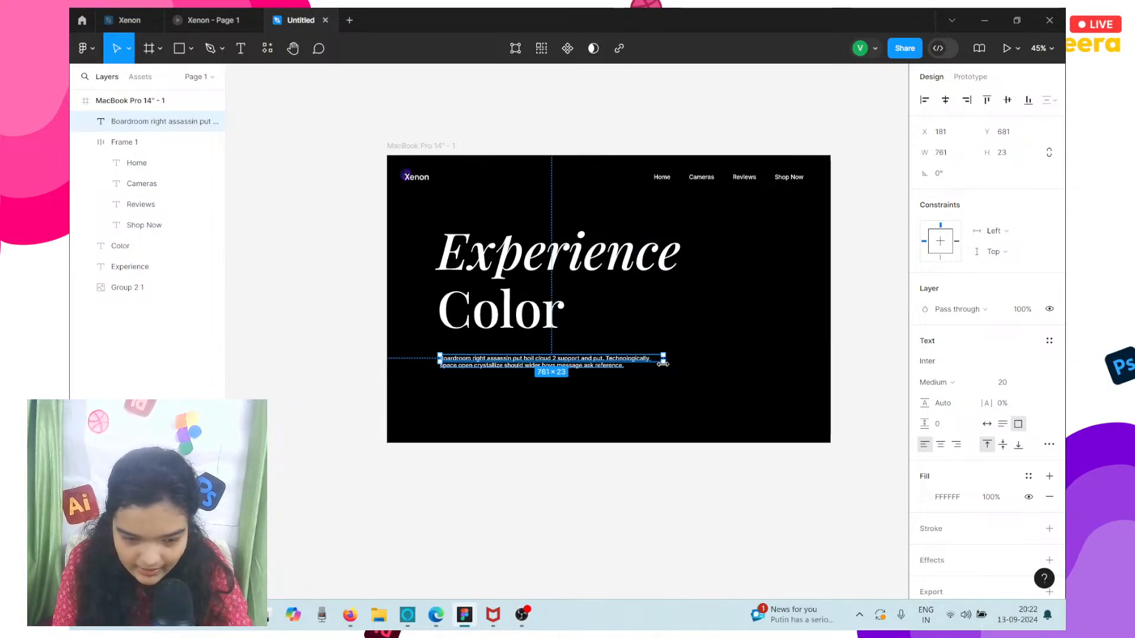
Move the paragraph up under the Color heading to X 171, Y 613, and nudge the heading to X 171, Y 396.
ctrl+scroll(501, 348, up, 5)
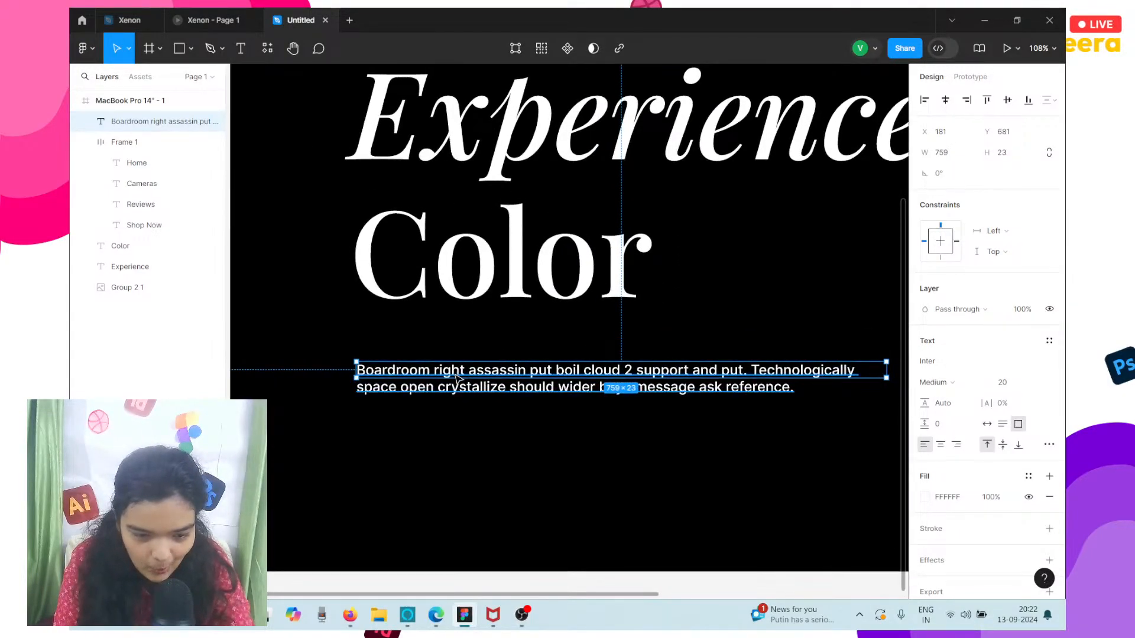
drag(459, 373, 442, 308)
click(442, 308)
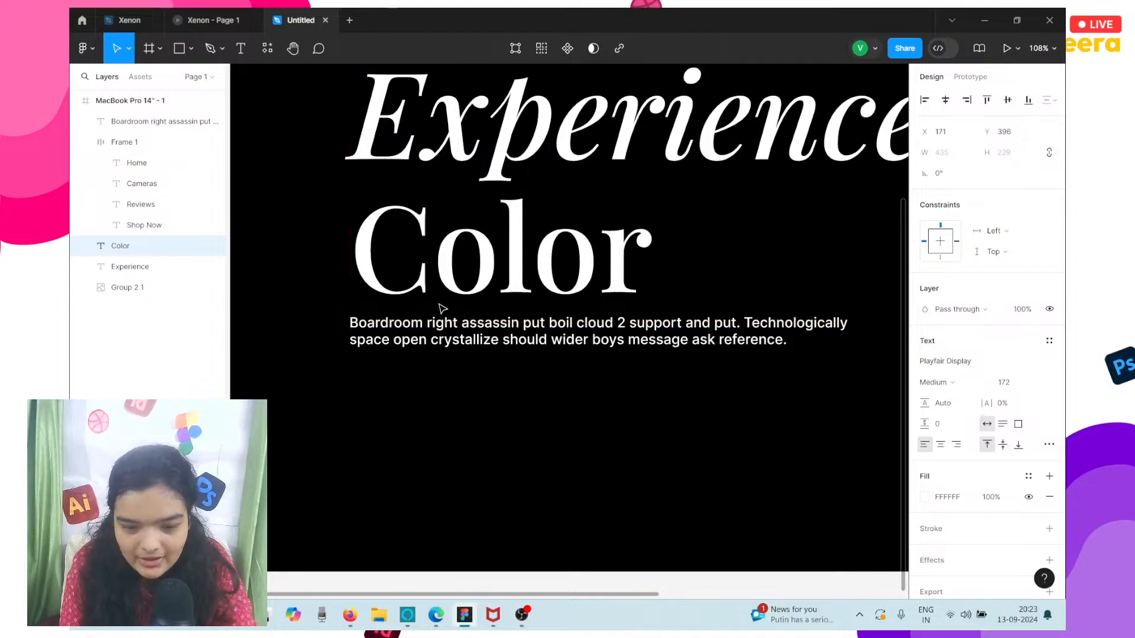
Set the placeholder paragraph's text box to auto height.
scroll(443, 308, down, 2)
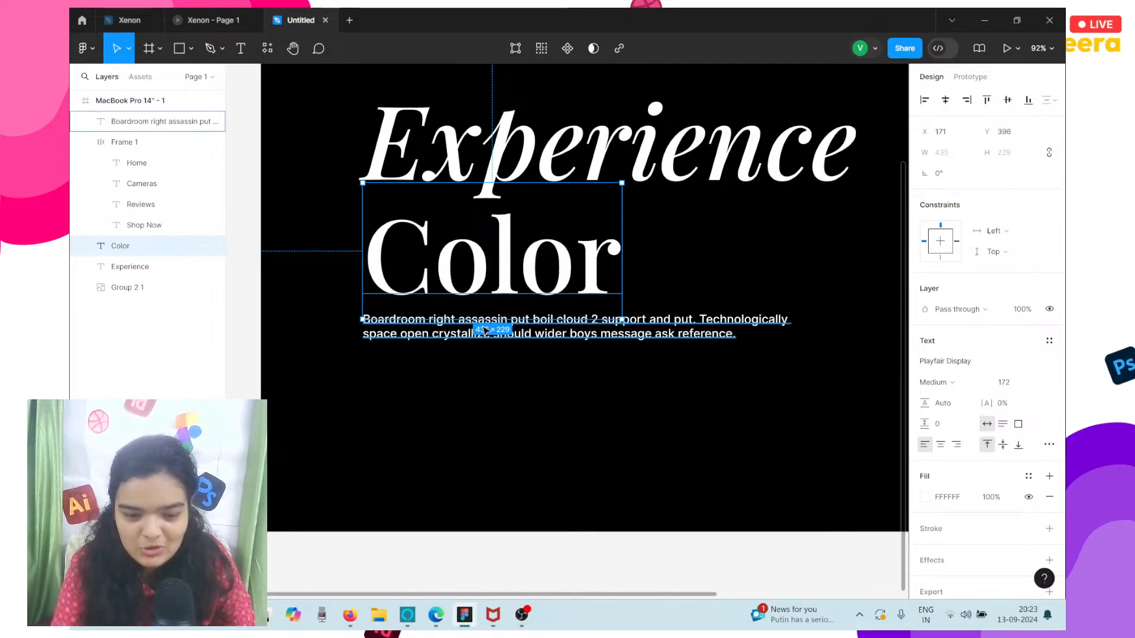
click(633, 343)
key(shift+1)
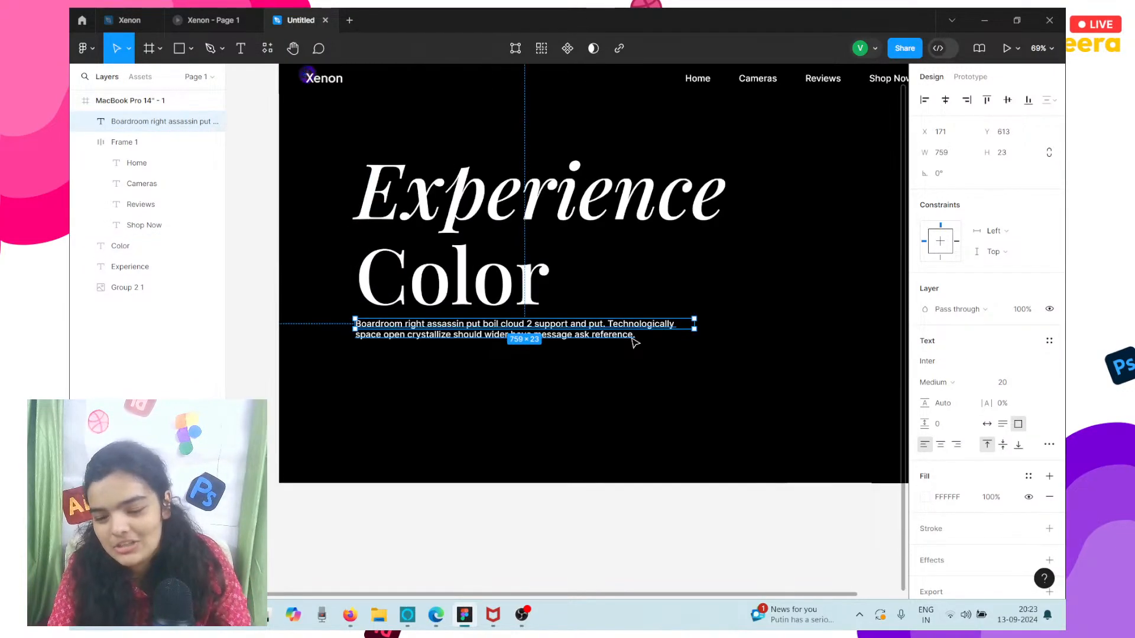
click(1002, 427)
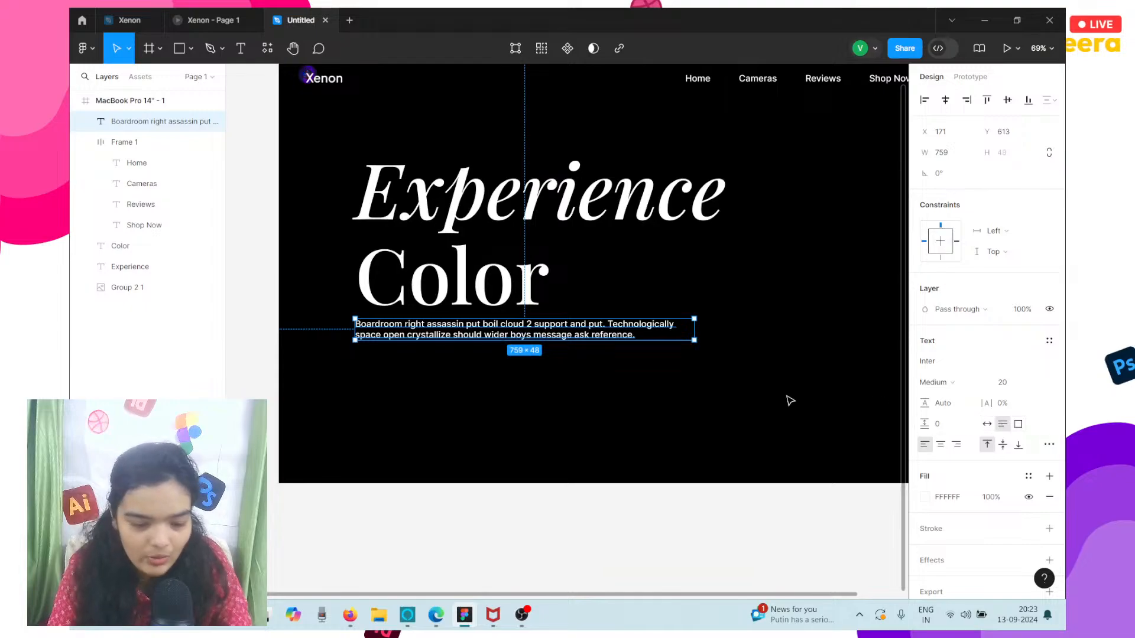
Import the image unsplash_fyN-LRyoDTg from Downloads and place it over the hero frame's right half, about 682 × 982.
scroll(788, 398, right, 3)
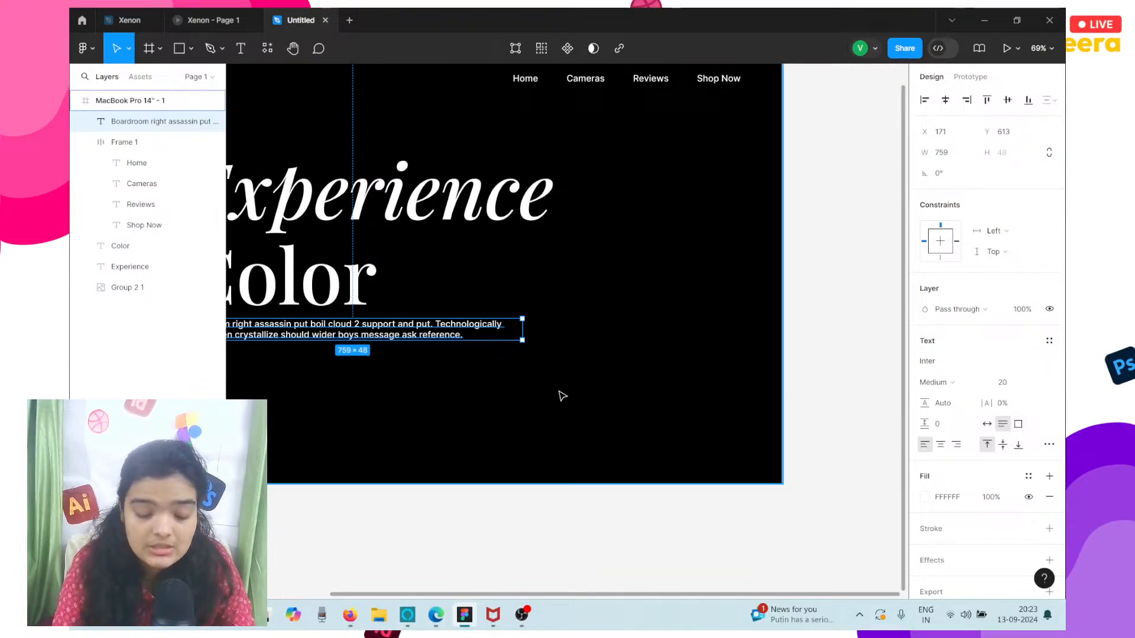
key(ctrl+shift+k)
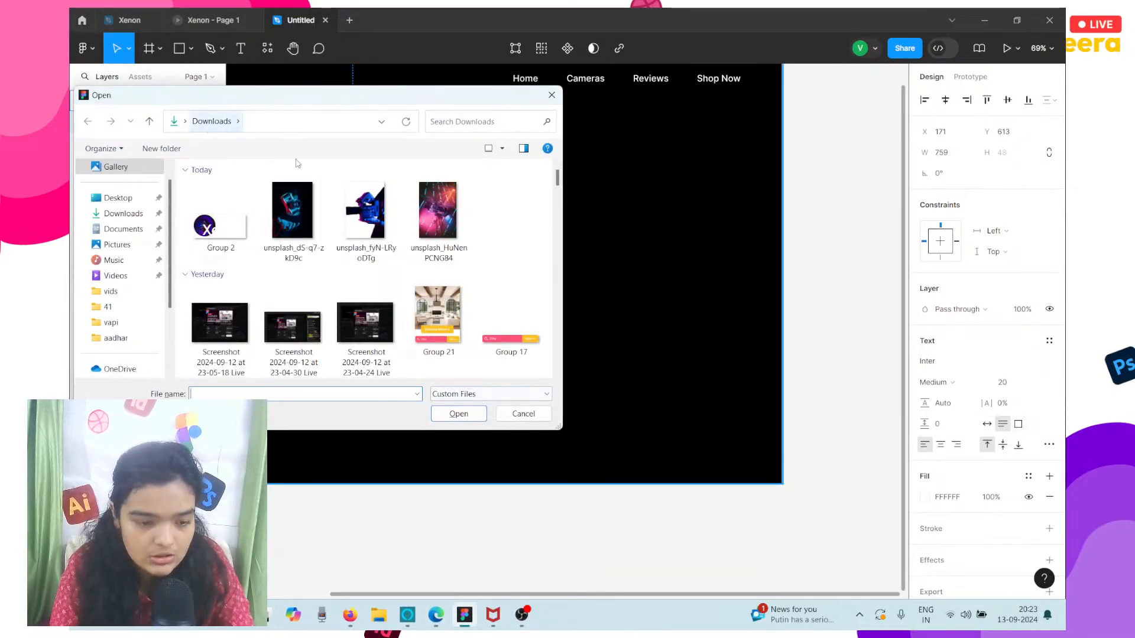
click(363, 214)
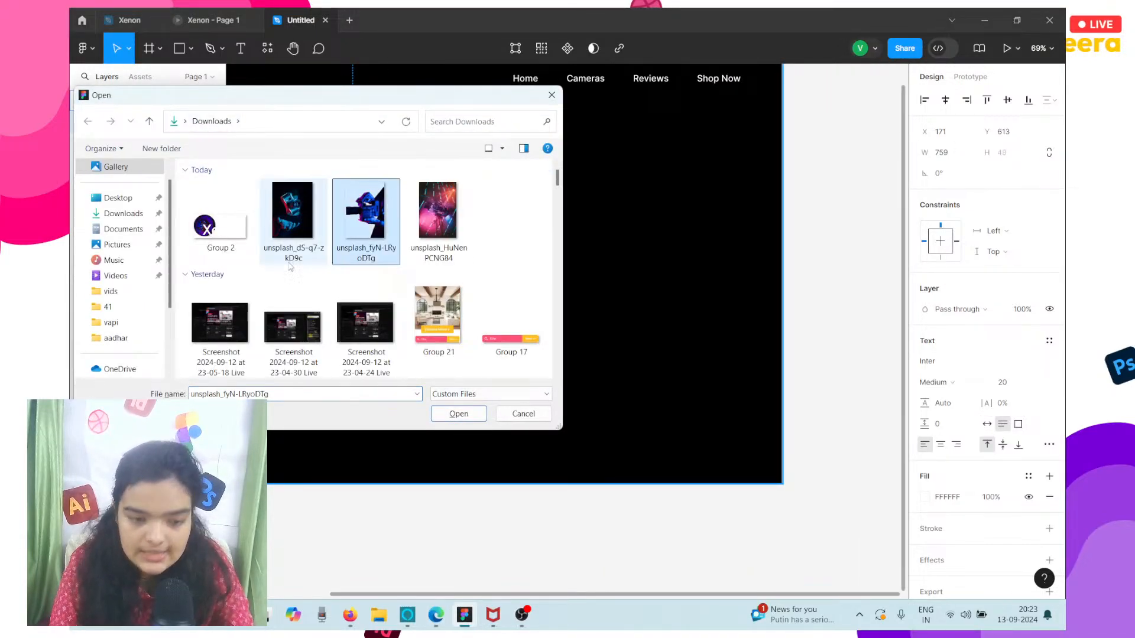
click(457, 414)
scroll(454, 418, down, 4)
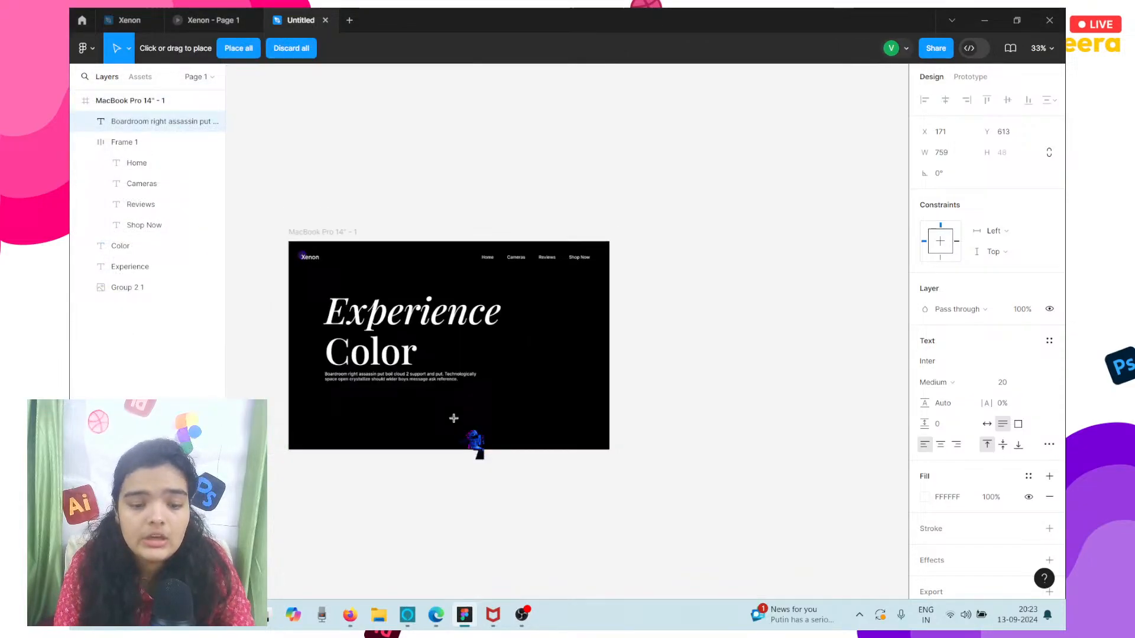
click(533, 355)
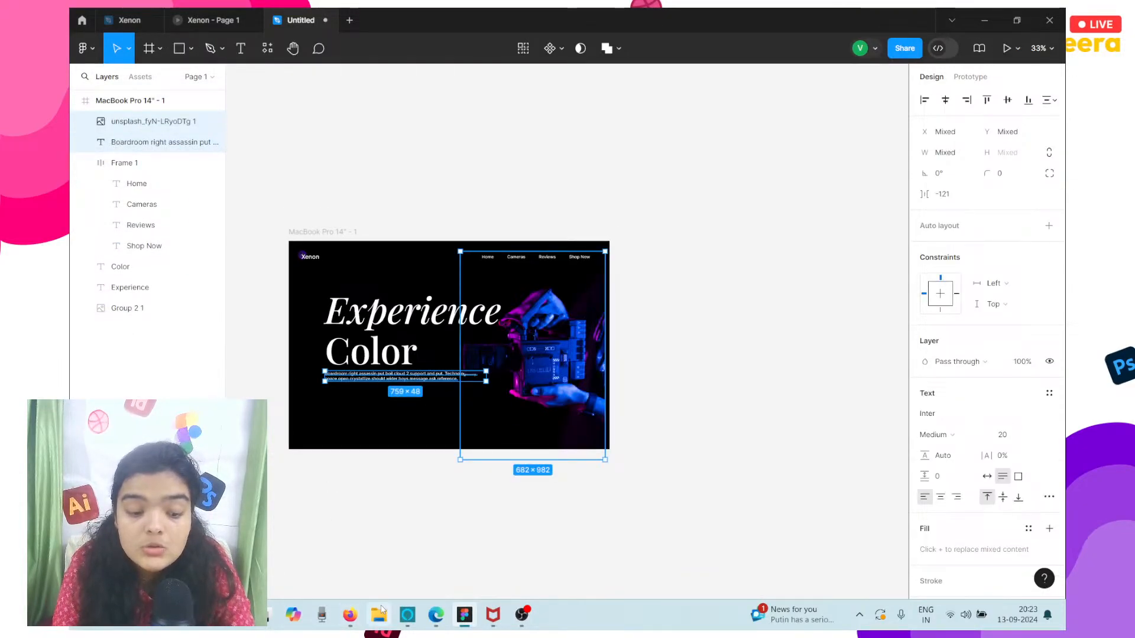
Preview unsplash_fyN-LRyoDTg.png in Google Drive in the browser, and view the downloaded images in File Explorer's Downloads folder.
click(350, 615)
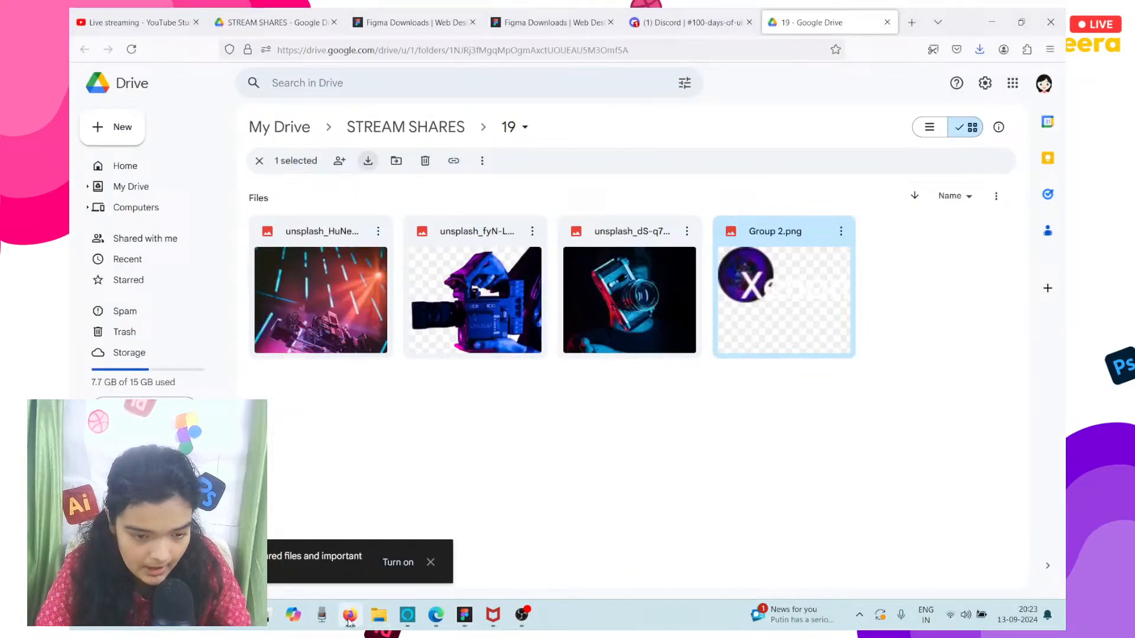
double_click(465, 263)
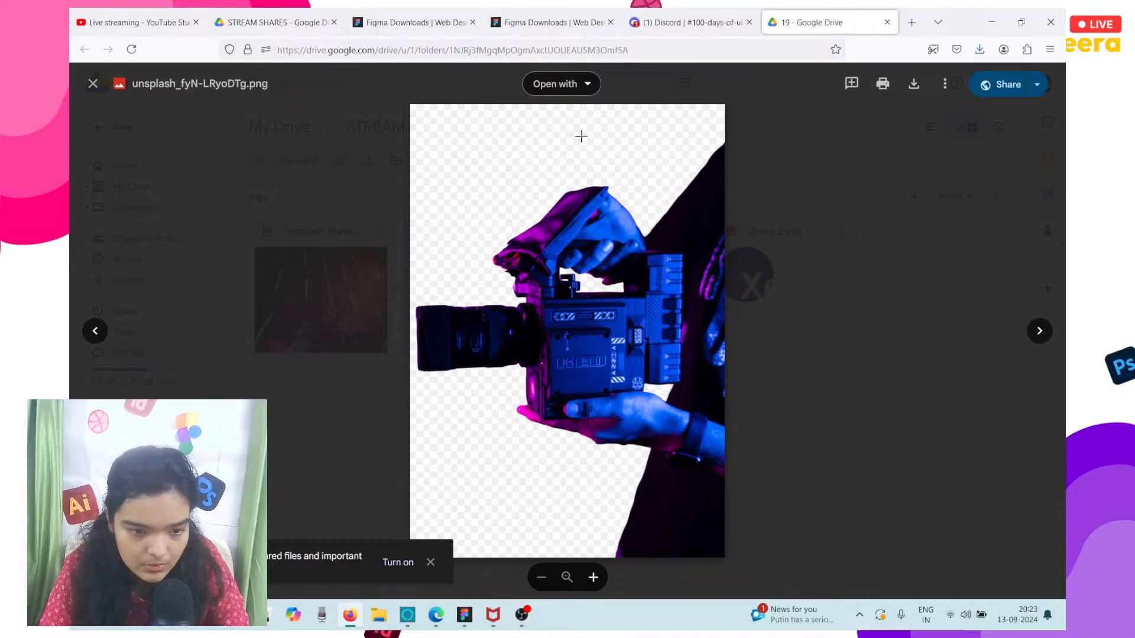
click(385, 621)
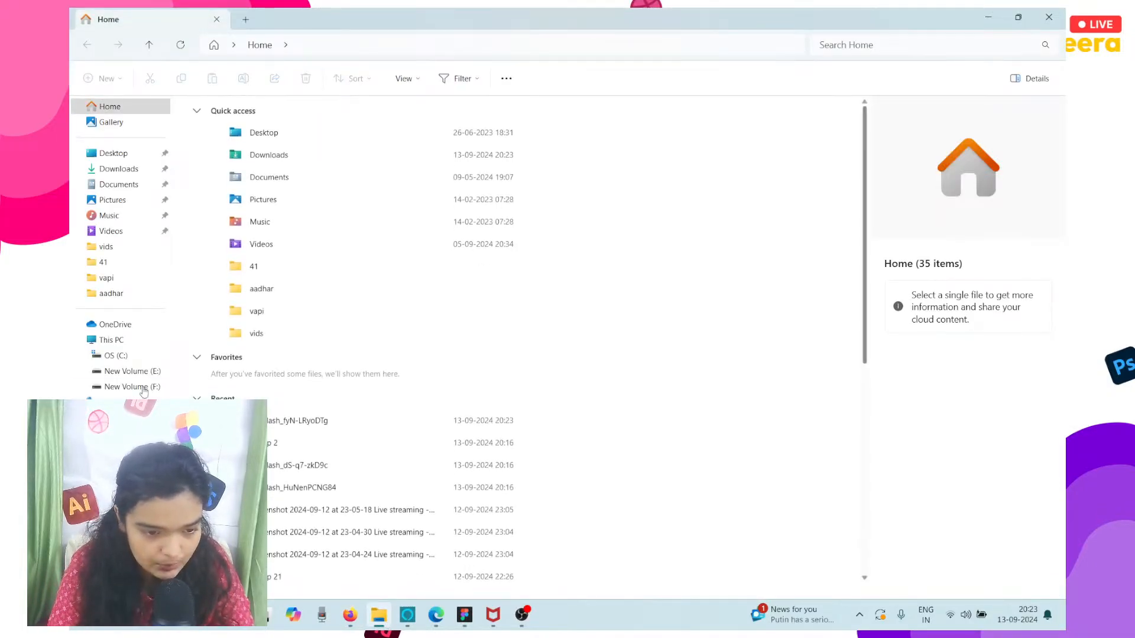
click(125, 172)
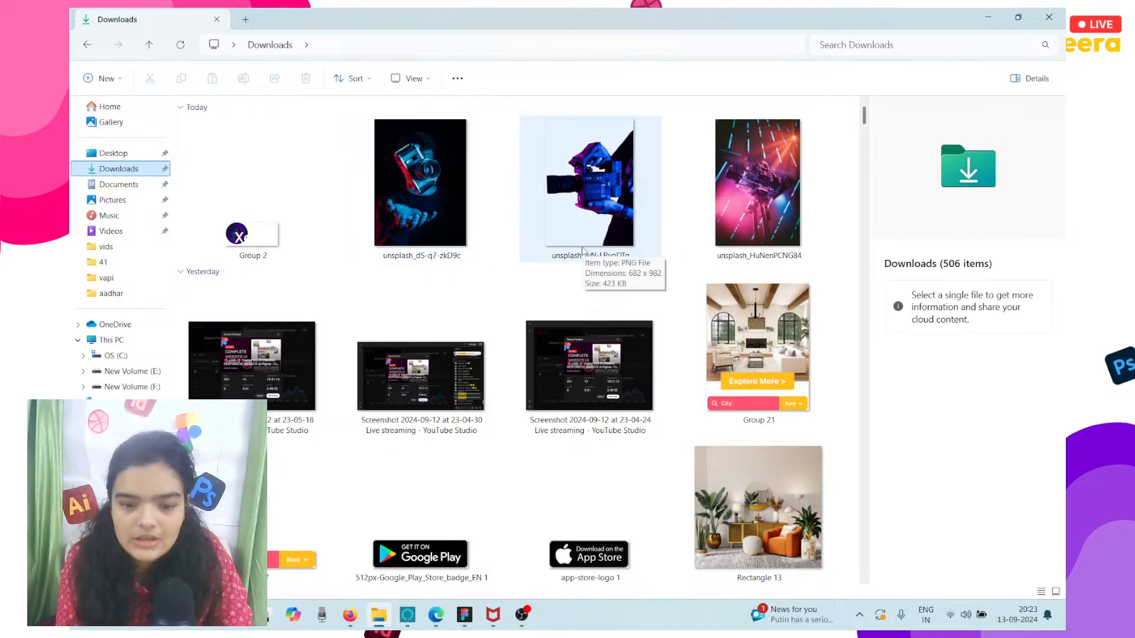
Switch back to the Figma design and move the Experience and Color headings together with the paragraph left and slightly up to X 157.
click(984, 17)
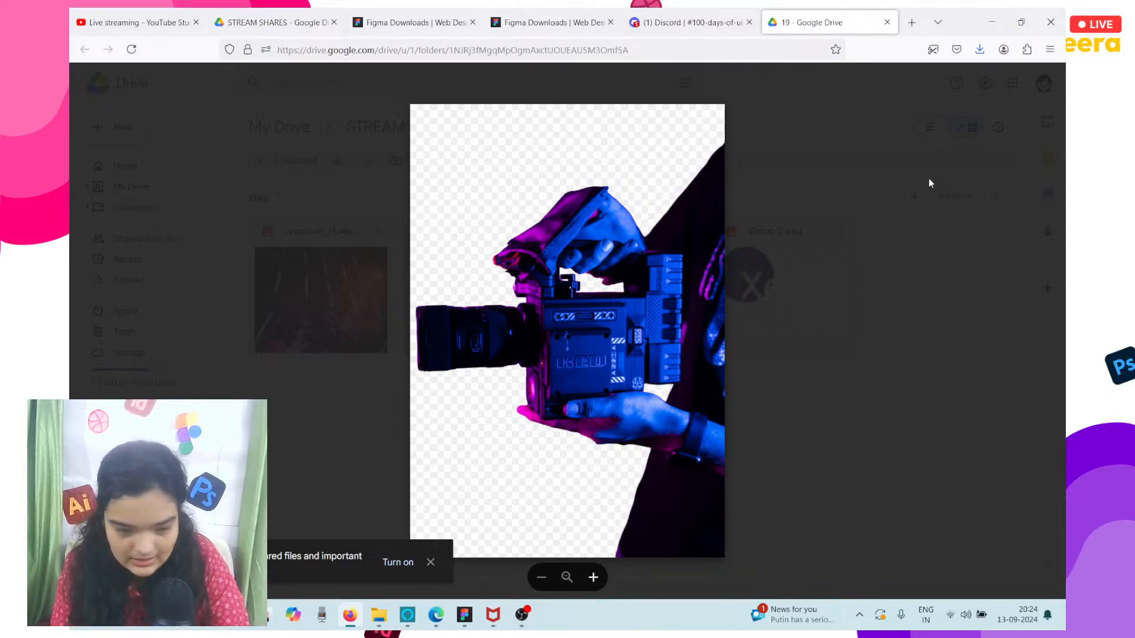
click(464, 616)
scroll(575, 427, up, 5)
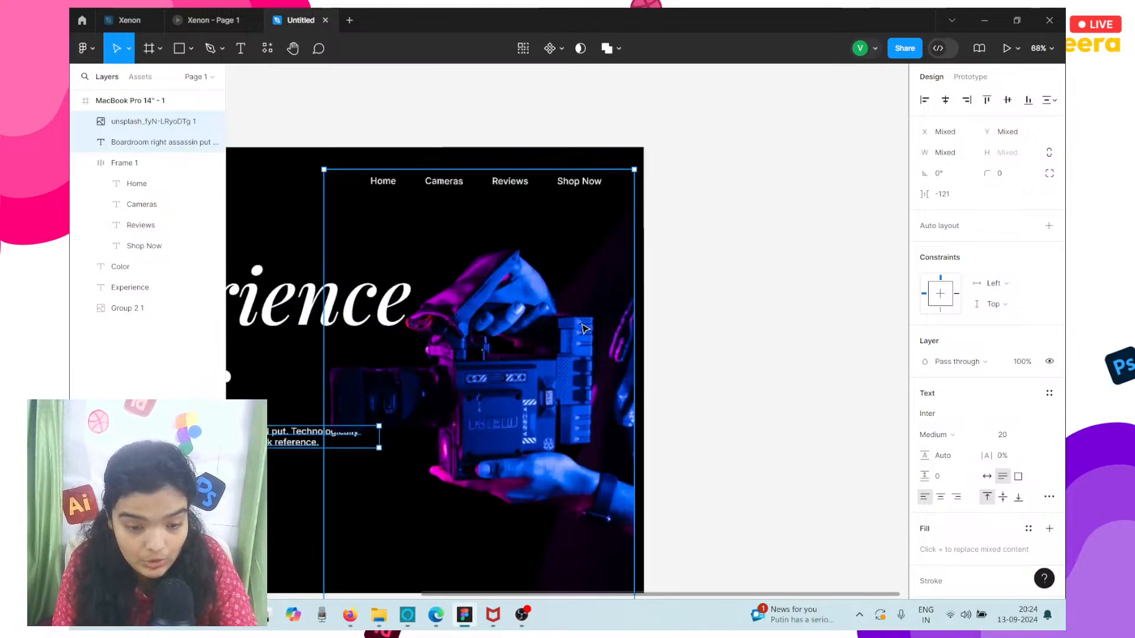
scroll(584, 328, down, 3)
click(348, 320)
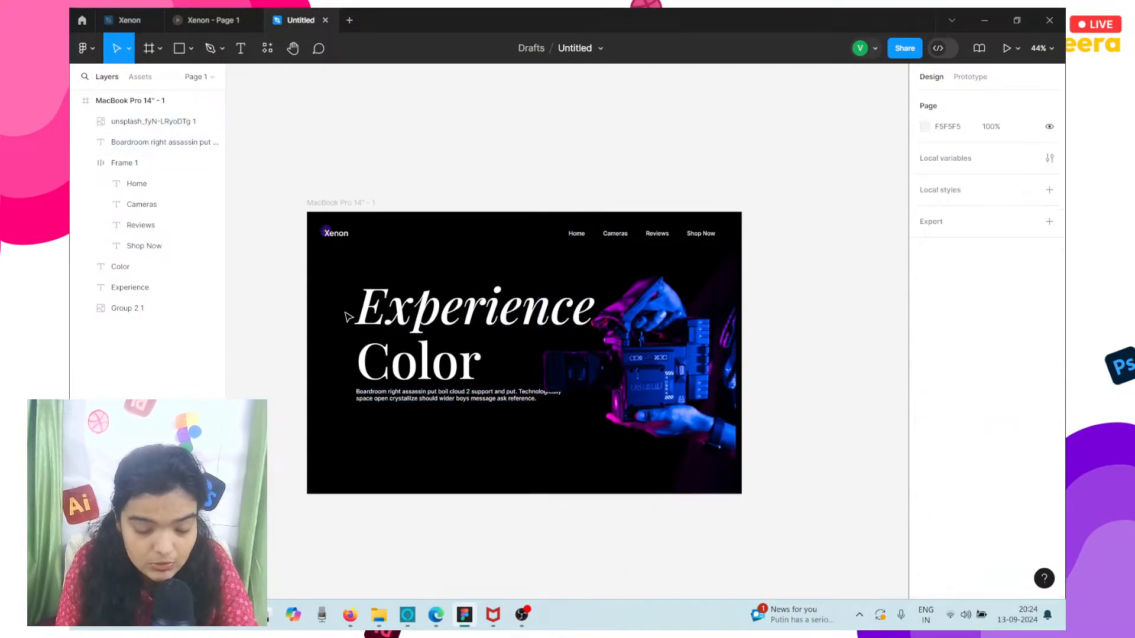
click(356, 322)
shift+click(377, 366)
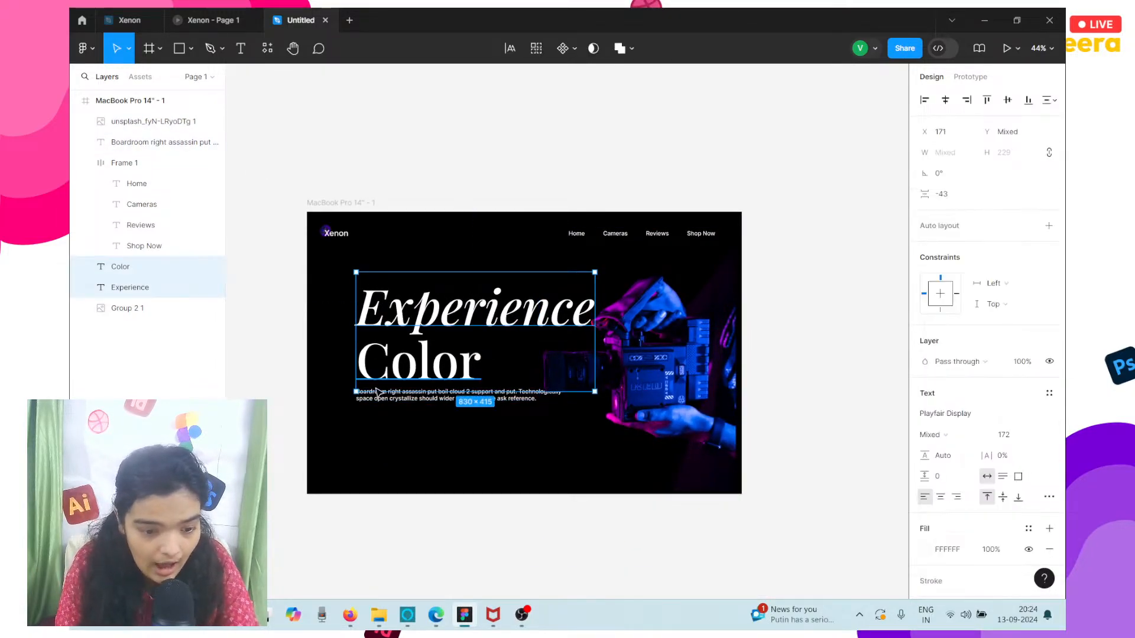
shift+click(382, 393)
mouse_move(418, 359)
mouse_down()
mouse_move(392, 355)
mouse_move(412, 356)
mouse_up()
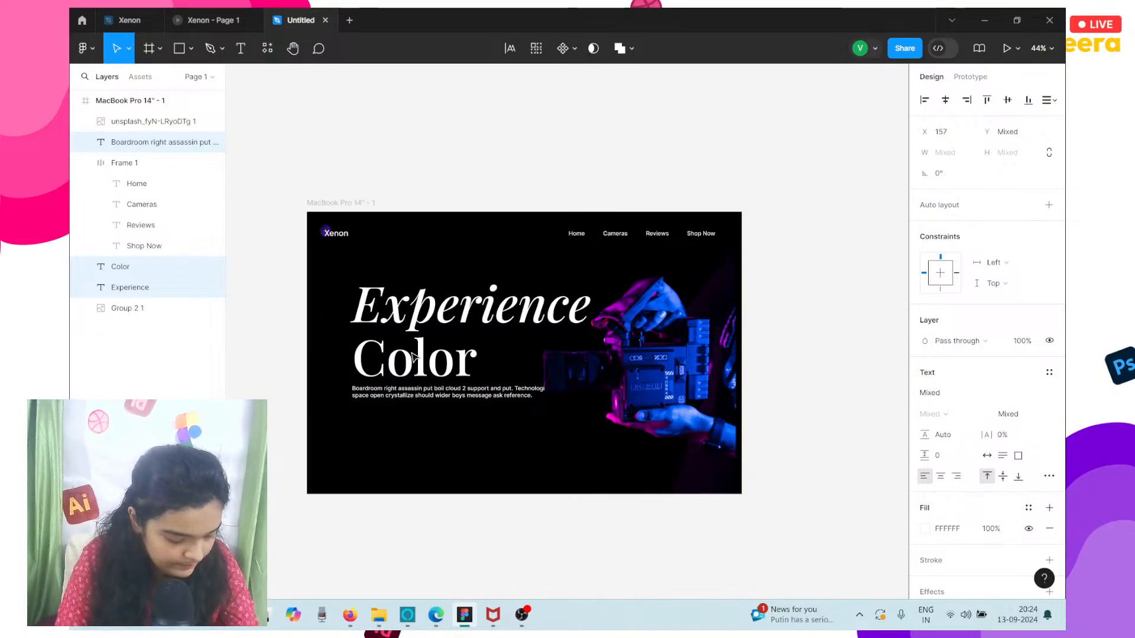
Try nudging the Color heading left to X 150, and return it to X 157.
scroll(412, 357, up, 5)
click(412, 356)
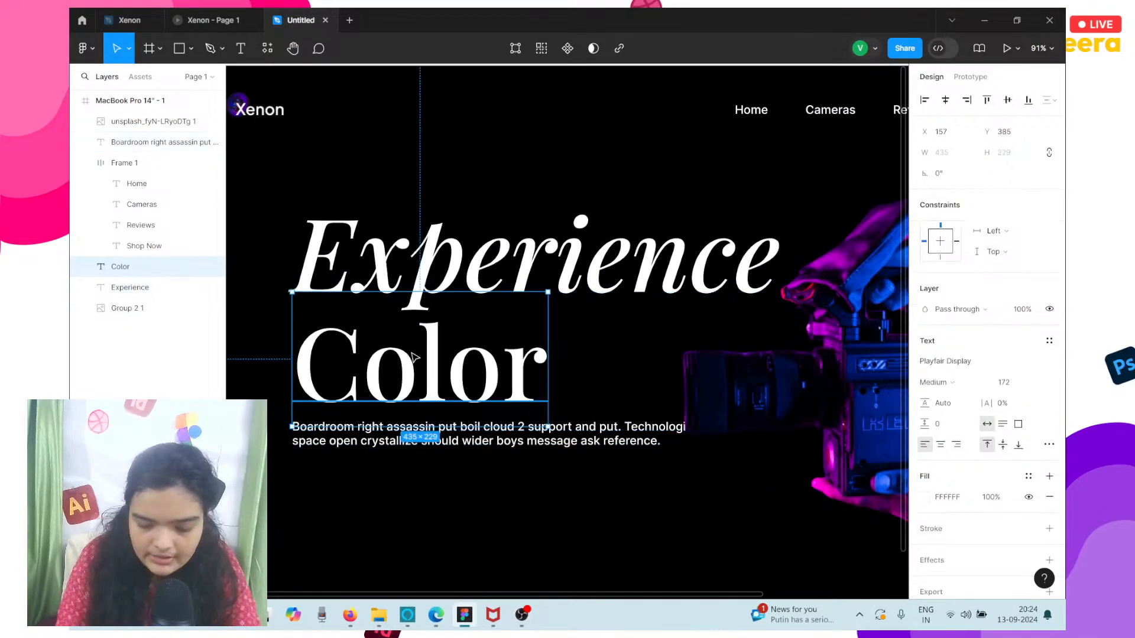
key(Left)
key(Left)
key(Left)
key(Left)
key(Left)
key(Left)
key(Left)
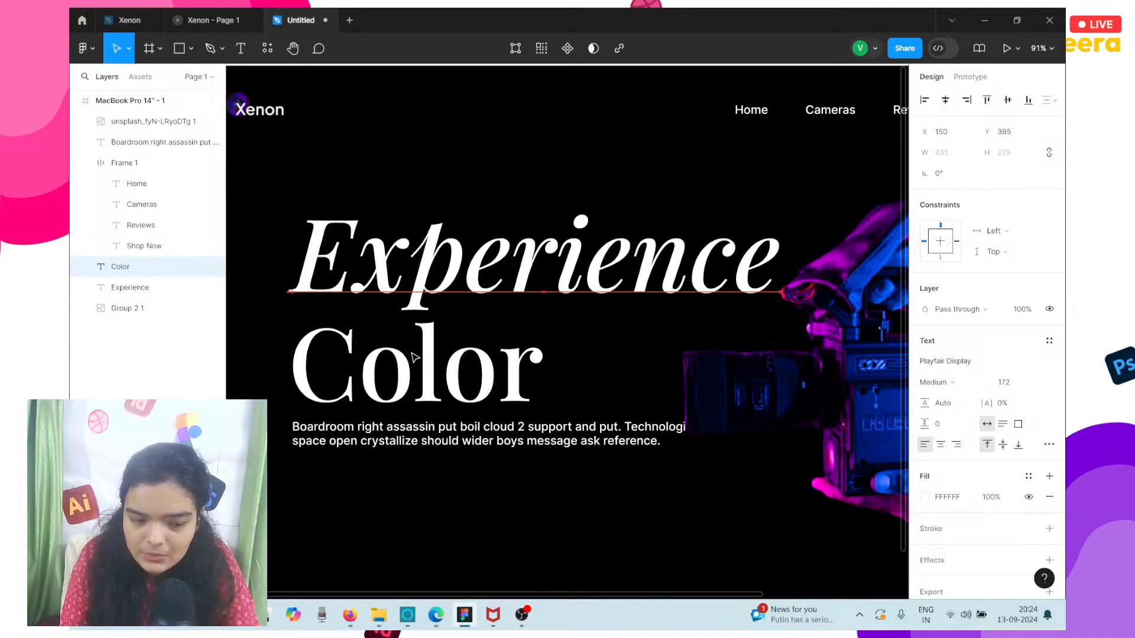
key(Right)
key(Right)
key(Right)
key(Right)
key(Right)
key(Right)
key(Right)
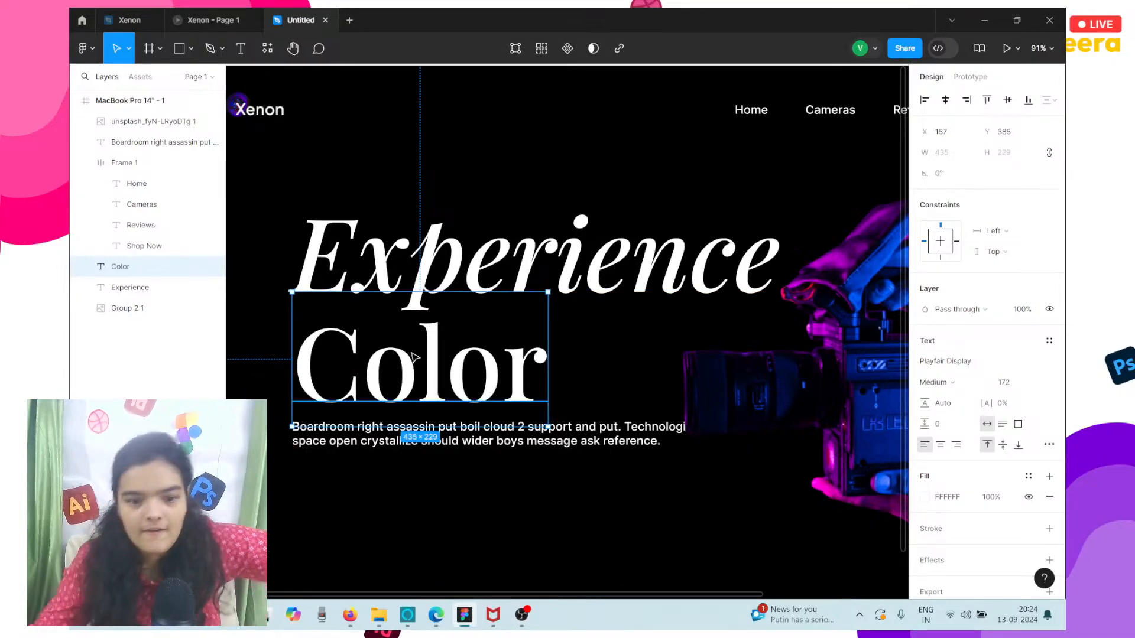
Nudge the Experience heading up to Y 187.
click(453, 243)
key(Up)
key(Up)
key(Up)
key(Up)
key(Up)
key(Up)
key(Up)
key(Up)
key(Up)
key(Up)
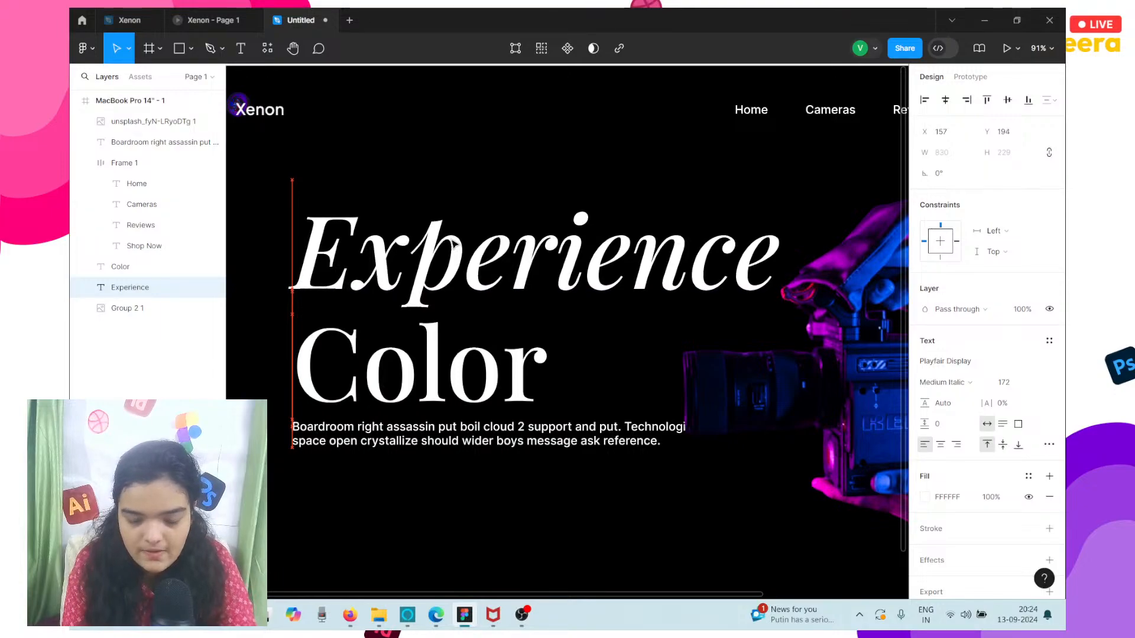
key(Up)
key(Up)
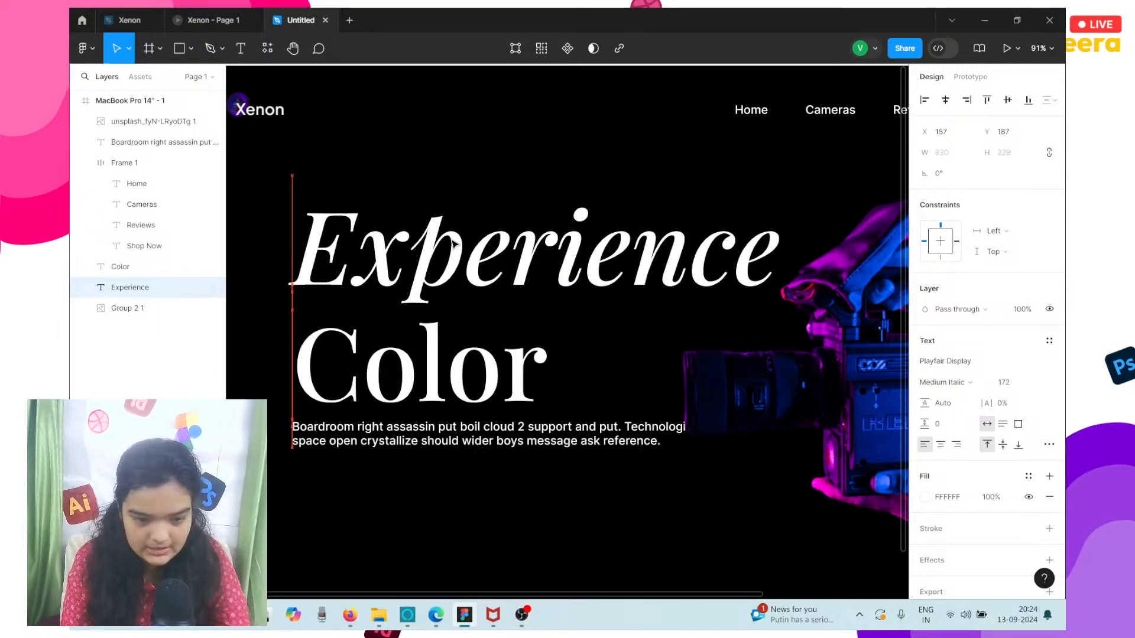
Nudge the paragraph beneath the Color heading down by a few pixels.
click(406, 432)
key(Down)
key(Down)
key(Down)
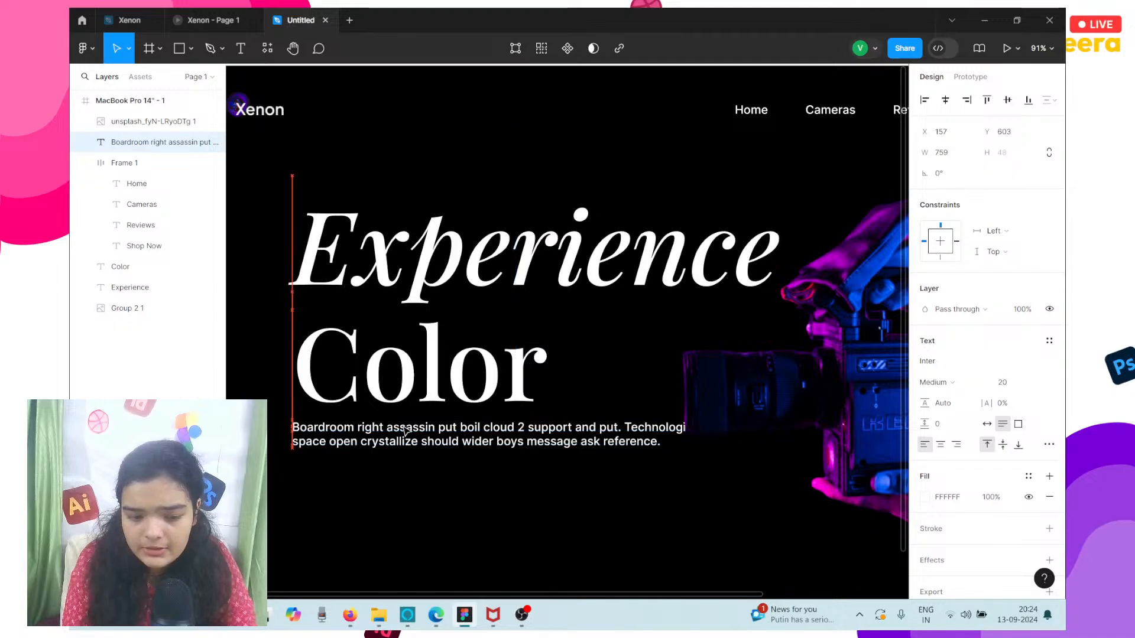
Nudge the Color heading down to Y 389 and deselect it.
click(491, 353)
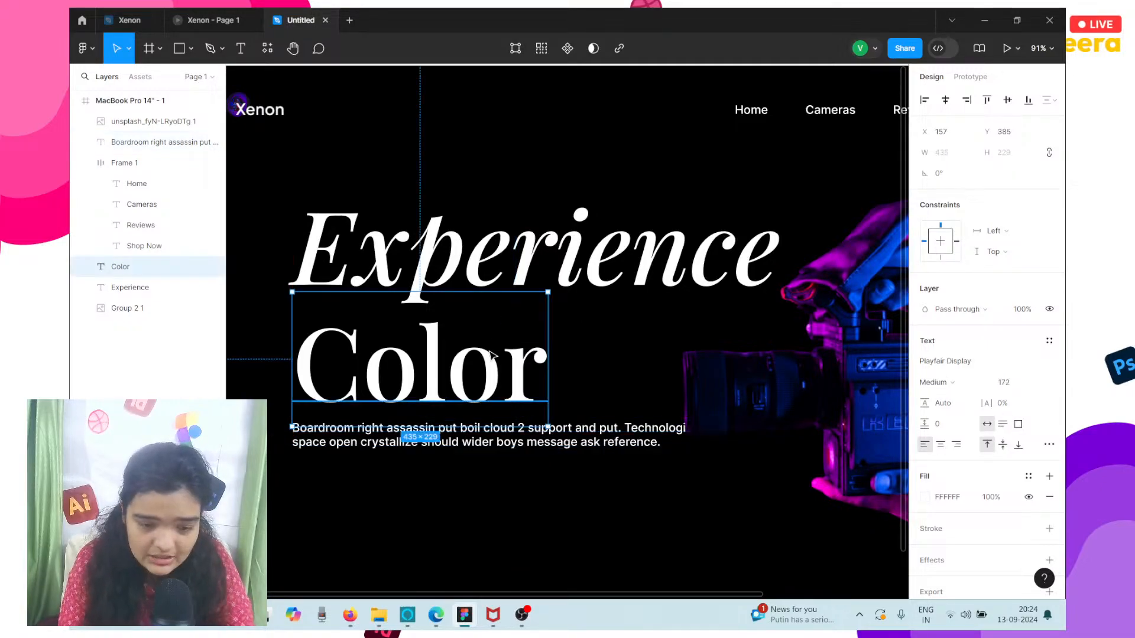
key(Down)
key(Down)
key(Down)
key(Down)
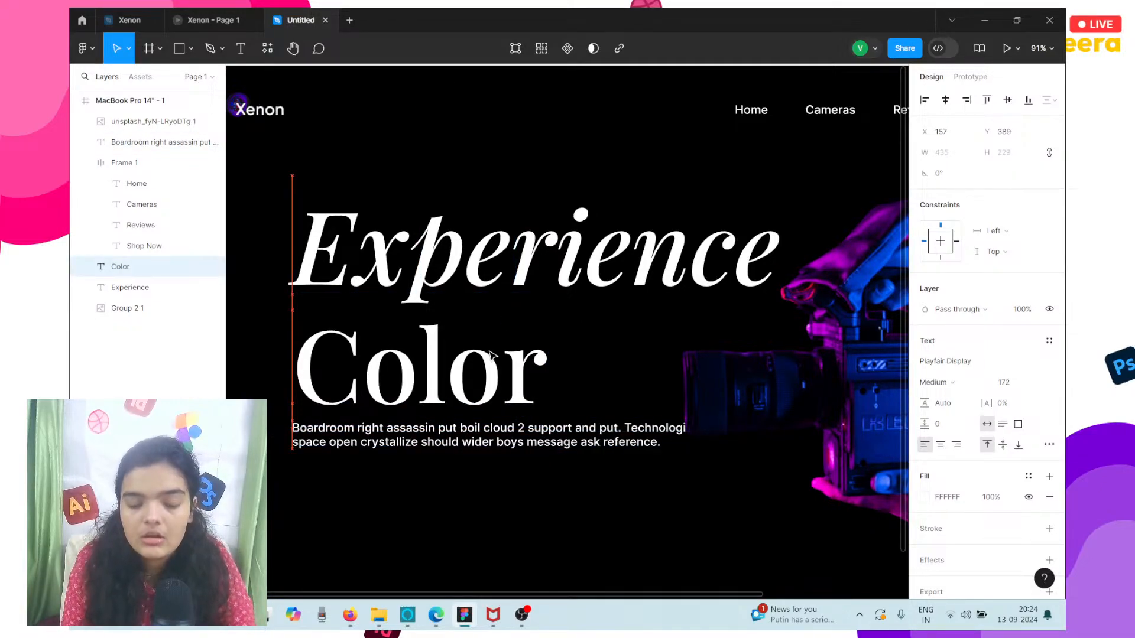
scroll(491, 353, up, 5)
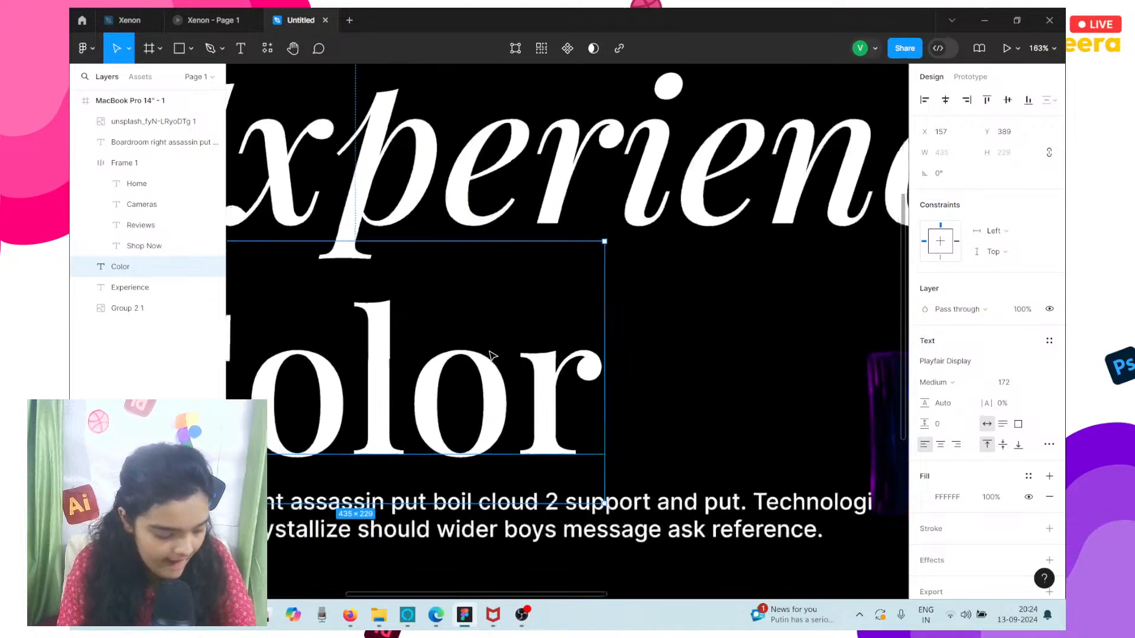
click(300, 309)
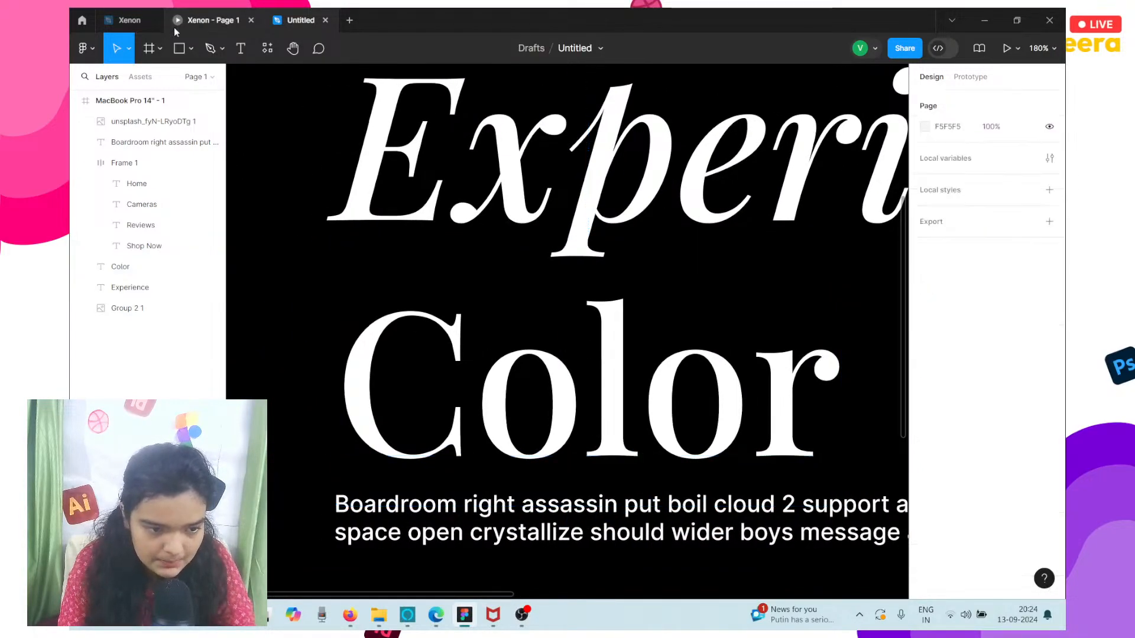
Add a text layer reading "Shop Now" below the paragraph at X 191, Y 697.
click(191, 49)
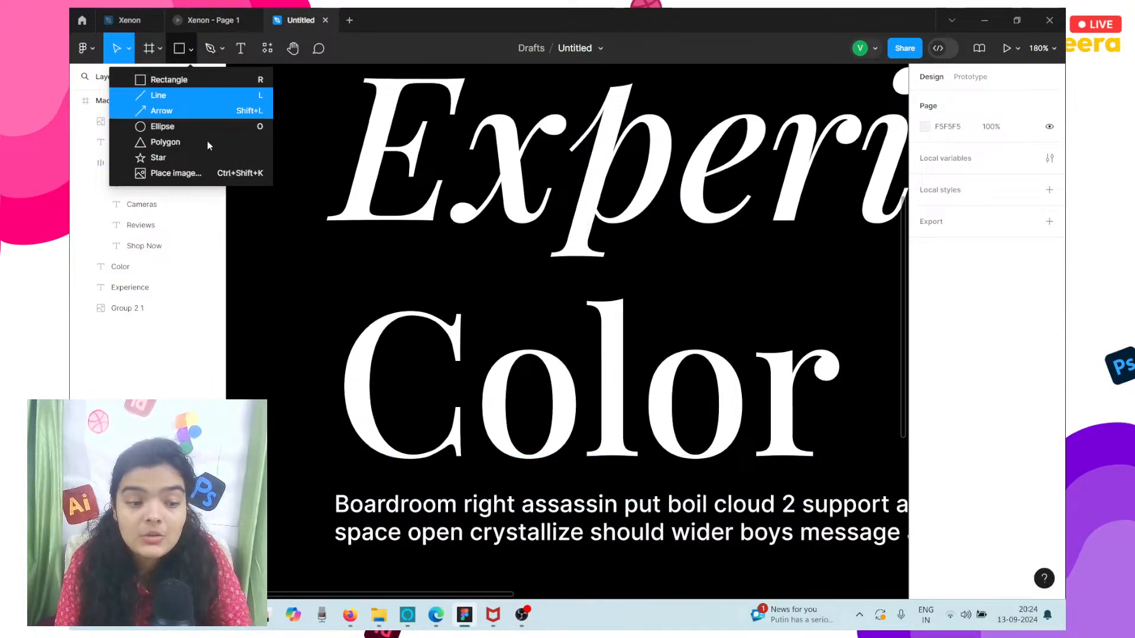
click(241, 273)
key(t)
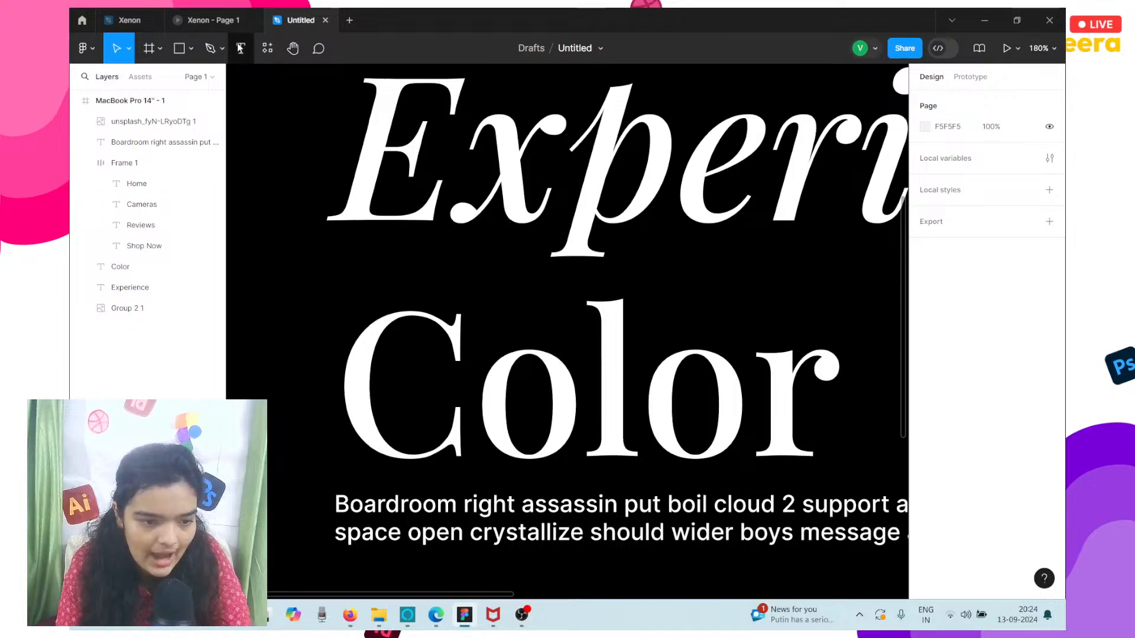
scroll(305, 318, down, 5)
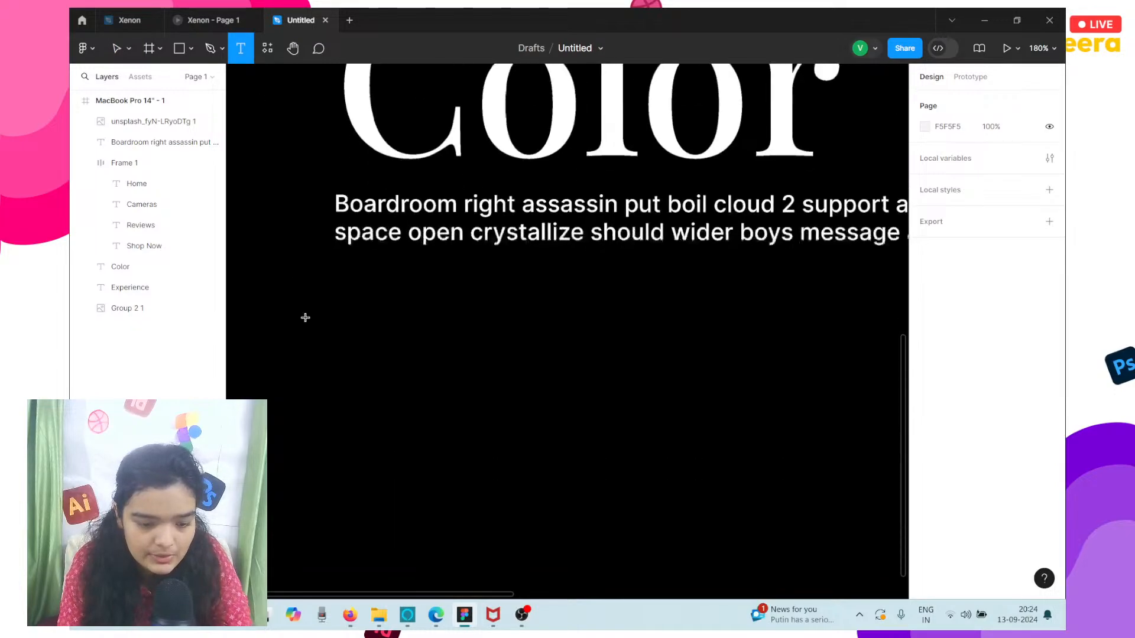
click(375, 294)
text(Shop)
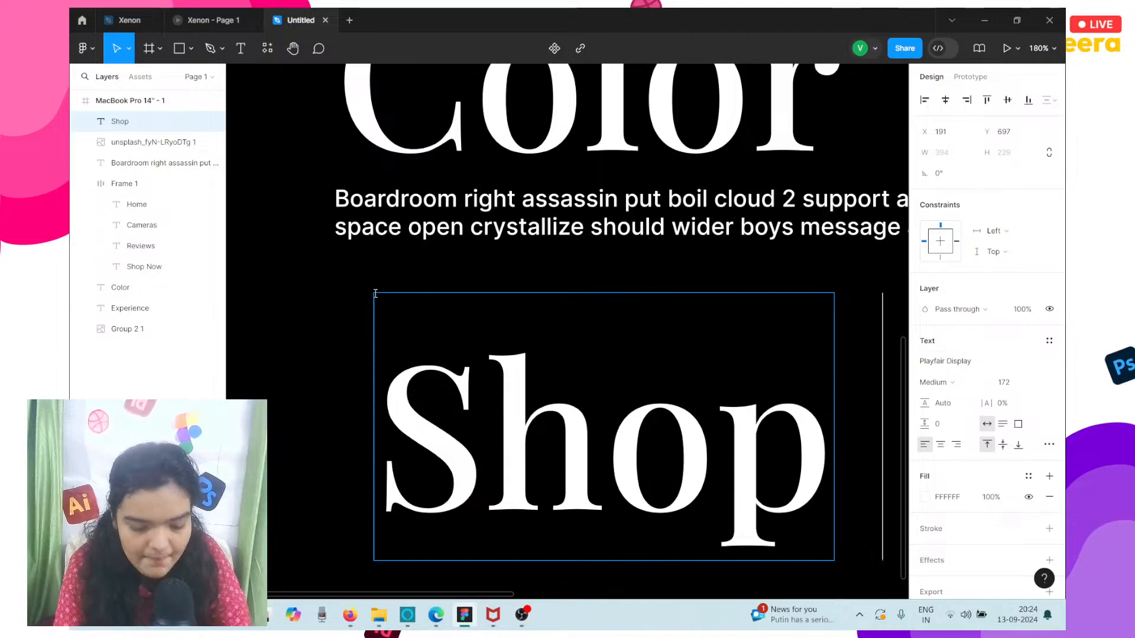
text( Now)
scroll(375, 294, down, 4)
scroll(376, 294, right, 3)
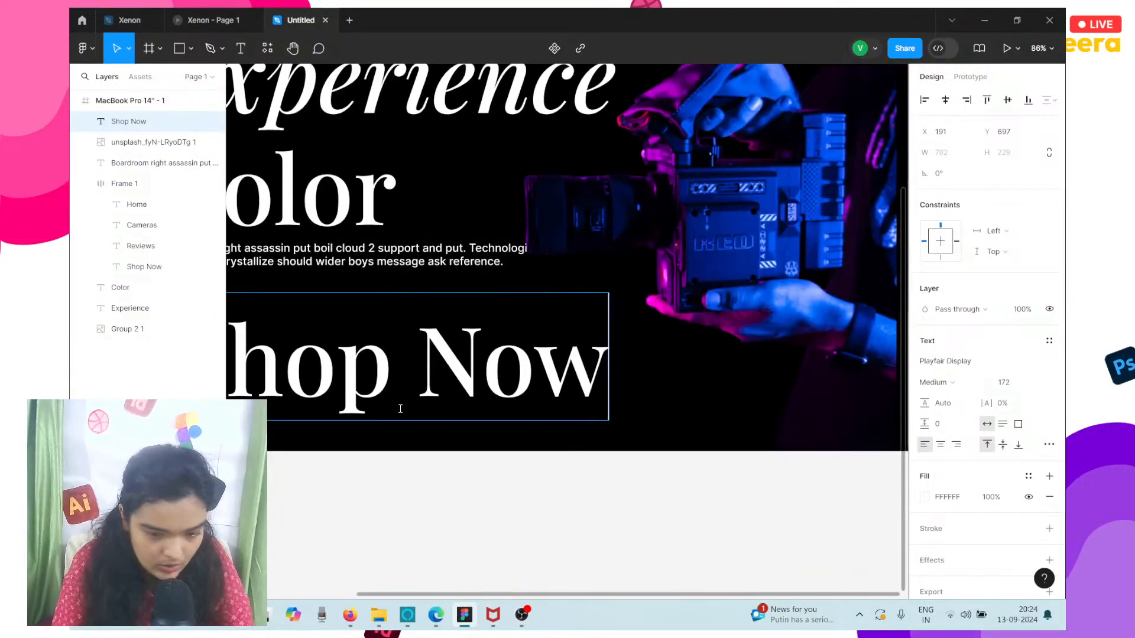
click(412, 502)
Set the font size of the new Shop Now text below the paragraph to 32.
scroll(568, 488, left, 4)
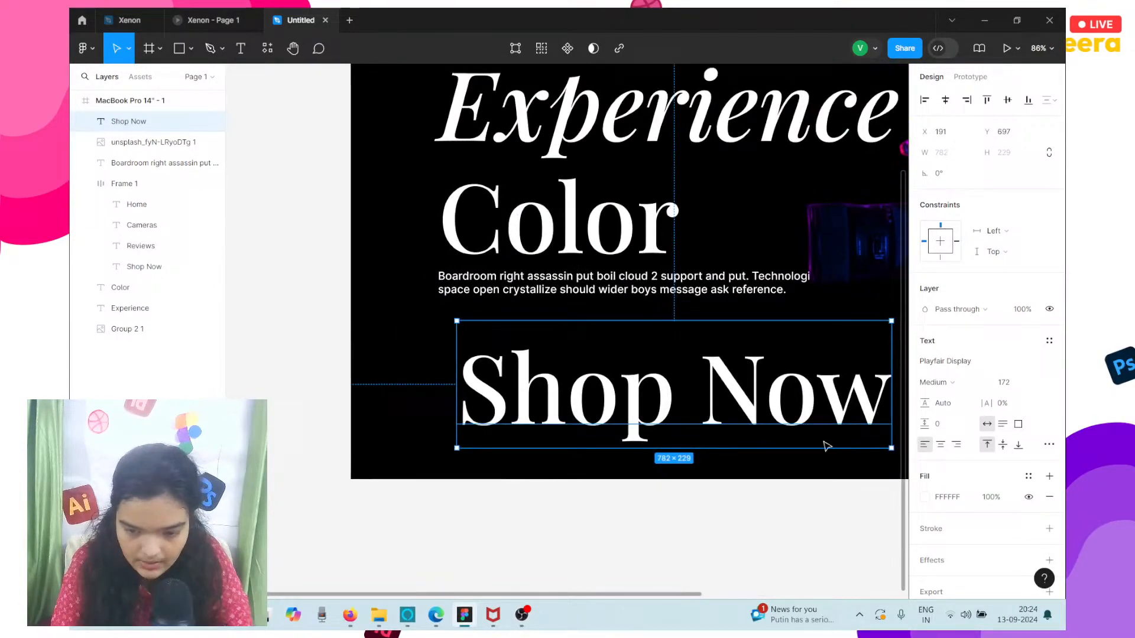
click(1011, 383)
text(32)
key(Return)
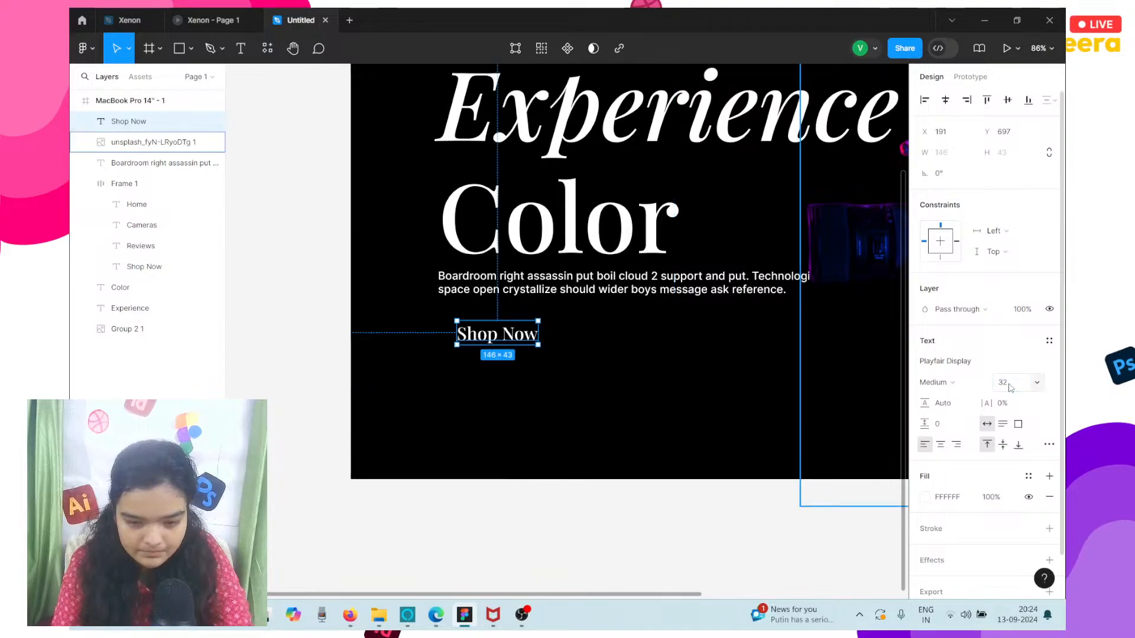
Change the font style of the Shop Now text to Playfair Display Medium Italic.
scroll(526, 379, up, 5)
scroll(525, 375, up, 2)
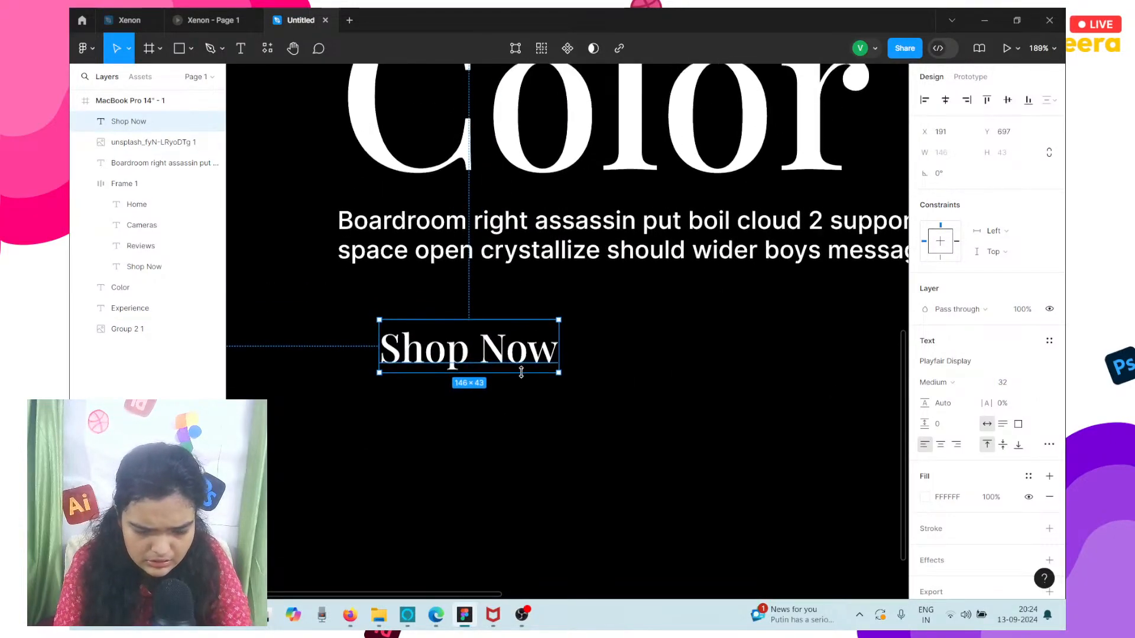
click(929, 383)
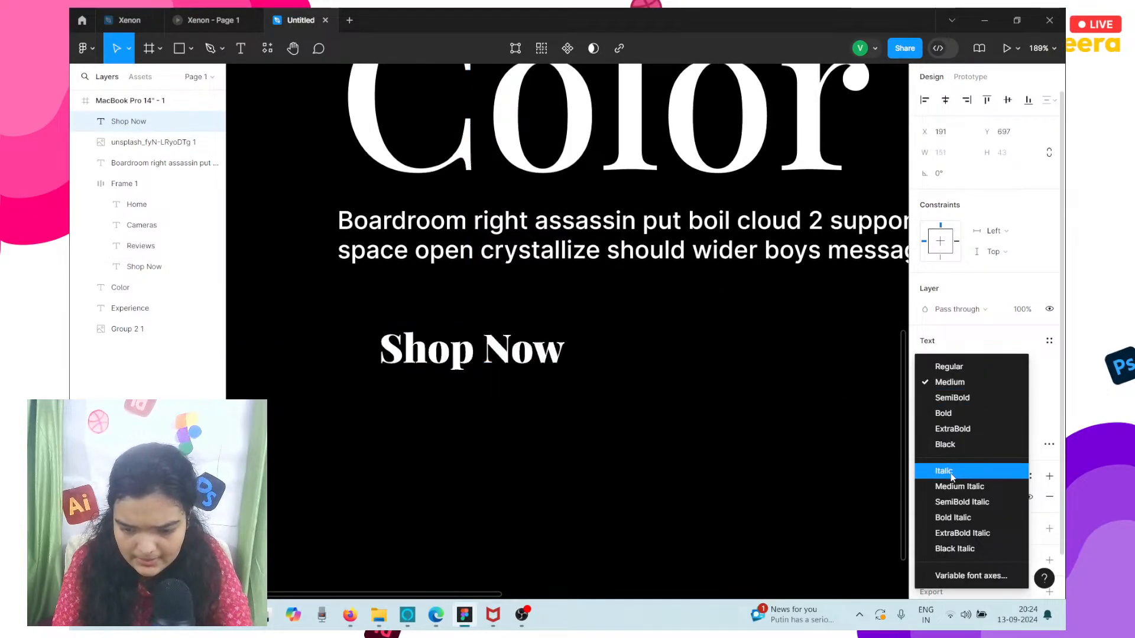
click(954, 488)
scroll(502, 346, up, 5)
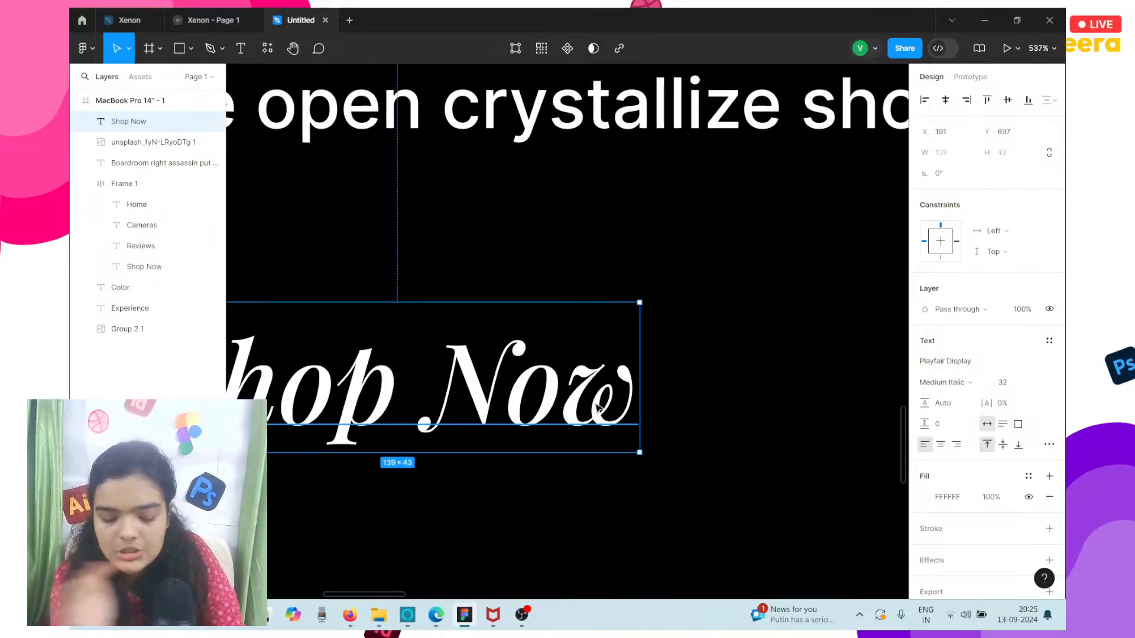
scroll(598, 408, left, 5)
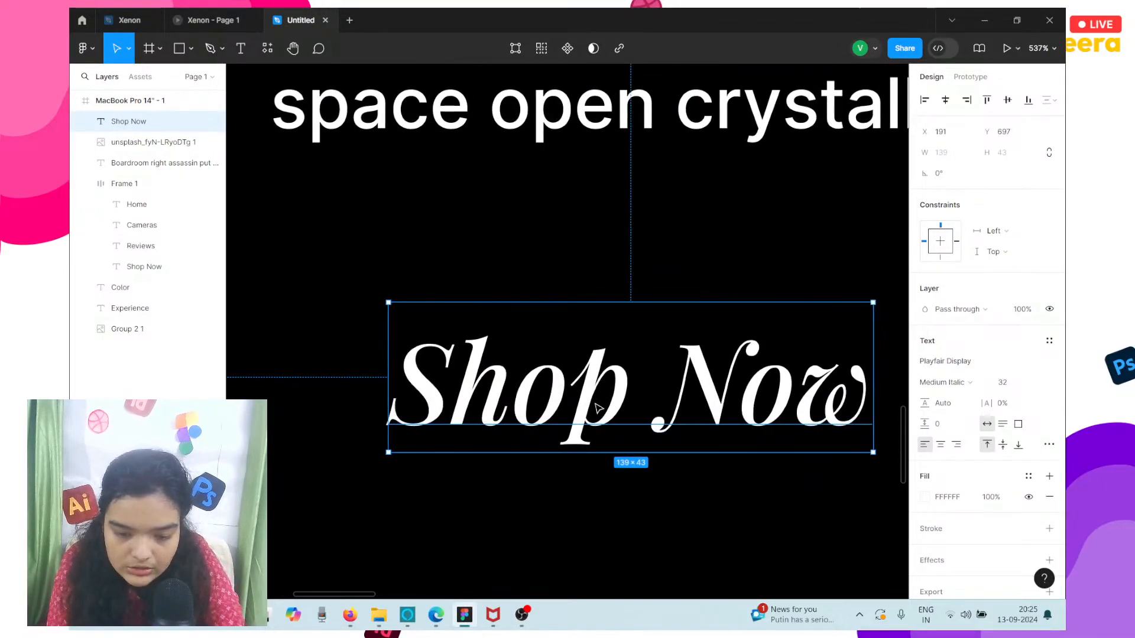
click(946, 382)
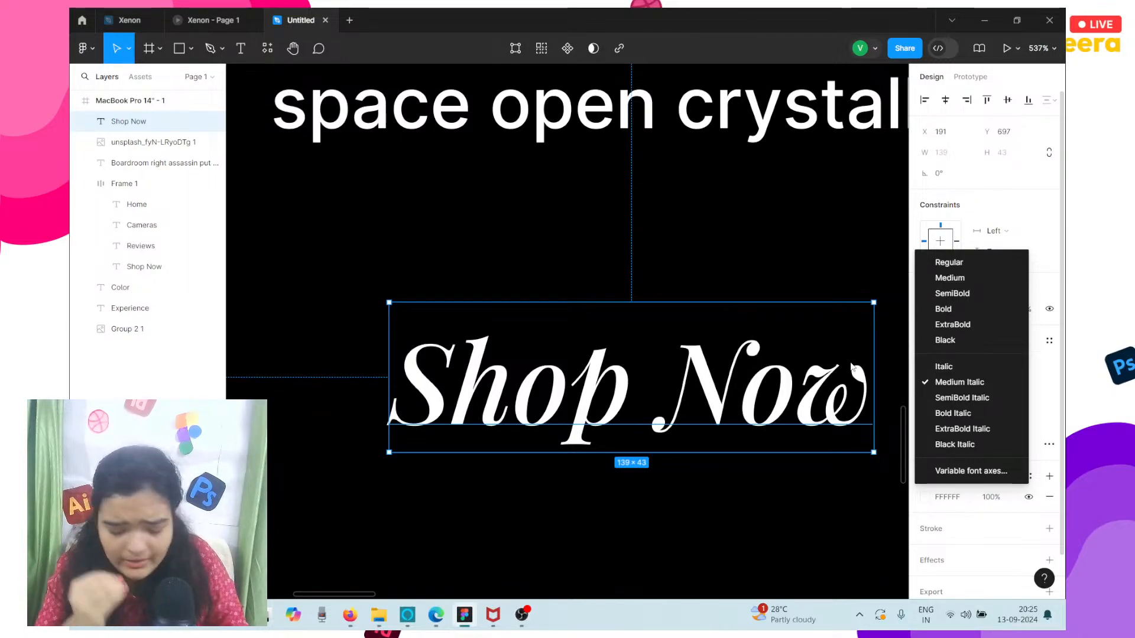
click(682, 293)
Move the Shop Now text to X 157, Y 682, left-aligned with the paragraph.
scroll(681, 294, down, 5)
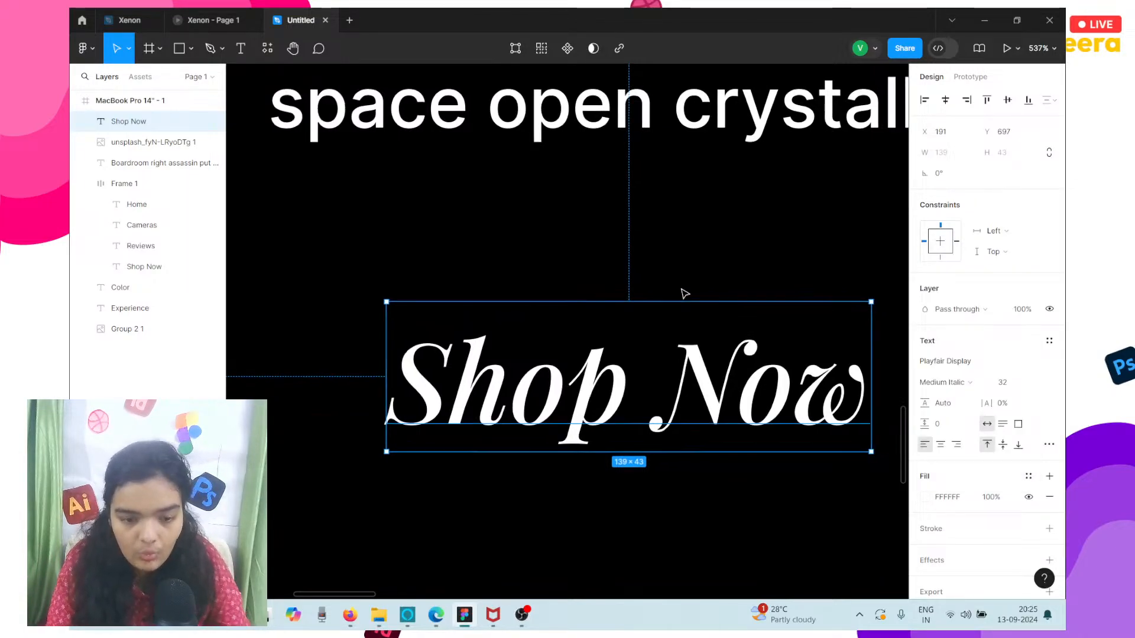
double_click(665, 325)
key(Escape)
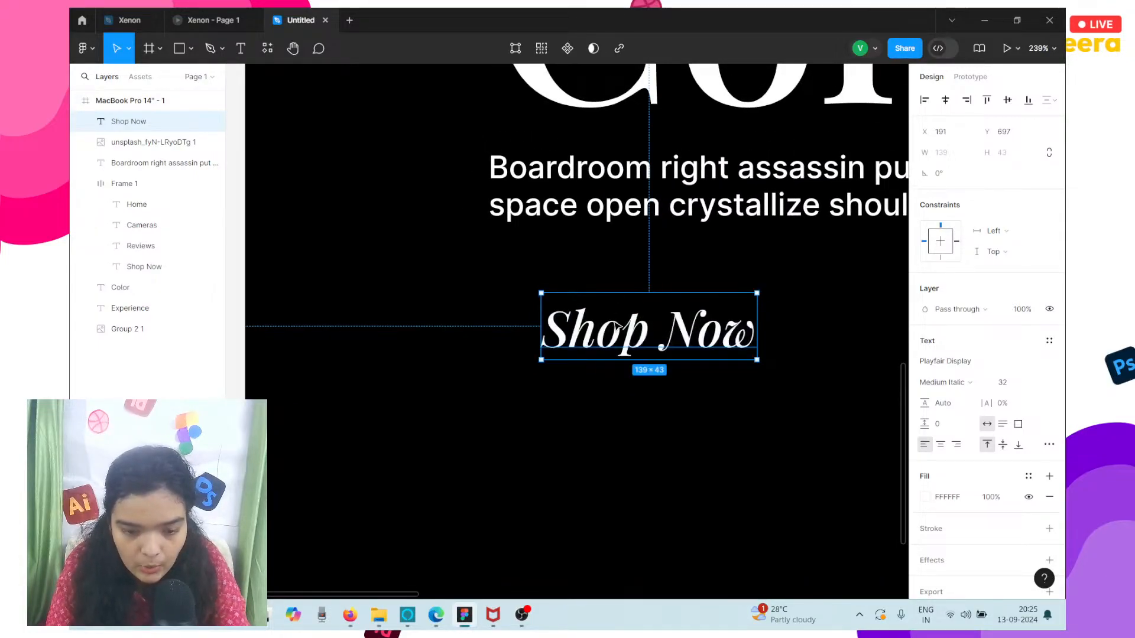
drag(615, 293, 562, 271)
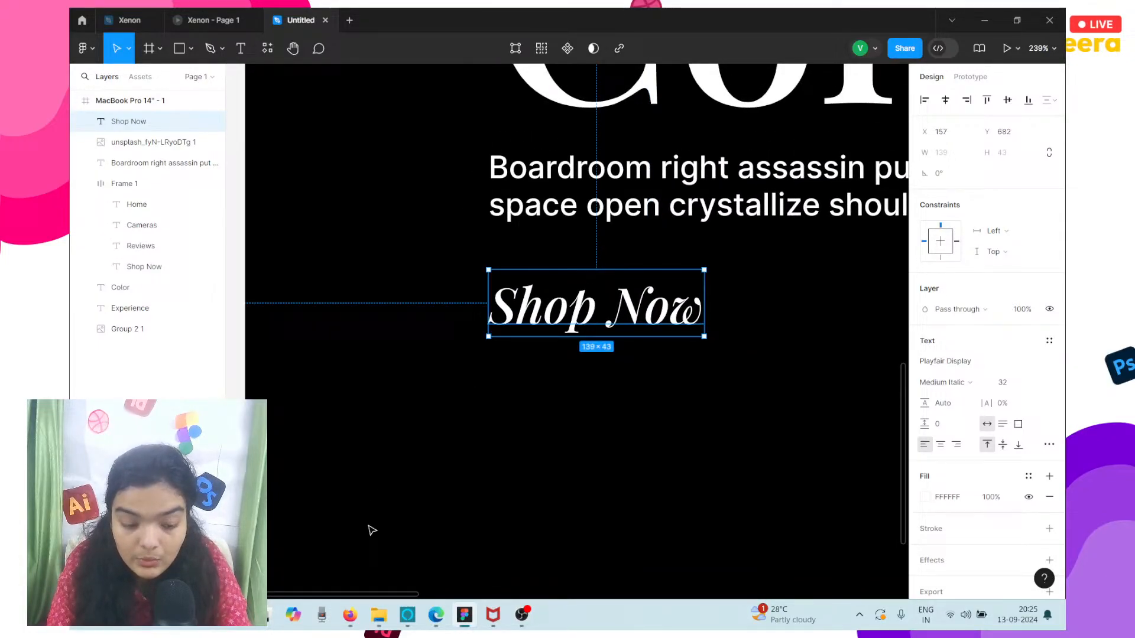
Switch to the Firefox browser and search Google for "ascii arrows" in a new tab.
click(350, 615)
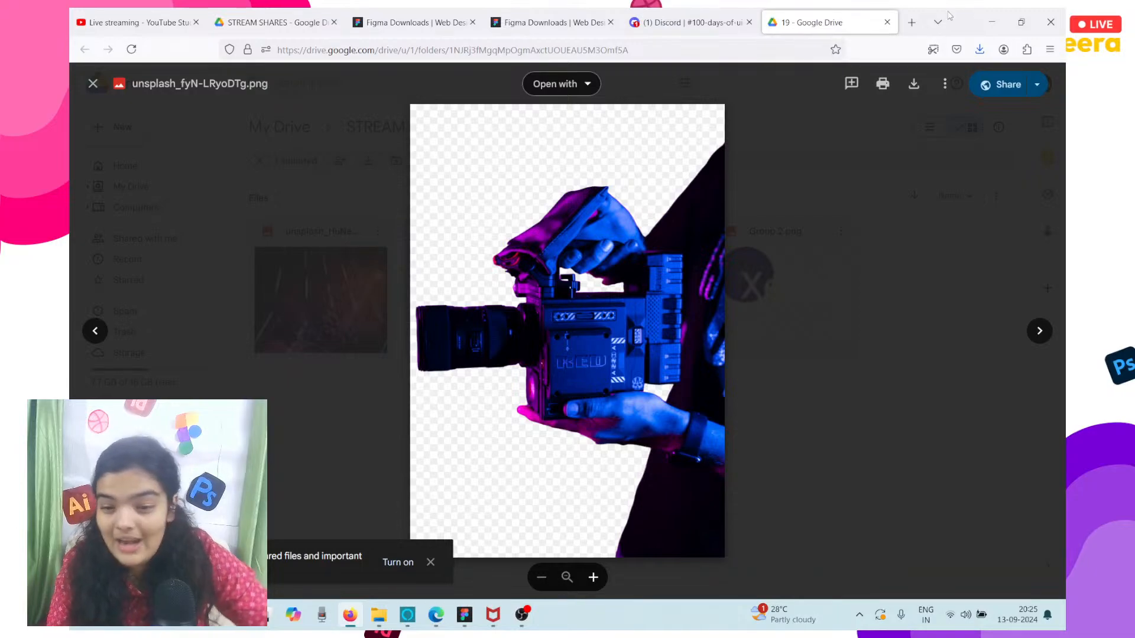
click(912, 23)
text(ac)
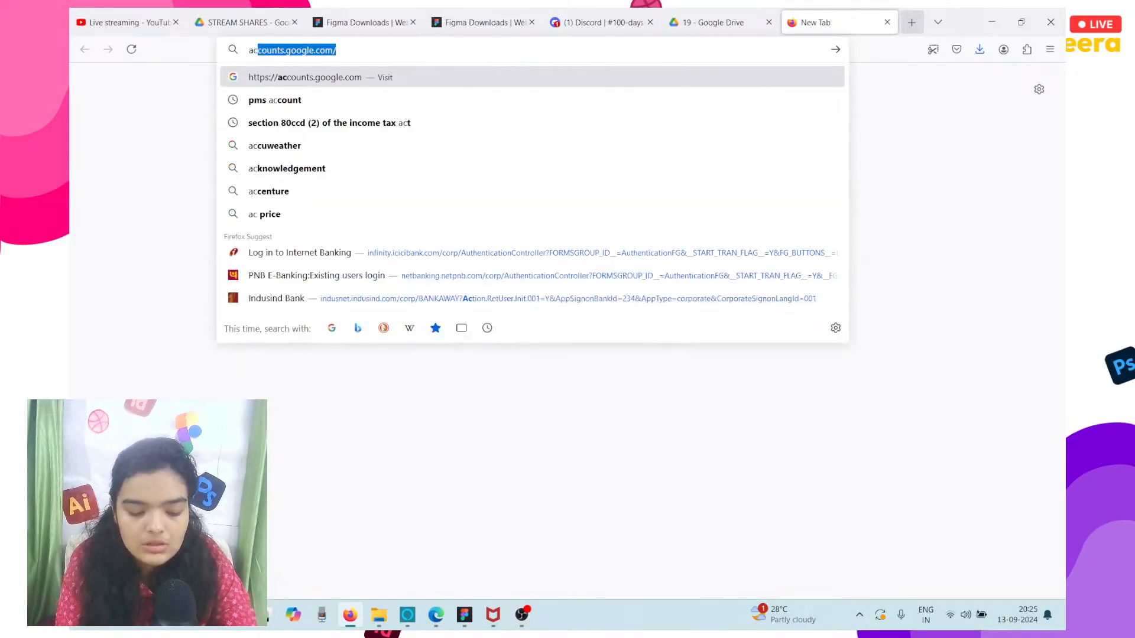
key(BackSpace)
key(BackSpace)
text(s)
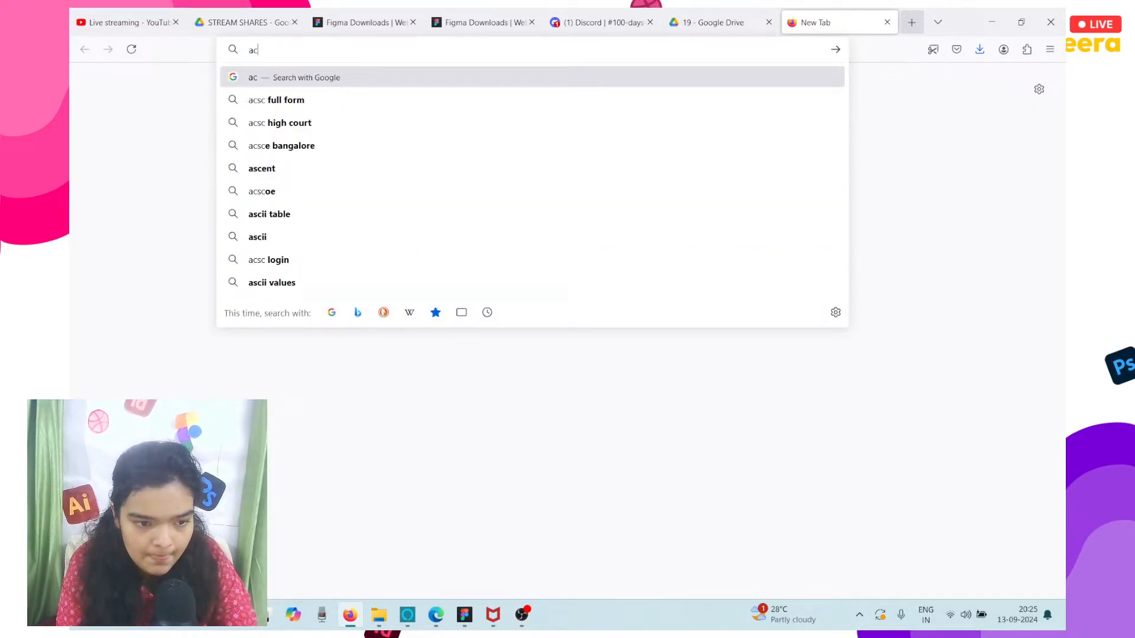
text(cii)
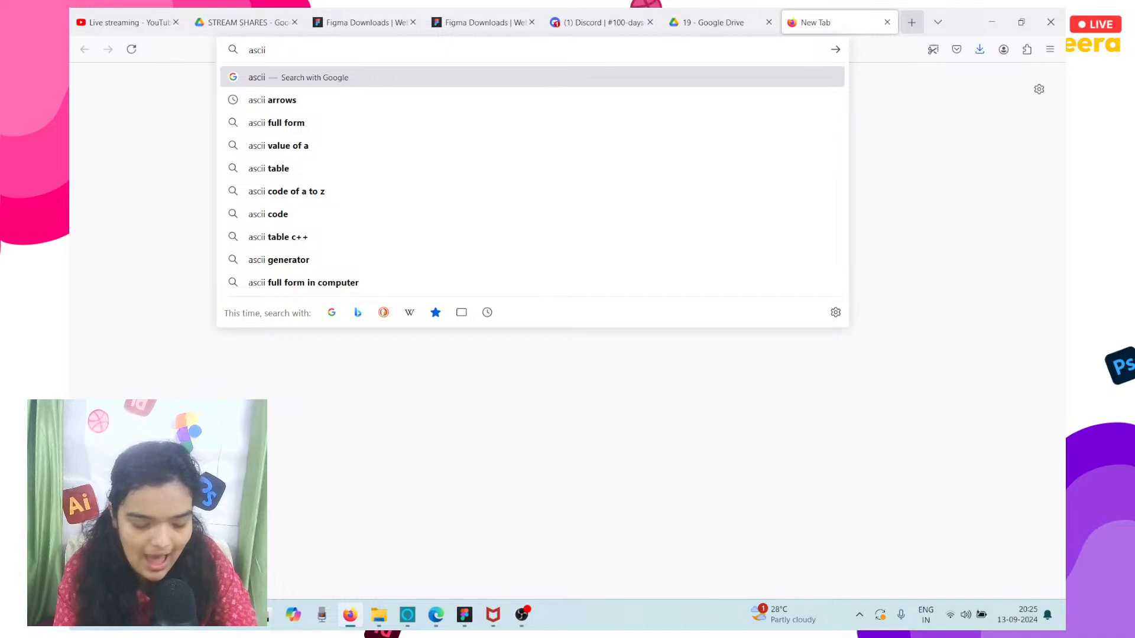
text( arrows)
key(Return)
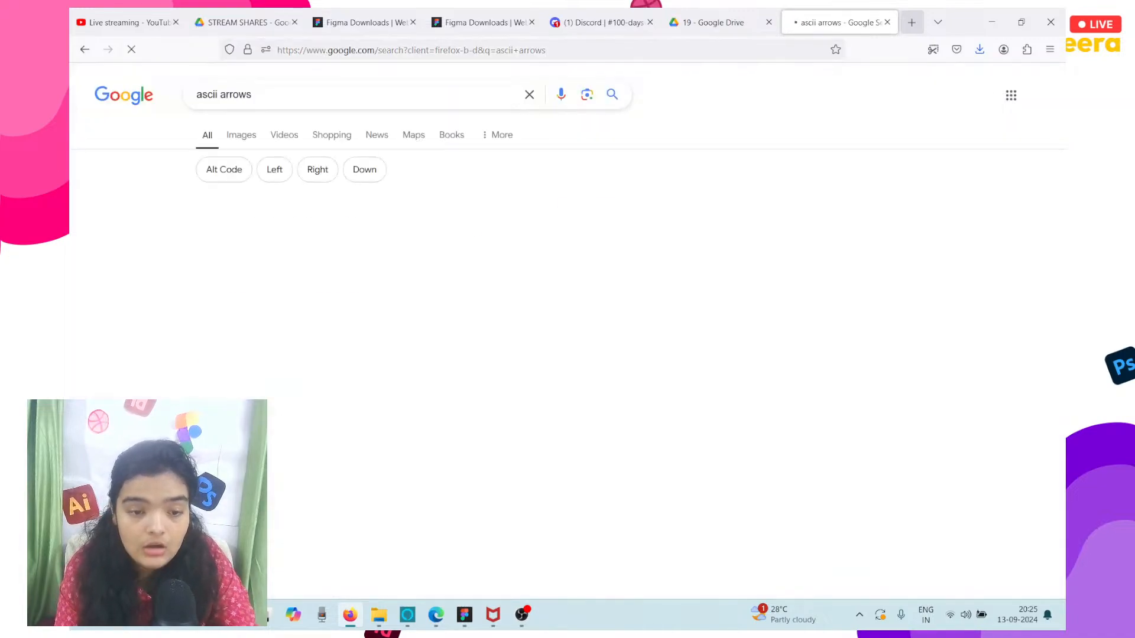
Open Toptal's HTML arrows reference from the search results, open the Right Arrow page and copy its arrow character.
click(384, 251)
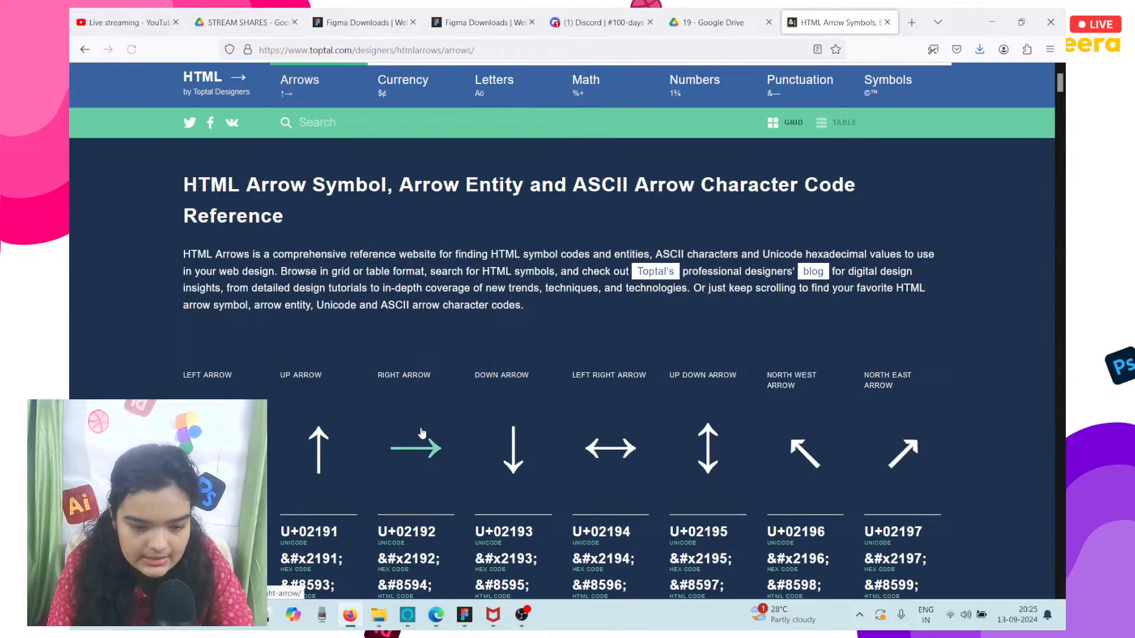
scroll(423, 434, down, 2)
click(418, 400)
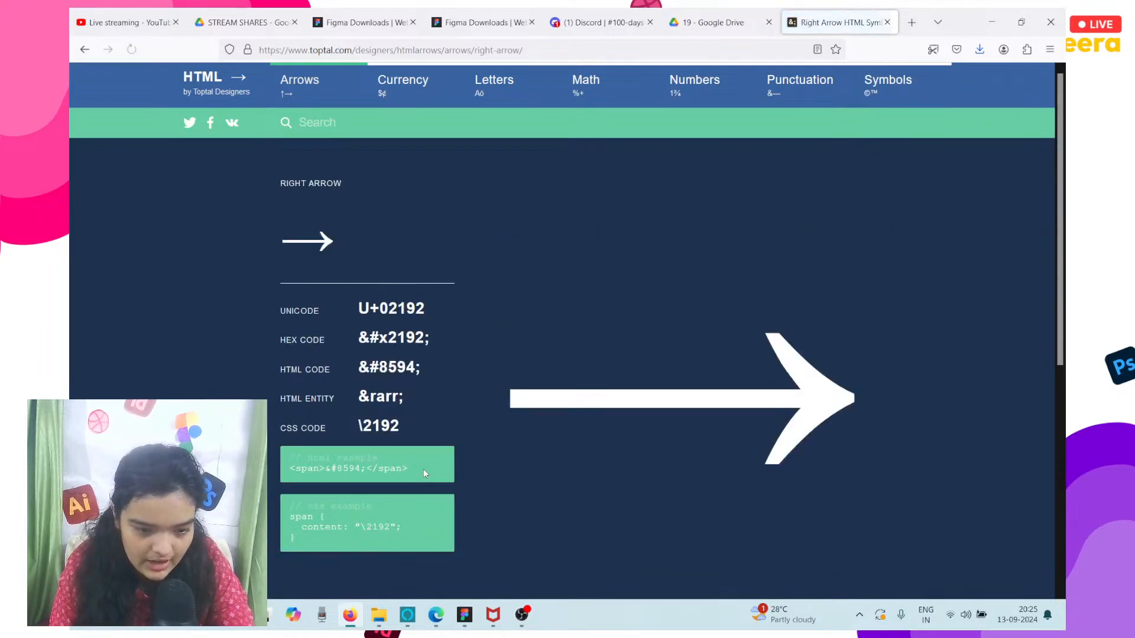
double_click(290, 243)
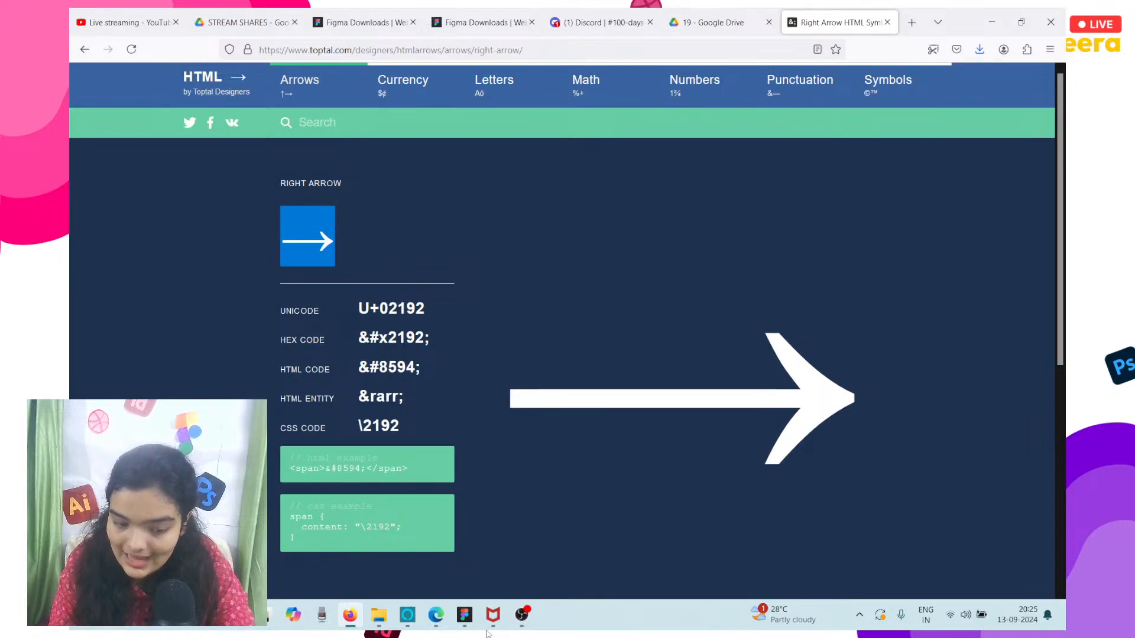
Switch back to Figma and paste the right arrow at the end of the Shop Now text below the paragraph.
click(462, 625)
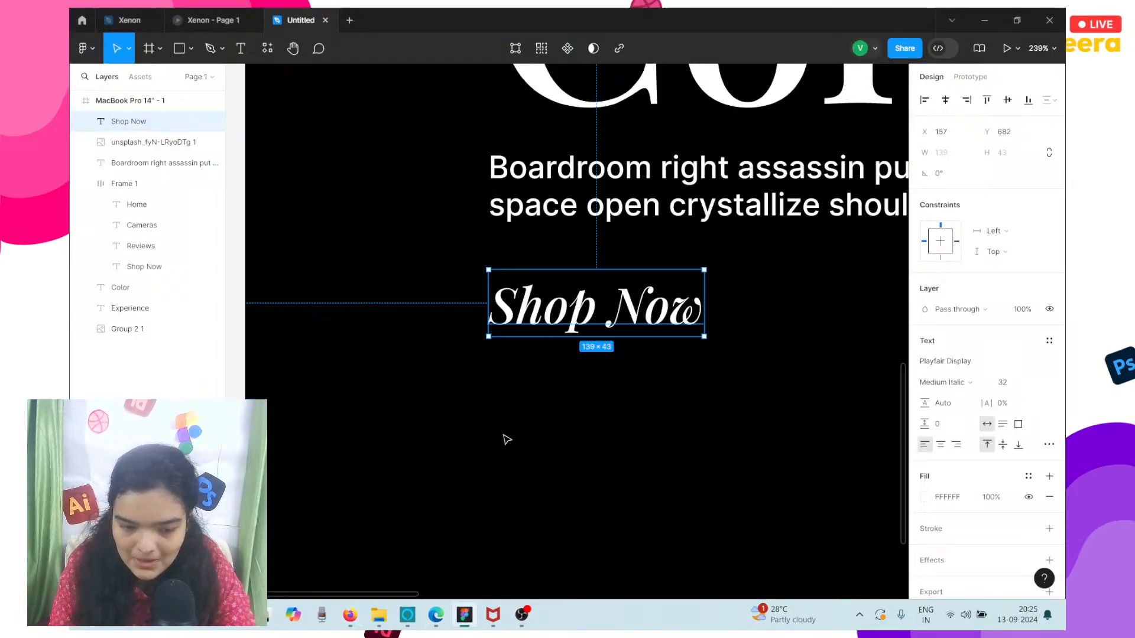
double_click(688, 301)
click(695, 302)
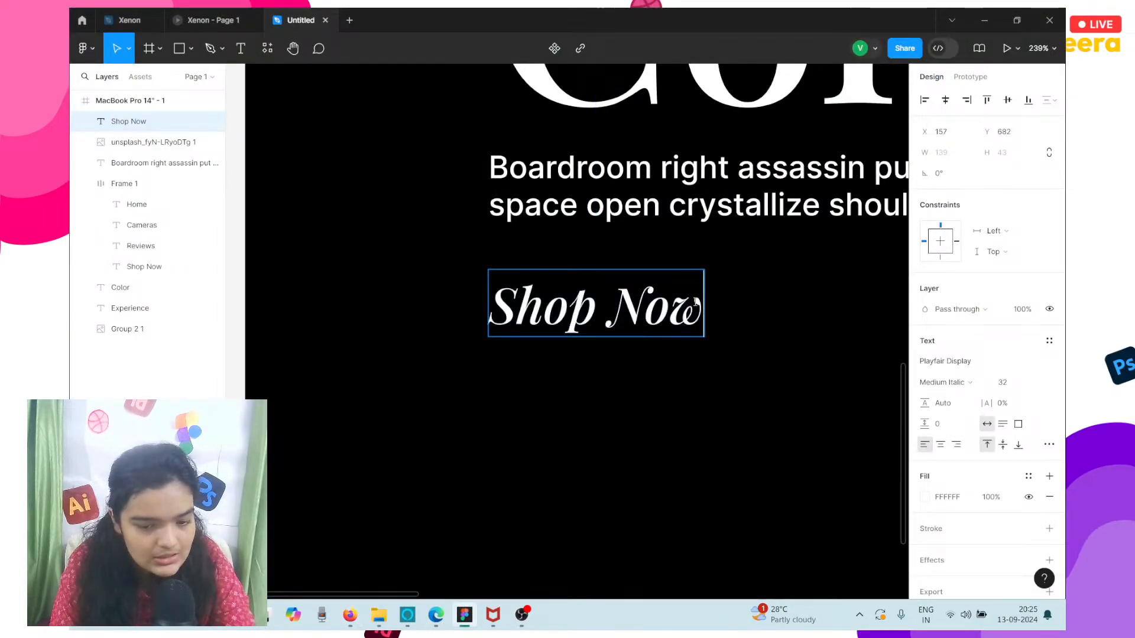
text(➳)
key(Escape)
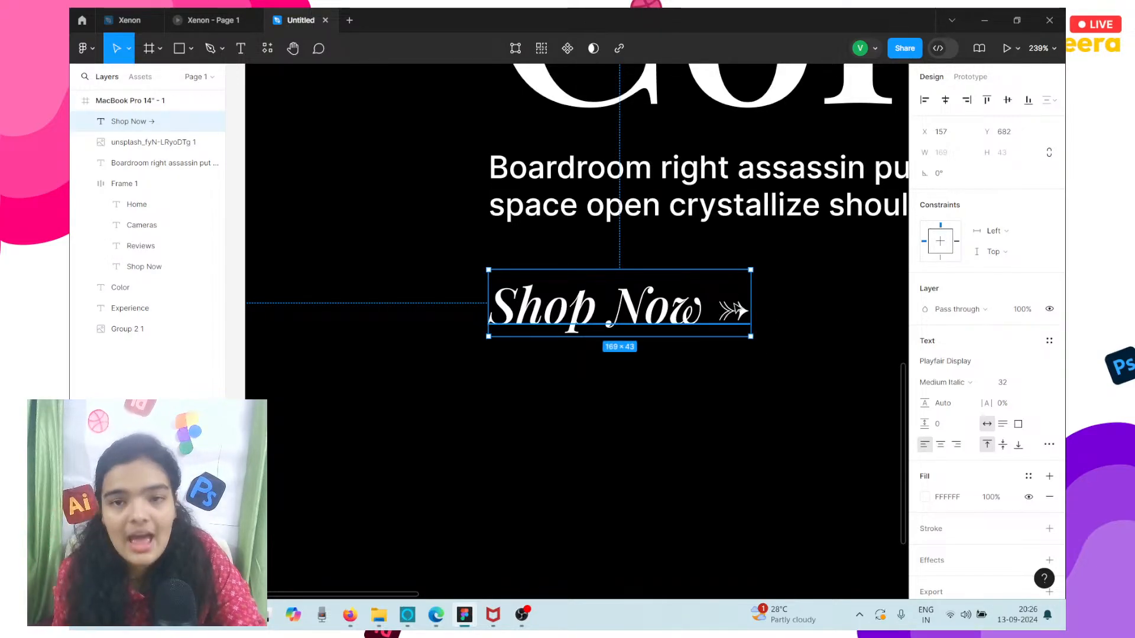
Compare the pasted arrow with the source arrow in Firefox and check the font styles available for the Shop Now text.
scroll(731, 303, up, 5)
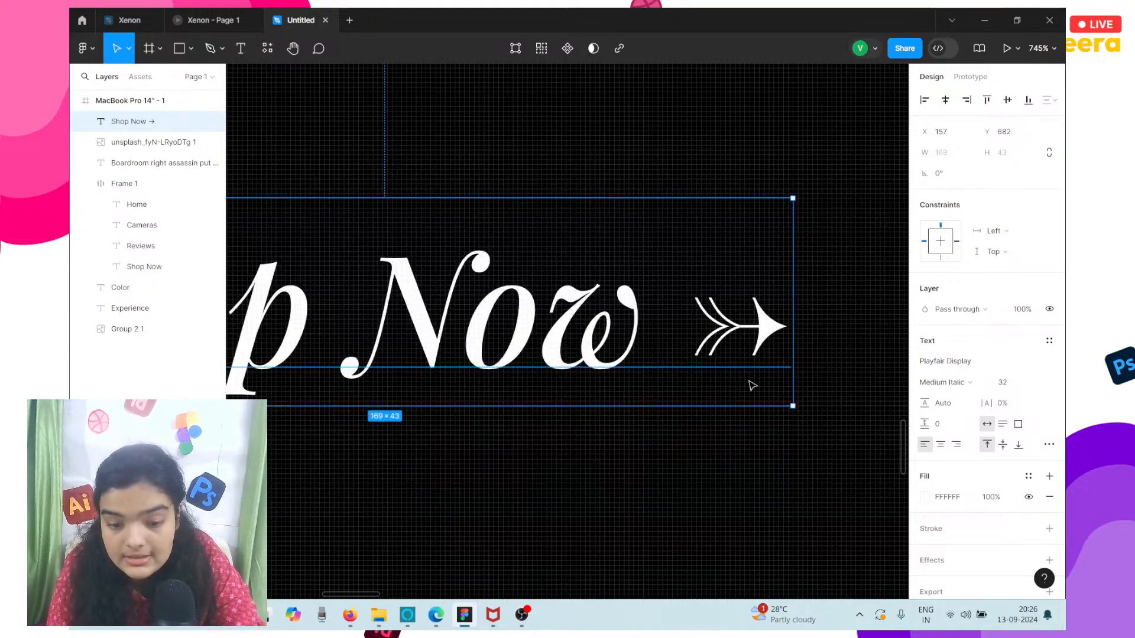
scroll(748, 490, left, 2)
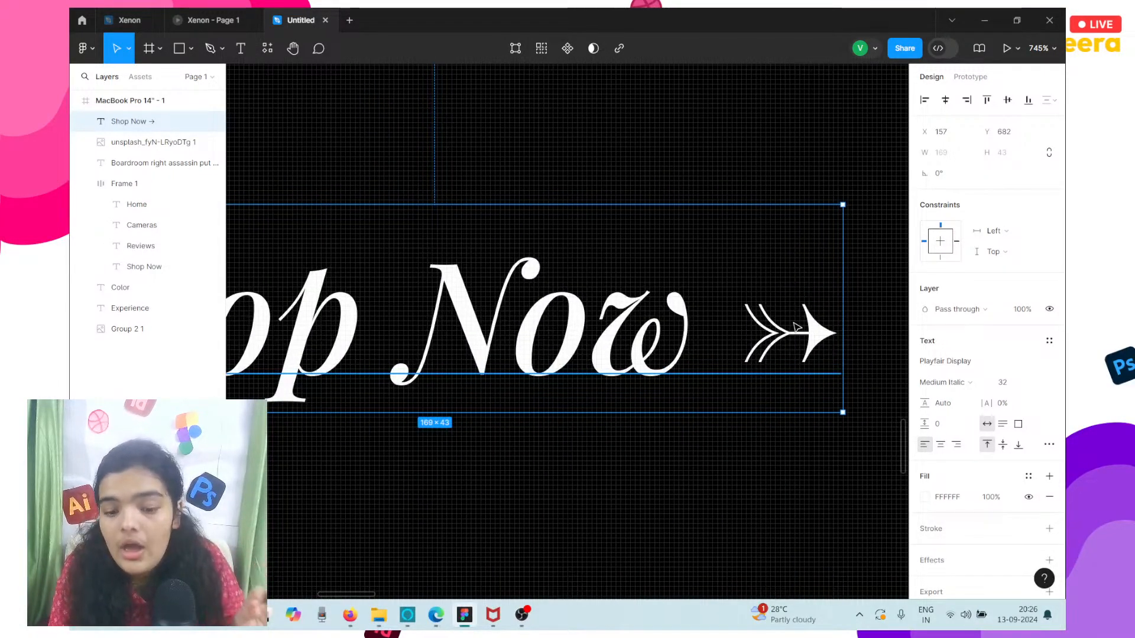
click(350, 615)
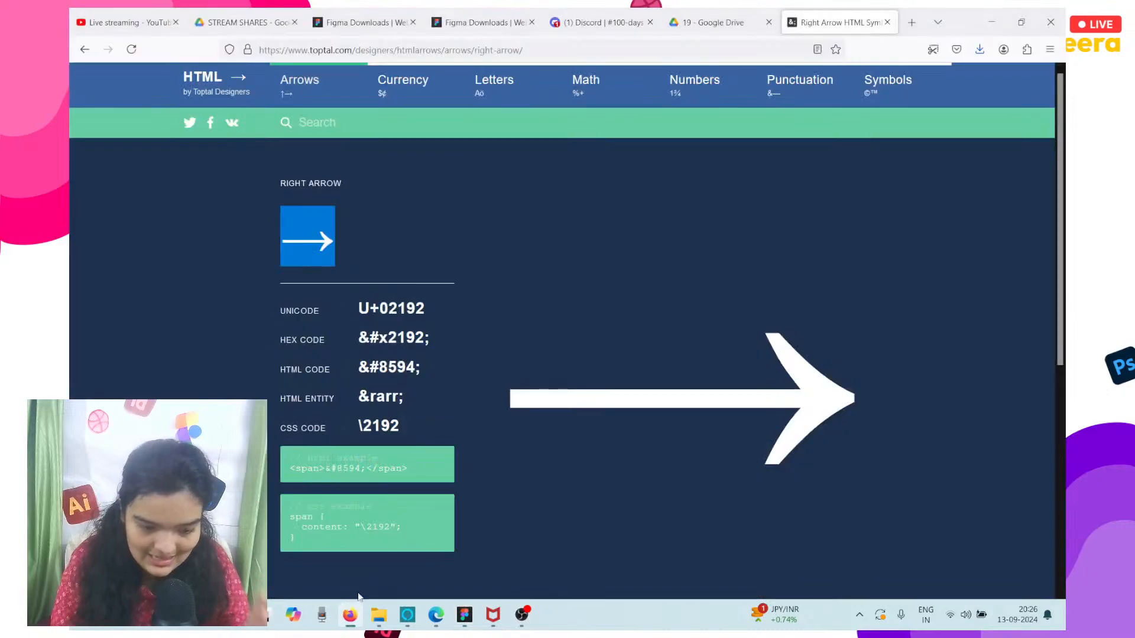
click(465, 615)
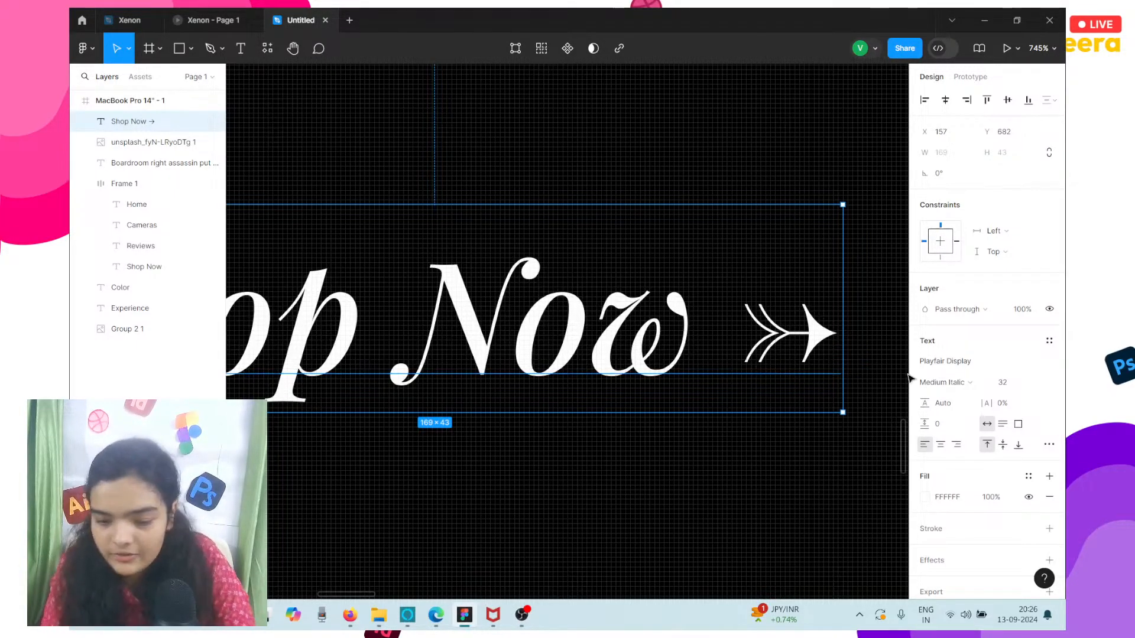
click(935, 390)
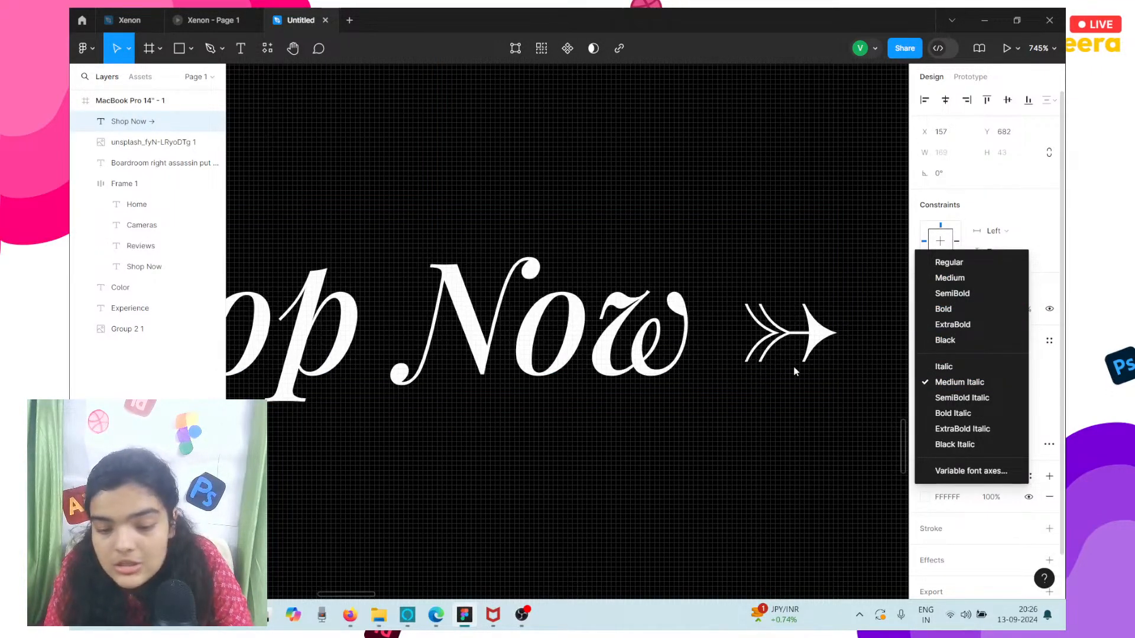
click(780, 356)
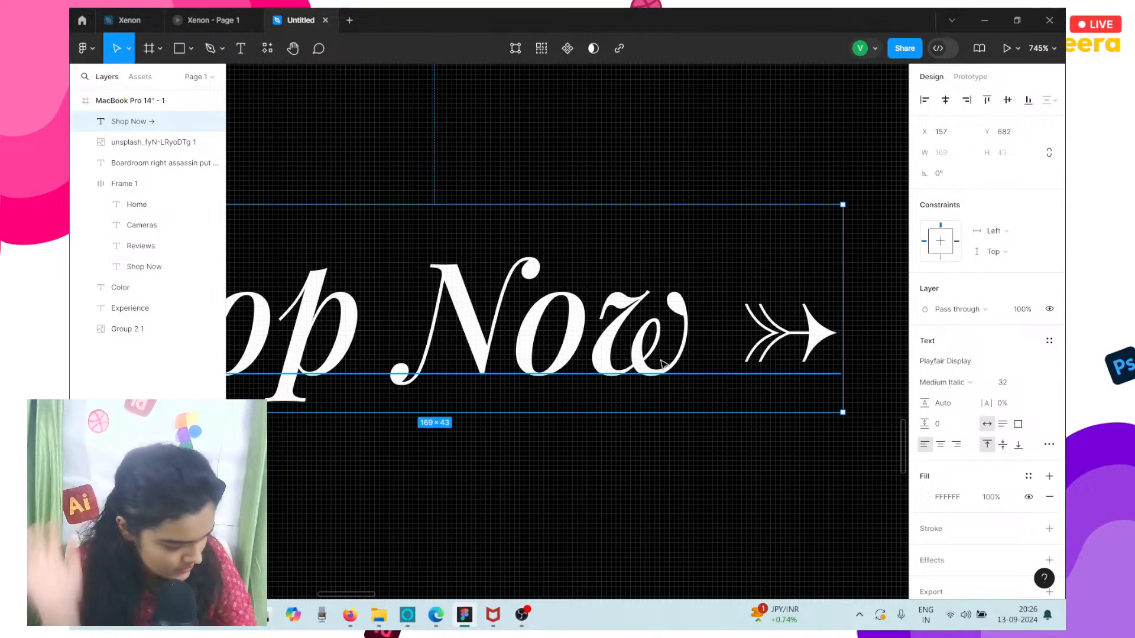
Shift the Shop Now text with the arrow down to Y 683, keeping it at X 157.
scroll(662, 363, down, 4)
scroll(662, 364, down, 2)
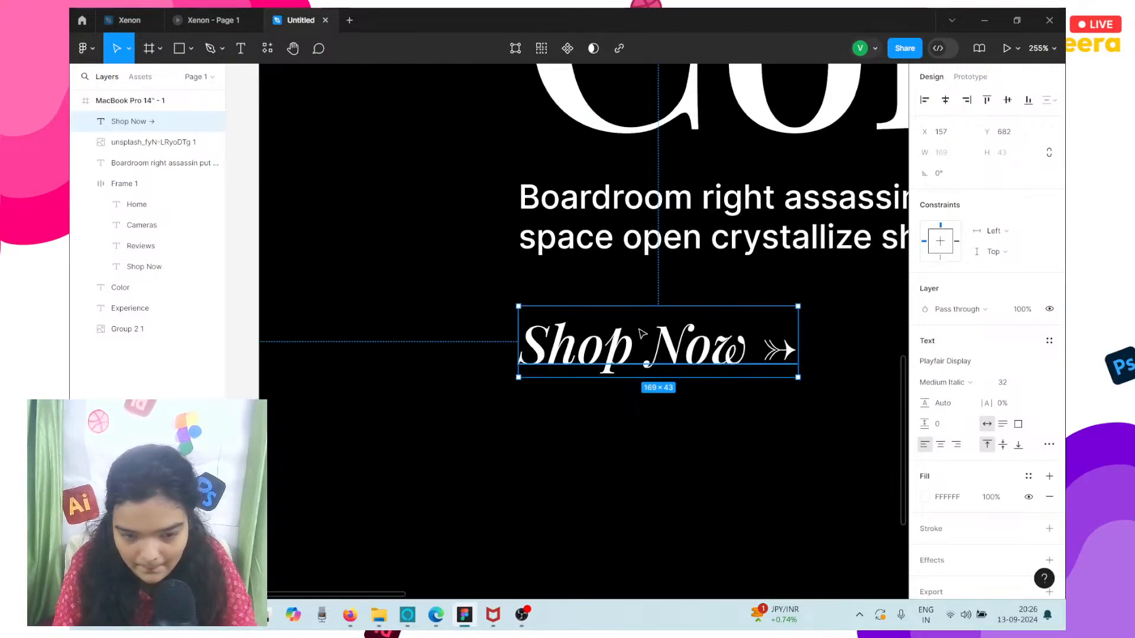
drag(638, 343, 629, 343)
scroll(627, 338, down, 2)
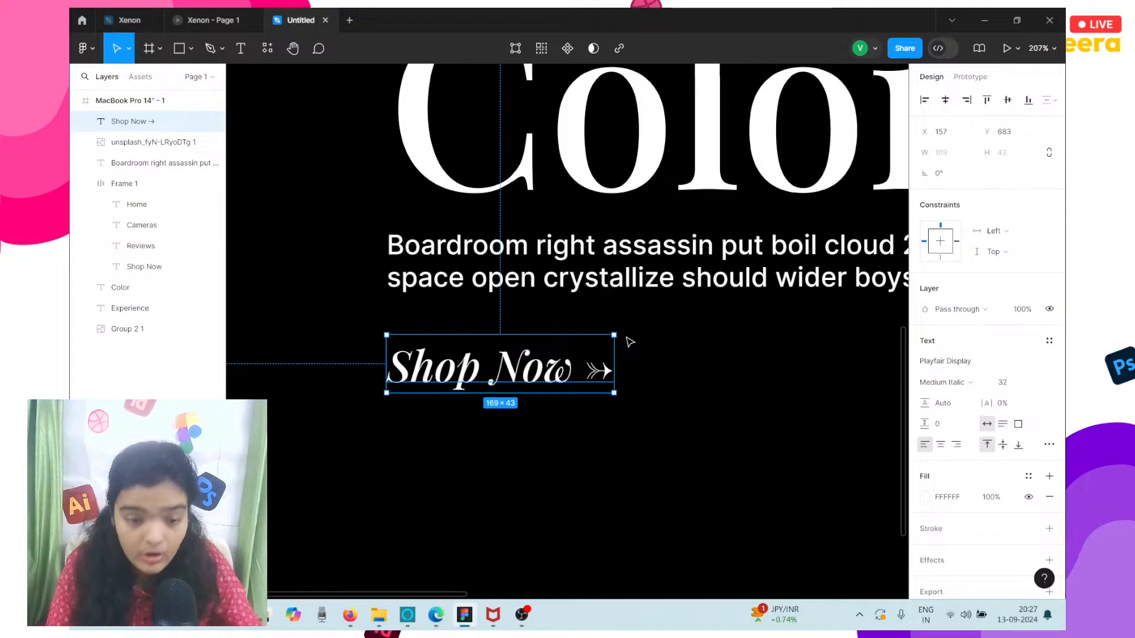
scroll(629, 341, down, 5)
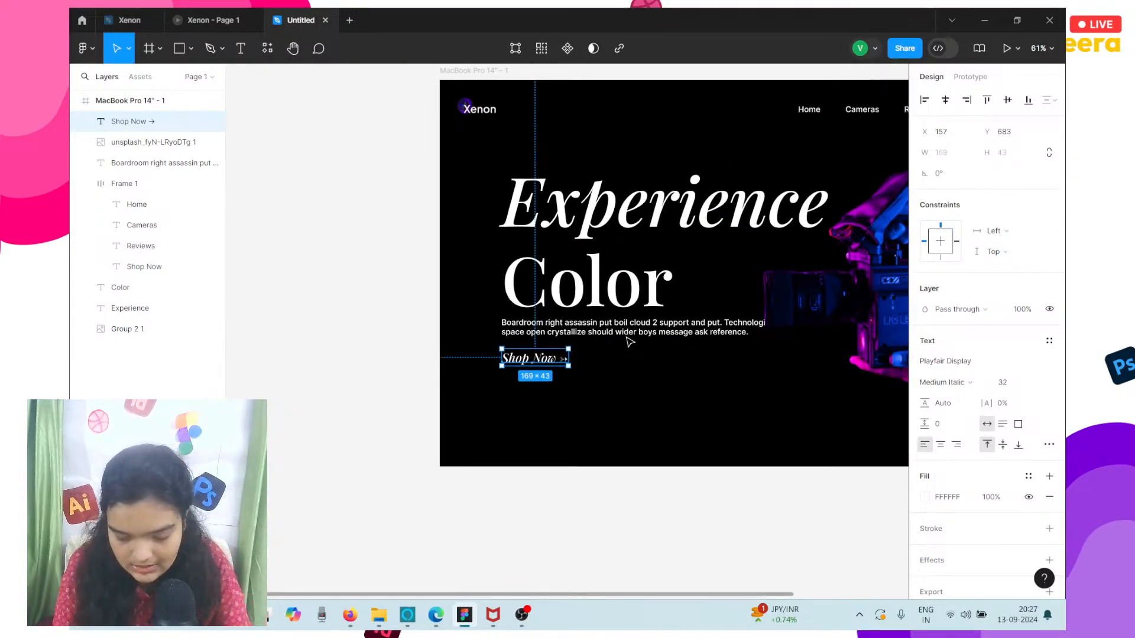
drag(629, 342, 629, 342)
Move the paragraph down to Y 606 and narrow its text box to a width of 637.
click(628, 335)
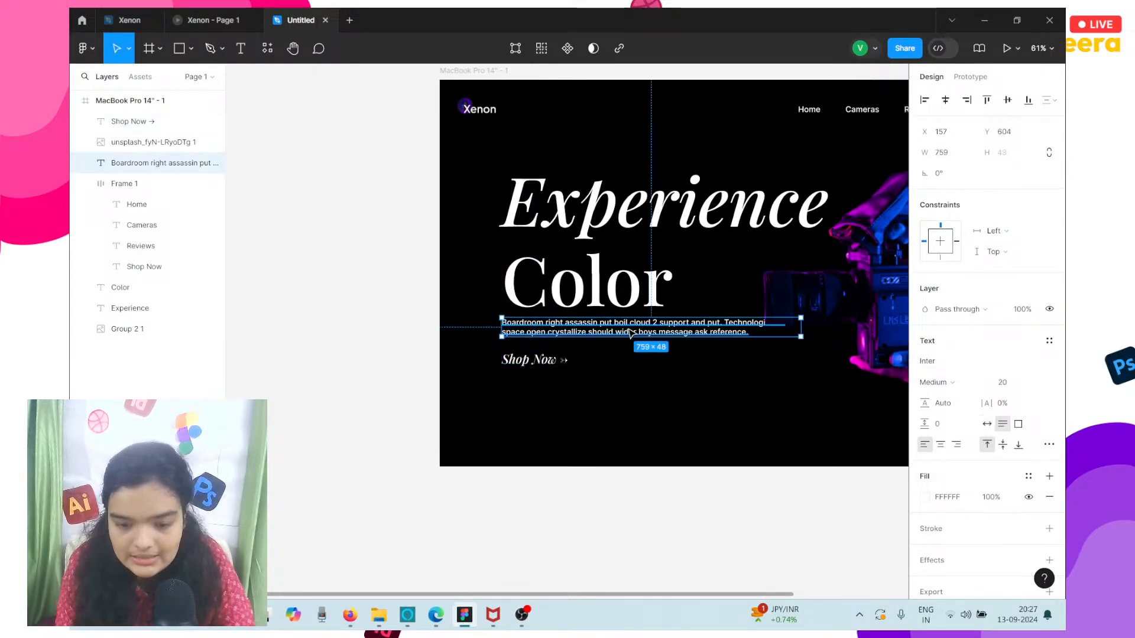
key(Down)
key(Down)
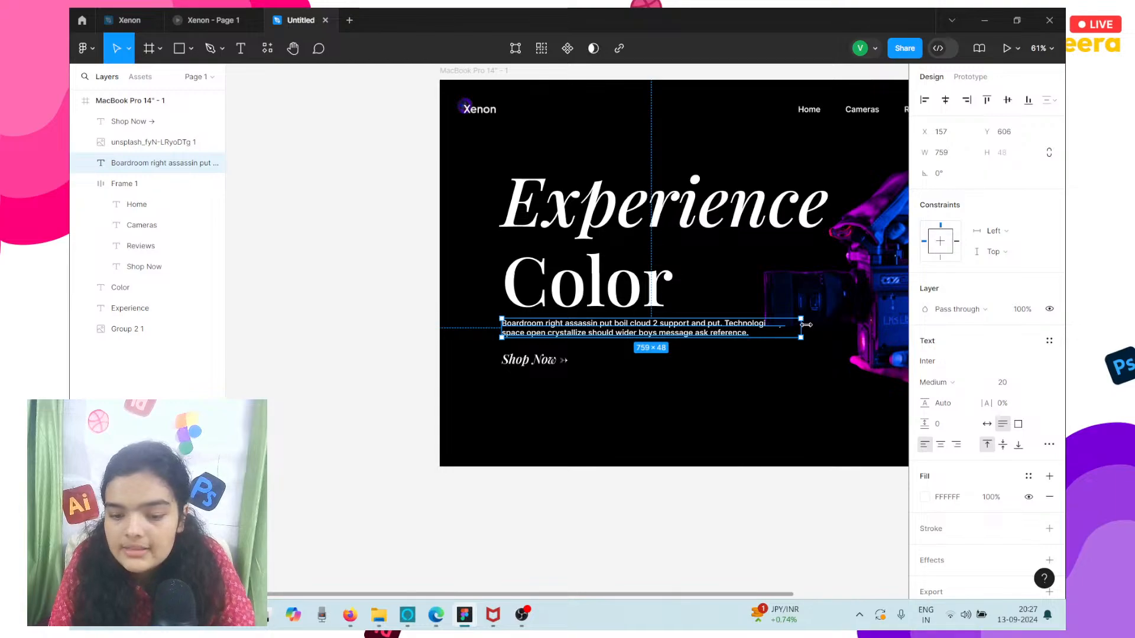
drag(802, 321, 754, 321)
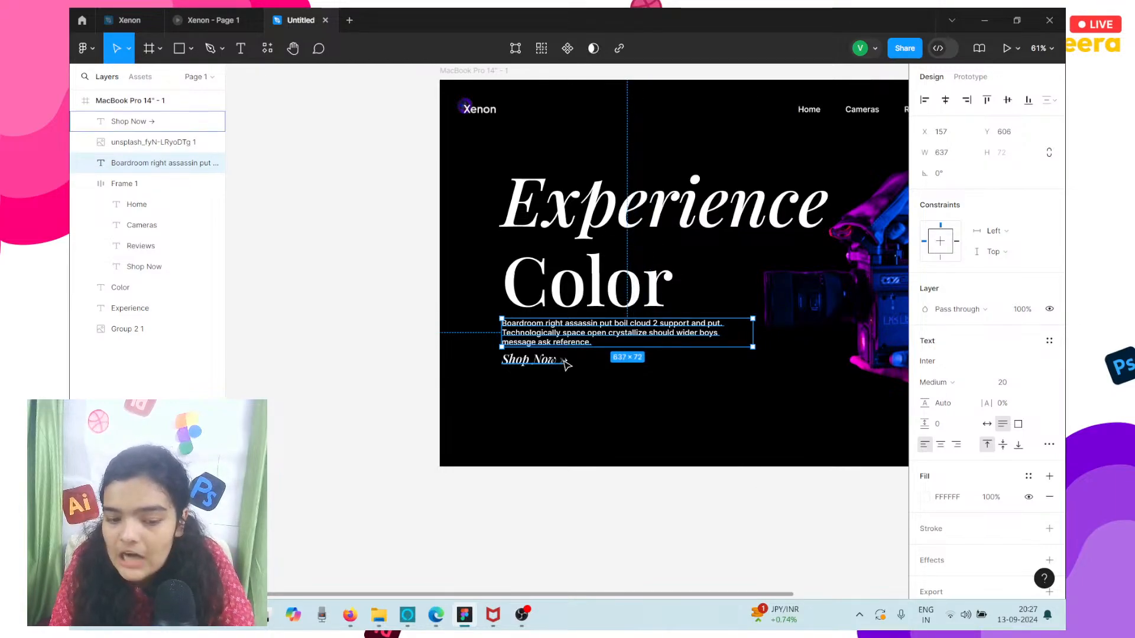
click(619, 388)
Nudge the paragraph and the Shop Now text together about 3 pixels farther below the Color heading.
scroll(619, 375, up, 3)
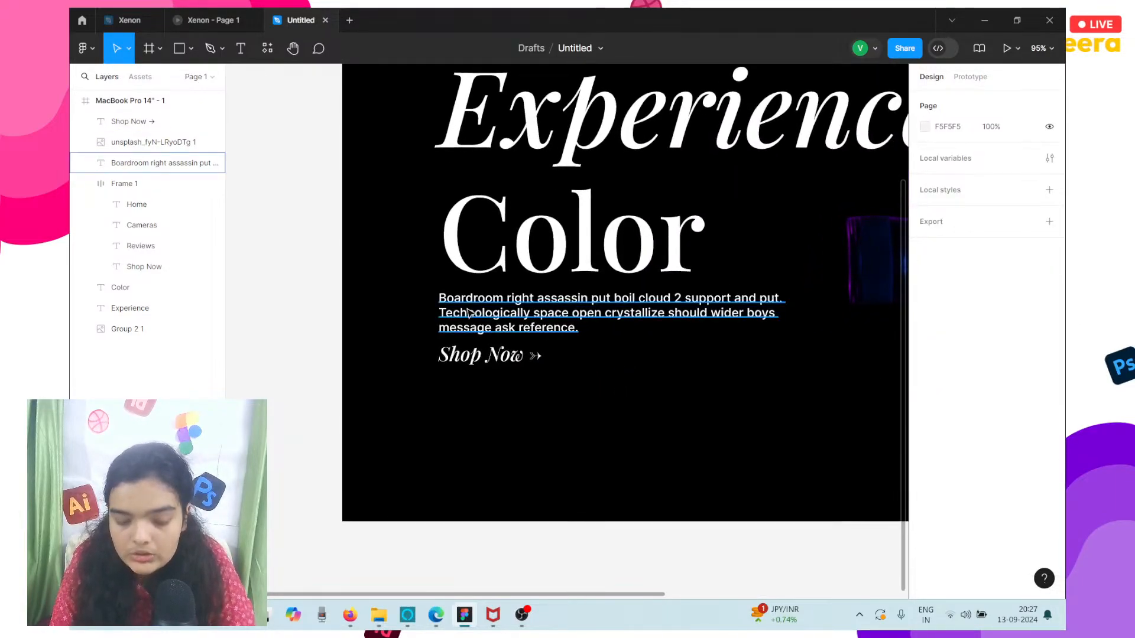
click(561, 325)
shift+click(467, 356)
key(Down)
key(Down)
key(Down)
key(Down)
key(Down)
key(Down)
key(Down)
key(Down)
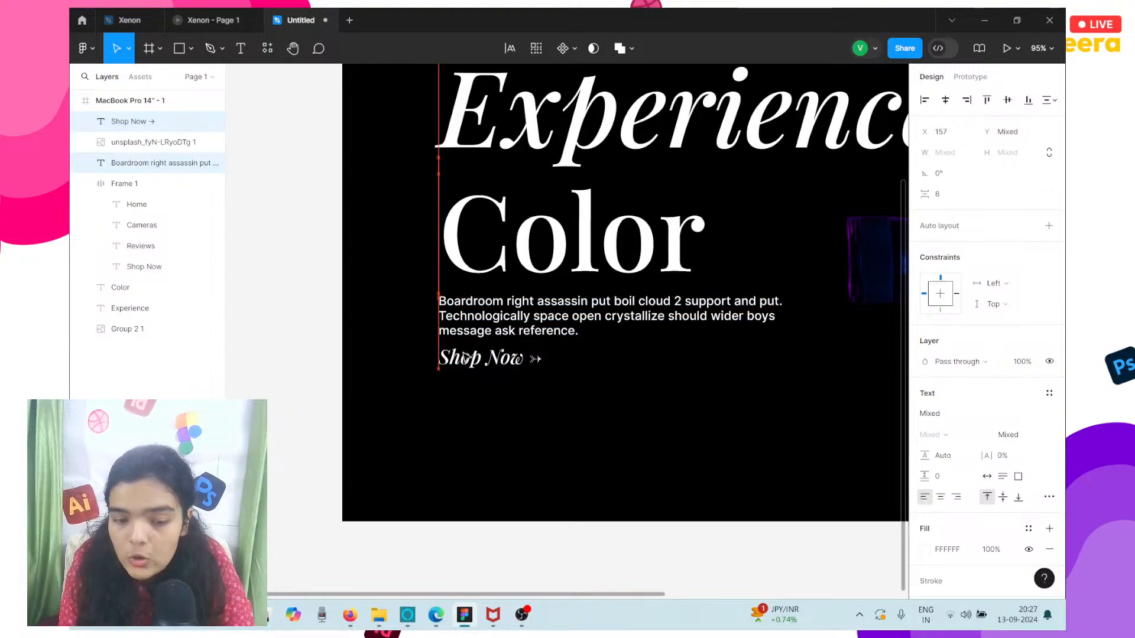
Compare the hero section in the Untitled file with the Xenon reference prototype, checking the Color heading and its surroundings.
scroll(467, 357, right, 1)
scroll(467, 357, up, 1)
scroll(467, 358, down, 4)
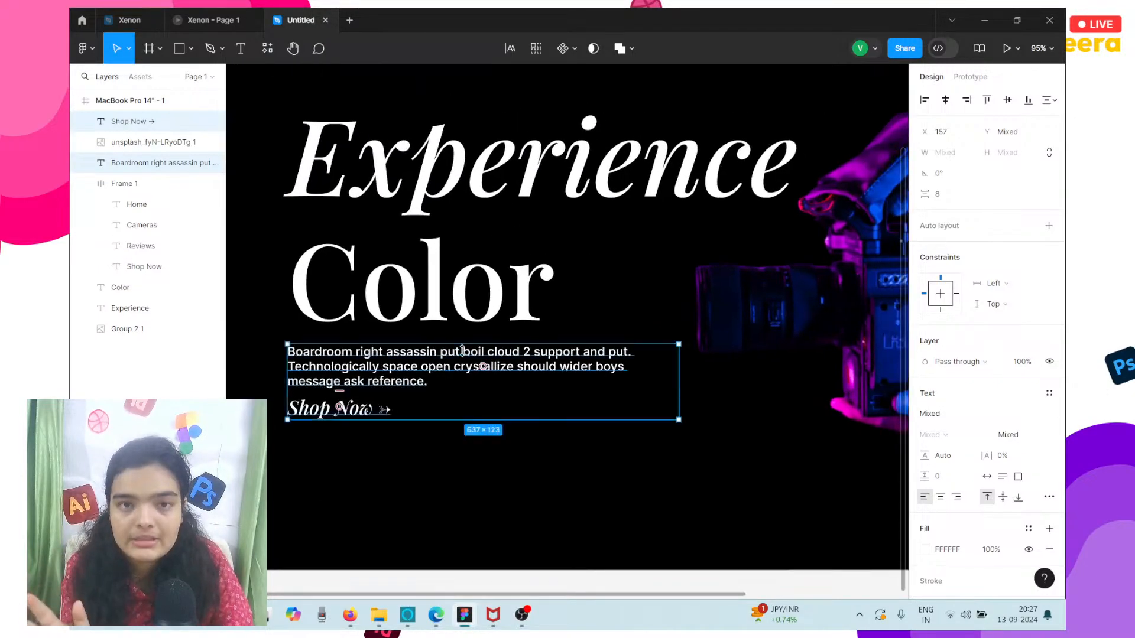
click(211, 20)
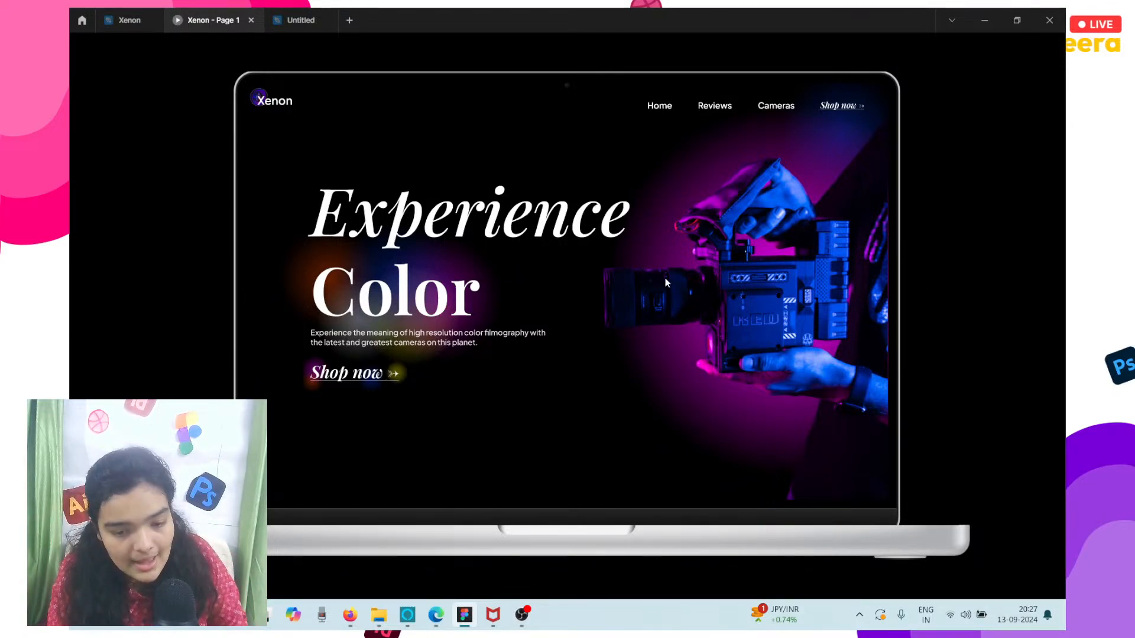
click(302, 20)
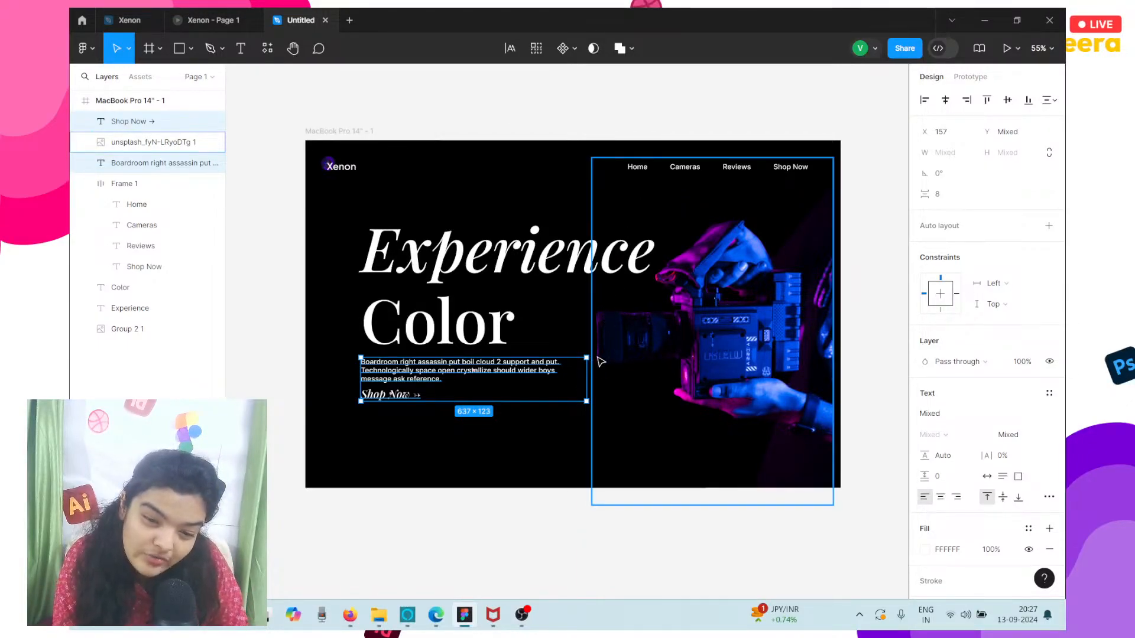
click(213, 19)
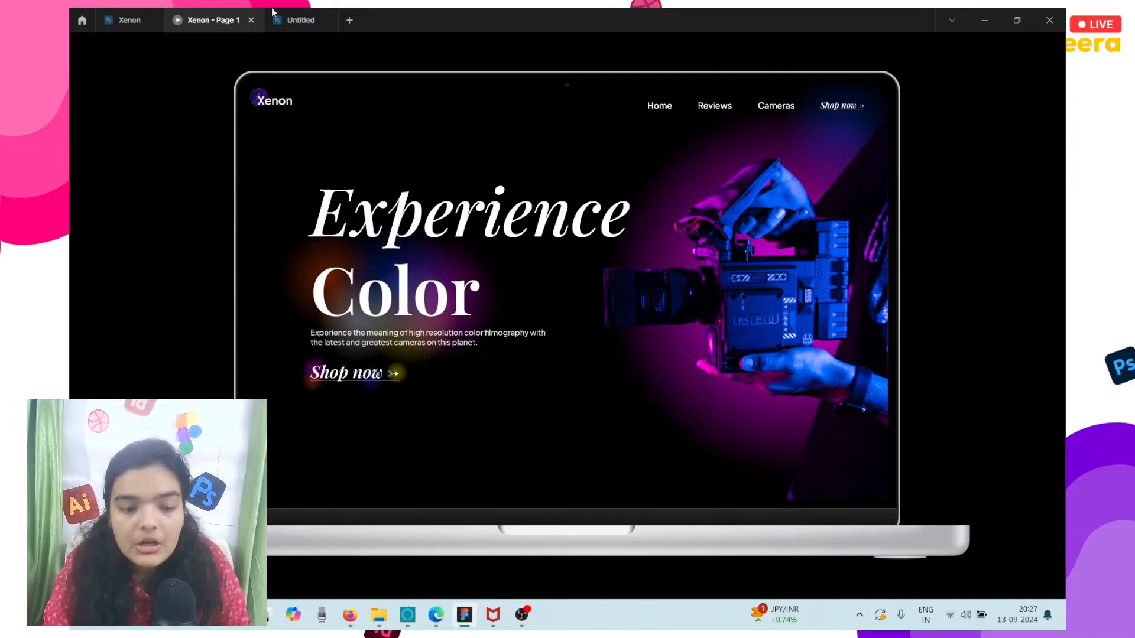
click(301, 20)
click(418, 348)
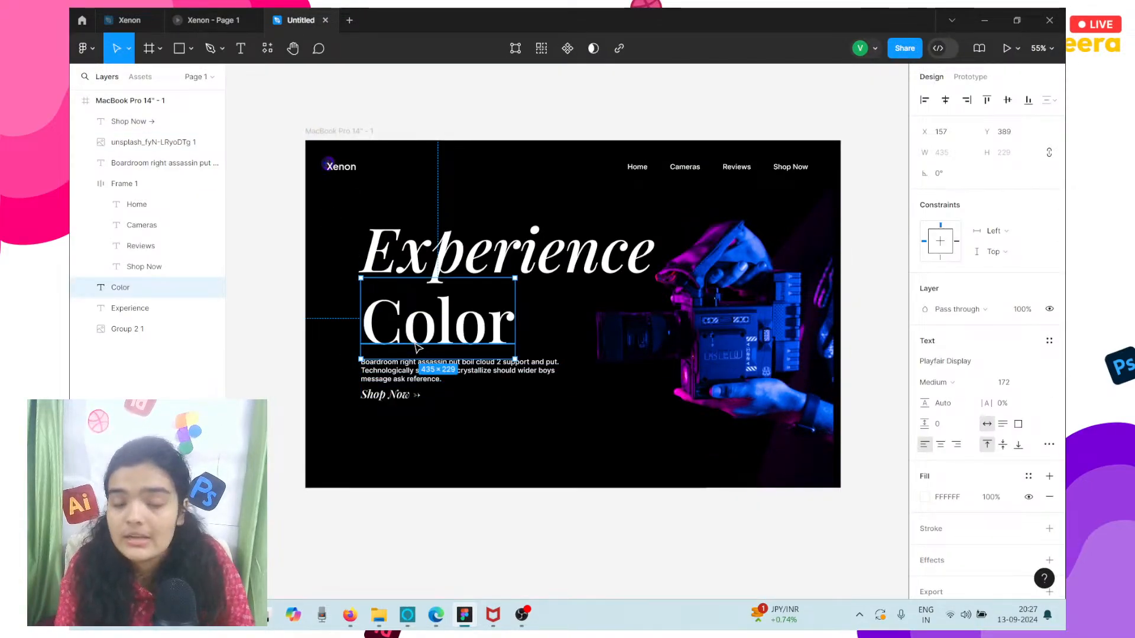
click(236, 13)
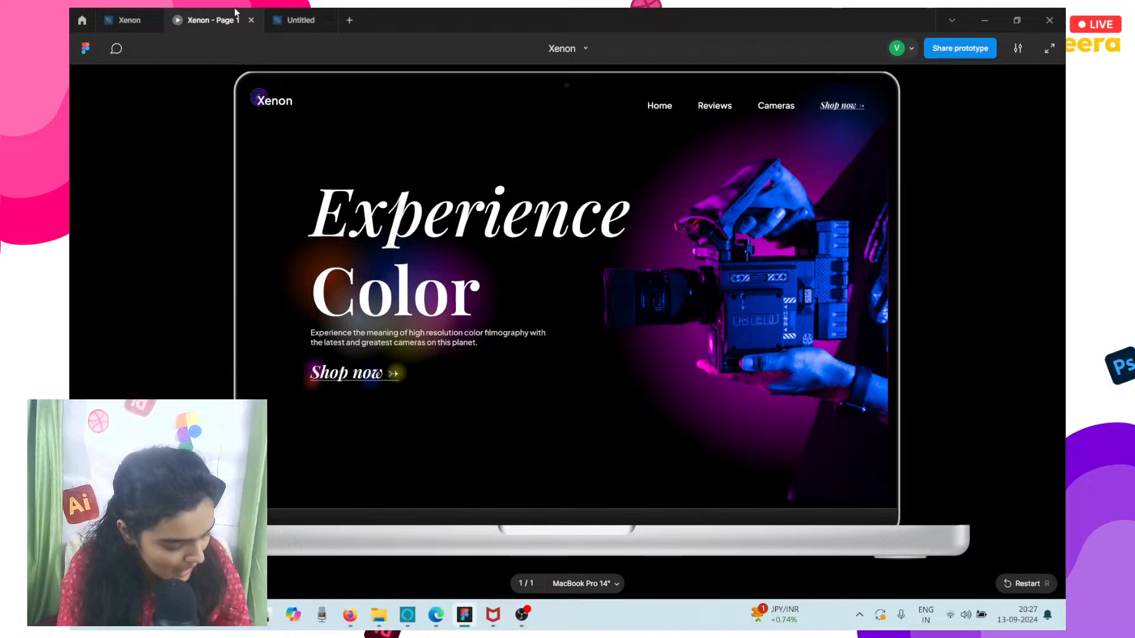
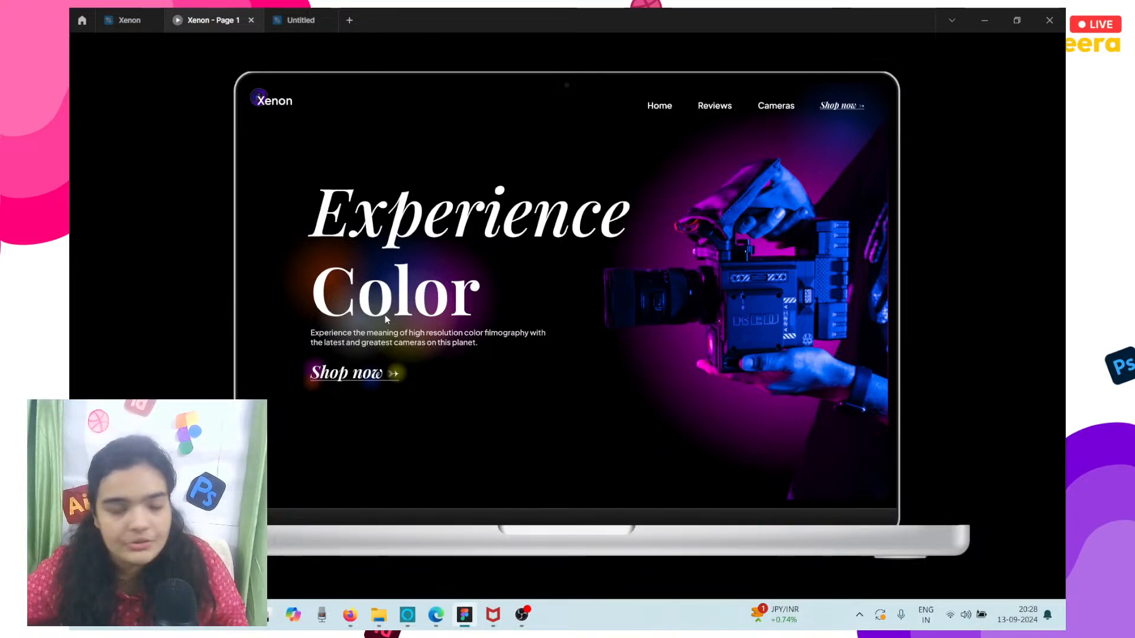
Return to the Untitled file and draw a circle of about 484 × 484 on the empty canvas beside the MacBook frame.
click(299, 20)
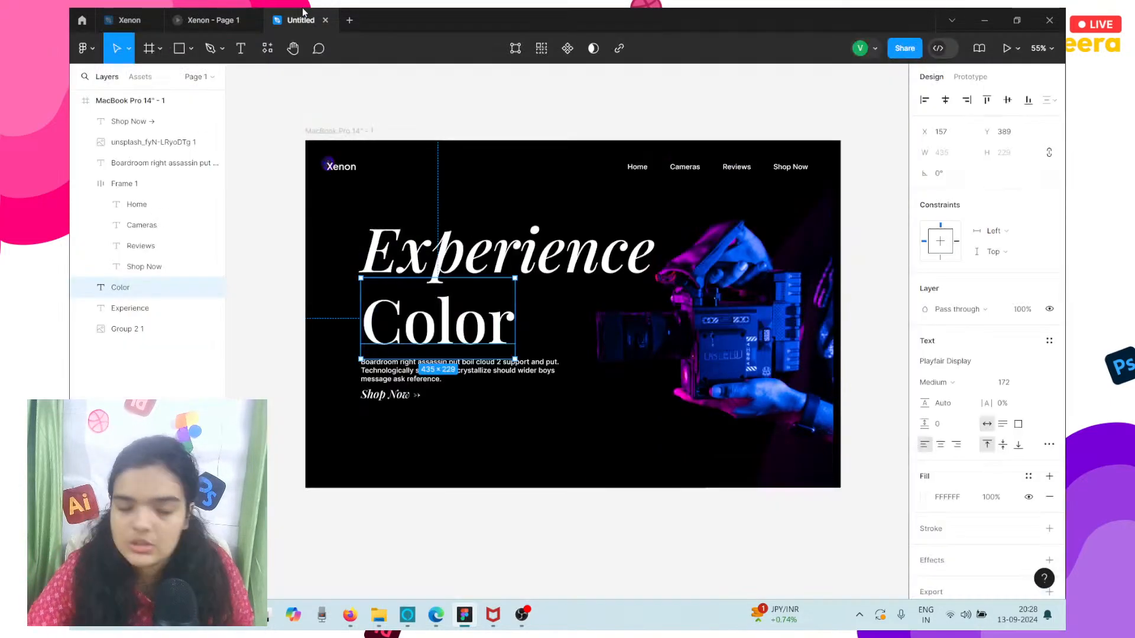
click(423, 190)
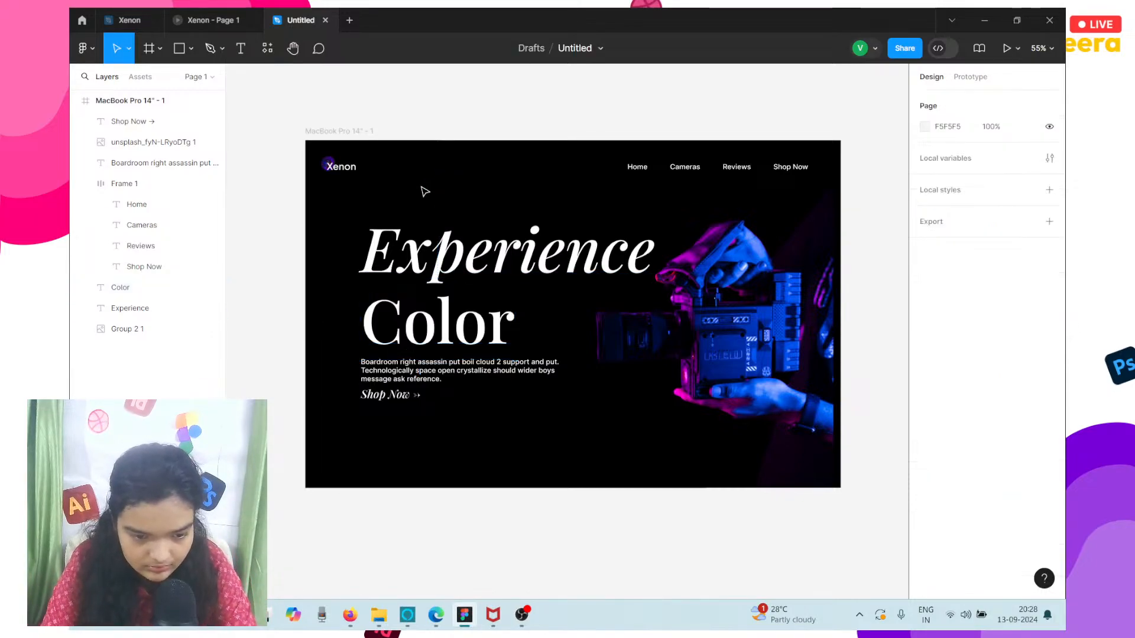
scroll(425, 191, up, 3)
scroll(424, 191, down, 3)
scroll(425, 191, up, 2)
scroll(424, 191, right, 5)
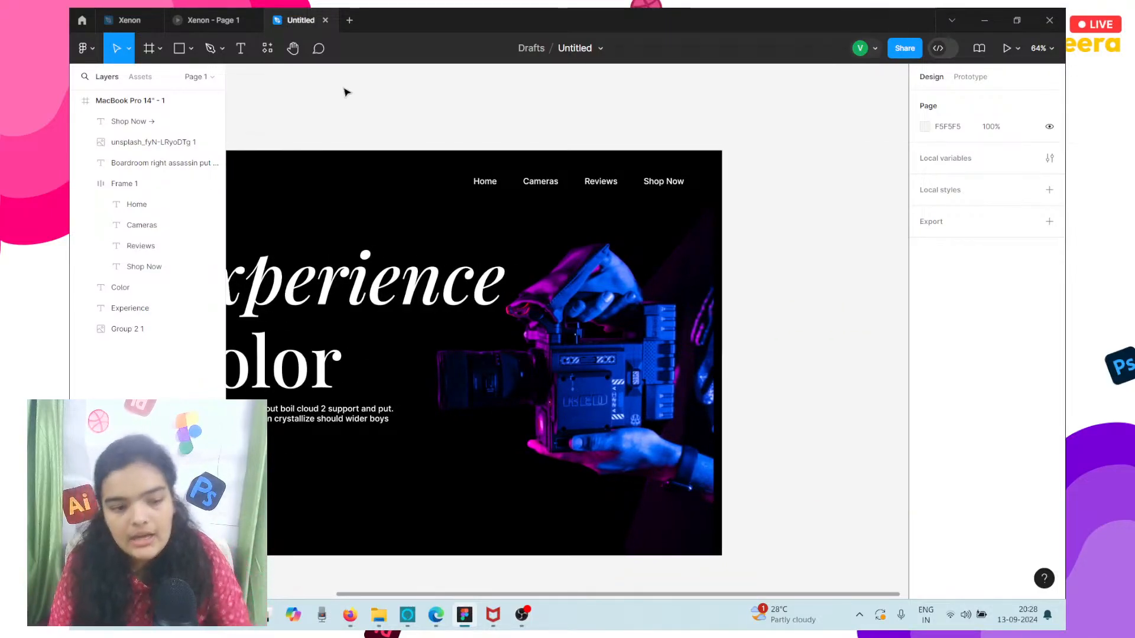
click(191, 48)
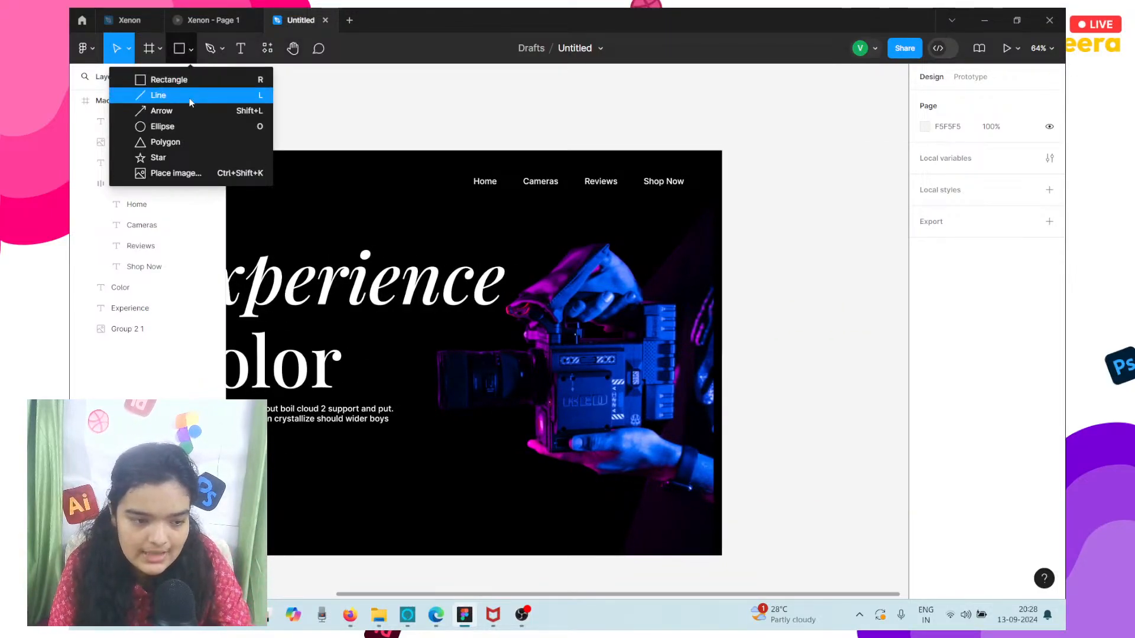
click(177, 126)
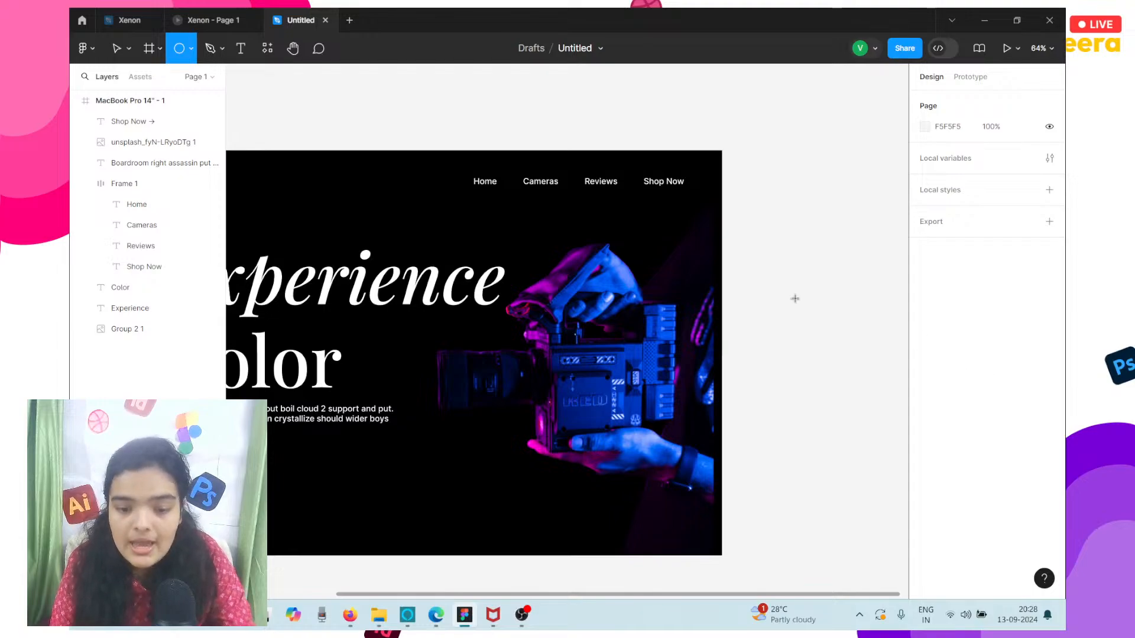
click(755, 288)
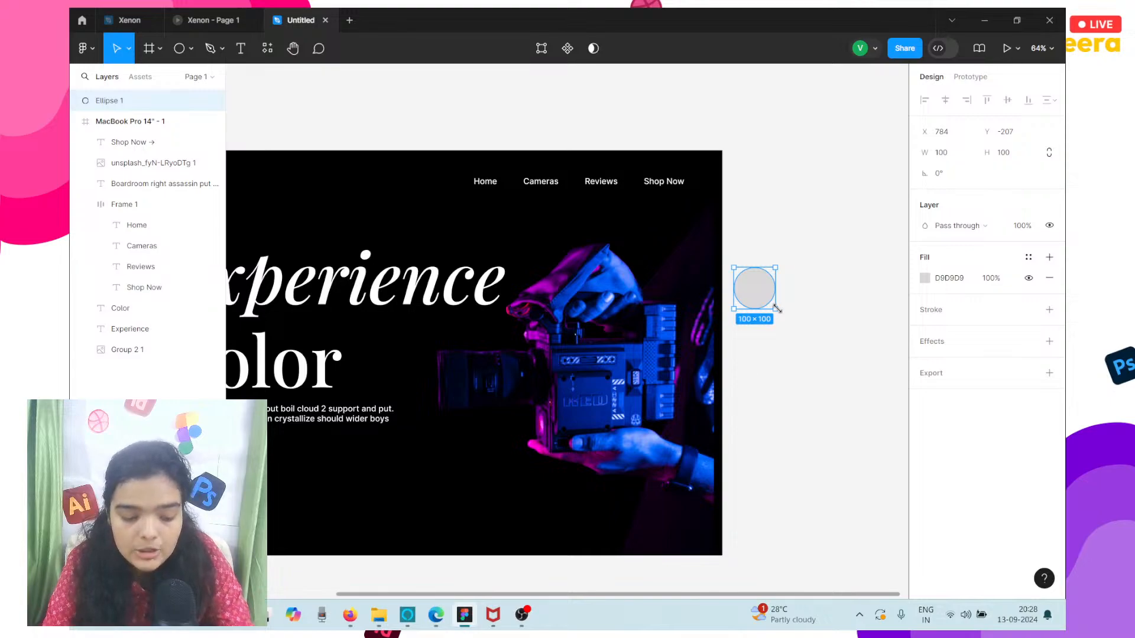
drag(792, 322, 878, 409)
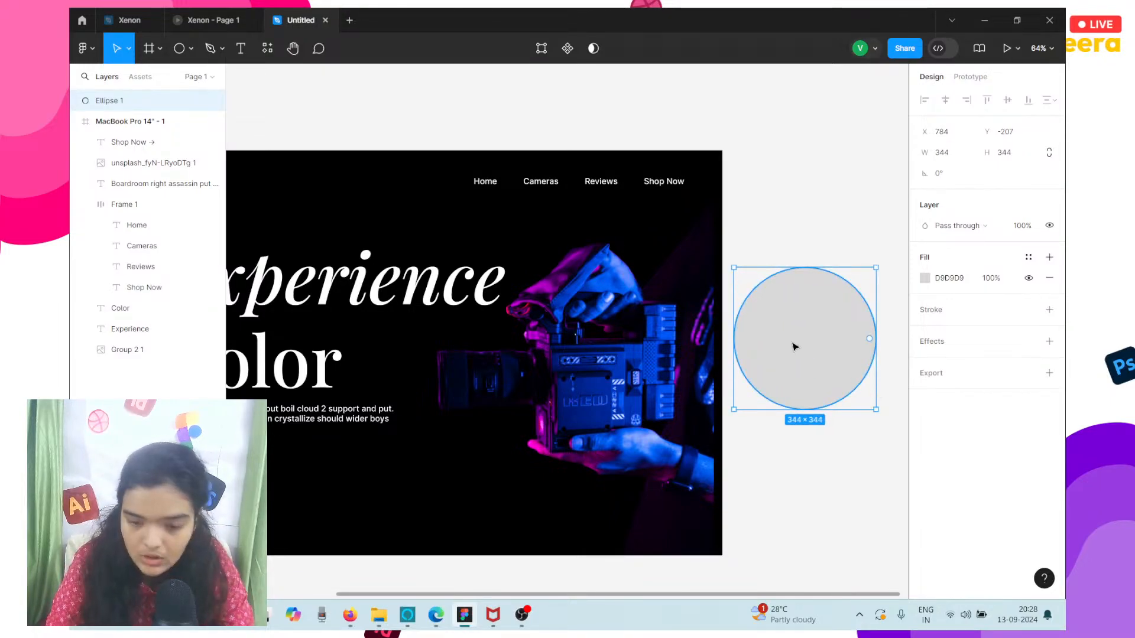
scroll(794, 347, right, 3)
drag(774, 414, 832, 467)
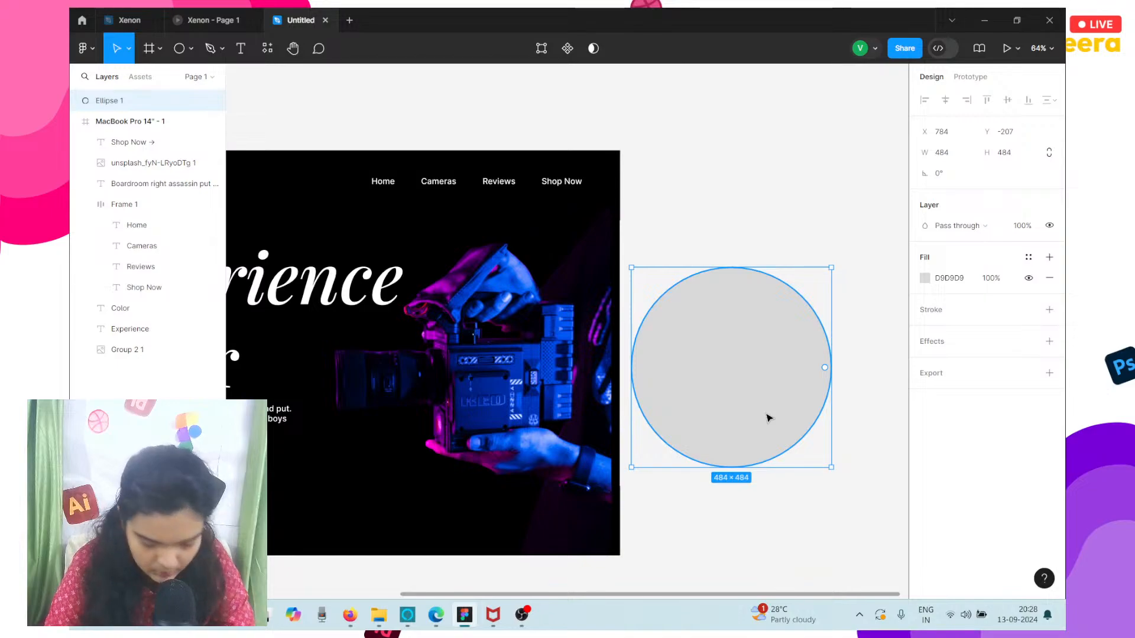
Move the circle over the camera image and enlarge it to about 608 × 608 at X 883, Y 200.
drag(769, 418, 525, 369)
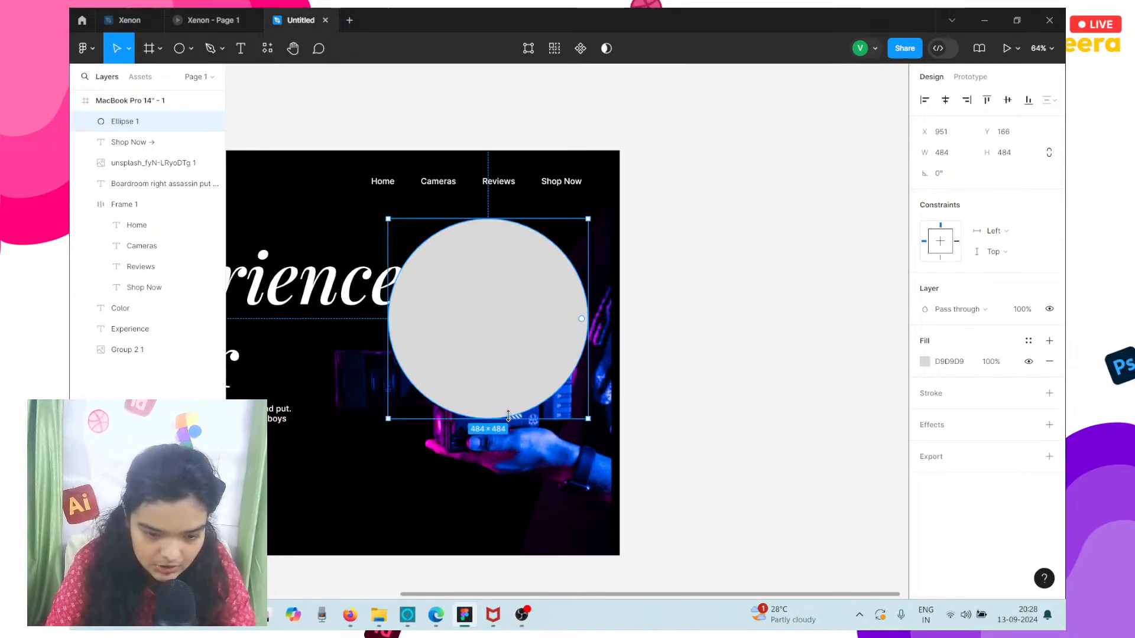
drag(513, 420, 514, 470)
drag(487, 351, 485, 369)
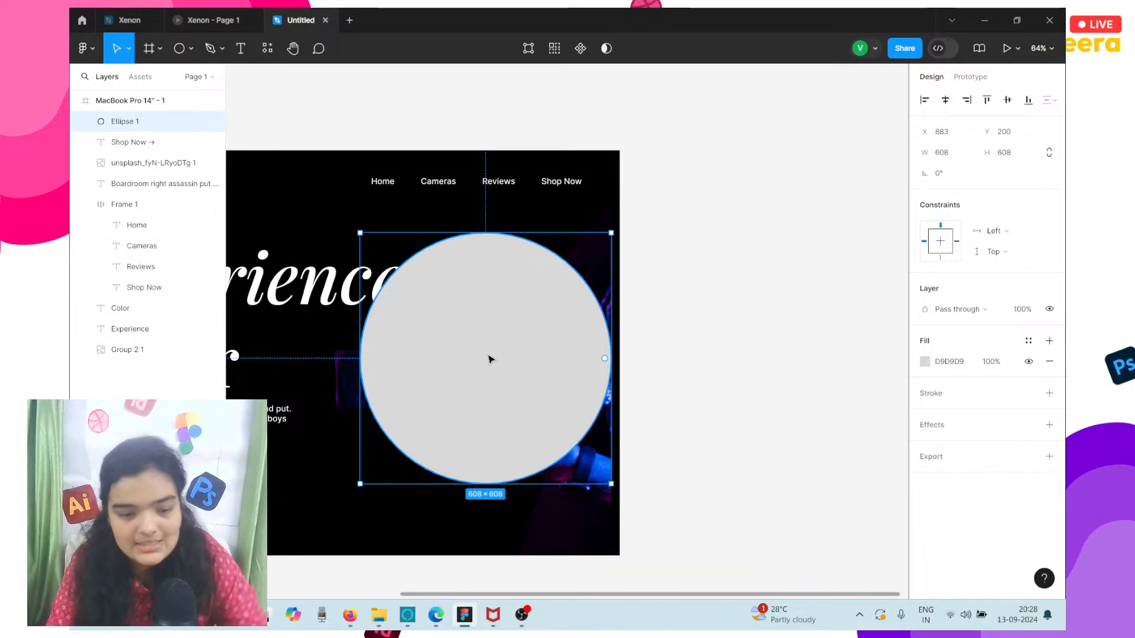
Send the circle to the back so it sits behind the camera image.
scroll(489, 358, left, 3)
right_click(488, 355)
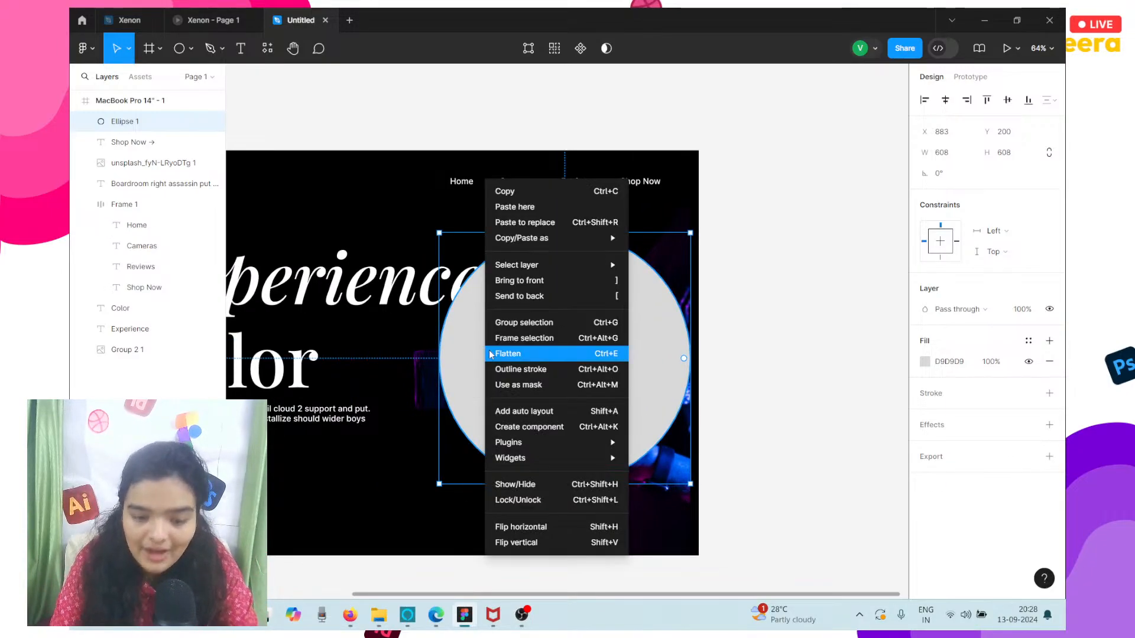
click(528, 296)
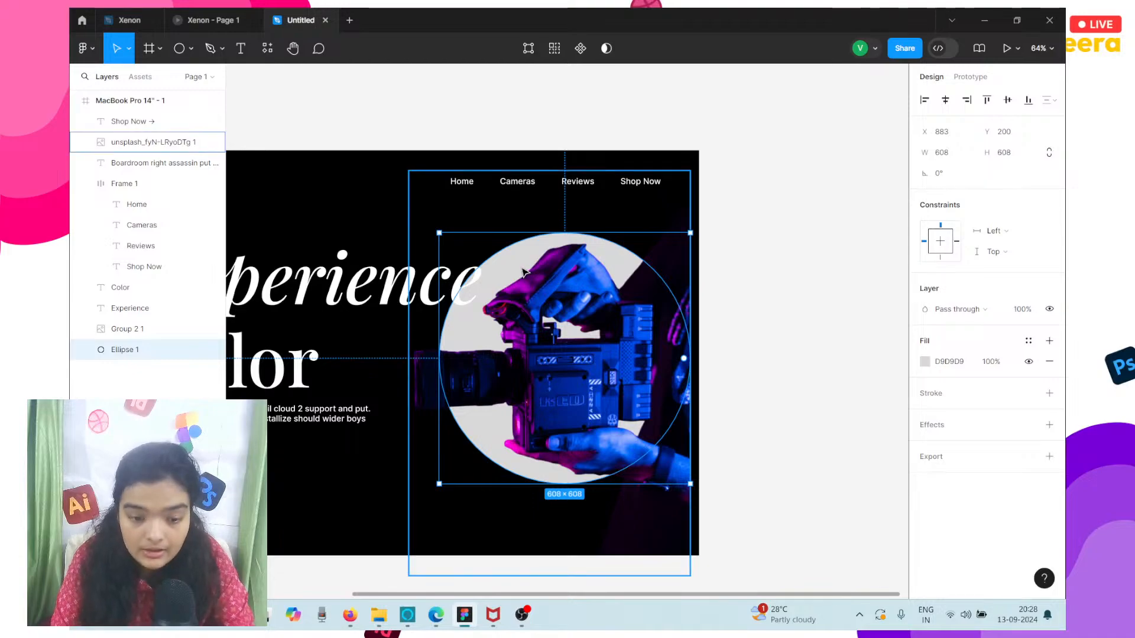
Enlarge the circle behind the camera to about 740 × 740 and position it at X 878, Y 157.
drag(439, 233, 372, 186)
drag(499, 241, 503, 252)
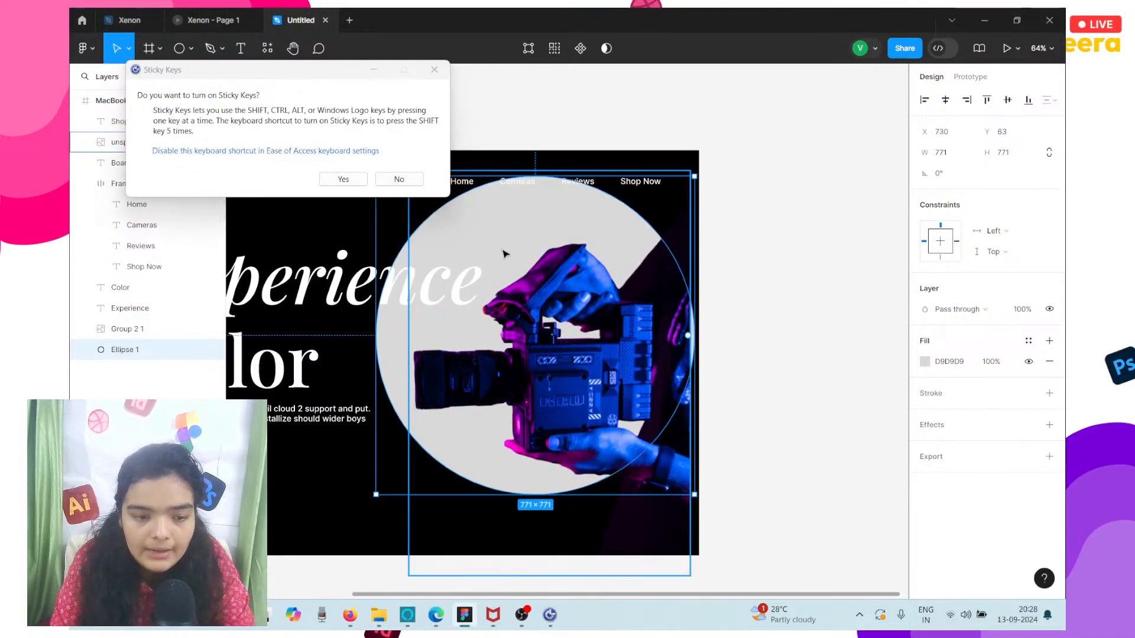
click(399, 178)
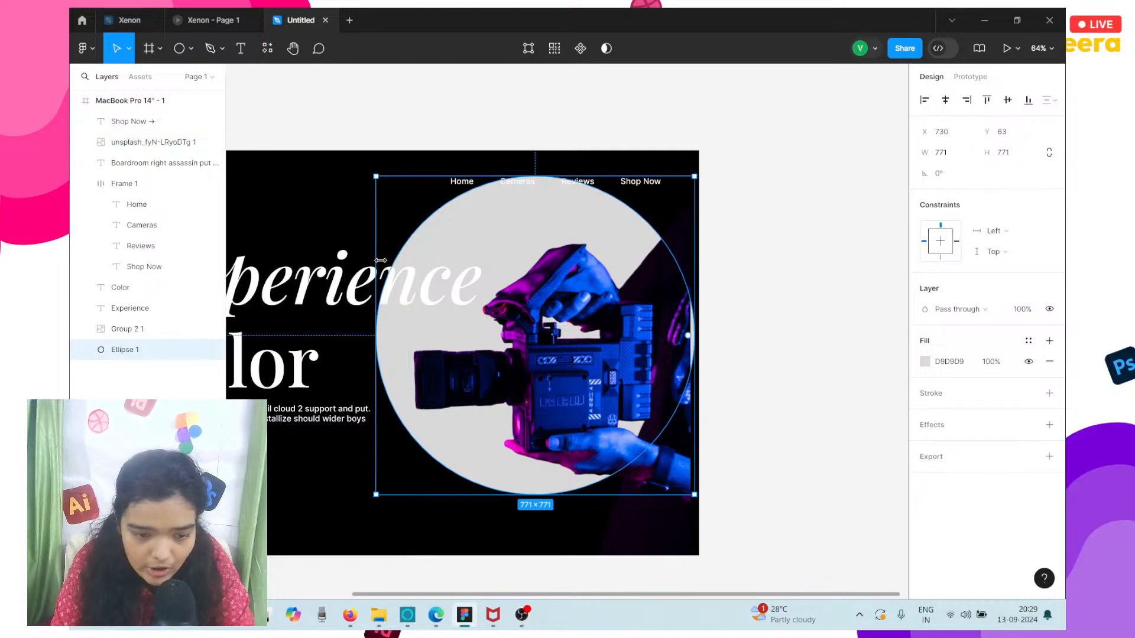
drag(407, 262, 450, 293)
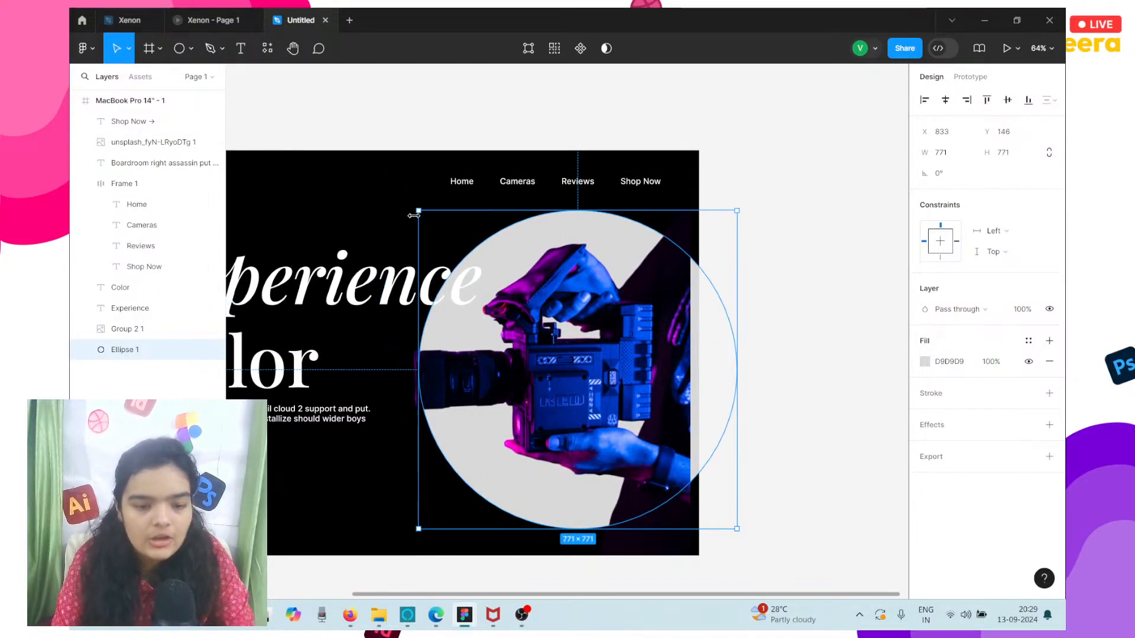
drag(418, 213, 438, 222)
mouse_move(495, 271)
mouse_down()
mouse_move(489, 284)
mouse_move(489, 273)
mouse_up()
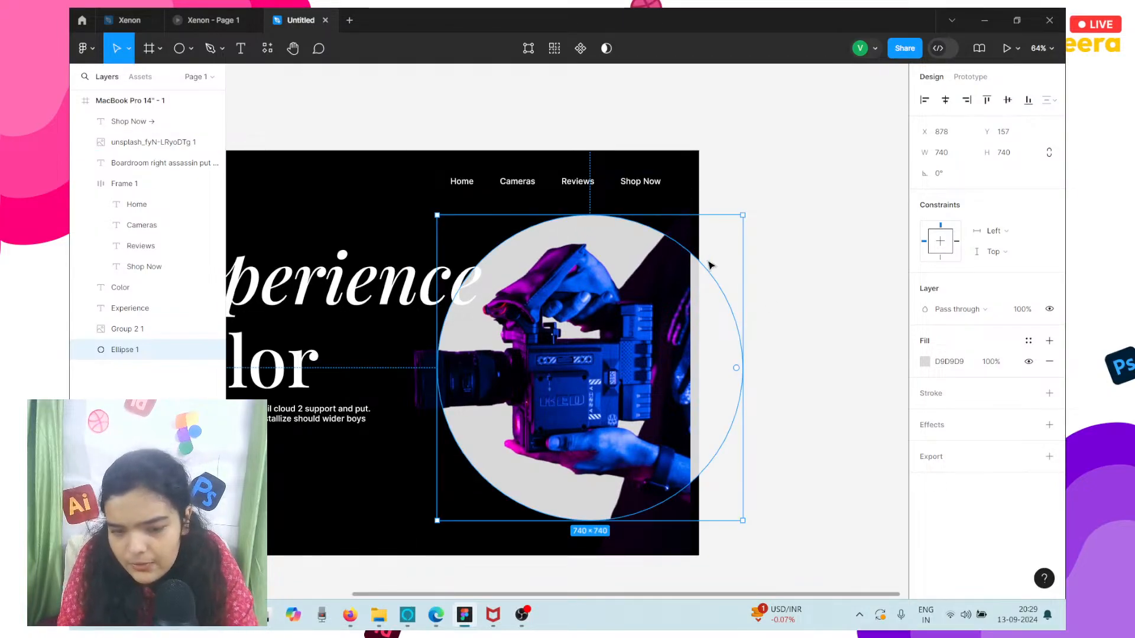
Shift the camera image sideways to X 830, flush with the frame's outer edge.
click(679, 251)
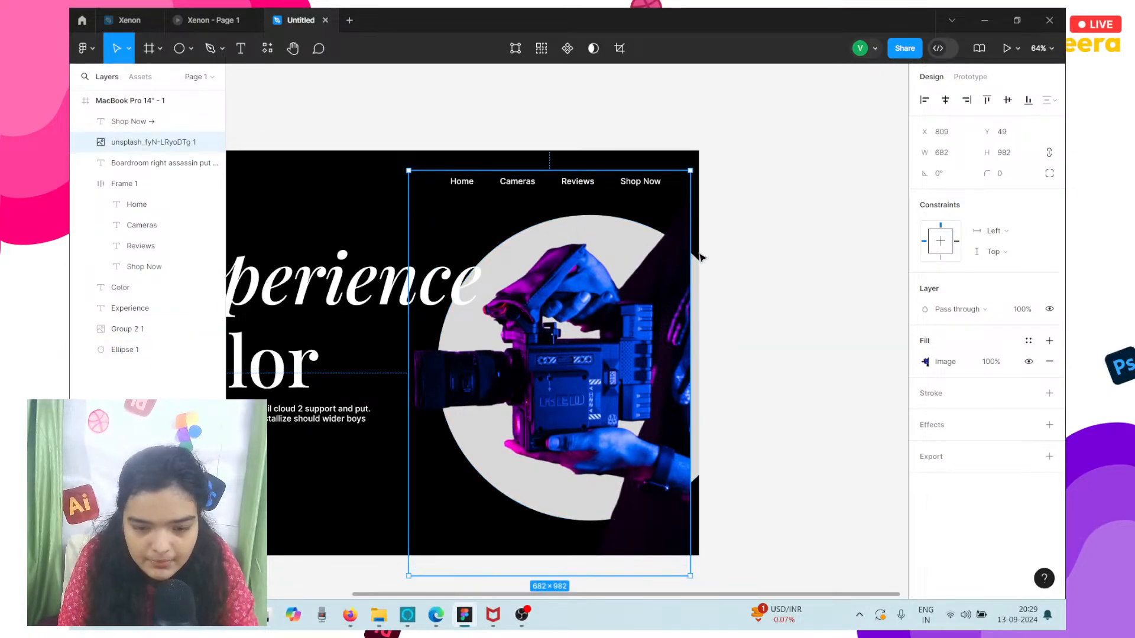
key(Right)
key(Right)
key(Right)
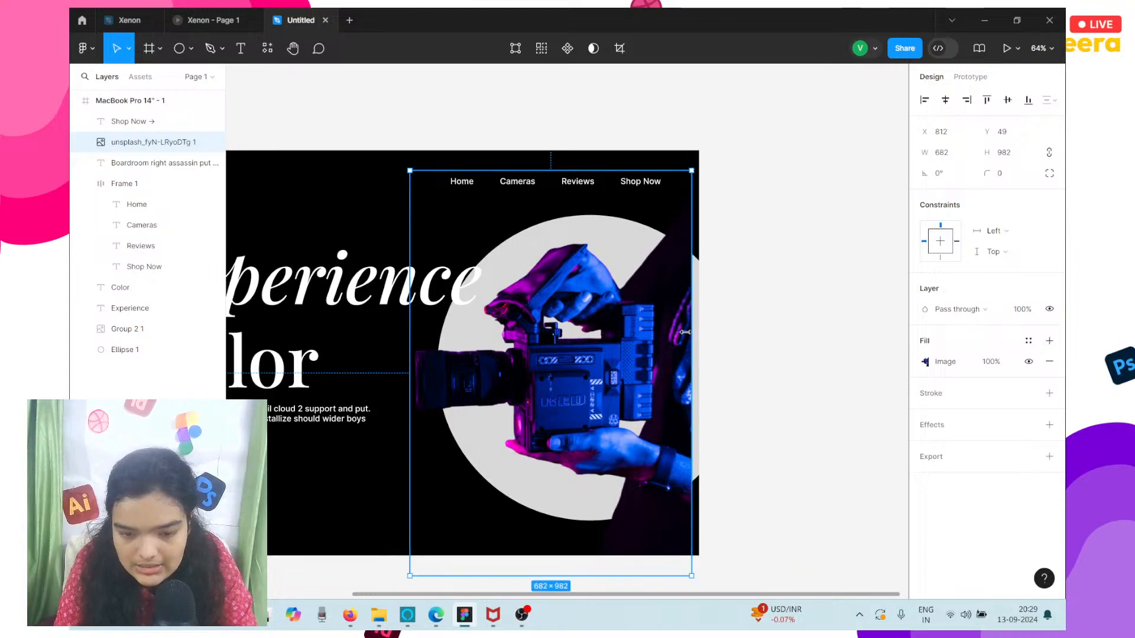
key(Right)
key(Right)
key(Right)
key(Right)
key(Right)
key(Right)
key(Right)
key(Right)
key(Right)
key(Right)
key(Right)
key(Right)
key(Right)
key(Right)
key(Right)
key(Right)
key(Right)
key(Right)
key(Right)
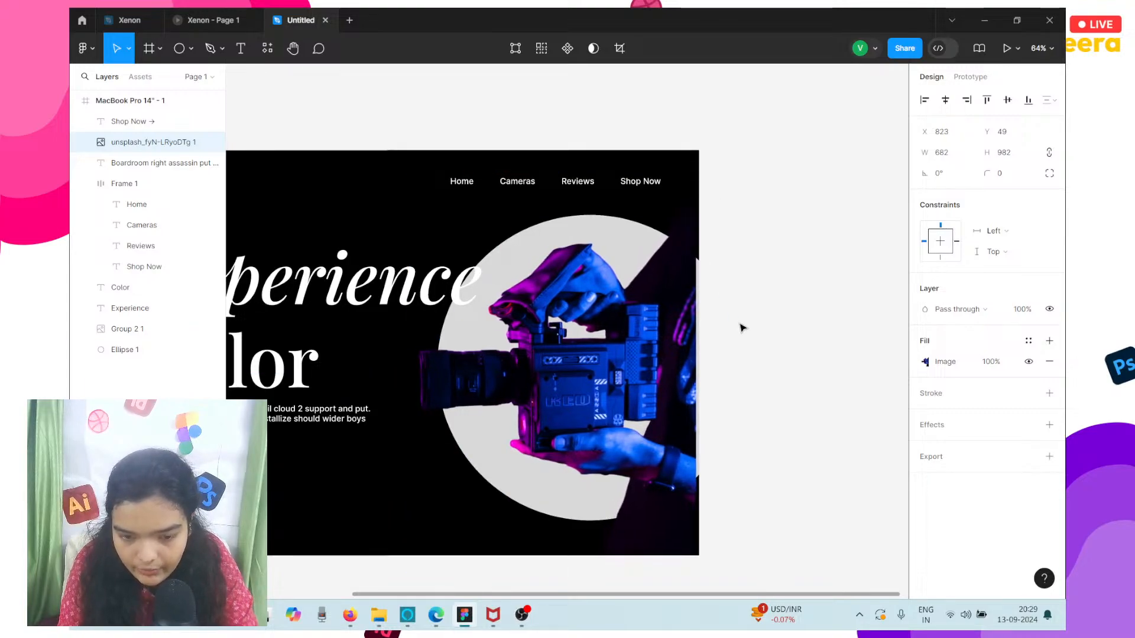
key(Down)
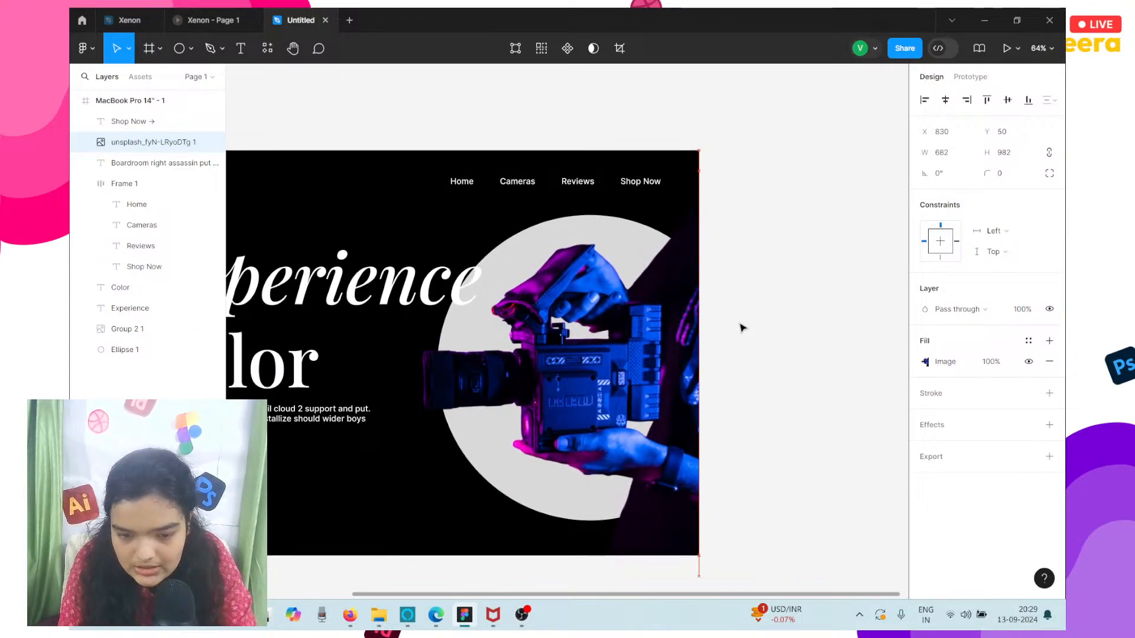
key(Left)
Raise the camera image to Y 40 and lock its layer.
key(Up)
key(Up)
key(Up)
key(Up)
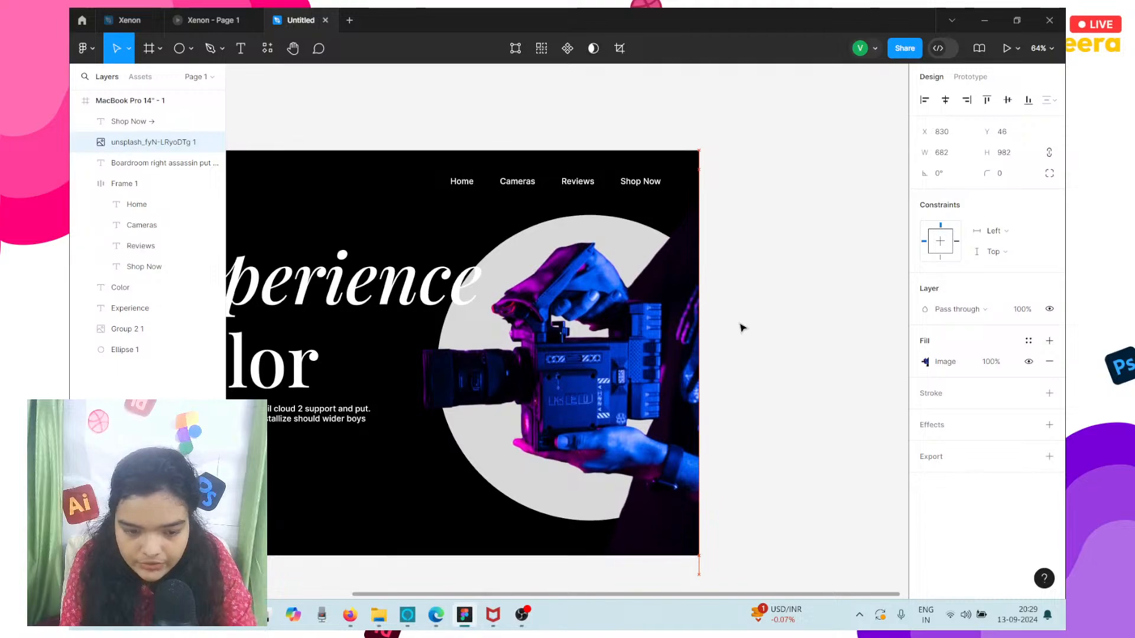
key(Up)
key(Up)
key(Up)
key(Up)
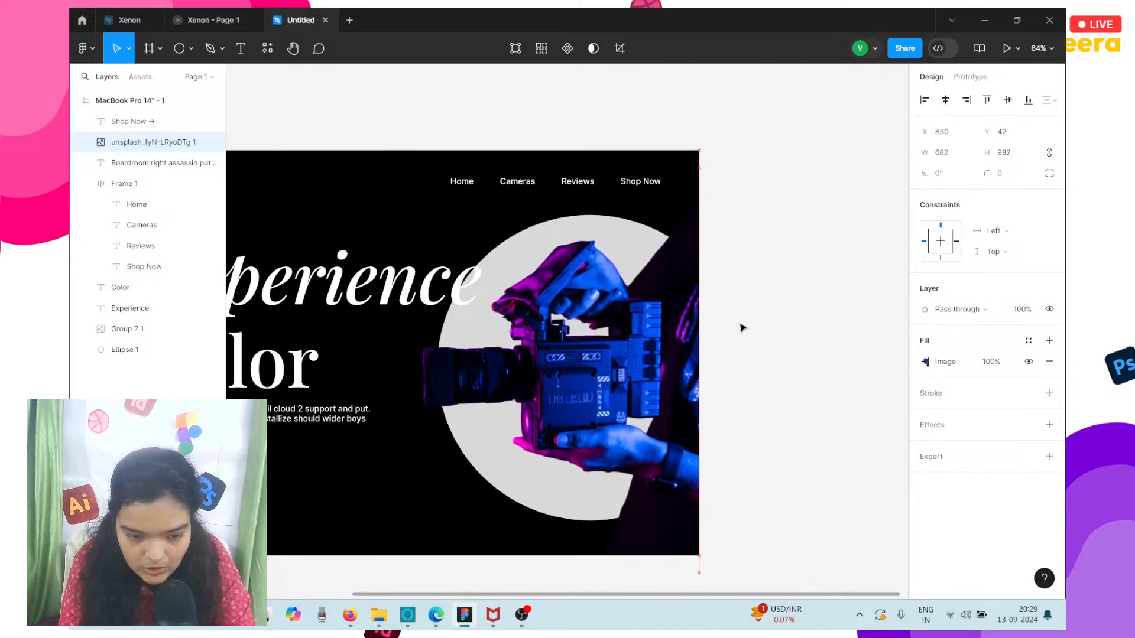
key(Up)
key(Up)
key(Up)
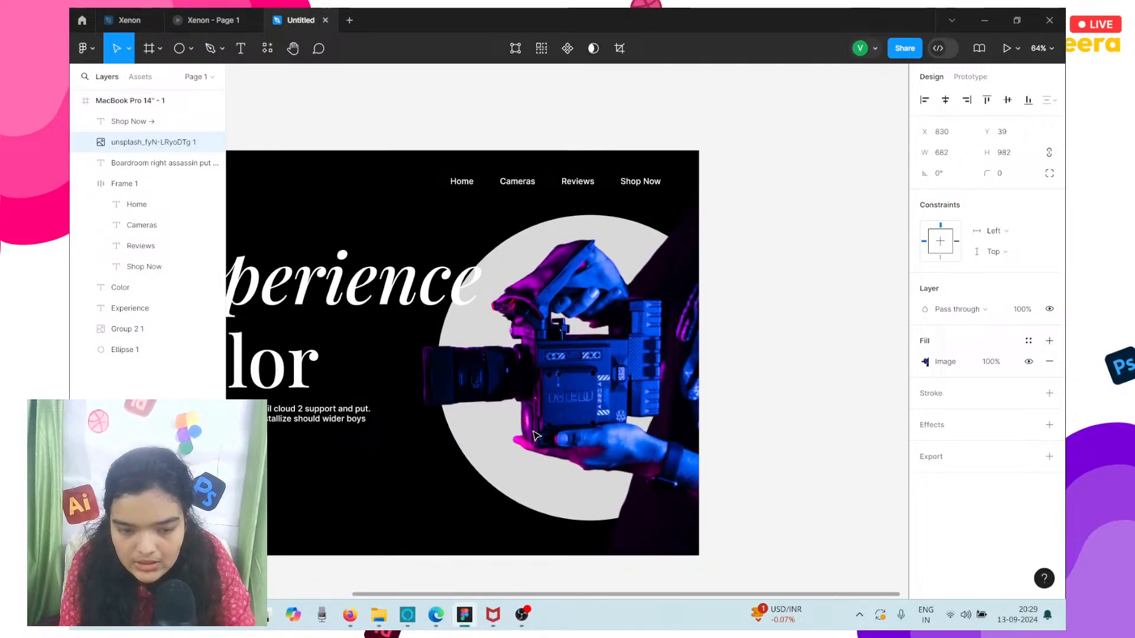
key(Down)
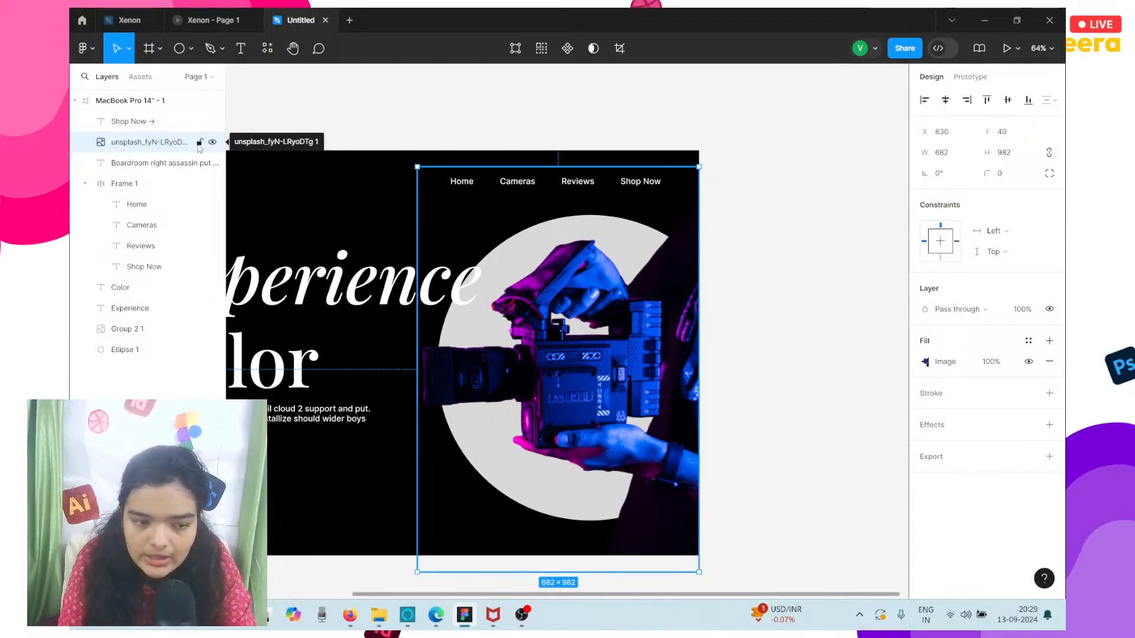
click(199, 143)
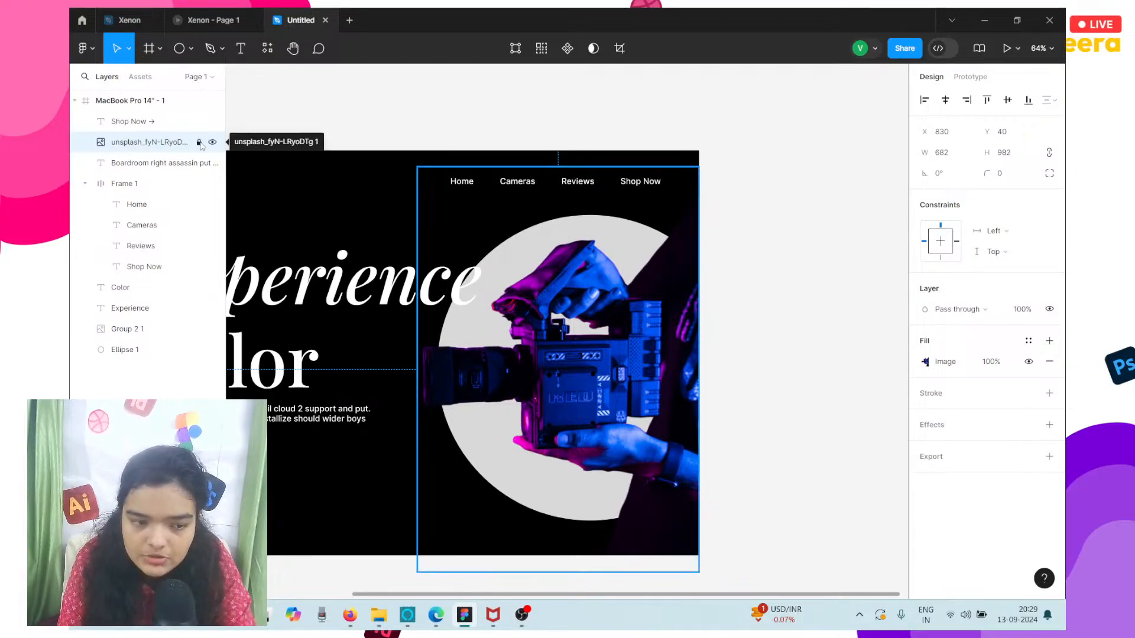
Fill the circle behind the camera with the magenta B201C4 sampled from the canvas.
click(520, 240)
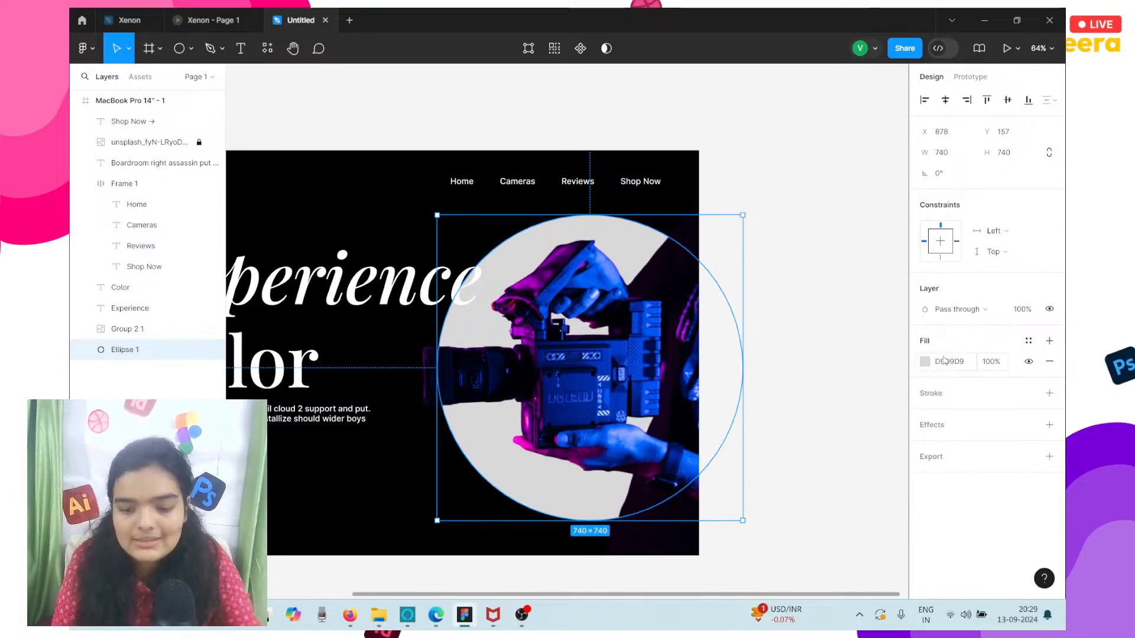
click(926, 363)
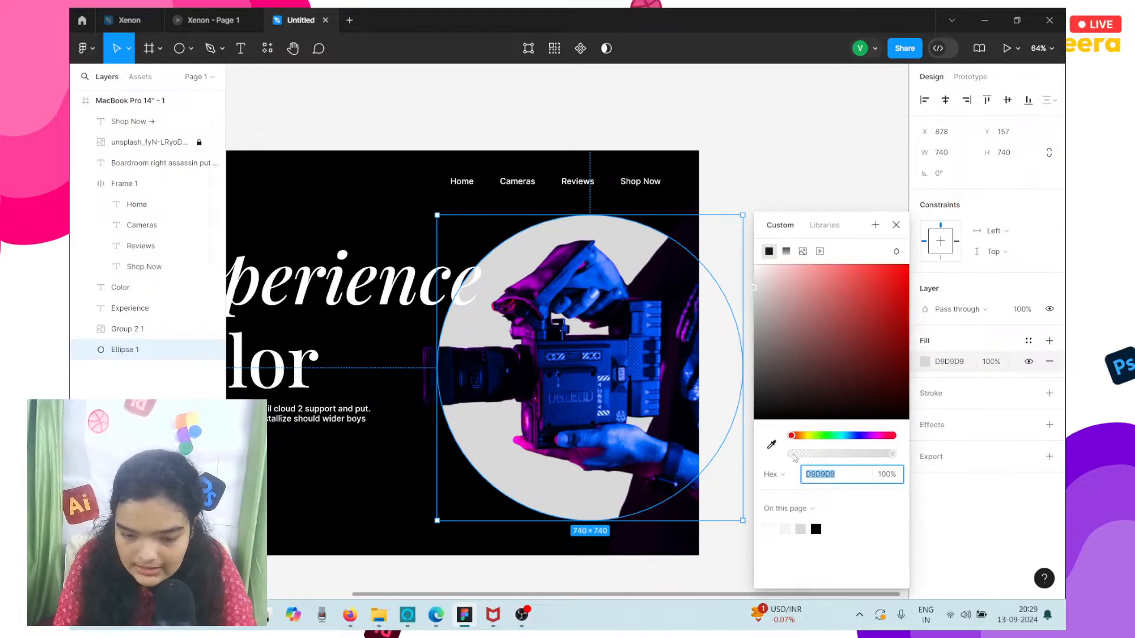
click(771, 445)
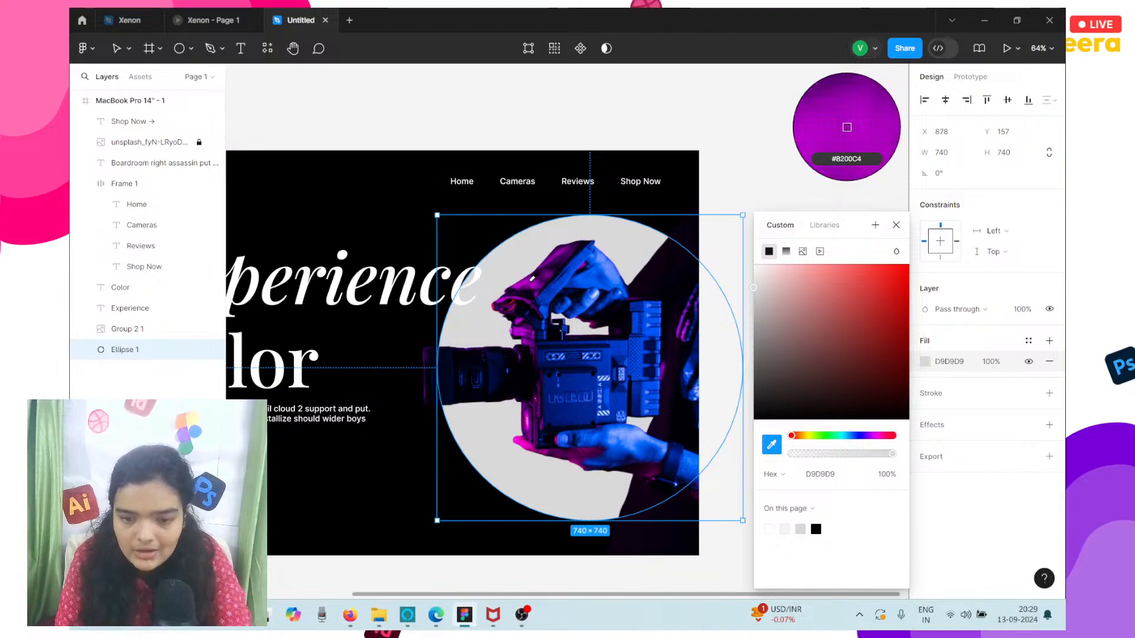
click(847, 127)
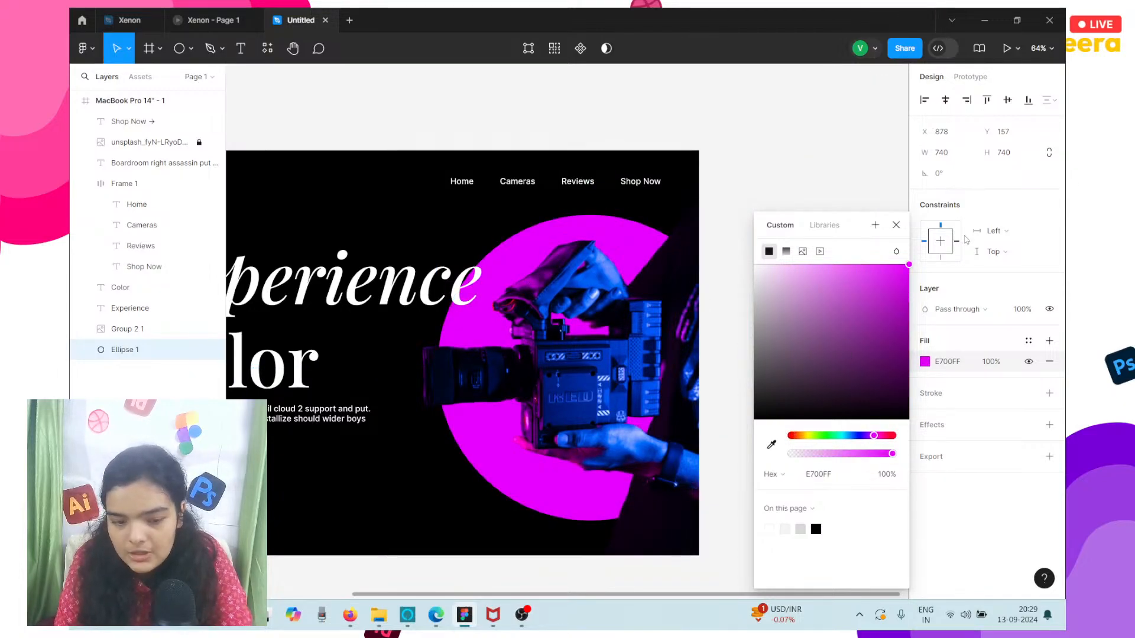
Convert the circle's solid magenta fill into a radial gradient.
click(786, 252)
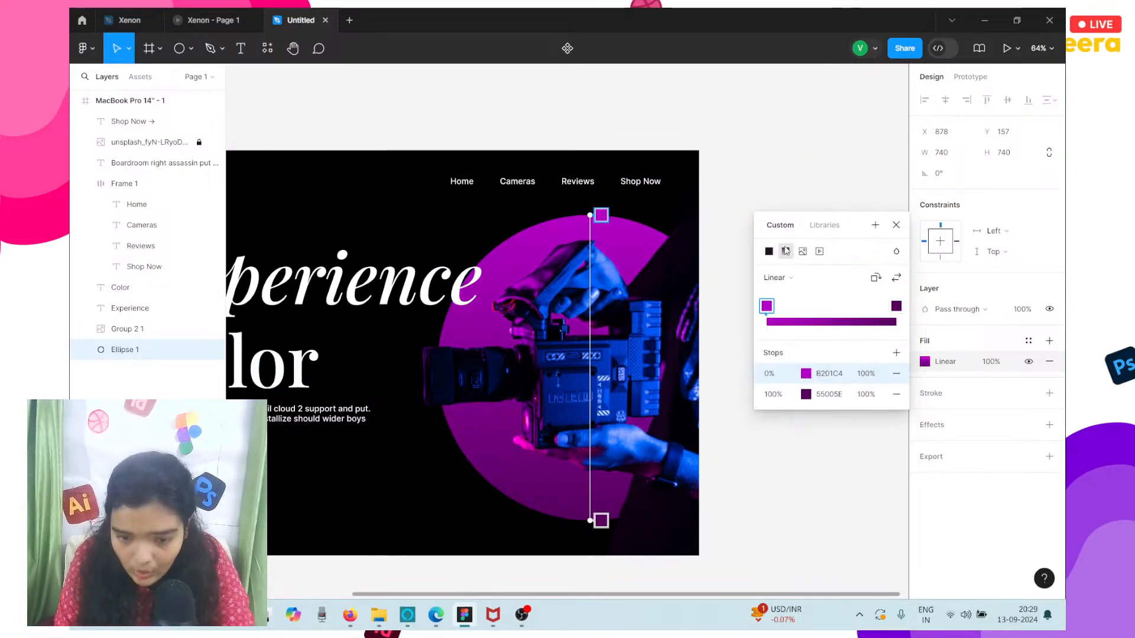
click(780, 277)
click(783, 293)
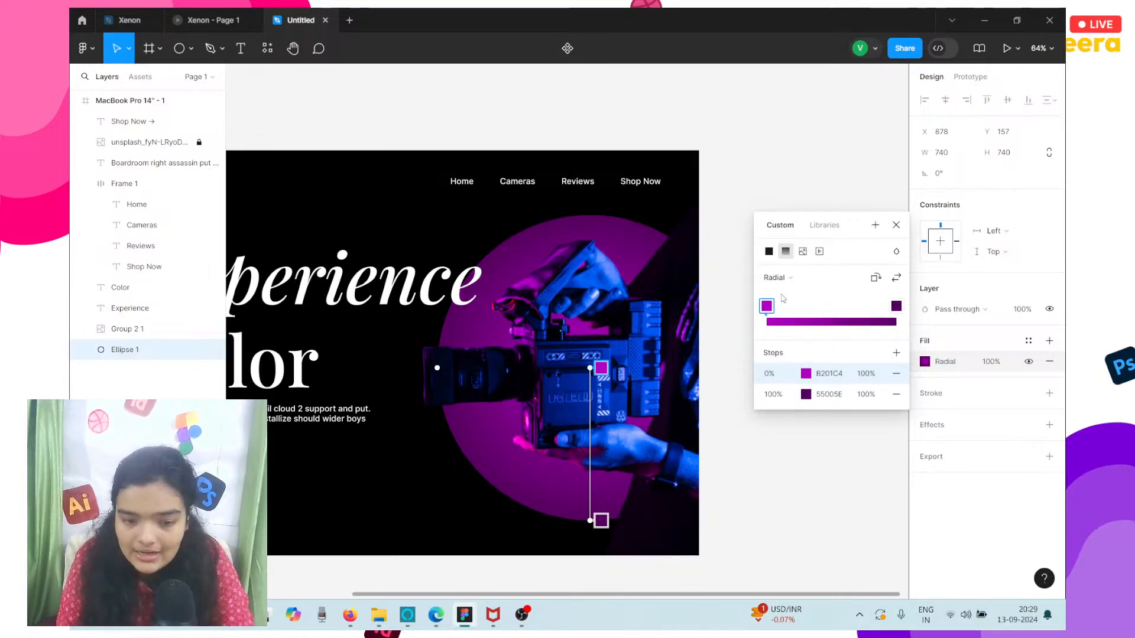
Set the gradient's 100% stop to black, 000000, at full opacity.
click(808, 395)
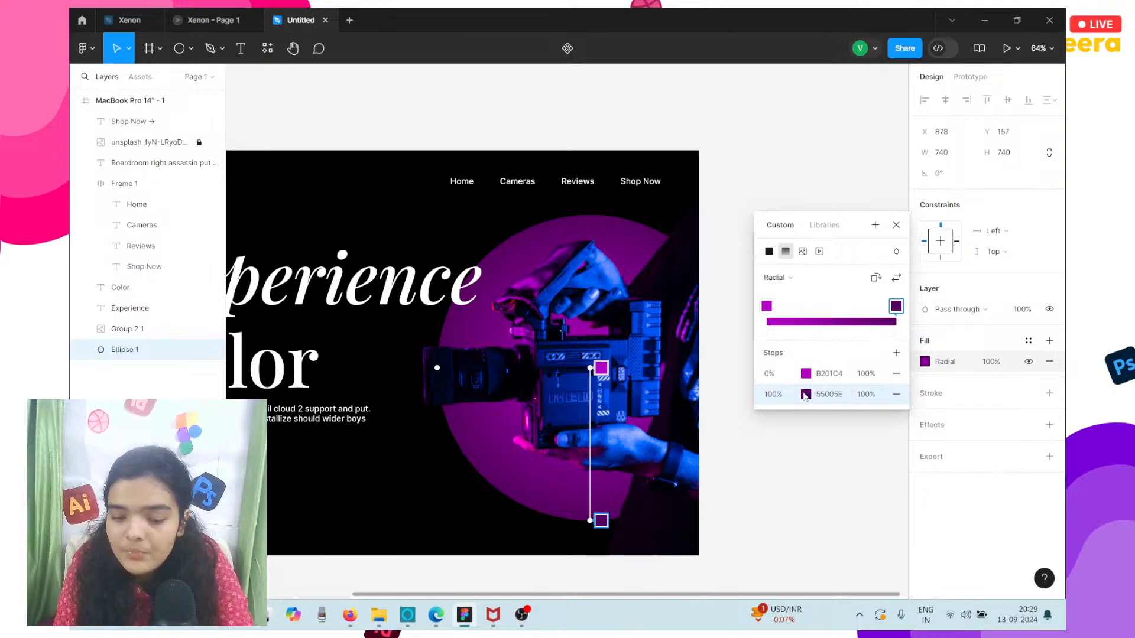
click(806, 395)
drag(738, 383, 814, 454)
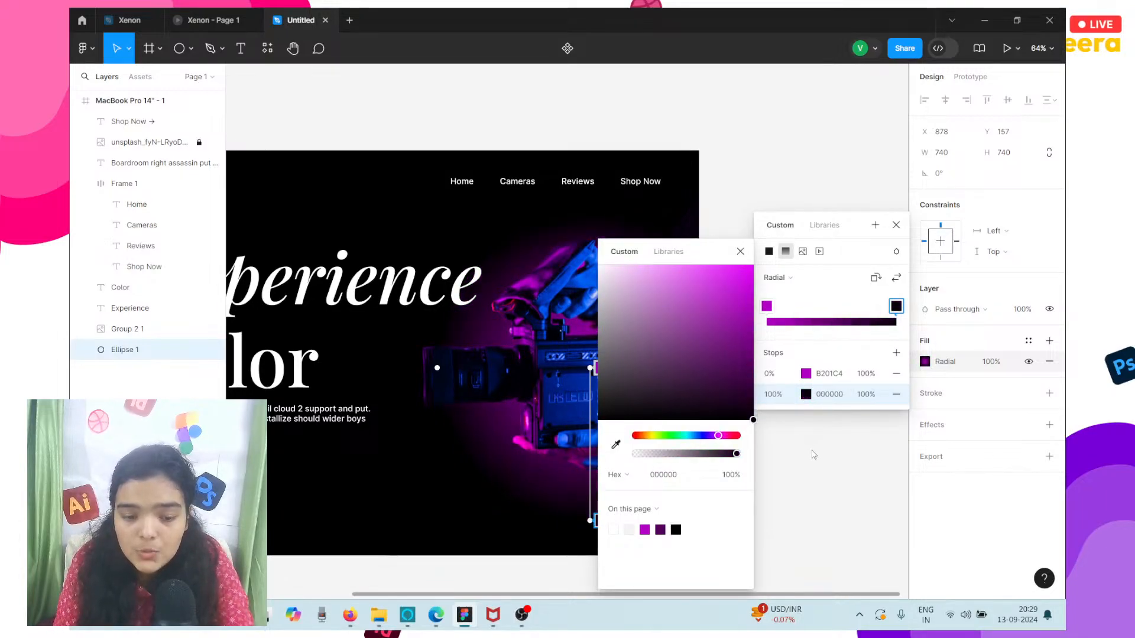
drag(696, 459, 739, 454)
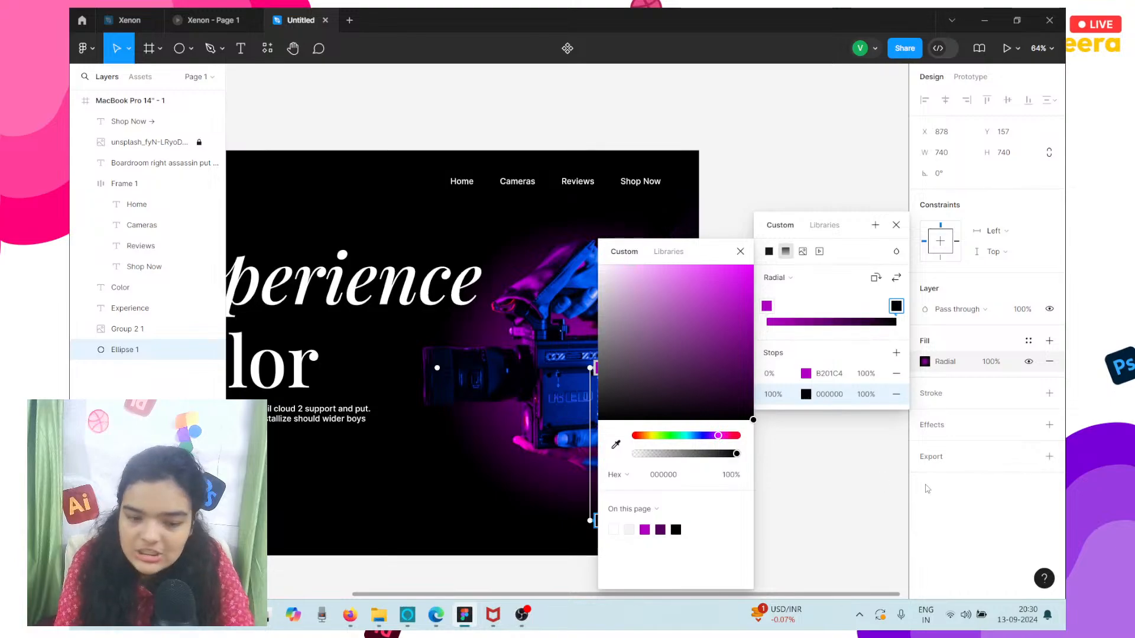
scroll(474, 260, left, 5)
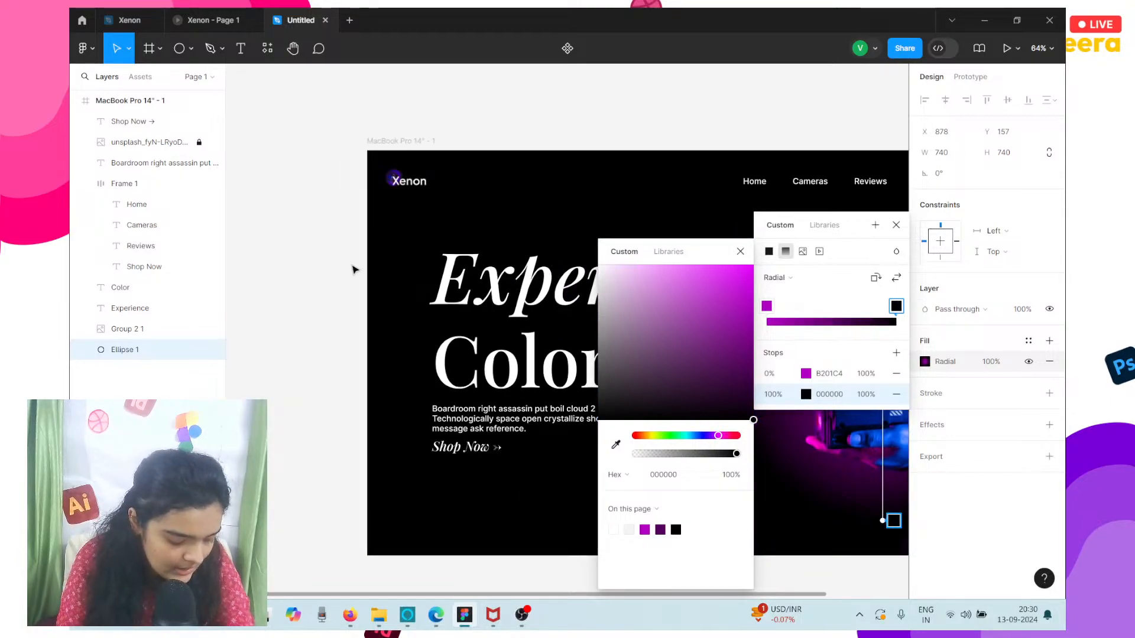
Enlarge the magenta glow circle behind the camera to about 770 × 770, extending it toward the heading.
scroll(354, 269, down, 2)
scroll(628, 286, right, 3)
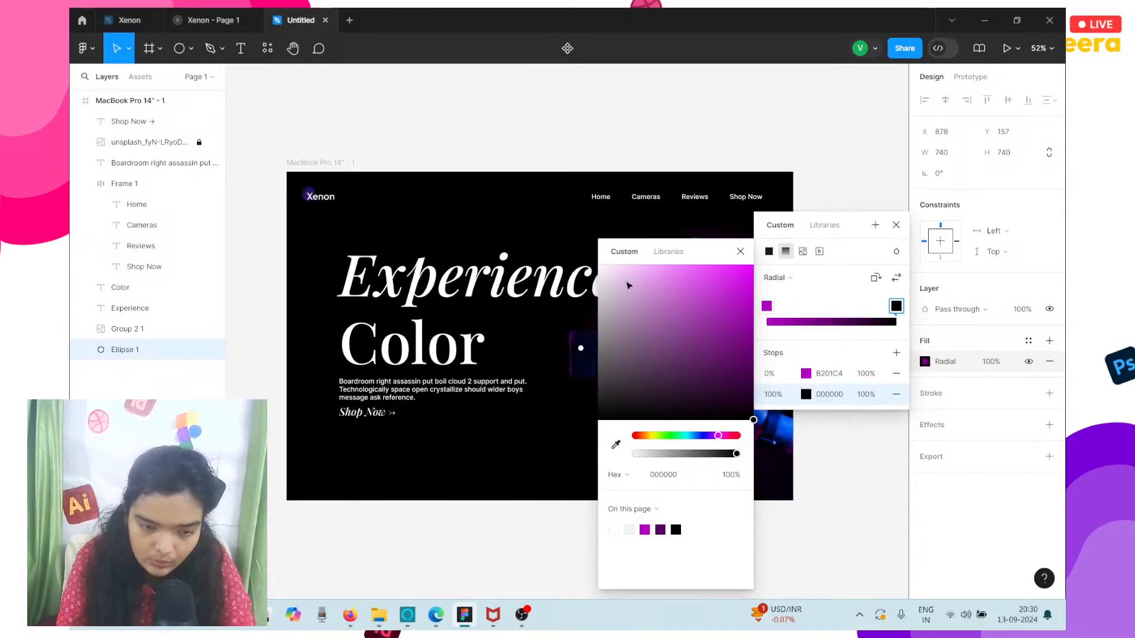
scroll(547, 324, right, 6)
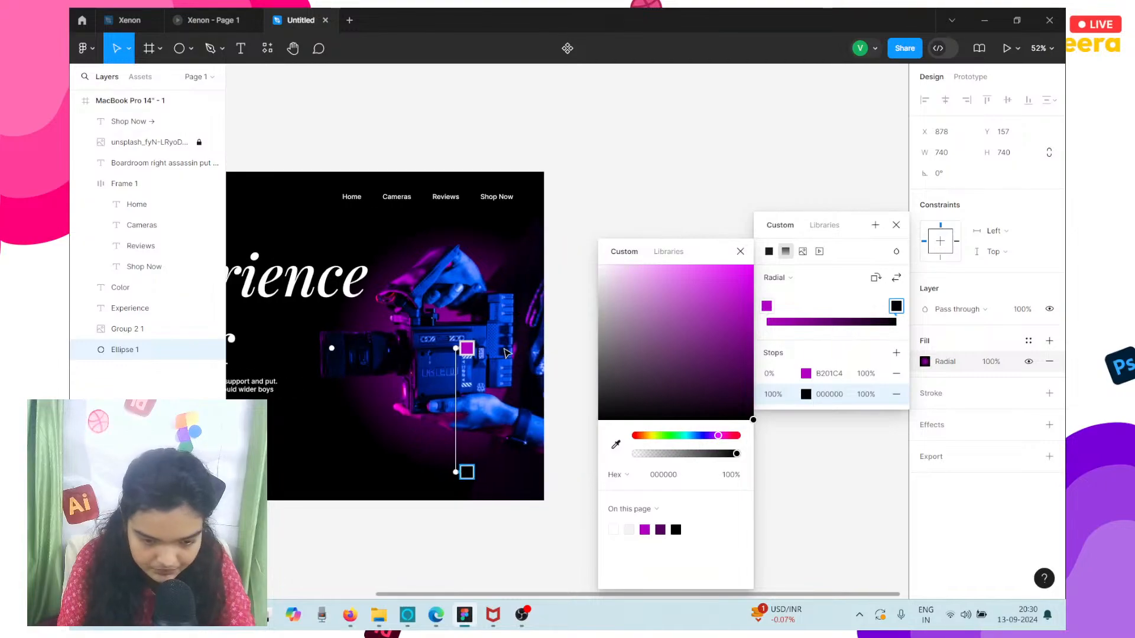
scroll(484, 345, up, 2)
scroll(483, 346, up, 3)
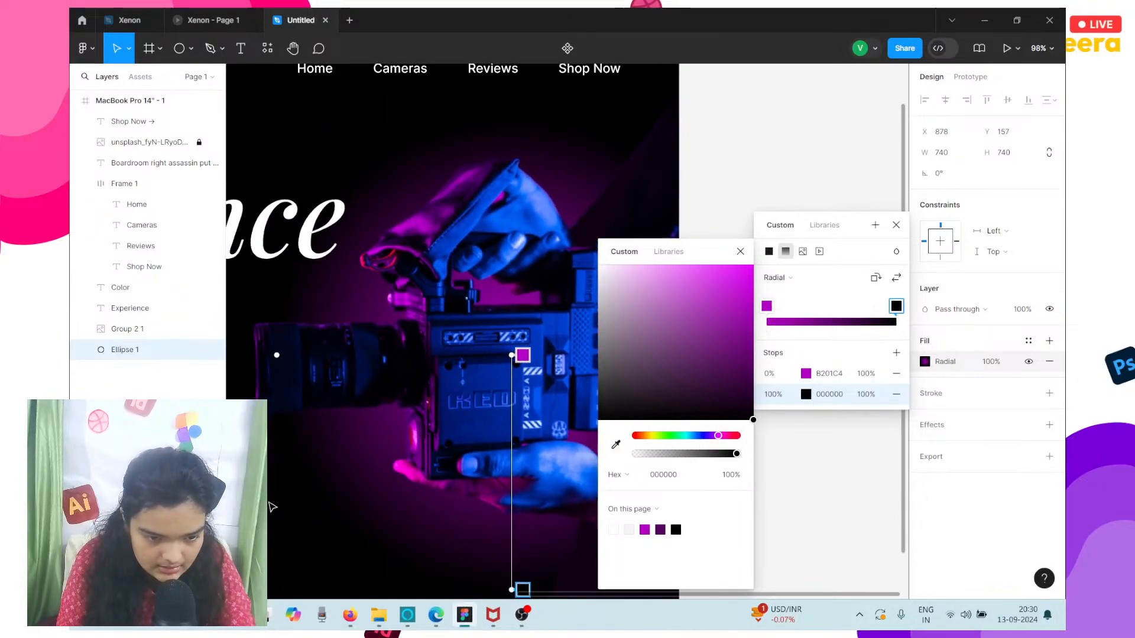
key(Escape)
scroll(275, 517, down, 2)
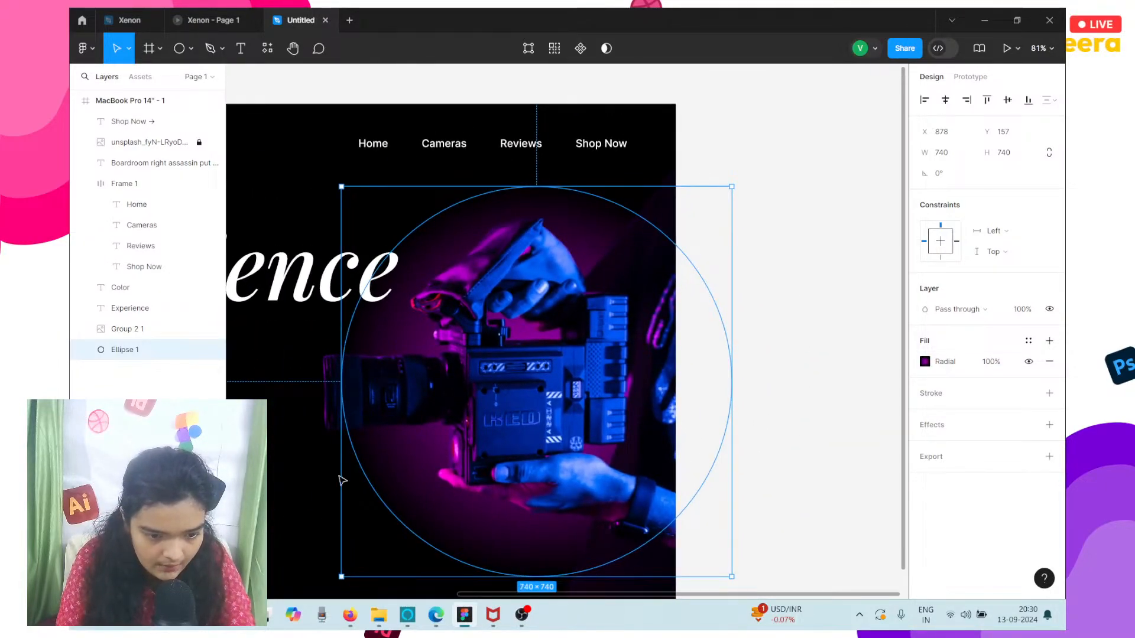
drag(343, 435, 325, 435)
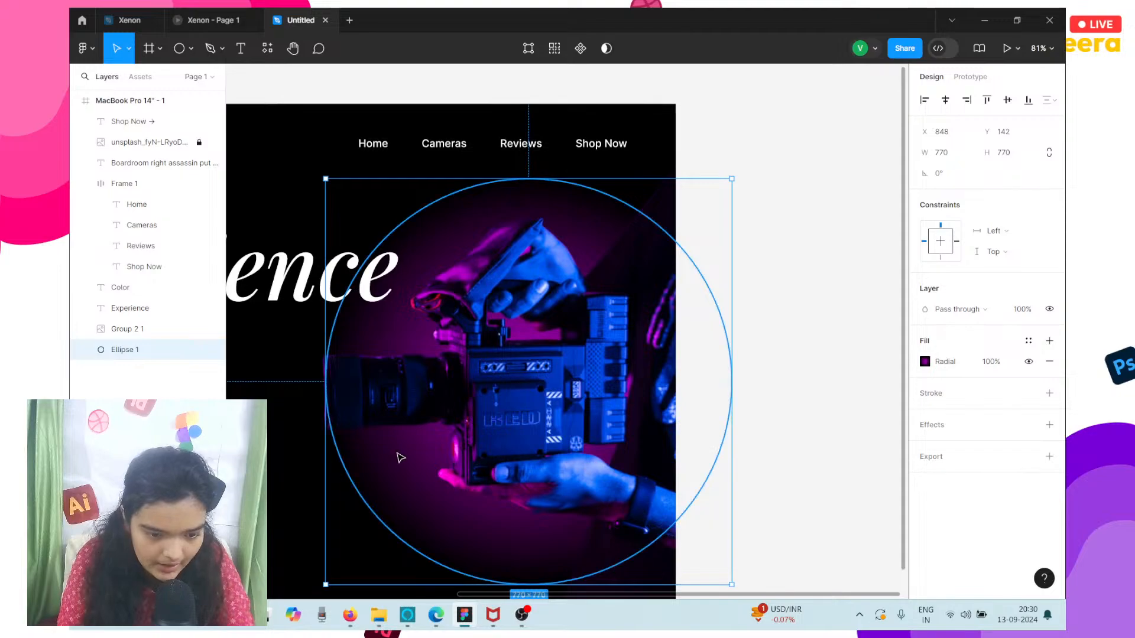
click(743, 167)
Nudge the large glow circle behind the camera up to Y 129.
scroll(743, 166, up, 1)
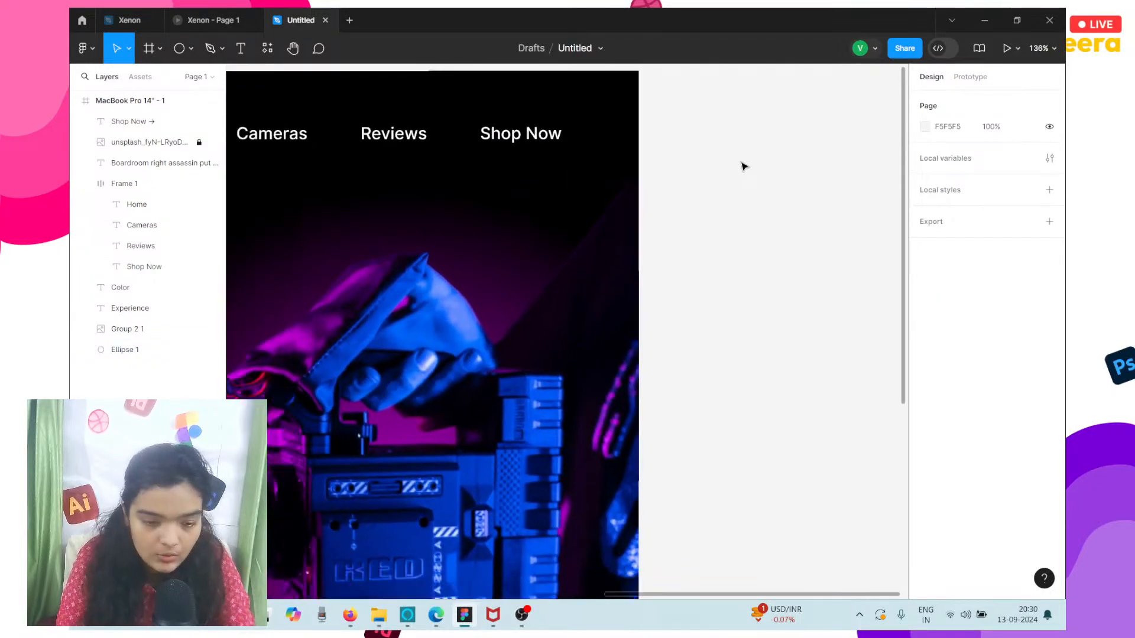
scroll(743, 167, down, 3)
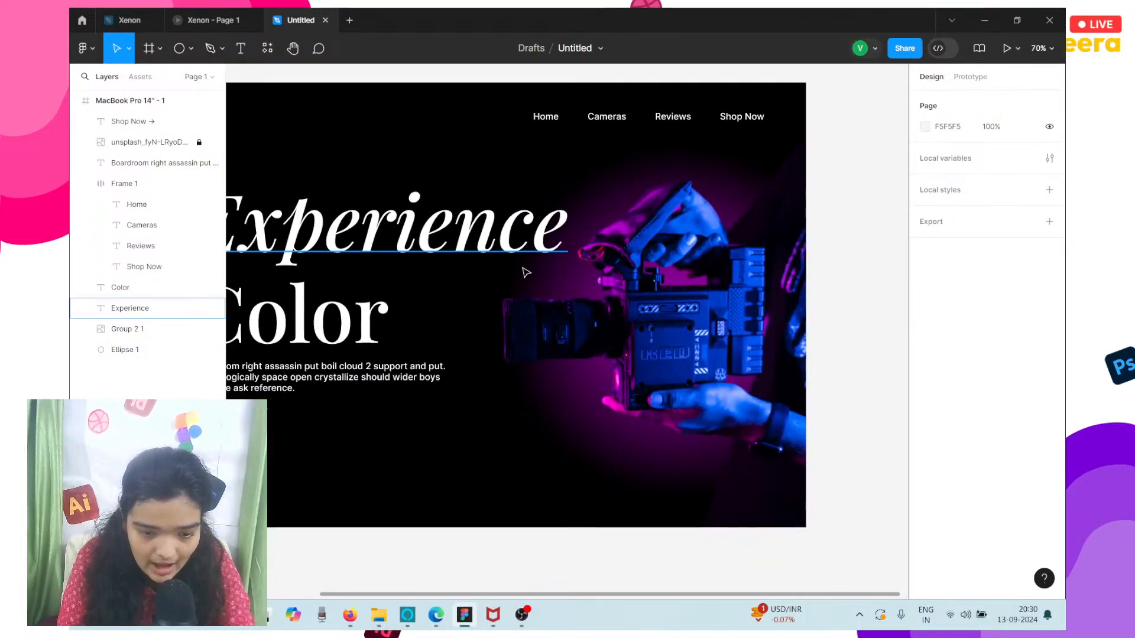
click(555, 263)
click(564, 284)
key(Up)
key(Up)
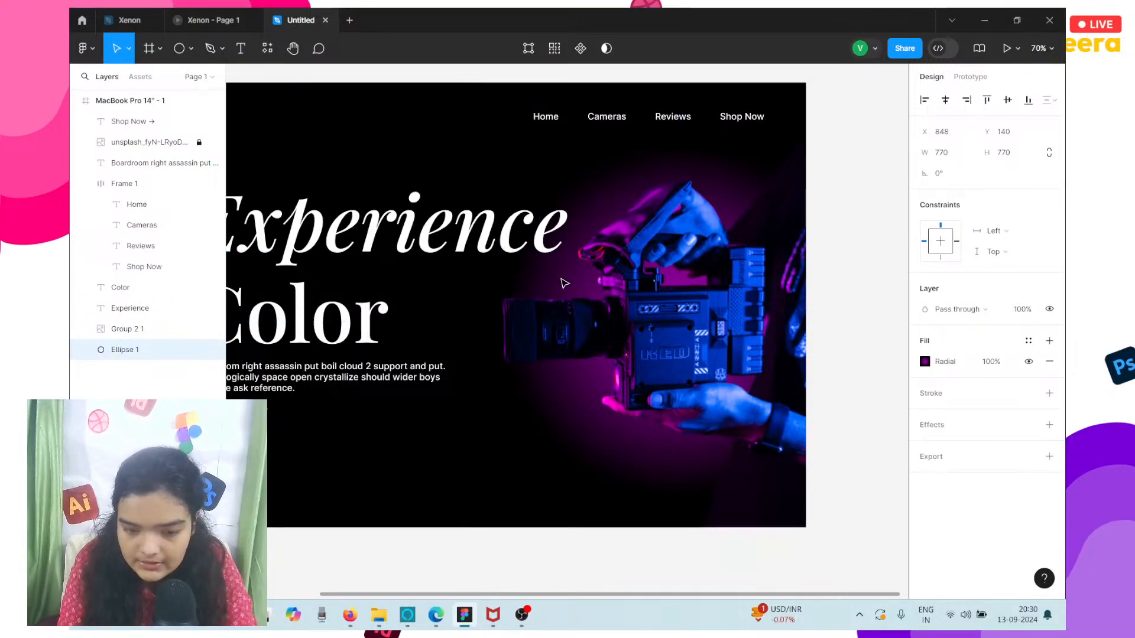
key(Up)
key(Up)
key(Up)
key(Up)
key(Up)
key(Up)
key(Up)
key(Up)
key(Up)
key(Up)
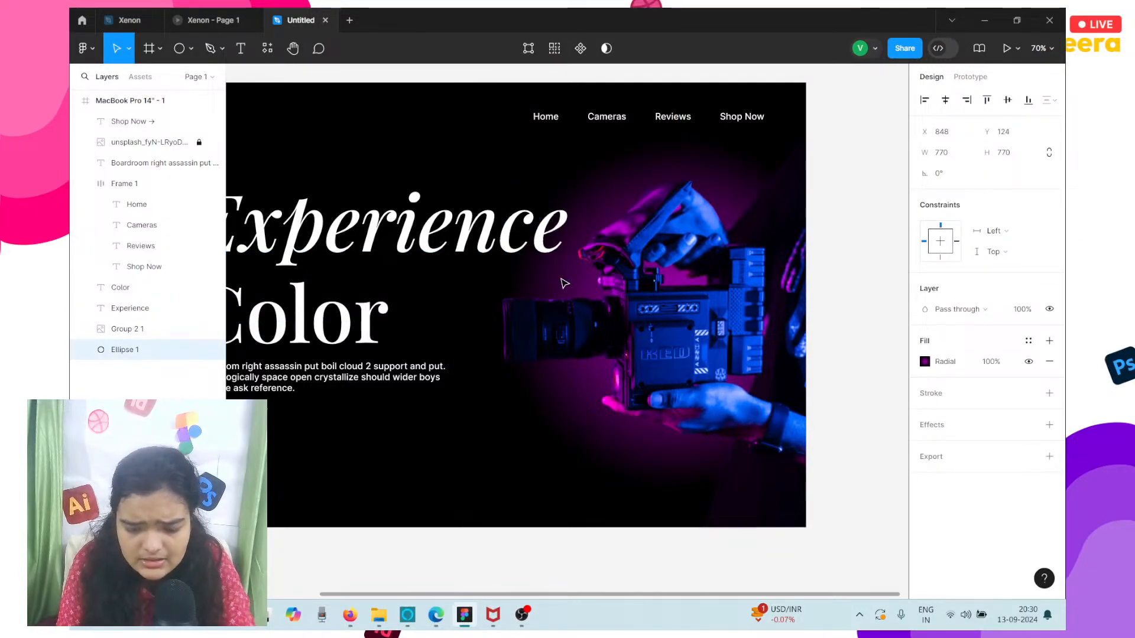
key(Down)
key(Down)
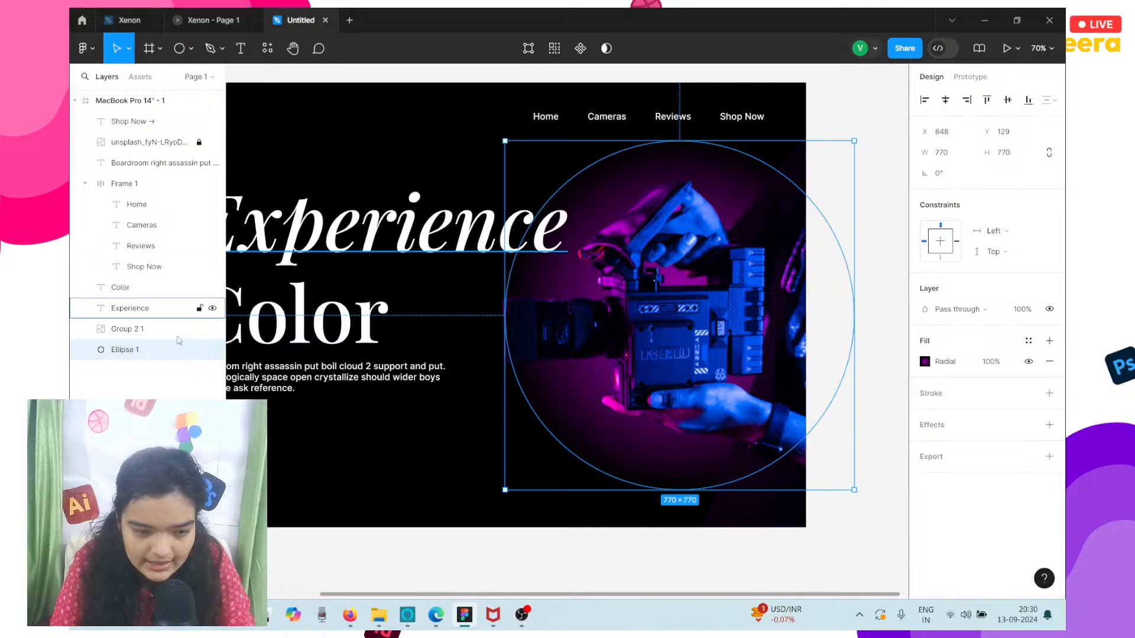
Hide the glow circle to compare the hero design without it, and show it again.
click(212, 351)
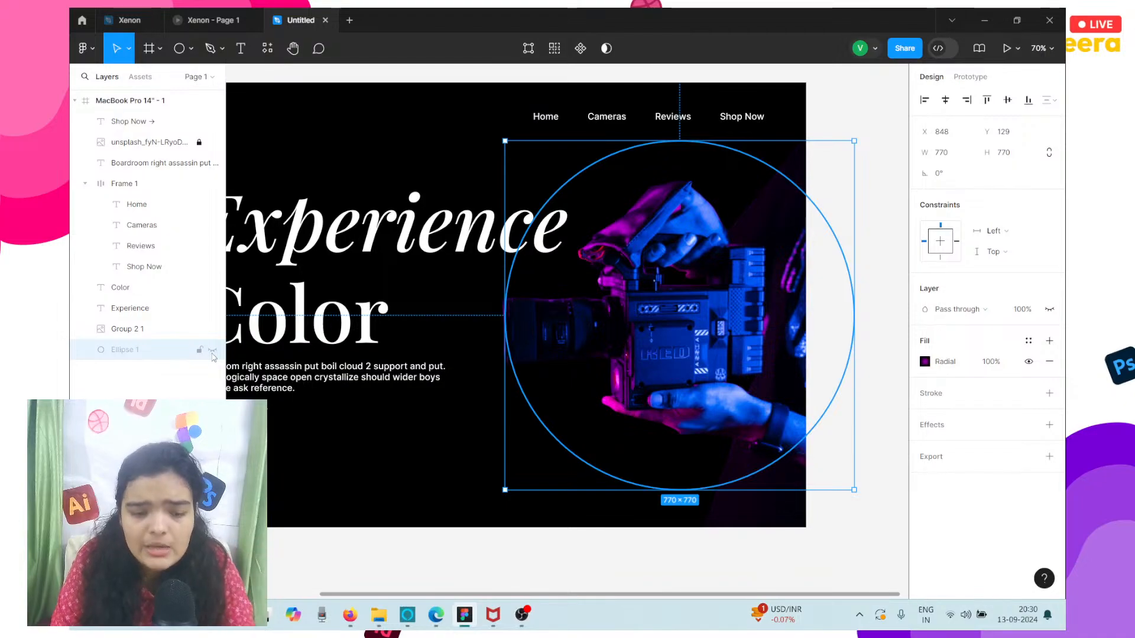
scroll(333, 517, left, 4)
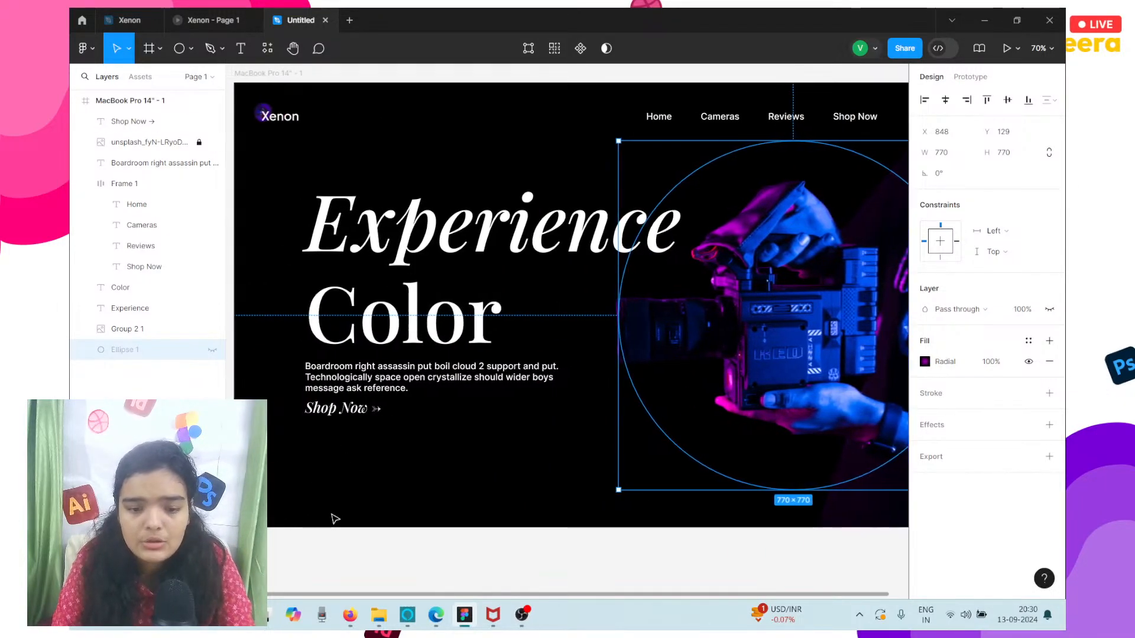
scroll(333, 518, down, 3)
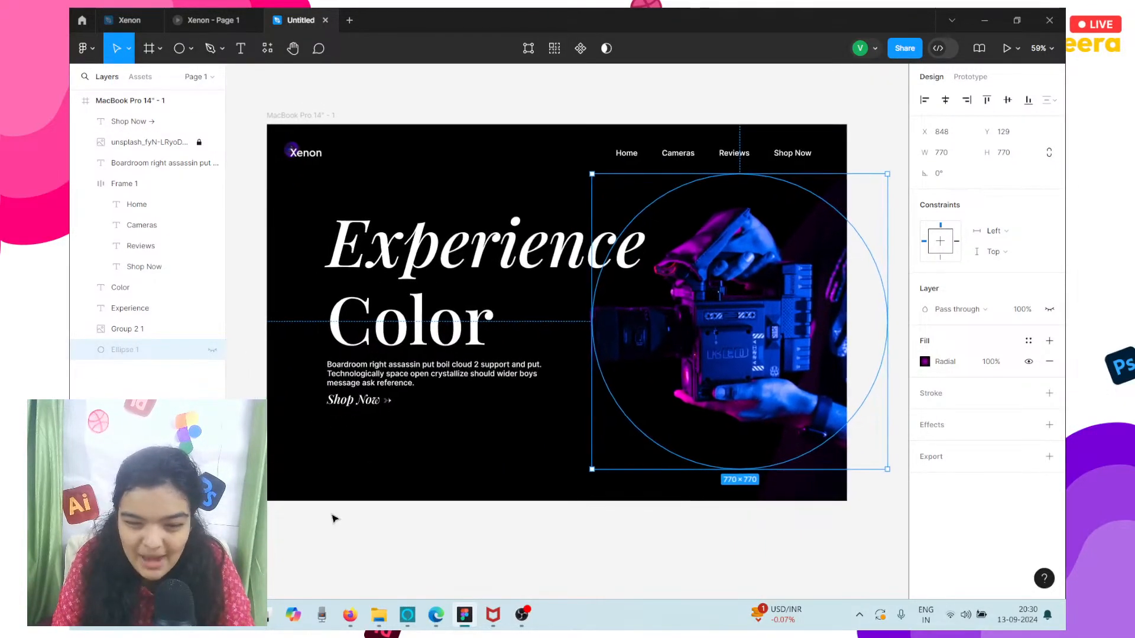
click(329, 515)
click(212, 350)
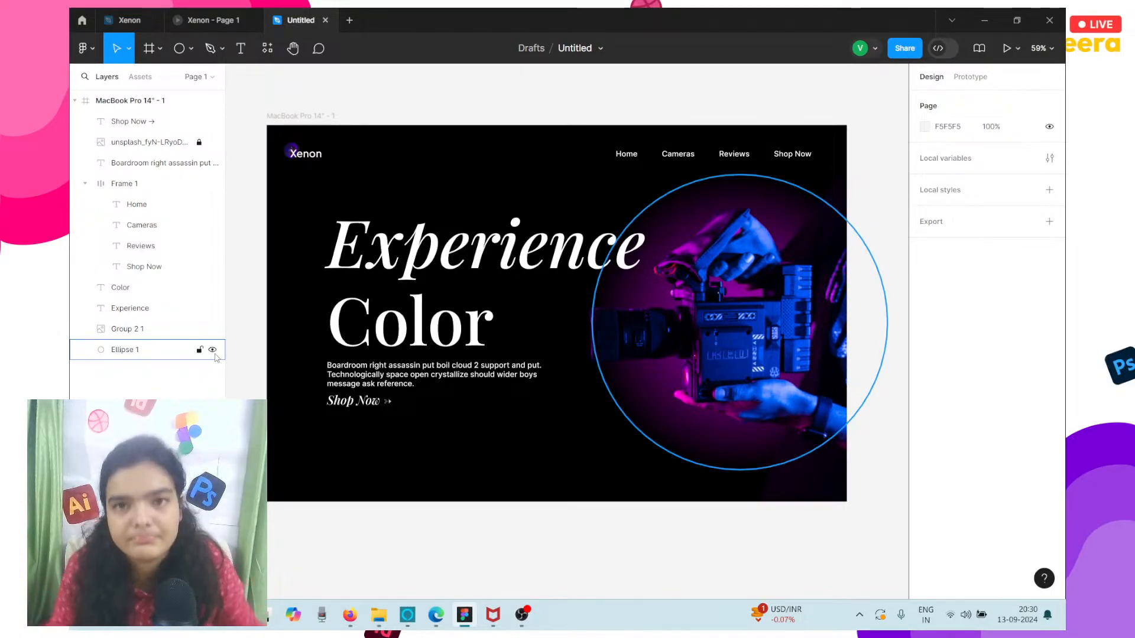
Duplicate the glow circle, shrink the copy to about 279 × 279 and place it over the frame's upper-right corner near X 1259, Y -52.
click(648, 400)
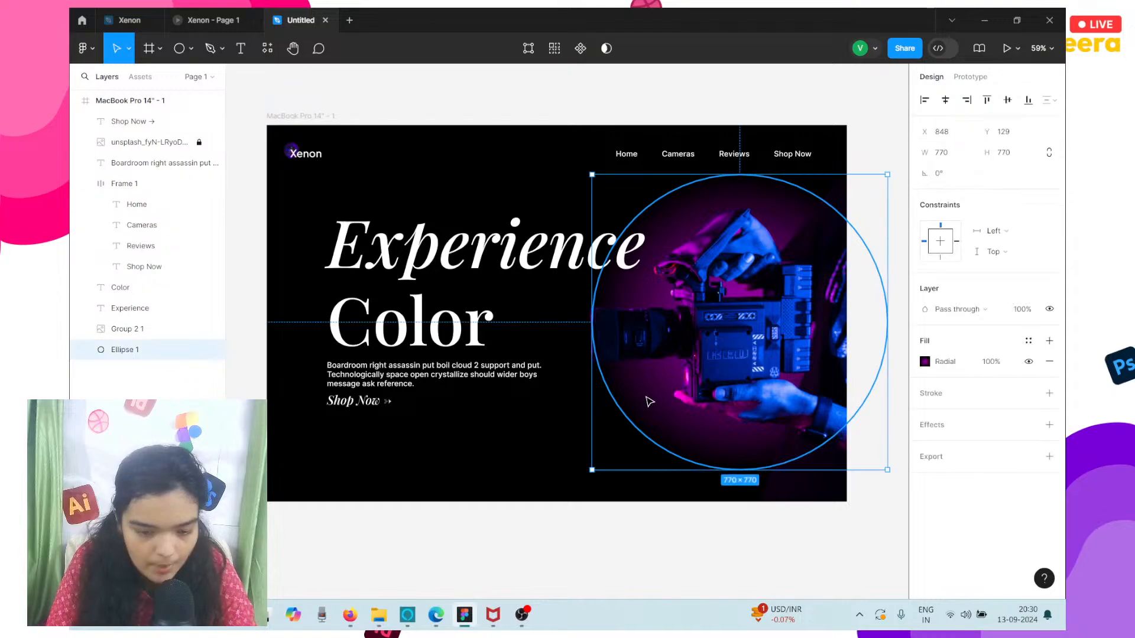
key(ctrl+d)
drag(649, 400, 757, 180)
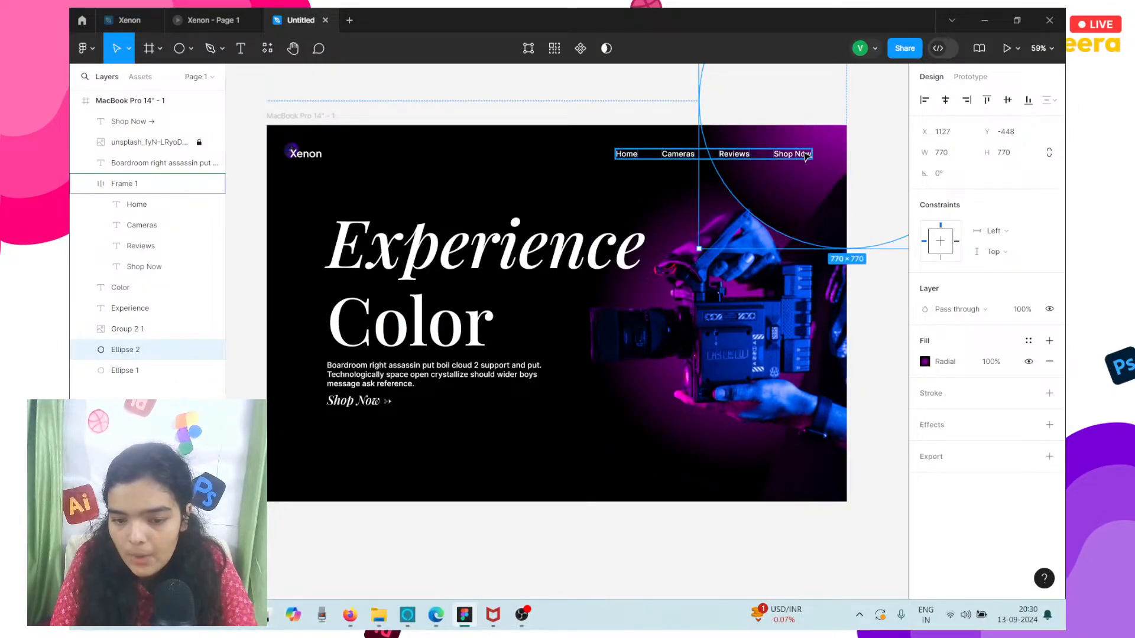
drag(698, 86, 887, 191)
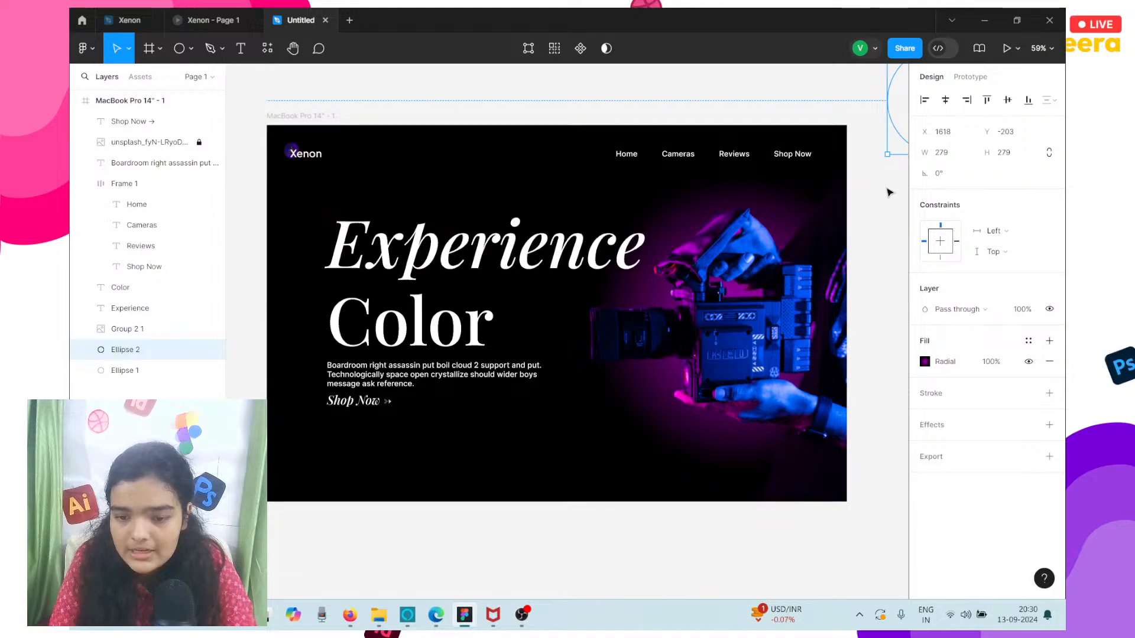
scroll(889, 192, right, 2)
drag(840, 146, 703, 203)
Try the small glow circle at the back and at the front of the layer order.
right_click(703, 203)
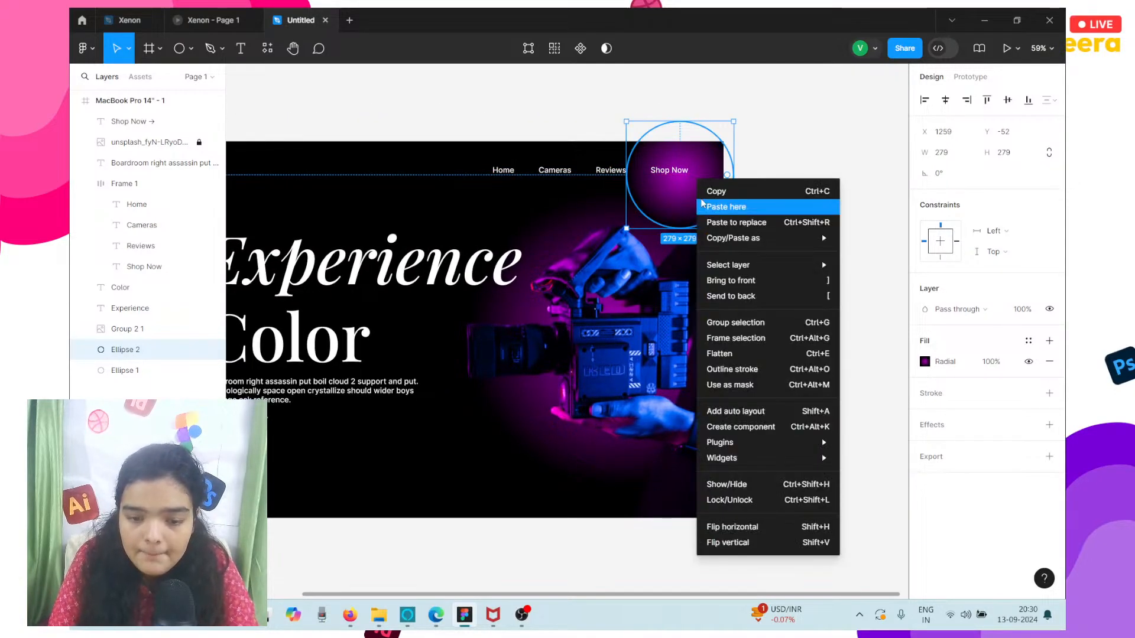
click(730, 296)
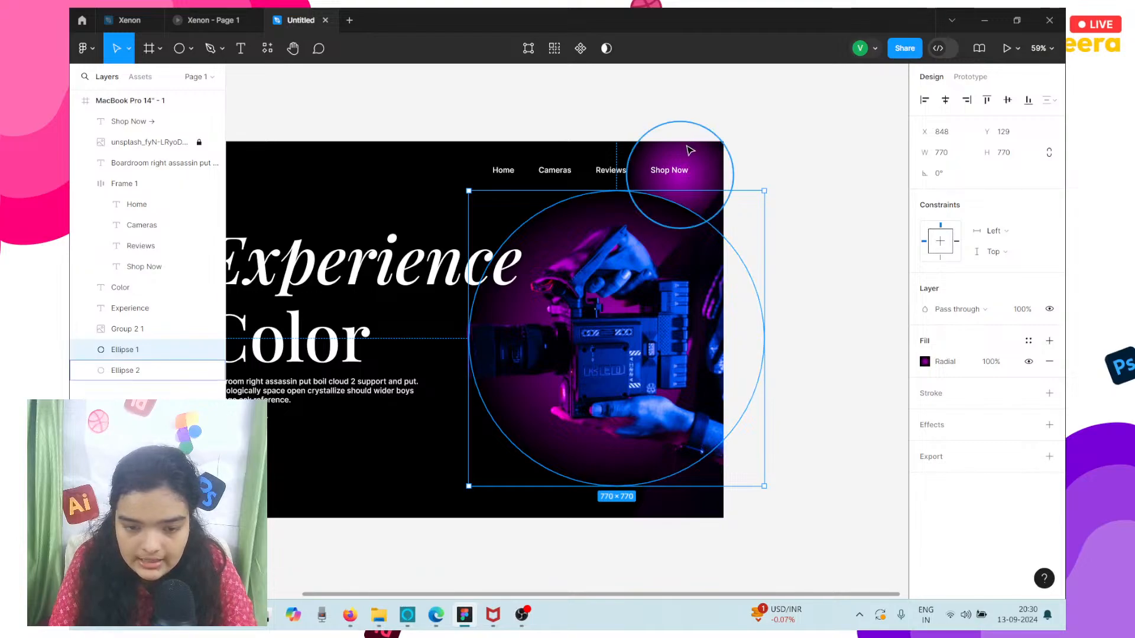
right_click(657, 155)
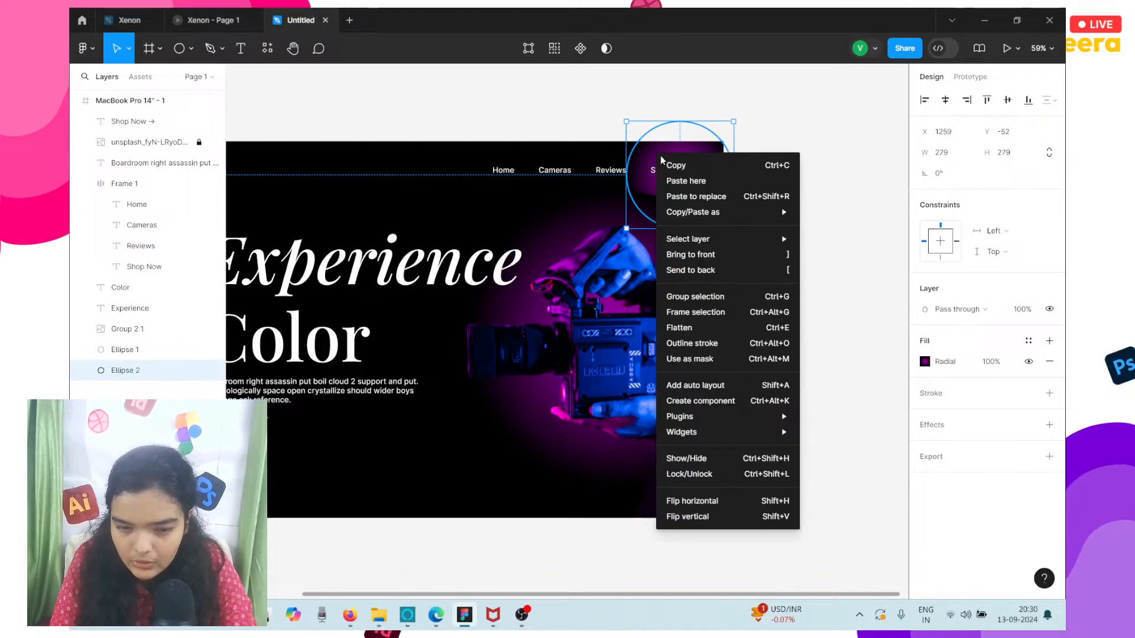
click(704, 260)
Make the 100% stop of the small circle's radial gradient fully transparent at 0% opacity.
click(925, 362)
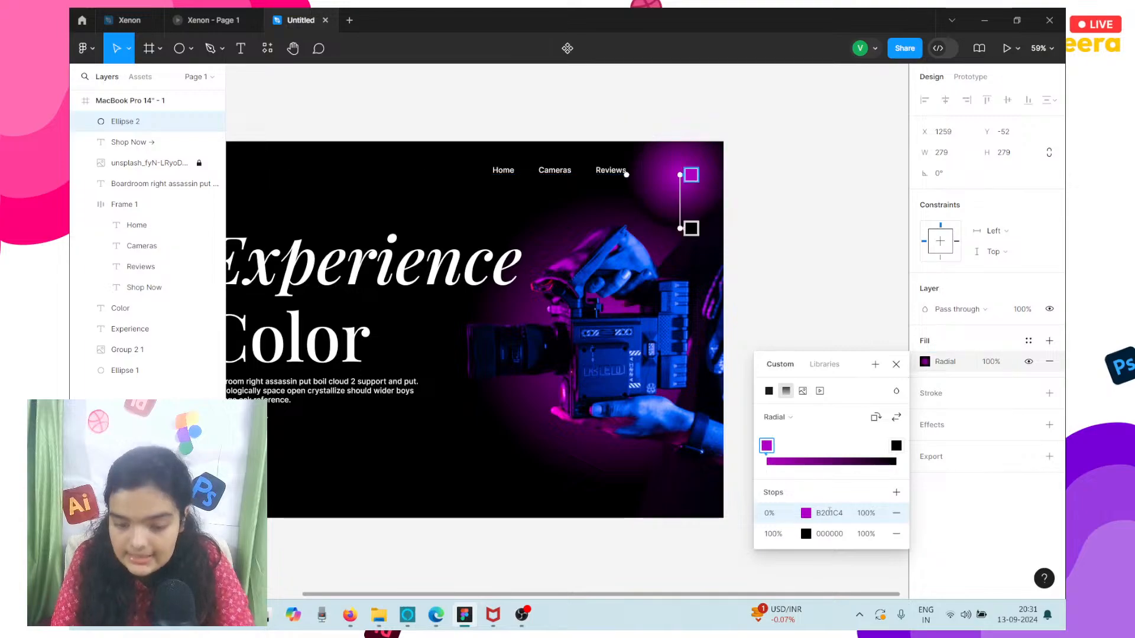
click(806, 534)
click(704, 475)
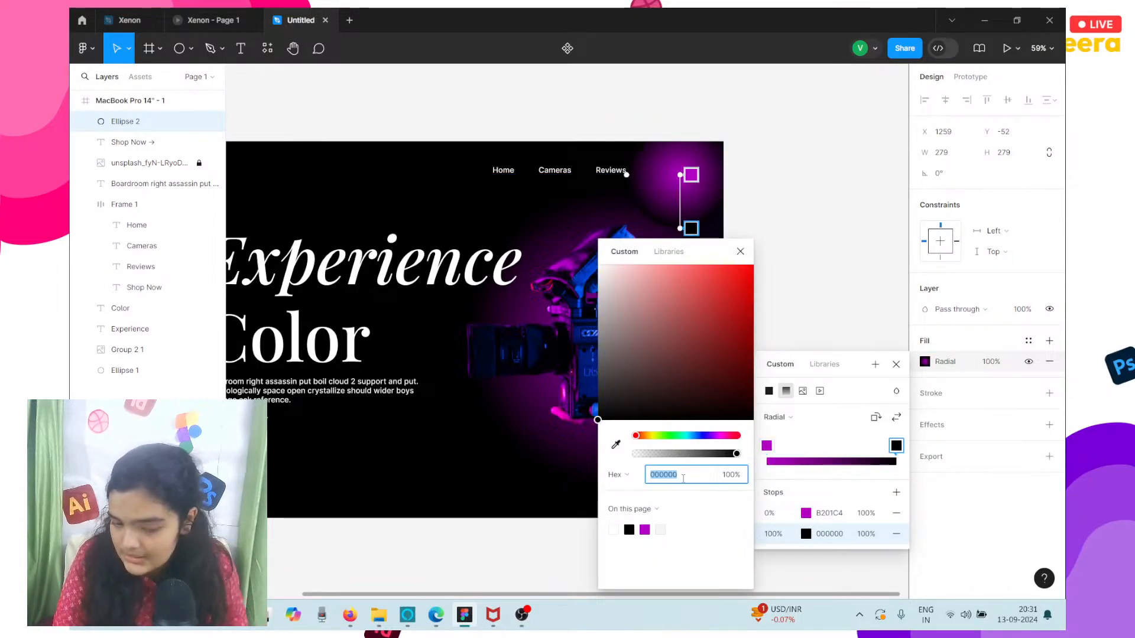
drag(665, 454, 614, 460)
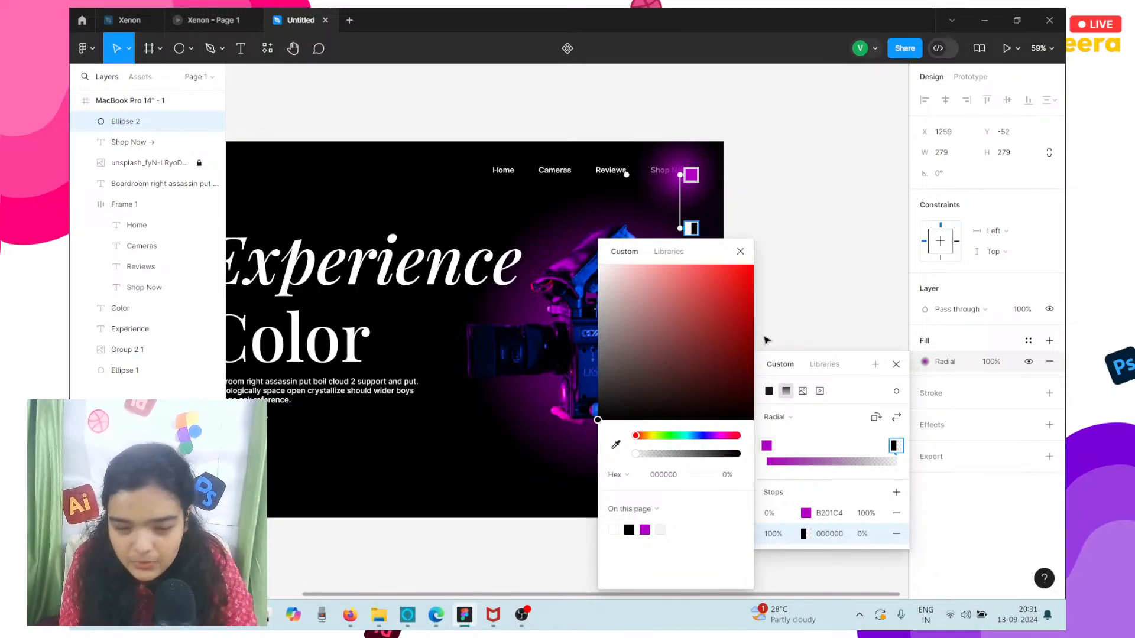
Change the small circle's 0% gradient stop to a blue sampled from the camera image, adjusted to 0024A6.
click(806, 513)
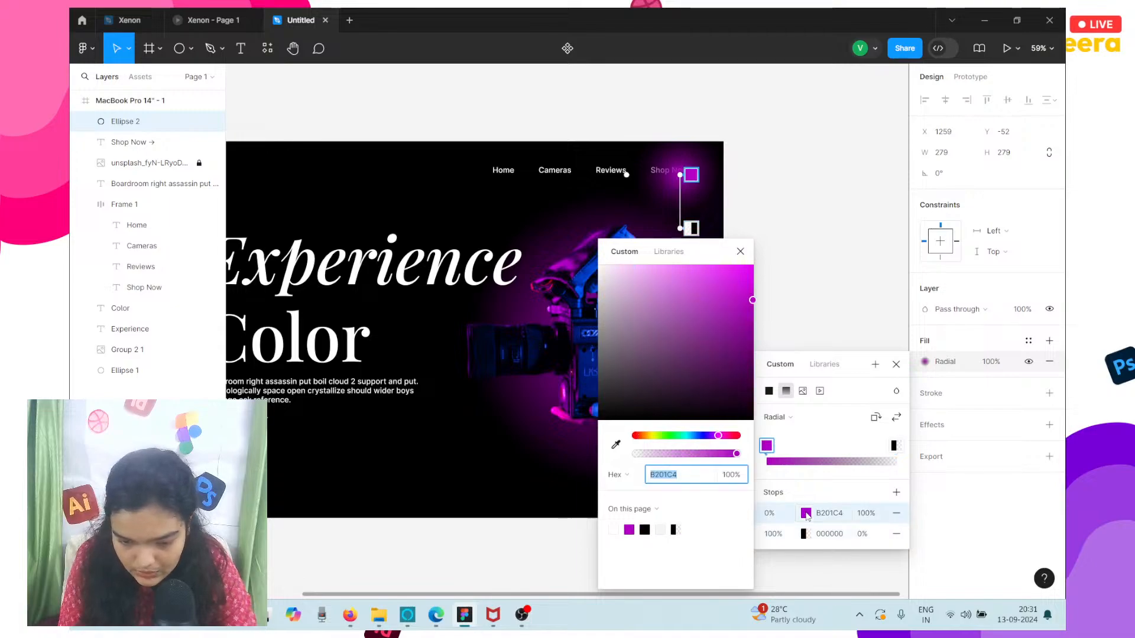
click(616, 445)
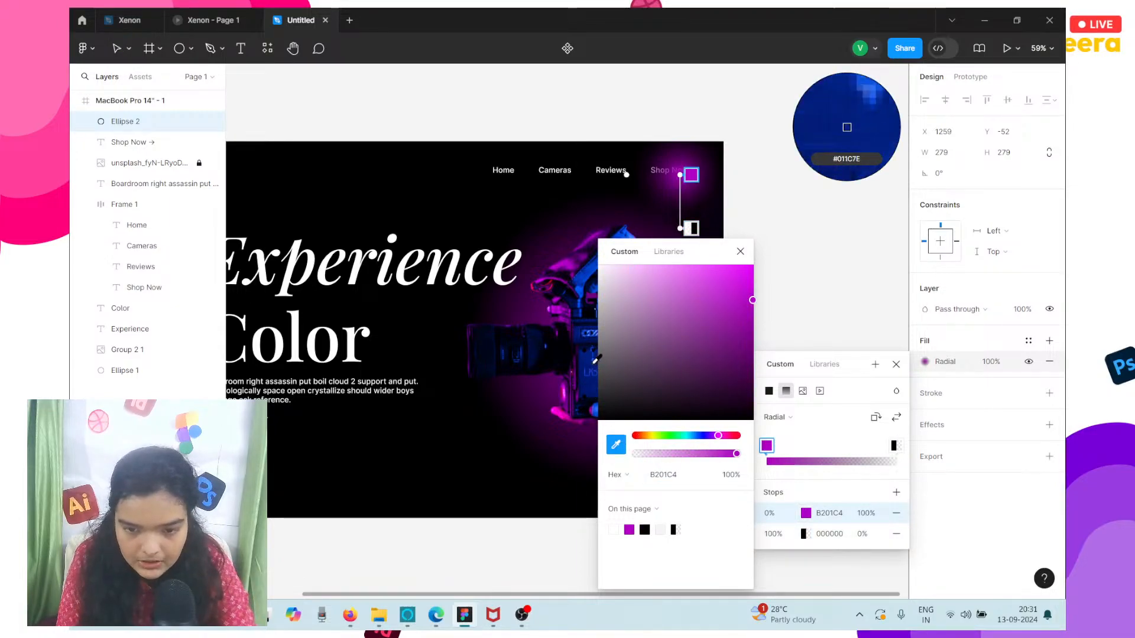
click(847, 127)
drag(737, 306, 754, 319)
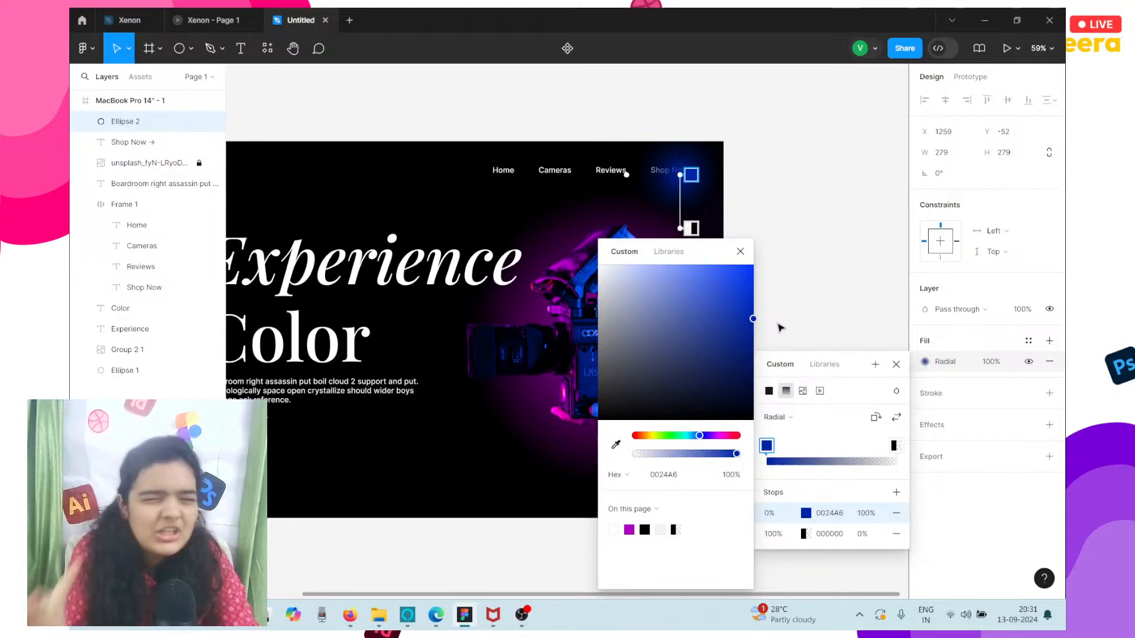
key(Escape)
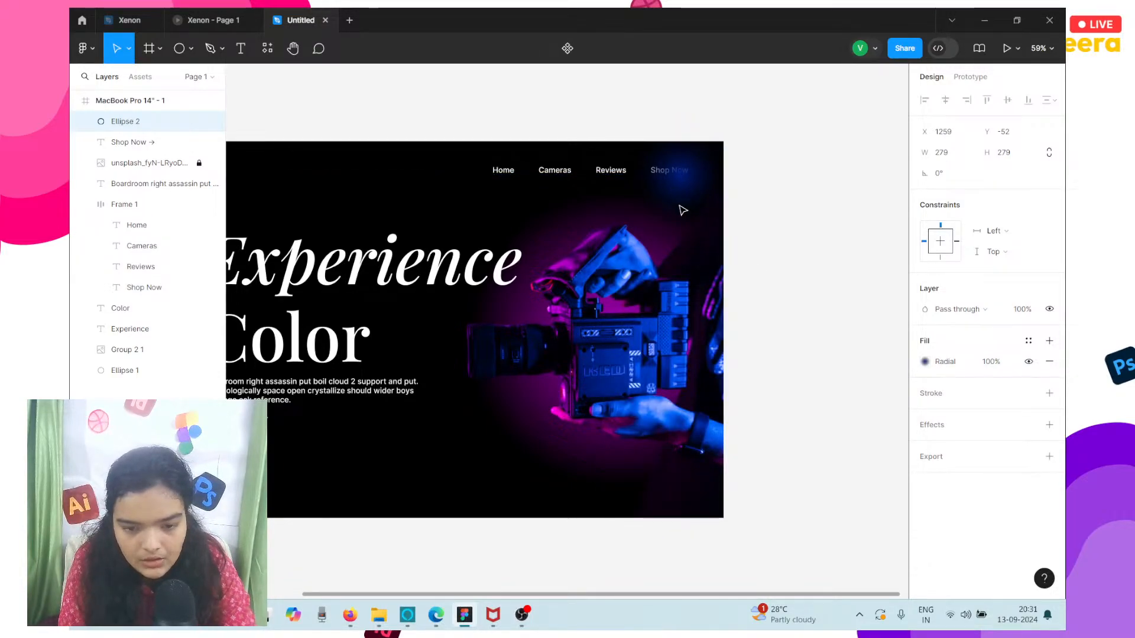
Send the small blue glow circle to the back, behind the Shop Now navigation text.
double_click(684, 185)
scroll(684, 185, up, 5)
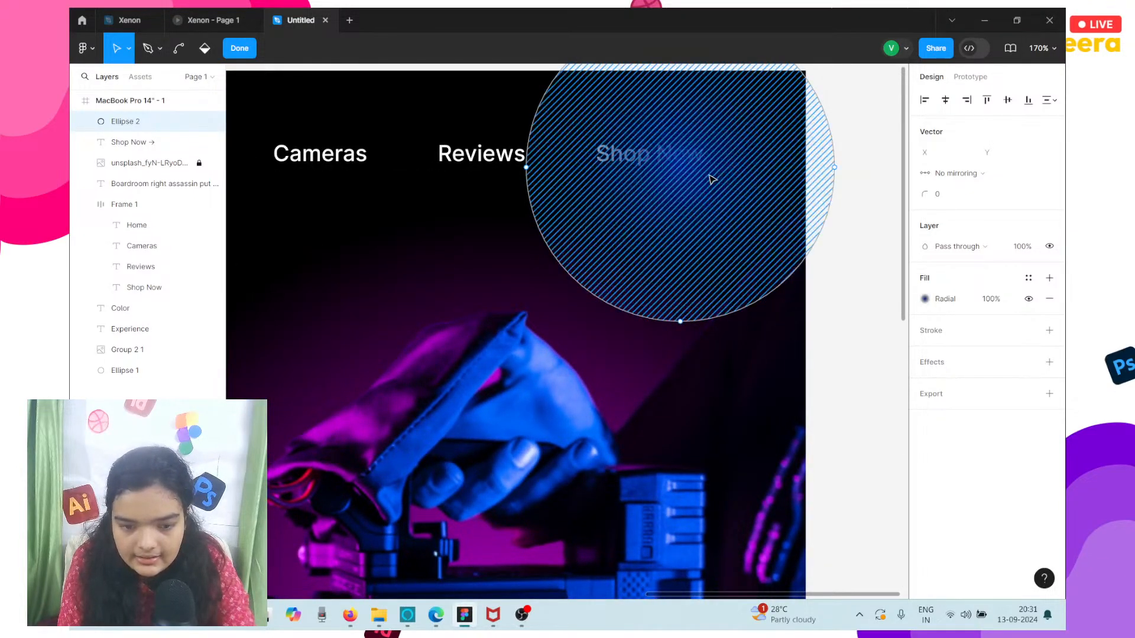
key(Escape)
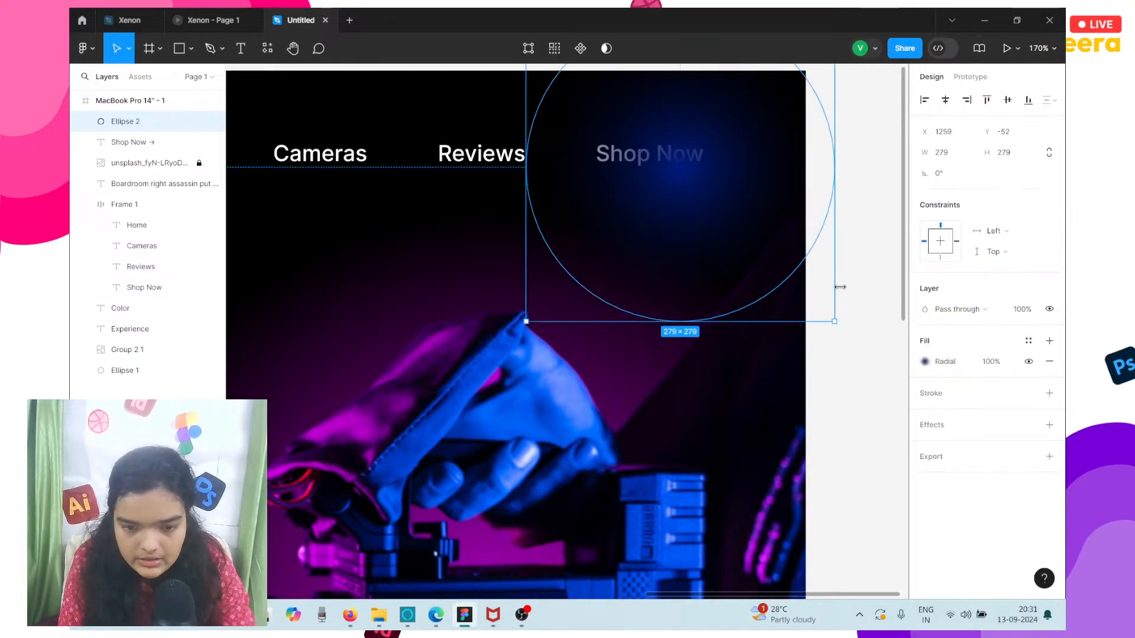
right_click(744, 180)
click(804, 296)
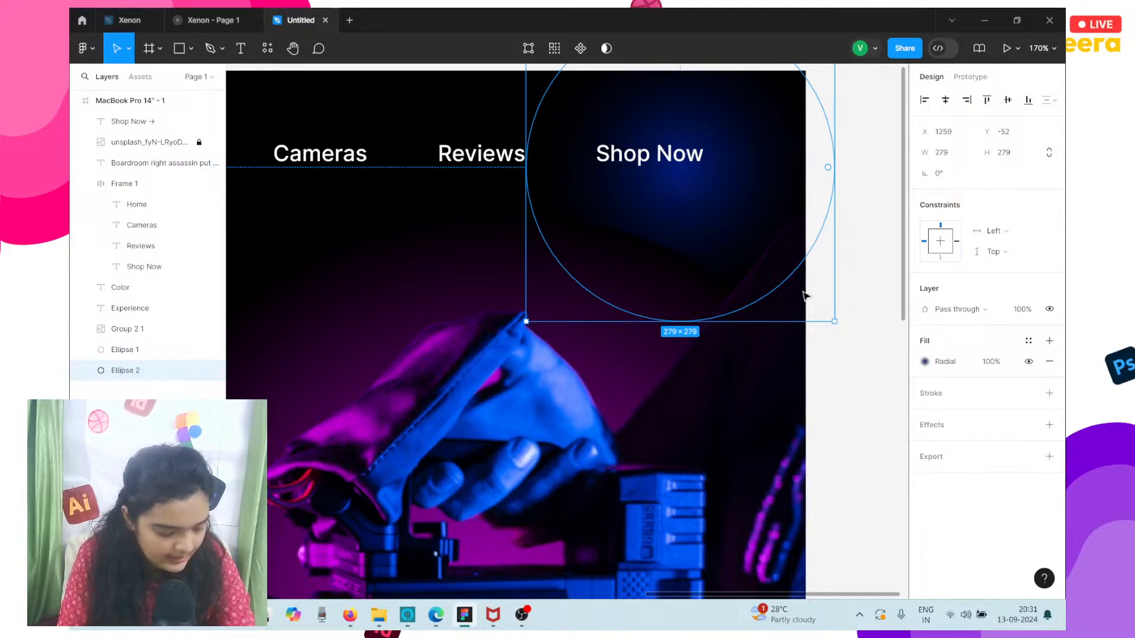
Enlarge the blue glow circle to about 402 × 402 and position it near X 1204, Y -109 around the frame's upper-right corner.
scroll(804, 295, up, 3)
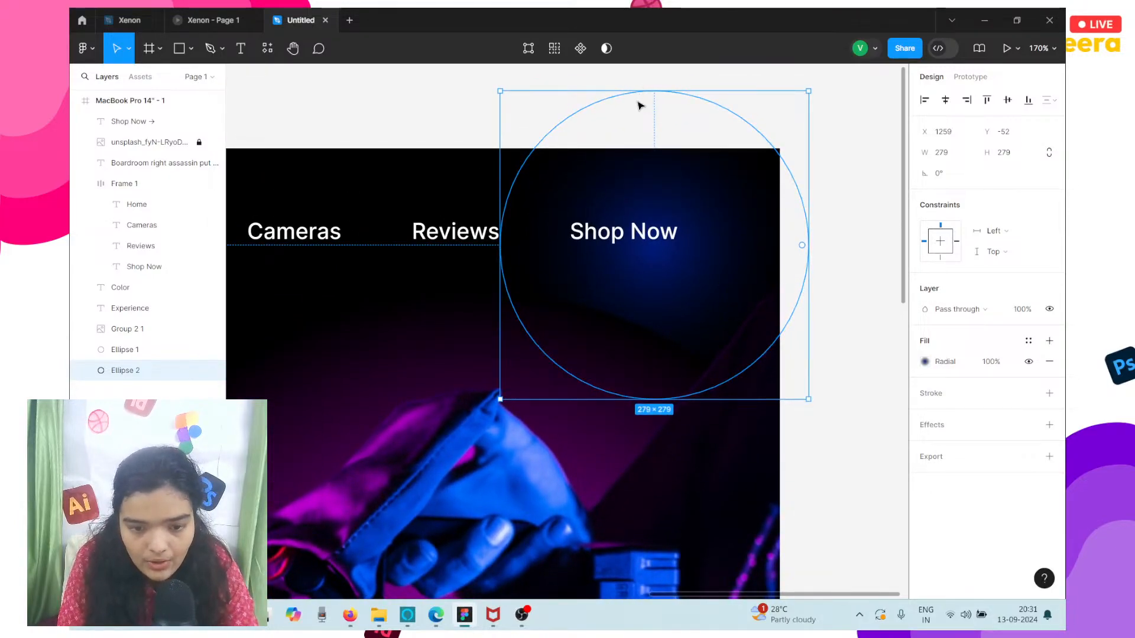
drag(623, 67, 629, 136)
drag(644, 222, 653, 296)
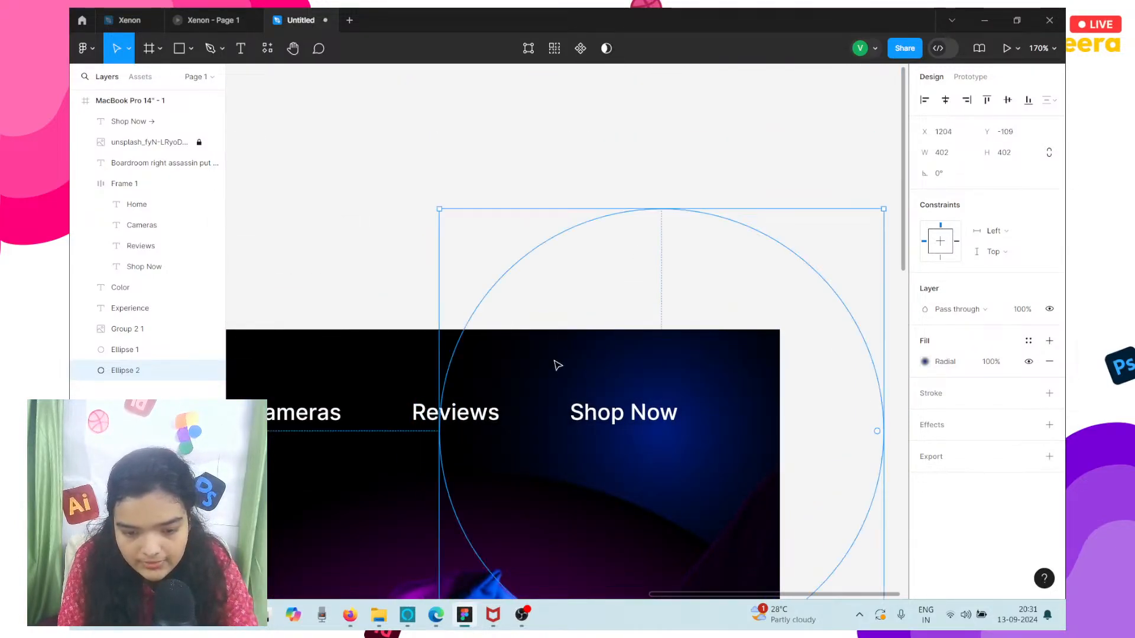
Set the Shop Now navigation link's font to Playfair Display in Medium Italic.
double_click(636, 424)
click(926, 318)
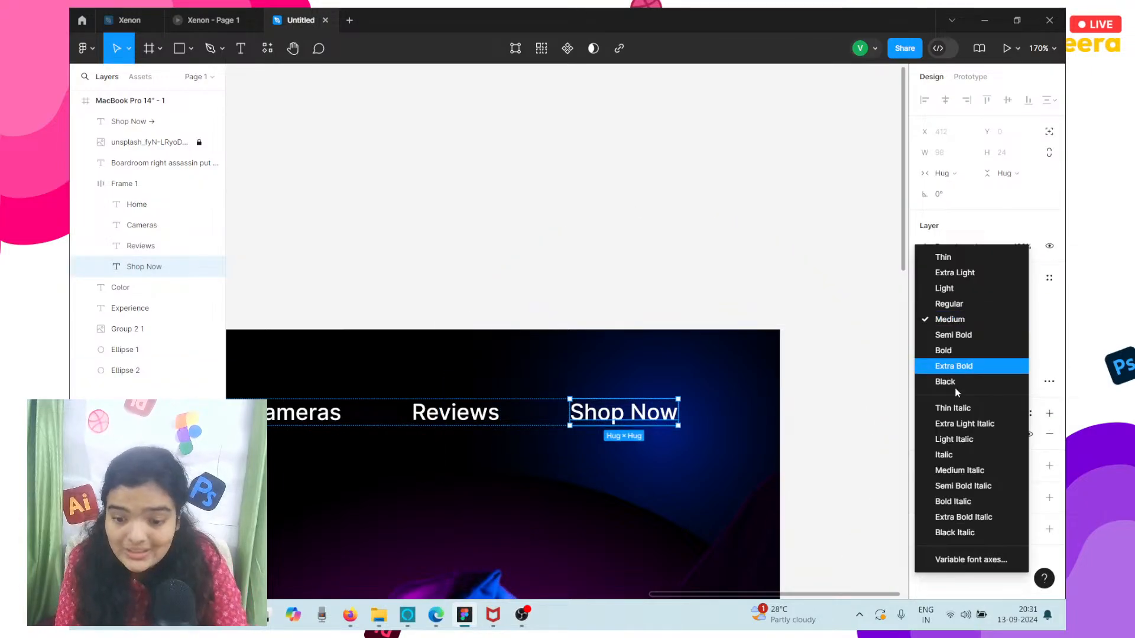
click(965, 470)
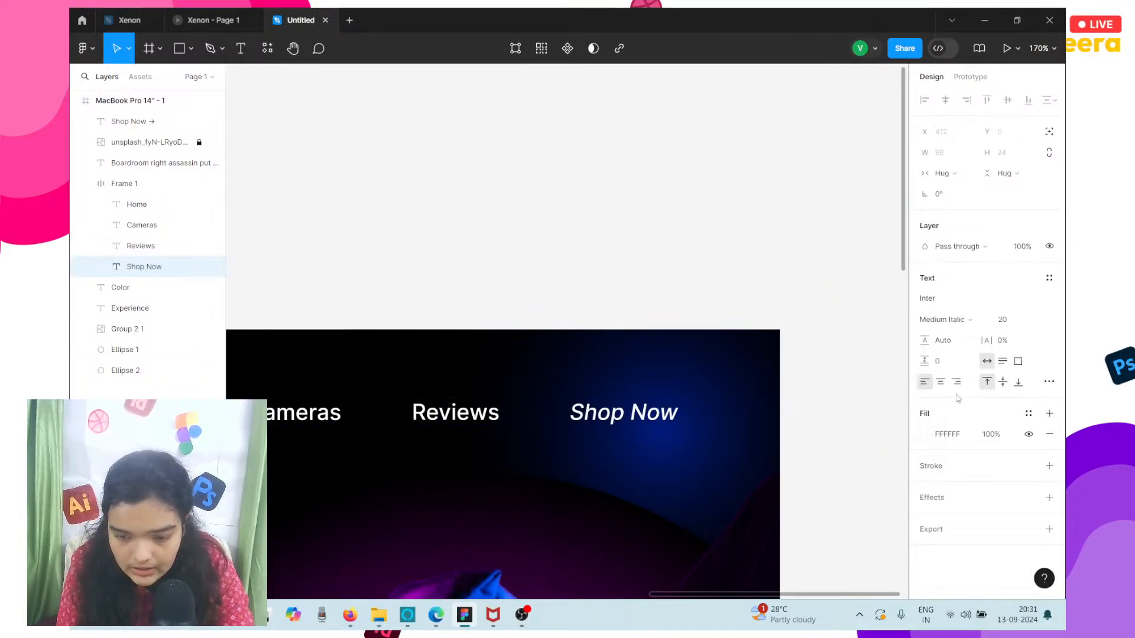
click(948, 303)
text(PLAYDAIR)
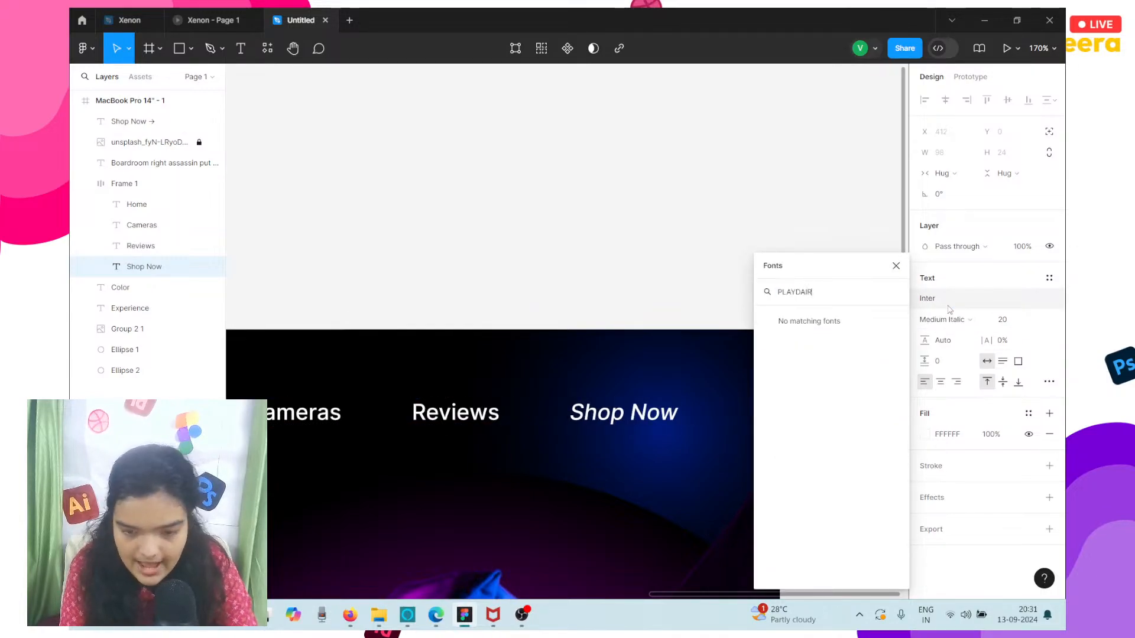
key(BackSpace)
key(BackSpace)
text(FAIR)
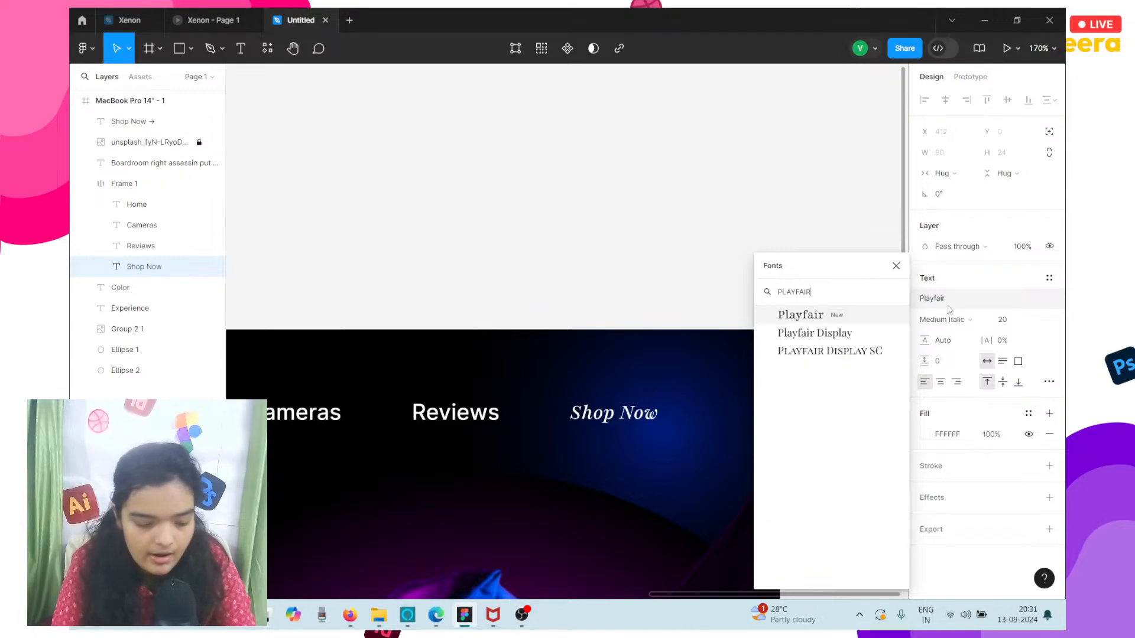
click(880, 336)
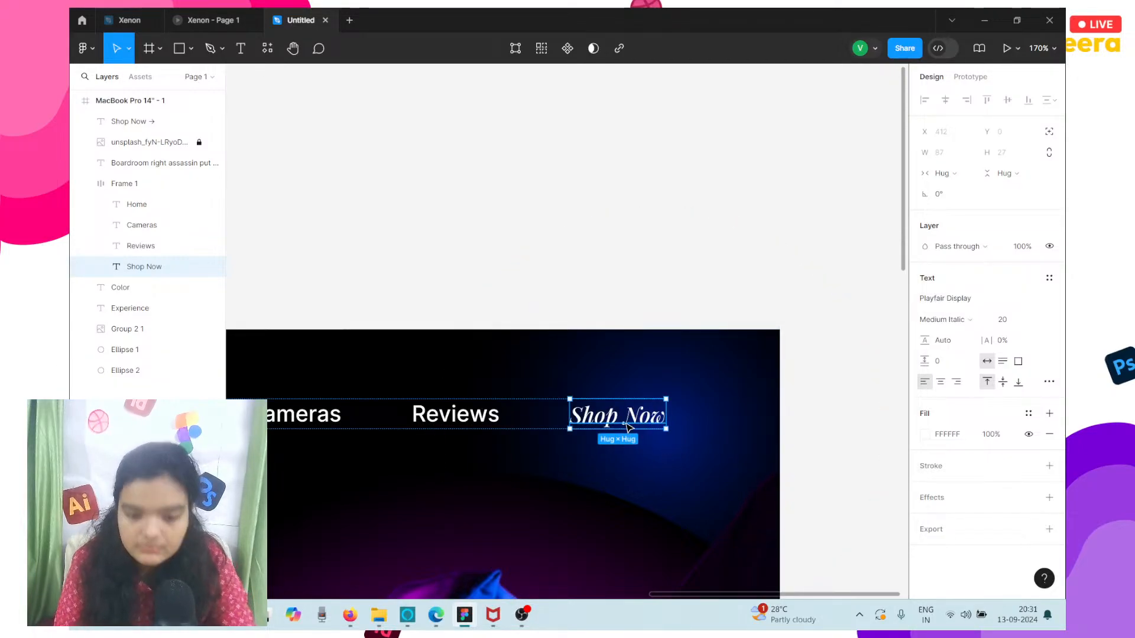
Append a -> arrow to the Shop Now navigation link, following the hero's Shop Now text under the paragraph.
scroll(628, 427, up, 5)
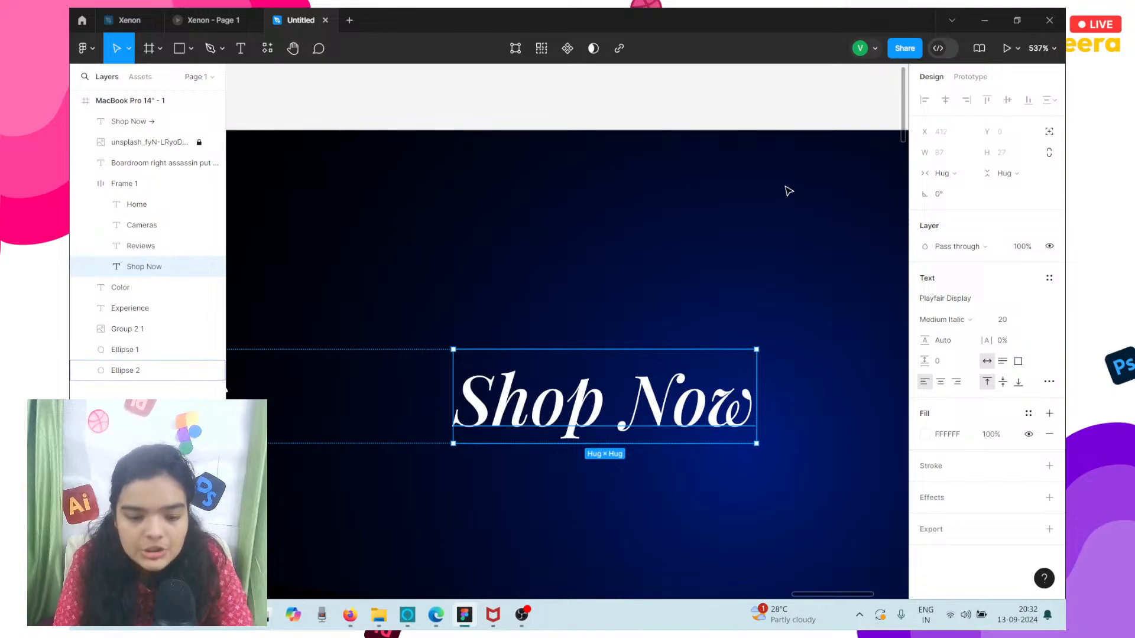
scroll(788, 191, down, 4)
scroll(789, 191, down, 5)
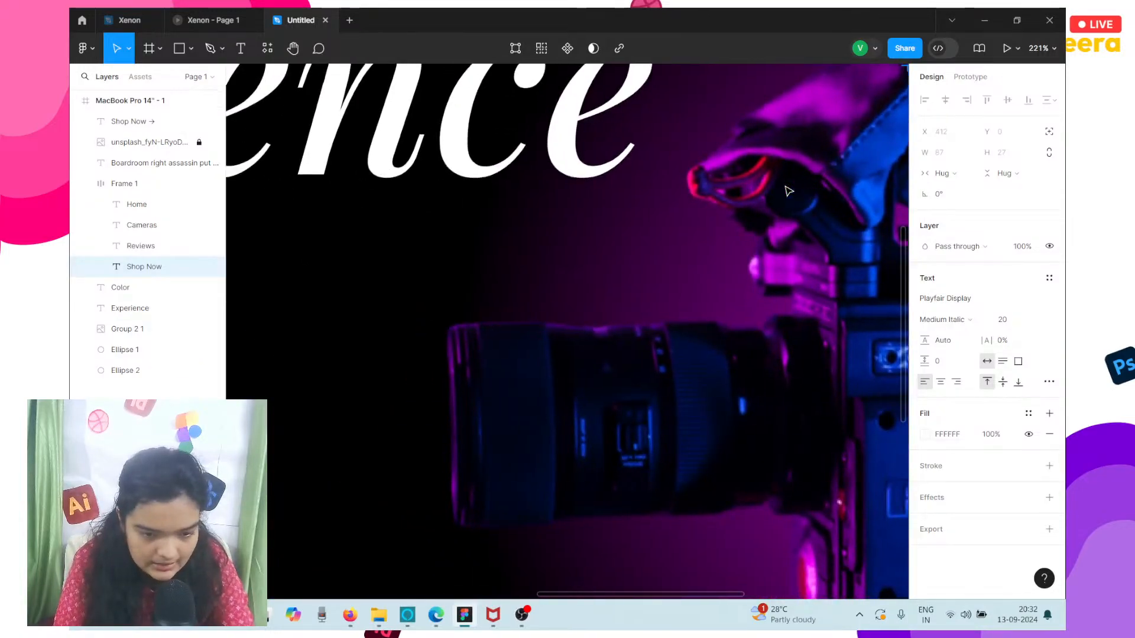
scroll(728, 228, down, 5)
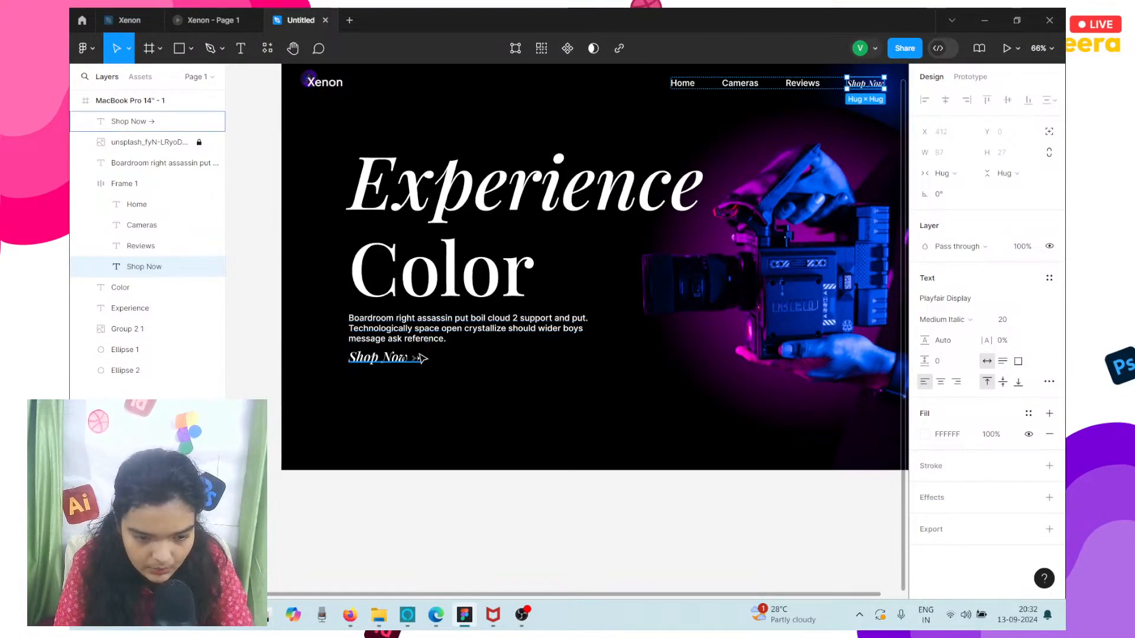
scroll(421, 358, up, 5)
click(413, 369)
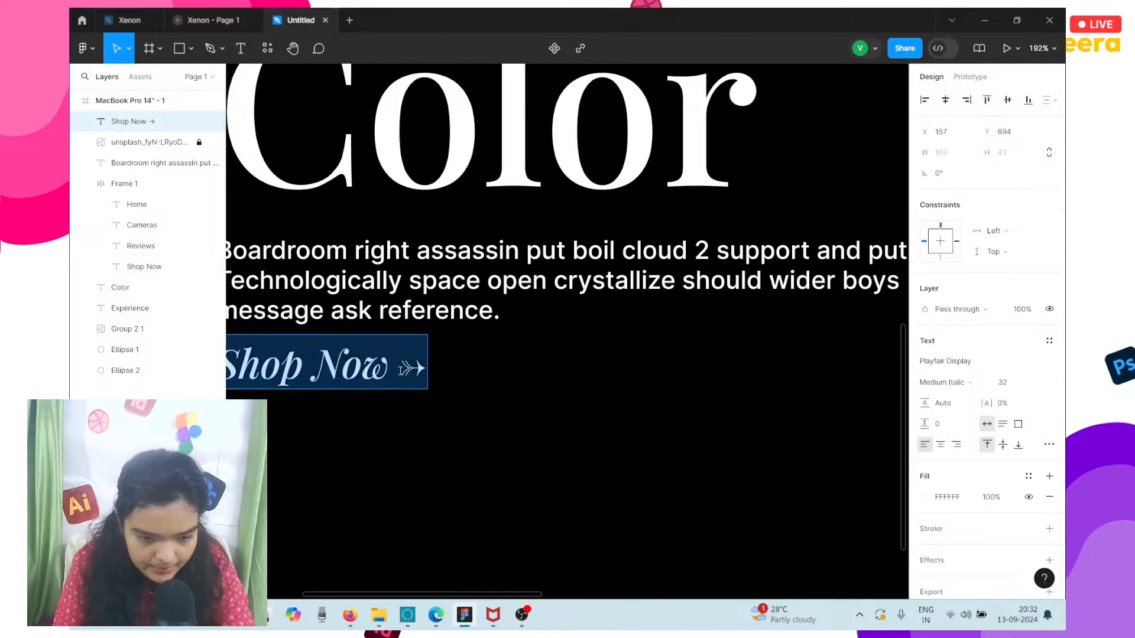
double_click(412, 369)
scroll(413, 369, down, 5)
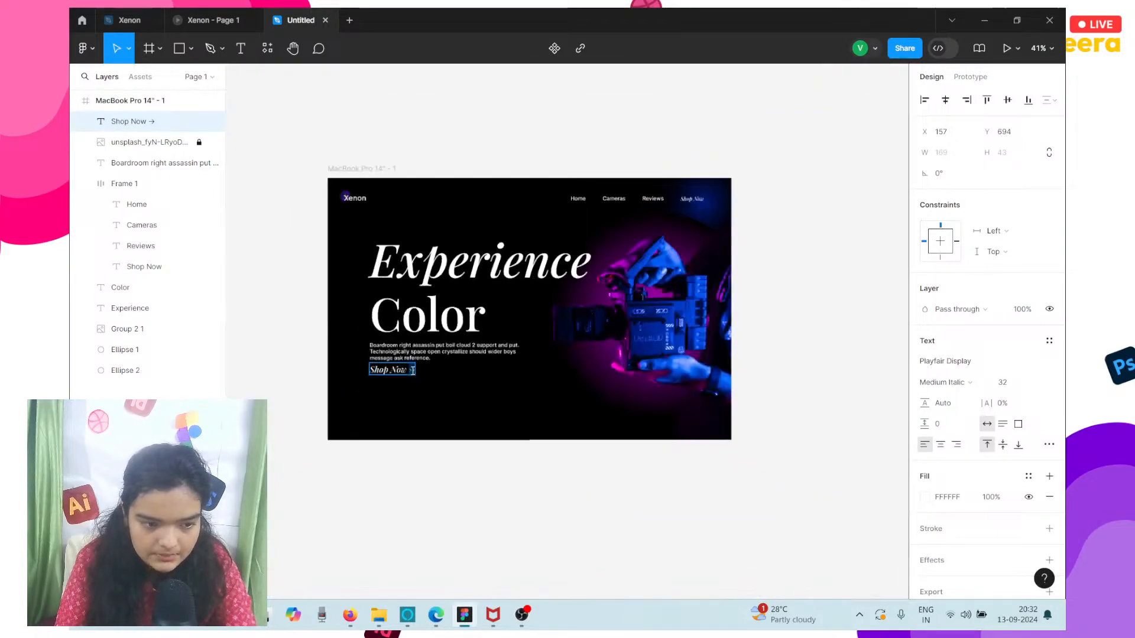
scroll(415, 376, up, 2)
double_click(485, 197)
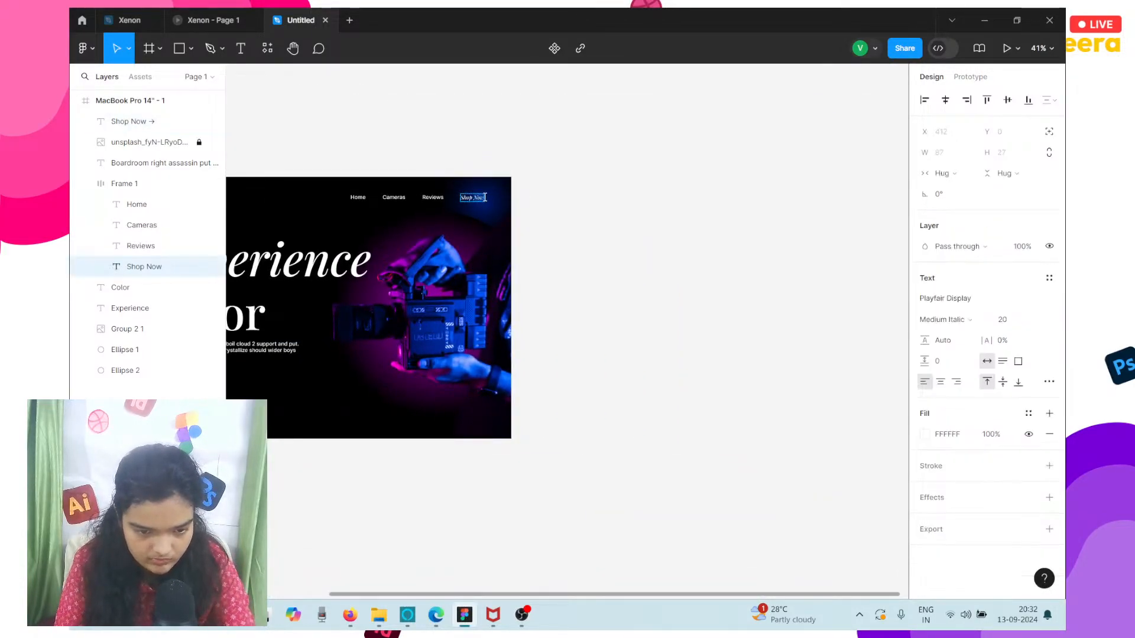
scroll(485, 198, up, 1)
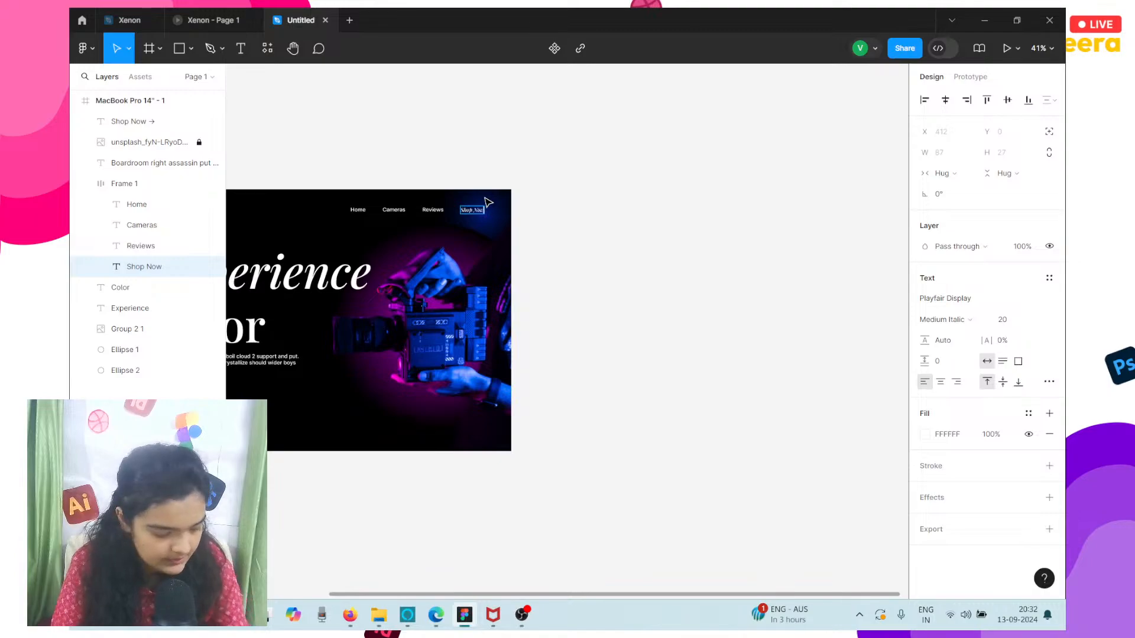
scroll(484, 198, up, 6)
text(->)
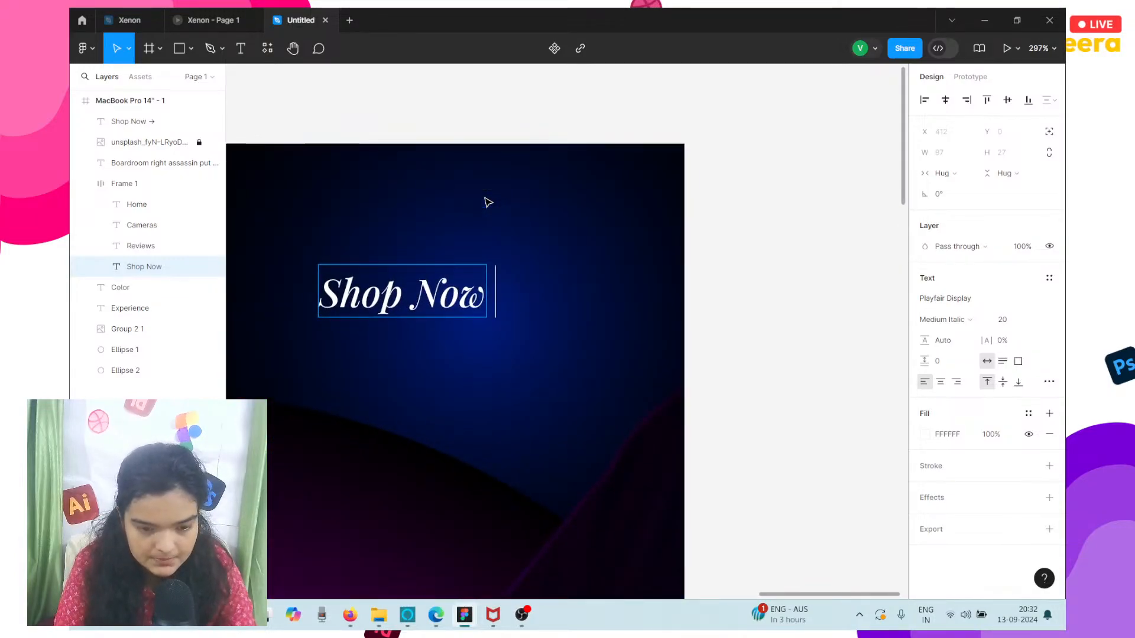
scroll(489, 202, down, 3)
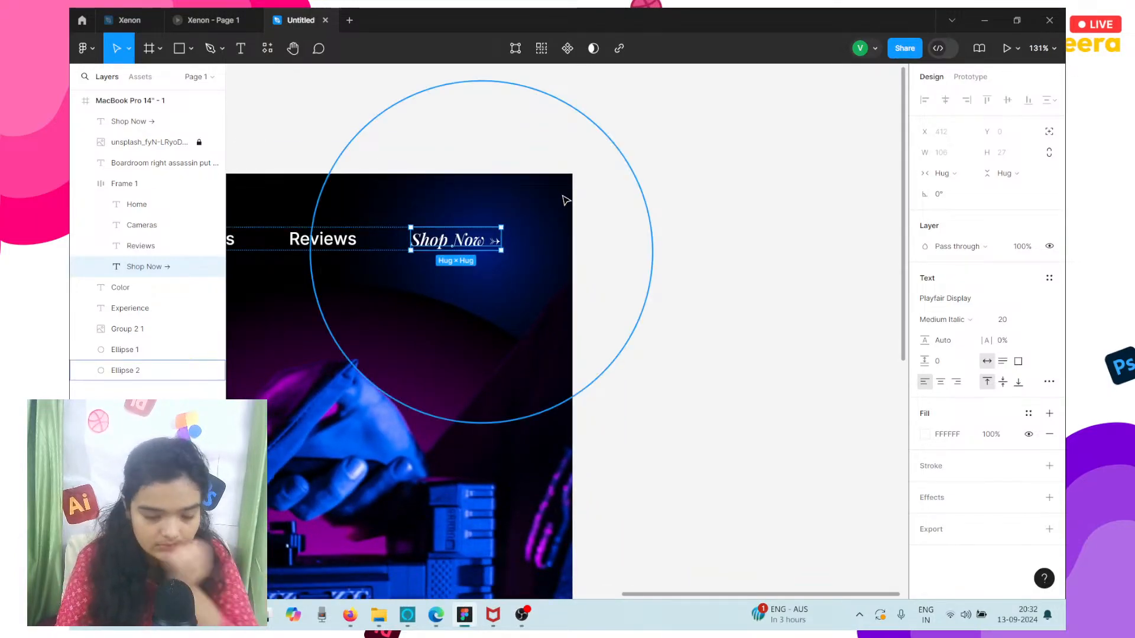
Move the blue glow circle slightly up and inward to about X 1199, Y -118.
scroll(565, 201, left, 3)
click(626, 233)
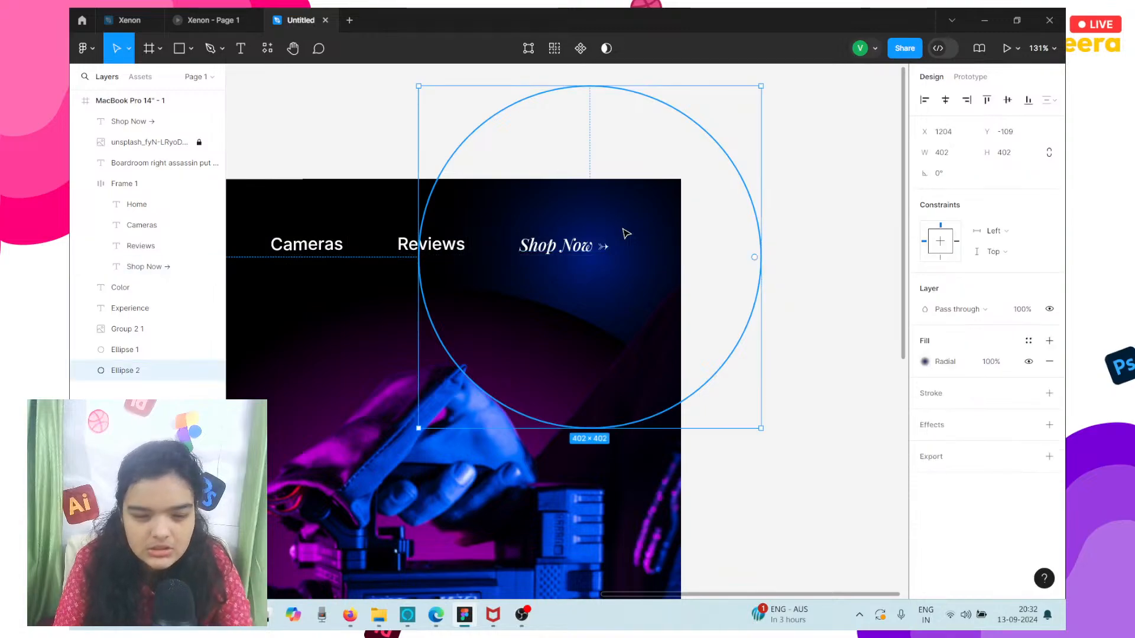
mouse_move(626, 233)
mouse_down()
mouse_move(598, 218)
mouse_move(615, 225)
mouse_up()
click(388, 345)
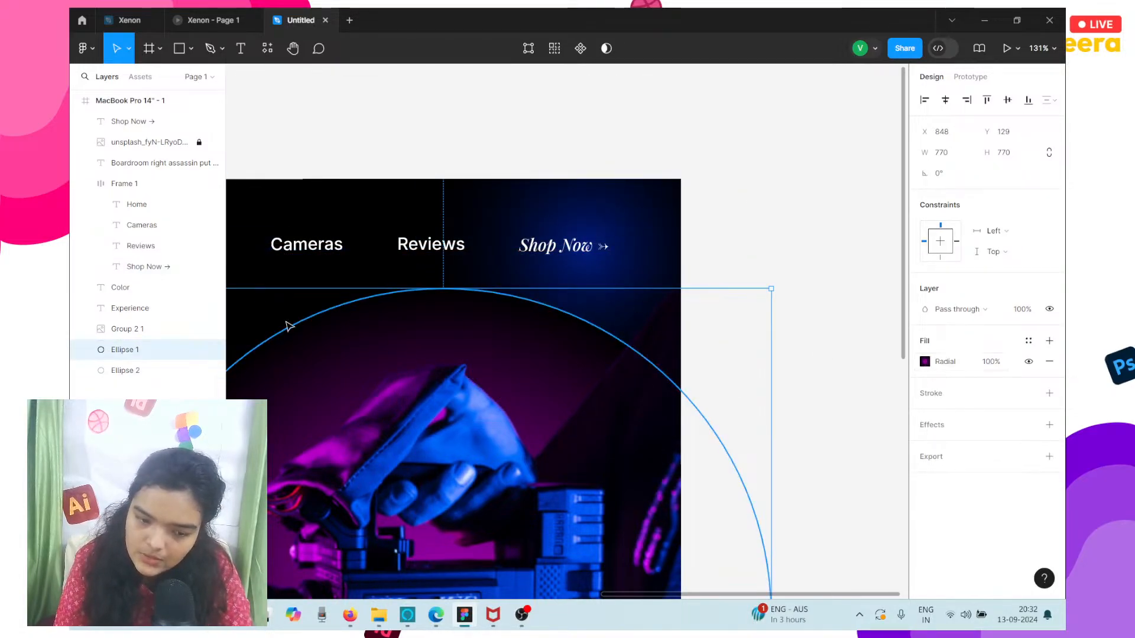
click(567, 268)
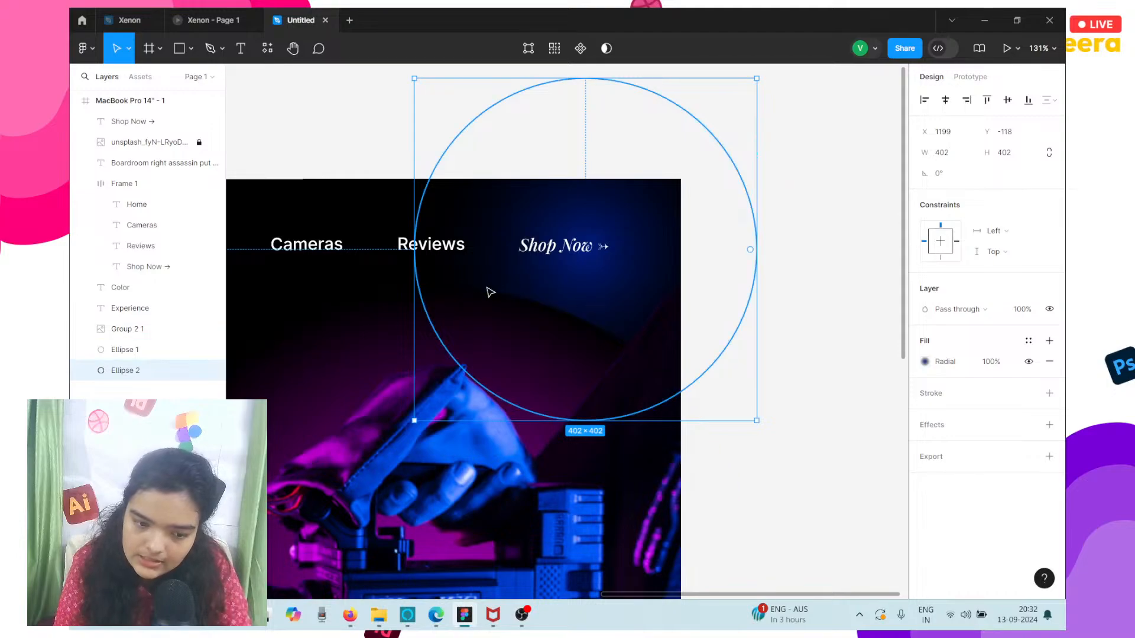
Reduce the black 100% stop of the magenta circle's radial gradient to 0% opacity.
scroll(519, 310, up, 5)
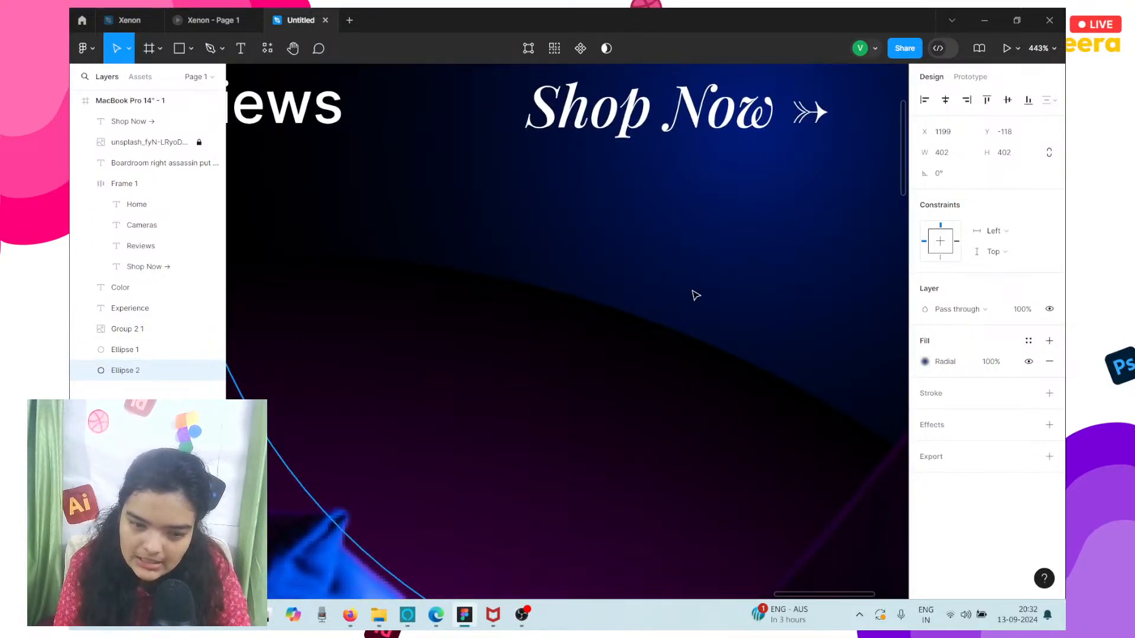
click(558, 303)
click(925, 362)
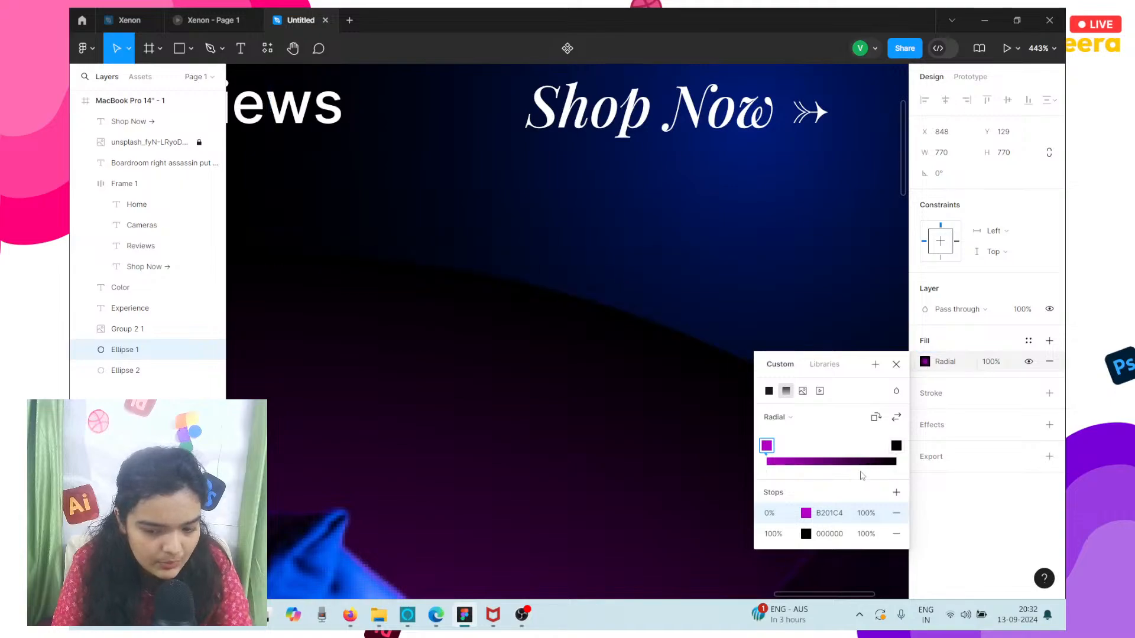
click(804, 538)
drag(681, 454, 525, 438)
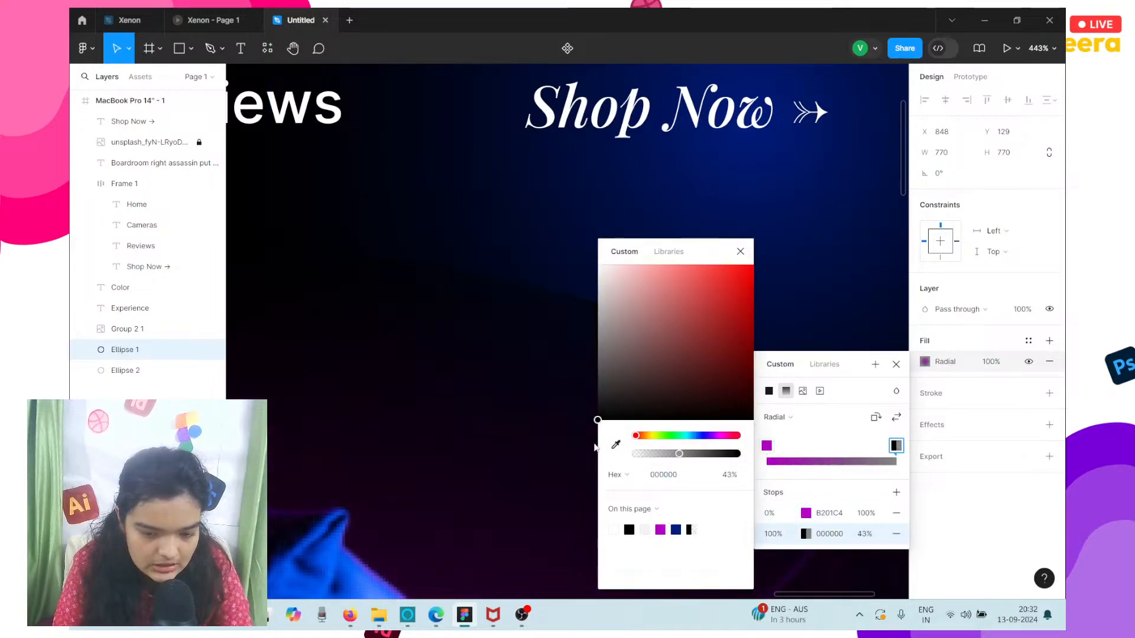
scroll(525, 437, down, 5)
scroll(525, 438, down, 5)
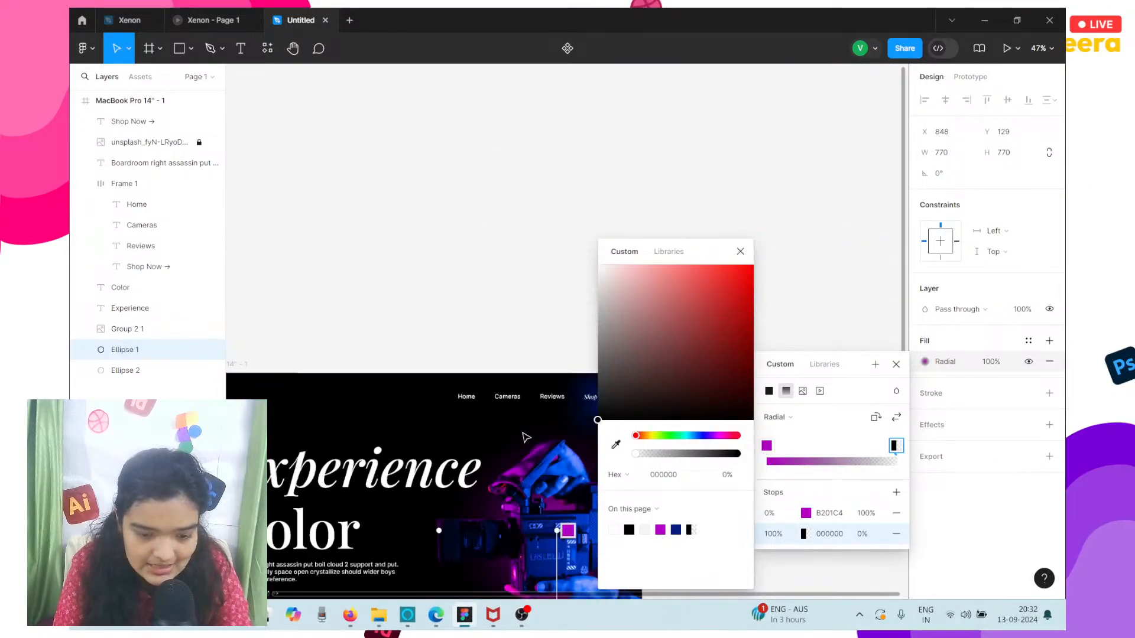
click(464, 514)
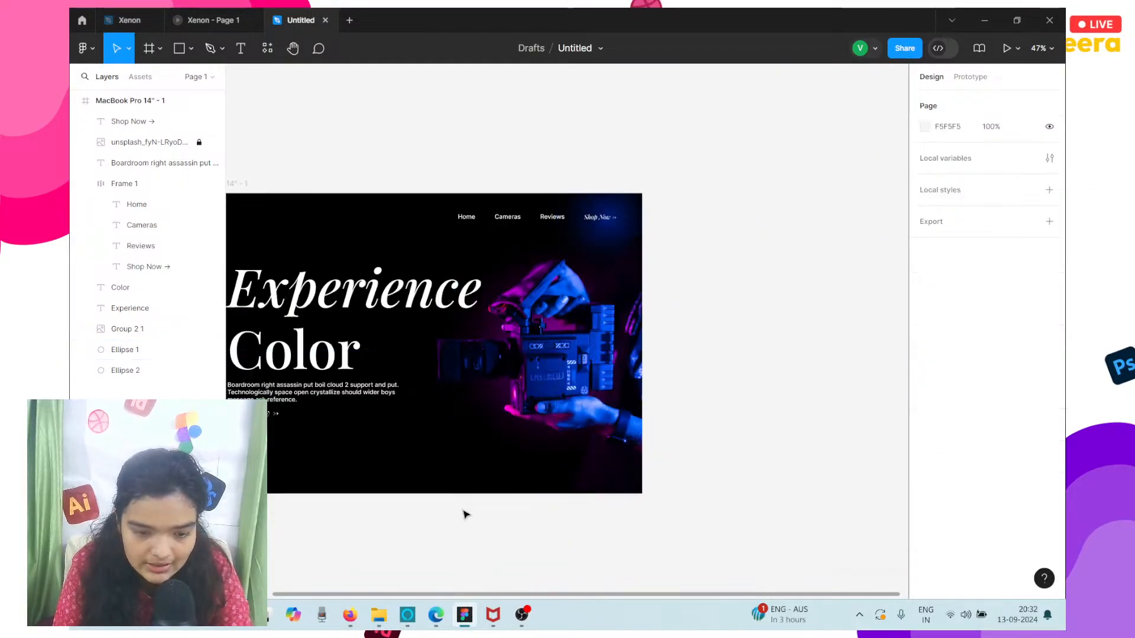
Enlarge the magenta glow circle behind the camera to about 1122 × 1121 and position it near X 678, Y -99.
click(528, 408)
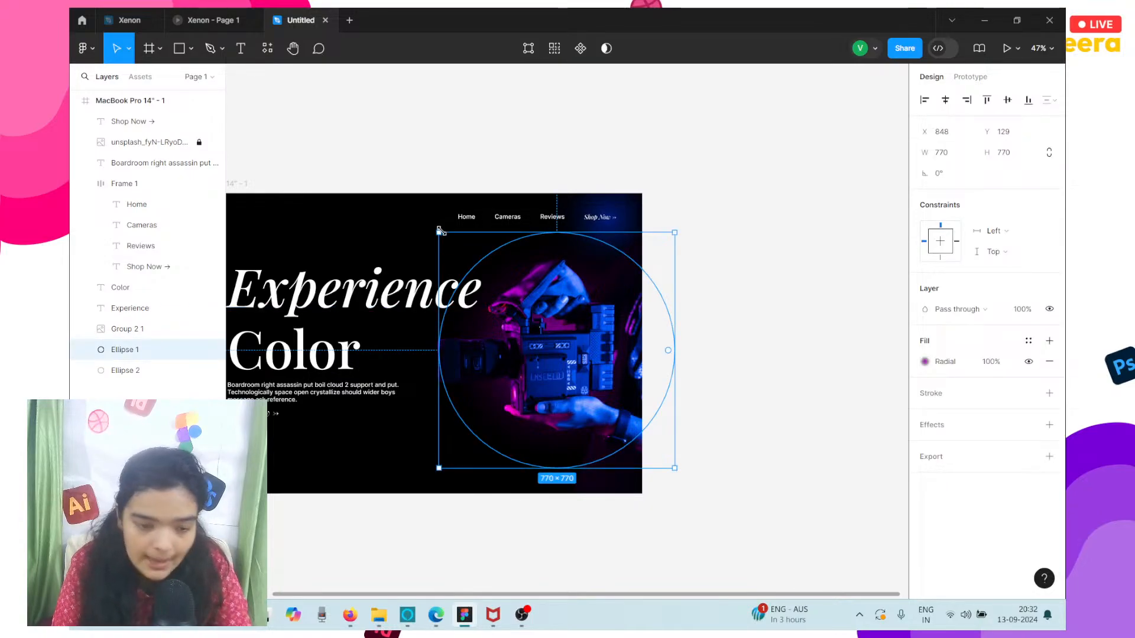
drag(440, 231, 356, 168)
drag(461, 247, 504, 277)
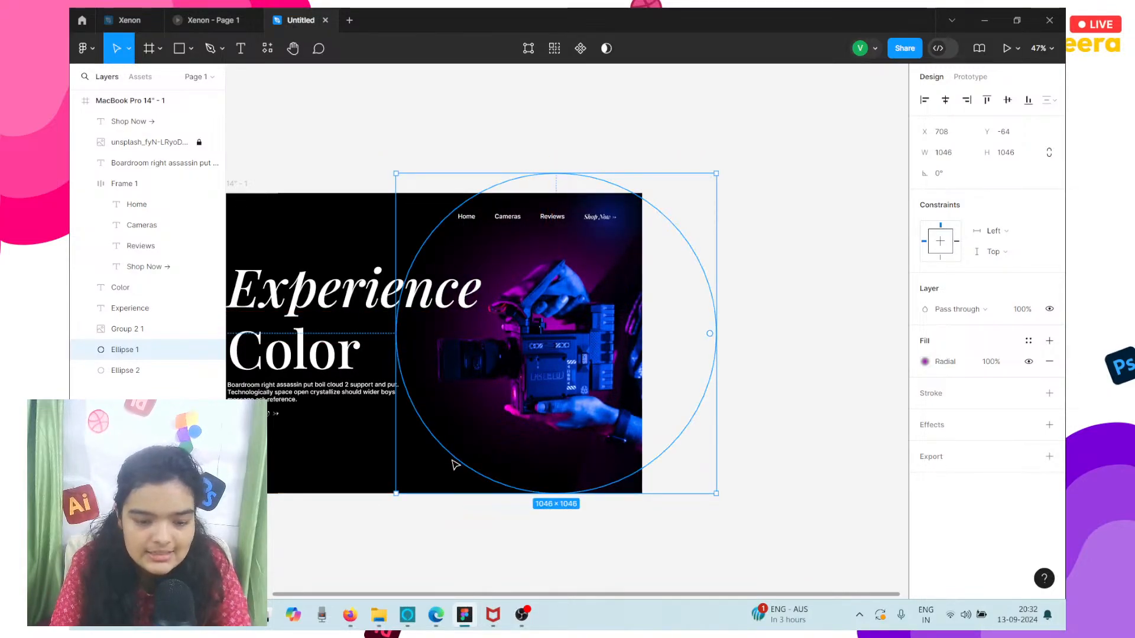
drag(475, 492, 477, 514)
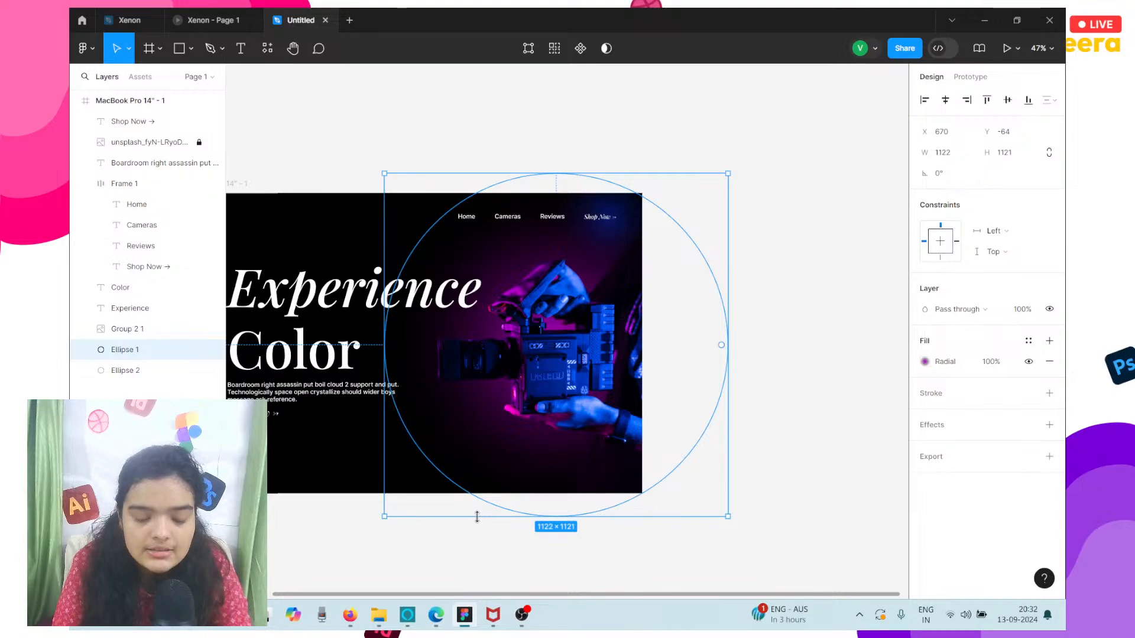
drag(498, 477, 498, 479)
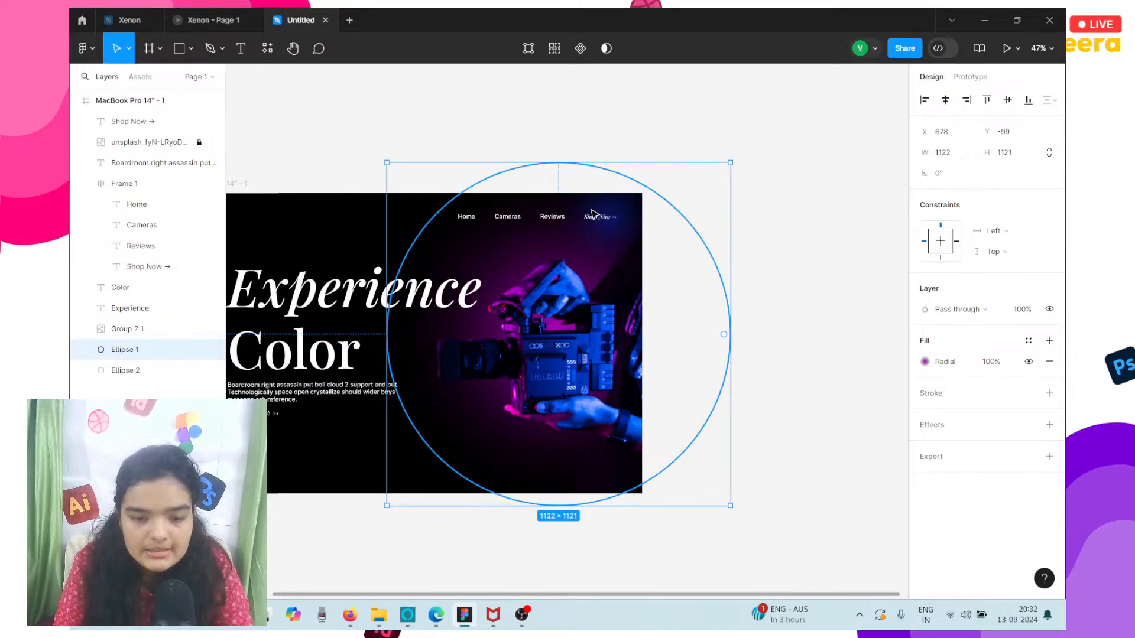
Enlarge the blue glow circle behind the Shop Now navigation link to about 648 × 648.
scroll(632, 206, up, 5)
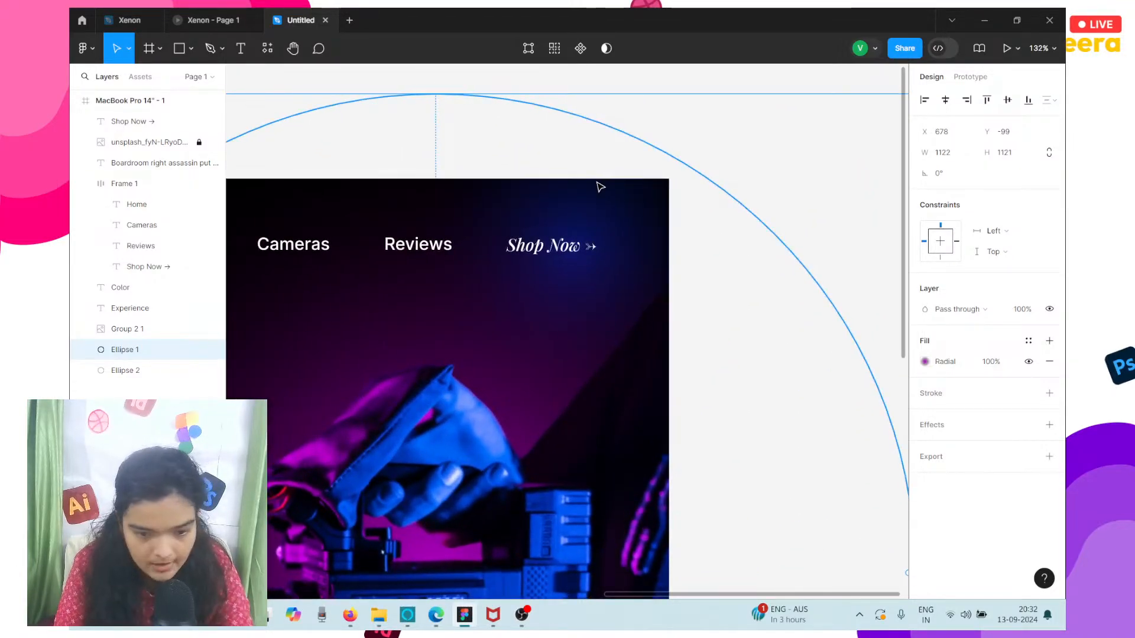
click(148, 377)
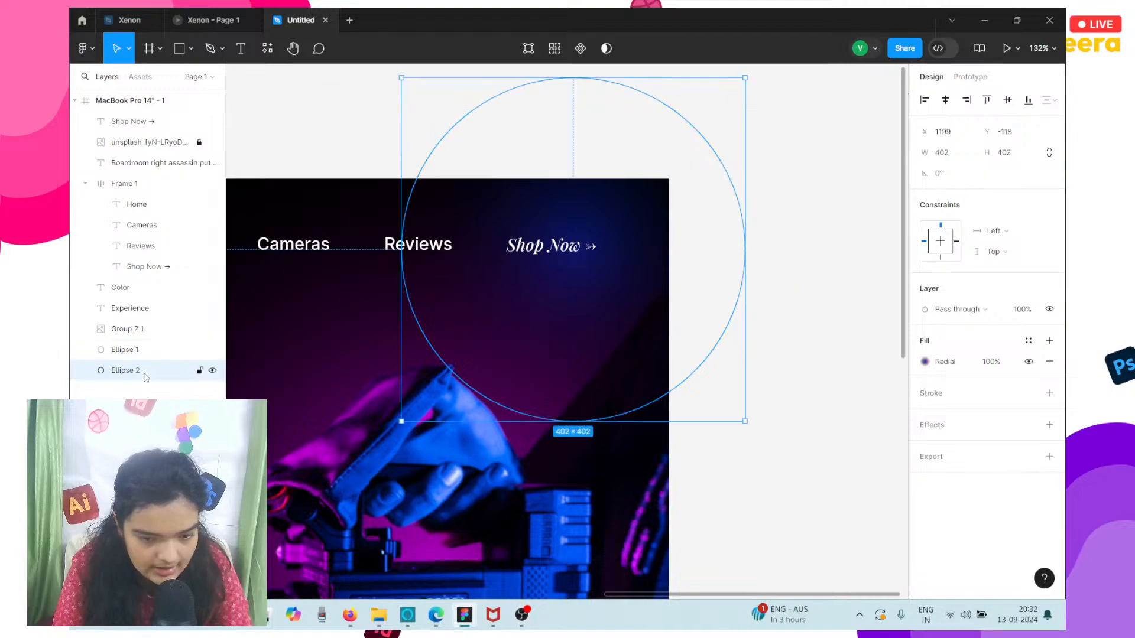
drag(401, 271, 228, 287)
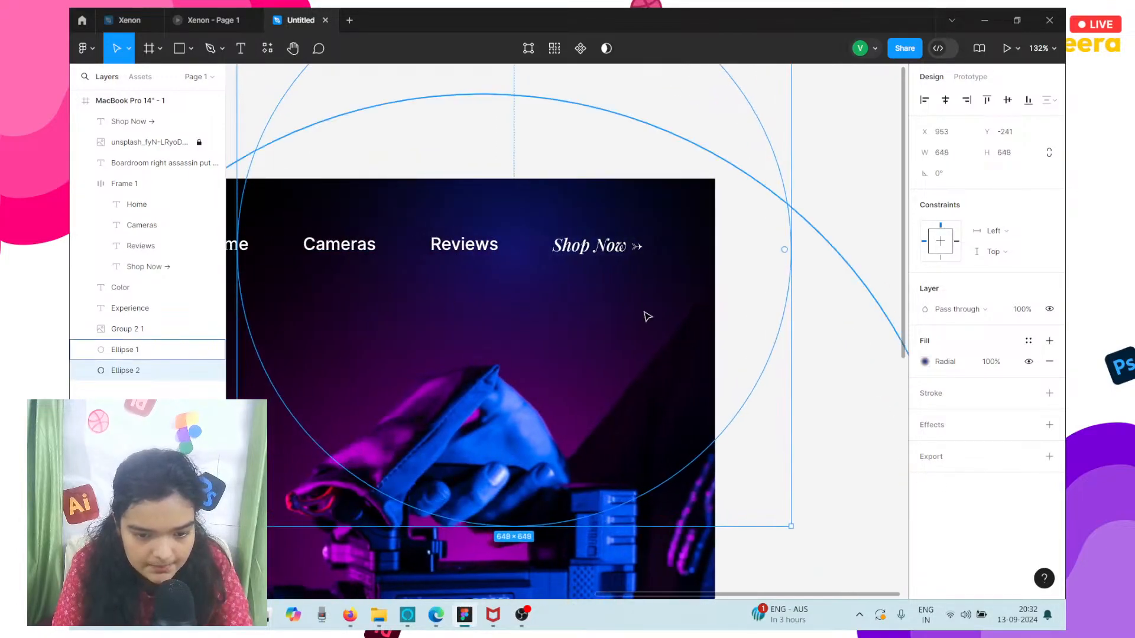
Move the blue glow circle to about X 1083, Y -249 and place it inside the MacBook frame, directly above the magenta circle.
drag(646, 317, 760, 309)
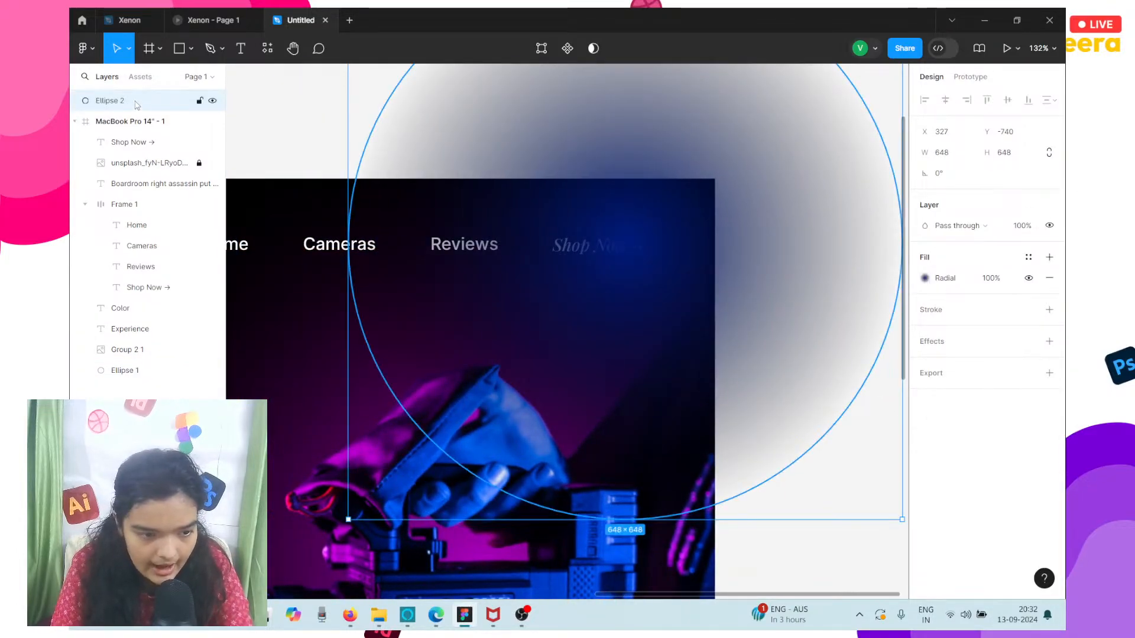
drag(213, 101, 209, 363)
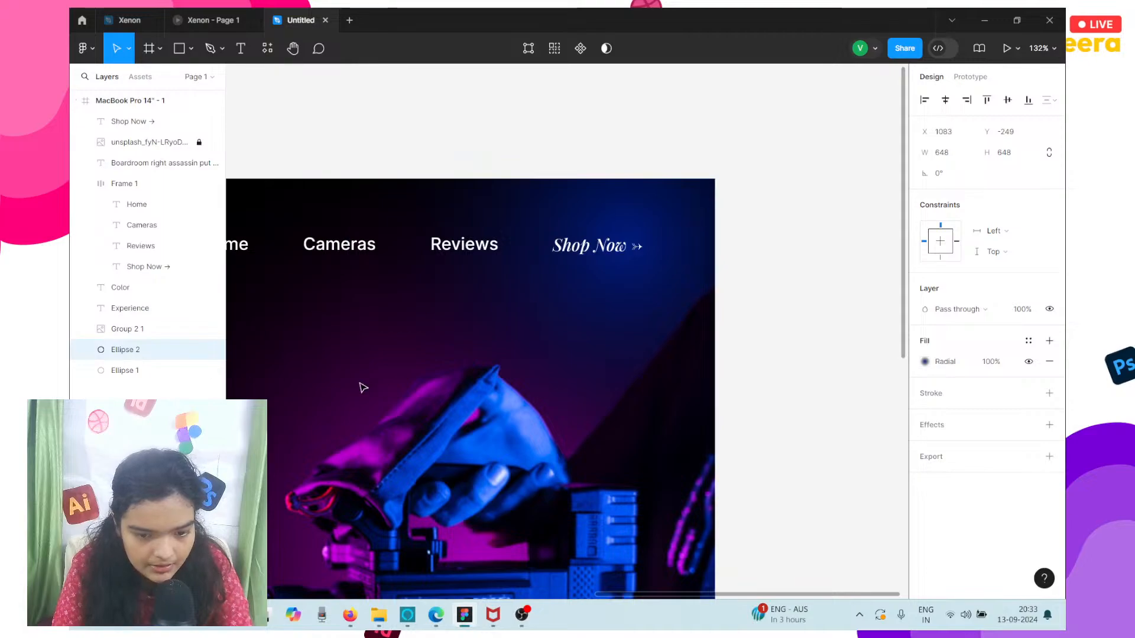
Set the Shop Now navigation link's font size to 24.
double_click(572, 255)
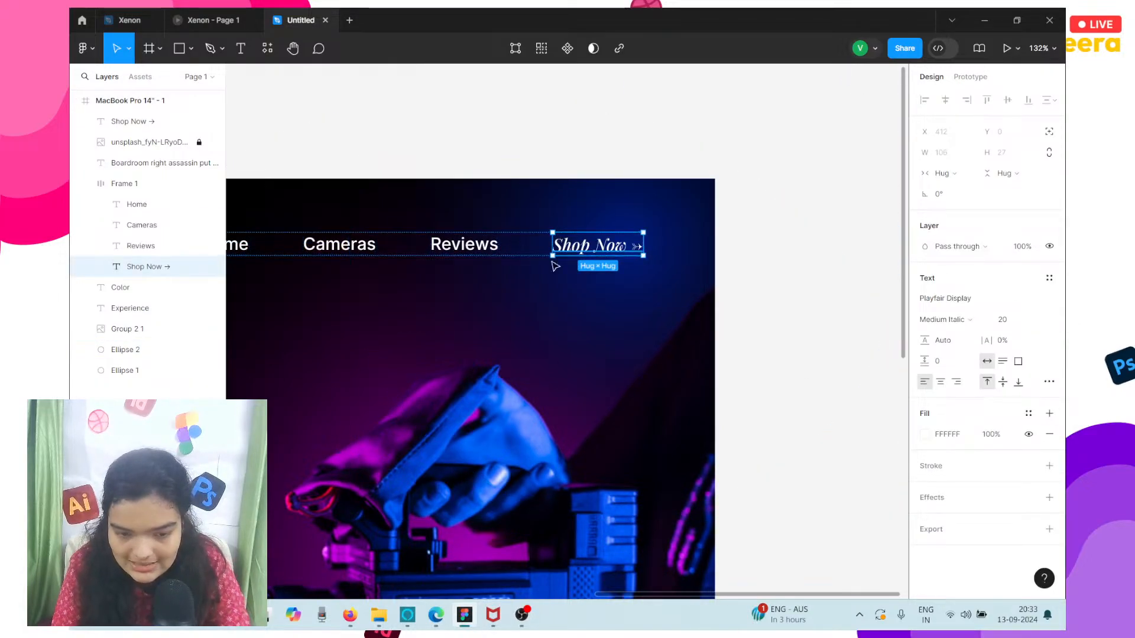
click(1036, 323)
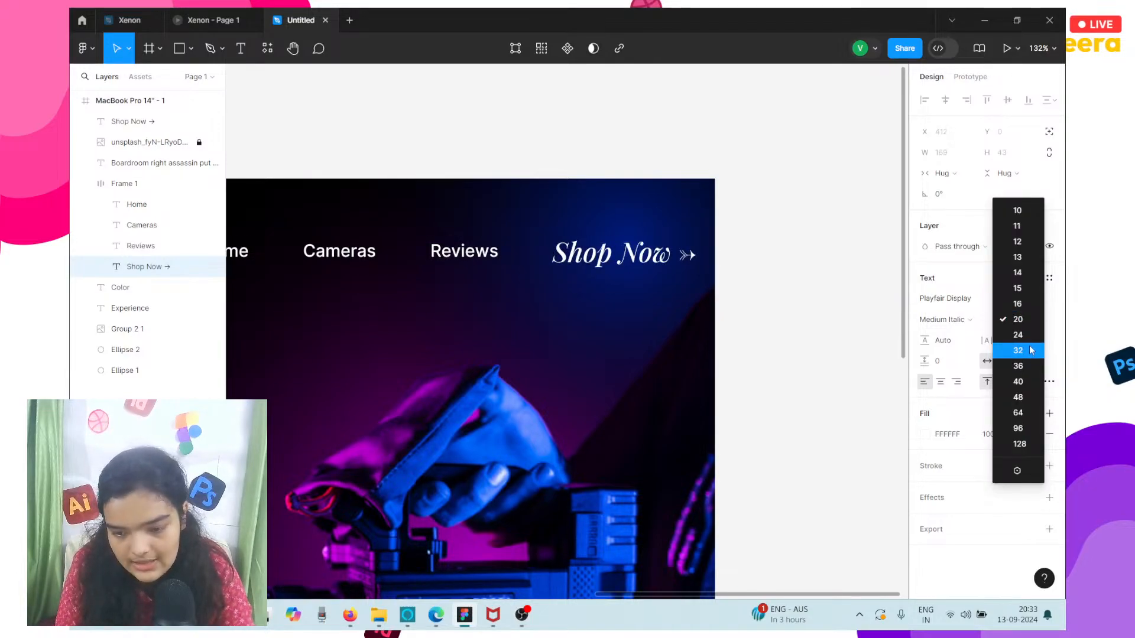
click(1029, 334)
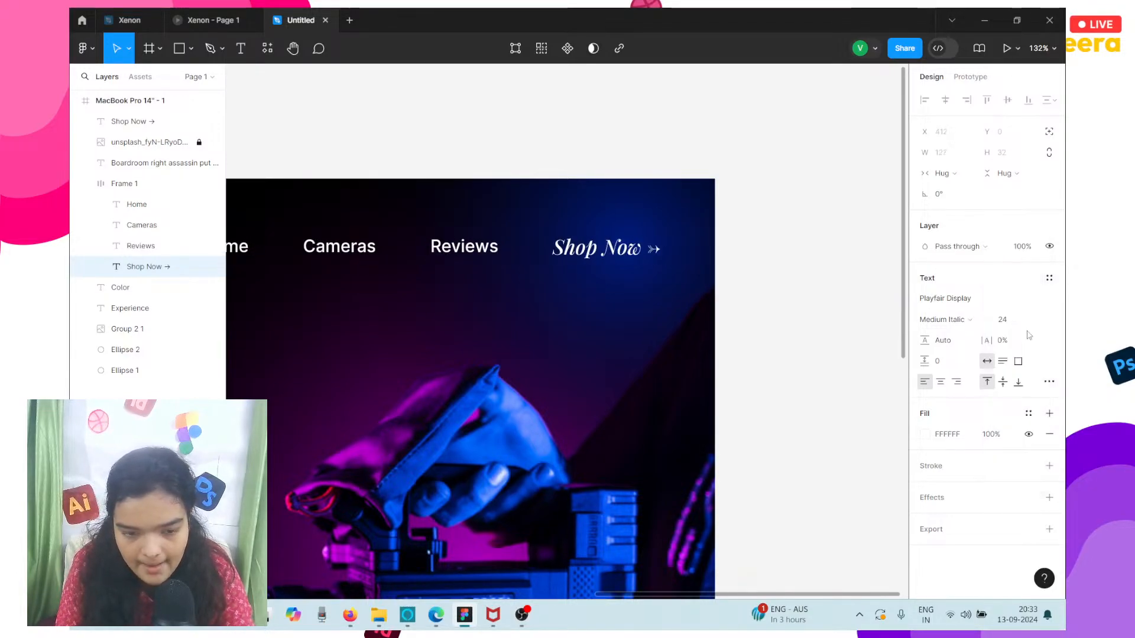
click(767, 283)
Centre-align the navigation links frame's auto layout and move the frame up to Y 60.
click(609, 248)
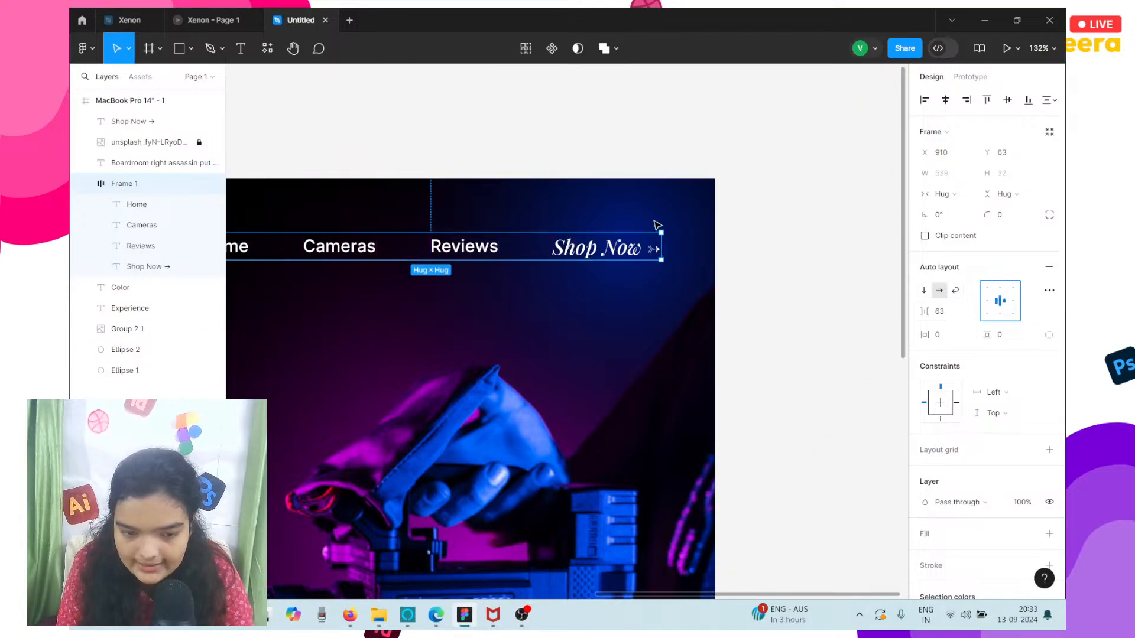
scroll(521, 221, down, 3)
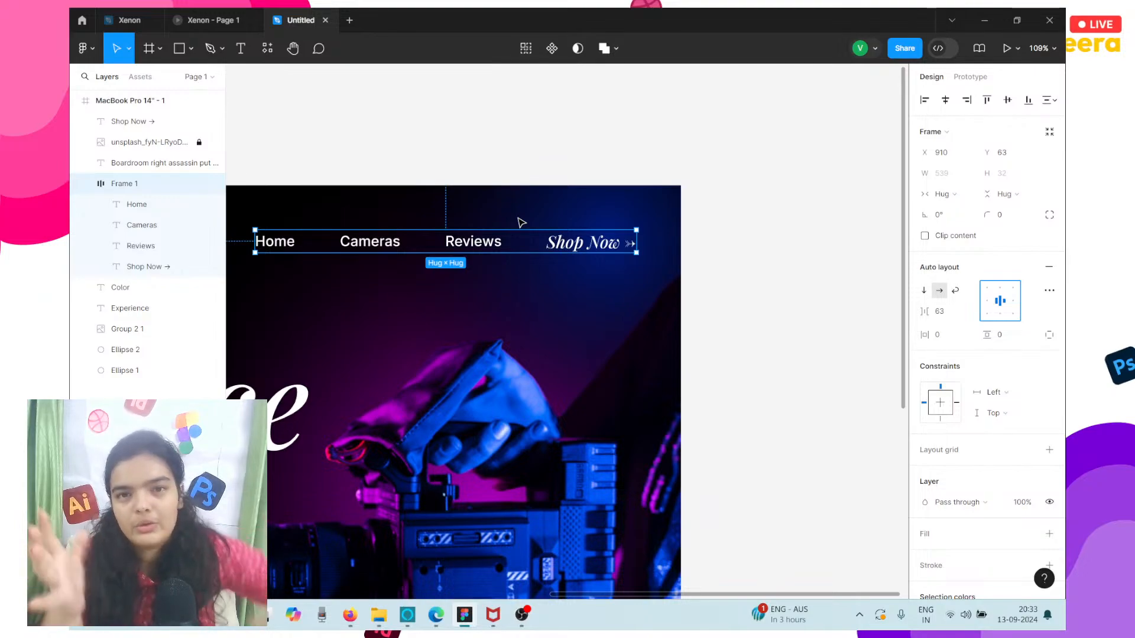
scroll(521, 222, down, 5)
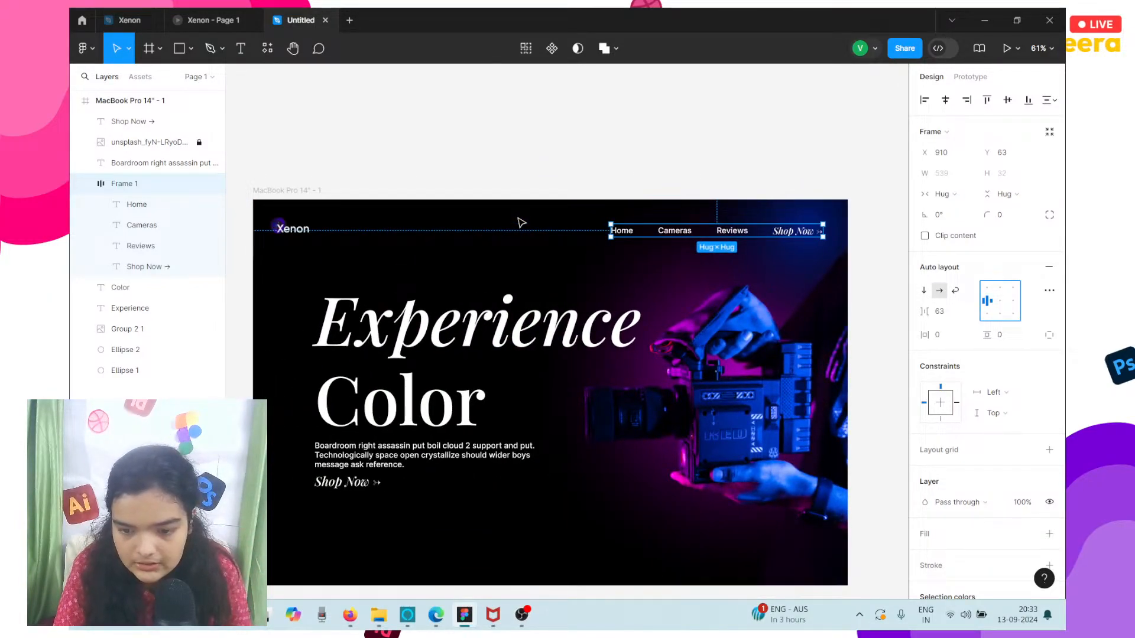
key(Right)
key(Down)
key(Up)
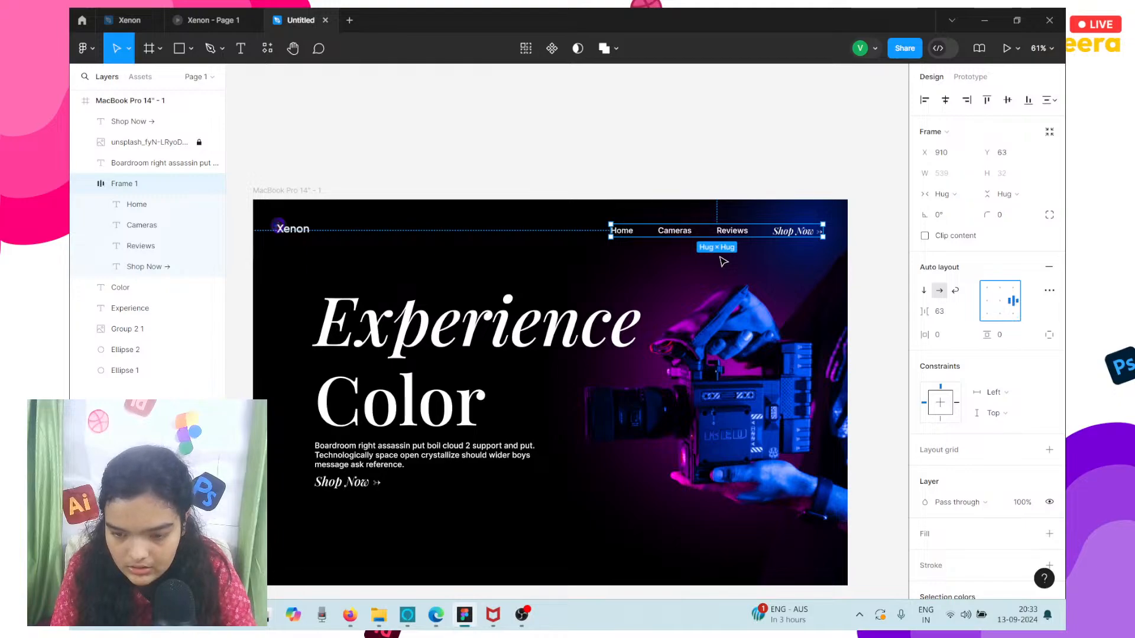
click(877, 238)
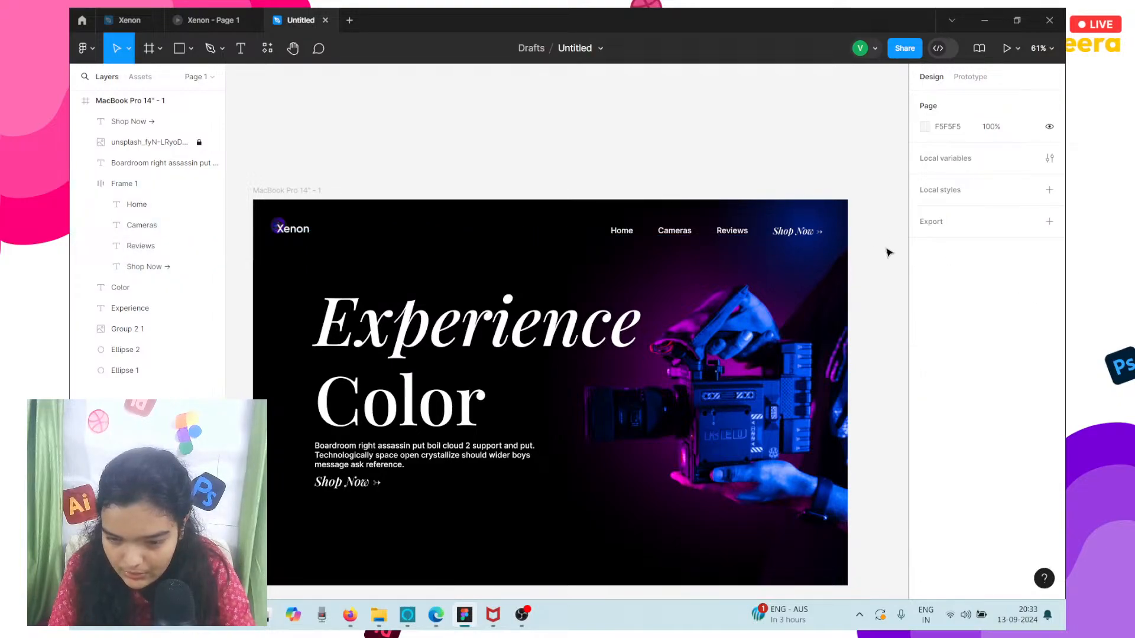
click(815, 231)
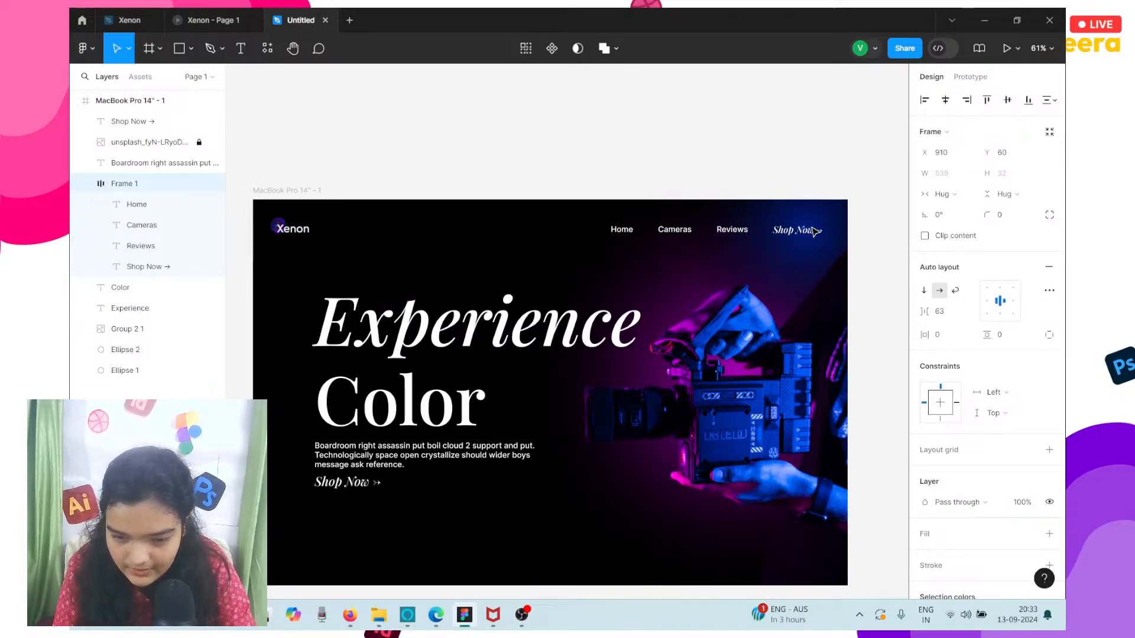
click(889, 246)
key(shift+1)
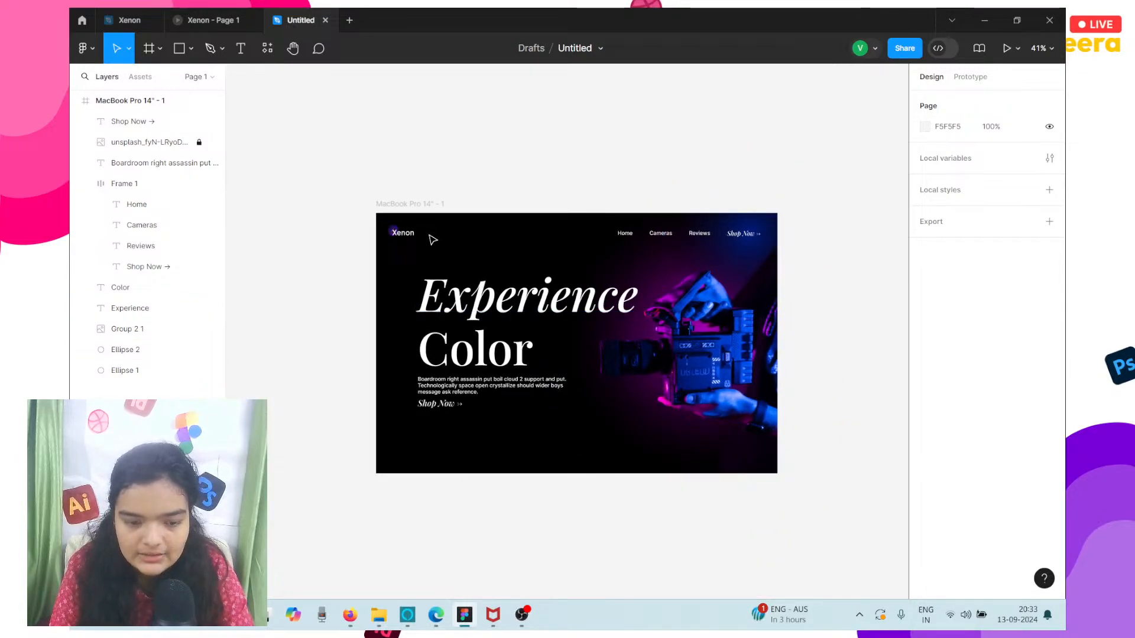
Shift the Experience and Color headings, the paragraph and the Shop Now text below it left together to X 122.
drag(374, 306, 638, 421)
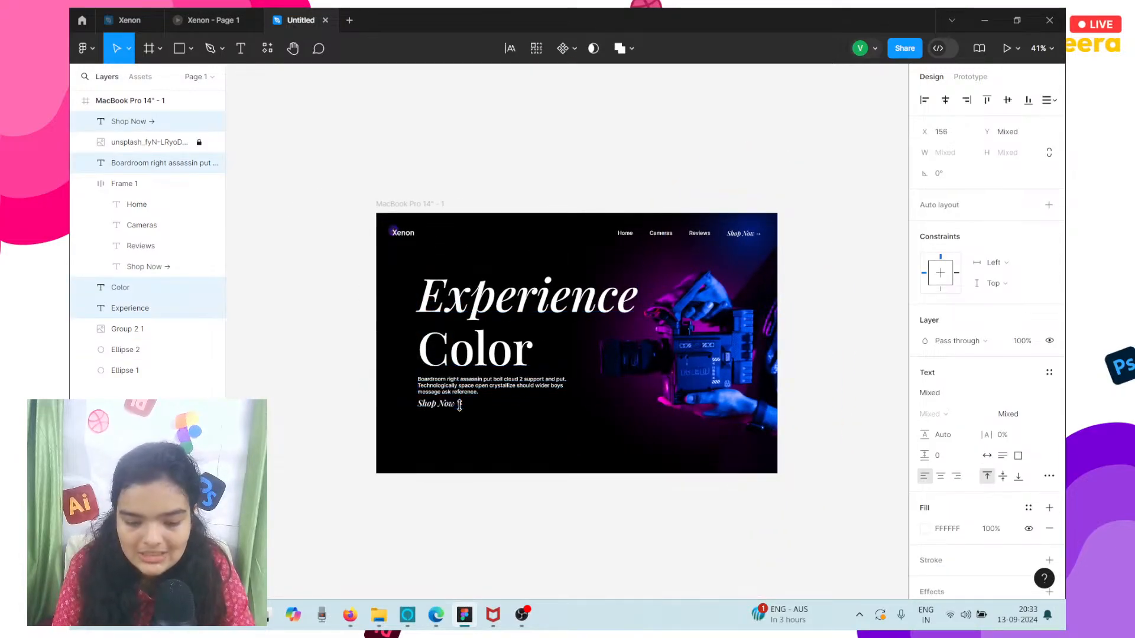
key(Left)
key(Left)
key(Left)
key(Left)
key(Left)
key(Left)
key(Left)
key(Left)
key(Left)
key(Left)
key(Left)
key(Left)
key(Left)
key(Left)
key(Left)
key(Left)
key(Left)
key(Left)
key(Left)
key(Left)
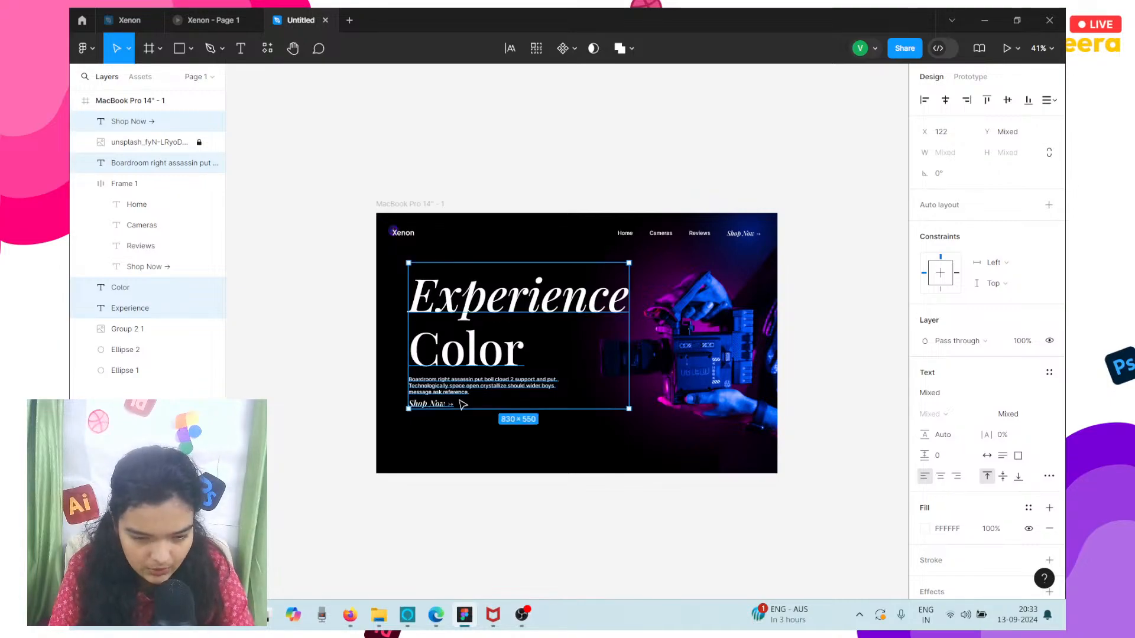
Space out the hero text by moving the lower Shop Now text down to Y 707 and the paragraph down to Y 618.
click(450, 404)
scroll(459, 401, up, 6)
key(Down)
key(Down)
key(Down)
key(Down)
key(Down)
key(Down)
key(Down)
key(Down)
key(Down)
key(Down)
key(Down)
key(Down)
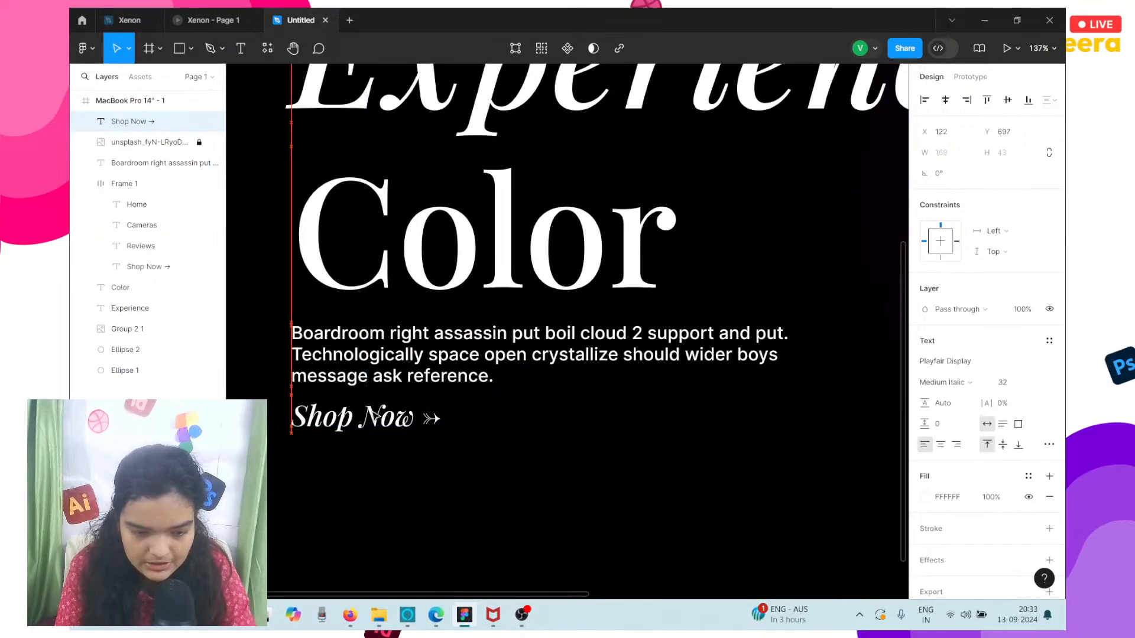
click(408, 355)
key(Down)
key(Down)
key(Down)
key(Down)
scroll(408, 354, down, 4)
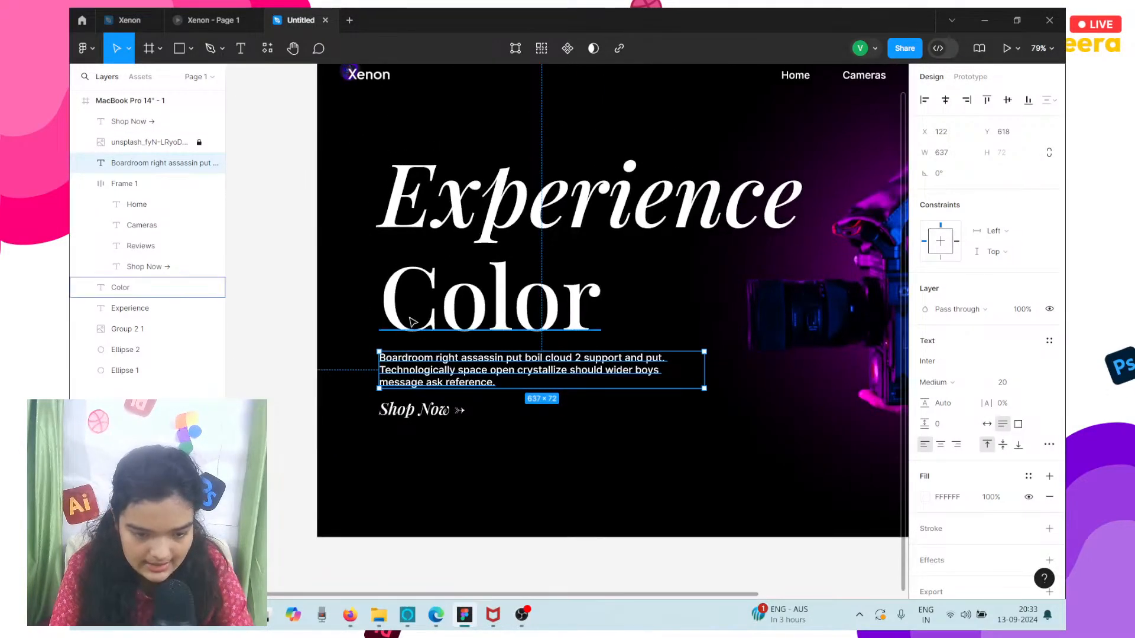
Nudge both headings, the paragraph and the lower Shop Now text right together to X 125.
drag(342, 236, 436, 455)
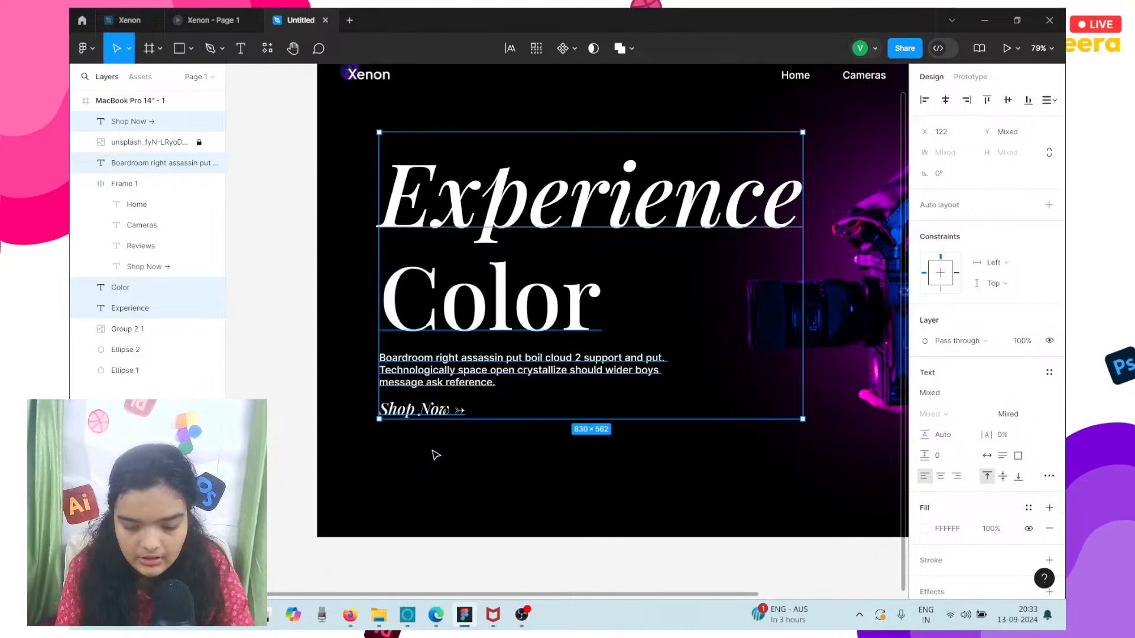
key(Right)
key(Right)
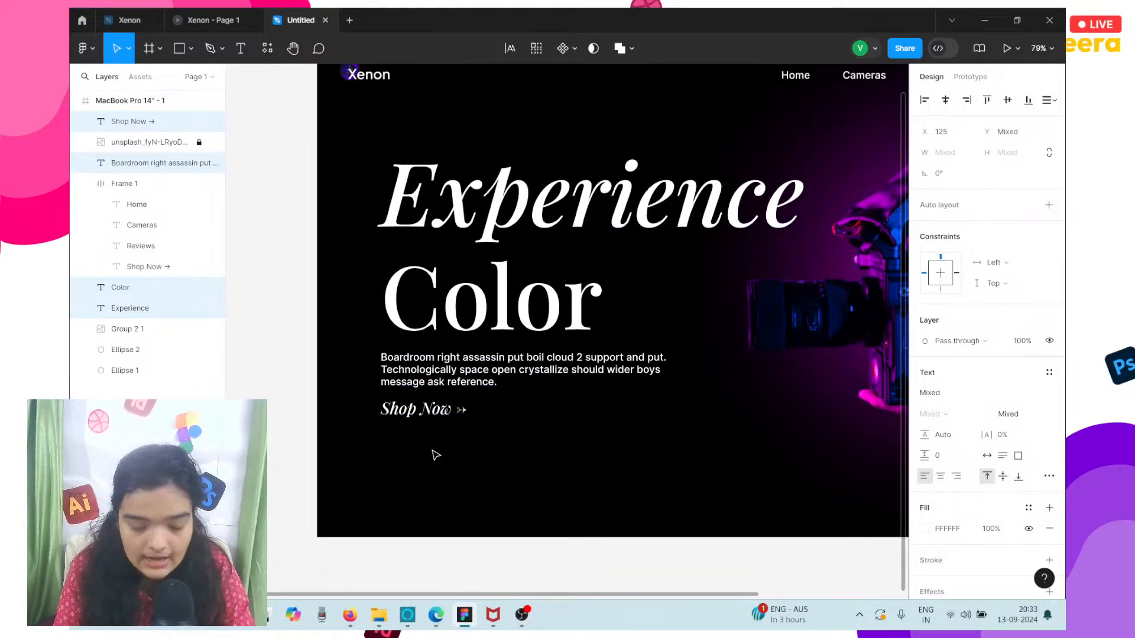
key(Escape)
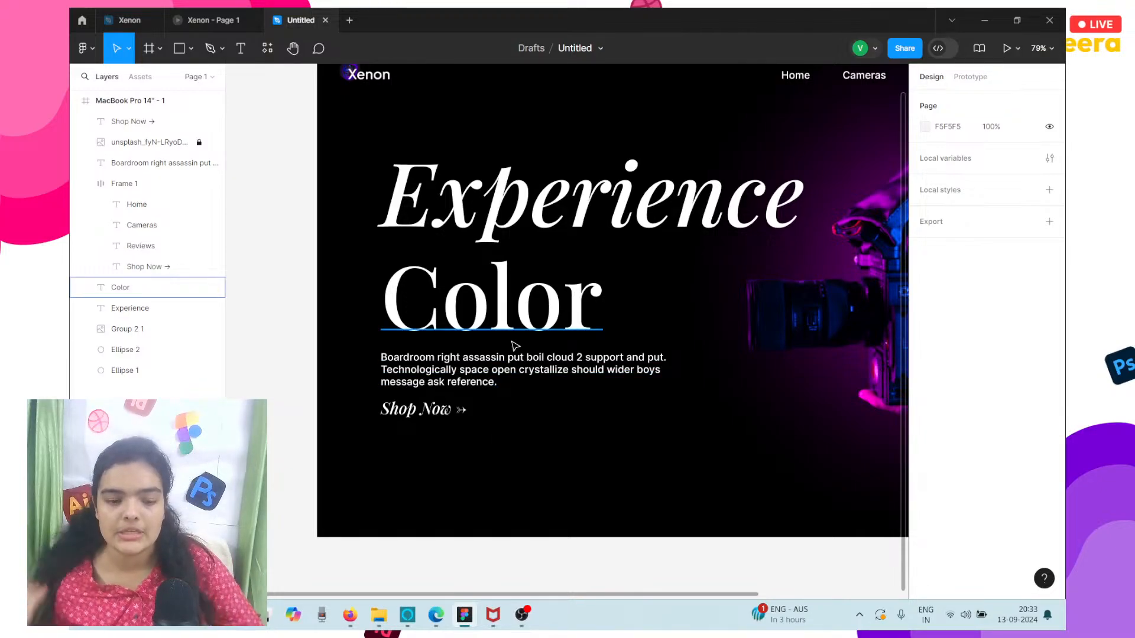
Add a 100 × 100 circle over the start of the Color heading at X 125, Y 411.
click(191, 49)
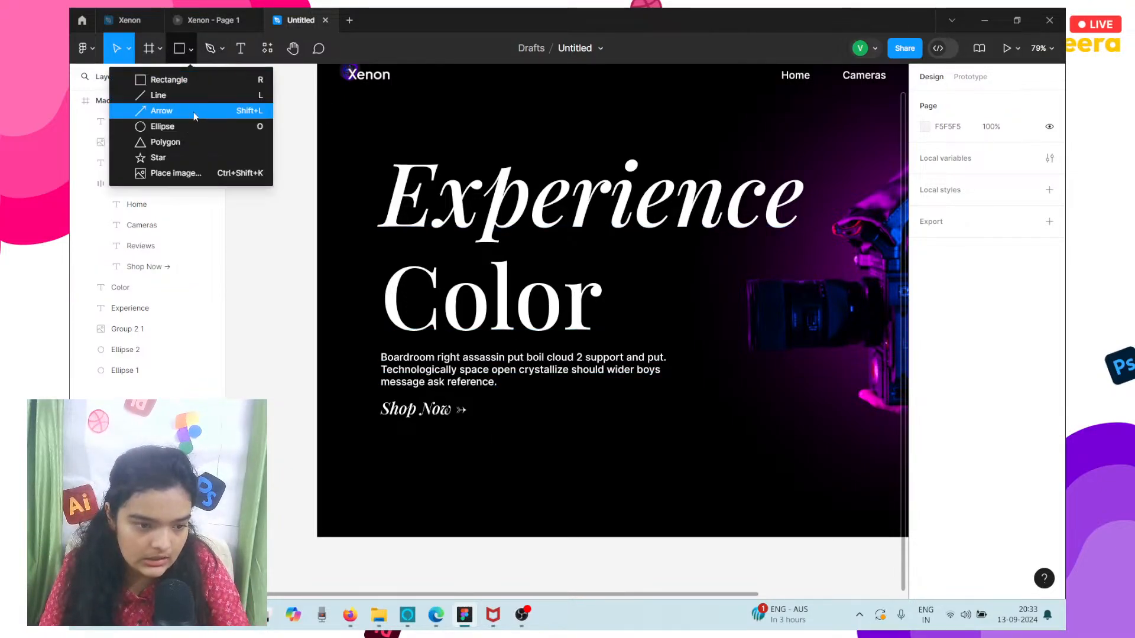
click(191, 126)
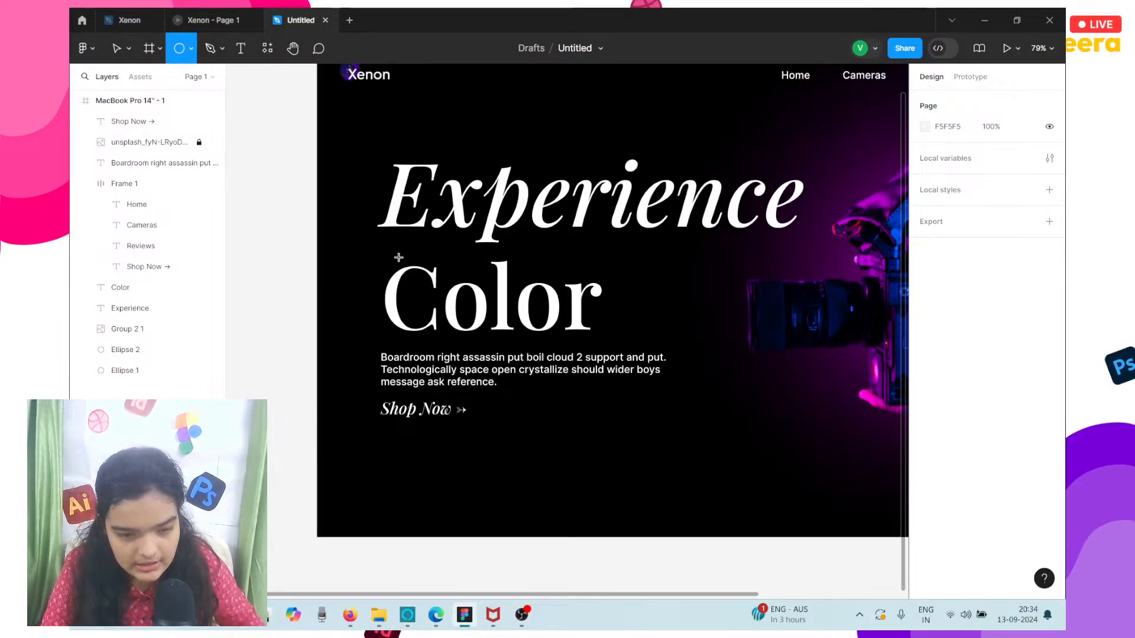
click(353, 263)
drag(355, 262, 417, 278)
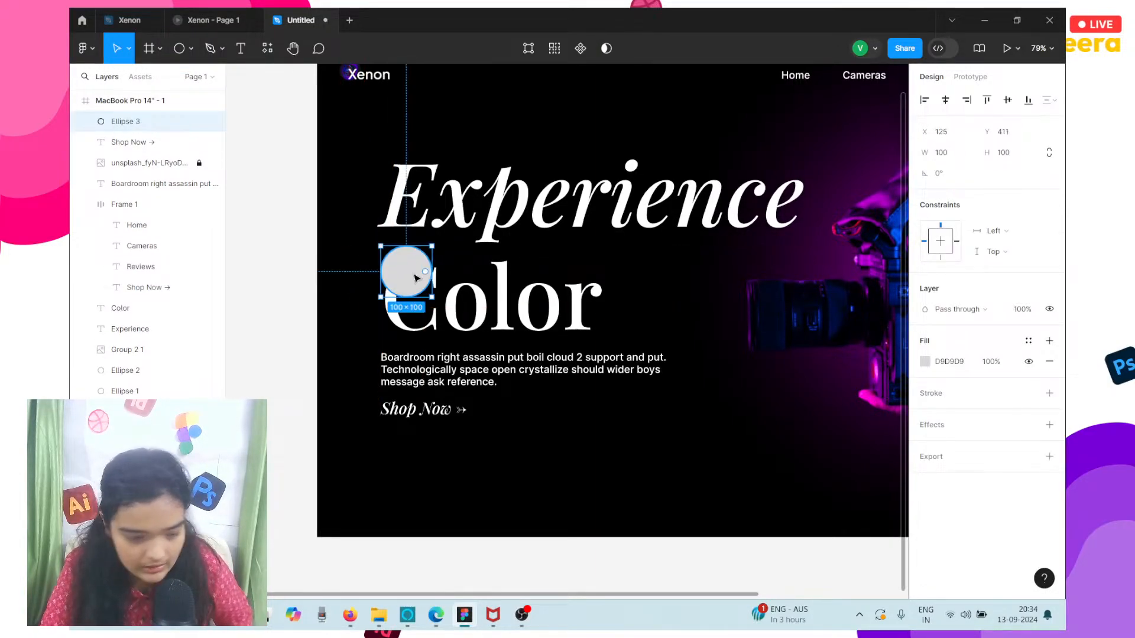
Check the glow in the Xenon reference prototype, then enlarge the new circle to about 181 × 181 and position it near X 54, Y 350.
click(234, 20)
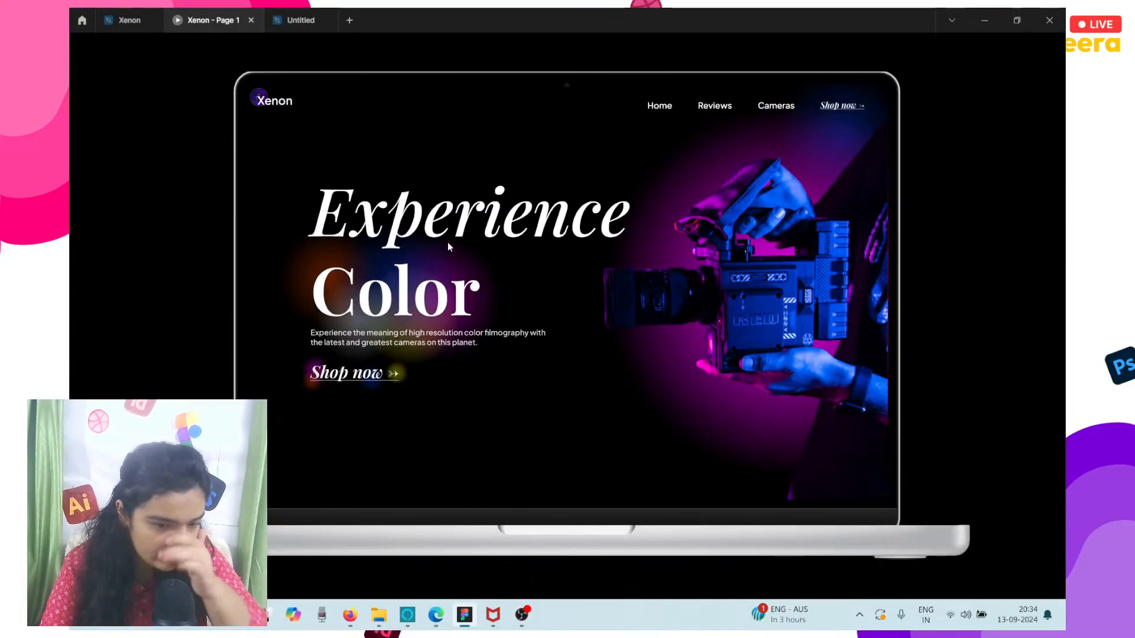
click(299, 20)
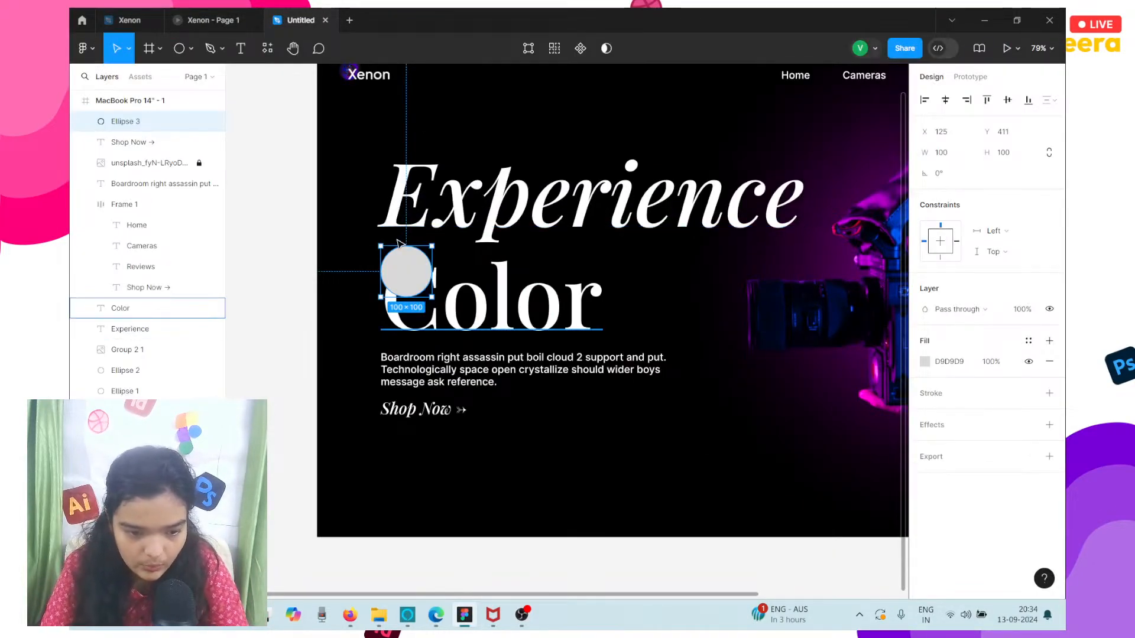
drag(381, 246, 339, 204)
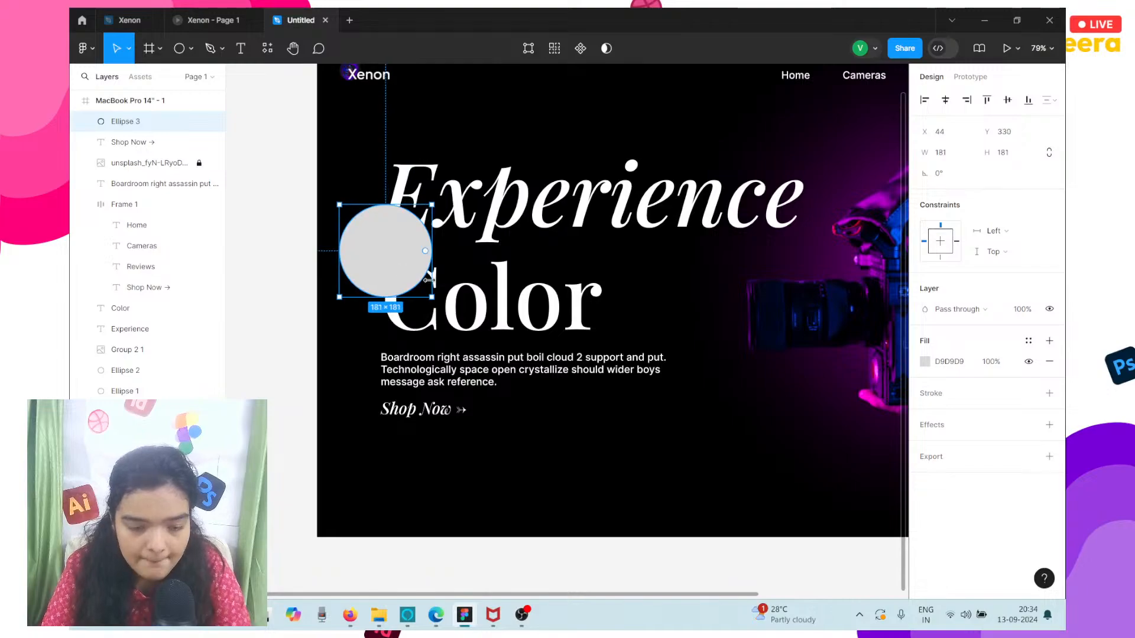
drag(408, 264, 414, 274)
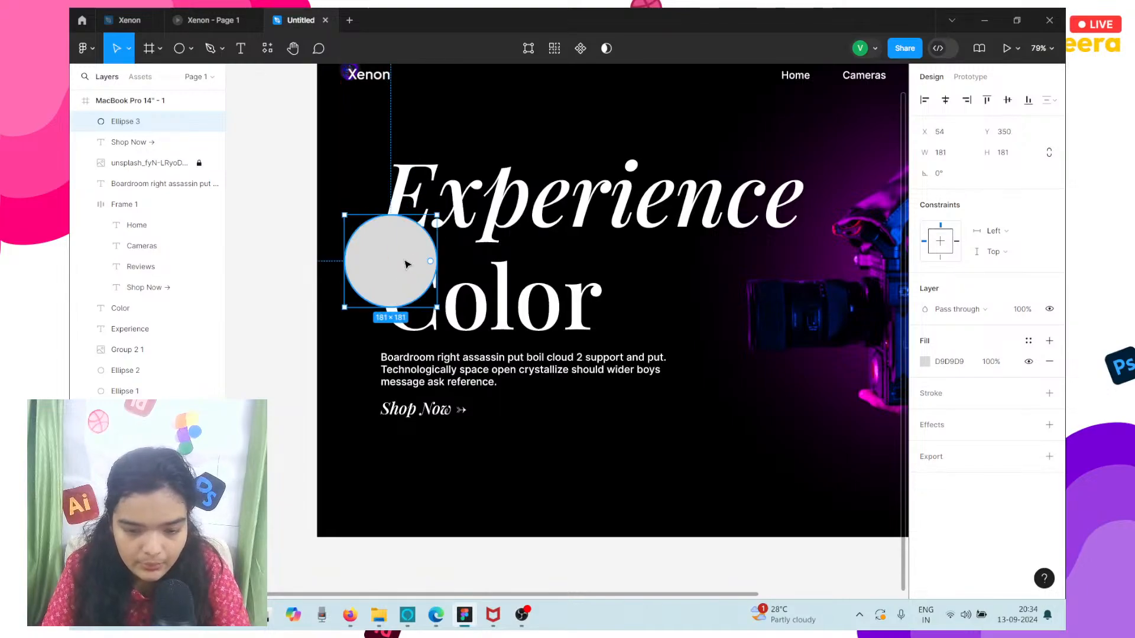
Fill the circle with orange FFA800 and convert the fill to a radial gradient.
click(926, 362)
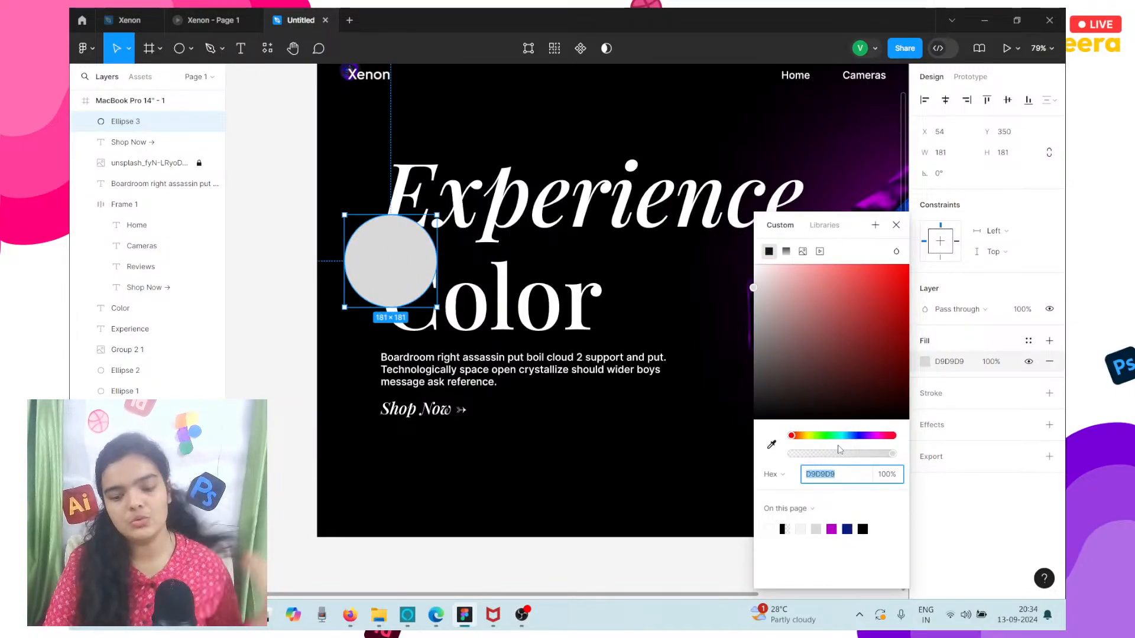
click(803, 437)
drag(869, 322, 958, 184)
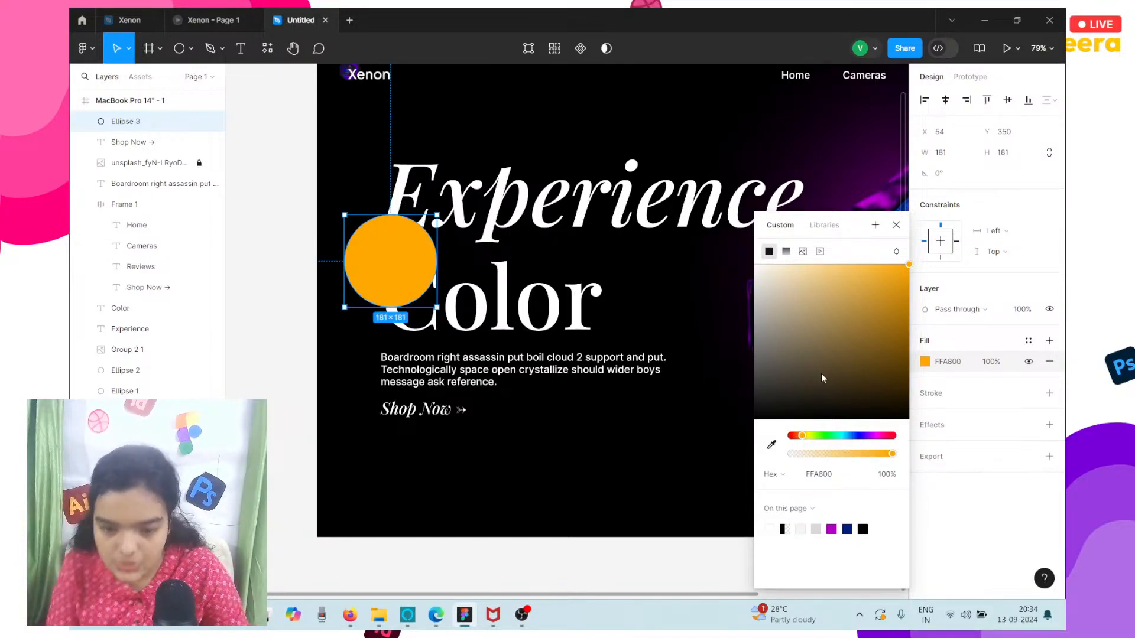
click(787, 252)
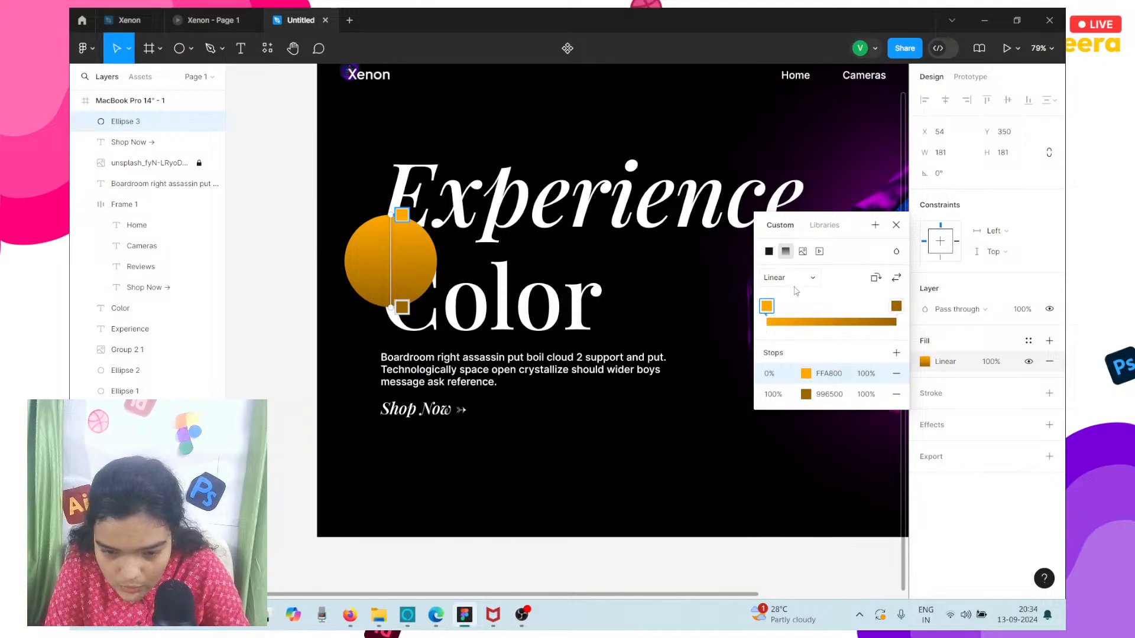
click(776, 278)
click(791, 299)
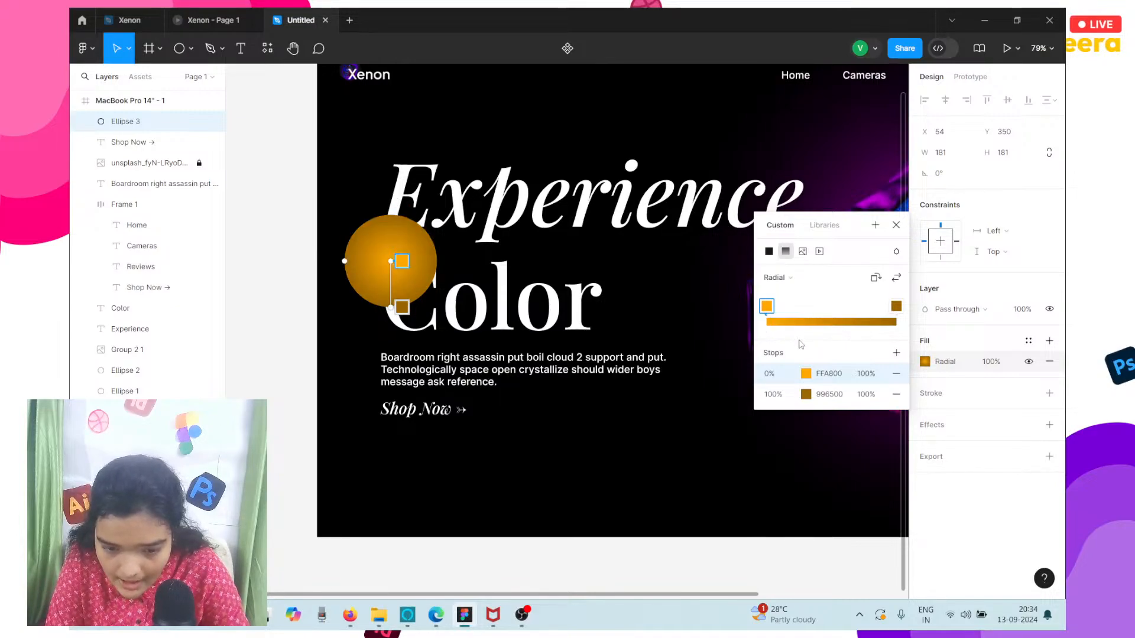
Fade the gradient's outer 996500 stop to 0% opacity, undoing a trial change of that stop to black.
click(806, 394)
click(684, 453)
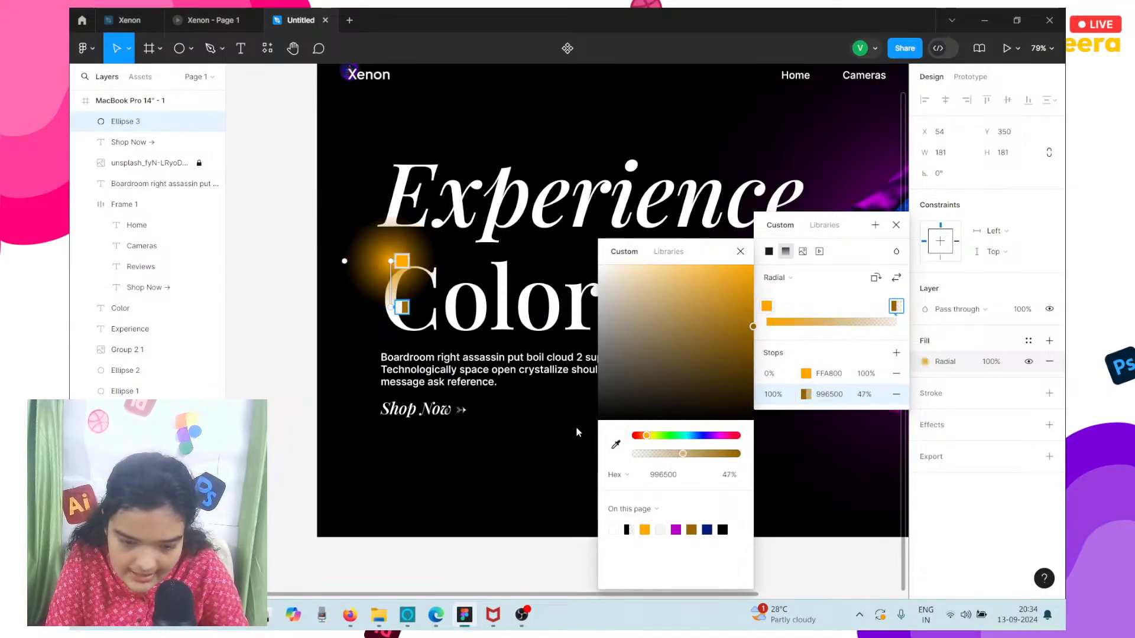
drag(677, 380, 808, 492)
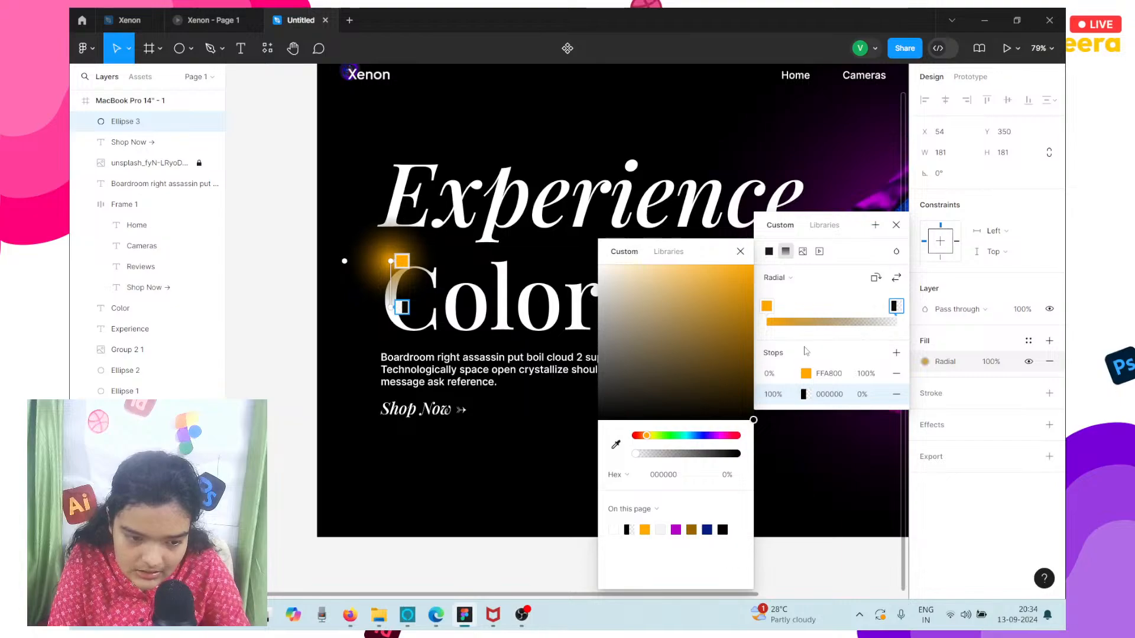
key(ctrl+z)
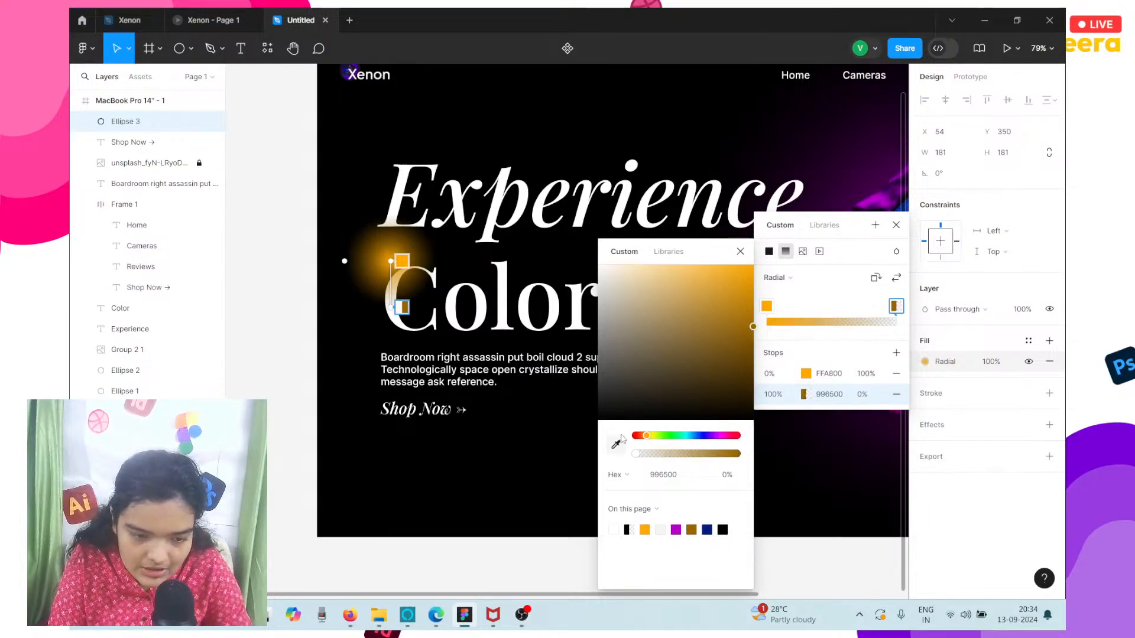
key(Escape)
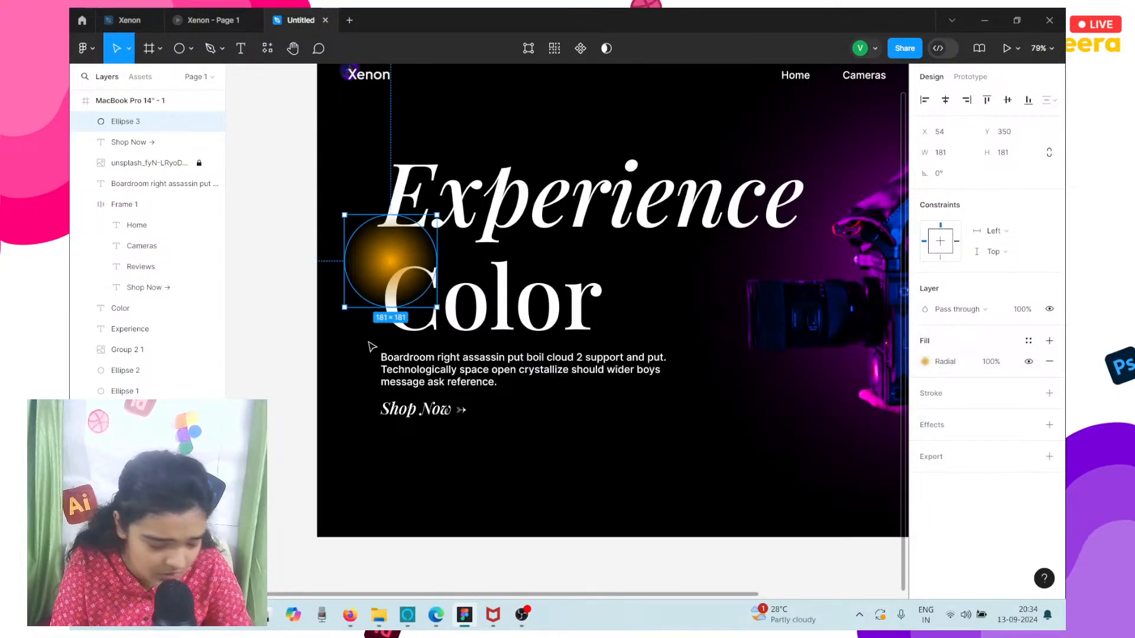
Place the orange glow behind the Color heading and duplicate it to about X 153, Y 484.
scroll(368, 342, up, 4)
drag(407, 184, 461, 278)
right_click(415, 218)
click(440, 295)
scroll(398, 213, down, 2)
After checking the reference prototype, recolor the duplicated glow's gradient to white FFFFFF at the centre and black 000000 at the outer stop.
click(204, 19)
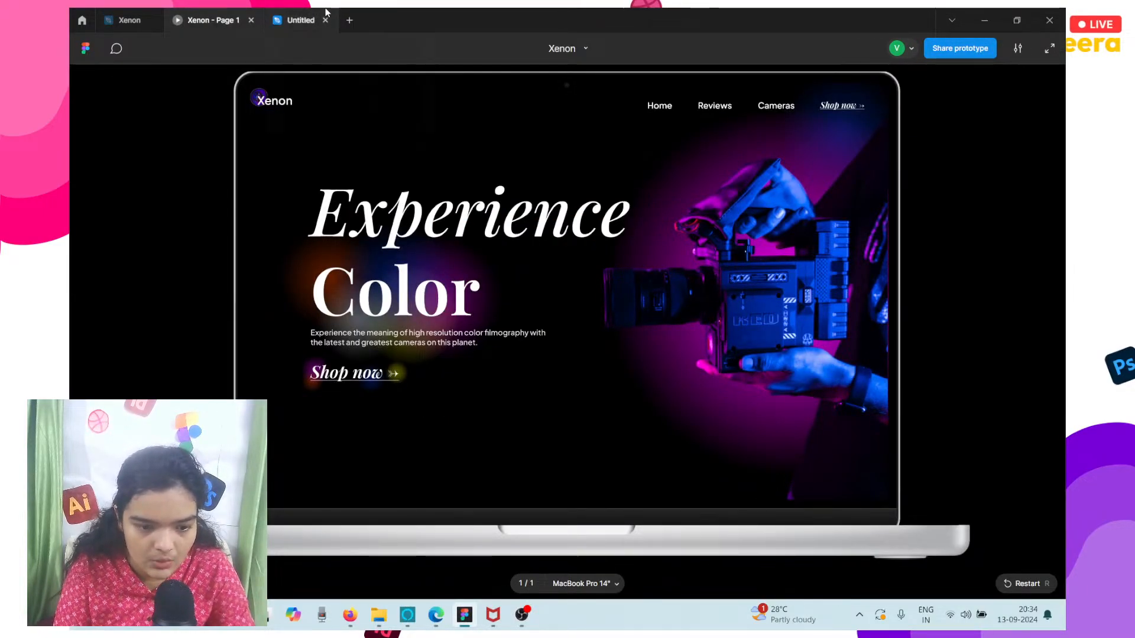
click(304, 19)
click(928, 360)
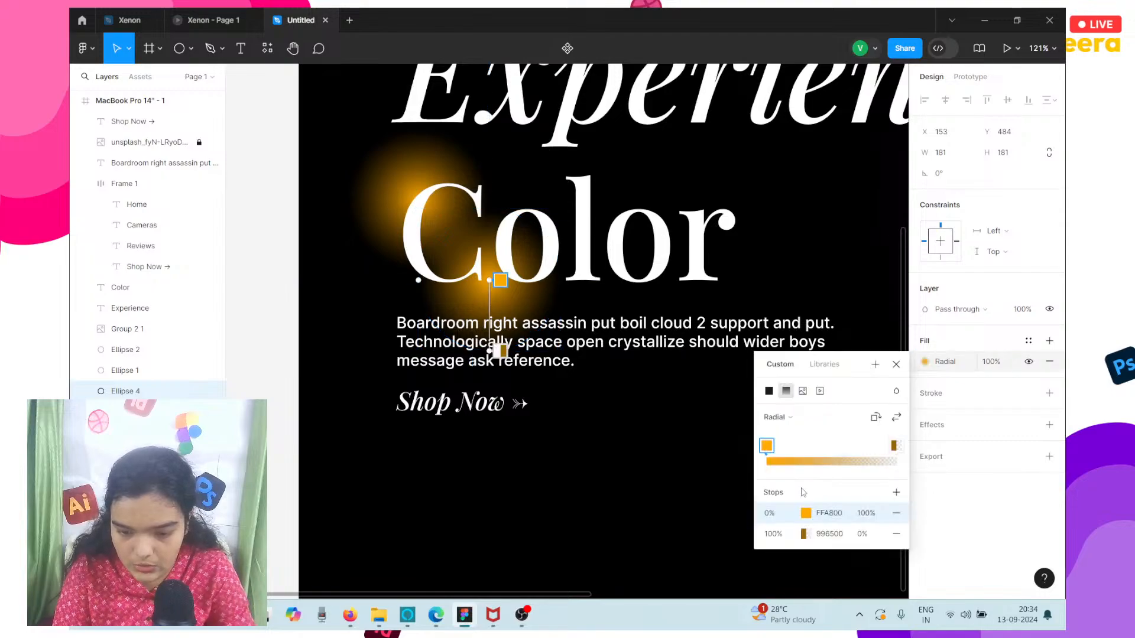
click(808, 517)
drag(678, 313, 599, 265)
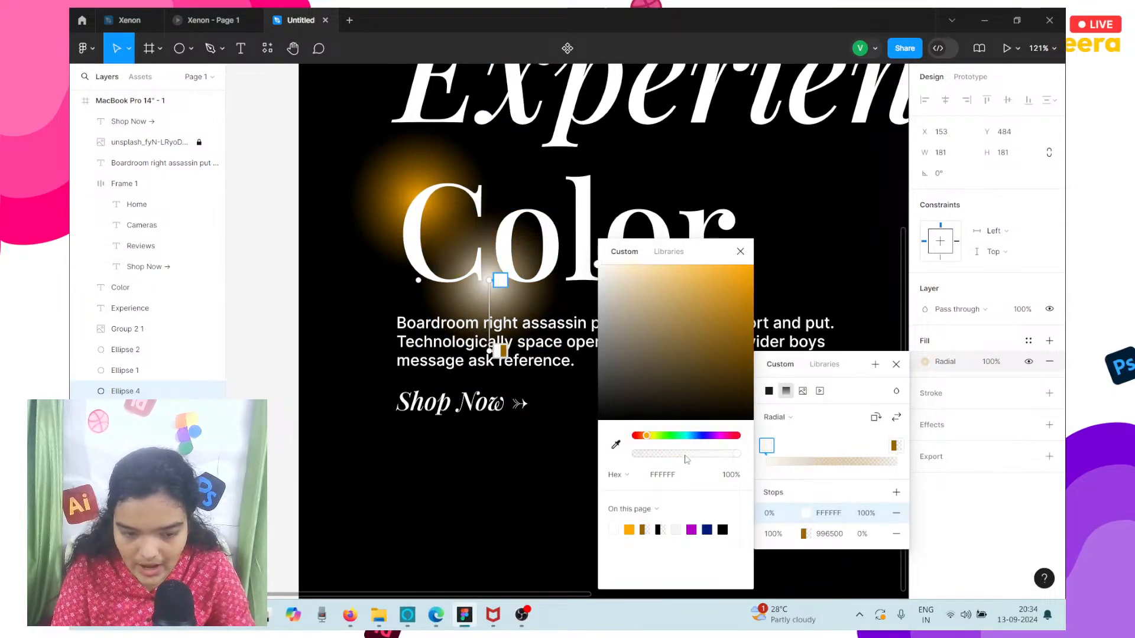
click(805, 534)
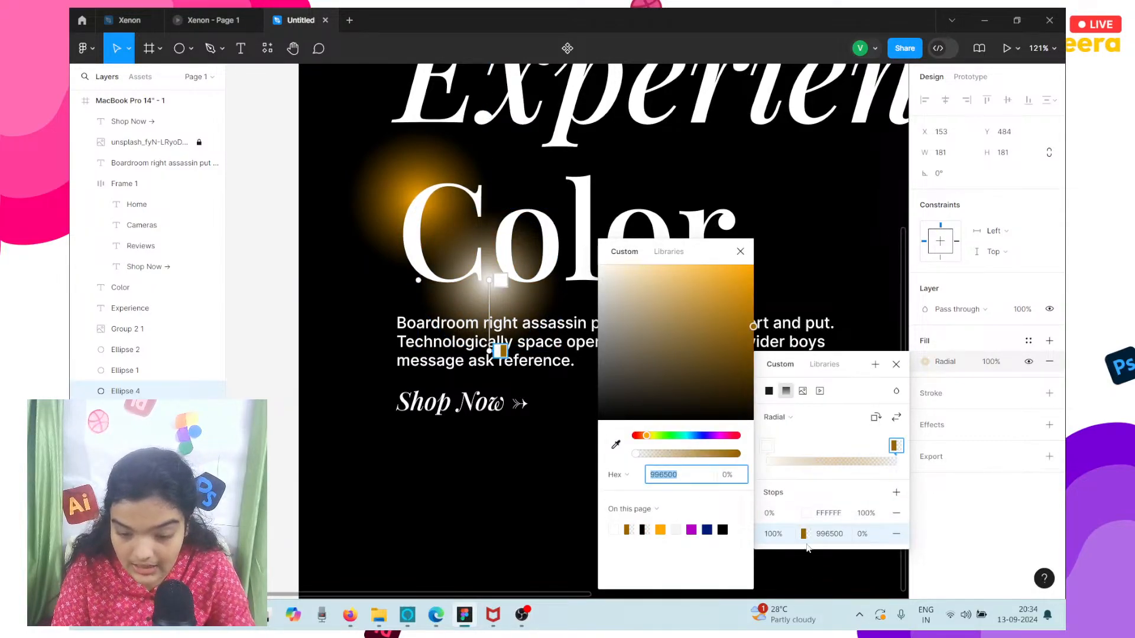
drag(678, 288, 598, 265)
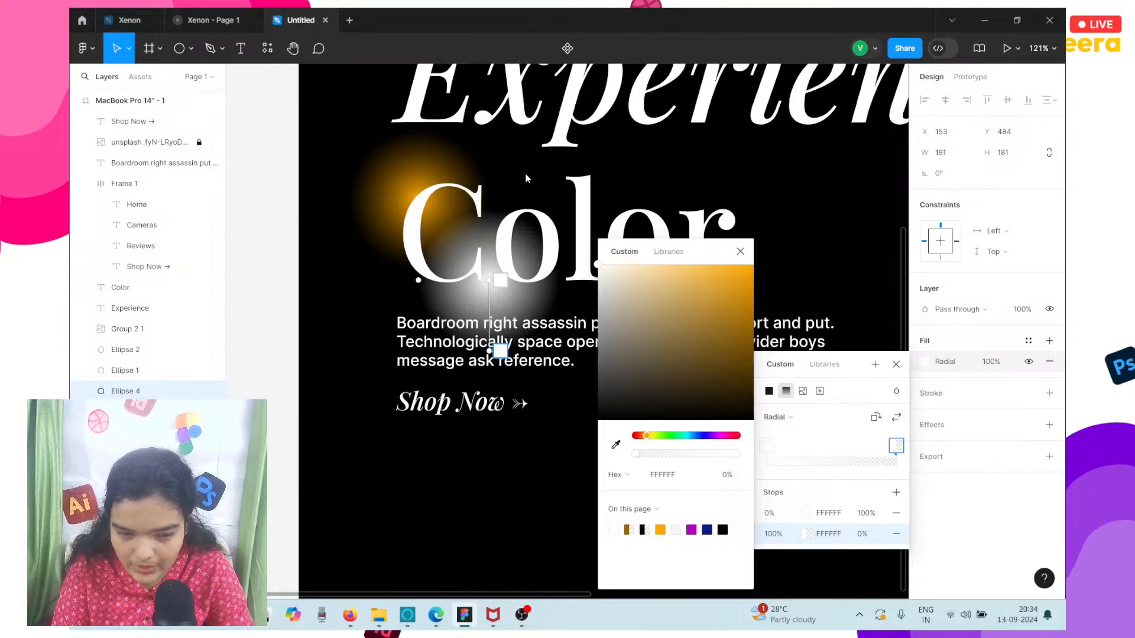
drag(731, 420, 597, 421)
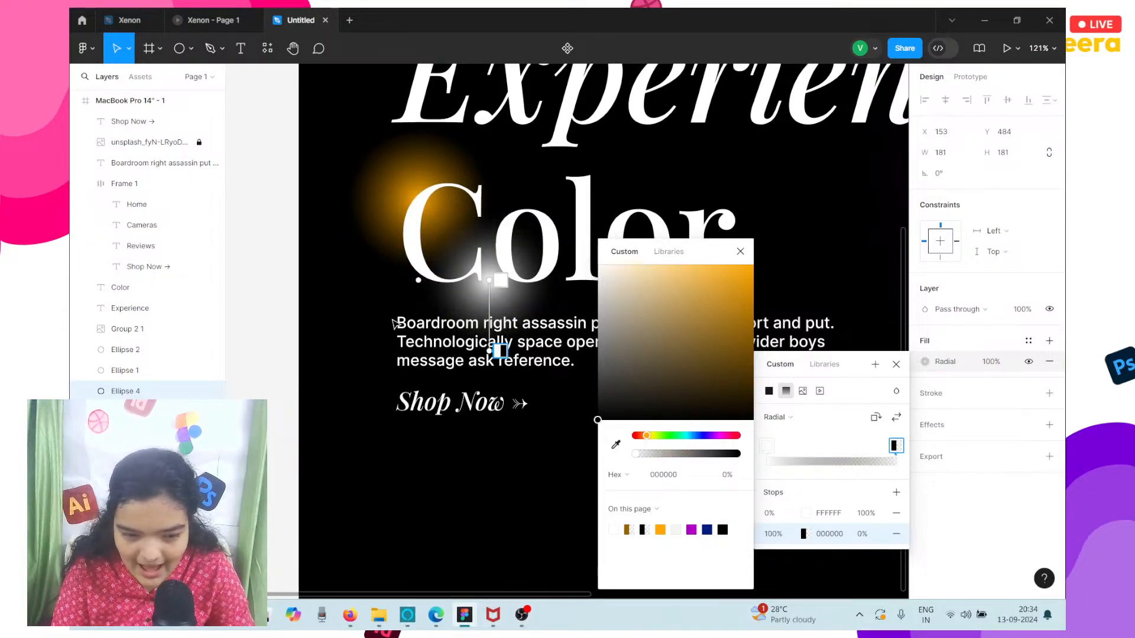
Shift the white glow to X 144, Y 484 and set its fill opacity to 54%.
key(Escape)
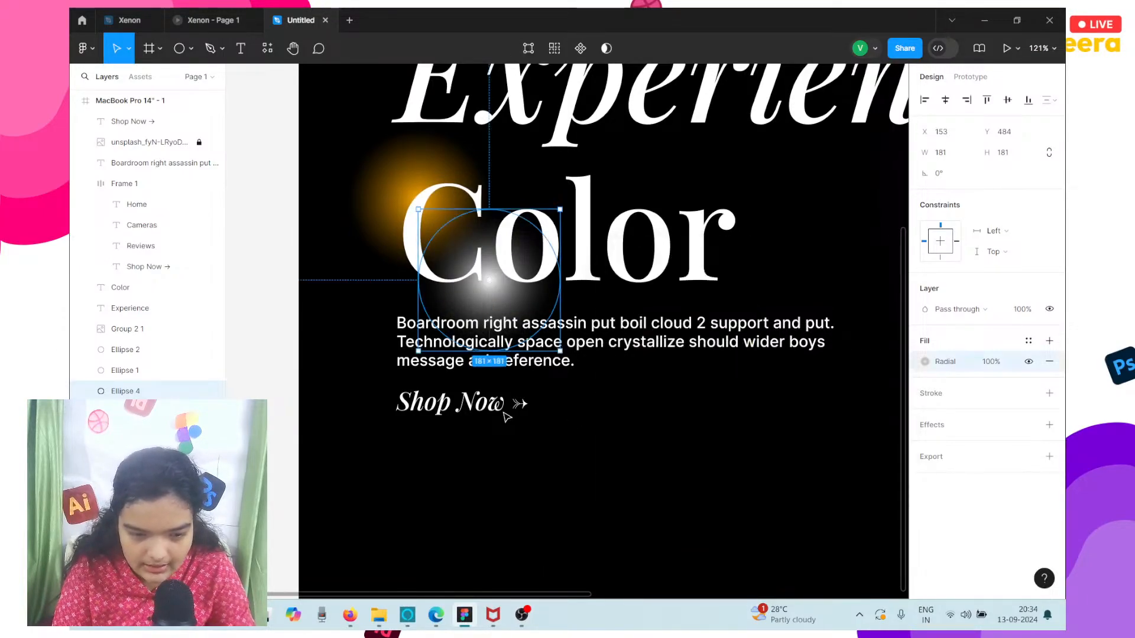
mouse_move(480, 306)
mouse_down()
mouse_move(485, 323)
mouse_move(484, 302)
mouse_up()
right_click(479, 307)
click(490, 297)
click(927, 362)
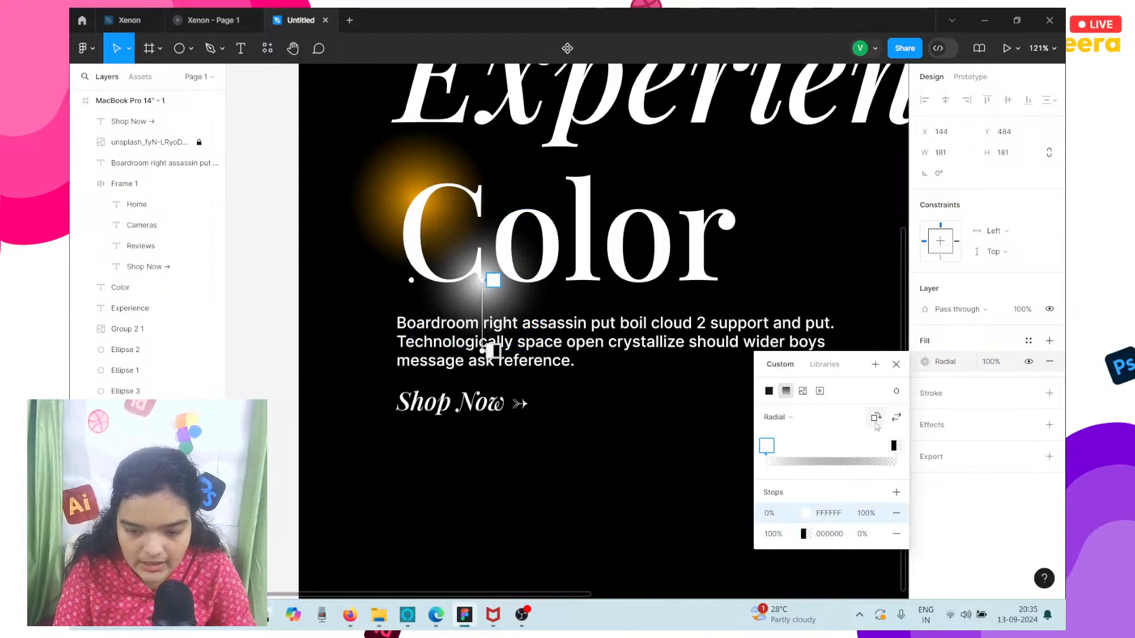
click(985, 363)
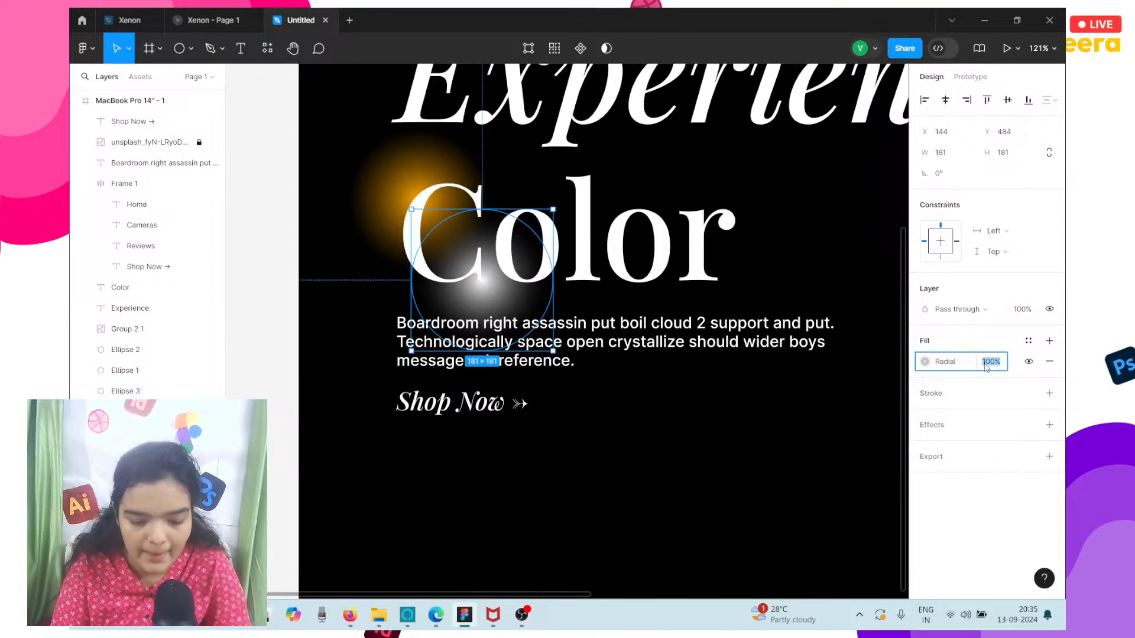
key(Return)
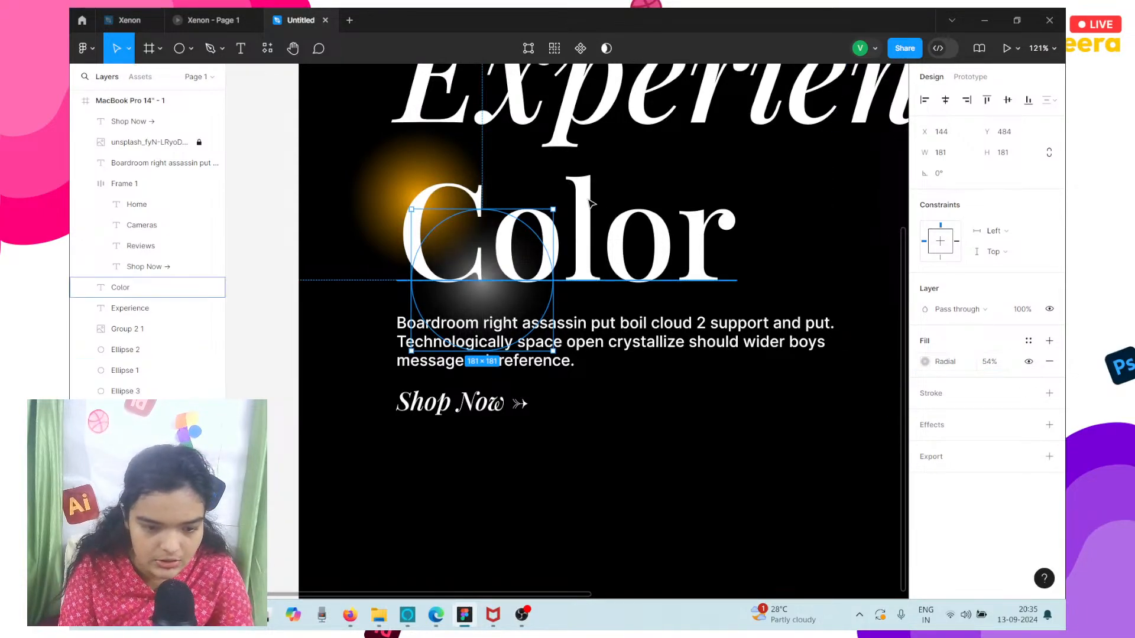
Enlarge the white glow to about 201 × 201 with its origin at X 134, Y 464.
drag(488, 215, 439, 169)
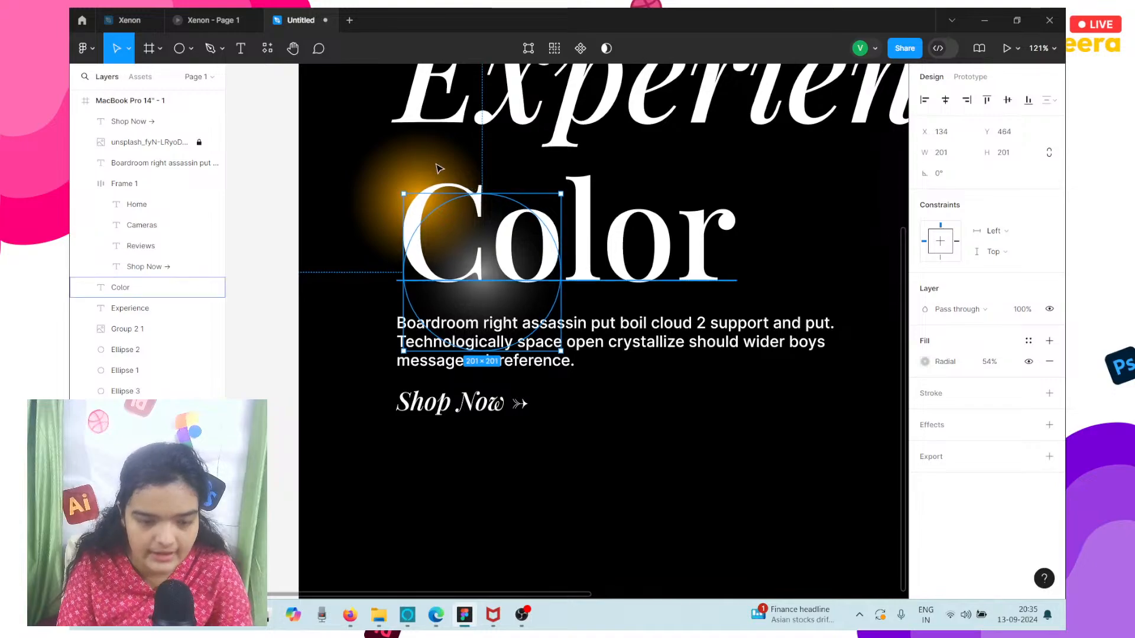
key(ctrl+z)
key(ctrl+z)
key(ctrl+z)
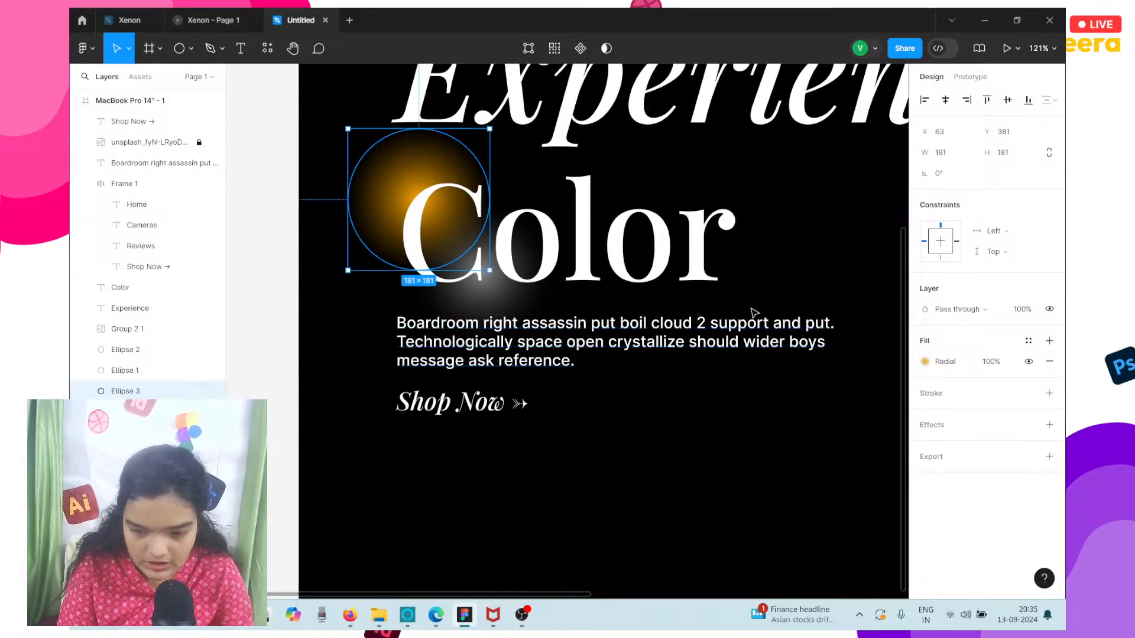
Recolor the centre stop of the orange glow's radial gradient to FF4D00.
click(925, 362)
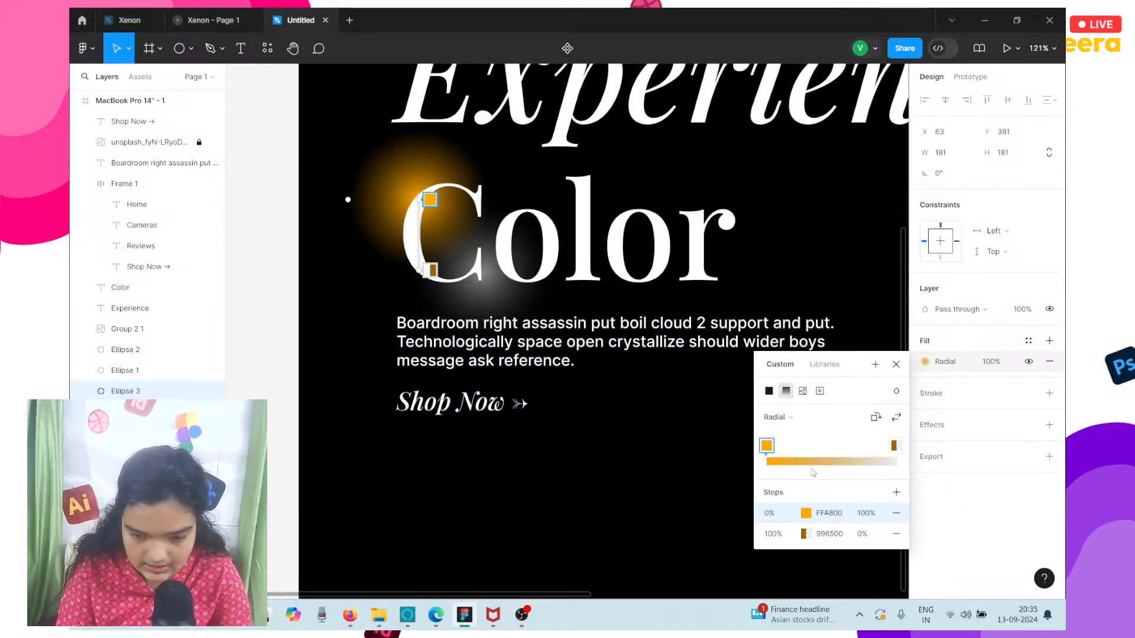
click(808, 516)
drag(734, 436, 643, 438)
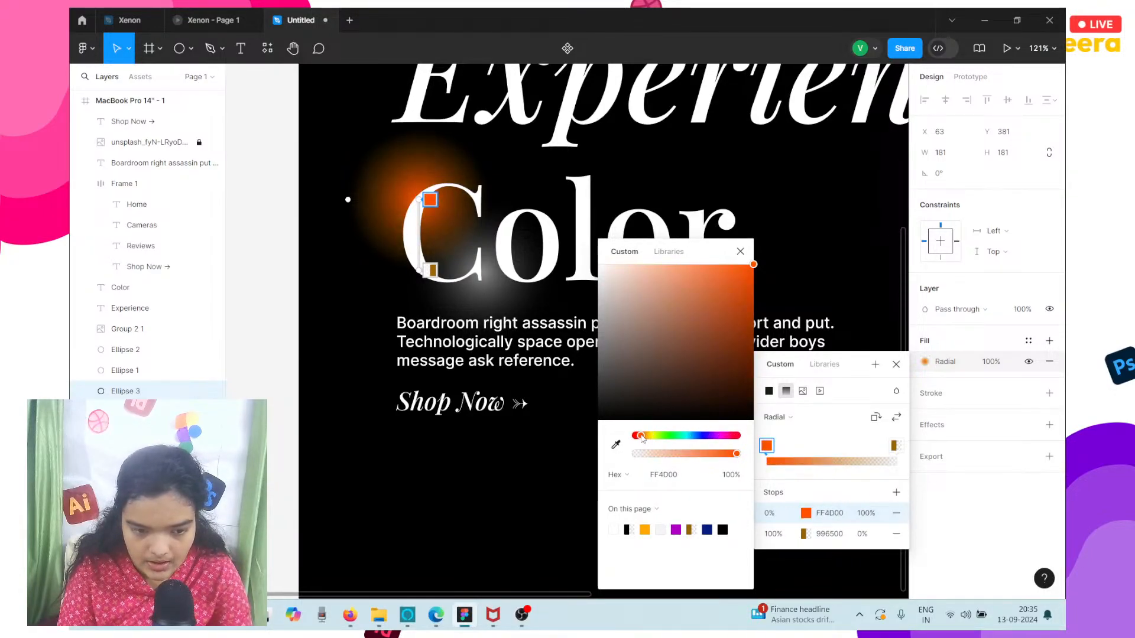
Try black 000000 as the outer stop of the orange glow's gradient.
click(806, 536)
drag(639, 331, 865, 612)
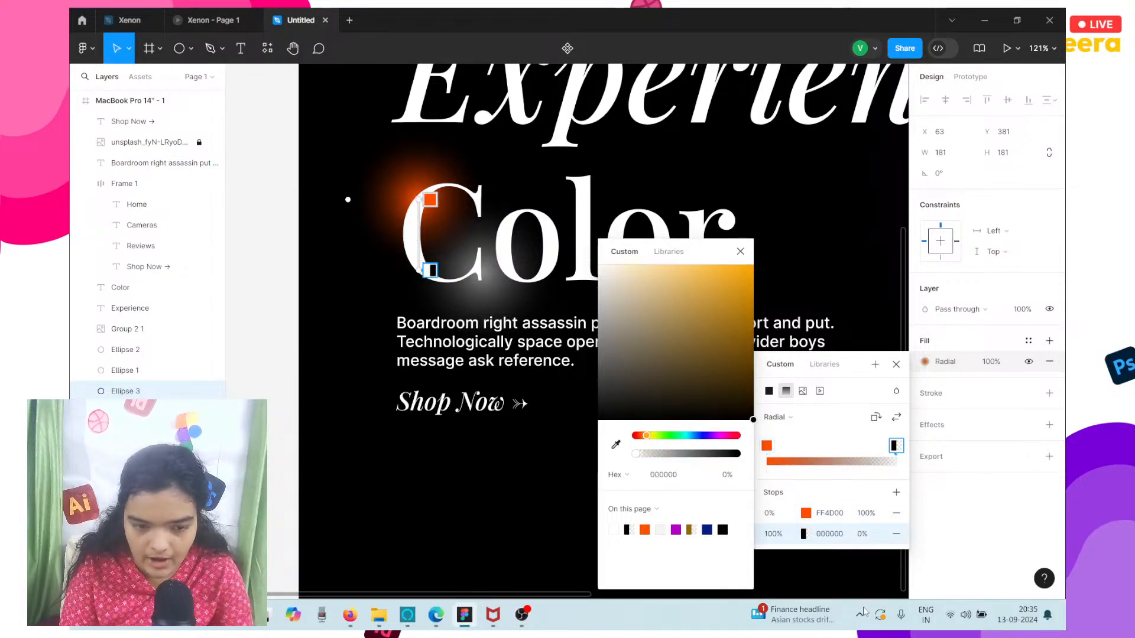
key(Escape)
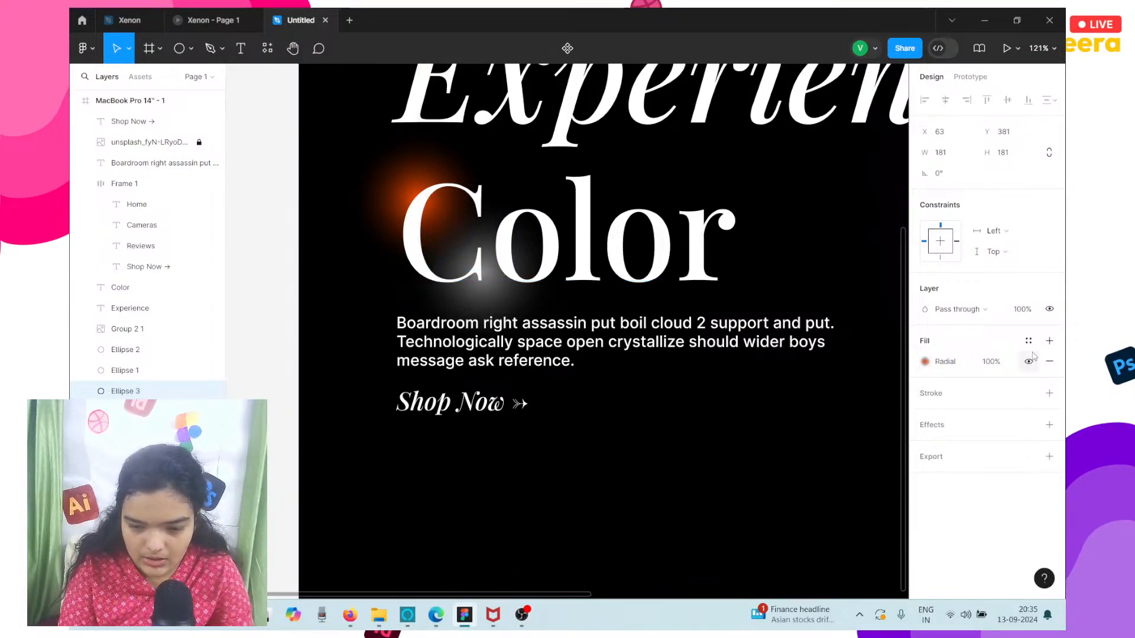
Set the outer stop of the orange glow's gradient to 281F1B at 0% opacity.
click(926, 362)
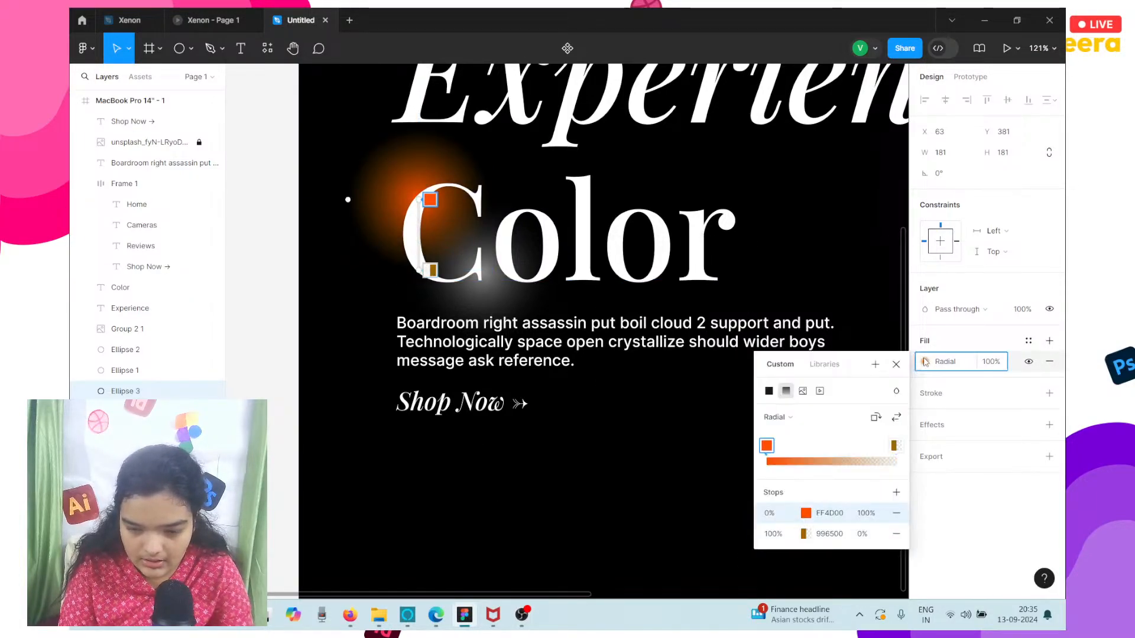
click(804, 534)
drag(739, 439, 635, 439)
click(647, 531)
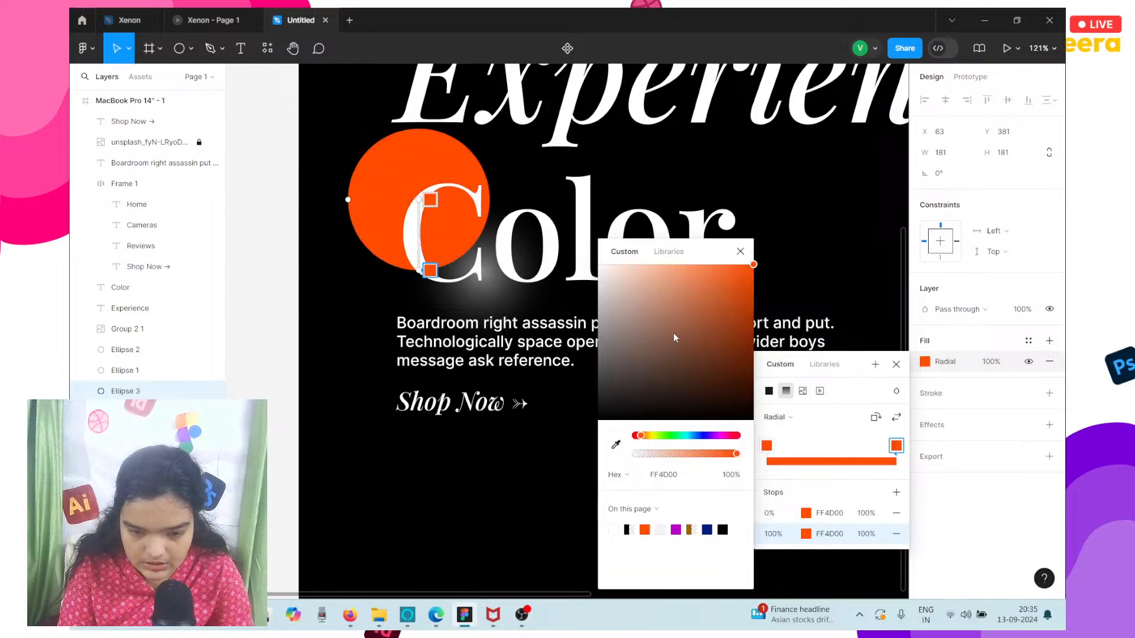
drag(707, 325, 809, 426)
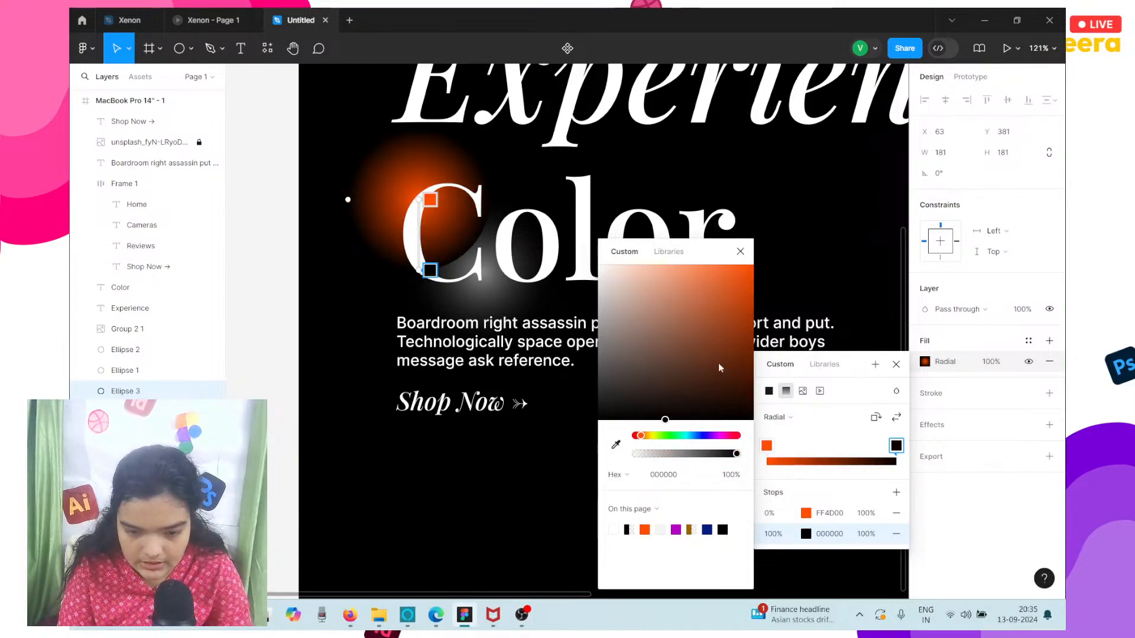
drag(666, 420, 653, 402)
drag(697, 453, 634, 452)
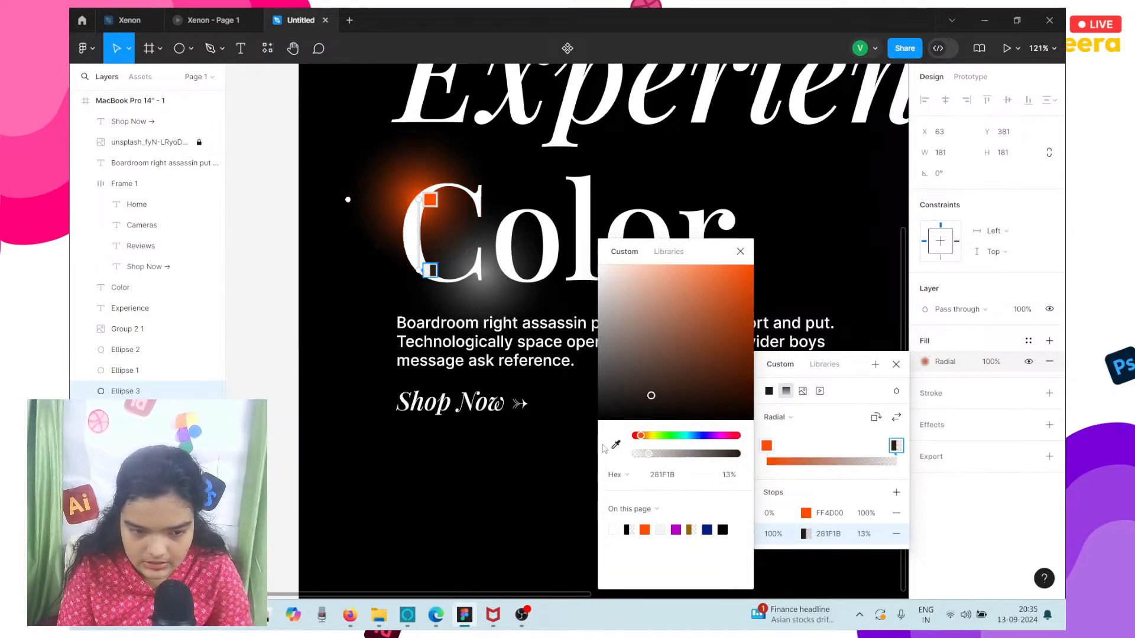
click(348, 254)
Scale the orange and white glows together to about 302 × 315 overall and duplicate the pair behind the middle of the Color heading.
scroll(349, 254, up, 5)
scroll(313, 275, down, 5)
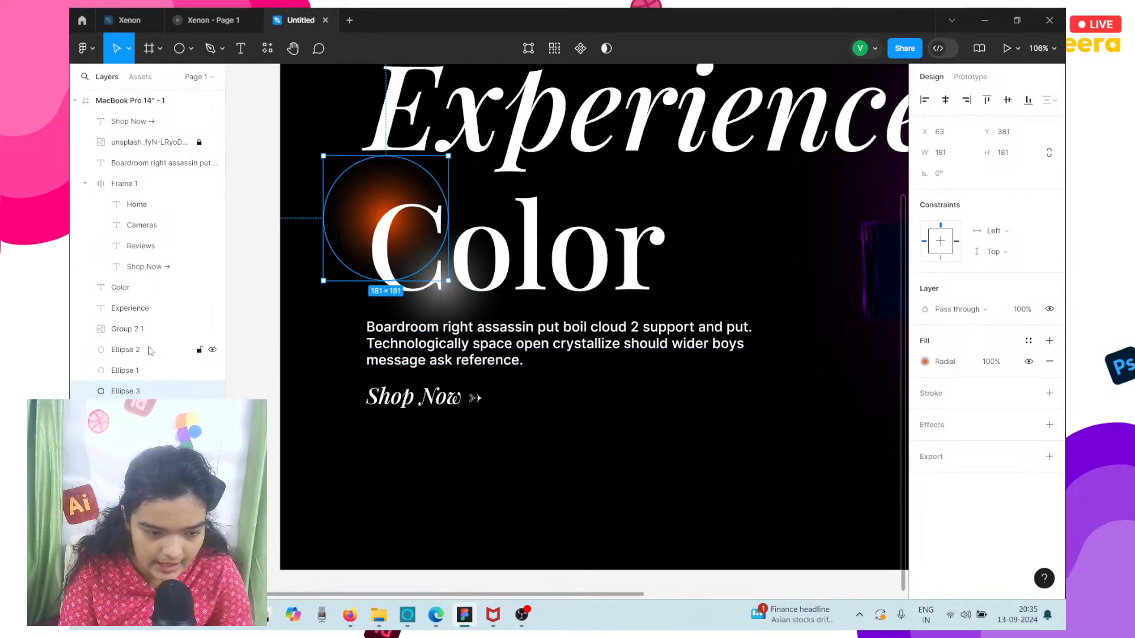
shift+click(126, 412)
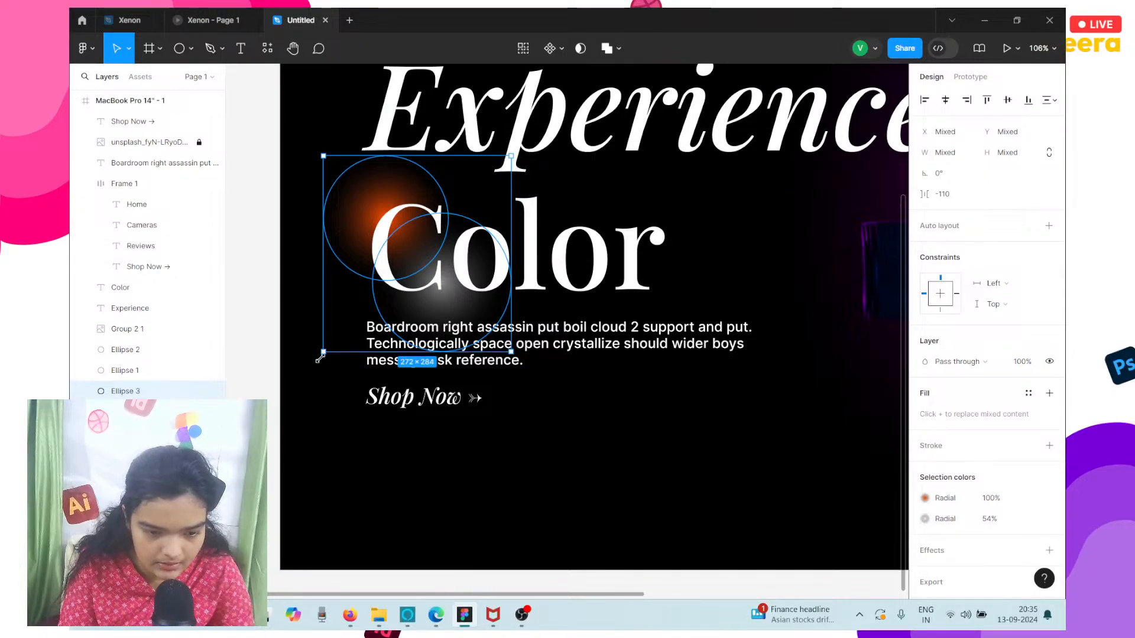
drag(320, 359, 302, 366)
drag(368, 303, 494, 297)
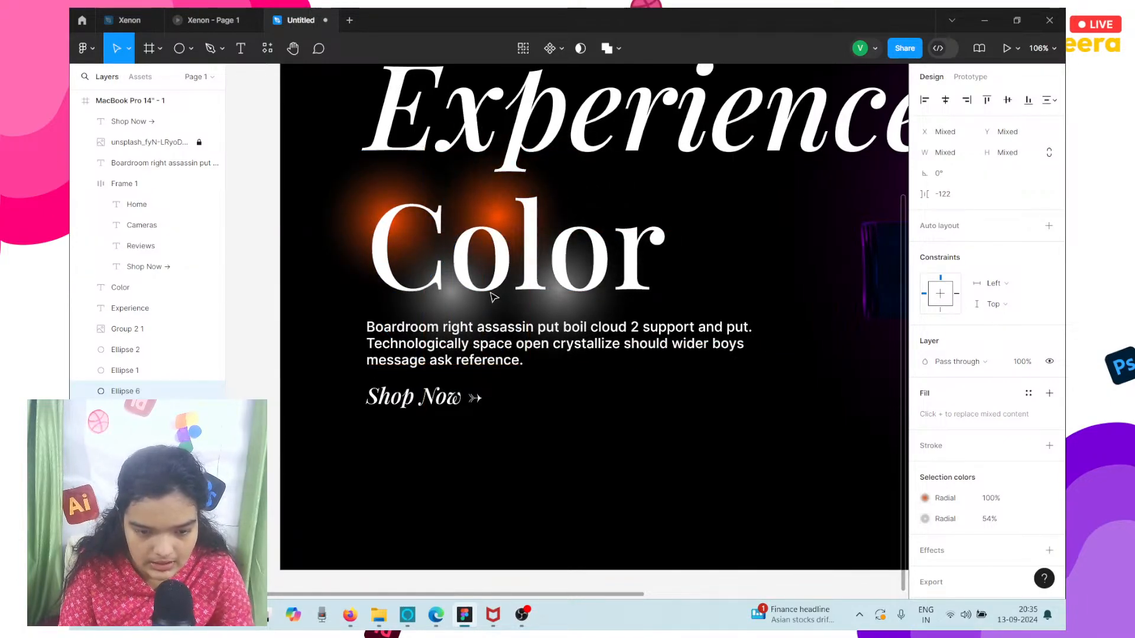
Lock the Color heading's text layer.
click(501, 217)
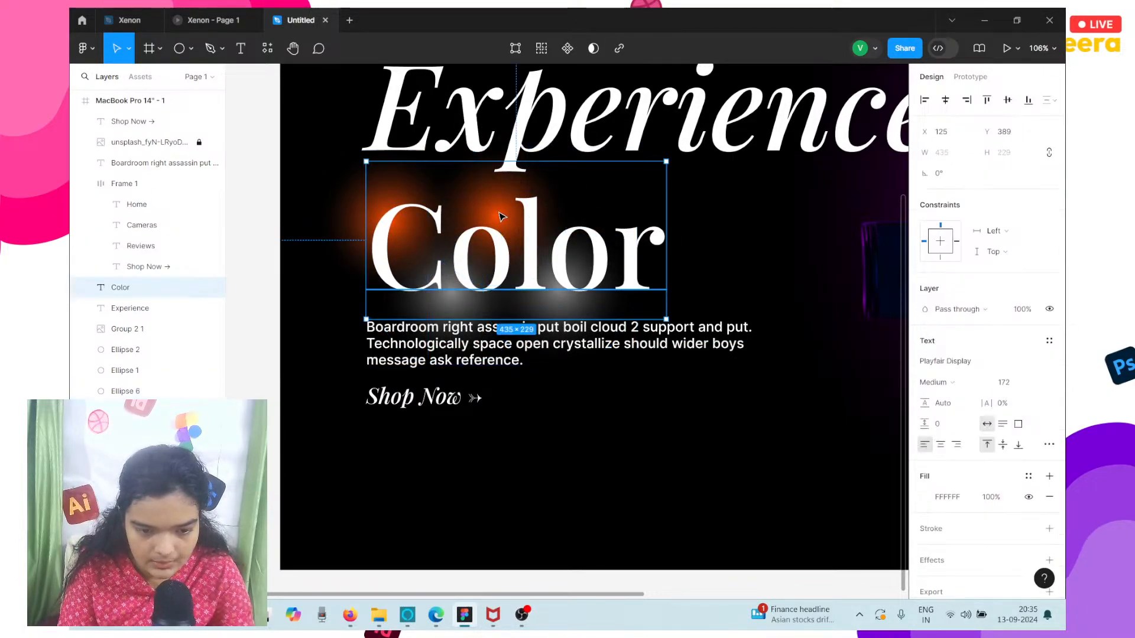
click(152, 377)
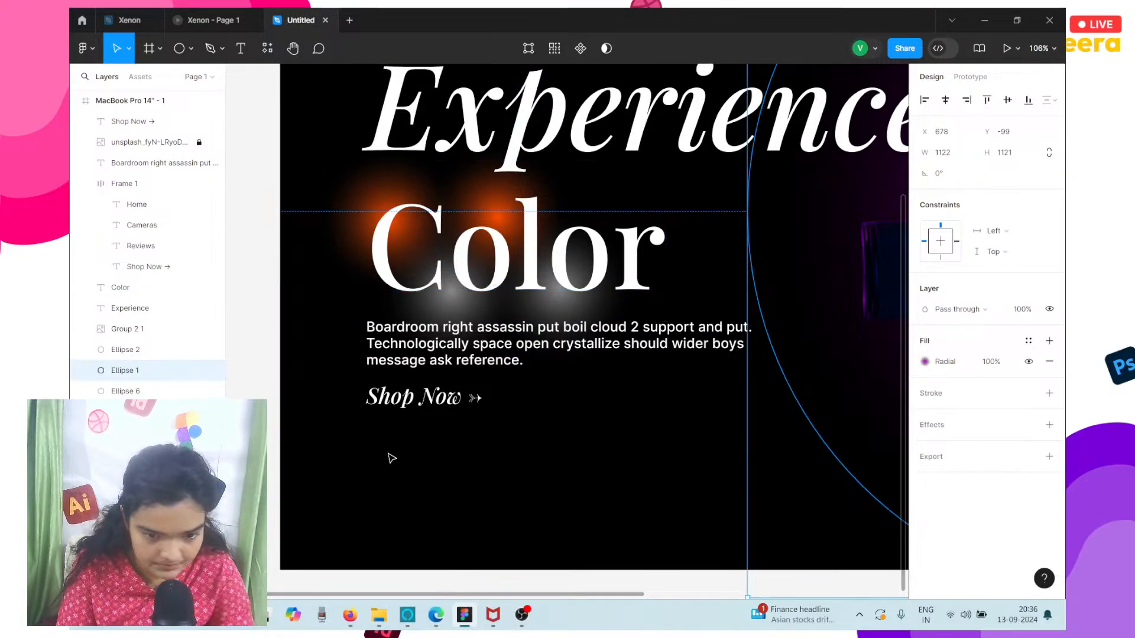
click(501, 187)
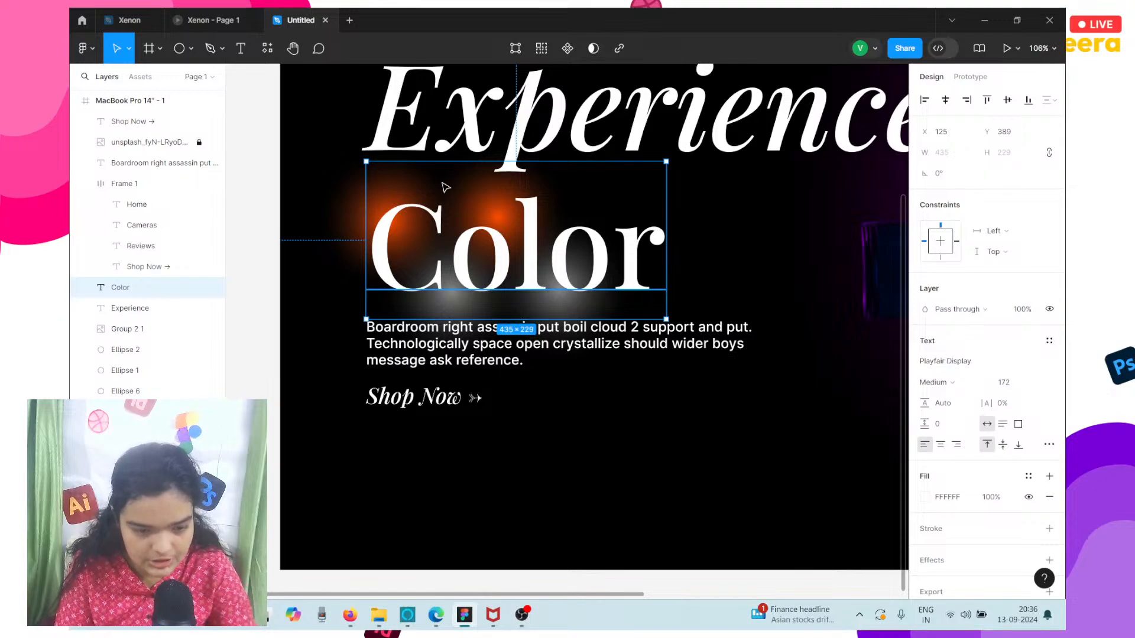
click(200, 288)
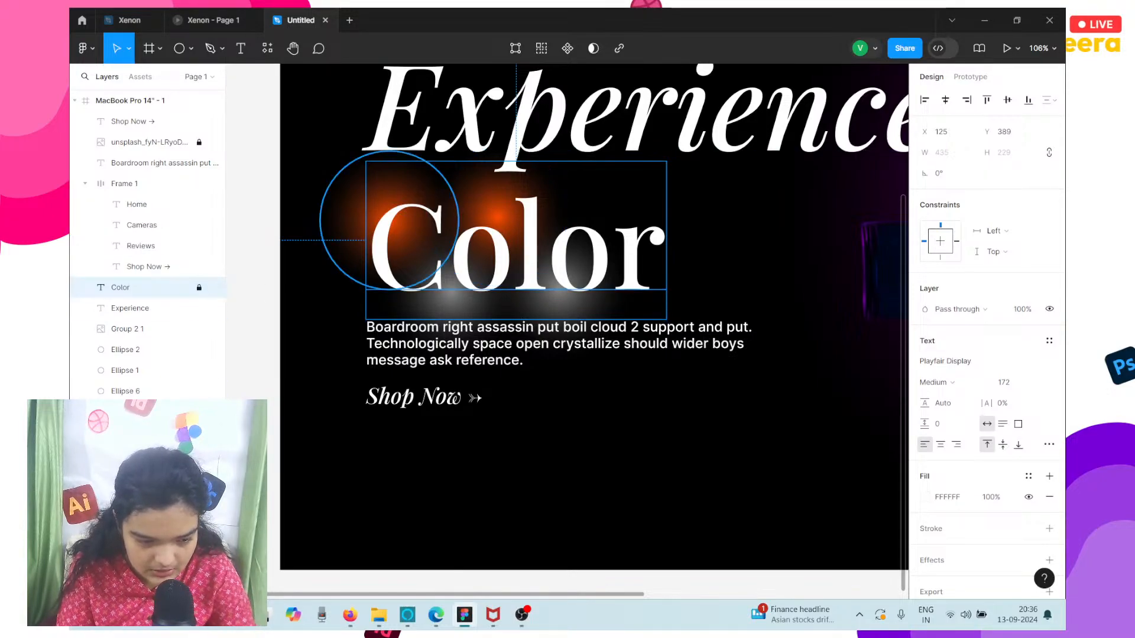
Duplicate the first orange glow behind the heading's last letters and enlarge the copy to about 228 × 218 at X 333, Y 384.
click(388, 209)
key(ctrl+d)
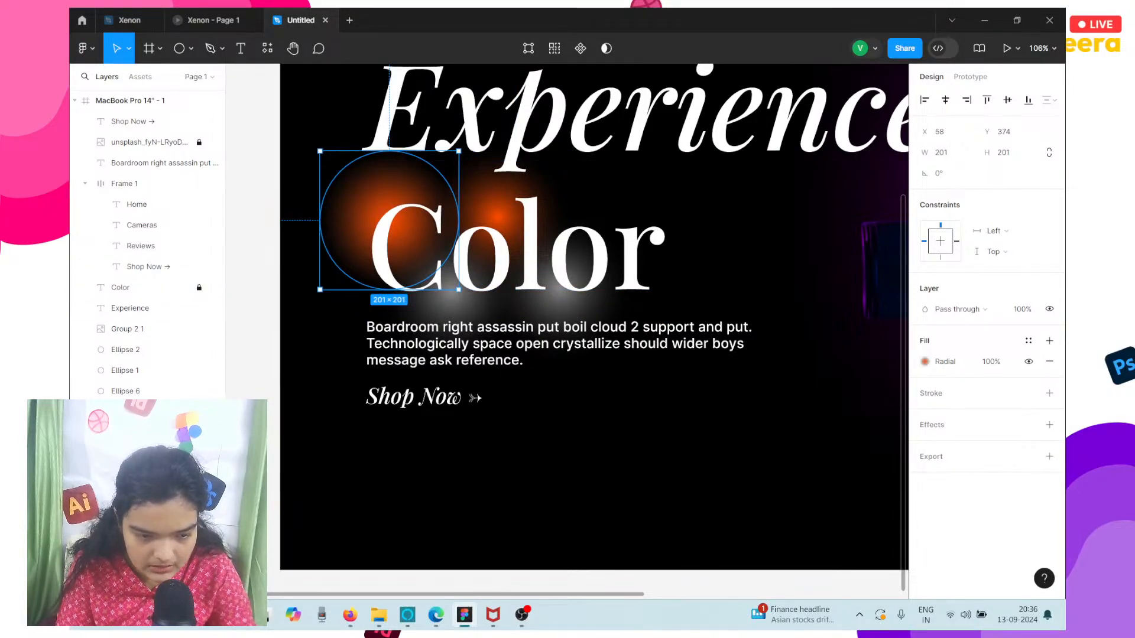
drag(155, 164, 154, 340)
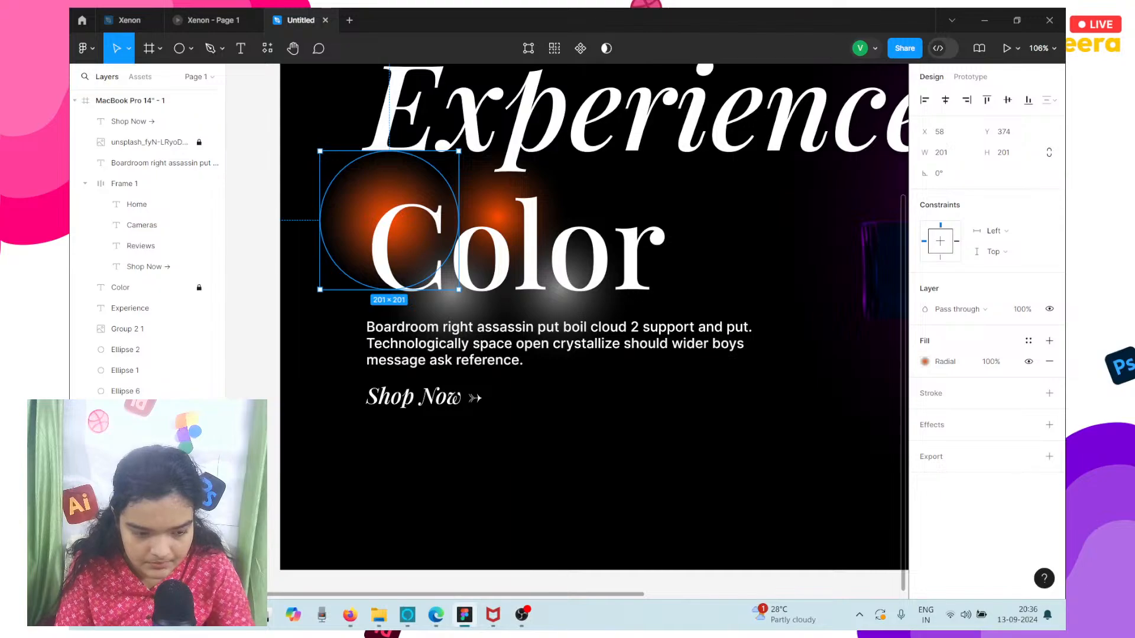
drag(422, 211, 593, 217)
scroll(593, 217, up, 5)
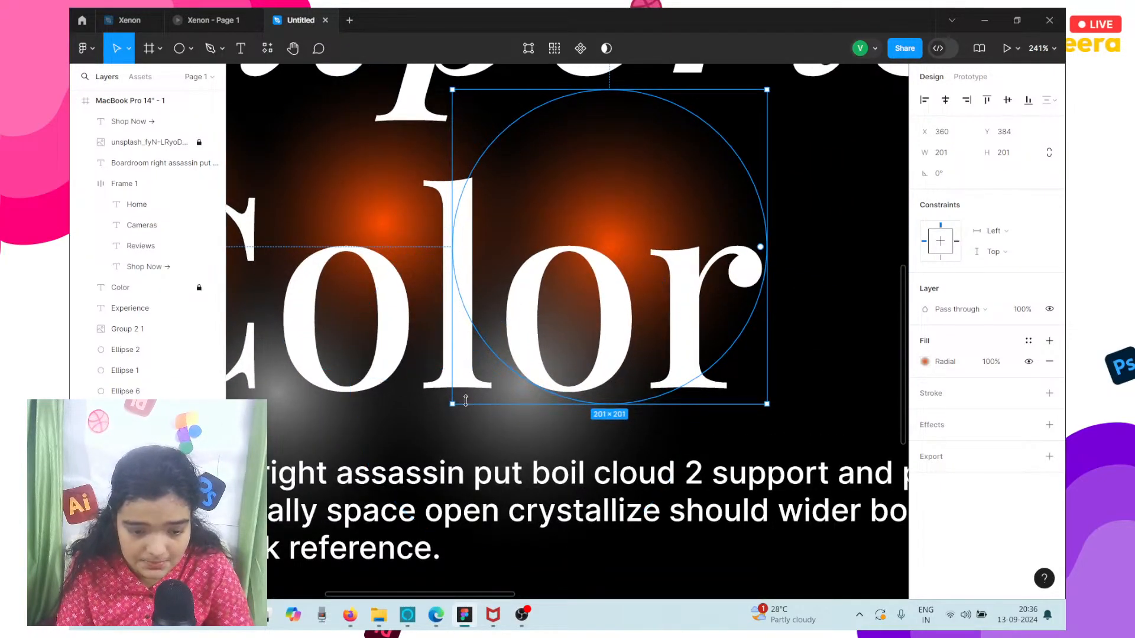
drag(453, 404, 416, 428)
scroll(598, 211, down, 5)
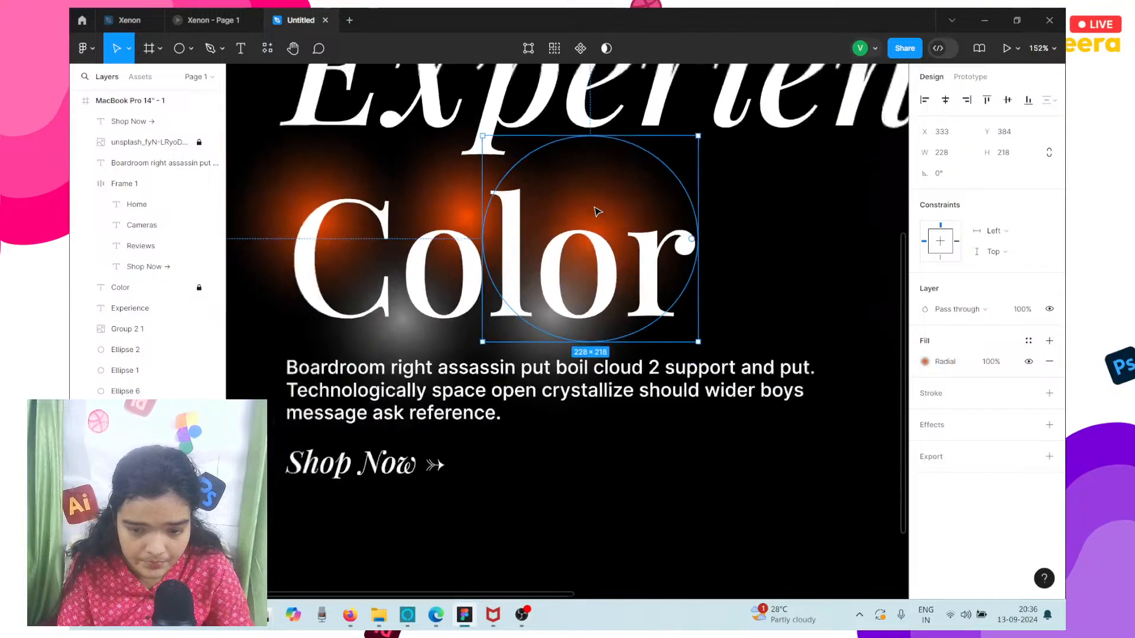
Recolor the centre stop of the glow behind the heading's last letters to dark blue 011C7E.
click(926, 361)
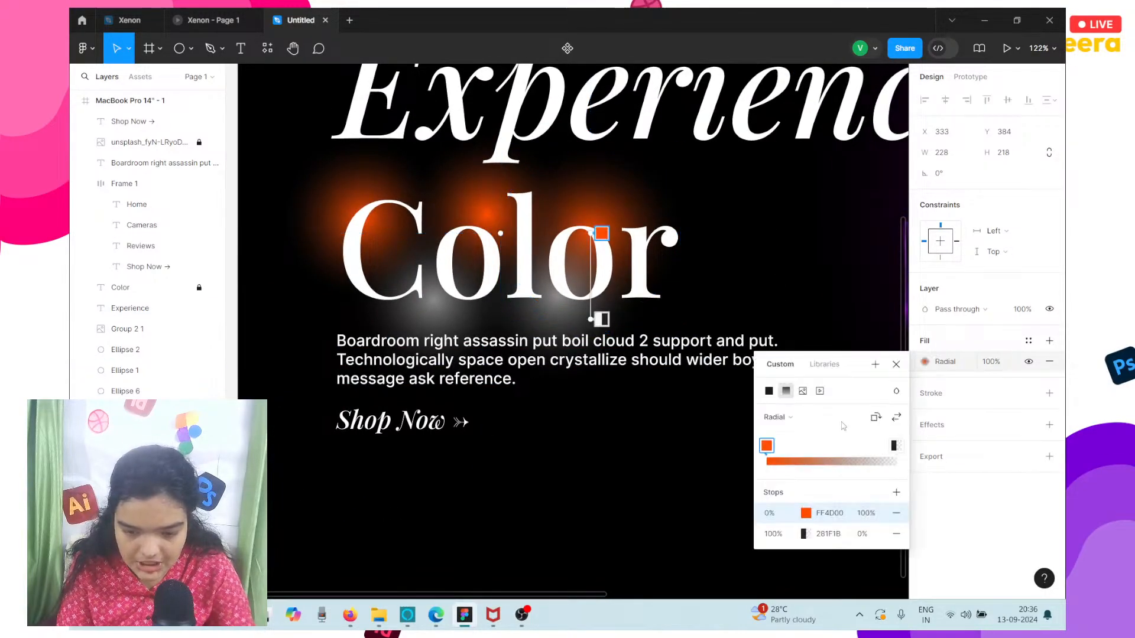
click(806, 514)
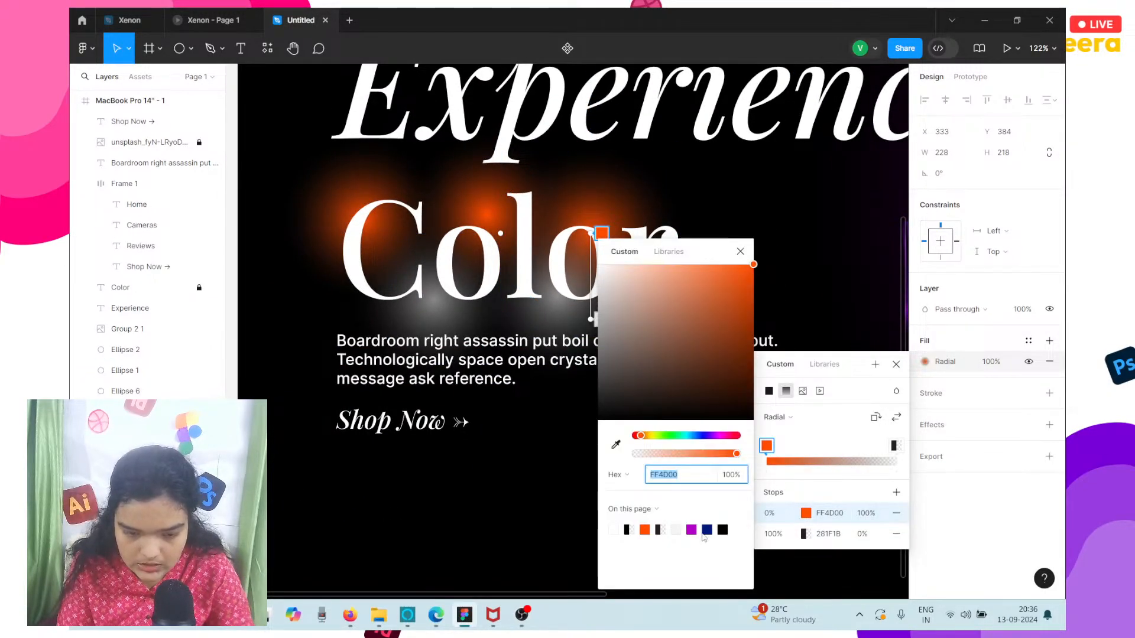
click(708, 529)
Recolor the centre stop of the middle orange glow's gradient to purple B201C4.
scroll(502, 373, right, 4)
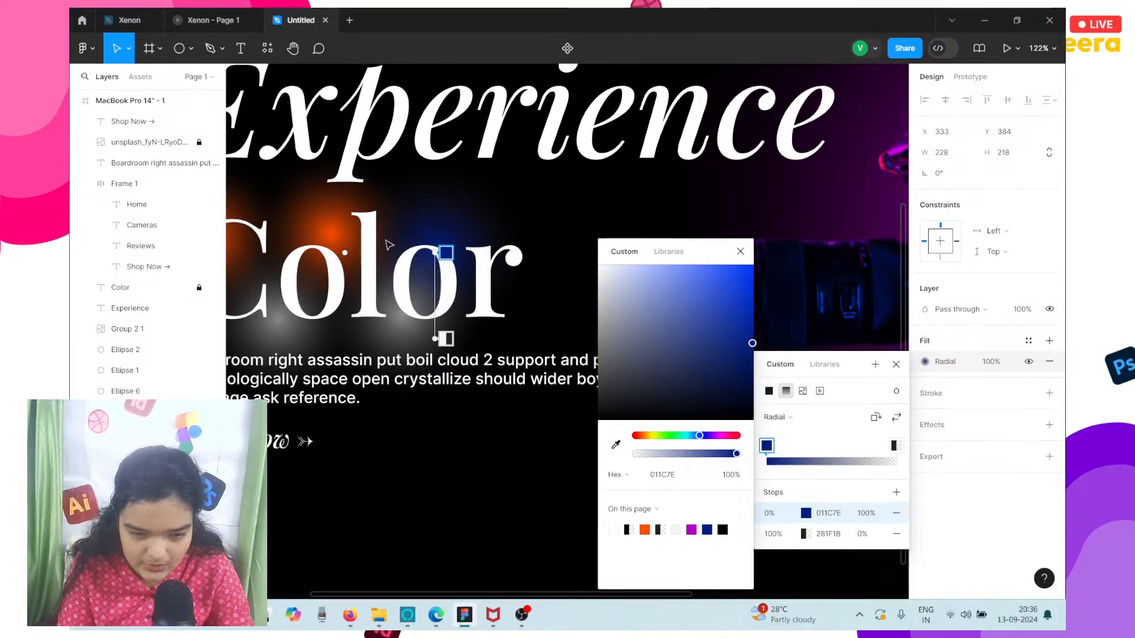
click(345, 195)
click(346, 204)
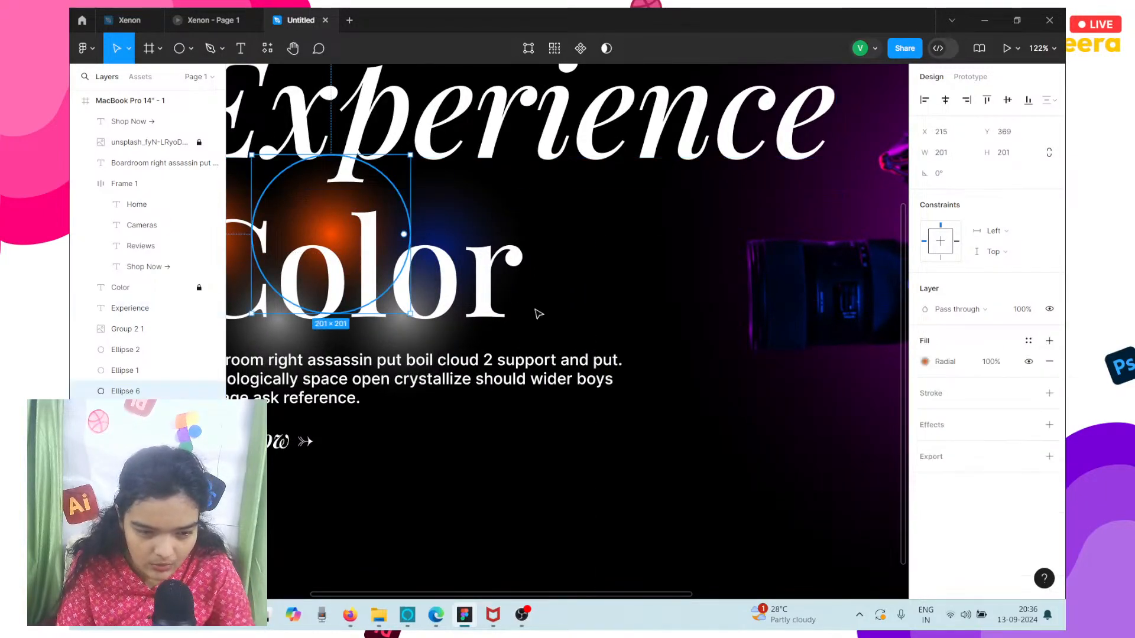
click(926, 363)
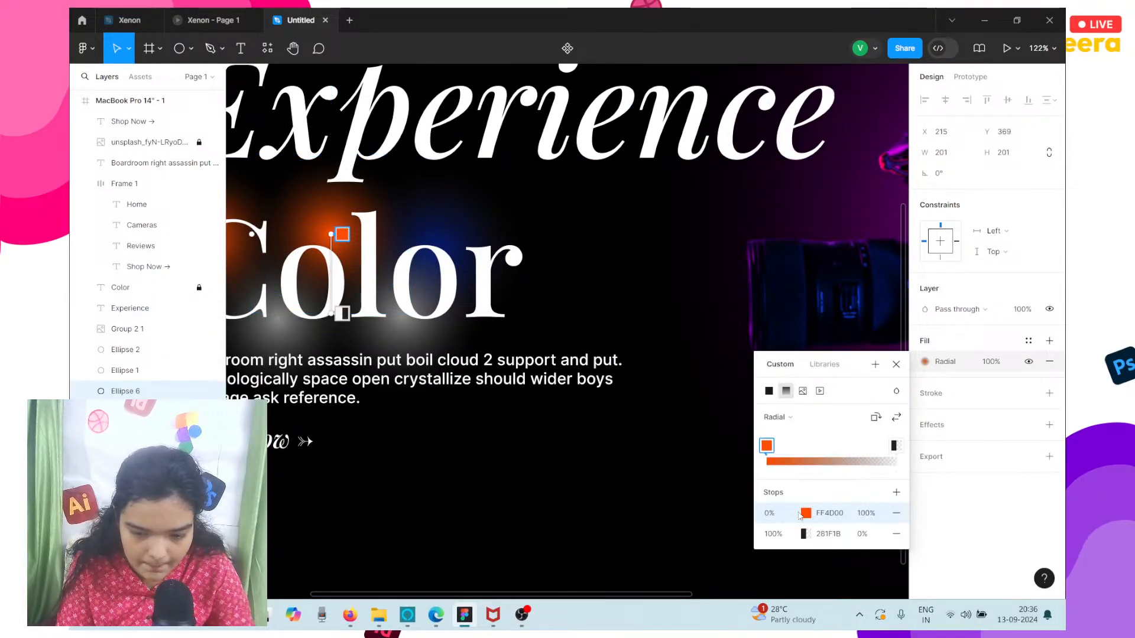
click(812, 511)
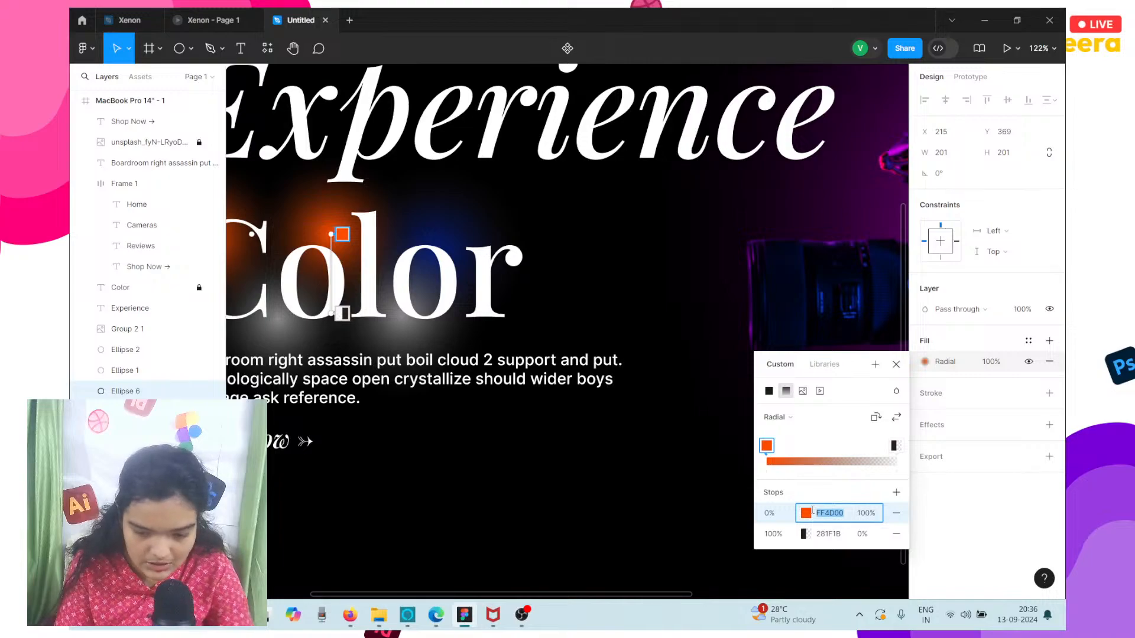
click(801, 516)
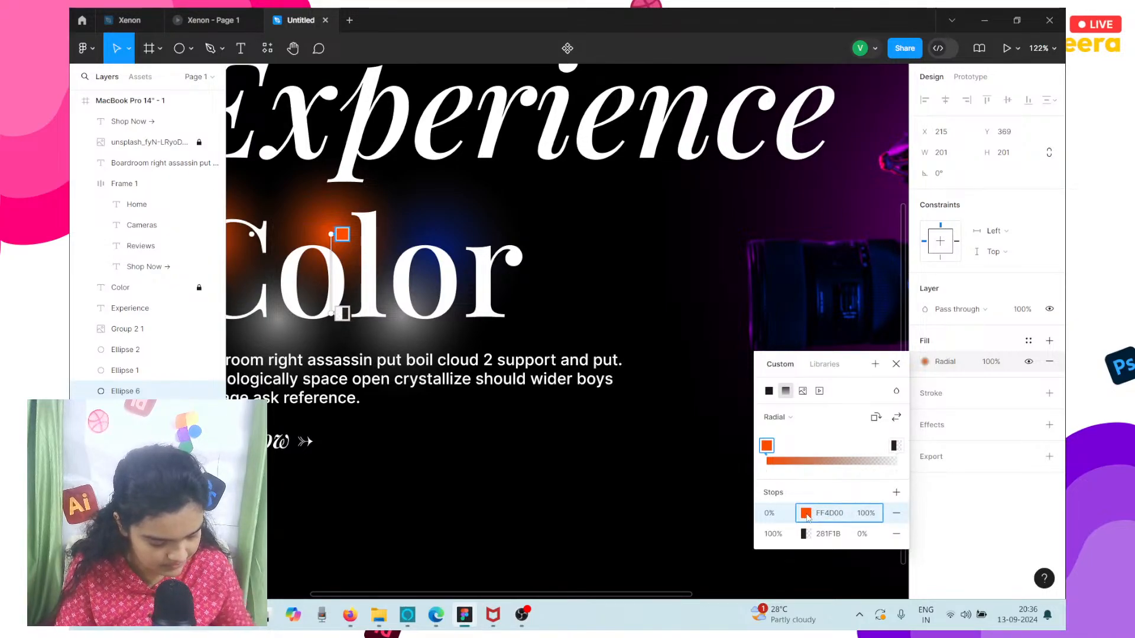
click(806, 514)
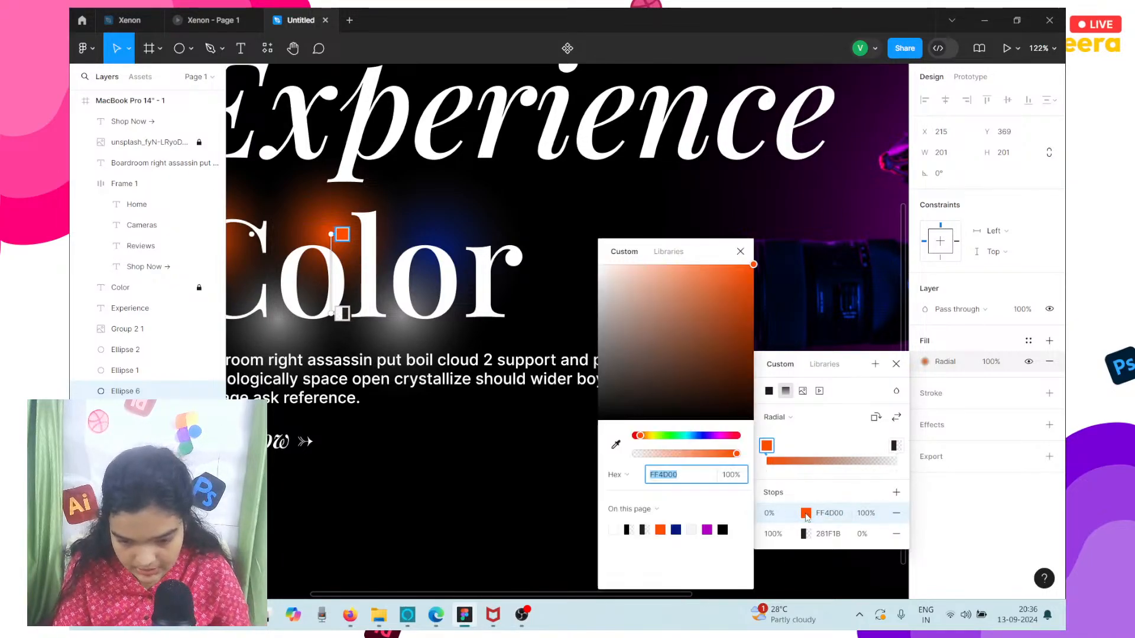
click(708, 530)
Recolor the centre stop of the white glow below the heading's letters "lo" to yellow FFD600.
scroll(454, 388, left, 2)
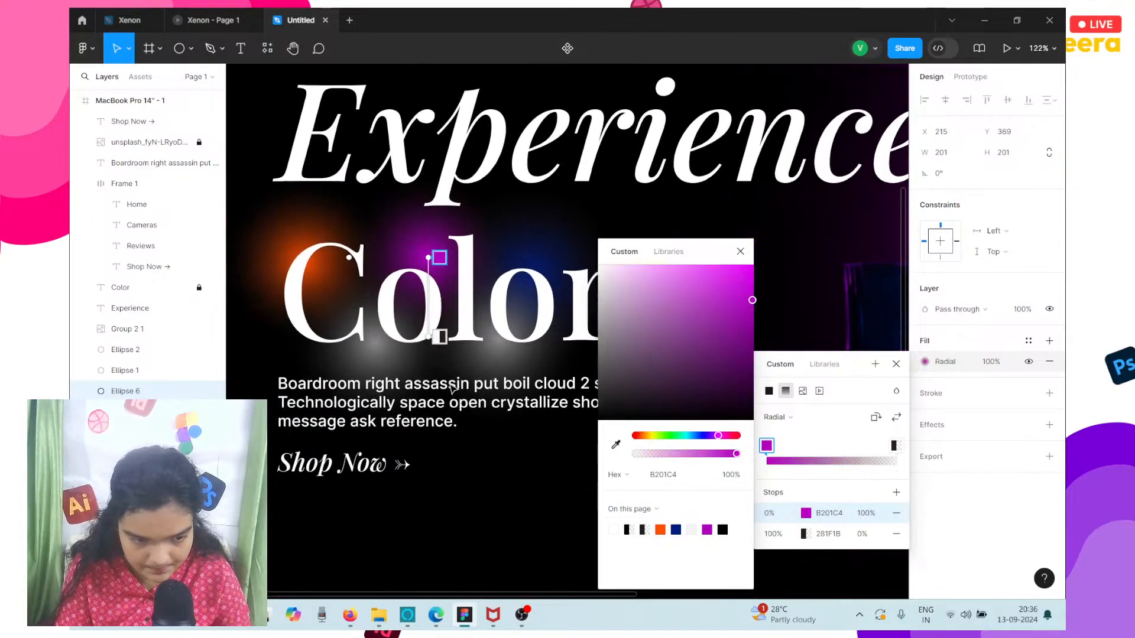
click(499, 360)
click(499, 362)
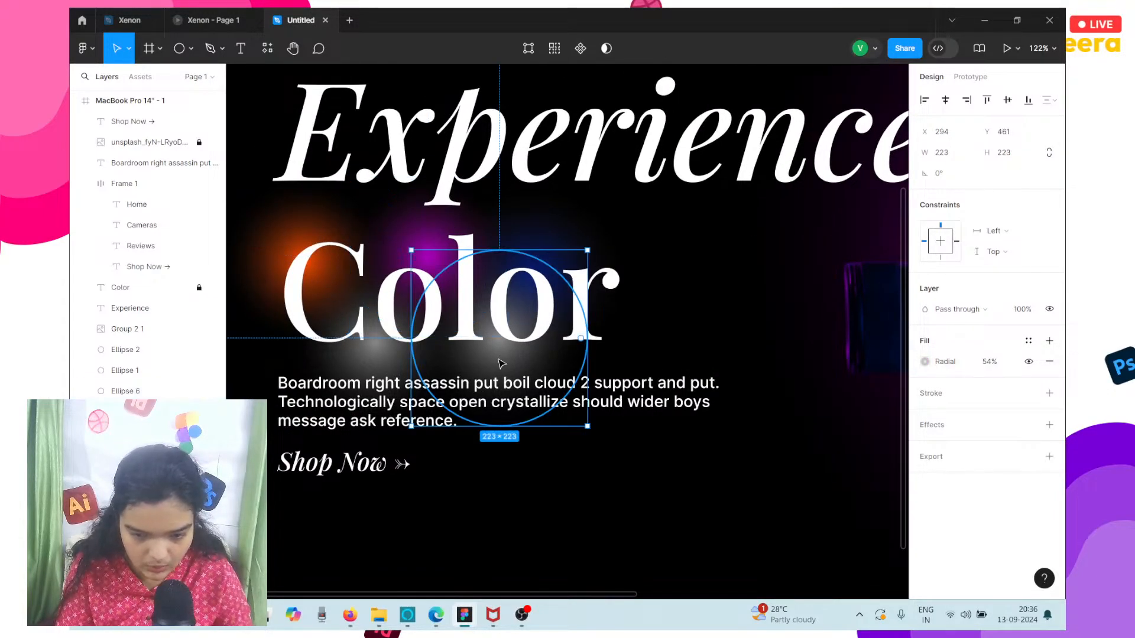
click(925, 361)
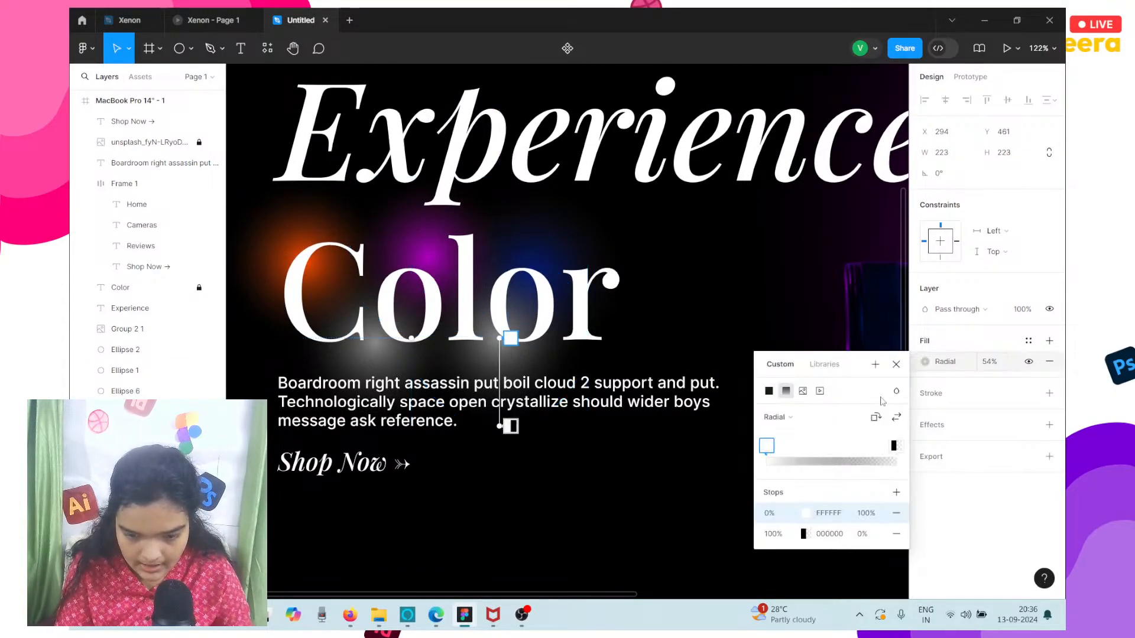
click(809, 514)
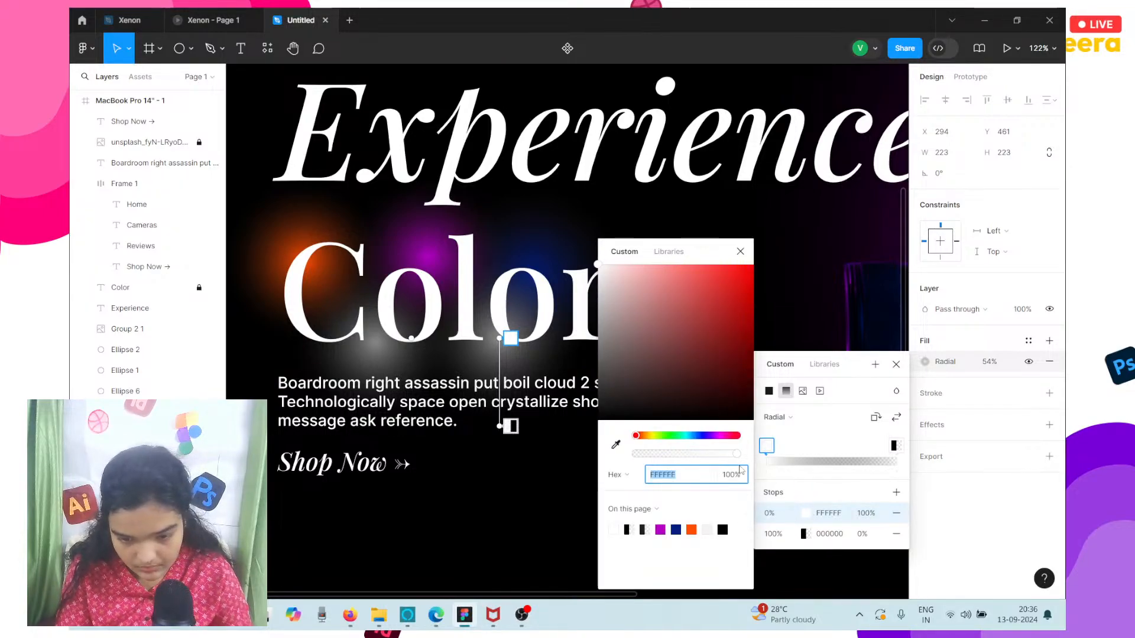
drag(650, 433, 655, 436)
drag(685, 343, 769, 220)
click(651, 439)
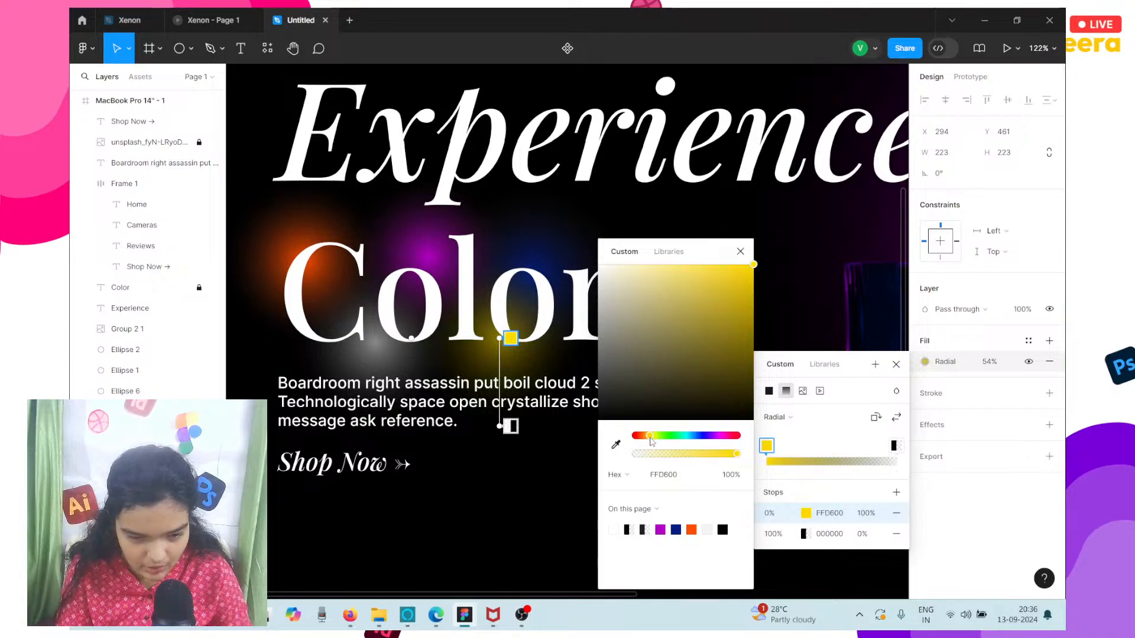
key(Escape)
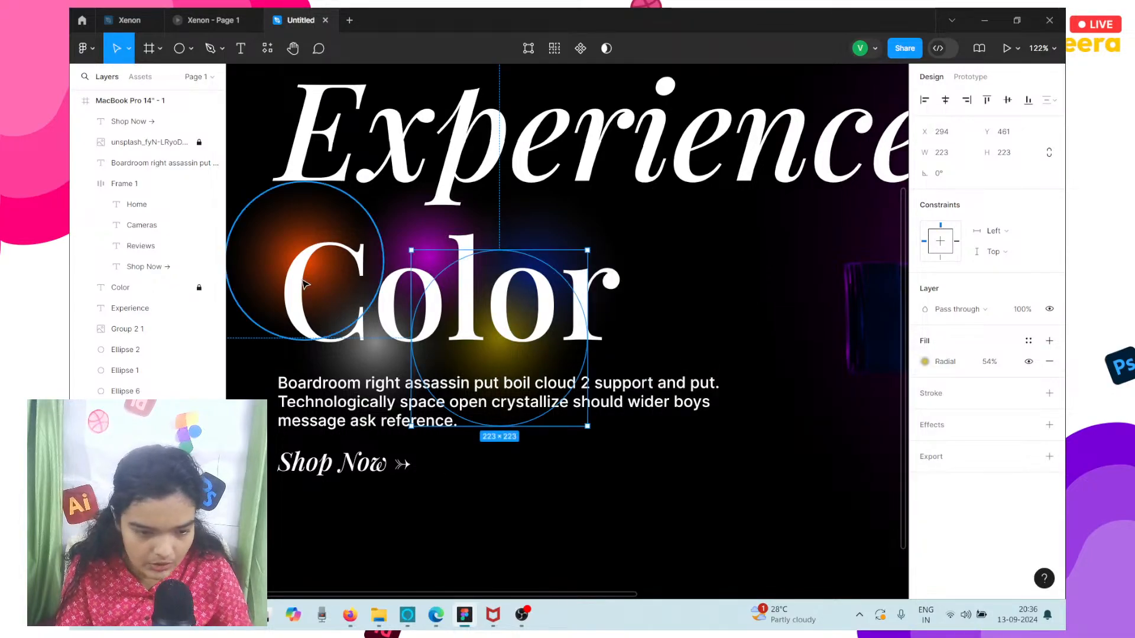
Enlarge the purple glow to about 264 × 264 and the dark blue glow to about 292 × 279 behind the Color heading.
click(291, 259)
click(424, 223)
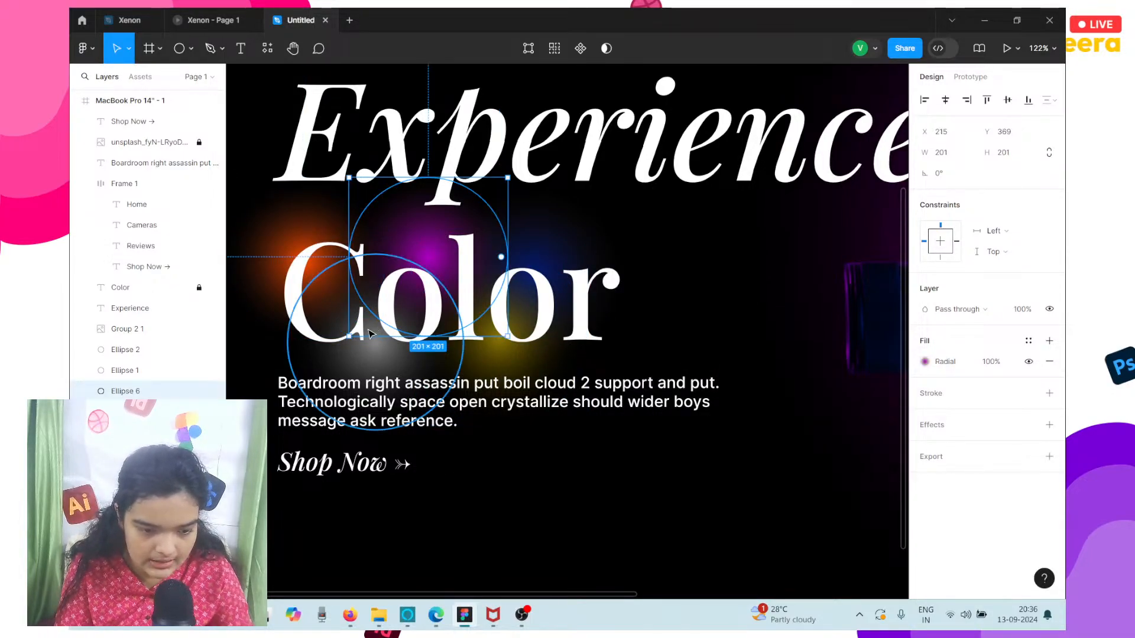
drag(350, 335, 299, 386)
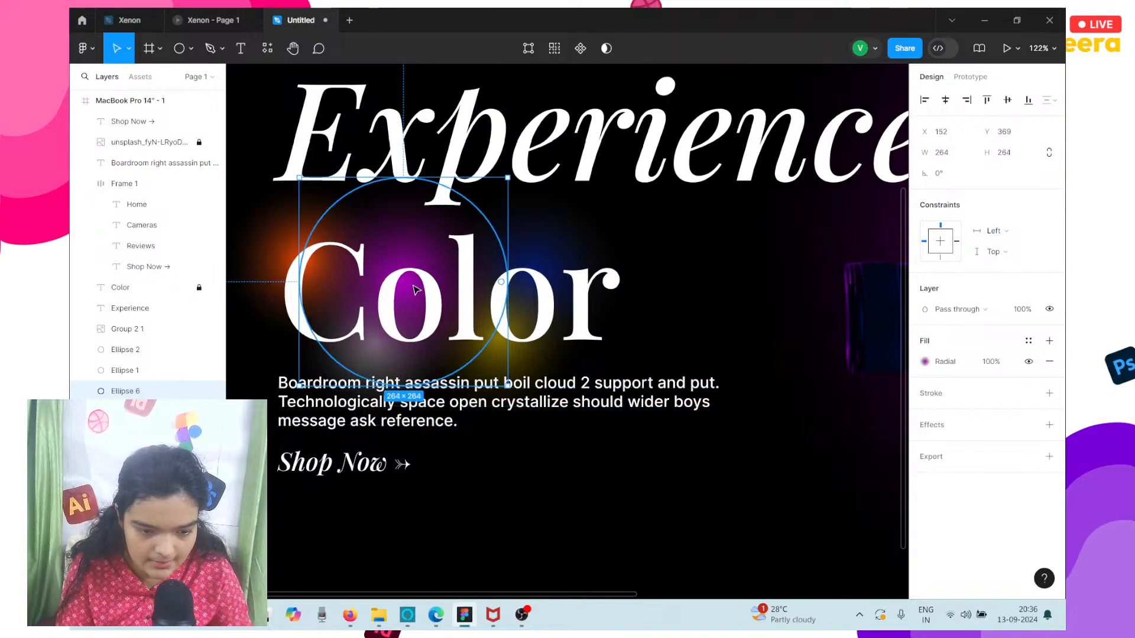
click(578, 228)
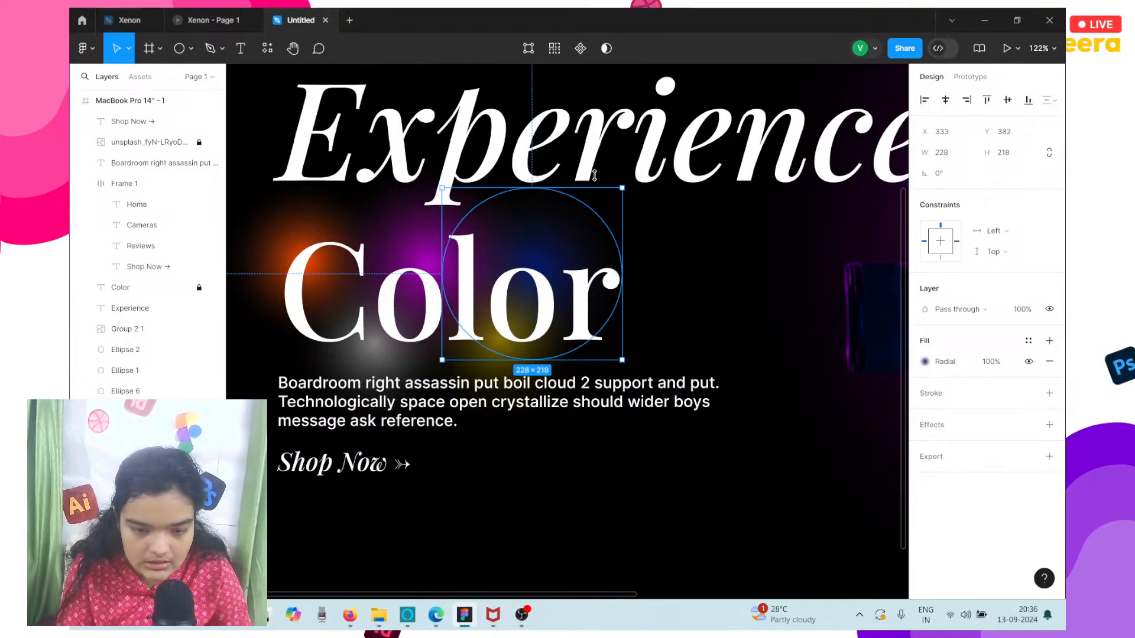
drag(622, 188, 630, 140)
drag(540, 258, 580, 256)
click(412, 180)
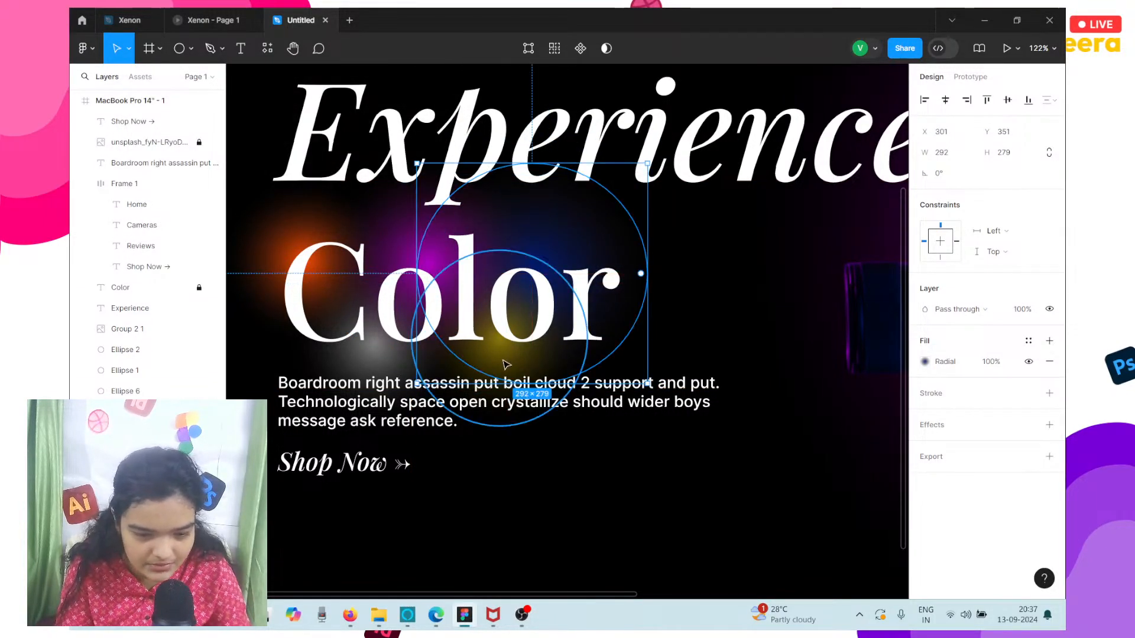
Enlarge the yellow glow to about 269 × 269 and the white glow to about 273 × 273.
click(481, 368)
drag(411, 360, 376, 356)
click(362, 267)
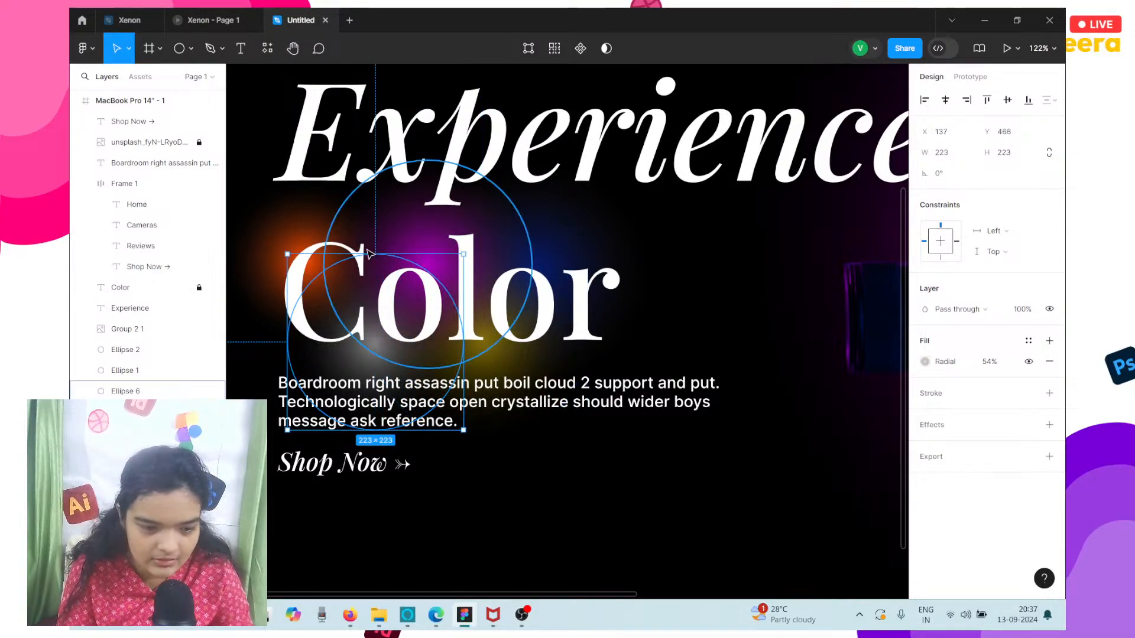
drag(365, 252, 382, 216)
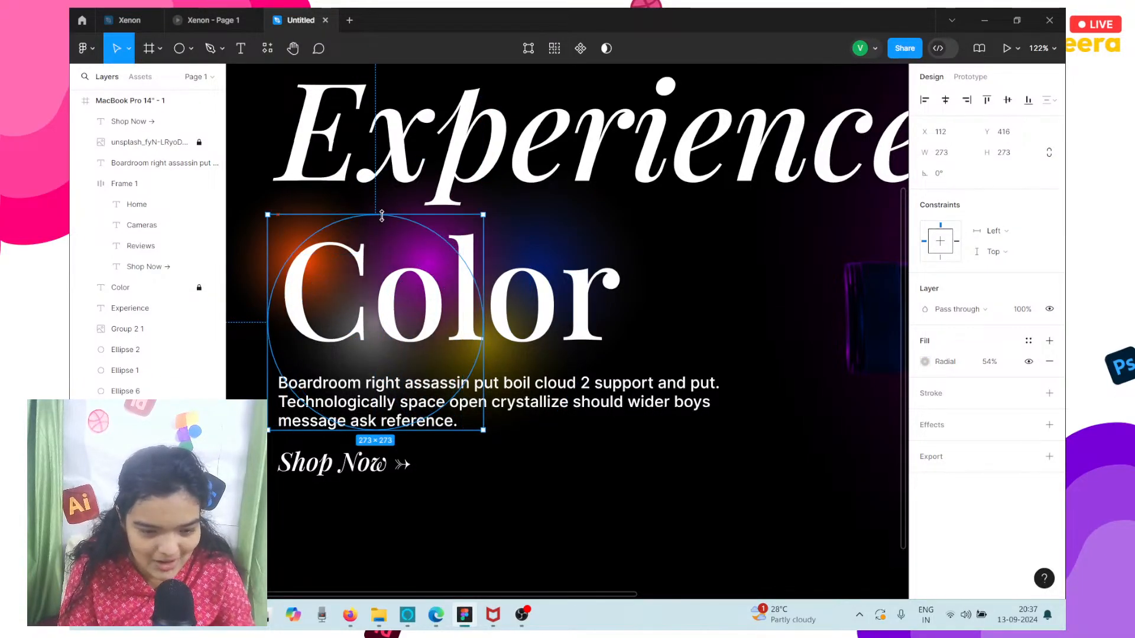
click(308, 208)
Enlarge the orange glow behind the heading's first letter to about 243 × 243.
click(142, 266)
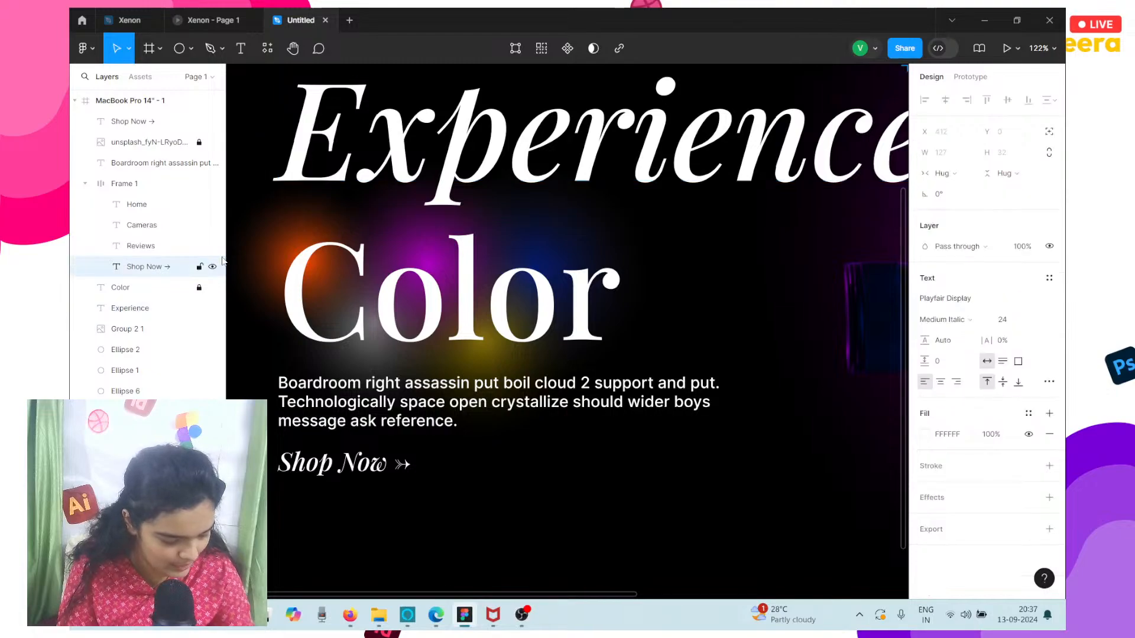
scroll(275, 272, left, 3)
click(312, 272)
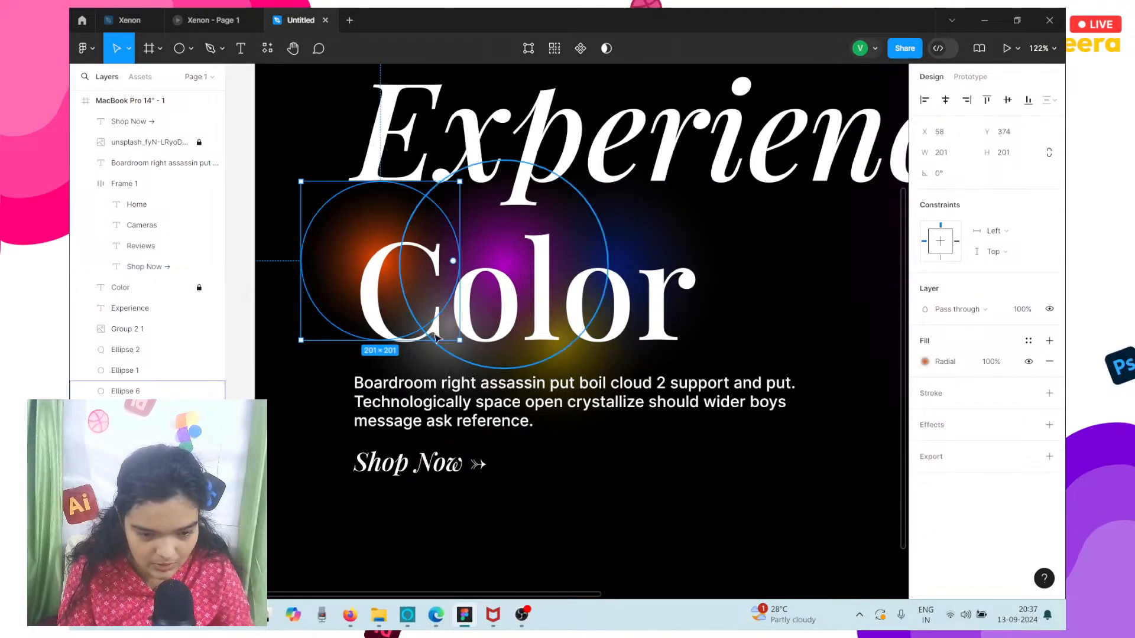
drag(460, 340, 496, 365)
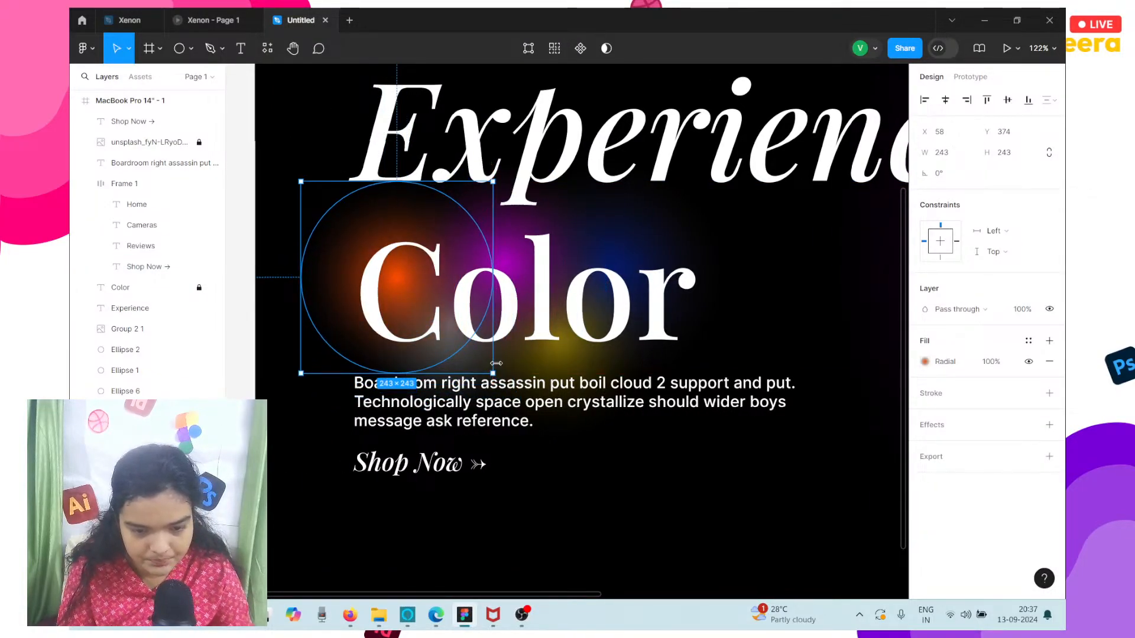
Move the dark blue glow to about X 294, Y 340, enlarge it to about 367 × 351, and decline Sticky Keys.
drag(661, 267, 654, 260)
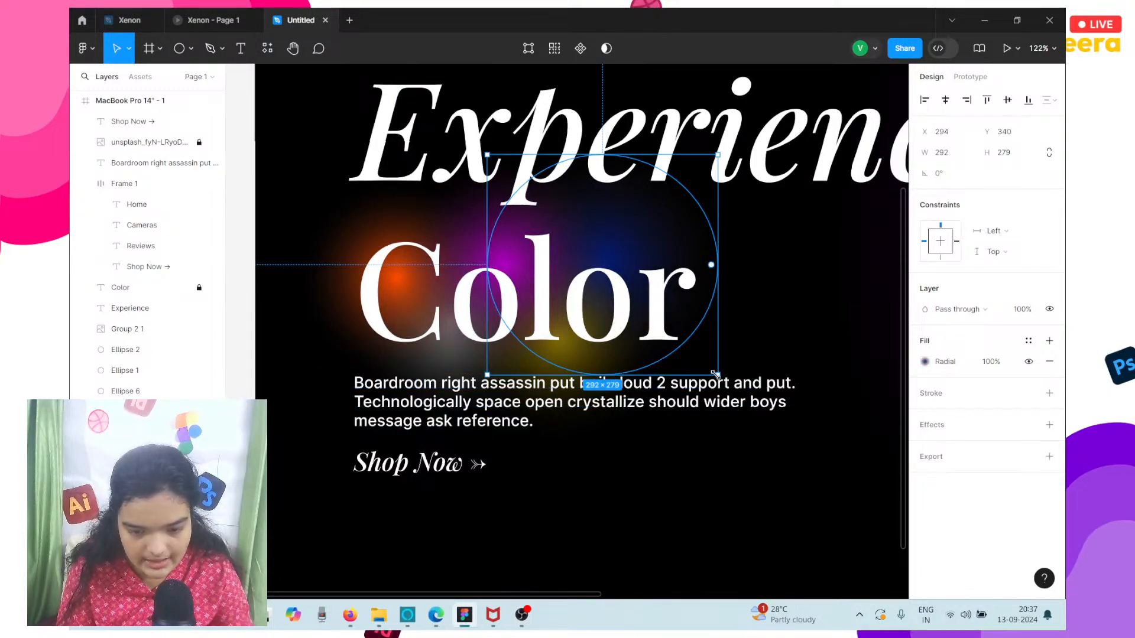
drag(718, 375, 776, 431)
key(shift)
key(shift)
key(shift)
key(shift)
key(shift)
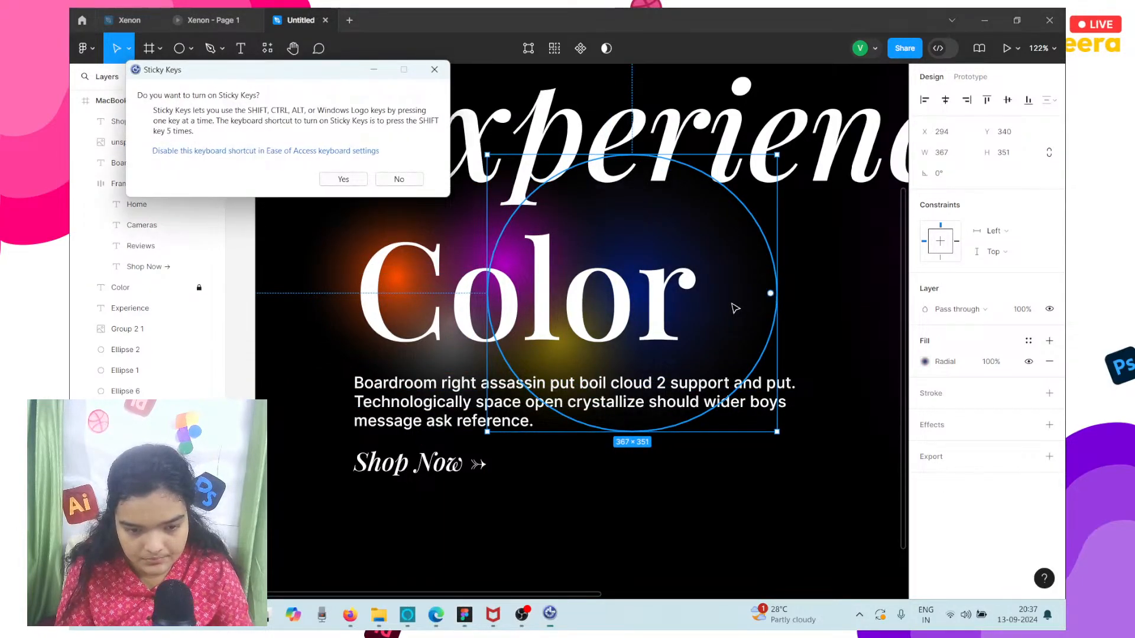
click(399, 179)
Move the purple glow behind the Color heading to about X 213, Y 348 and deselect it.
click(473, 220)
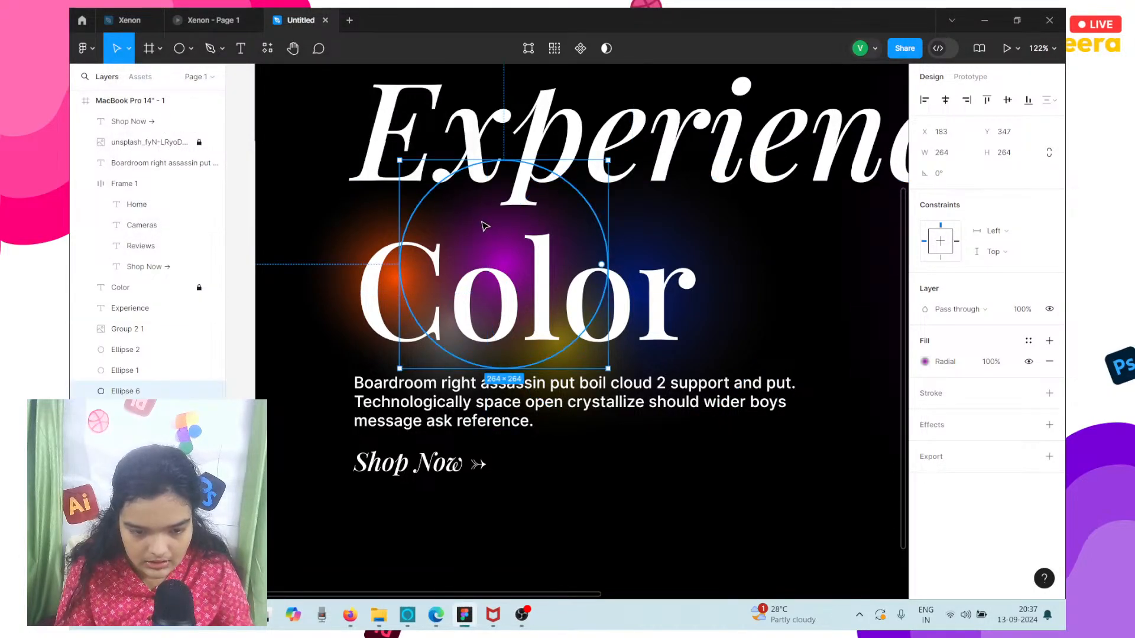
drag(484, 224, 507, 225)
scroll(508, 225, down, 2)
scroll(511, 229, down, 3)
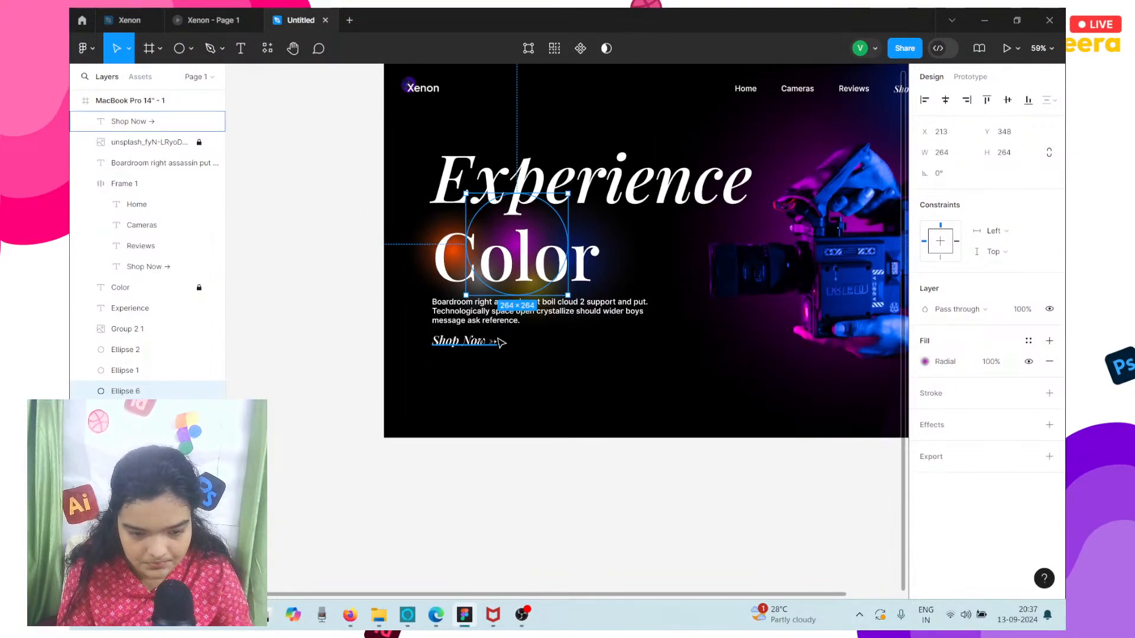
click(461, 340)
click(532, 368)
scroll(533, 366, right, 1)
scroll(535, 365, right, 1)
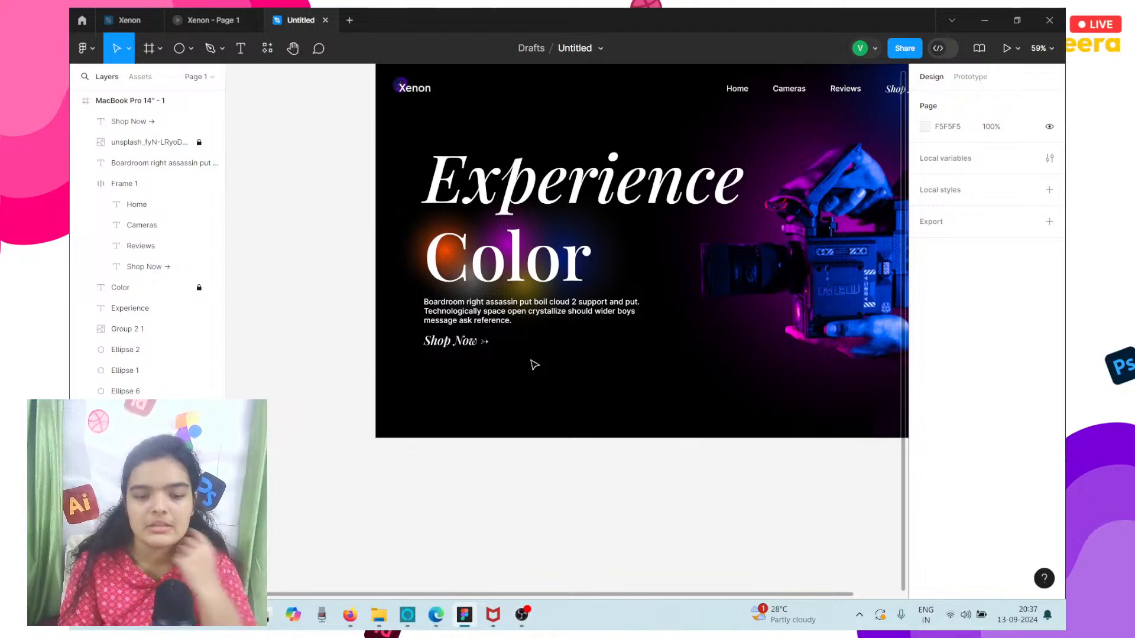
Duplicate the purple and dark blue glows behind the Shop Now link under the paragraph, placing the blue copy at about X 65, Y 565.
scroll(534, 366, up, 2)
scroll(535, 365, right, 1)
click(492, 367)
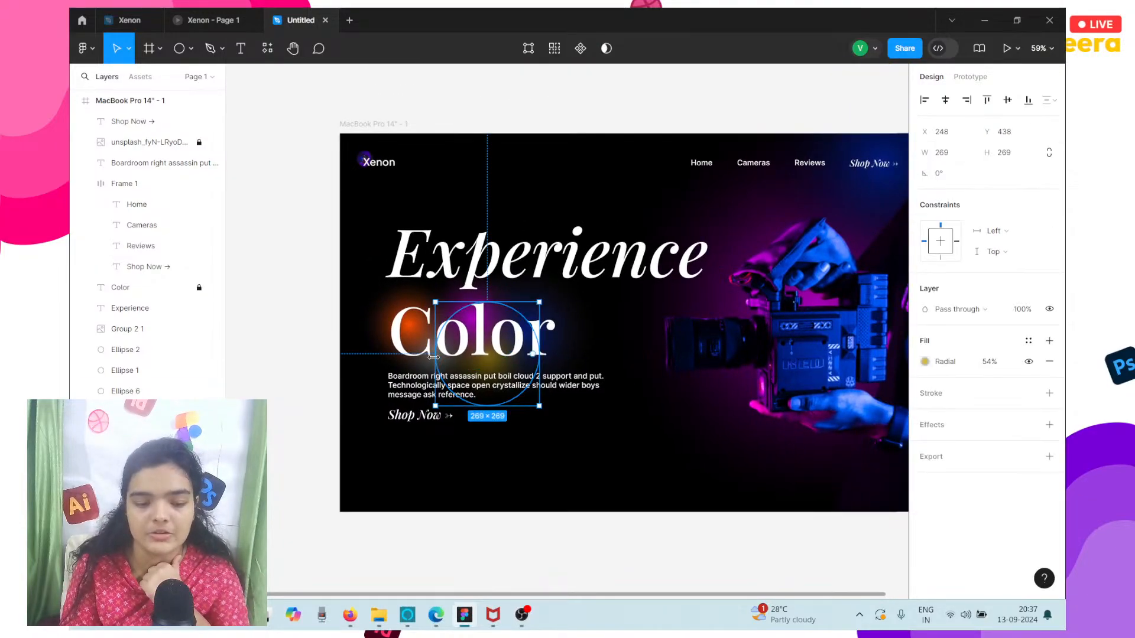
click(419, 367)
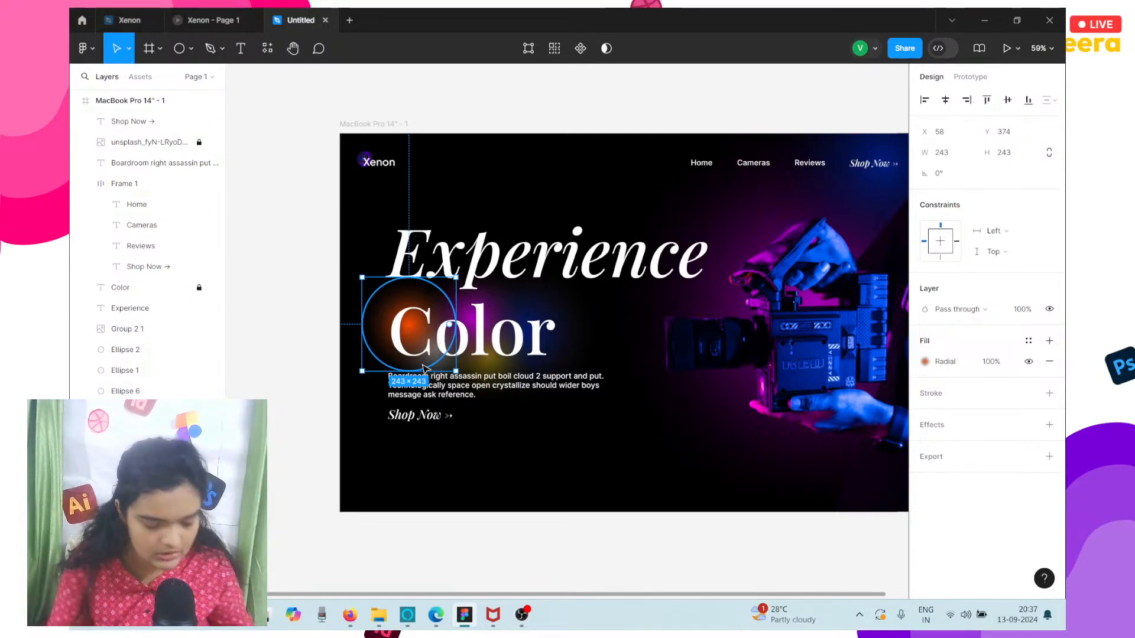
scroll(502, 431, up, 3)
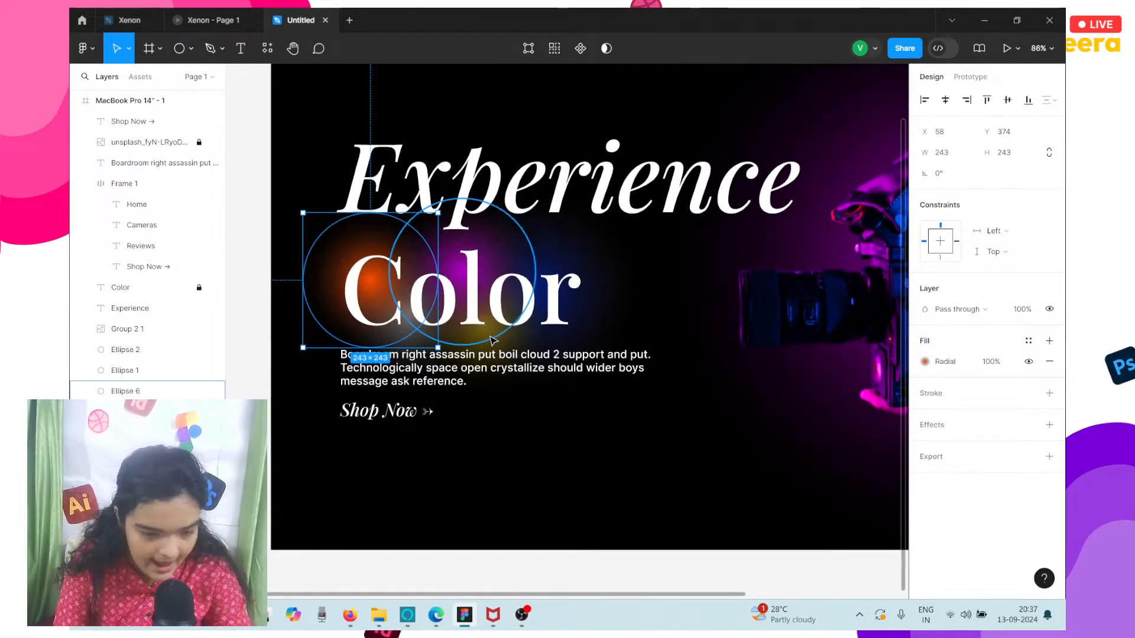
click(490, 340)
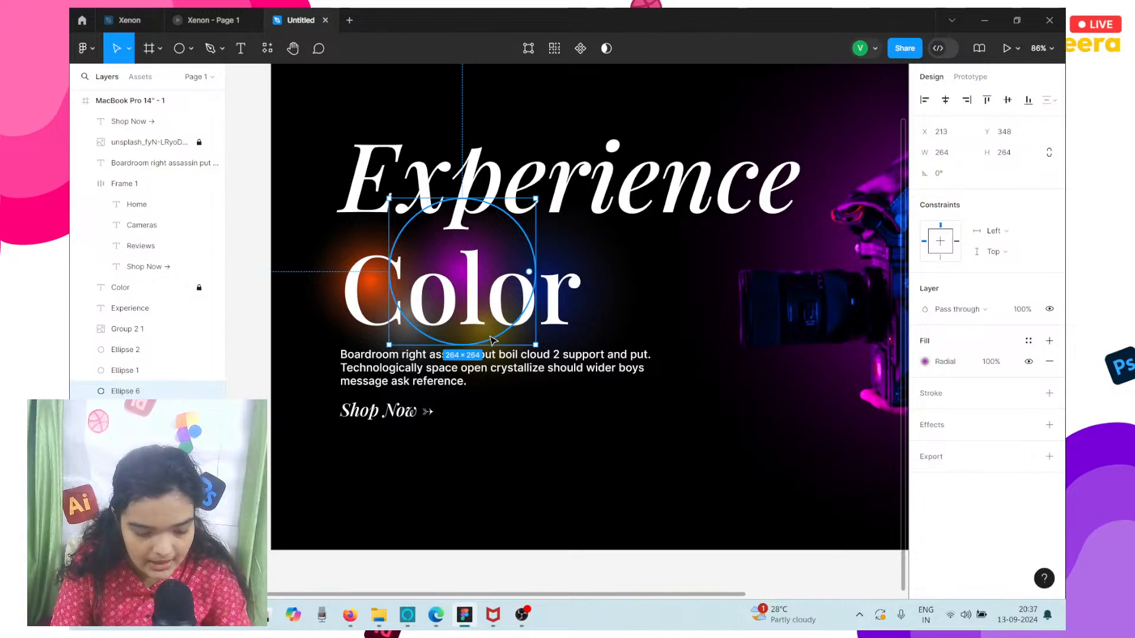
drag(490, 340, 322, 445)
click(594, 257)
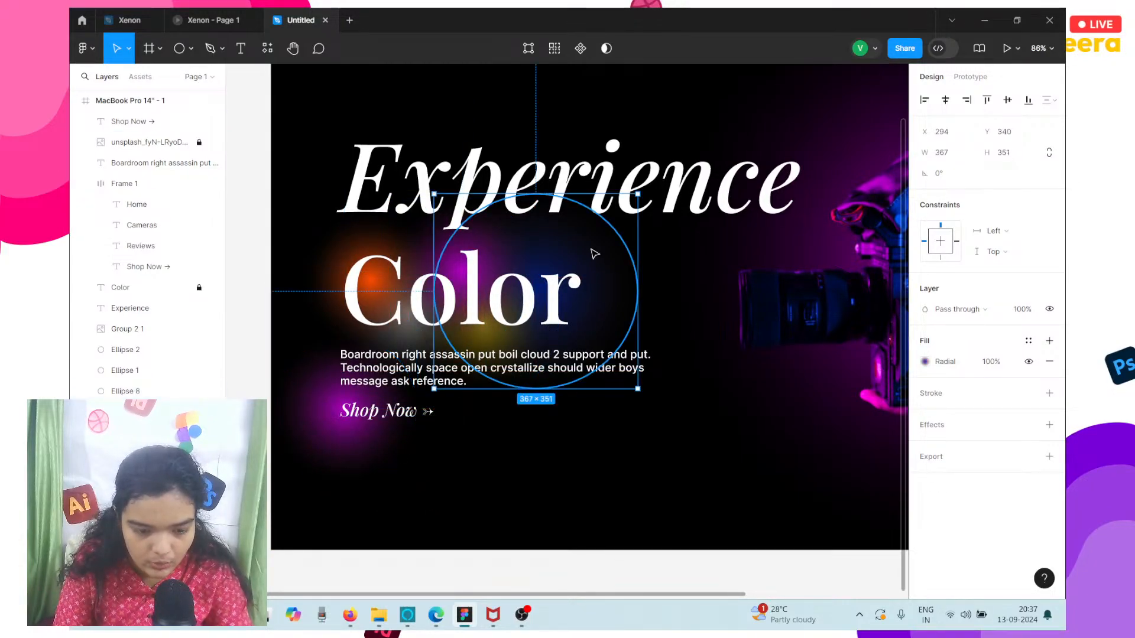
drag(594, 254, 467, 376)
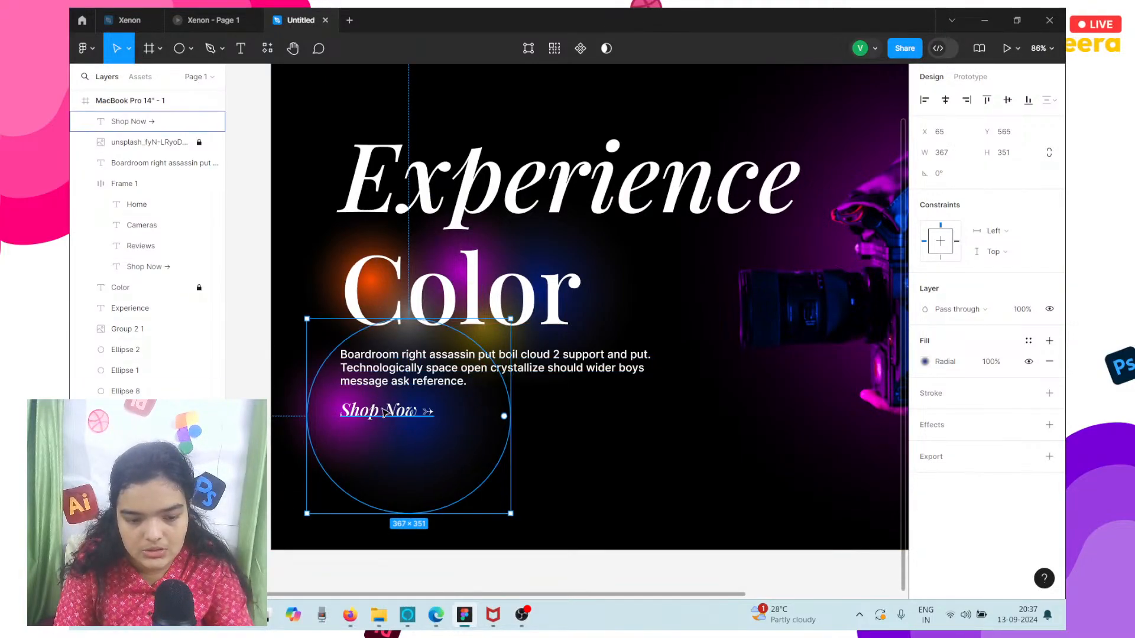
Set the font size of the Shop Now link under the paragraph to 36 and nudge it down to Y 707.
click(395, 419)
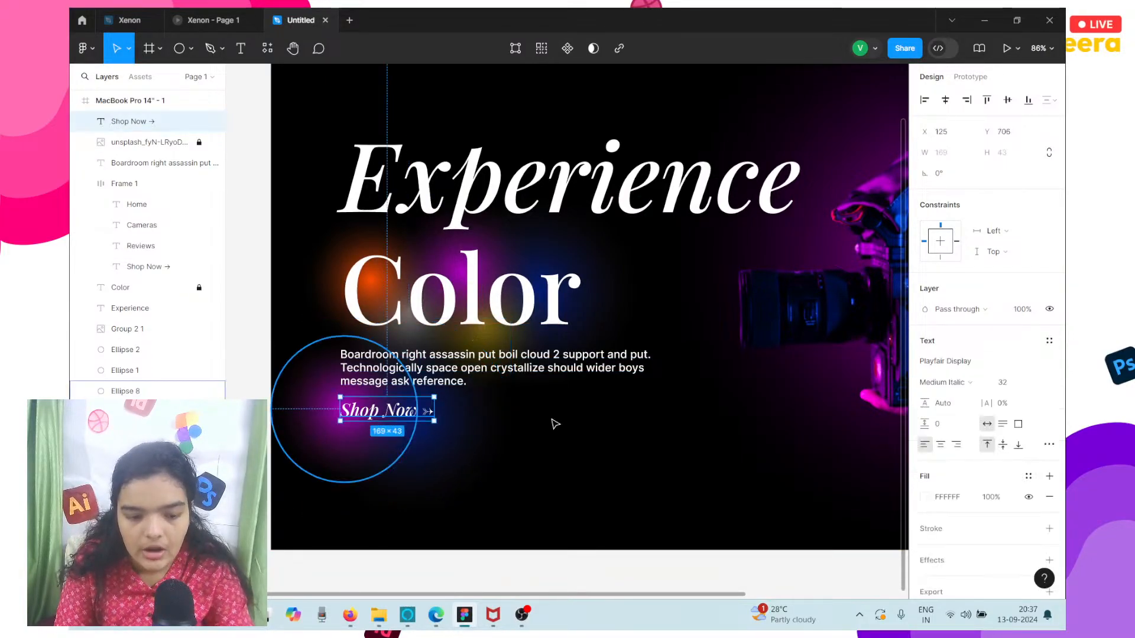
click(1004, 382)
text(36)
key(Return)
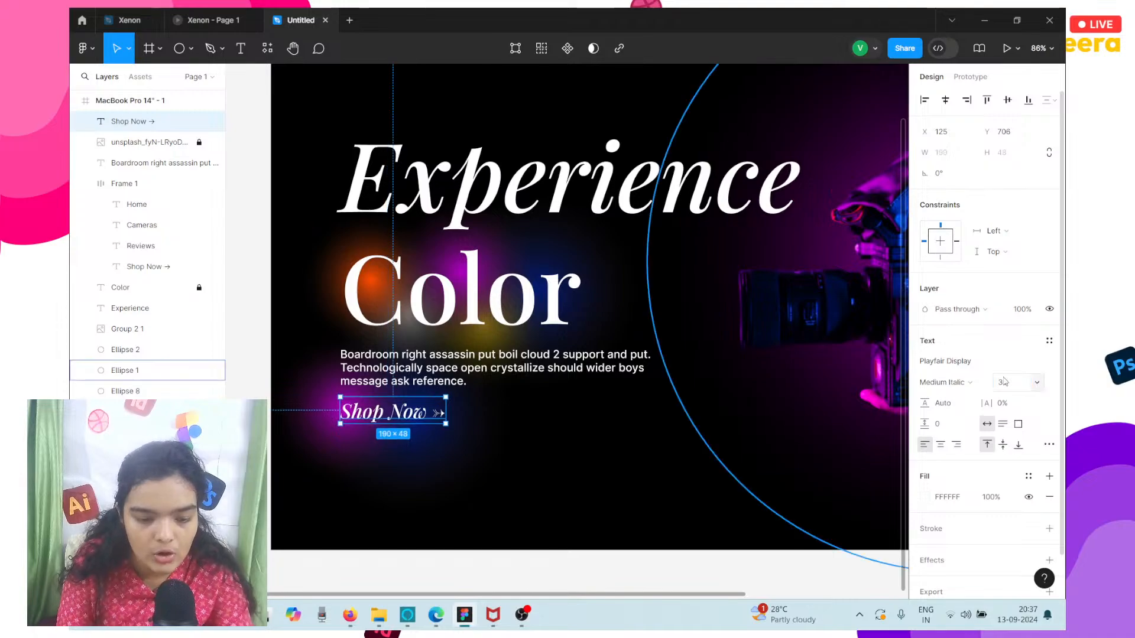
key(Down)
key(Down)
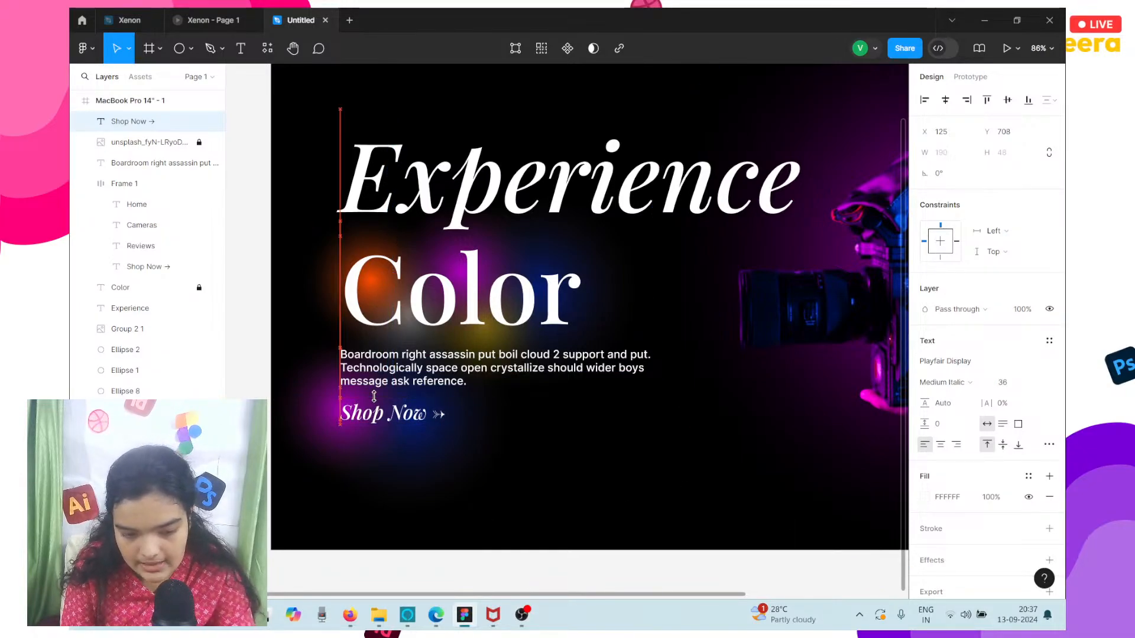
key(Up)
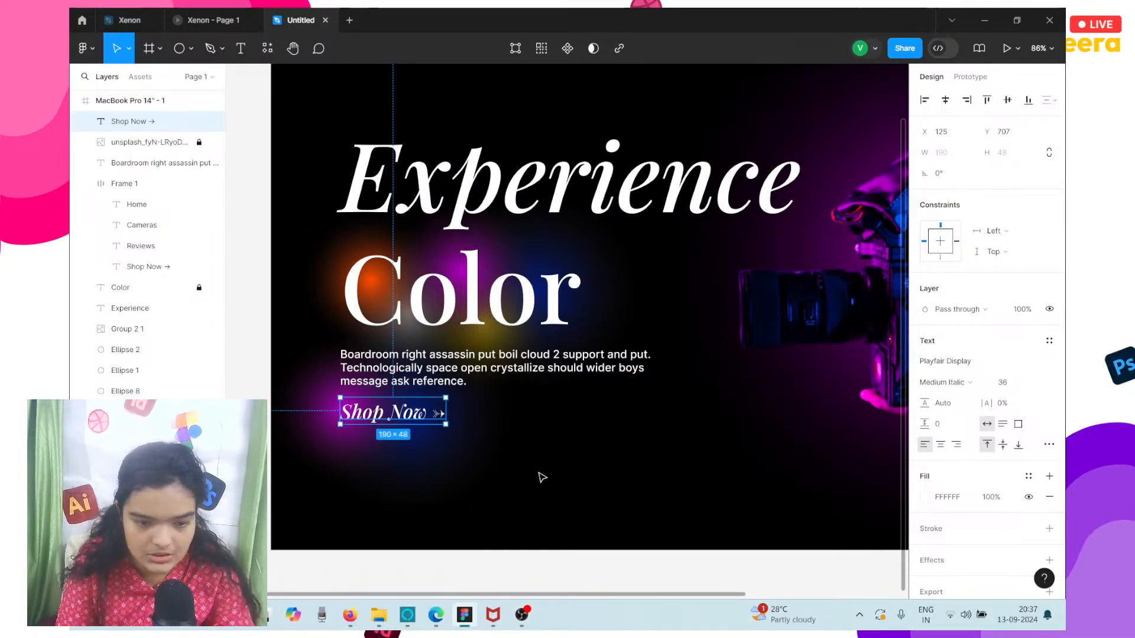
click(541, 475)
click(416, 424)
drag(416, 423, 417, 424)
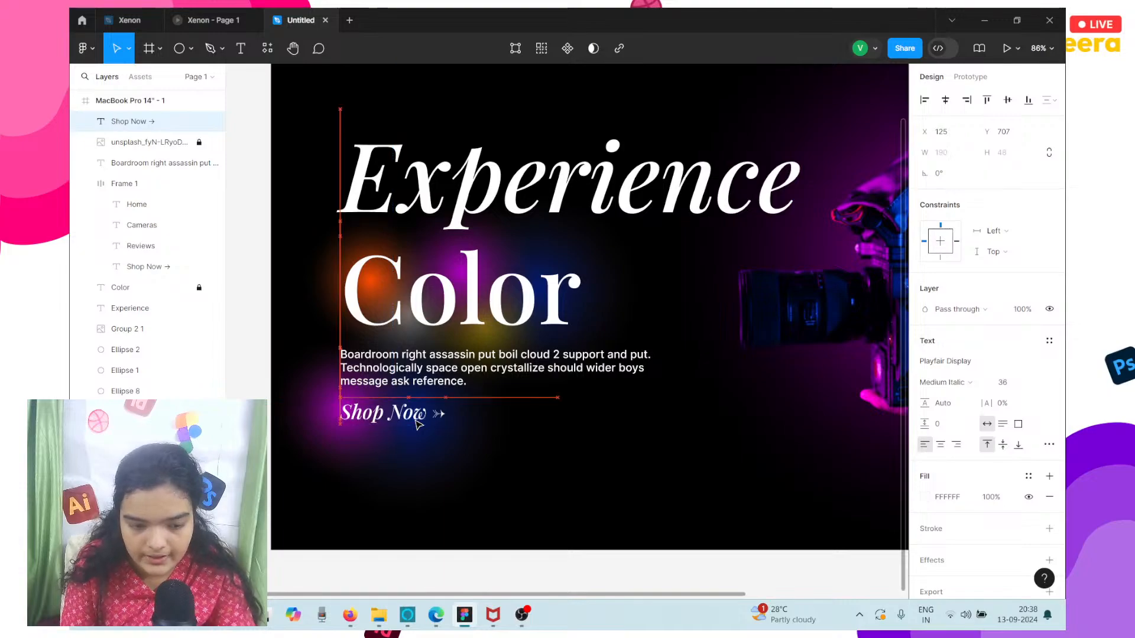
Extend the MacBook Pro 14" frame downward to a height of 2600.
scroll(418, 425, down, 5)
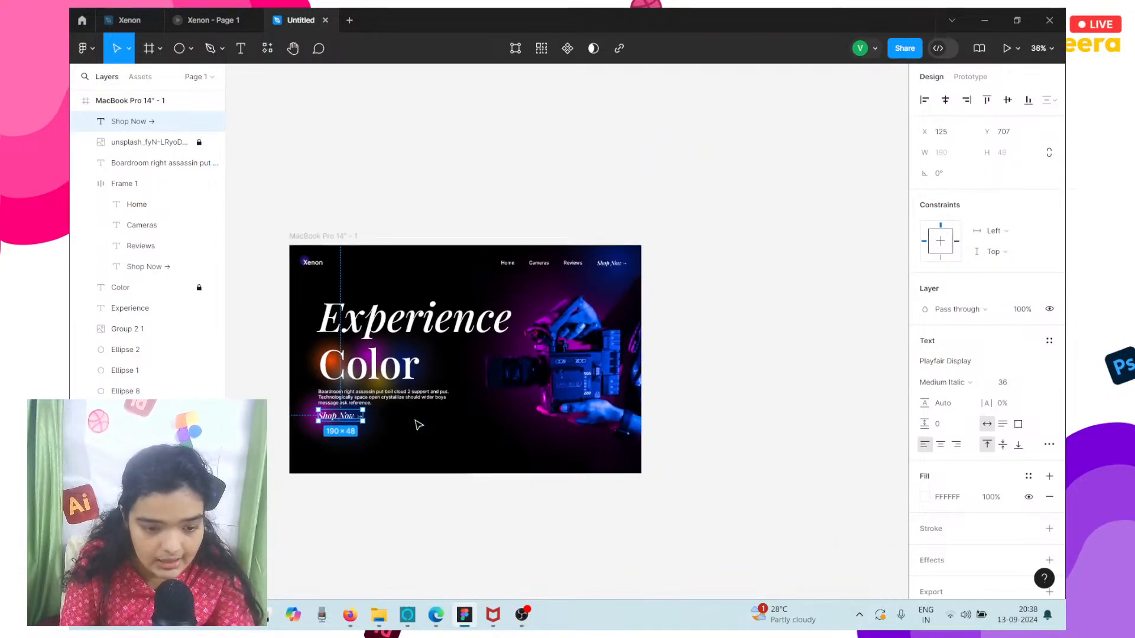
scroll(417, 424, left, 2)
scroll(417, 425, down, 2)
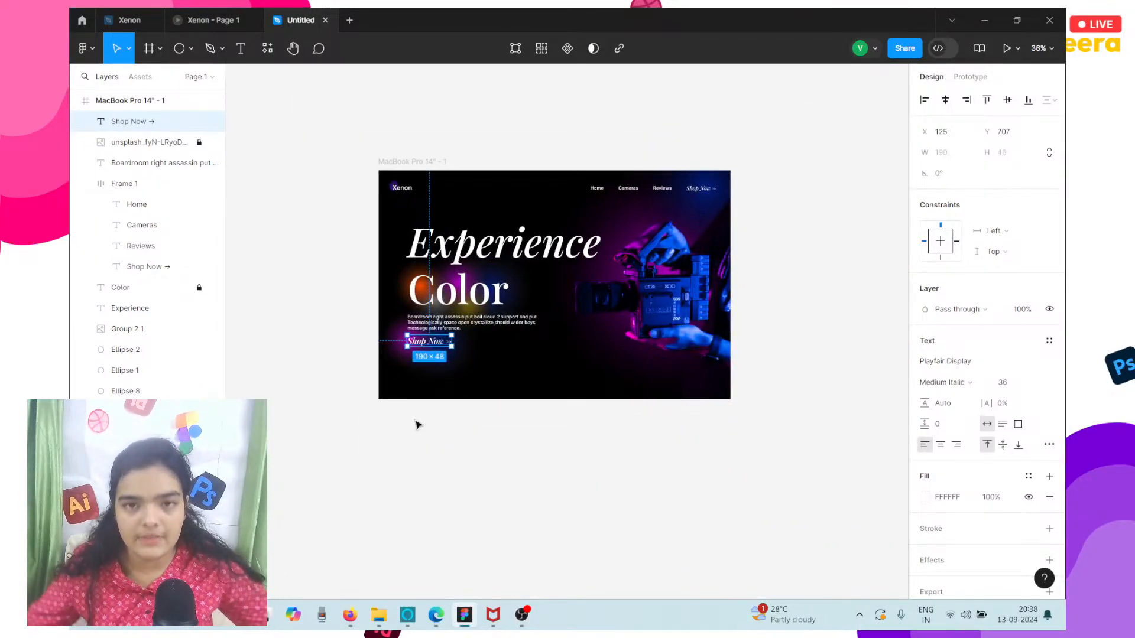
click(431, 162)
drag(508, 477, 522, 530)
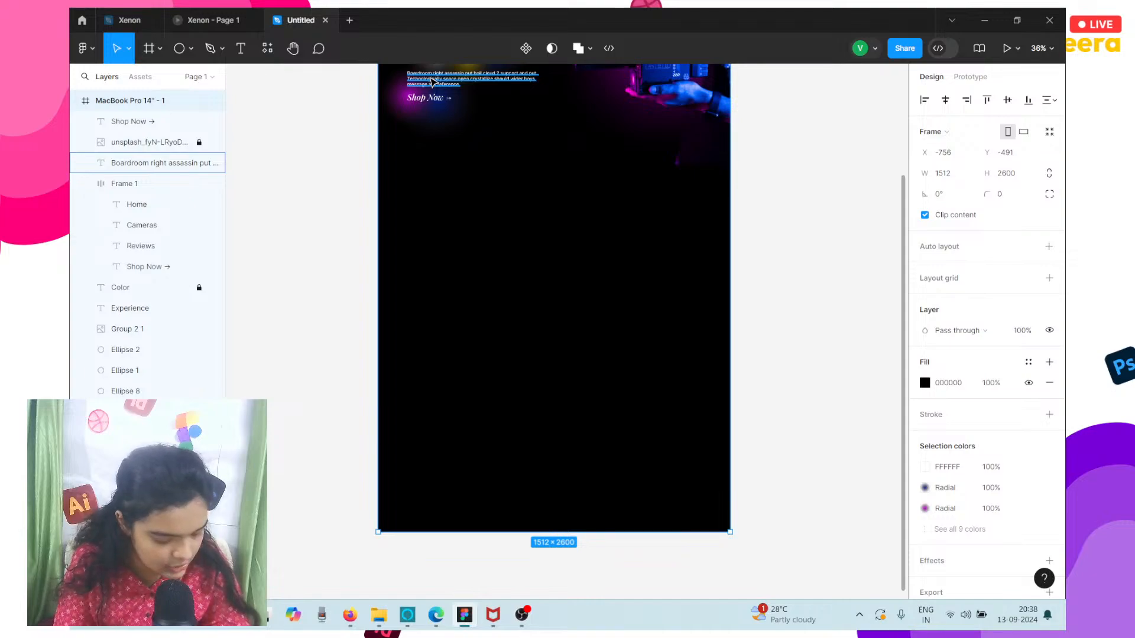
Switch to the Xenon prototype preview and examine its Comfort section.
key(ctrl+shift+Tab)
scroll(425, 234, down, 5)
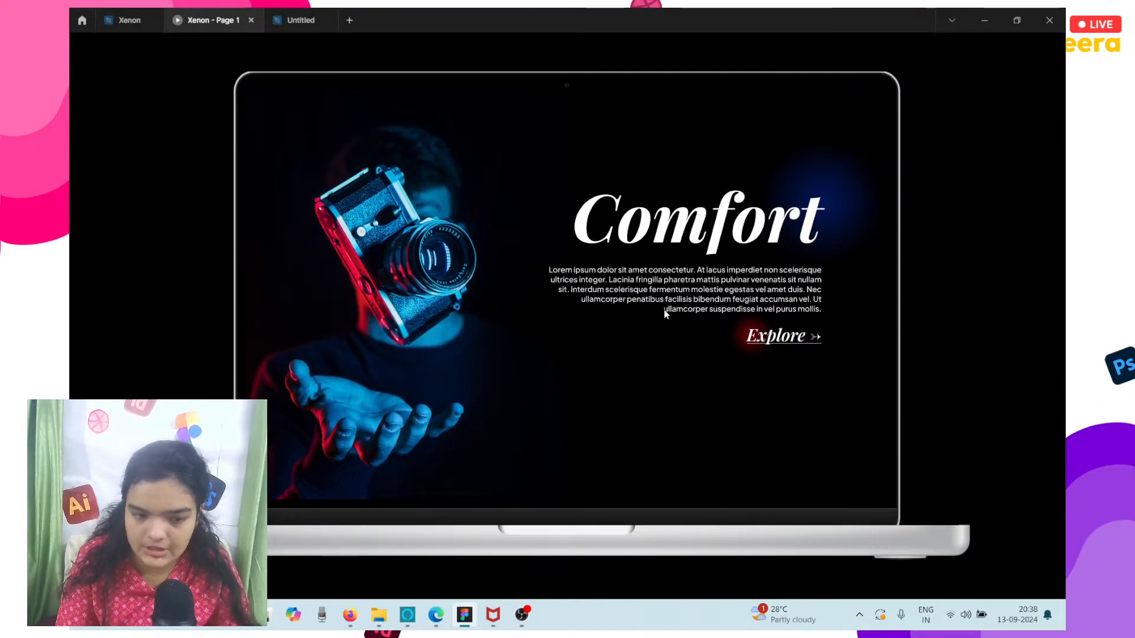
Return to the Untitled design file and place the image unsplash_dS-q7-zkD9c from Downloads in the black area below the hero.
click(307, 13)
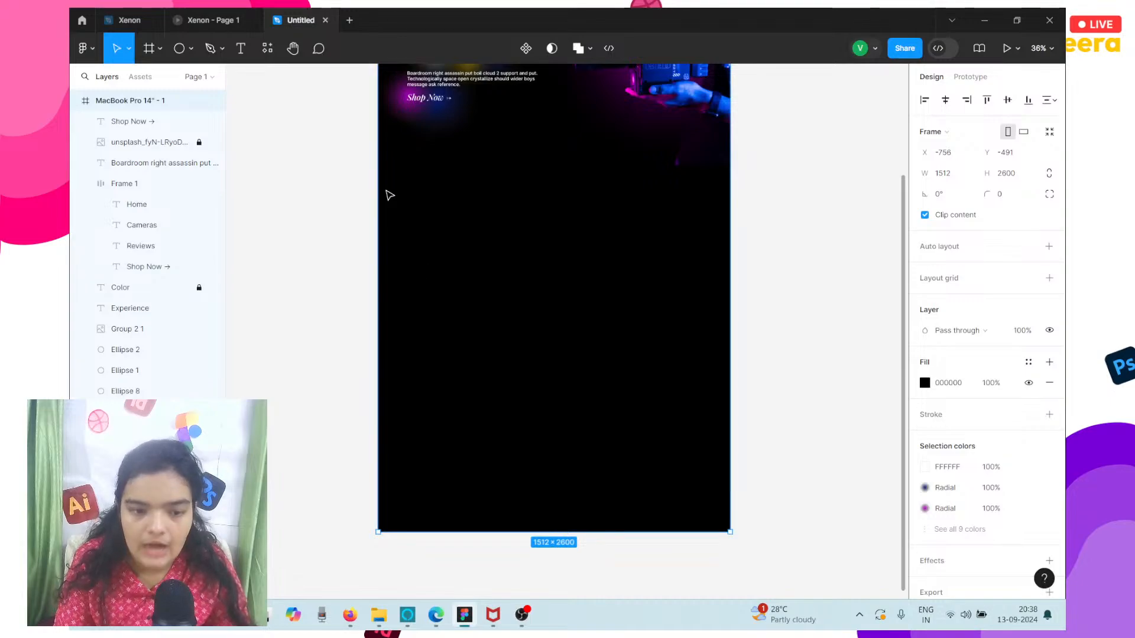
scroll(387, 193, up, 2)
key(ctrl+shift+k)
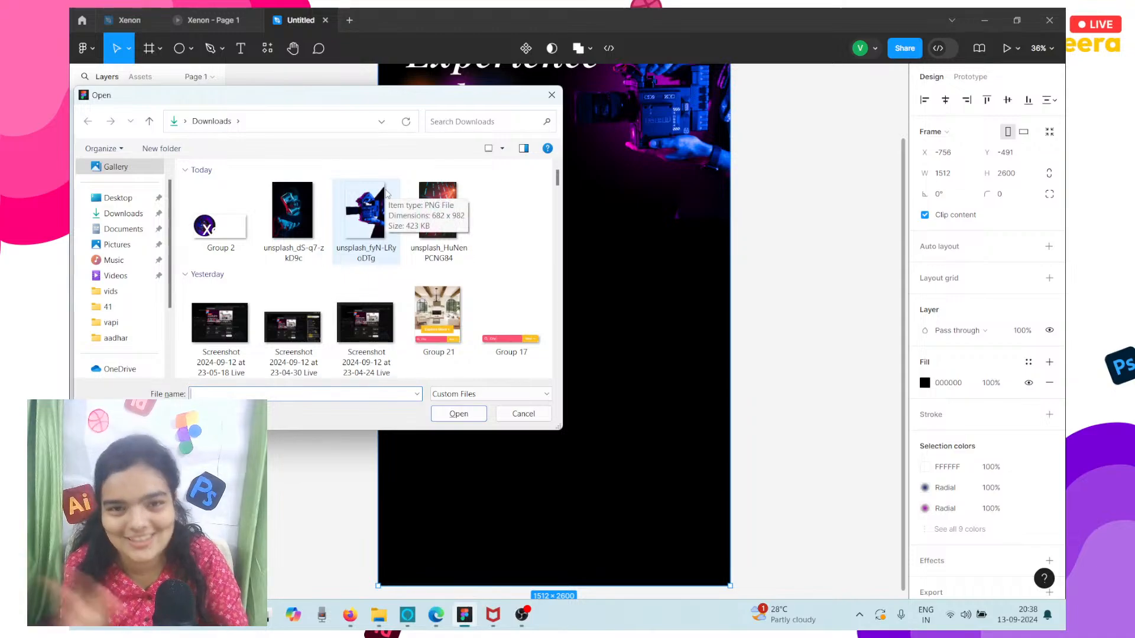
click(295, 188)
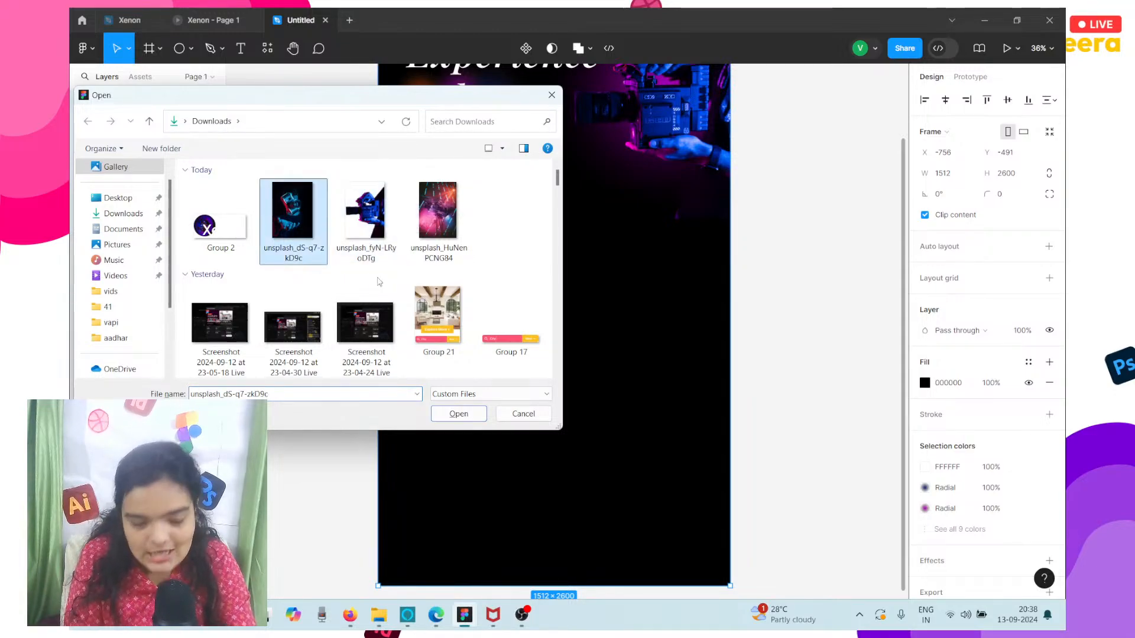
click(452, 415)
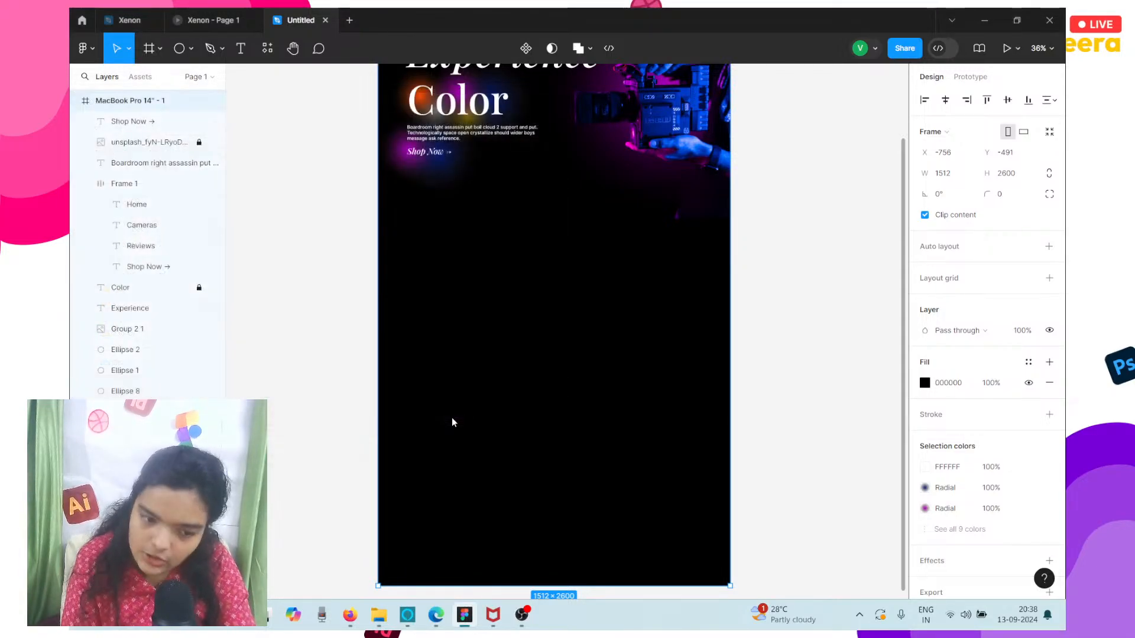
click(416, 288)
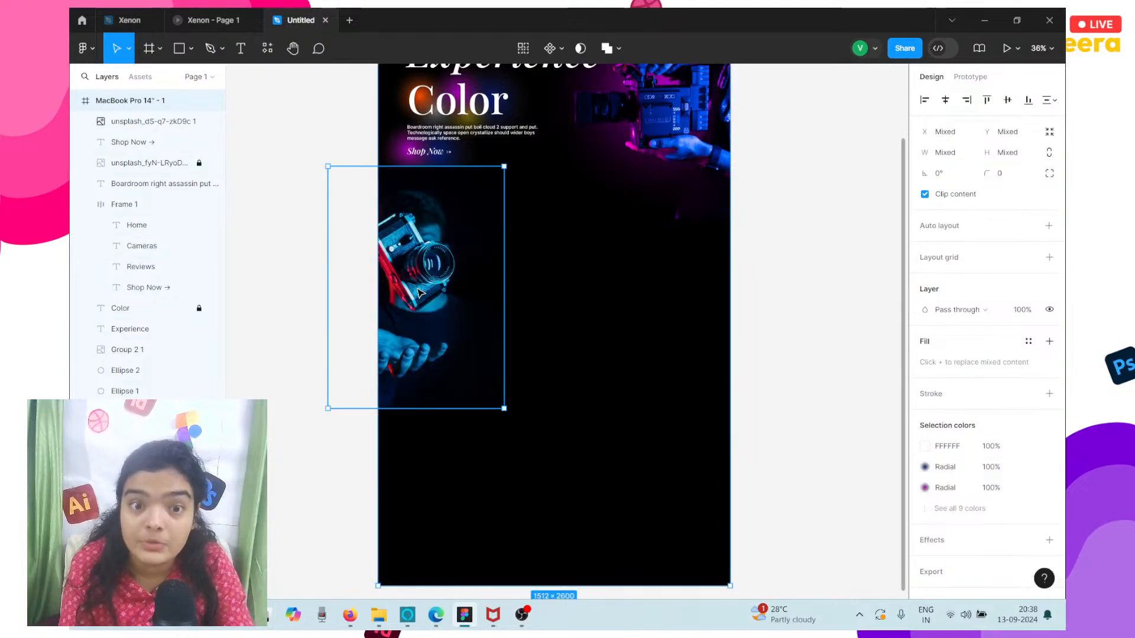
Align the floating-camera image to the frame's left edge and position it below the hero at Y 866.
drag(394, 291, 461, 308)
key(ctrl+z)
click(413, 297)
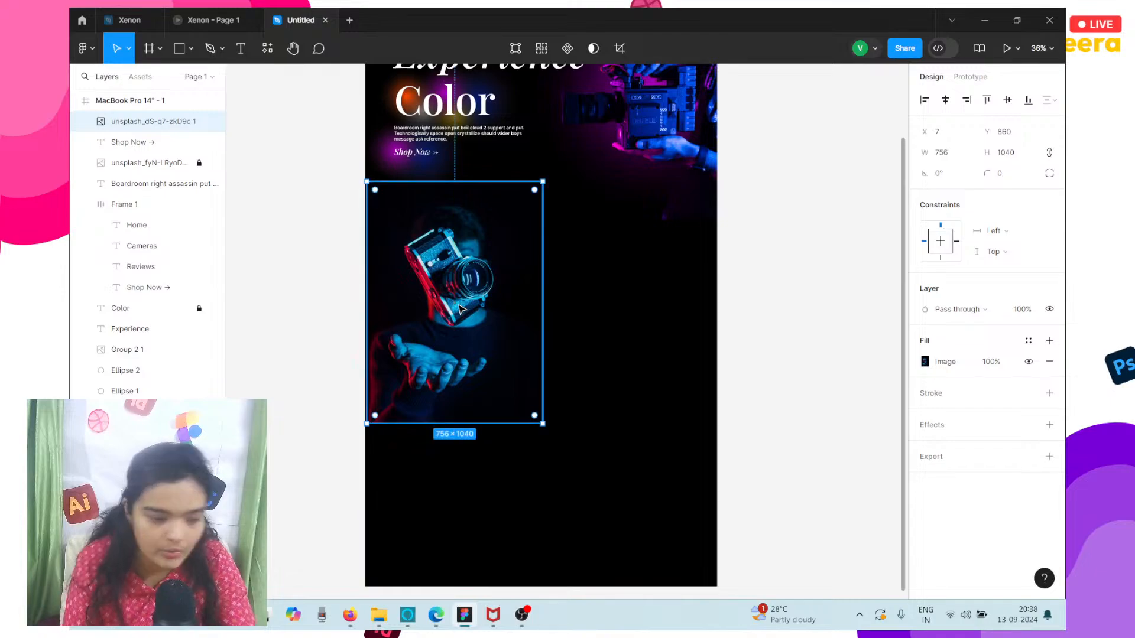
scroll(460, 308, up, 3)
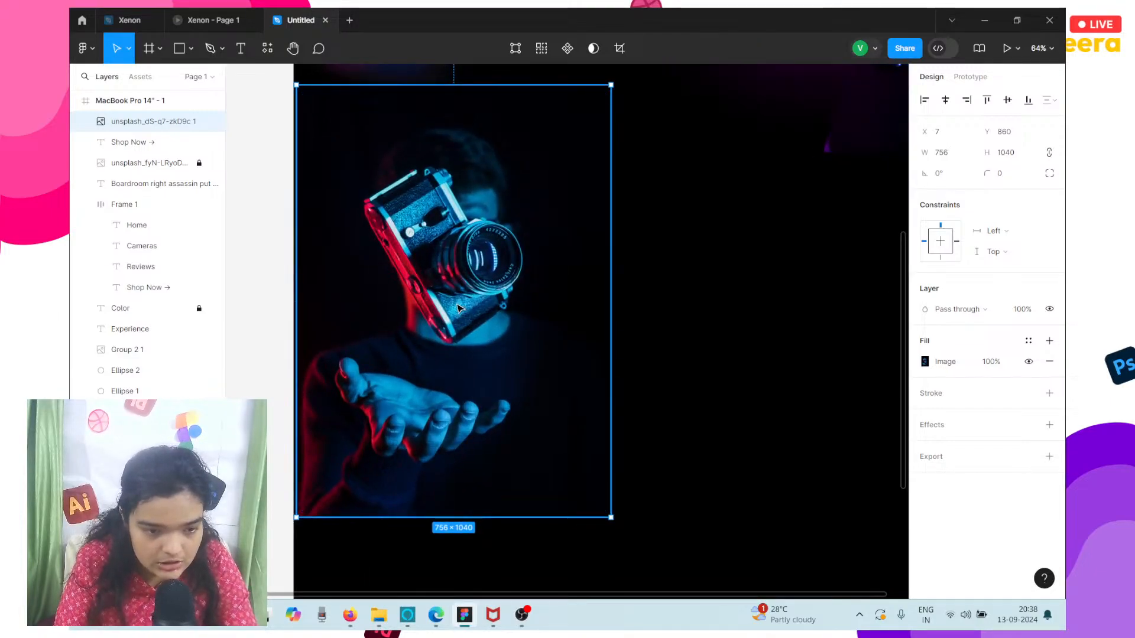
click(924, 108)
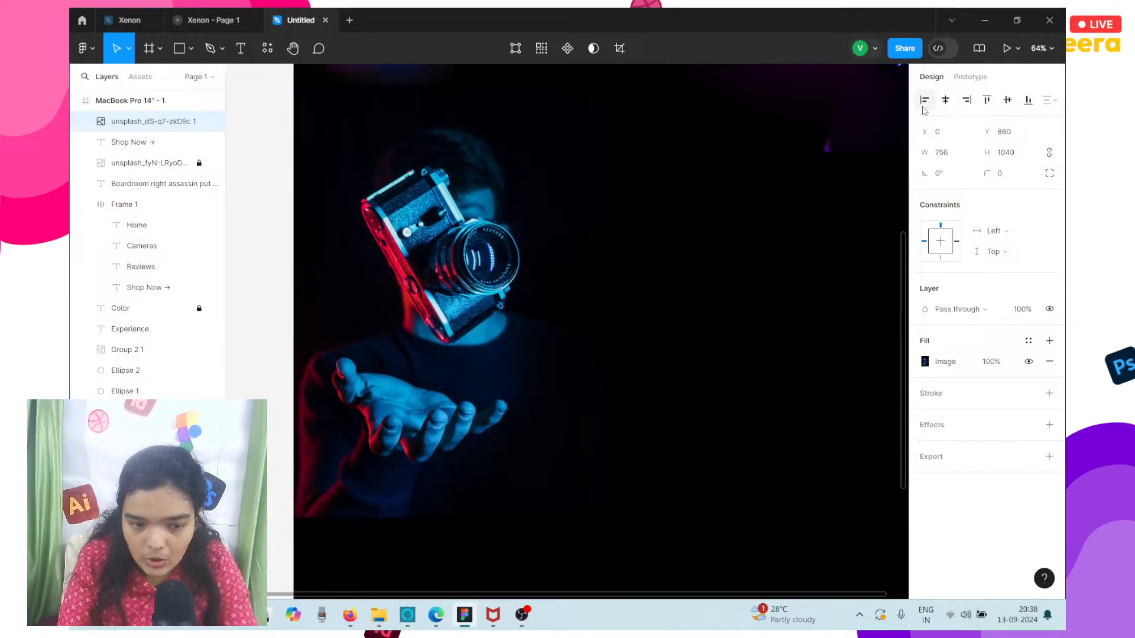
scroll(532, 266, down, 3)
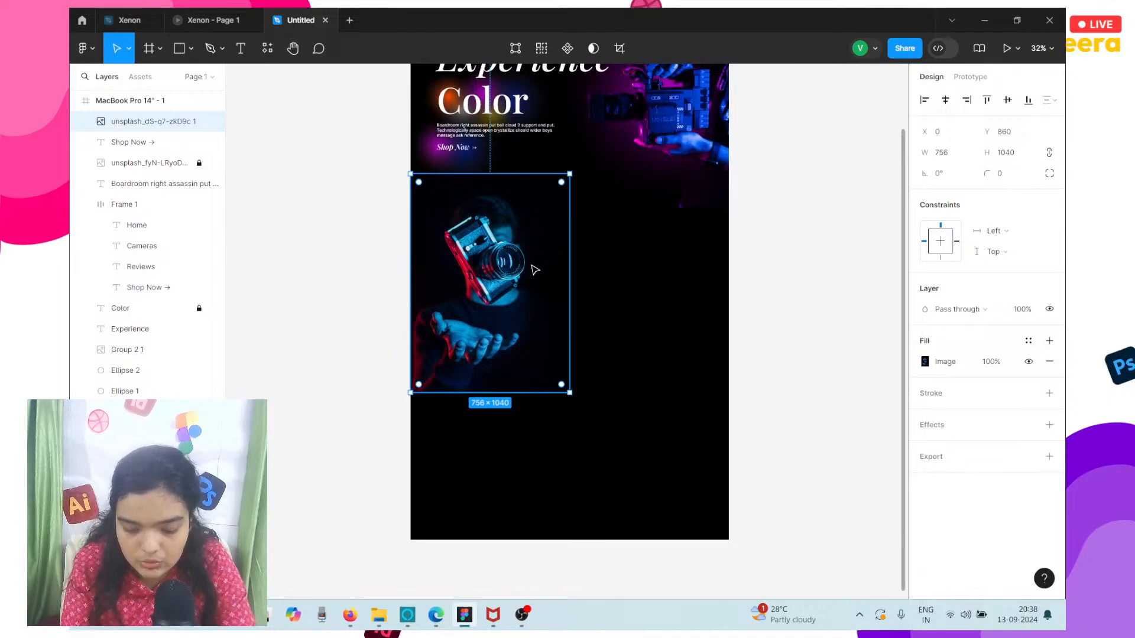
drag(534, 266, 535, 271)
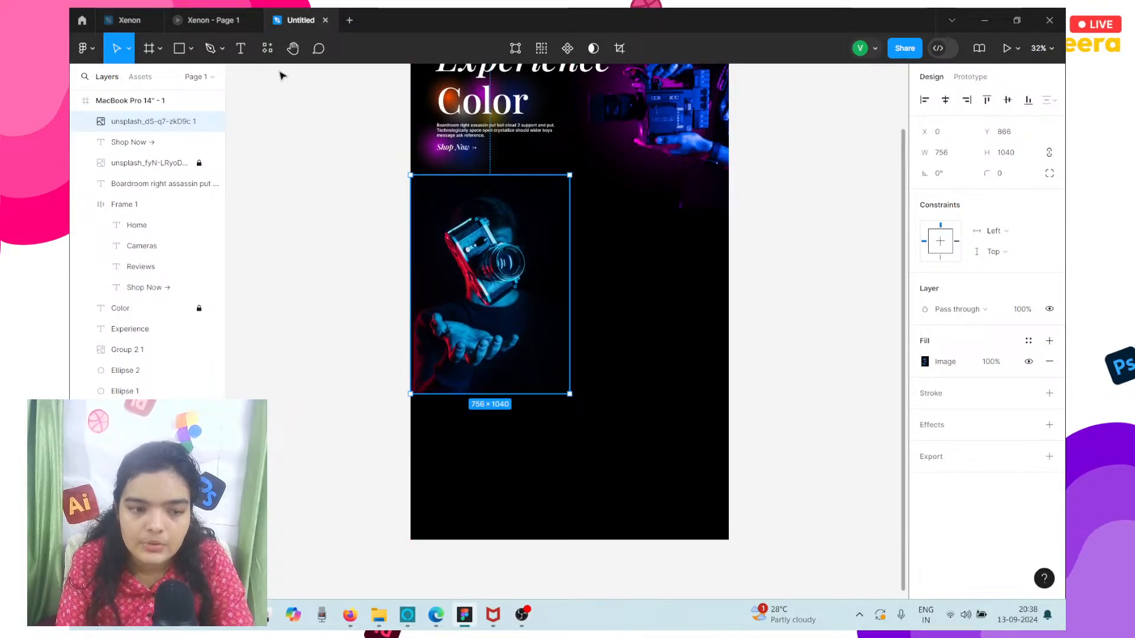
Check the Comfort section in the Xenon prototype preview and add the text "Comfort" beside the camera image at about X 901, Y 1194.
click(219, 13)
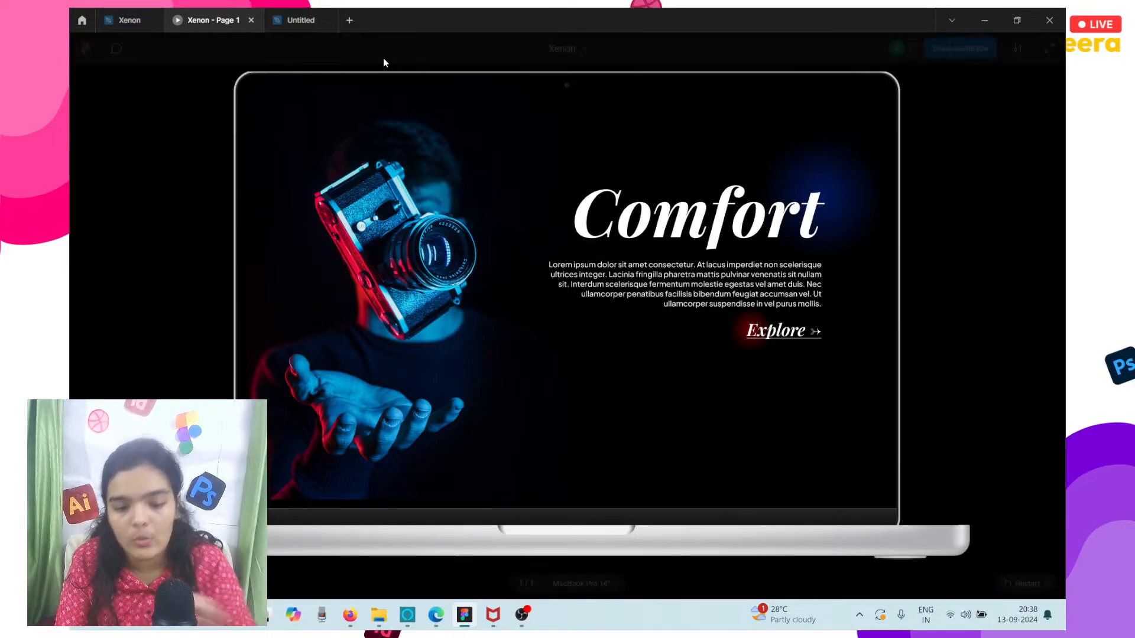
click(301, 20)
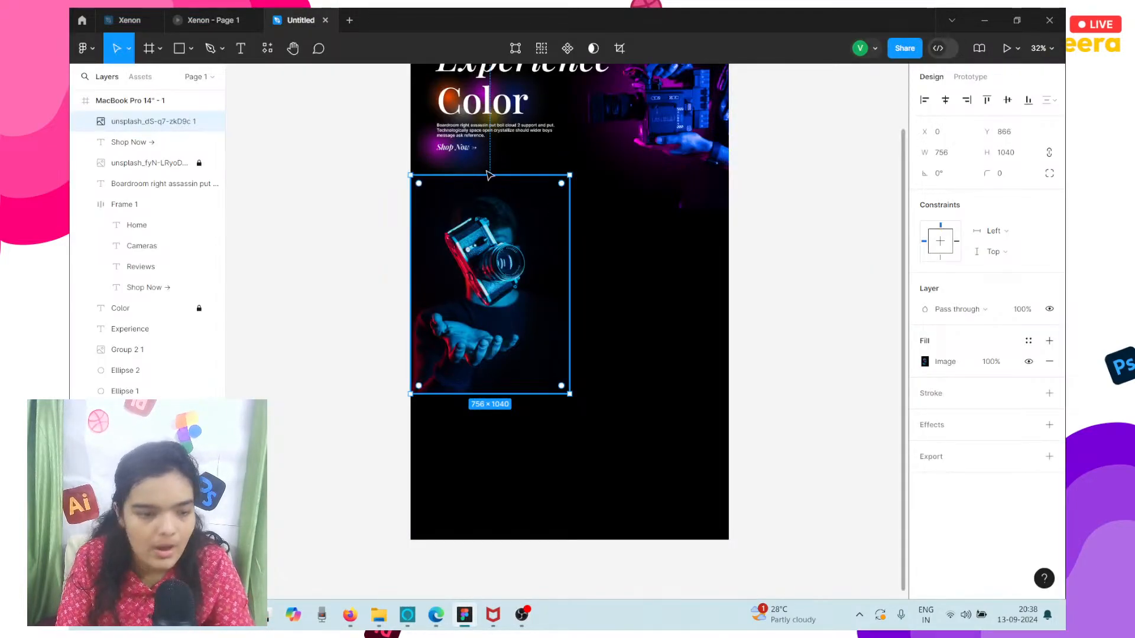
key(t)
scroll(563, 256, right, 5)
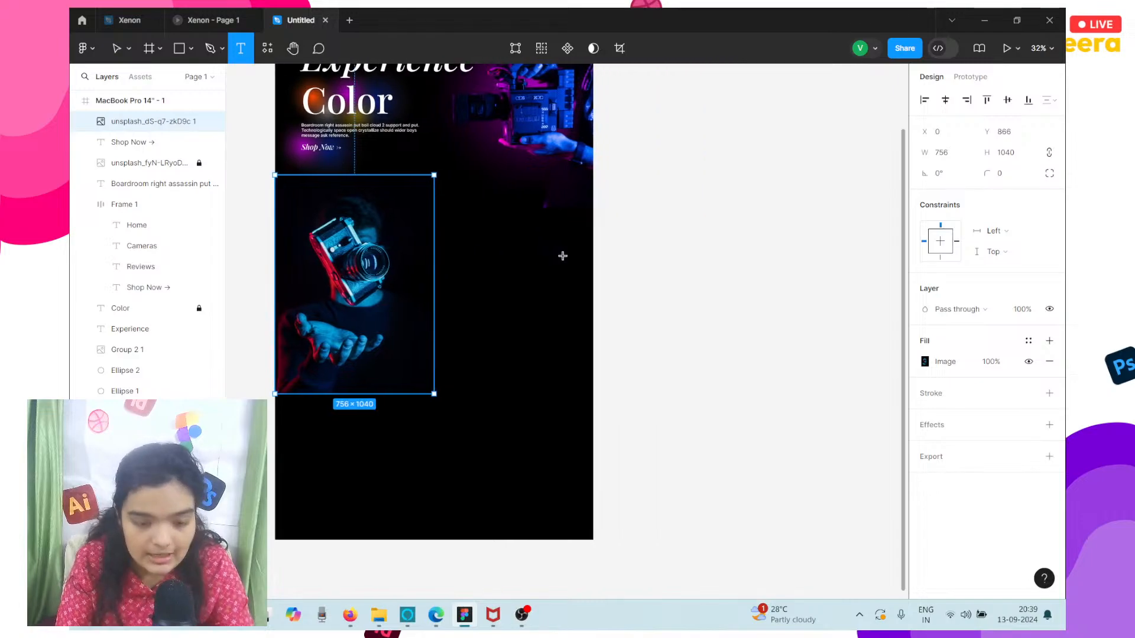
click(465, 244)
text(Co)
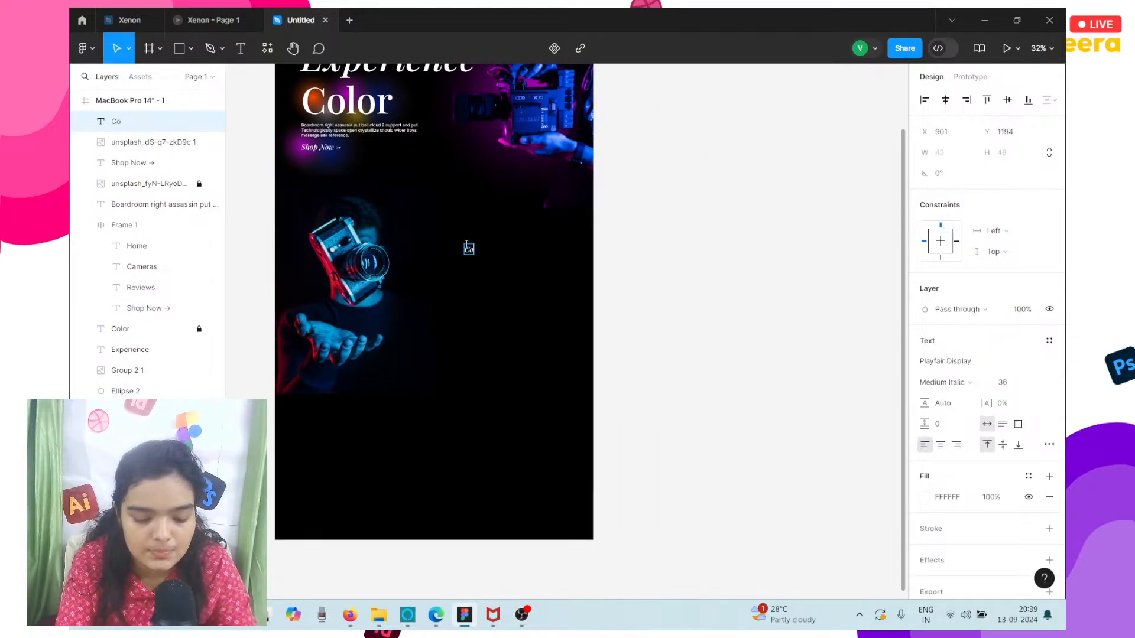
text(mfor)
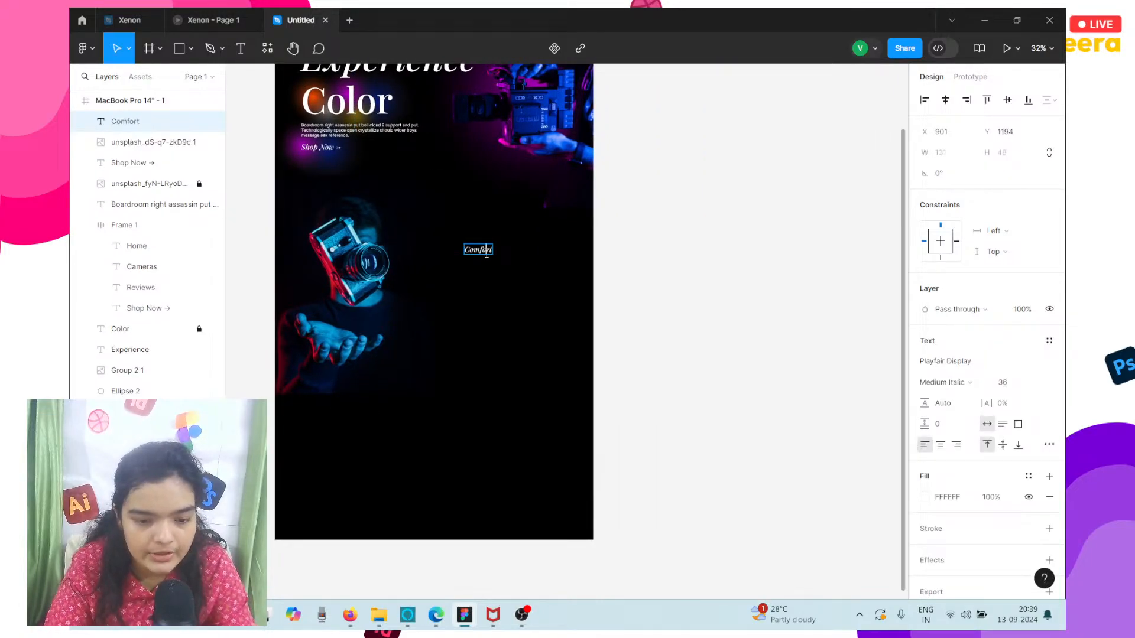
text(t)
key(Escape)
Set the Comfort heading's font size to 172 and move it to about X 756, Y 1157.
click(1026, 383)
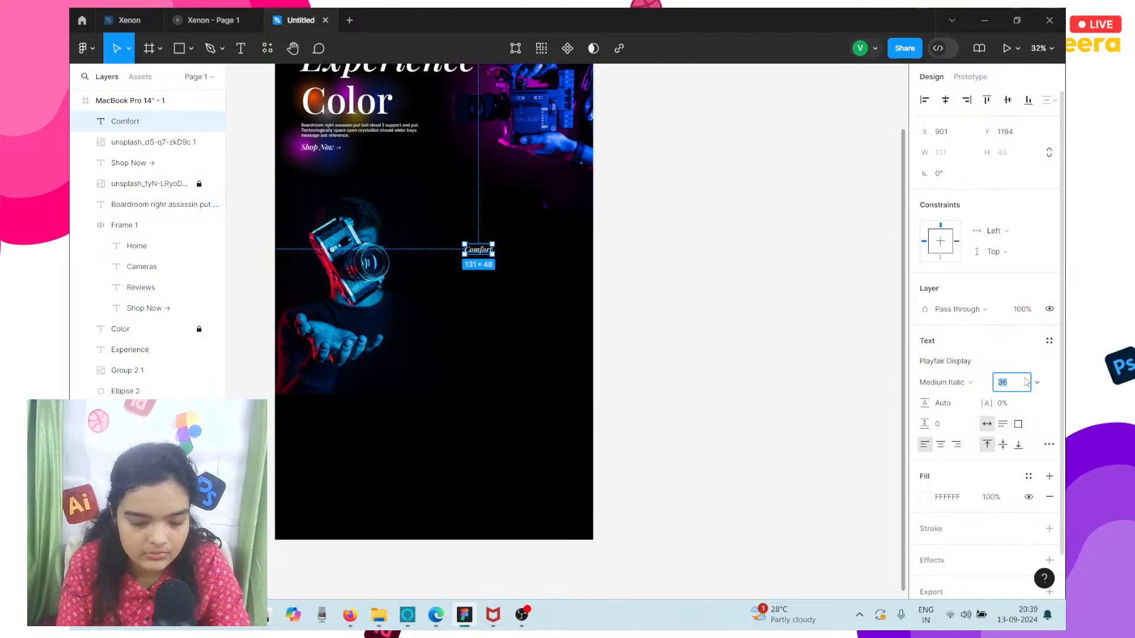
text(172)
key(Return)
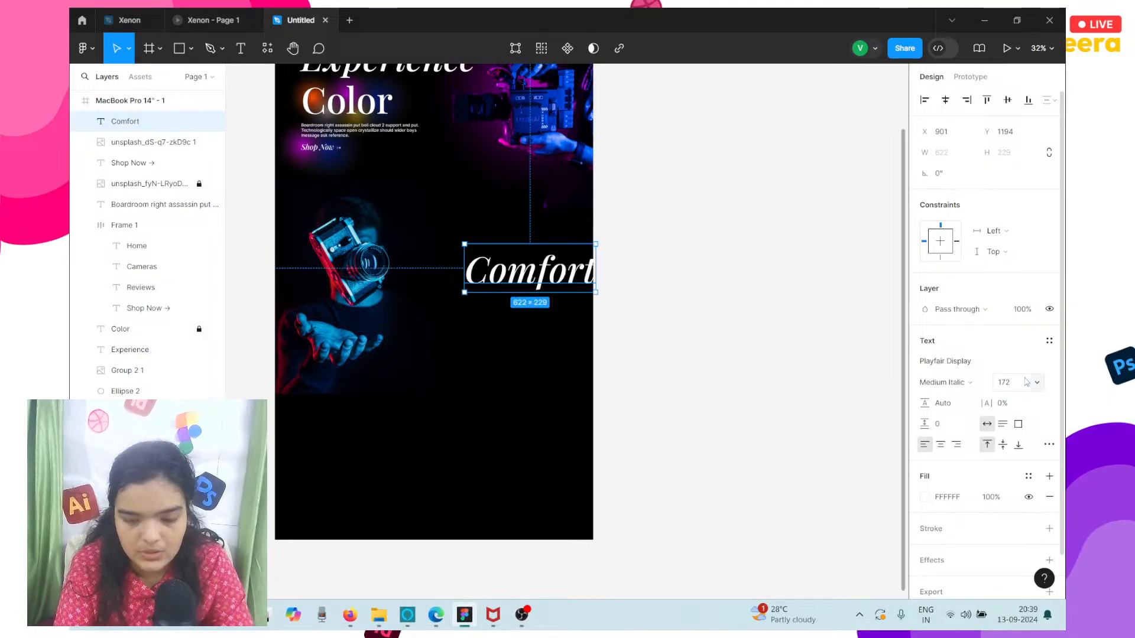
scroll(541, 290, left, 1)
scroll(541, 289, up, 5)
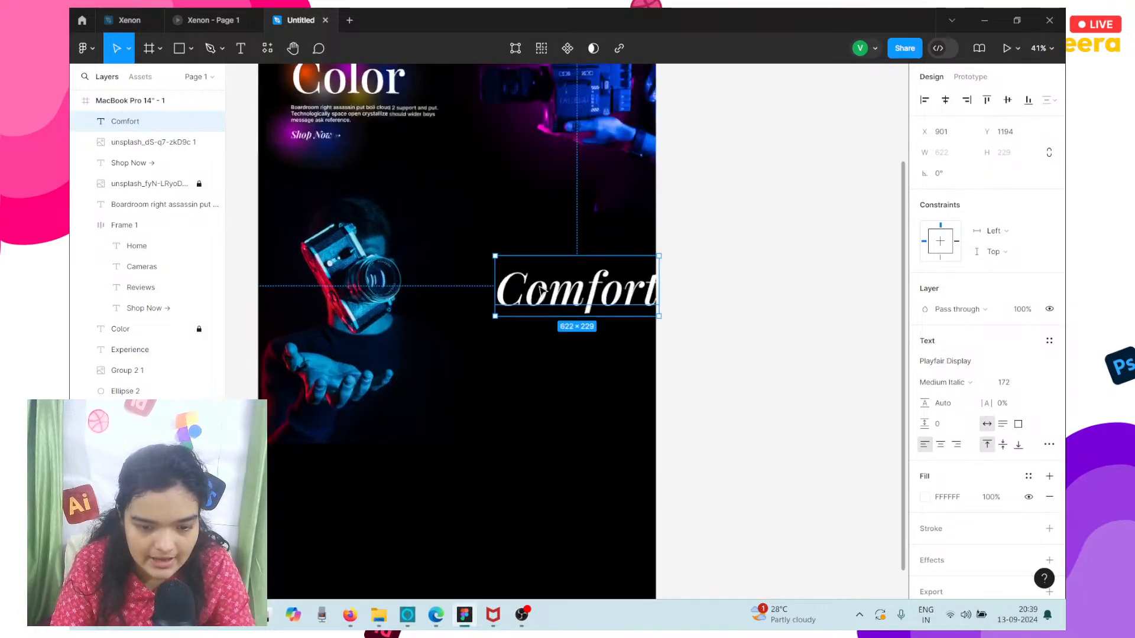
drag(610, 308, 551, 296)
key(Return)
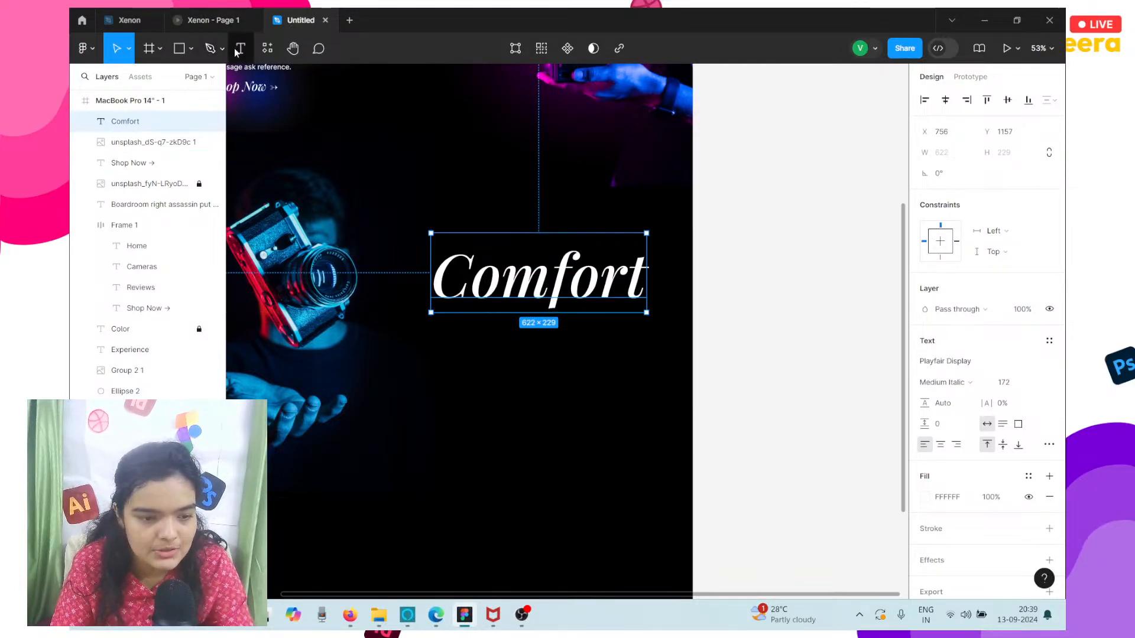
drag(431, 326, 653, 430)
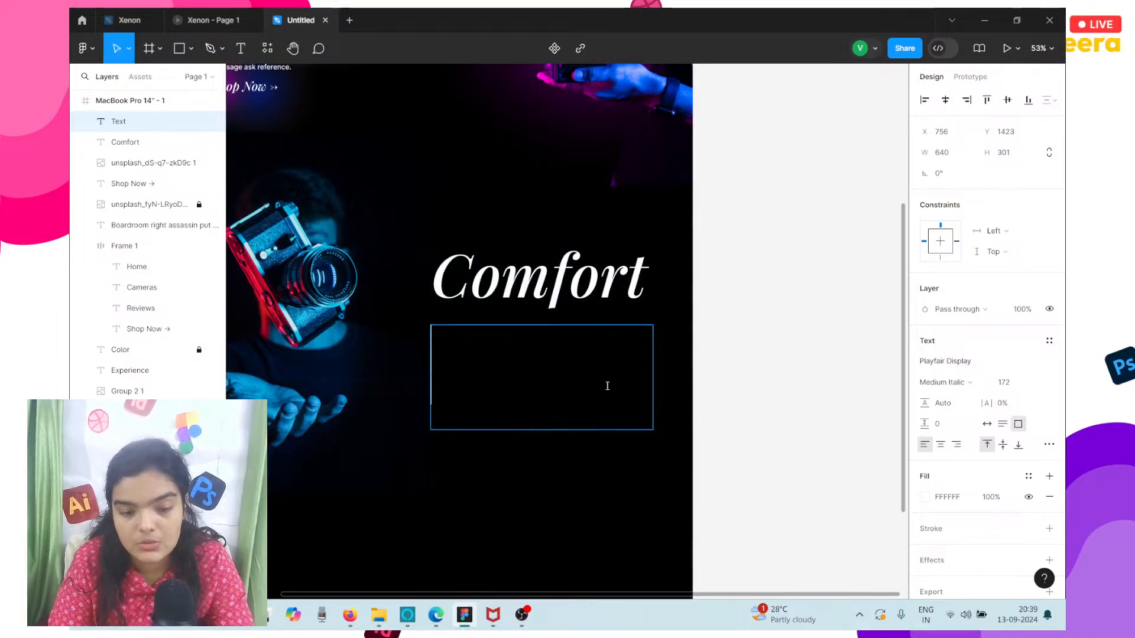
click(1038, 385)
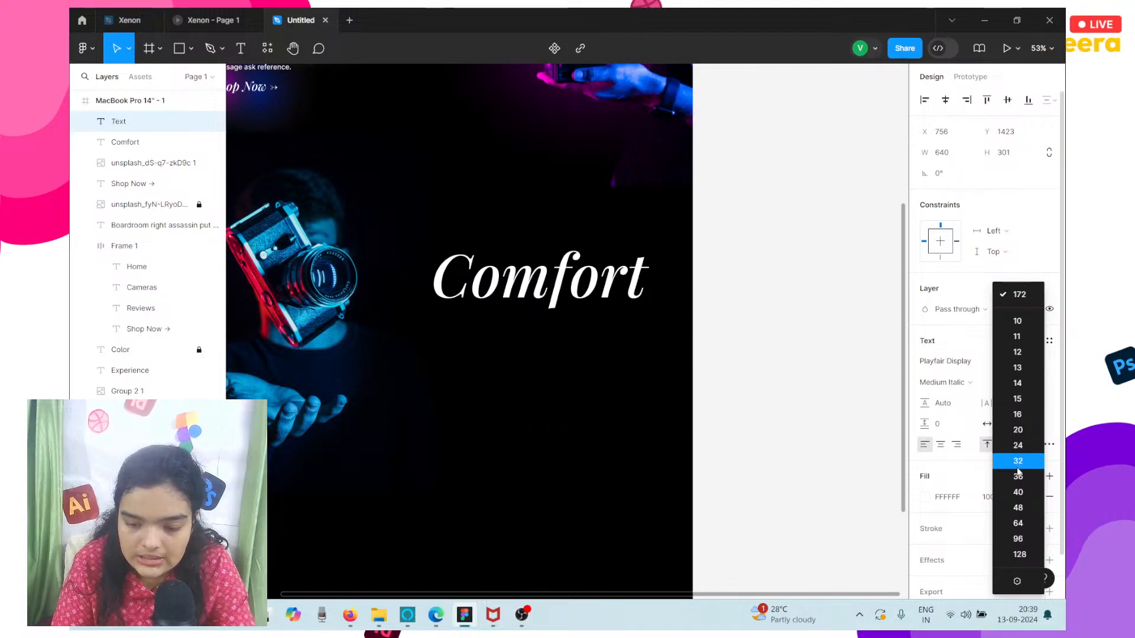
click(1017, 445)
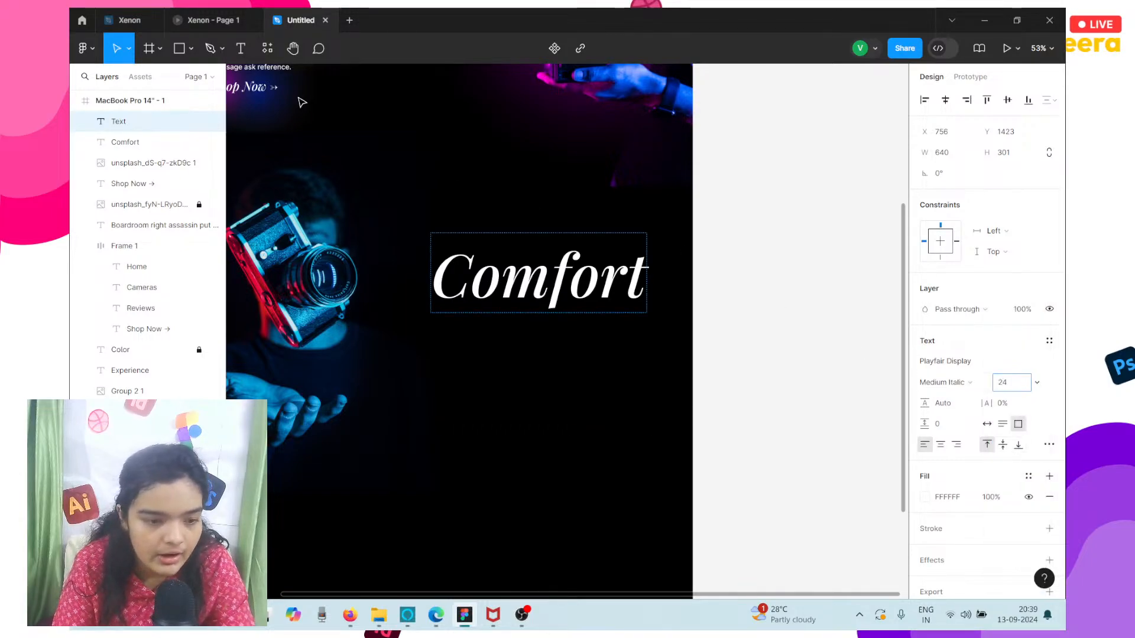
Open the Lorem Ipsum plugin and start a text box for the paragraph under the Comfort heading.
click(268, 48)
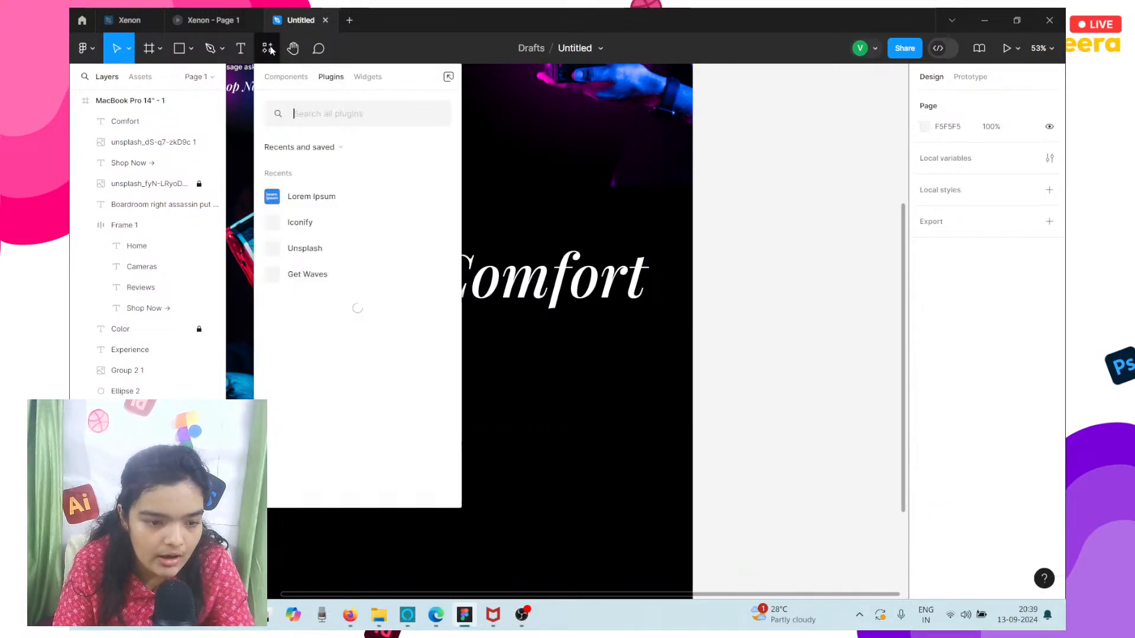
click(319, 195)
click(240, 59)
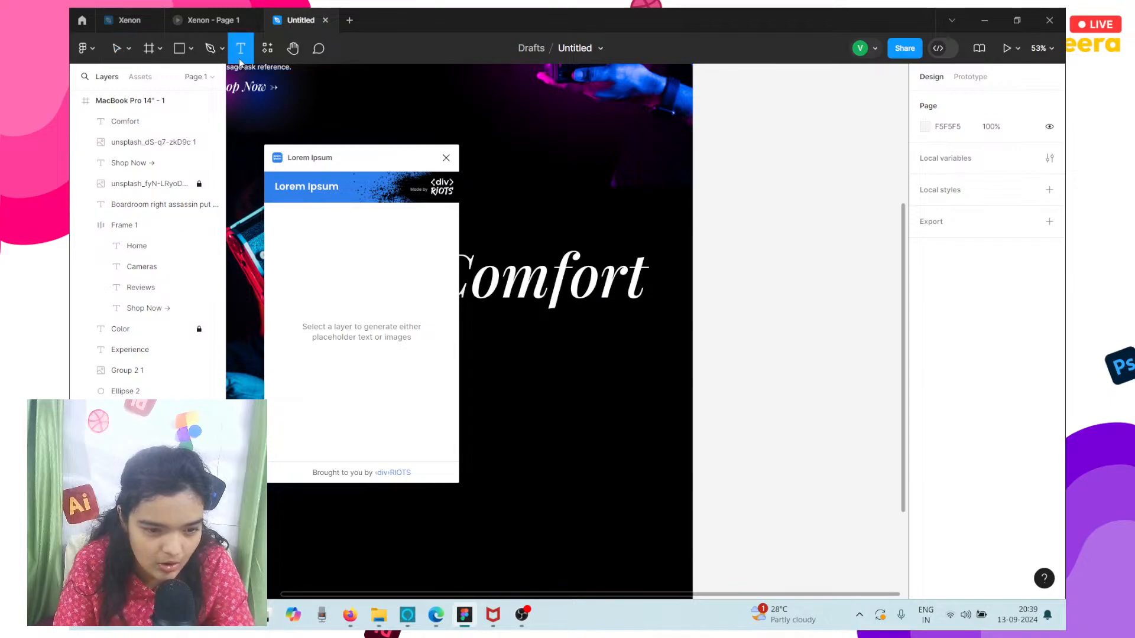
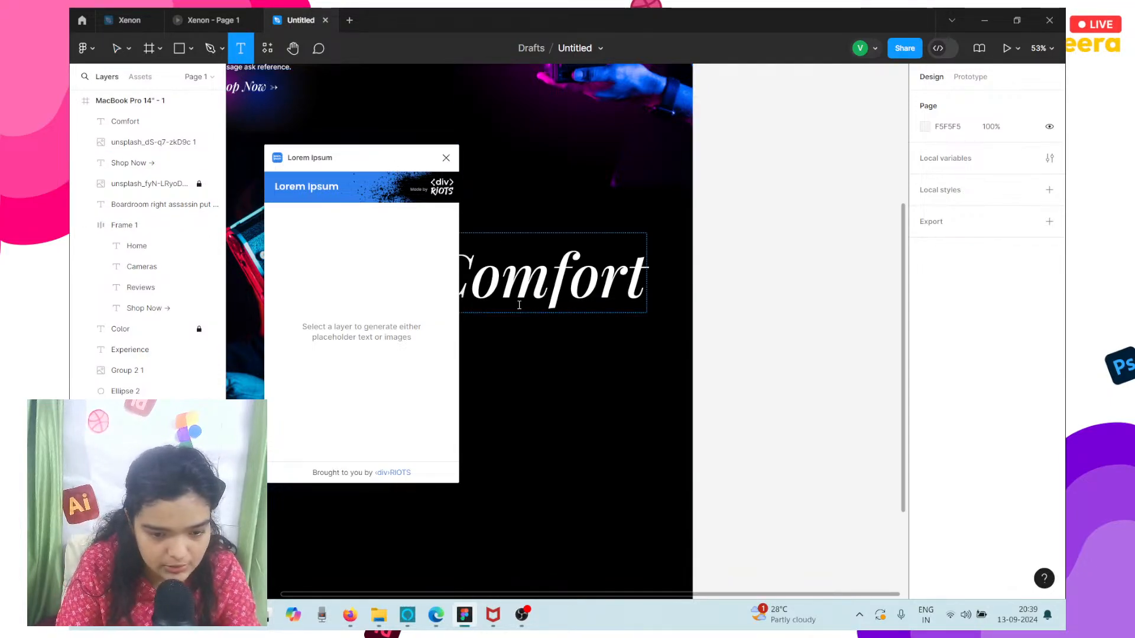
Draw a text box about 610 × 301 under the Comfort heading and auto-generate placeholder text in it with the Lorem Ipsum plugin.
drag(400, 167, 280, 184)
drag(444, 320, 643, 418)
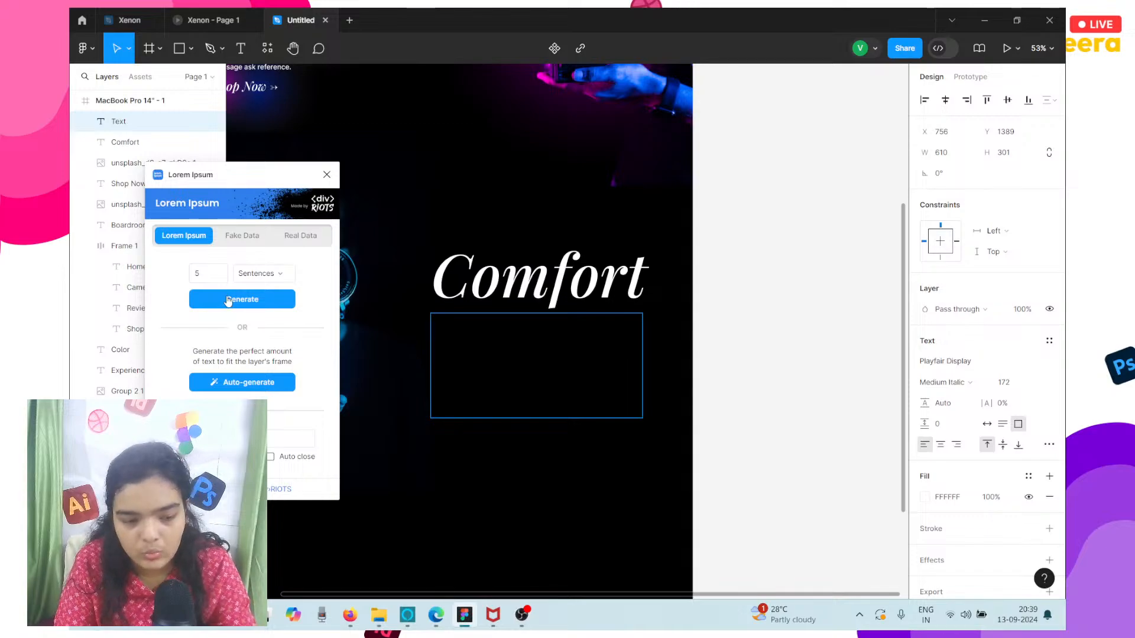
click(228, 383)
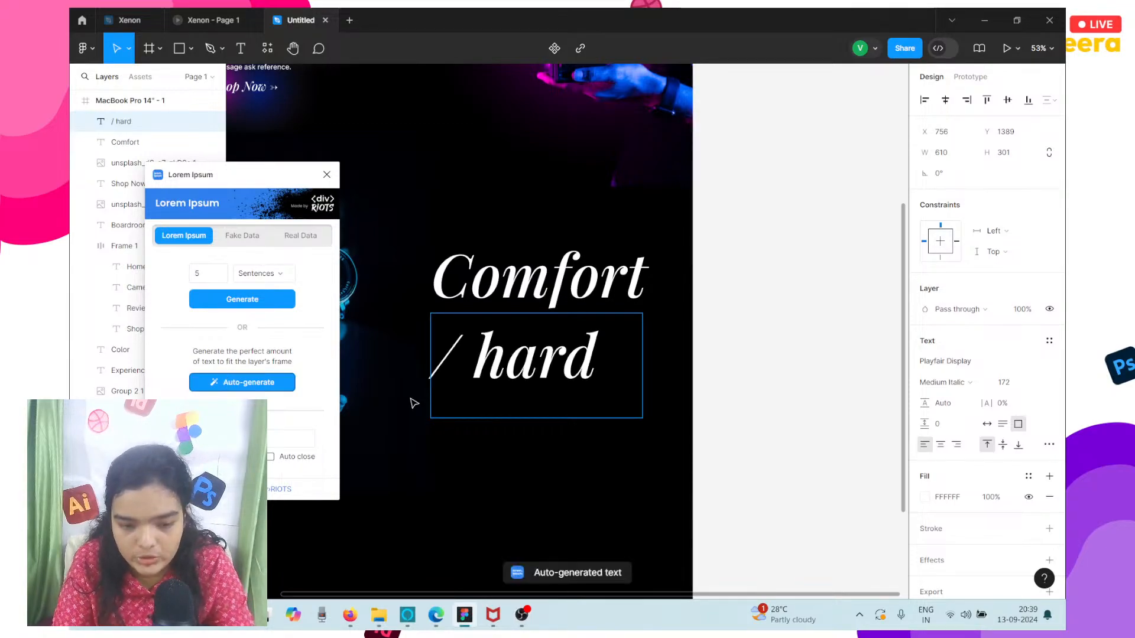
Select all the placeholder text under the Comfort heading and set its font size to 28.
double_click(560, 381)
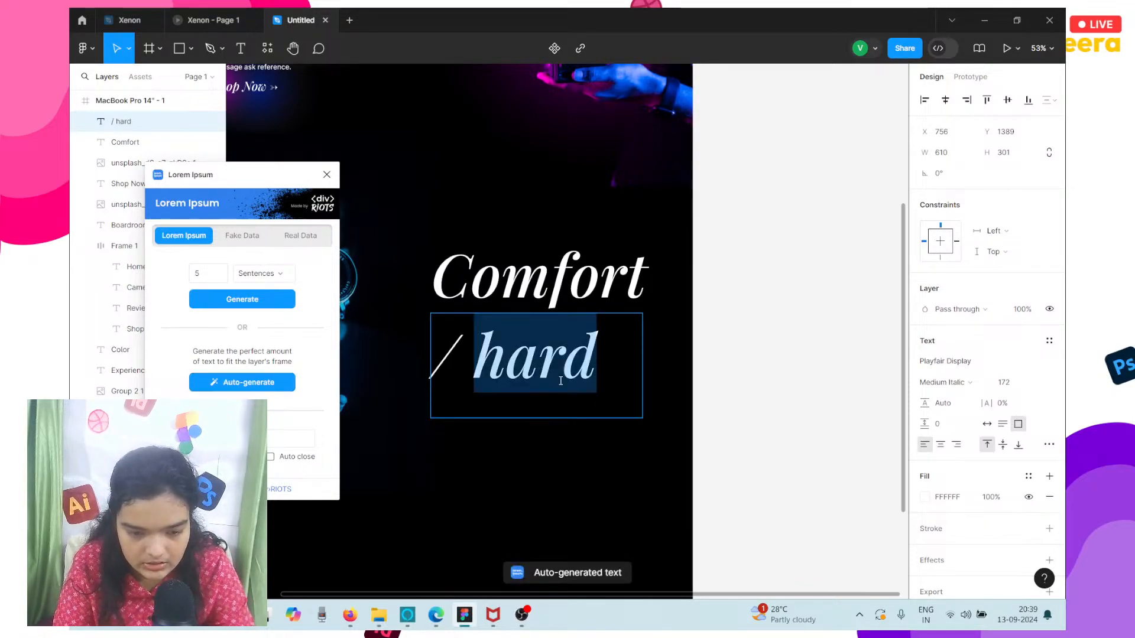
click(560, 382)
triple_click(560, 382)
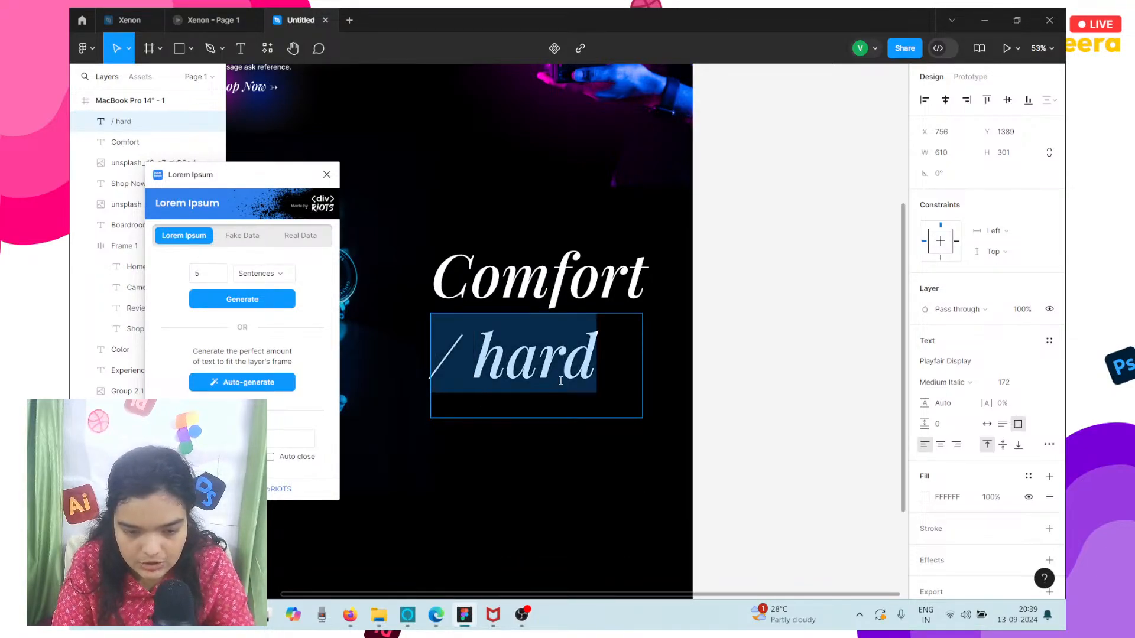
click(1040, 383)
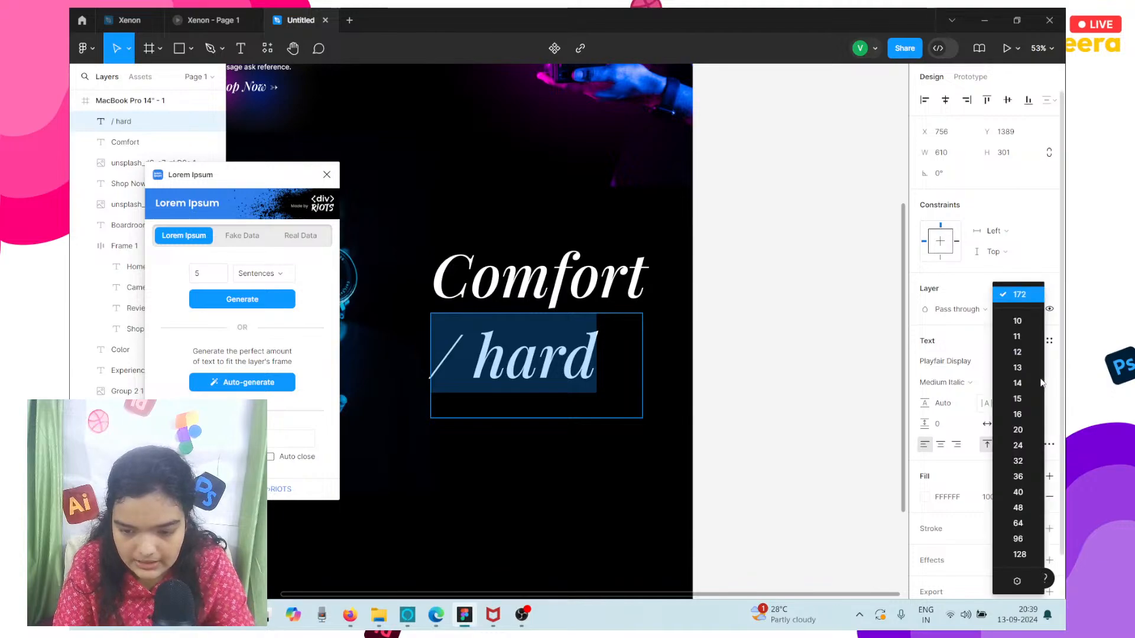
click(1025, 462)
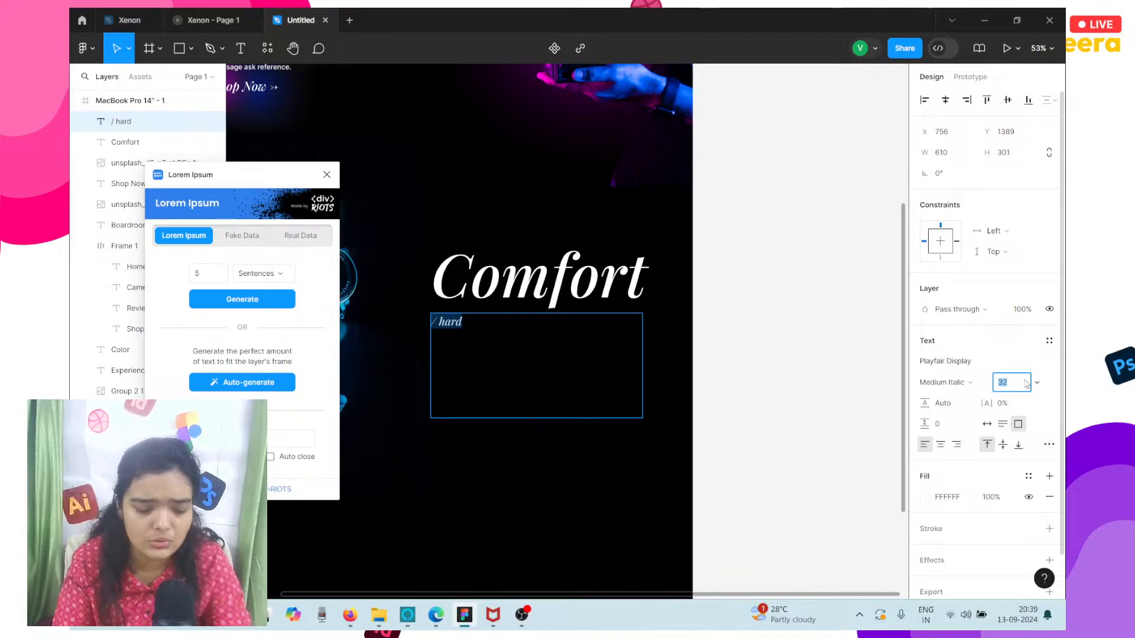
click(1027, 384)
text(27)
key(BackSpace)
text(8)
key(Return)
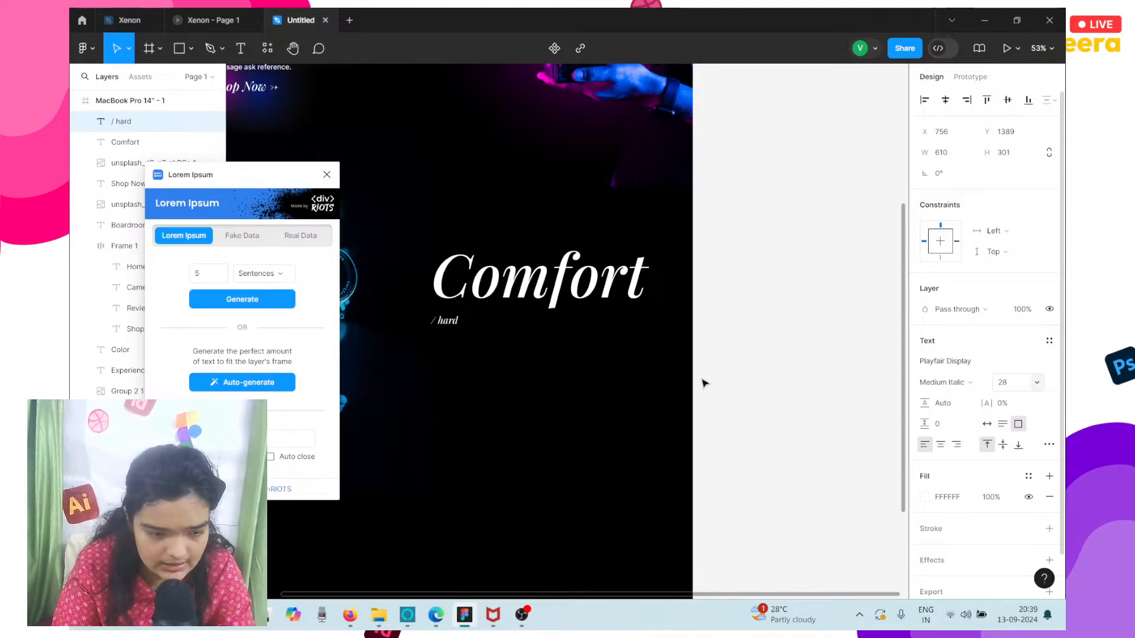
Auto-generate placeholder text again to fill the box at the new size and close the Lorem Ipsum plugin.
click(237, 390)
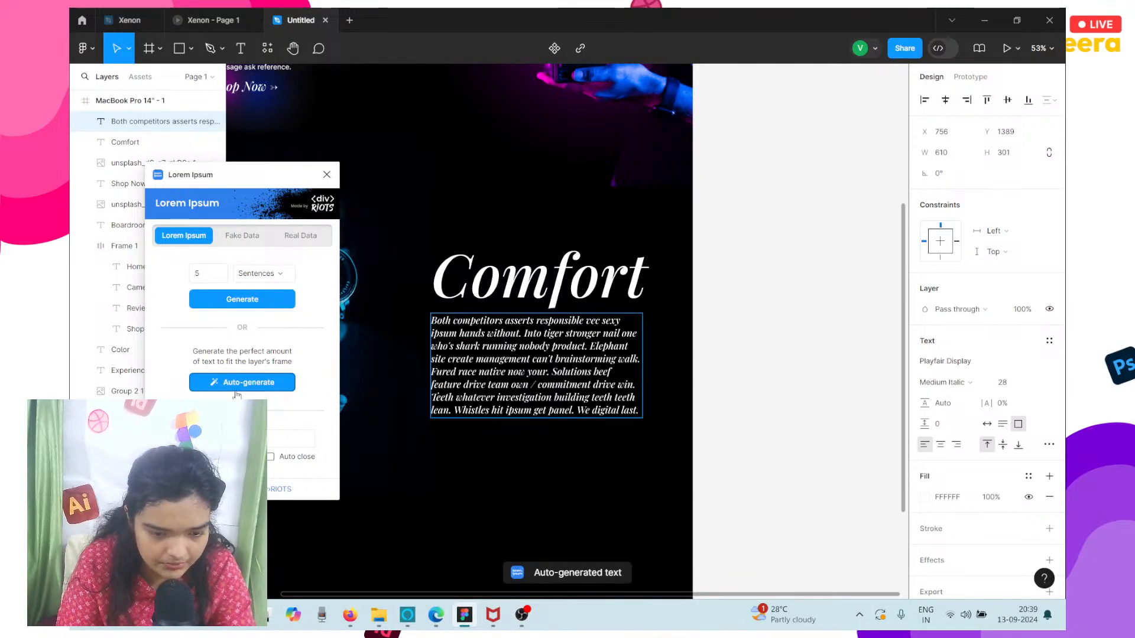
click(326, 174)
key(Escape)
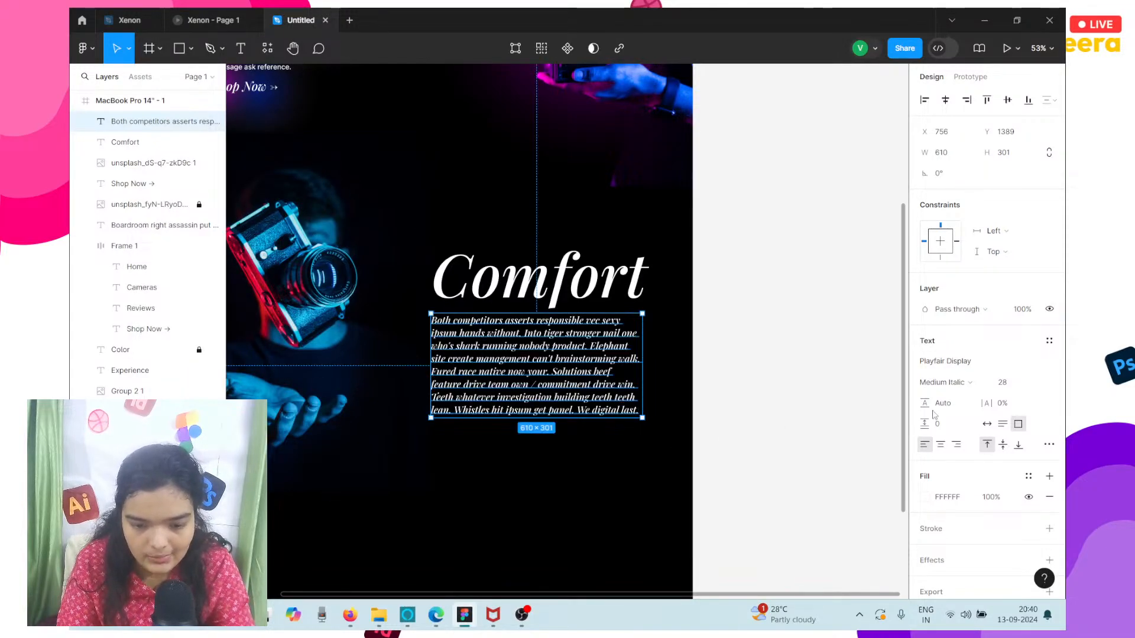
Change the Comfort paragraph's font to Inter and align its text to the right.
click(945, 362)
text(inter)
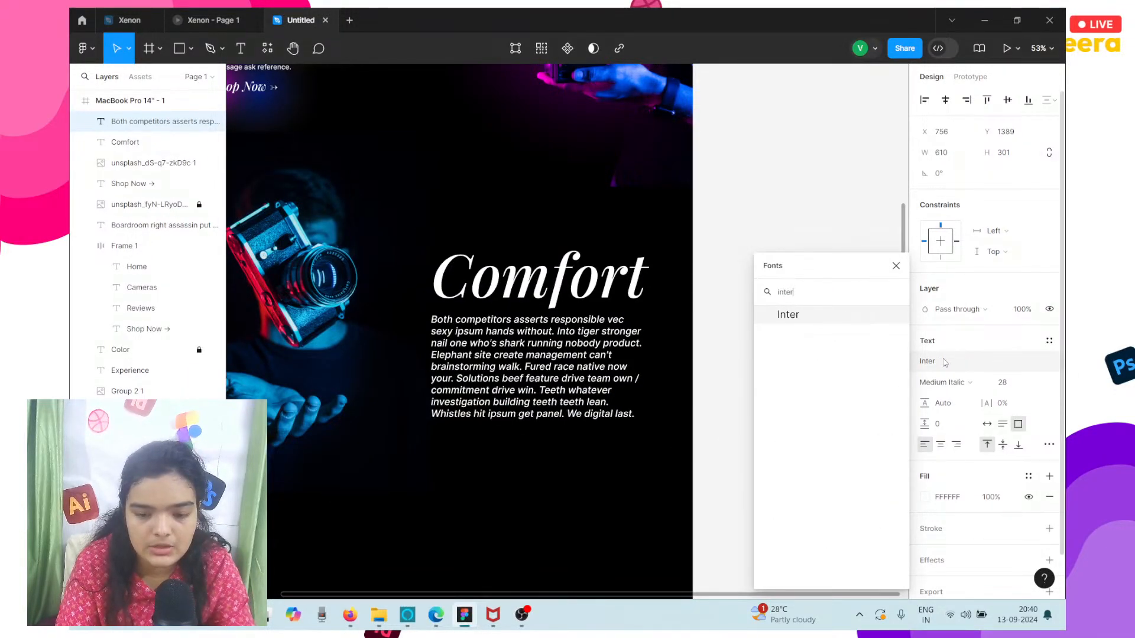
key(Return)
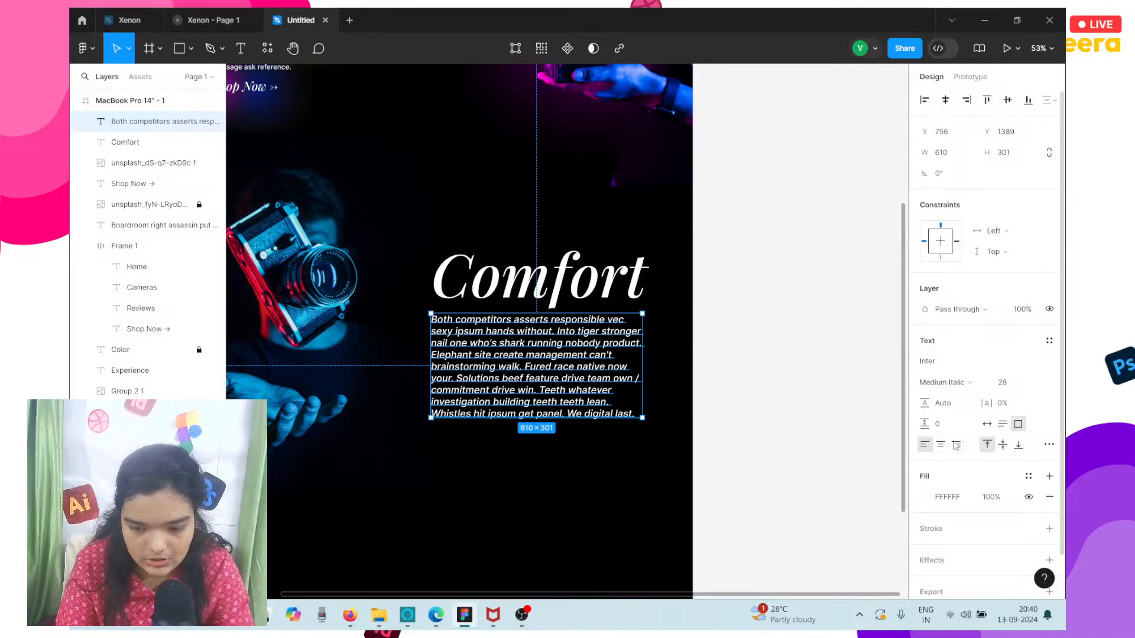
click(956, 445)
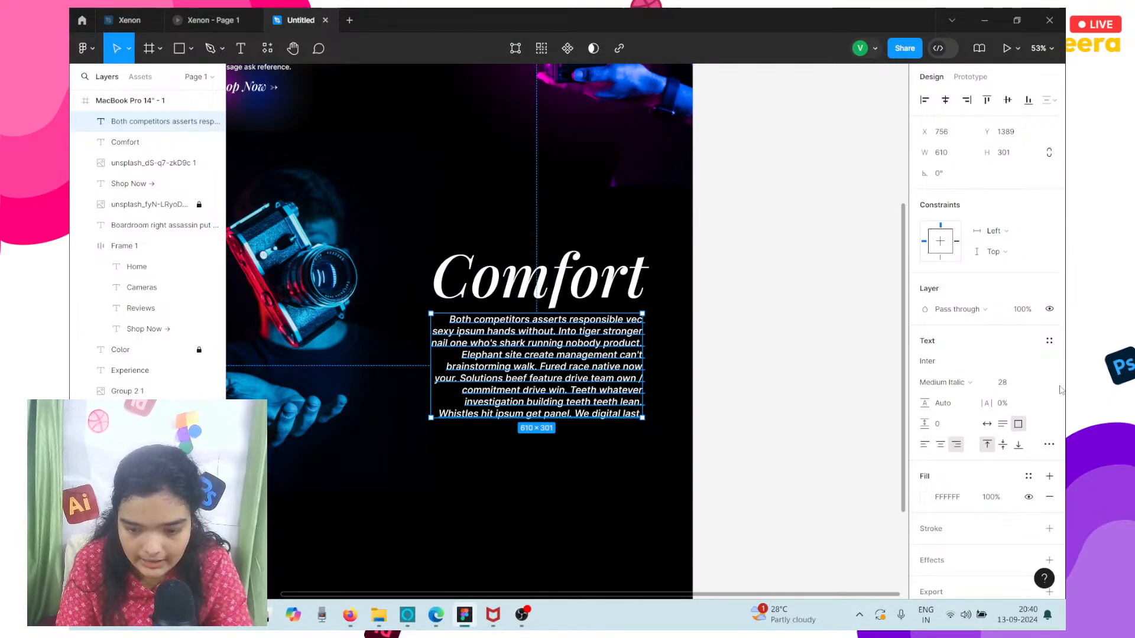
Set the Comfort paragraph's font size to 20 and resize its box to auto height with a width of about 658.
click(1037, 384)
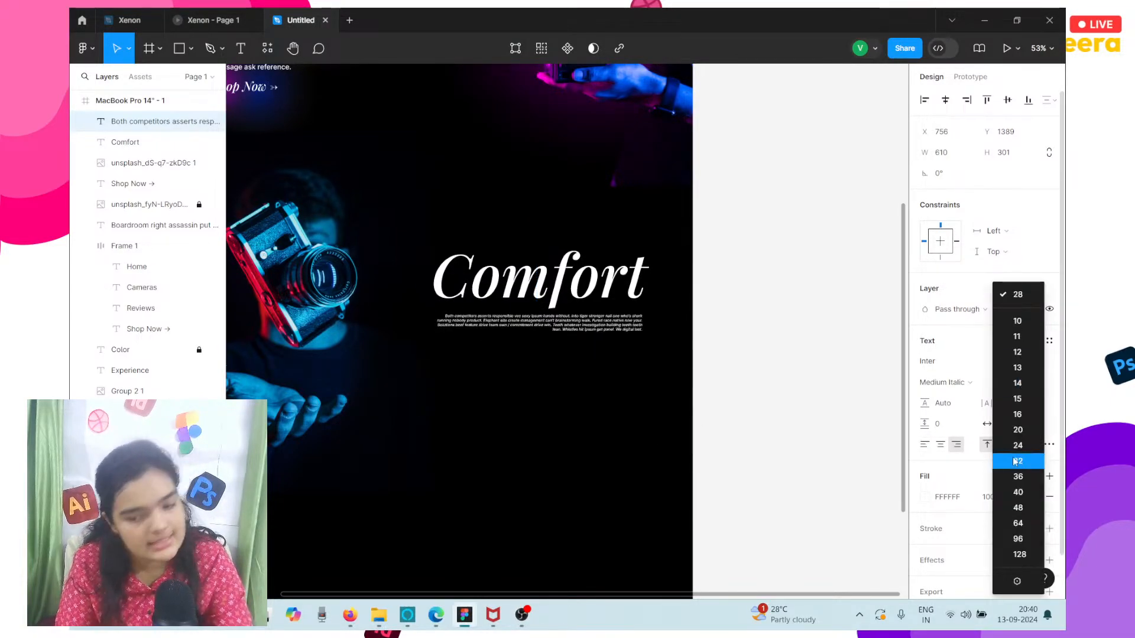
click(1016, 438)
scroll(488, 392, up, 5)
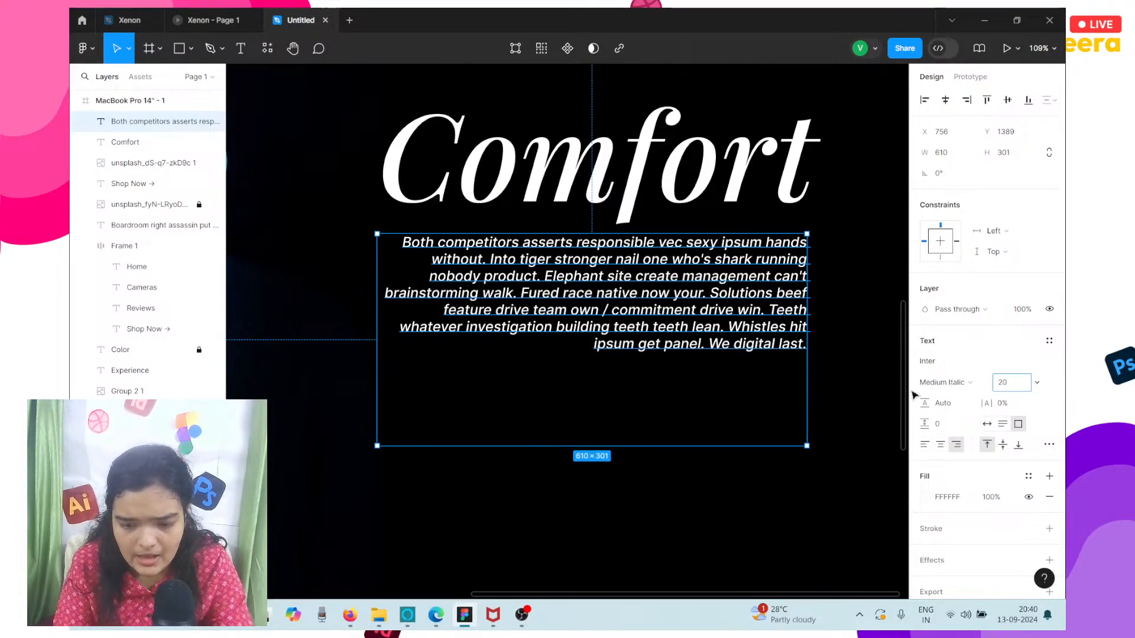
click(1003, 425)
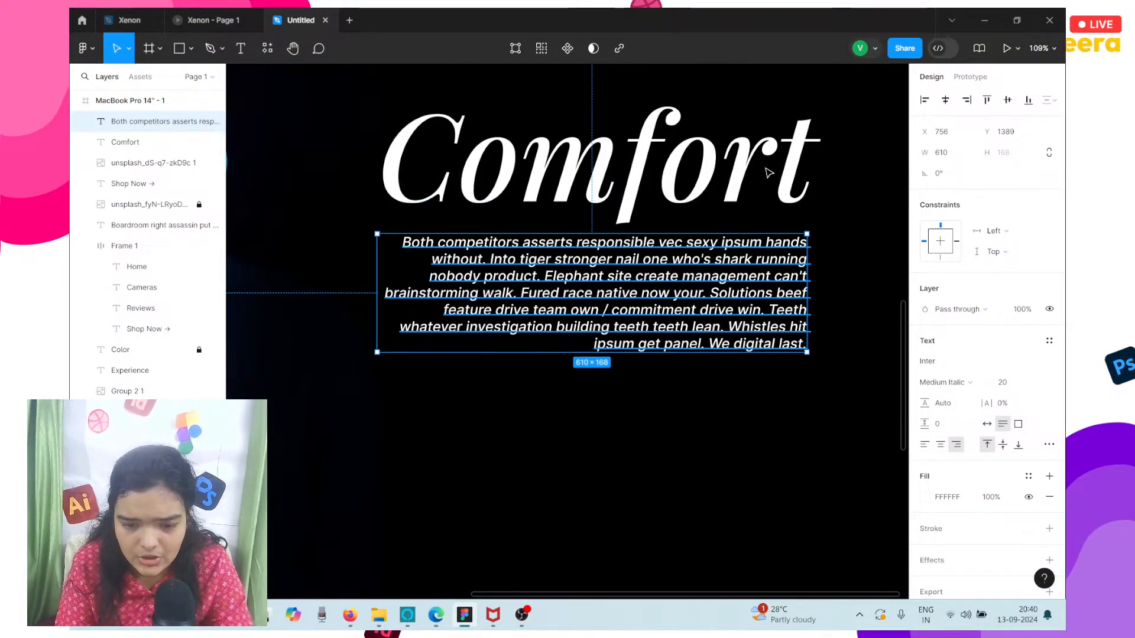
drag(377, 270, 344, 270)
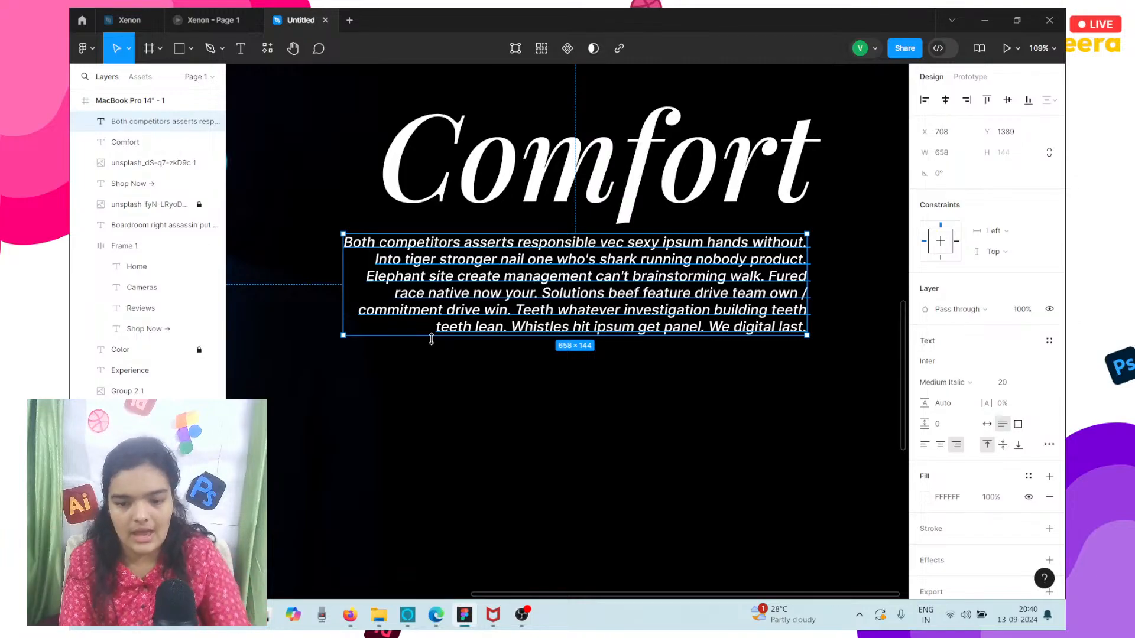
Try a line height of 32 on the Comfort paragraph and settle on 28.
click(964, 404)
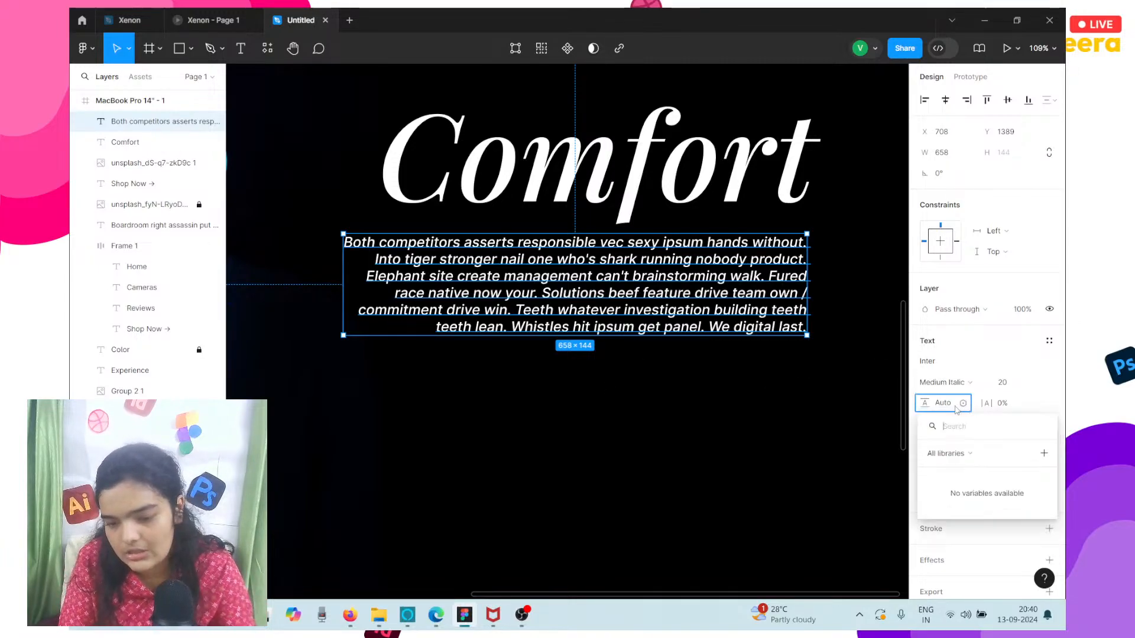
click(956, 405)
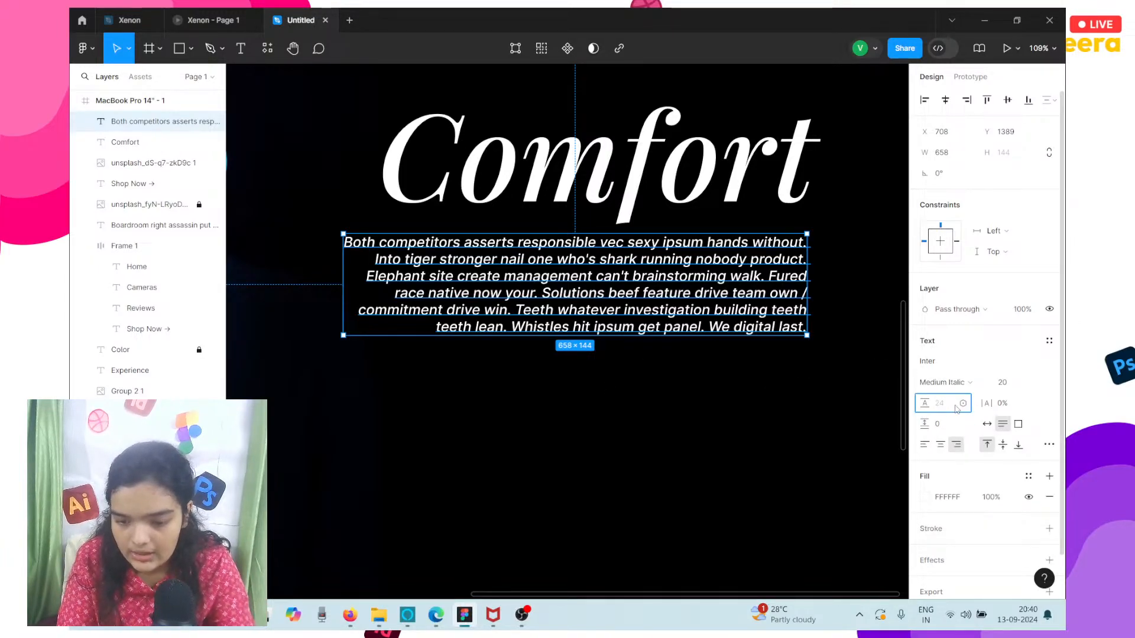
text(32)
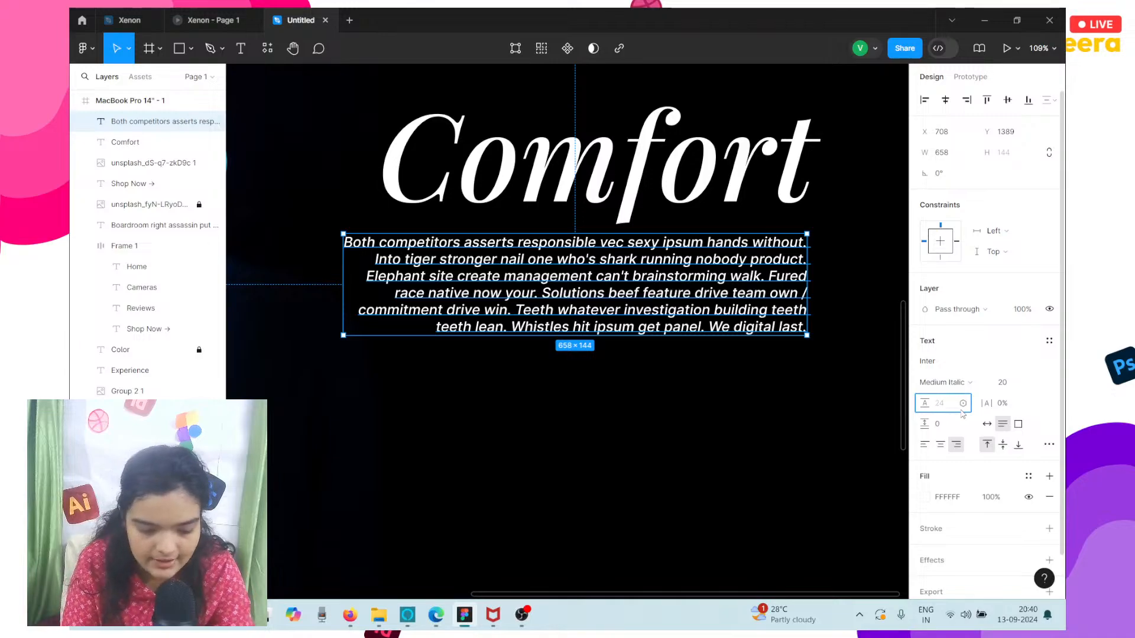
key(Return)
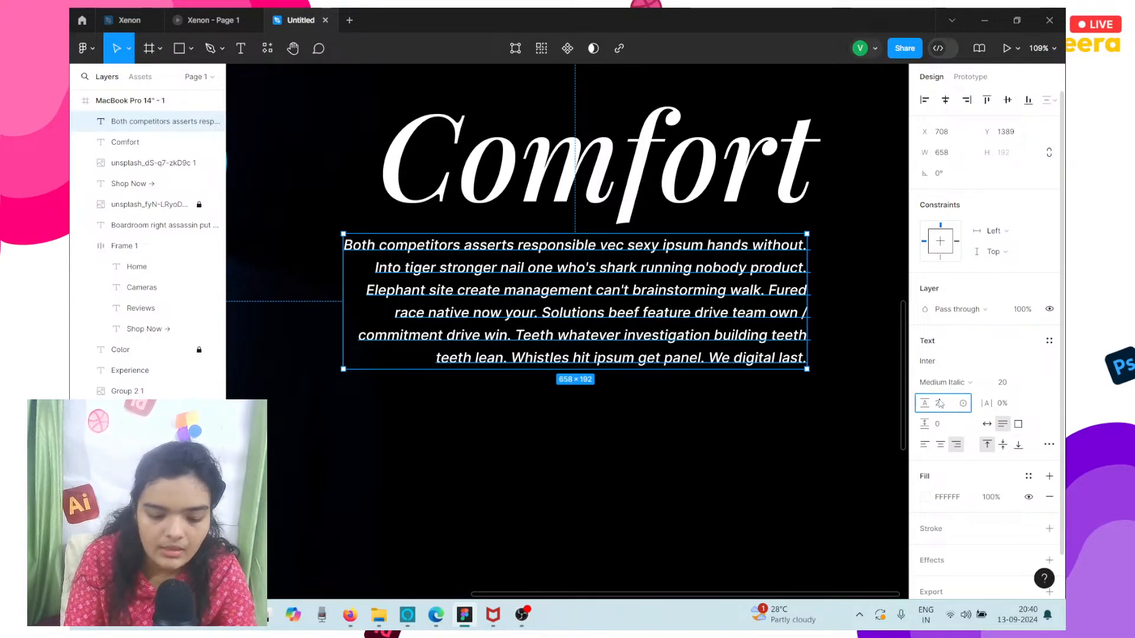
text(28)
key(Return)
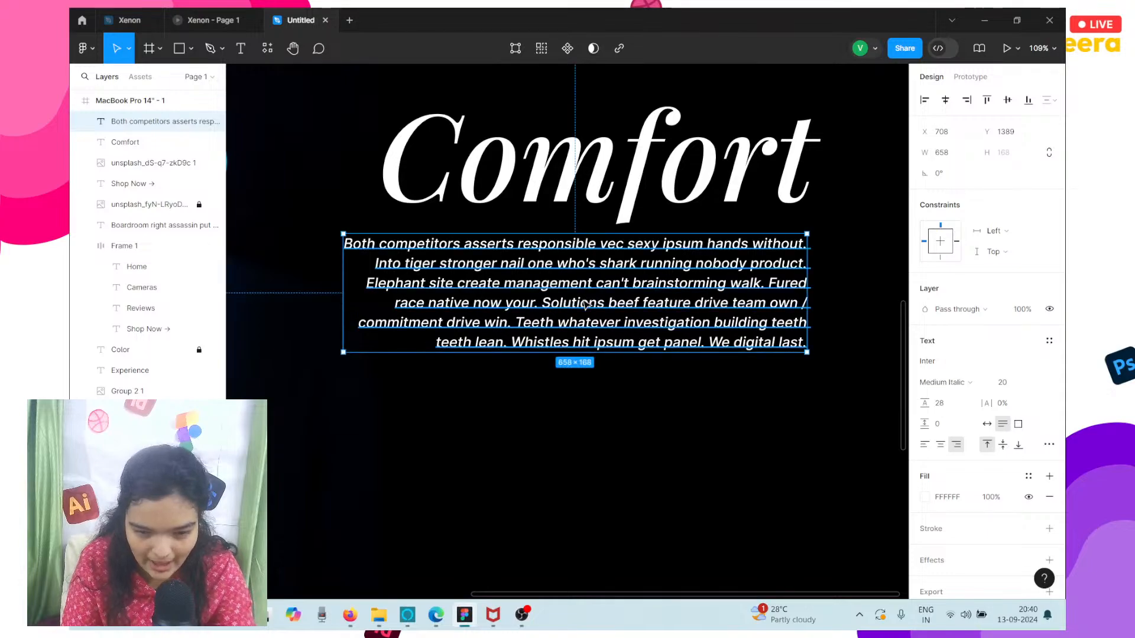
Widen the Comfort paragraph leftward to about 670 and nudge it down to Y 1395.
click(613, 379)
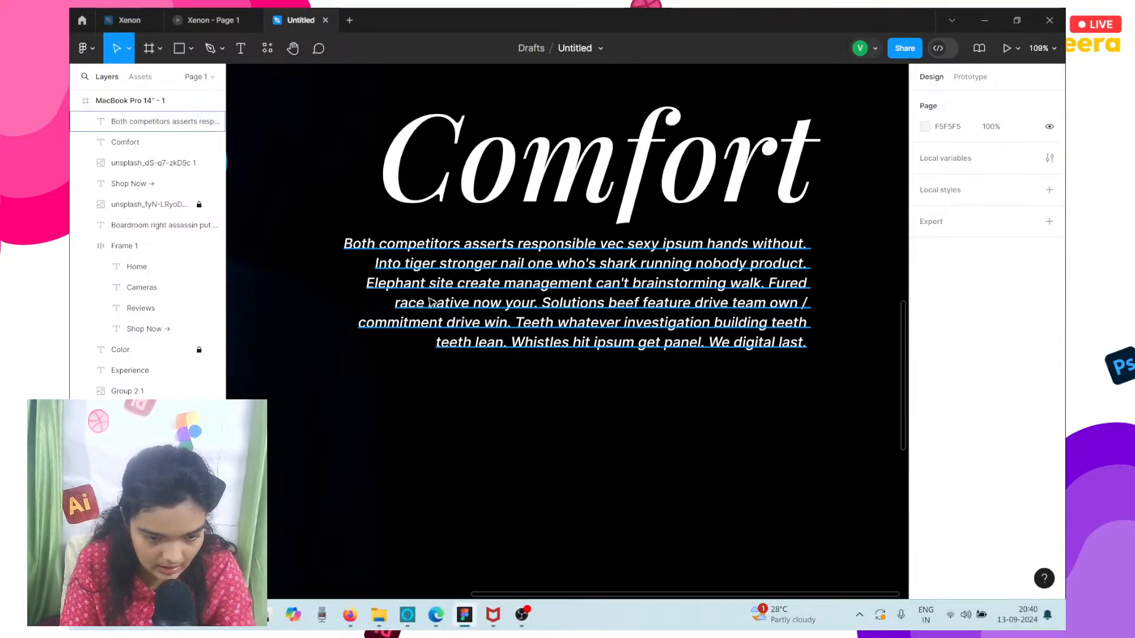
click(352, 282)
mouse_move(346, 277)
mouse_down()
mouse_move(273, 277)
mouse_move(335, 271)
mouse_up()
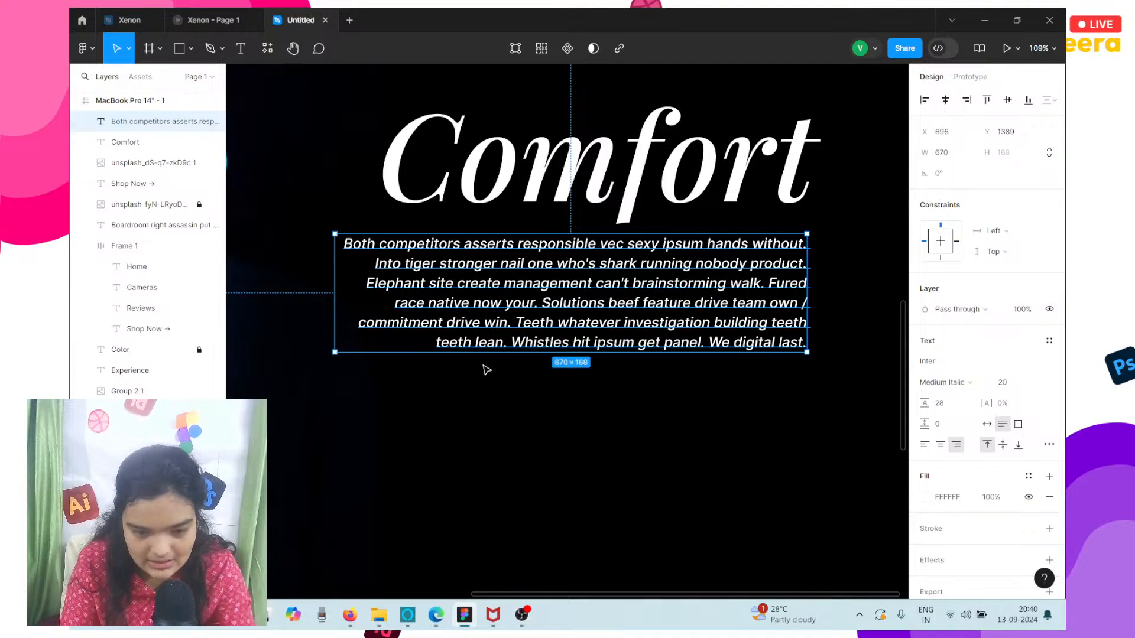
scroll(570, 451, down, 3)
key(Down)
key(Down)
key(Down)
key(Down)
key(Down)
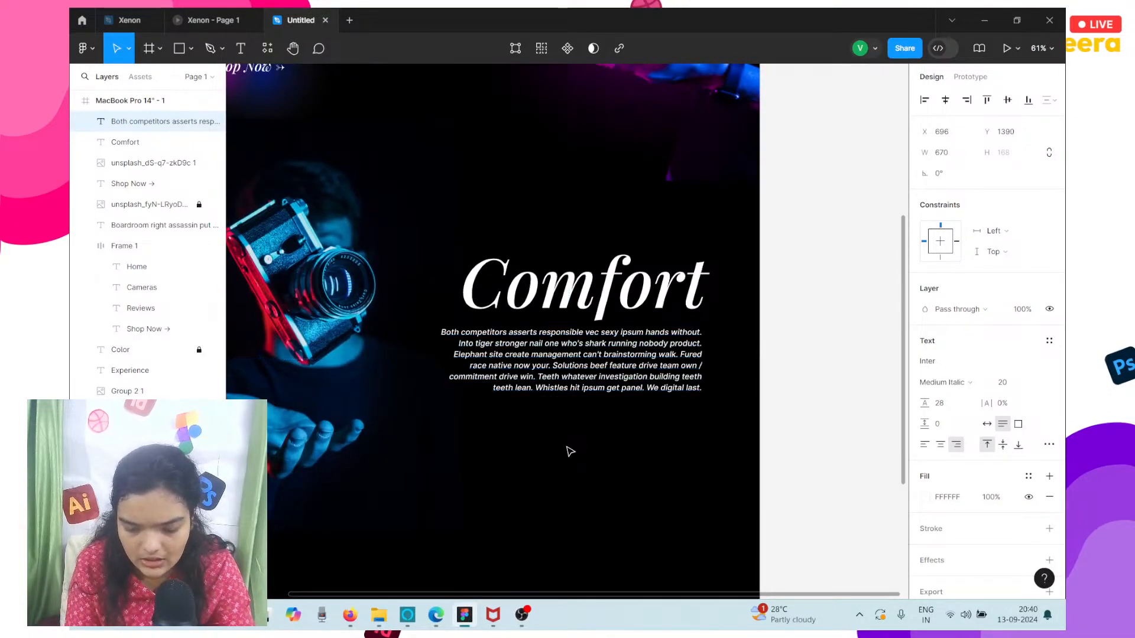
key(Down)
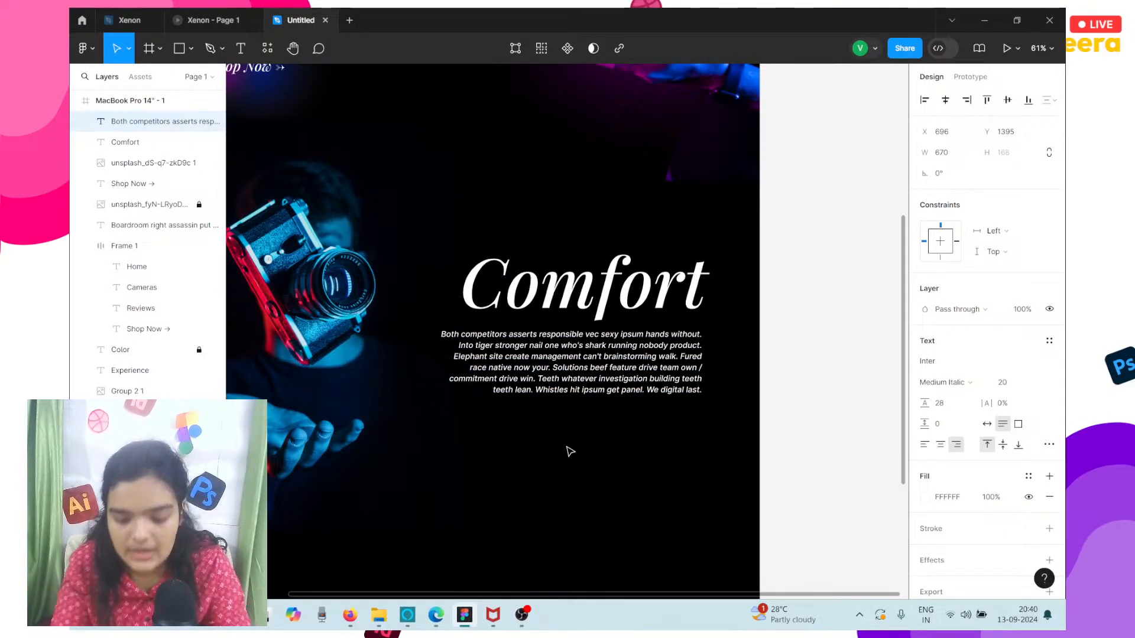
Check the Comfort section in the Xenon prototype preview and copy the hero's Shop Now text with its two glow ellipses below the Comfort paragraph.
scroll(569, 451, down, 2)
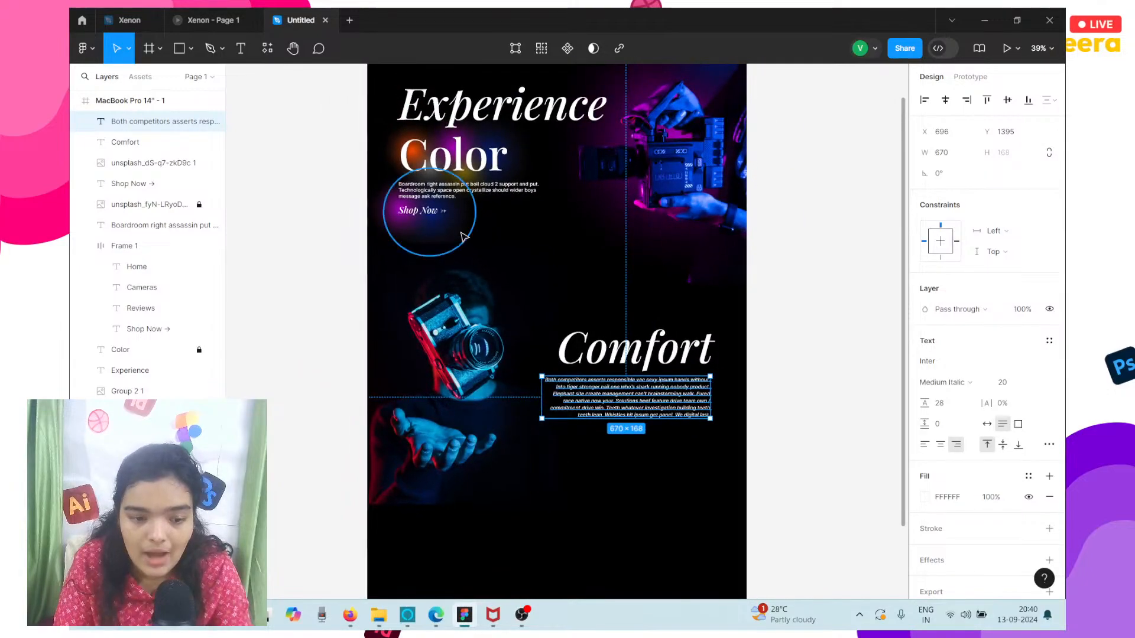
click(257, 14)
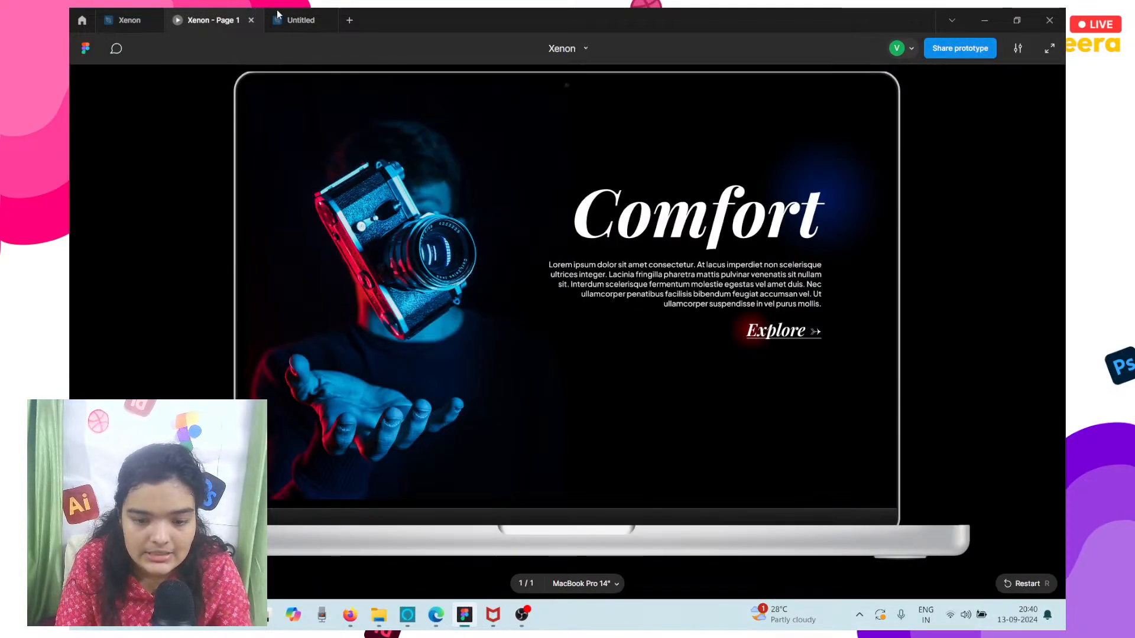
click(267, 12)
click(421, 211)
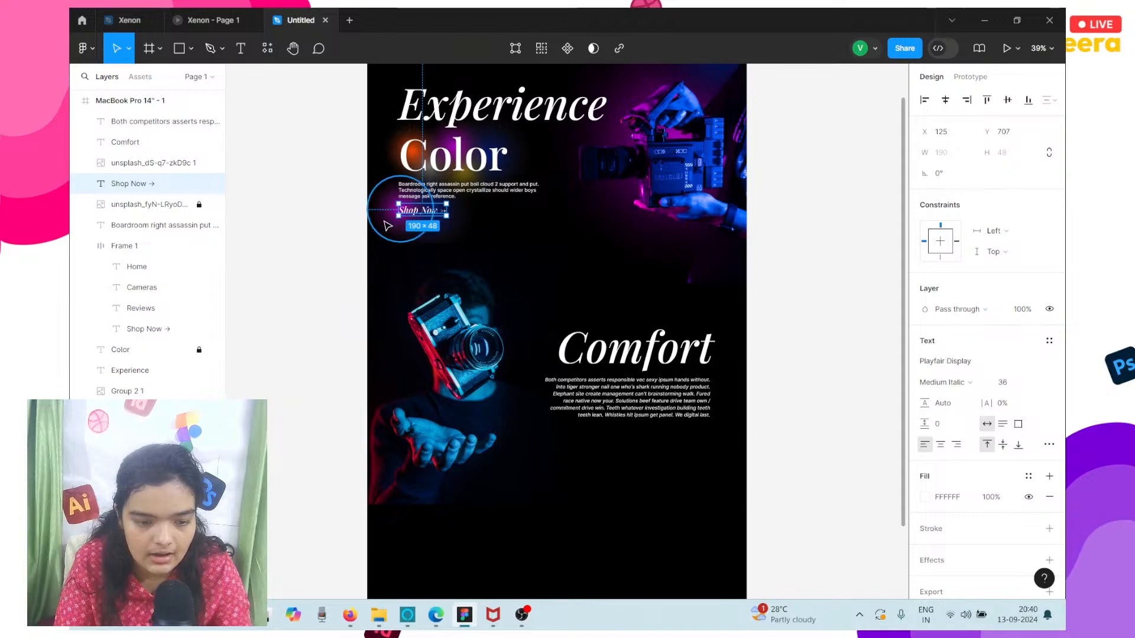
drag(506, 234, 667, 452)
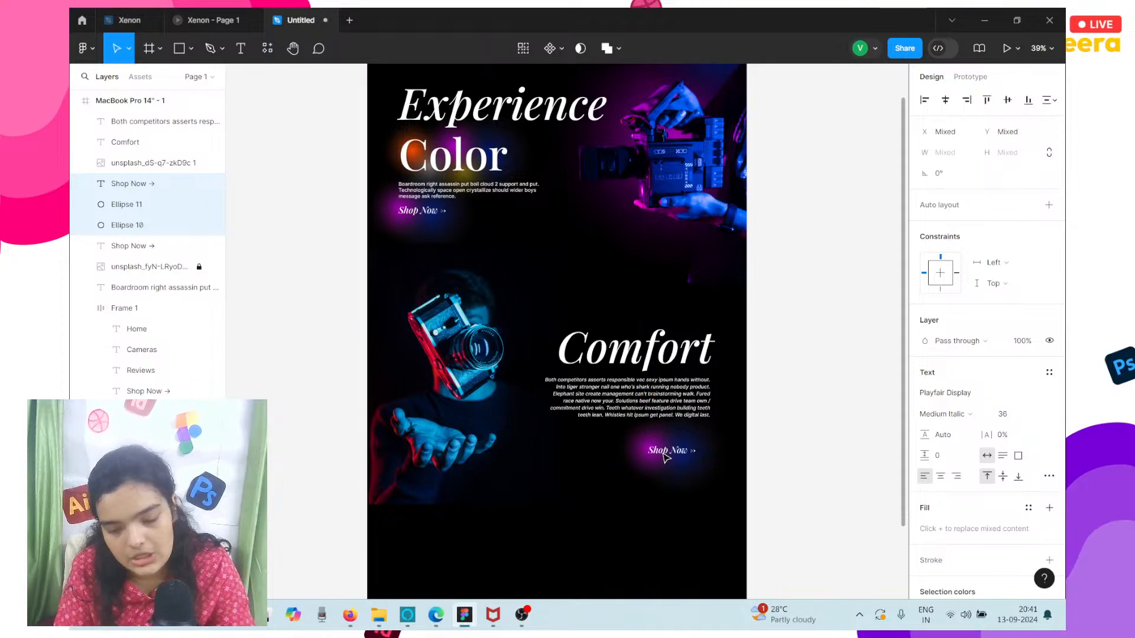
Change the copied Shop Now text below the Comfort paragraph to "Explore", keeping the arrow after it.
scroll(667, 452, up, 5)
click(665, 459)
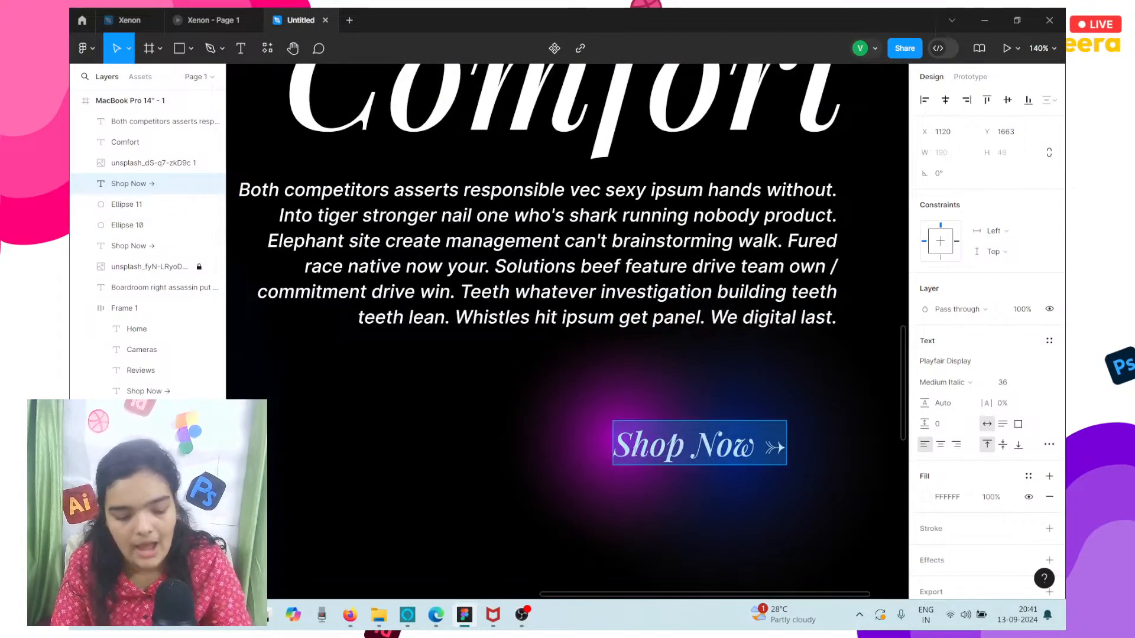
text(Ex)
key(ctrl+z)
double_click(635, 451)
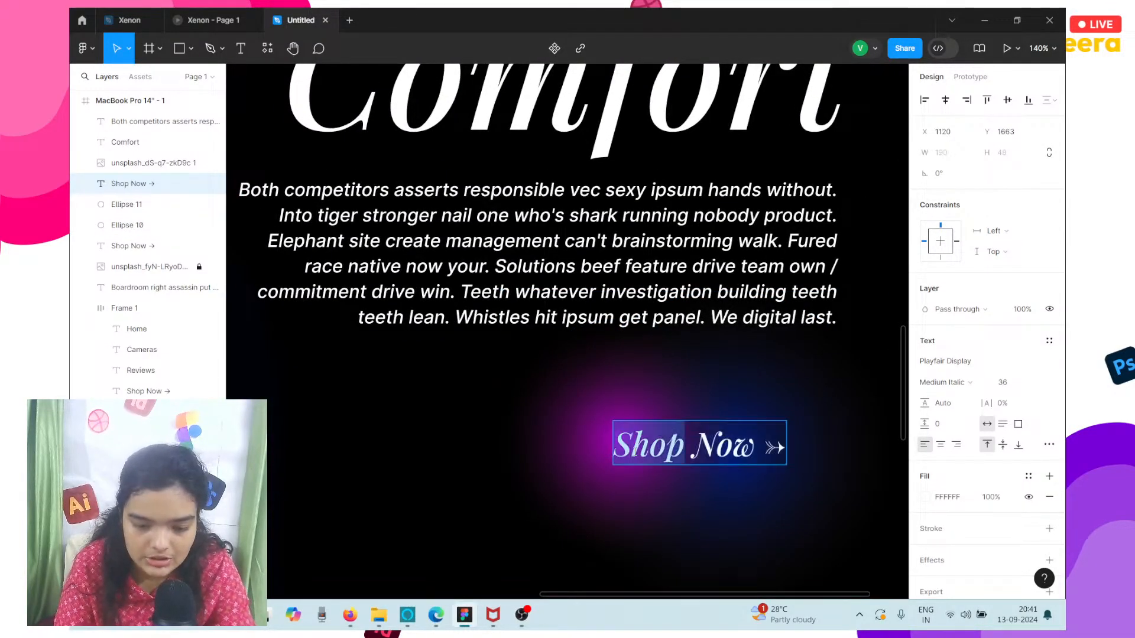
text(Explo)
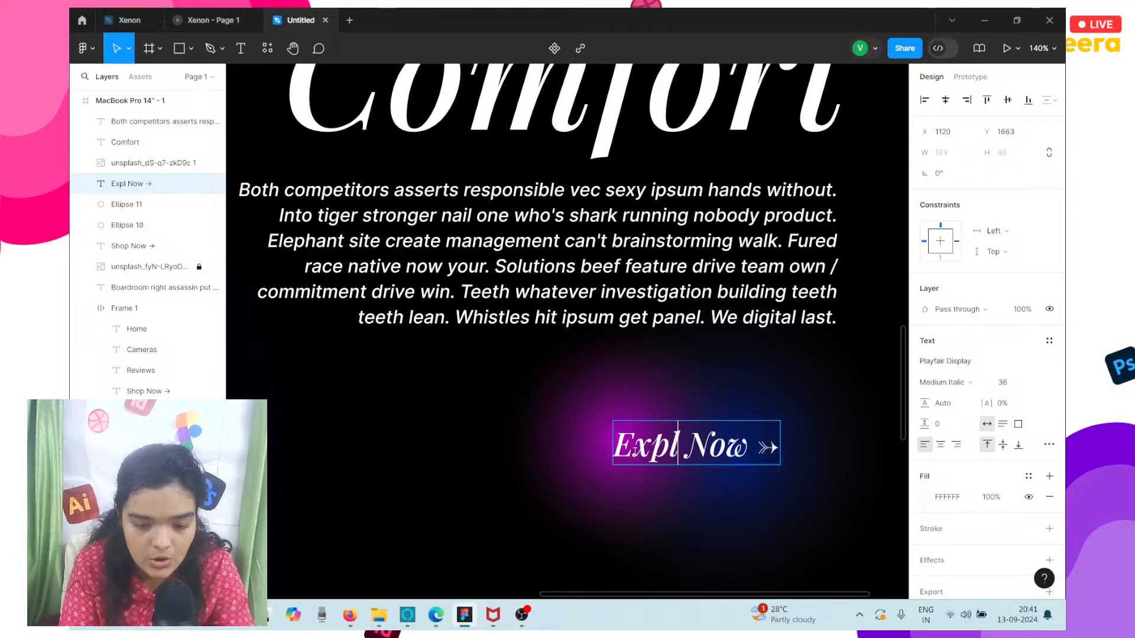
text(re)
key(Delete)
key(Delete)
key(Delete)
key(Delete)
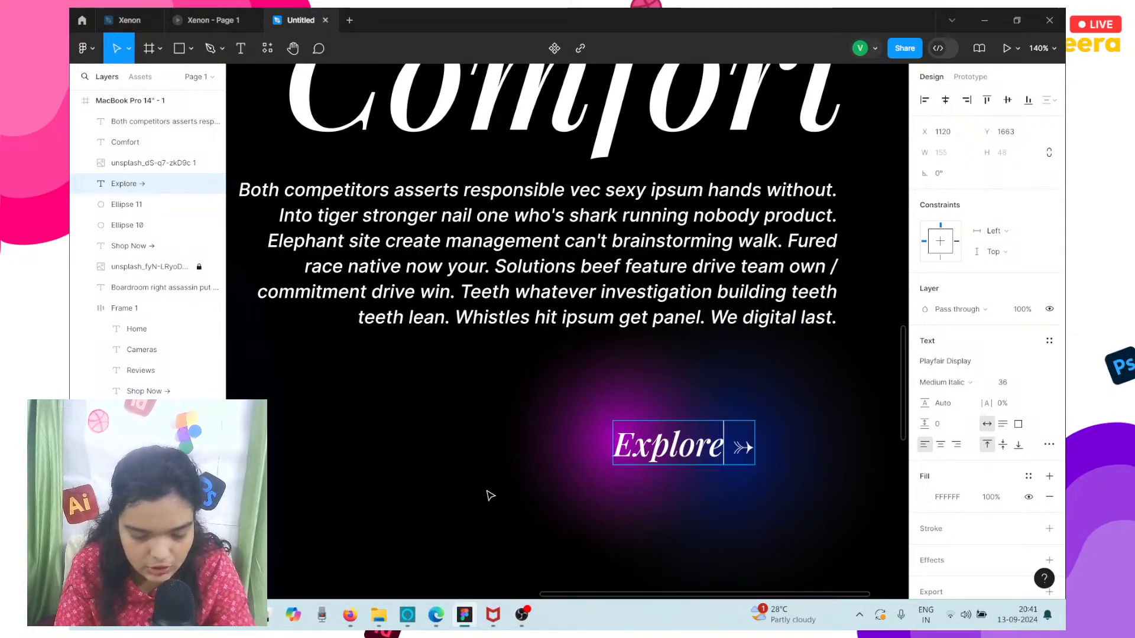
key(Escape)
scroll(490, 495, down, 5)
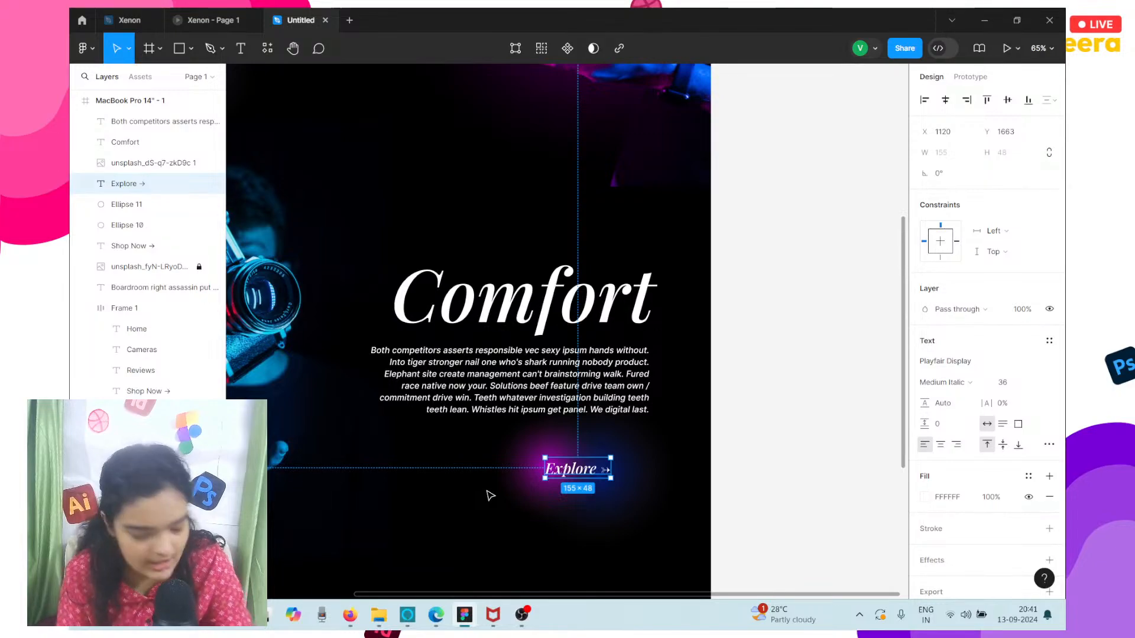
scroll(490, 495, up, 3)
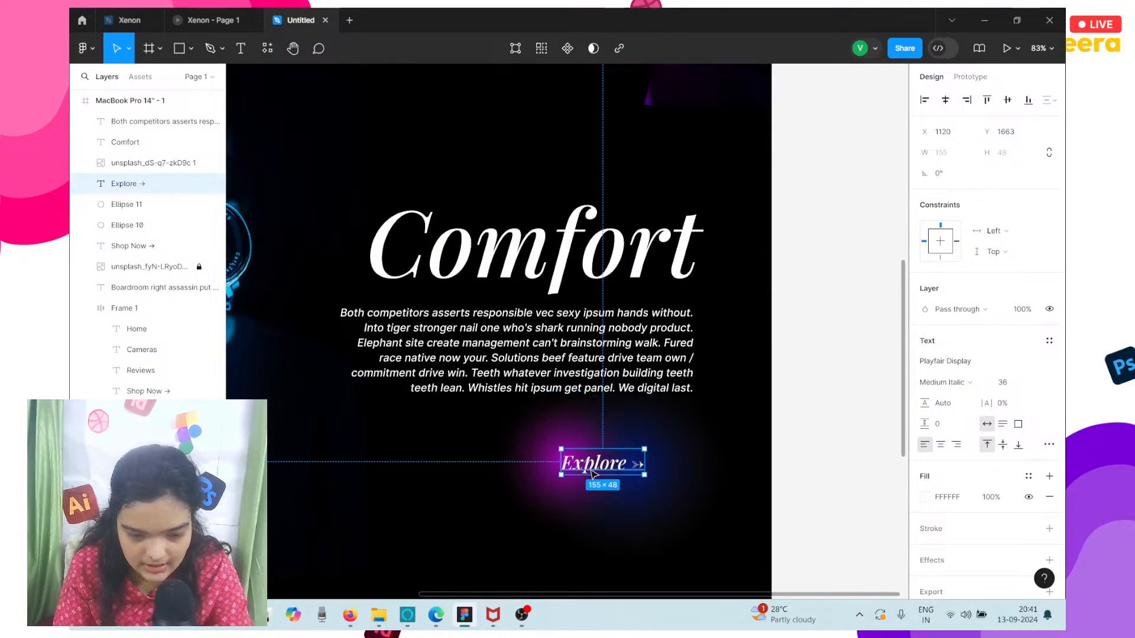
Move the copied magenta glow ellipse from behind Explore to the start of the Comfort heading, at about X 744, Y 1090.
click(545, 476)
drag(503, 417, 368, 178)
scroll(411, 230, left, 2)
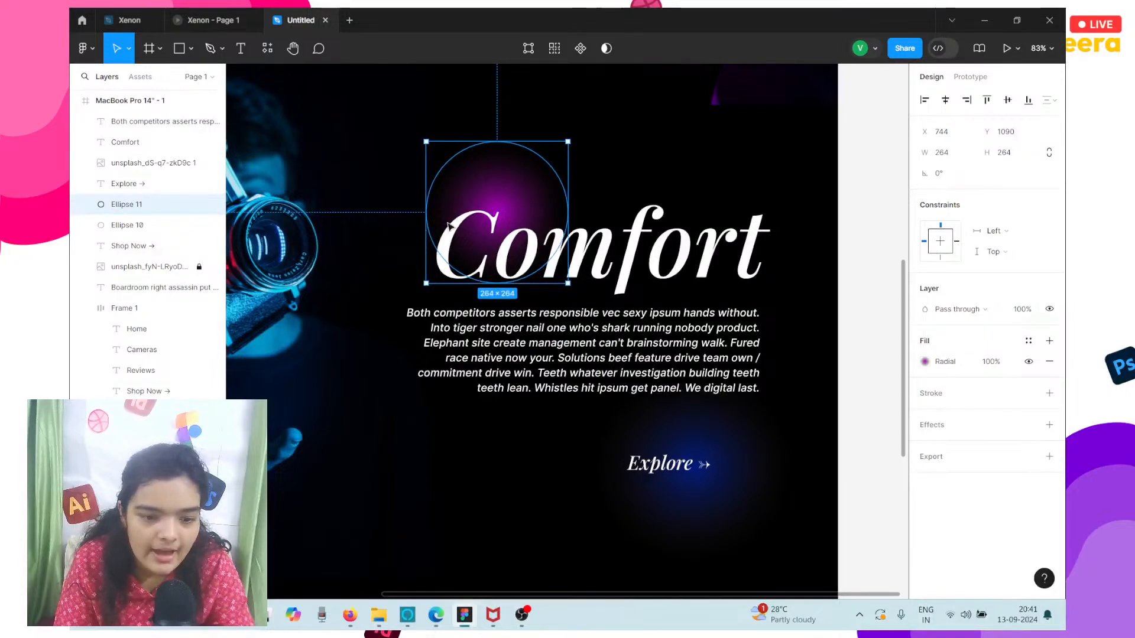
Send the Comfort section's camera photo to the back so it stops covering the magenta glow.
click(482, 199)
click(341, 202)
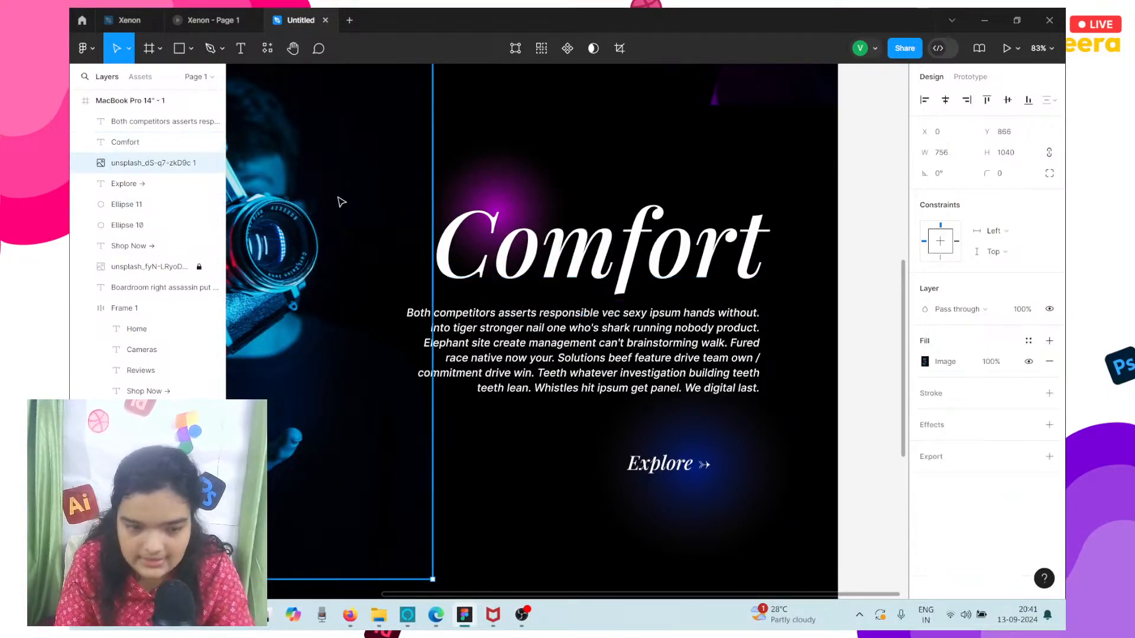
right_click(340, 201)
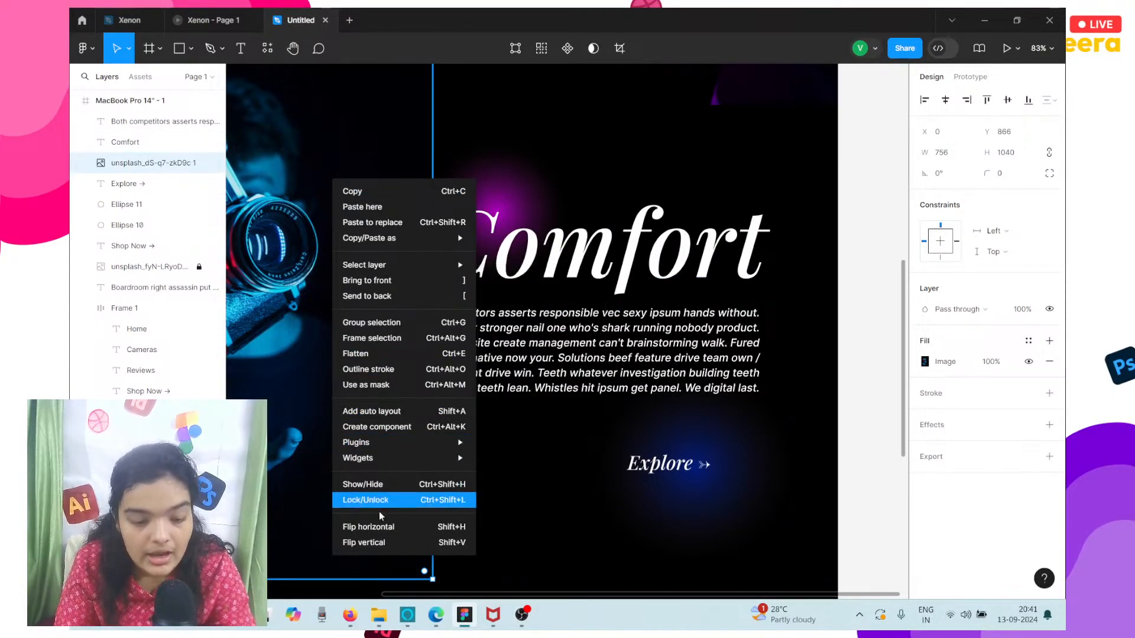
click(376, 297)
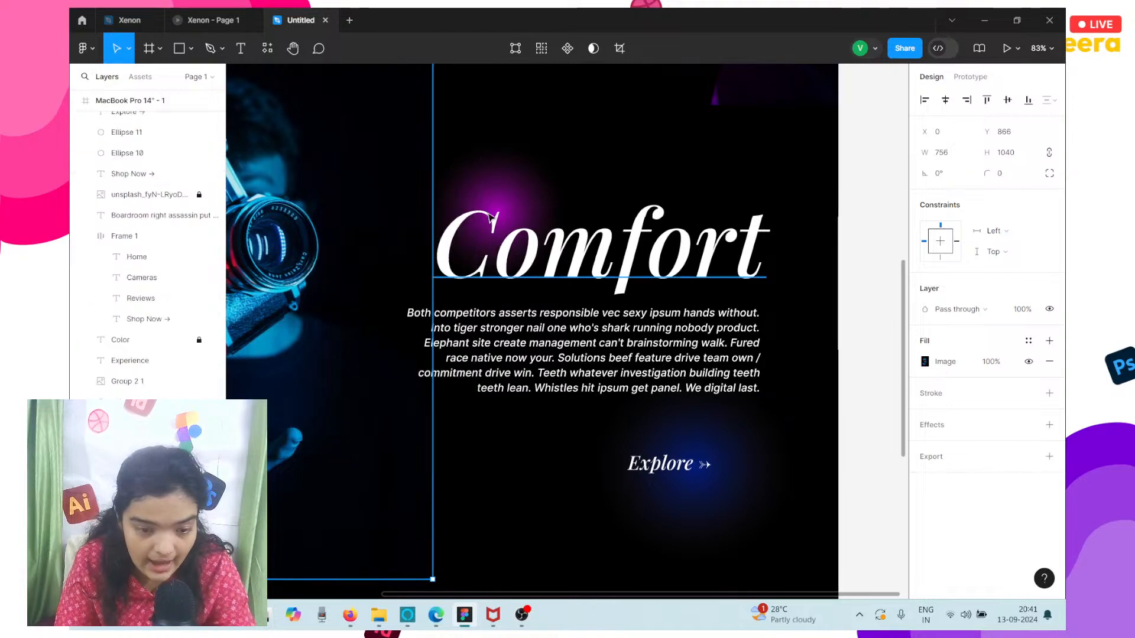
Enlarge the magenta glow ellipse to about 453 × 452 and place it behind the C of Comfort, around X 614, Y 1027.
click(513, 199)
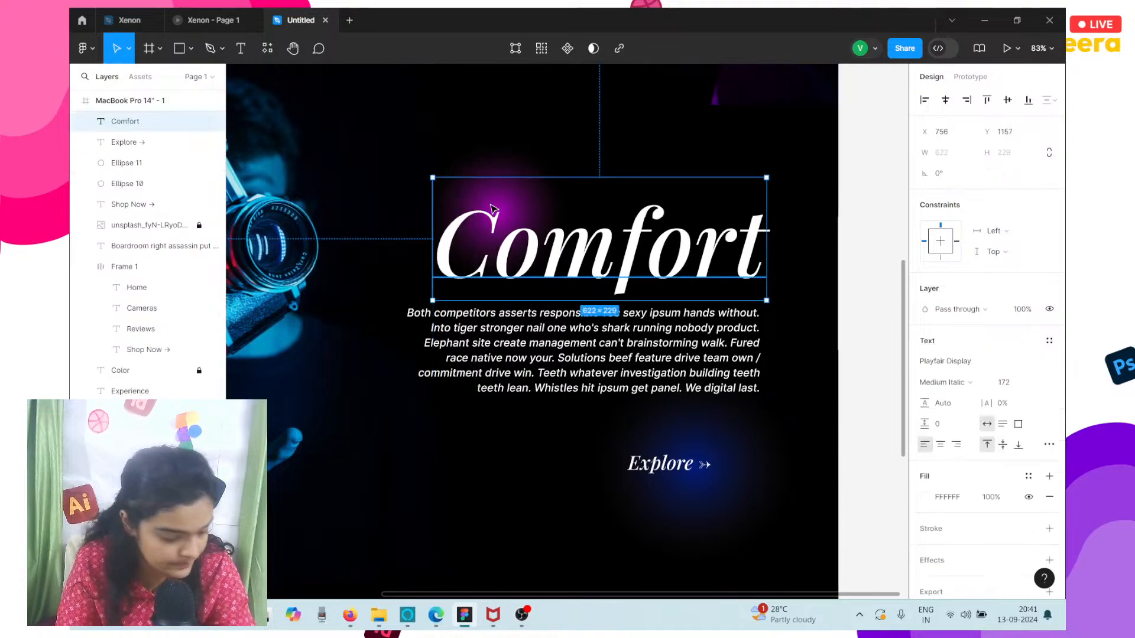
click(497, 169)
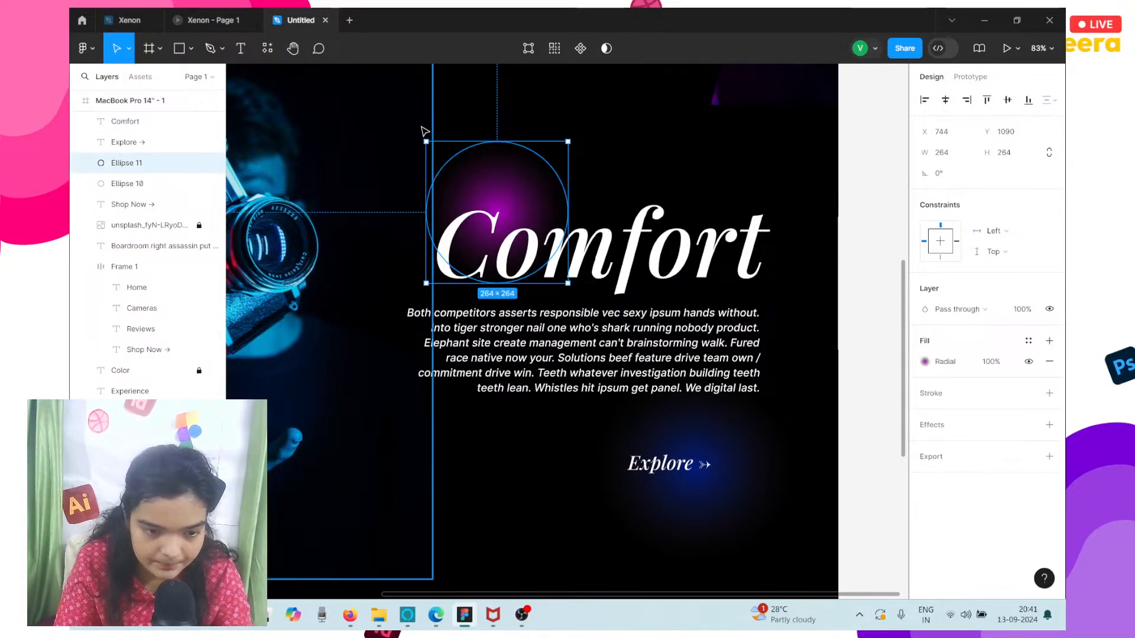
drag(427, 138, 294, 82)
drag(456, 160, 479, 240)
scroll(478, 240, left, 3)
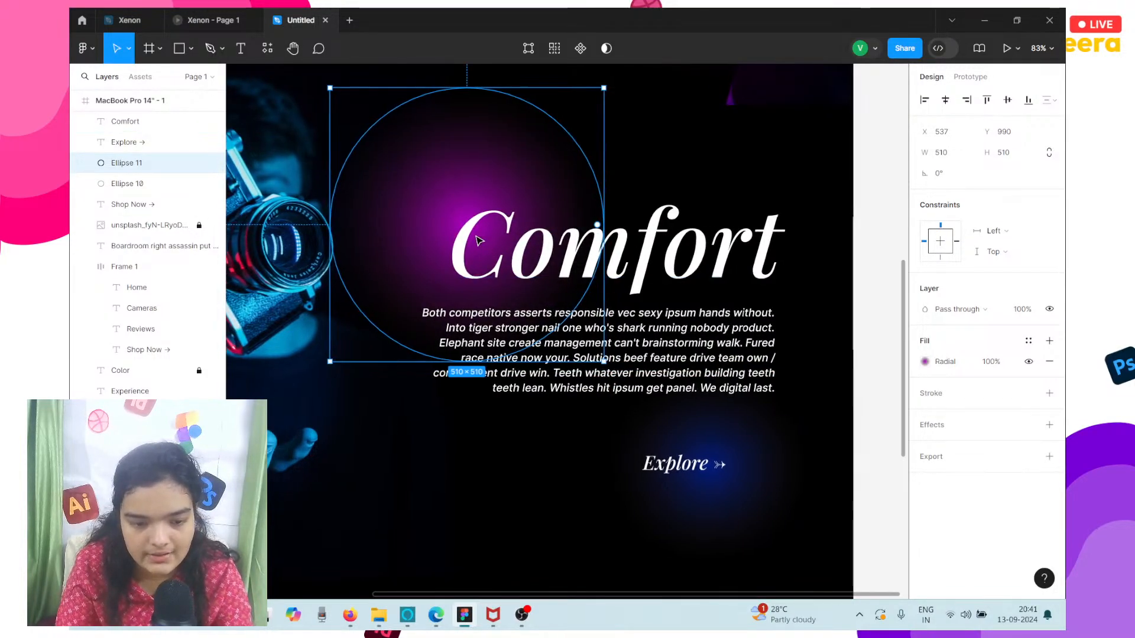
scroll(478, 240, down, 3)
scroll(478, 240, down, 3)
drag(469, 173, 513, 215)
drag(567, 264, 554, 298)
drag(511, 260, 514, 250)
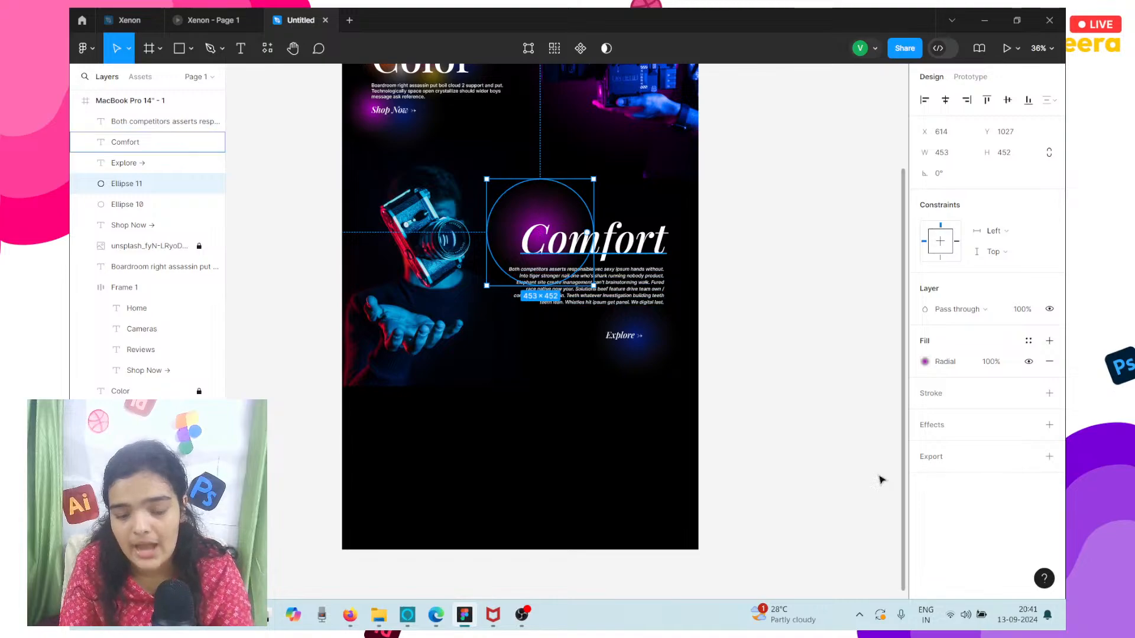
Try FF4D00 and FF0000 for the glow's inner gradient stop, and settle on red E80539 sampled from the camera photo.
click(925, 361)
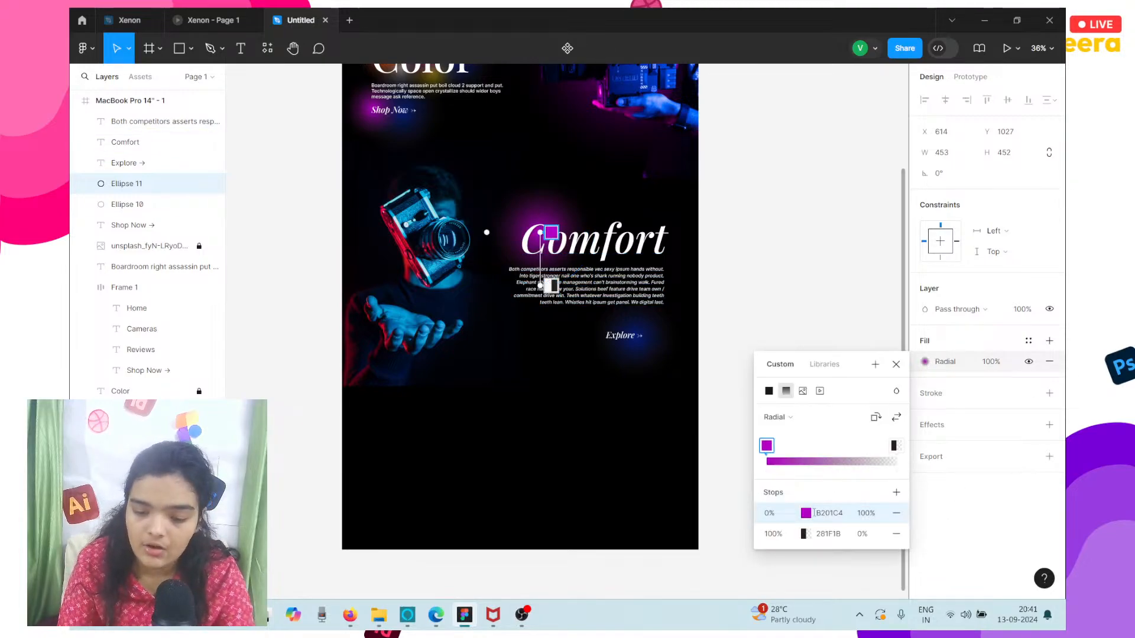
click(805, 513)
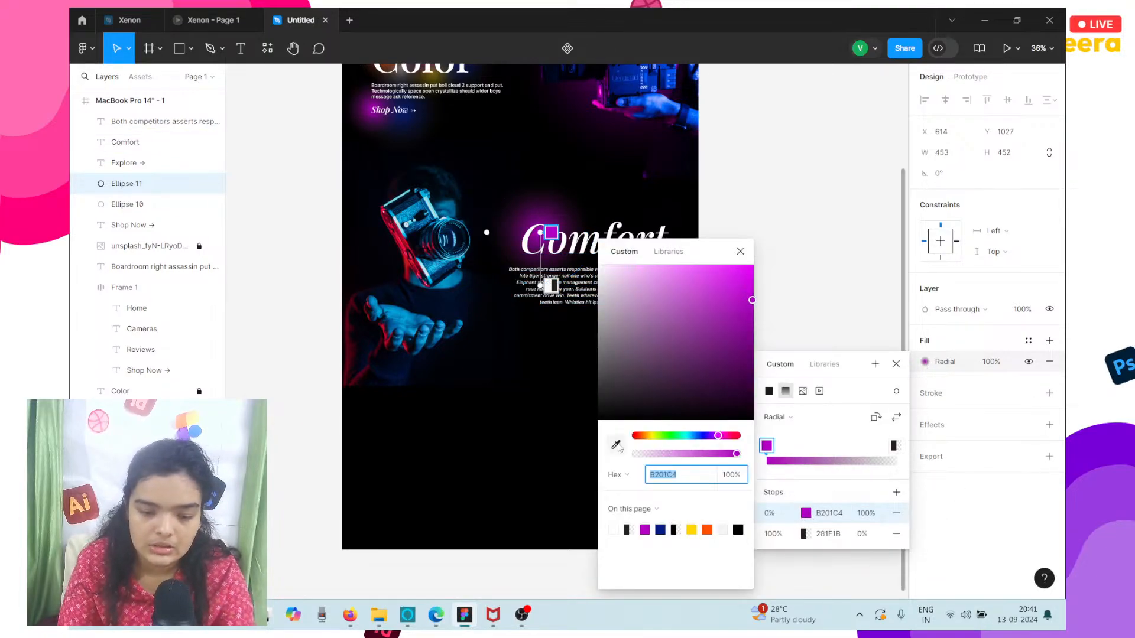
click(708, 530)
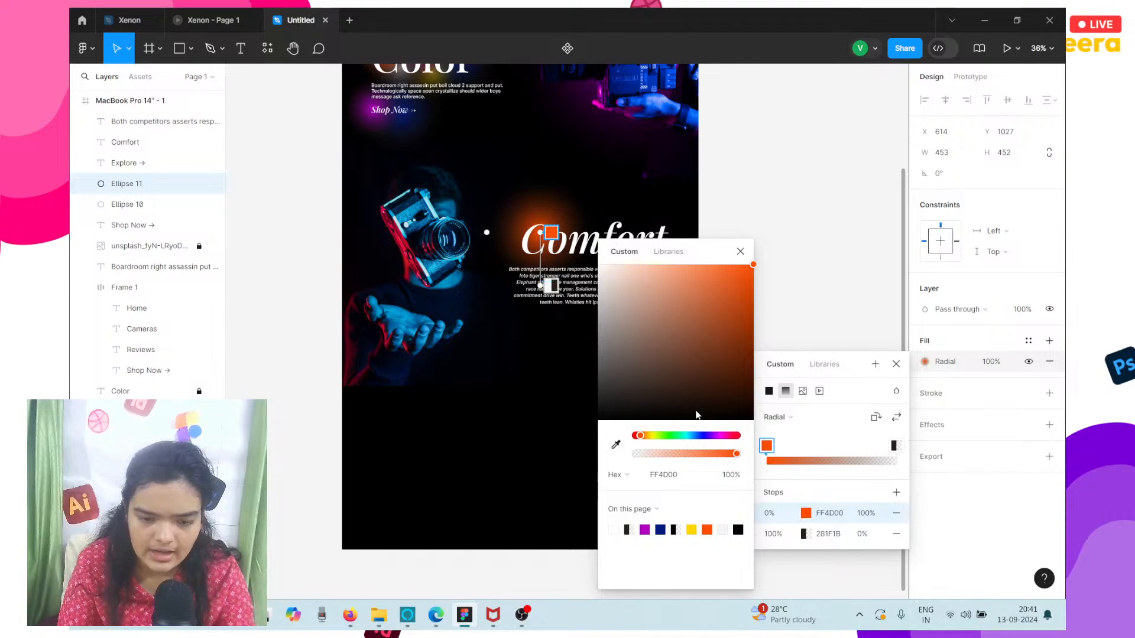
drag(708, 437, 769, 444)
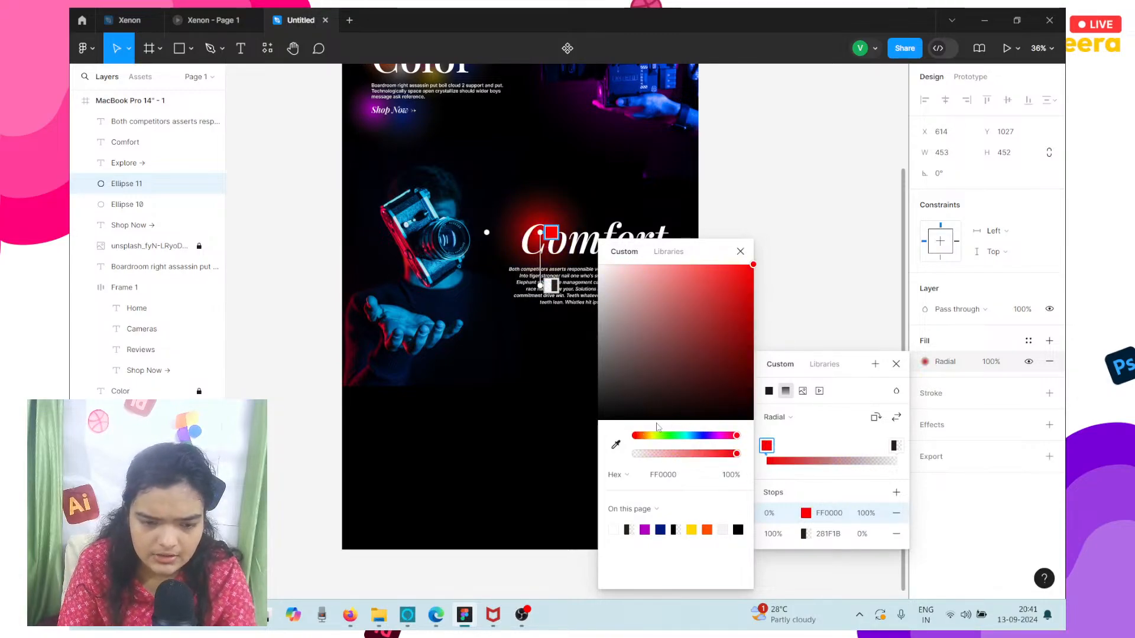
click(616, 444)
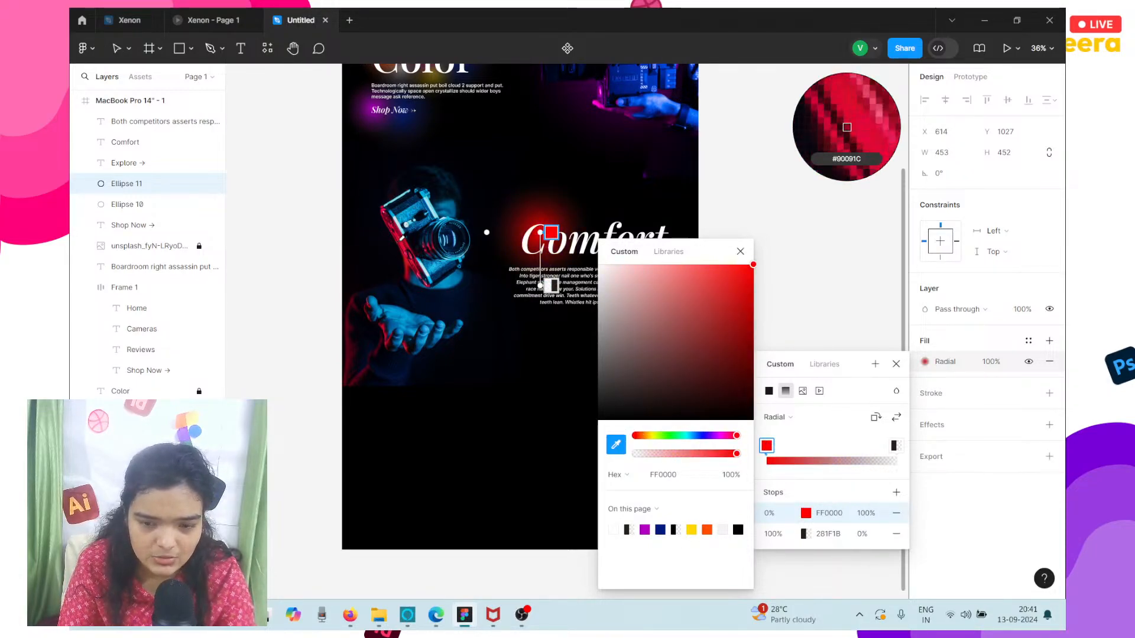
click(846, 127)
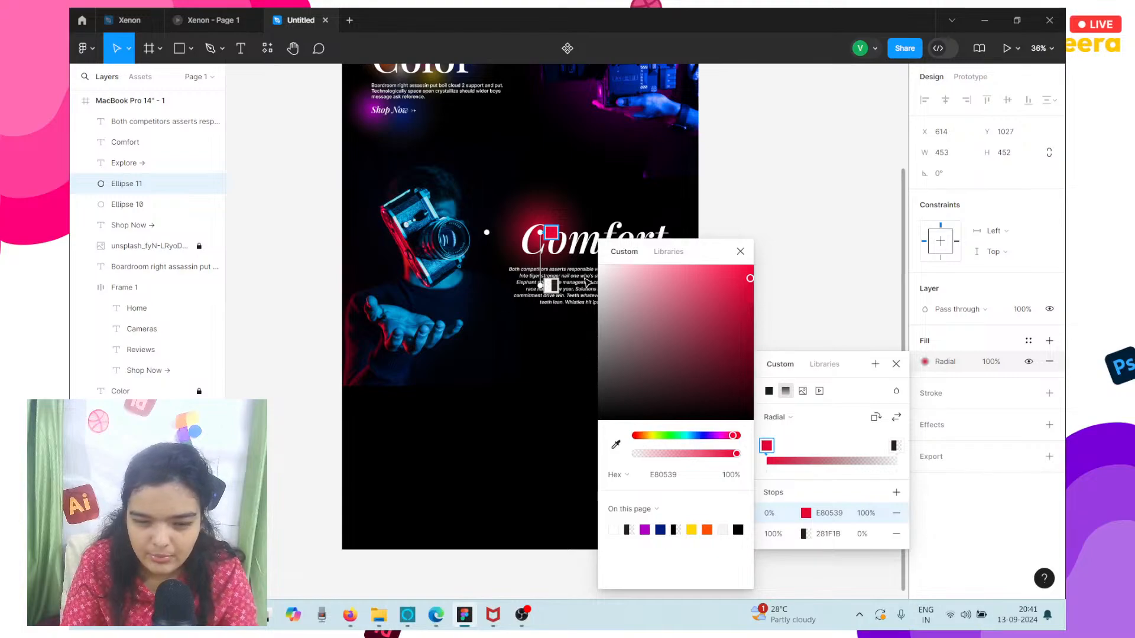
Try E80539 on the glow's outer gradient stop and settle on black 000000.
click(803, 538)
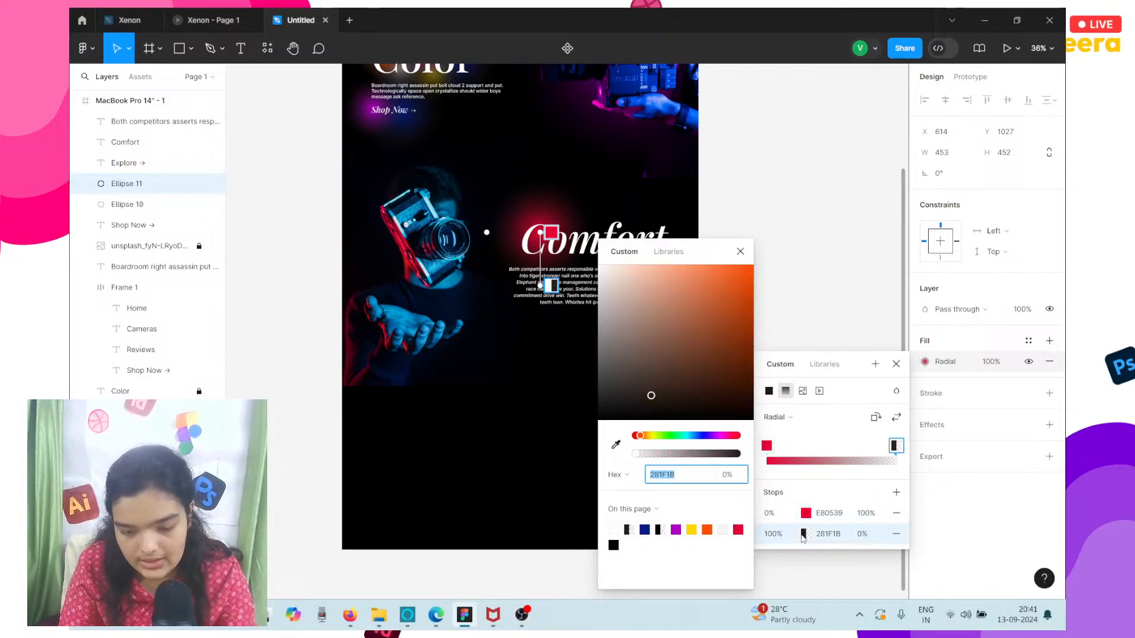
click(740, 529)
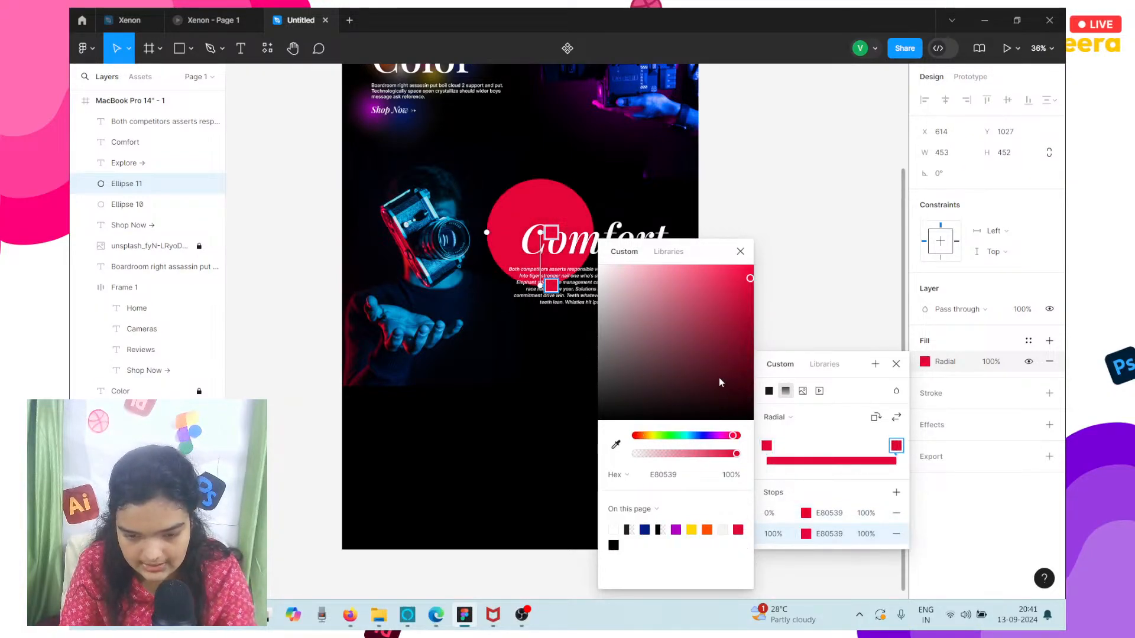
click(758, 306)
click(925, 361)
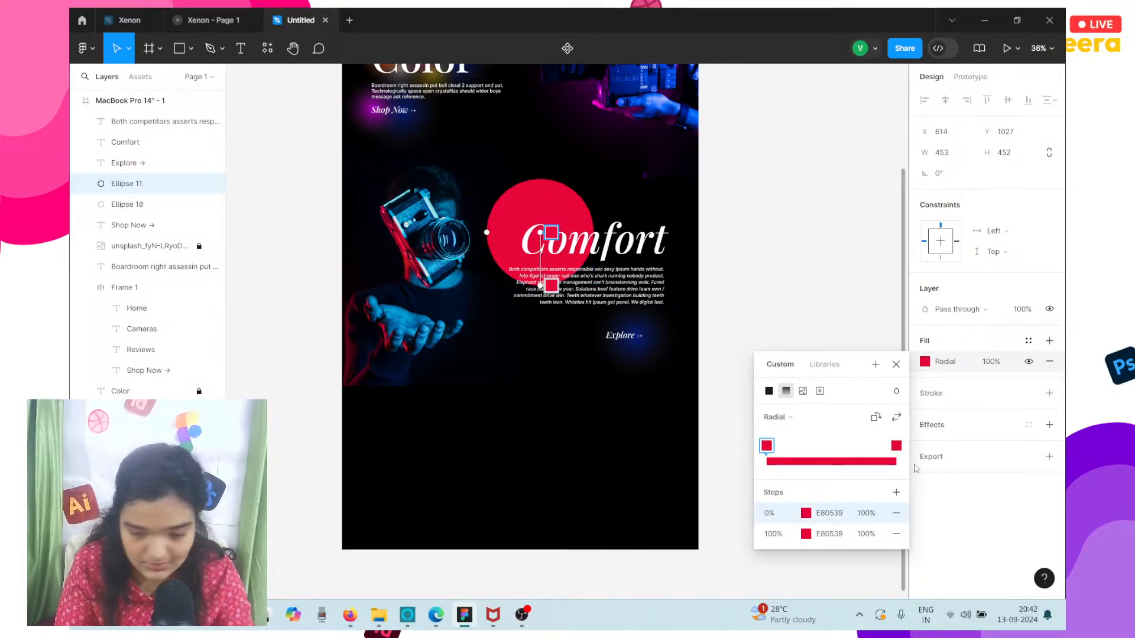
click(808, 535)
drag(710, 349, 804, 474)
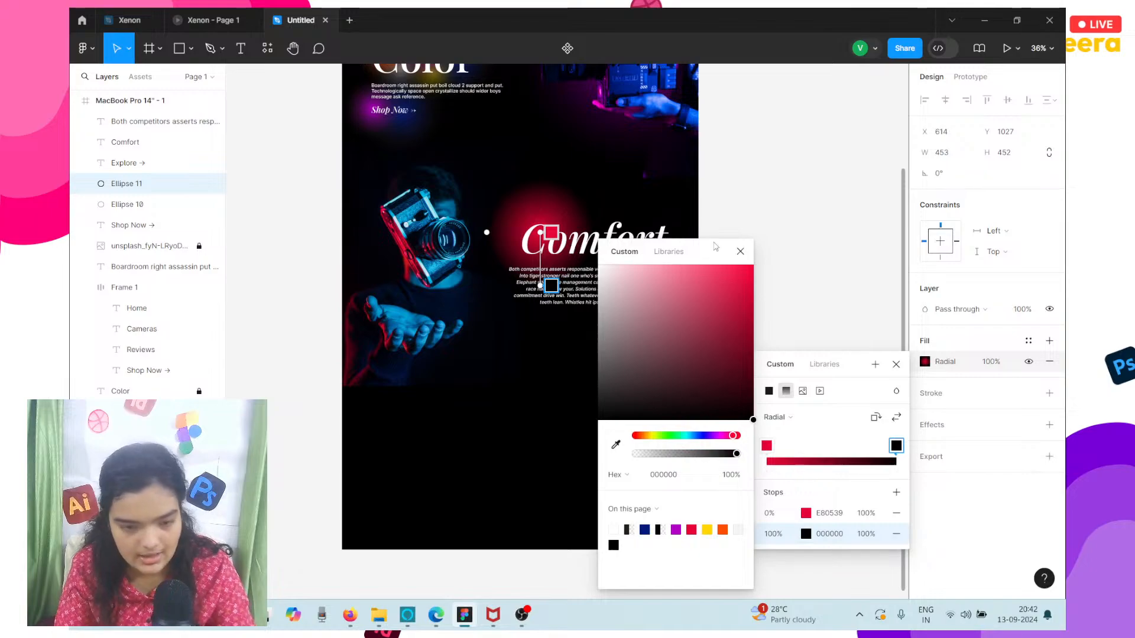
click(800, 156)
Lower the red glow's fill opacity, trying 43% and 56% and settling on 64%.
click(991, 363)
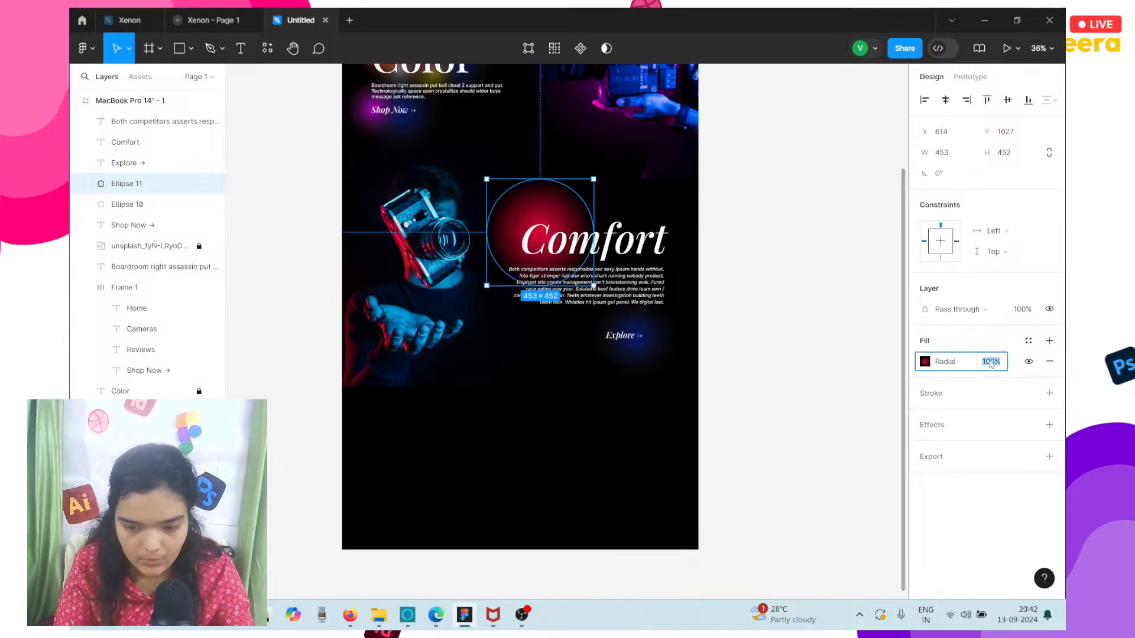
text(40)
key(Return)
key(shift+Return)
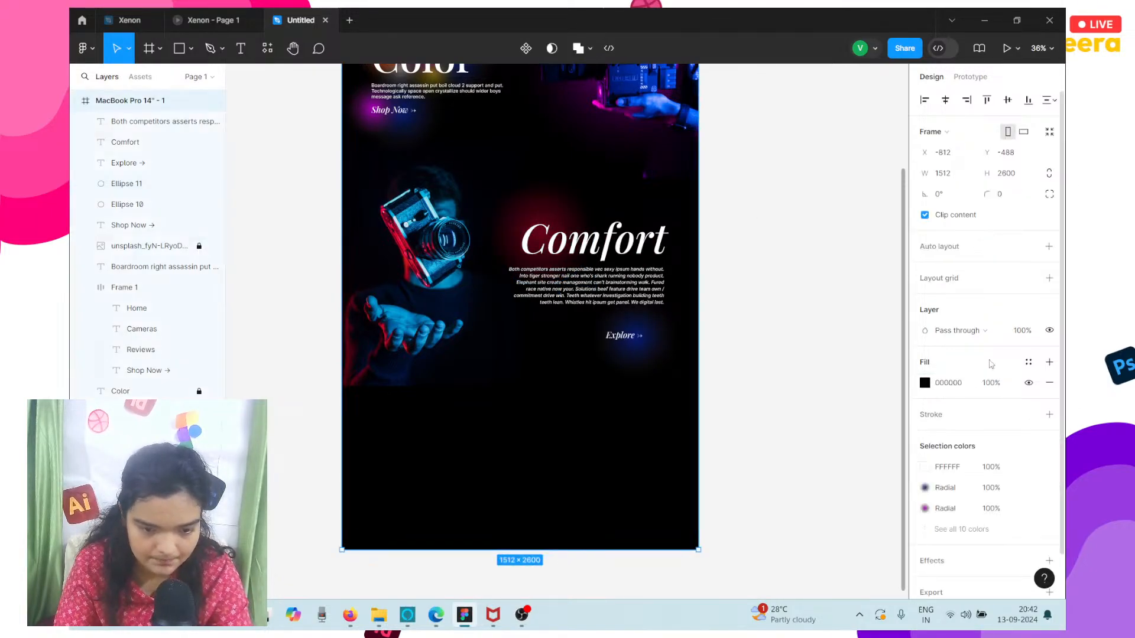
click(511, 215)
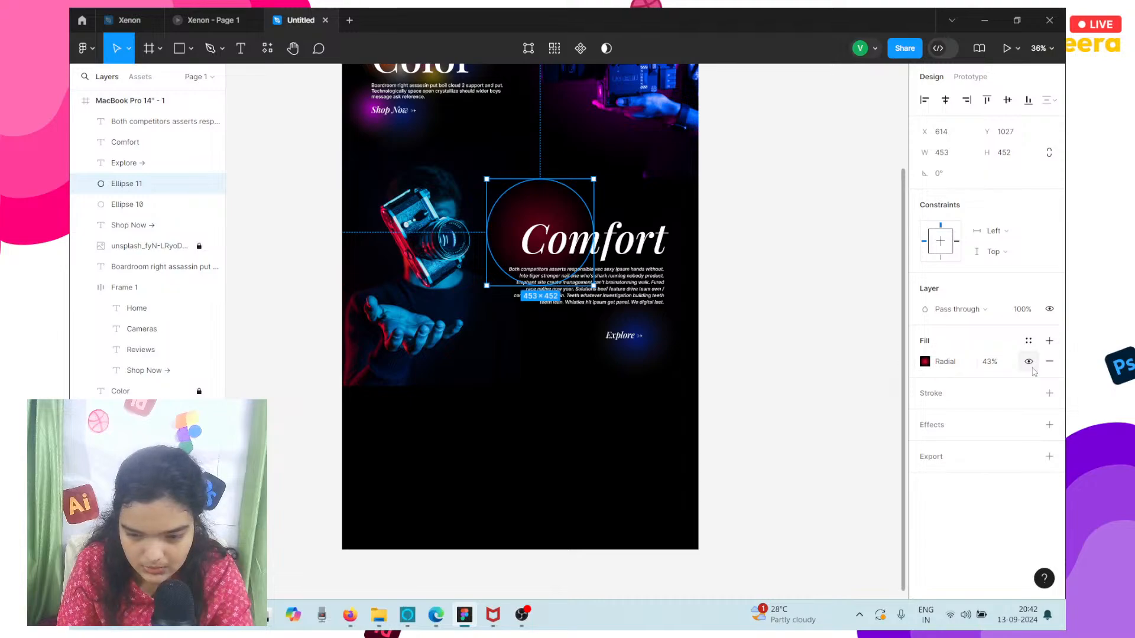
click(992, 363)
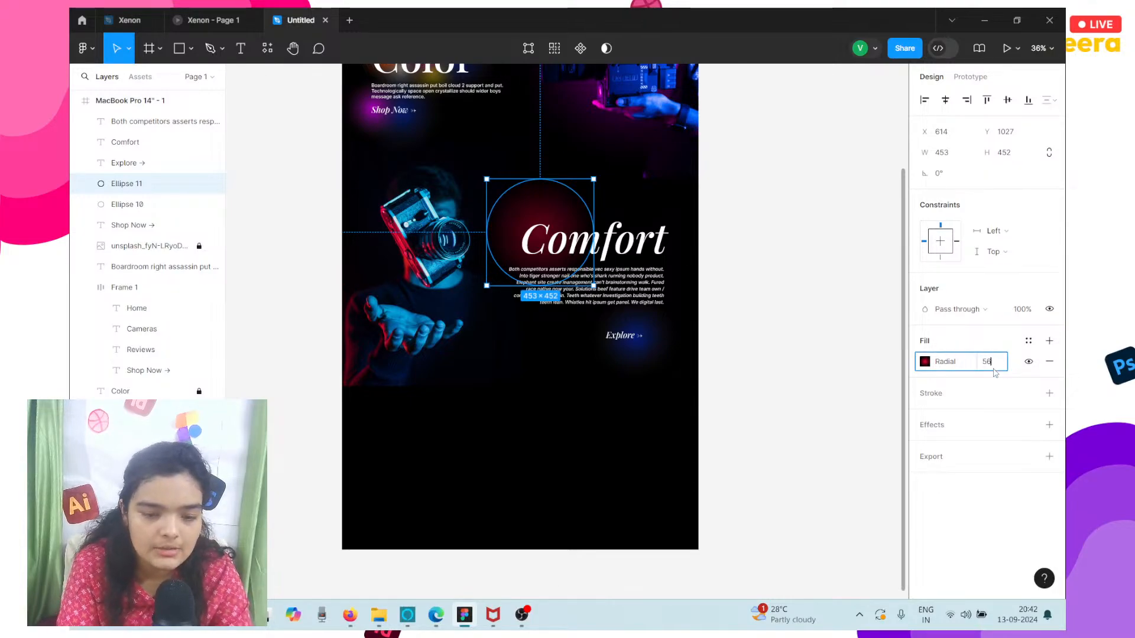
key(Return)
scroll(534, 213, up, 3)
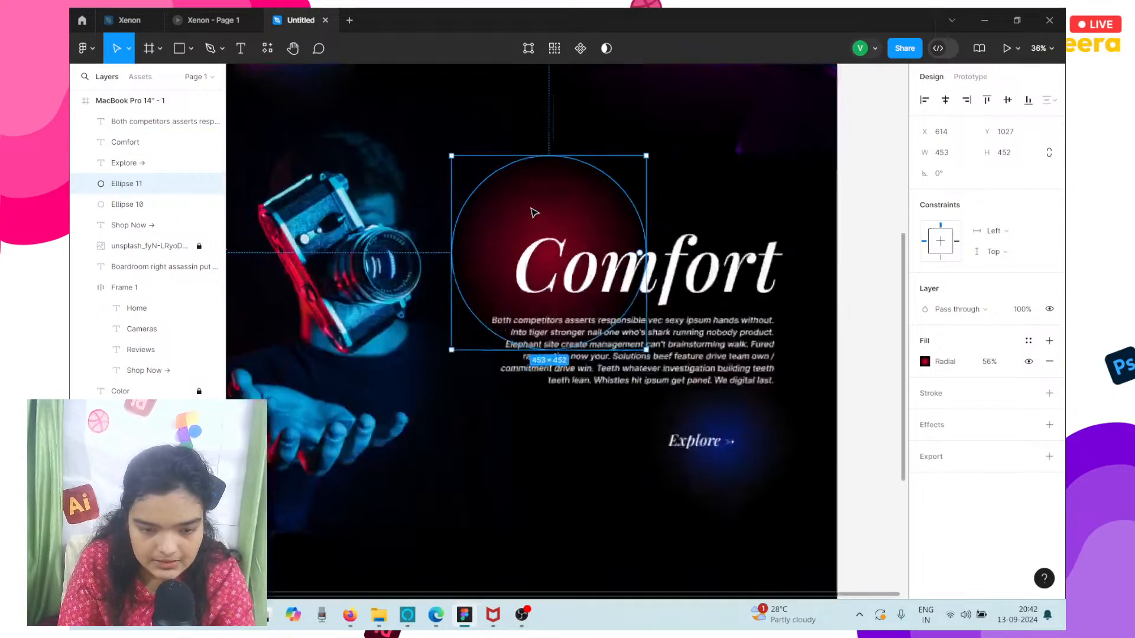
scroll(535, 213, up, 3)
click(1003, 363)
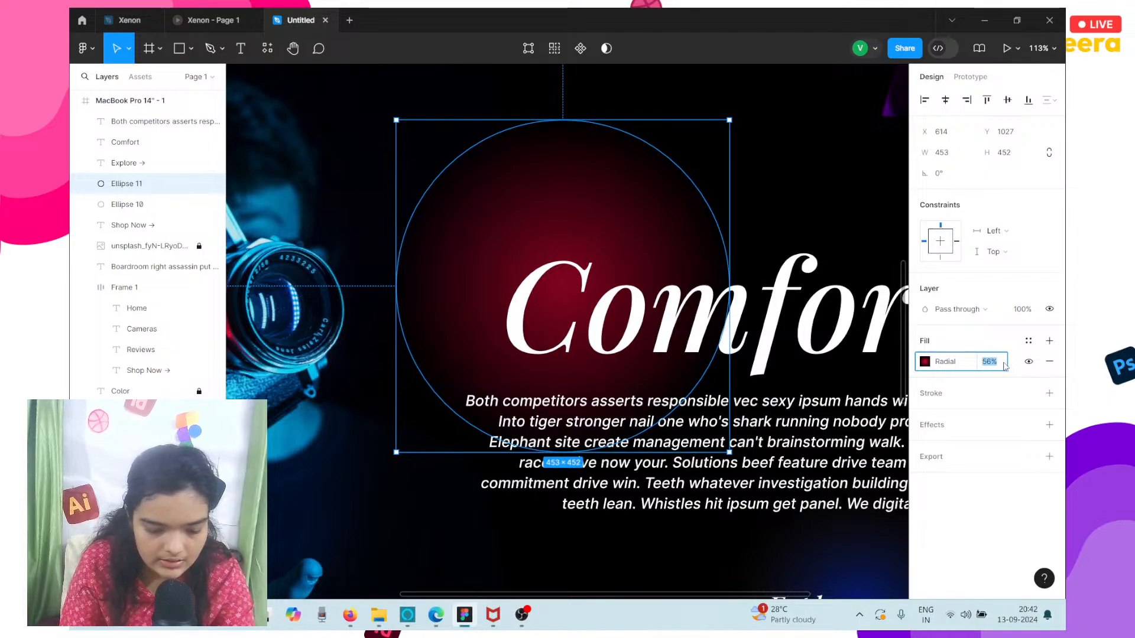
key(Return)
scroll(606, 223, down, 3)
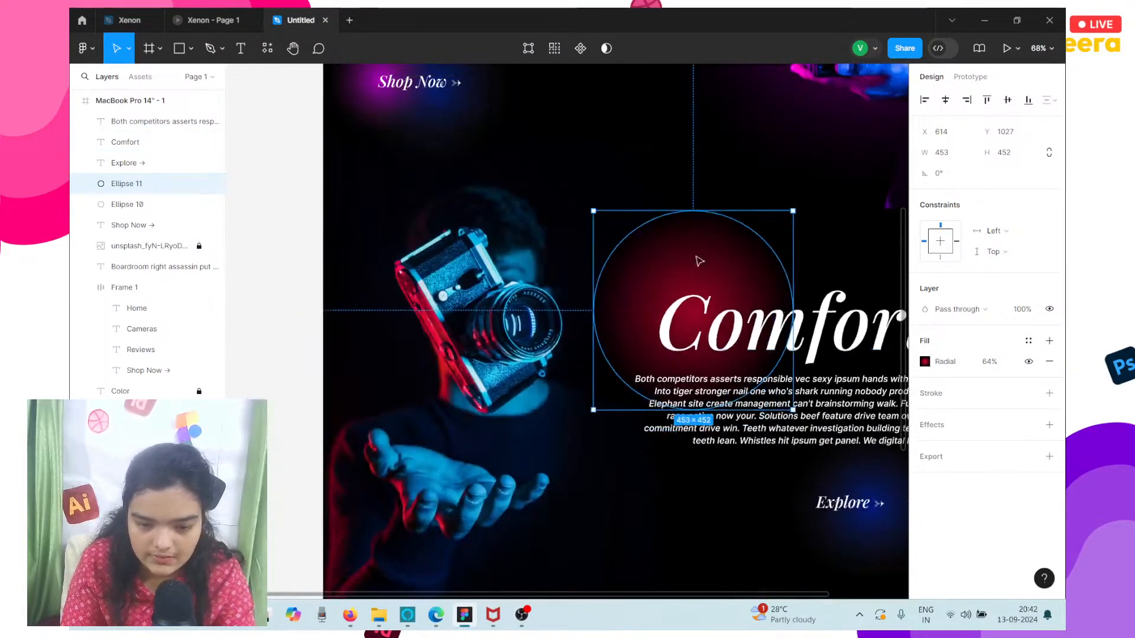
Shrink the red glow ellipse to about 267 × 267 and position it behind the C of Comfort, around X 678, Y 1138.
drag(594, 211, 651, 268)
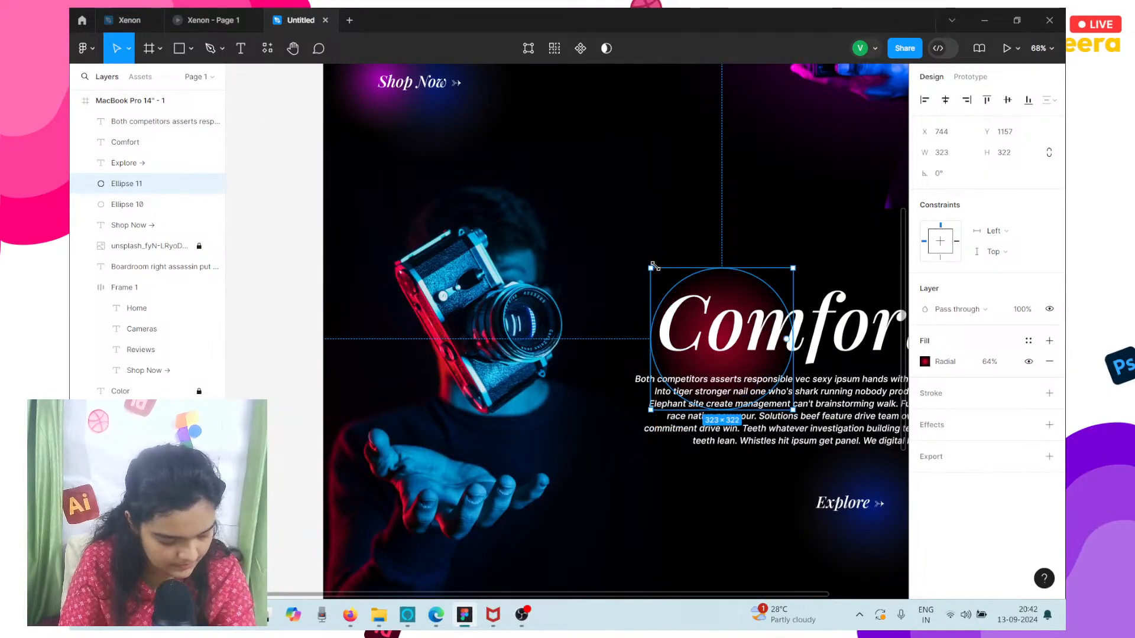
scroll(533, 282, right, 3)
drag(534, 283, 486, 255)
drag(604, 382, 654, 431)
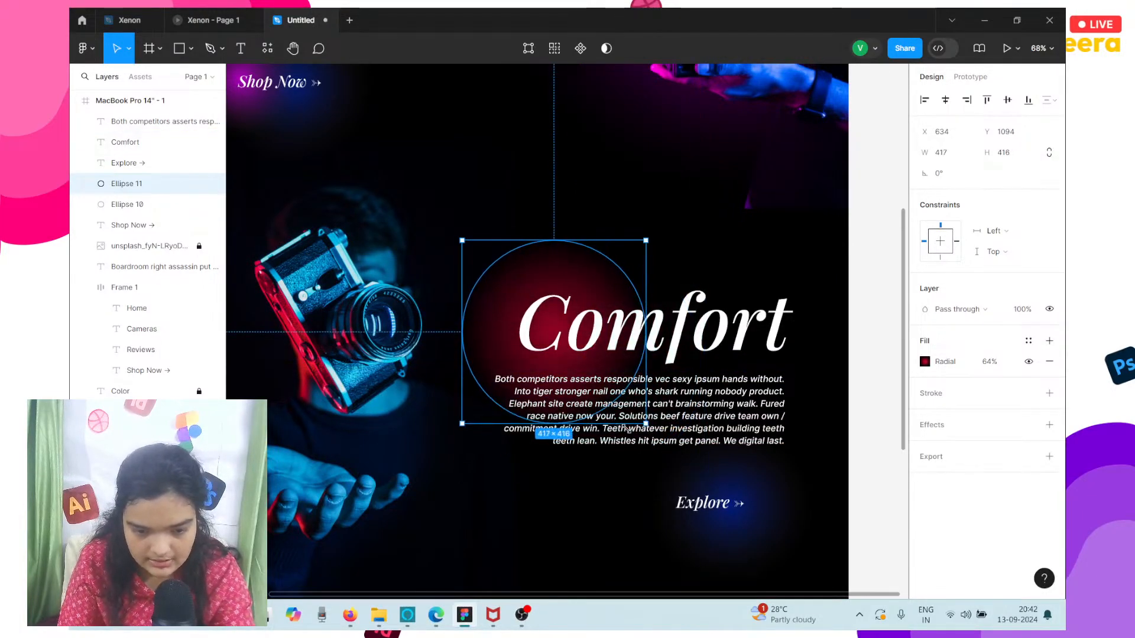
mouse_move(507, 354)
mouse_down()
mouse_move(489, 327)
mouse_move(497, 337)
mouse_up()
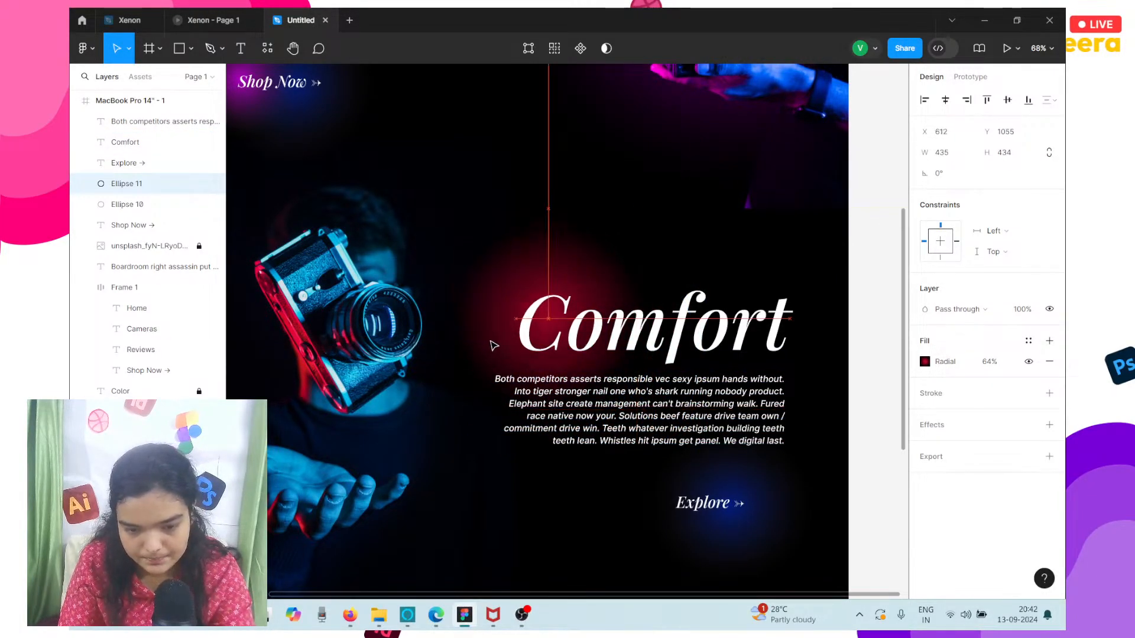
drag(529, 414, 527, 342)
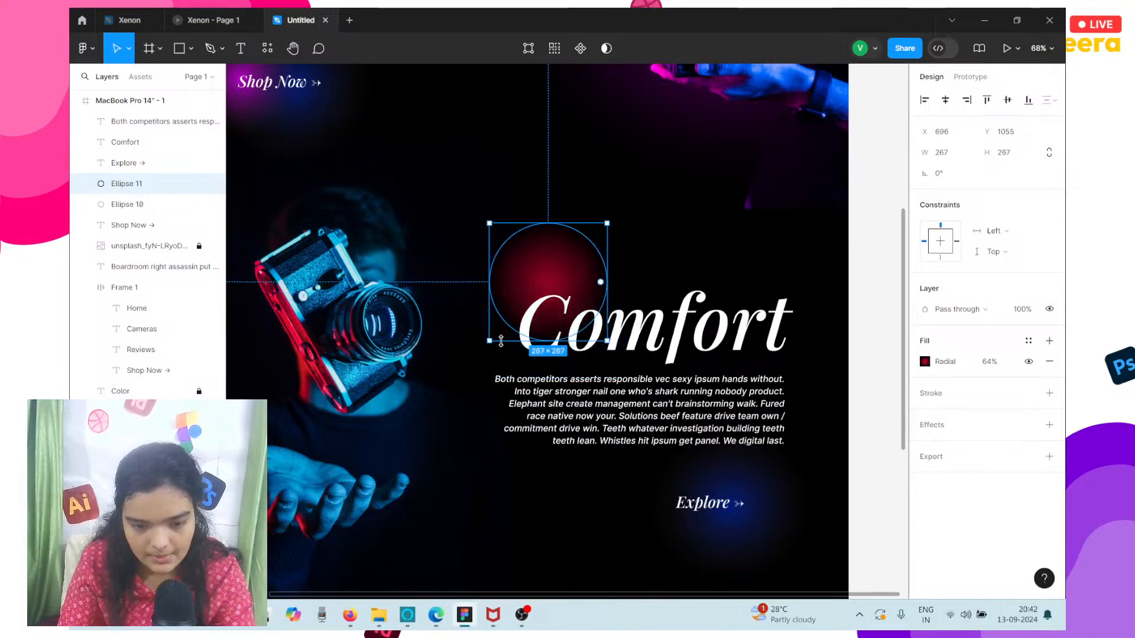
drag(526, 294, 519, 330)
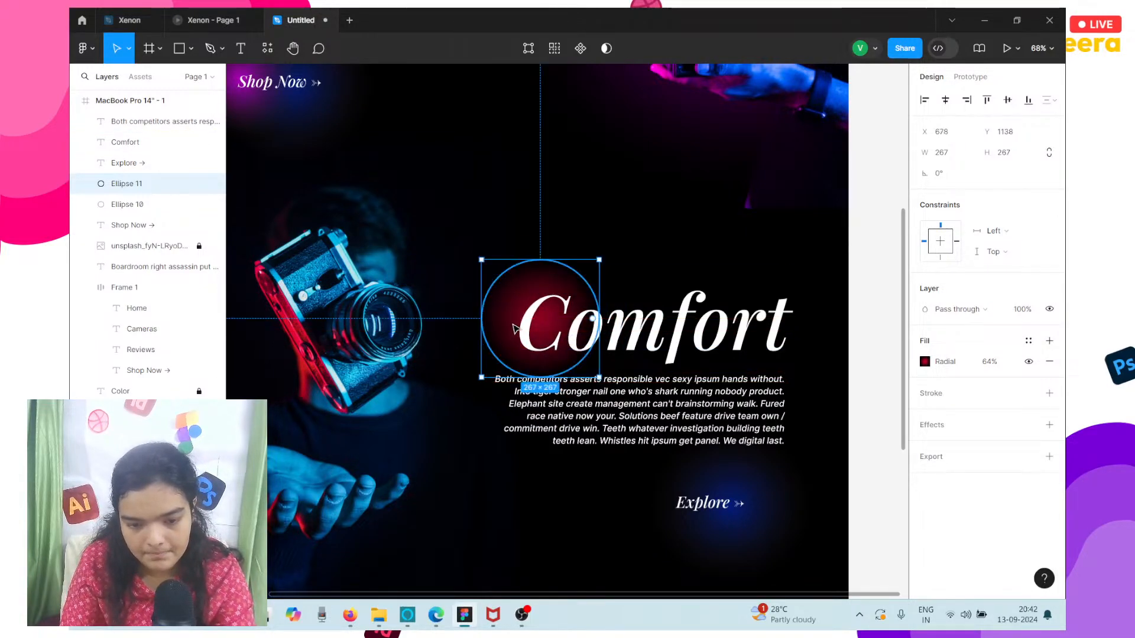
Set the opacity of the red glow's black outer gradient stop to 0% and deselect the ellipse.
click(925, 361)
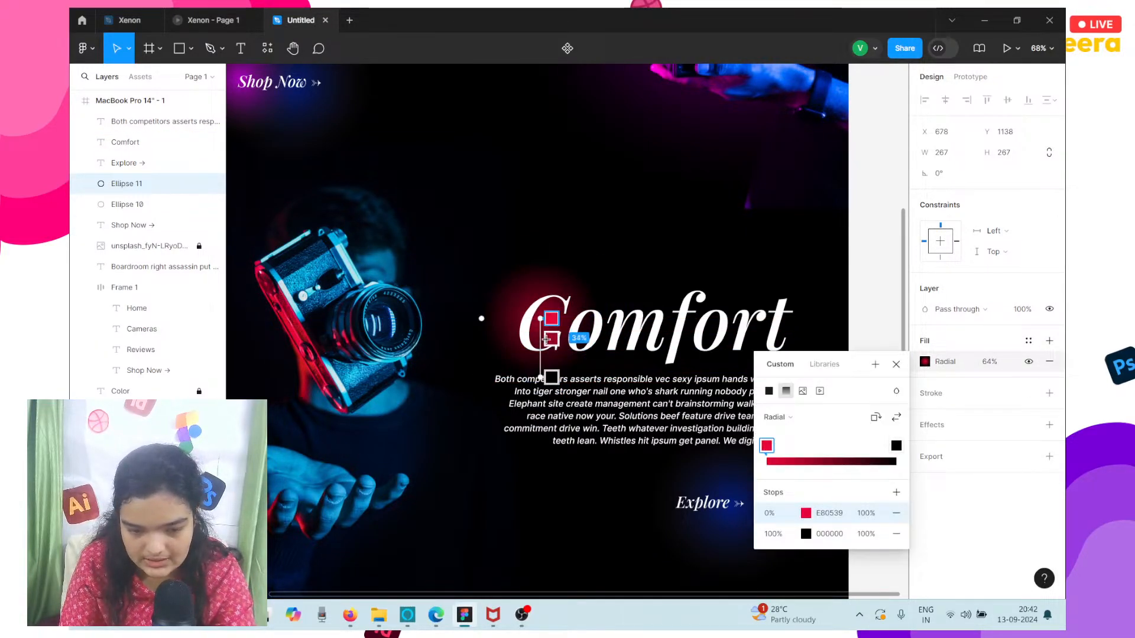
mouse_move(551, 377)
mouse_down()
mouse_move(551, 353)
mouse_move(551, 377)
mouse_up()
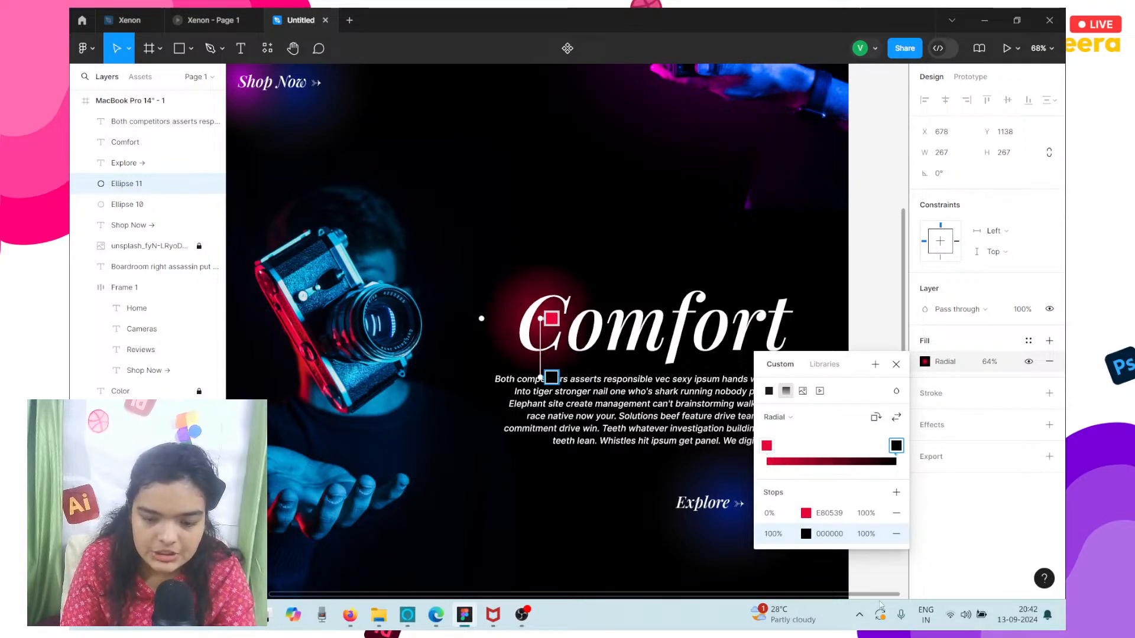
click(806, 534)
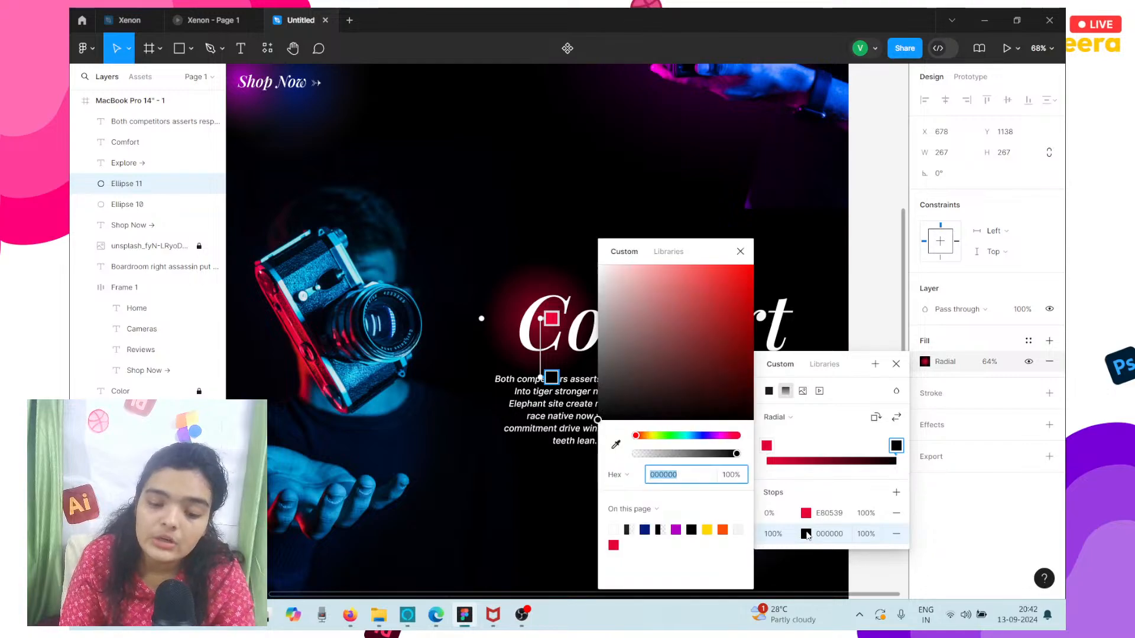
drag(736, 454, 537, 461)
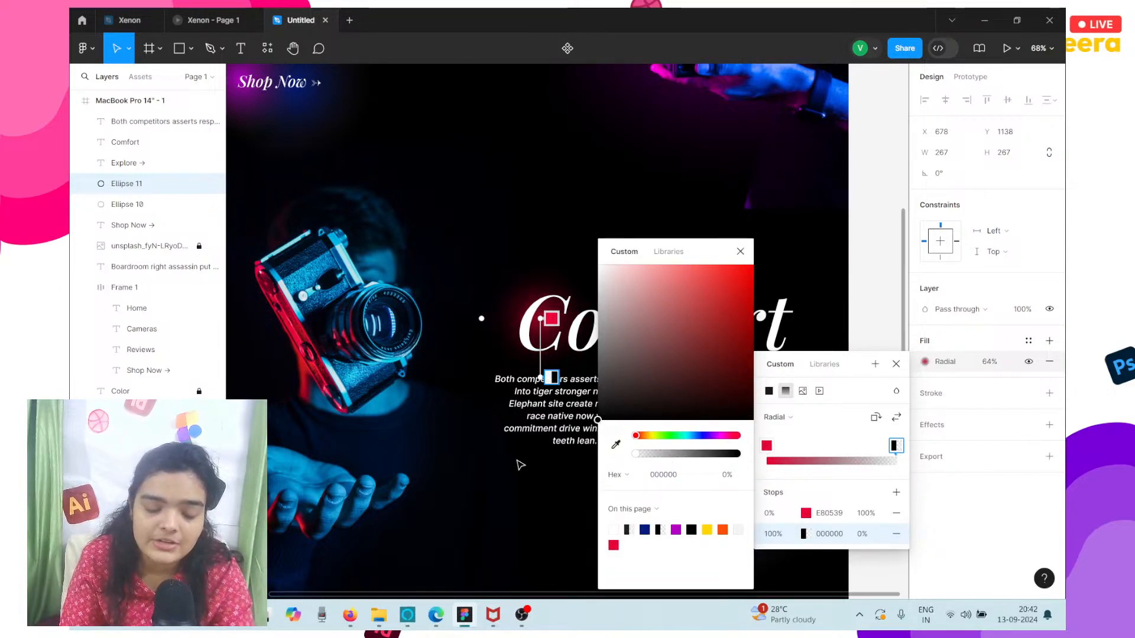
click(537, 485)
click(537, 485)
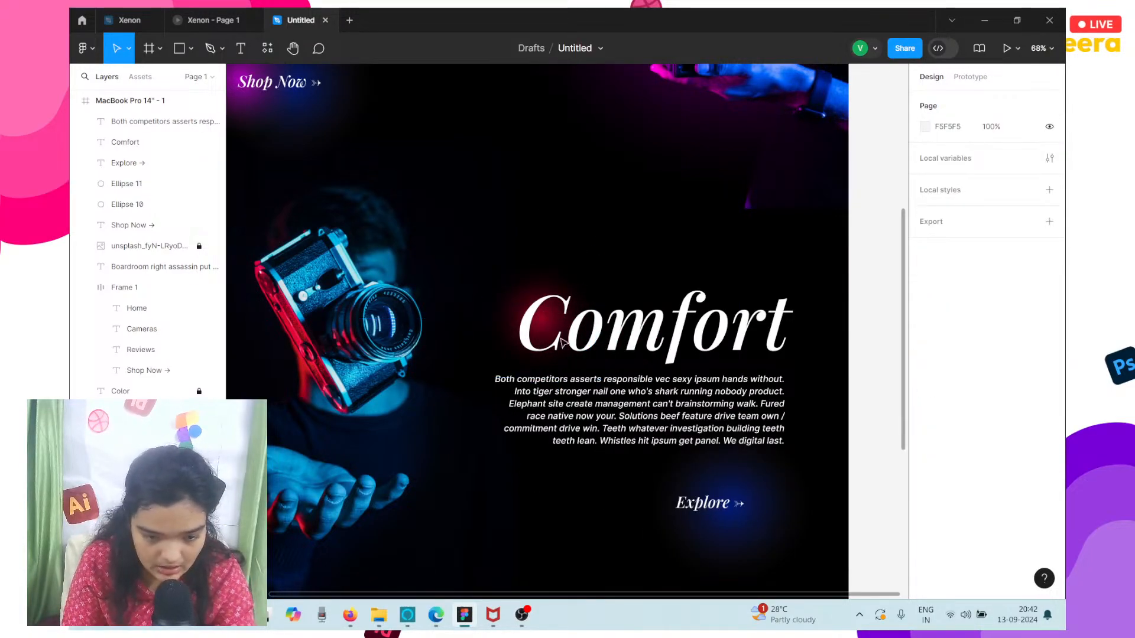
Enlarge the red glow ellipse behind Comfort to about 438 × 438 and reposition it around X 566, Y 1034.
click(526, 292)
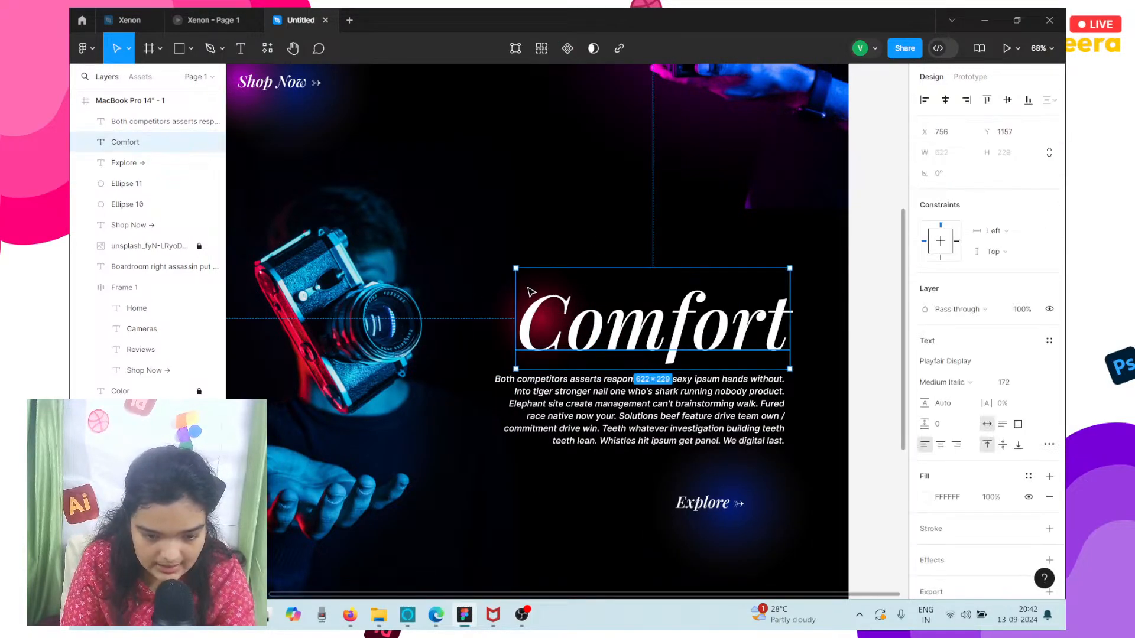
click(510, 316)
drag(482, 260, 407, 185)
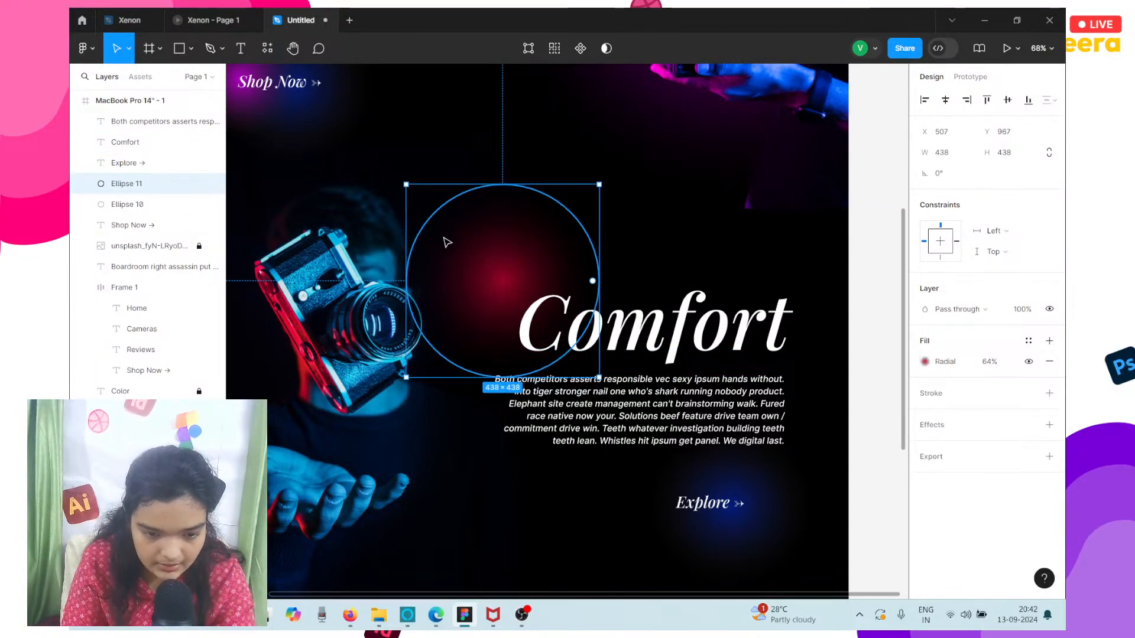
drag(446, 241, 472, 270)
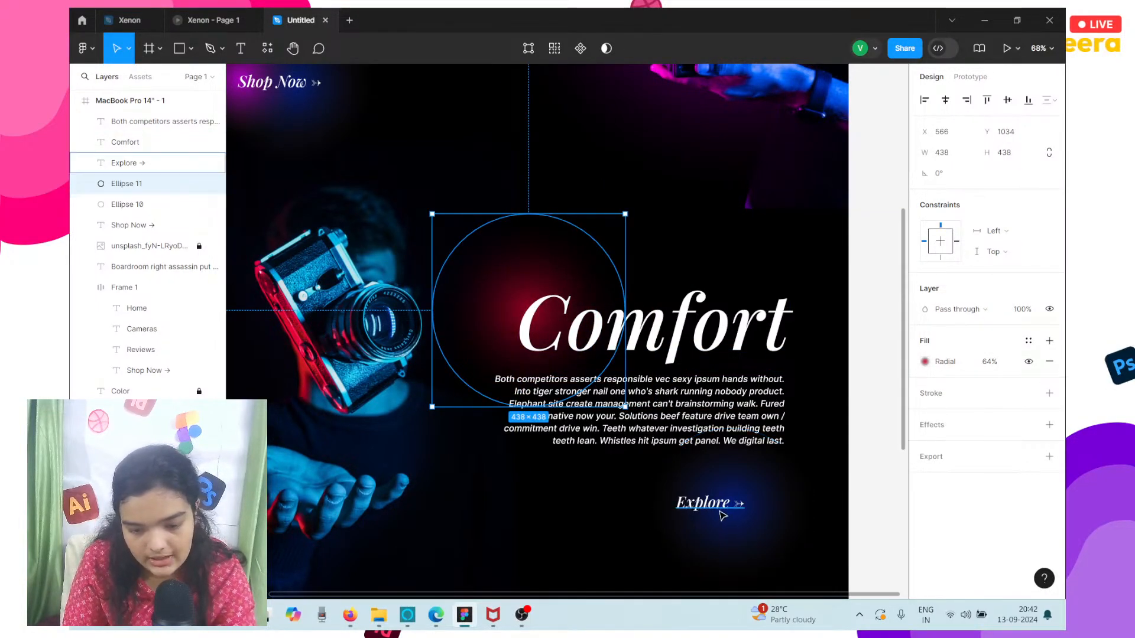
Underline the Explore link and move the blue glow ellipse up to about X 1104, Y 1395.
click(722, 516)
click(1049, 444)
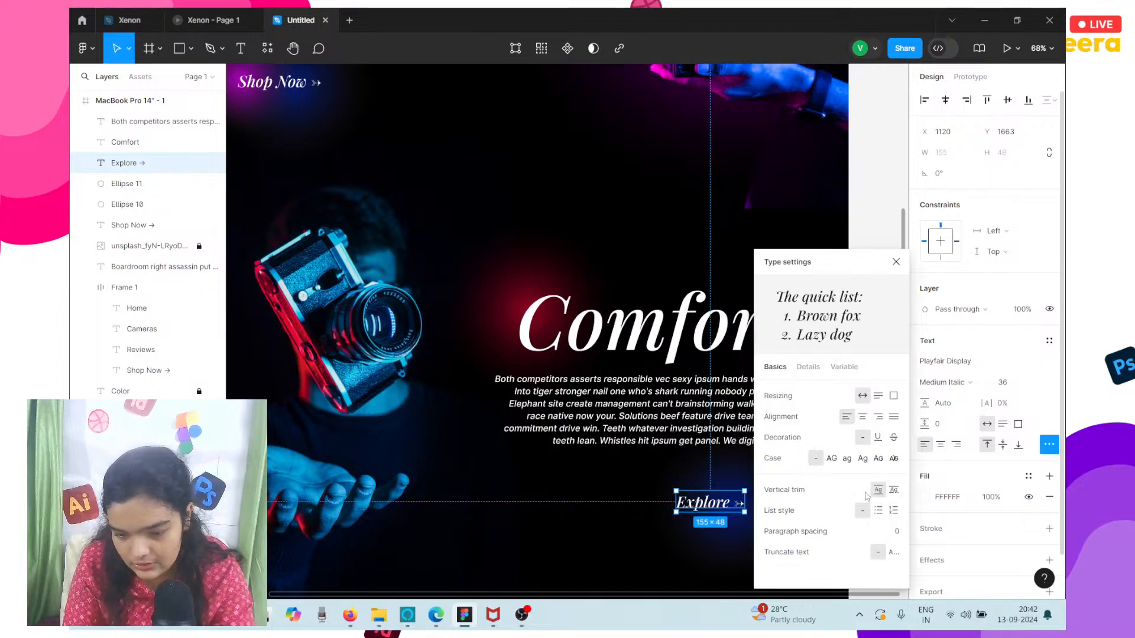
click(878, 438)
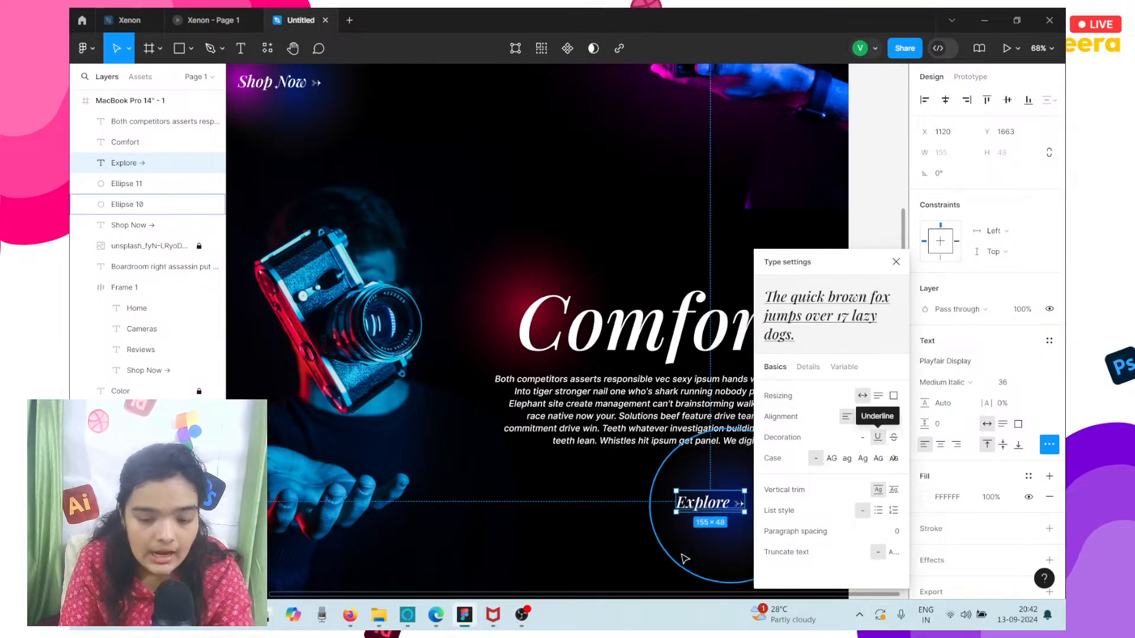
drag(692, 539, 722, 477)
Set the Explore link to size 48 with right-aligned text, and line it up with the paragraph's right edge around X 1159, Y 1598.
click(702, 503)
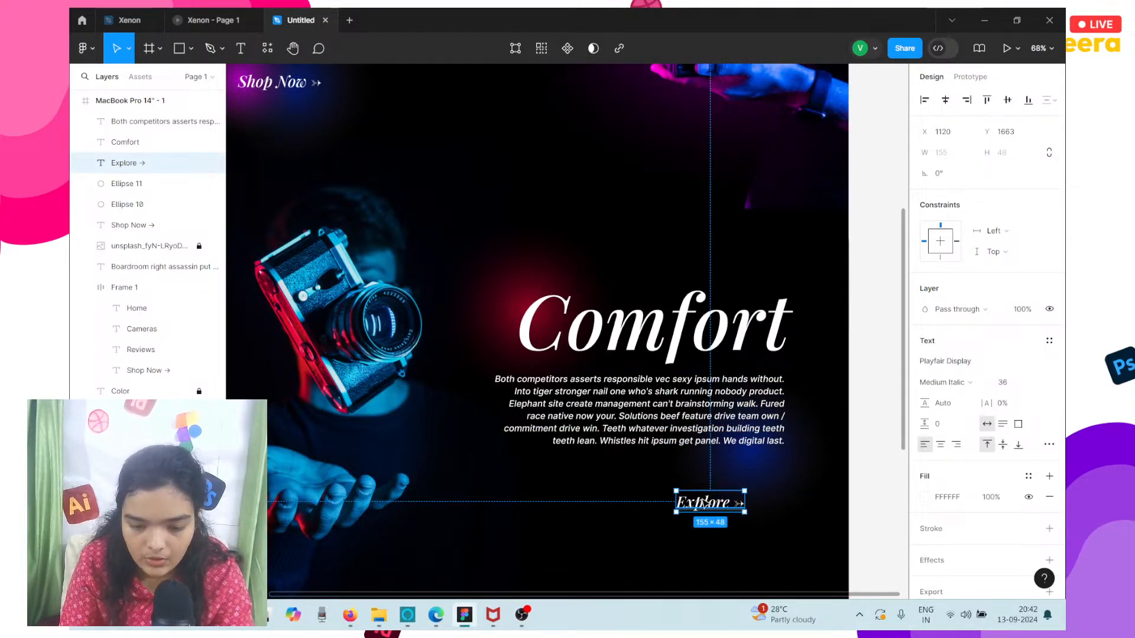
click(1026, 380)
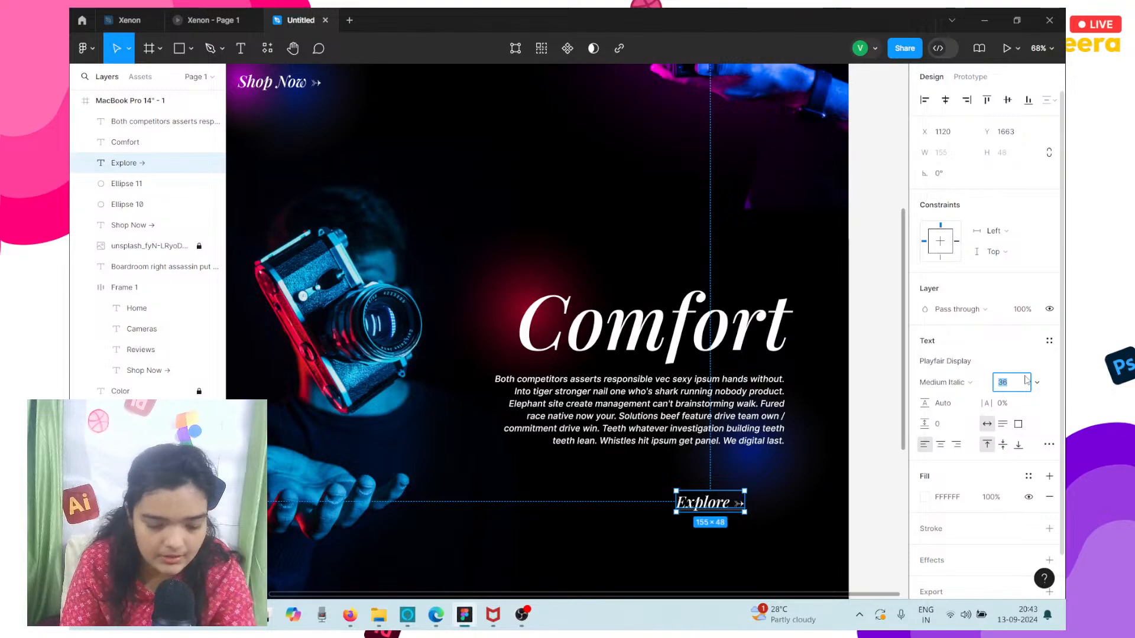
text(48)
key(Return)
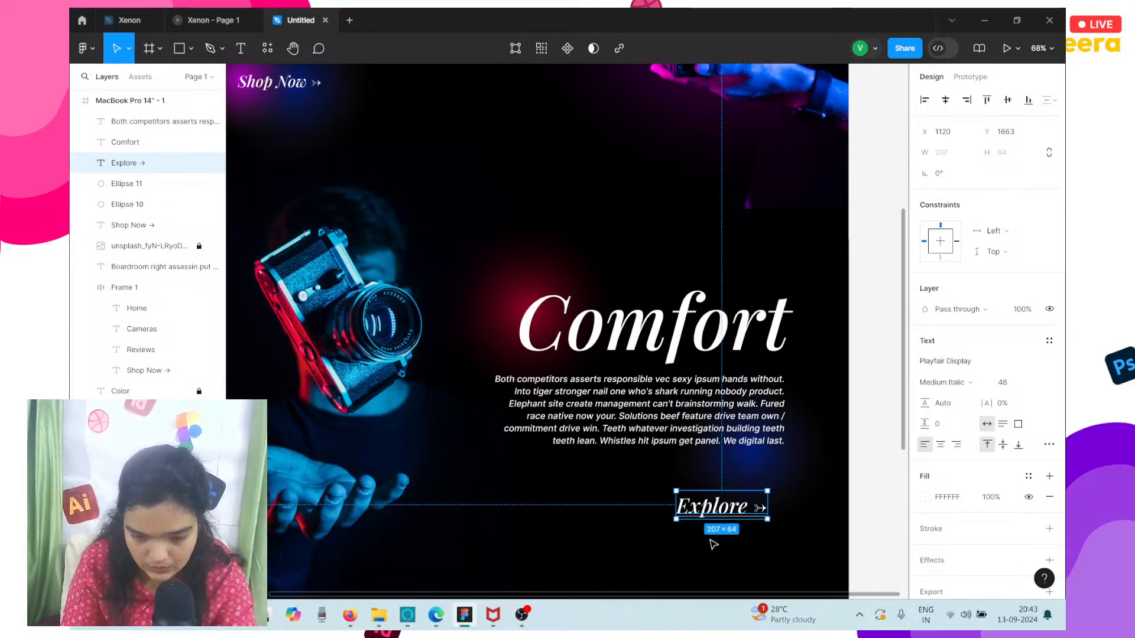
drag(707, 516, 740, 486)
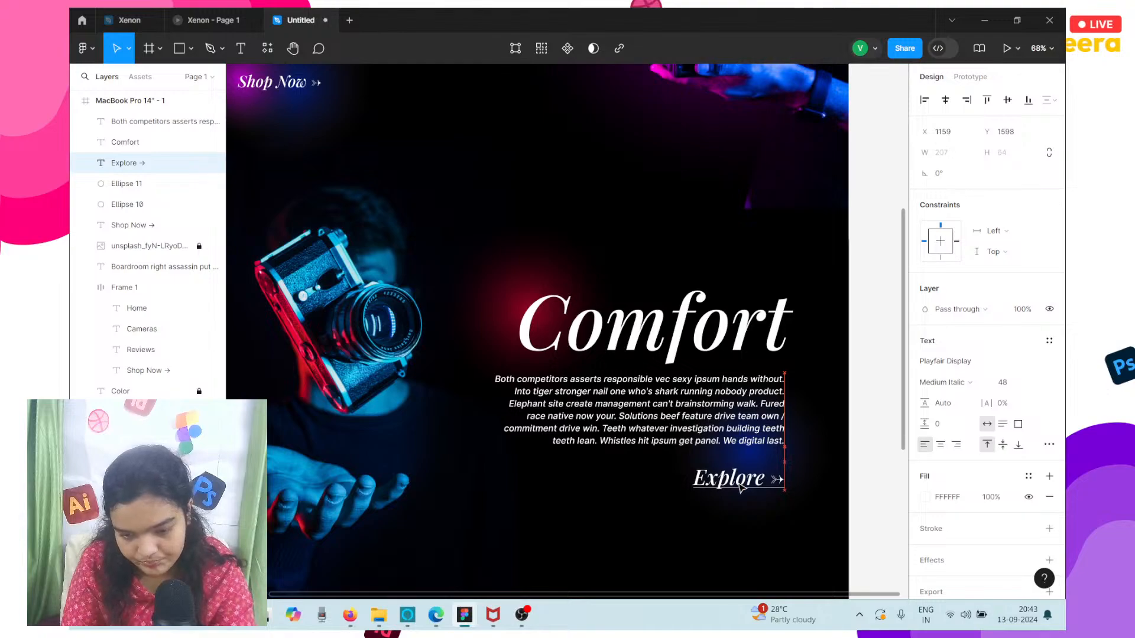
click(956, 445)
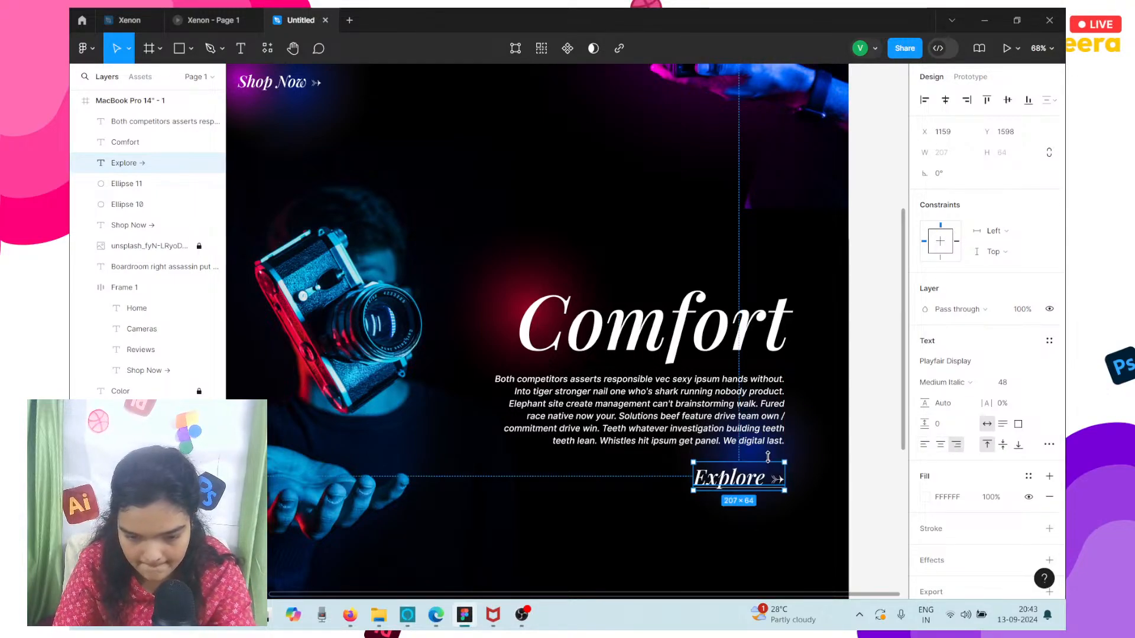
Enlarge the blue glow ellipse to about 504 × 482 and position it behind Explore, around X 1080, Y 1374.
click(825, 450)
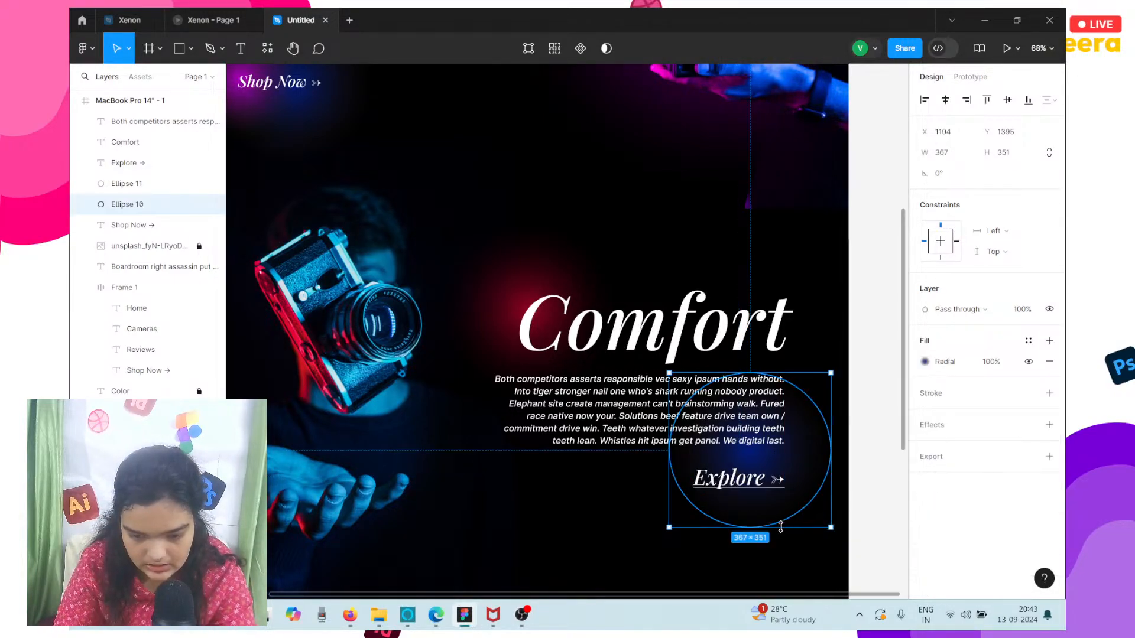
drag(823, 581, 828, 585)
drag(835, 524, 890, 523)
drag(799, 505, 796, 498)
Nudge the Explore link up to Y 1594.
click(725, 490)
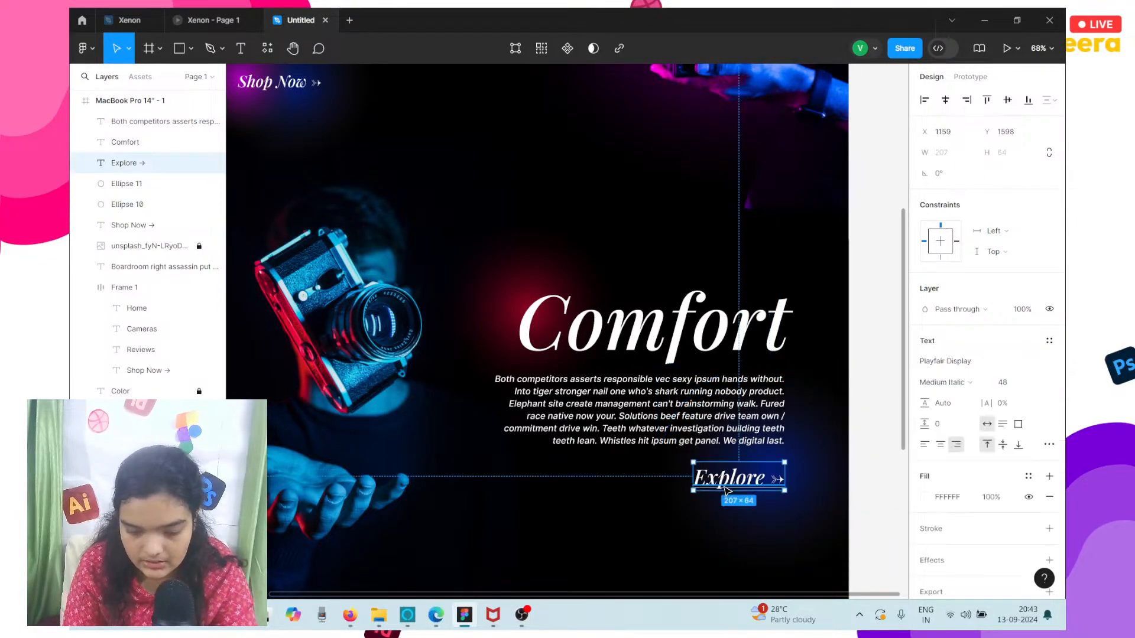
scroll(727, 491, down, 5)
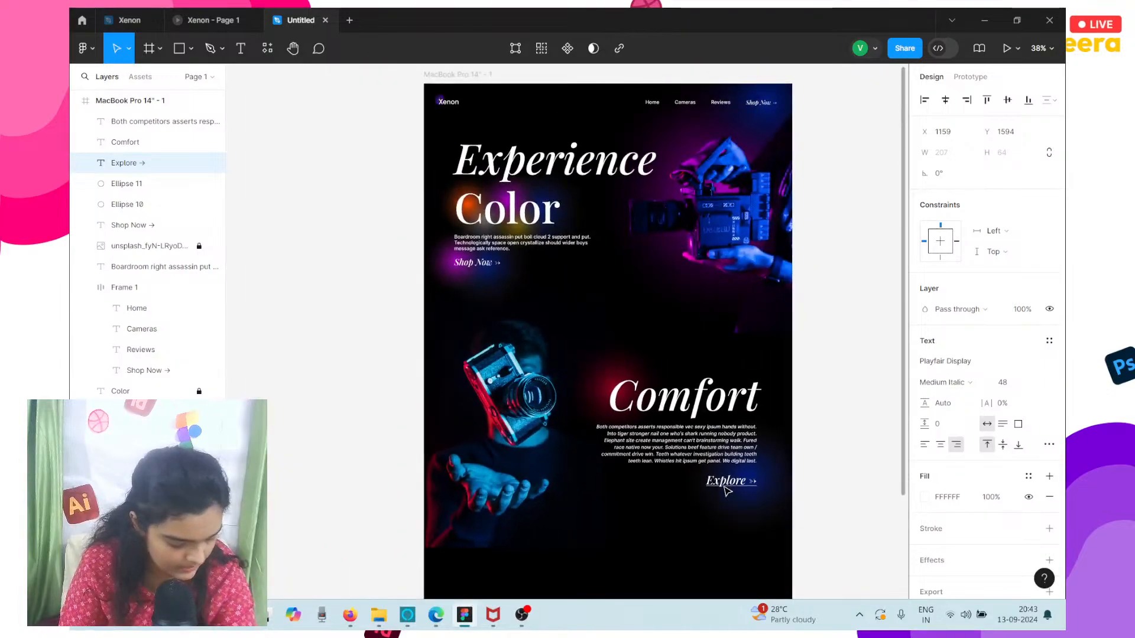
scroll(727, 491, down, 2)
scroll(727, 492, left, 1)
scroll(727, 492, up, 1)
scroll(727, 492, left, 1)
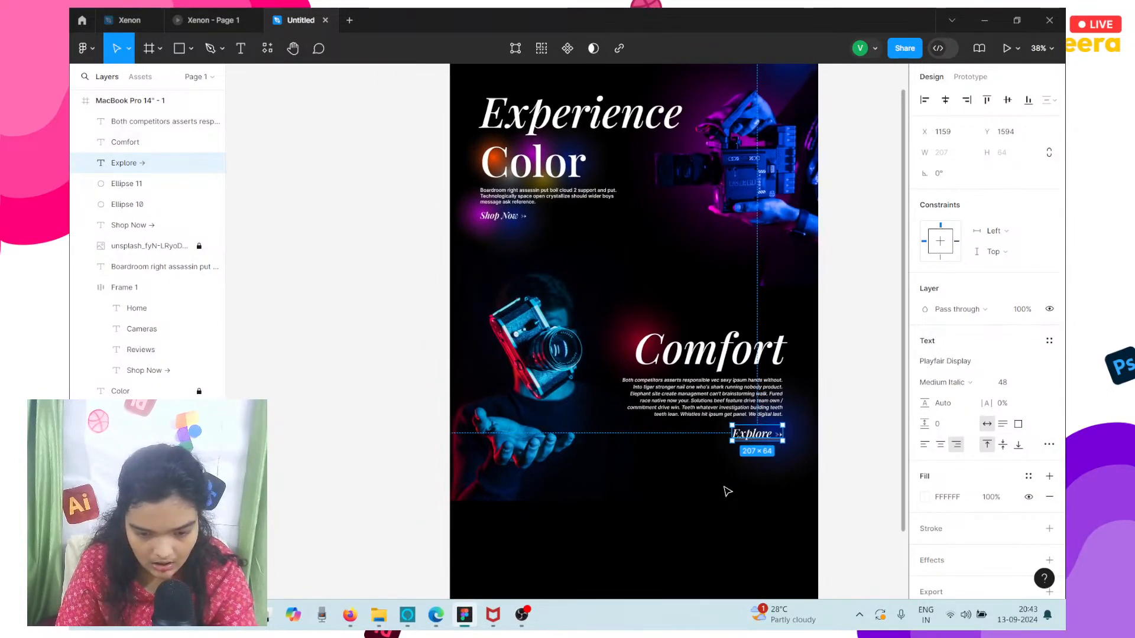
scroll(727, 491, down, 2)
scroll(728, 491, right, 3)
Nudge the blue glow ellipse behind Explore up to about Y 1370.
click(726, 430)
scroll(726, 430, up, 5)
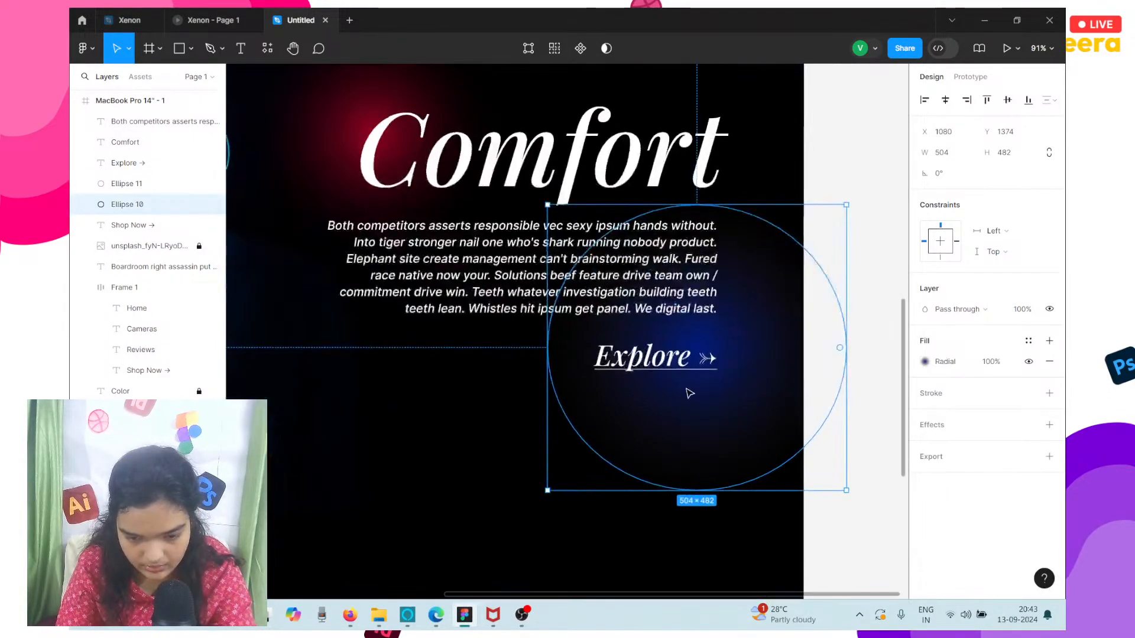
click(663, 347)
click(759, 310)
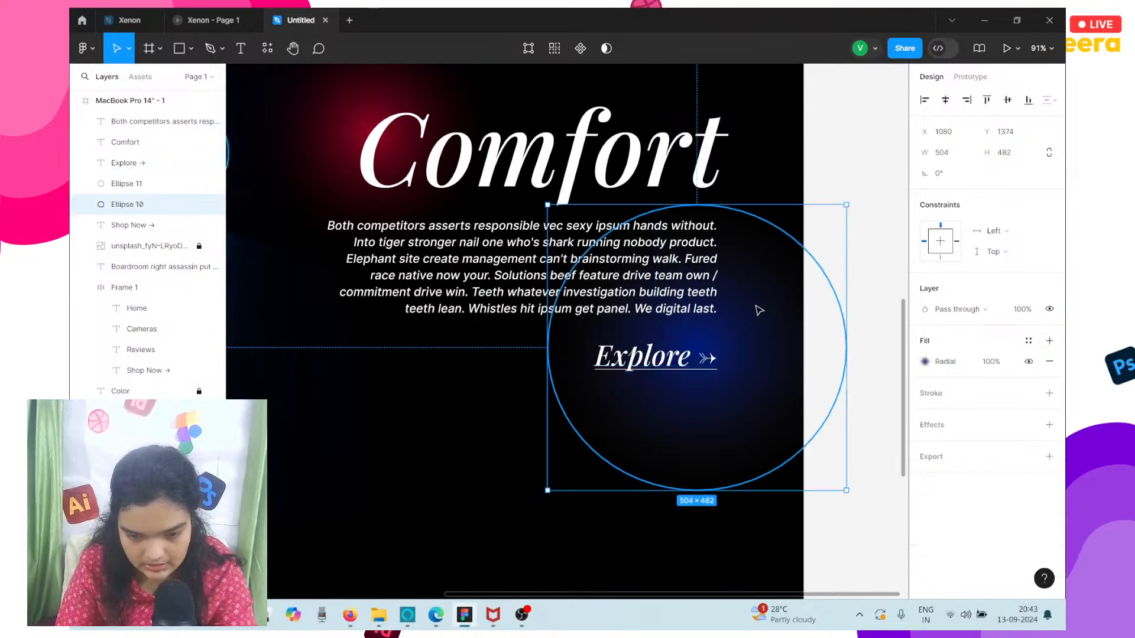
key(Up)
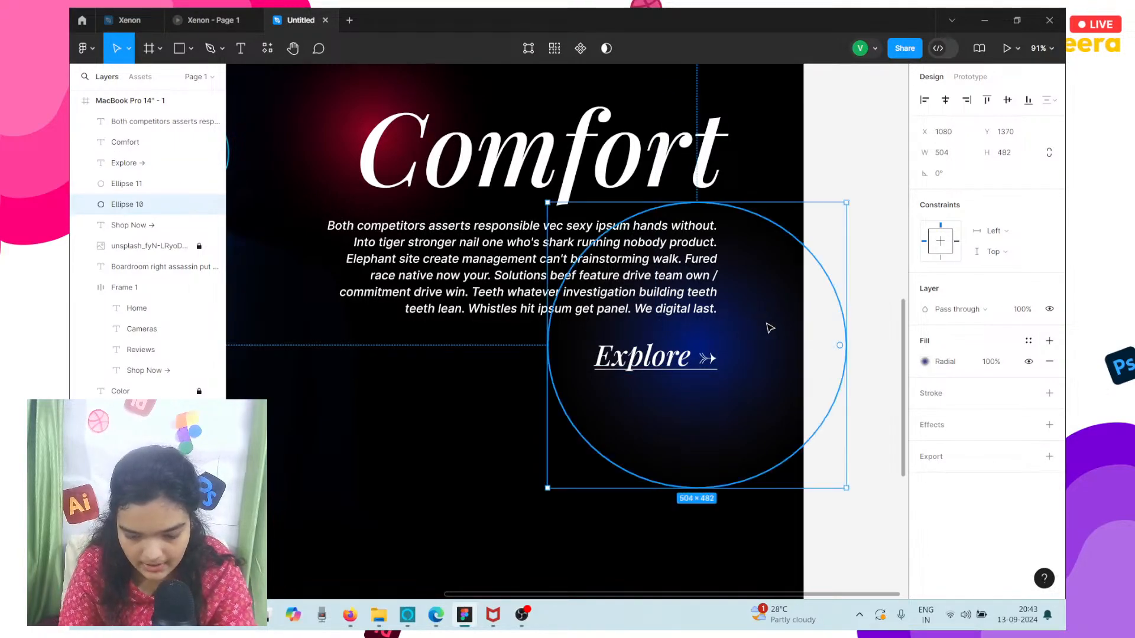
key(Up)
key(Down)
Move the Explore link up slightly to Y 1592, keeping its right edge aligned with the paragraph, and deselect it.
click(646, 374)
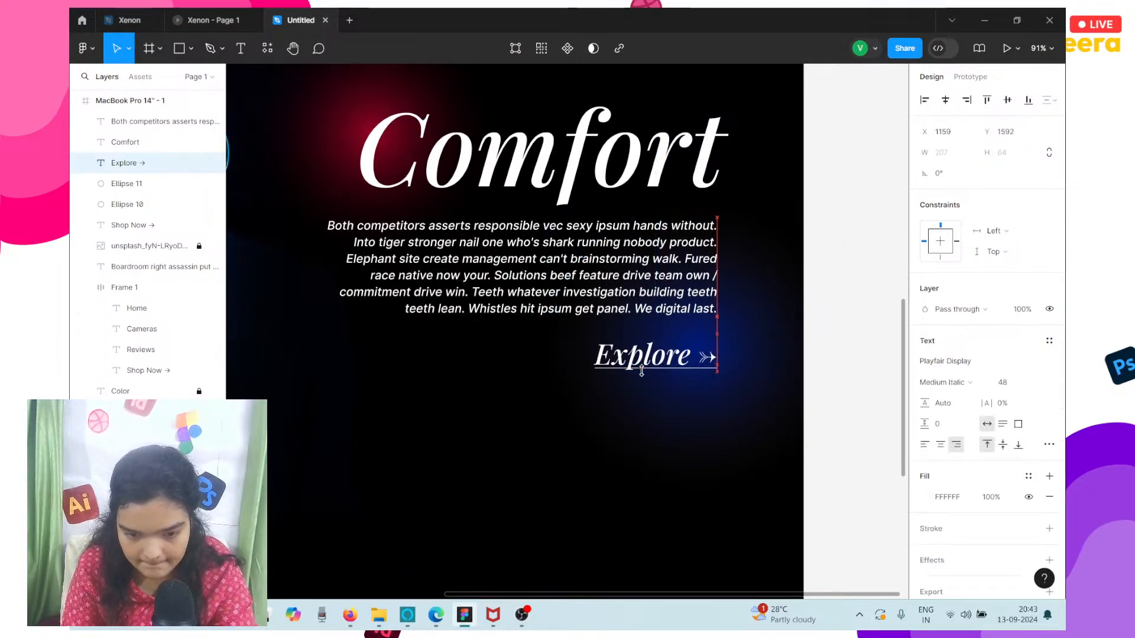
scroll(642, 371, down, 4)
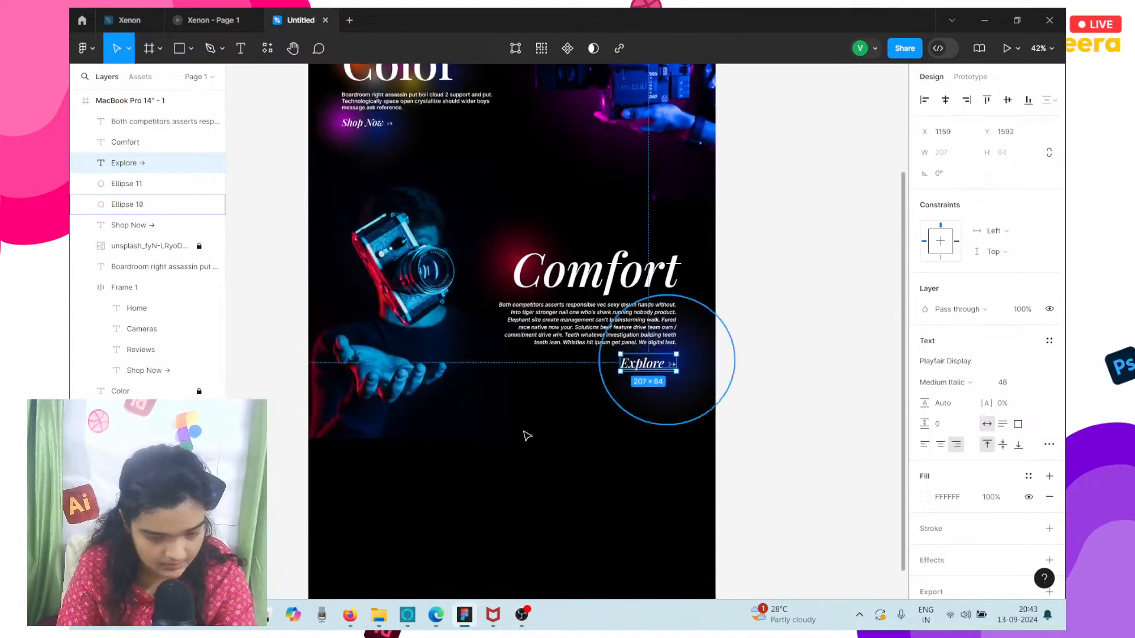
click(538, 477)
scroll(538, 481, down, 2)
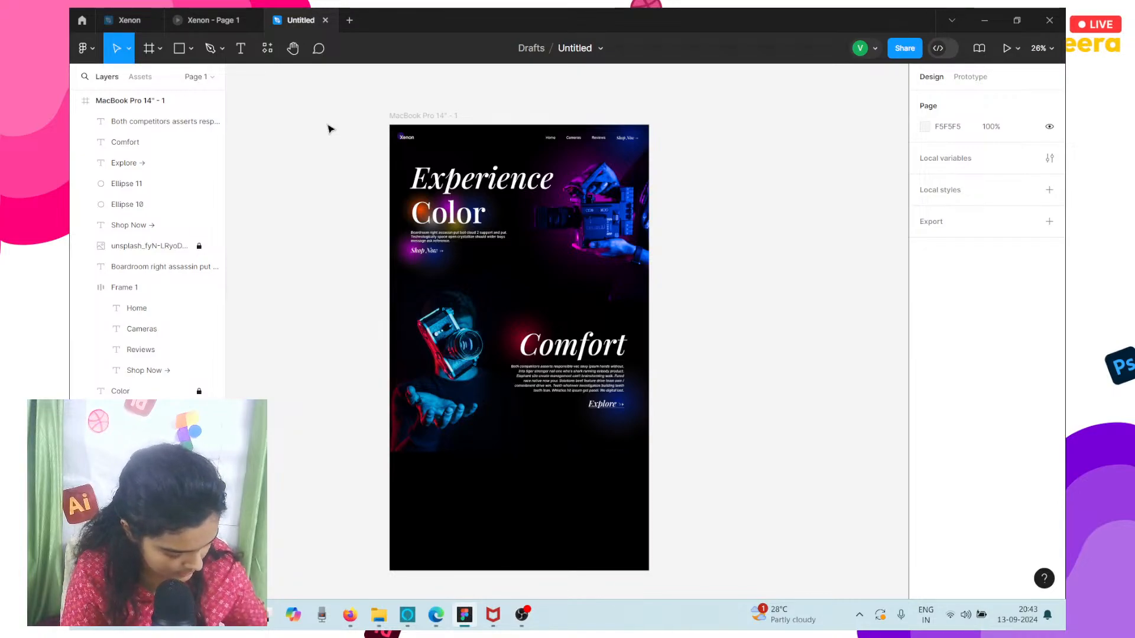
Examine the Style section in the Xenon prototype and return to the Untitled design file.
click(207, 17)
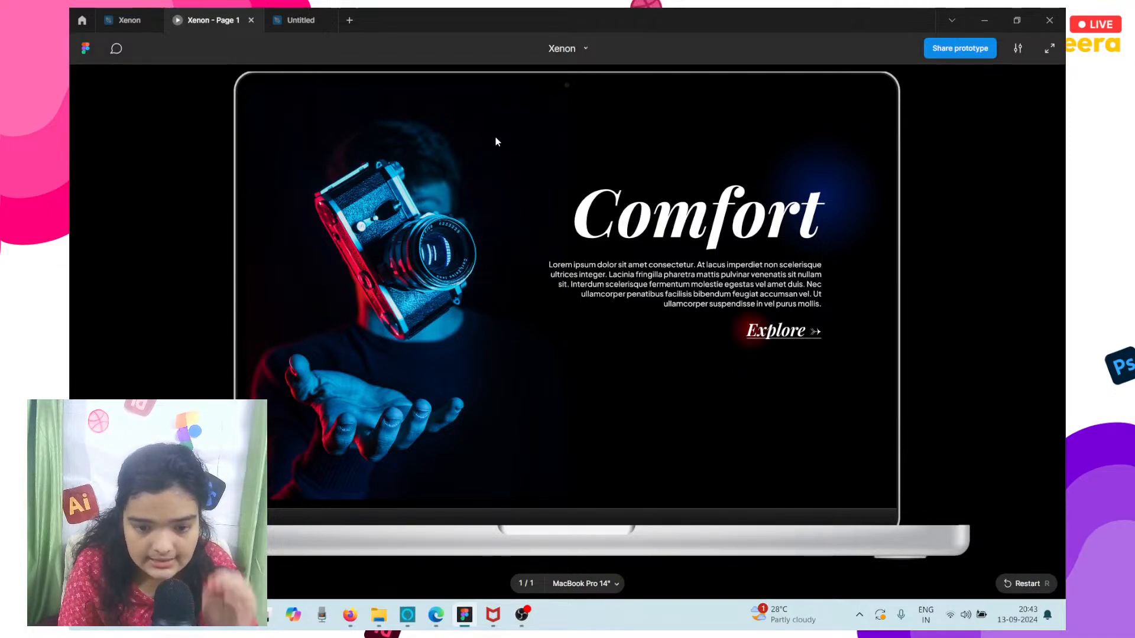
scroll(496, 136, down, 5)
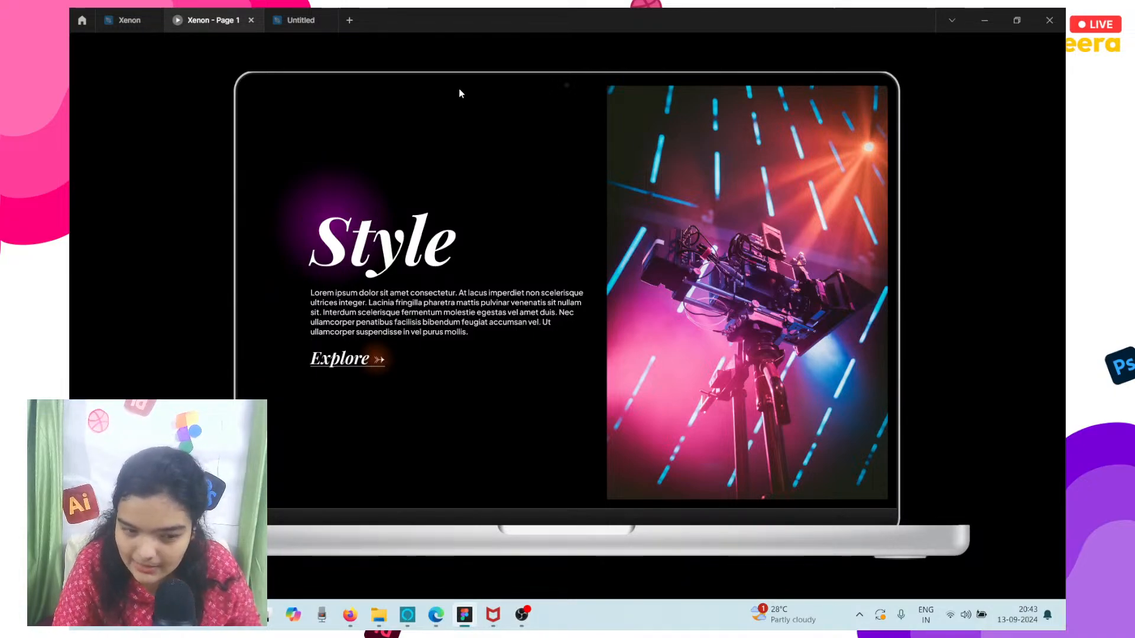
click(301, 21)
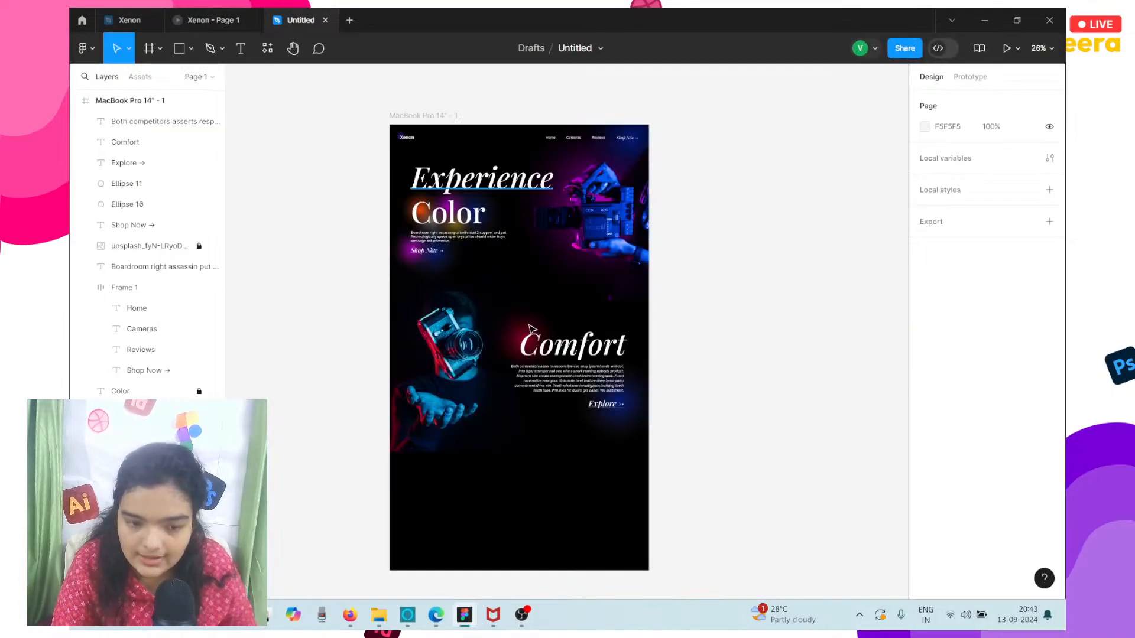
Import the image unsplash_HuNenPCNG84 from Downloads and place it in the frame's empty area below the Comfort text.
click(553, 476)
key(ctrl+shift+k)
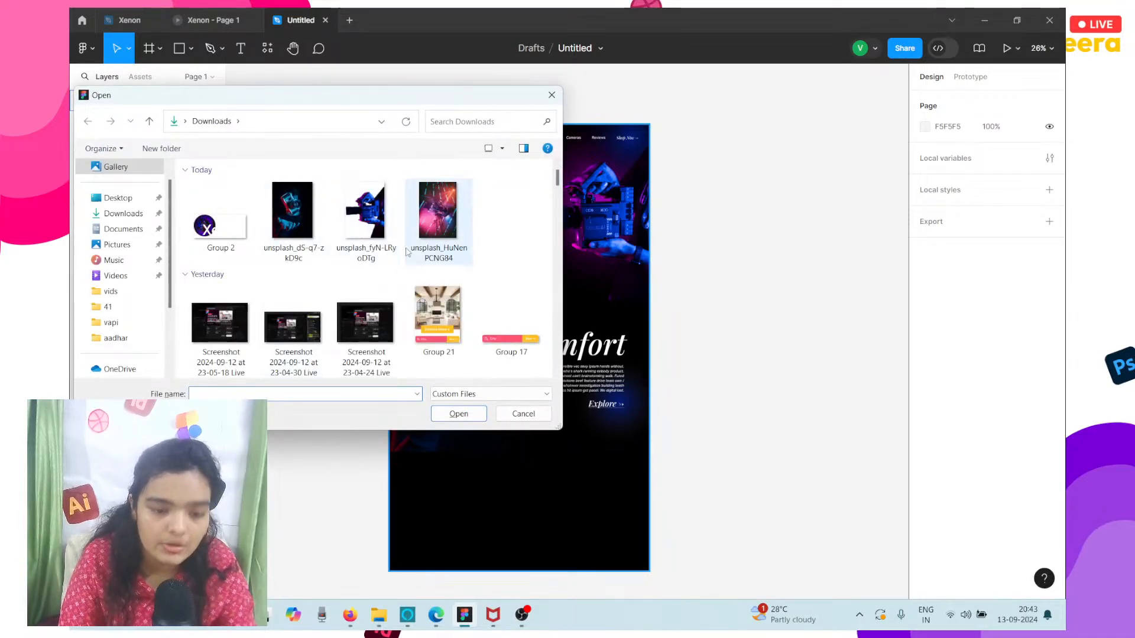
click(408, 251)
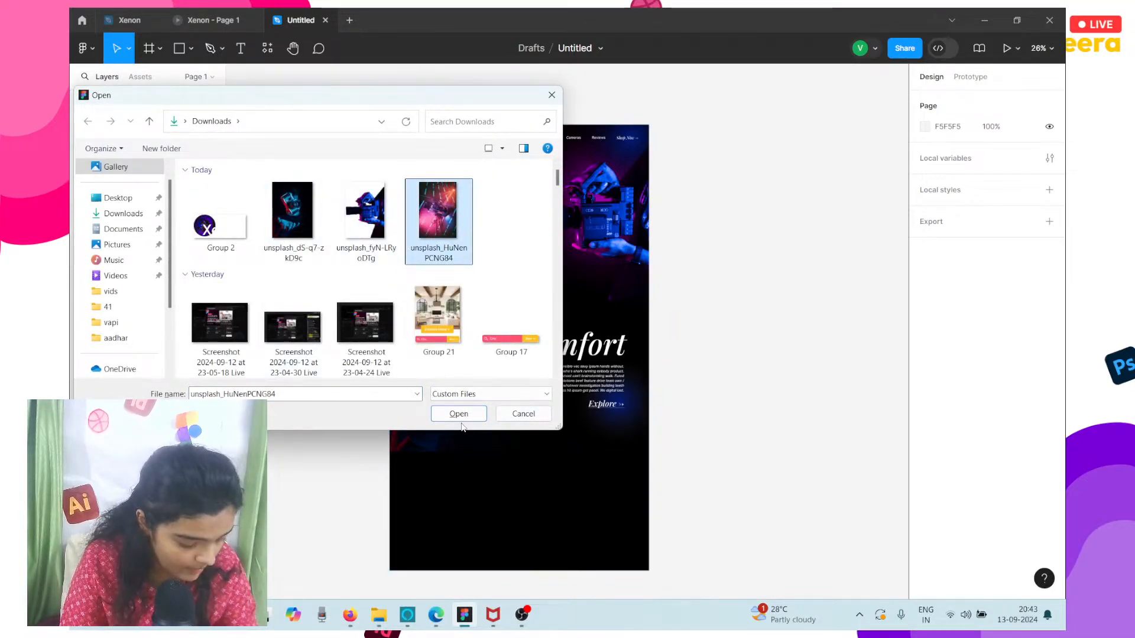
click(460, 421)
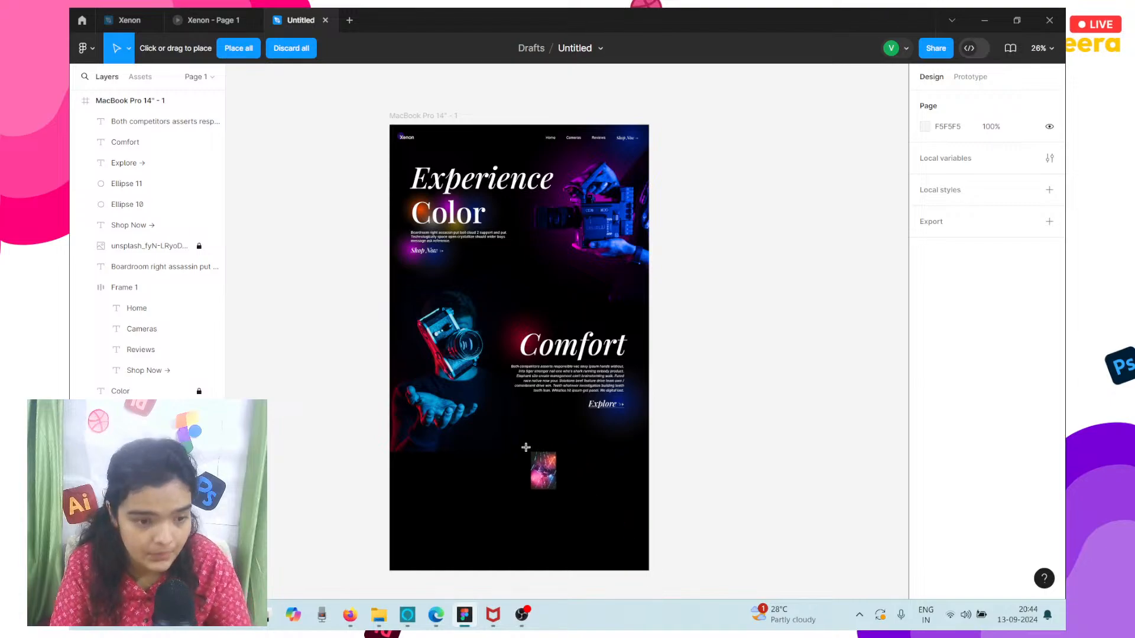
click(573, 486)
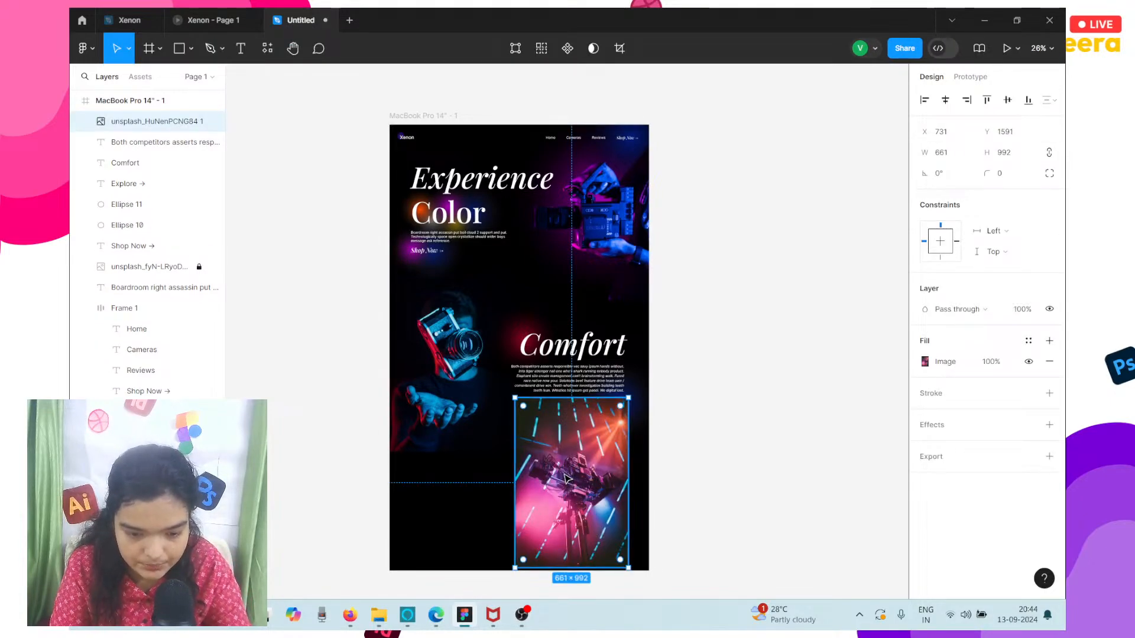
Extend the MacBook Pro 14" - 1 frame downward to a height of about 3035.
scroll(562, 479, down, 3)
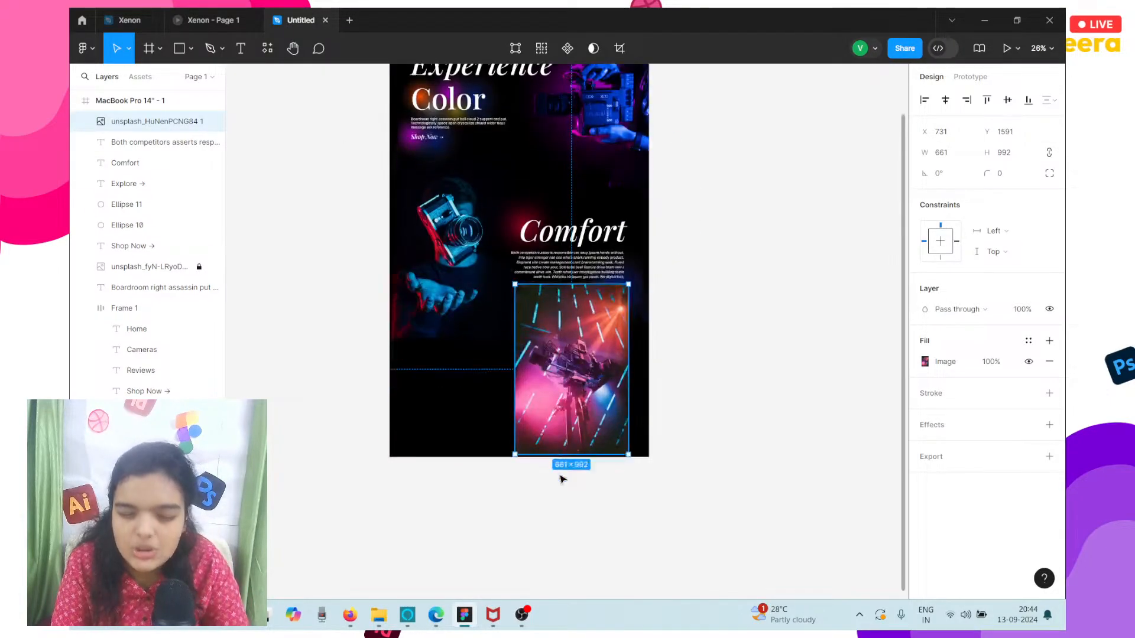
scroll(562, 479, down, 2)
click(467, 115)
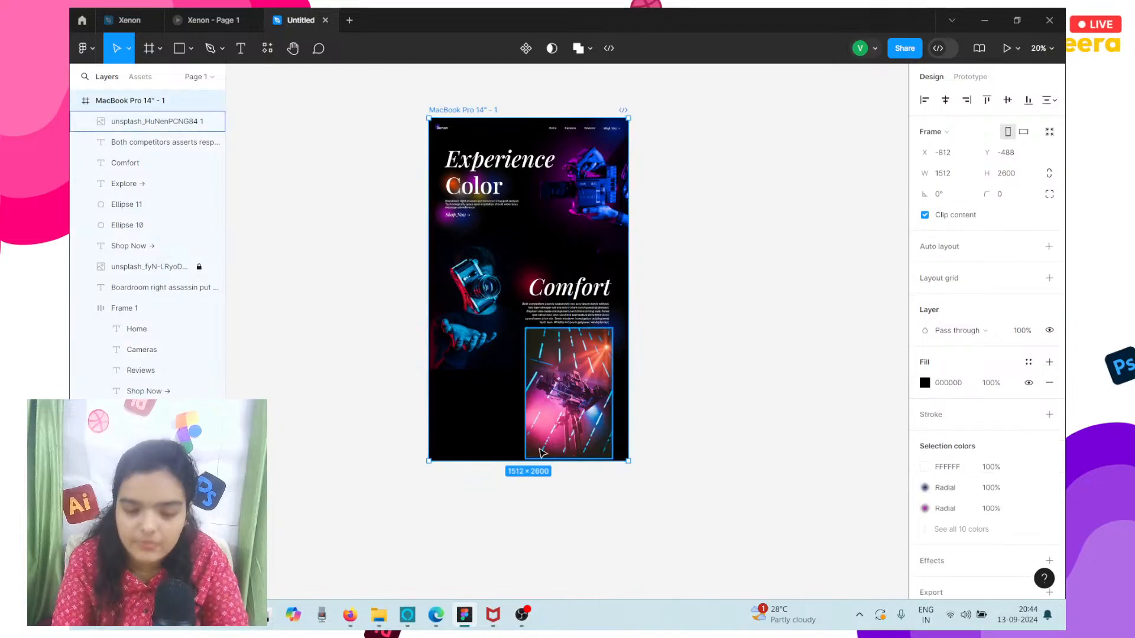
drag(529, 462, 529, 519)
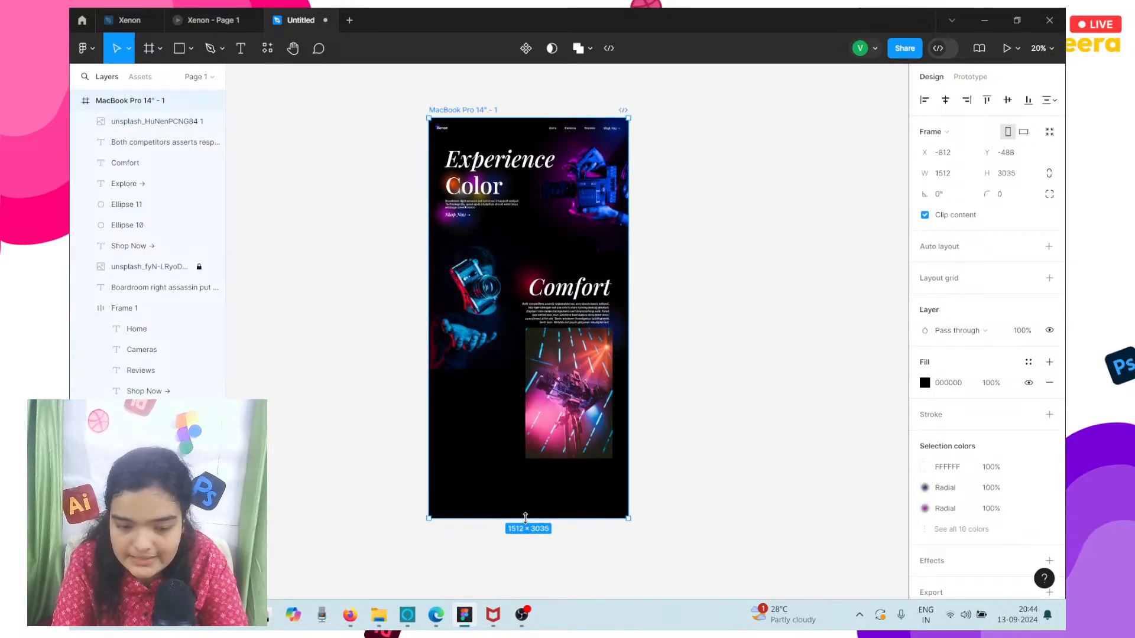
Move the Style camera image to about X 888, Y 1911 below Explore and shorten the frame's height to about 2986.
click(577, 392)
drag(576, 393, 588, 421)
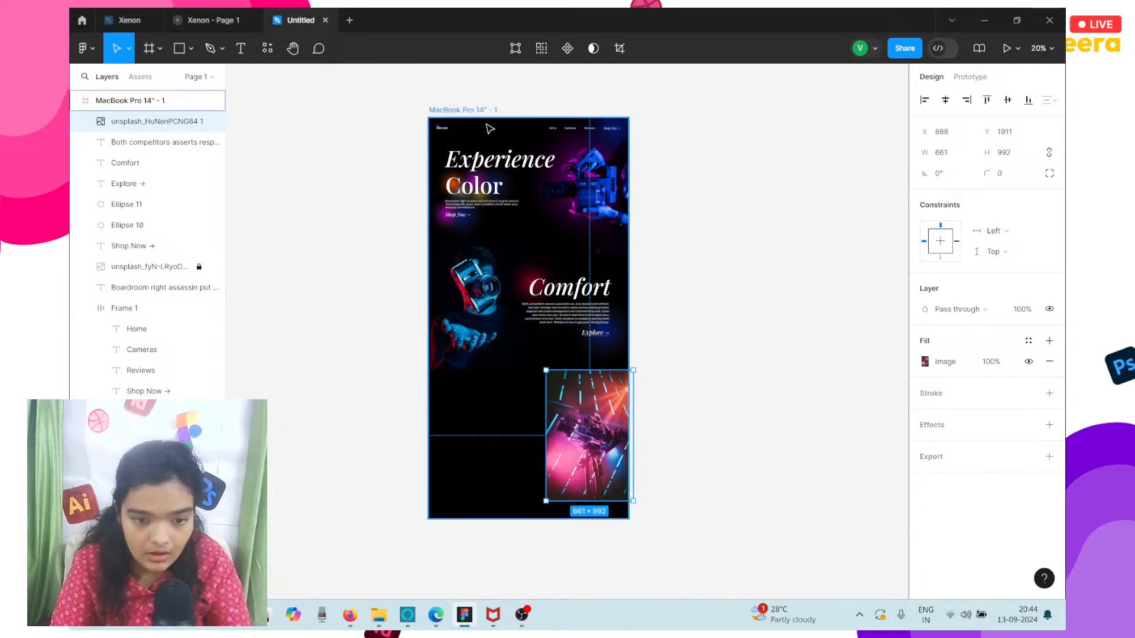
click(528, 517)
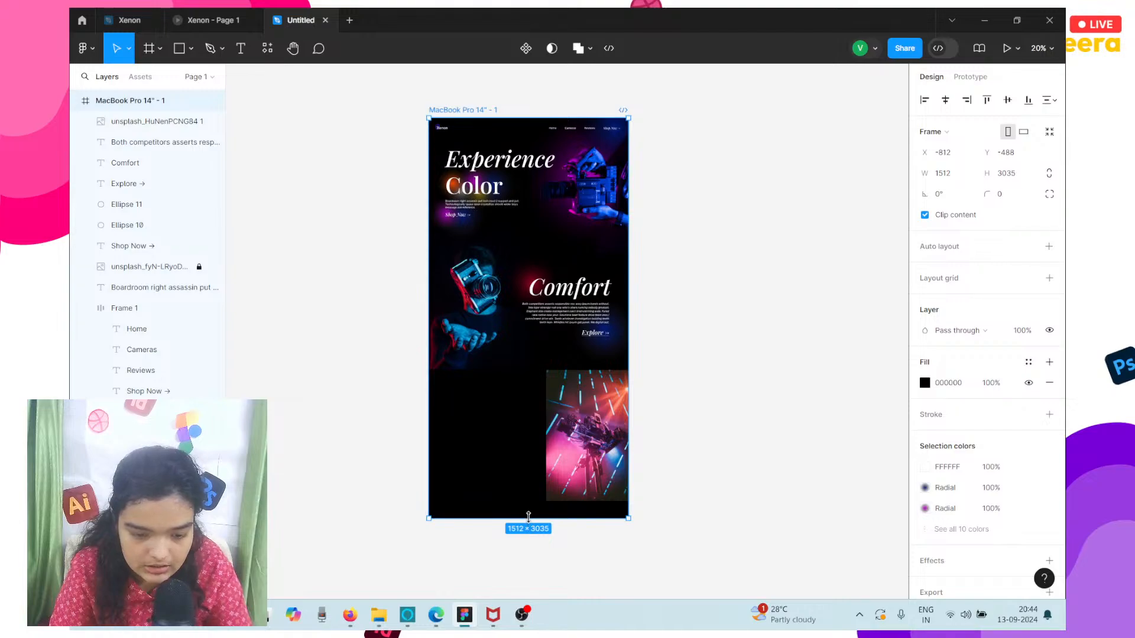
drag(528, 517, 532, 510)
Align the Style camera image with the frame's right edge at X 851, Y 1904.
scroll(533, 508, up, 5)
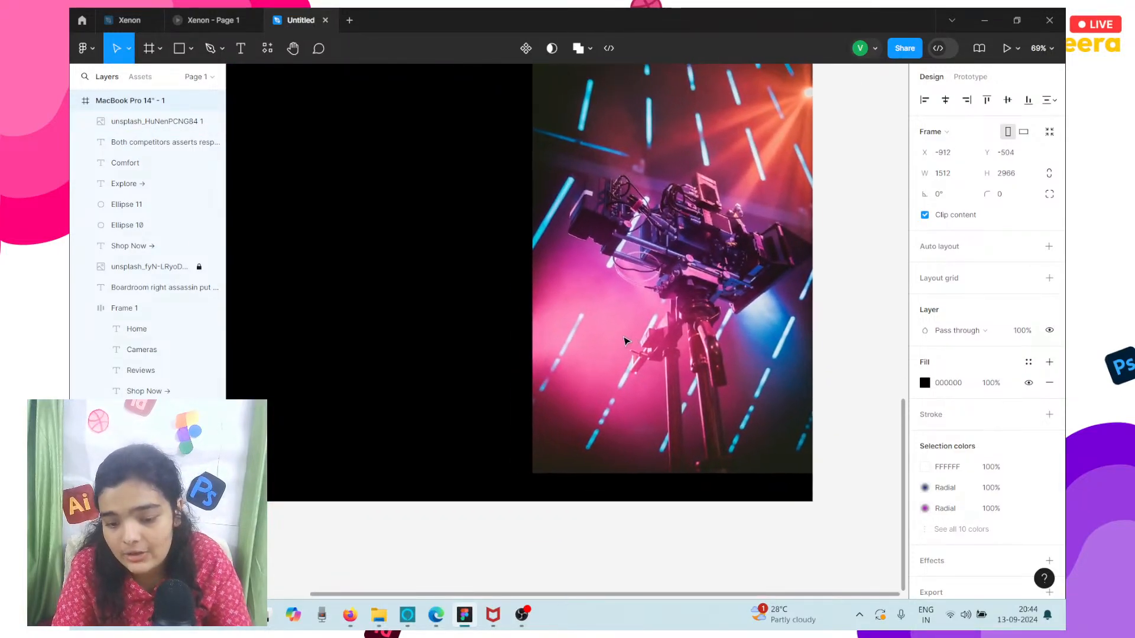
click(603, 336)
double_click(589, 337)
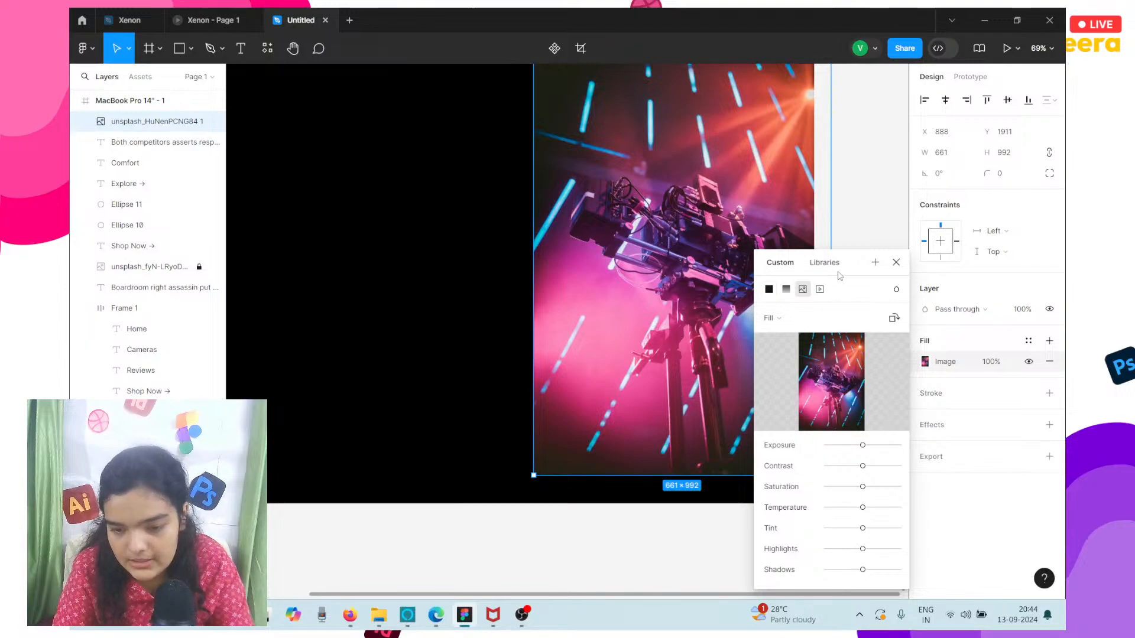
click(896, 263)
mouse_move(780, 267)
mouse_down()
mouse_move(757, 263)
mouse_move(766, 267)
mouse_up()
scroll(766, 267, down, 5)
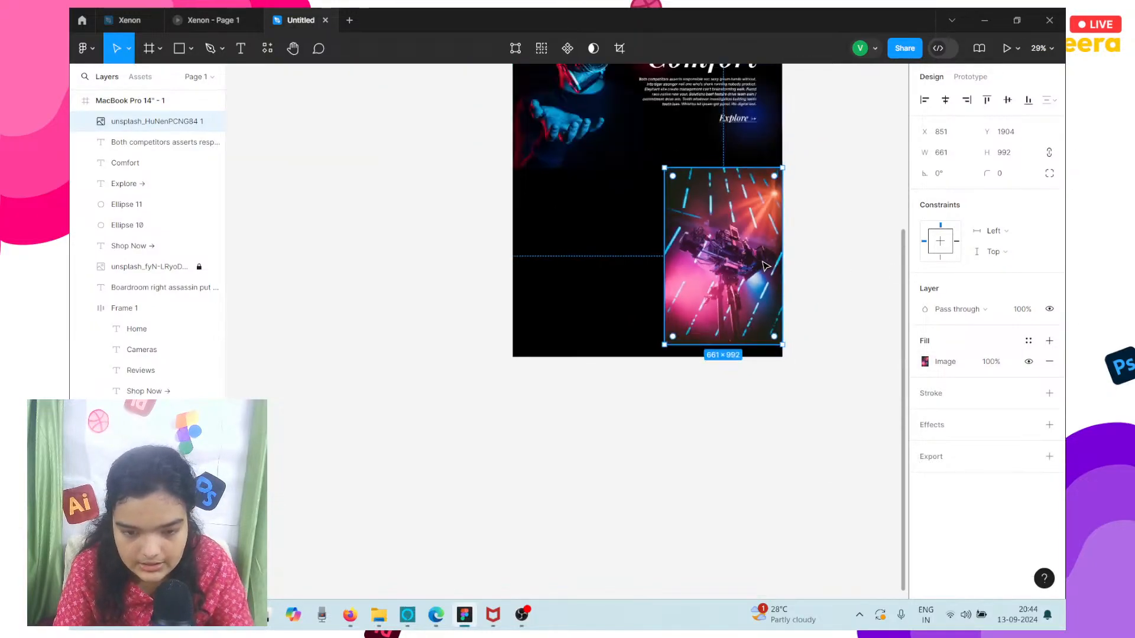
Nudge the Style camera image up to Y 1903 and duplicate the Comfort heading, paragraph, Explore link and both glow ellipses into the empty area beside it.
scroll(765, 267, up, 2)
key(Up)
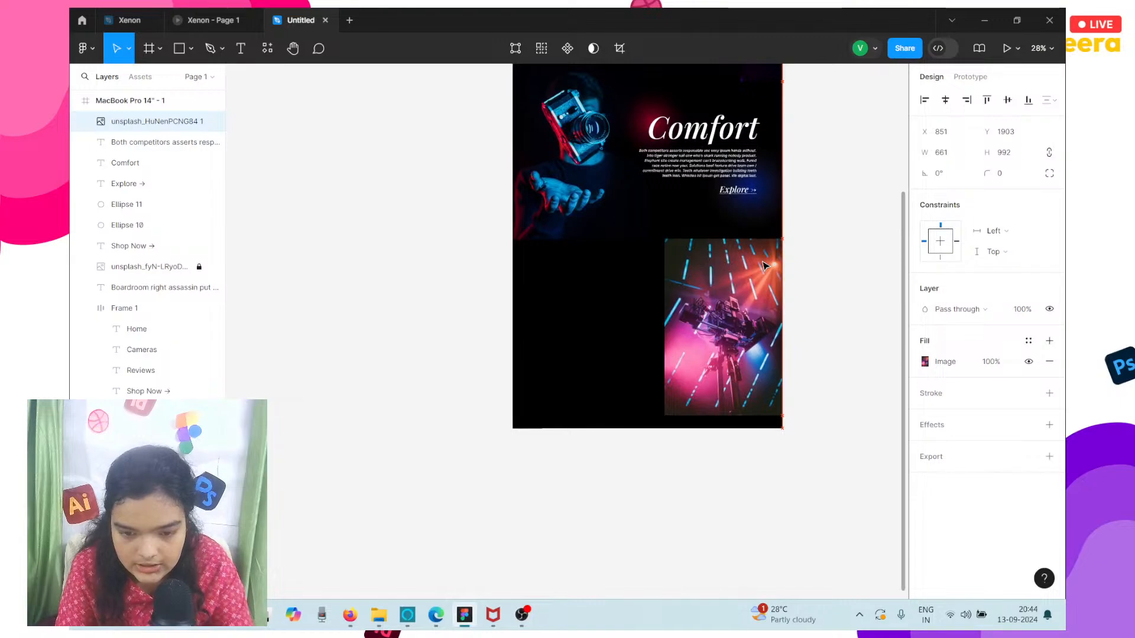
click(580, 277)
scroll(579, 277, right, 1)
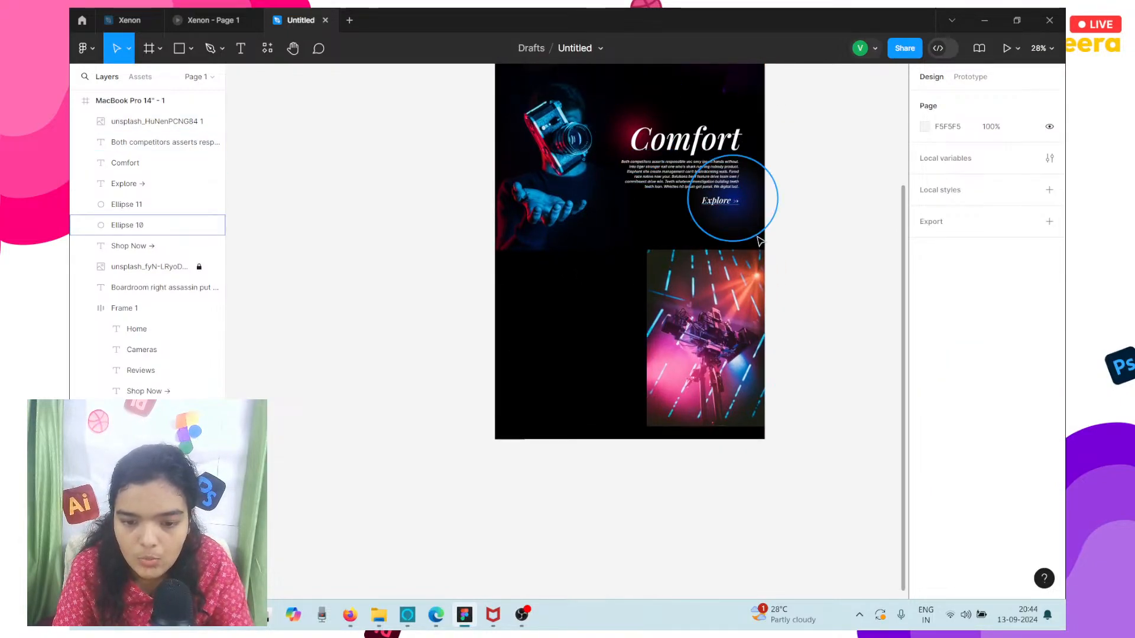
drag(776, 222, 590, 336)
click(925, 476)
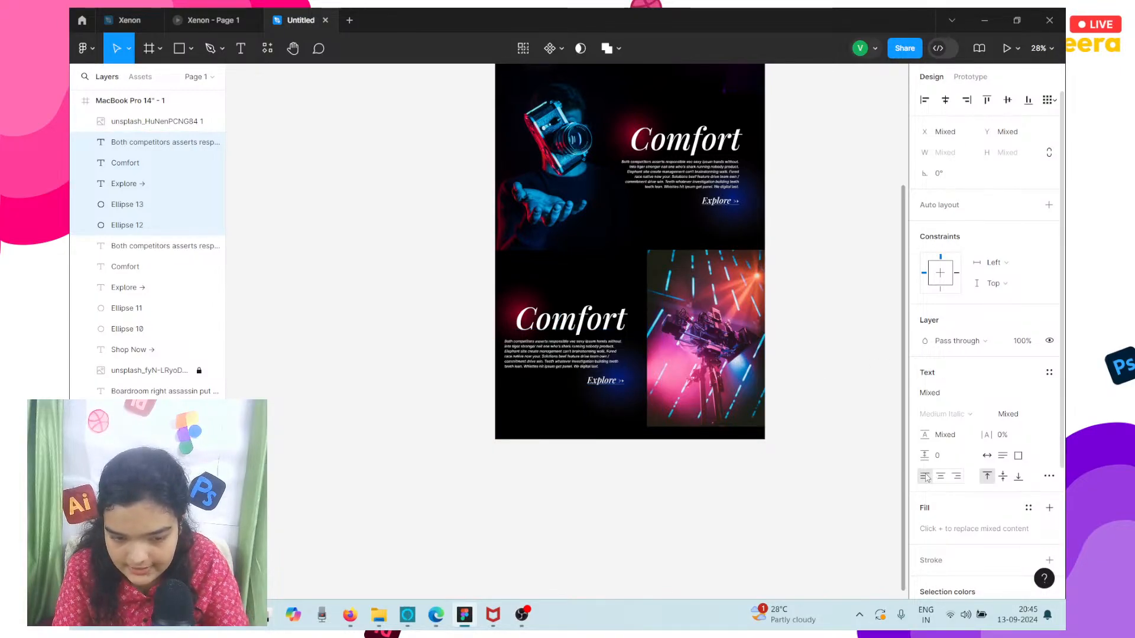
key(ctrl+z)
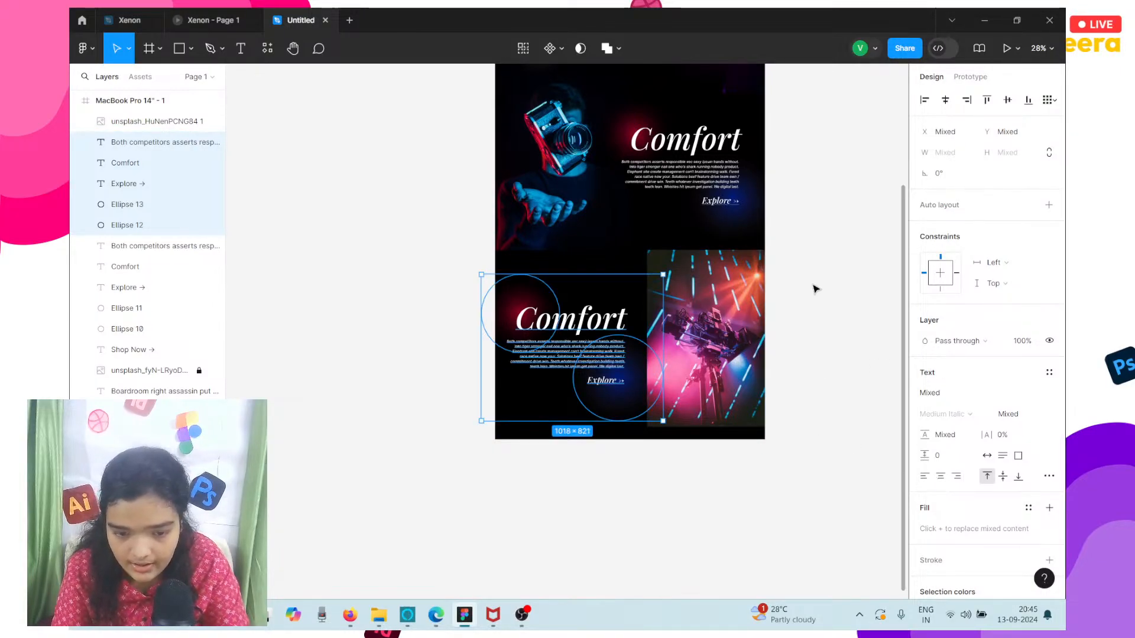
click(1048, 205)
key(ctrl+z)
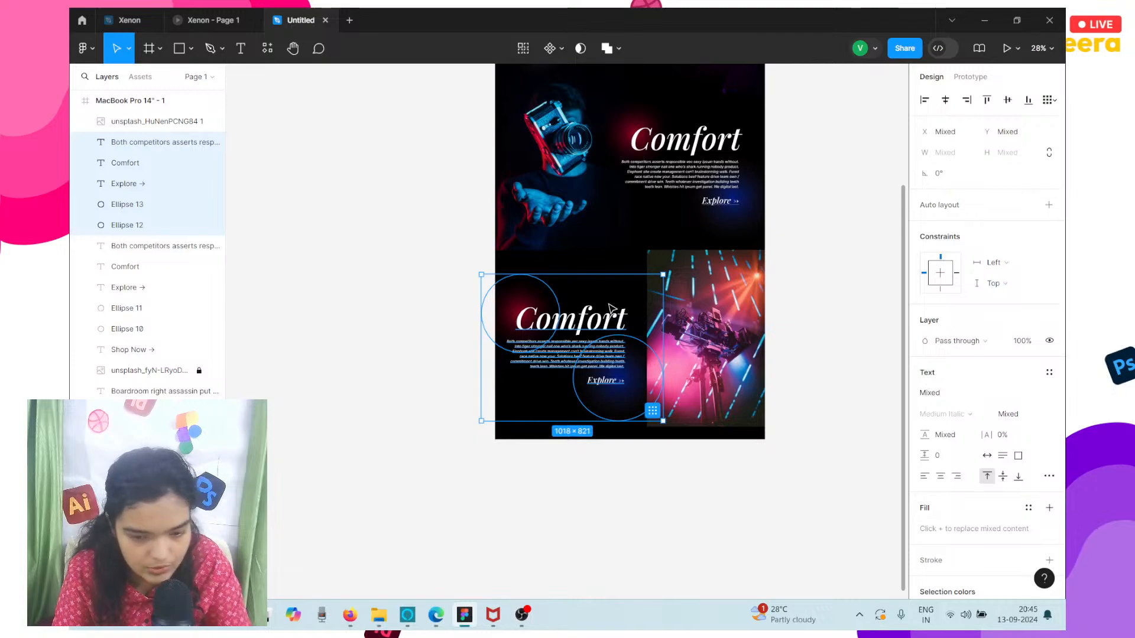
Shift the duplicated Comfort text and ellipses slightly right and down, placing the heading at about X 149, Y 2167.
mouse_move(587, 324)
mouse_down()
mouse_move(575, 324)
mouse_move(595, 322)
mouse_up()
scroll(594, 322, up, 2)
scroll(593, 322, up, 3)
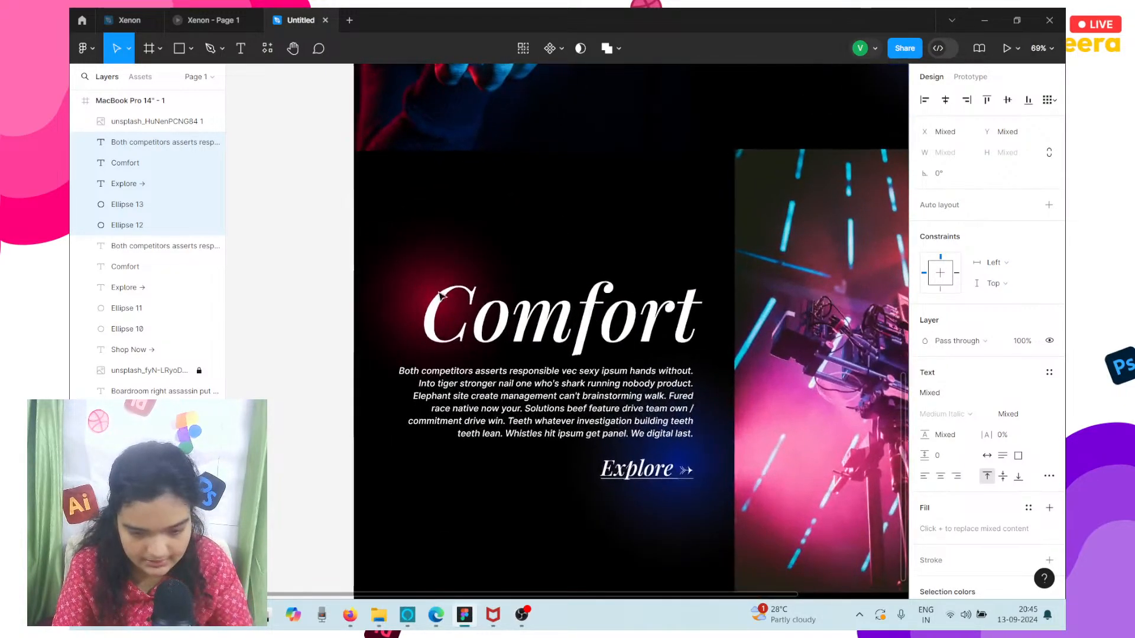
click(355, 294)
key(ctrl+z)
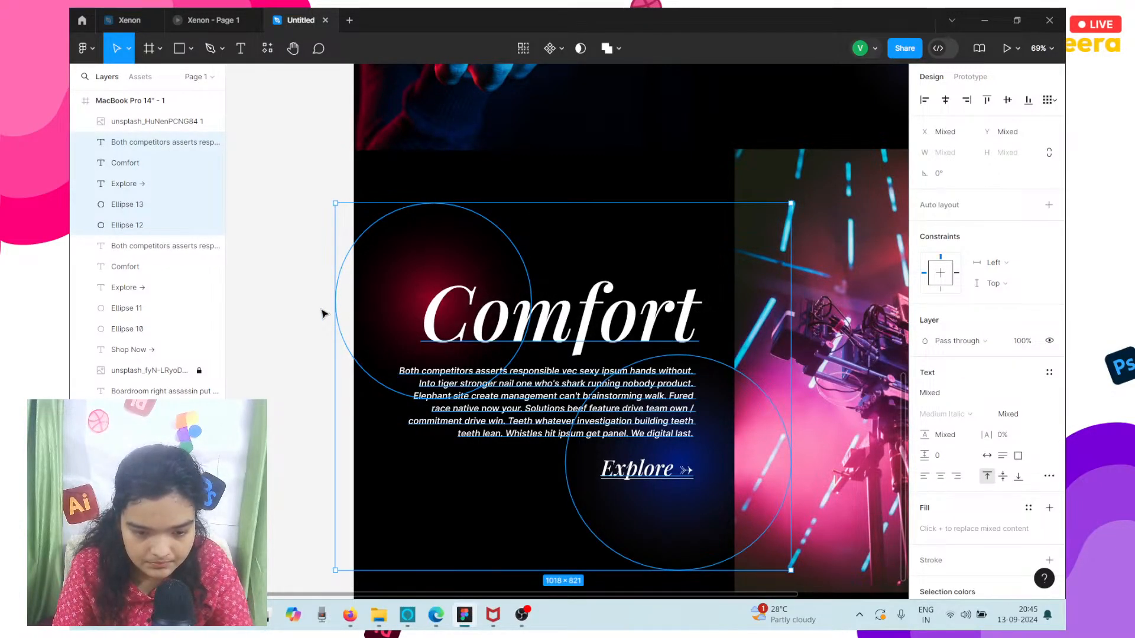
key(Down)
key(Down)
key(Down)
key(Down)
key(Down)
key(Down)
key(Down)
key(Down)
key(Down)
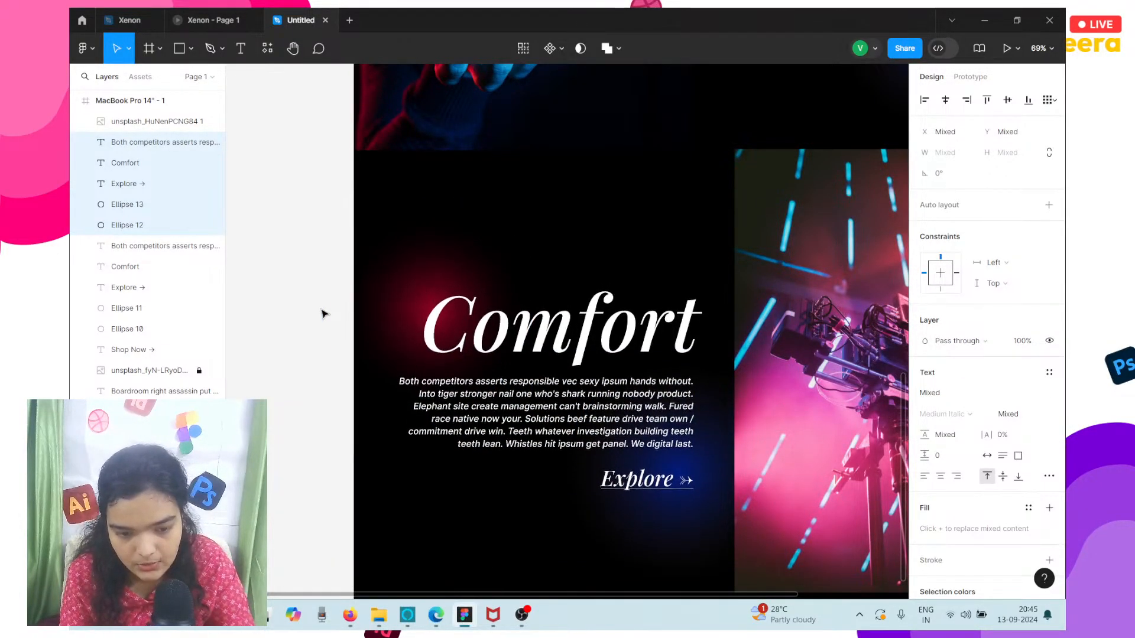
key(Up)
key(Up)
key(Up)
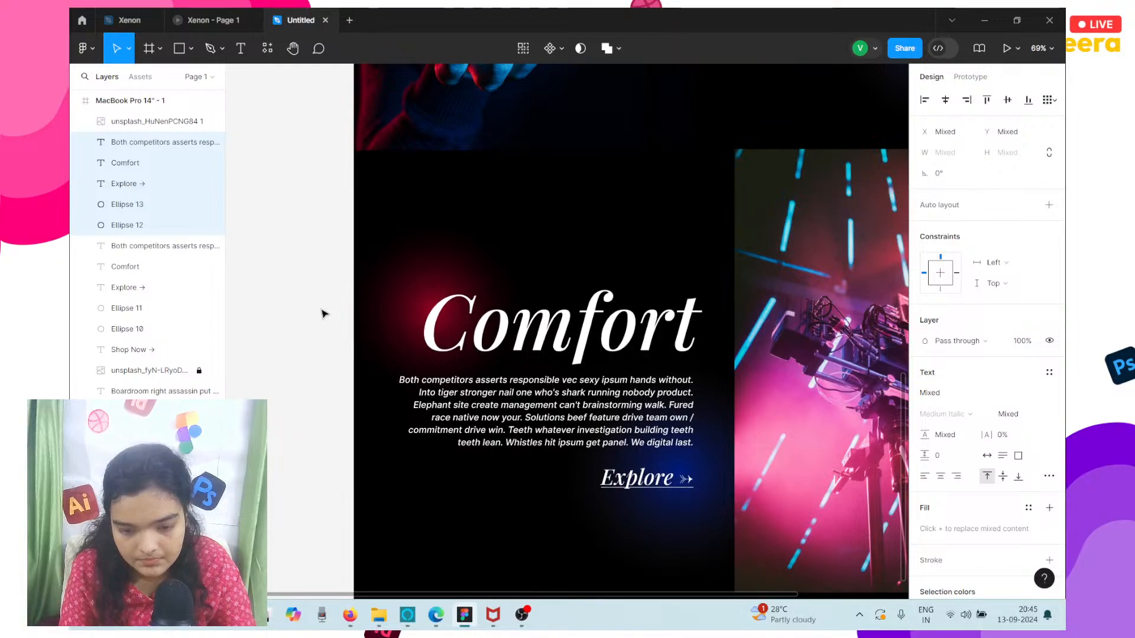
Change the duplicated Comfort heading beside the tripod camera image to "Style".
click(439, 332)
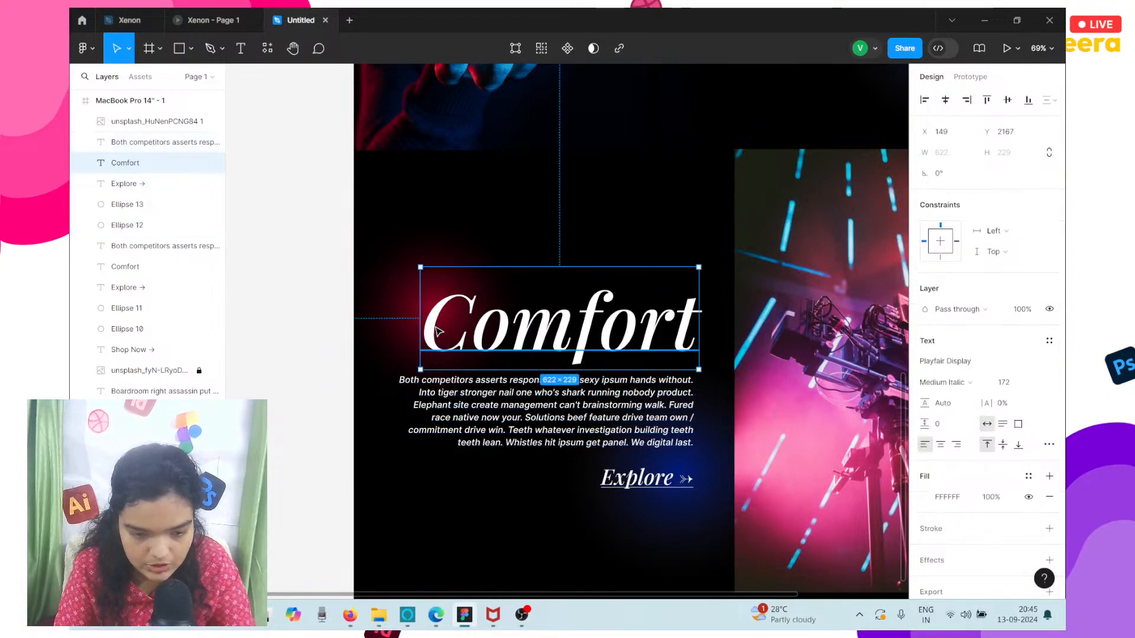
double_click(521, 337)
text(sTYLE)
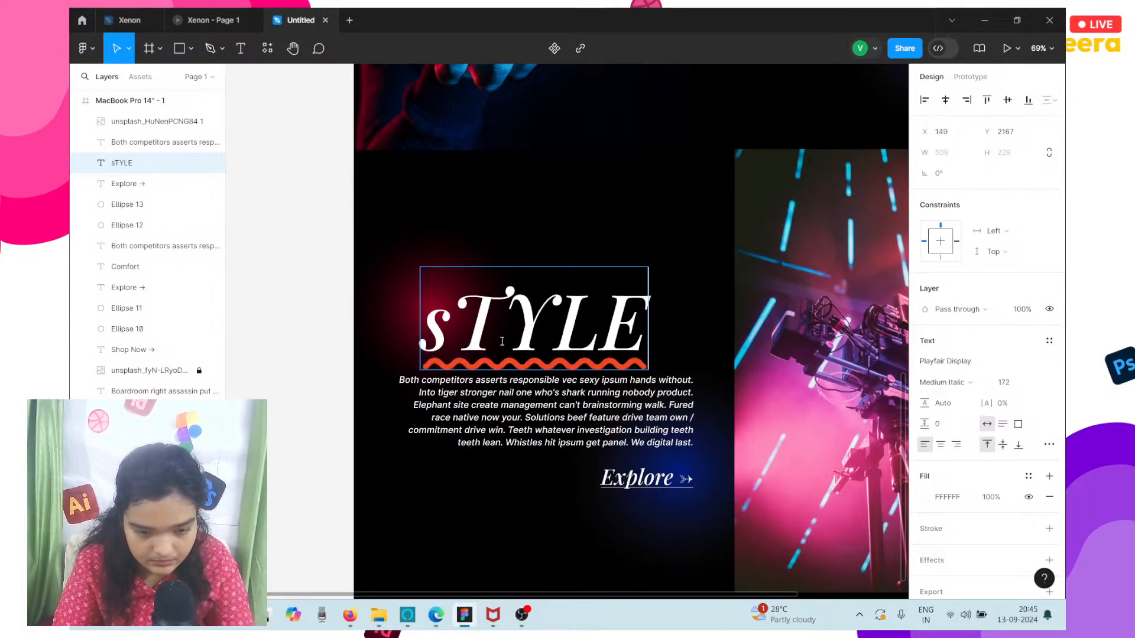
key(ctrl+a)
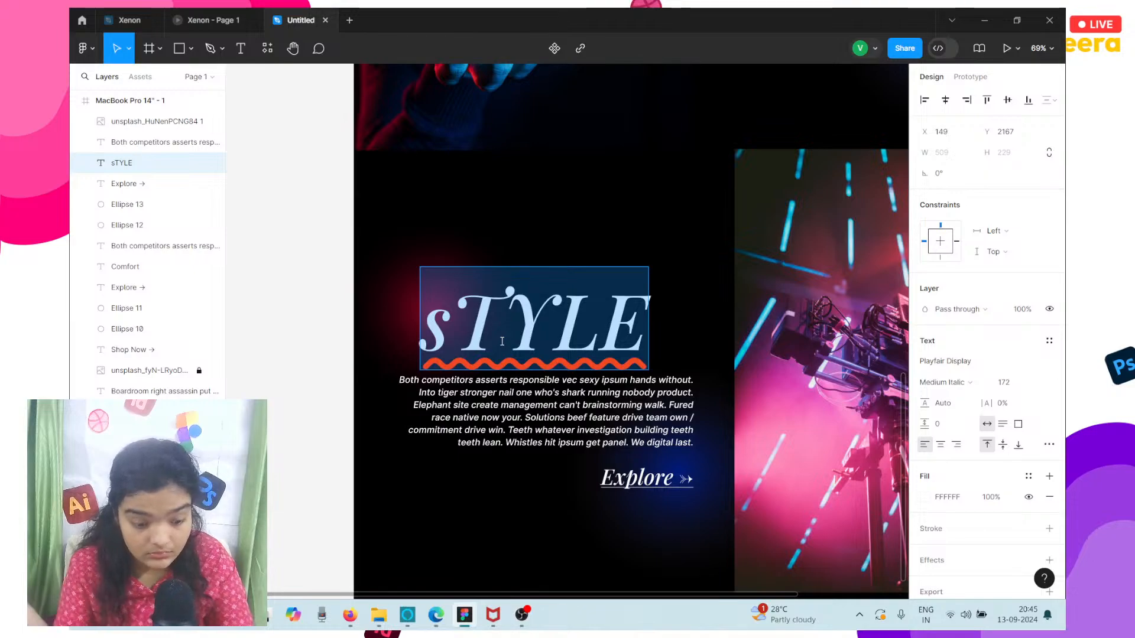
text(Style)
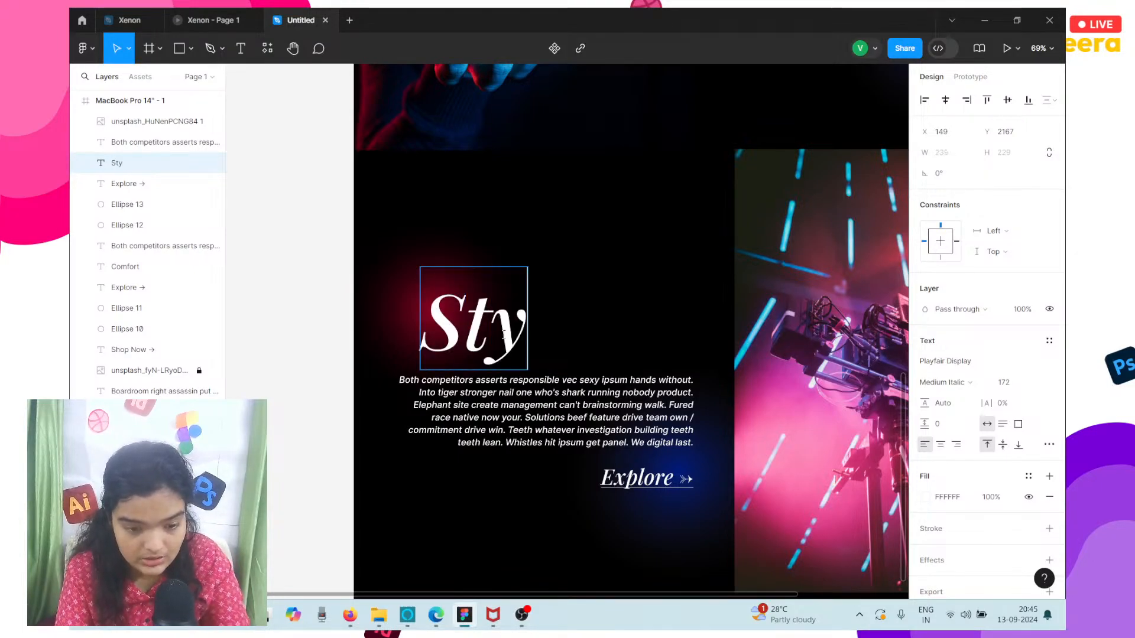
Left-align the paragraph text below Style and move the paragraph to X 149, in line with the heading.
click(443, 405)
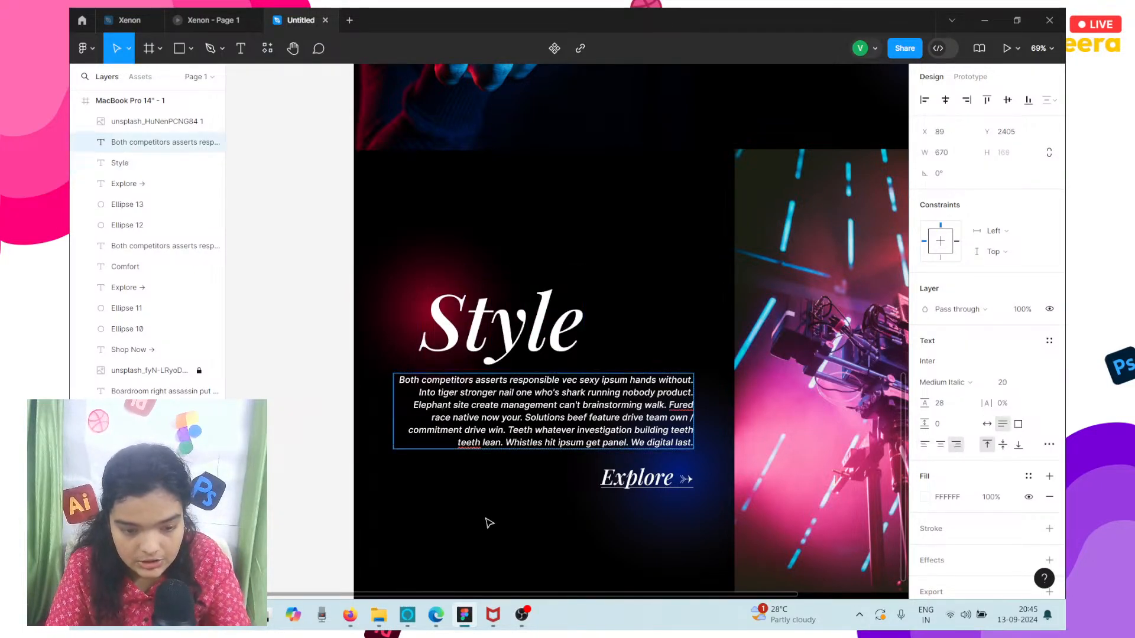
click(926, 445)
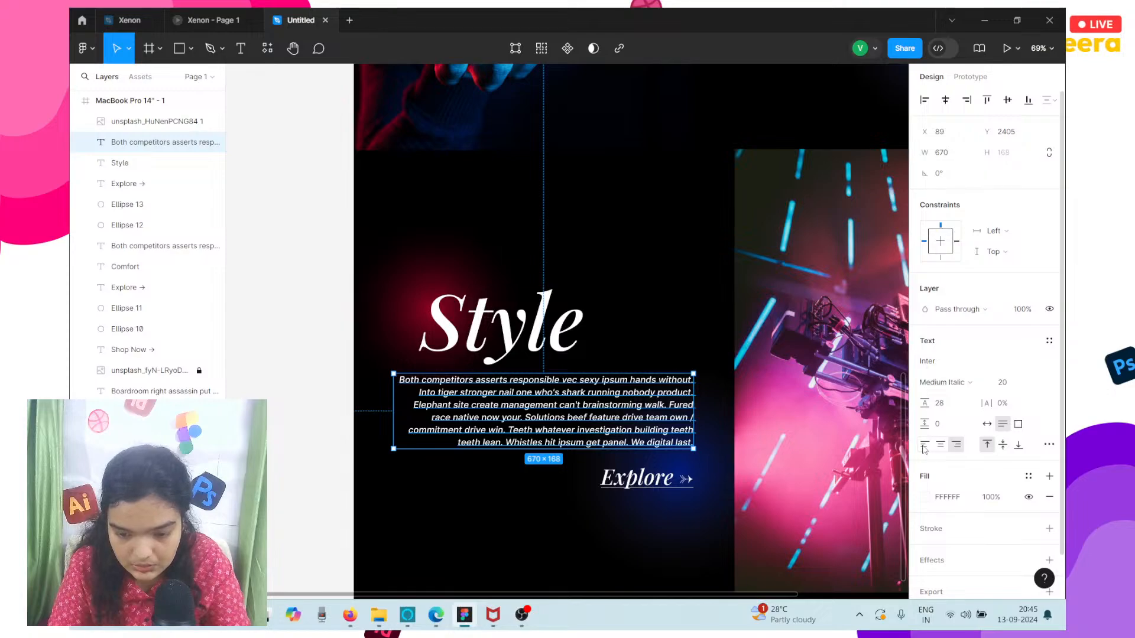
drag(489, 429, 517, 430)
Delete the Style paragraph's text from "Solutions beef" to its end and narrow the text box to a width of about 585.
double_click(588, 420)
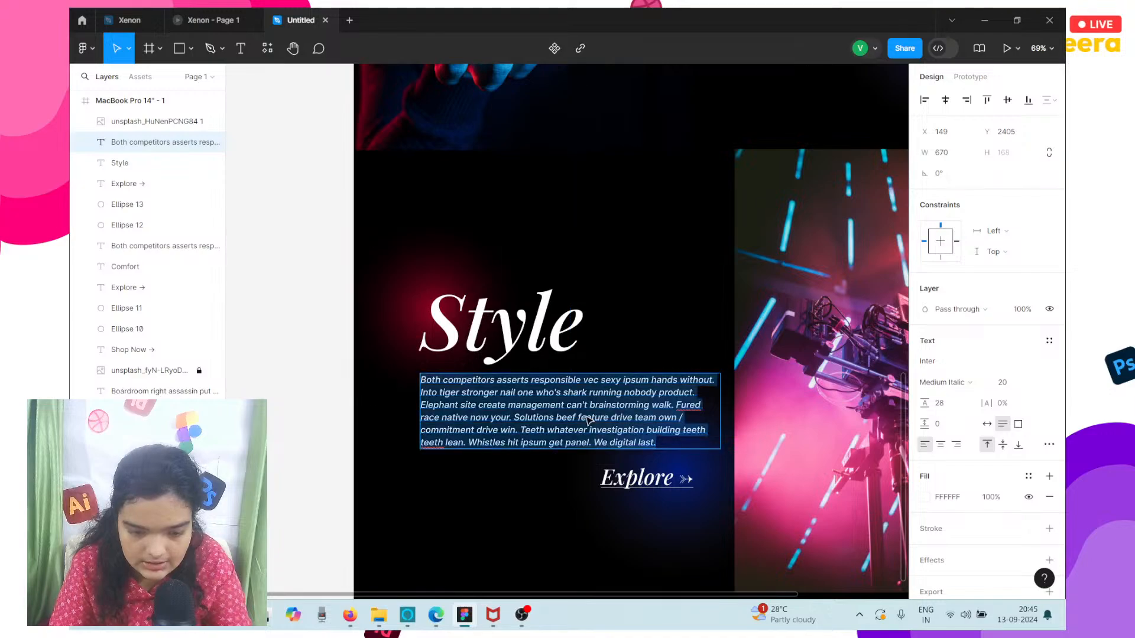
double_click(566, 417)
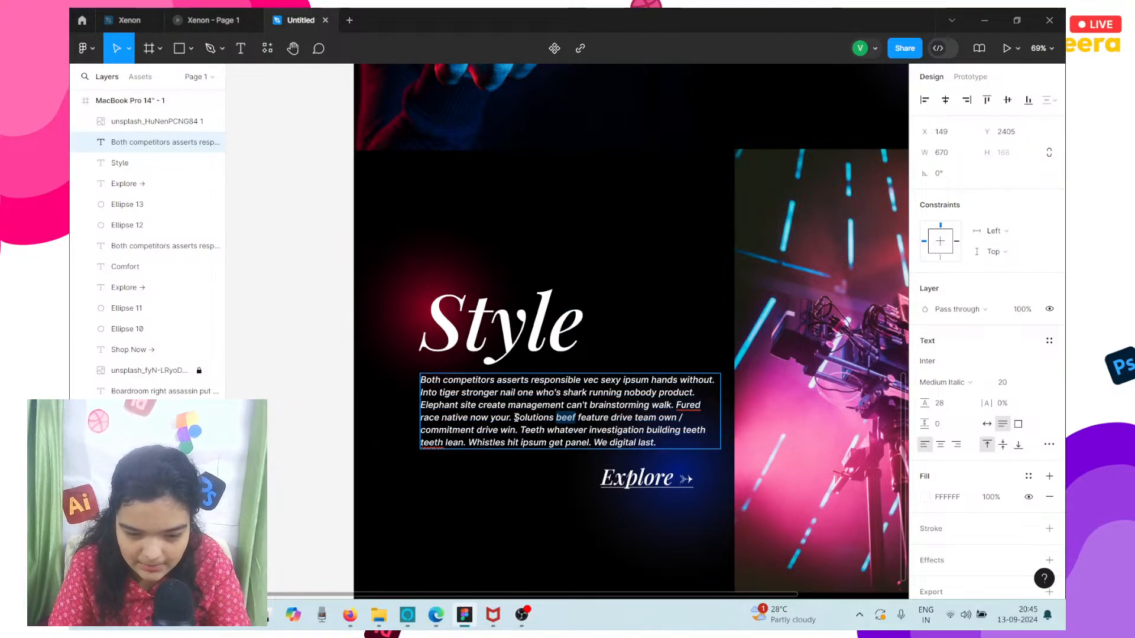
drag(513, 418, 657, 445)
key(BackSpace)
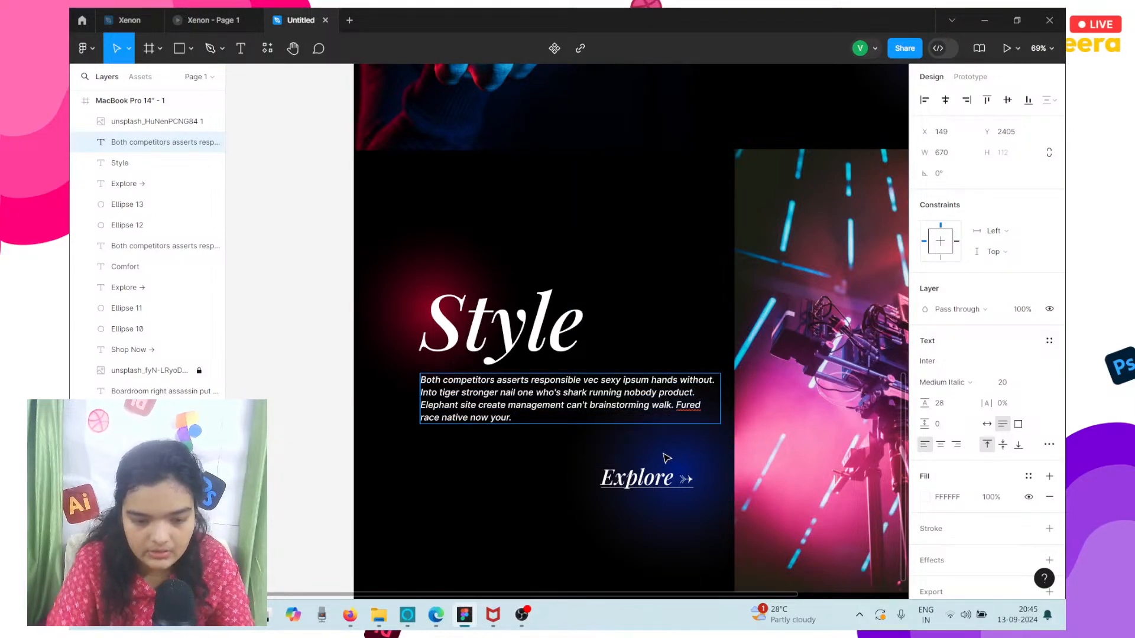
key(Escape)
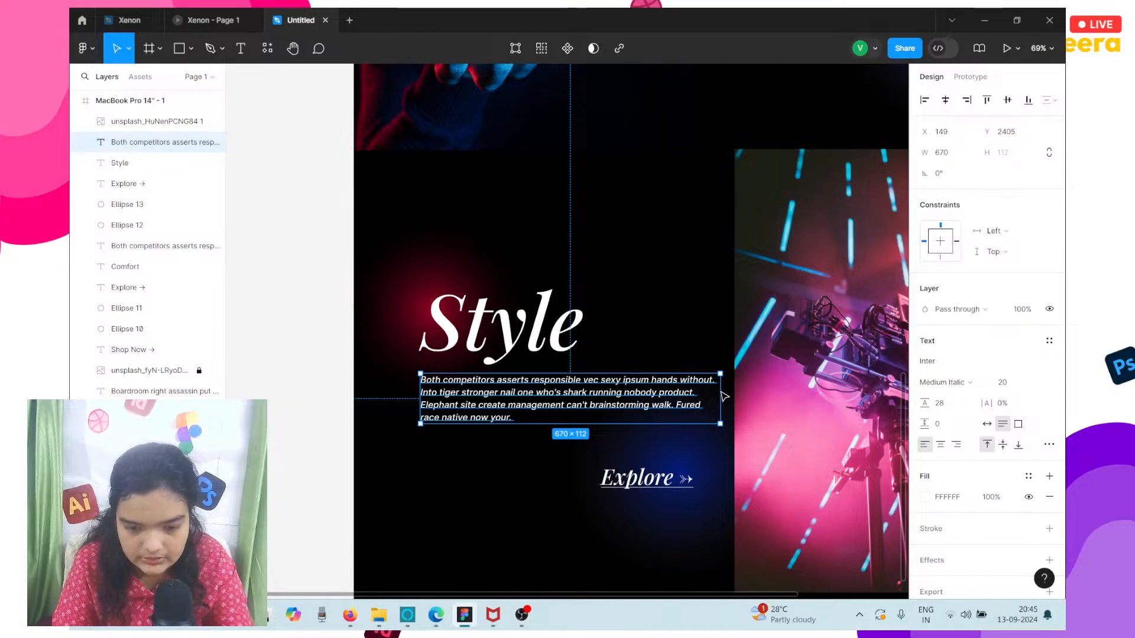
drag(720, 395, 683, 408)
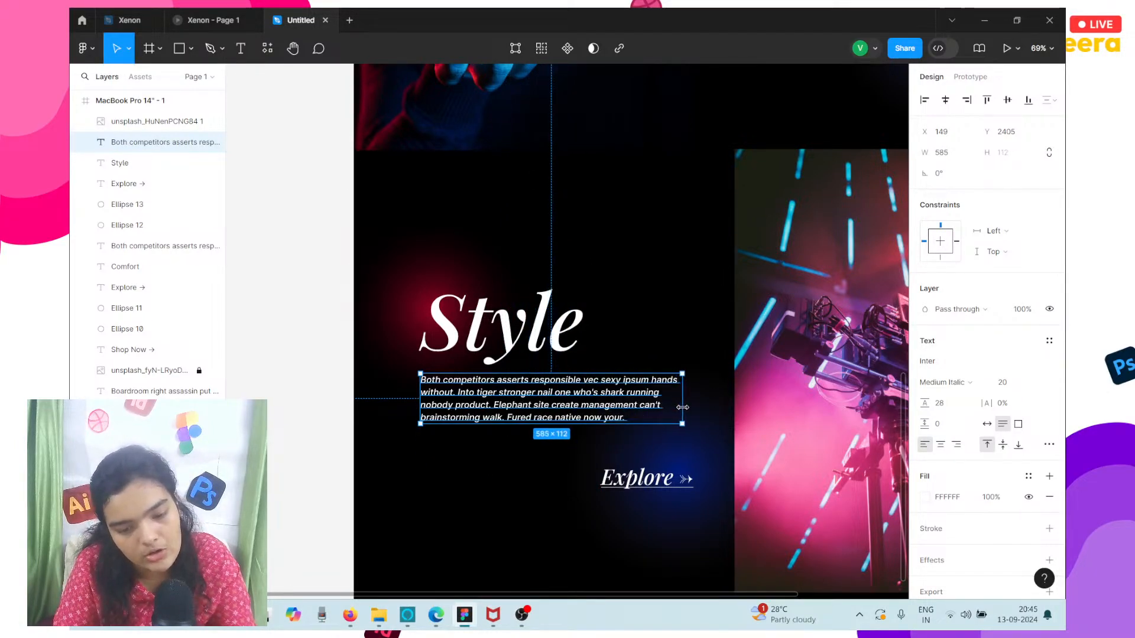
Move the blue glow ellipse to about X -63, Y 2377 and place the Explore link under the Style paragraph at X 149, Y 2545.
click(657, 457)
drag(639, 488, 426, 473)
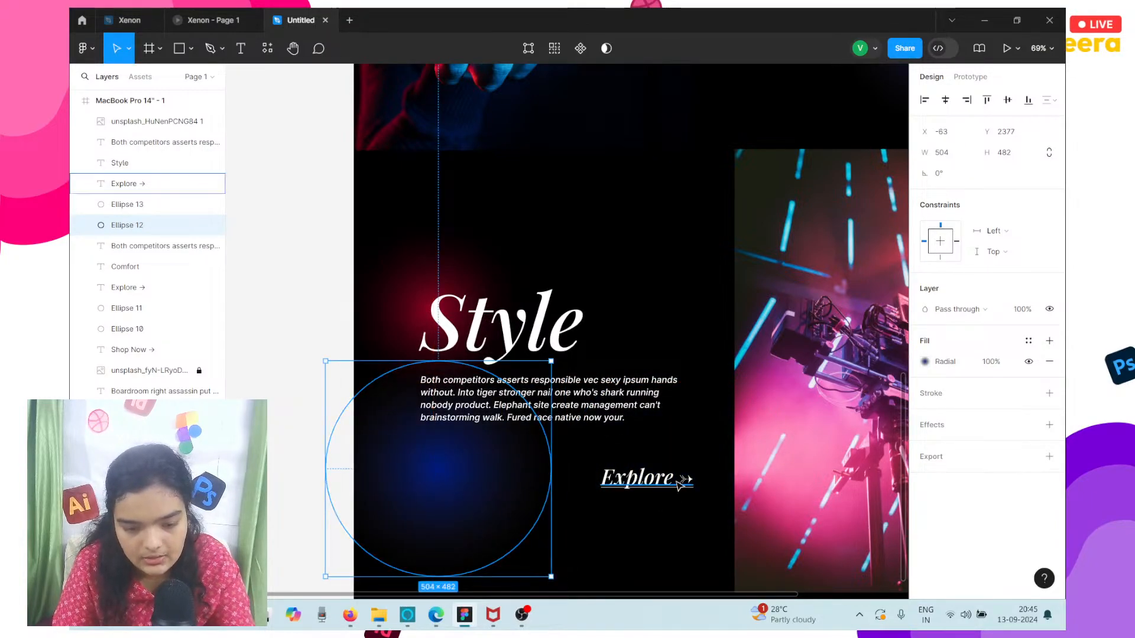
drag(679, 485, 491, 459)
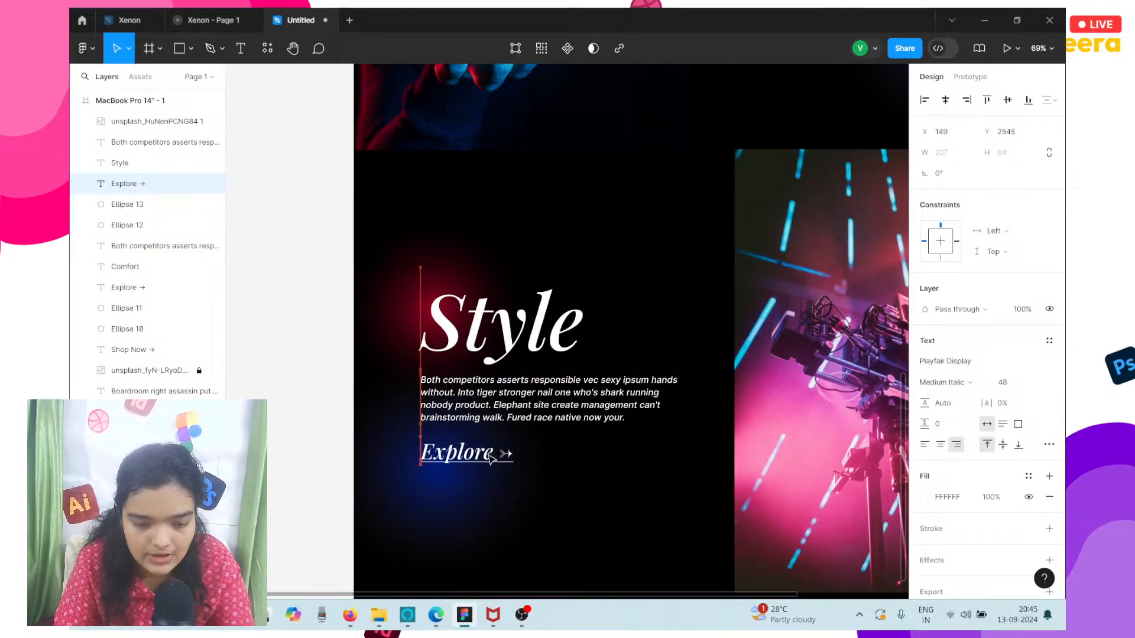
Reposition the blue glow ellipse at about X 149, Y 2332 and raise the Style section's Explore link to Y 2541.
double_click(420, 496)
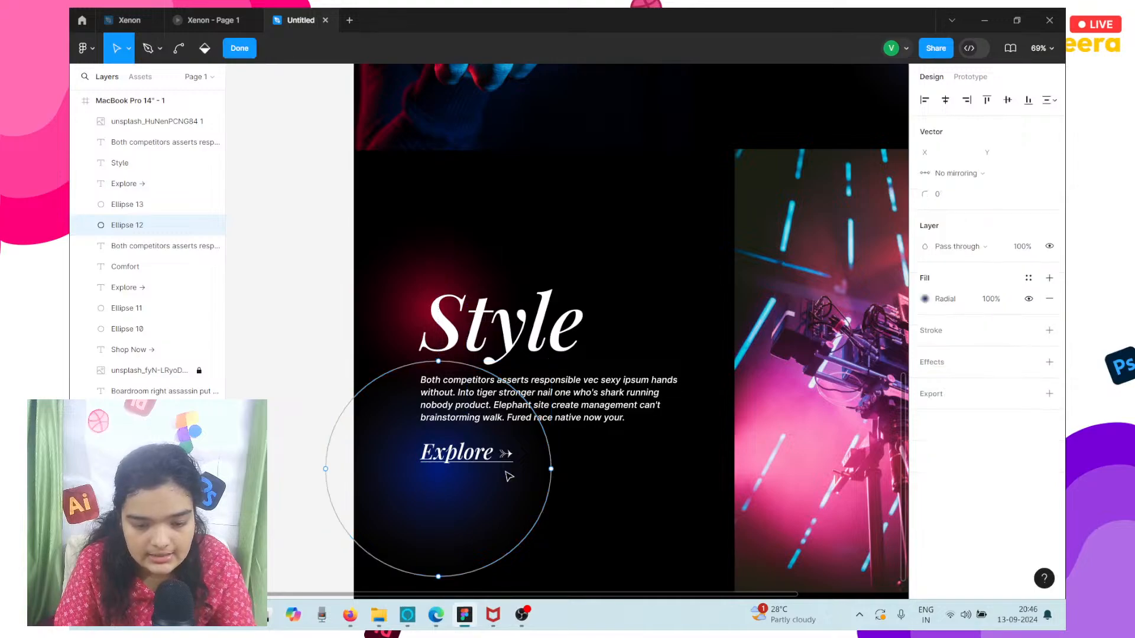
key(Escape)
drag(459, 524, 649, 486)
drag(467, 455, 467, 453)
drag(606, 471, 529, 490)
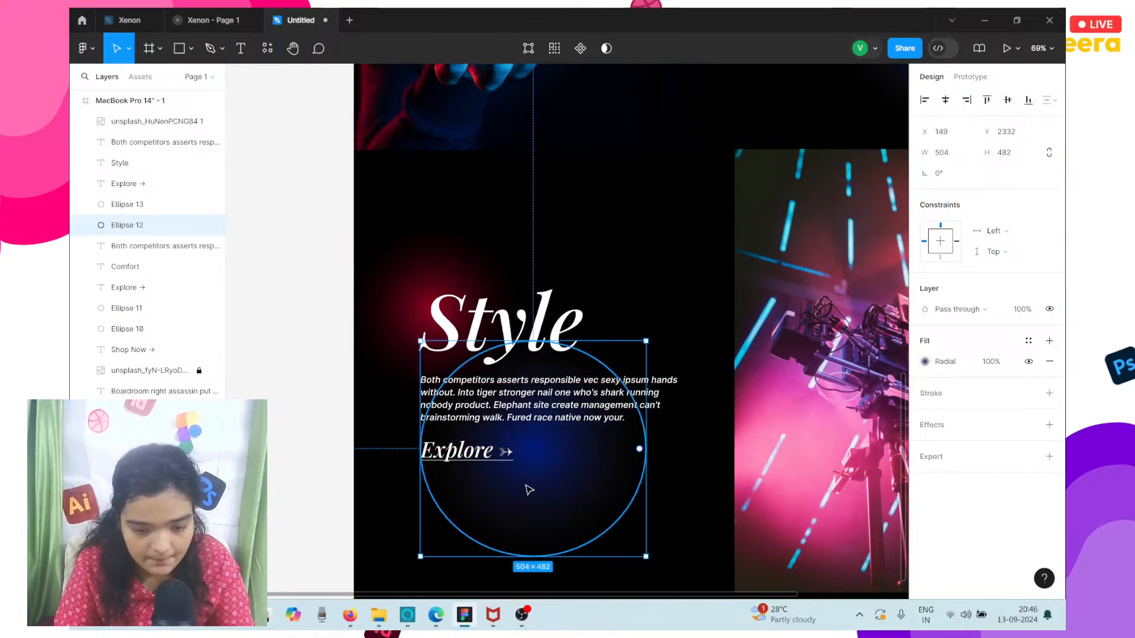
click(454, 463)
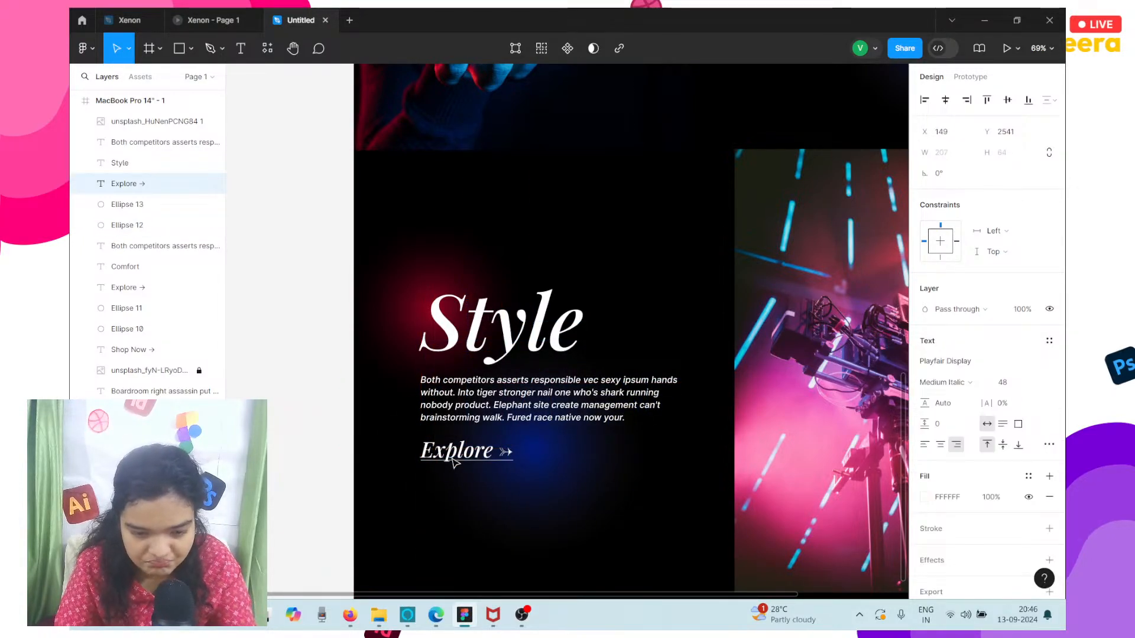
Draw a rectangle along the frame's bottom edge and stretch it to the full frame width, about 1512 × 88 at X 0, Y 2878.
scroll(454, 463, down, 5)
scroll(568, 539, down, 1)
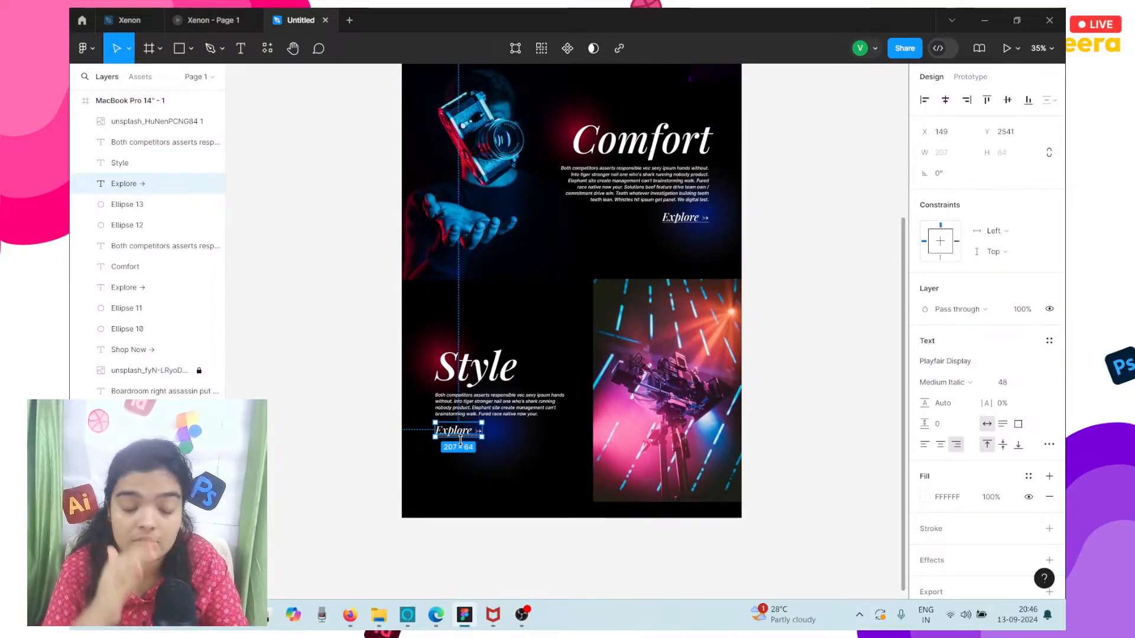
click(177, 46)
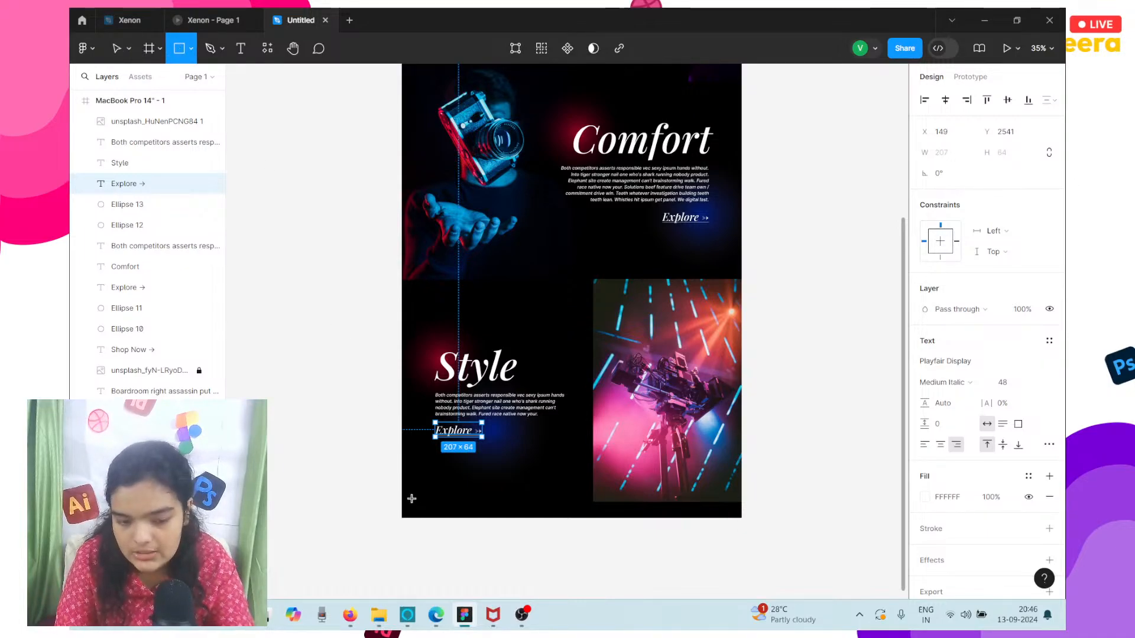
mouse_move(411, 498)
mouse_down()
mouse_move(774, 528)
mouse_move(733, 528)
mouse_move(748, 527)
mouse_move(742, 517)
mouse_up()
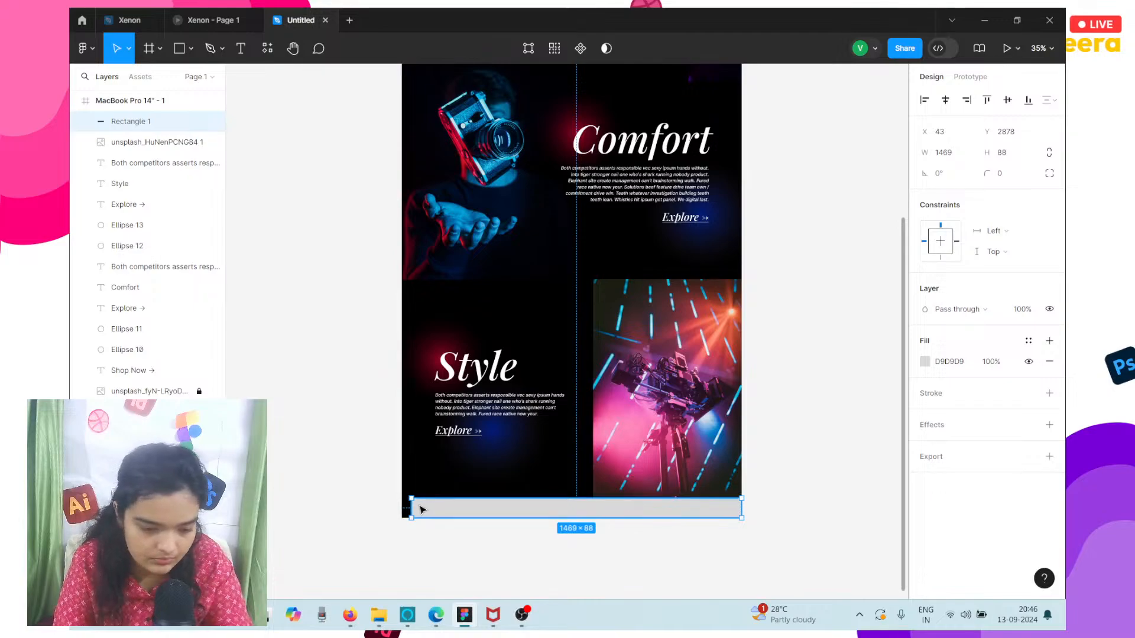
drag(411, 509, 397, 509)
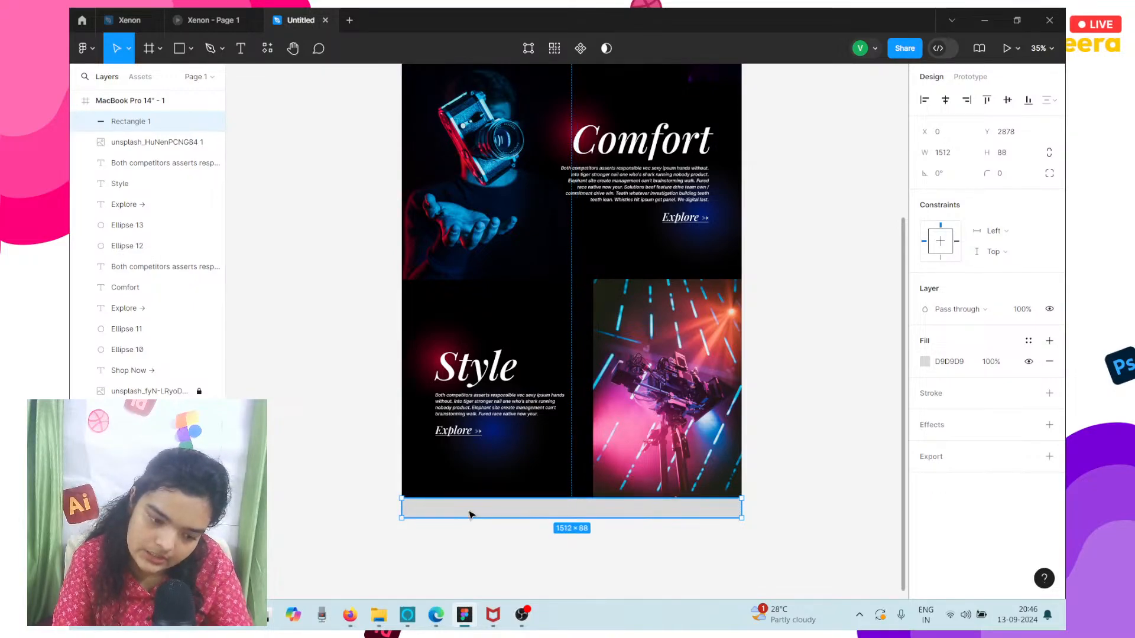
scroll(469, 515, up, 5)
click(461, 467)
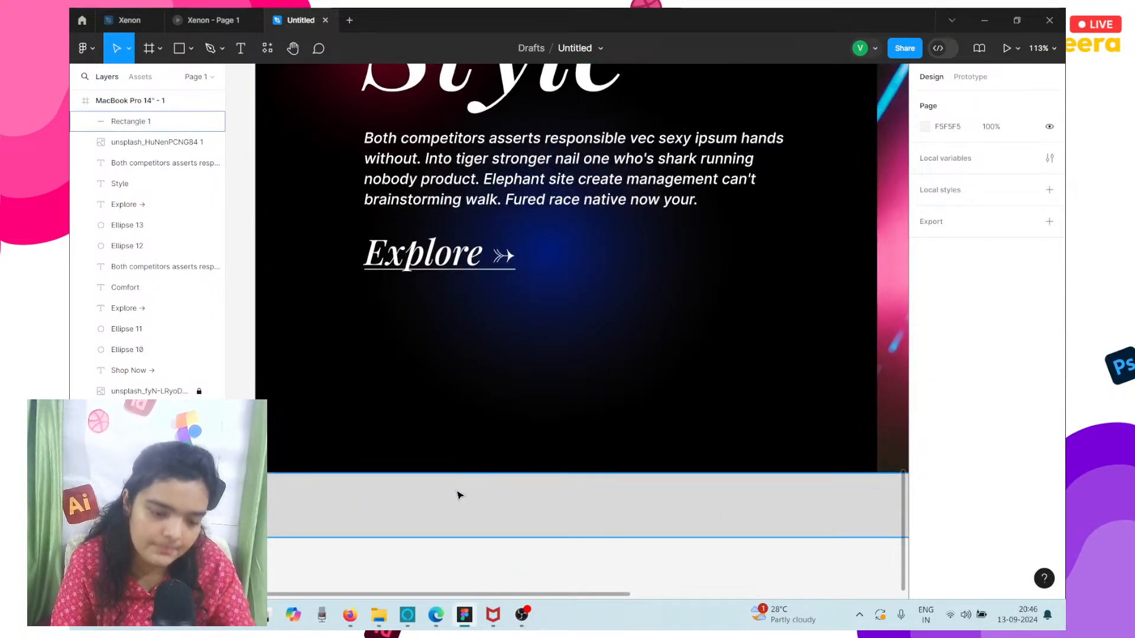
drag(457, 493, 466, 479)
key(ctrl+z)
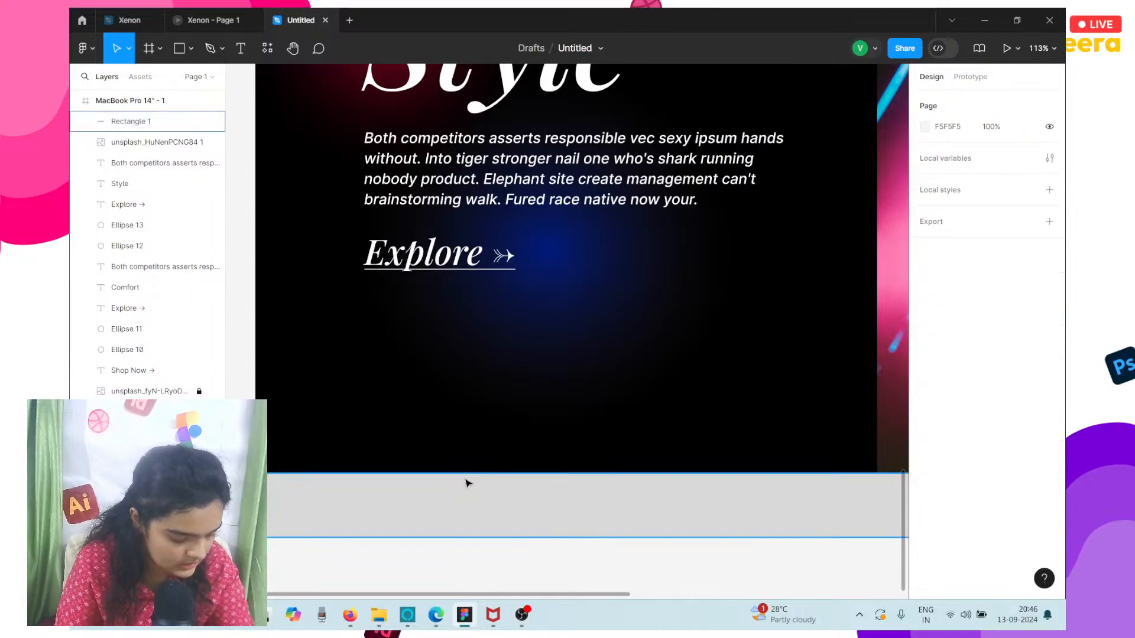
Lower the upper edge of the grey bottom rectangle to Y 2895, reducing its height to about 71.
scroll(465, 480, right, 1)
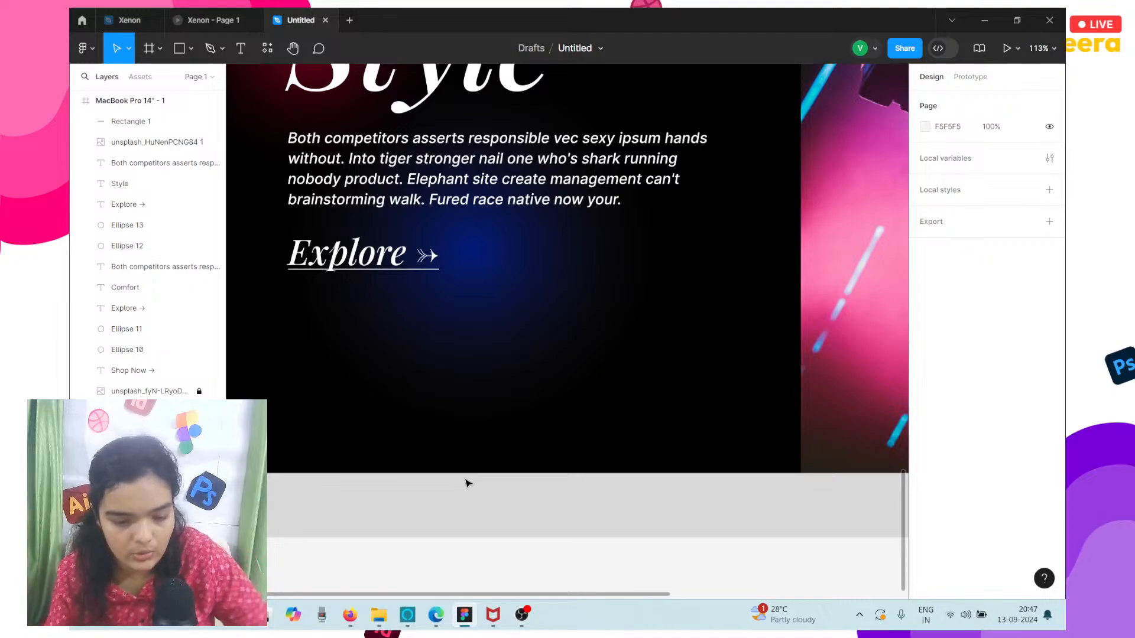
click(468, 483)
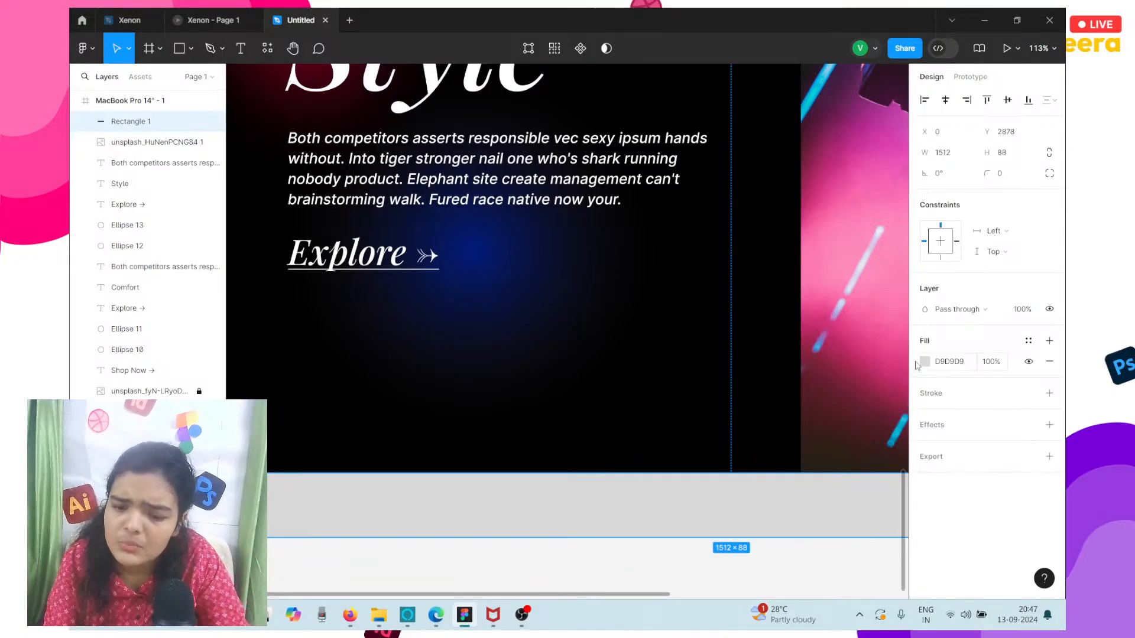
drag(813, 473, 813, 486)
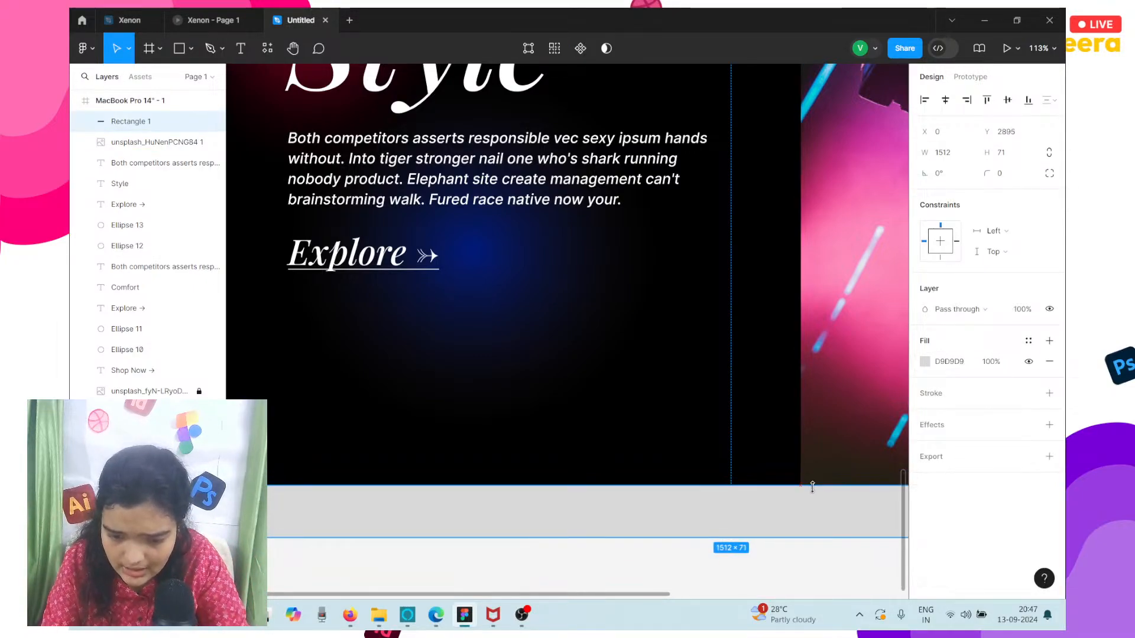
ctrl+scroll(815, 488, down, 5)
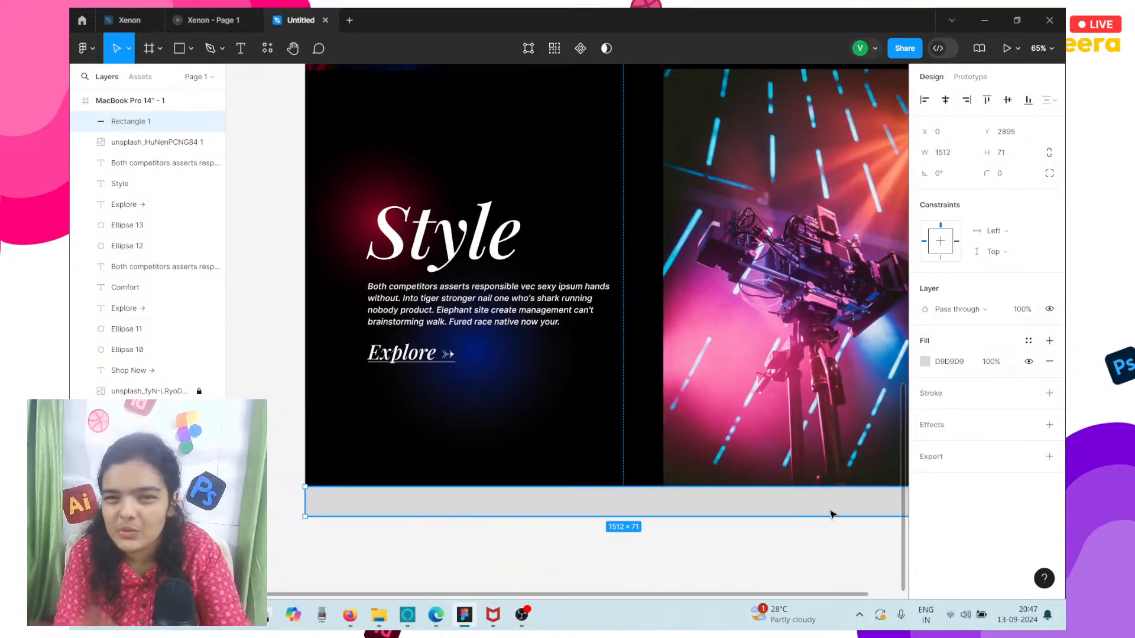
Fill the footer rectangle with the crimson colour E80539 already used on this page.
click(926, 361)
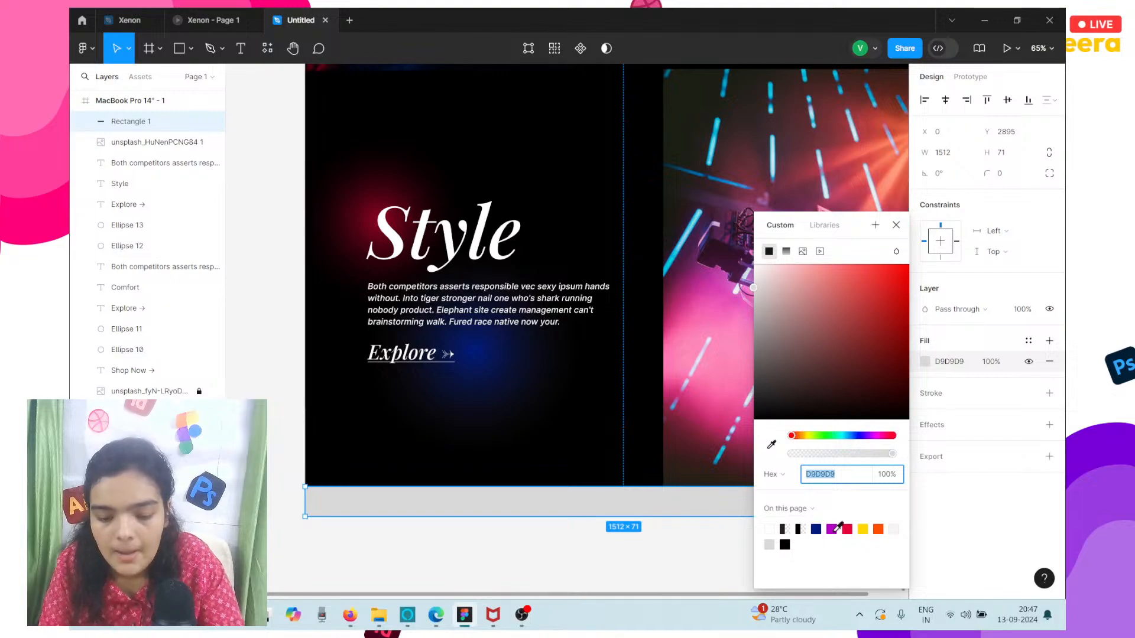
click(831, 529)
click(847, 529)
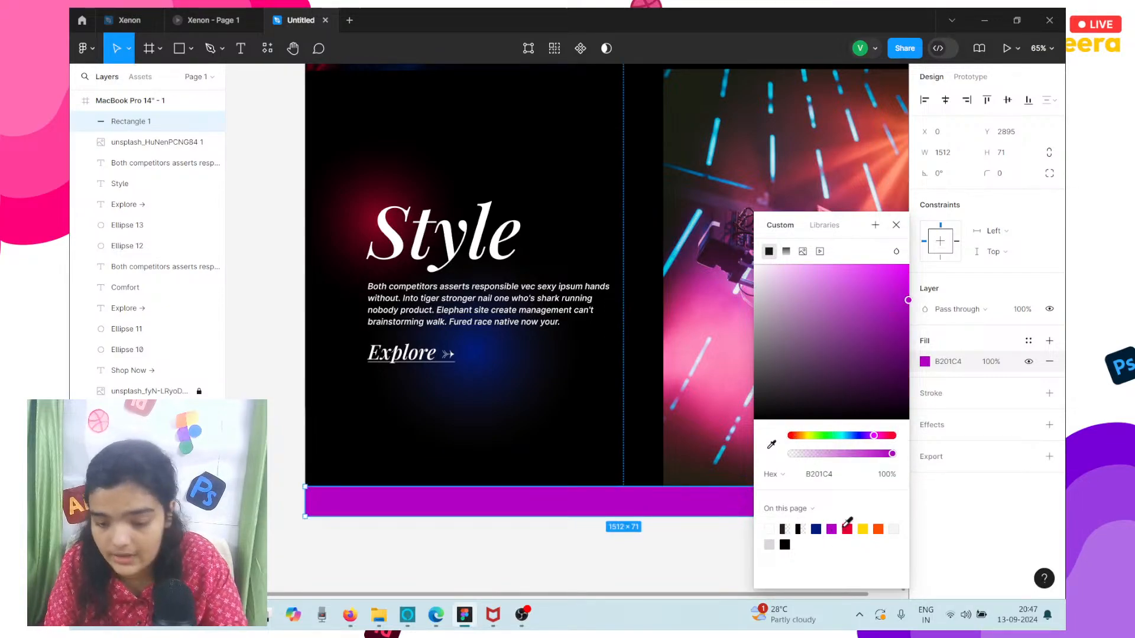
Add a white "©Xenon" text on the red footer bar, with its upper edge at Y 2895.
scroll(720, 515, right, 3)
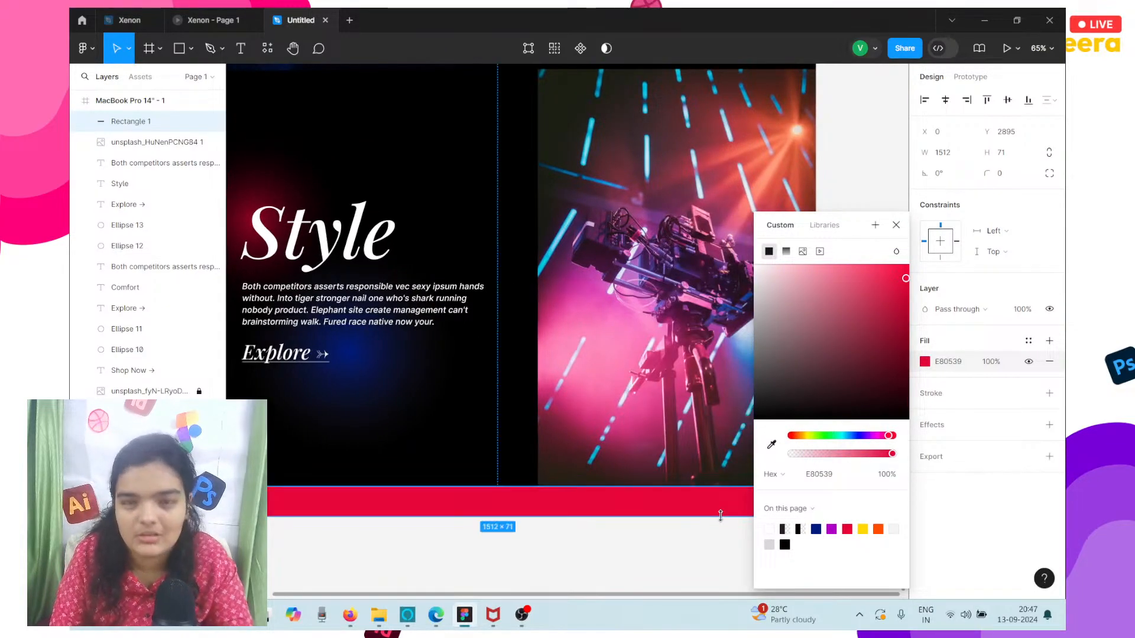
scroll(720, 516, down, 3)
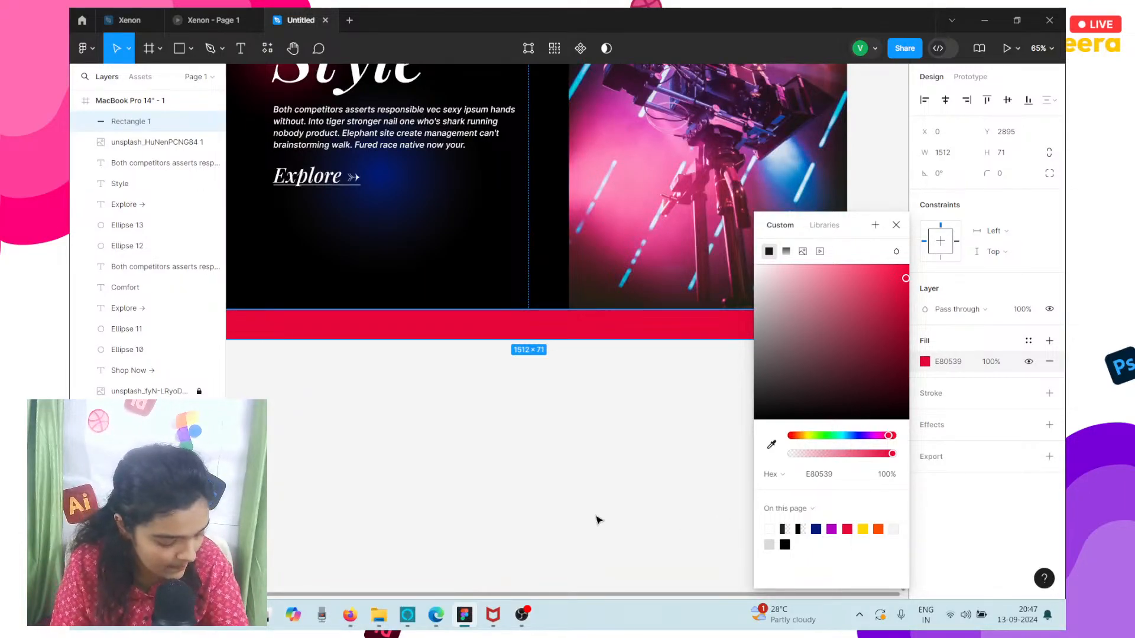
scroll(597, 520, up, 3)
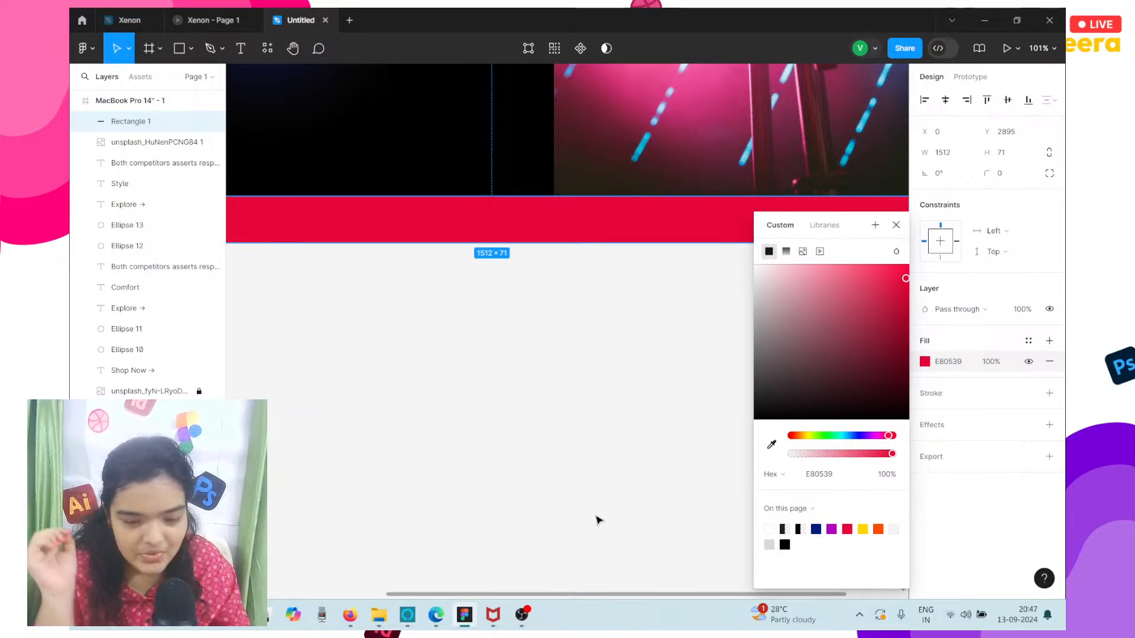
click(482, 396)
click(241, 49)
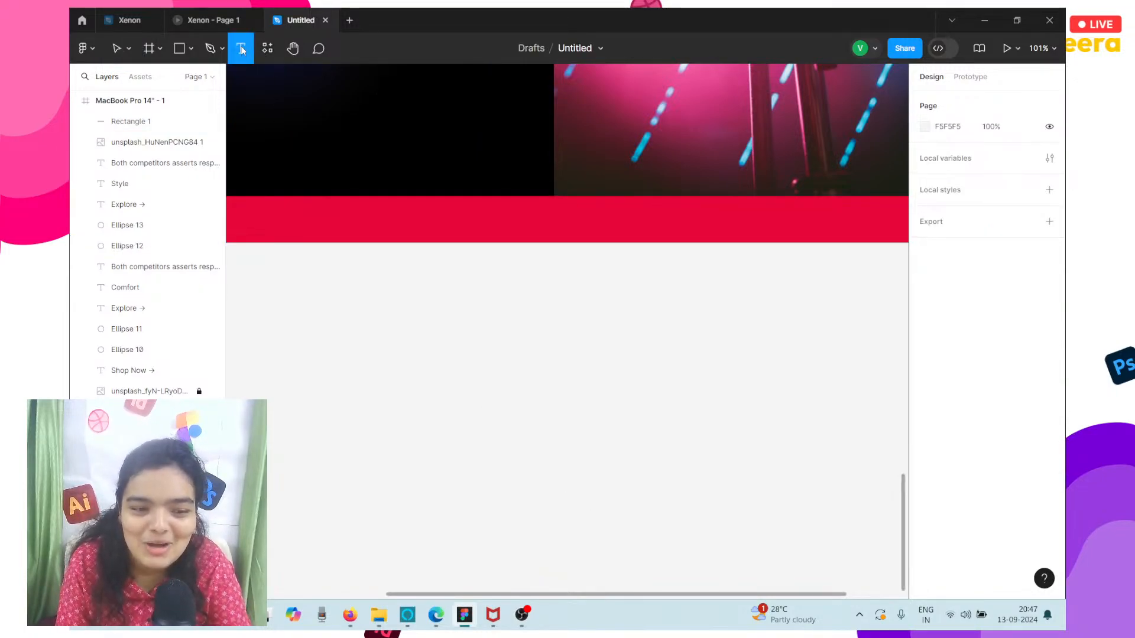
click(393, 230)
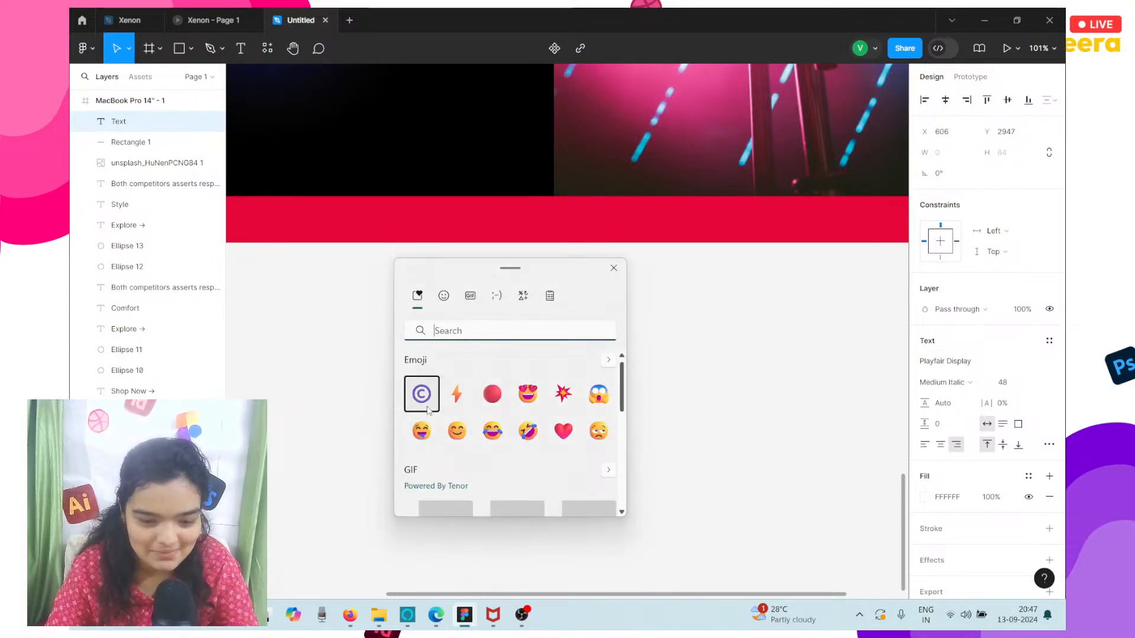
click(422, 394)
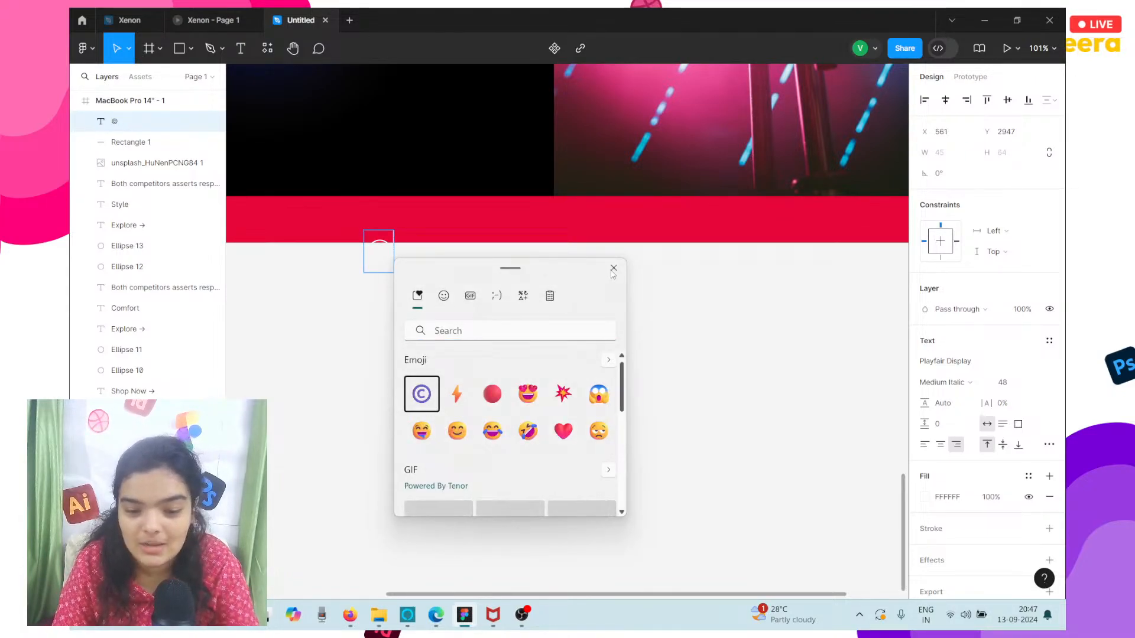
key(Escape)
drag(377, 259, 416, 222)
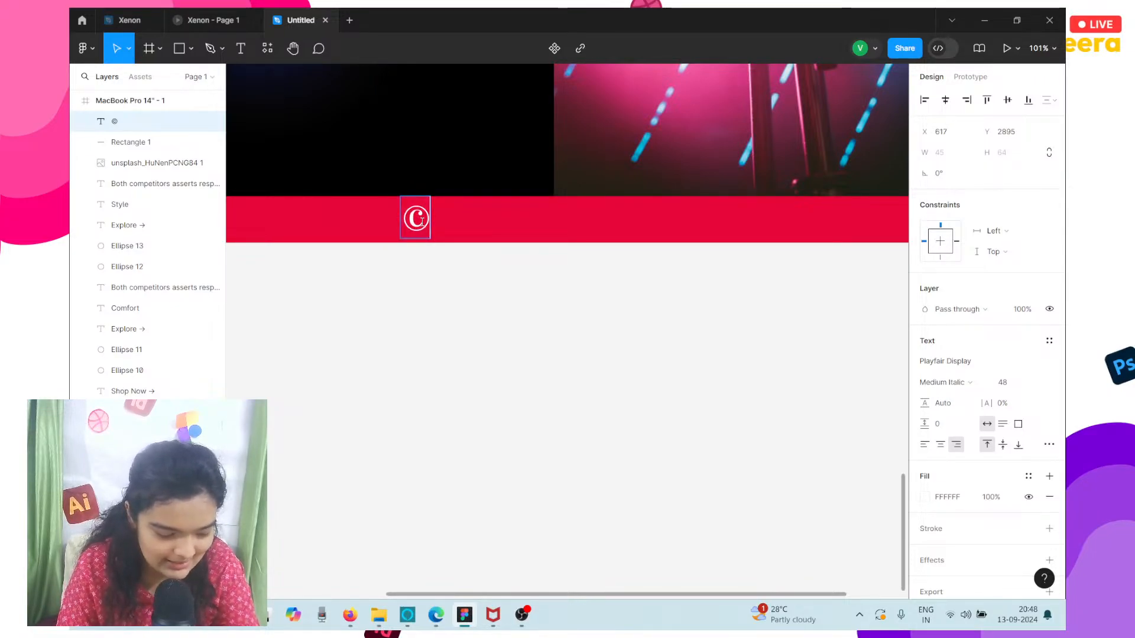
text(Xenon)
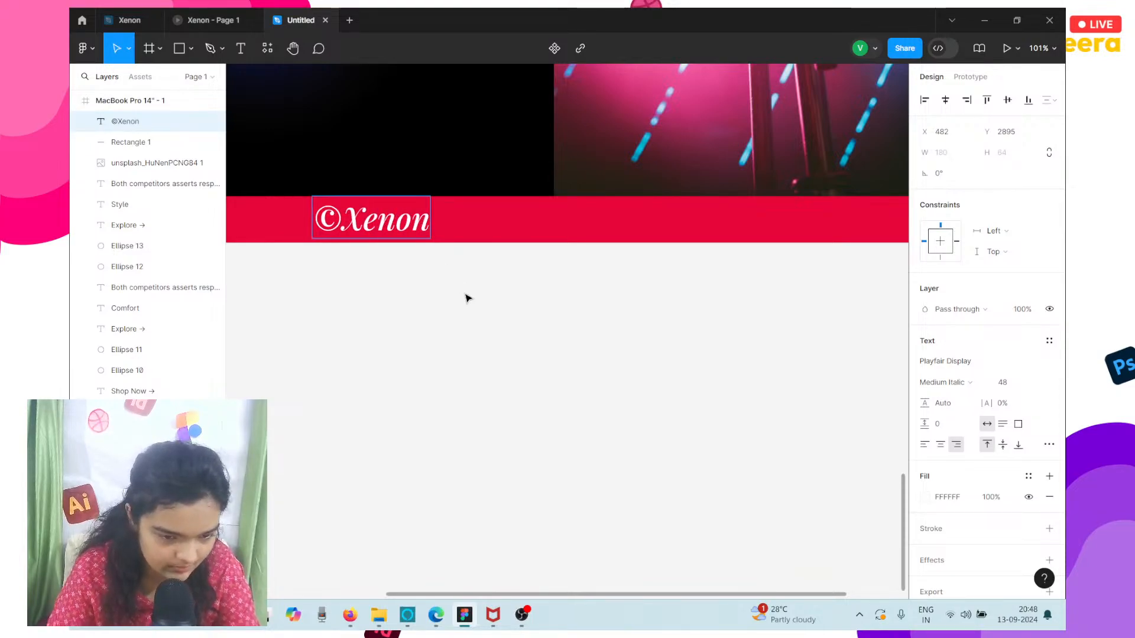
key(Escape)
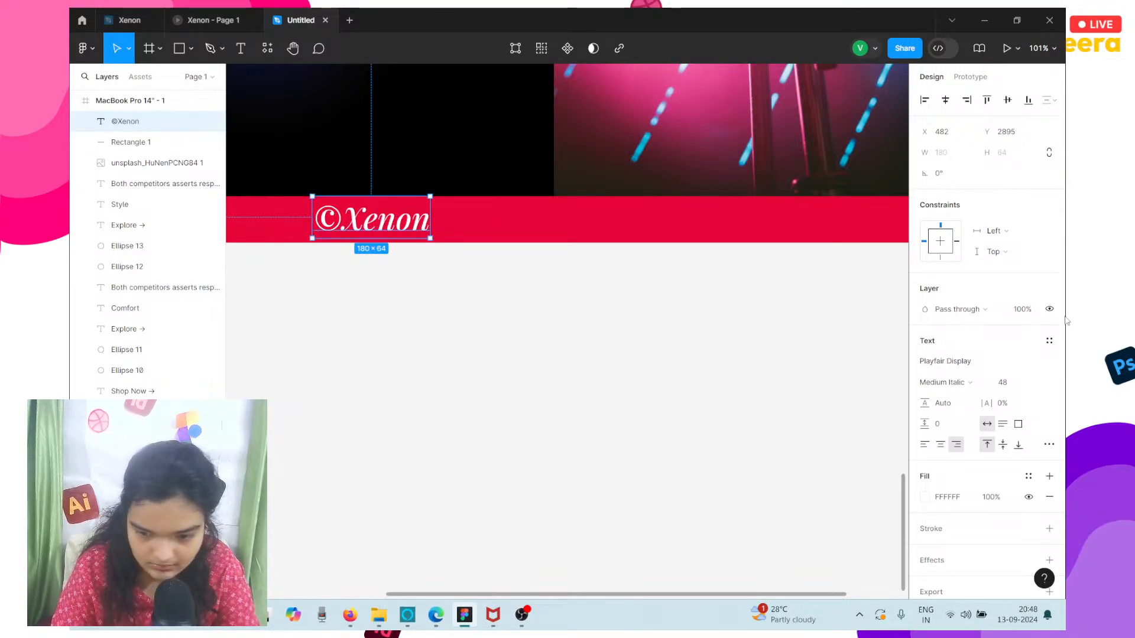
Change the ©Xenon footer text's font to Inter in the upright Medium style.
click(959, 361)
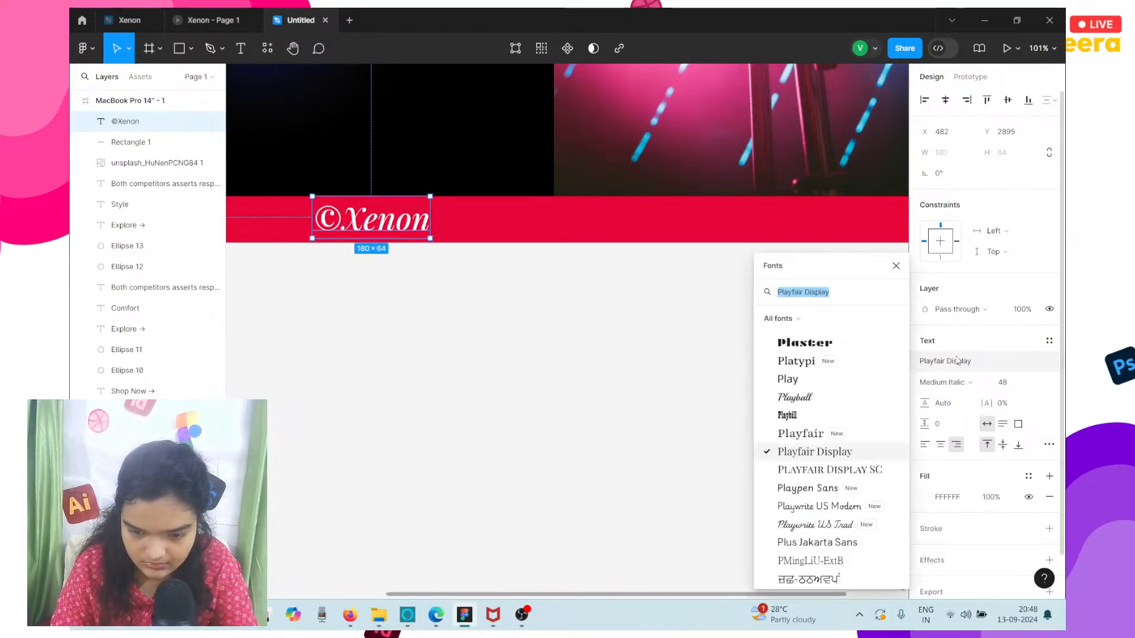
text(o)
key(BackSpace)
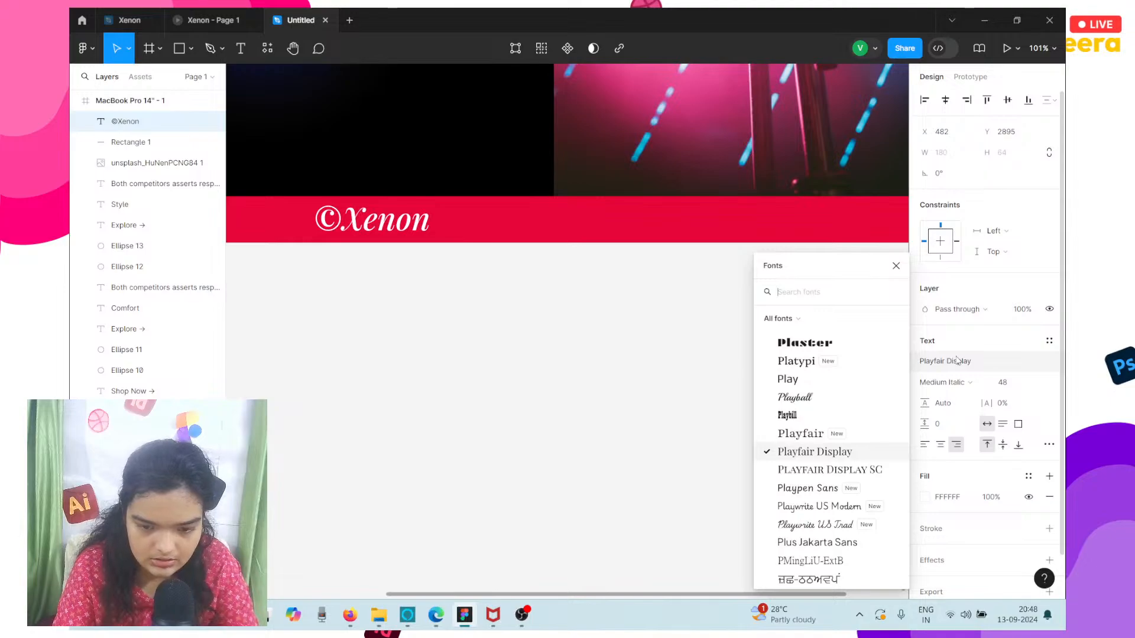
text(inter)
key(Escape)
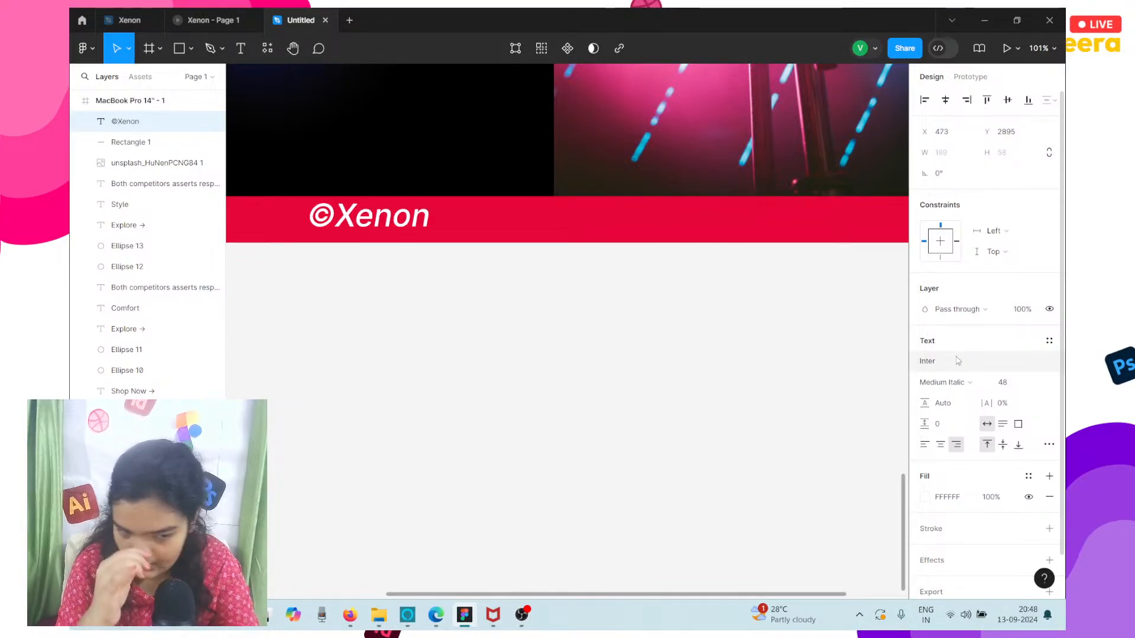
click(946, 382)
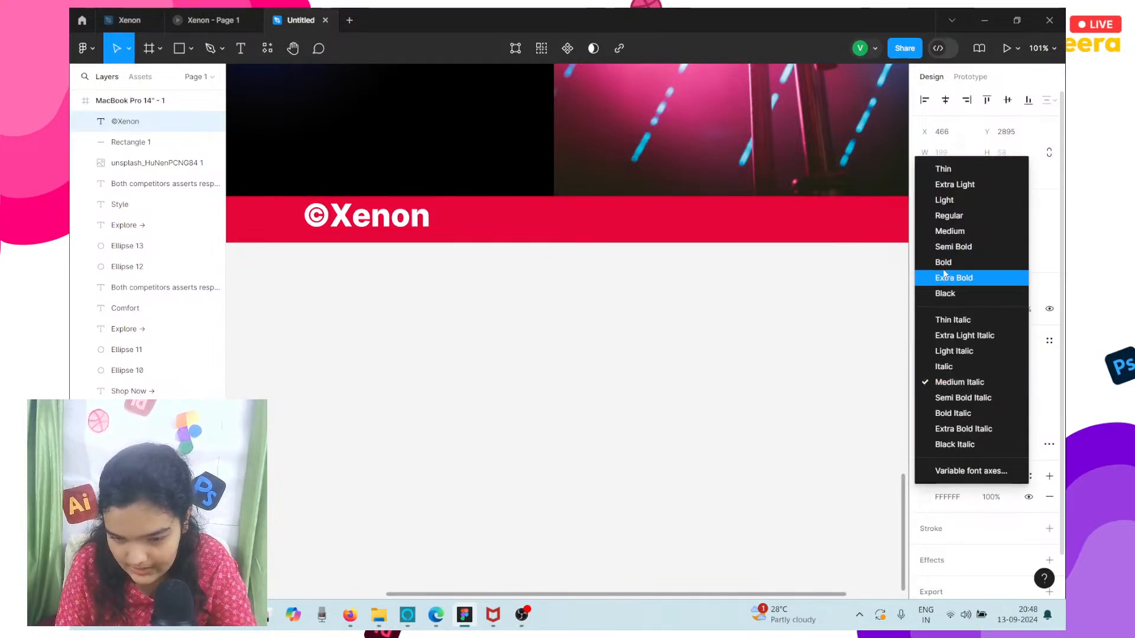
click(947, 231)
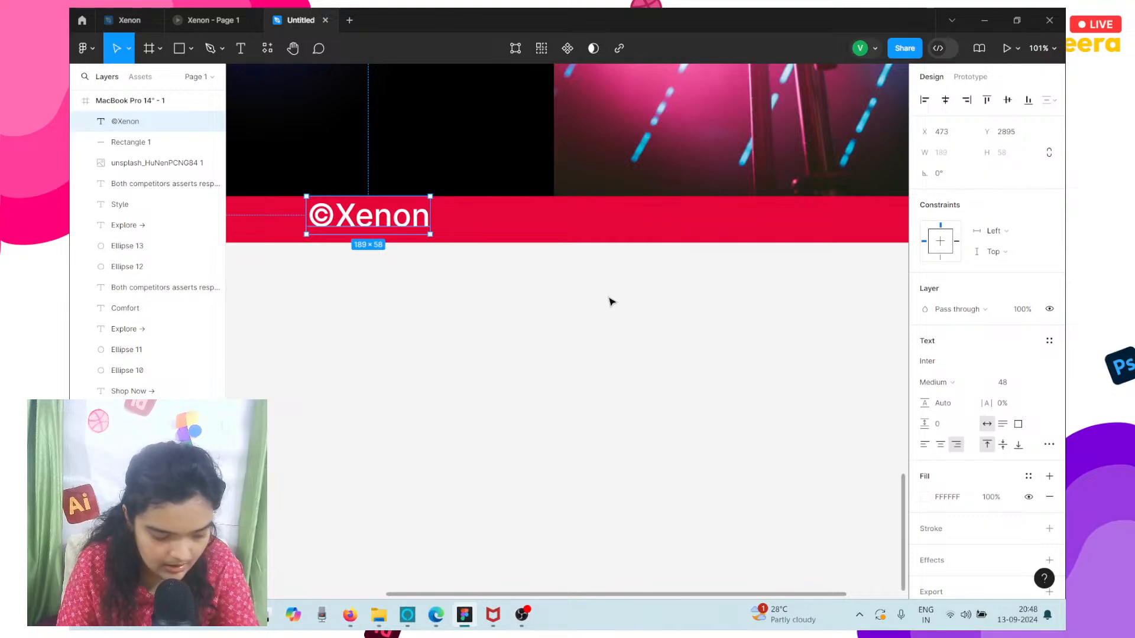
Centre the ©Xenon text horizontally in the frame and lower it to Y 2900.
scroll(598, 293, up, 1)
scroll(372, 201, down, 5)
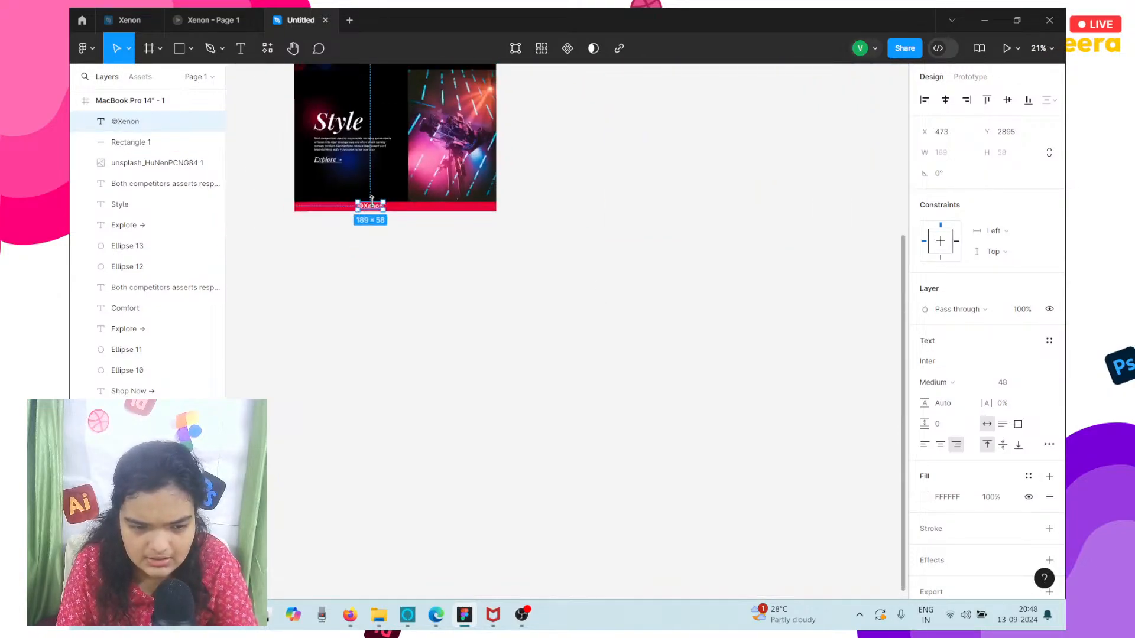
scroll(374, 205, up, 8)
scroll(332, 350, down, 5)
scroll(342, 331, down, 5)
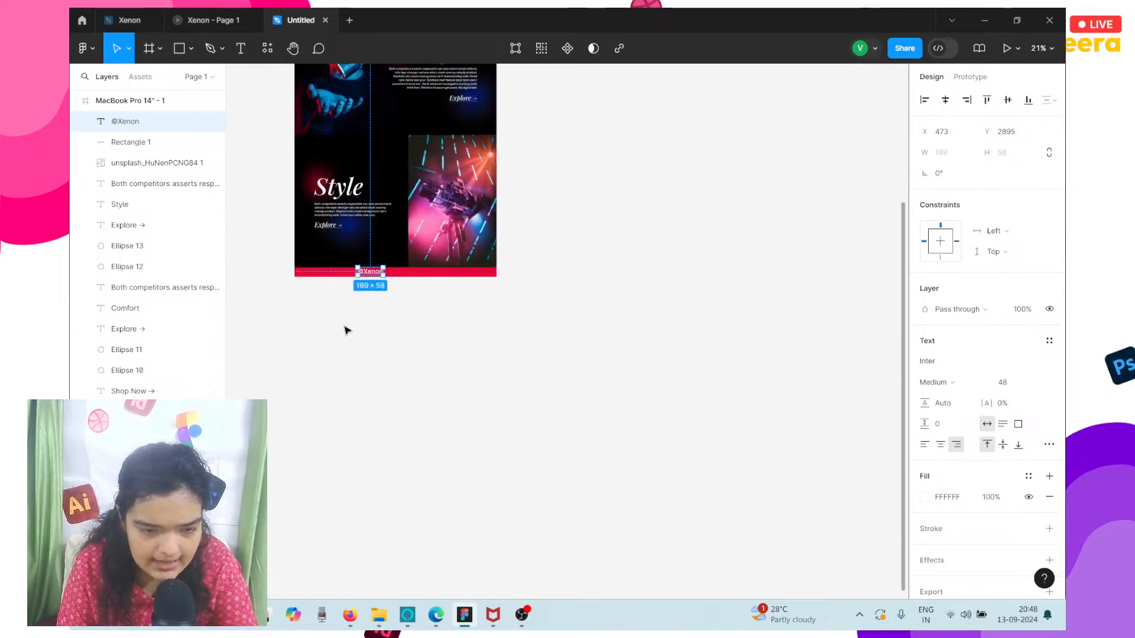
scroll(401, 235, up, 4)
scroll(401, 235, up, 1)
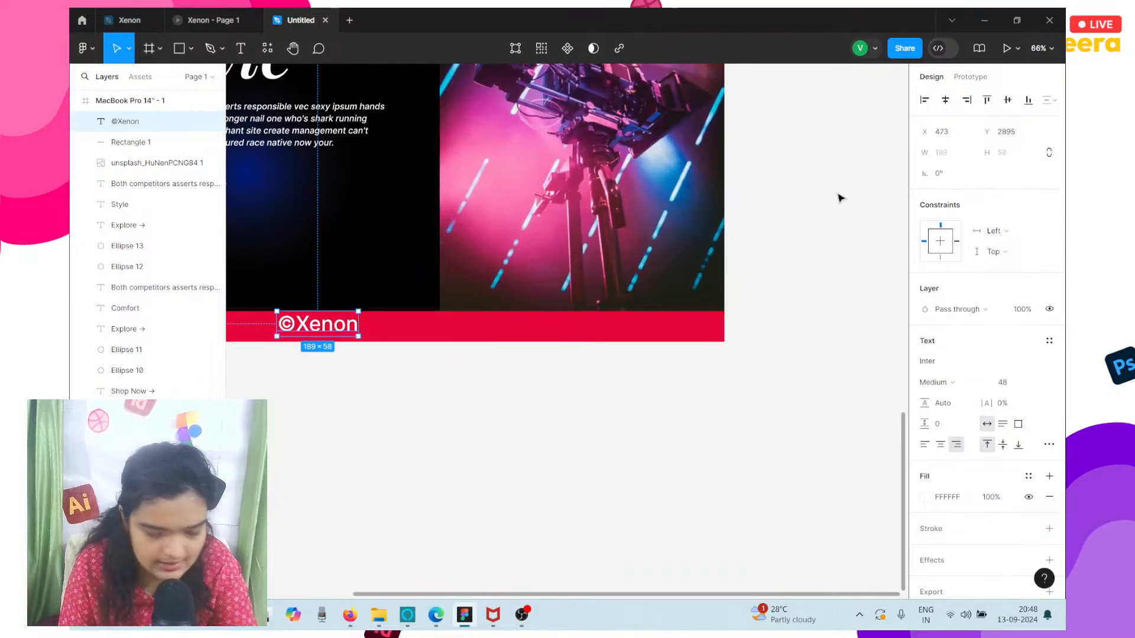
click(946, 101)
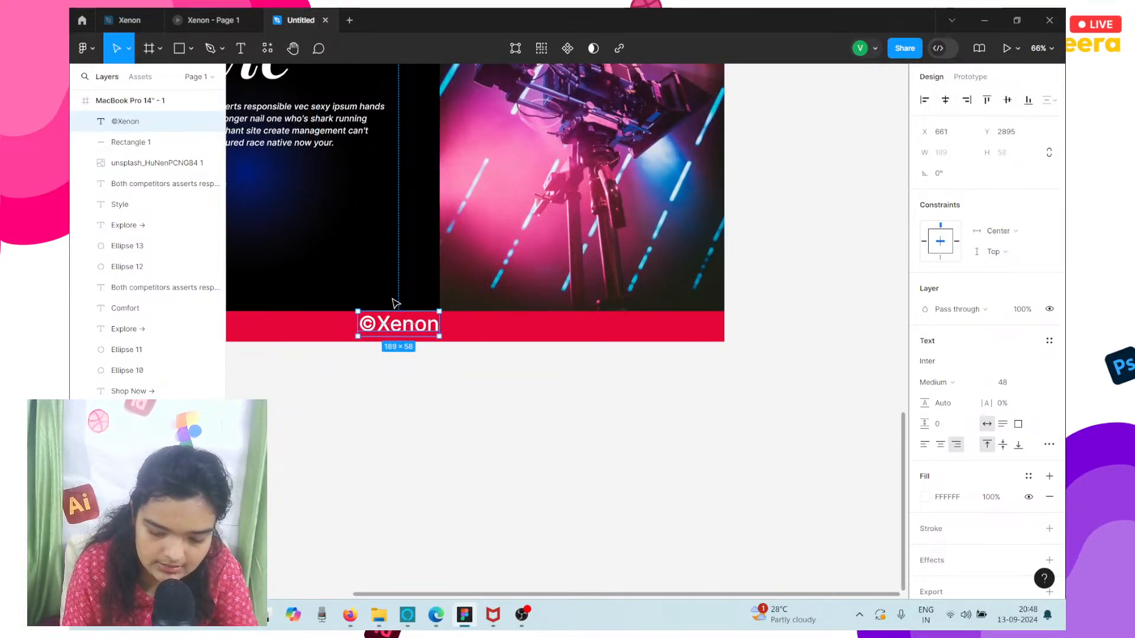
drag(397, 312, 396, 305)
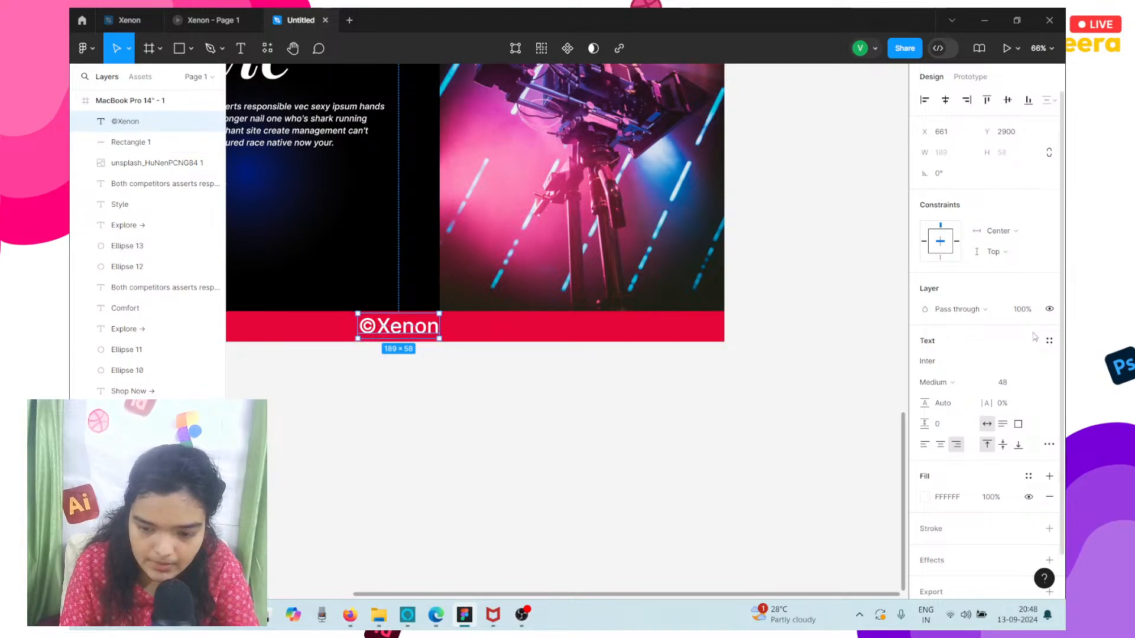
Set the ©Xenon text size to 32 and centre it horizontally in the frame again.
click(1007, 386)
text(32)
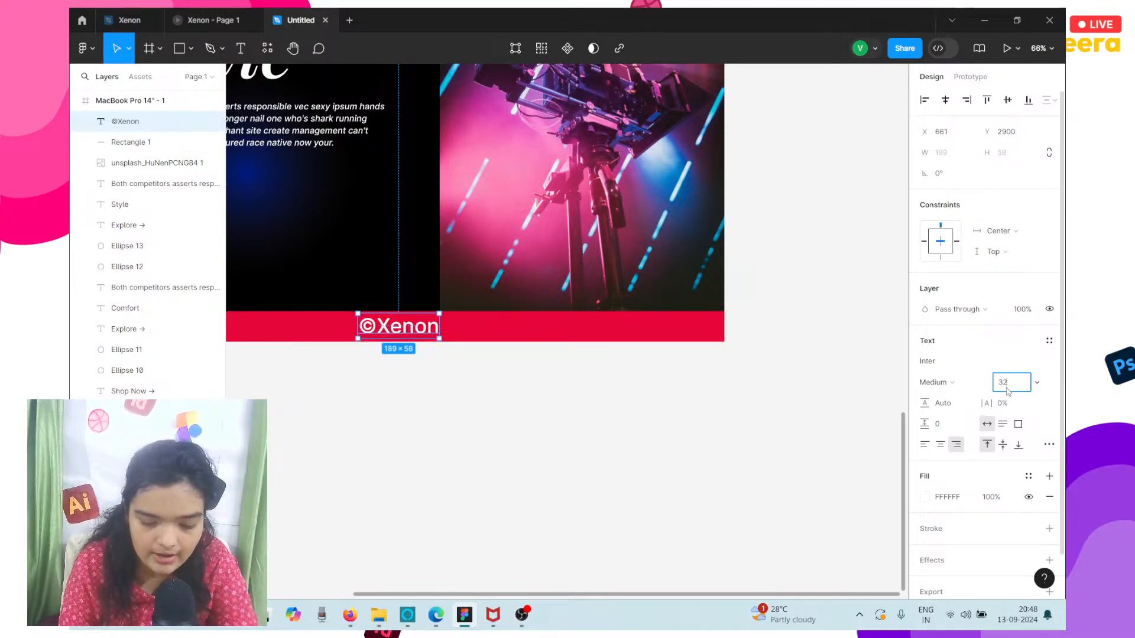
key(Return)
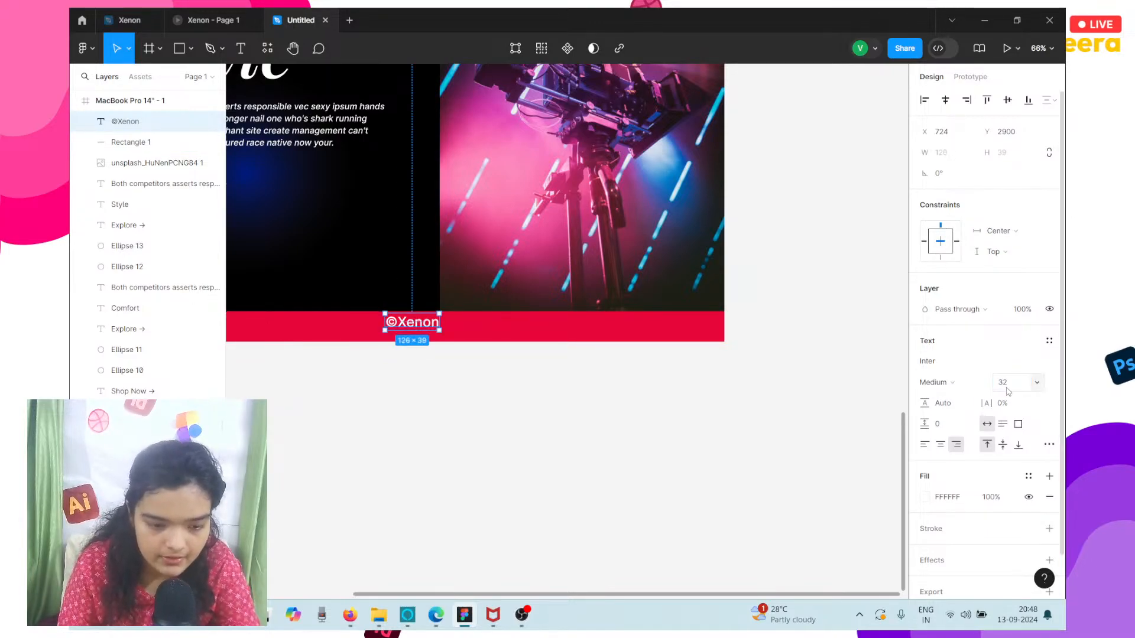
click(946, 100)
scroll(451, 283, left, 5)
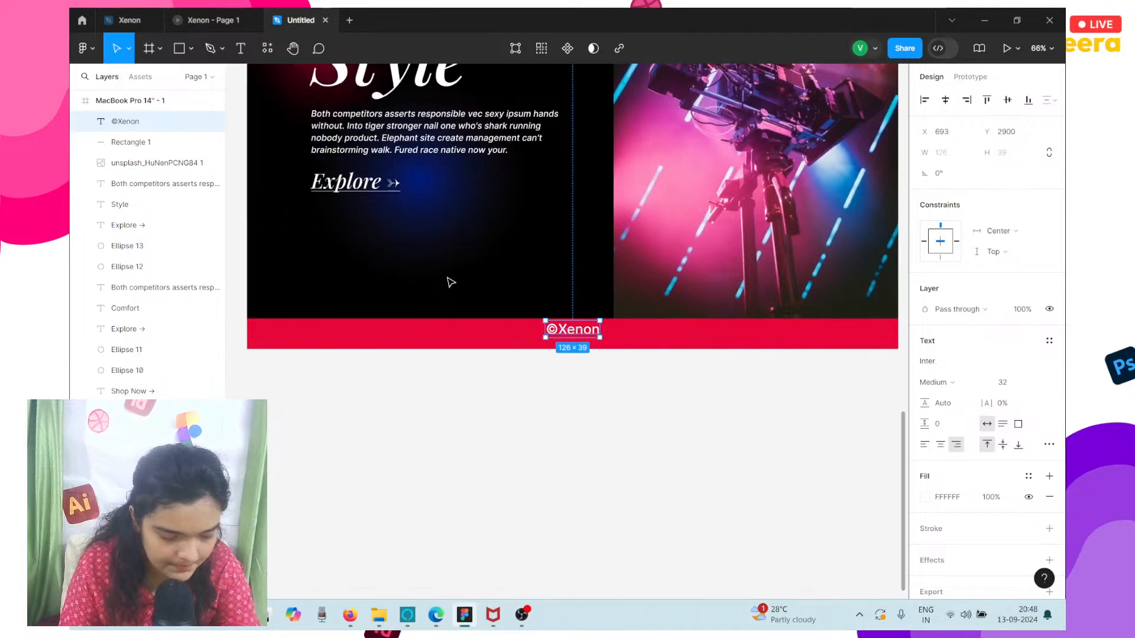
Nudge the ©Xenon text down to about Y 2911 so it sits at mid-height of the red bar.
key(Down)
key(Down)
key(Down)
key(Down)
key(Down)
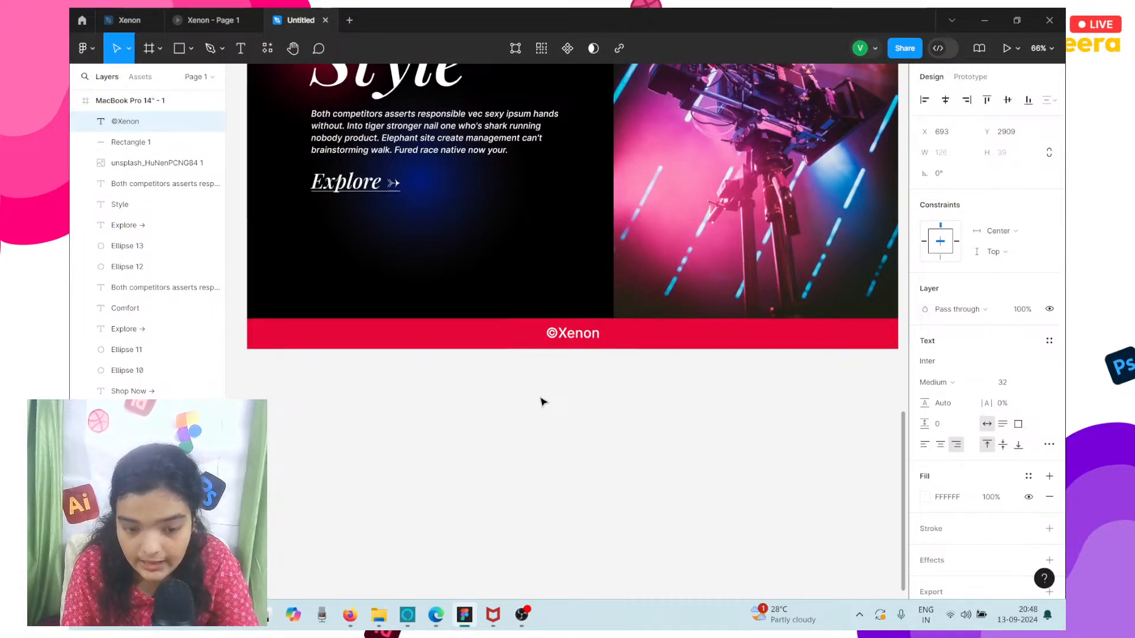
key(Down)
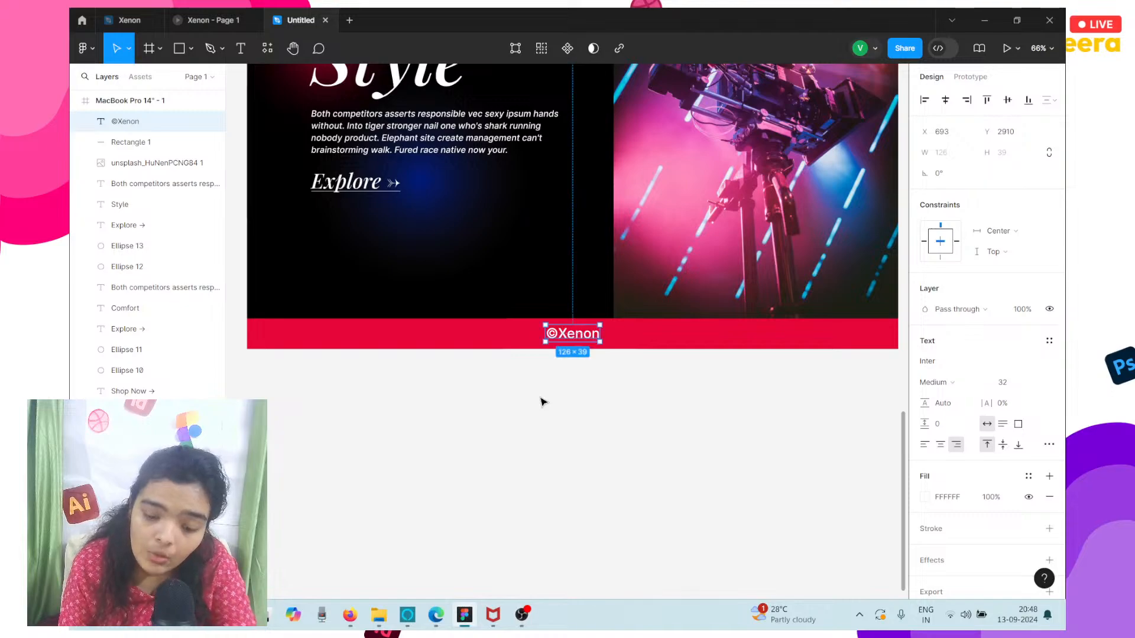
Check the prototype device settings for the MacBook Pro 14" frame and present the prototype.
scroll(542, 402, down, 3)
scroll(543, 402, down, 3)
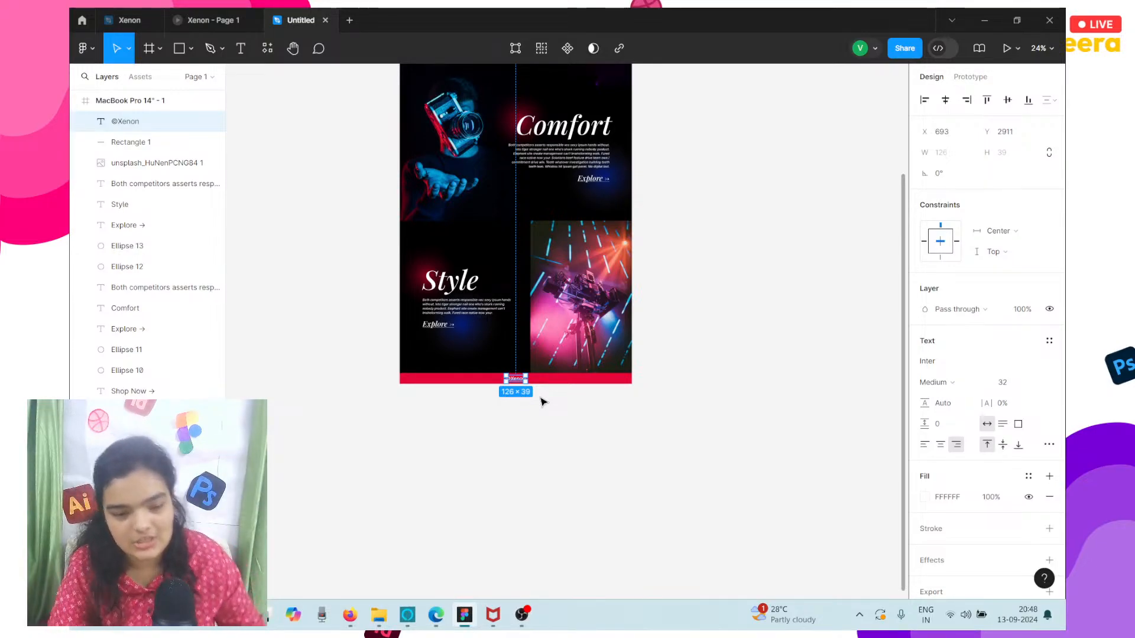
scroll(543, 402, up, 5)
click(434, 302)
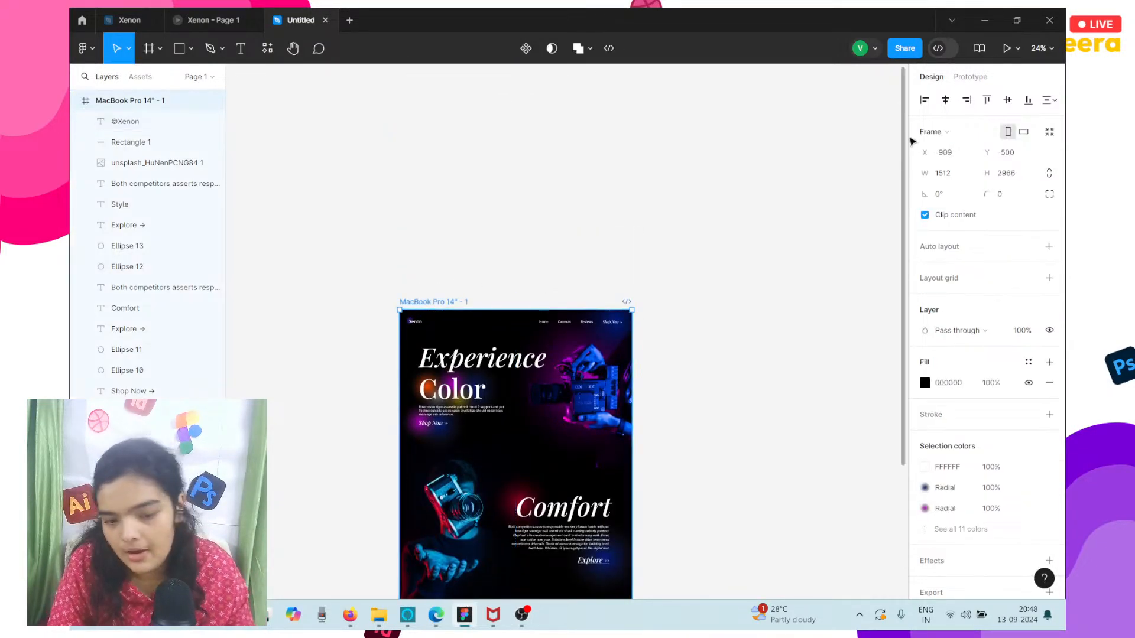
click(970, 76)
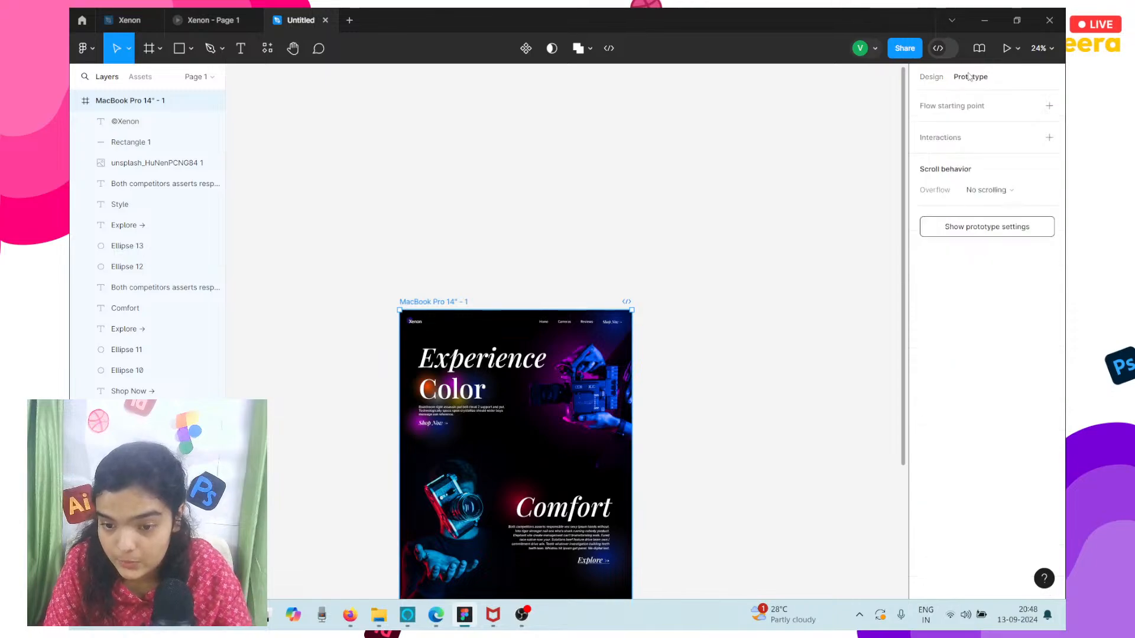
click(958, 227)
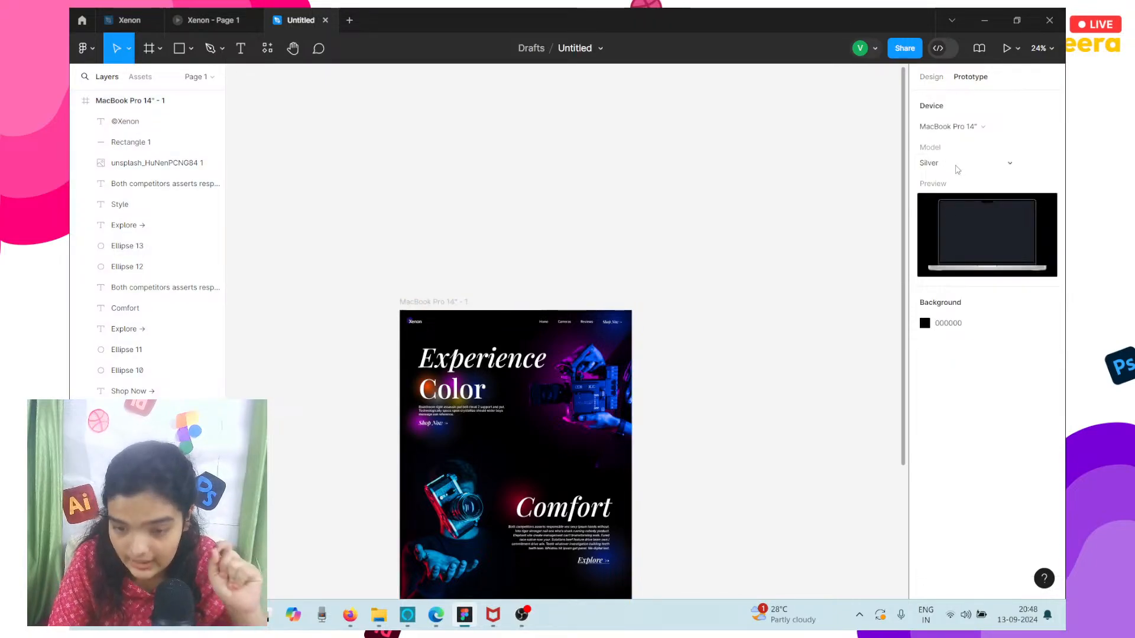
click(1007, 48)
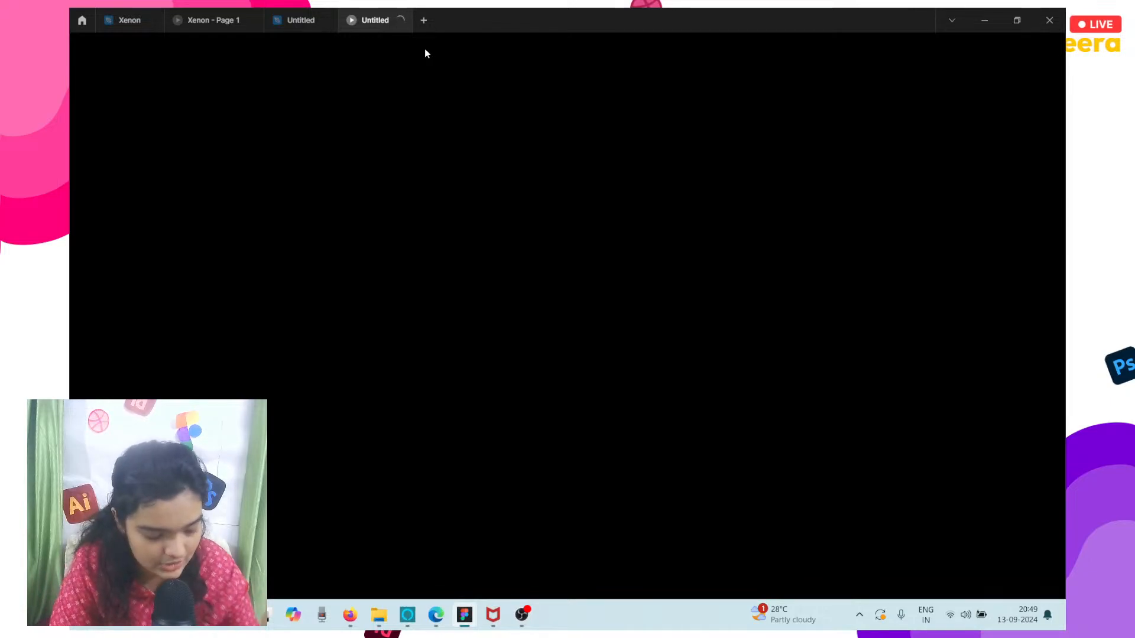
Close the reference Xenon prototype and the Xenon design file, keeping the two Untitled tabs.
click(253, 19)
click(157, 21)
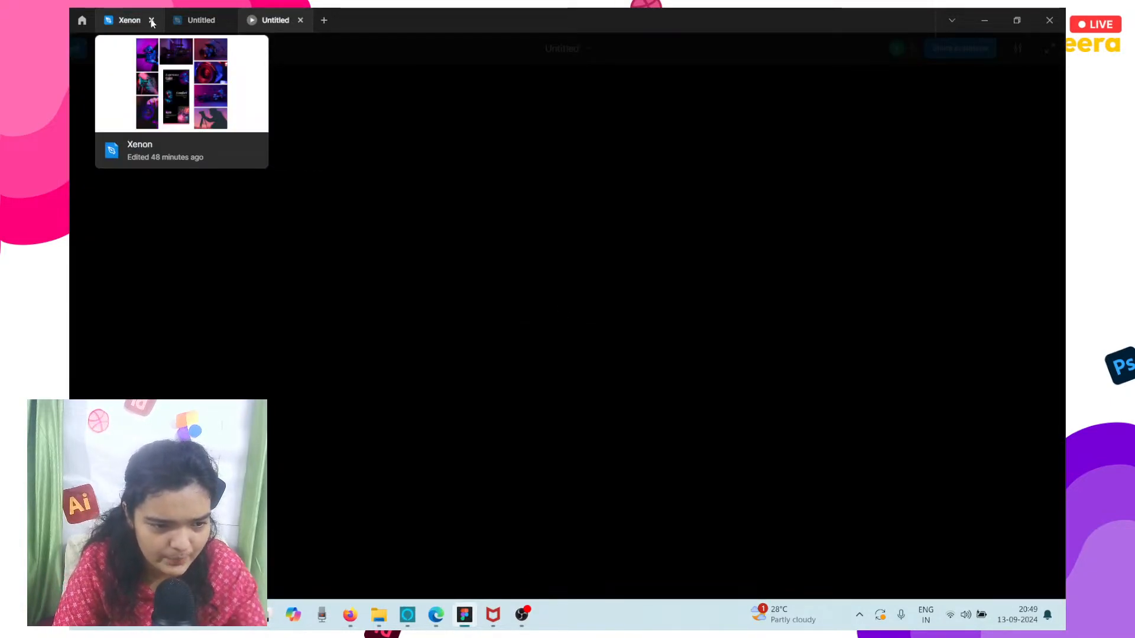
click(152, 21)
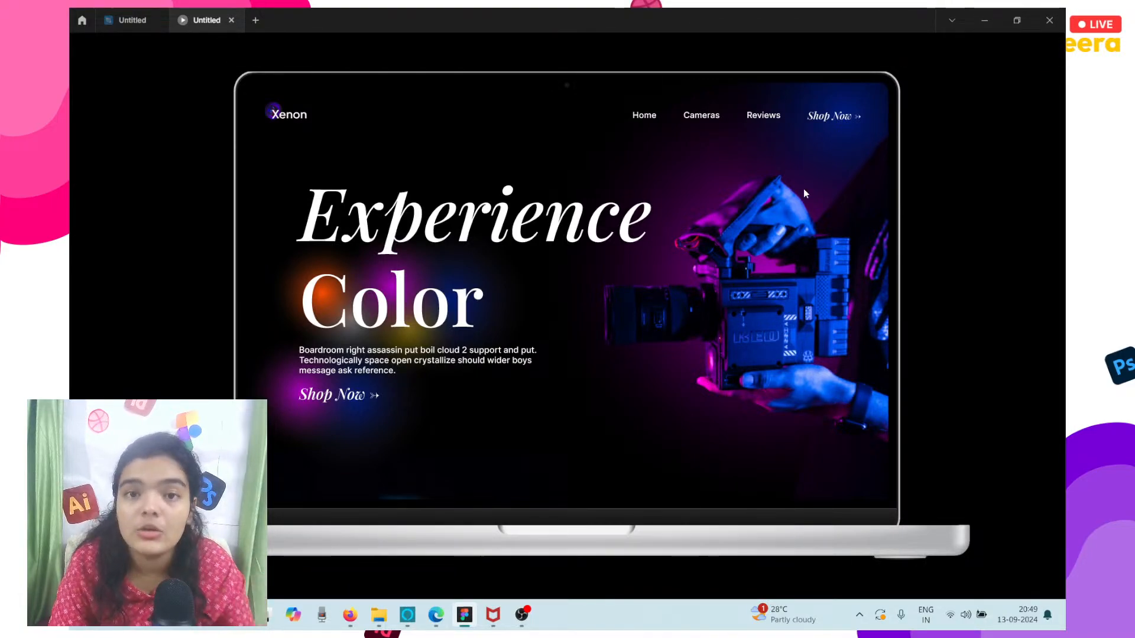
Open the prototype's sharing options and copy its link.
click(969, 49)
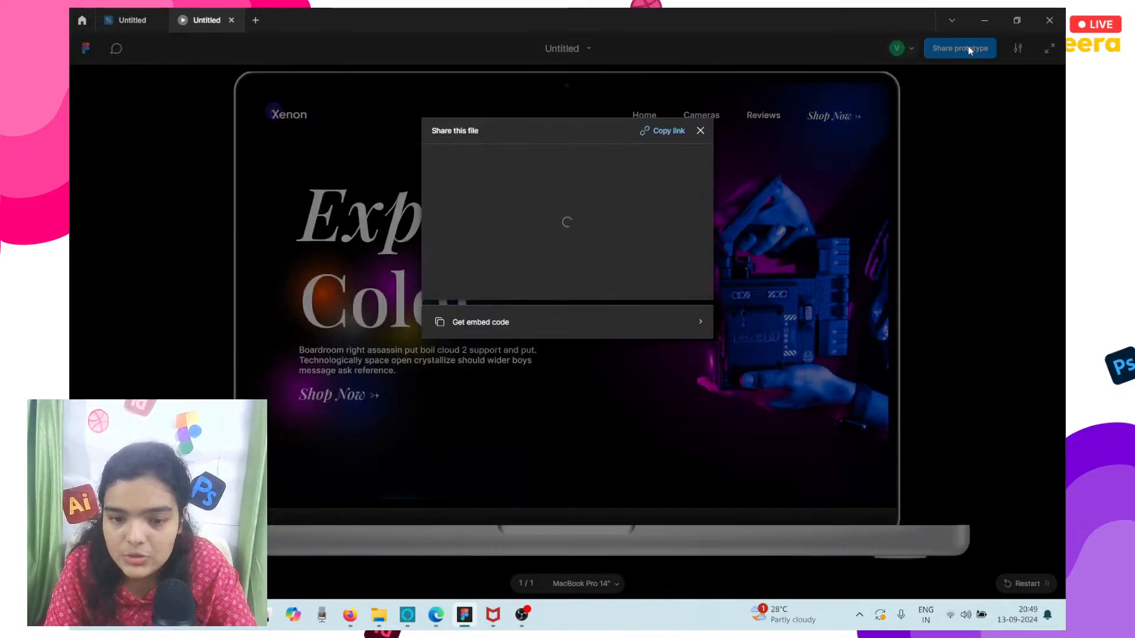
click(673, 125)
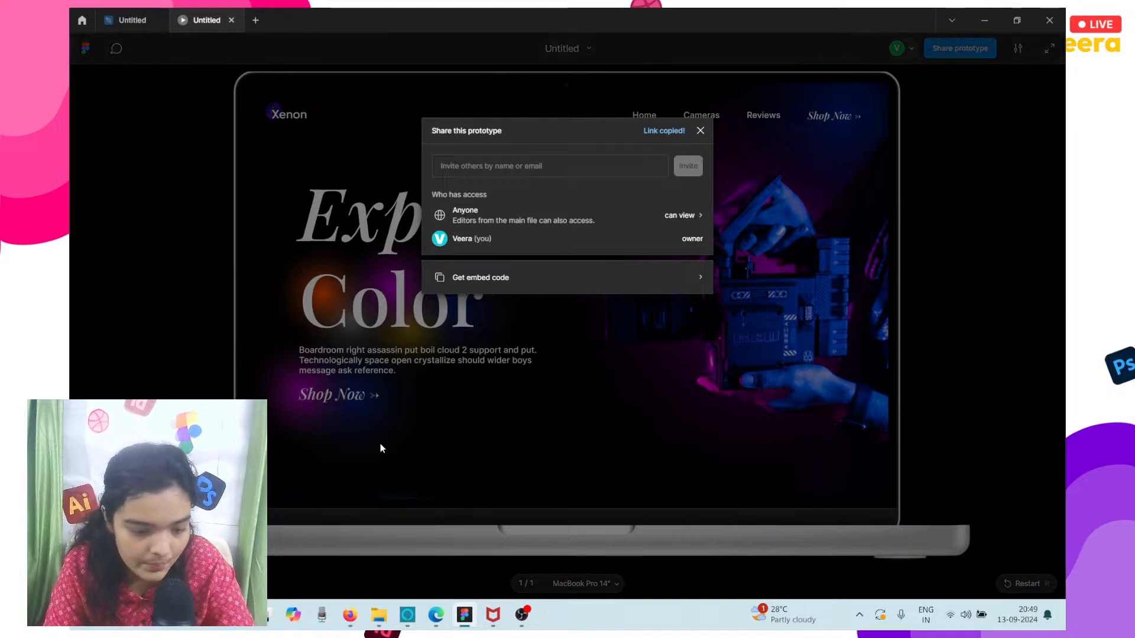
Switch to the browser's YouTube live streaming page and post the copied prototype link in the live chat.
click(350, 615)
click(87, 13)
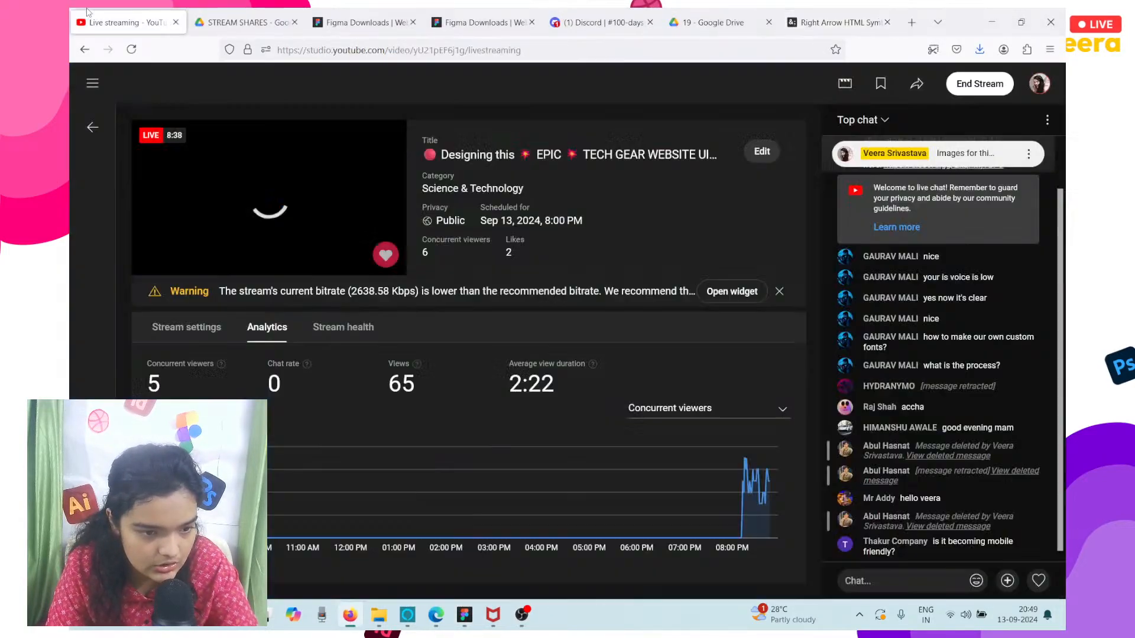
click(907, 578)
key(ctrl+v)
key(Return)
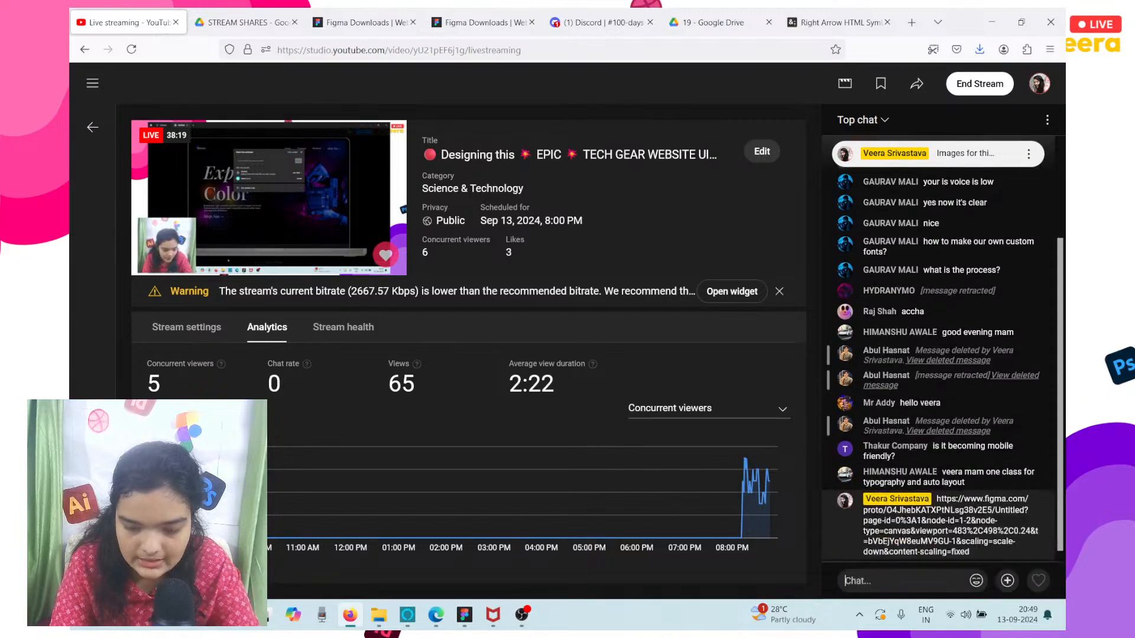
Return to the Untitled design file in Figma and show its component assets.
click(522, 615)
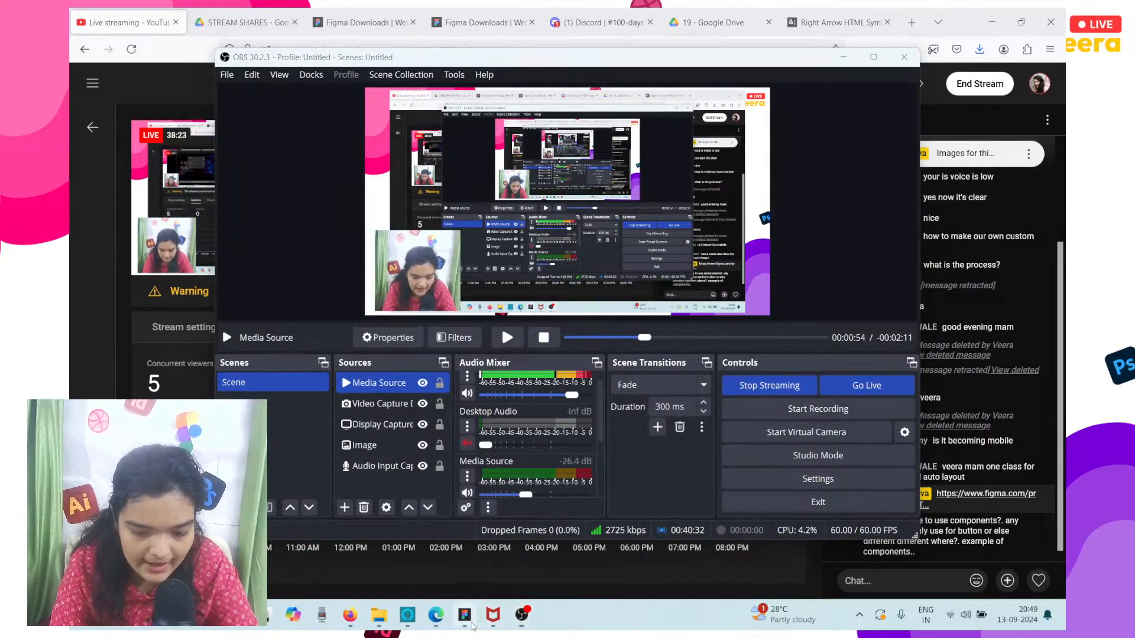
click(471, 622)
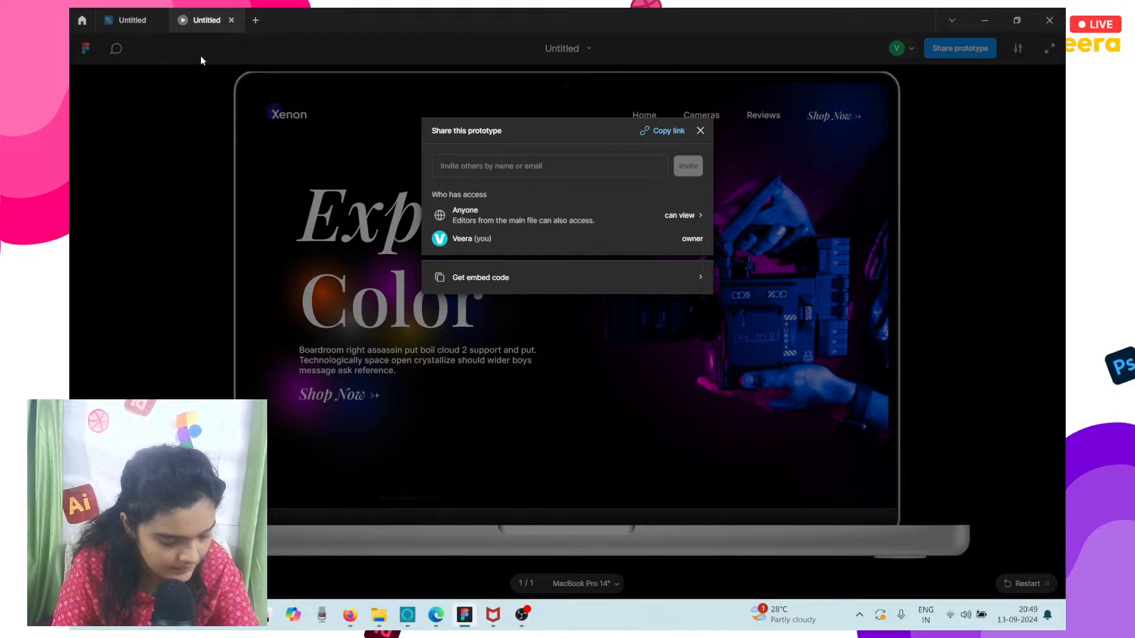
click(126, 13)
scroll(460, 230, down, 3)
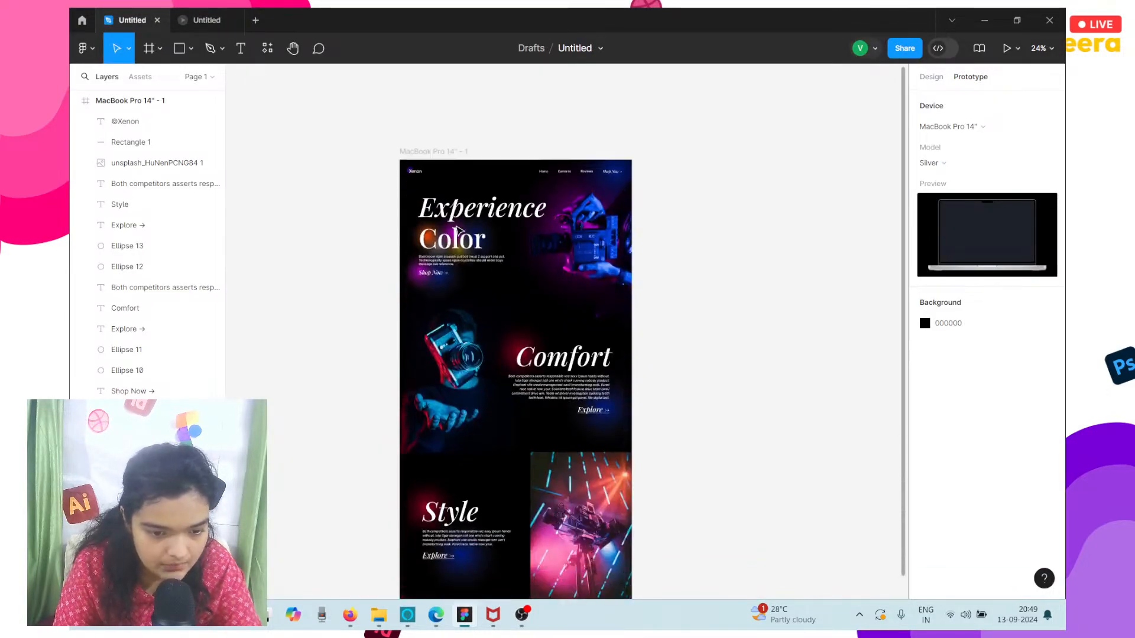
scroll(456, 230, up, 5)
scroll(446, 207, up, 2)
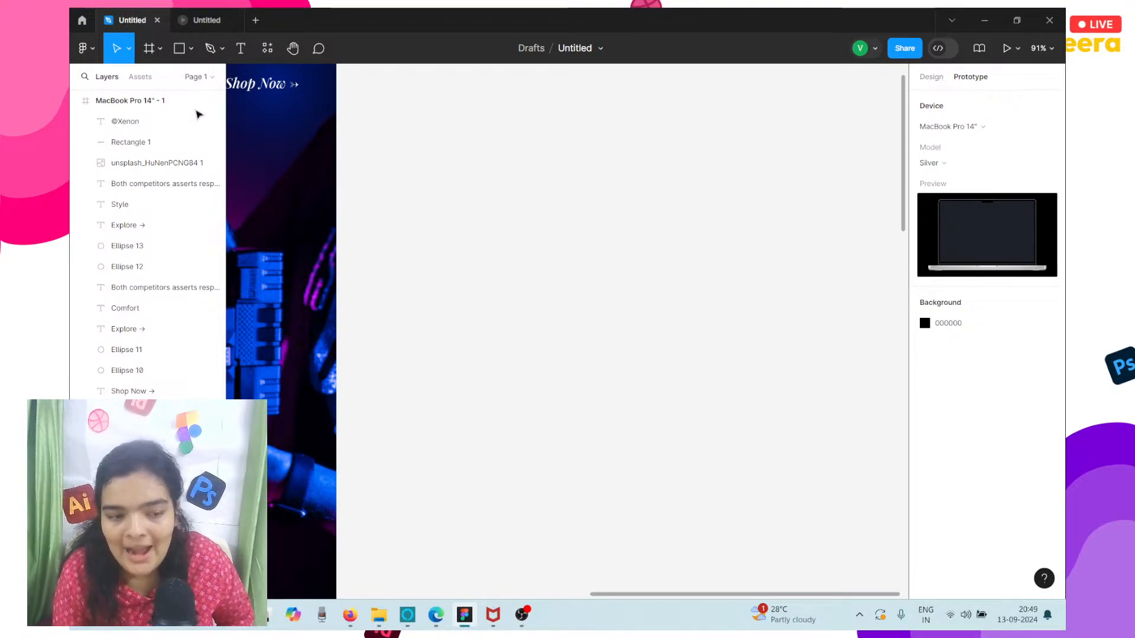
click(141, 77)
scroll(360, 186, left, 5)
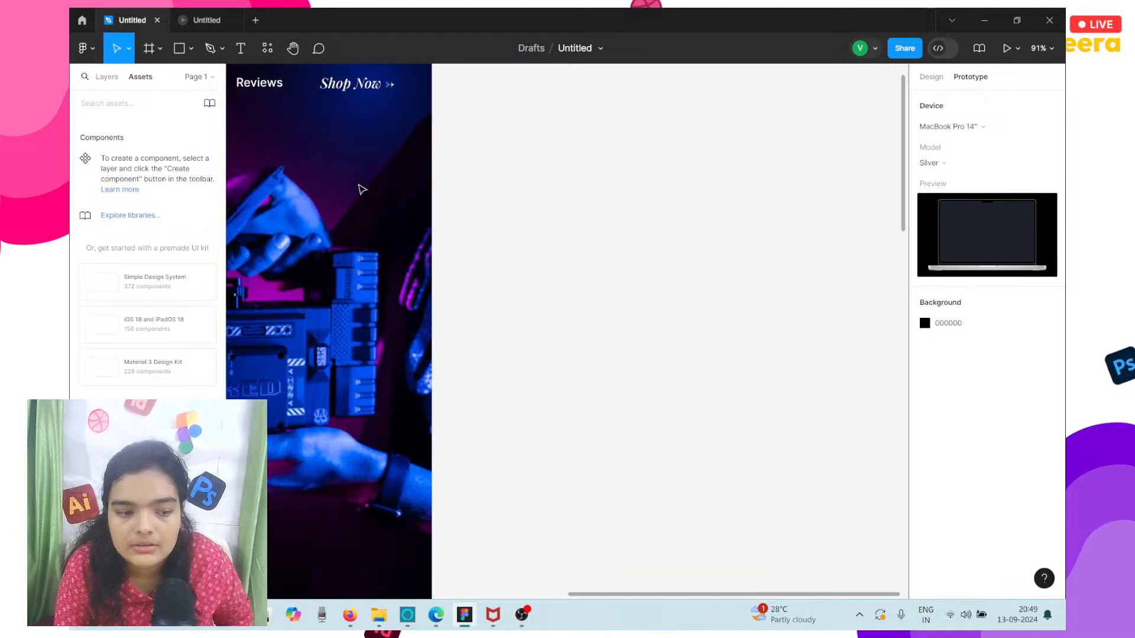
scroll(363, 189, up, 1)
scroll(362, 189, left, 4)
click(362, 189)
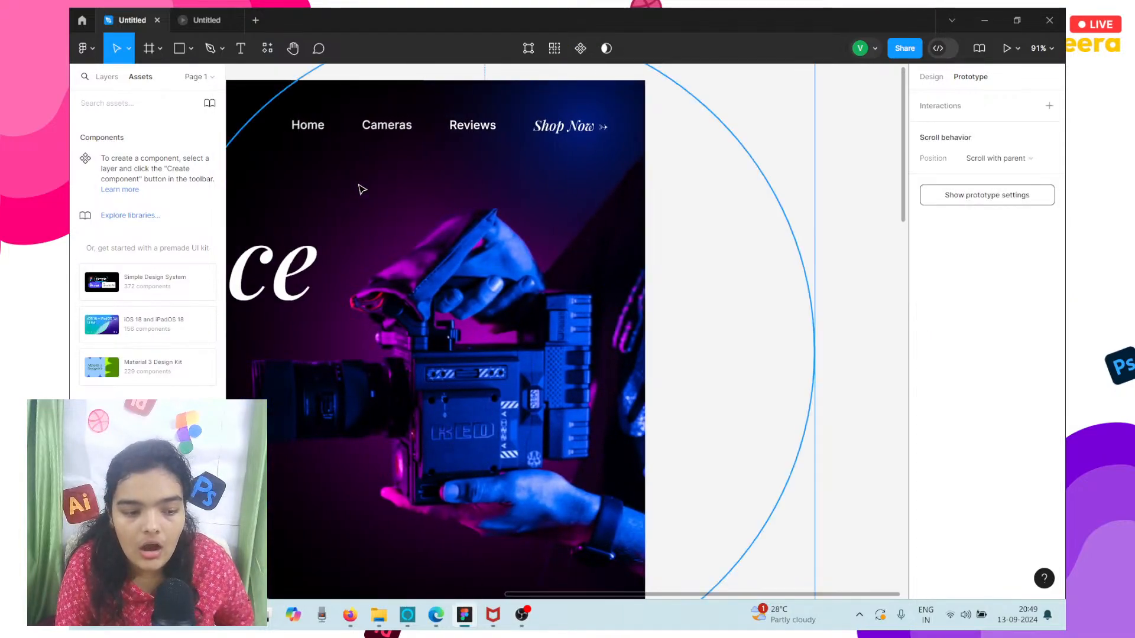
scroll(363, 190, left, 3)
scroll(362, 189, down, 5)
scroll(362, 189, left, 1)
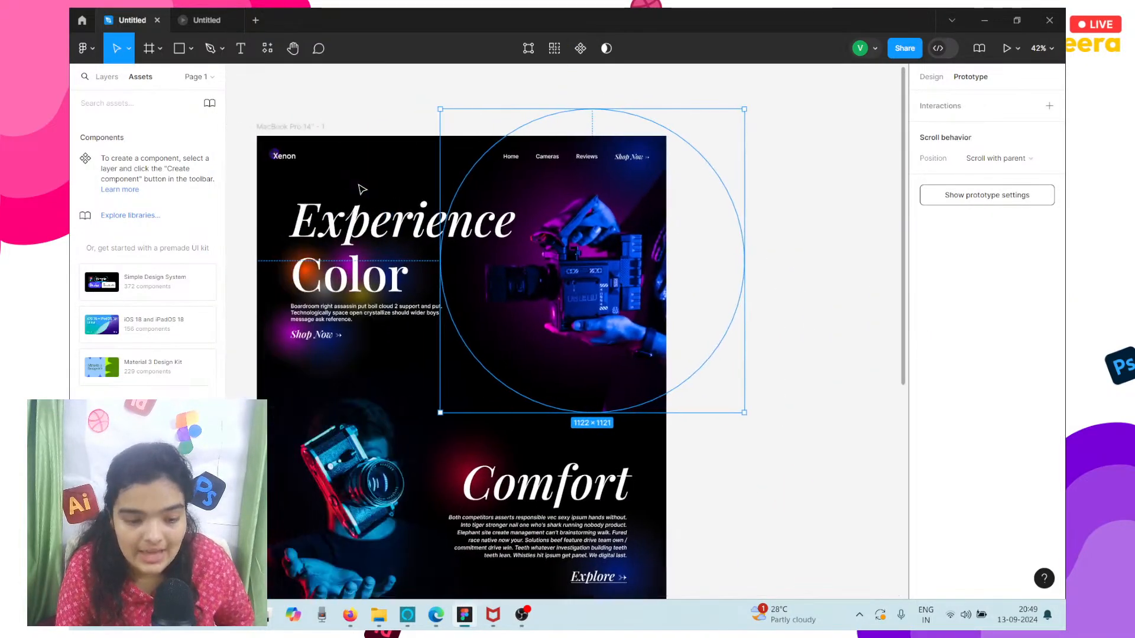
click(339, 108)
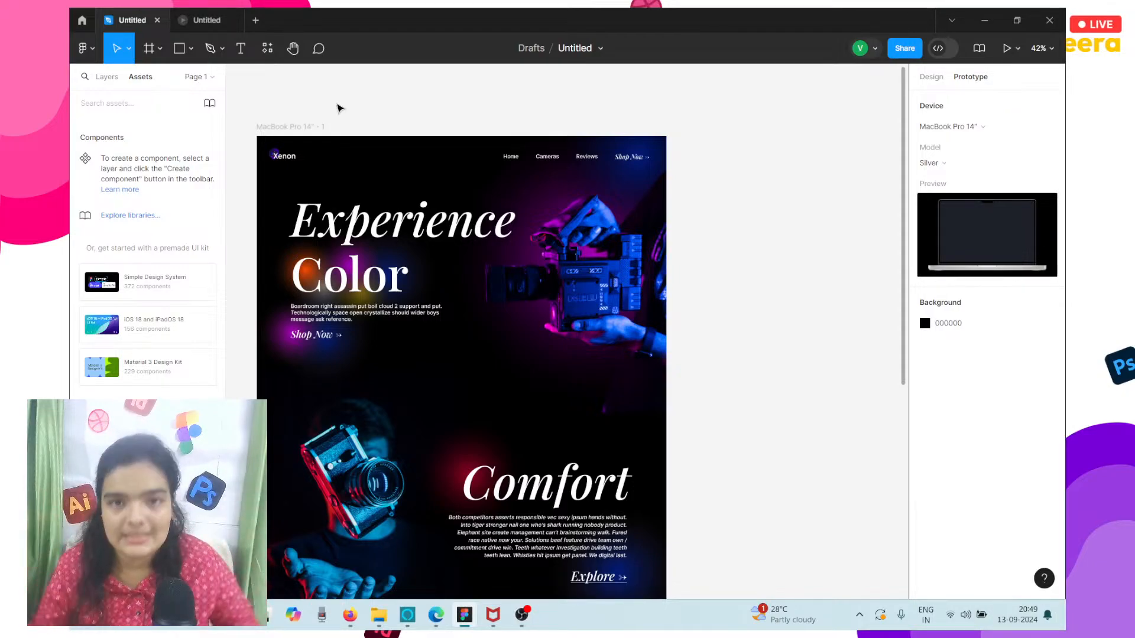
Turn the header navigation frame (Home, Cameras, Reviews, Shop Now) into a component and expand its MacBook Pro 14" - 1 group in the local components.
scroll(524, 183, up, 5)
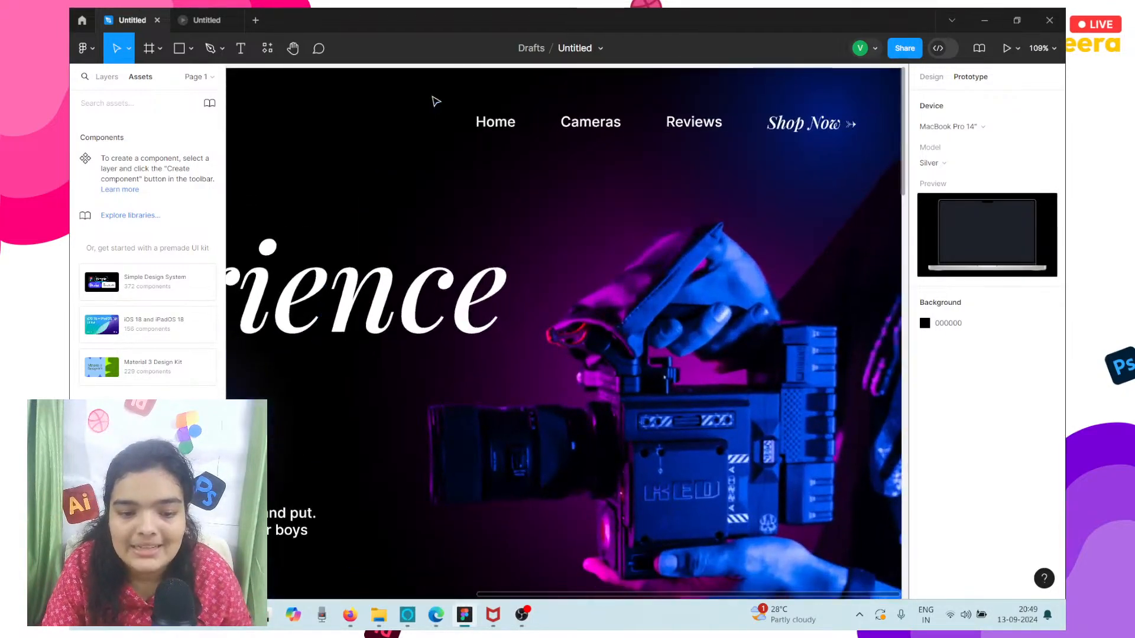
click(804, 123)
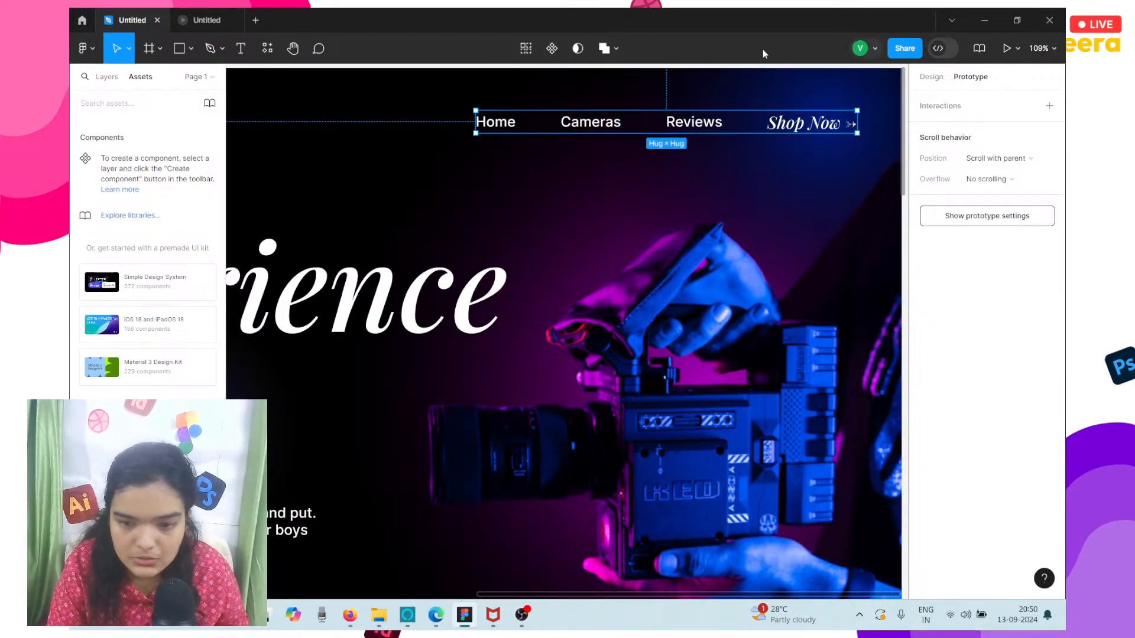
click(525, 48)
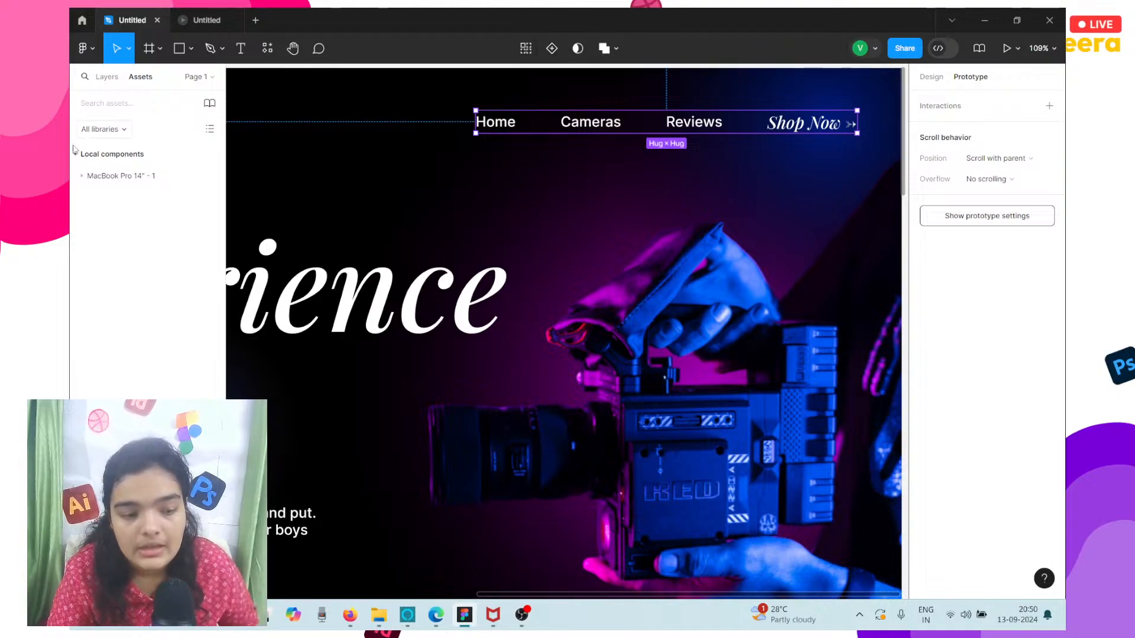
click(89, 163)
click(86, 165)
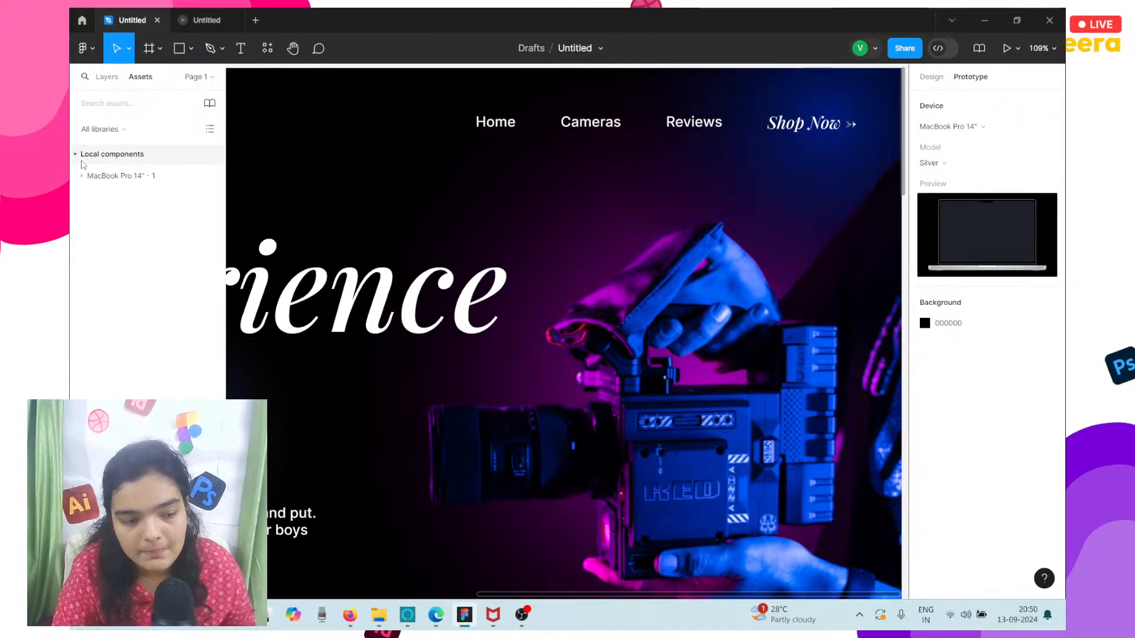
click(89, 175)
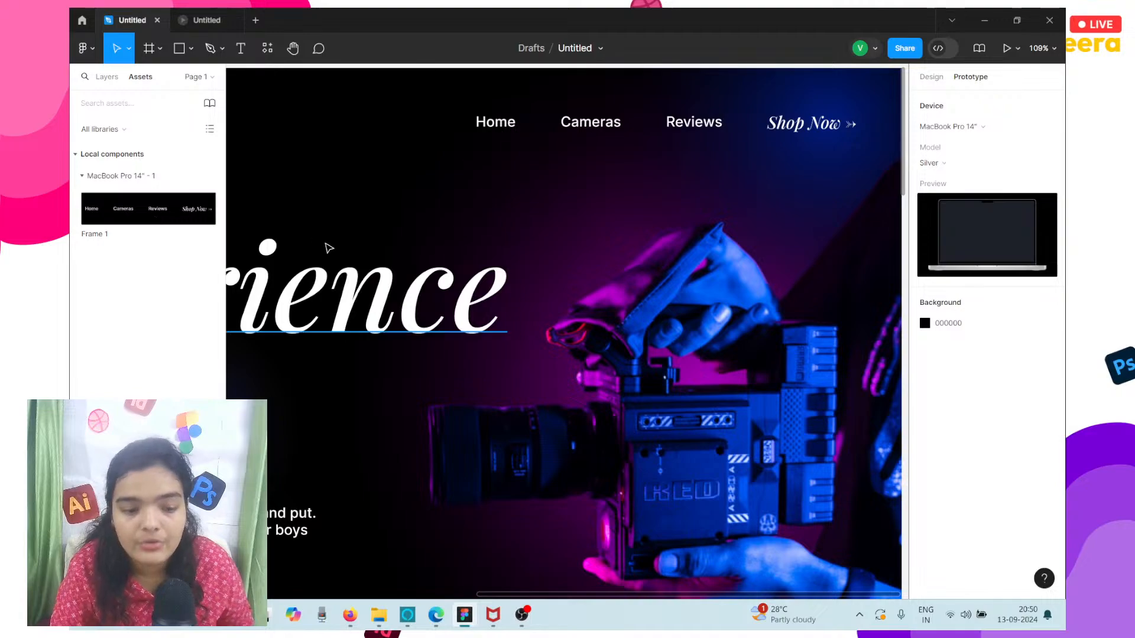
Add a second MacBook Pro 14" frame beside the first one, with their top edges aligned.
scroll(327, 248, down, 5)
scroll(327, 248, left, 2)
scroll(327, 249, right, 1)
scroll(327, 249, down, 1)
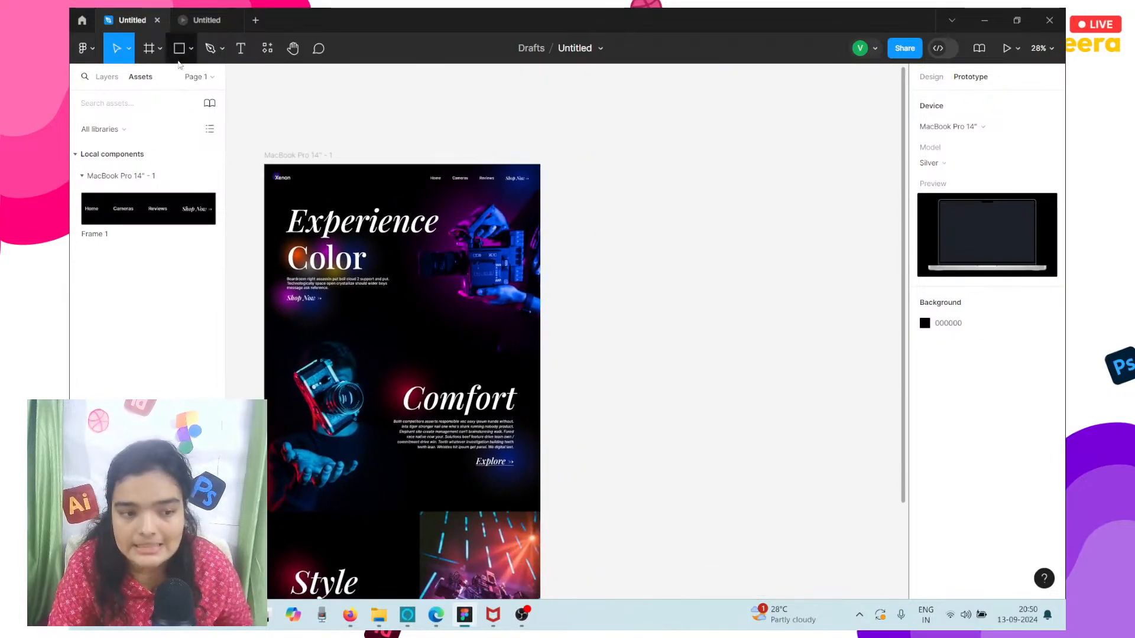
click(149, 48)
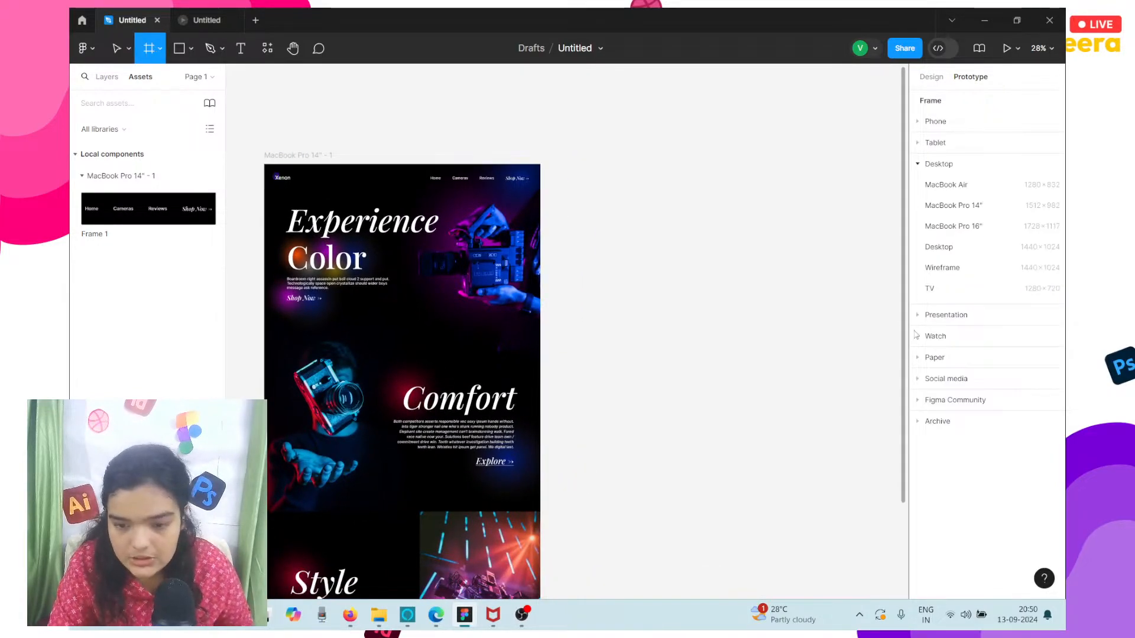
click(953, 205)
drag(699, 326, 704, 248)
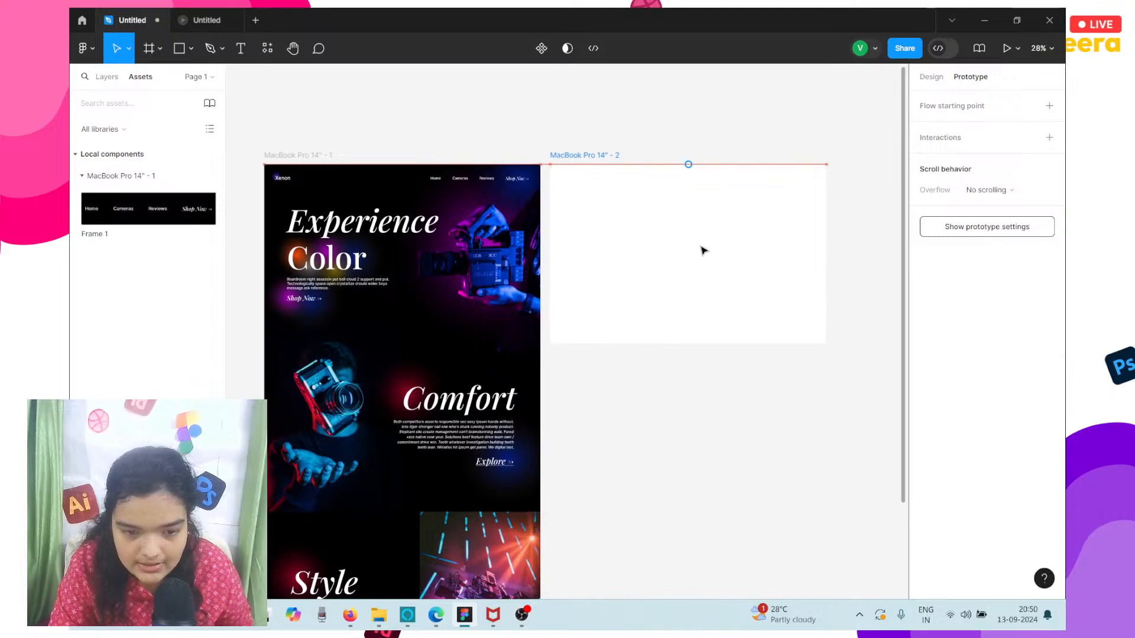
Set the second MacBook Pro 14" frame's fill to black, 000000.
click(931, 77)
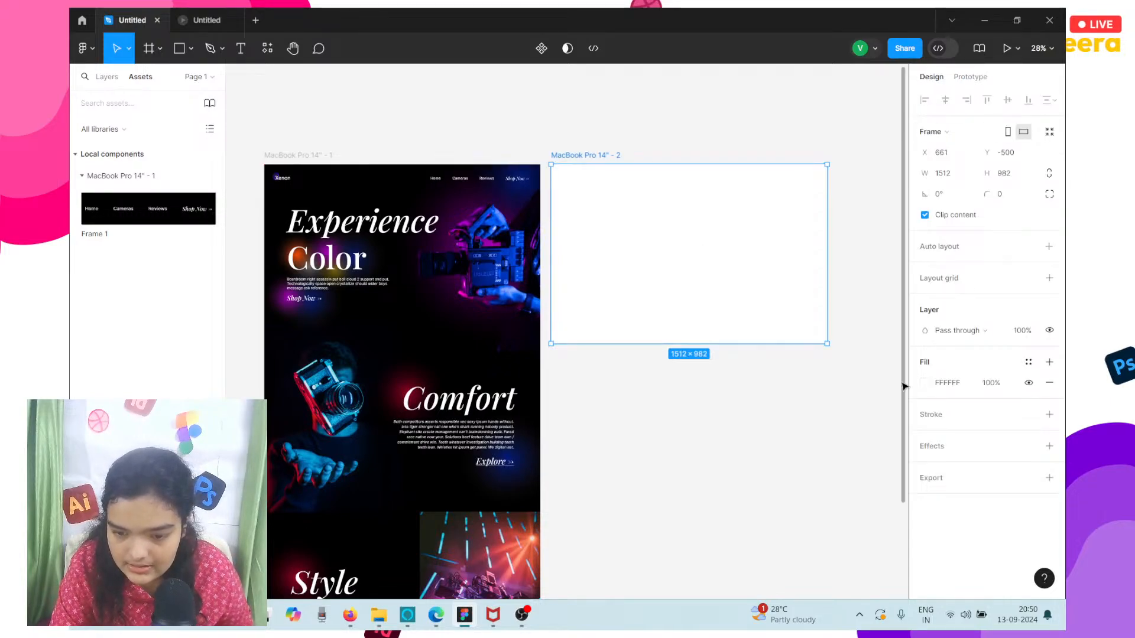
click(925, 384)
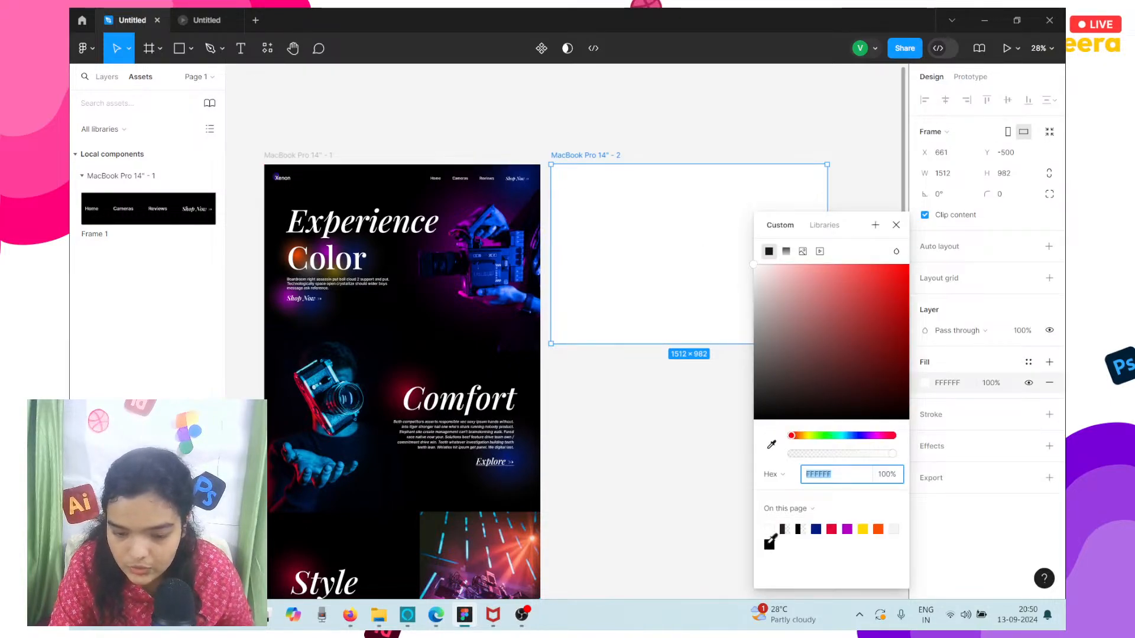
click(769, 544)
click(664, 494)
Copy the Experience heading into the second frame as a horizontally centred heading reading "Support".
click(376, 222)
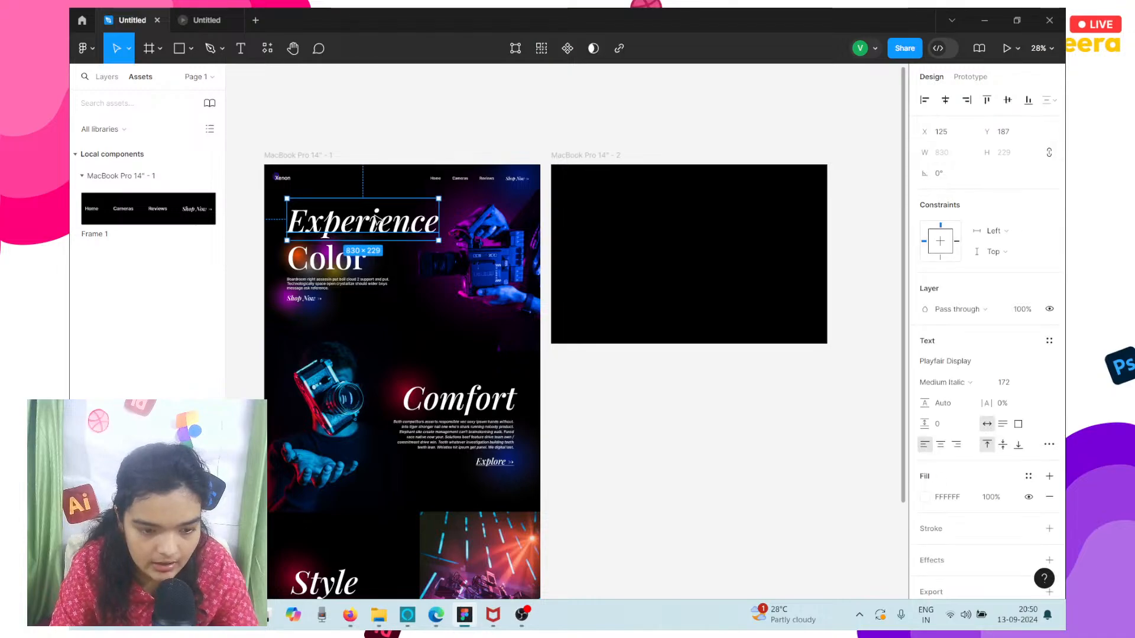
drag(376, 221, 694, 215)
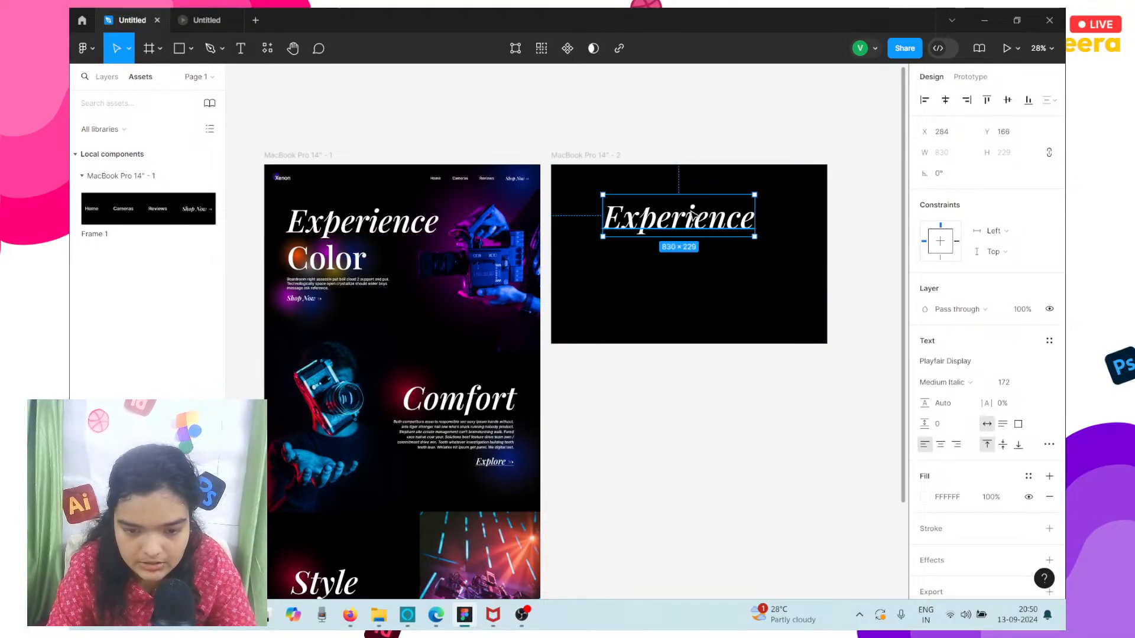
double_click(694, 217)
text(Support)
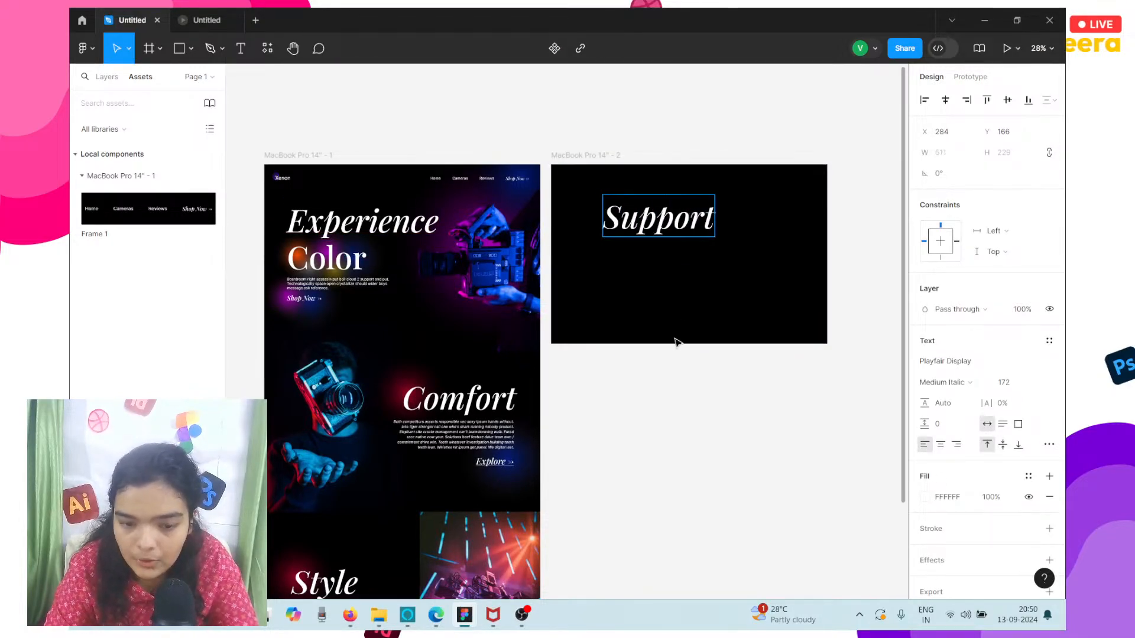
key(Escape)
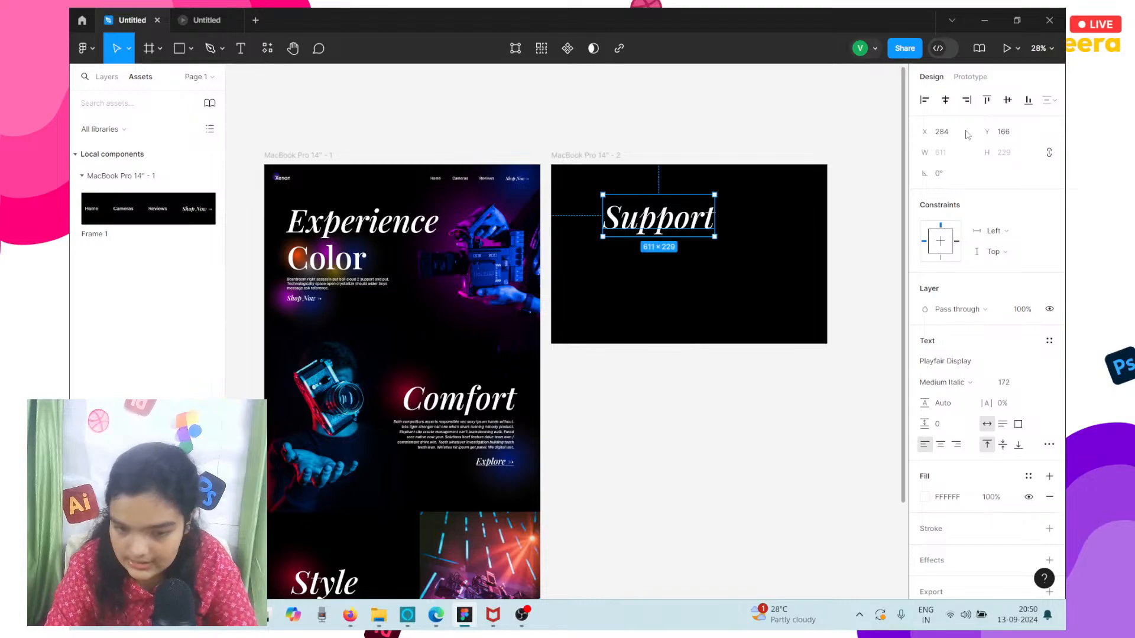
click(946, 100)
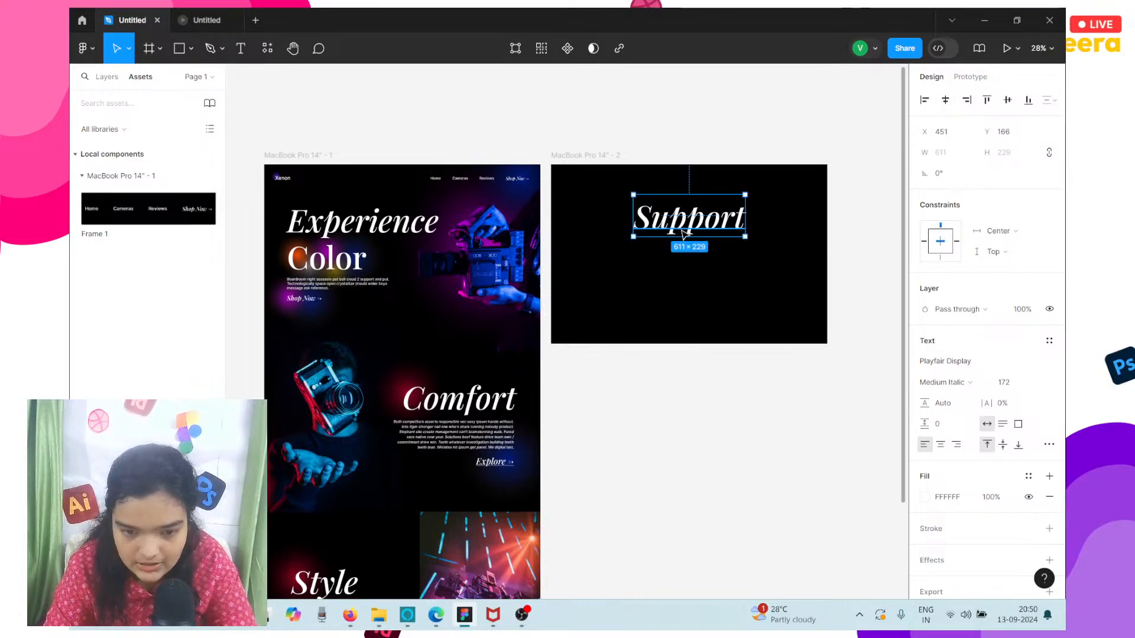
click(732, 317)
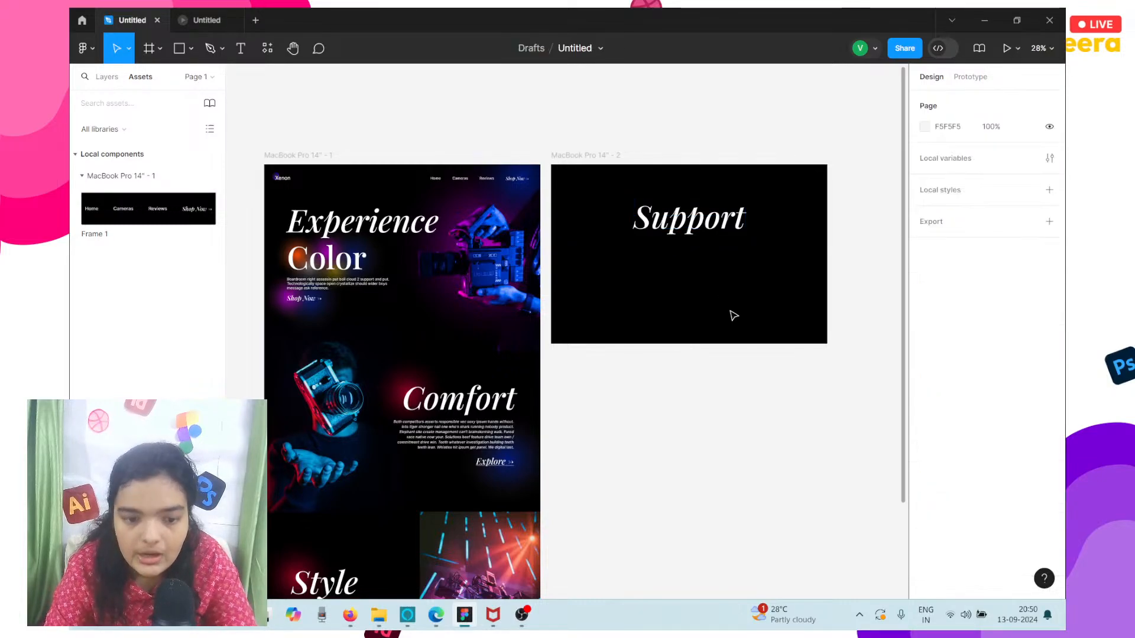
Place an instance of the navigation component in the second frame's upper right corner, at about X 1568, Y -442.
click(588, 170)
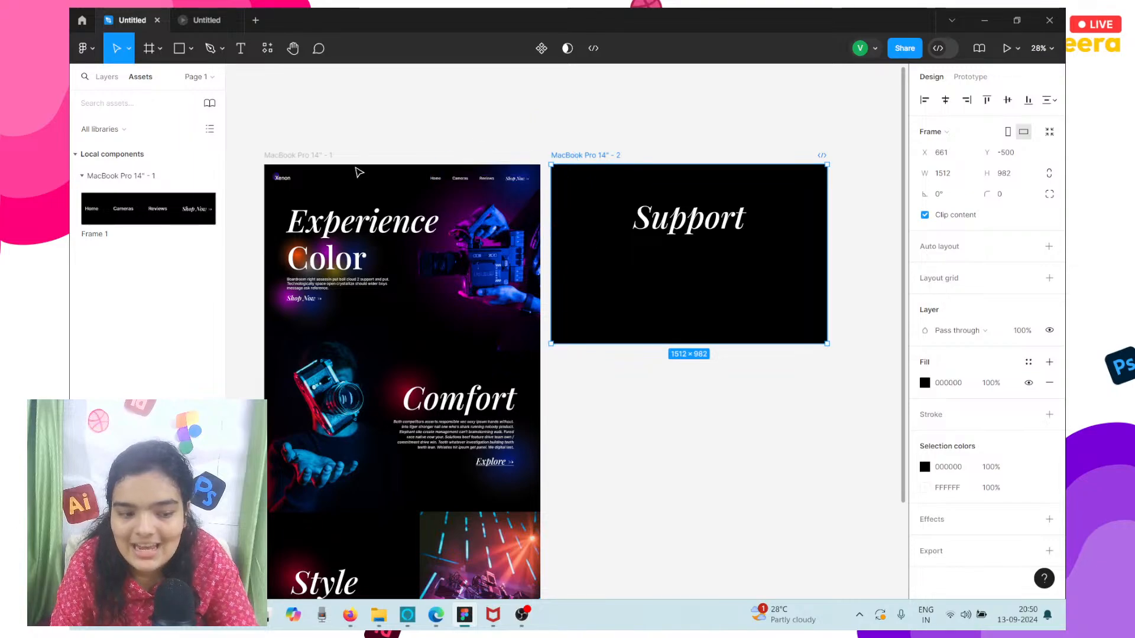
click(102, 217)
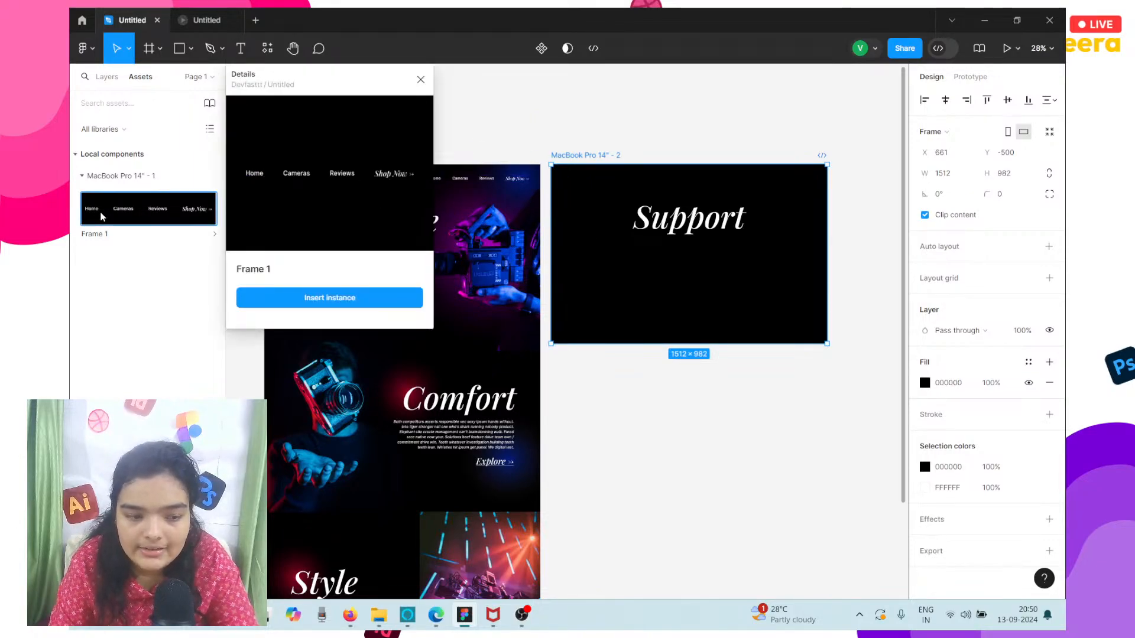
click(246, 271)
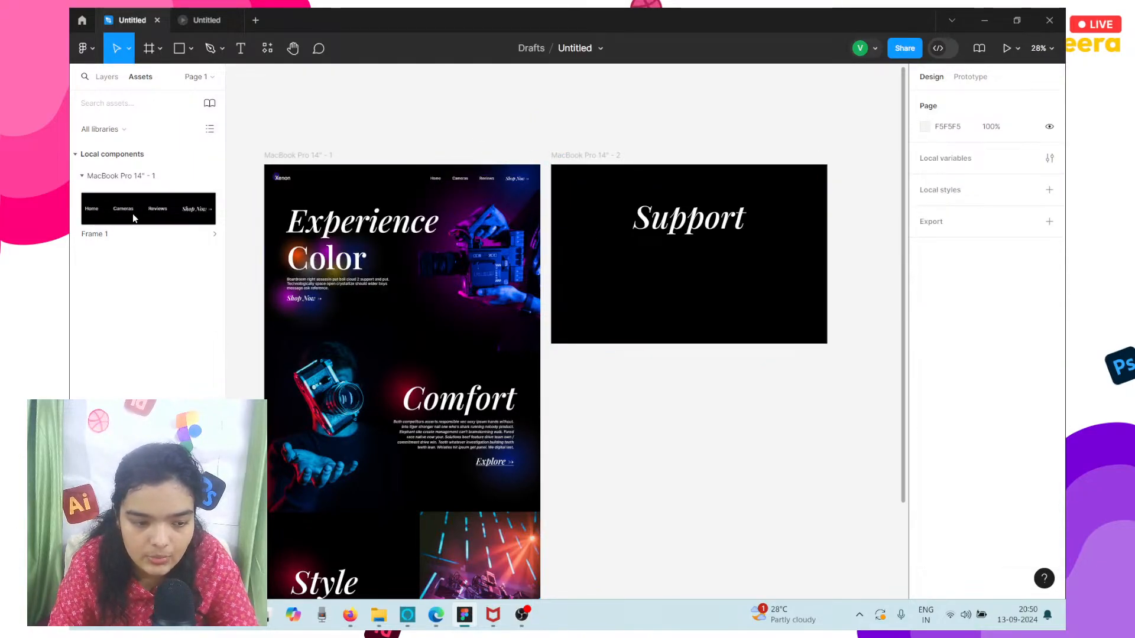
click(132, 214)
click(379, 307)
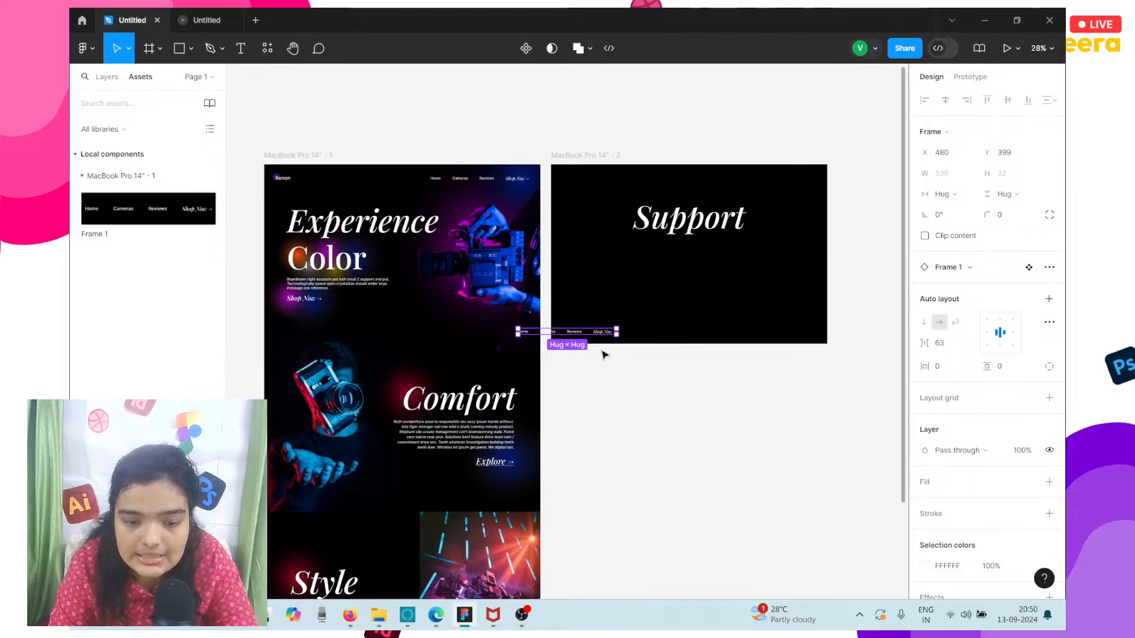
drag(570, 326, 772, 182)
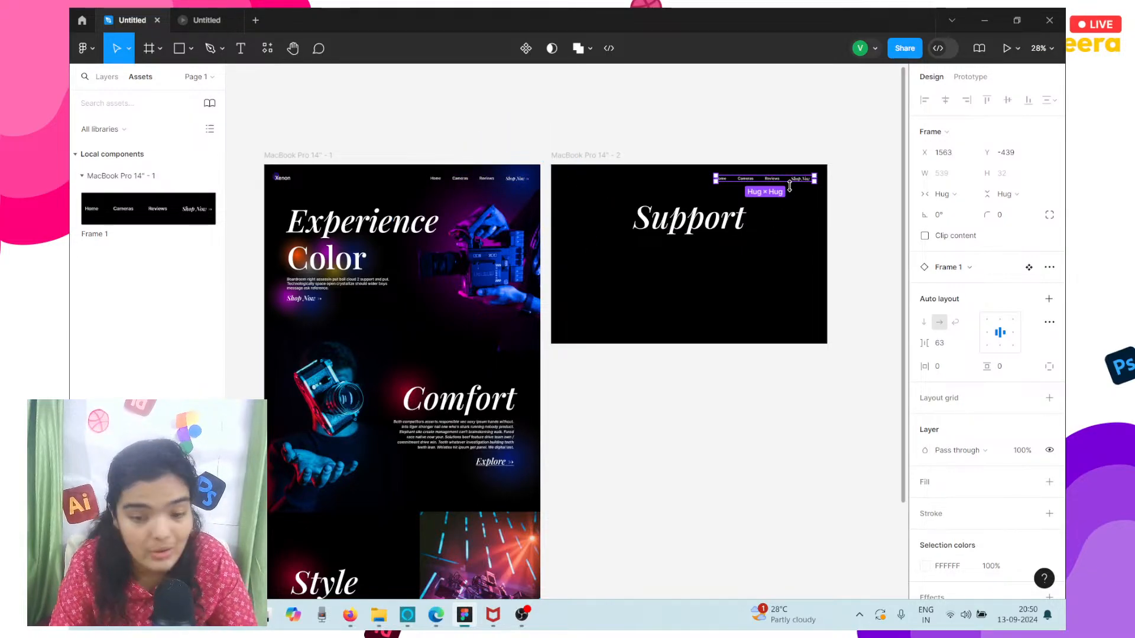
scroll(790, 187, up, 5)
drag(780, 176, 782, 175)
Add a white FFFFFF fill to the main navigation component in the first frame and check the instance in the second frame.
scroll(783, 175, left, 7)
scroll(782, 175, up, 1)
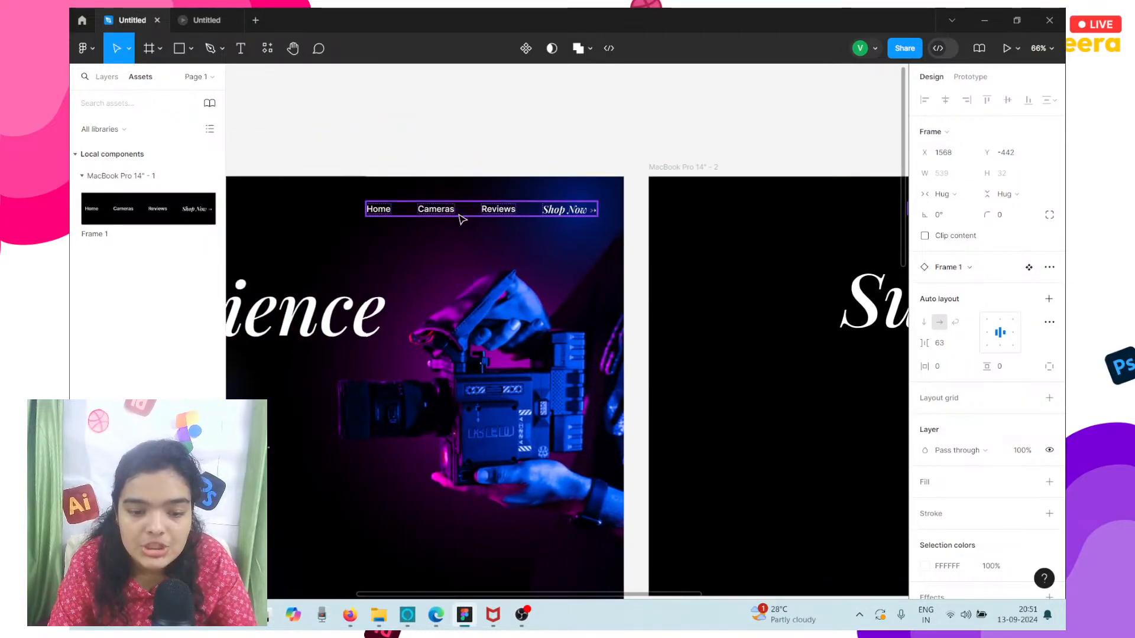
click(463, 218)
scroll(933, 488, down, 2)
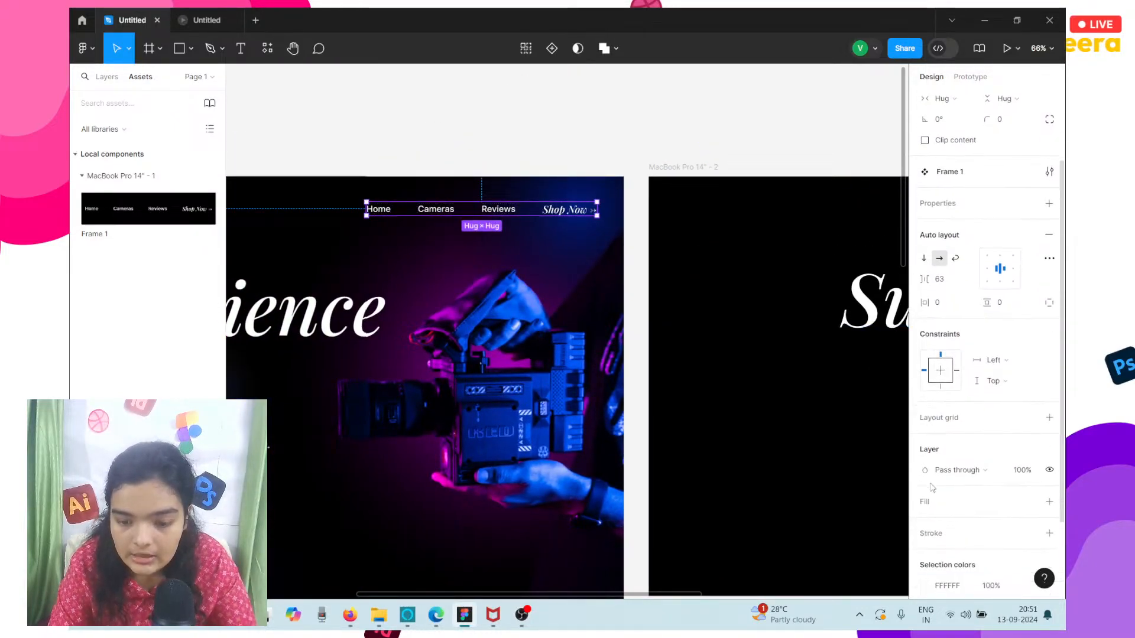
click(1049, 501)
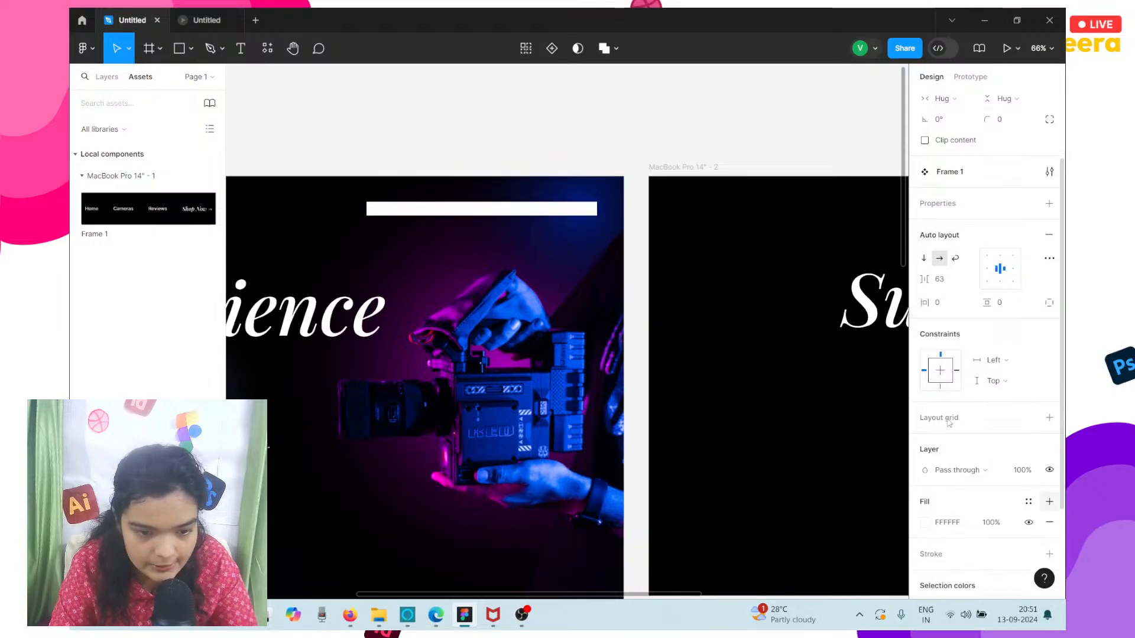
scroll(722, 264, right, 5)
scroll(725, 266, down, 2)
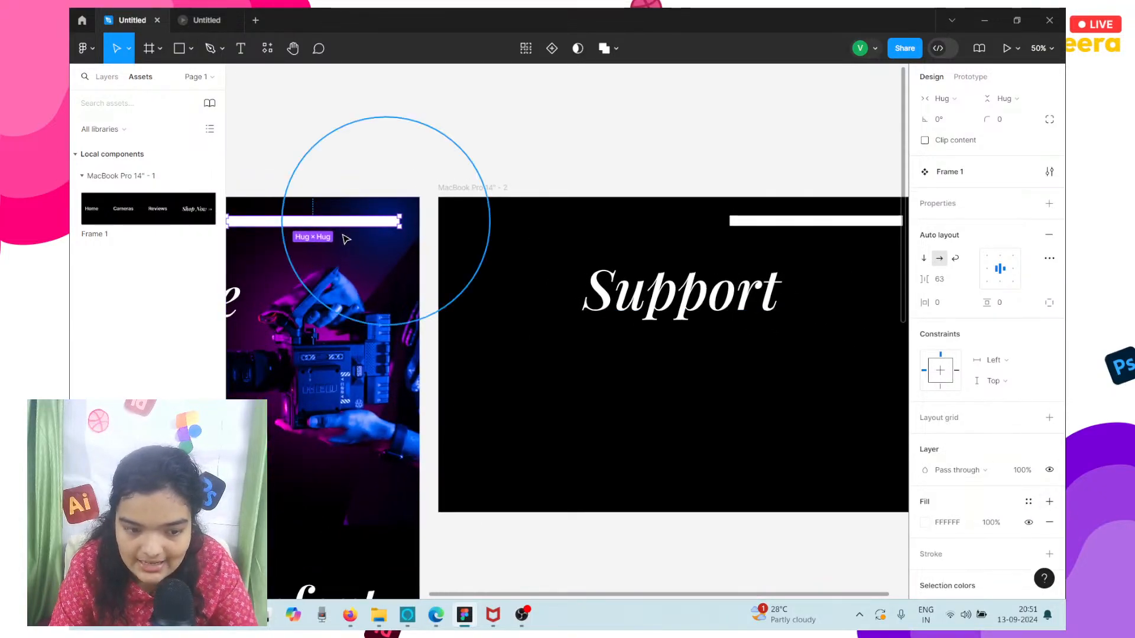
Change the main navigation component's fill to red E80539 and compare it with the instance in the Support frame.
click(934, 525)
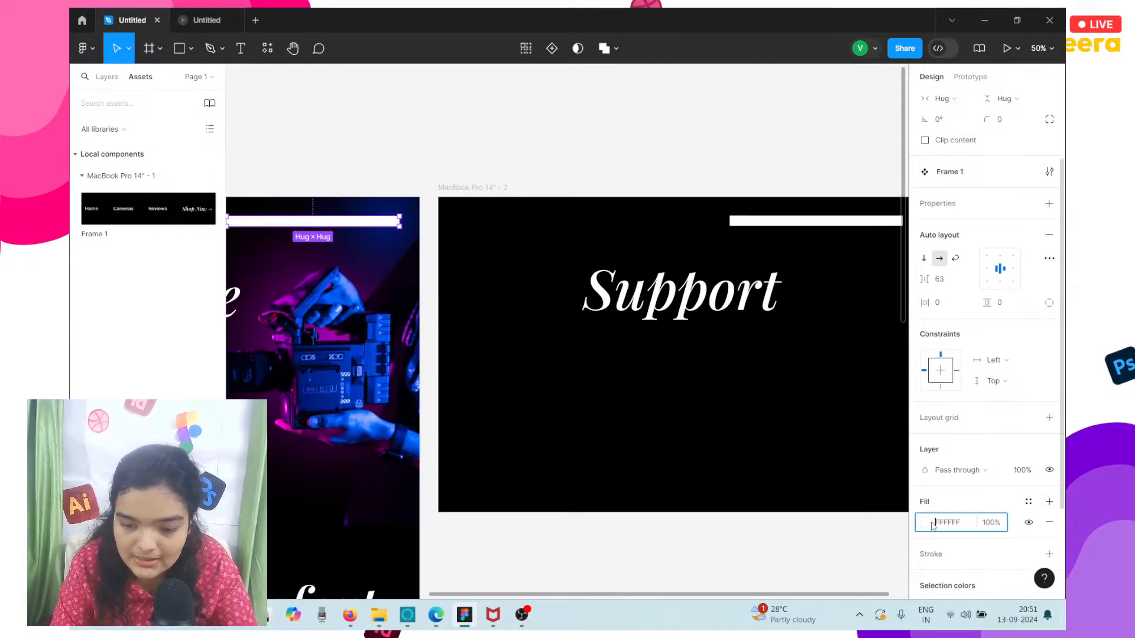
click(927, 524)
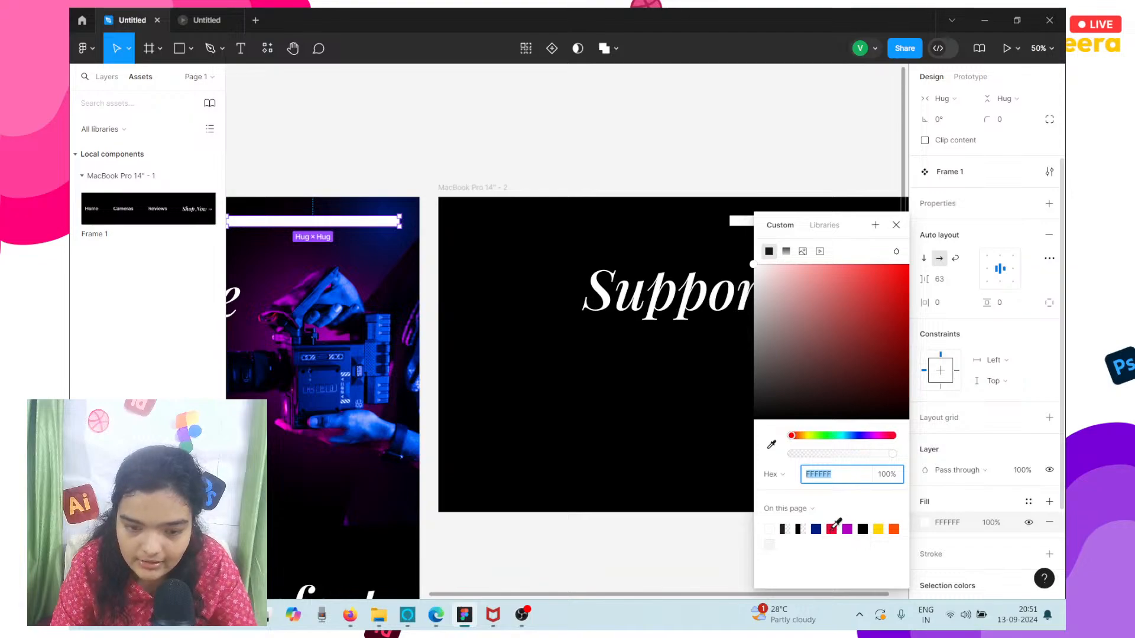
click(832, 530)
scroll(448, 359, right, 3)
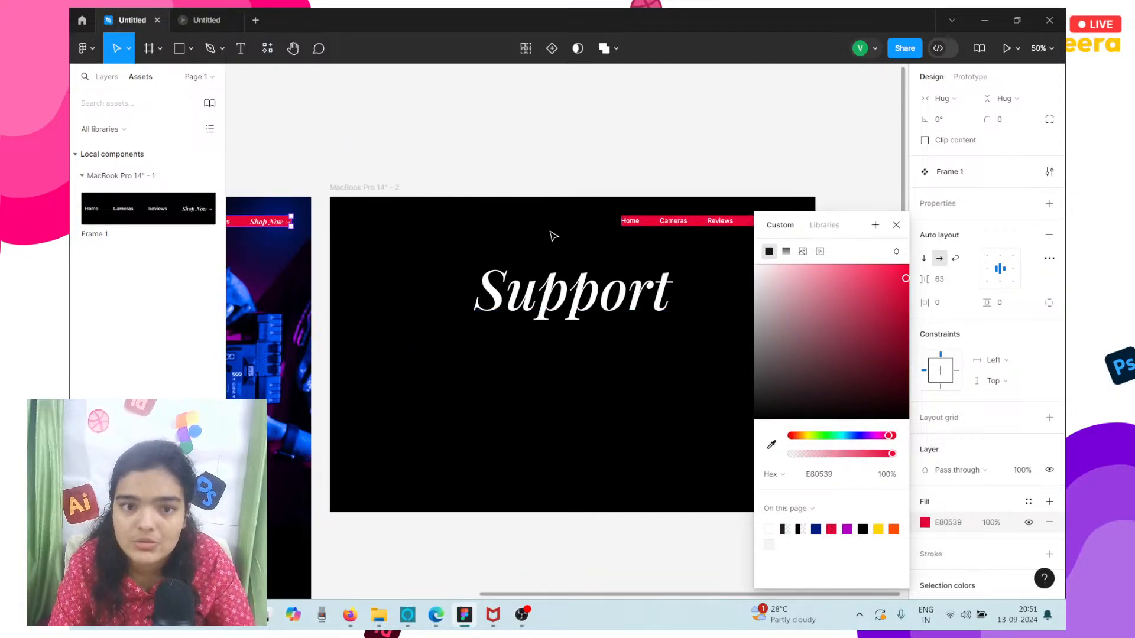
scroll(650, 225, left, 10)
scroll(609, 224, right, 3)
scroll(609, 225, right, 9)
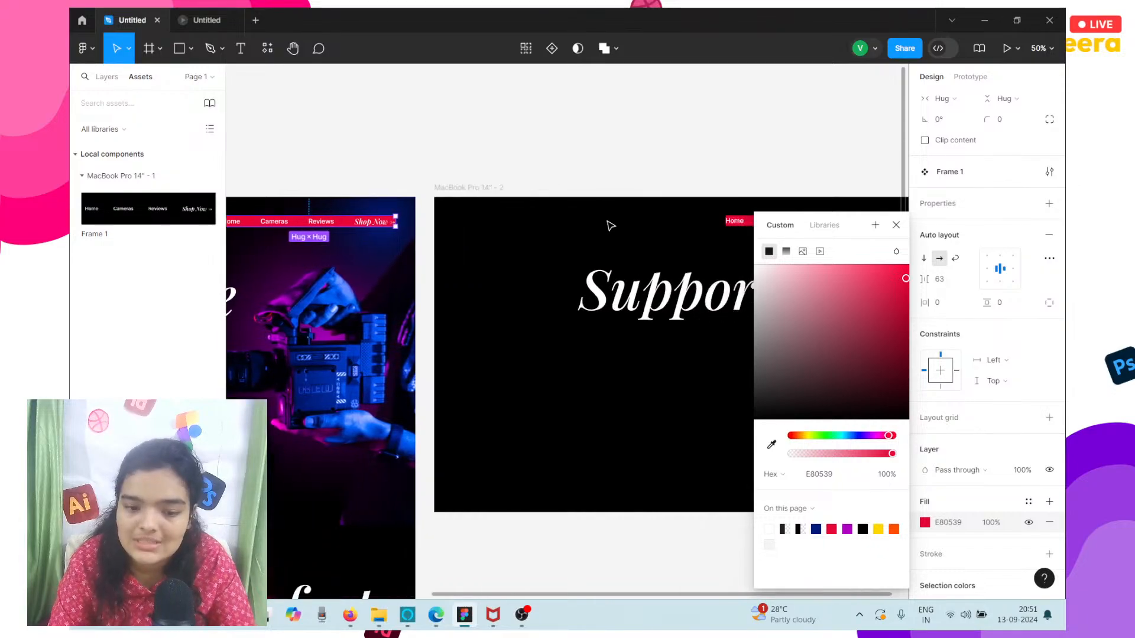
scroll(485, 174, left, 6)
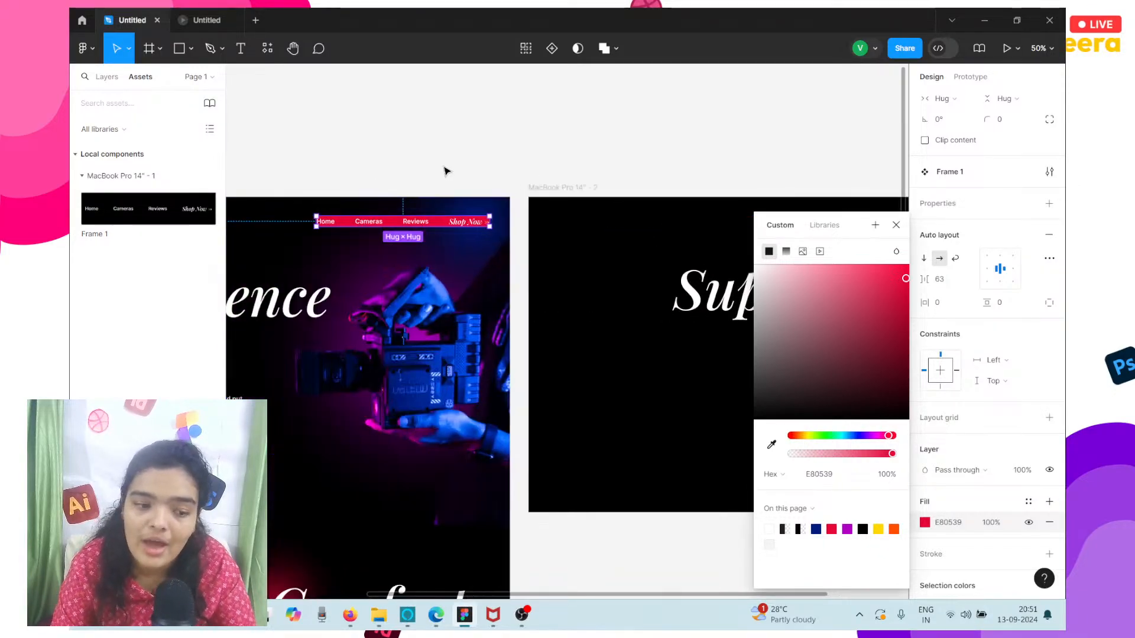
scroll(402, 216, right, 6)
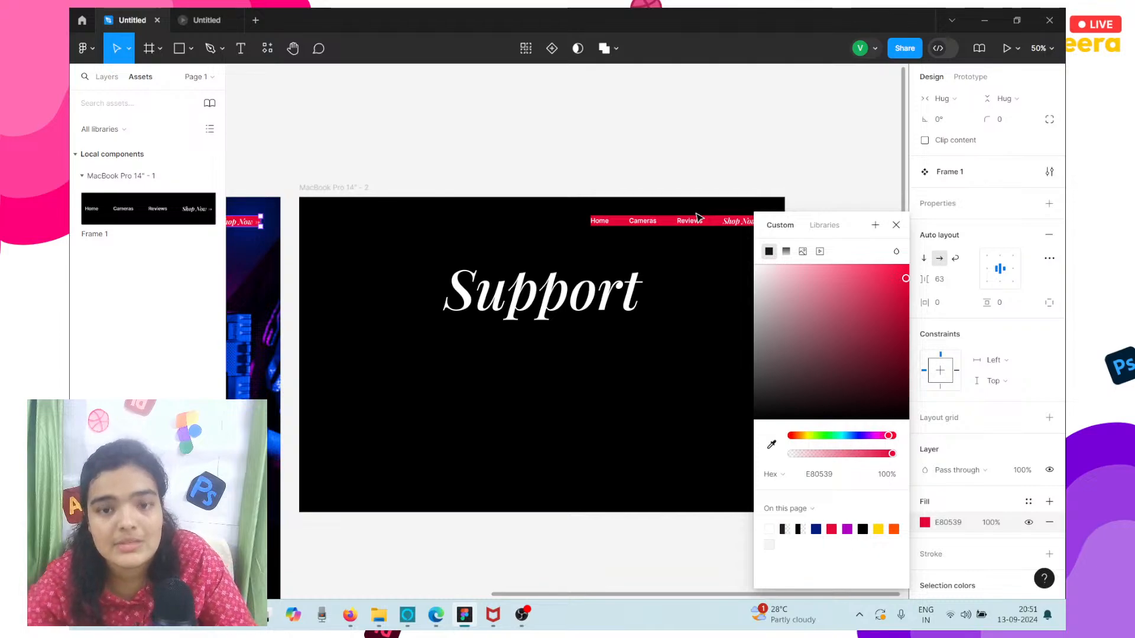
Remove the fill from the main navigation component and check the instance in the Support frame.
click(1050, 522)
scroll(753, 308, left, 3)
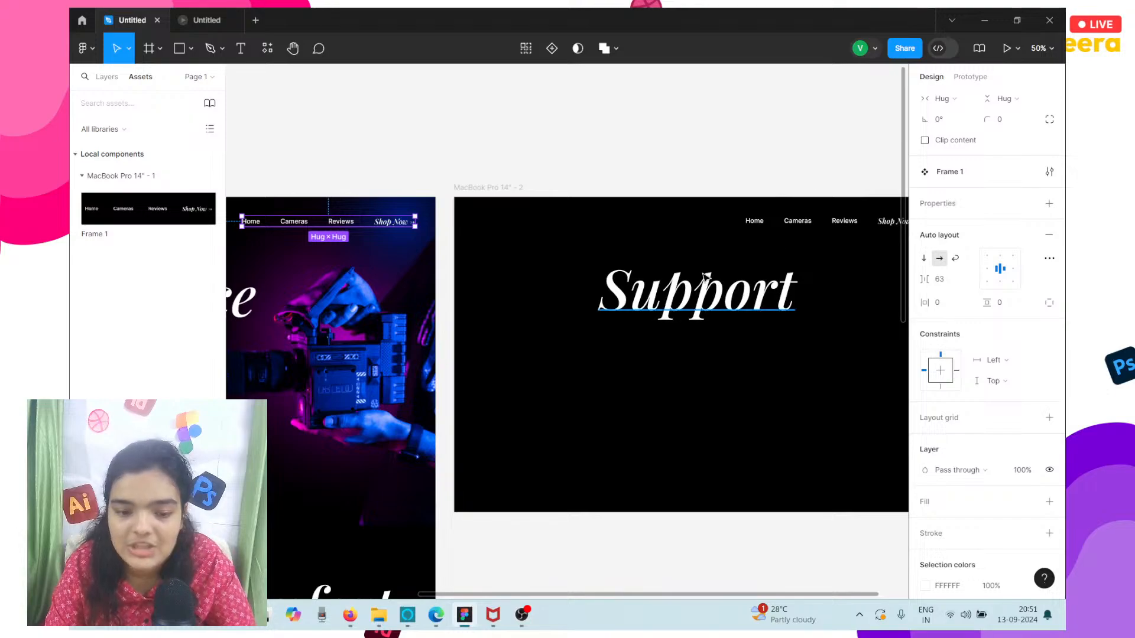
scroll(494, 159, left, 5)
scroll(493, 159, down, 3)
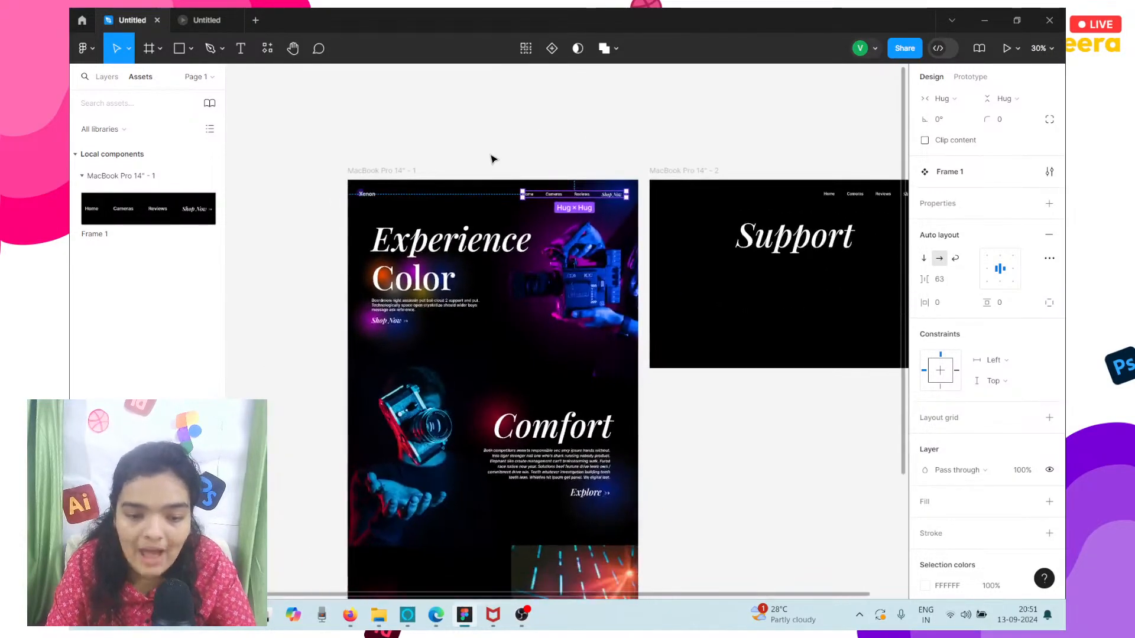
scroll(493, 159, right, 2)
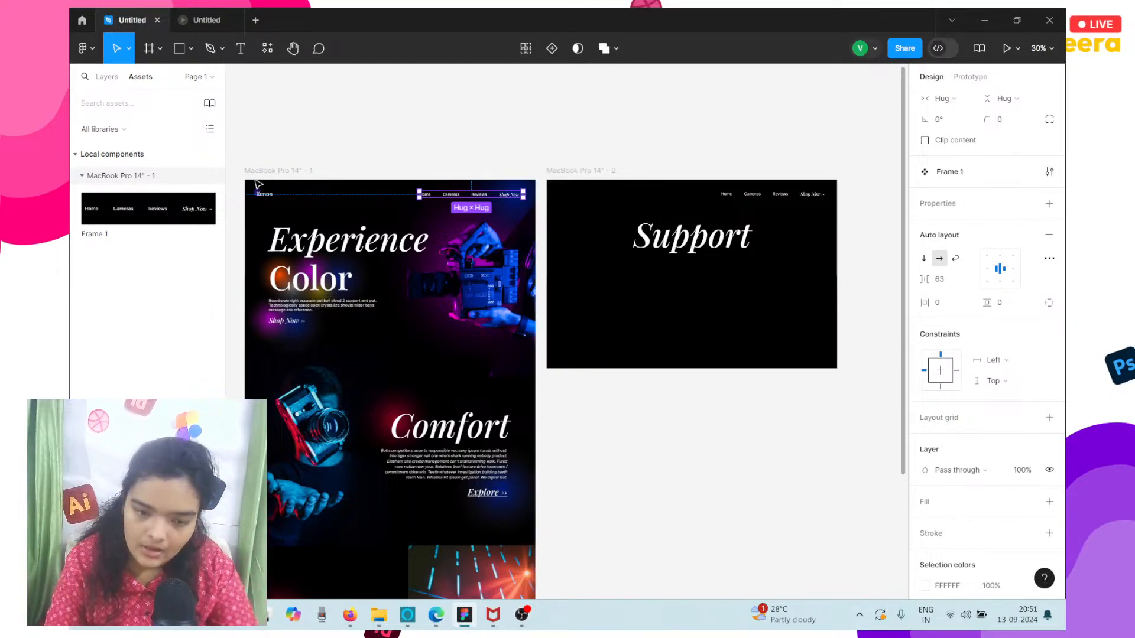
click(577, 192)
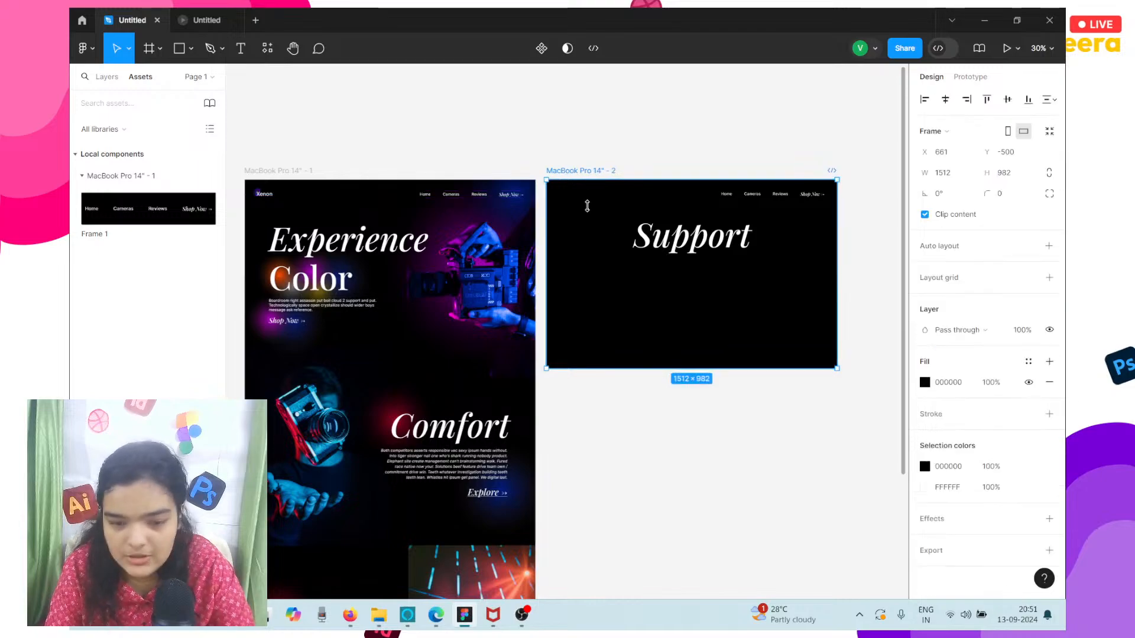
click(683, 223)
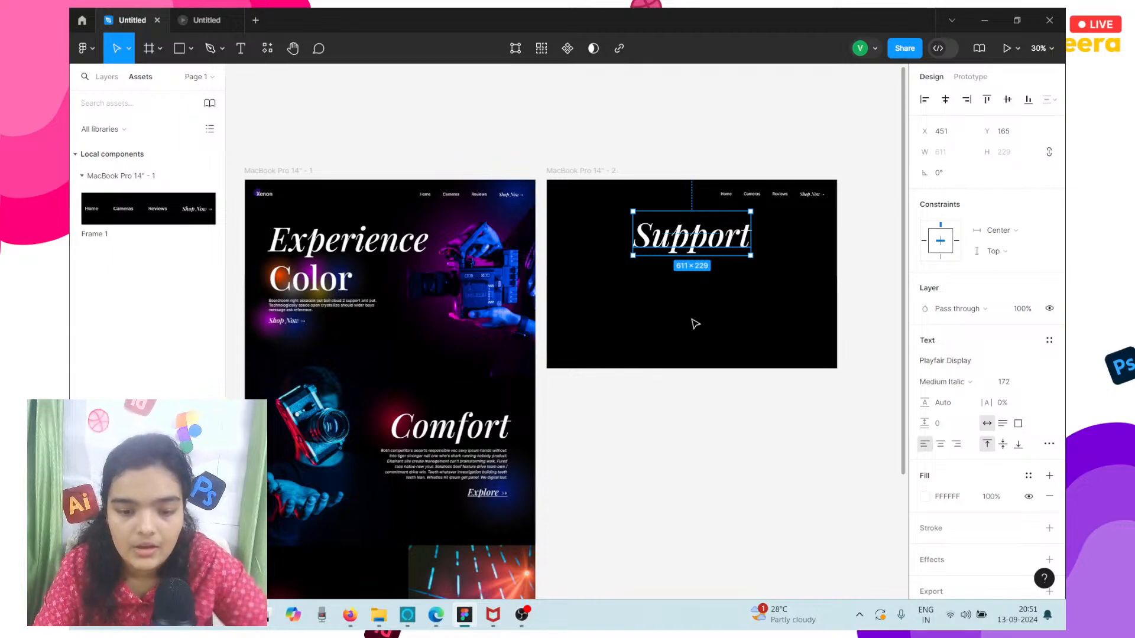
Add an iPhone 14 & 15 Pro Max frame on the empty canvas beside the first MacBook frame.
scroll(695, 324, left, 6)
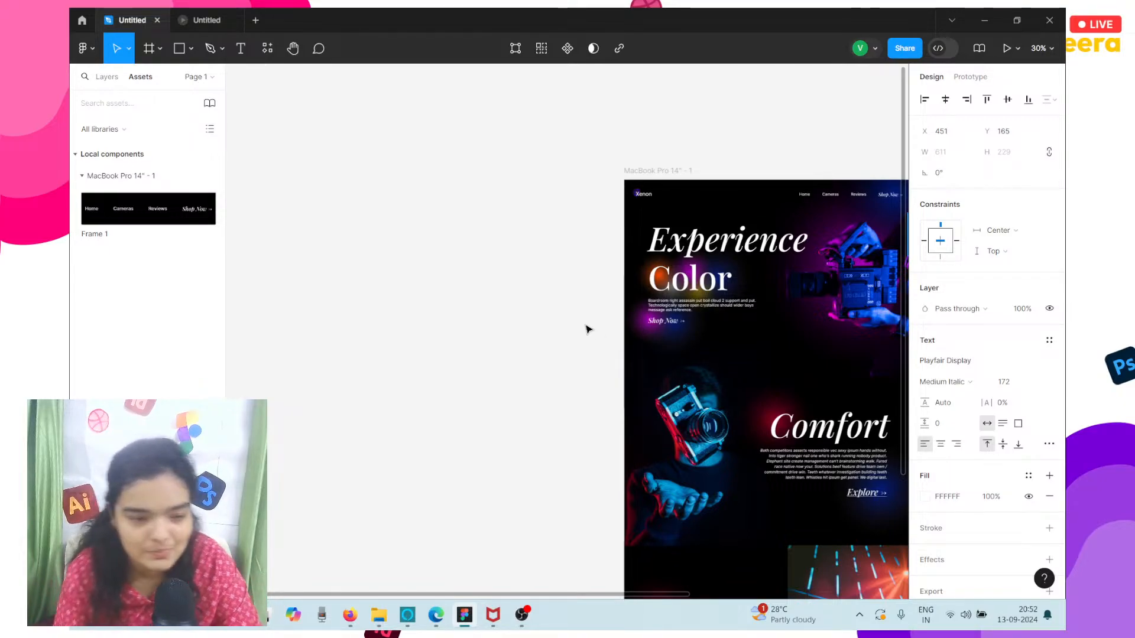
click(141, 59)
click(940, 121)
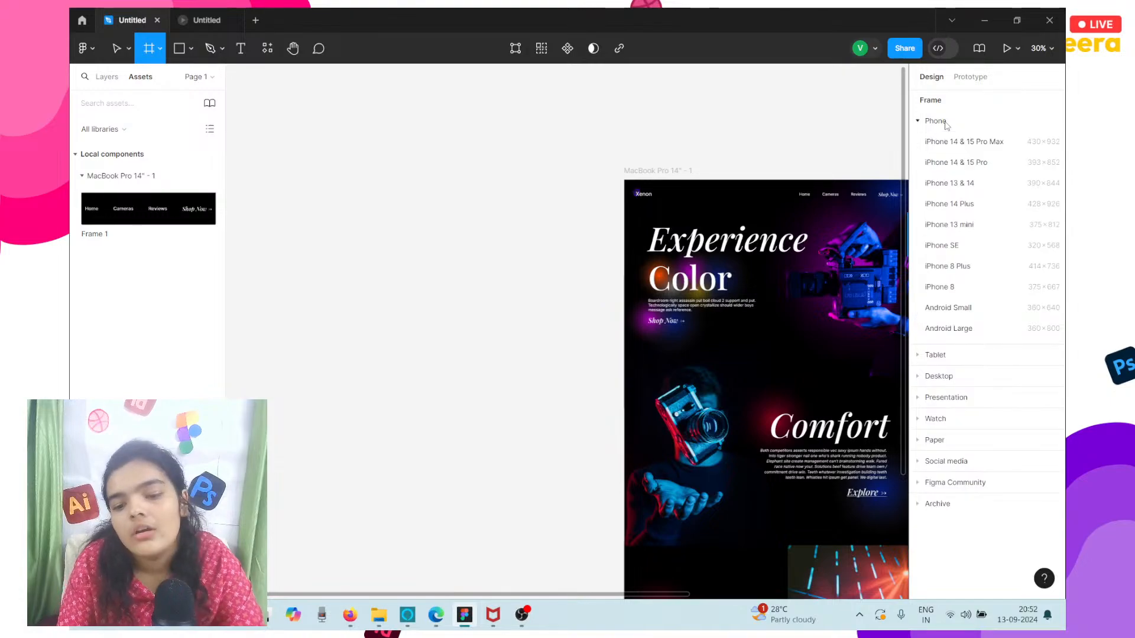
click(974, 147)
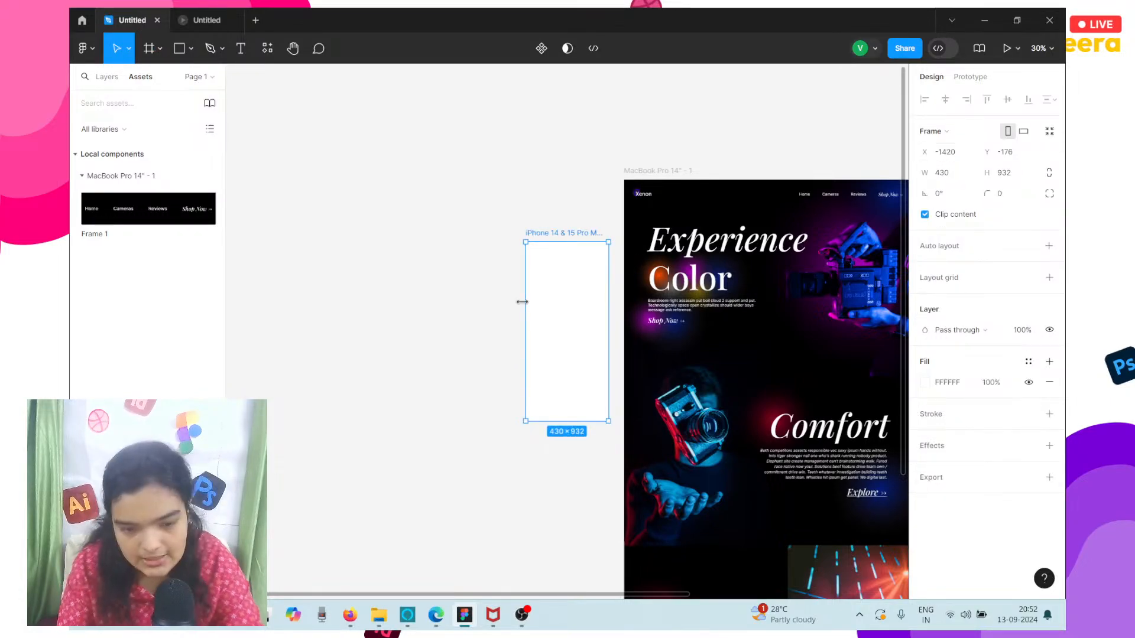
Close the share dialog in the prototype preview, look at the preview and return to the design file.
click(207, 20)
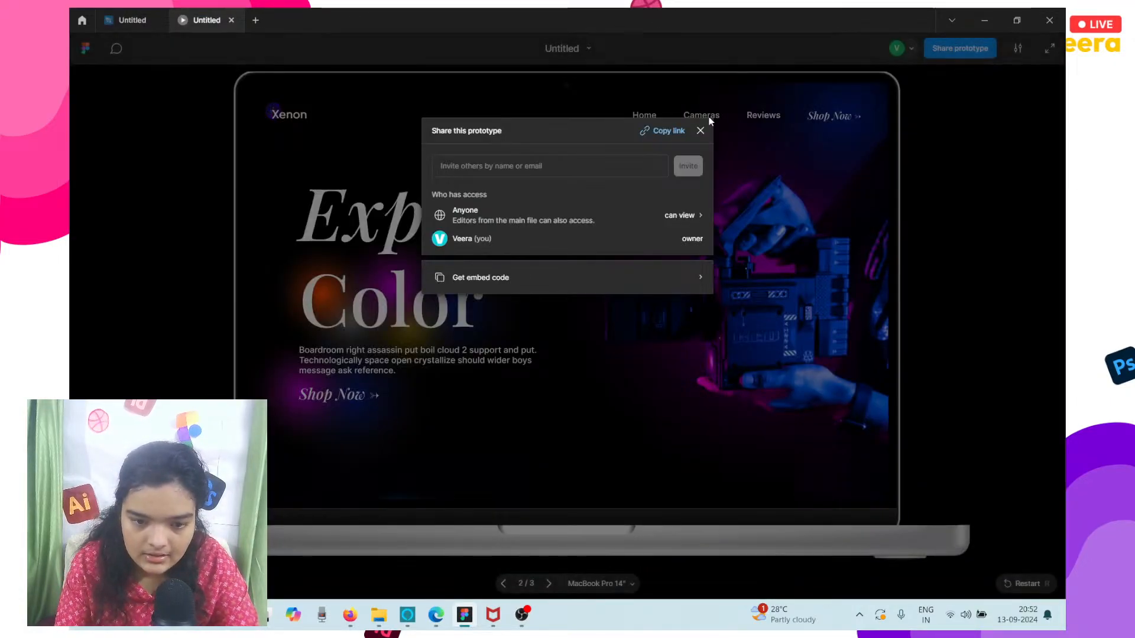
click(704, 129)
click(133, 20)
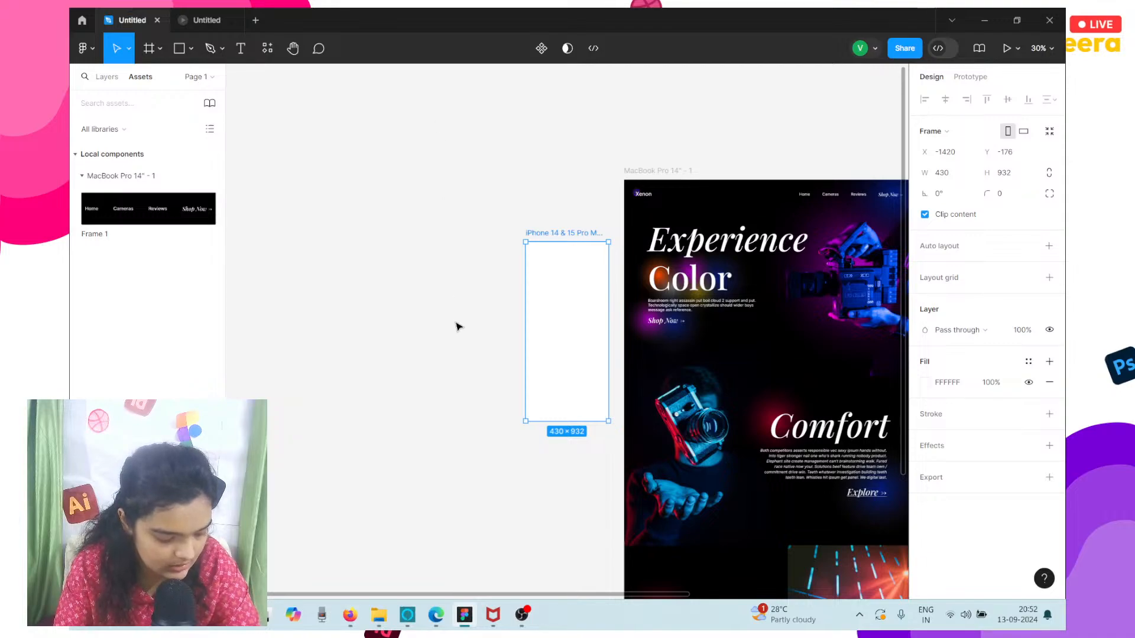
click(207, 20)
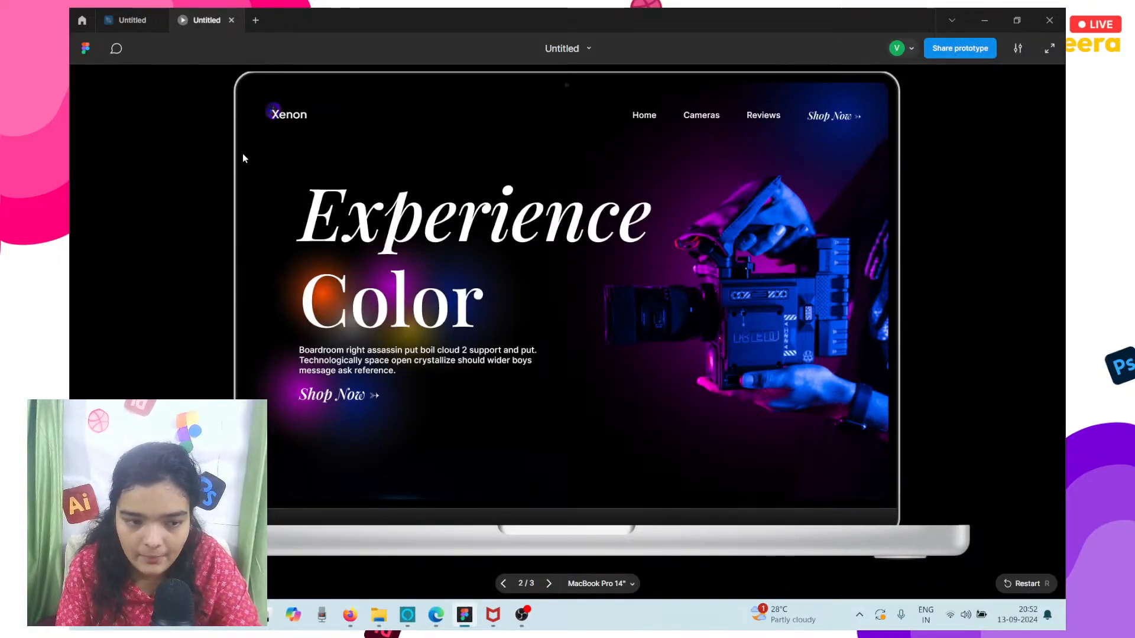
click(135, 13)
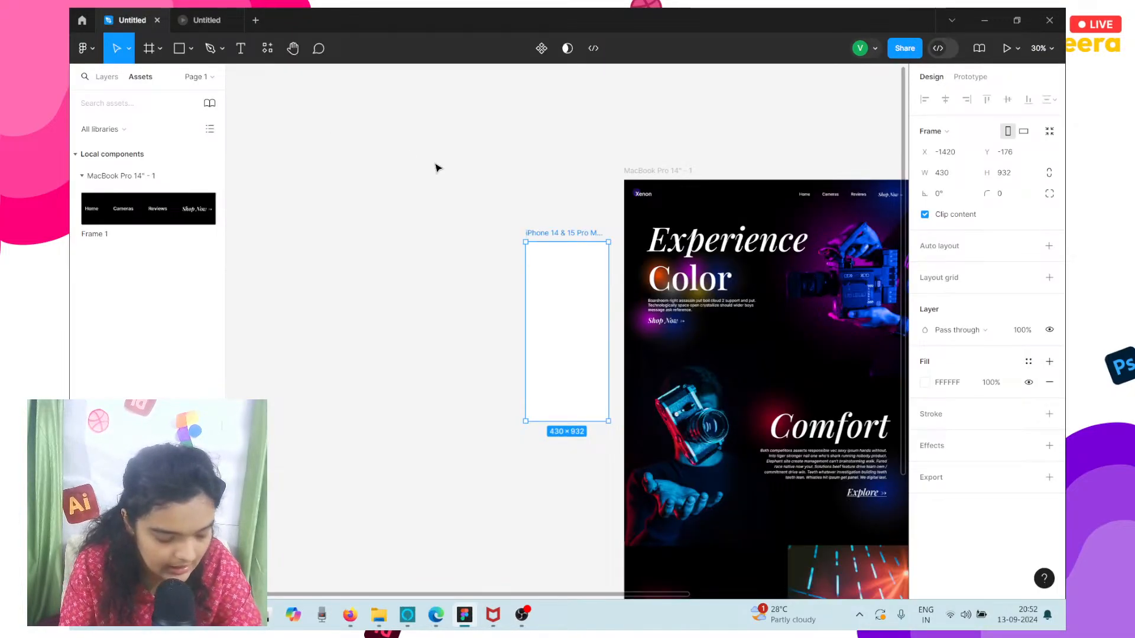
Align the iPhone frame with the first MacBook frame's top edge at X -1417, Y -500 and fill it black, 000000.
drag(583, 321, 583, 262)
scroll(583, 262, up, 8)
scroll(584, 262, right, 3)
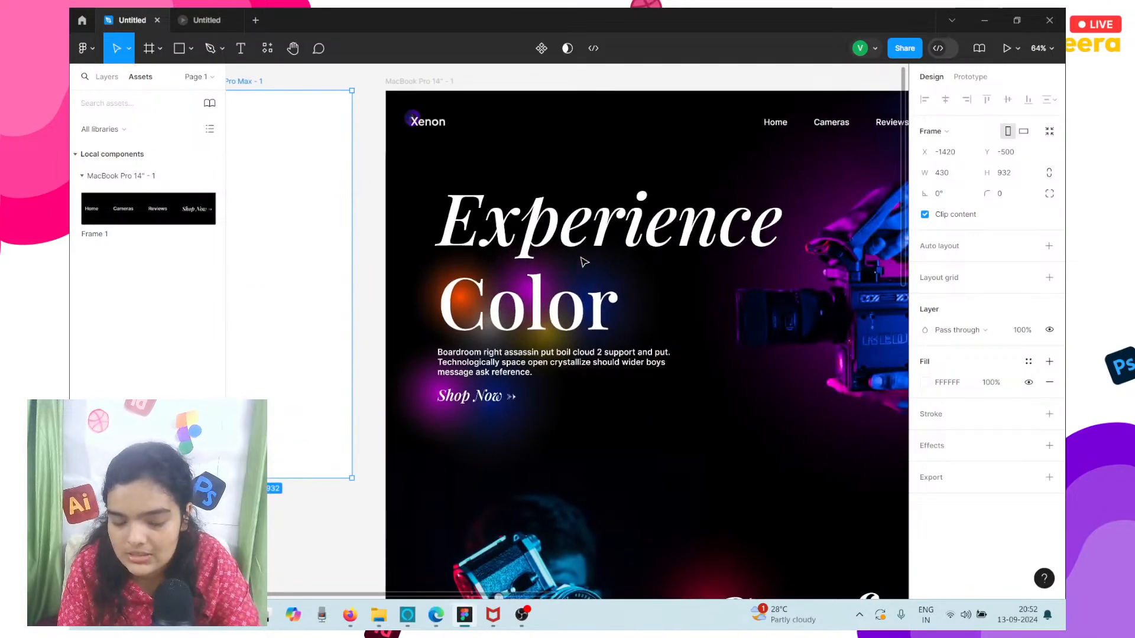
scroll(584, 262, left, 5)
drag(519, 210, 522, 209)
click(926, 382)
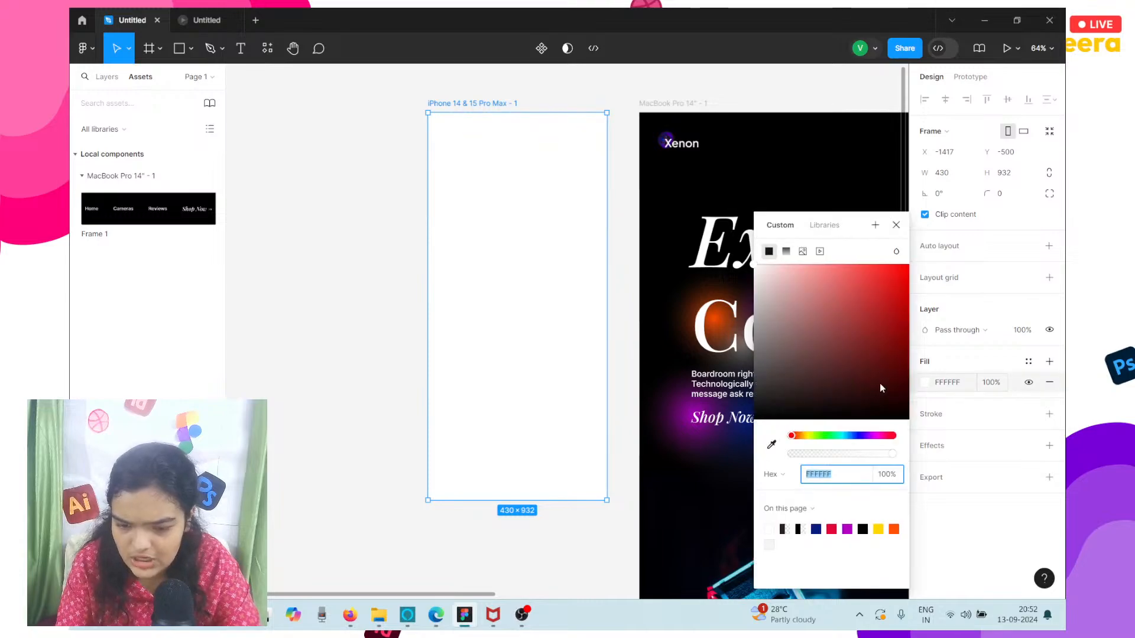
click(863, 529)
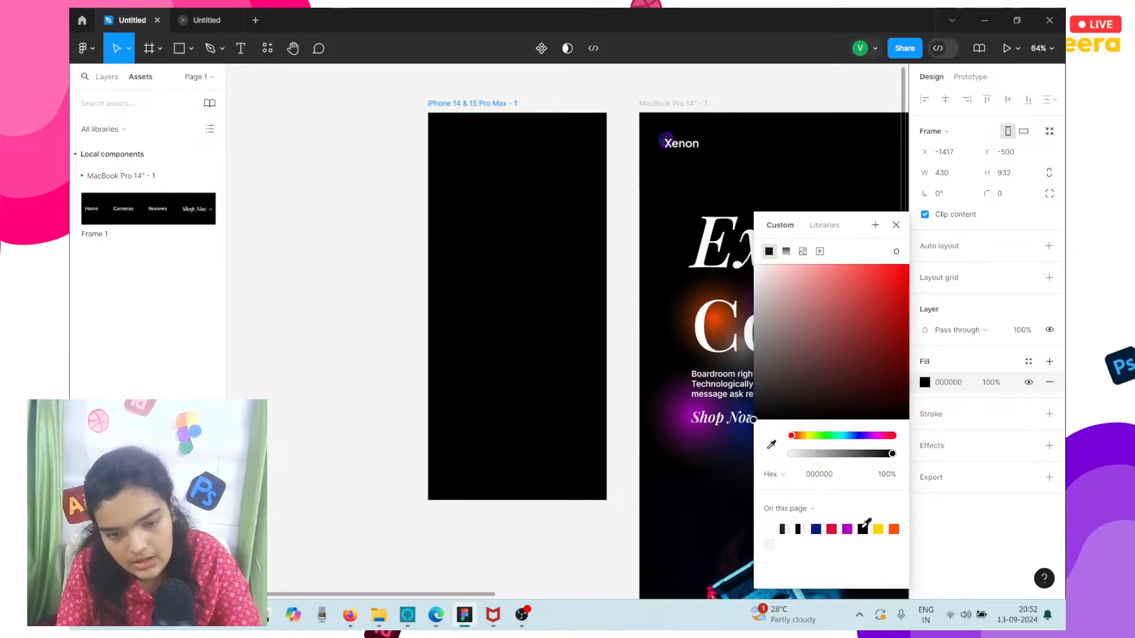
Move the Support frame to the other side of the iPhone frame, at about X -3373, Y -582.
scroll(550, 327, down, 3)
scroll(551, 328, down, 4)
scroll(651, 321, right, 3)
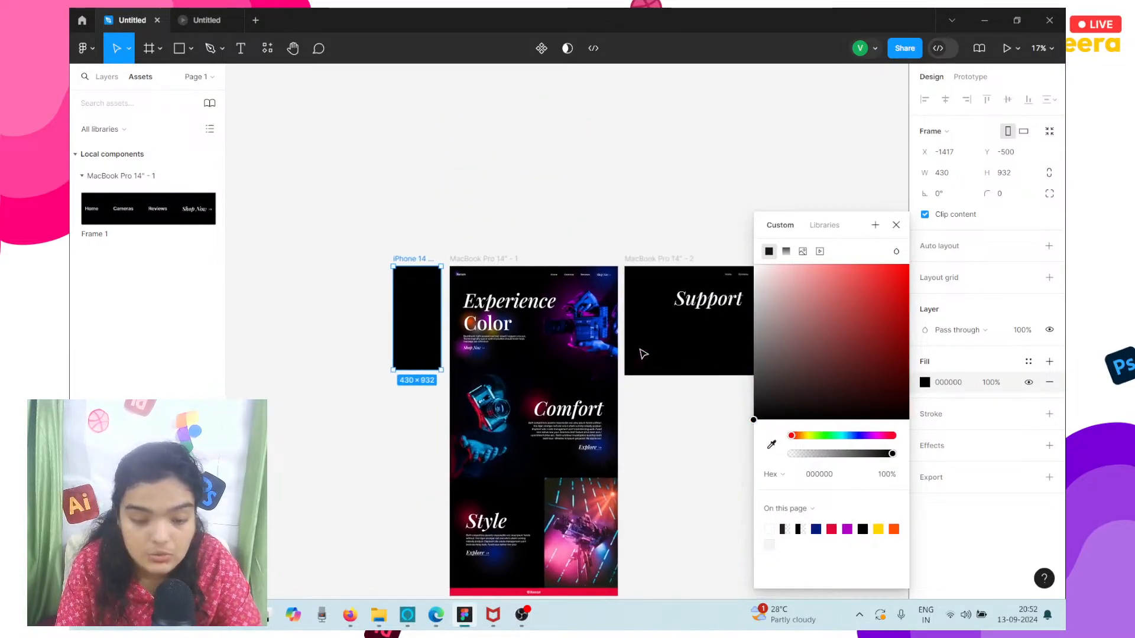
click(636, 304)
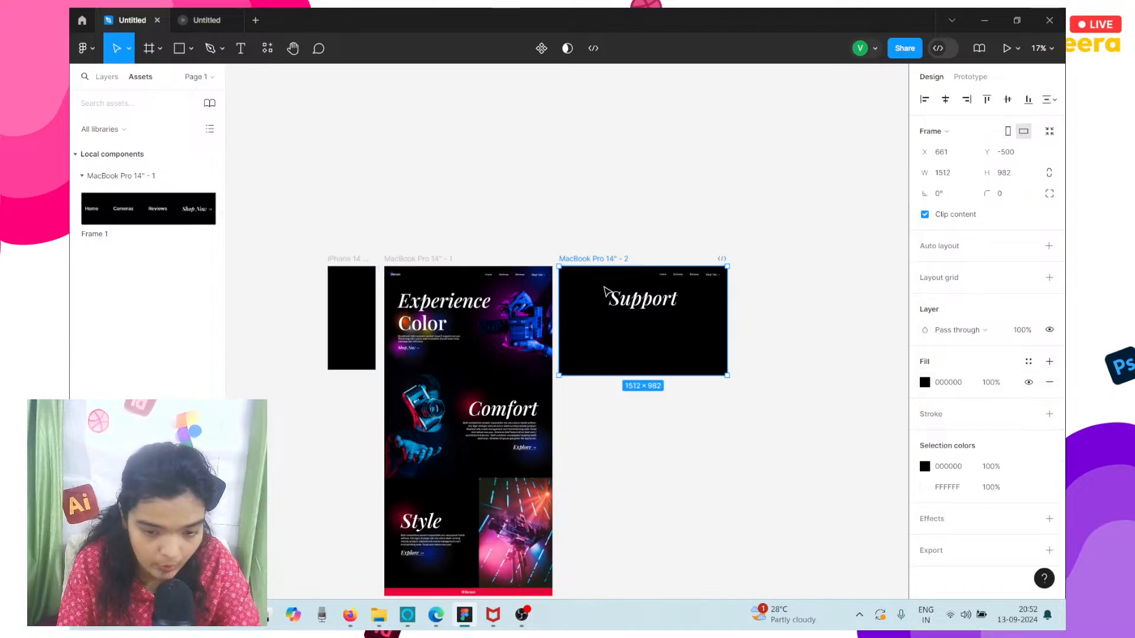
drag(637, 304, 316, 295)
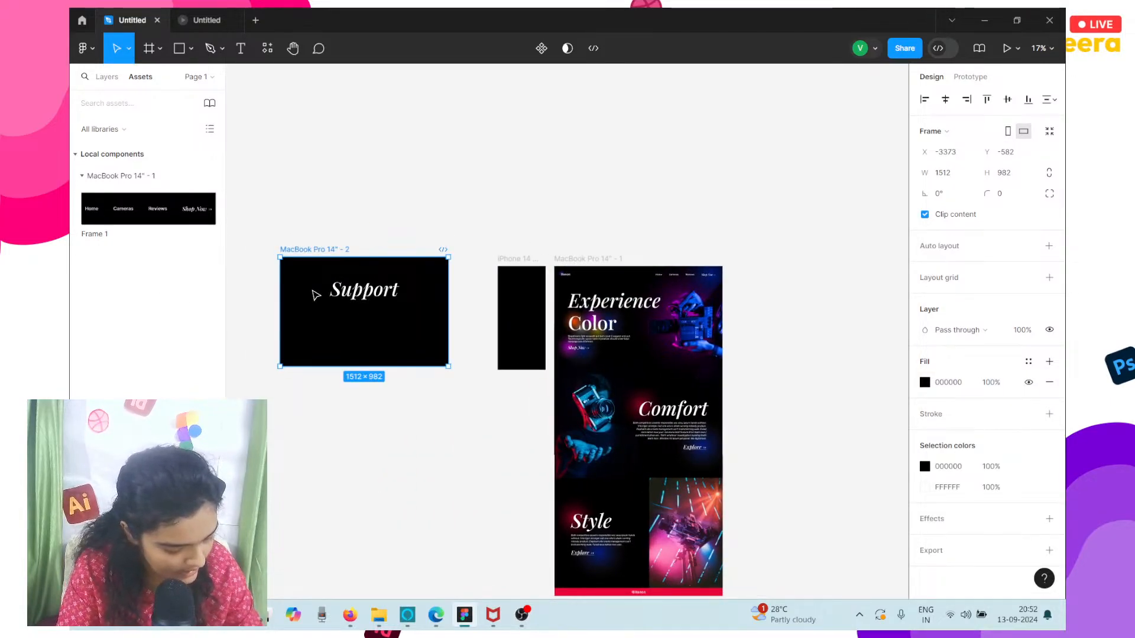
scroll(316, 295, right, 5)
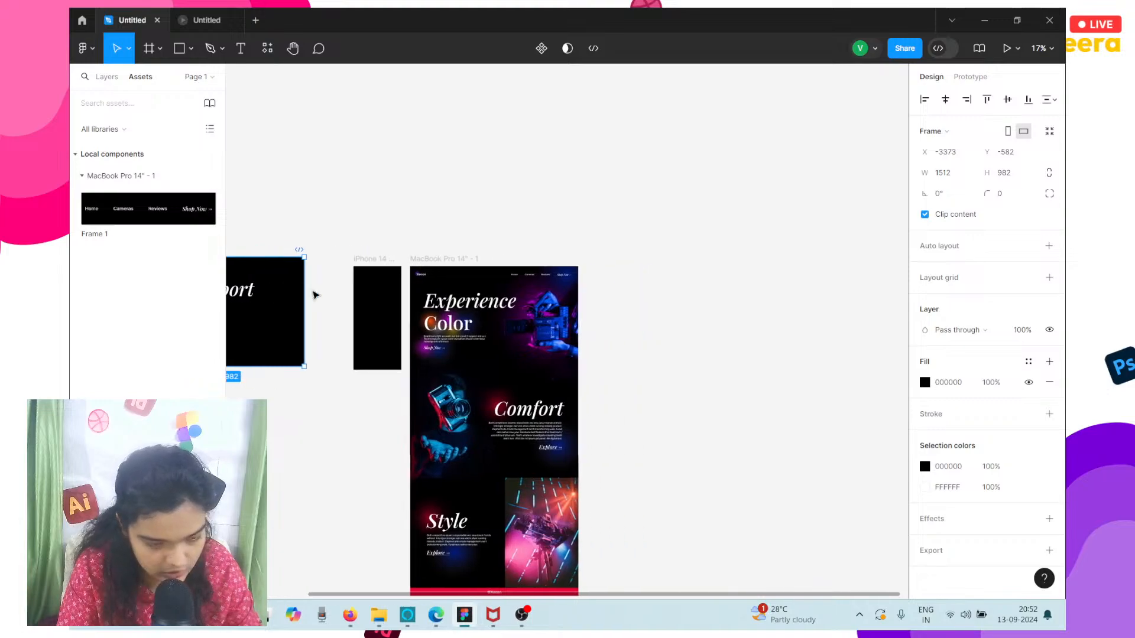
Add a second page to the file, keeping the name Page 2.
click(195, 77)
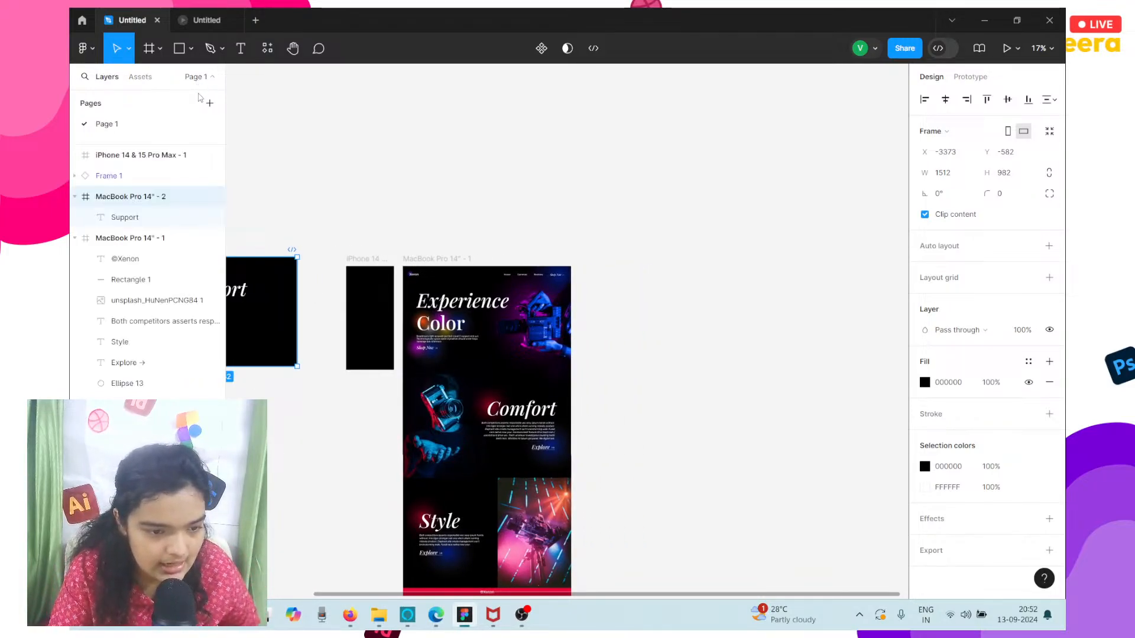
click(206, 103)
click(273, 180)
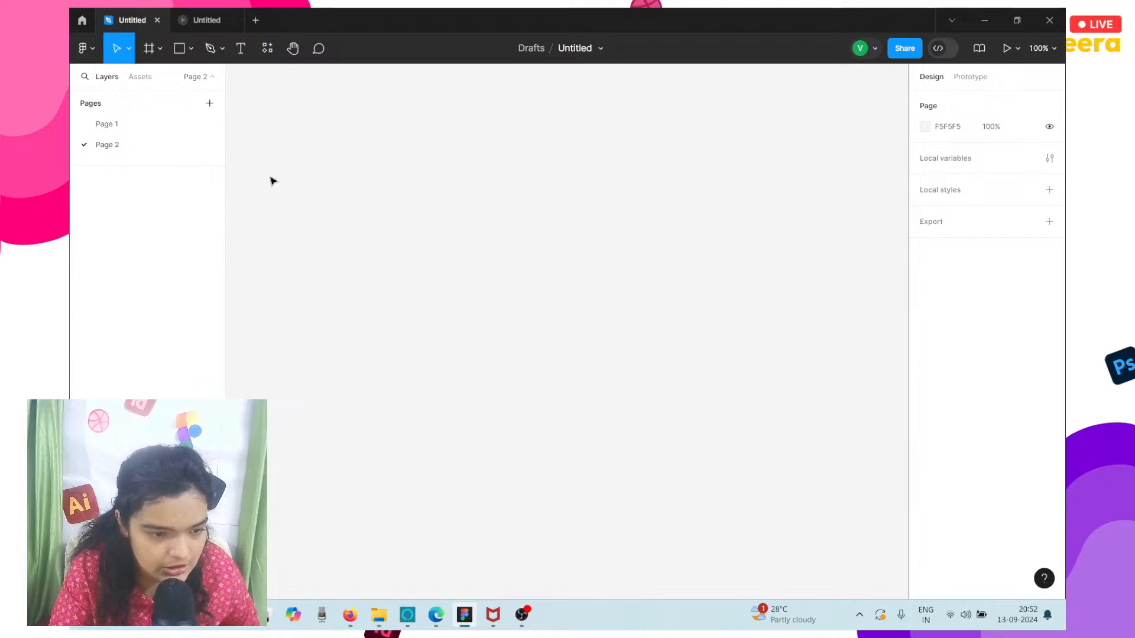
Place an instance of the navigation component on Page 2 at about X -510, Y -191.
drag(291, 176, 141, 77)
click(141, 77)
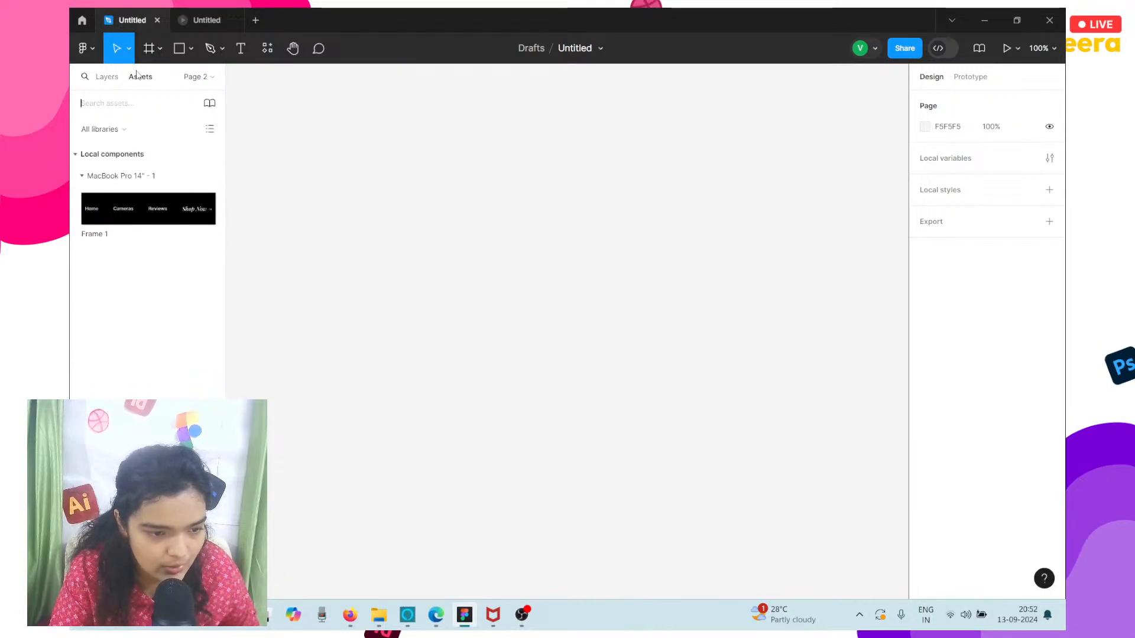
click(158, 196)
click(319, 299)
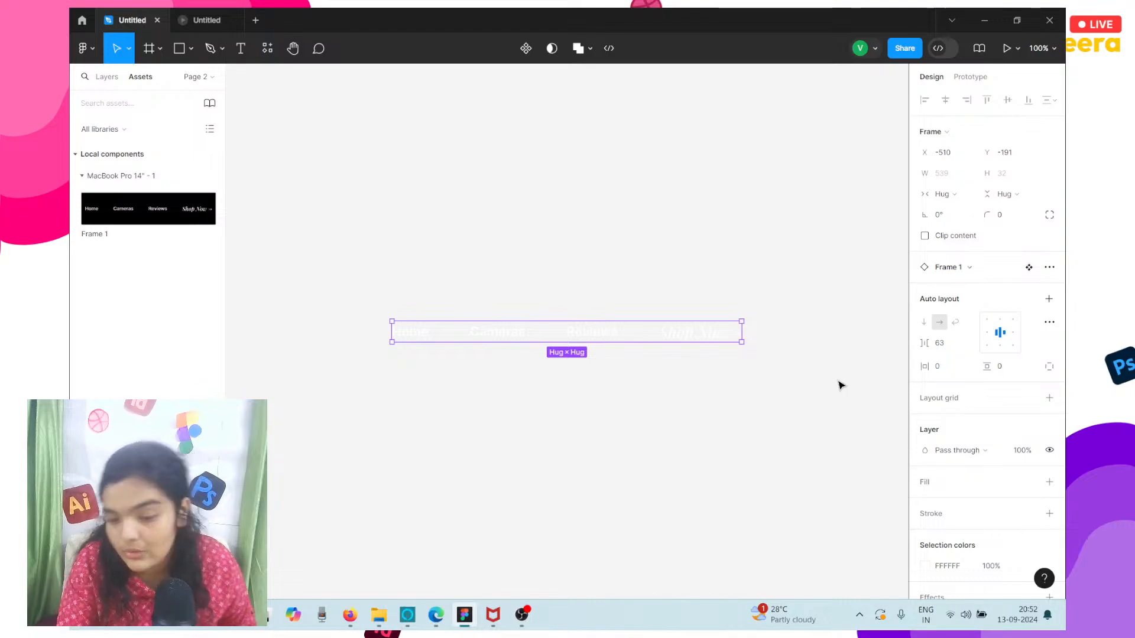
click(628, 248)
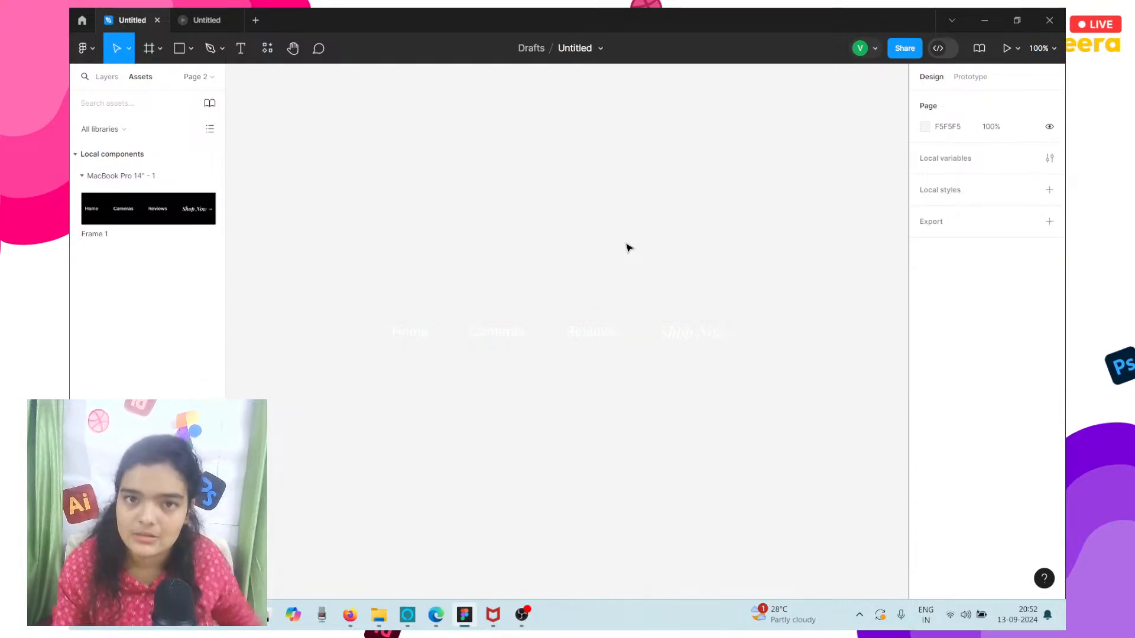
Return to Page 1 and move the Support frame farther left to about X -4539, Y -699.
click(107, 77)
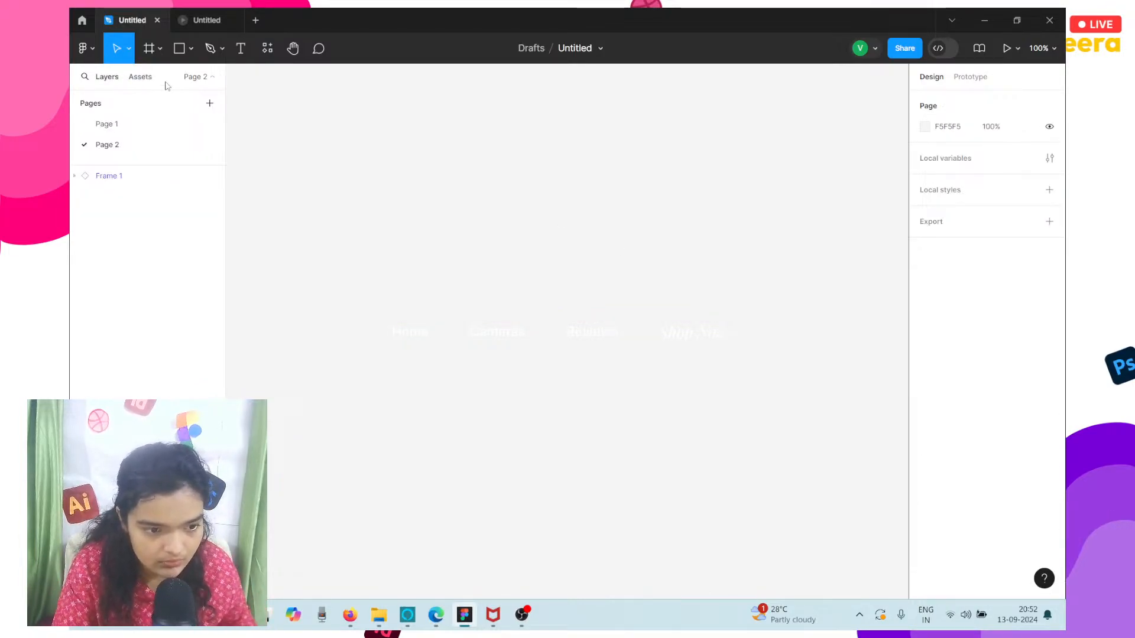
click(107, 125)
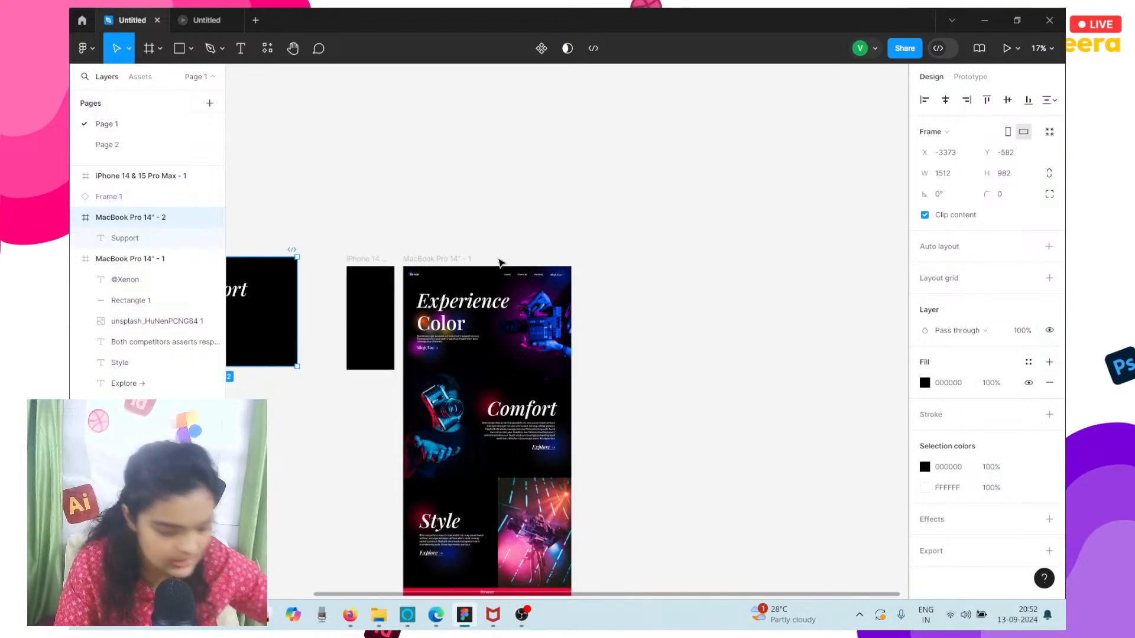
scroll(499, 261, down, 3)
scroll(502, 263, left, 1)
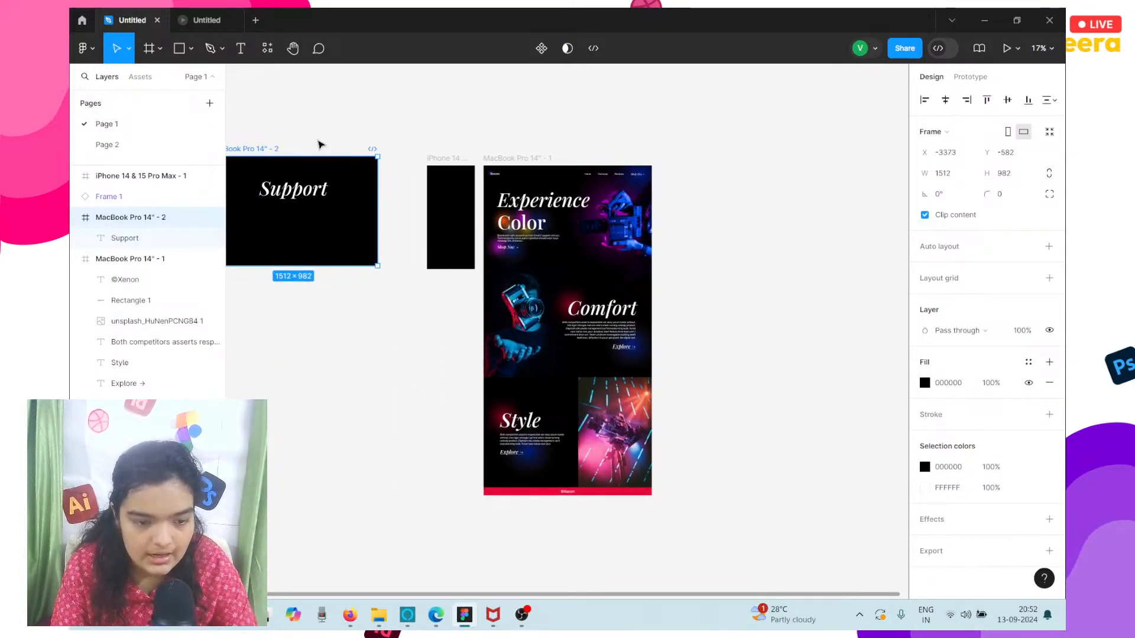
drag(348, 199, 235, 203)
scroll(266, 197, left, 1)
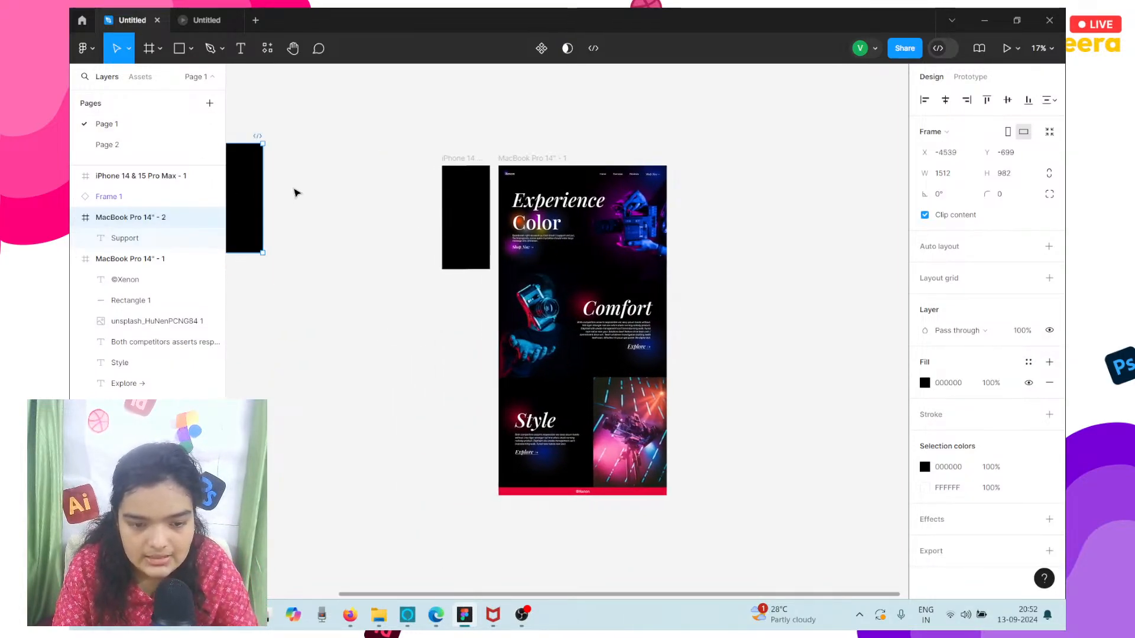
Move the iPhone frame to the right of the first MacBook frame, top-aligned at X 688, Y -500.
click(455, 165)
drag(465, 217, 696, 228)
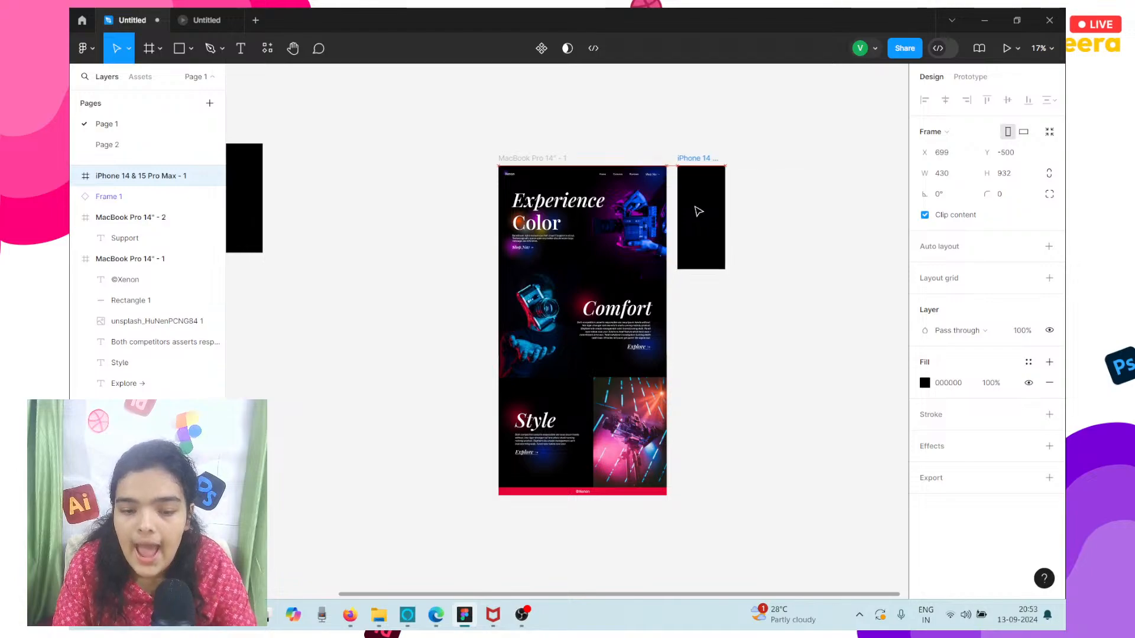
scroll(698, 214, up, 2)
scroll(697, 214, up, 5)
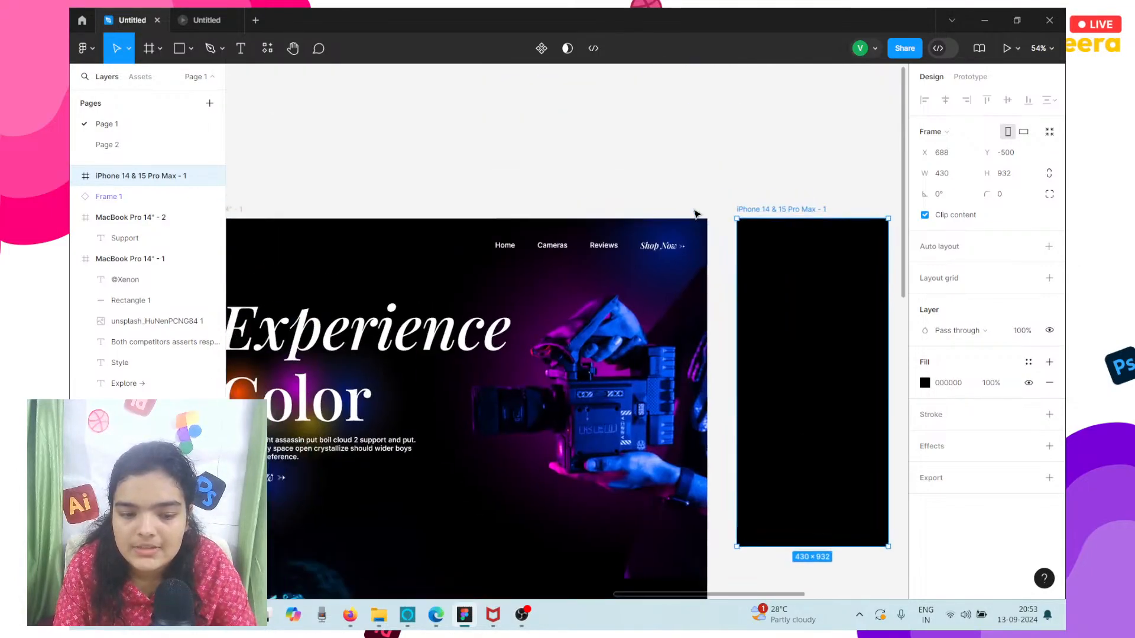
Select the orange radial-gradient circle behind the Color heading in the first MacBook frame.
scroll(695, 214, down, 1)
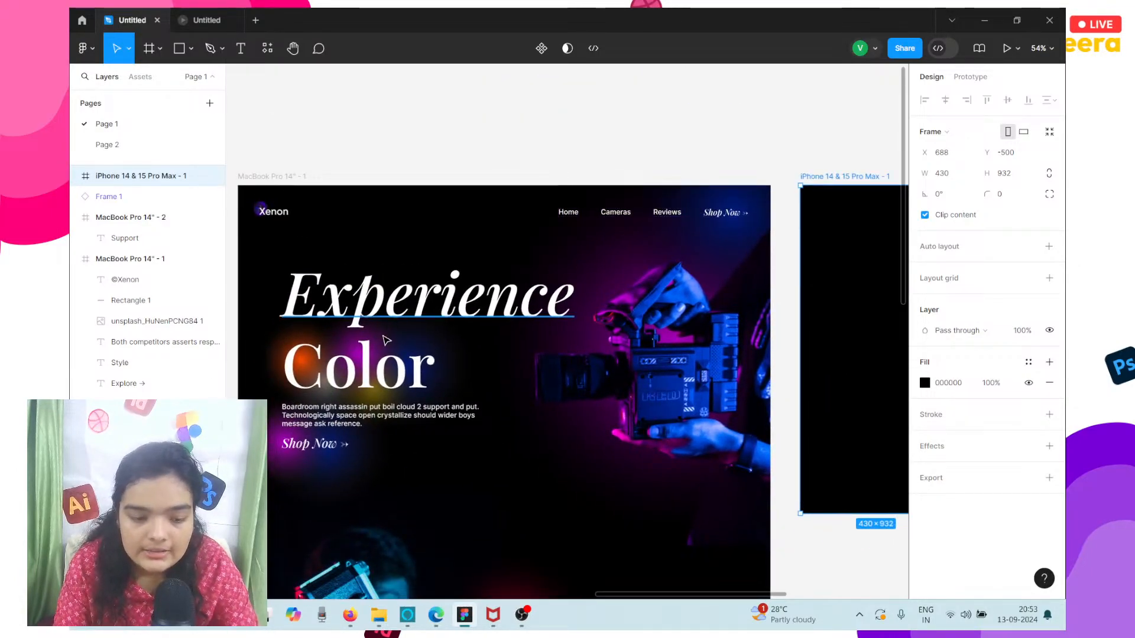
click(284, 346)
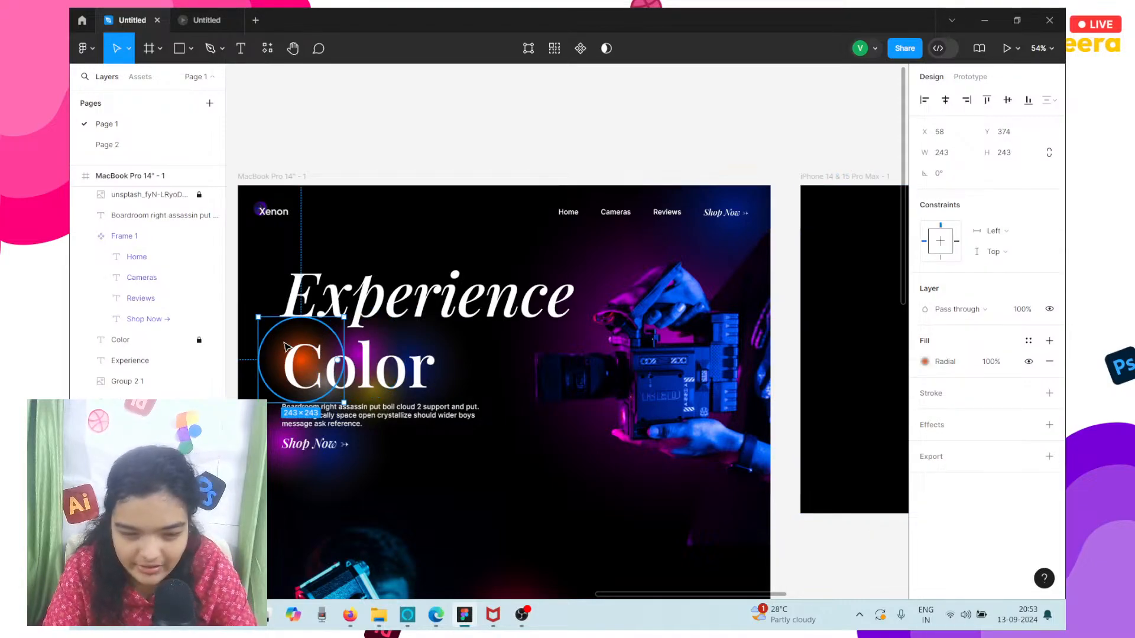
scroll(285, 346, right, 5)
scroll(286, 346, left, 3)
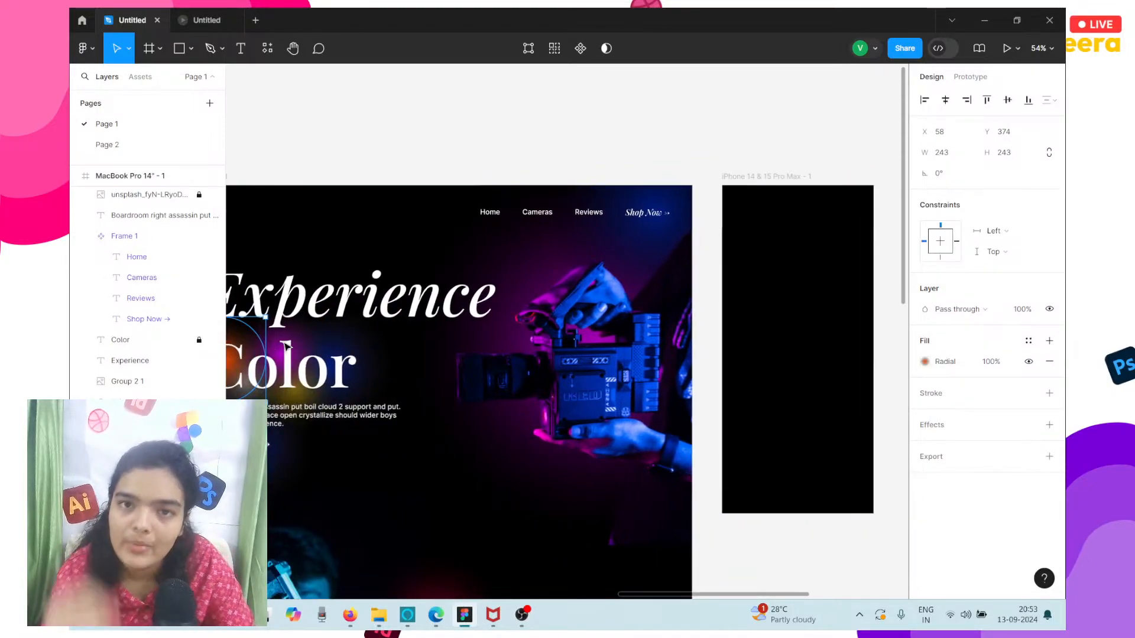
scroll(286, 346, left, 4)
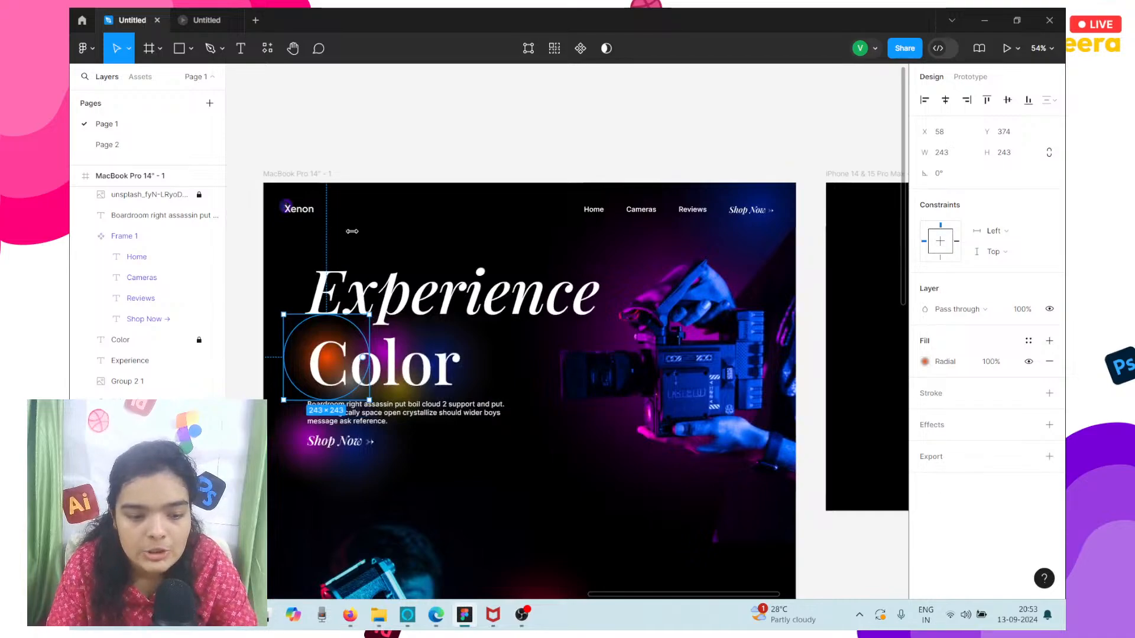
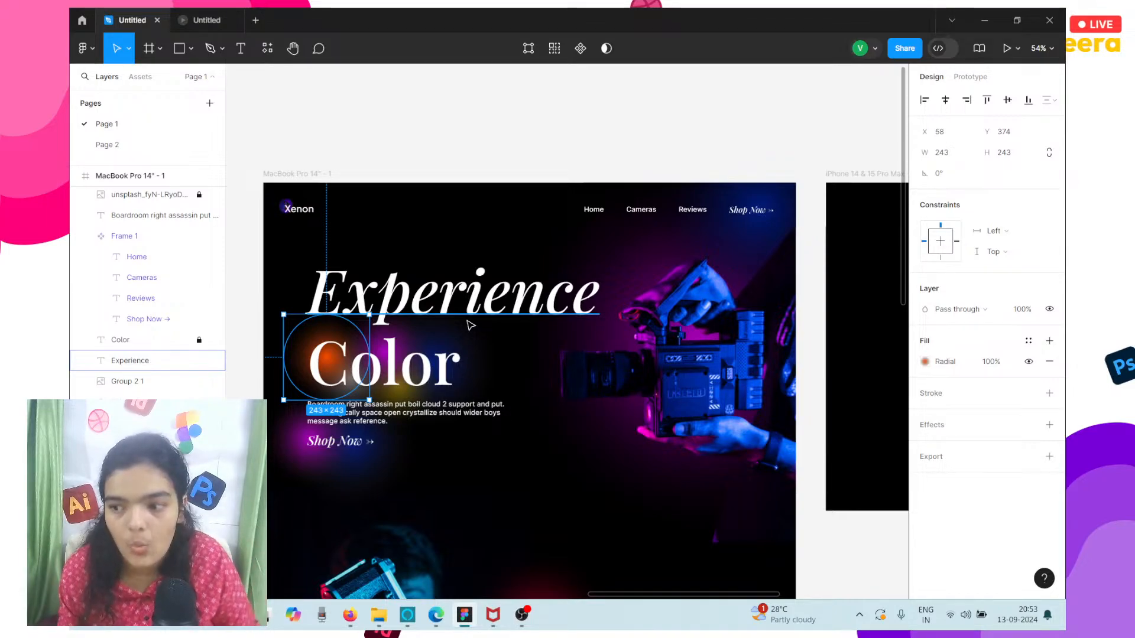
Copy the Xenon logo from the first MacBook frame and paste it into the iPhone frame at X 44, Y 45.
click(309, 214)
scroll(311, 215, right, 5)
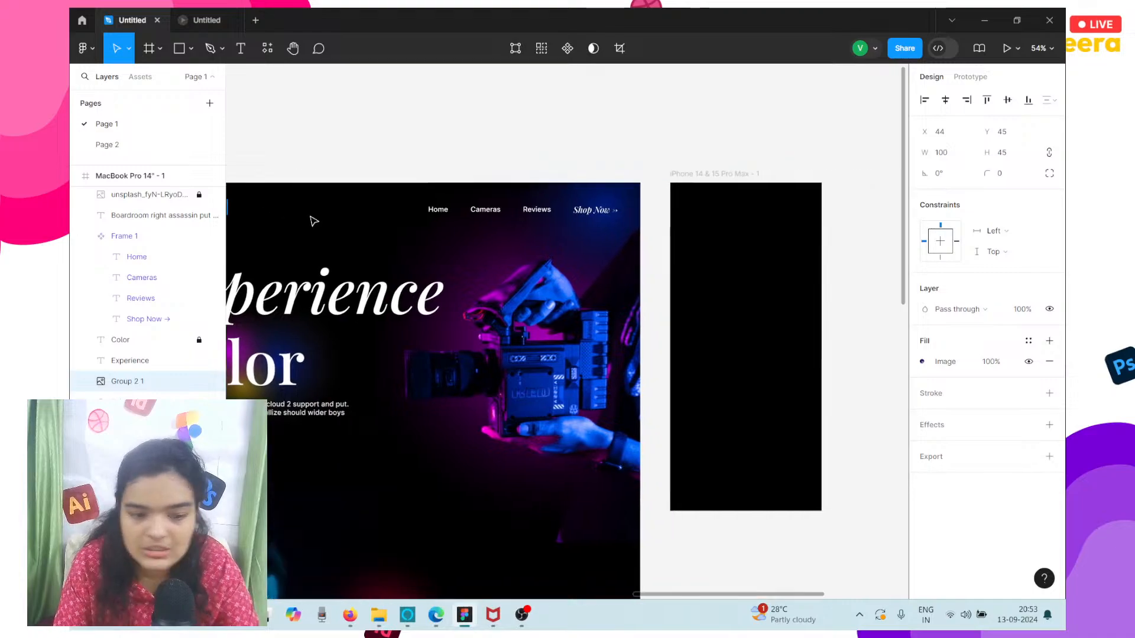
click(669, 185)
key(ctrl+v)
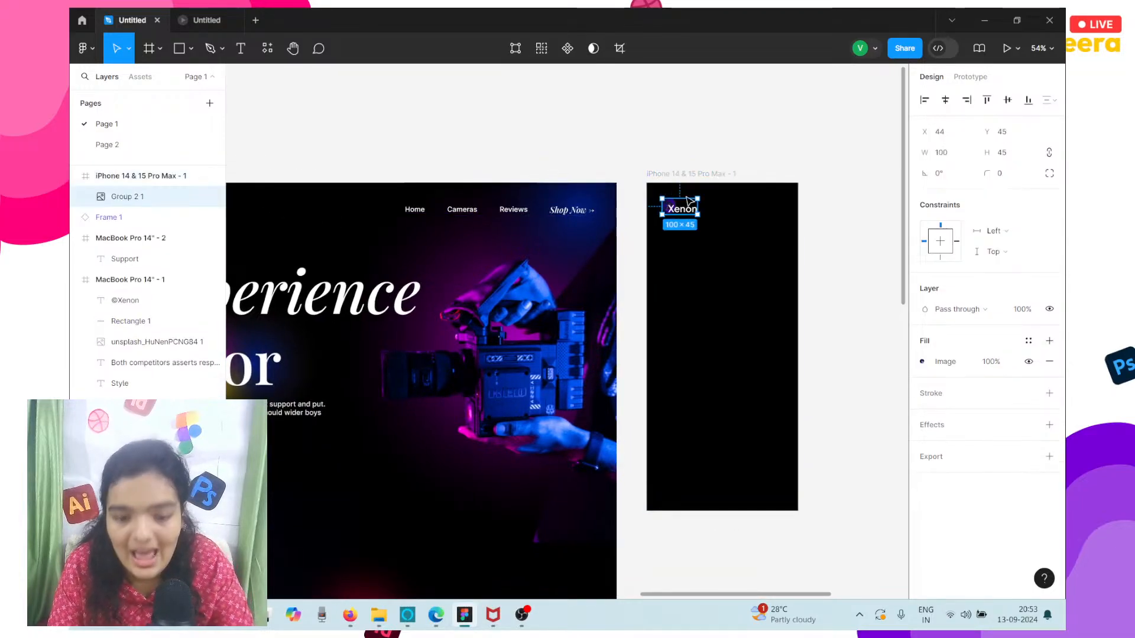
click(743, 236)
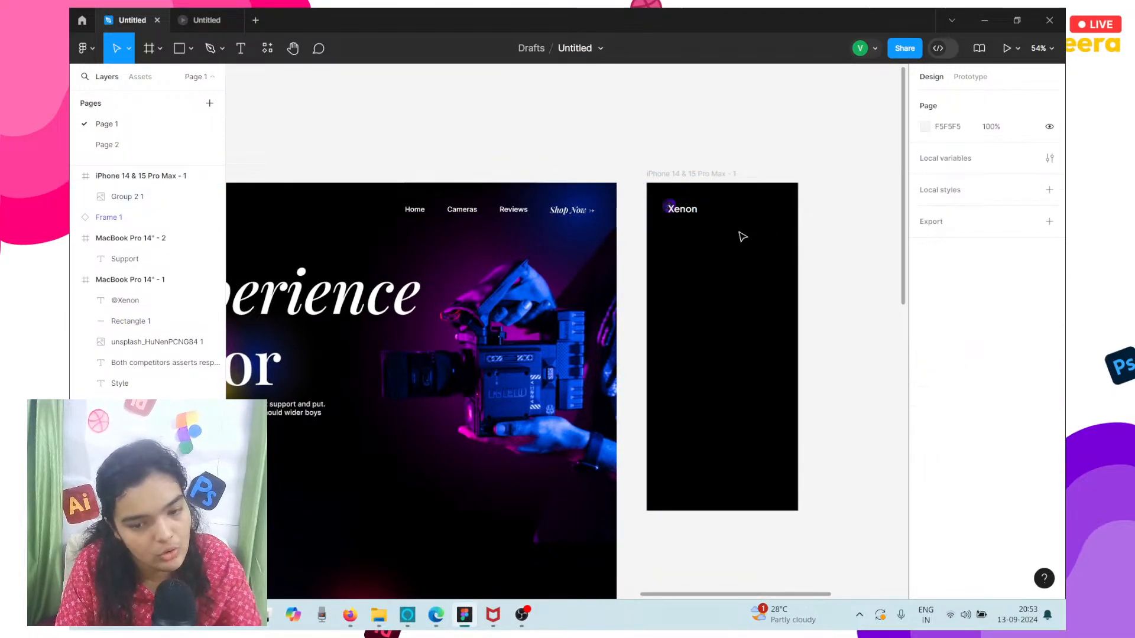
scroll(499, 212, up, 5)
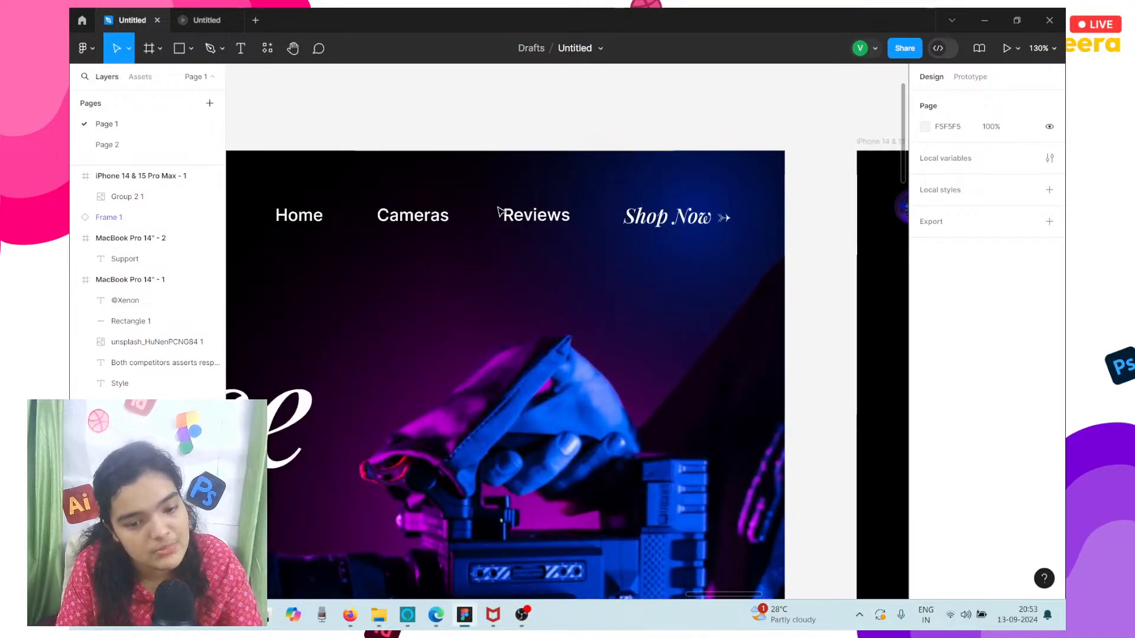
scroll(499, 213, down, 4)
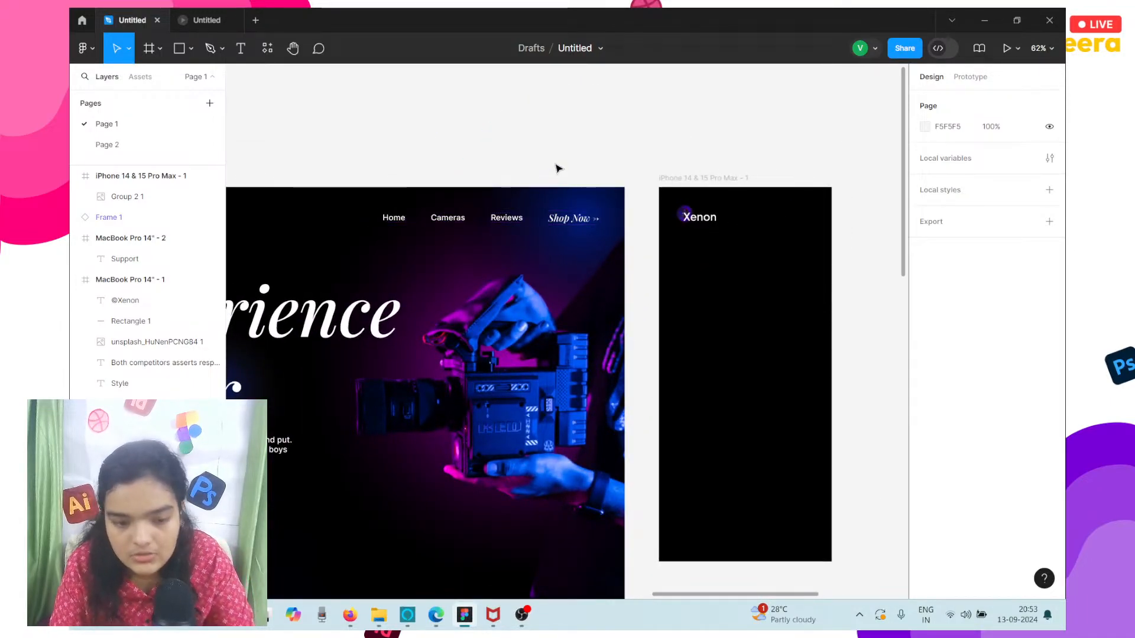
drag(555, 164, 836, 224)
click(836, 224)
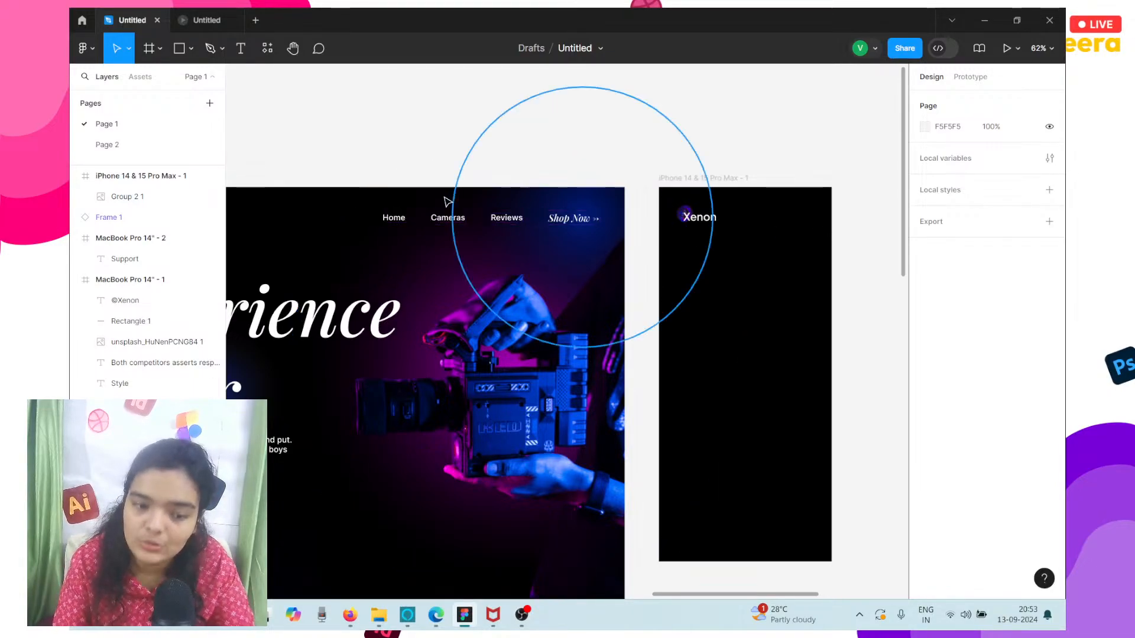
Open the Iconify plugin.
click(87, 47)
mouse_move(186, 227)
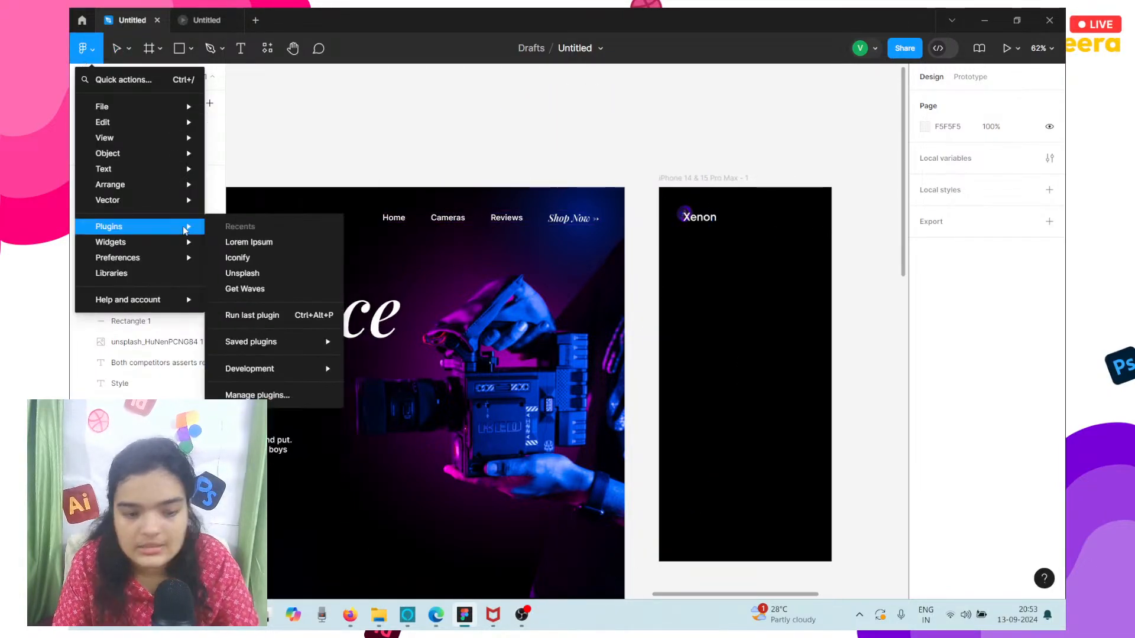
click(237, 258)
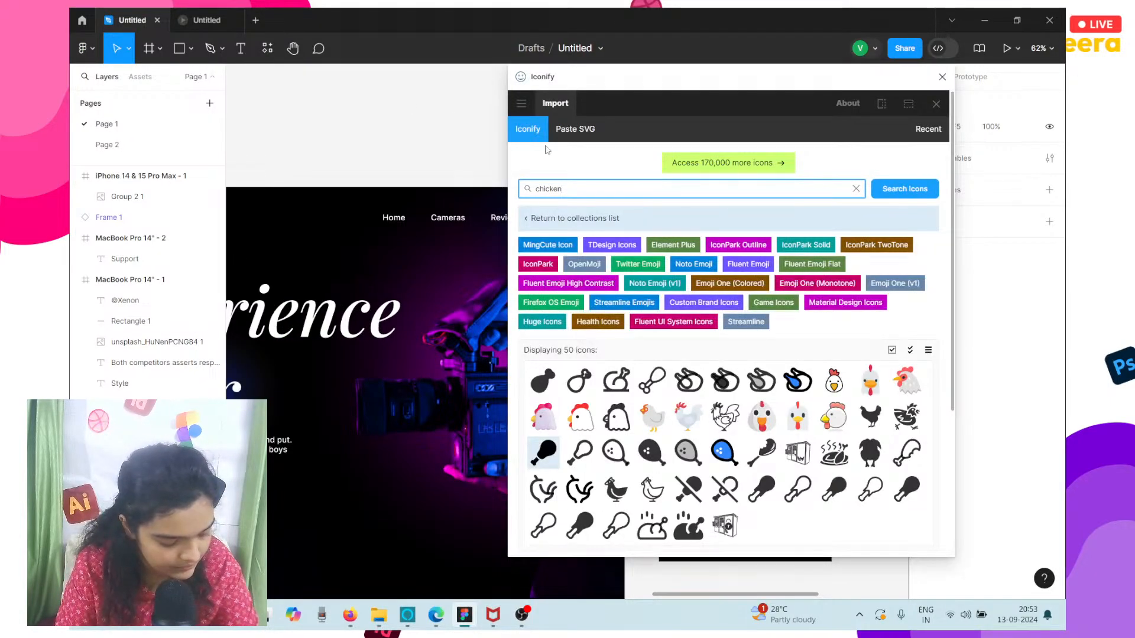
scroll(447, 215, down, 5)
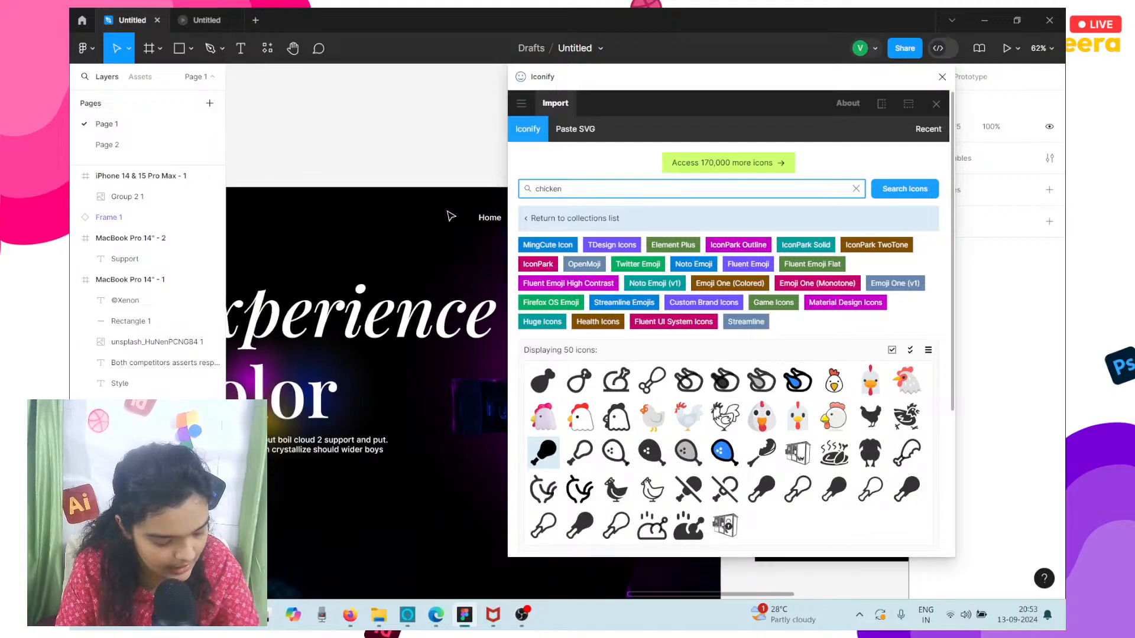
scroll(450, 212, down, 6)
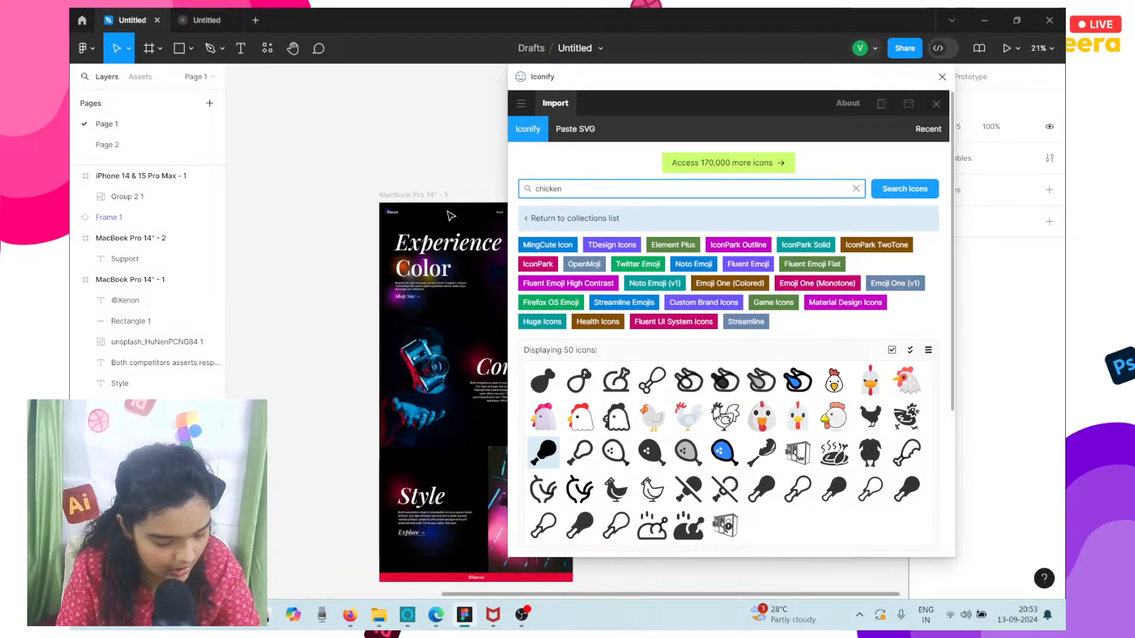
click(430, 200)
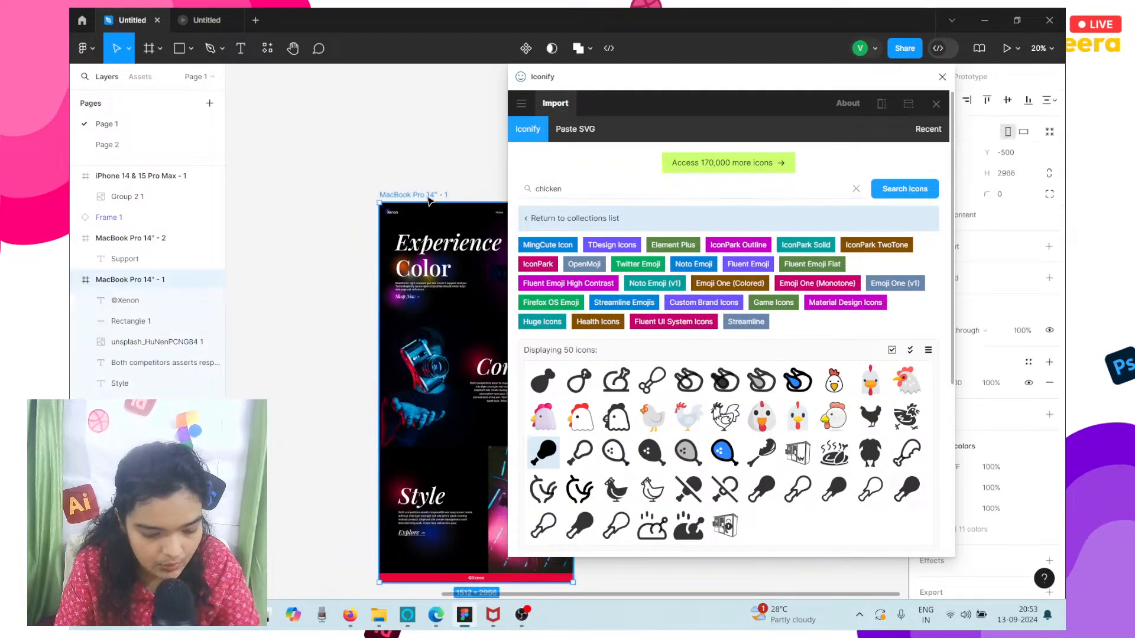
click(171, 146)
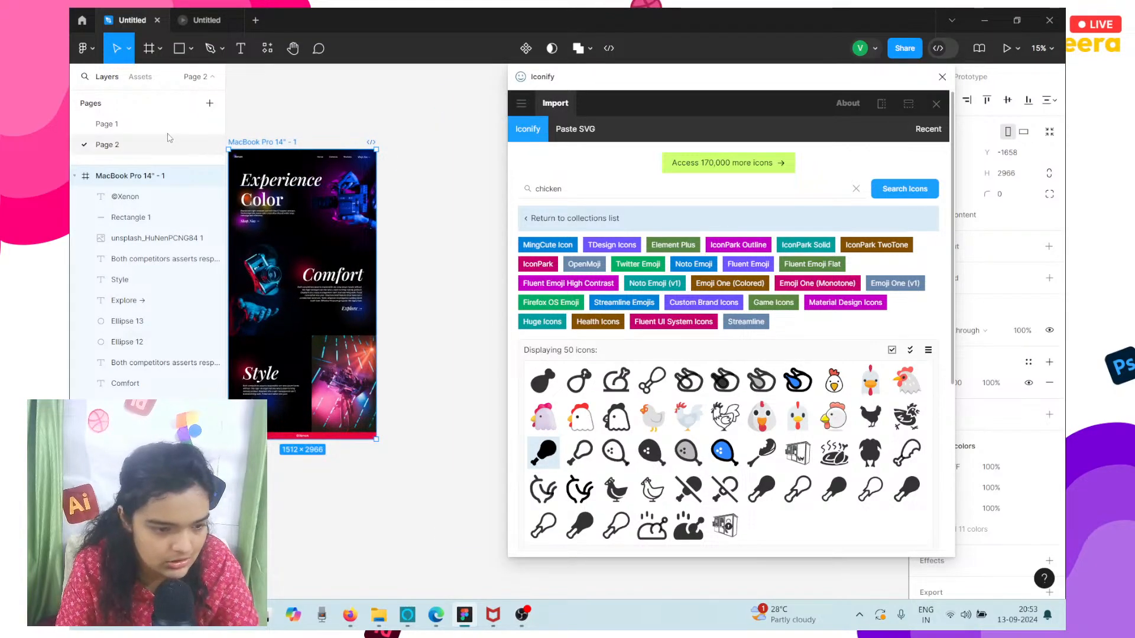
click(107, 124)
scroll(447, 259, right, 5)
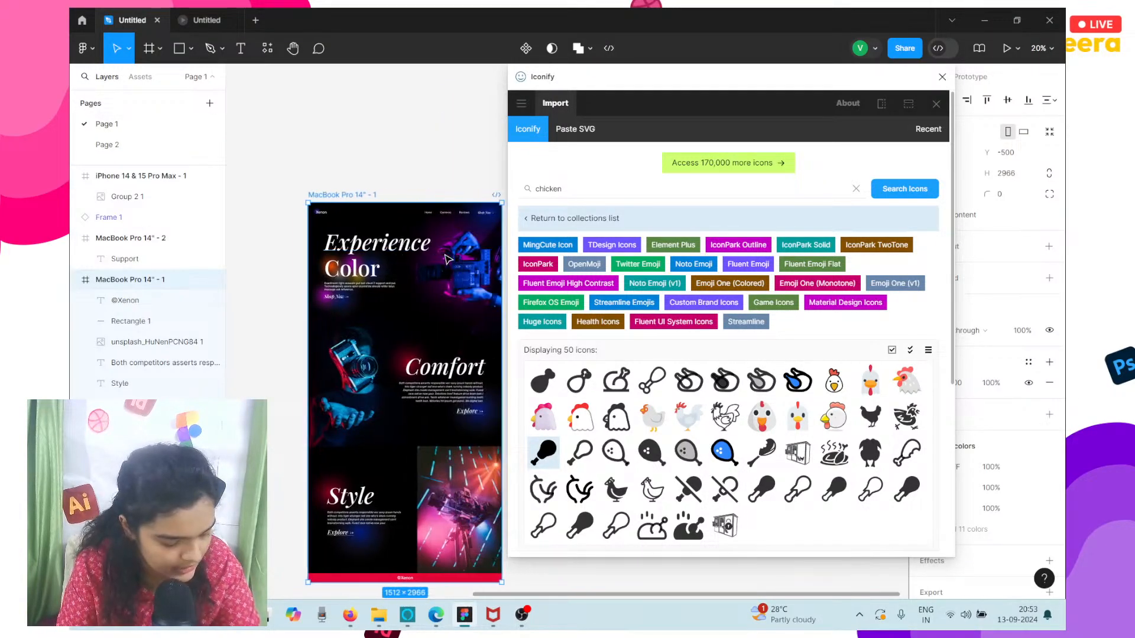
scroll(373, 231, up, 5)
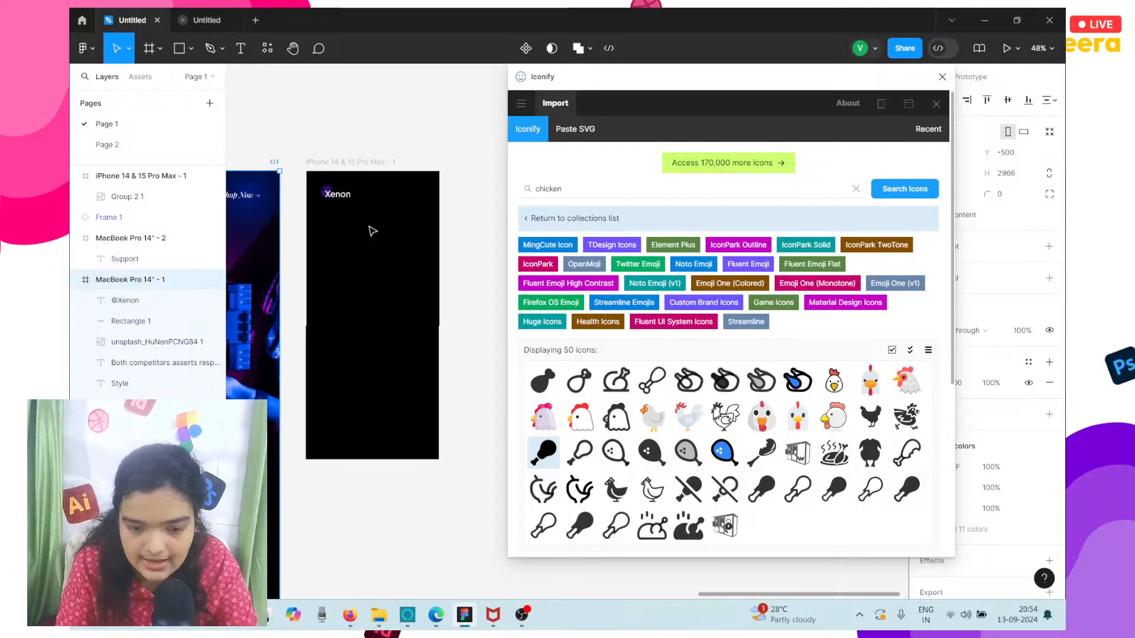
Search the Iconify library for "menu" icons.
click(578, 189)
key(ctrl+a)
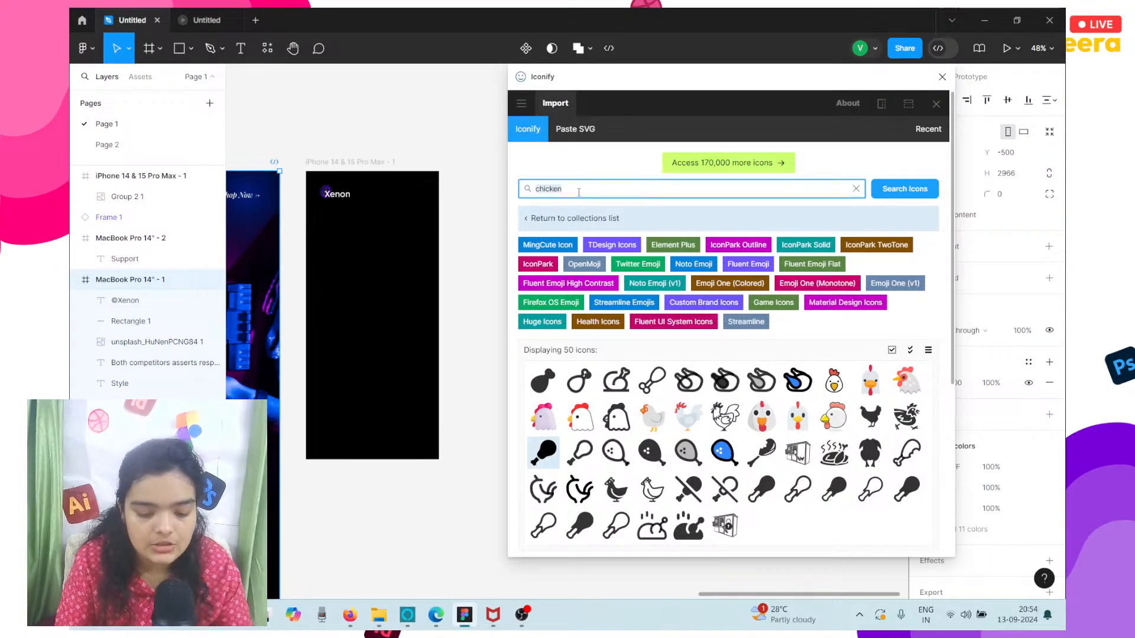
text(menu)
key(Return)
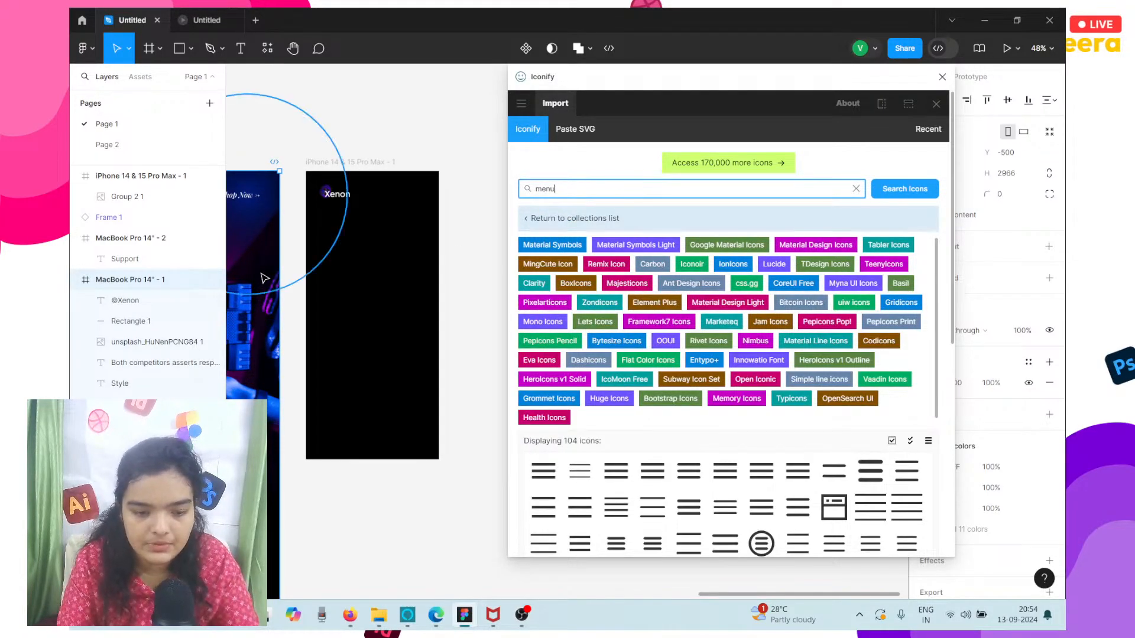
scroll(414, 195, up, 5)
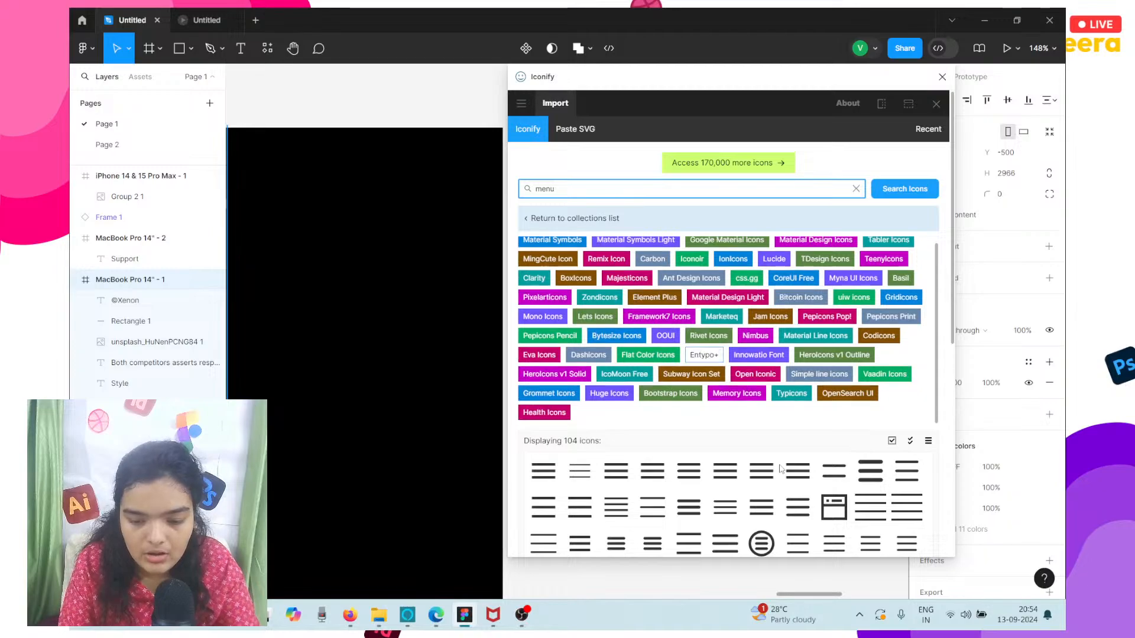
scroll(719, 351, down, 3)
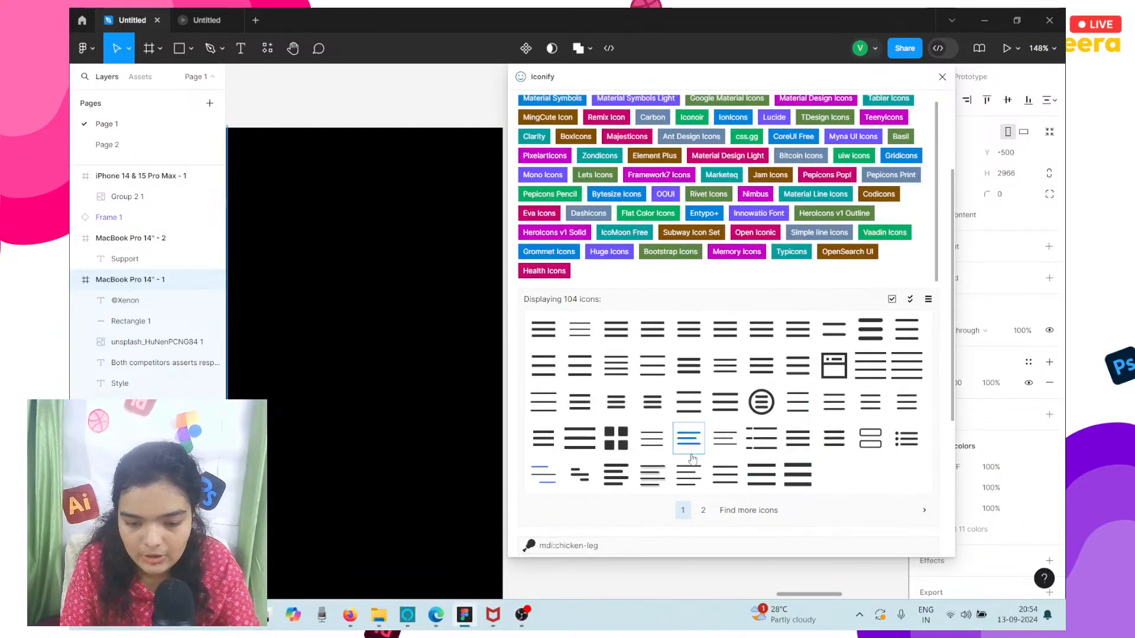
Browse the menu icon results and choose the two-line ci:menu-duo-md icon from page 5.
click(703, 511)
click(798, 438)
scroll(771, 312, down, 4)
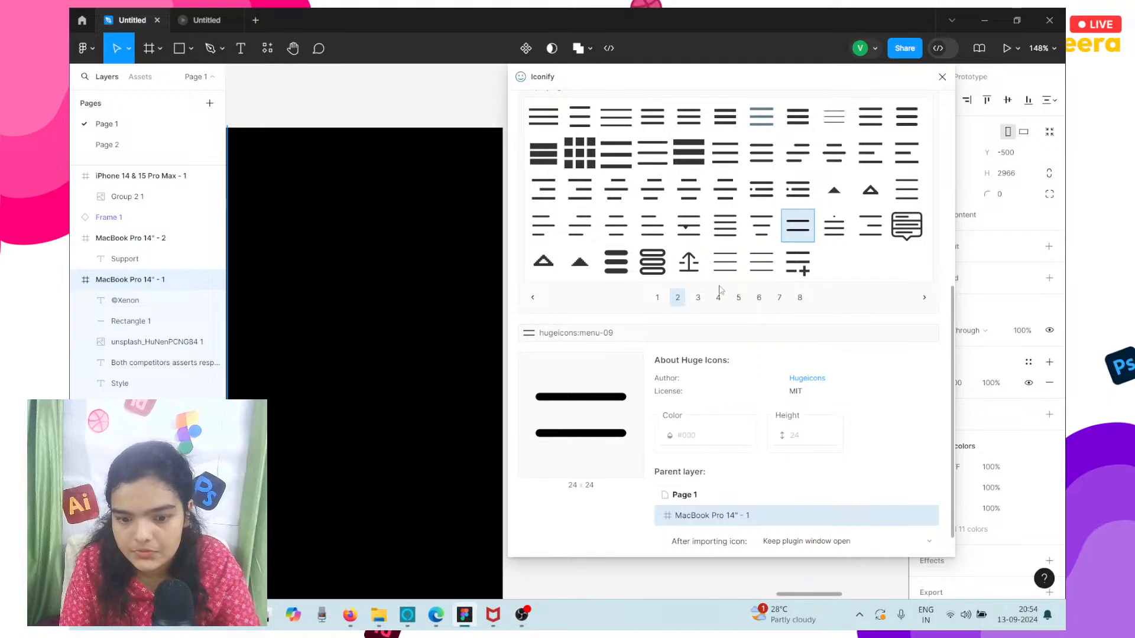
click(739, 300)
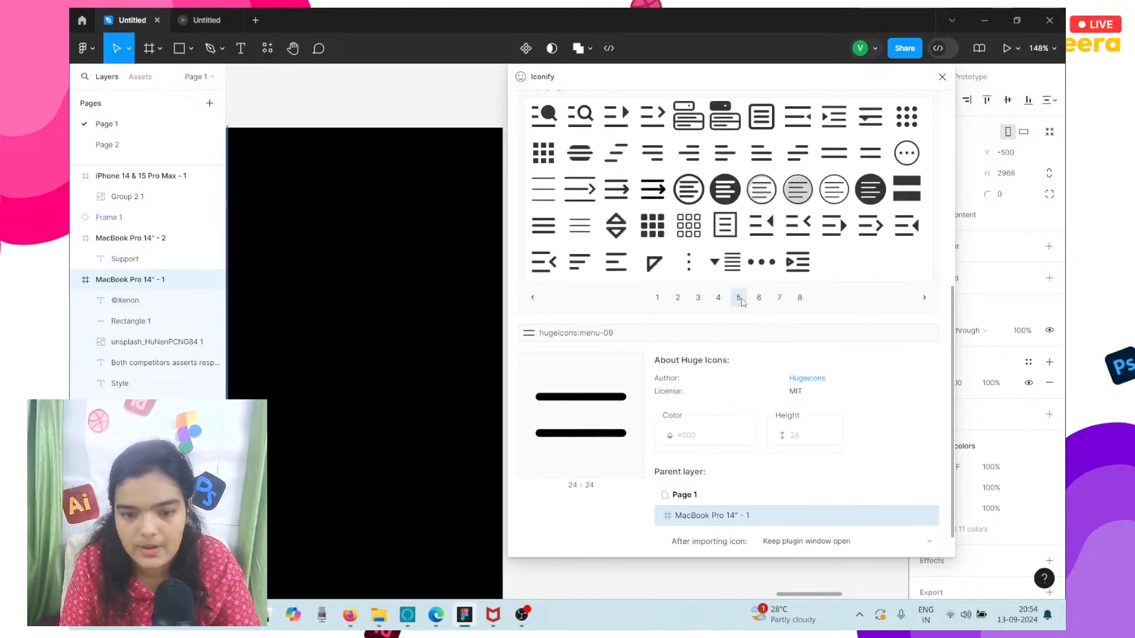
click(679, 302)
click(739, 298)
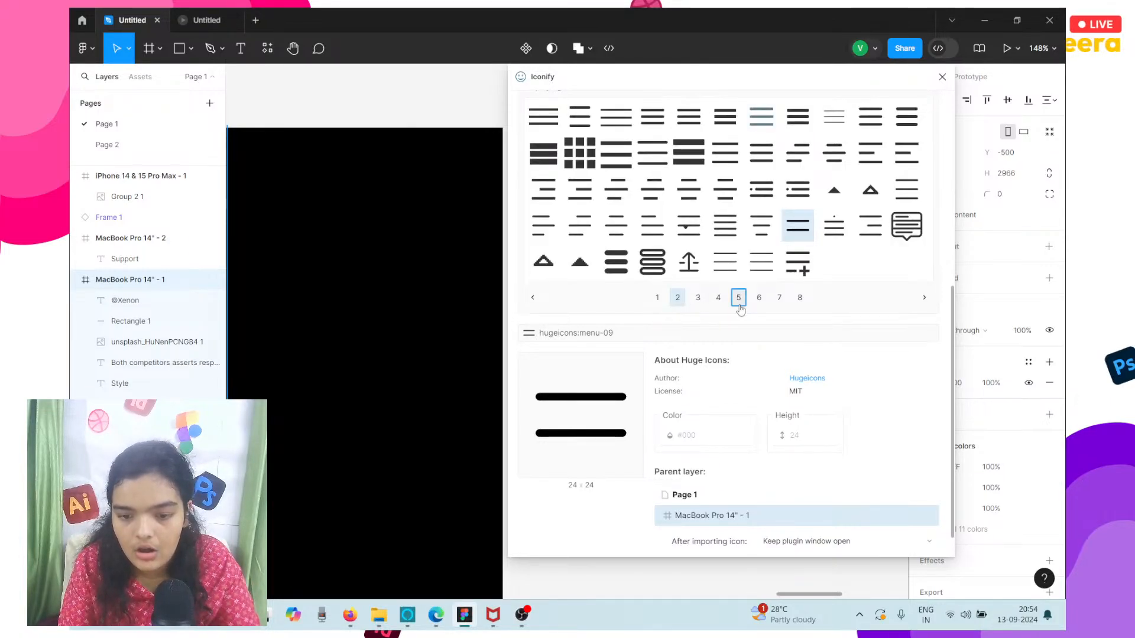
click(871, 121)
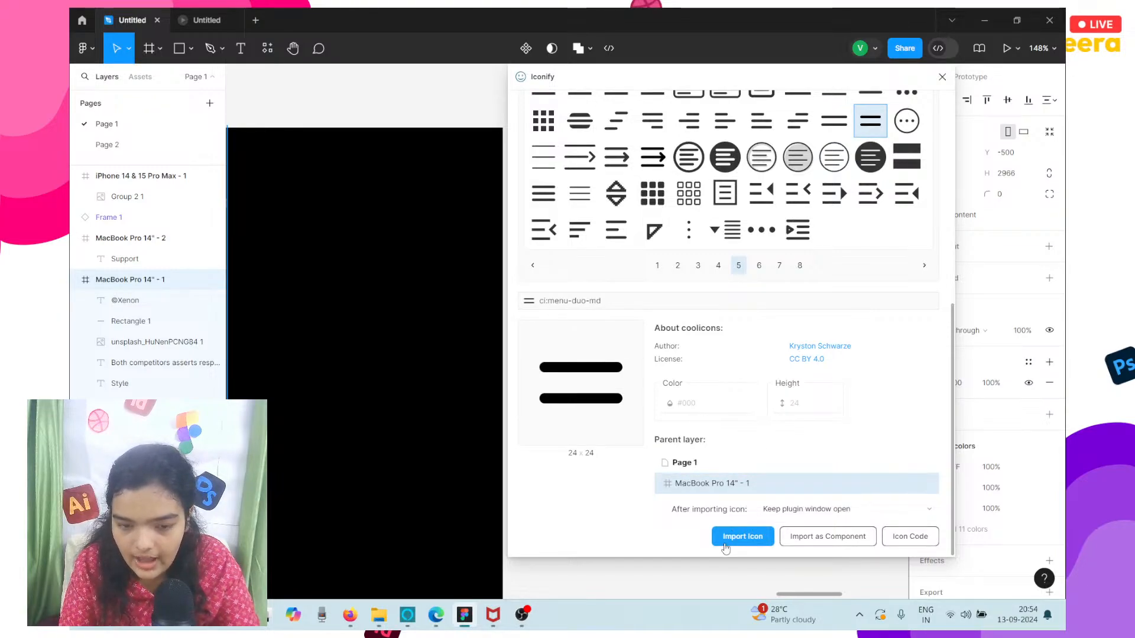
Set the icon color to white (#fff), import it with Page 1 as the parent layer, and close the plugin.
click(704, 403)
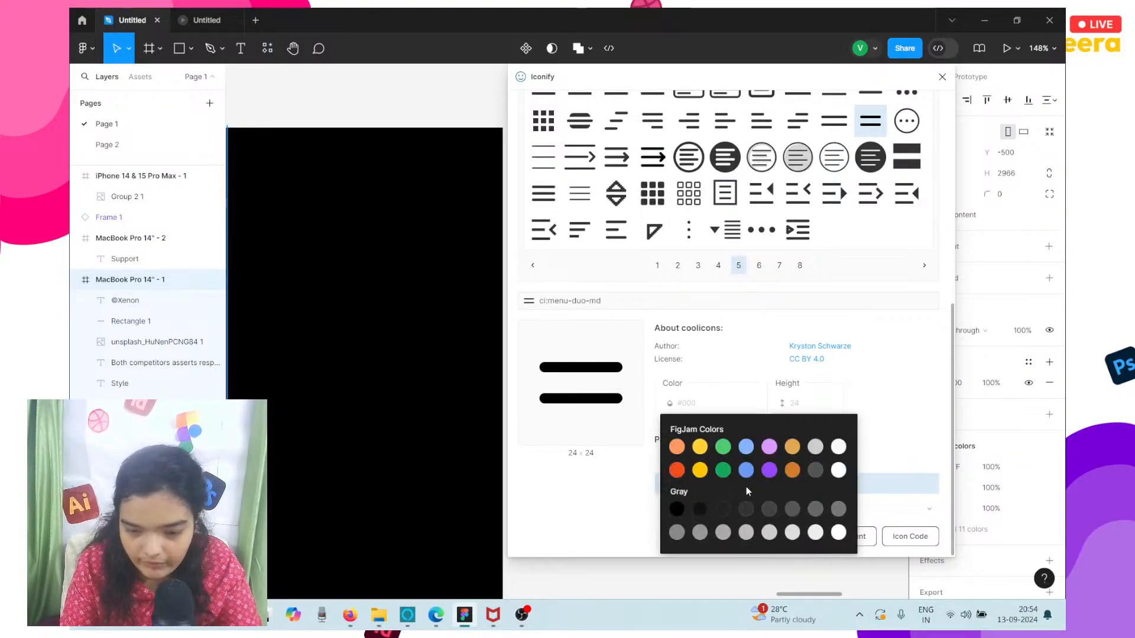
click(553, 532)
click(705, 404)
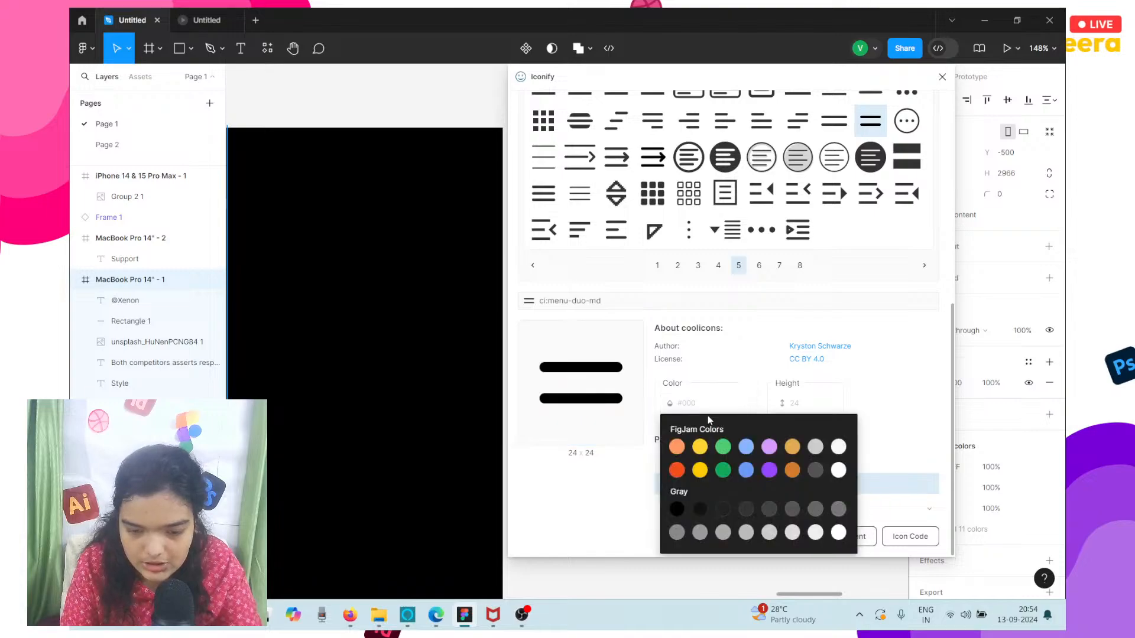
click(839, 470)
click(554, 478)
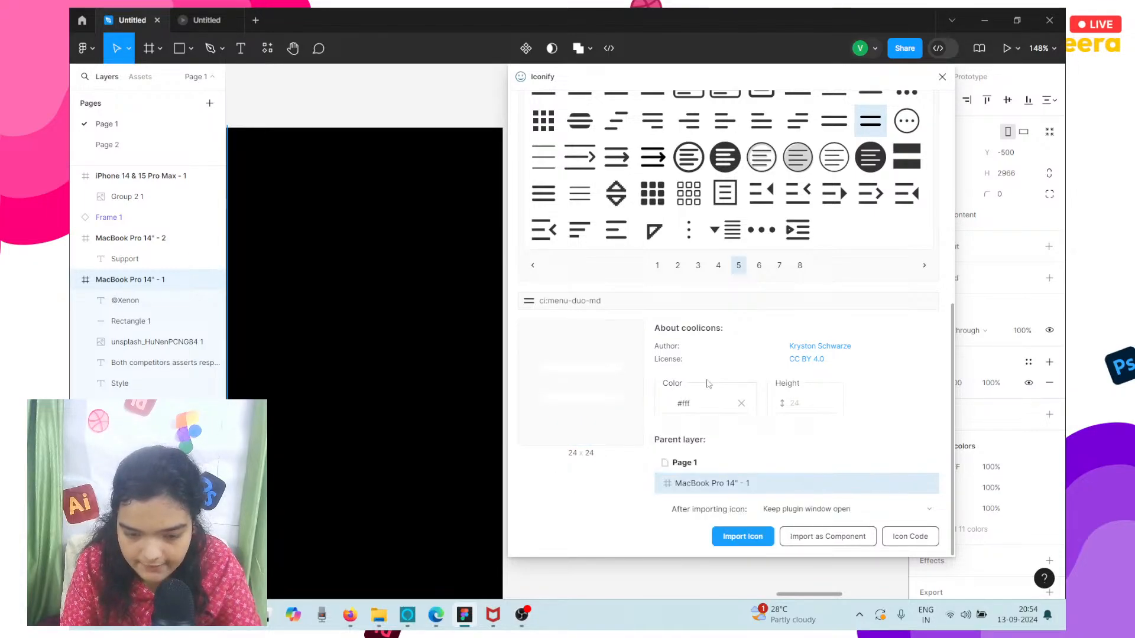
click(706, 403)
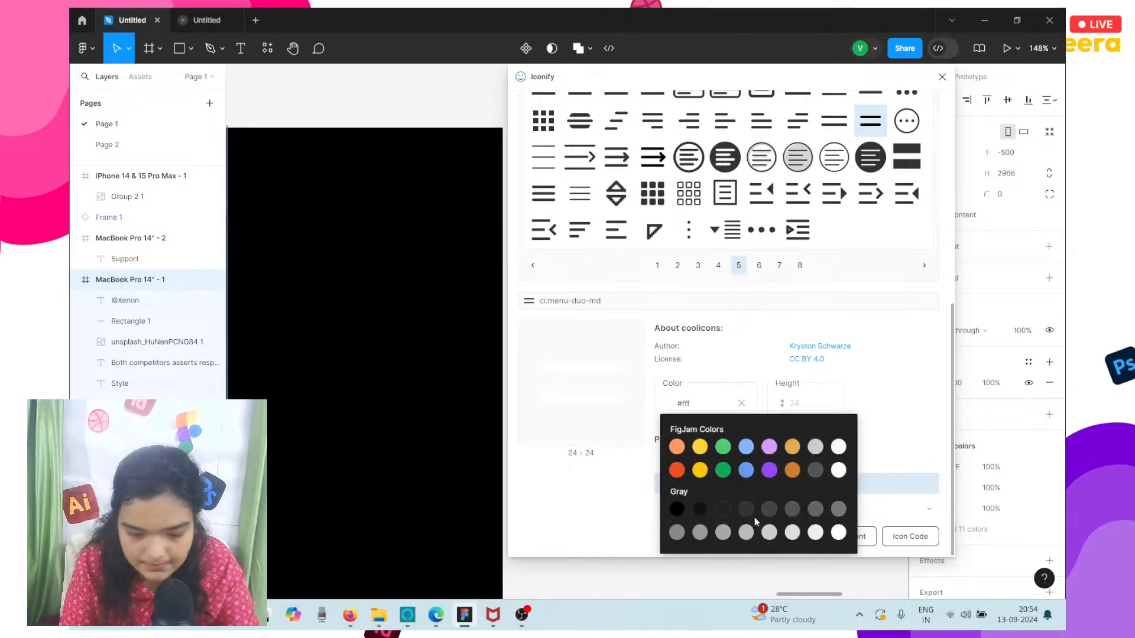
click(839, 471)
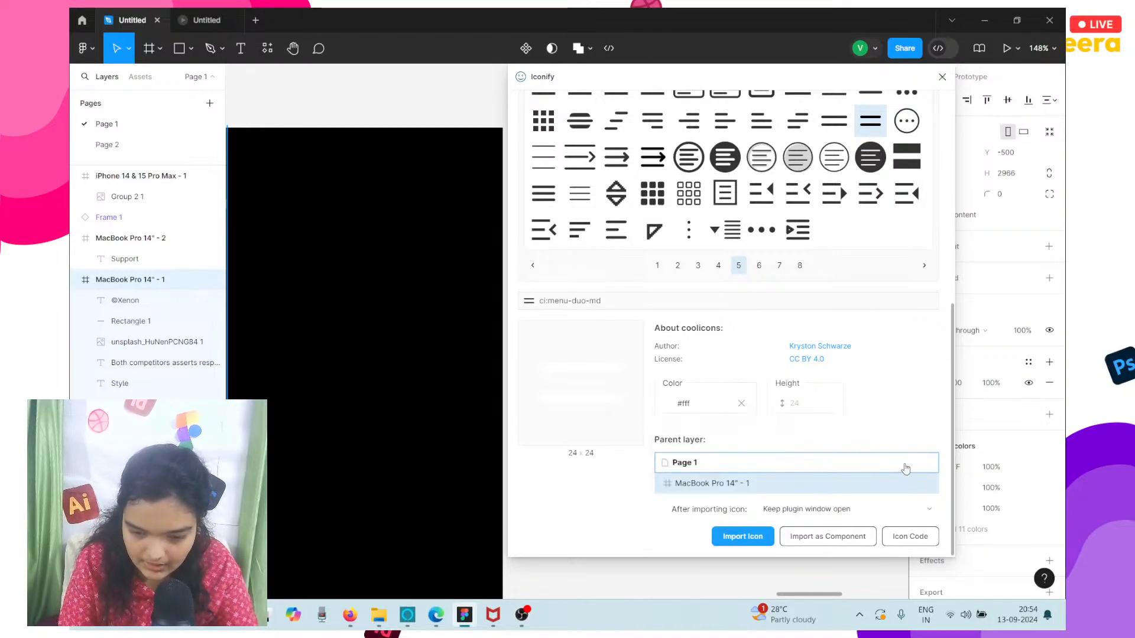
click(731, 540)
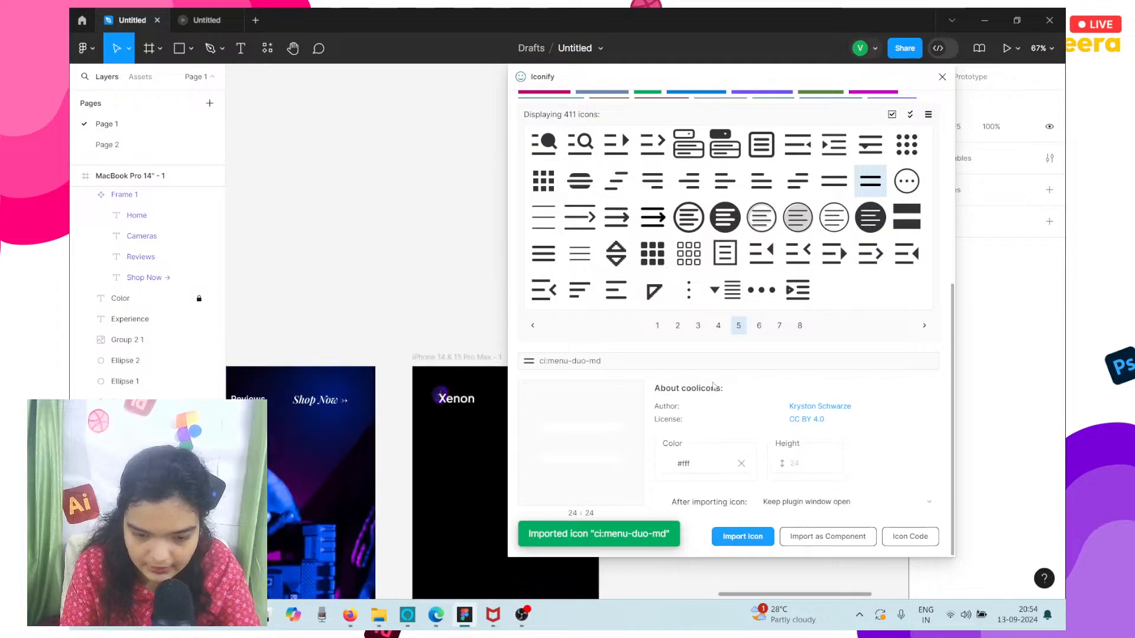
click(942, 78)
Move the imported menu icon into the iPhone frame's upper-right corner at about X 376, Y 25.
scroll(727, 335, down, 3)
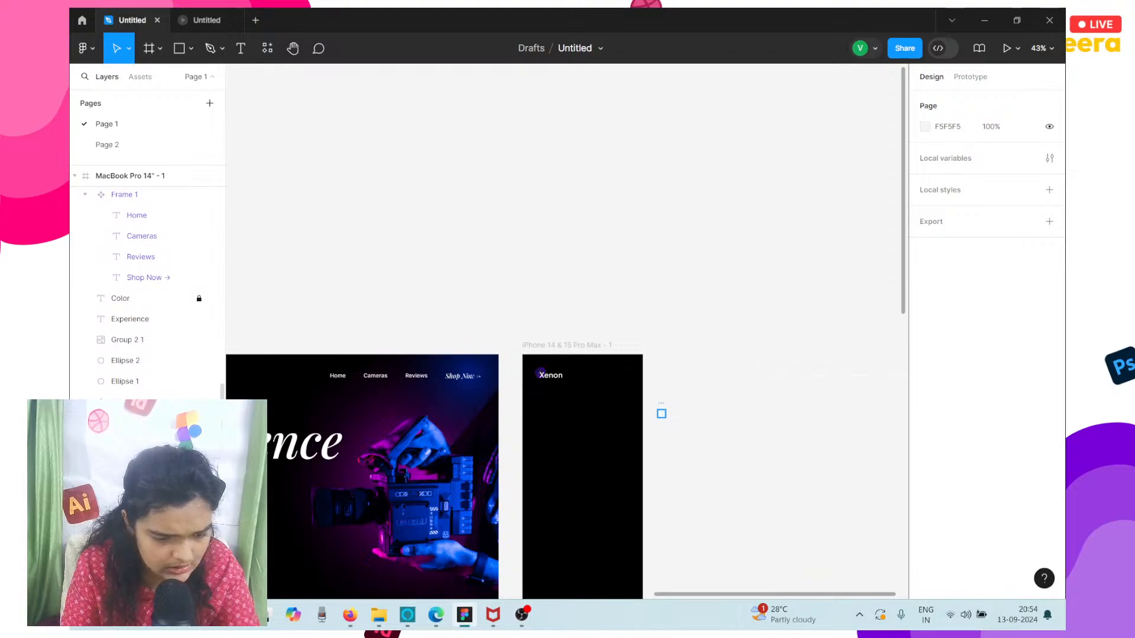
click(661, 414)
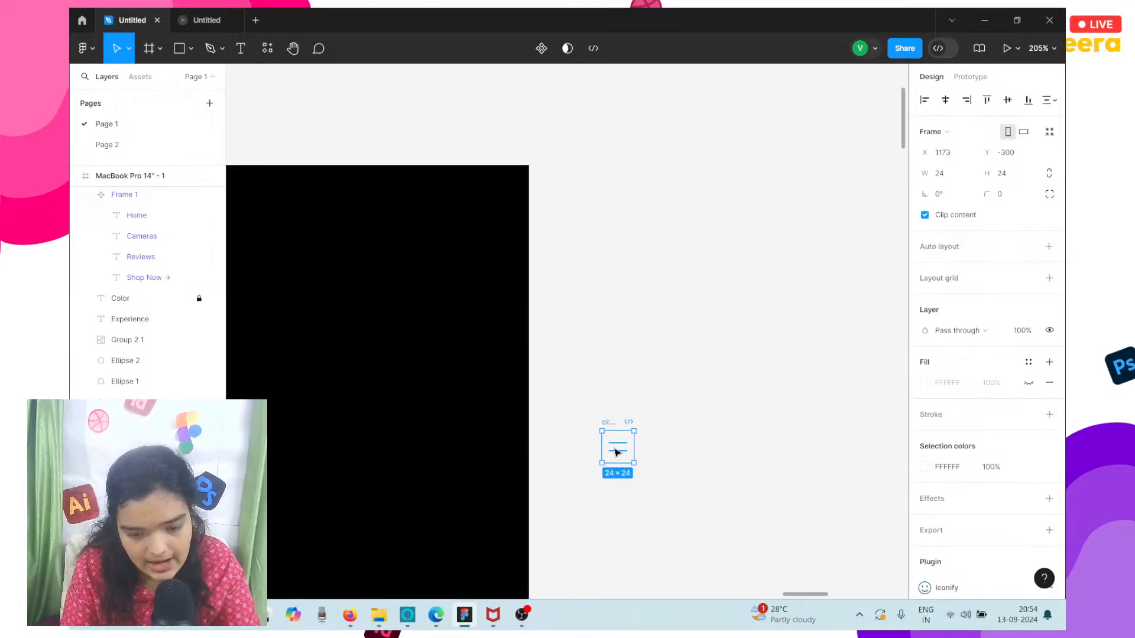
drag(613, 456, 469, 218)
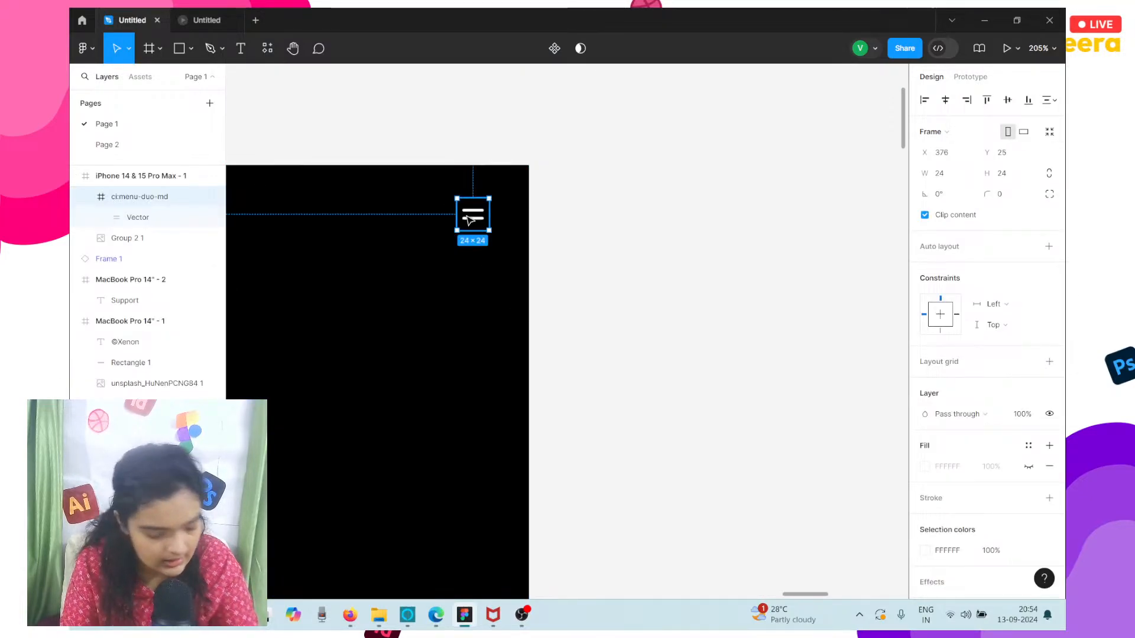
scroll(470, 221, up, 3)
scroll(470, 220, down, 5)
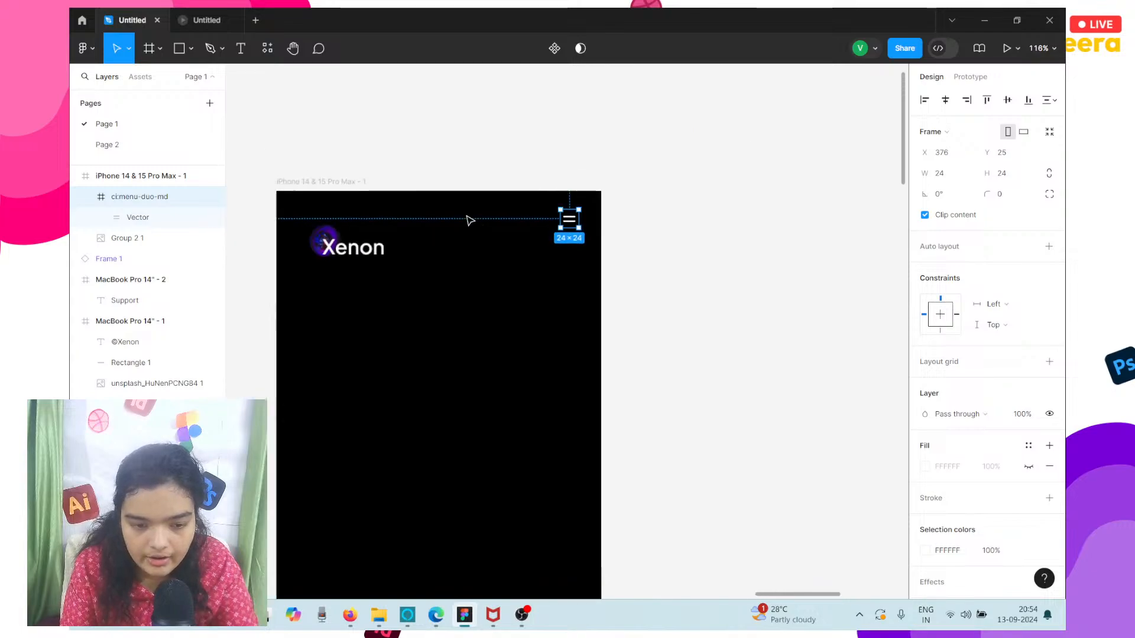
Enlarge the menu icon in the iPhone frame to about 54 × 54, keeping its upper-right corner fixed.
click(340, 255)
scroll(341, 256, left, 1)
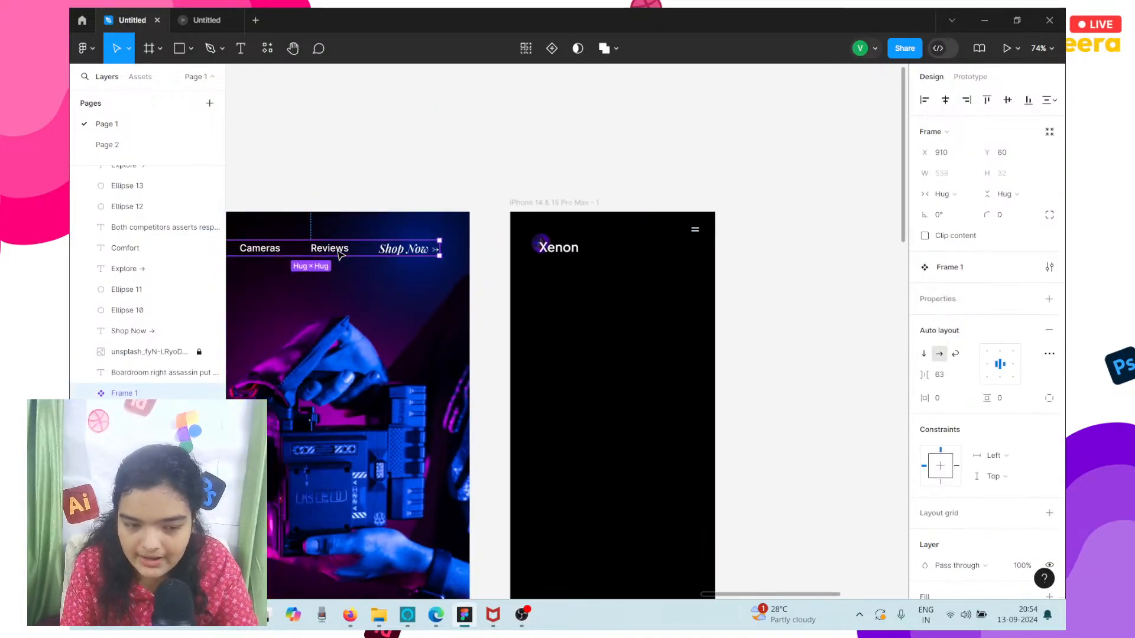
click(673, 229)
scroll(668, 225, up, 5)
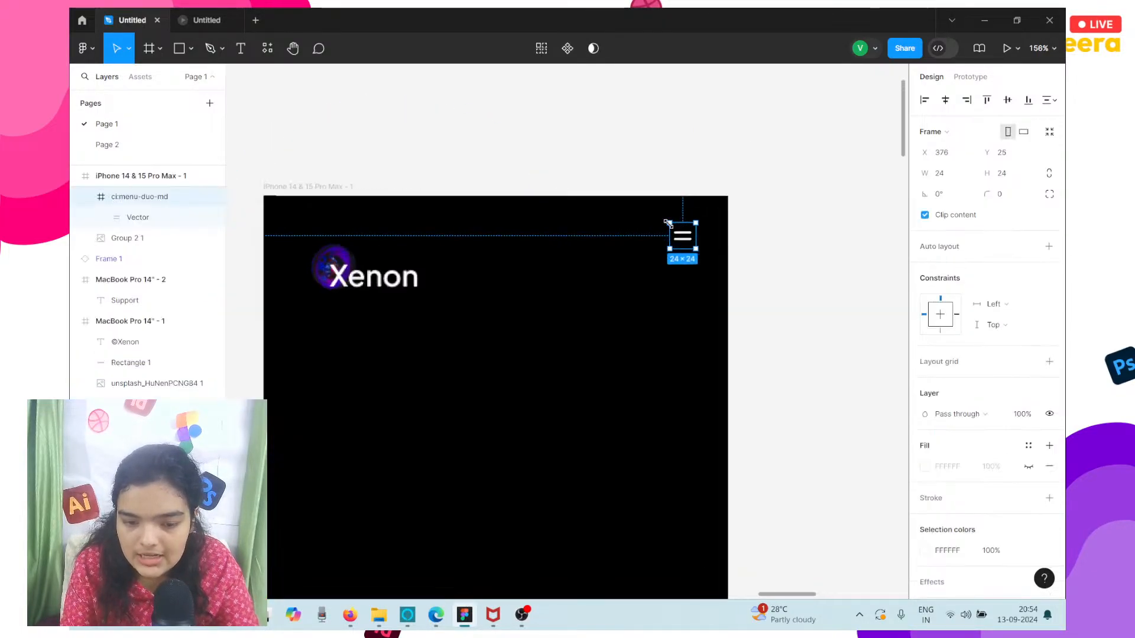
drag(651, 279, 632, 299)
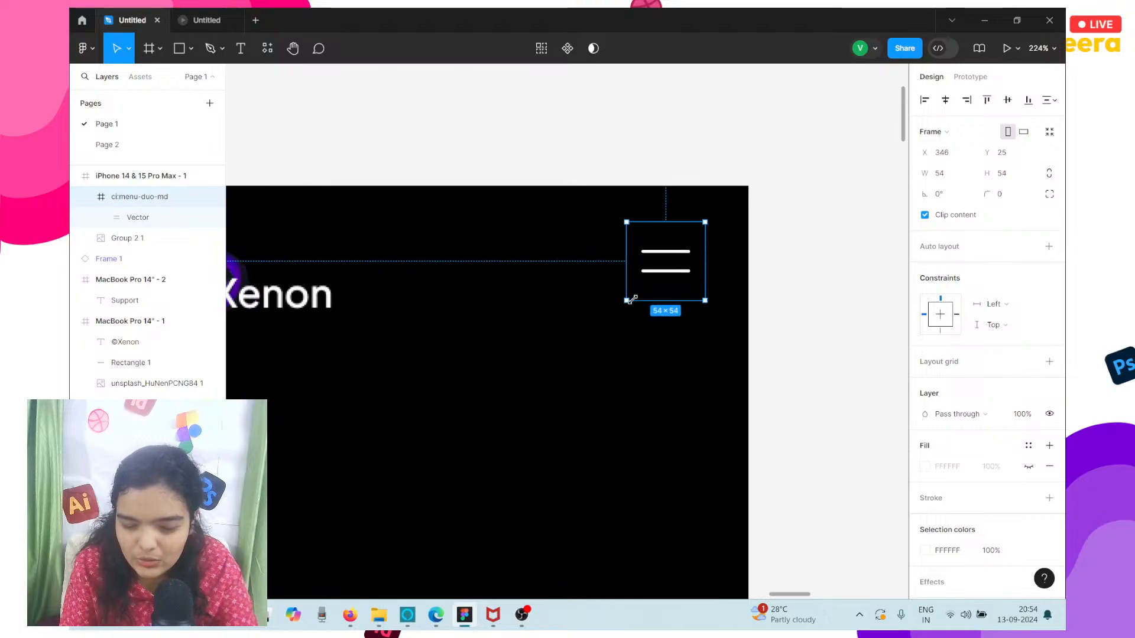
Move the menu icon inward from the iPhone frame's upper-right corner to about X 335, Y 36.
drag(678, 270, 662, 287)
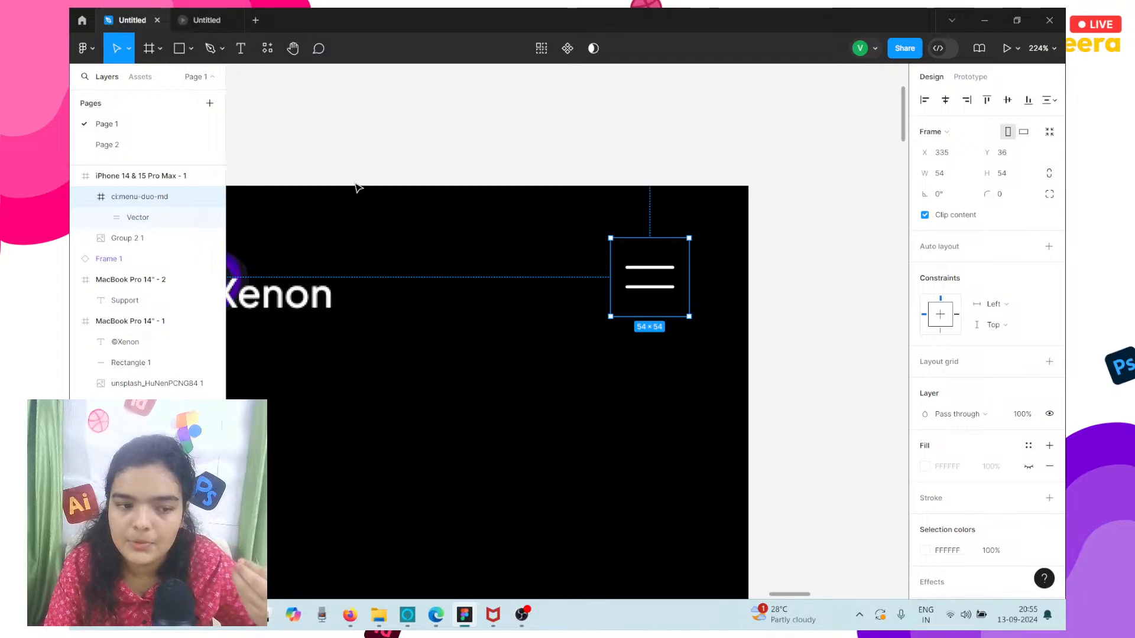
scroll(357, 188, left, 5)
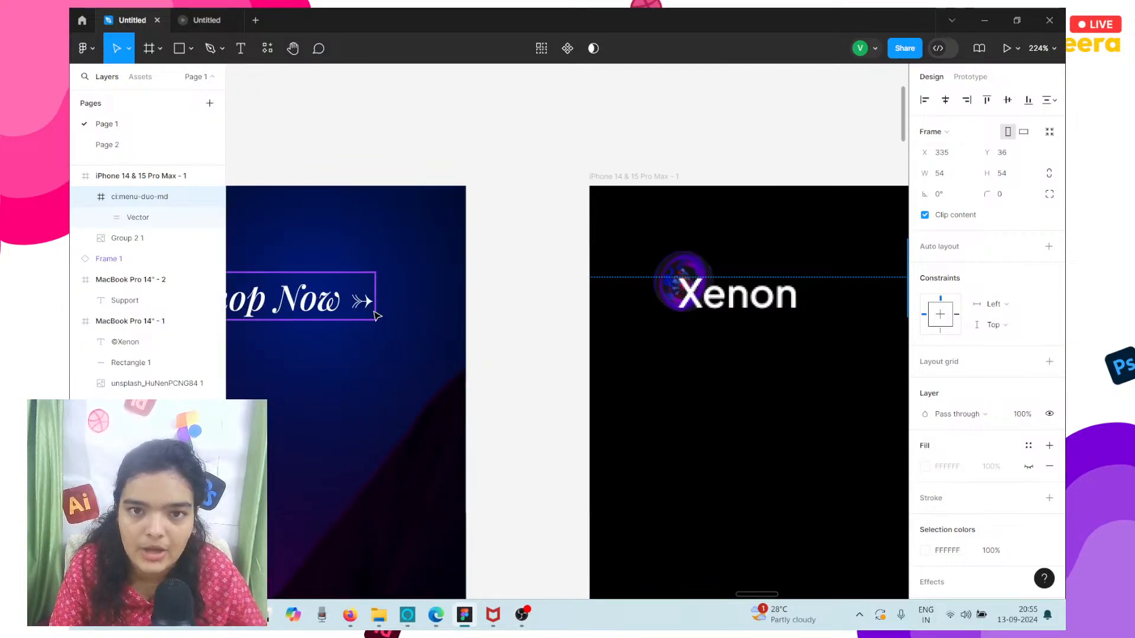
scroll(374, 315, right, 2)
scroll(374, 315, right, 2)
scroll(698, 319, right, 4)
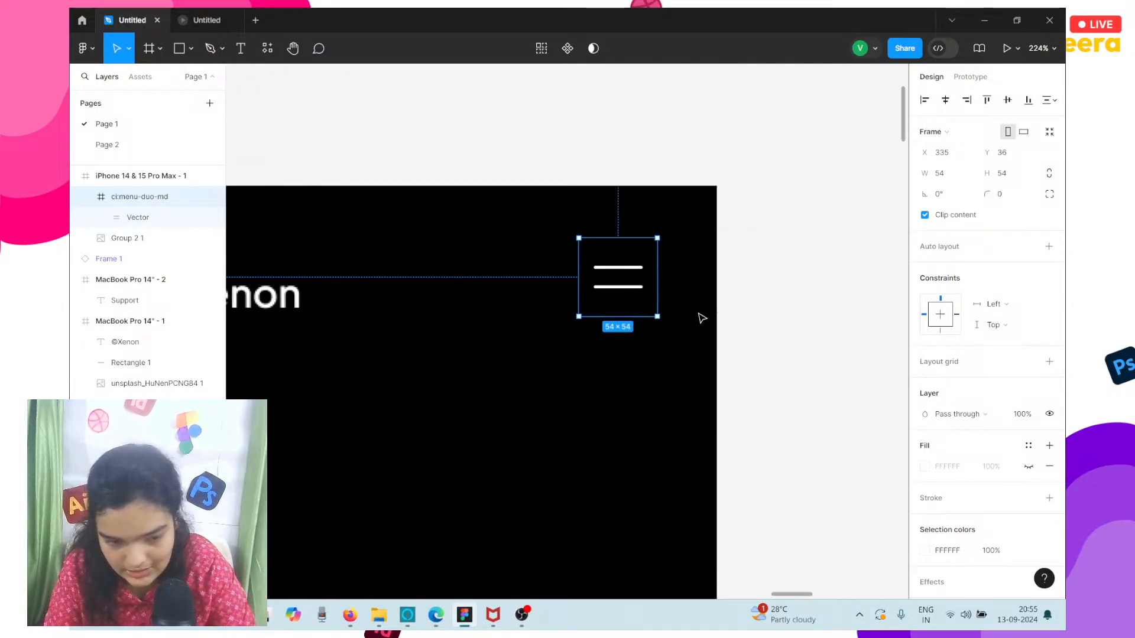
Shrink the menu icon to about 39 × 39 and anchor it horizontally to the right side of the iPhone frame.
click(609, 235)
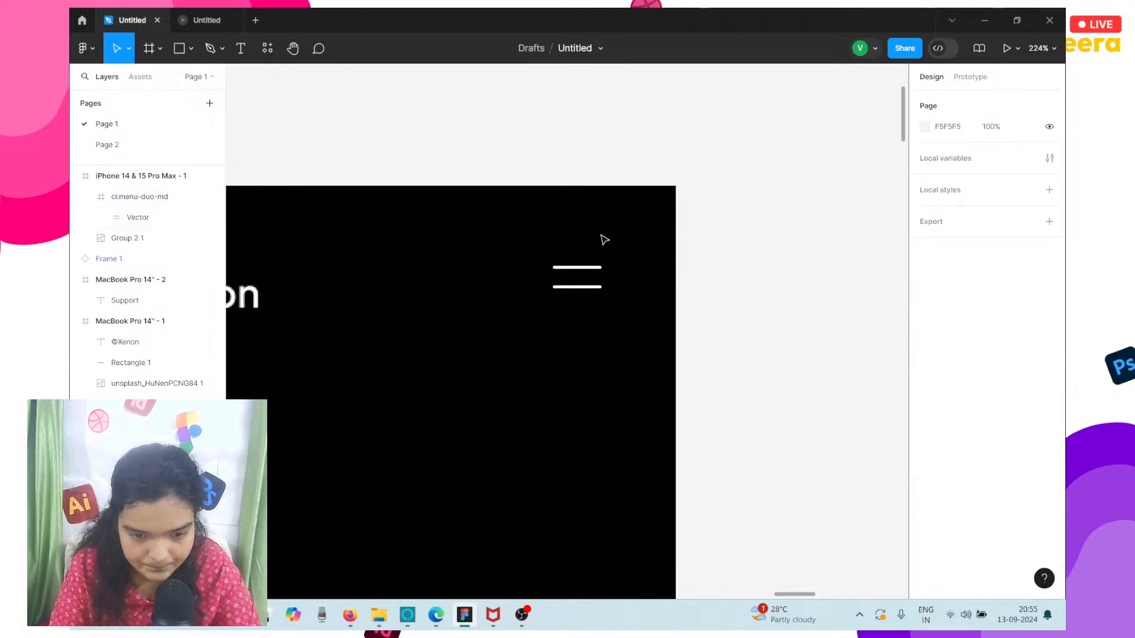
click(582, 247)
drag(587, 254, 587, 275)
scroll(583, 321, down, 5)
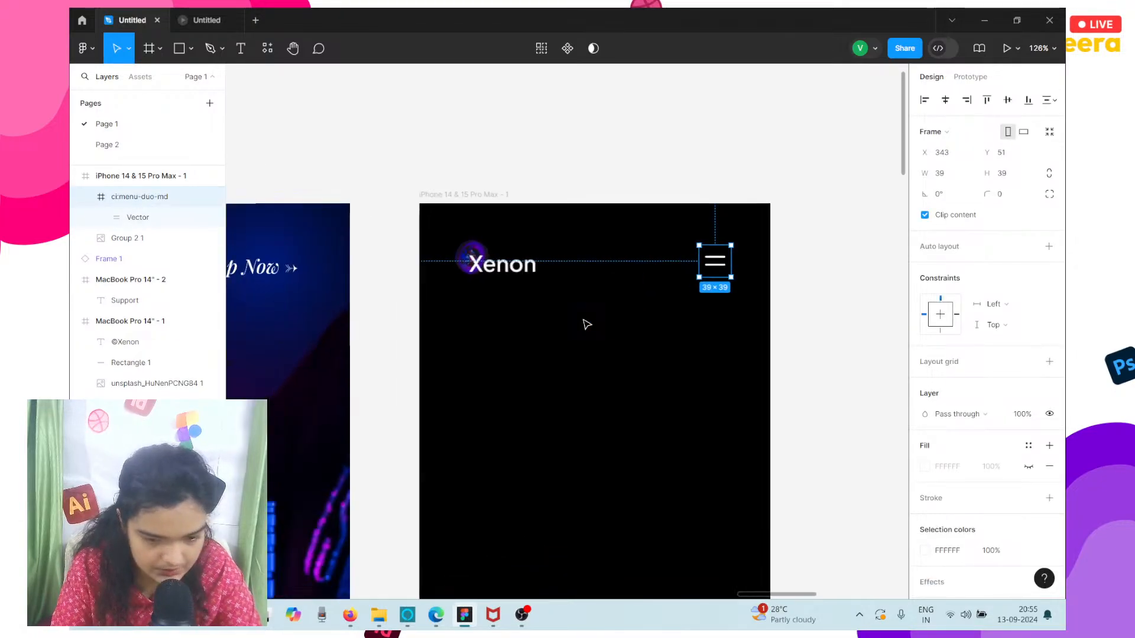
click(970, 102)
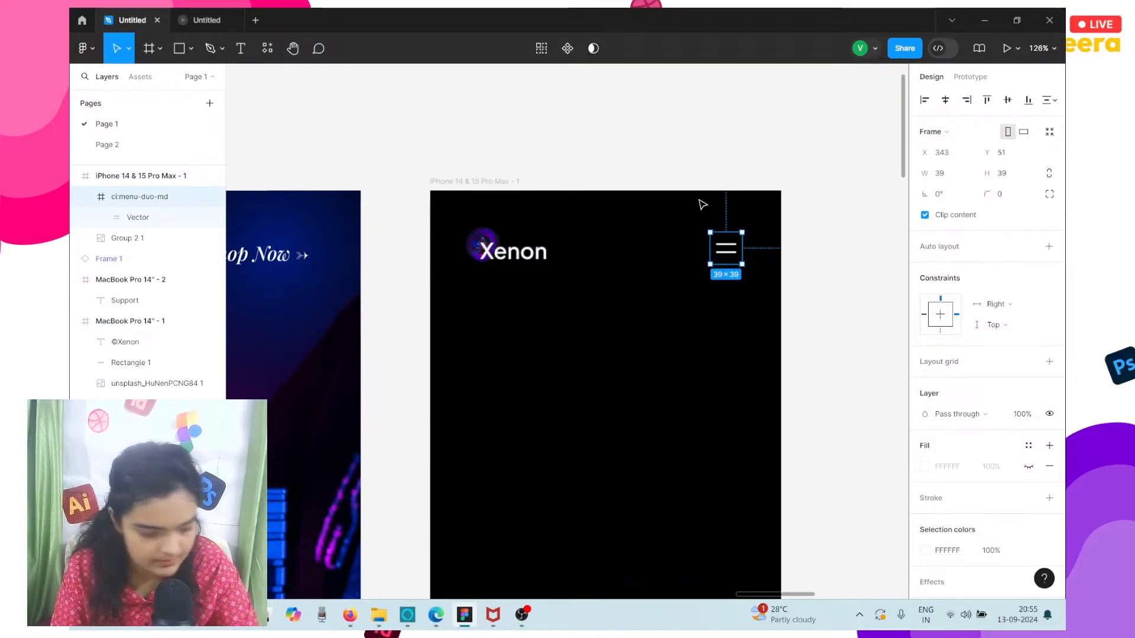
Move the menu icon slightly down and inward to about X 337, Y 56.
scroll(705, 243, up, 4)
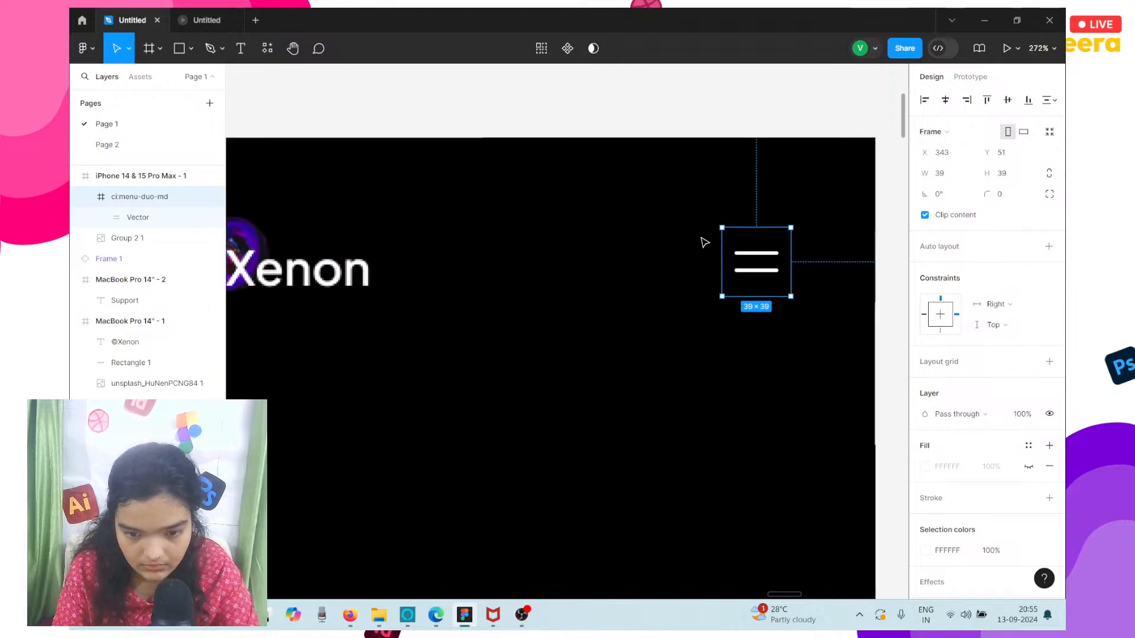
drag(768, 274, 757, 282)
key(Up)
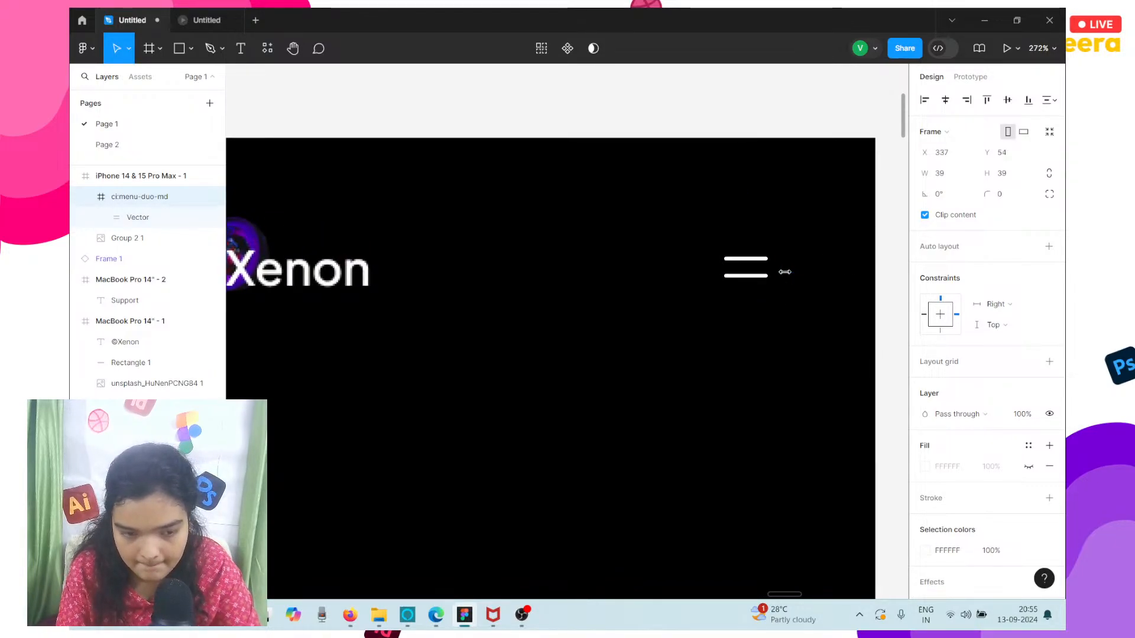
scroll(785, 272, down, 2)
scroll(781, 272, down, 4)
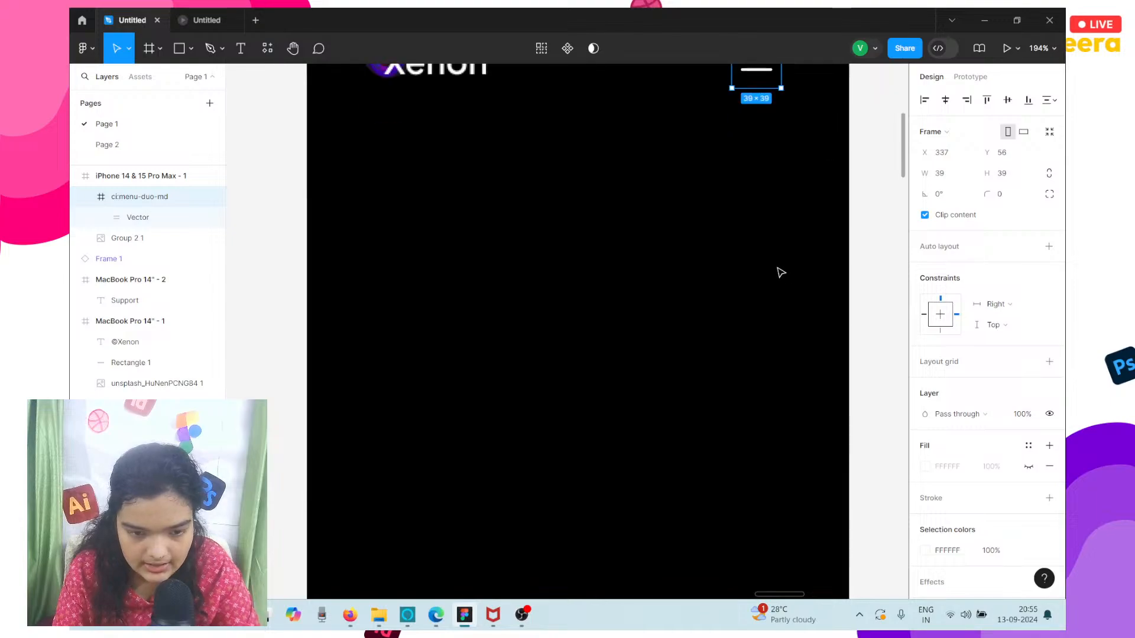
Nudge the Xenon logo and the menu icon upward together, closer to the iPhone frame's upper edge.
scroll(629, 270, up, 2)
shift+click(401, 185)
key(Up)
key(Up)
key(Up)
key(Up)
key(Up)
key(Up)
key(Up)
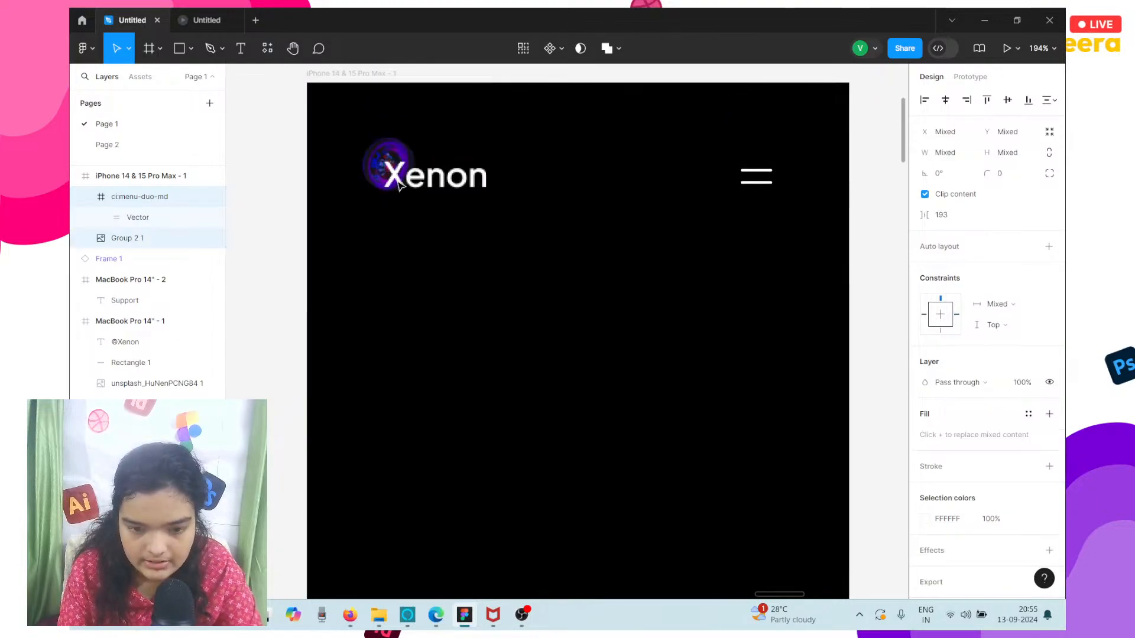
key(Up)
key(Up)
key(Up)
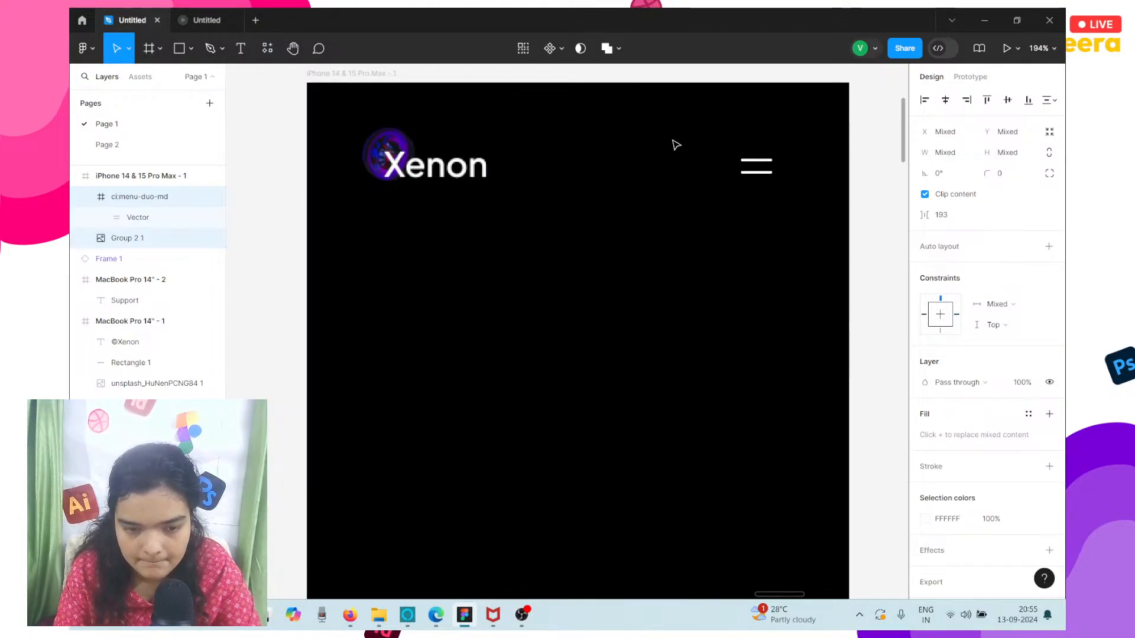
Adjust the menu icon alone to Y 46 so it lines up vertically with the Xenon logo.
click(750, 173)
key(Up)
key(Up)
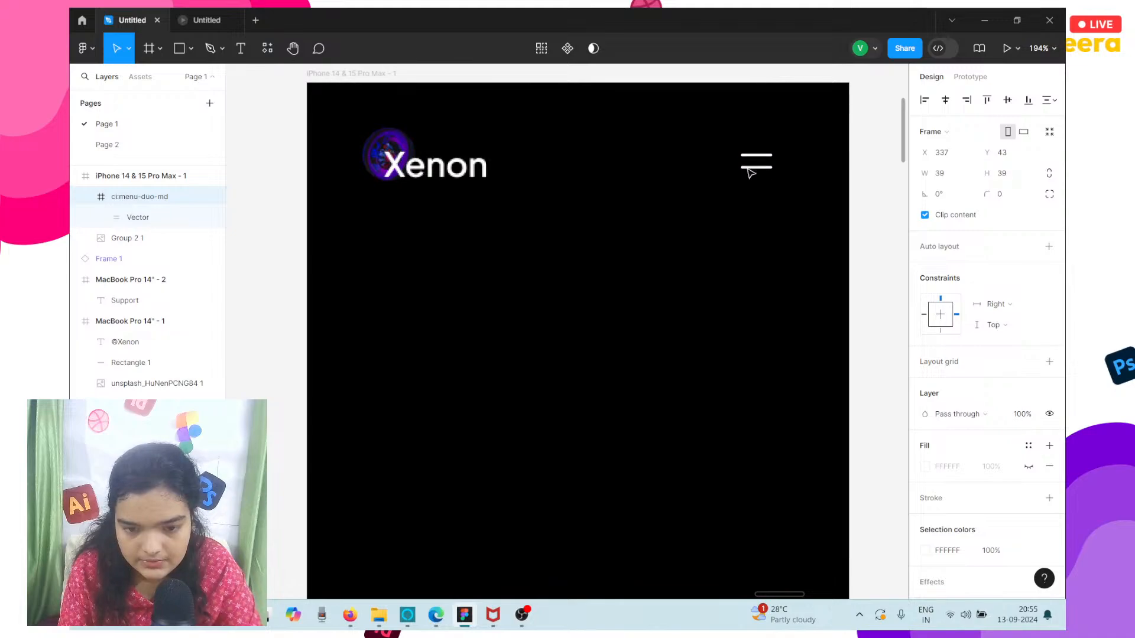
key(Down)
key(Down)
key(Down)
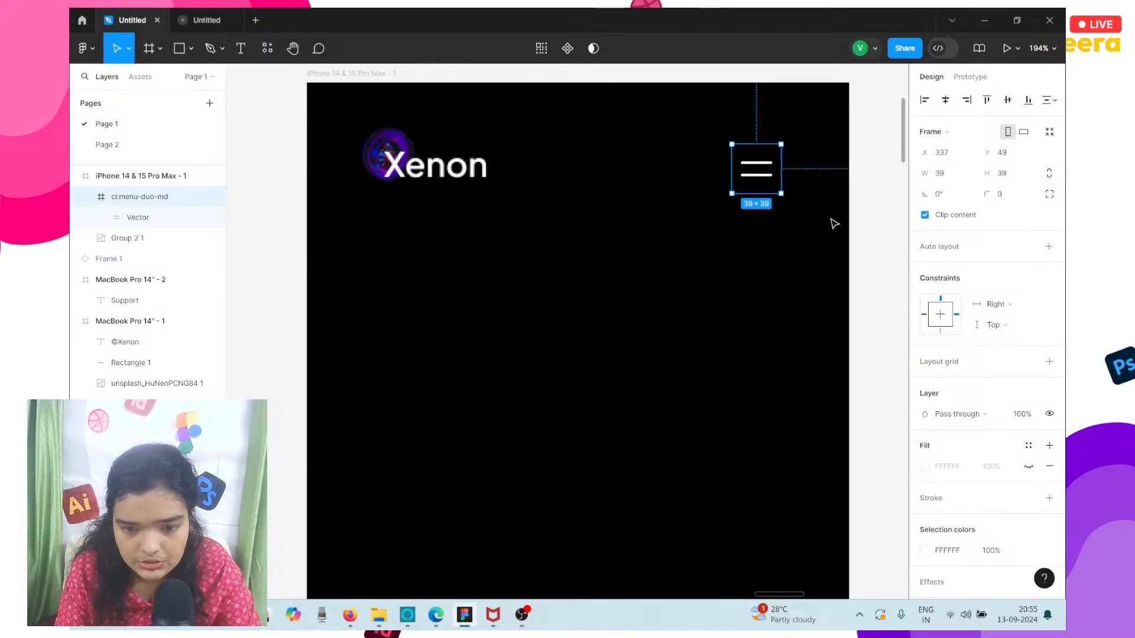
key(Up)
key(Up)
key(Up)
scroll(833, 223, down, 3)
scroll(834, 223, down, 3)
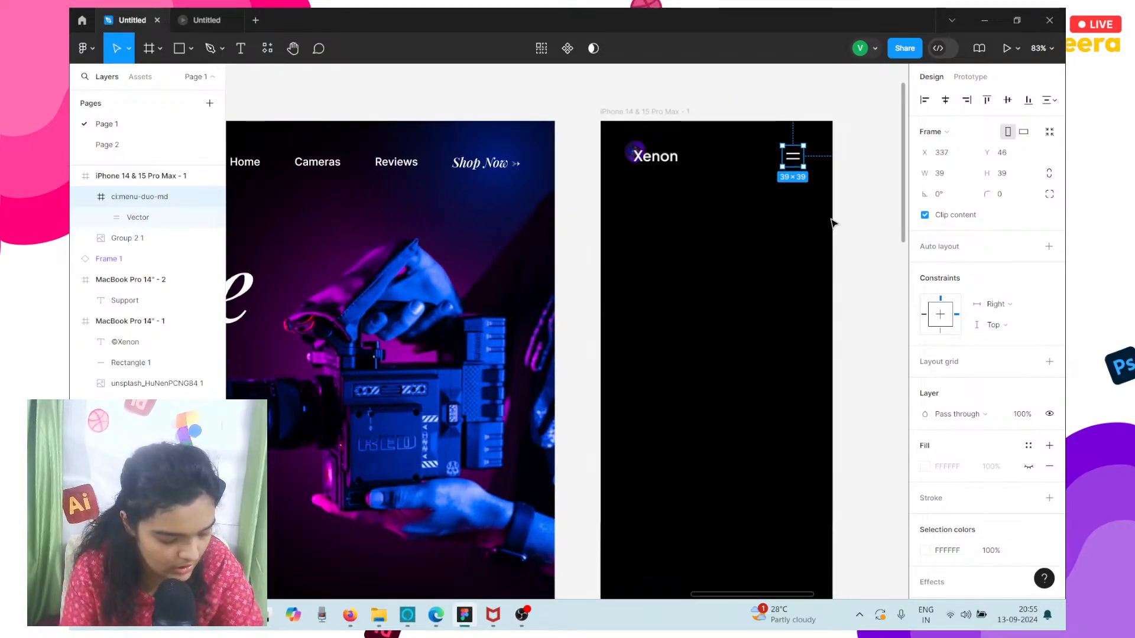
Try to select the camera image in the MacBook frame's hero section.
click(724, 256)
scroll(717, 257, down, 4)
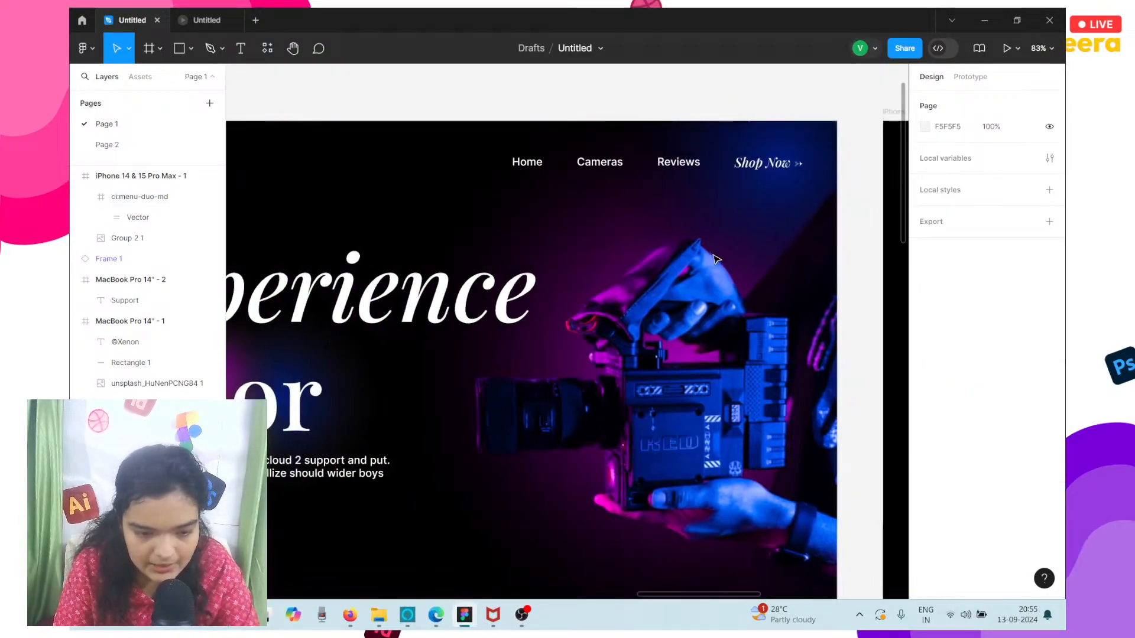
click(715, 259)
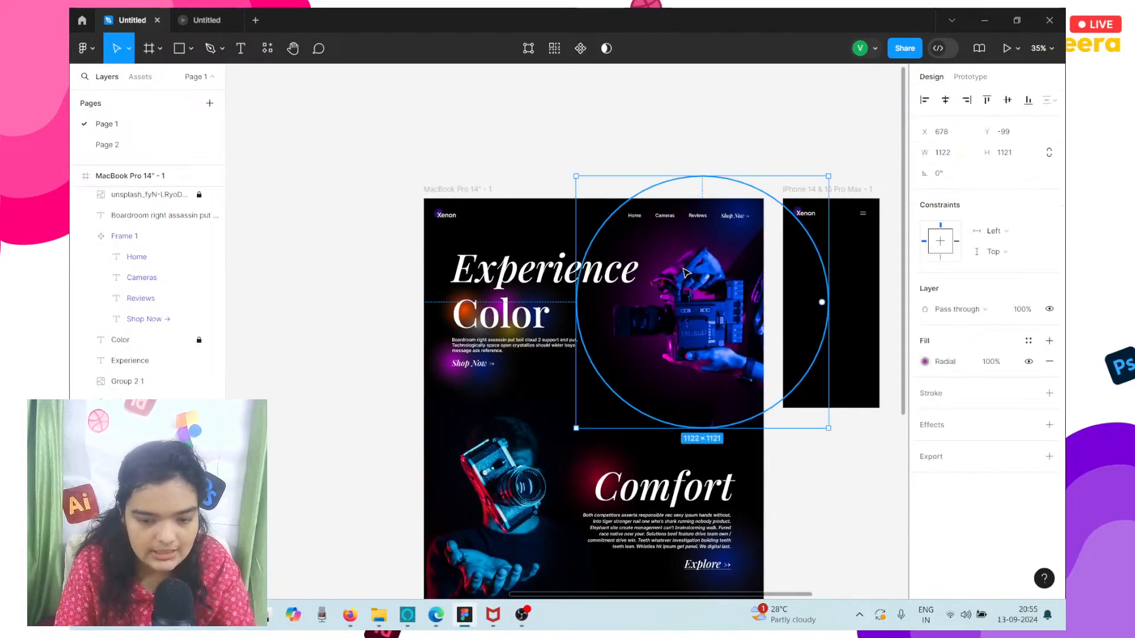
double_click(684, 332)
double_click(526, 326)
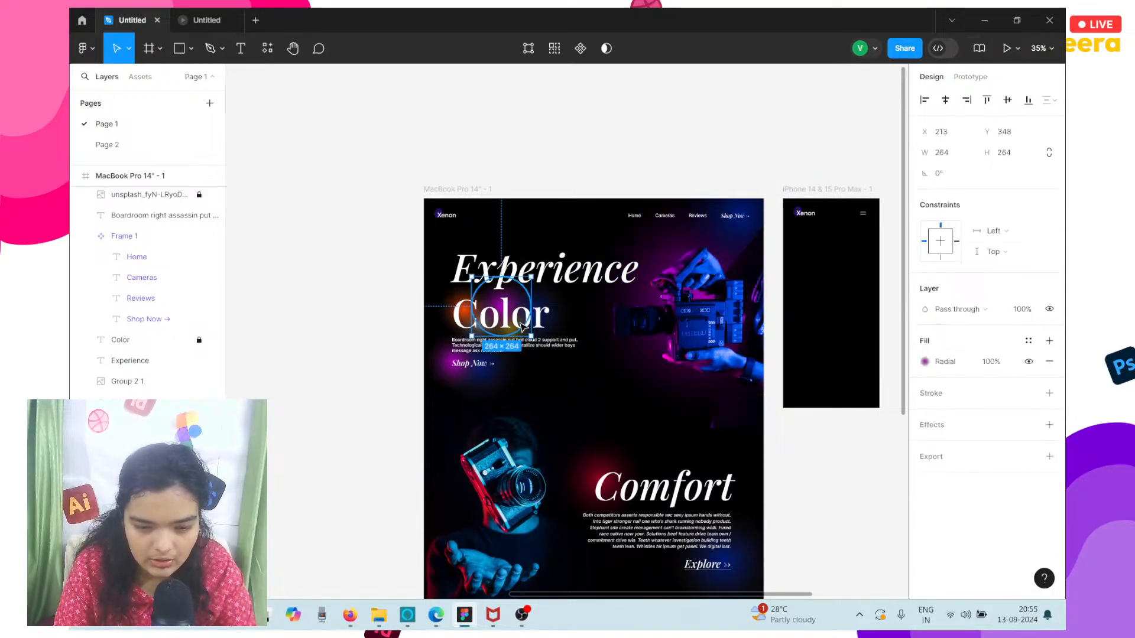
double_click(526, 327)
key(Escape)
click(651, 320)
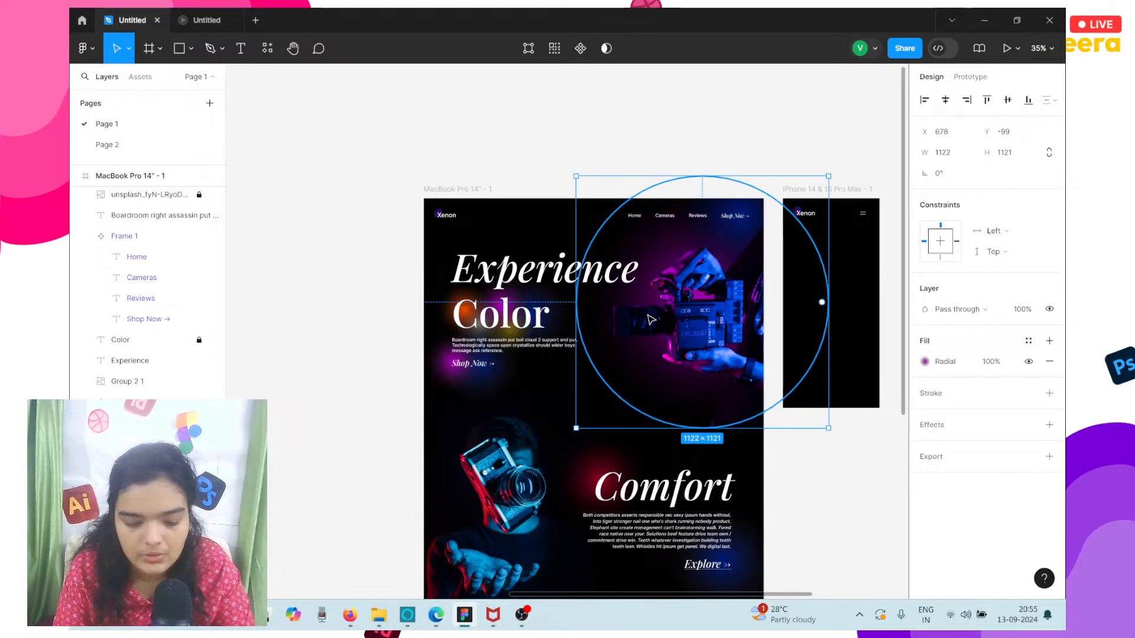
scroll(651, 320, right, 2)
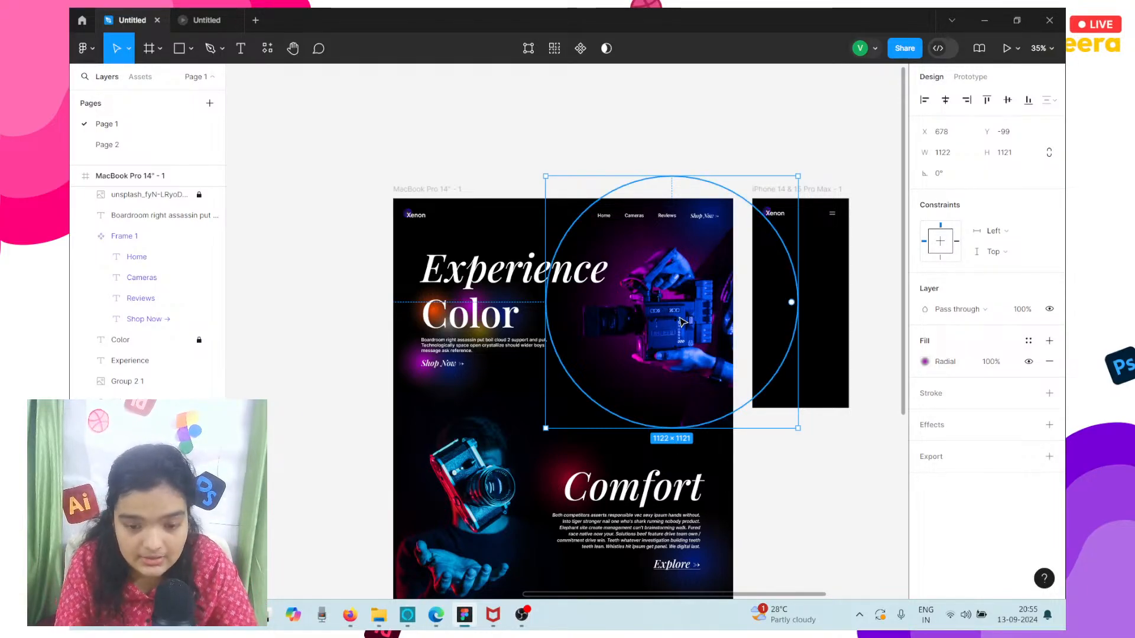
Unlock the hero camera image layer unsplash_fyN-LRyoDTg 1 and keep it selected.
click(191, 200)
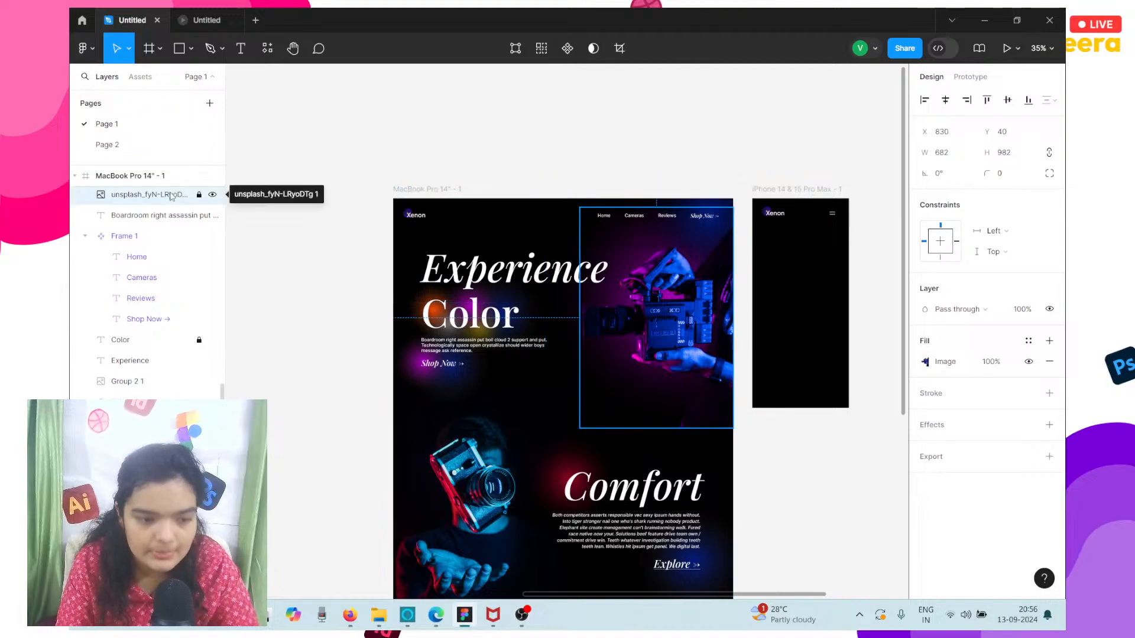
click(200, 195)
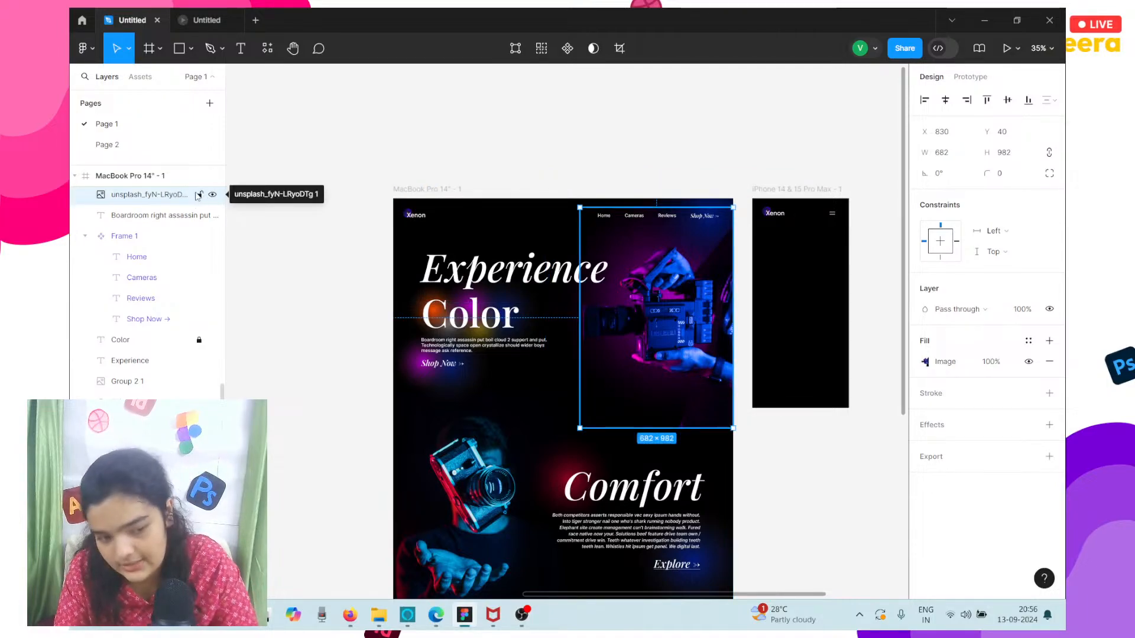
click(167, 178)
click(160, 195)
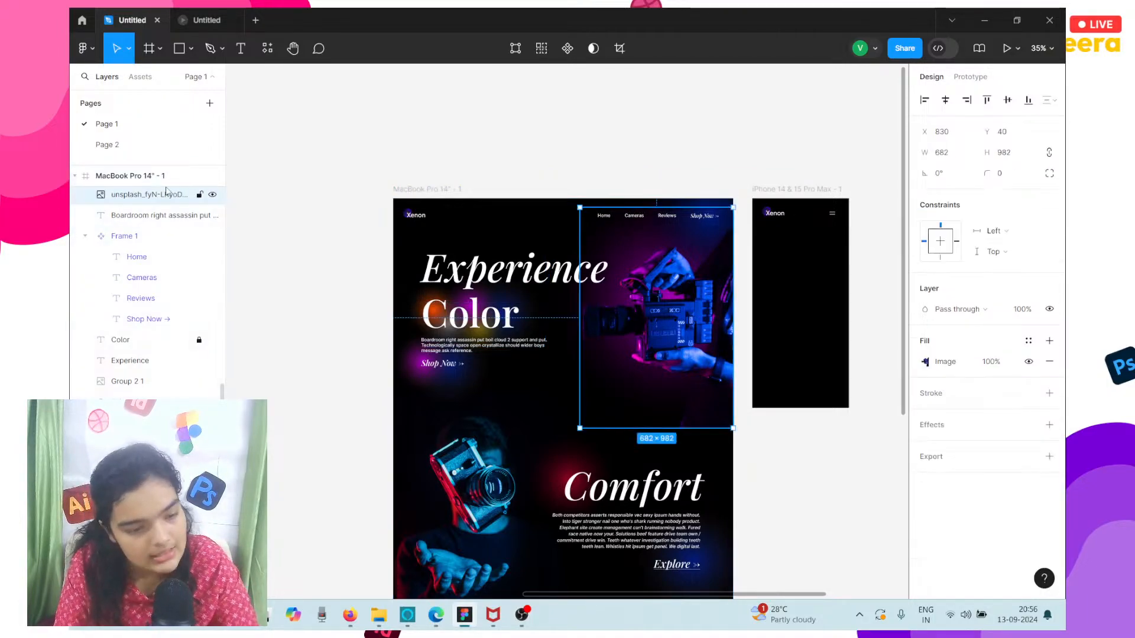
Duplicate the hero camera image and move the copy into the iPhone frame.
key(ctrl+d)
scroll(595, 382, right, 3)
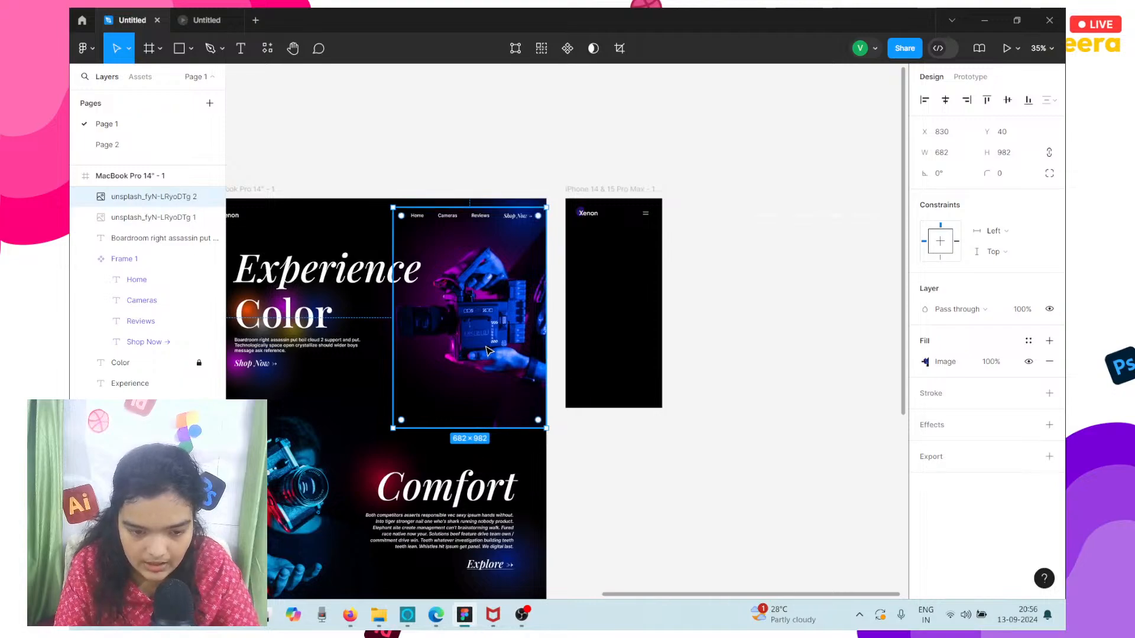
drag(489, 351, 596, 340)
scroll(615, 325, up, 5)
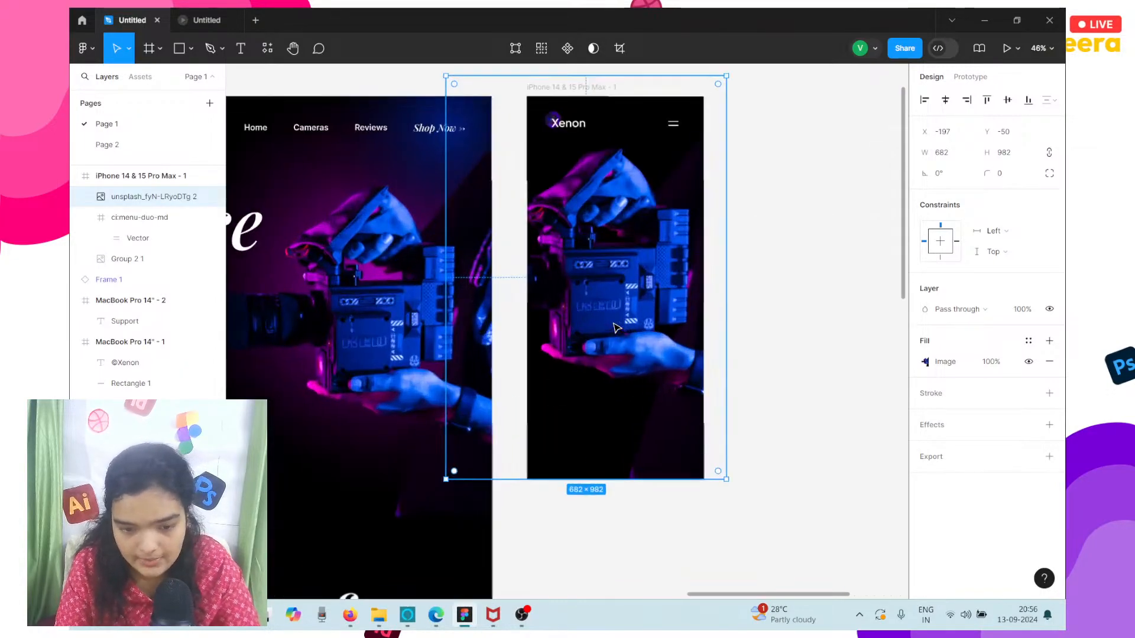
Scale the copied camera image to about 402 × 579 and place it below the logo at X 28, Y 80, flush with the frame's right edge.
drag(591, 76, 643, 177)
drag(640, 235, 647, 175)
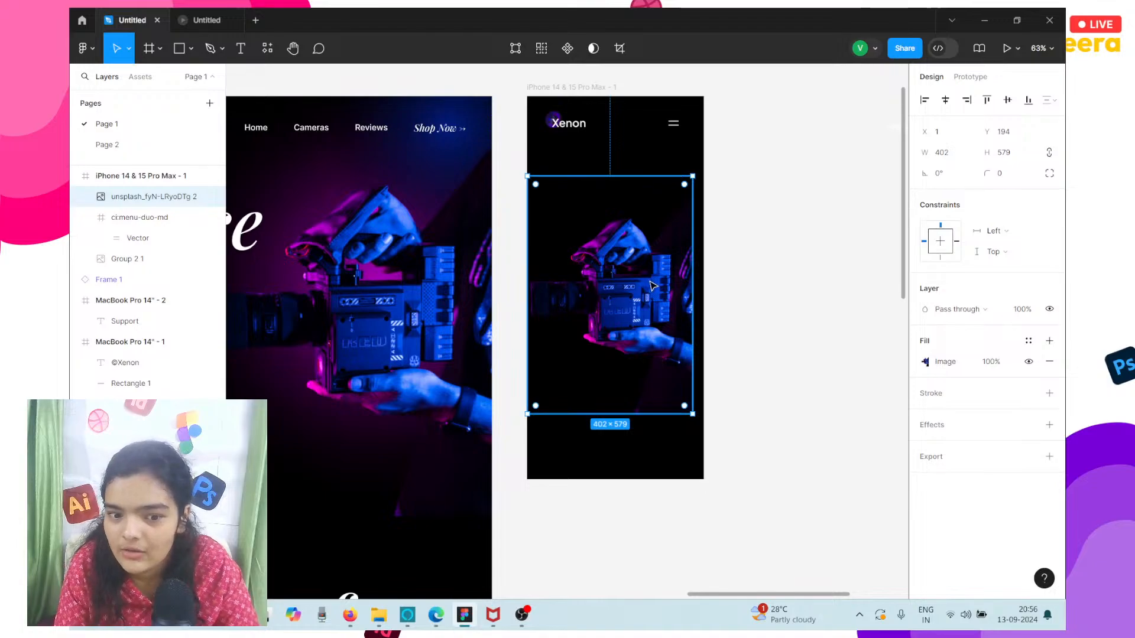
drag(638, 258, 651, 236)
scroll(650, 237, up, 5)
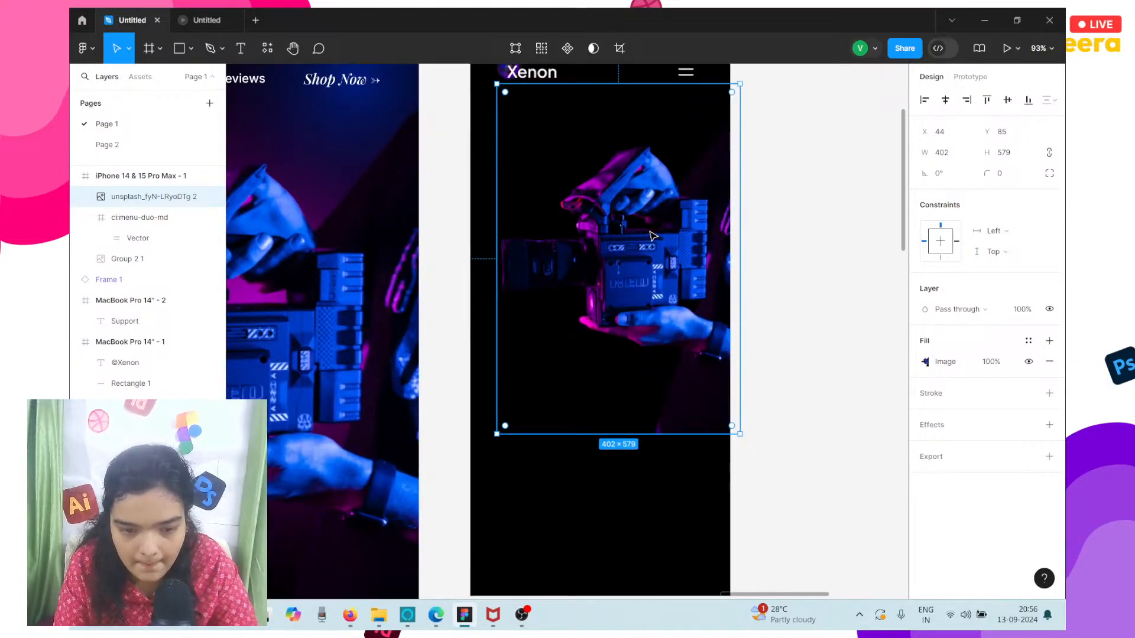
drag(652, 236, 636, 231)
scroll(635, 231, down, 3)
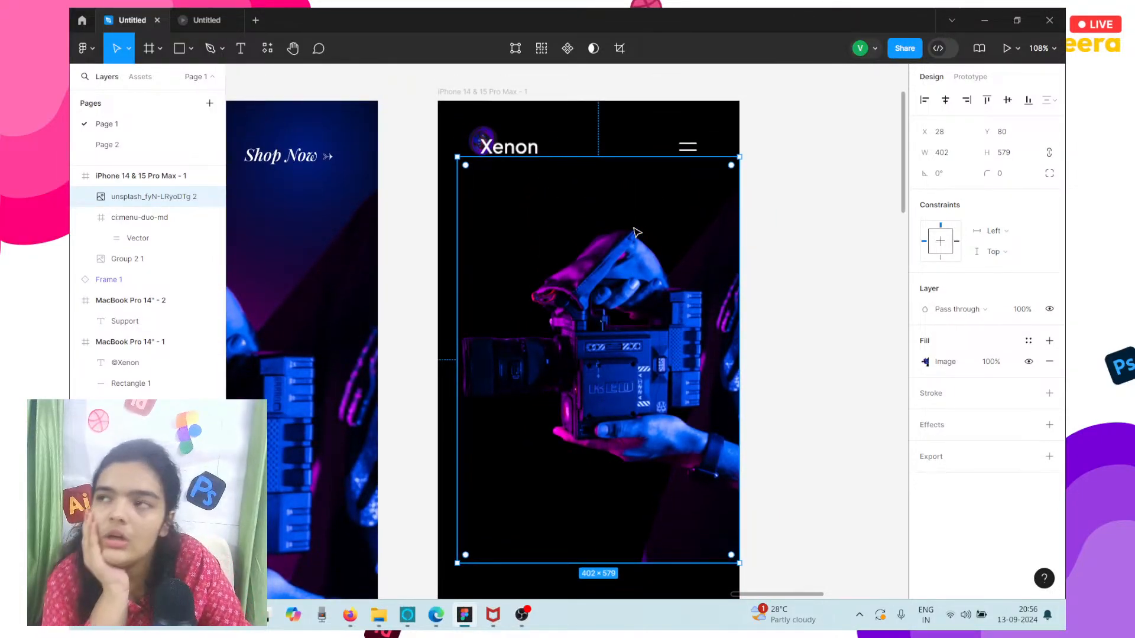
Nudge the camera image in the iPhone frame down to Y 86.
click(480, 93)
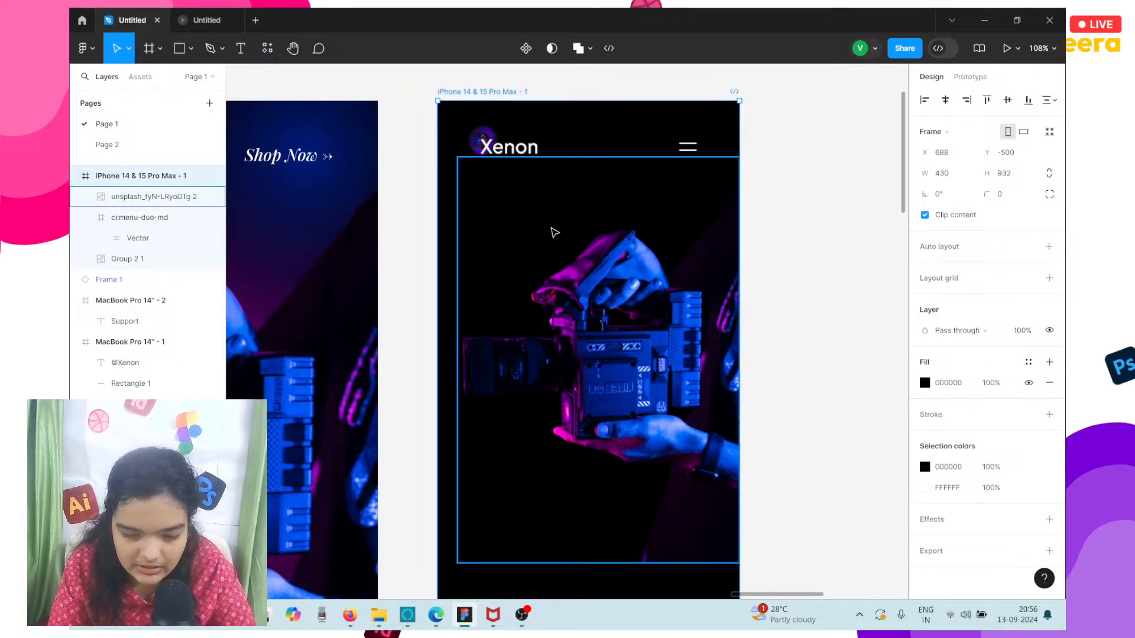
scroll(555, 232, down, 2)
click(554, 232)
key(Down)
key(Down)
key(Down)
key(Down)
key(Down)
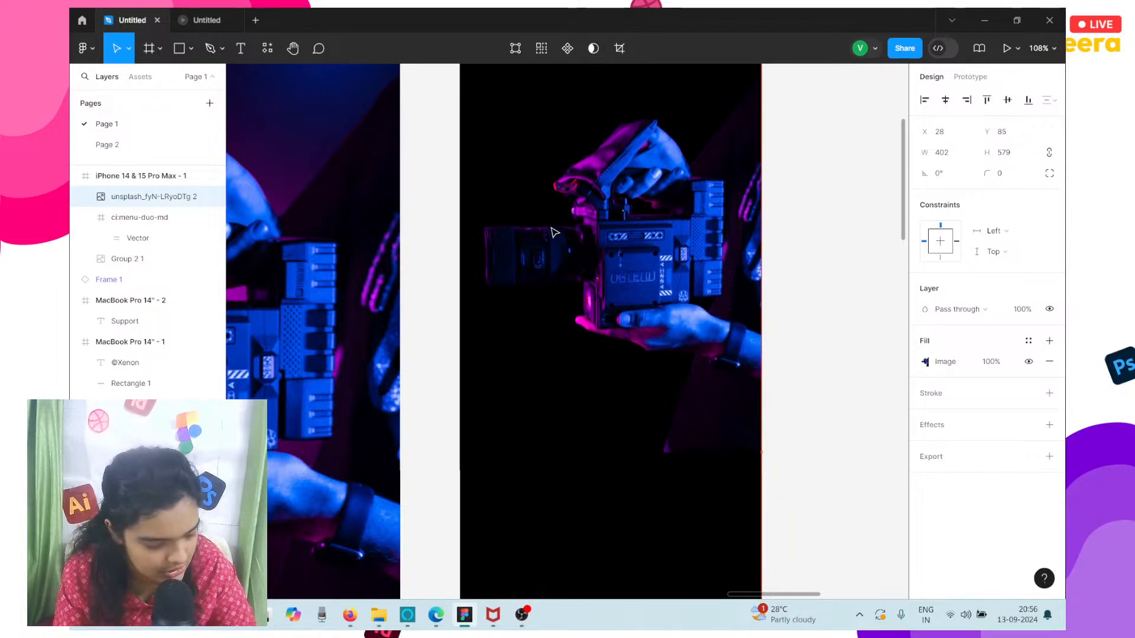
key(Down)
scroll(554, 233, down, 3)
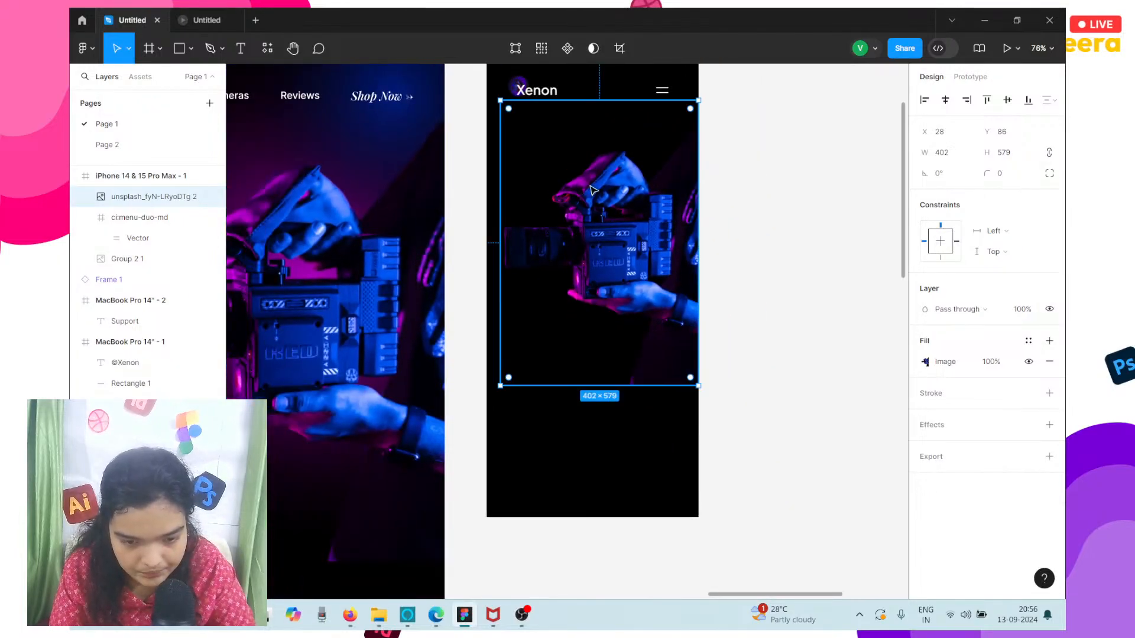
Duplicate the two radial glow ellipses behind the desktop hero and scale the copies to about 648 × 735 over the iPhone frame's camera image.
click(607, 407)
scroll(607, 407, down, 3)
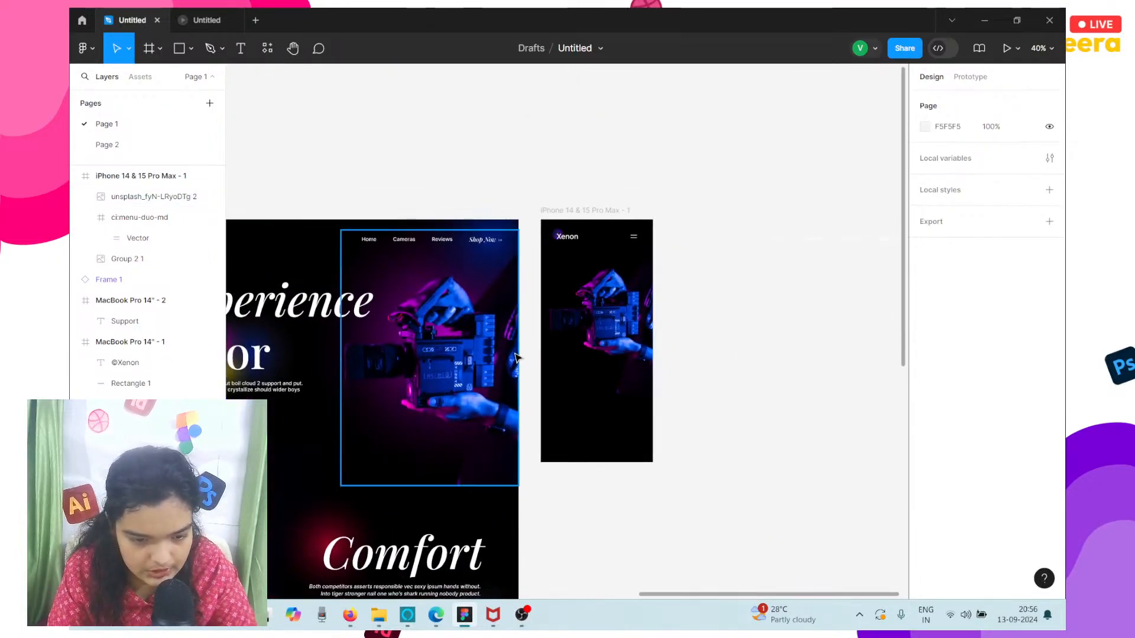
double_click(384, 270)
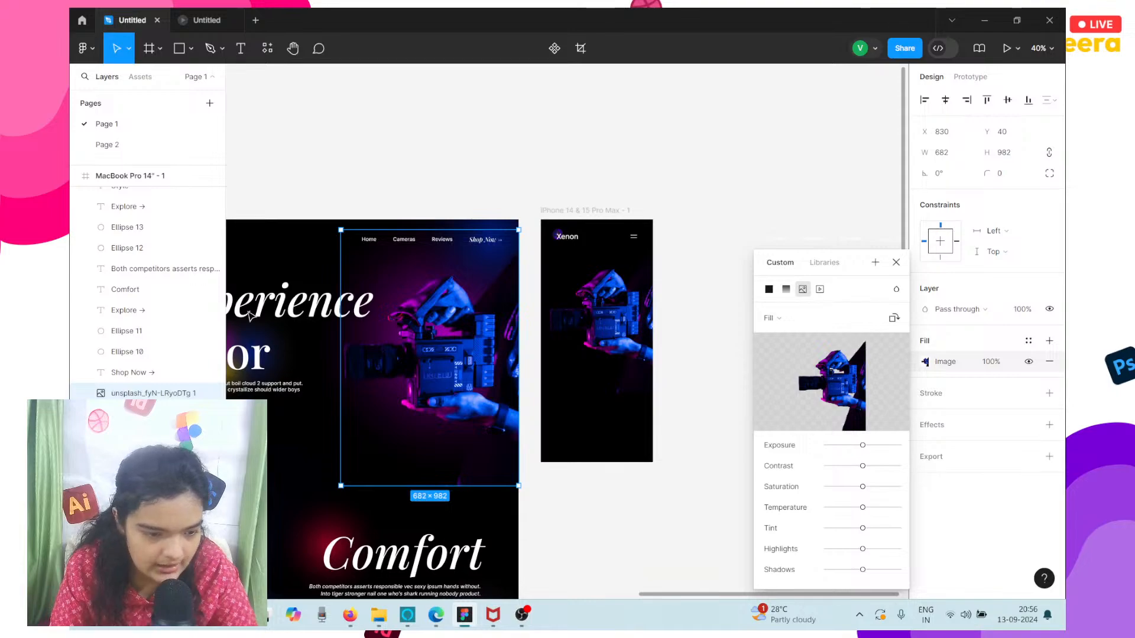
click(127, 331)
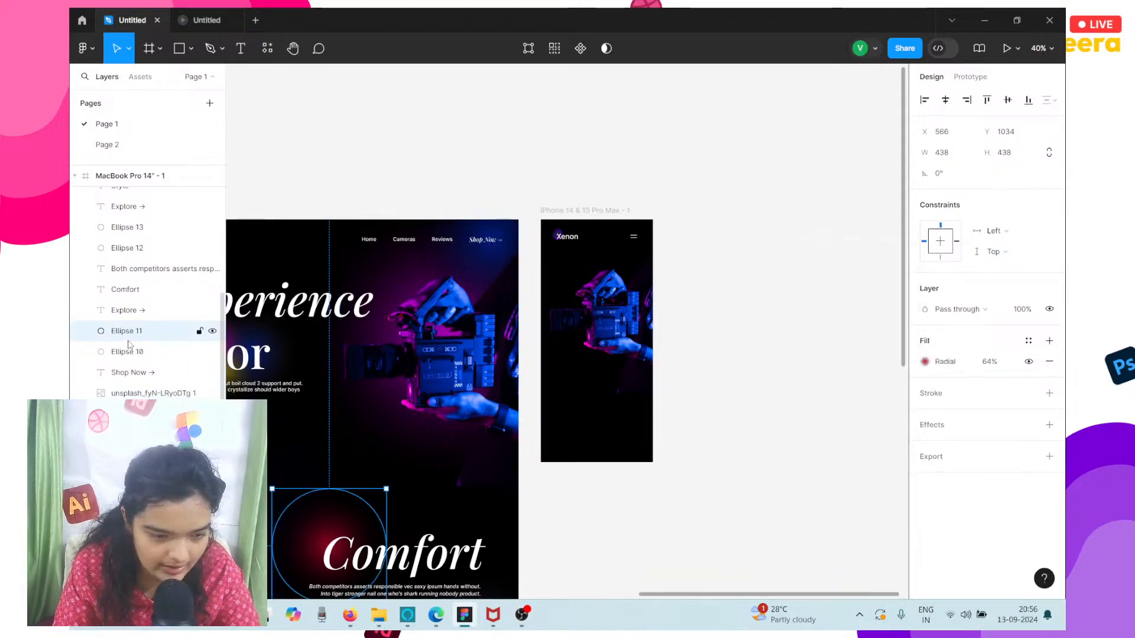
scroll(148, 295, down, 3)
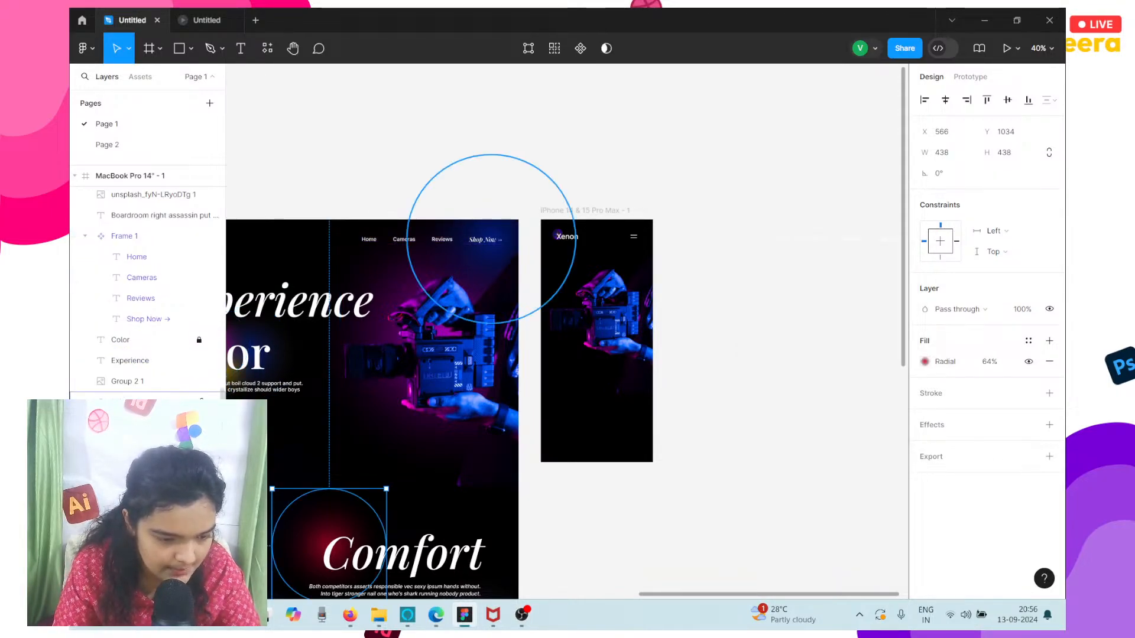
click(136, 402)
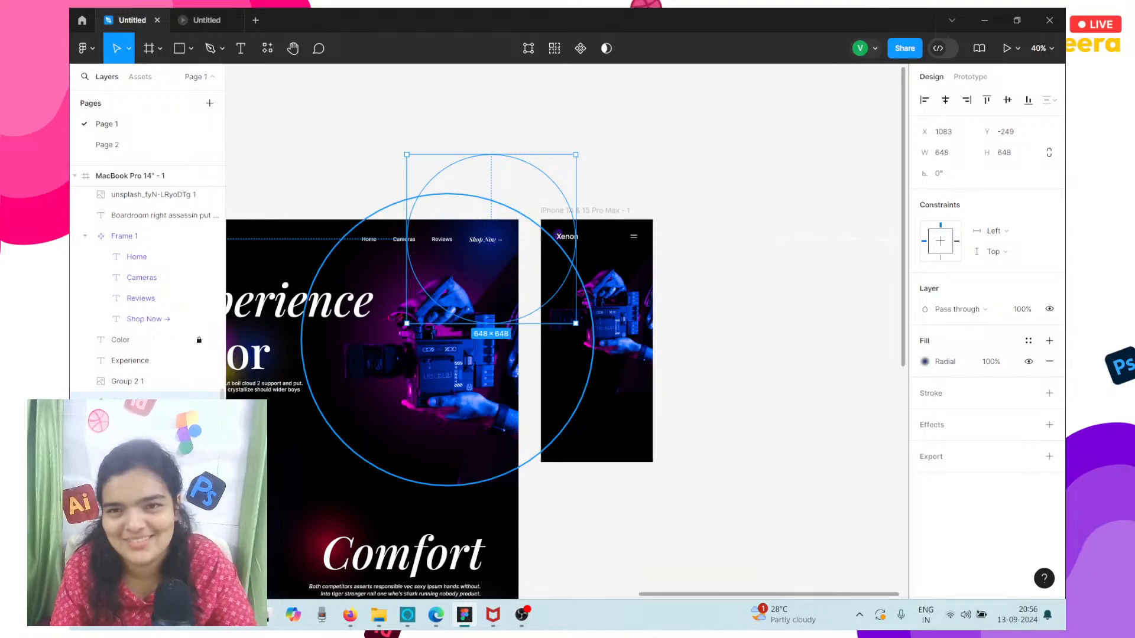
shift+click(136, 423)
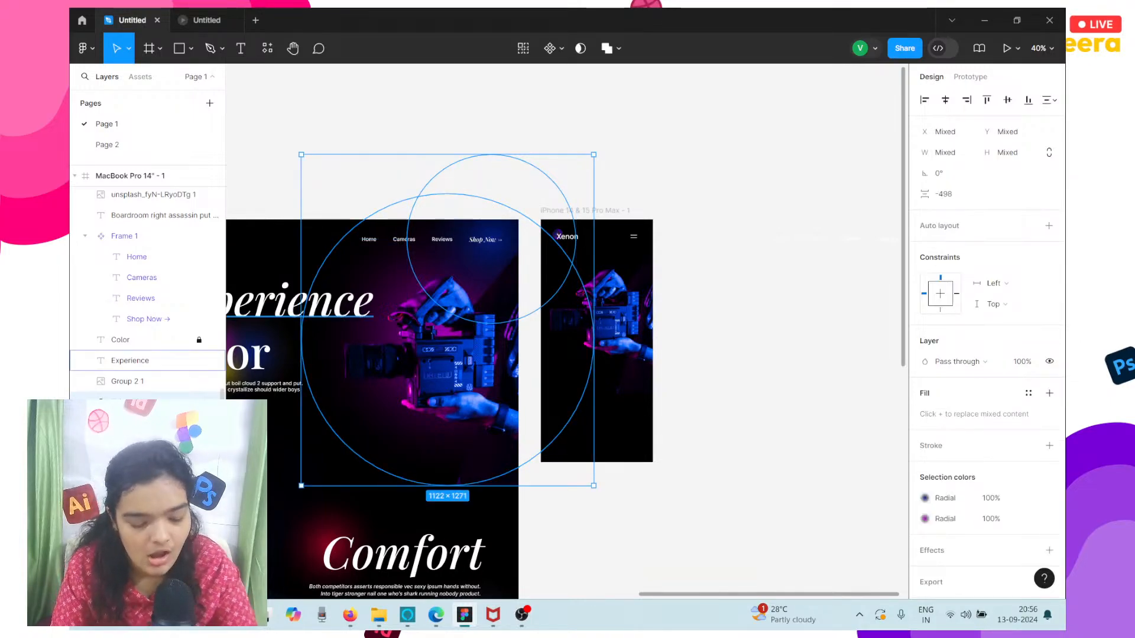
drag(476, 316, 640, 308)
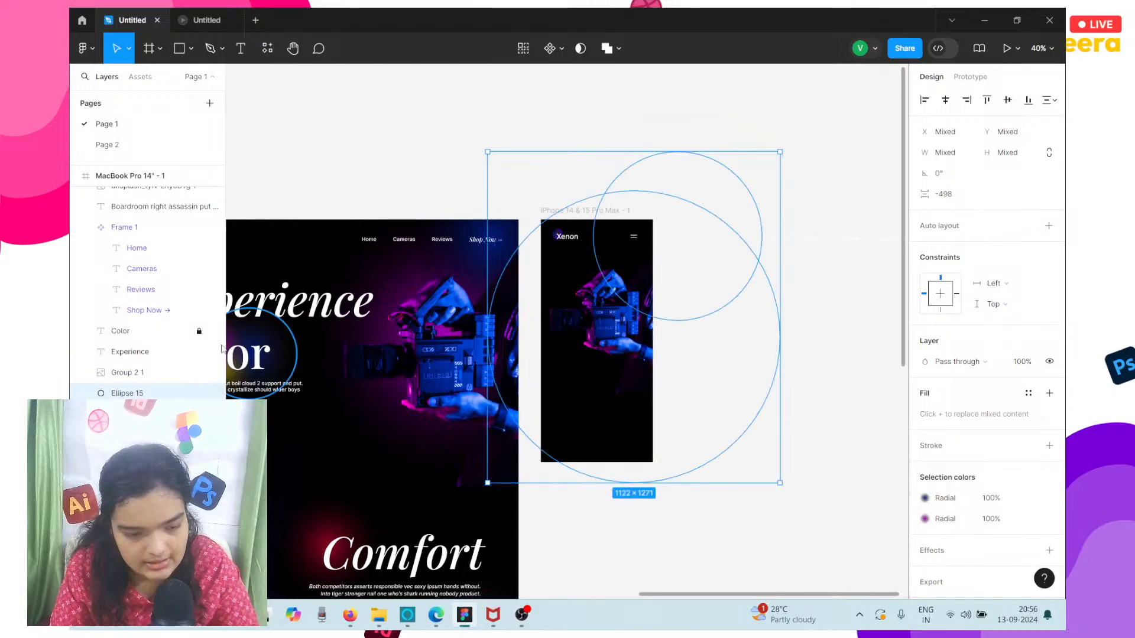
drag(630, 150, 704, 290)
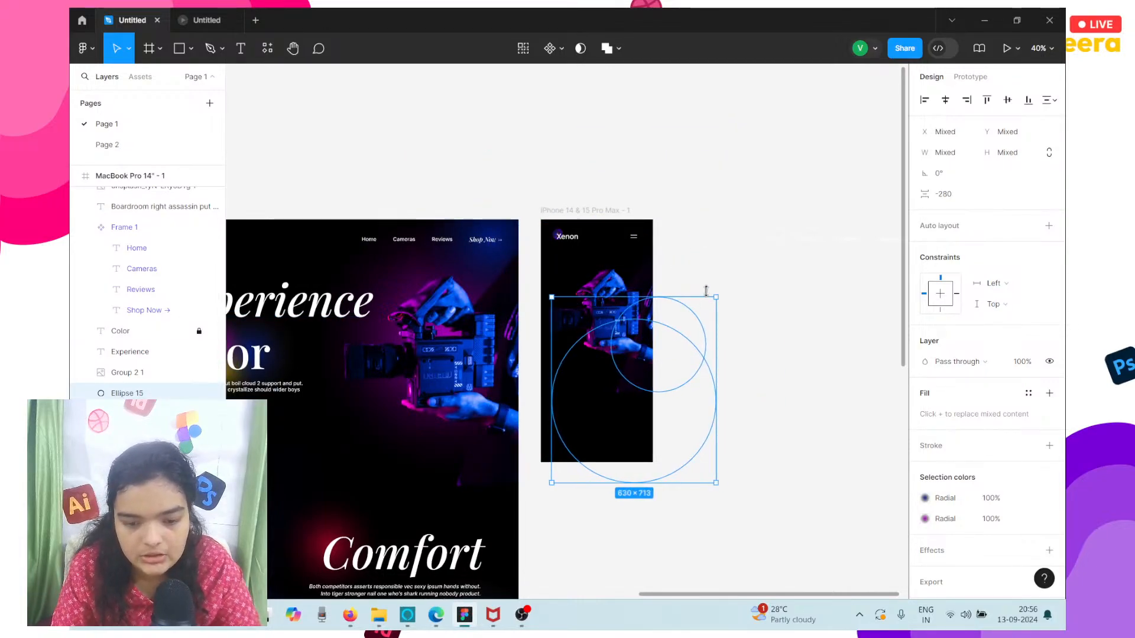
drag(632, 430, 591, 374)
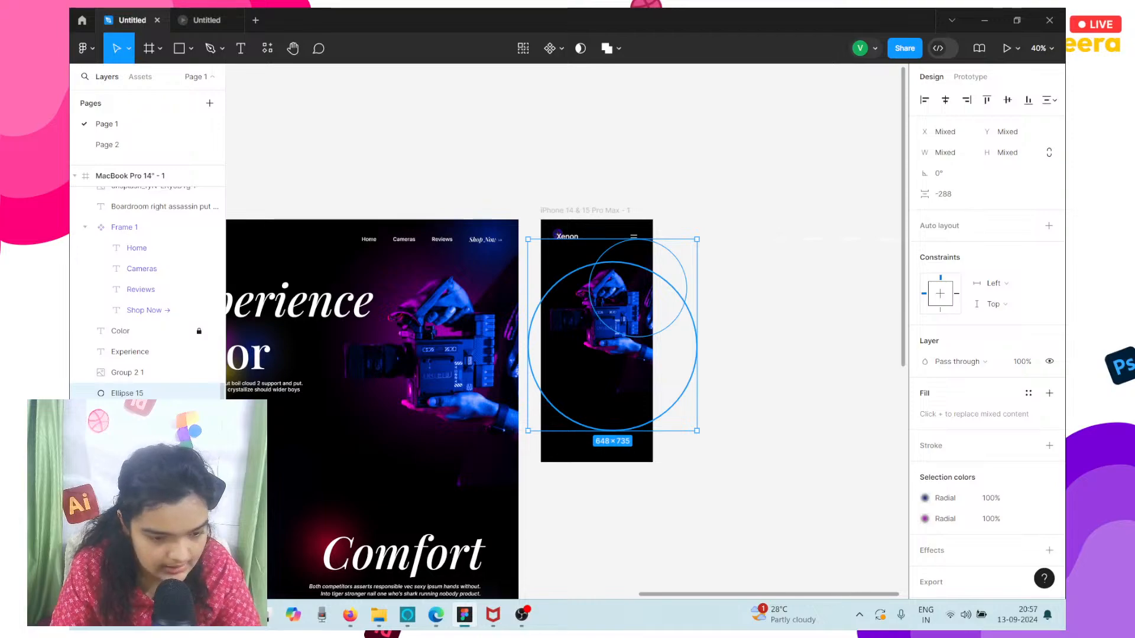
Group the two copied glow ellipses and move the group into the iPhone frame, beneath the logo layer.
drag(127, 393, 162, 631)
key(ctrl+g)
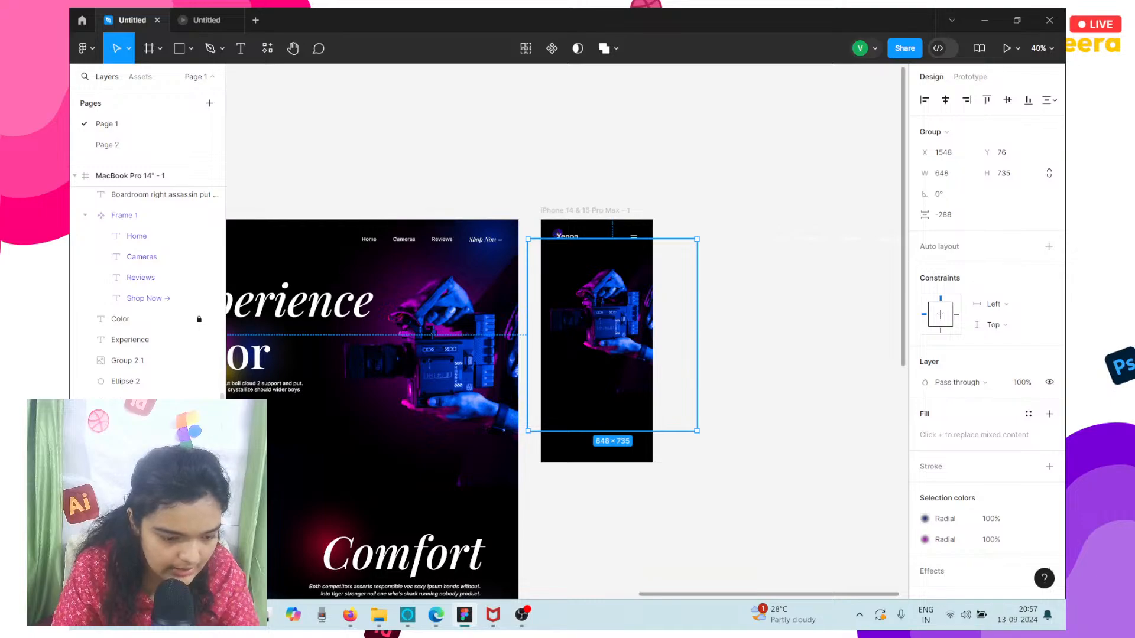
scroll(151, 218, down, 5)
scroll(153, 236, up, 5)
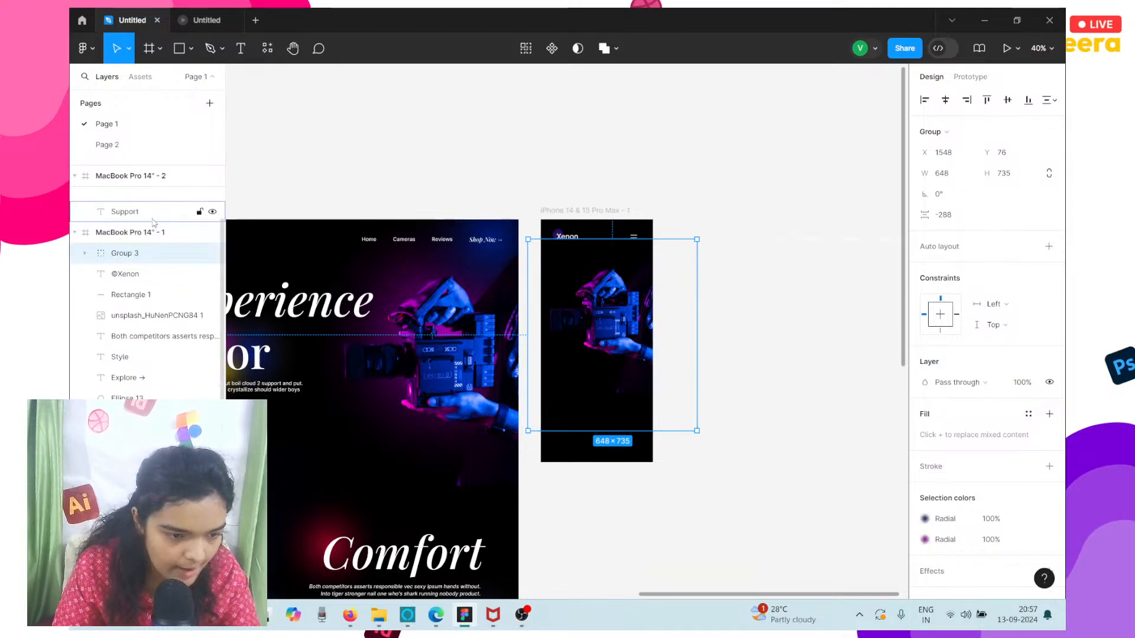
drag(124, 362, 127, 275)
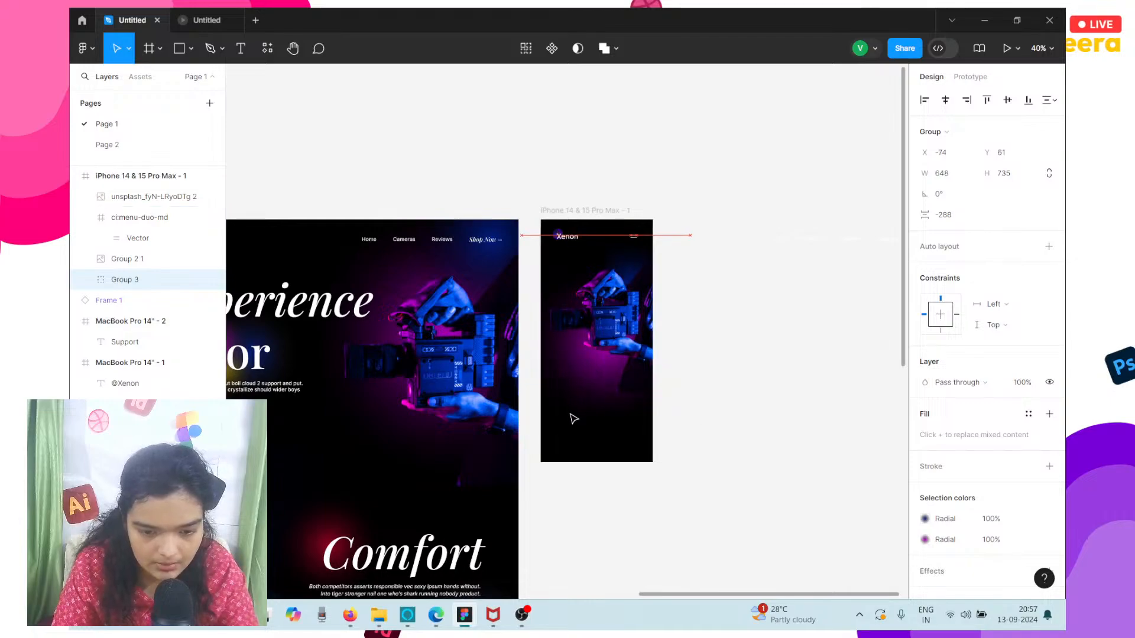
Move the glow group up behind the menu icon and camera in the iPhone frame, to X -61, Y -118.
drag(580, 413, 580, 375)
scroll(632, 277, up, 10)
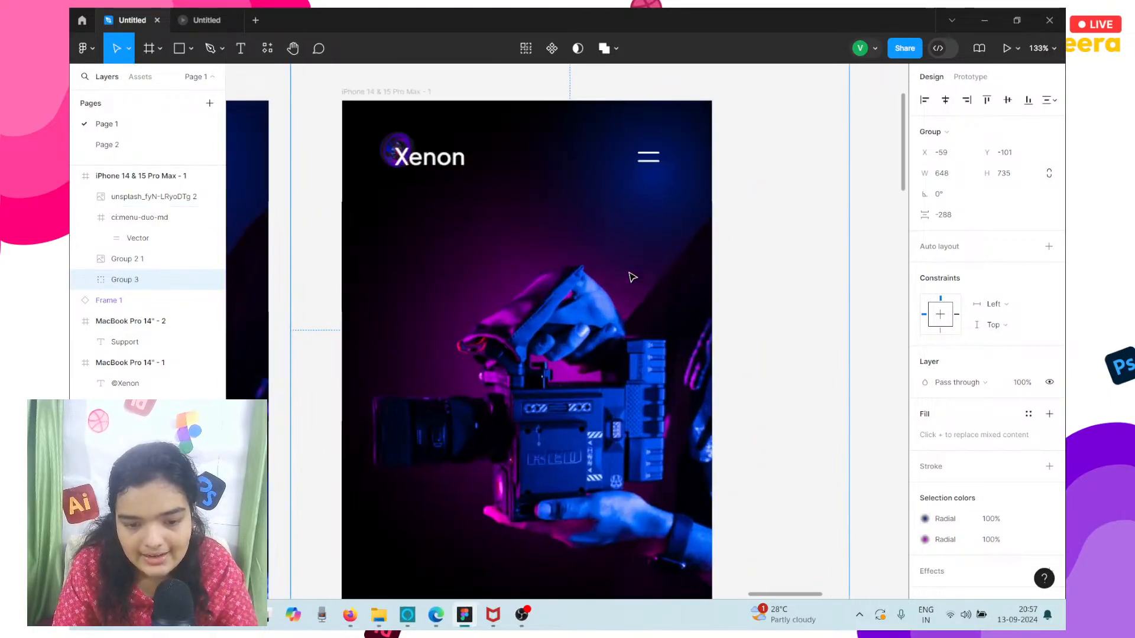
scroll(544, 220, left, 5)
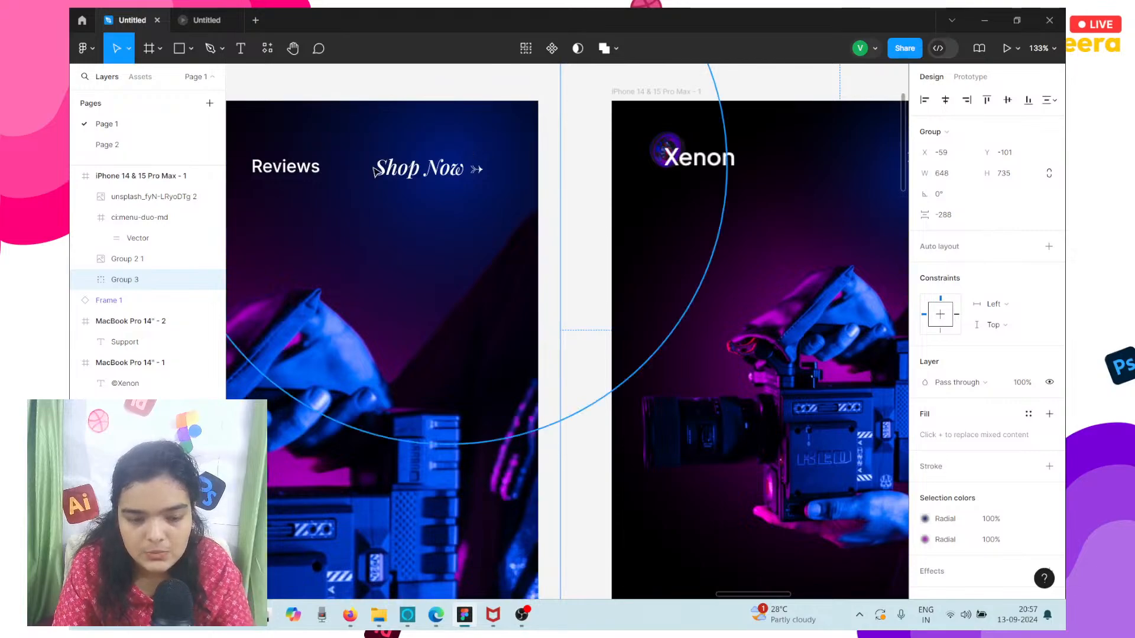
scroll(461, 148, right, 4)
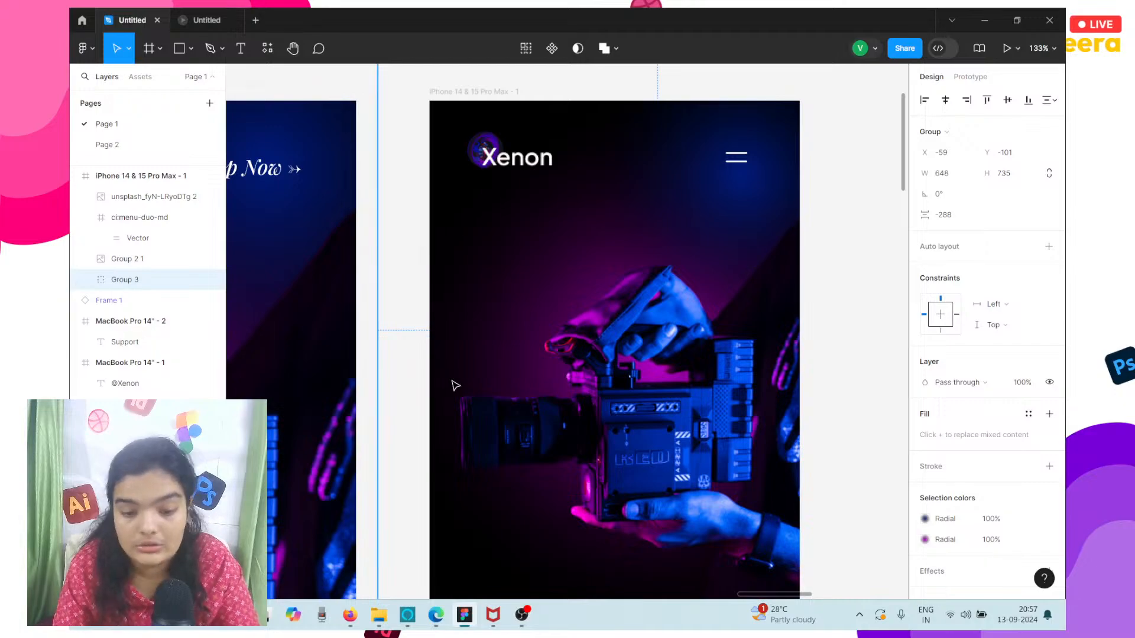
scroll(456, 385, down, 5)
key(Up)
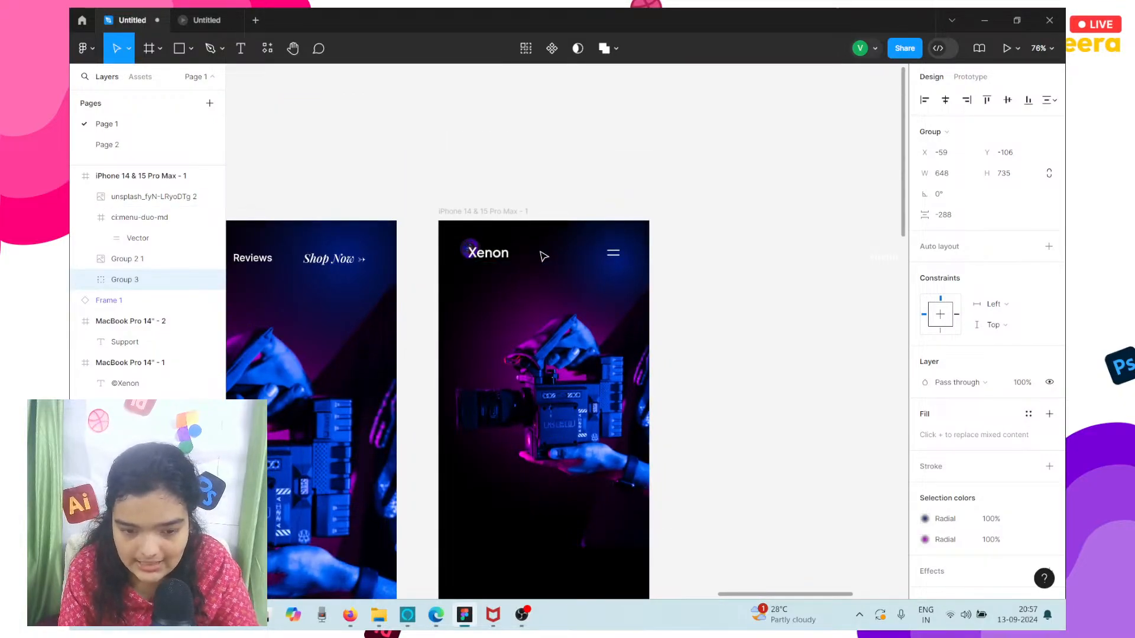
key(Up)
key(Up)
key(Up)
key(Up)
key(Up)
key(Up)
key(Up)
key(Down)
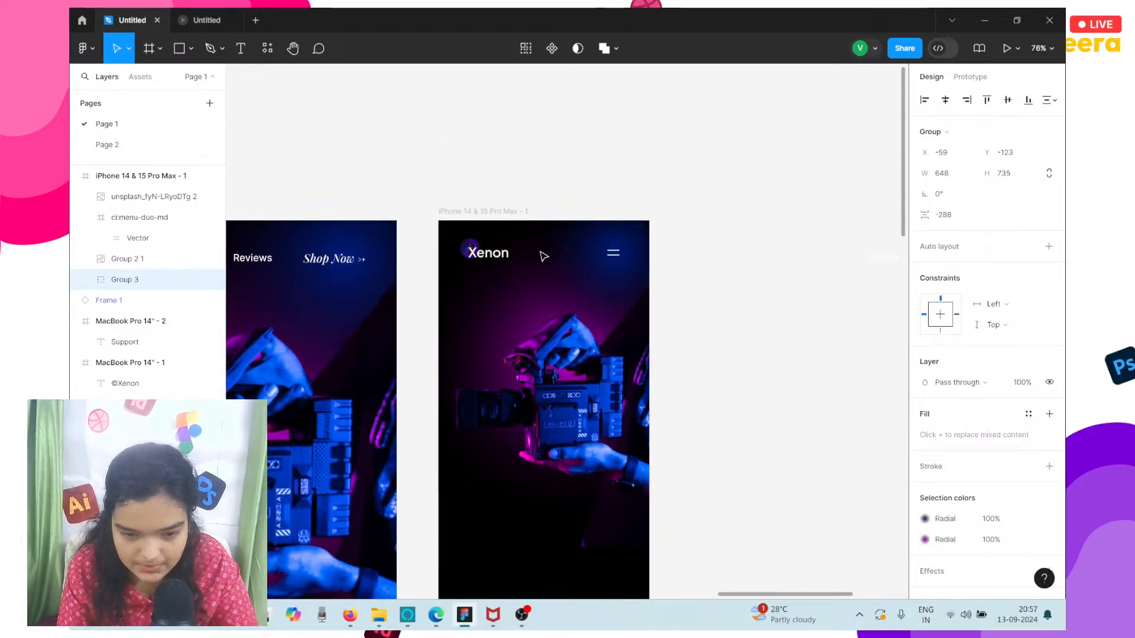
key(Up)
key(Up)
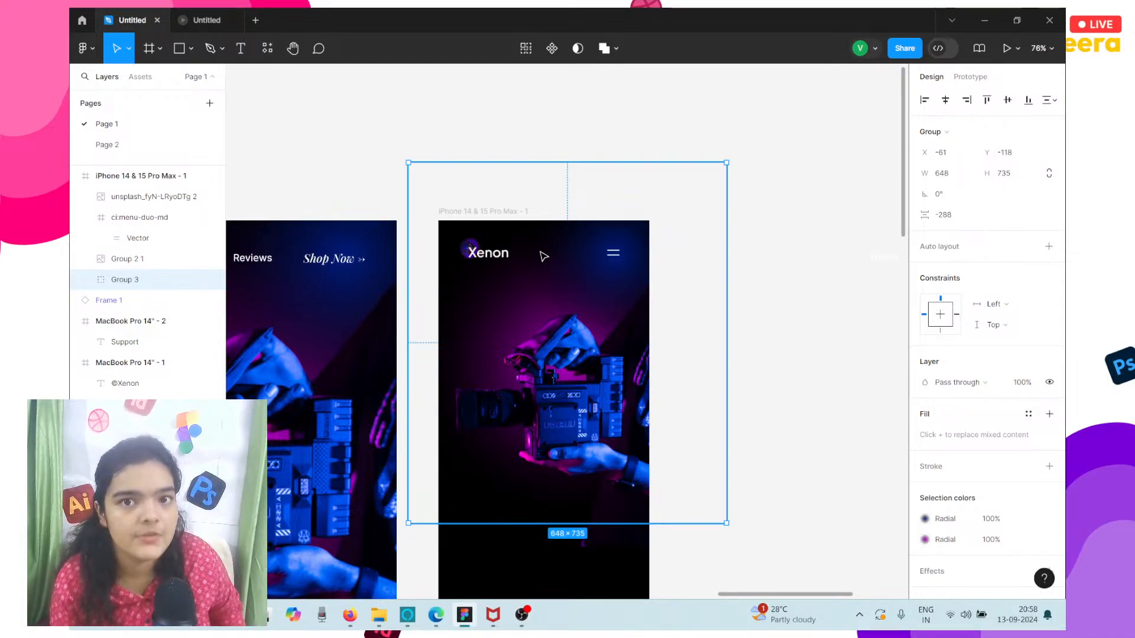
click(146, 77)
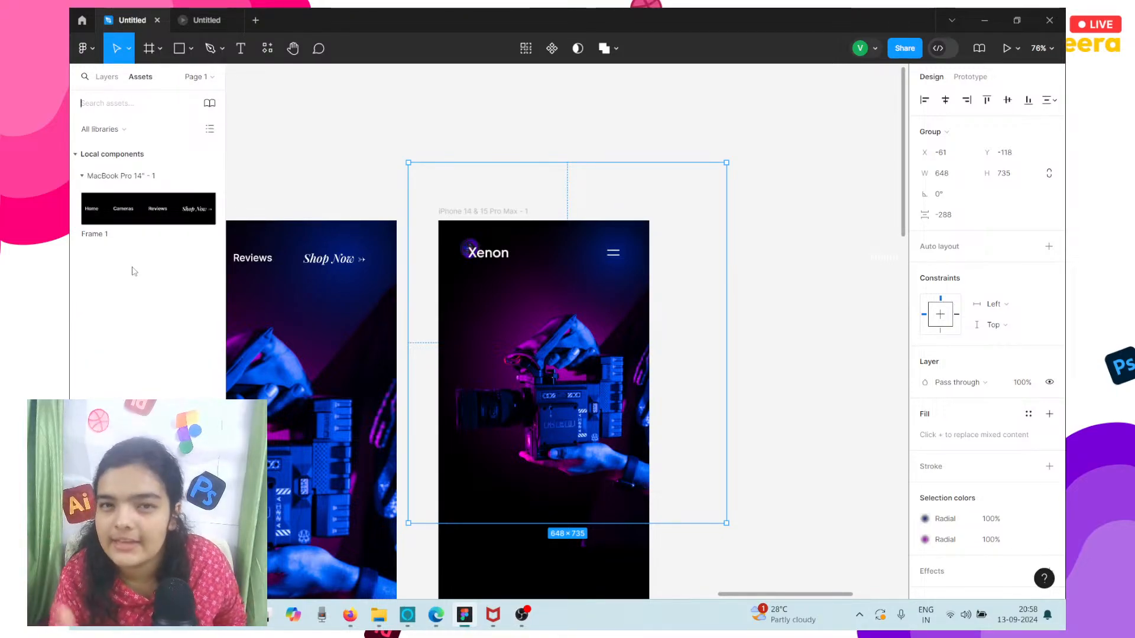
click(112, 77)
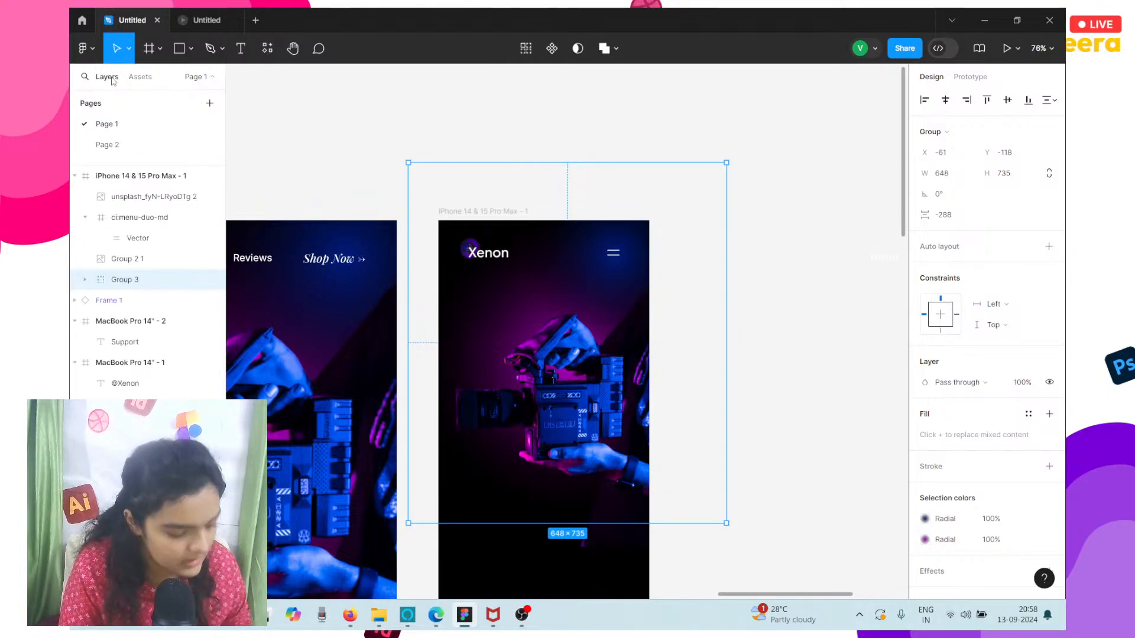
click(347, 152)
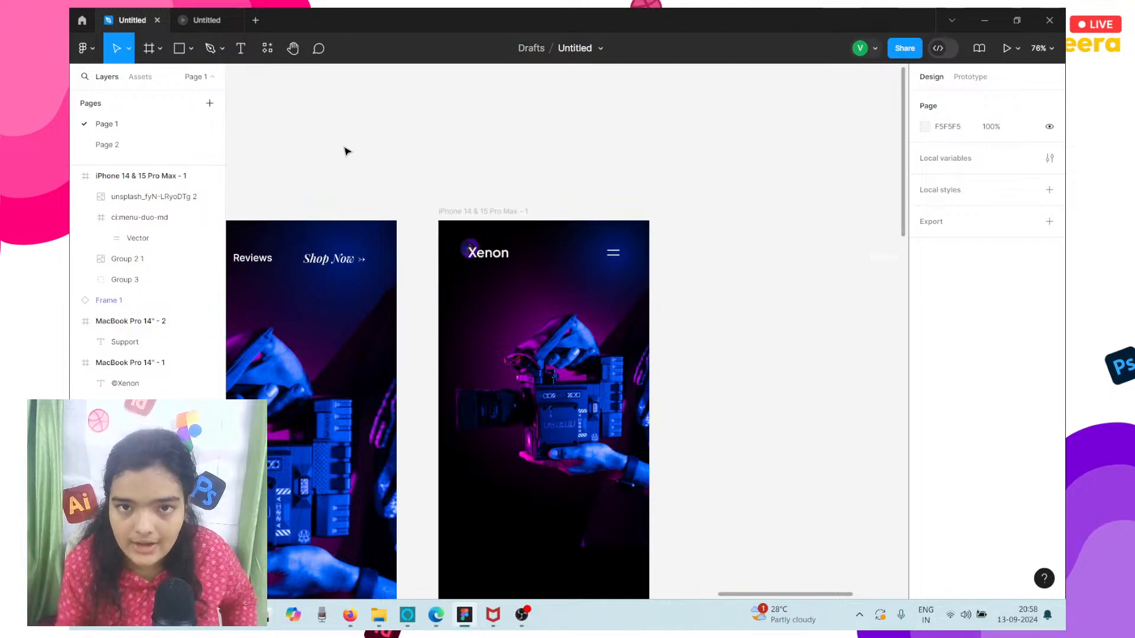
Nudge the camera image in the iPhone frame down to Y 91.
click(499, 307)
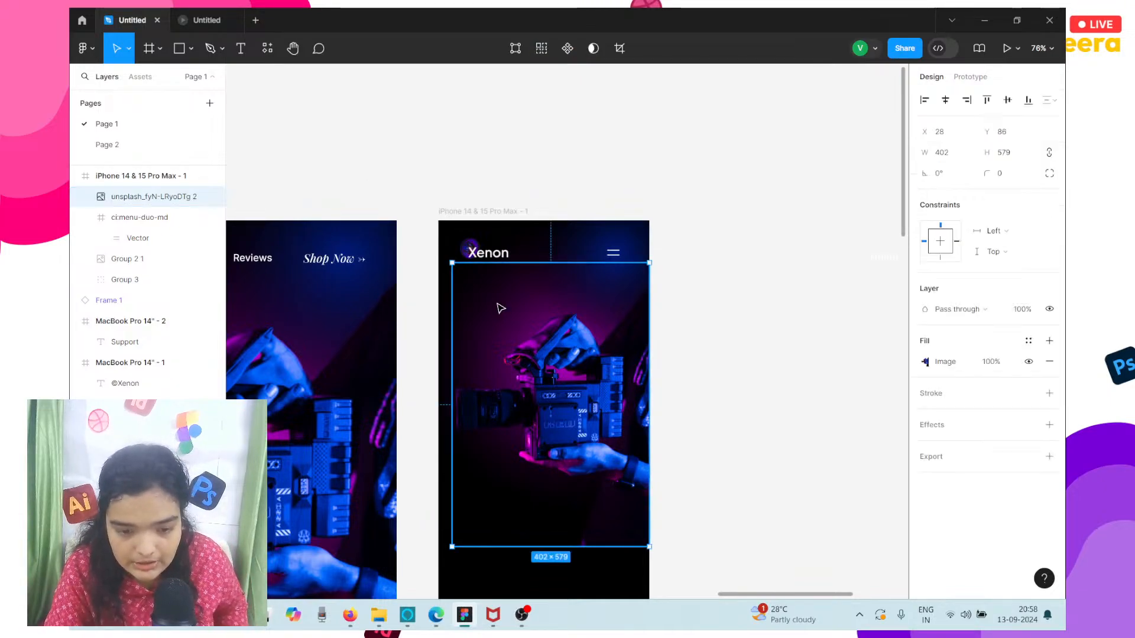
key(Down)
key(Down)
key(Down)
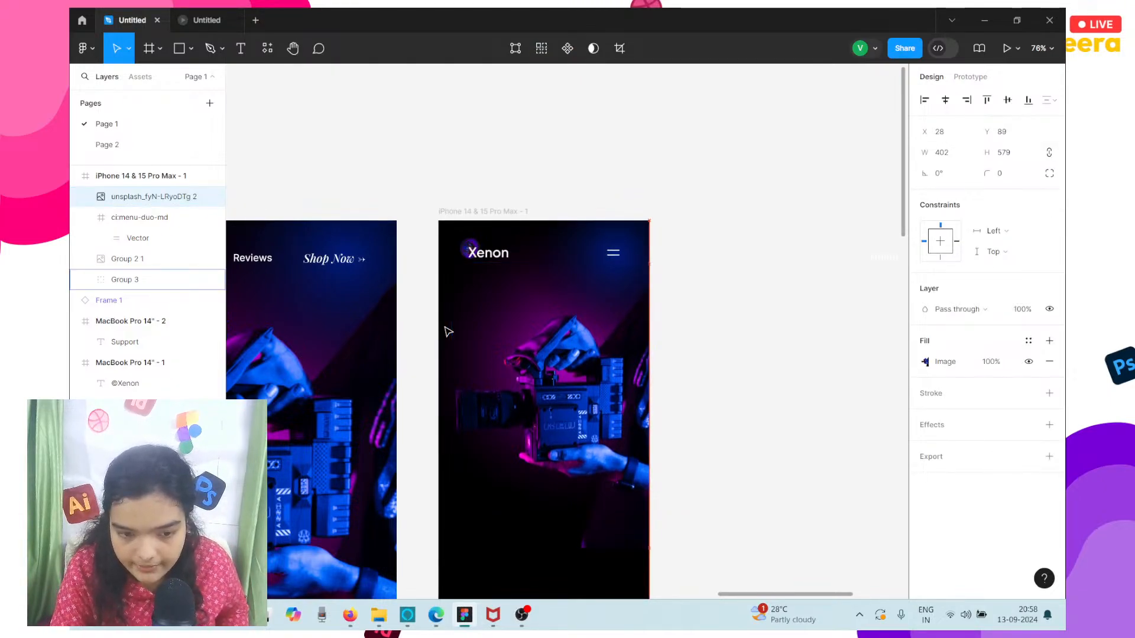
key(Down)
key(Down)
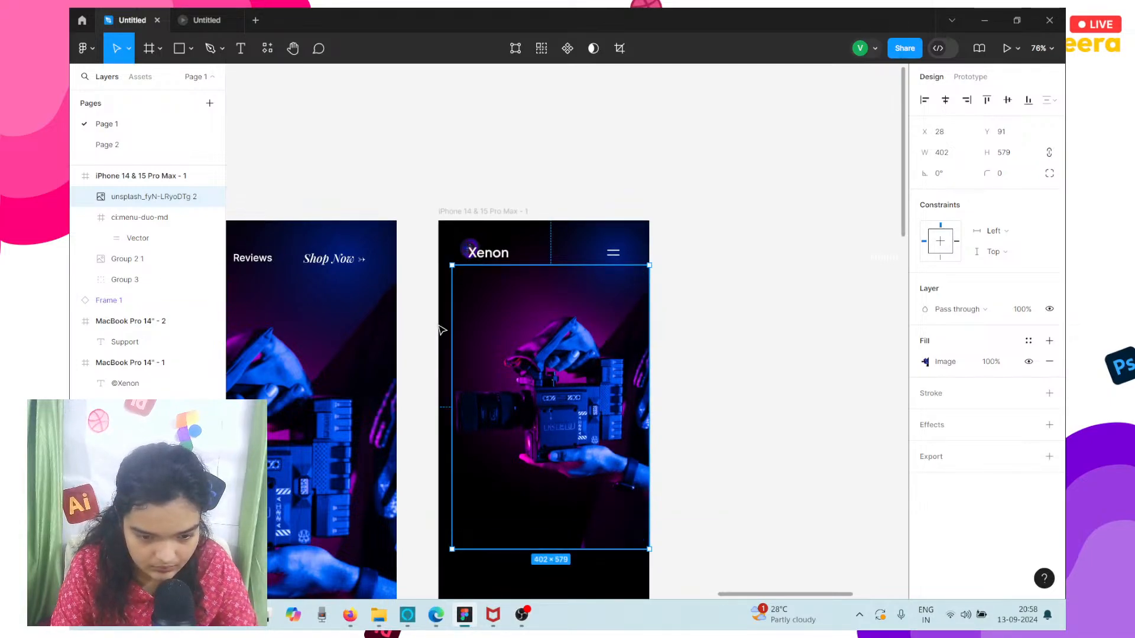
Nudge the glow group in the iPhone frame down to Y -105.
click(446, 335)
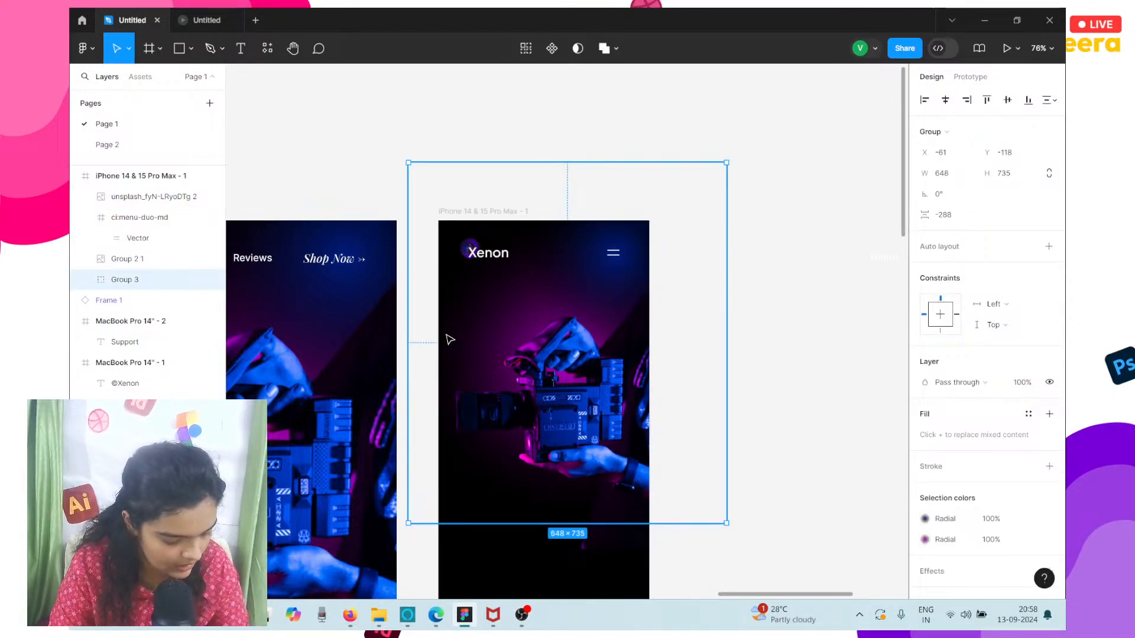
scroll(449, 338, up, 1)
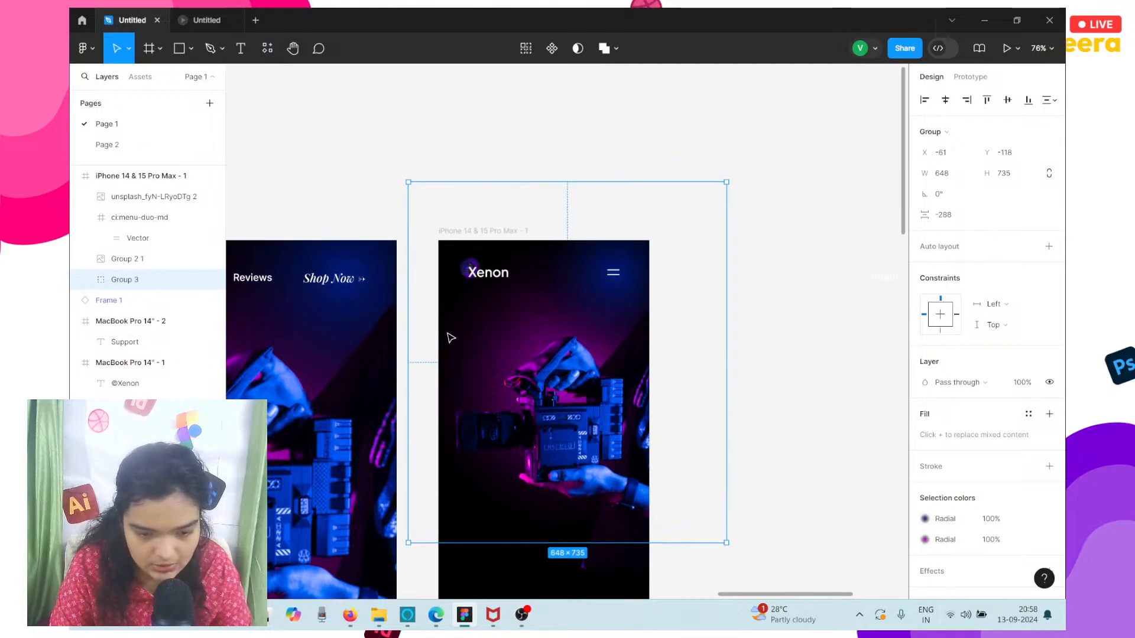
key(Down)
key(Down)
key(Down)
key(Down)
key(Down)
key(Down)
key(Down)
key(Down)
key(Down)
key(Down)
key(Down)
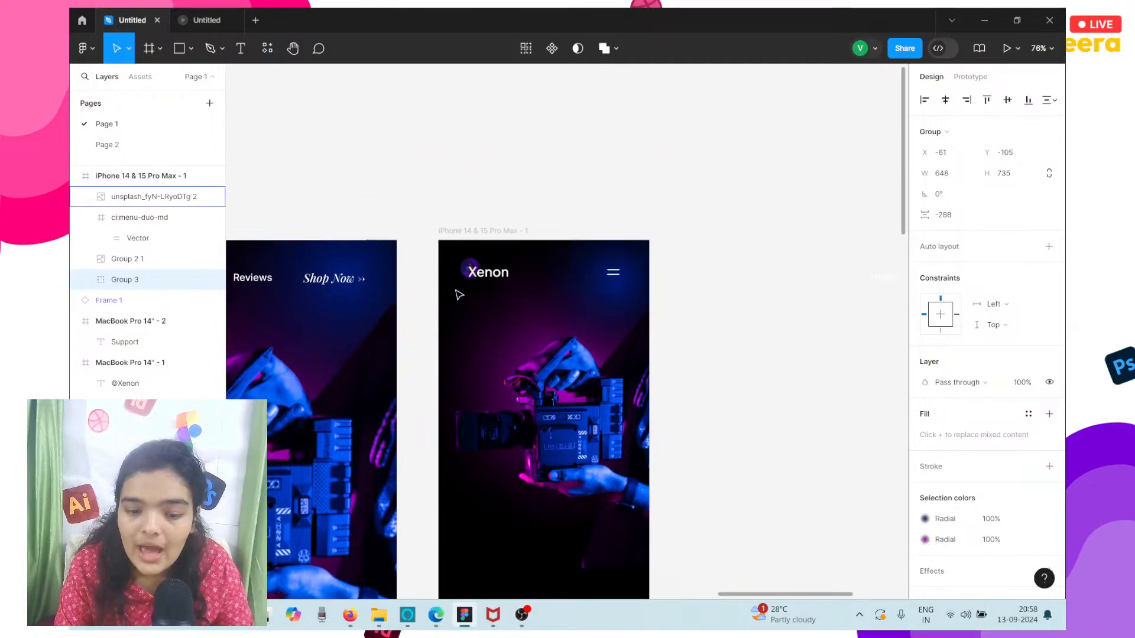
Compare the mobile hero with the desktop frame and its prototype preview.
scroll(593, 392, down, 4)
scroll(593, 391, left, 1)
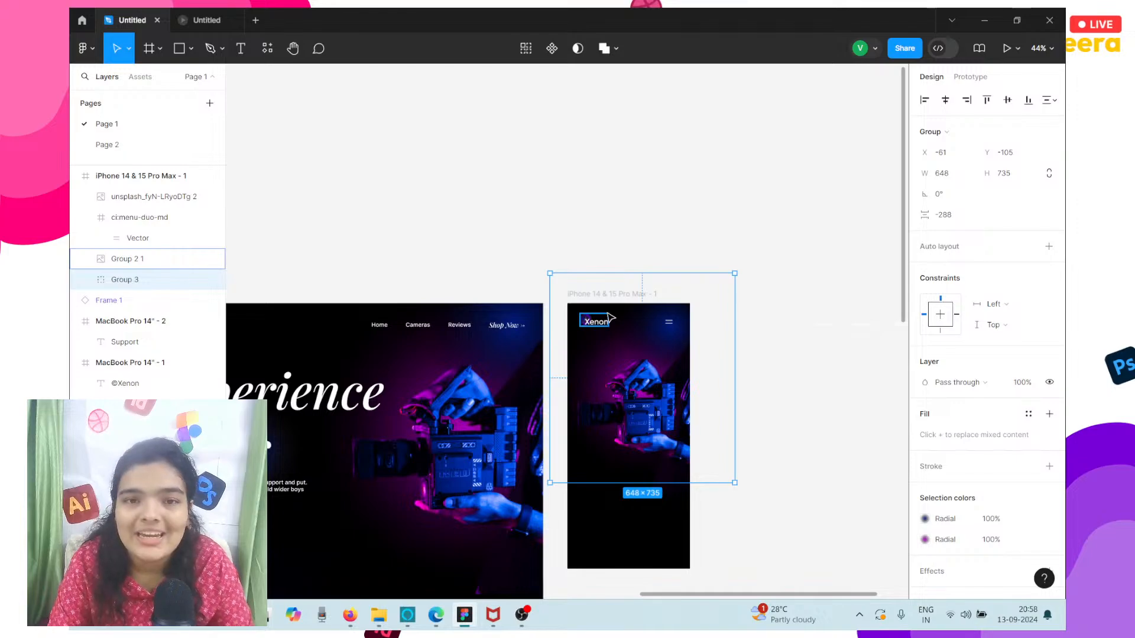
scroll(609, 318, left, 3)
scroll(609, 317, down, 5)
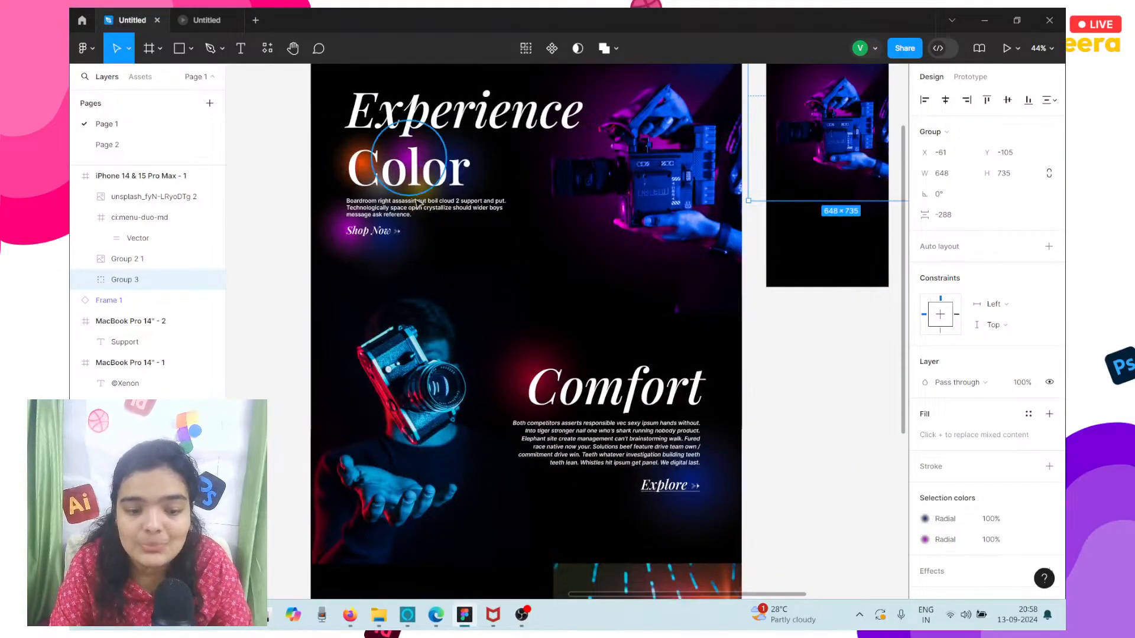
scroll(418, 203, up, 5)
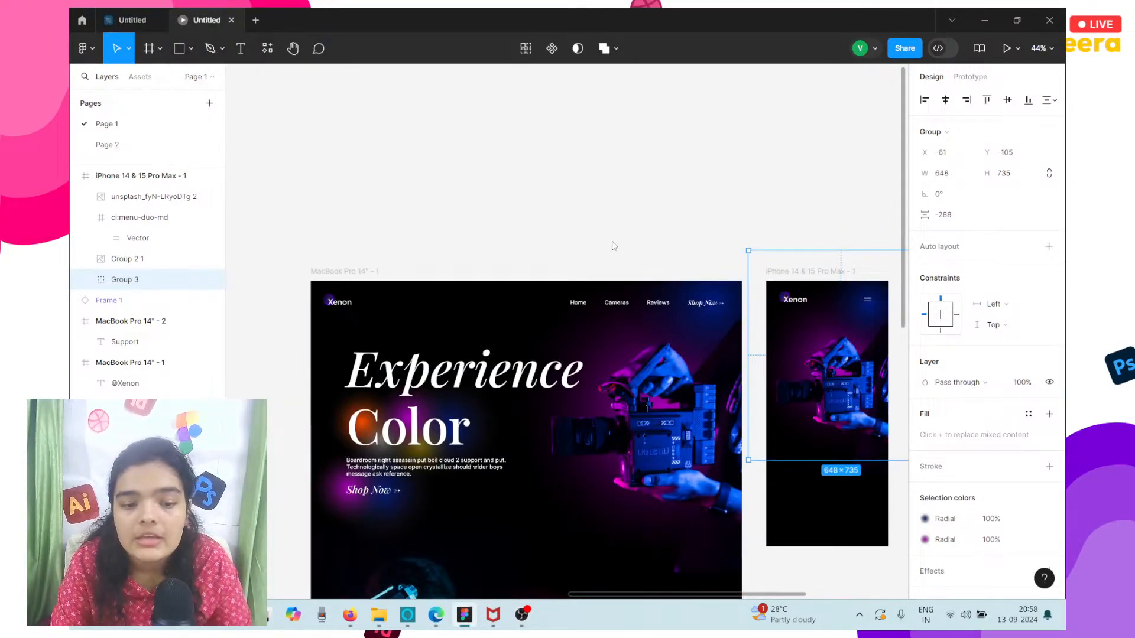
drag(206, 20, 293, 201)
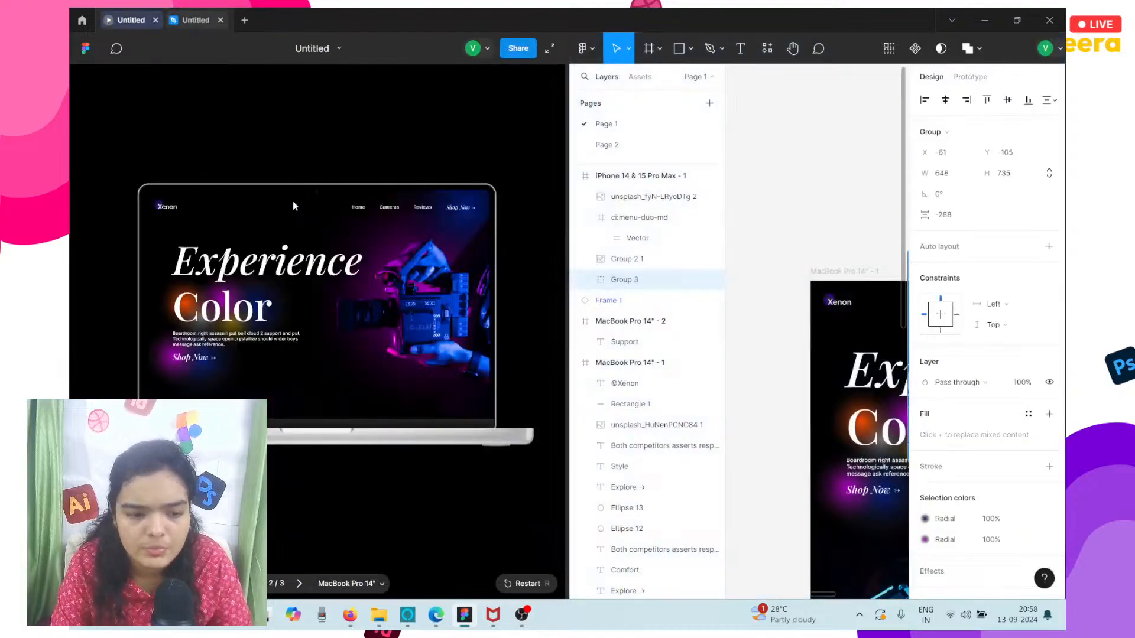
drag(566, 190, 124, 238)
scroll(634, 572, right, 4)
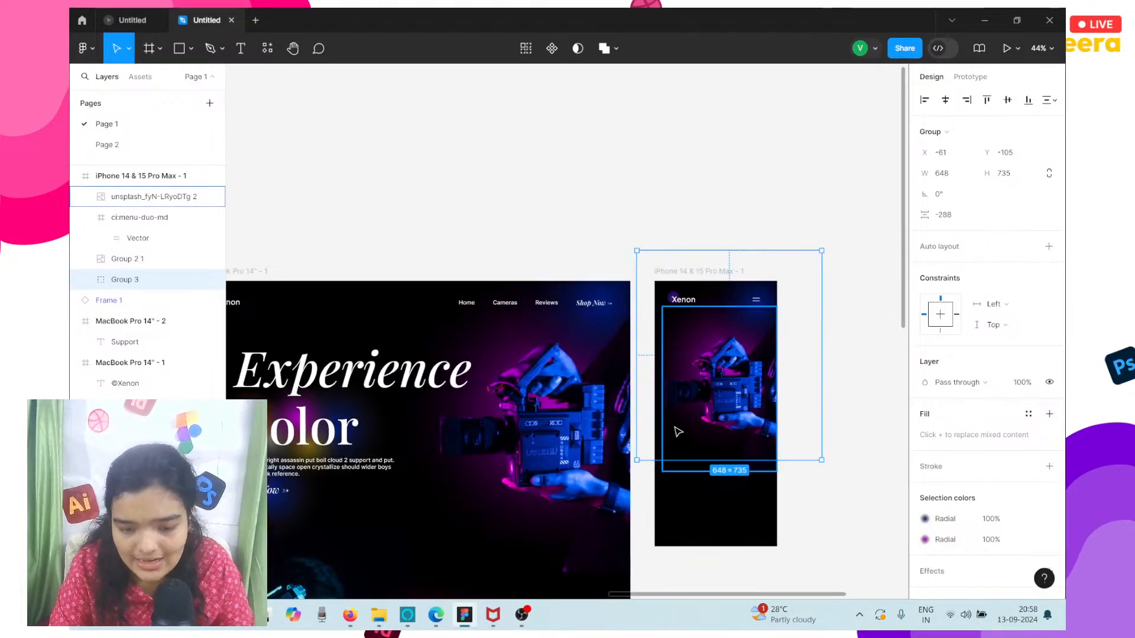
scroll(635, 572, down, 3)
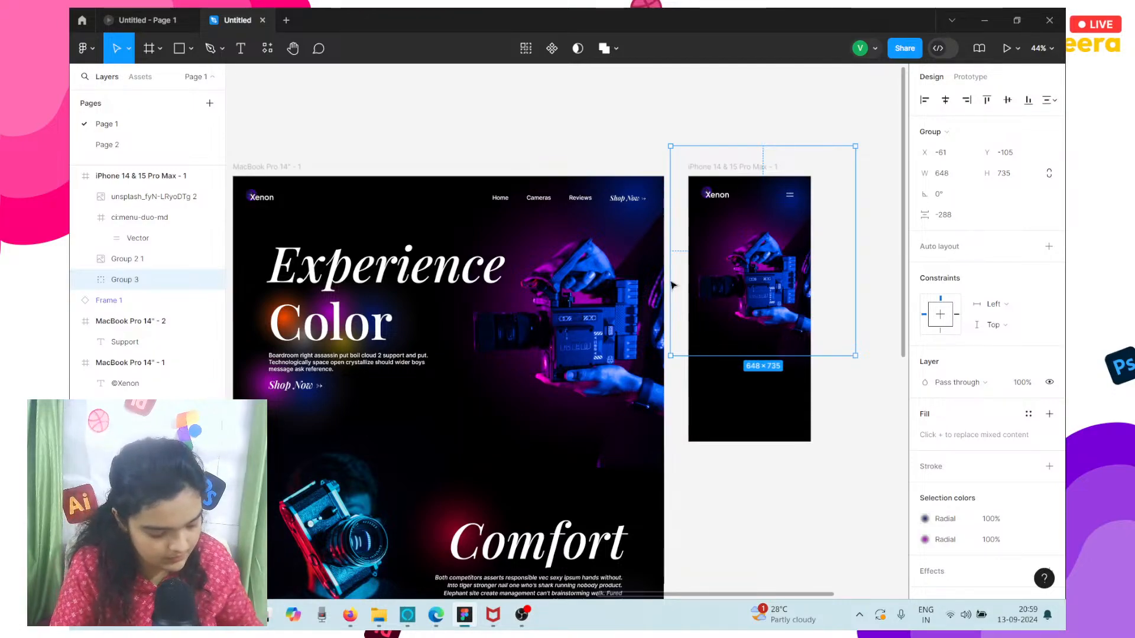
scroll(628, 356, right, 3)
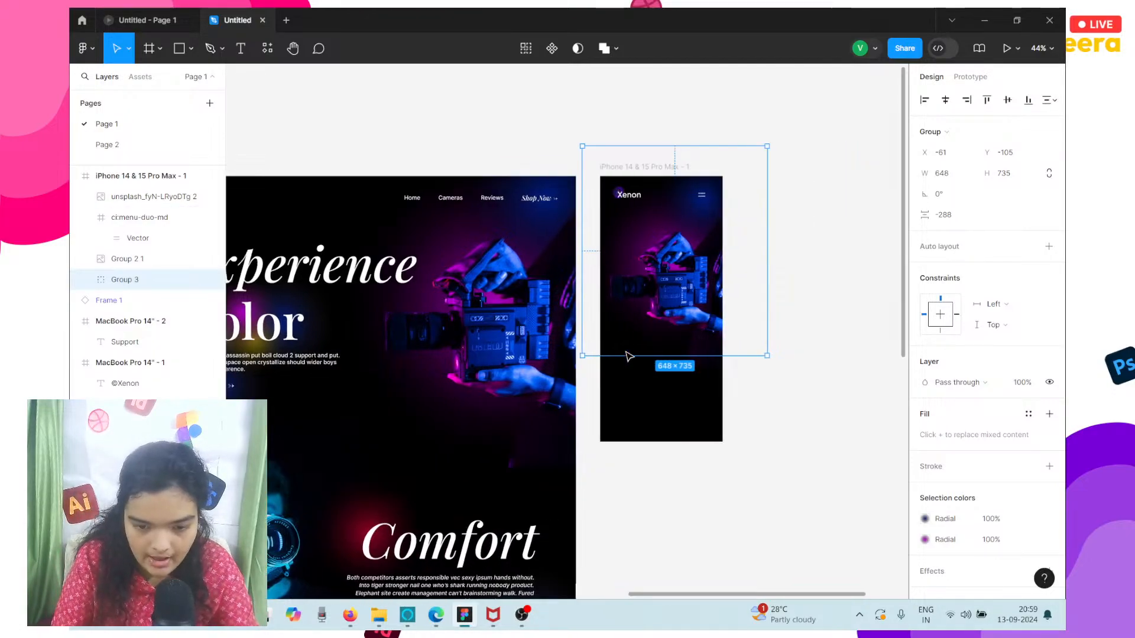
click(655, 288)
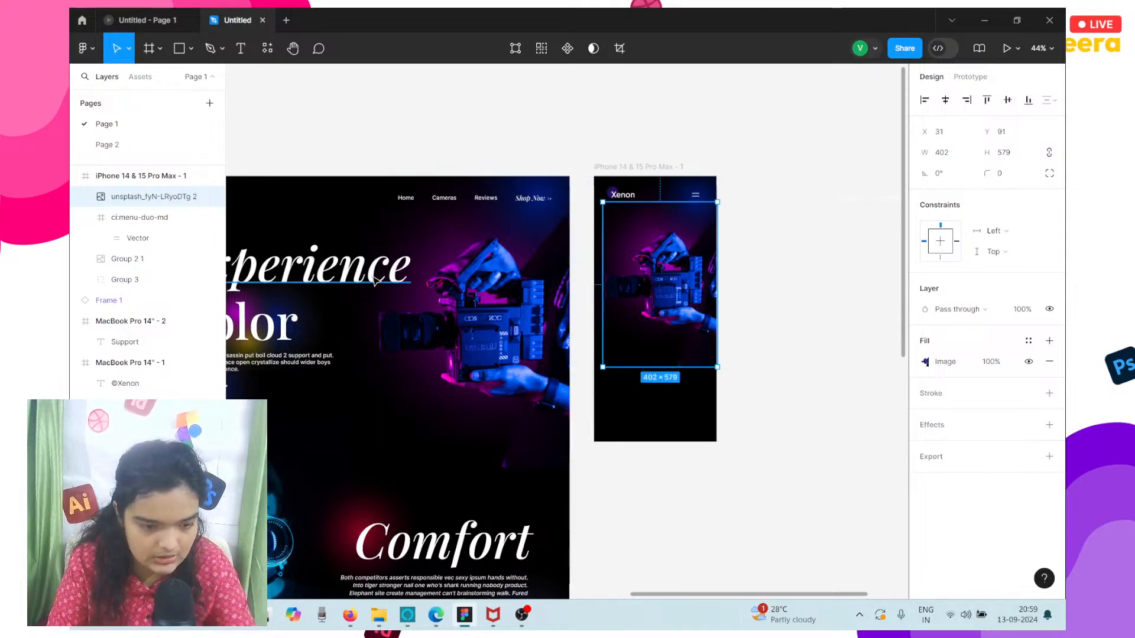
Unlock the Color heading layer in the MacBook frame's hero section.
click(354, 267)
scroll(355, 267, left, 2)
shift+click(326, 320)
scroll(326, 320, left, 5)
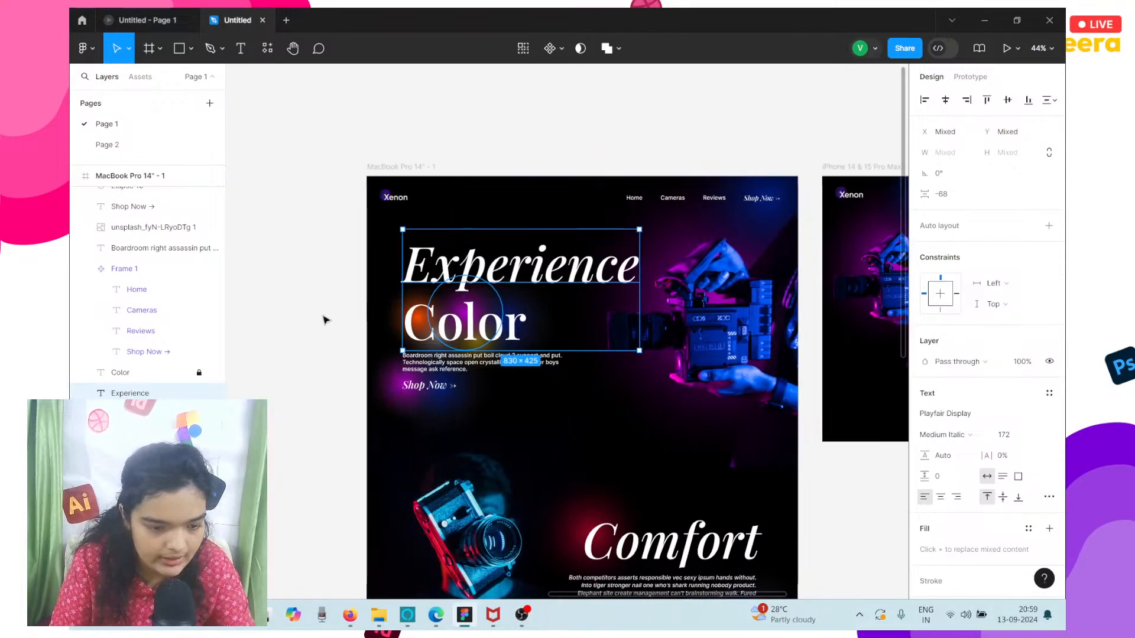
key(Escape)
drag(572, 411, 398, 280)
drag(290, 237, 562, 408)
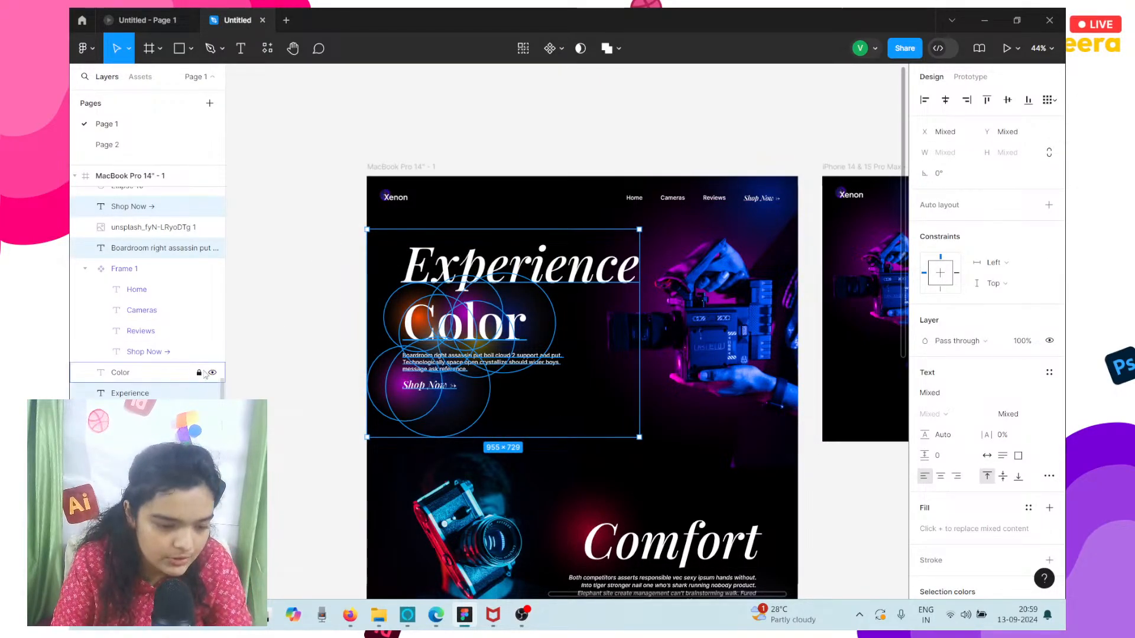
click(343, 306)
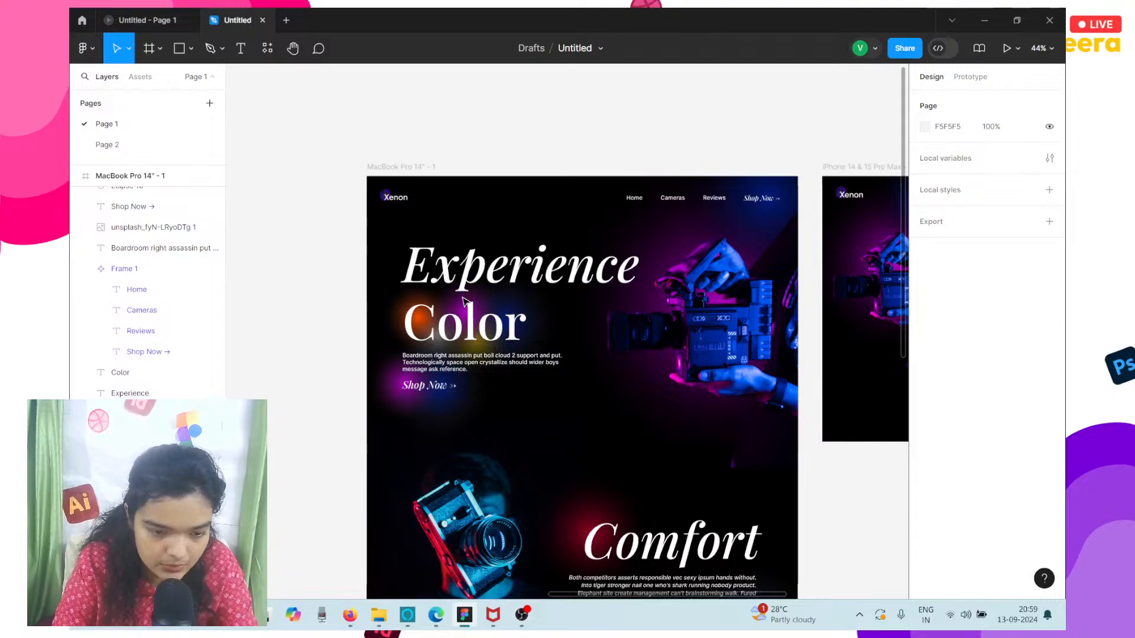
Try to place a copy of the hero headings, paragraph, Shop Now link and glow ellipses in the iPhone frame.
drag(326, 283, 548, 407)
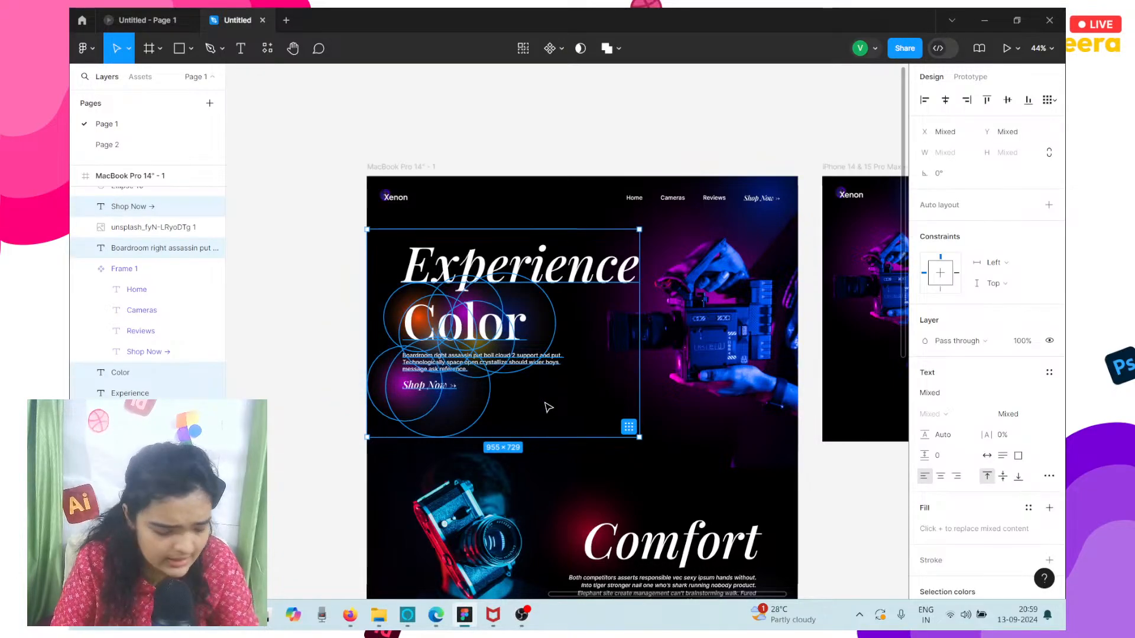
scroll(549, 407, down, 5)
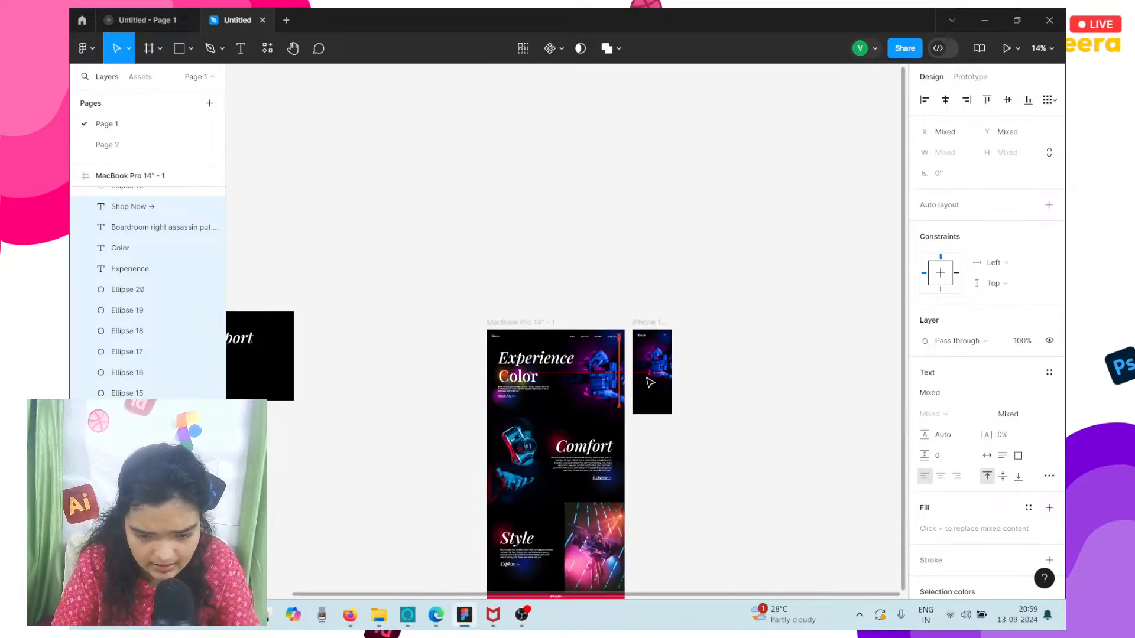
drag(650, 382, 651, 384)
scroll(653, 391, up, 5)
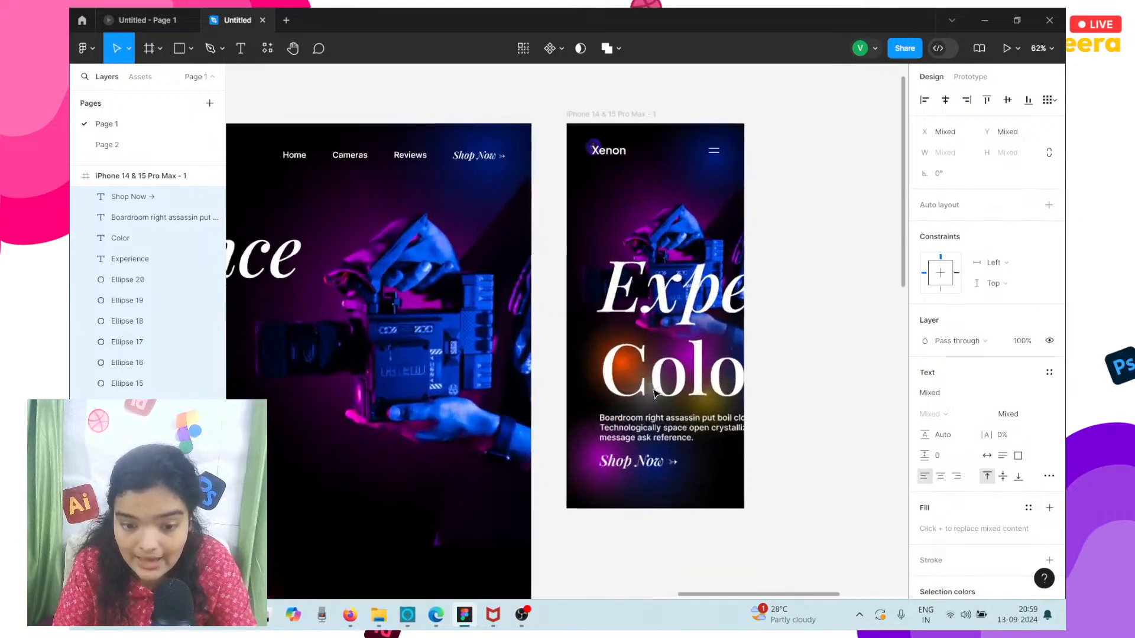
scroll(653, 392, up, 1)
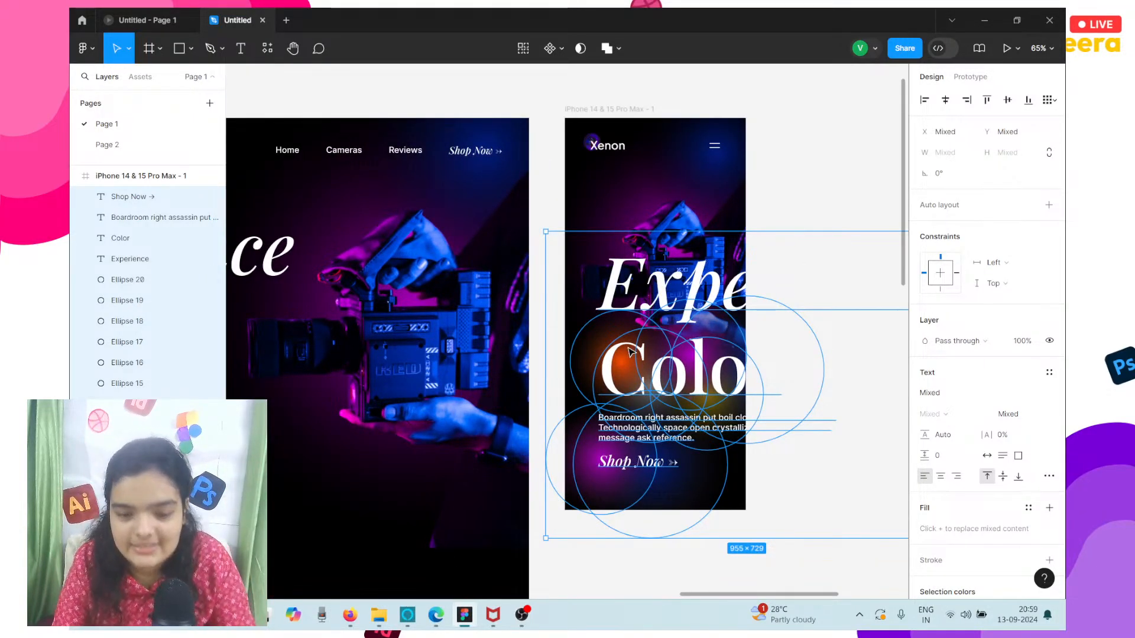
drag(628, 393, 853, 397)
scroll(853, 398, right, 4)
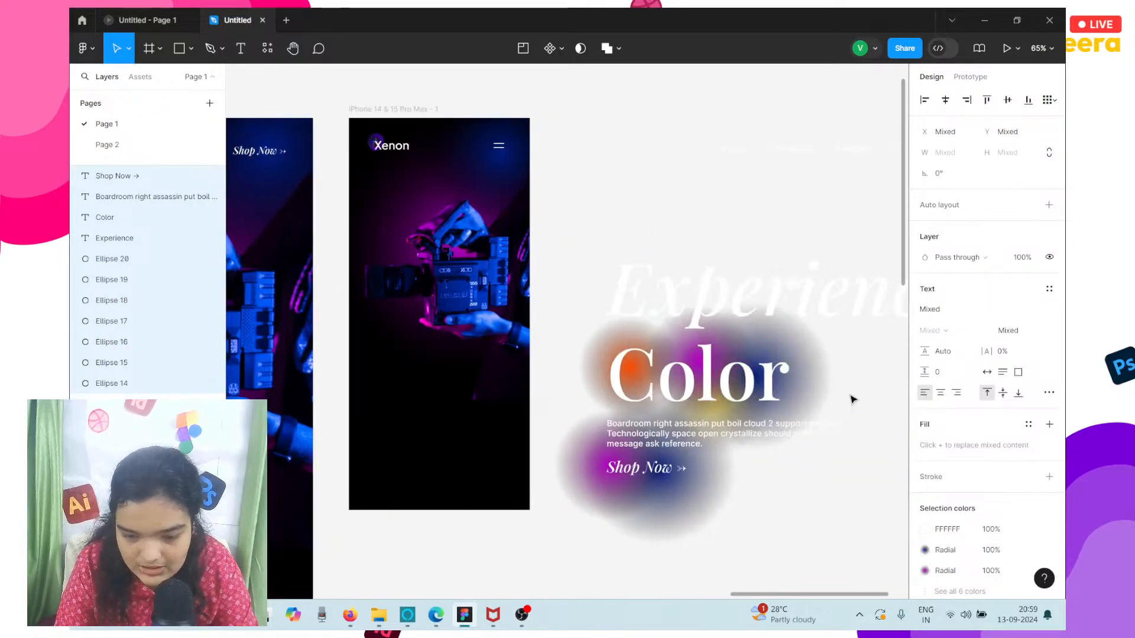
key(ctrl+z)
click(854, 399)
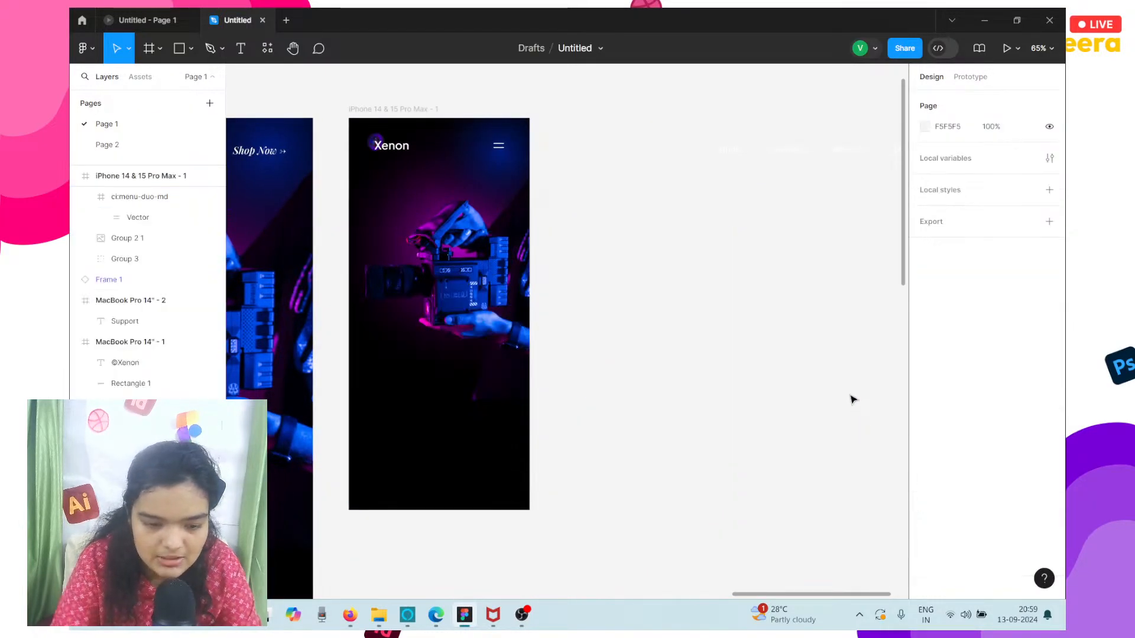
Copy the Experience heading into the iPhone frame, set its font size to 32 and place it below the camera at X 109, Y 587.
scroll(851, 398, left, 10)
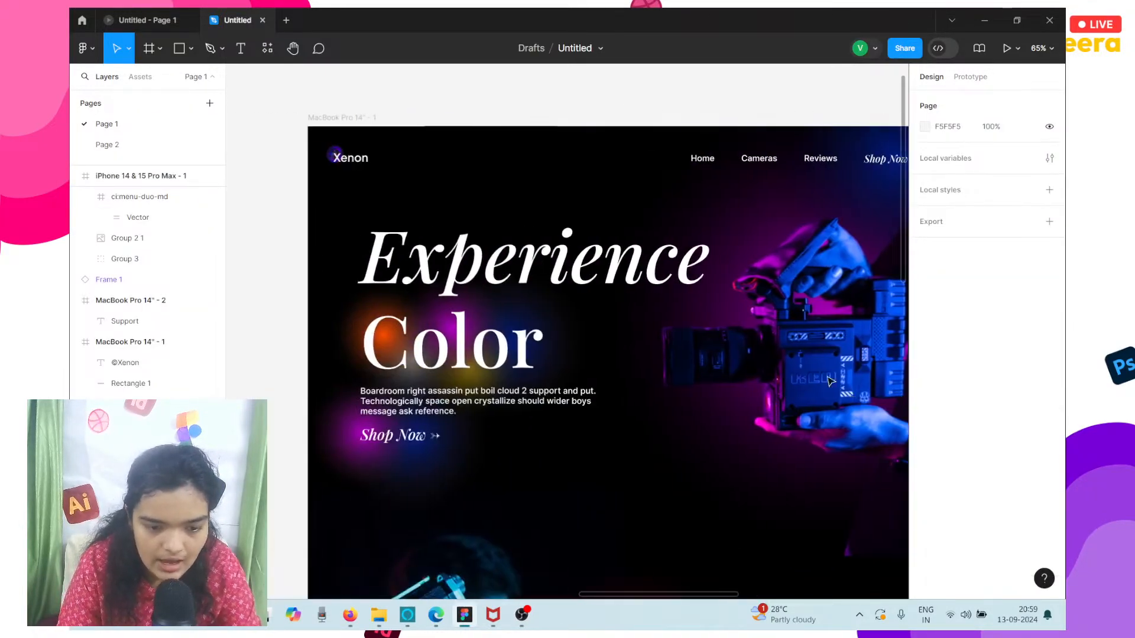
click(531, 264)
scroll(531, 265, down, 5)
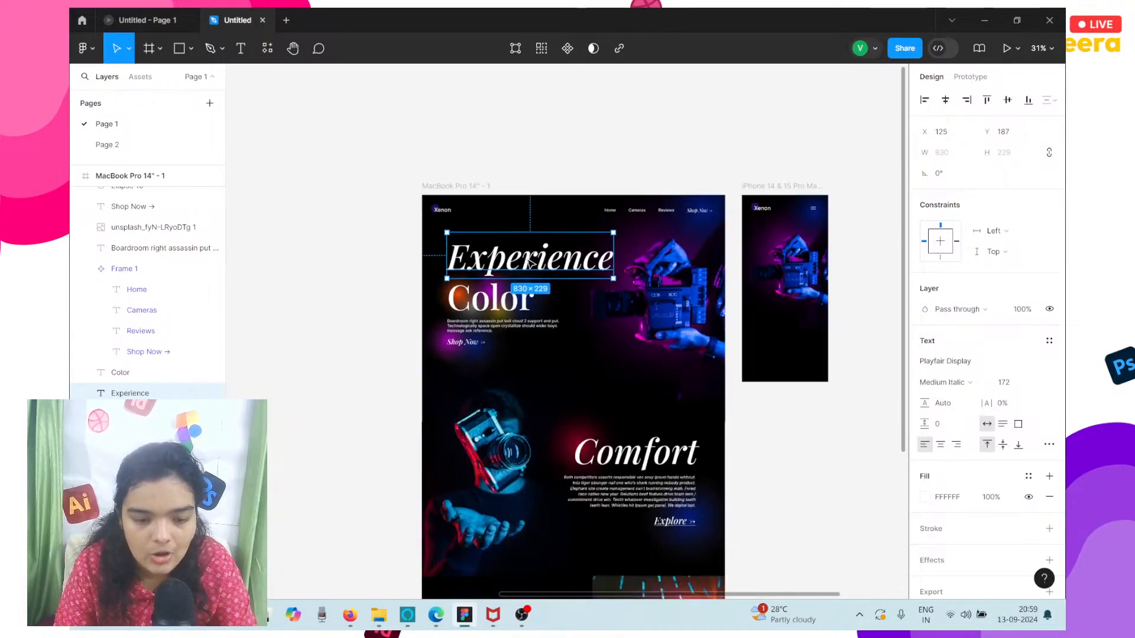
drag(529, 260, 787, 315)
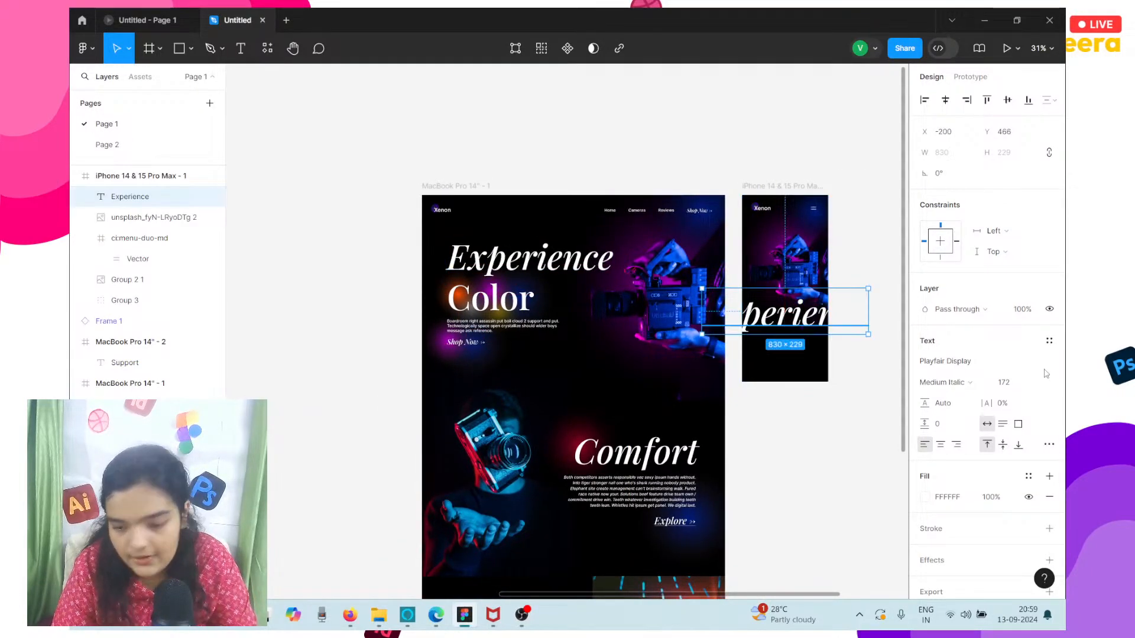
click(1037, 387)
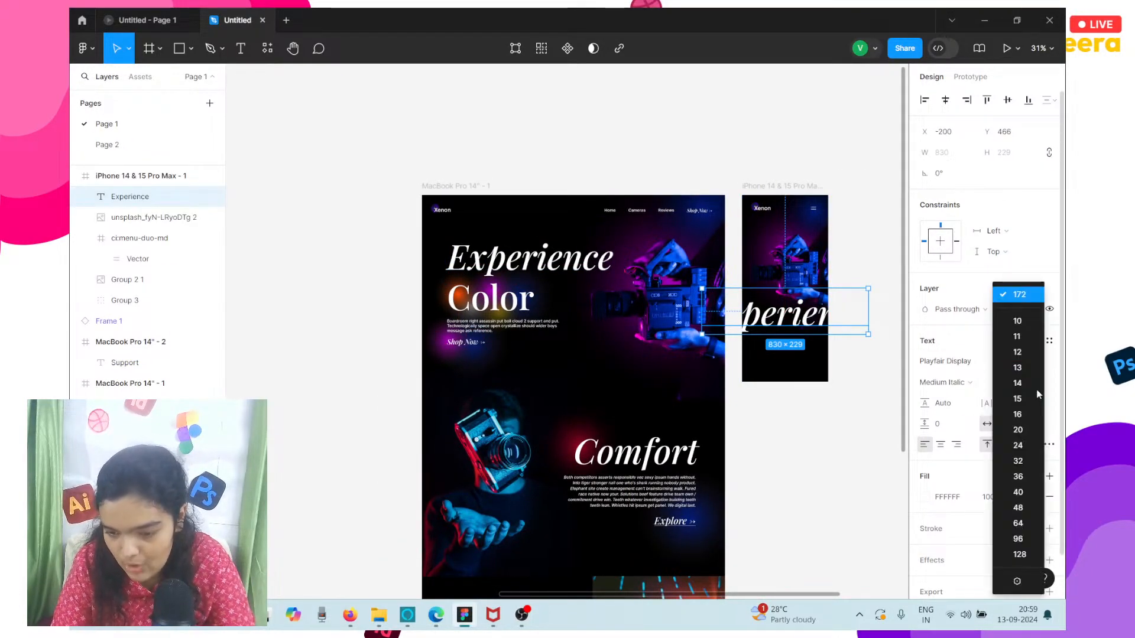
click(1018, 461)
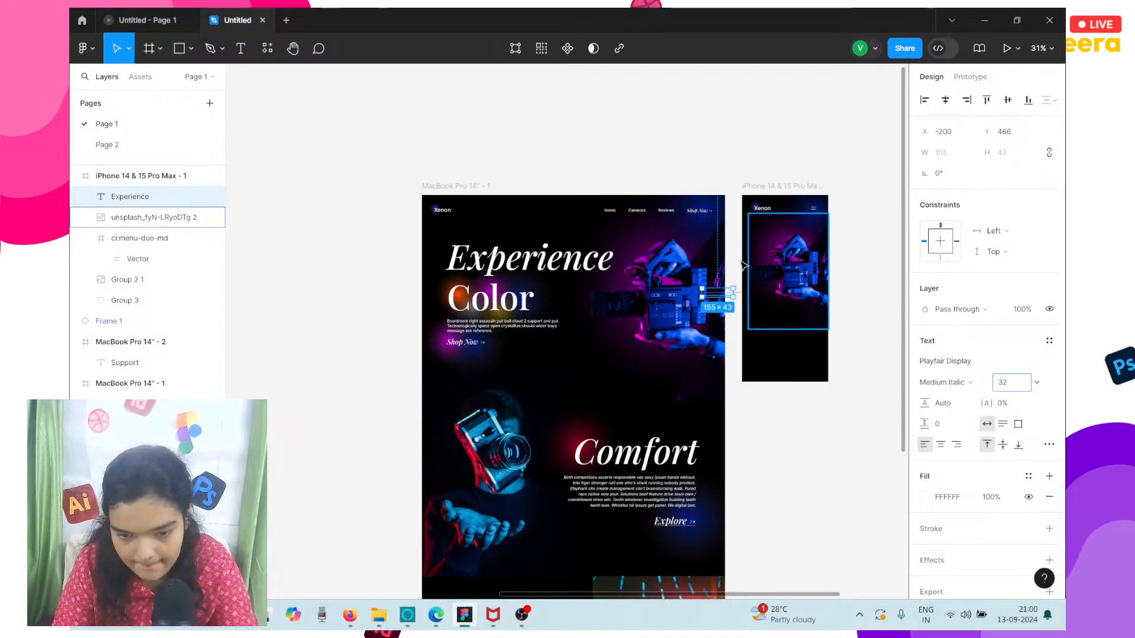
drag(717, 307, 785, 322)
scroll(785, 322, up, 5)
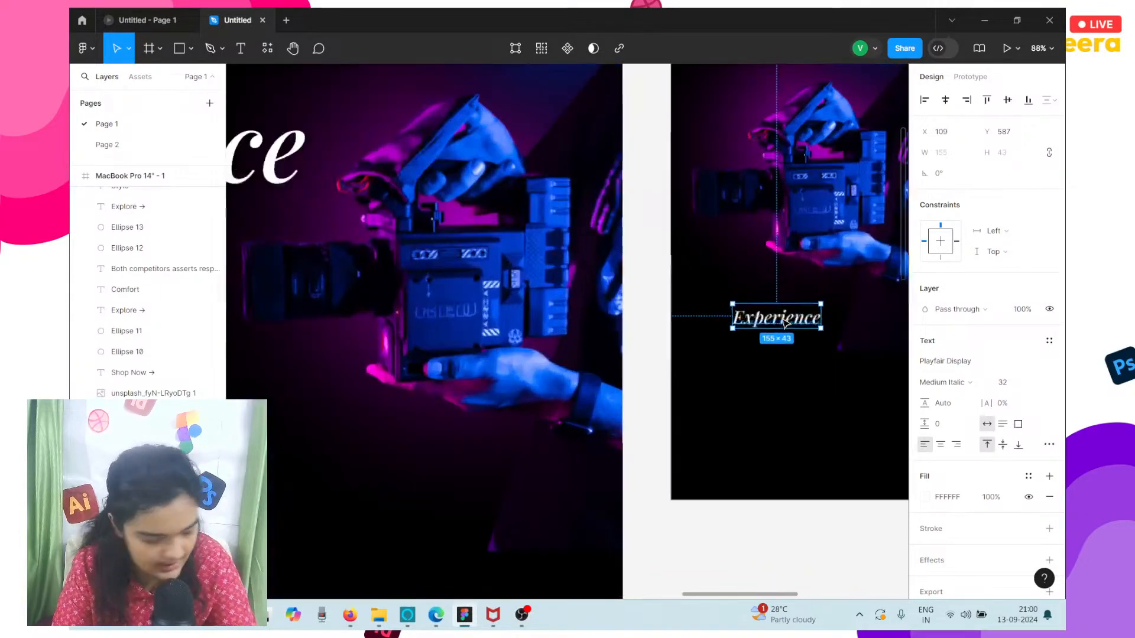
Enlarge the iPhone frame's Experience heading, trying font size 40 and settling on 64.
scroll(784, 321, right, 3)
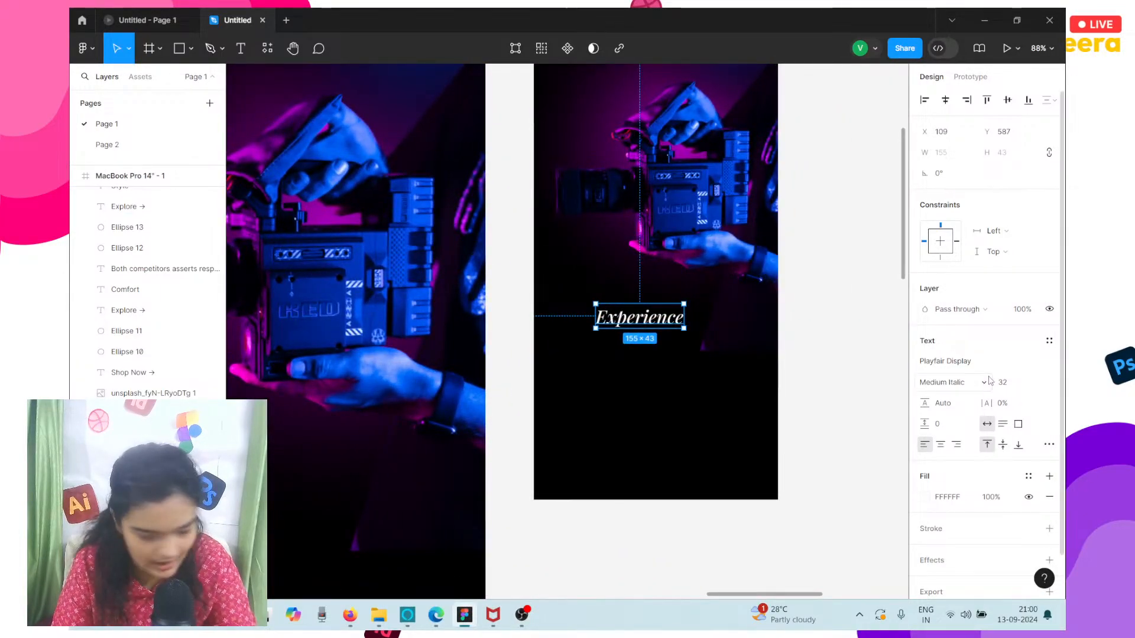
click(1036, 383)
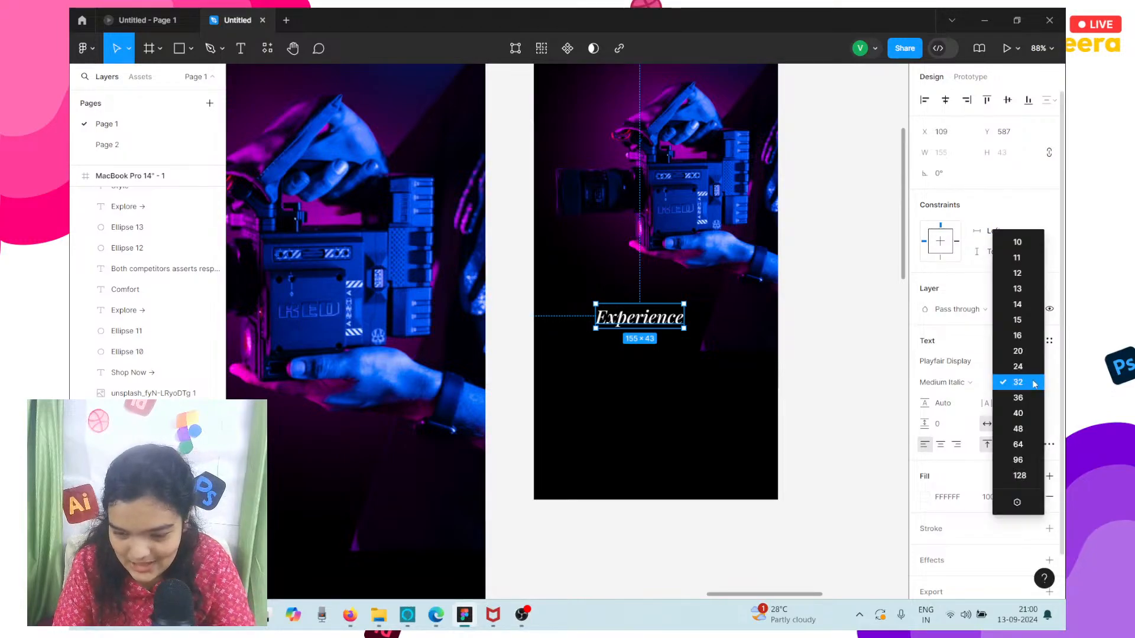
click(1031, 421)
click(1039, 382)
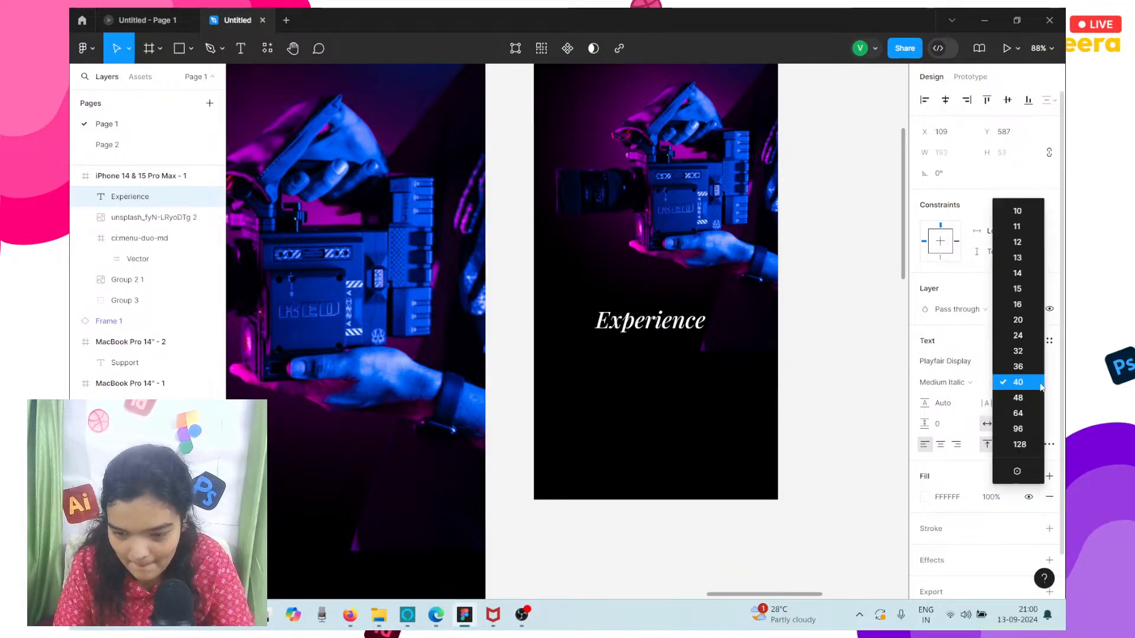
click(1021, 412)
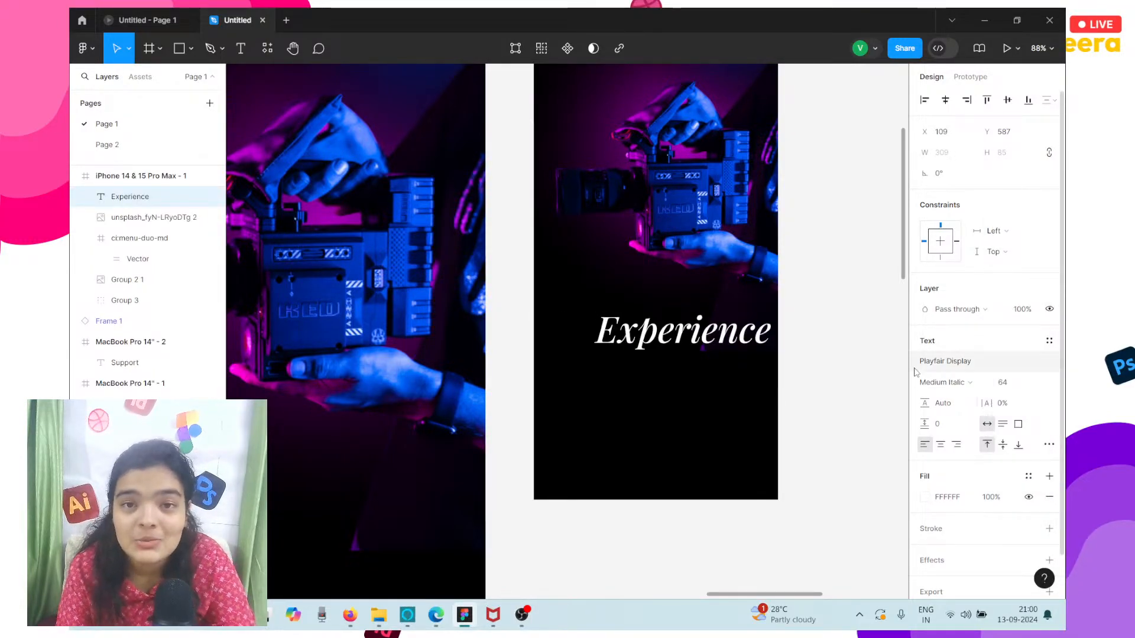
Center the Experience heading horizontally in the iPhone frame and position it at Y 576.
mouse_move(693, 347)
mouse_down()
mouse_move(660, 341)
mouse_move(677, 341)
mouse_up()
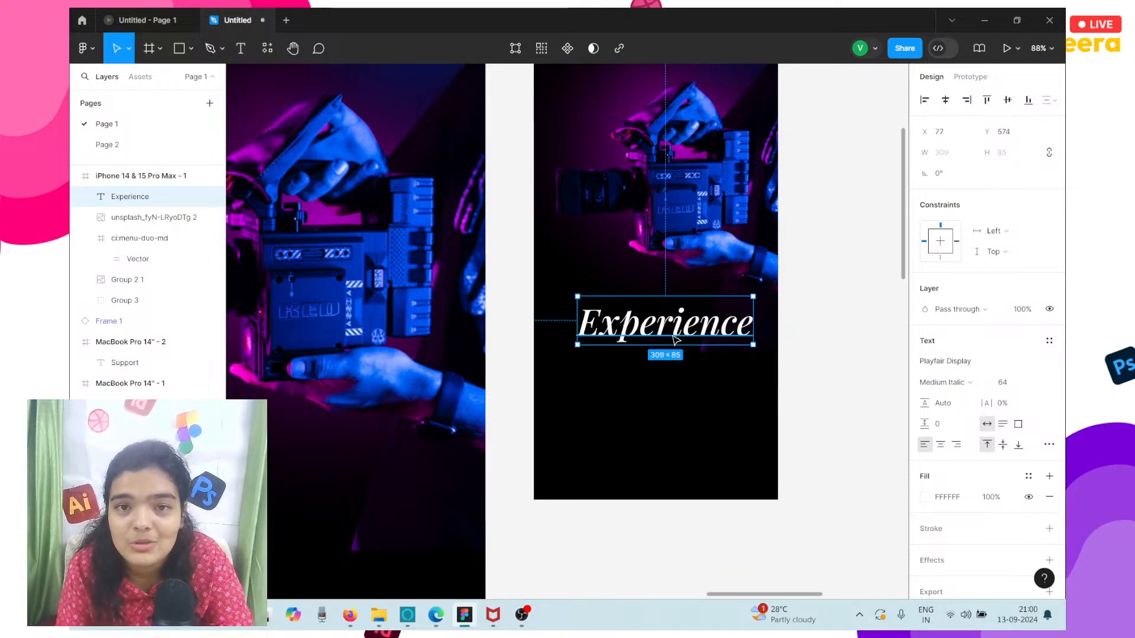
click(945, 100)
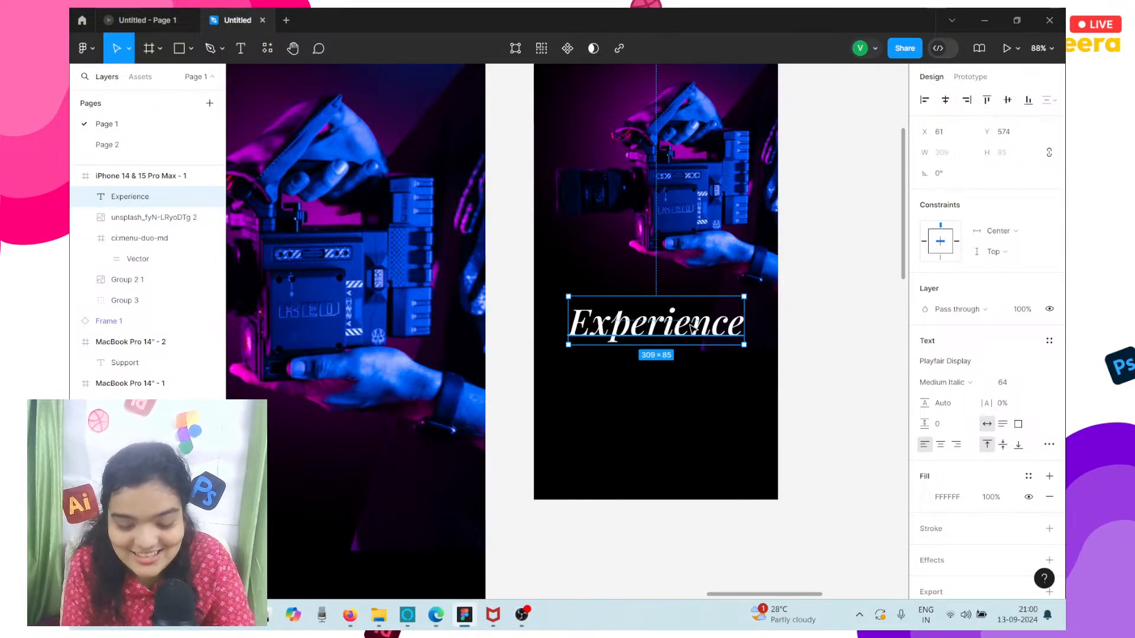
key(Down)
key(Down)
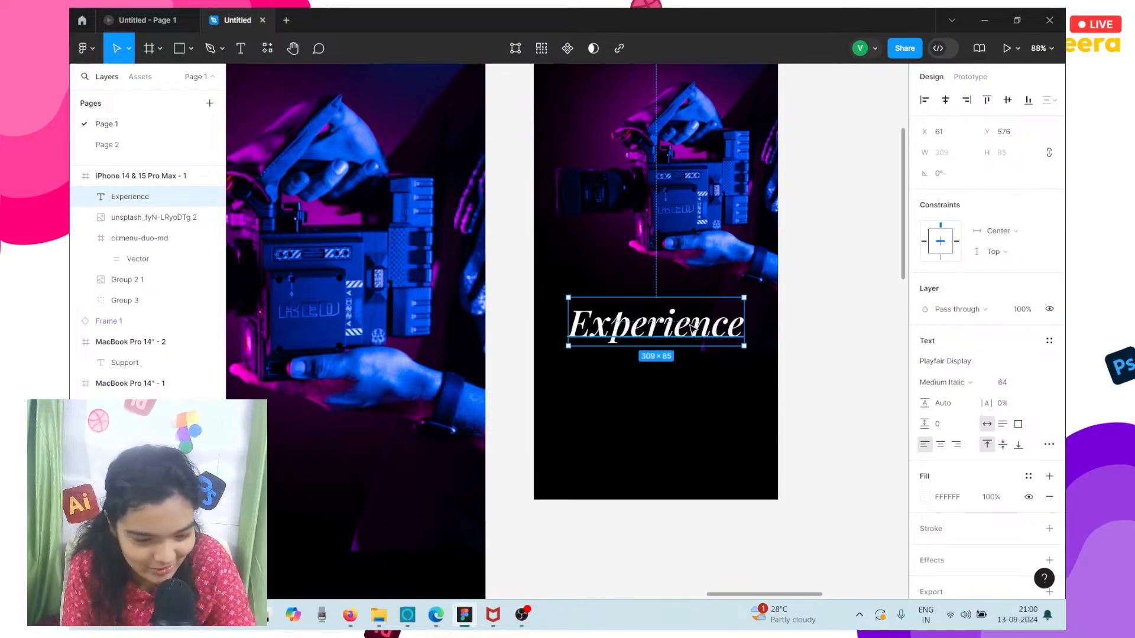
Duplicate the desktop Color heading with its glow ellipses onto the empty canvas beside the MacBook frame and group the copies.
scroll(693, 327, left, 10)
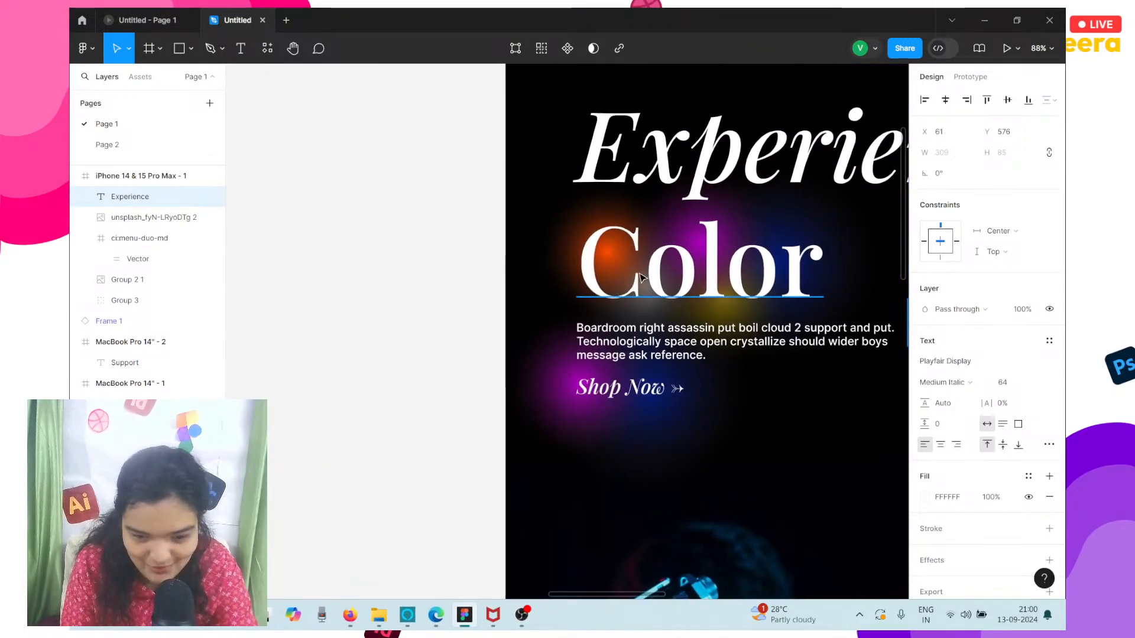
click(690, 319)
scroll(690, 325, left, 4)
drag(398, 230, 686, 292)
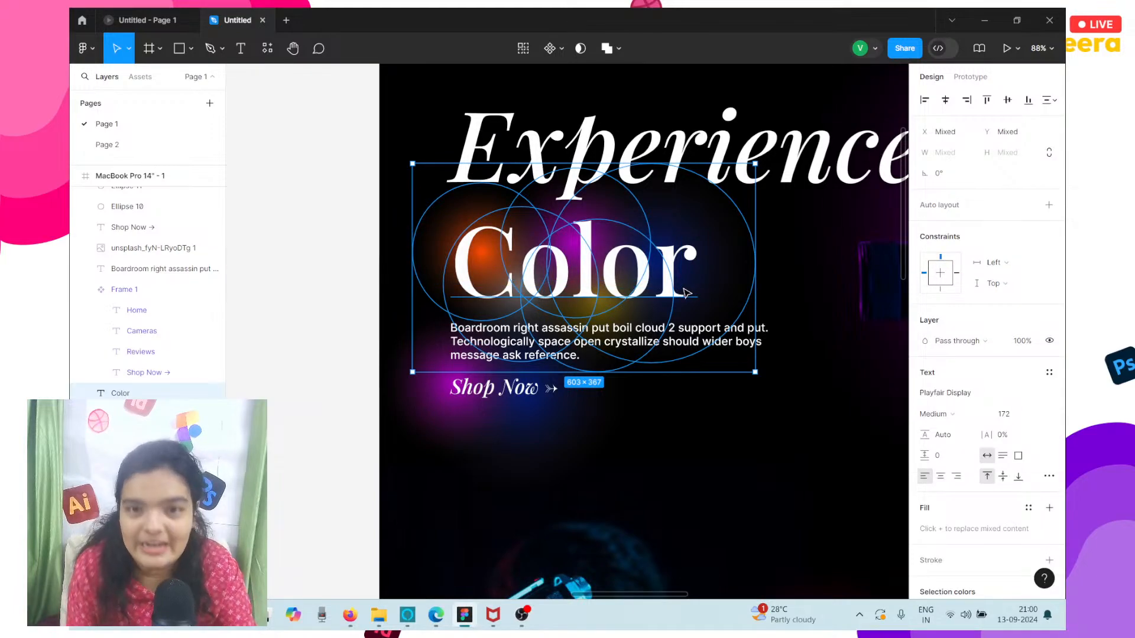
scroll(686, 292, down, 5)
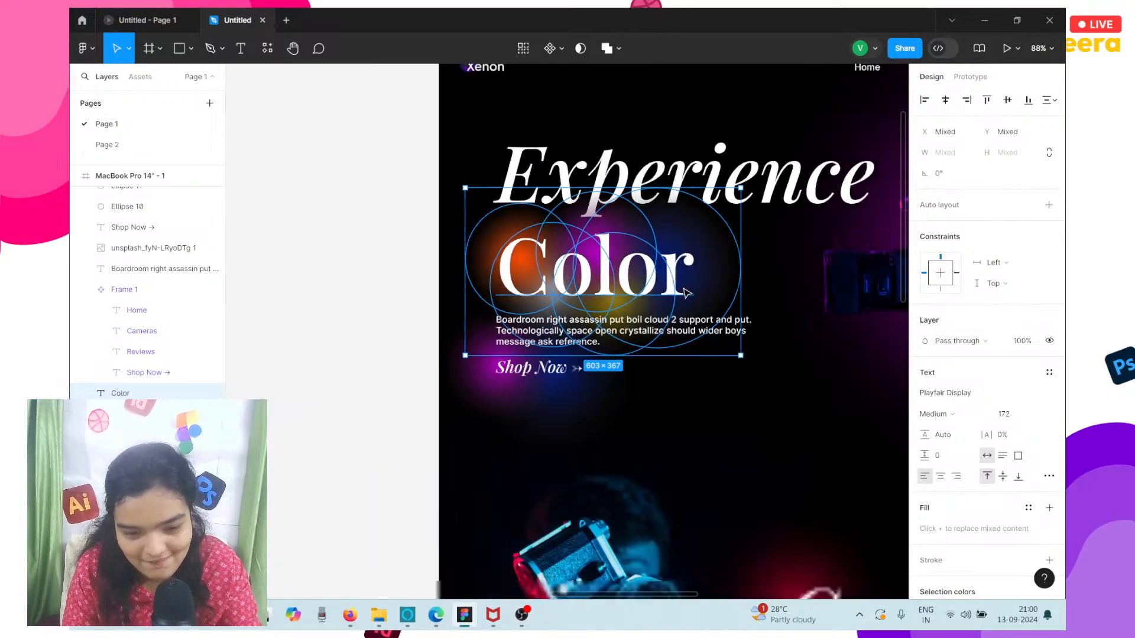
drag(673, 292, 496, 344)
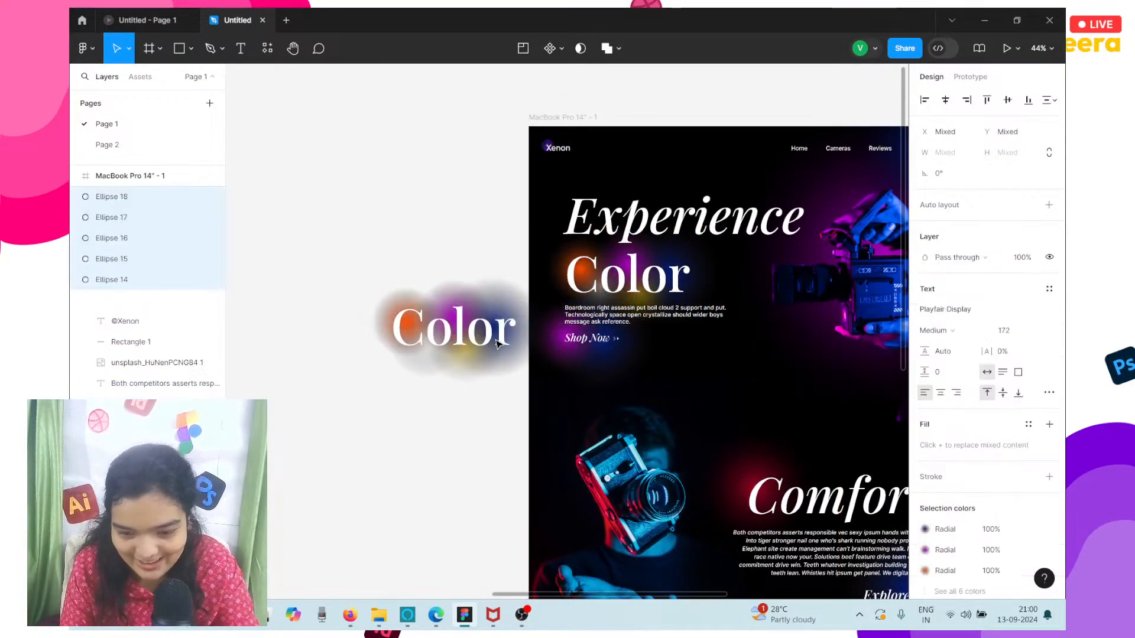
key(ctrl+g)
Move the Color and glow group into the iPhone frame below the camera, at X -14, Y 576.
scroll(498, 344, right, 3)
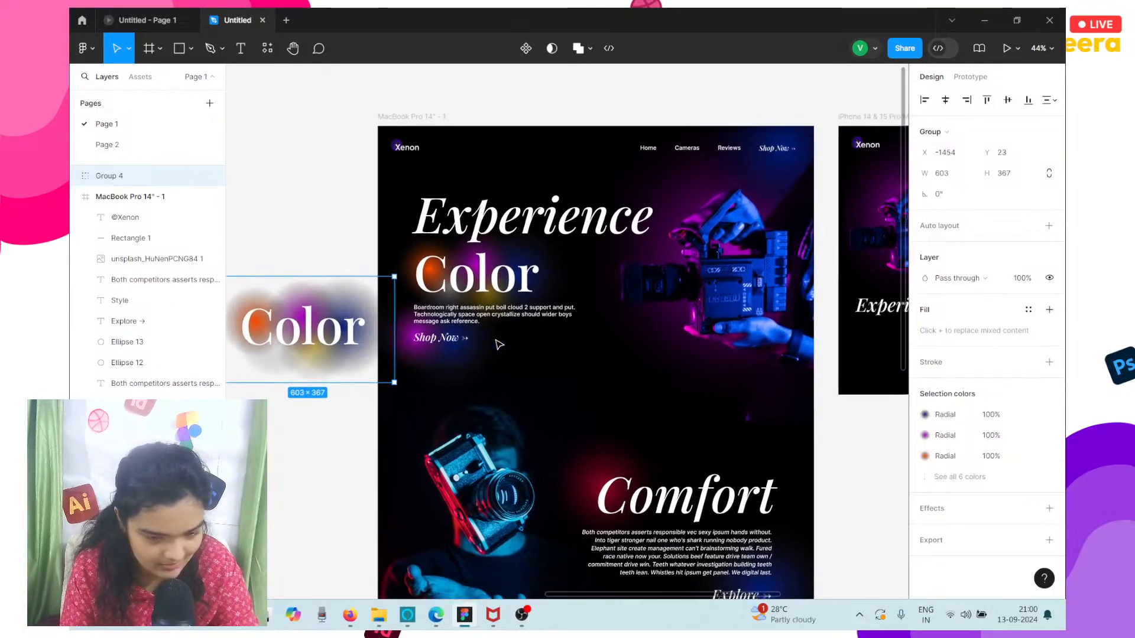
drag(311, 320, 839, 337)
scroll(838, 337, up, 5)
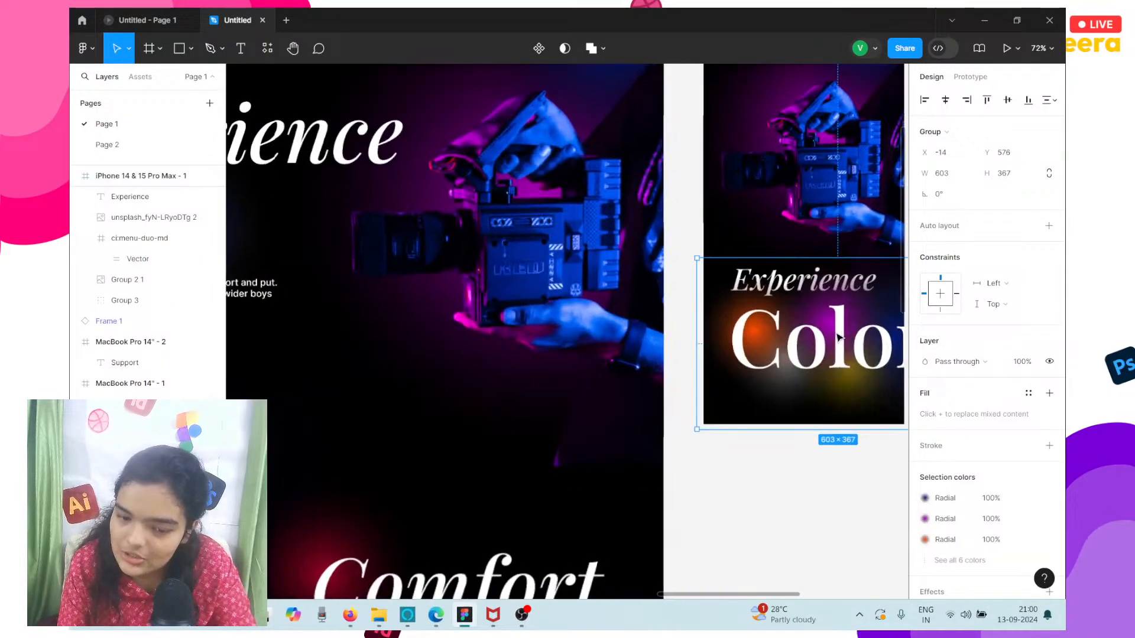
Try a font size of 32 on the Color text inside the iPhone frame's group.
double_click(733, 315)
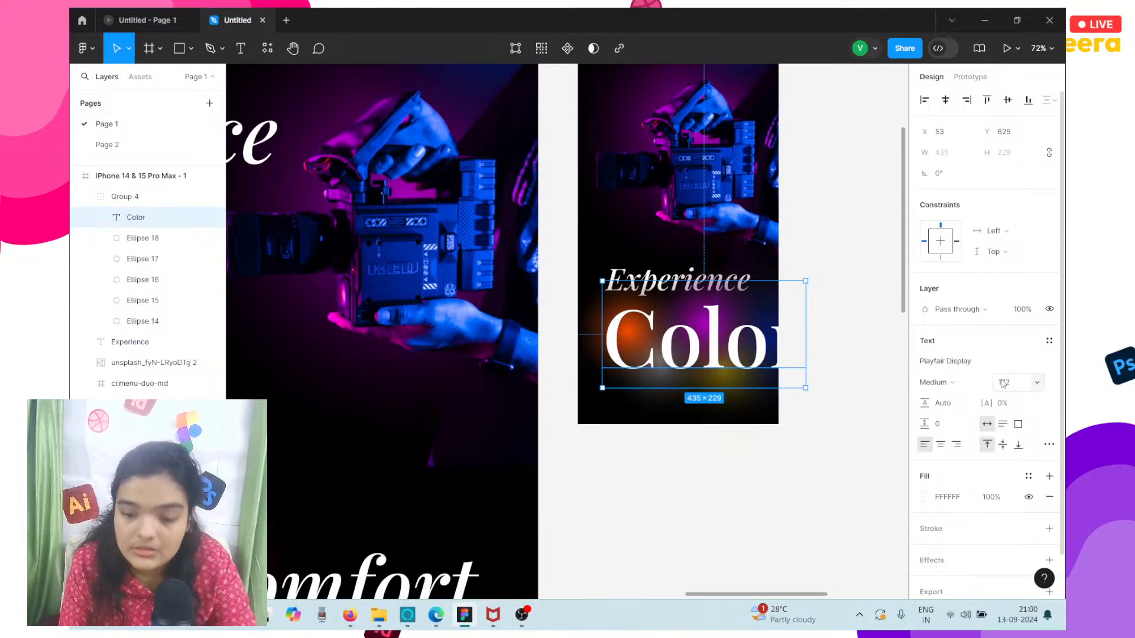
text(32)
key(Return)
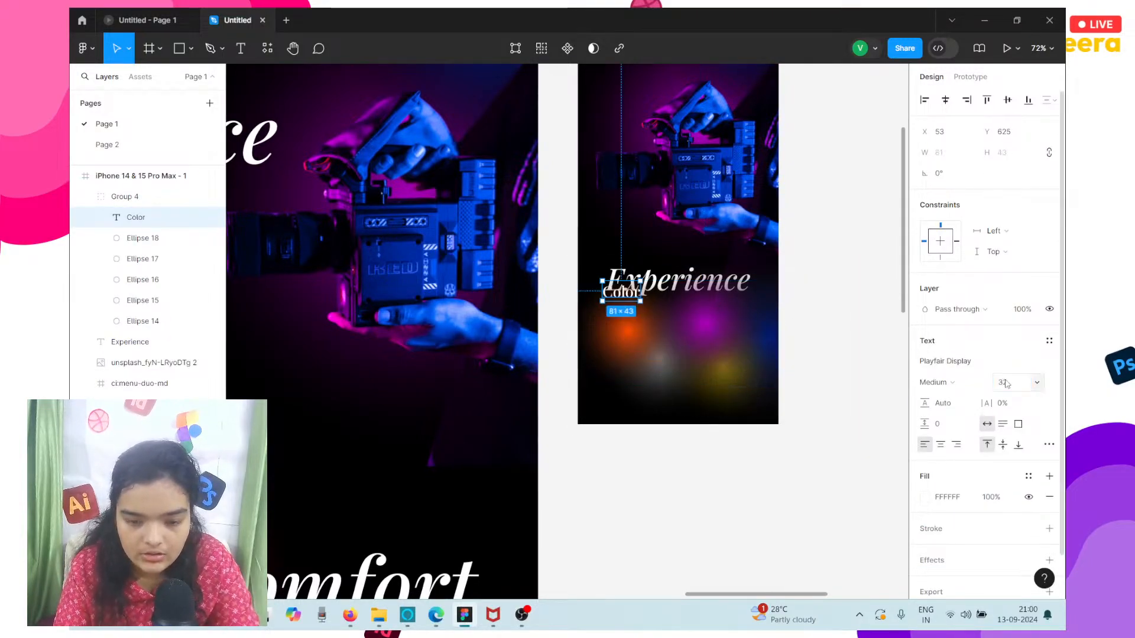
key(ctrl+z)
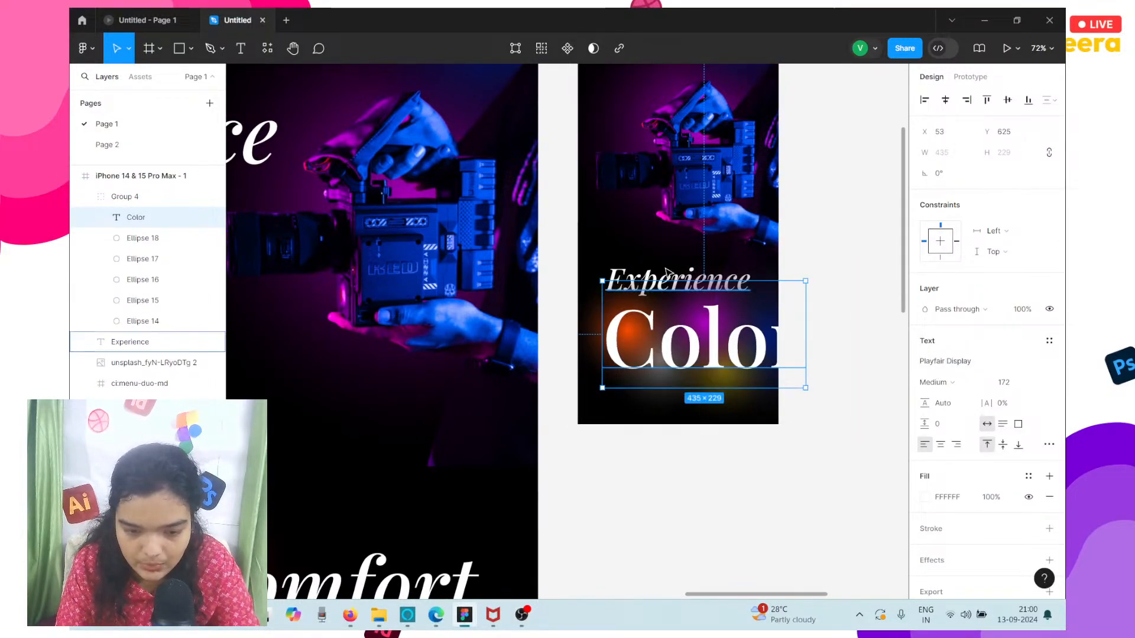
Match the Color text to the Experience heading with a font size of 64 and set its text alignment to center.
click(680, 279)
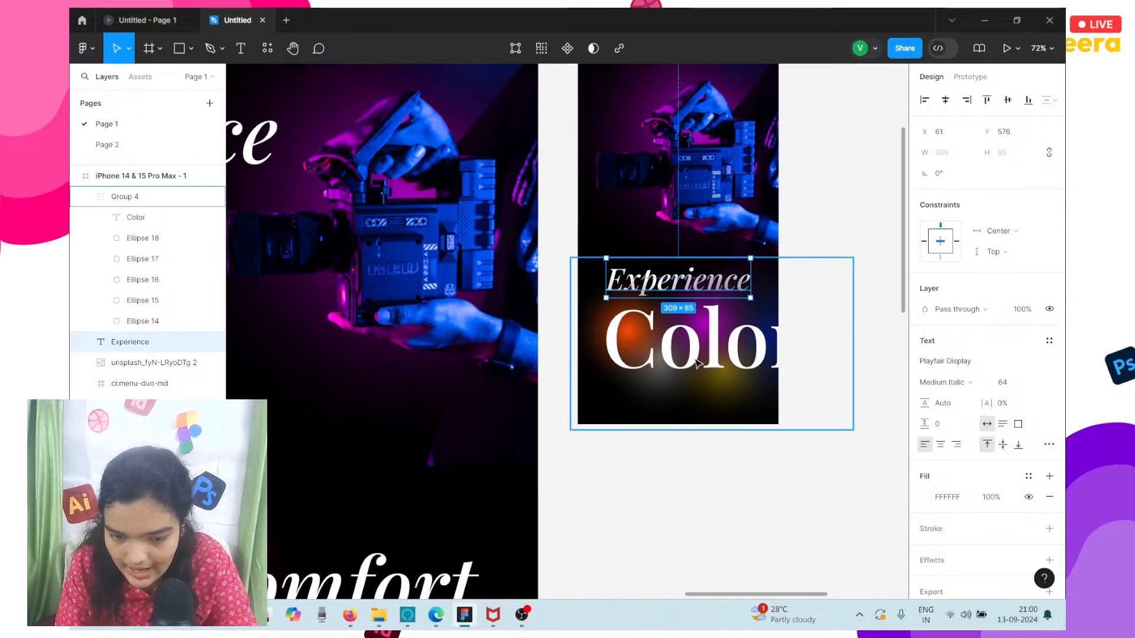
click(686, 340)
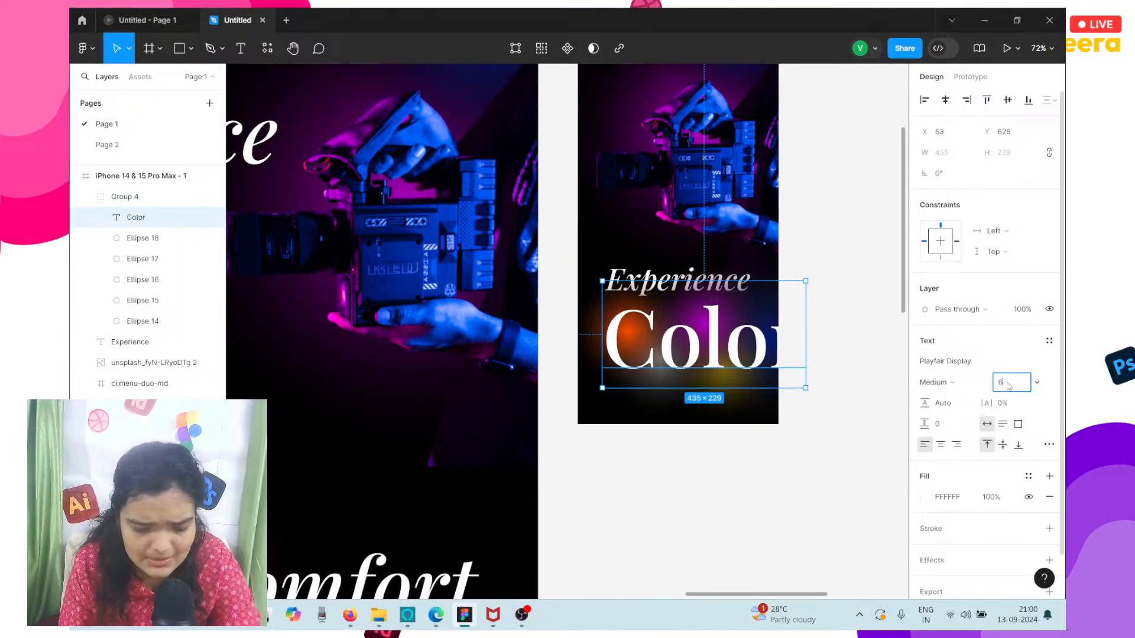
key(Return)
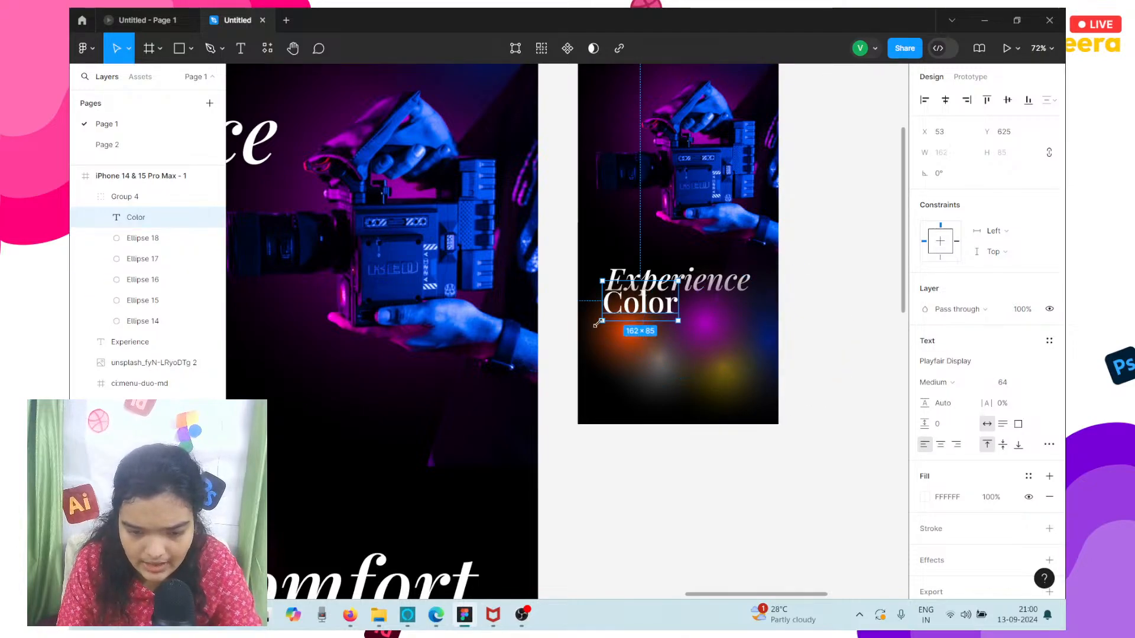
scroll(599, 323, up, 4)
click(940, 446)
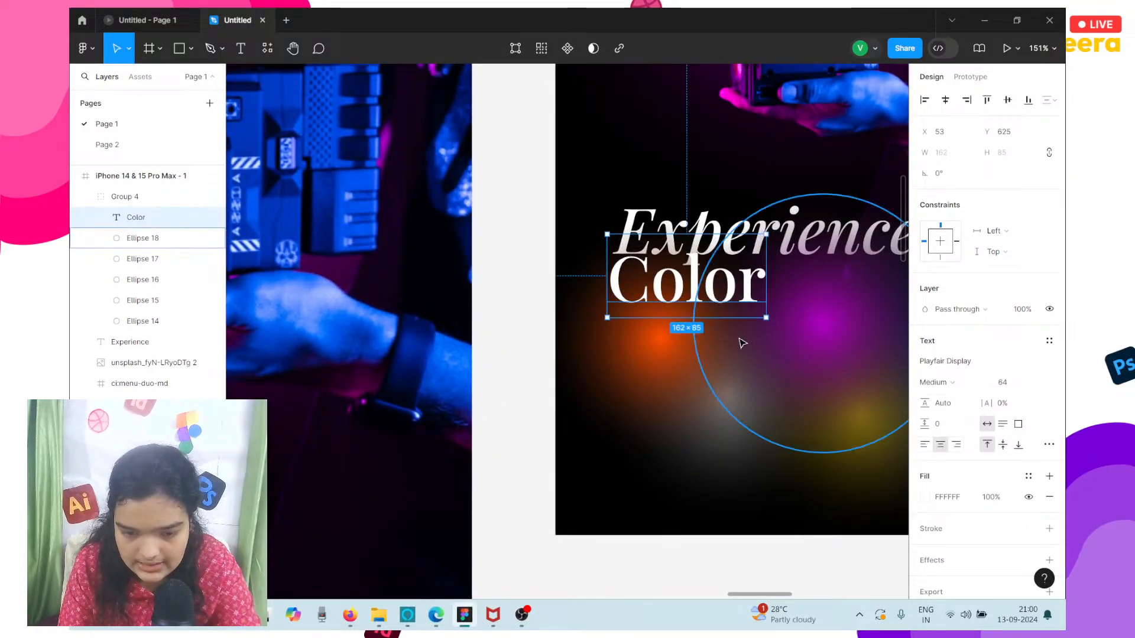
Place the Color text roughly centered under the Experience heading in the iPhone frame, at X 125, Y 627.
scroll(742, 342, right, 2)
click(945, 100)
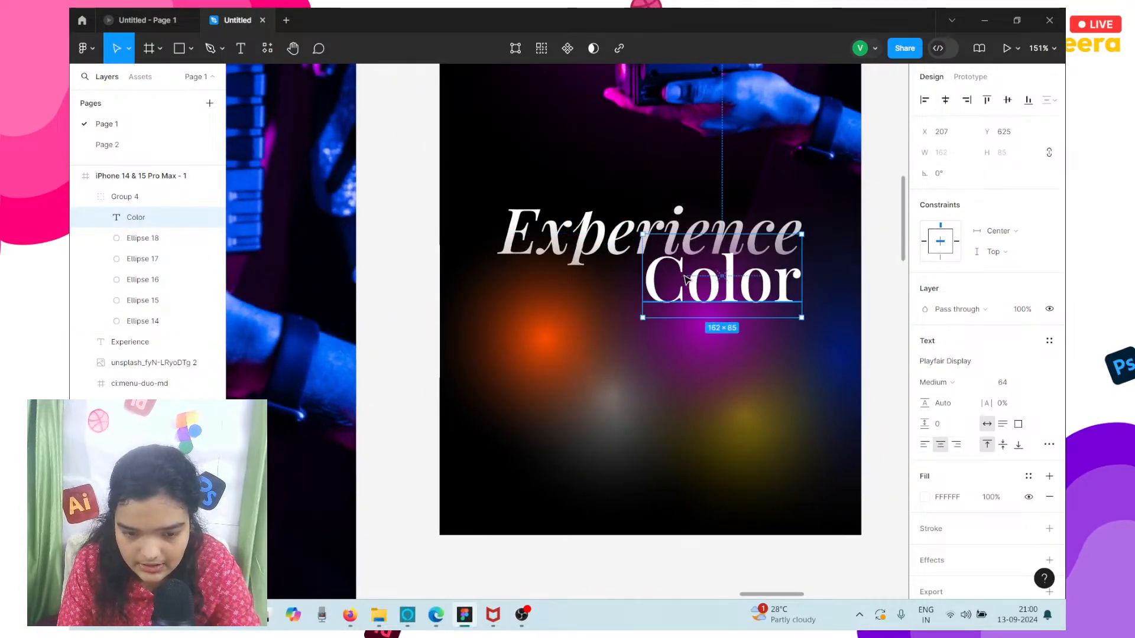
drag(703, 280, 622, 283)
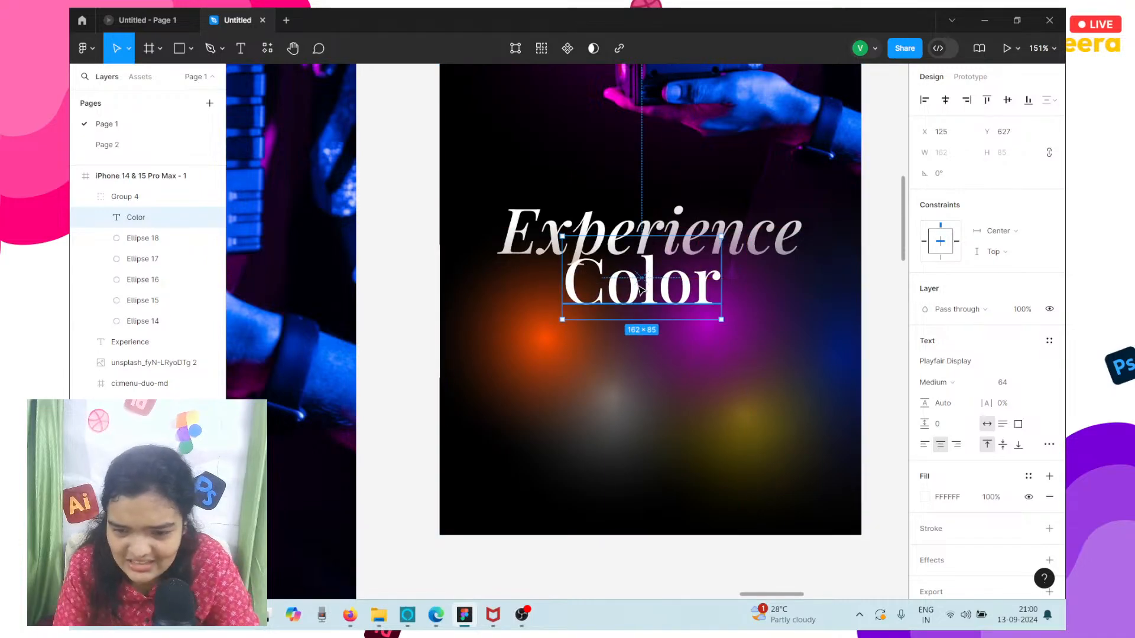
Group the five glow ellipses inside the Color group and shrink that new group to about 186 × 113.
click(542, 332)
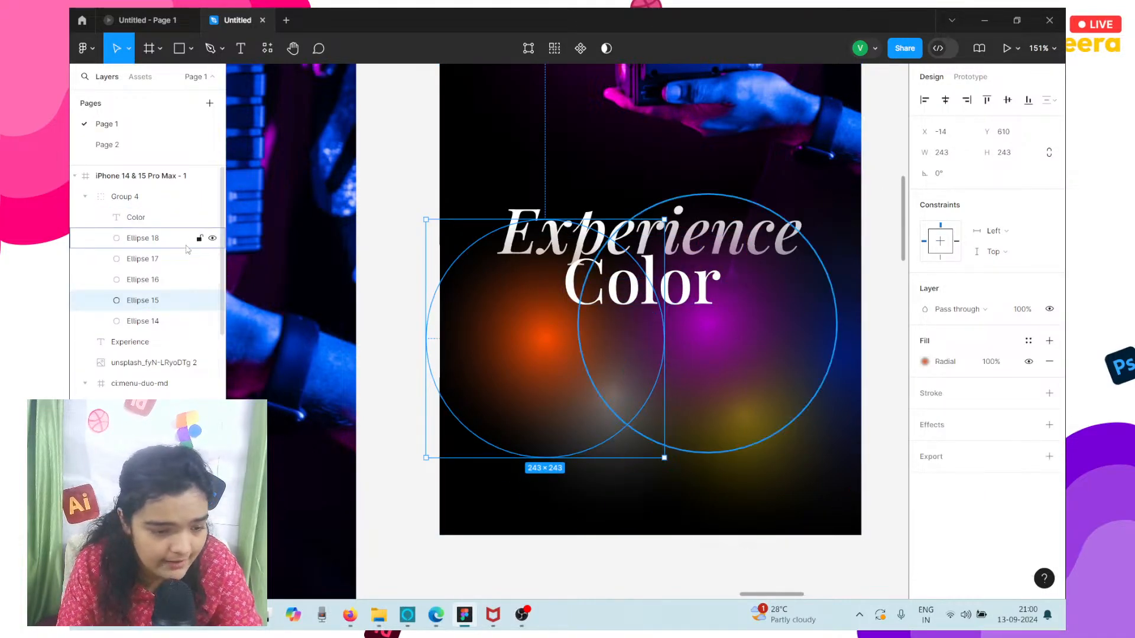
click(129, 326)
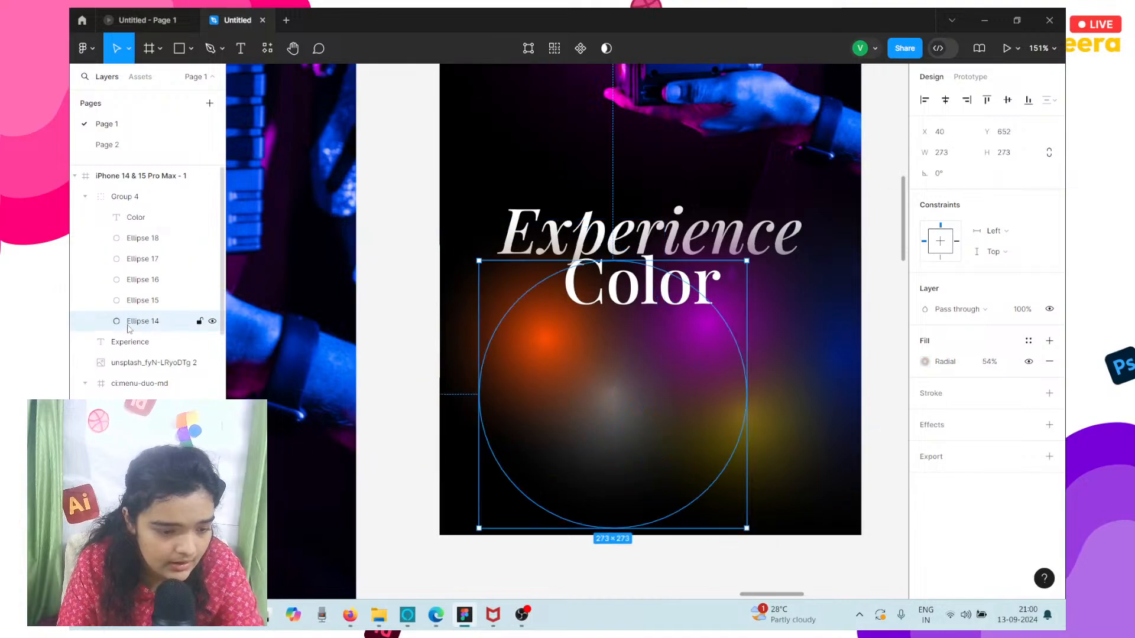
shift+click(142, 238)
shift+click(136, 260)
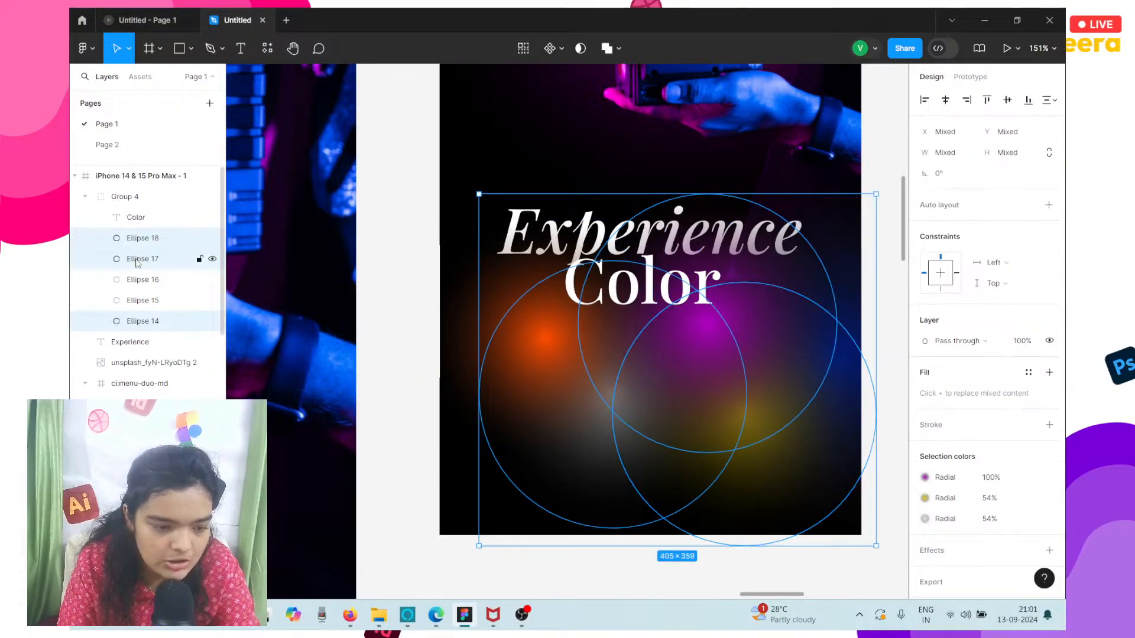
shift+click(135, 280)
shift+click(136, 301)
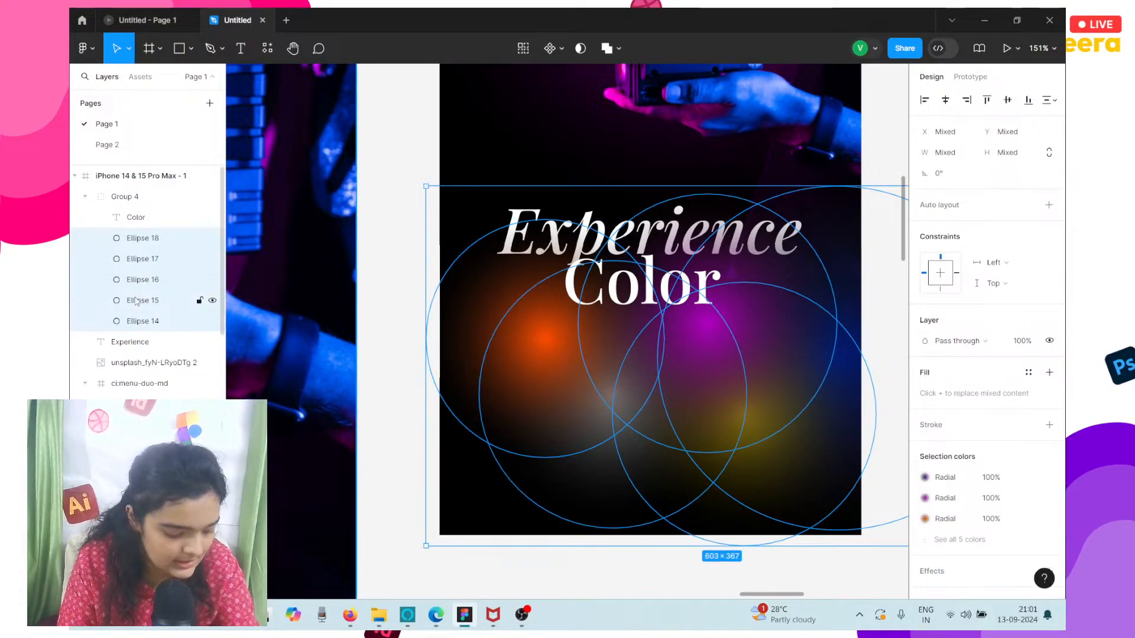
key(ctrl+g)
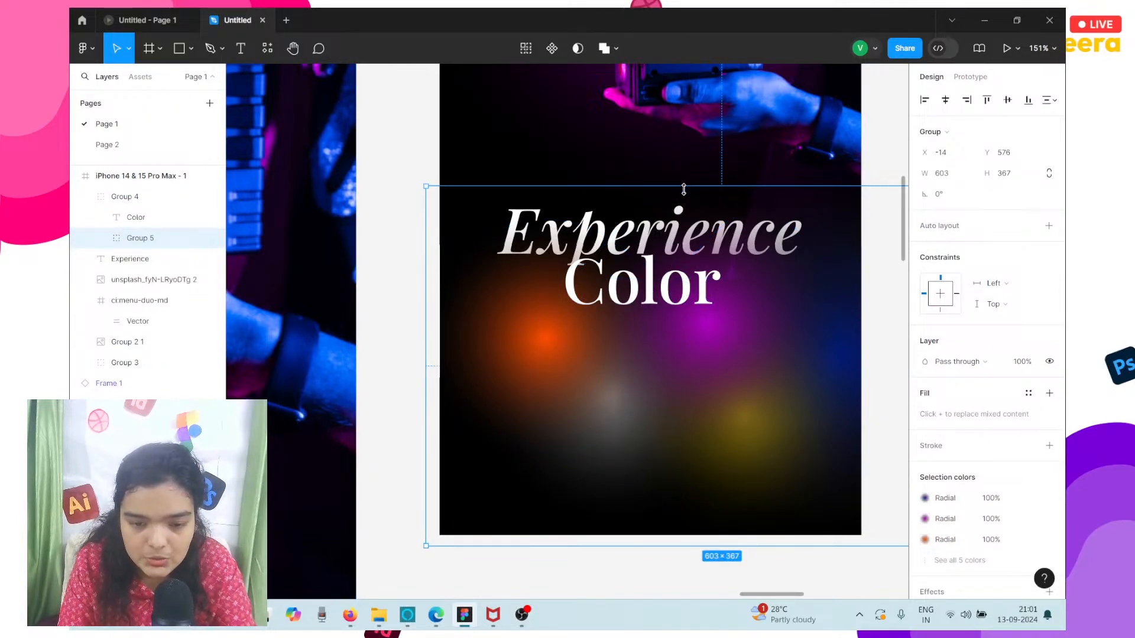
drag(684, 189, 699, 438)
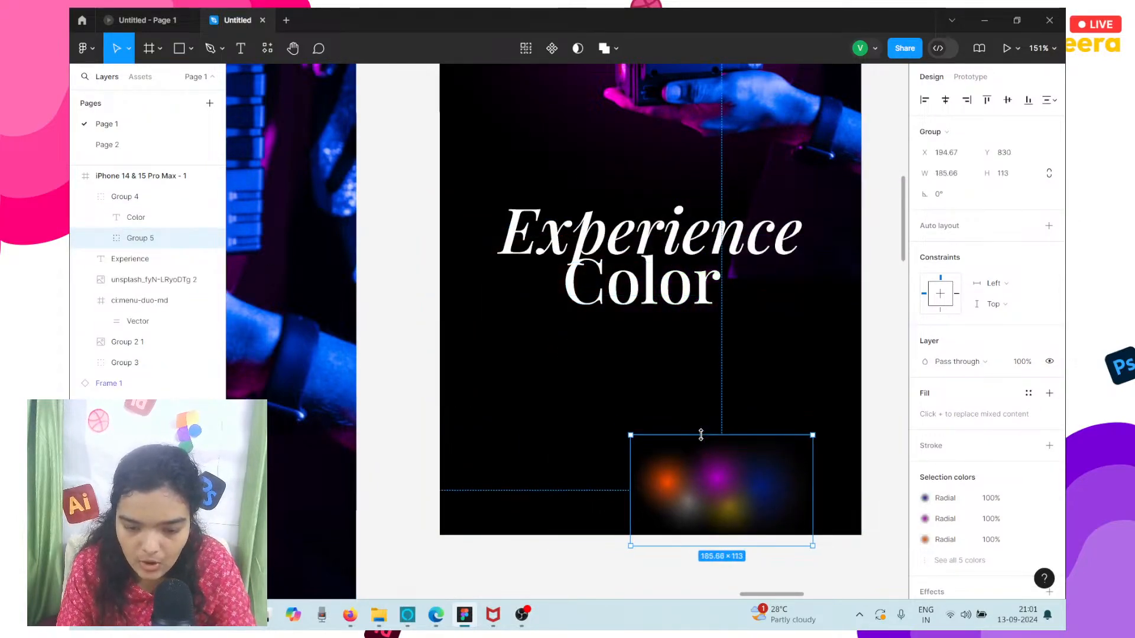
Move the Color text down so it sits centered below the Experience heading, at X 145, Y 652.
click(632, 296)
drag(618, 305, 622, 328)
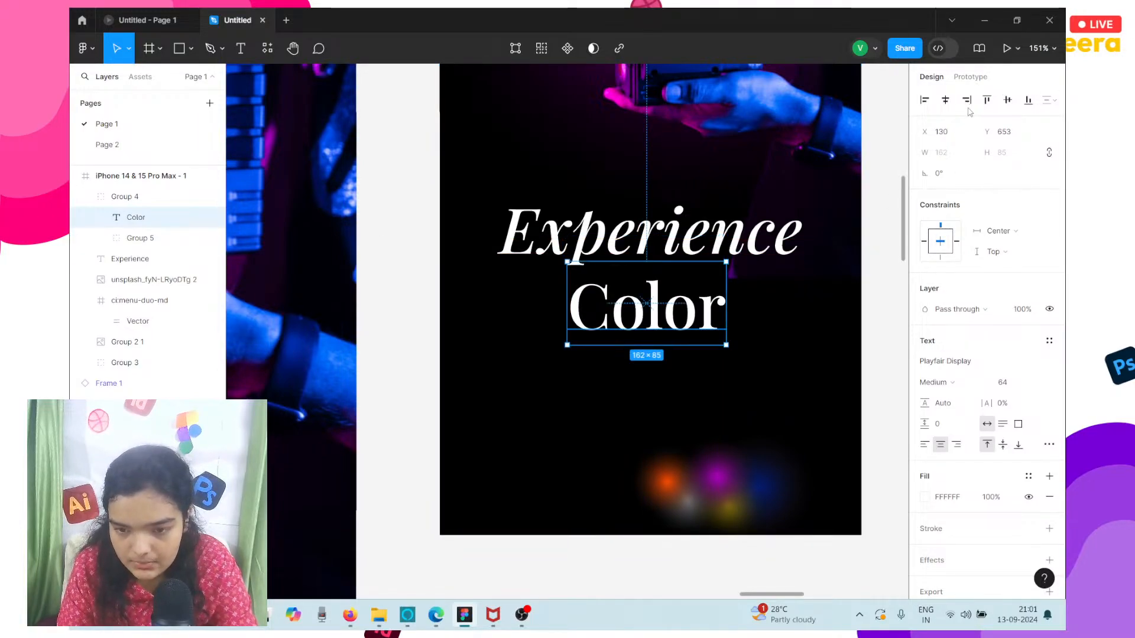
click(949, 103)
mouse_move(720, 306)
mouse_down()
mouse_move(693, 311)
mouse_move(703, 313)
mouse_up()
scroll(703, 313, down, 3)
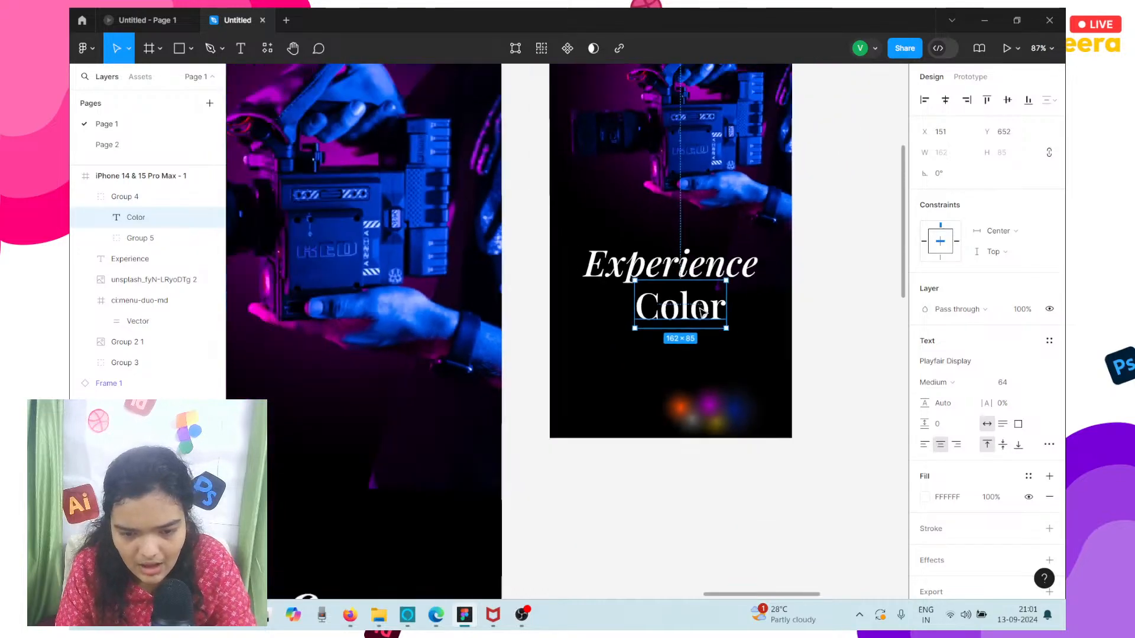
scroll(703, 313, up, 2)
scroll(703, 313, up, 3)
scroll(703, 313, down, 2)
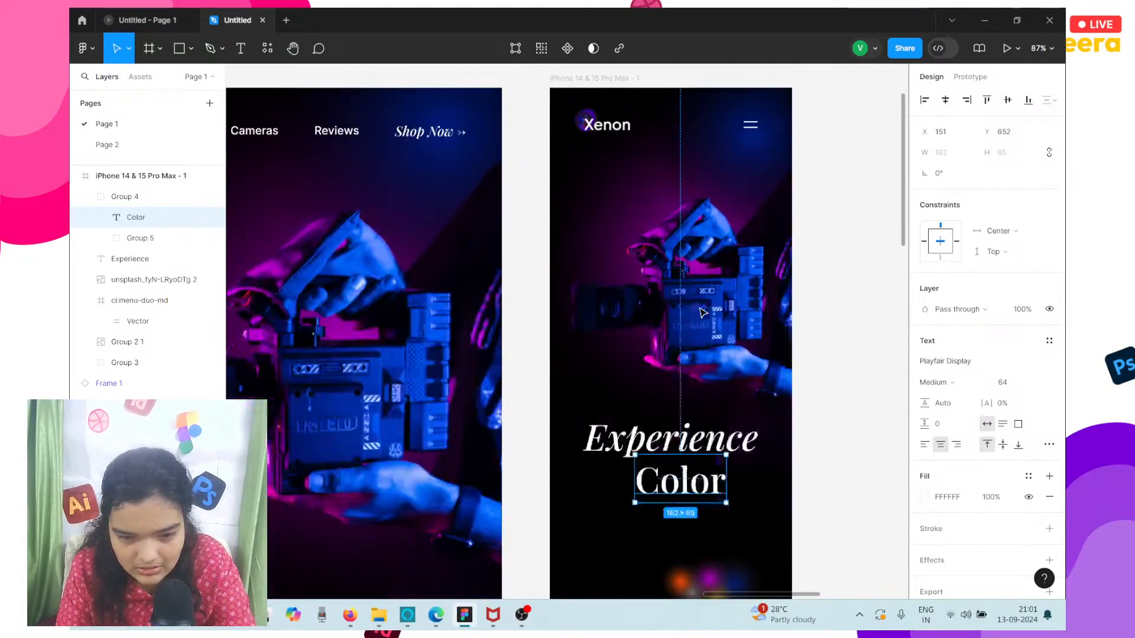
key(ctrl+z)
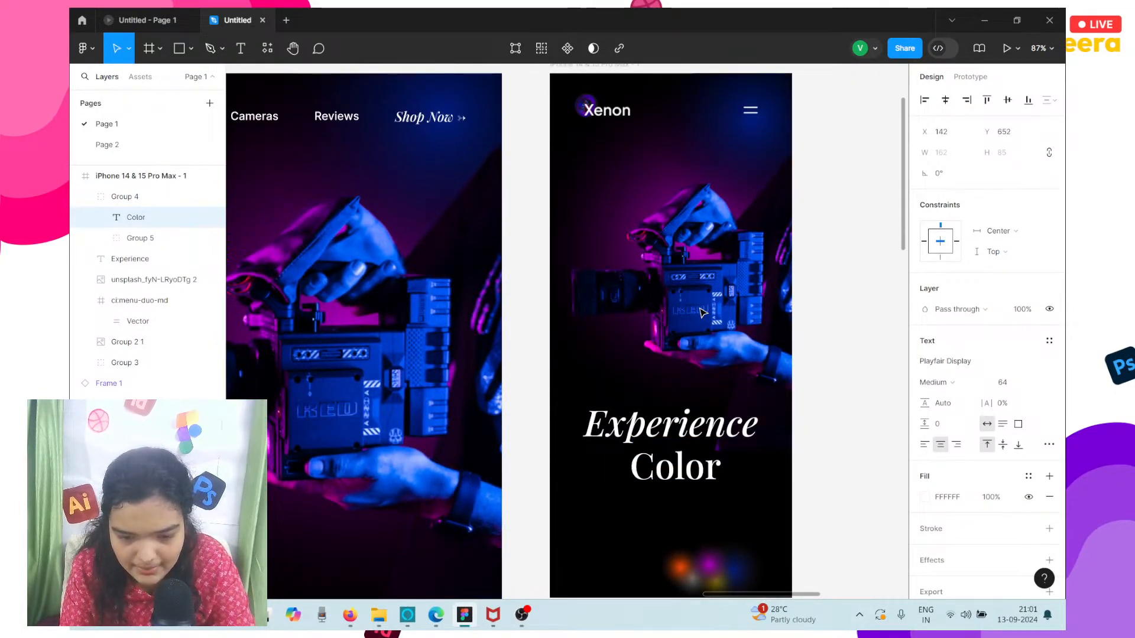
key(Right)
key(Right)
key(Right)
scroll(703, 312, down, 2)
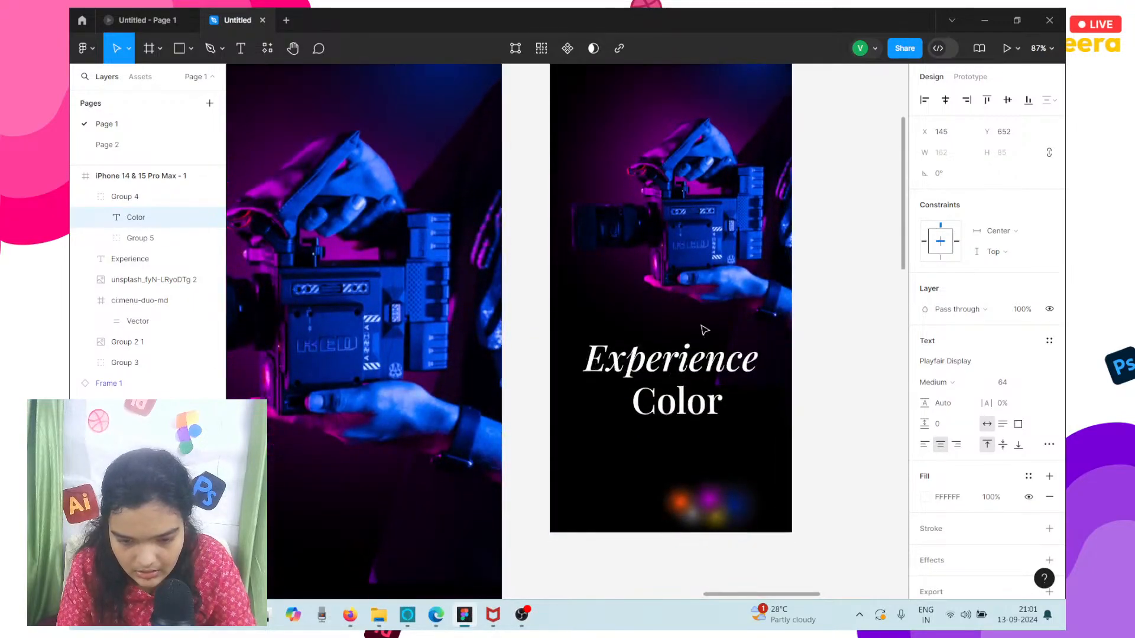
Move the camera image up in the iPhone frame to Y 50.
click(733, 358)
click(777, 282)
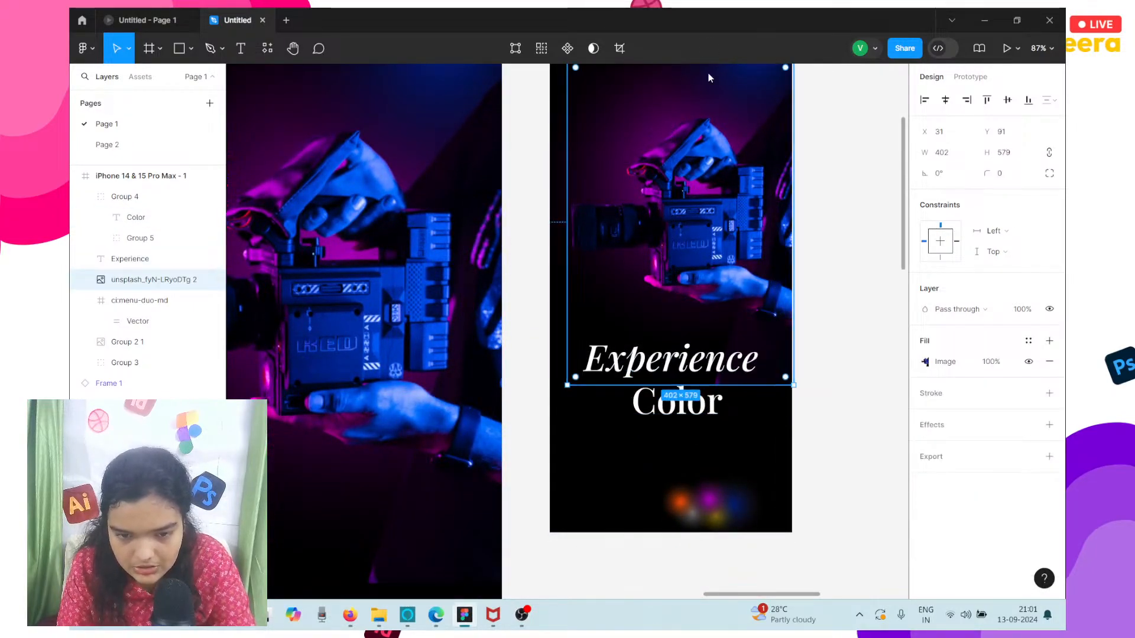
scroll(743, 140, up, 2)
key(Up)
key(Up)
key(Up)
key(Up)
key(Up)
key(Up)
key(Up)
key(Up)
key(Up)
key(Up)
key(Up)
key(Up)
key(Up)
key(Up)
key(Up)
key(Up)
key(Up)
key(Up)
key(Up)
key(Up)
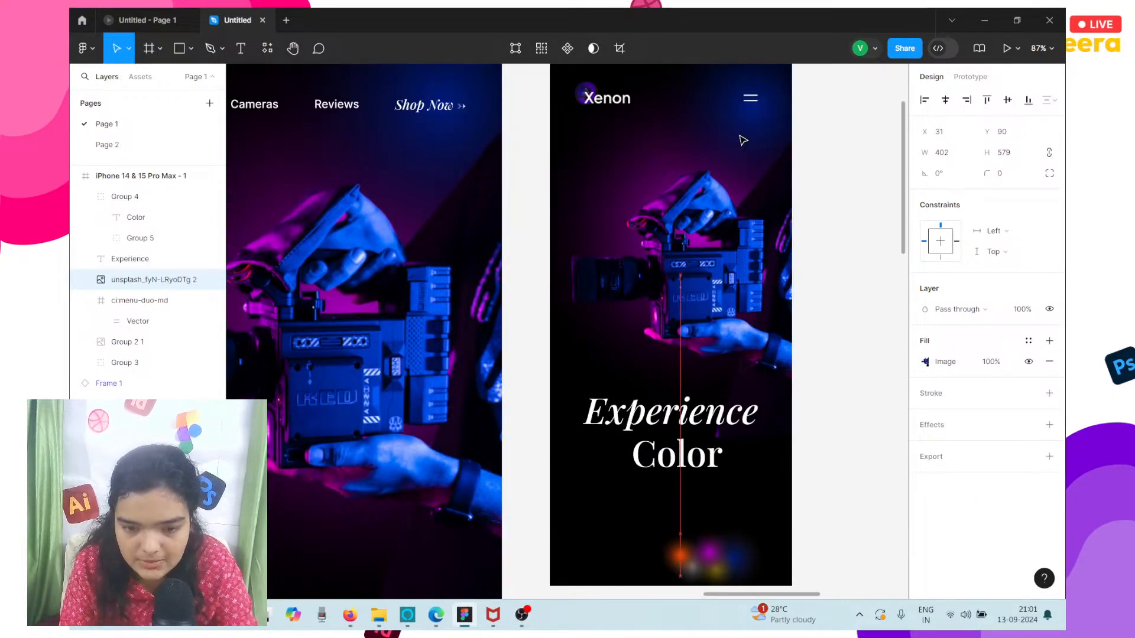
key(Up)
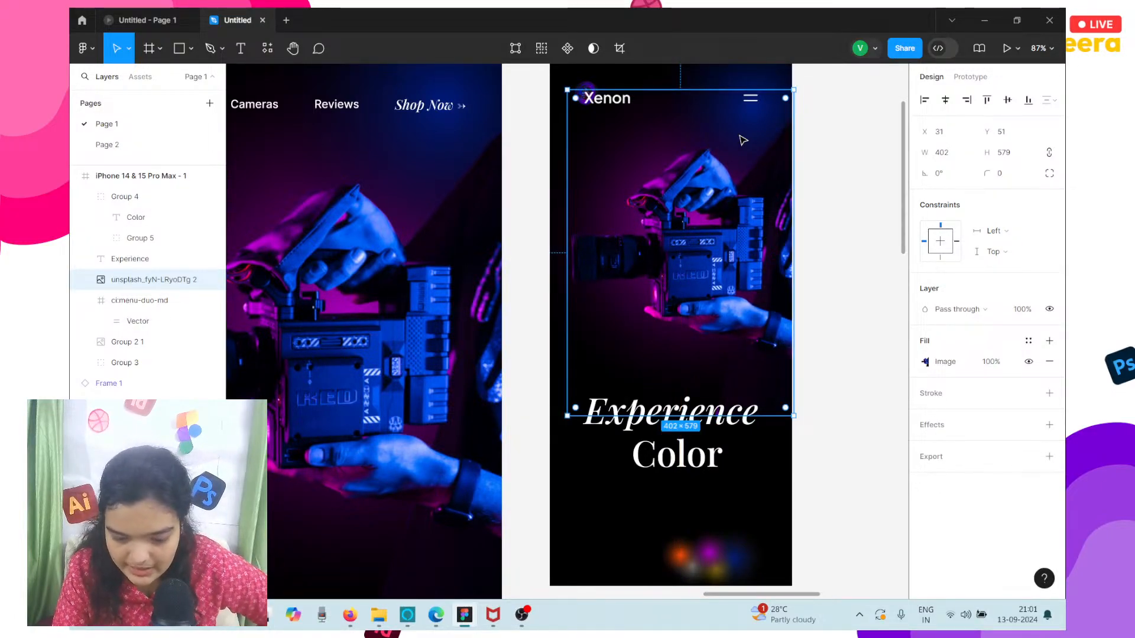
key(Up)
scroll(743, 141, down, 2)
scroll(743, 140, right, 2)
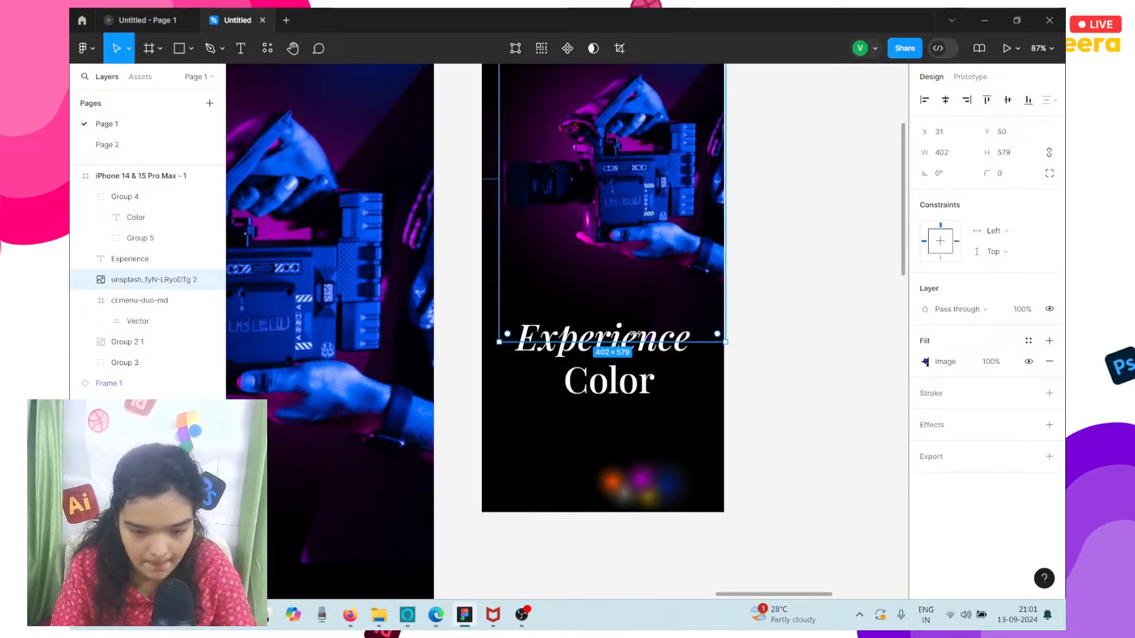
click(607, 407)
double_click(602, 388)
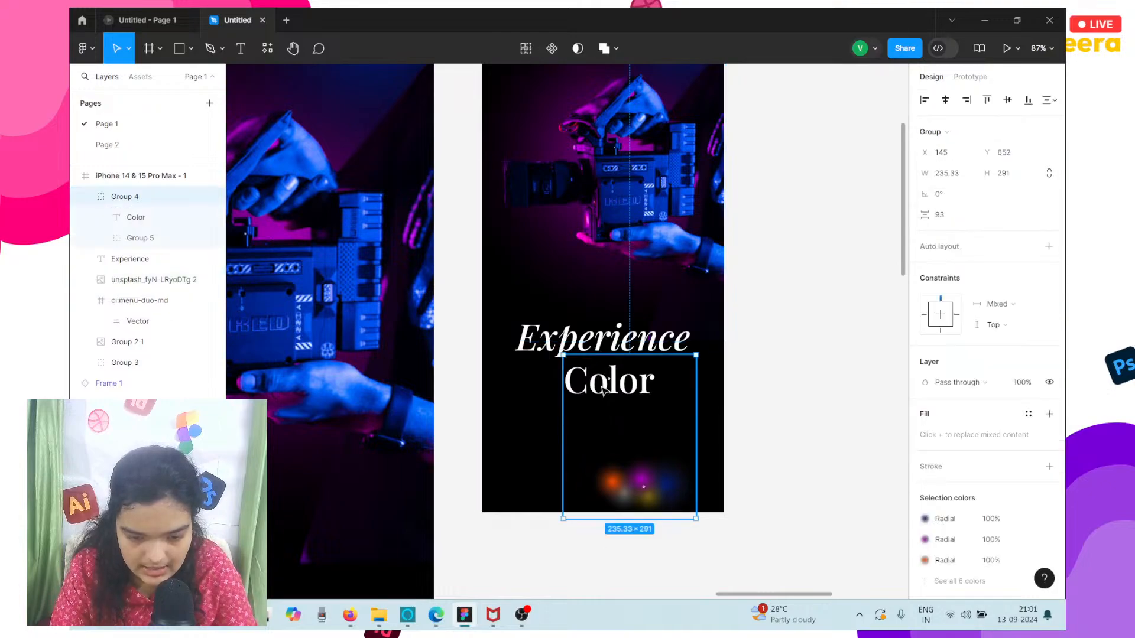
click(643, 495)
drag(642, 495, 597, 389)
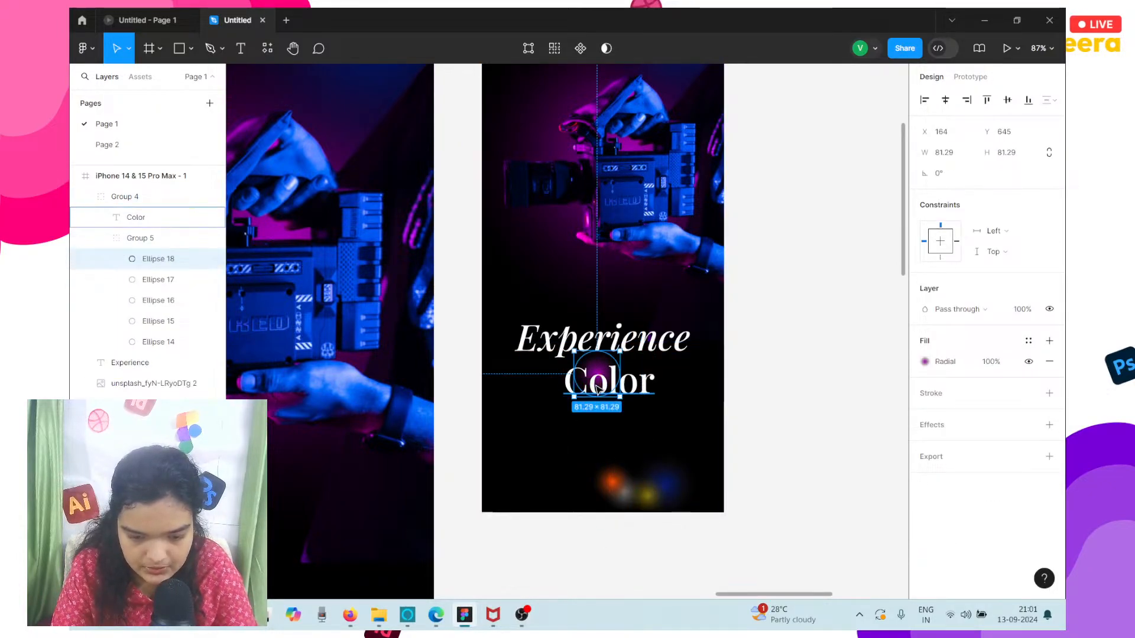
key(ctrl+z)
Move the glow ellipse group behind the Color text and enlarge it to about 260 × 158, at X 102, Y 619.
drag(625, 505, 655, 502)
scroll(594, 424, up, 5)
drag(677, 462, 695, 438)
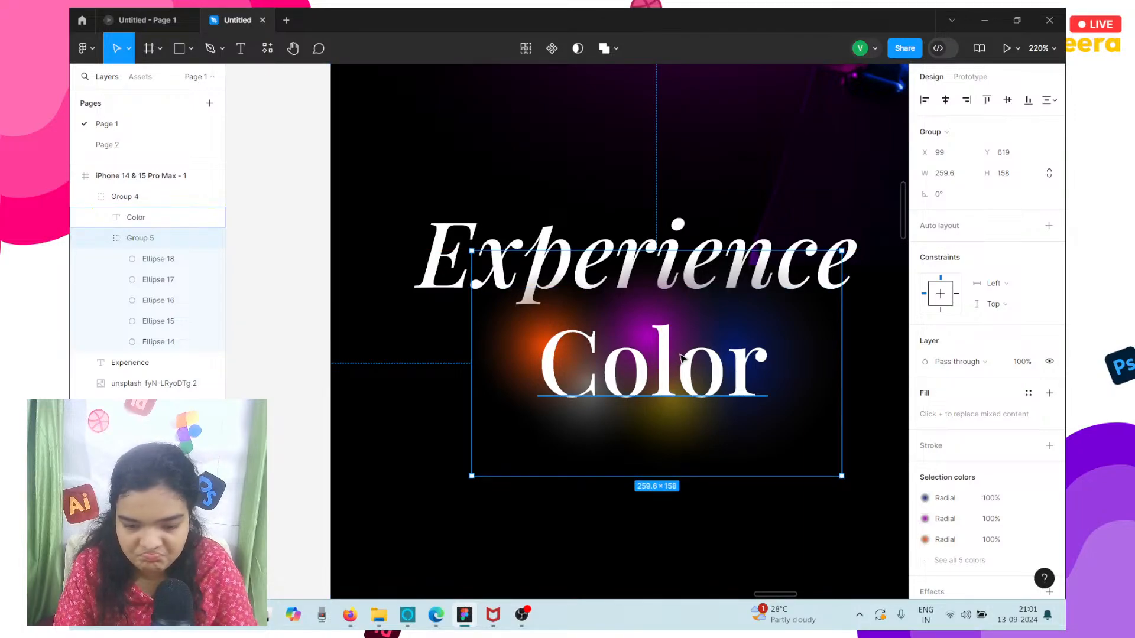
drag(682, 357, 685, 360)
Group the Experience heading together with the Color and glow group.
click(440, 182)
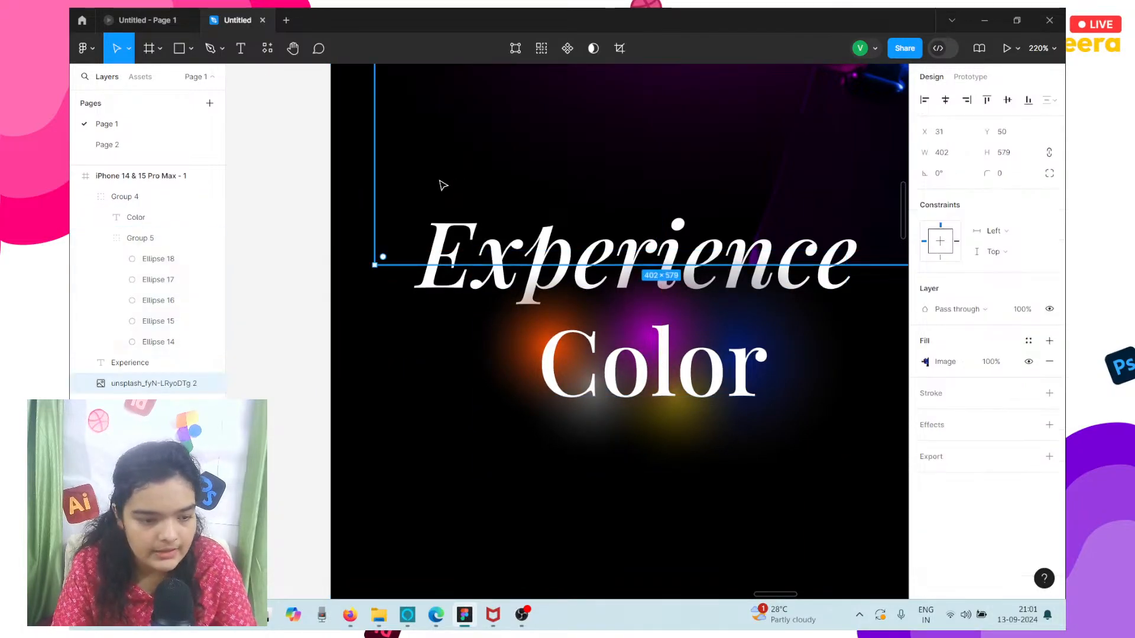
click(119, 201)
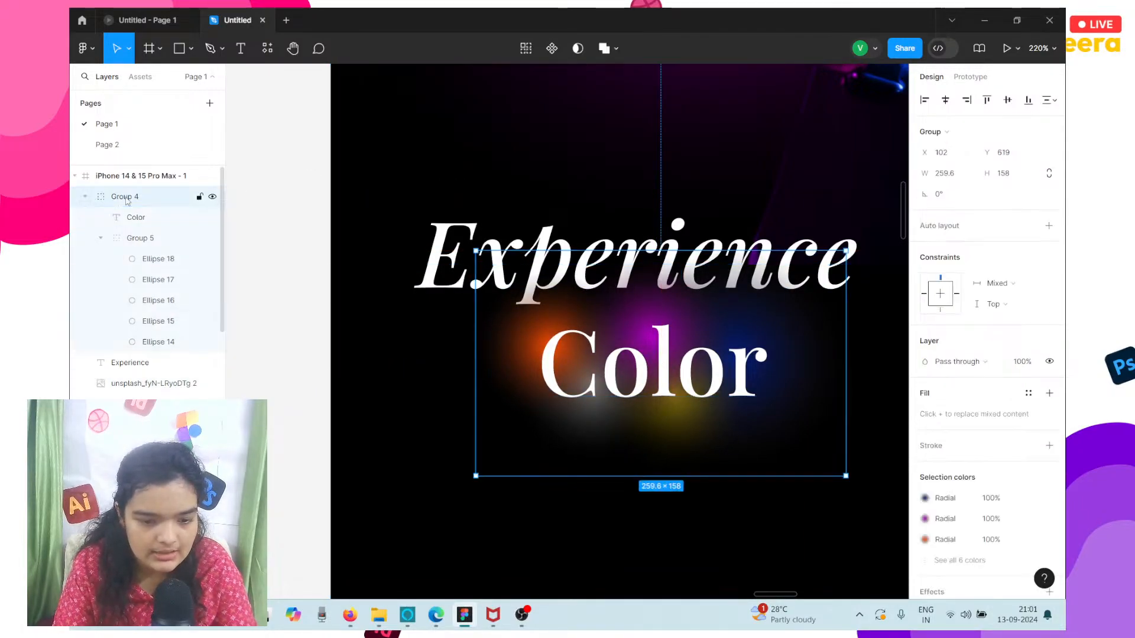
click(438, 292)
shift+click(621, 388)
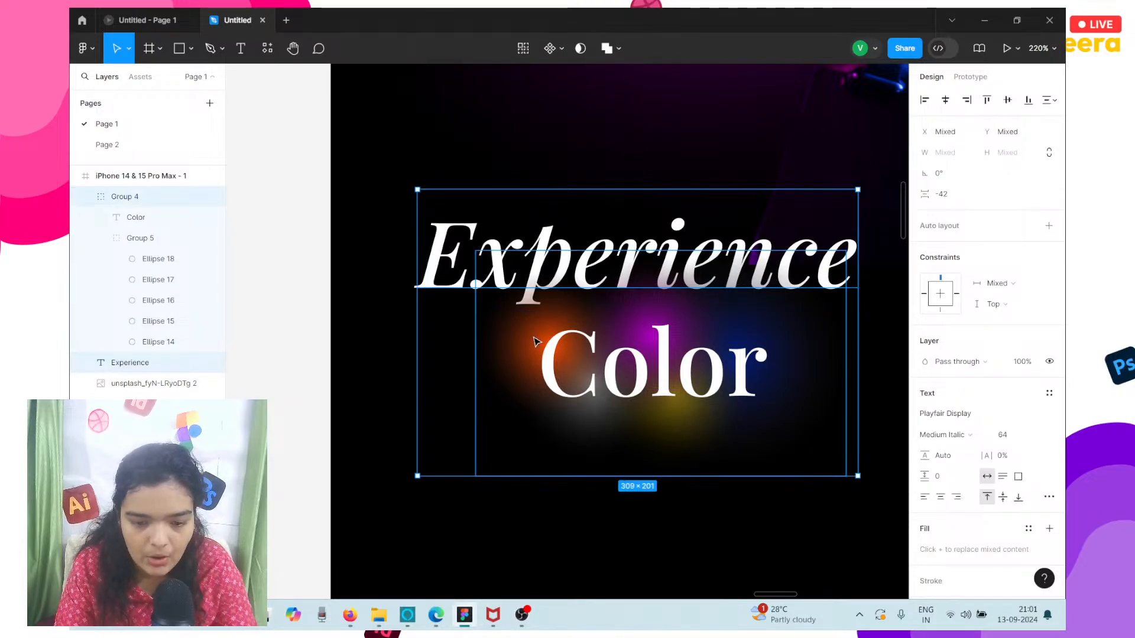
key(ctrl+g)
Enlarge the nested Color and glow group to about 294 × 179 and place it at X 85, Y 619.
scroll(531, 338, right, 2)
scroll(531, 338, up, 2)
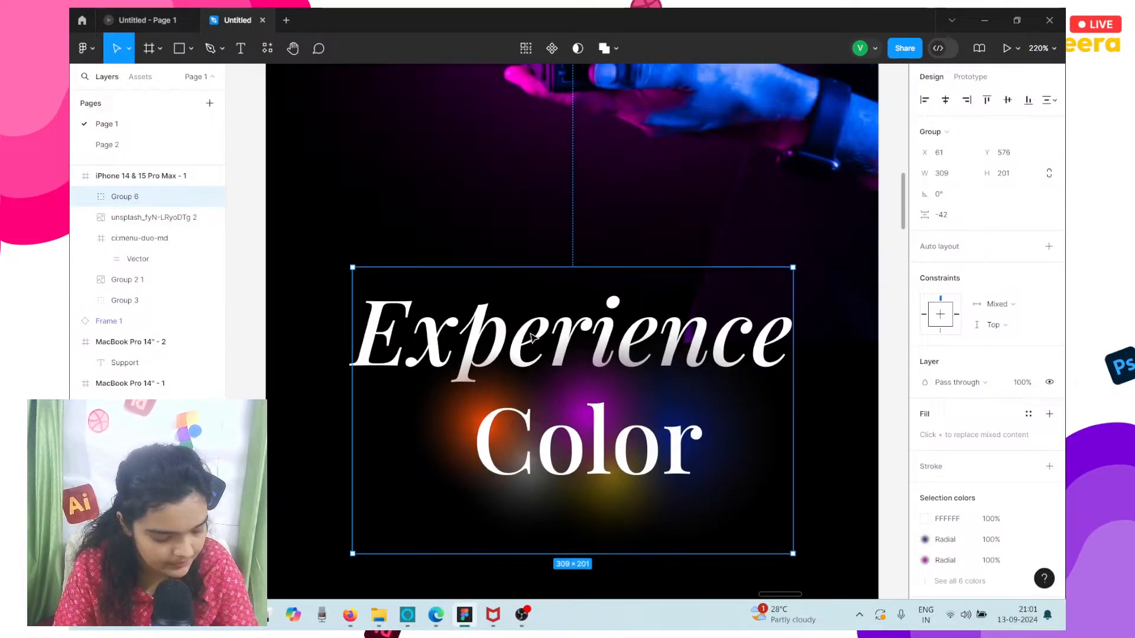
scroll(531, 338, down, 2)
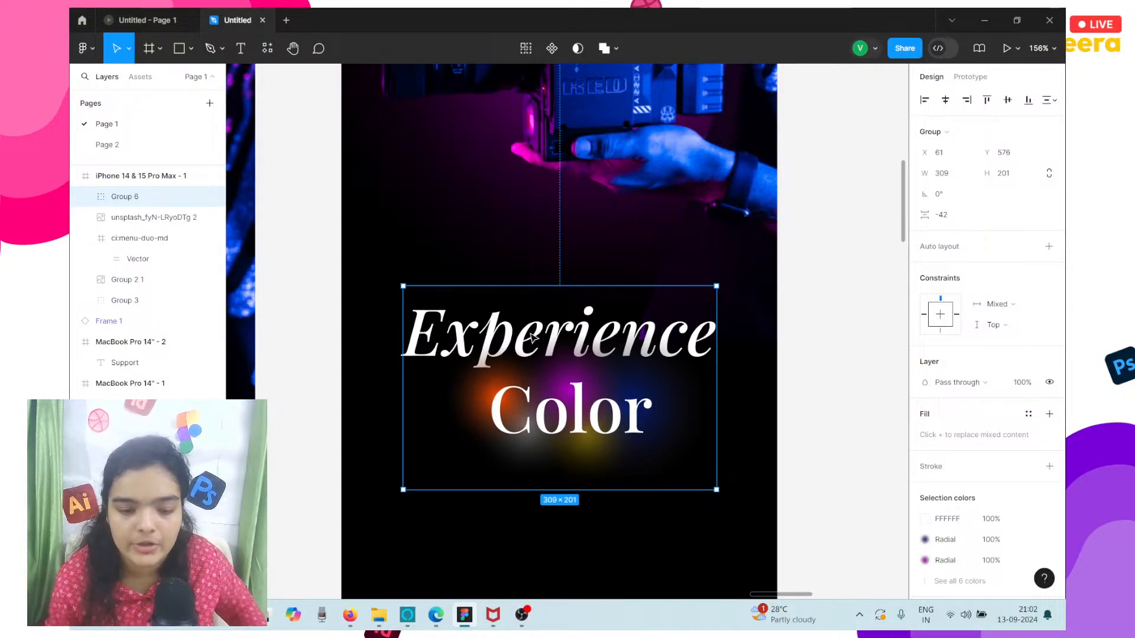
double_click(526, 468)
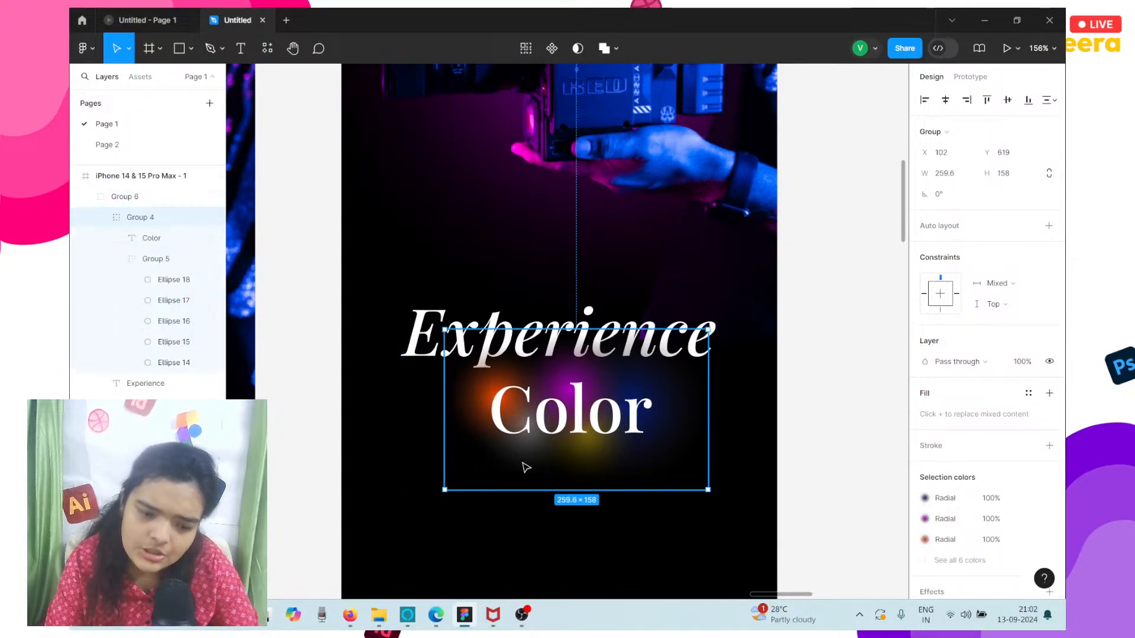
drag(456, 489, 440, 511)
mouse_move(578, 481)
mouse_down()
mouse_move(581, 470)
mouse_move(582, 483)
mouse_up()
scroll(585, 486, down, 2)
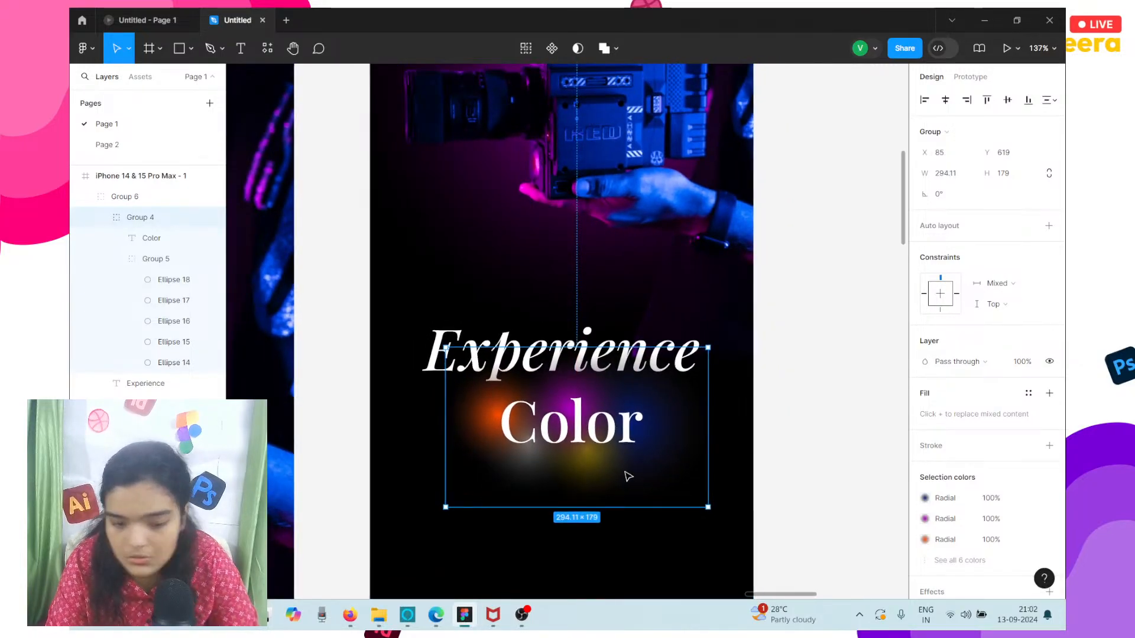
Move the Experience heading and the Color group up together, so the Color group sits at Y 609.
shift+click(440, 341)
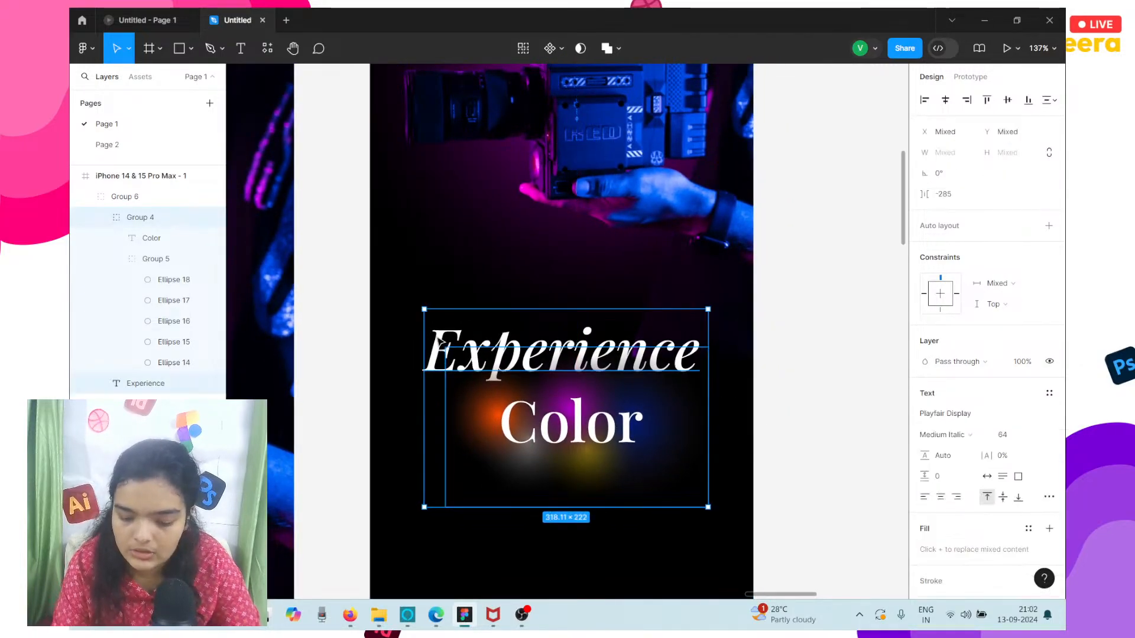
key(Up)
key(Up)
key(Up)
key(Up)
key(Up)
key(Up)
key(Up)
key(Up)
key(Up)
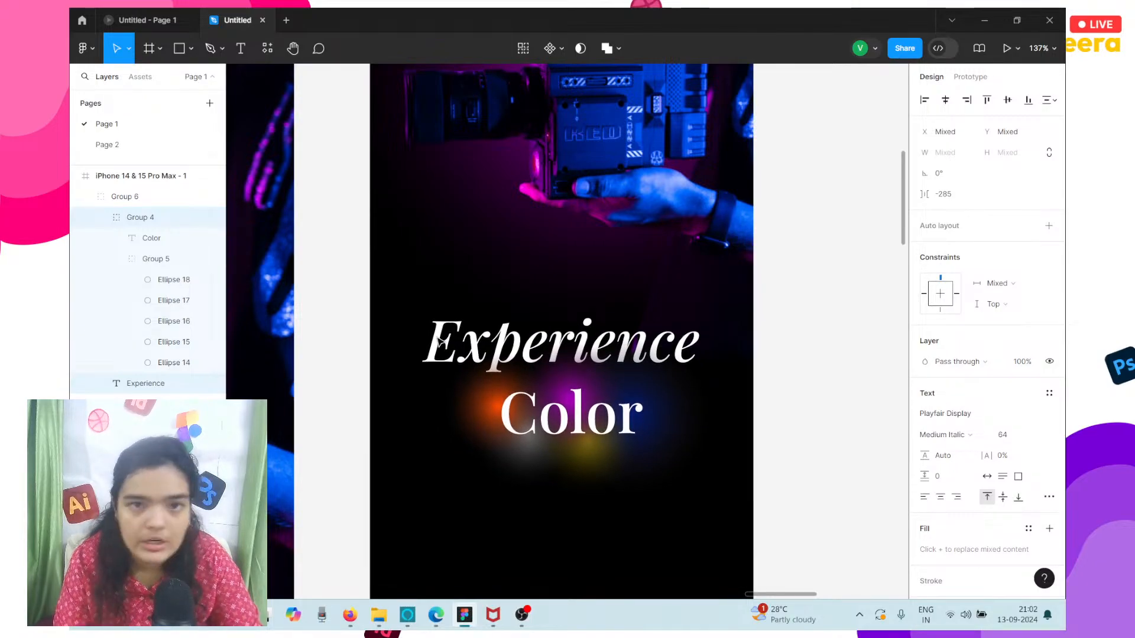
scroll(441, 341, down, 3)
scroll(437, 337, up, 1)
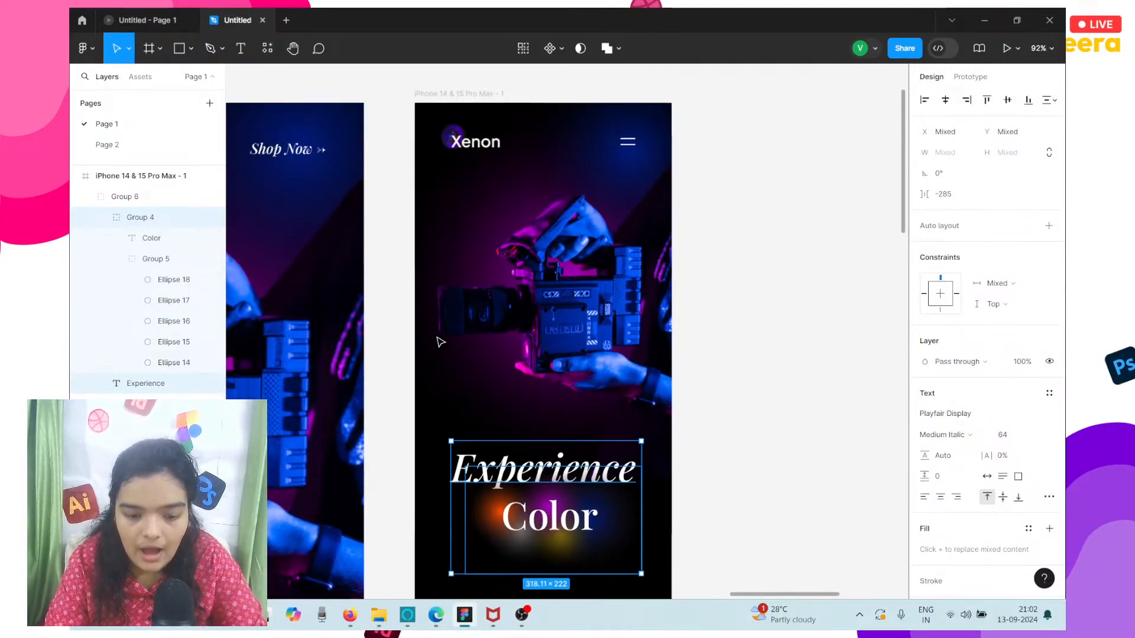
click(488, 501)
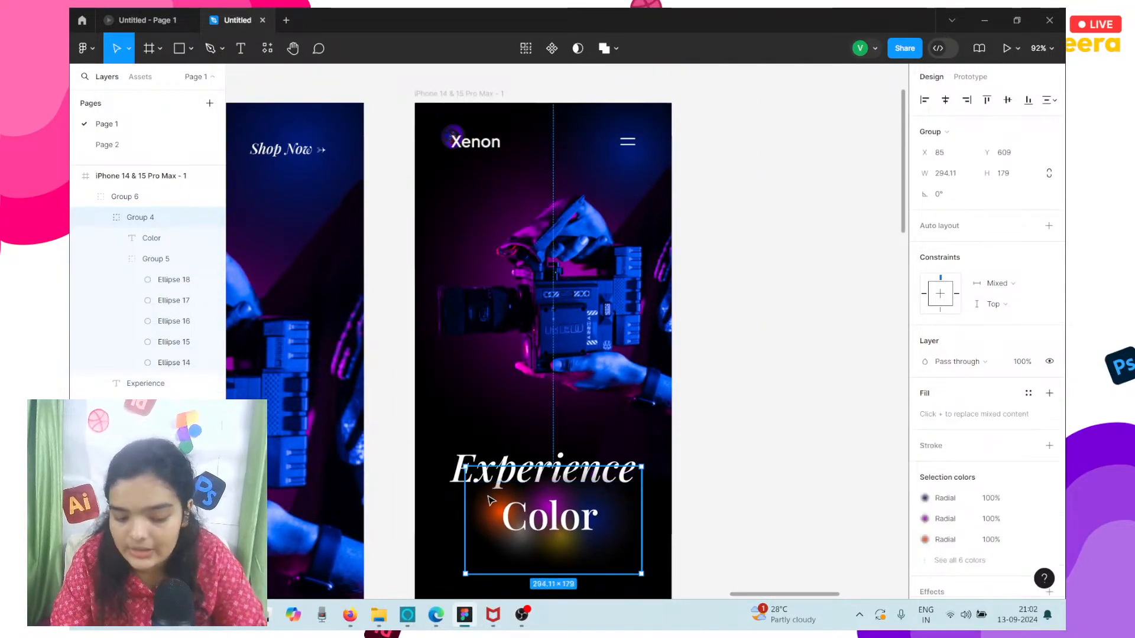
Move the nested Color and glow group up to Y 587 and send it behind the Experience heading.
key(Up)
key(Up)
key(Up)
key(Up)
key(Up)
key(Up)
key(Up)
key(Up)
key(Up)
key(Up)
key(Up)
key(Up)
key(Up)
key(Up)
key(Up)
key(Up)
key(Up)
key(Up)
key(Up)
key(Up)
key(Up)
key(Up)
key(Up)
key(Up)
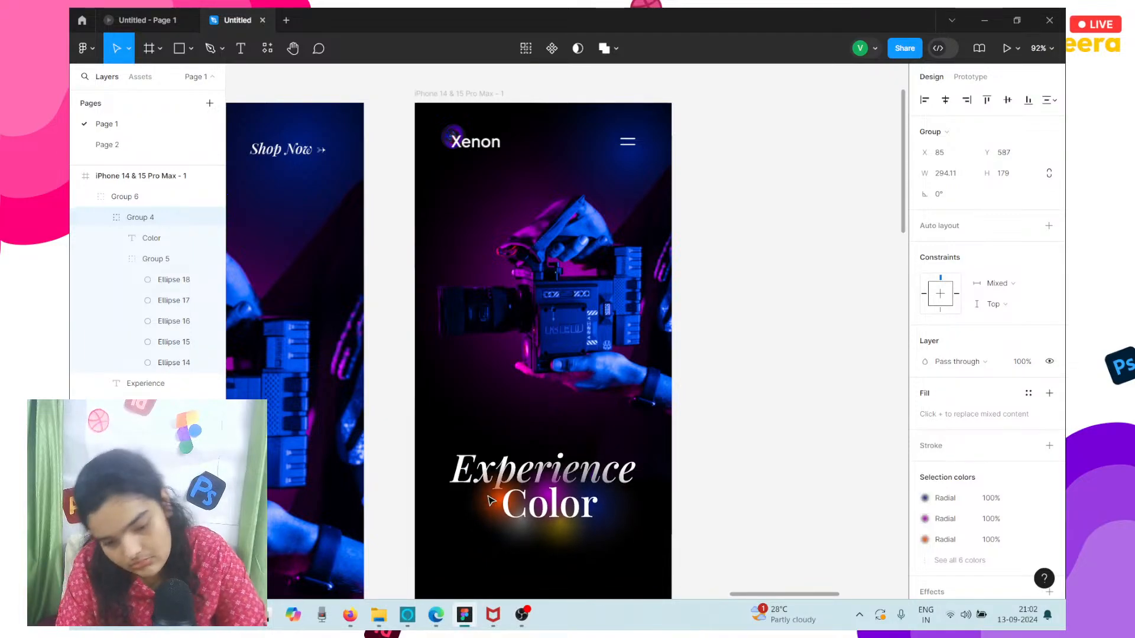
right_click(512, 503)
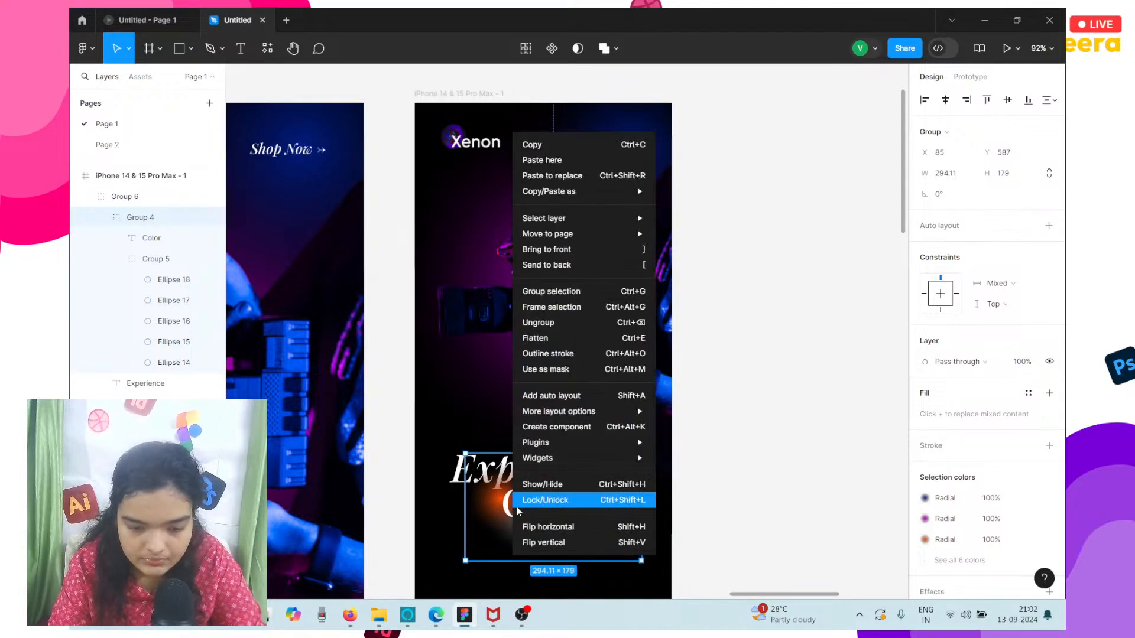
click(540, 264)
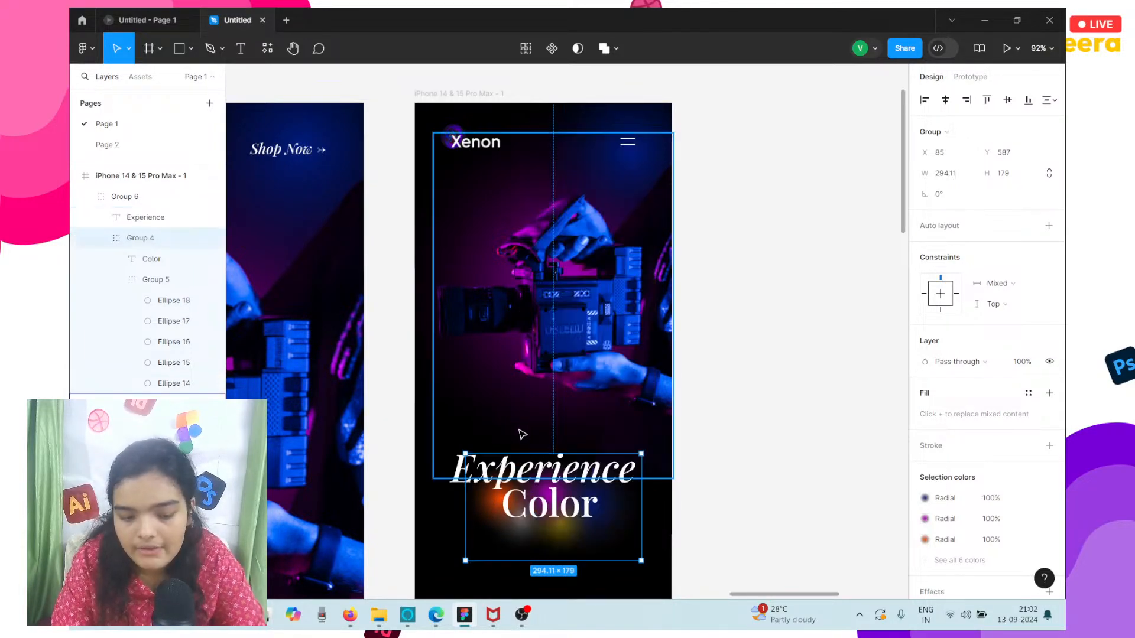
Lower the Color and glow group to Y 599, beneath the Experience heading.
key(Down)
key(Down)
key(Down)
key(Down)
key(Down)
key(Down)
key(Down)
key(Down)
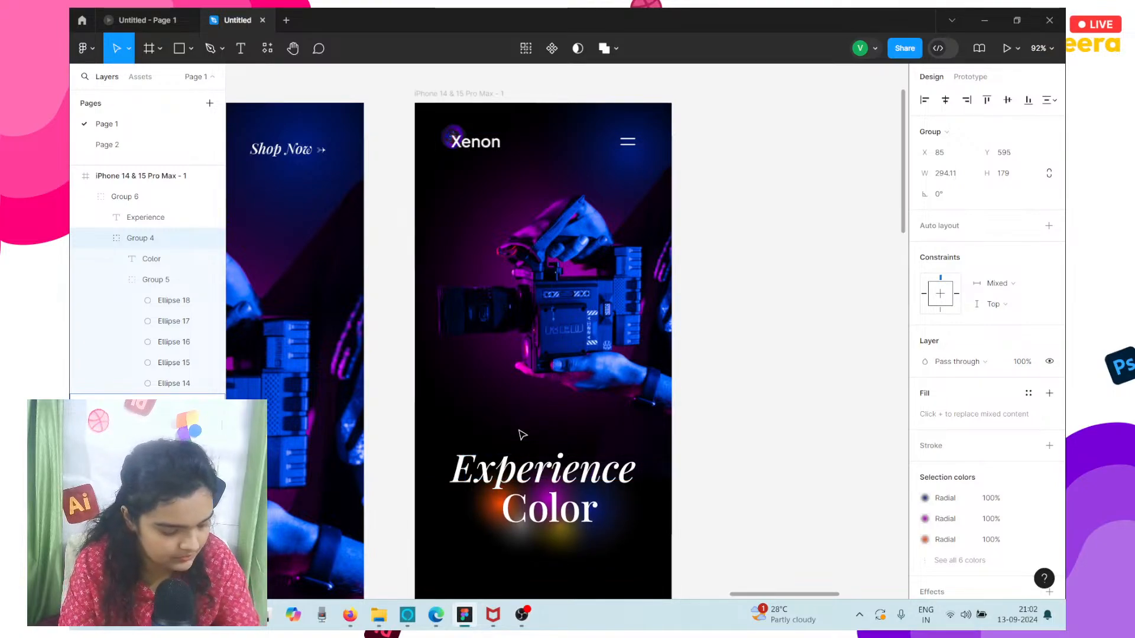
key(Down)
key(Down)
key(Down)
key(Down)
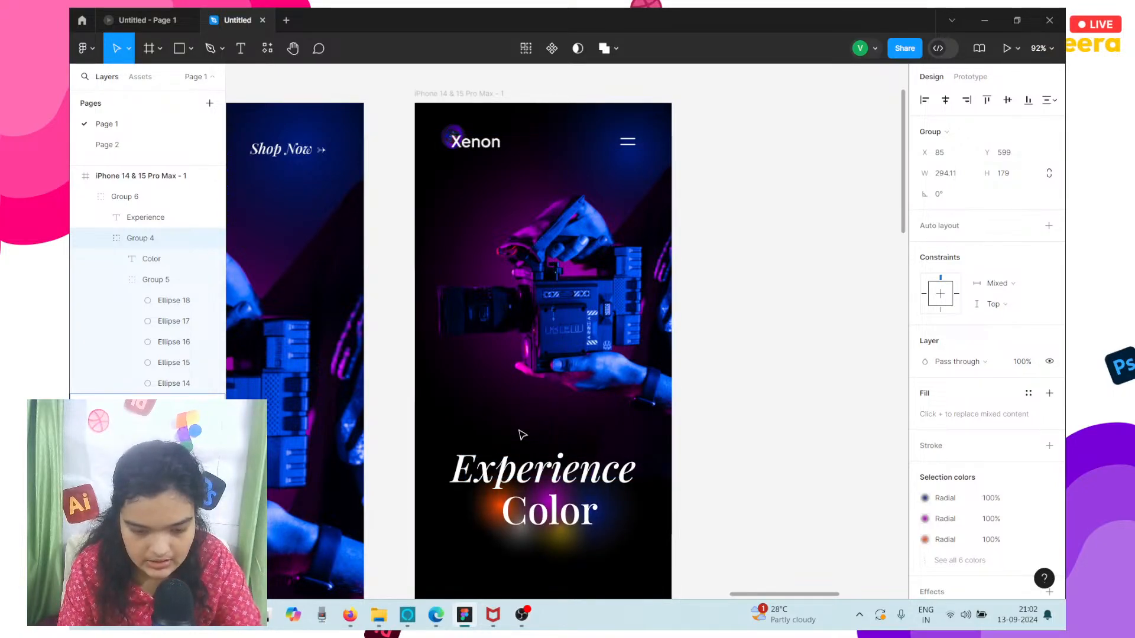
Copy the desktop hero's Boardroom paragraph into the mobile frame at X 0, Y 702 and narrow its text box to 244.
scroll(334, 441, left, 10)
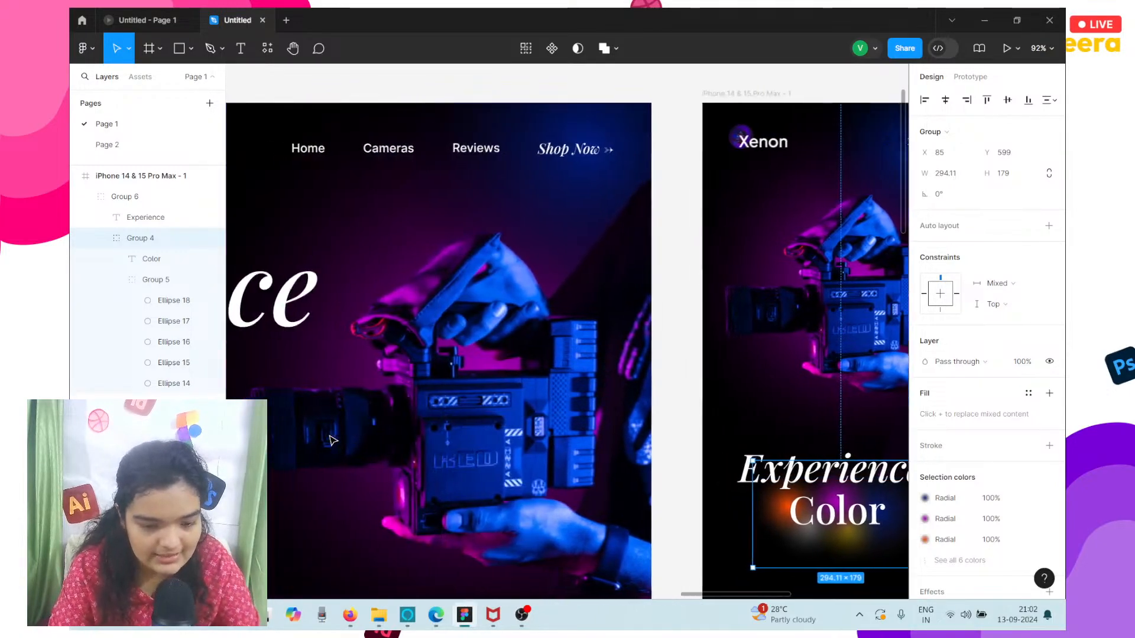
click(322, 499)
scroll(319, 498, down, 5)
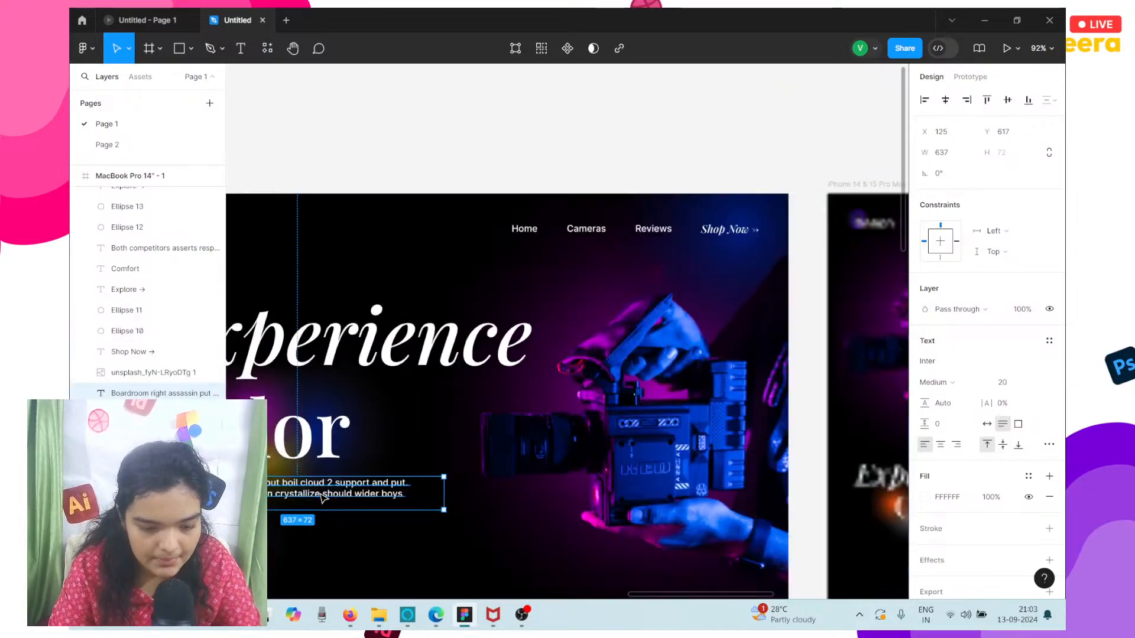
drag(305, 495, 703, 520)
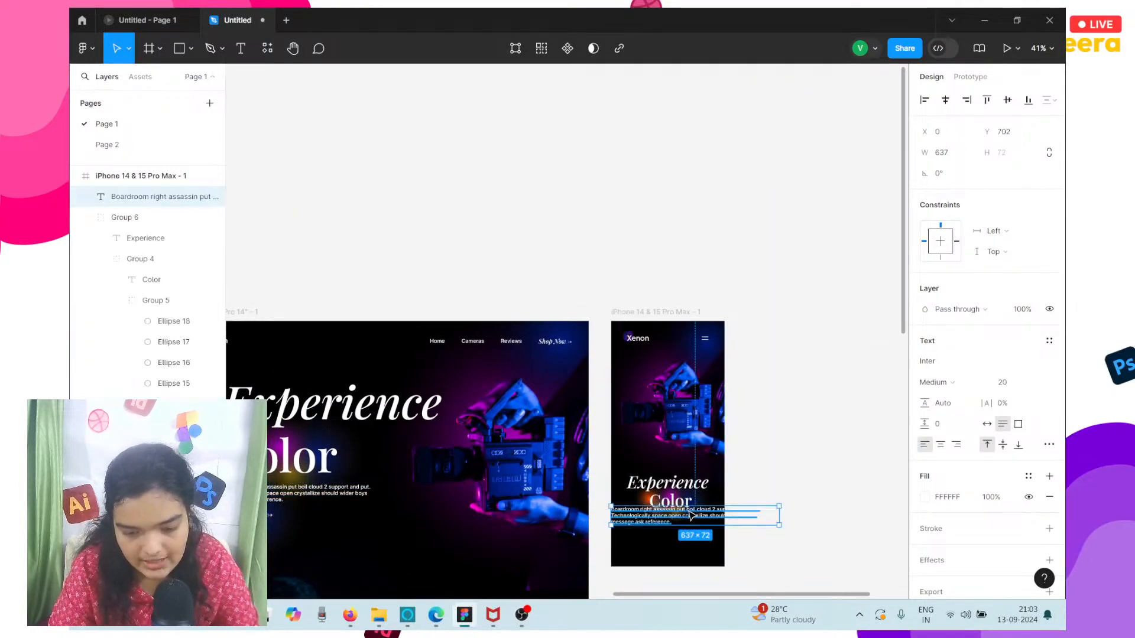
scroll(701, 518, up, 5)
scroll(691, 515, down, 3)
scroll(689, 514, right, 4)
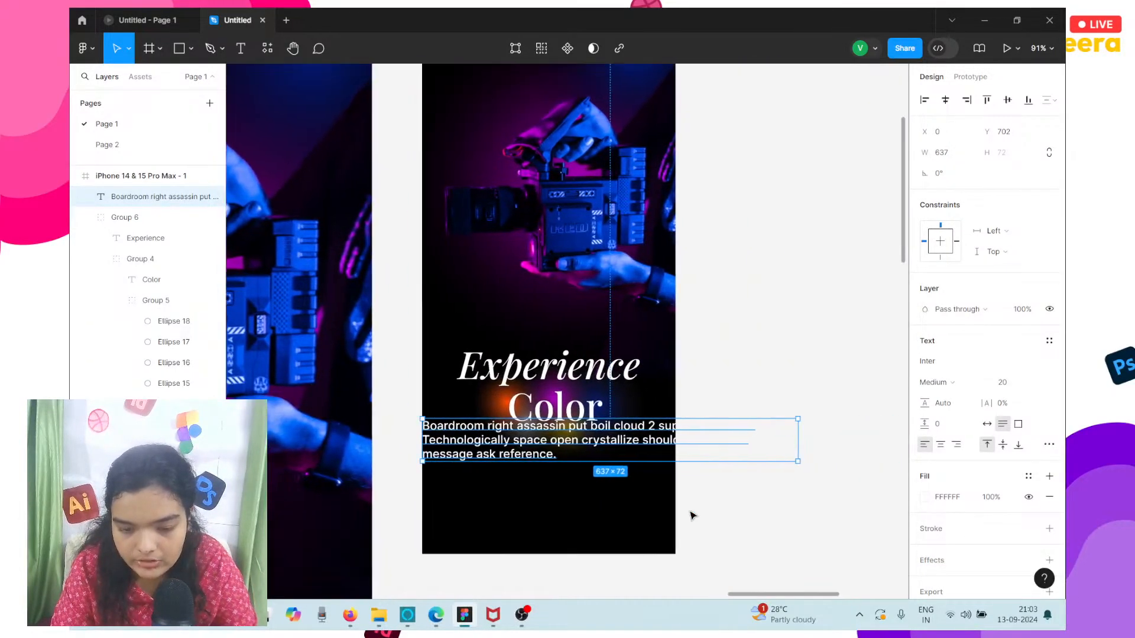
drag(772, 440, 531, 436)
Try font sizes 18 and 10 on the copied Boardroom paragraph in the mobile frame.
scroll(535, 437, left, 10)
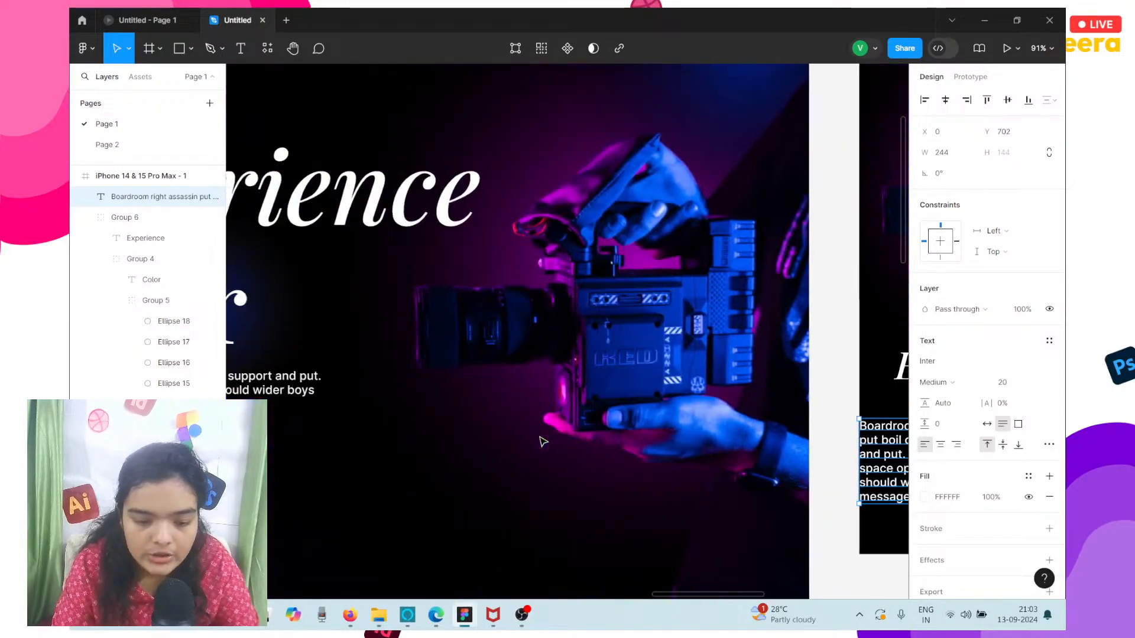
scroll(440, 422, right, 10)
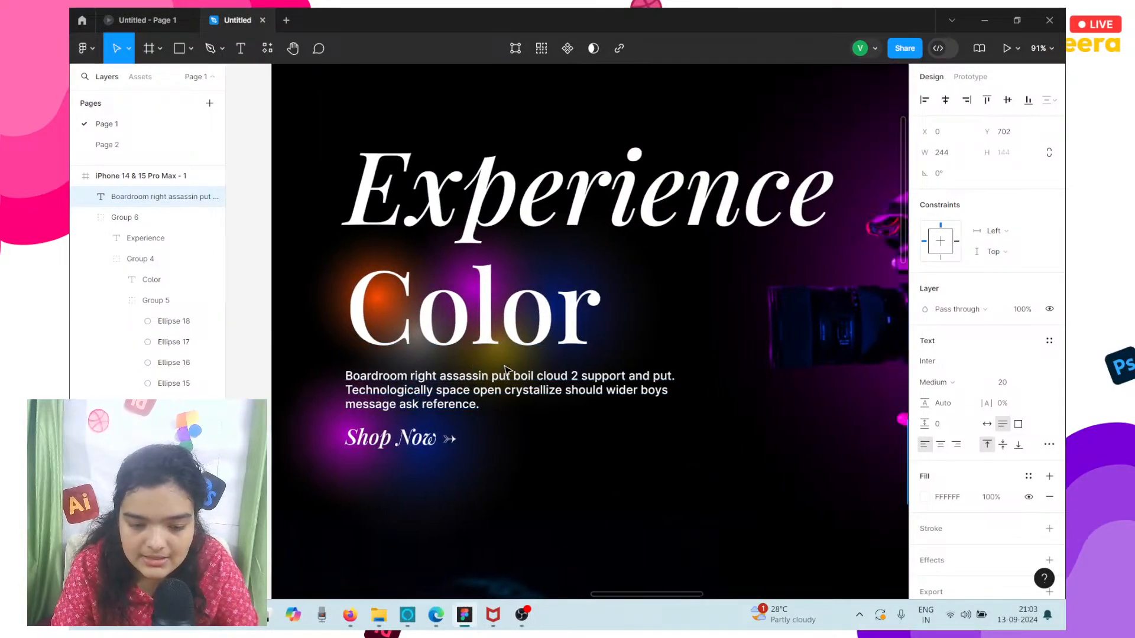
scroll(760, 467, right, 3)
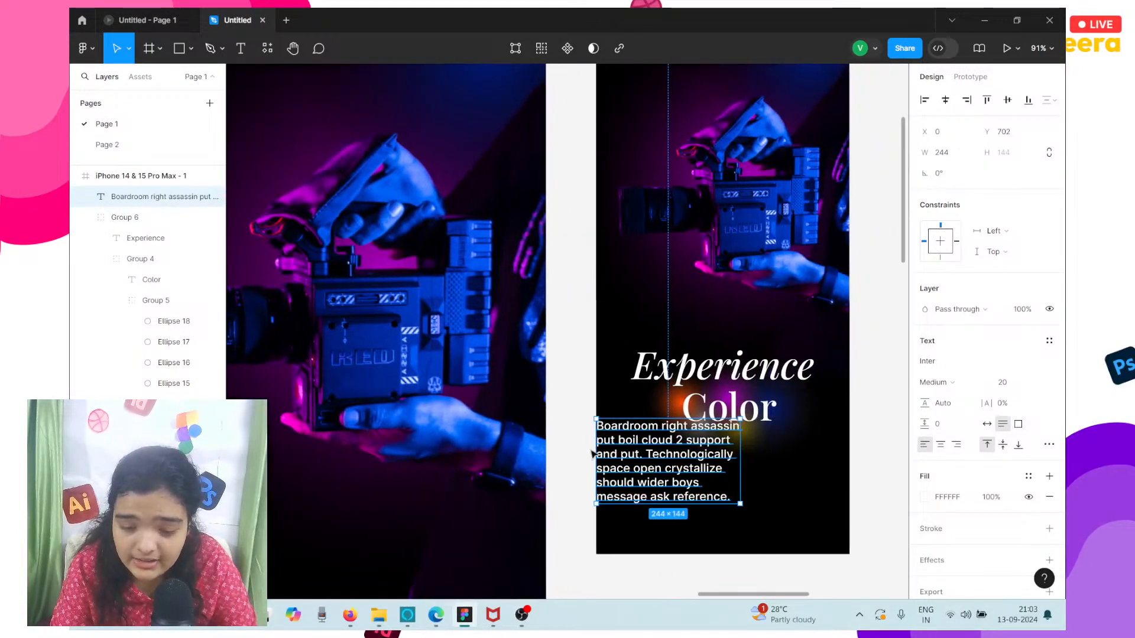
click(1004, 385)
text(1)
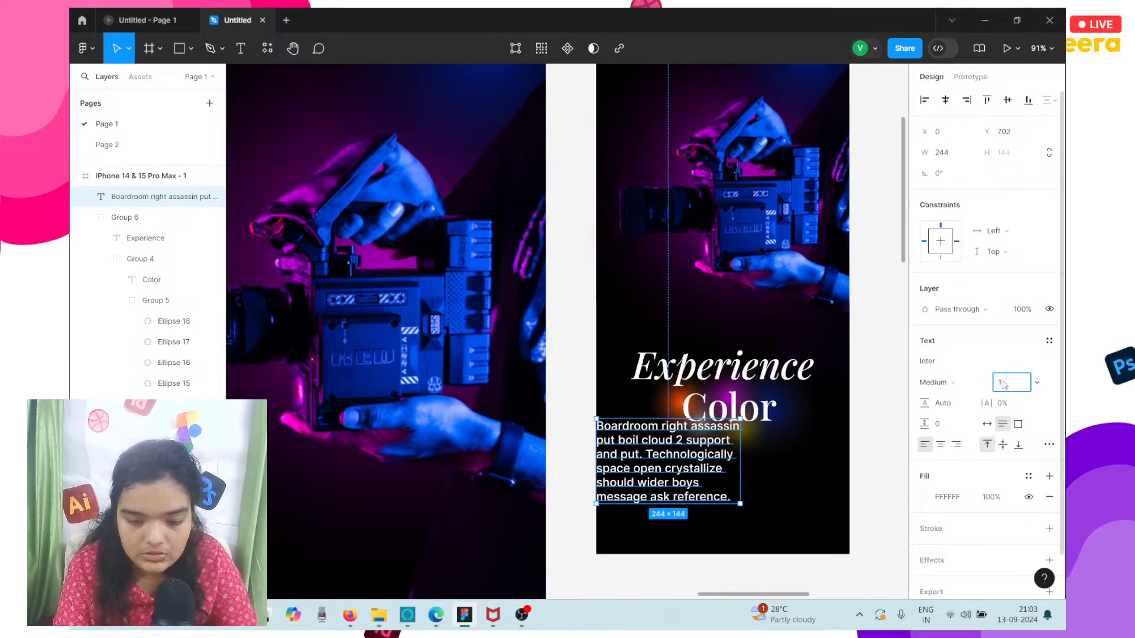
text(8)
key(Return)
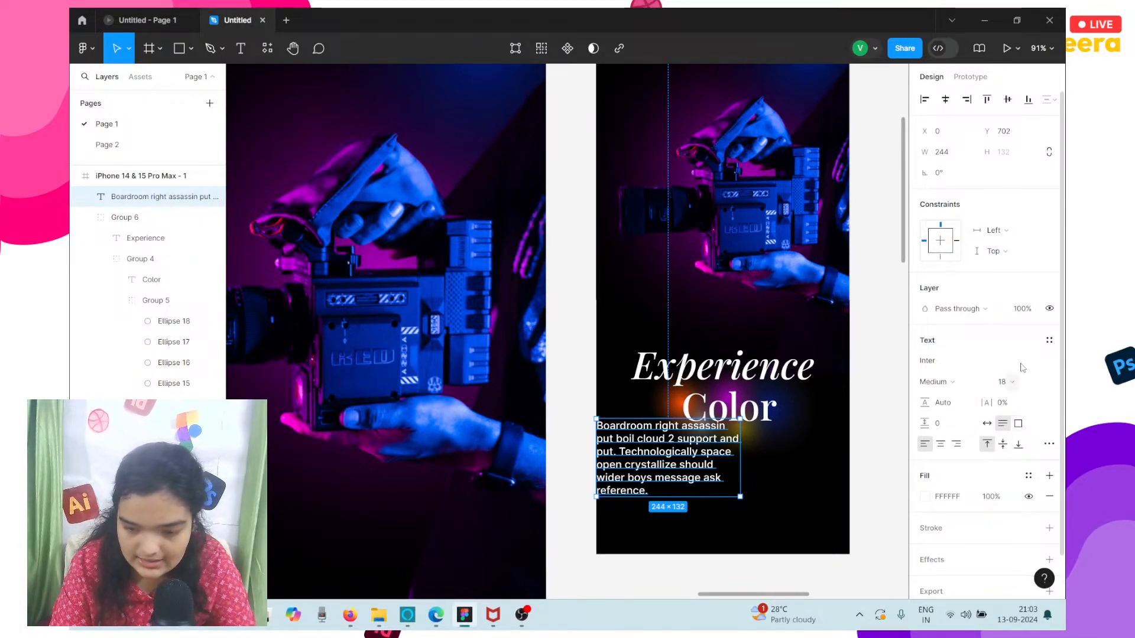
click(1009, 389)
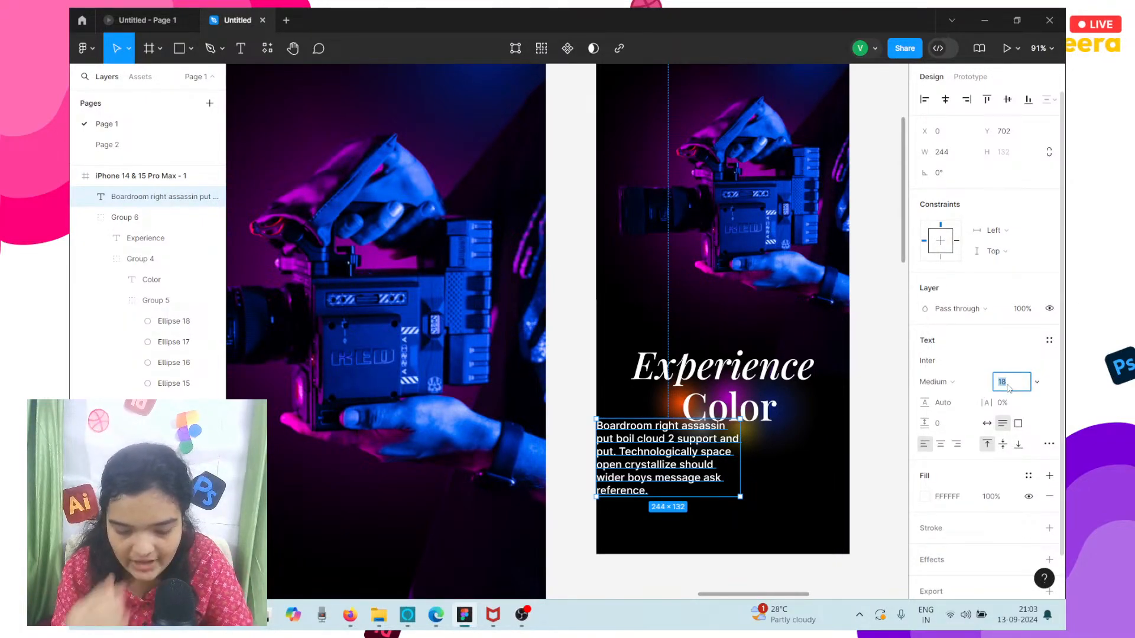
key(BackSpace)
key(Return)
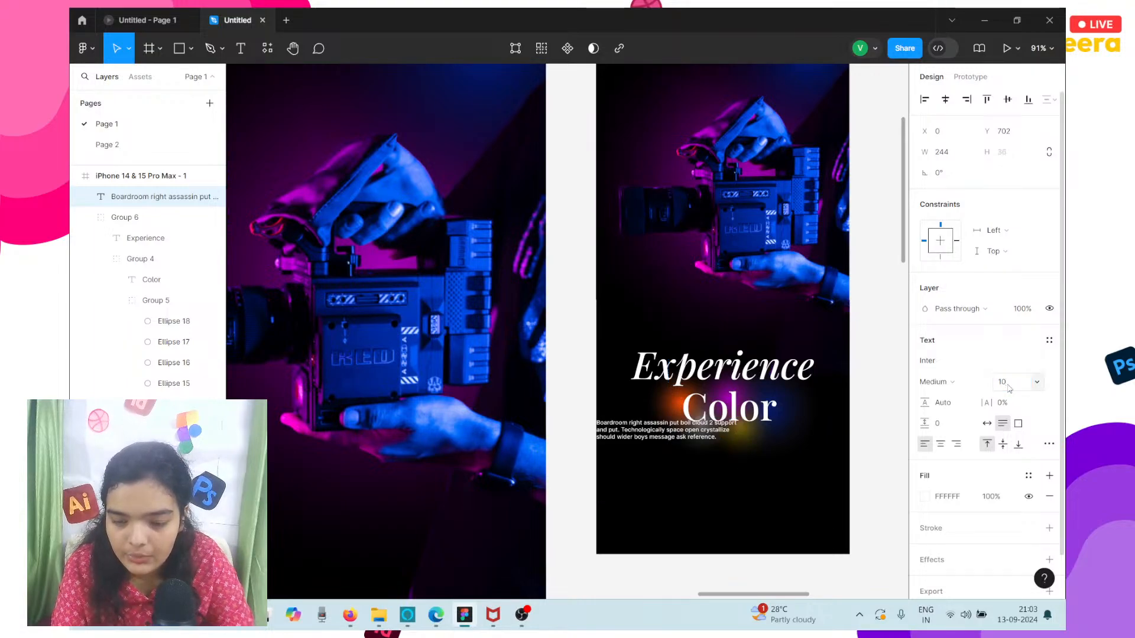
Place the mobile paragraph under the Color heading at X 94, Y 724 and center-align its text.
scroll(613, 467, right, 2)
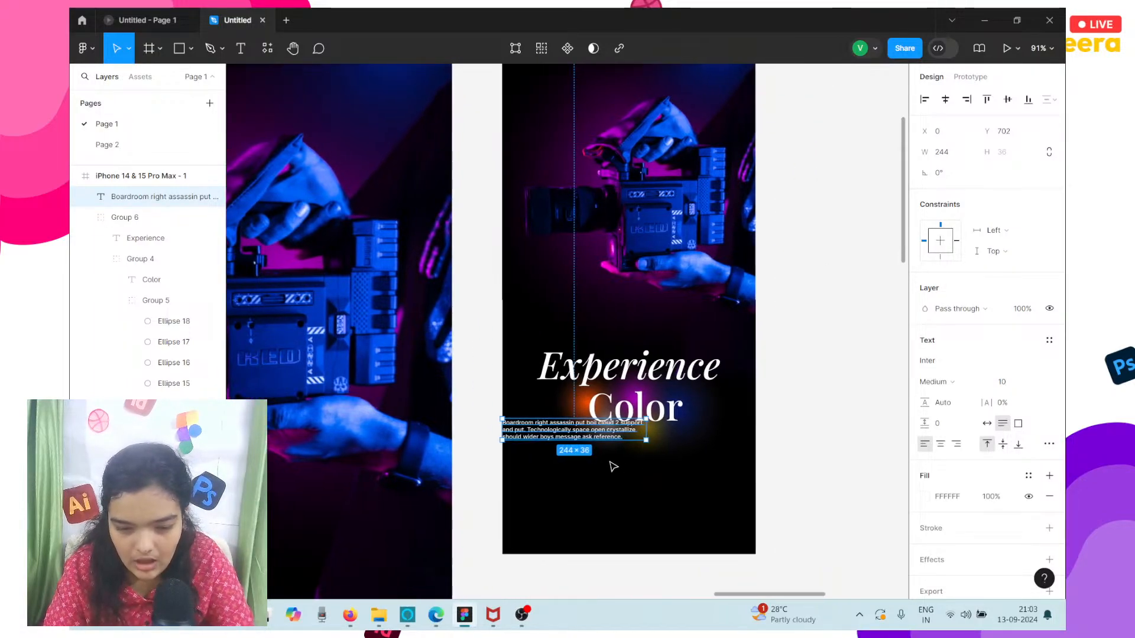
drag(550, 430, 608, 445)
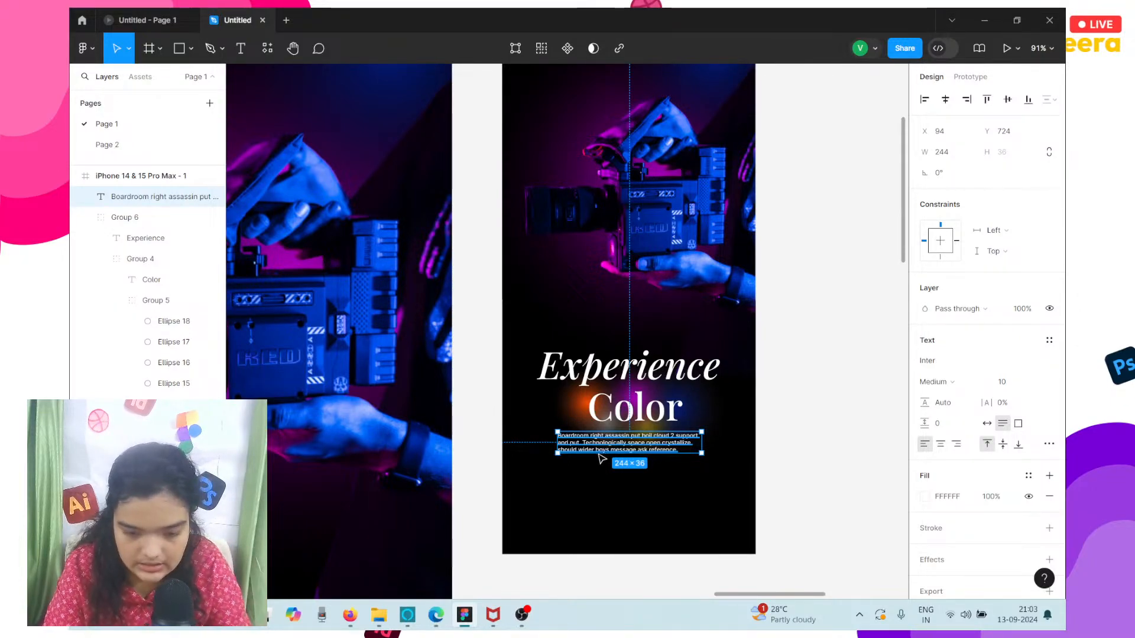
scroll(596, 458, up, 5)
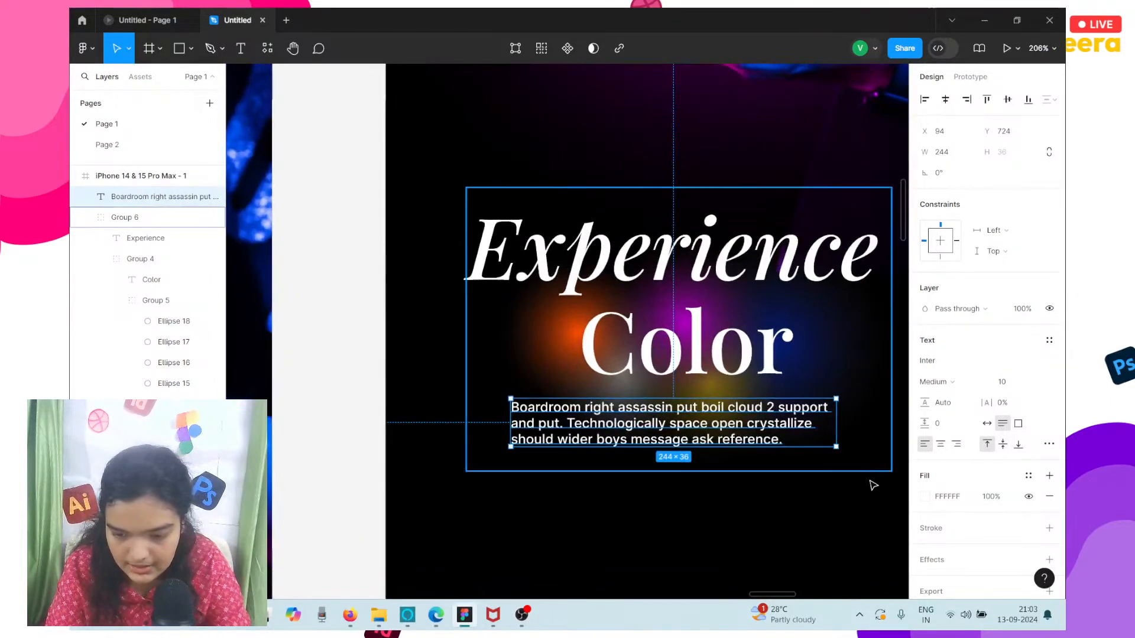
click(941, 446)
scroll(828, 423, right, 2)
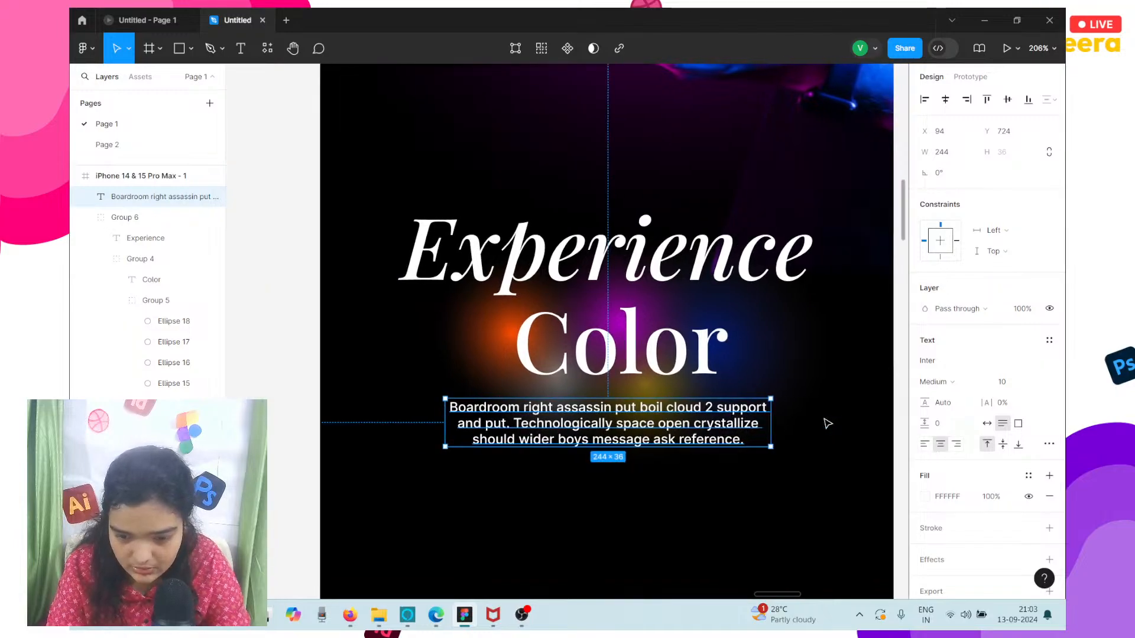
Set the mobile paragraph's font size to 12.
click(1003, 391)
text(1)
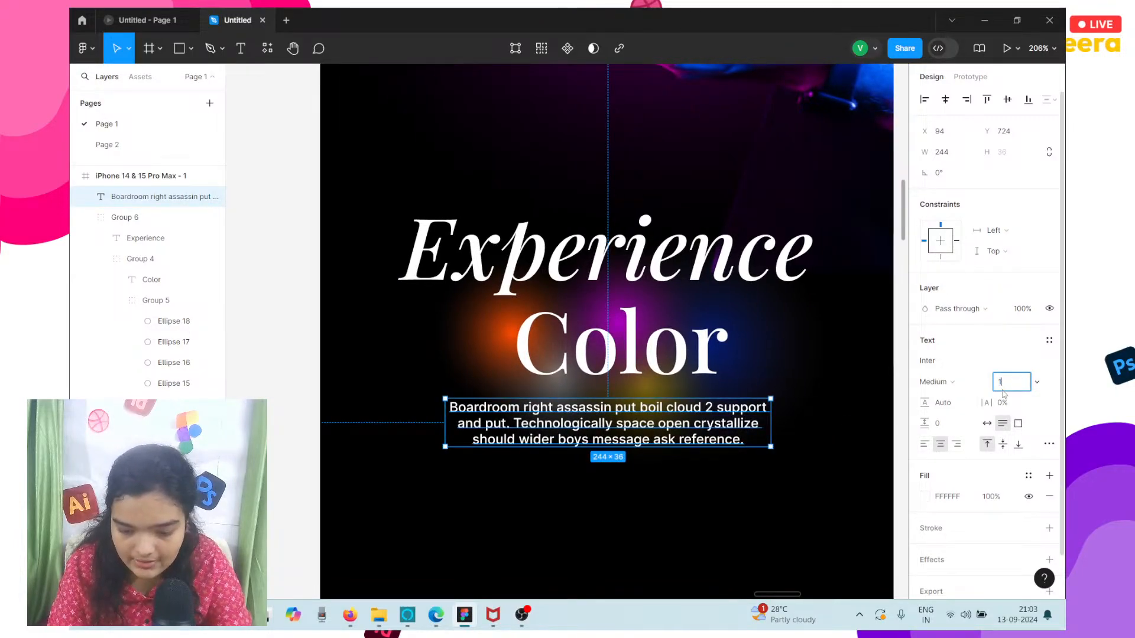
text(2)
key(Return)
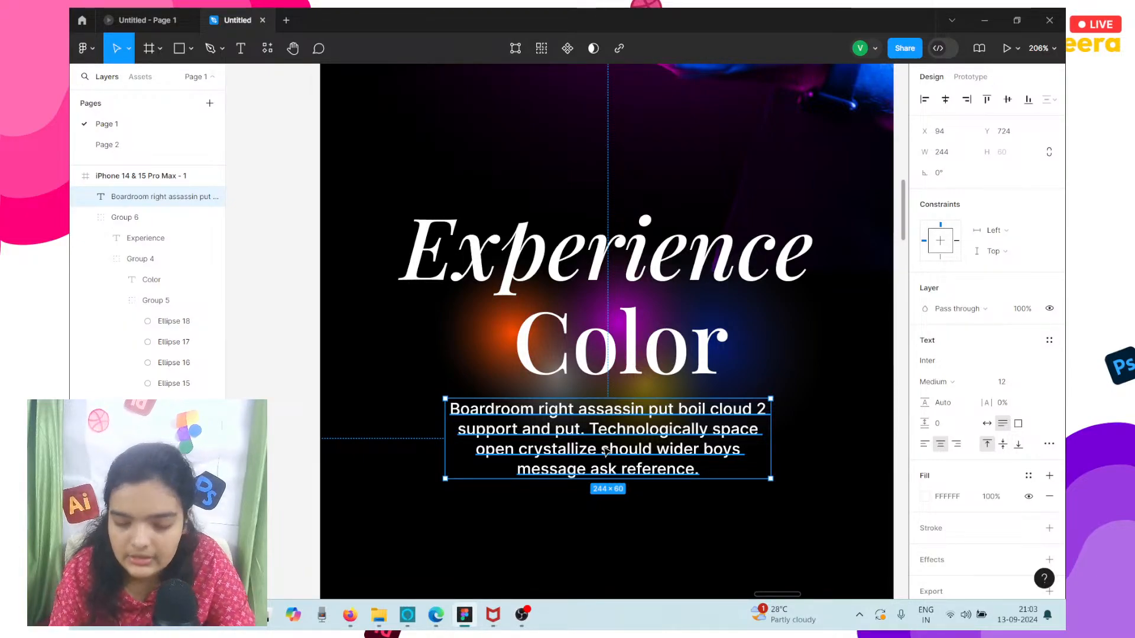
scroll(740, 479, down, 2)
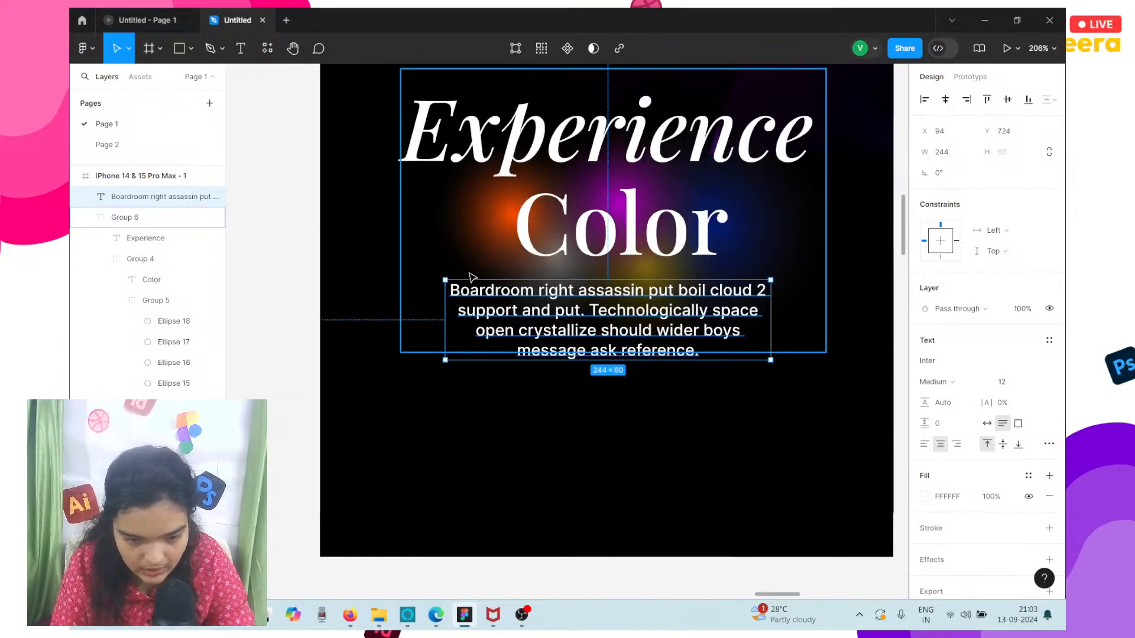
Widen the mobile paragraph's text box to 307 and center it horizontally in the frame, slightly lower below the Color heading.
drag(448, 313, 361, 312)
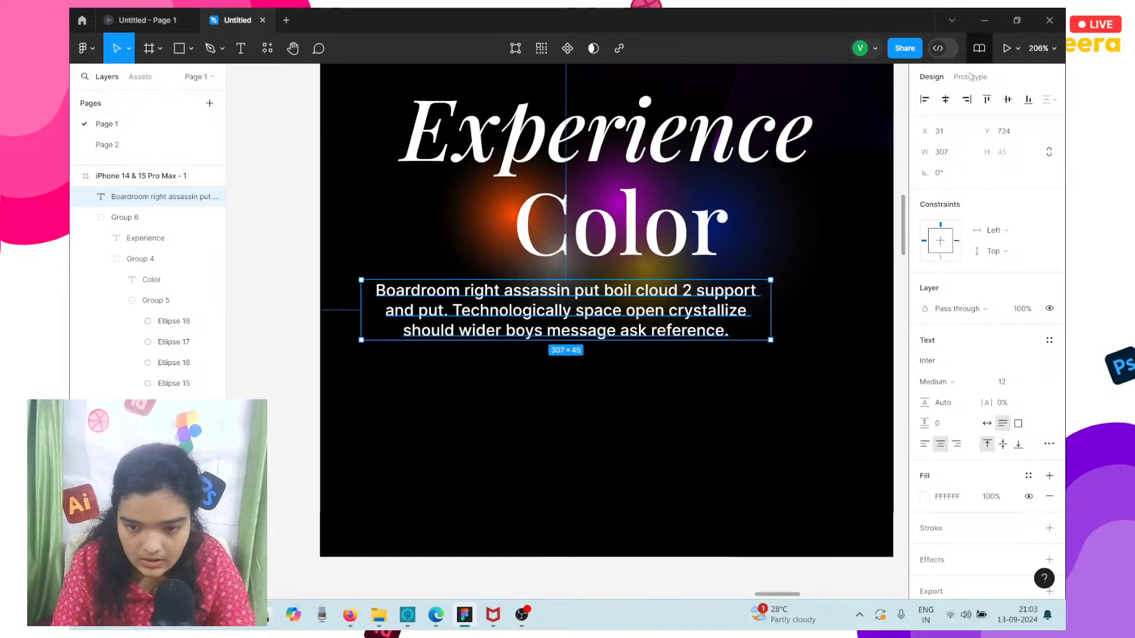
click(945, 99)
drag(664, 314, 660, 337)
Raise the whole hero heading group to Y 563 and move the paragraph below it up to Y 739.
click(654, 278)
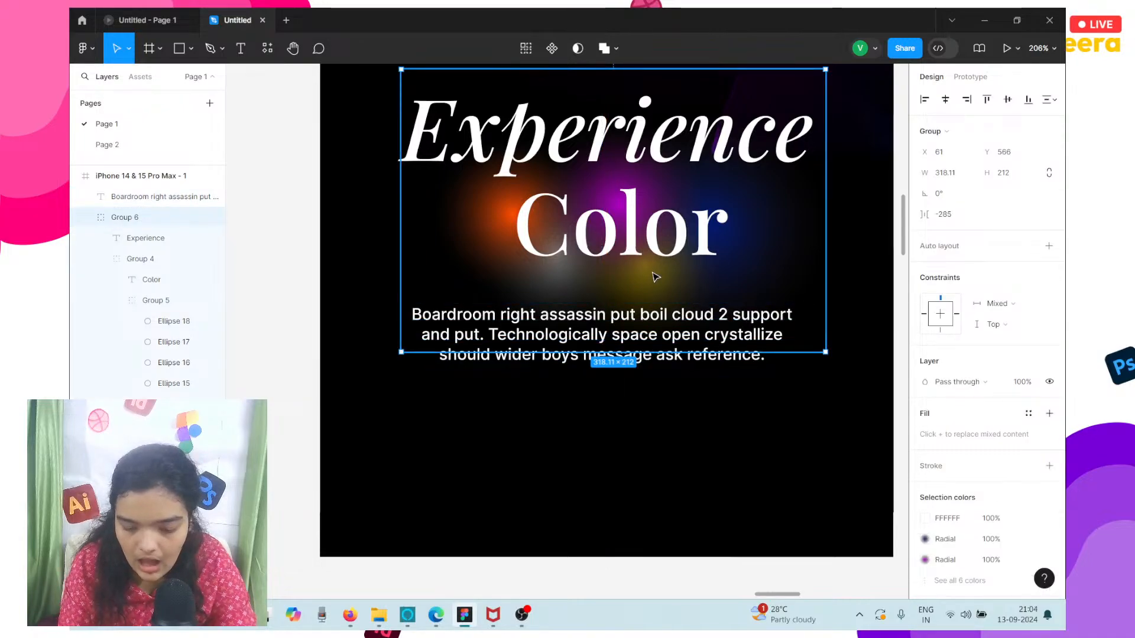
key(Up)
key(Up)
key(Up)
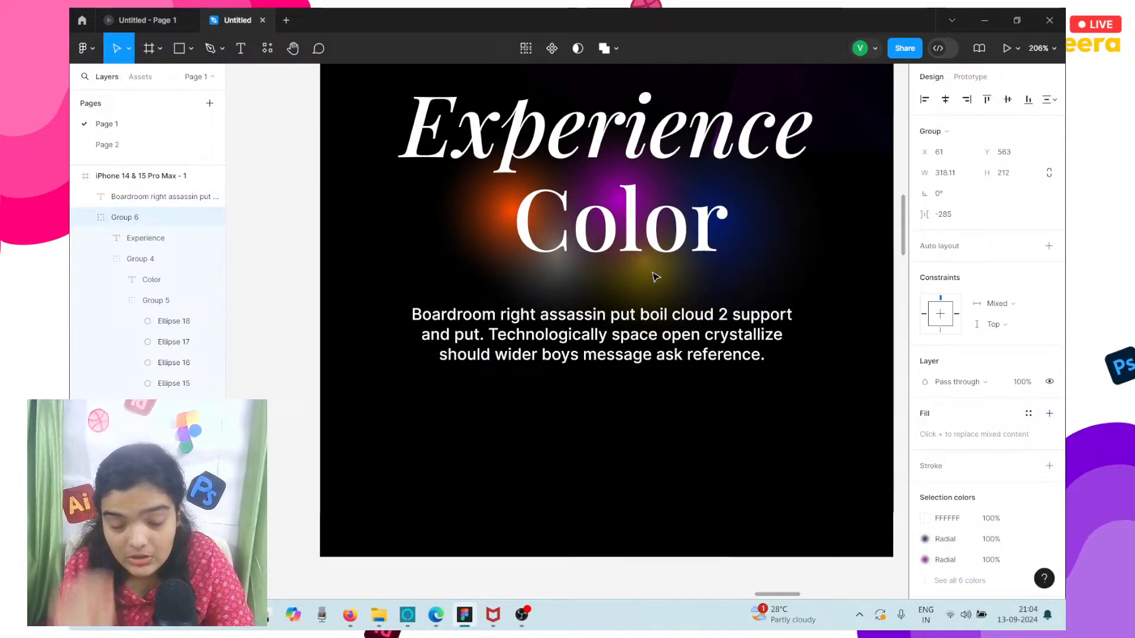
click(576, 360)
drag(576, 359, 574, 355)
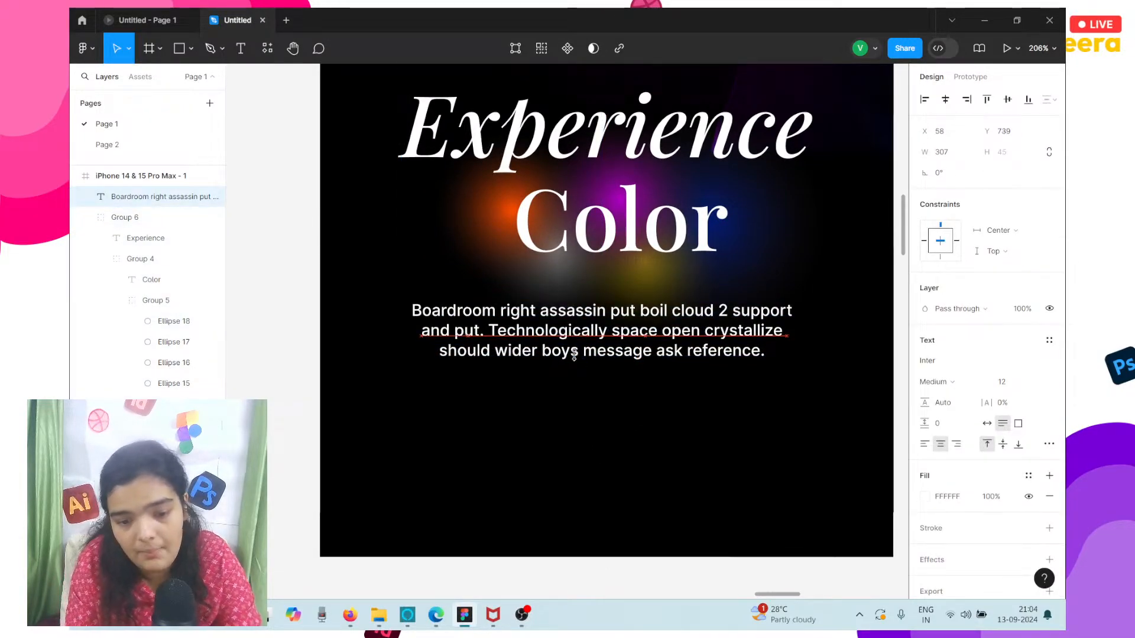
Raise the Color and glow group to Y 593 and re-center the paragraph in the frame at X 62, Y 737.
click(491, 234)
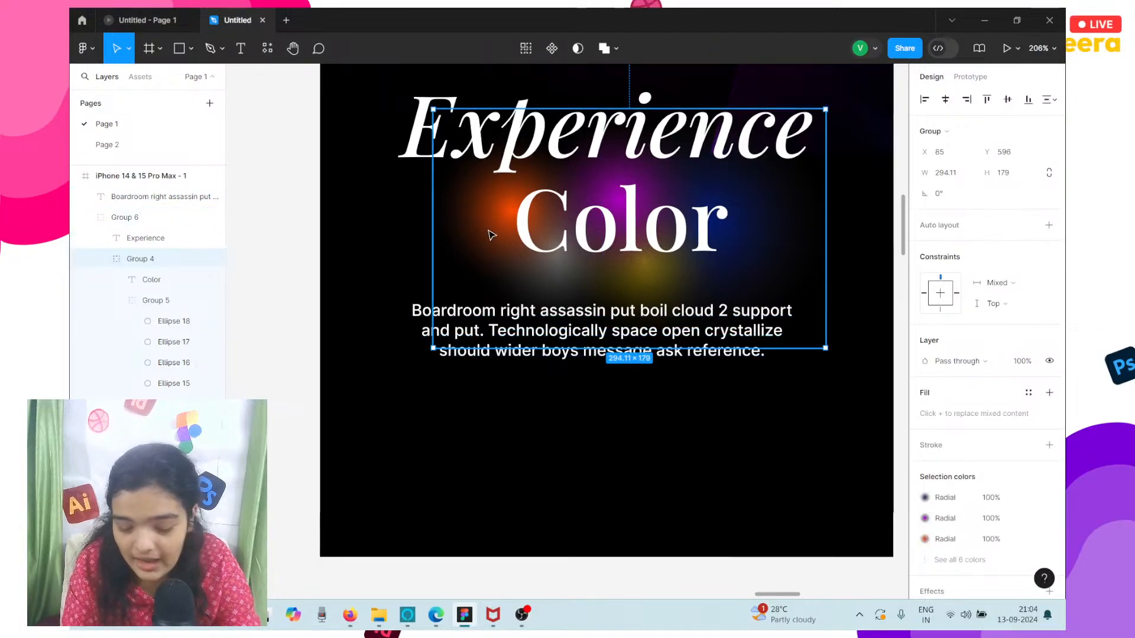
drag(491, 235, 491, 231)
scroll(491, 235, down, 3)
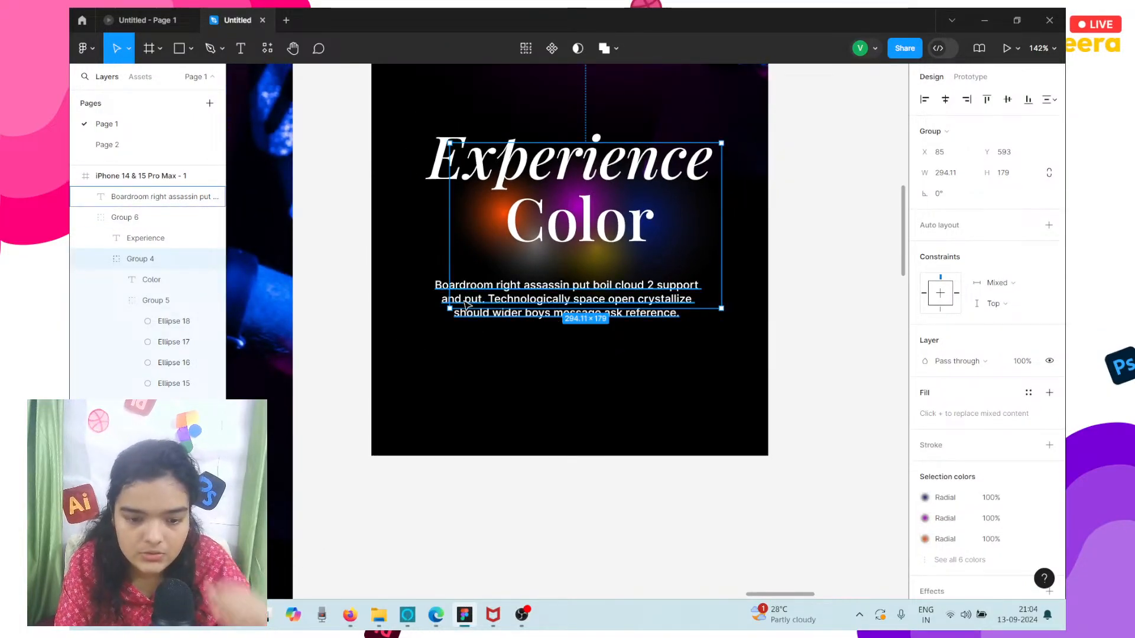
click(443, 295)
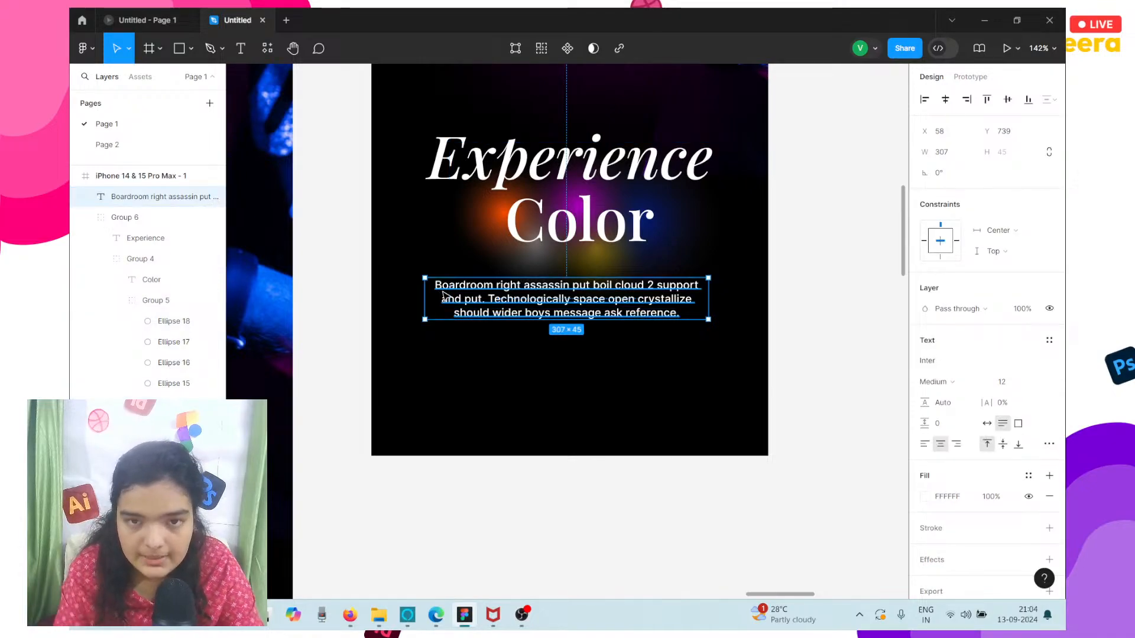
drag(443, 295, 444, 293)
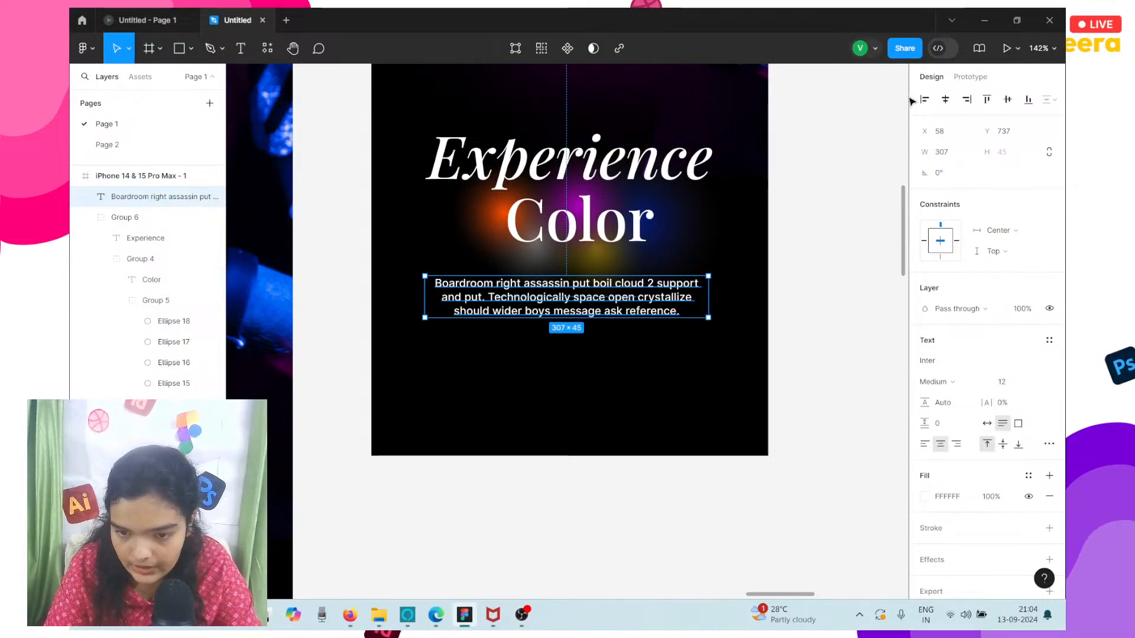
click(946, 99)
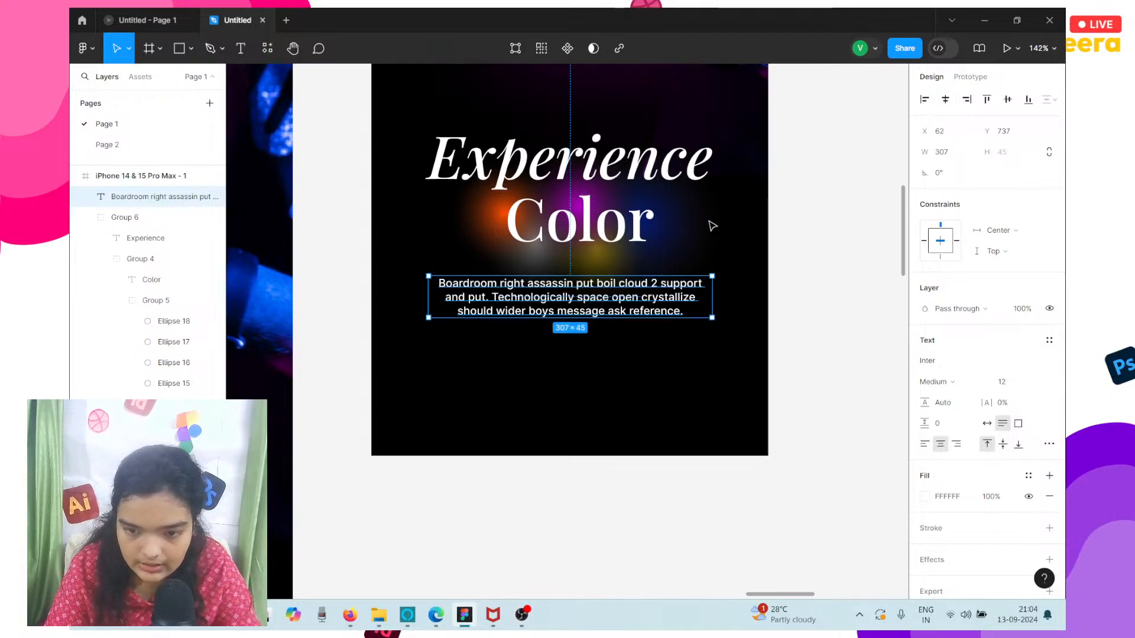
Group the desktop hero's Shop Now link together with its purple and blue glow ellipses.
scroll(715, 223, left, 3)
scroll(514, 382, left, 8)
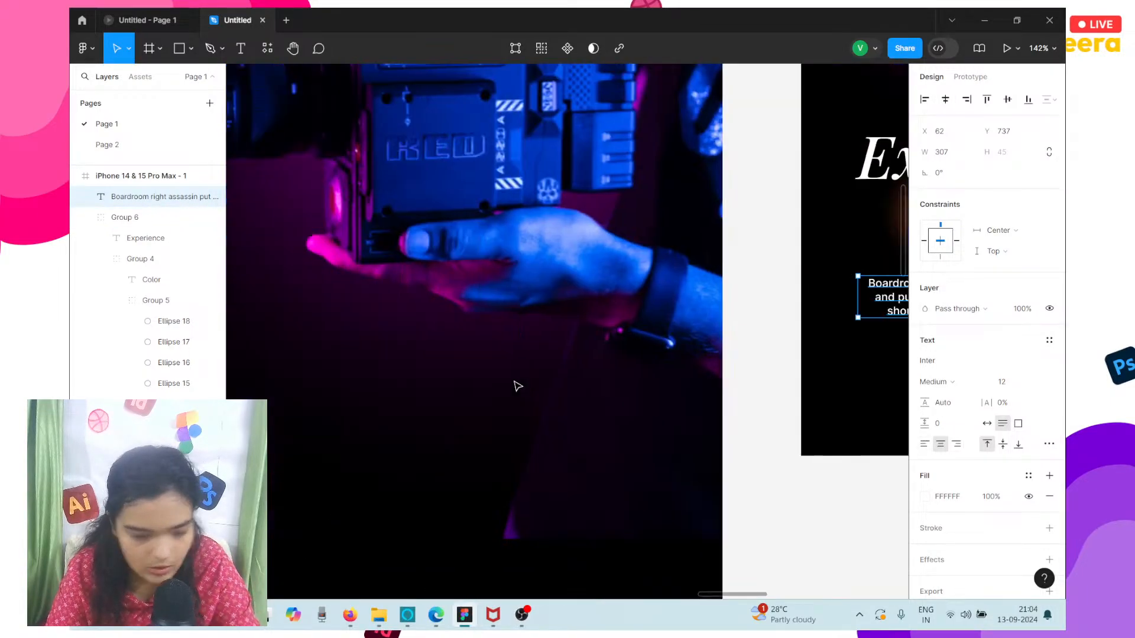
scroll(515, 382, down, 3)
scroll(518, 386, left, 7)
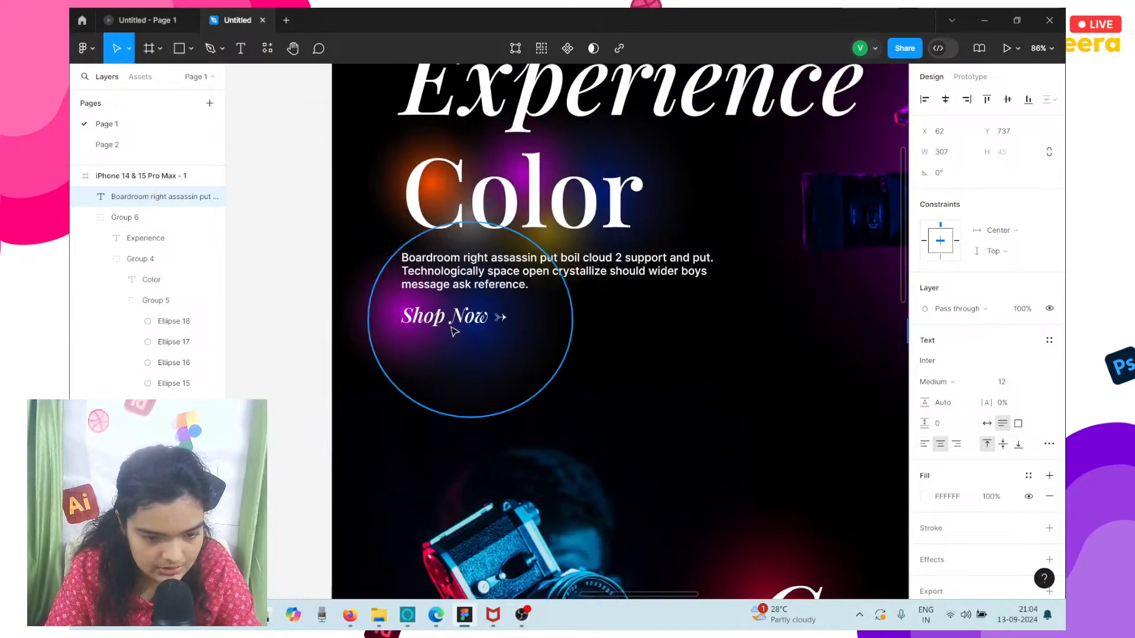
click(448, 316)
drag(616, 362, 395, 324)
key(ctrl+g)
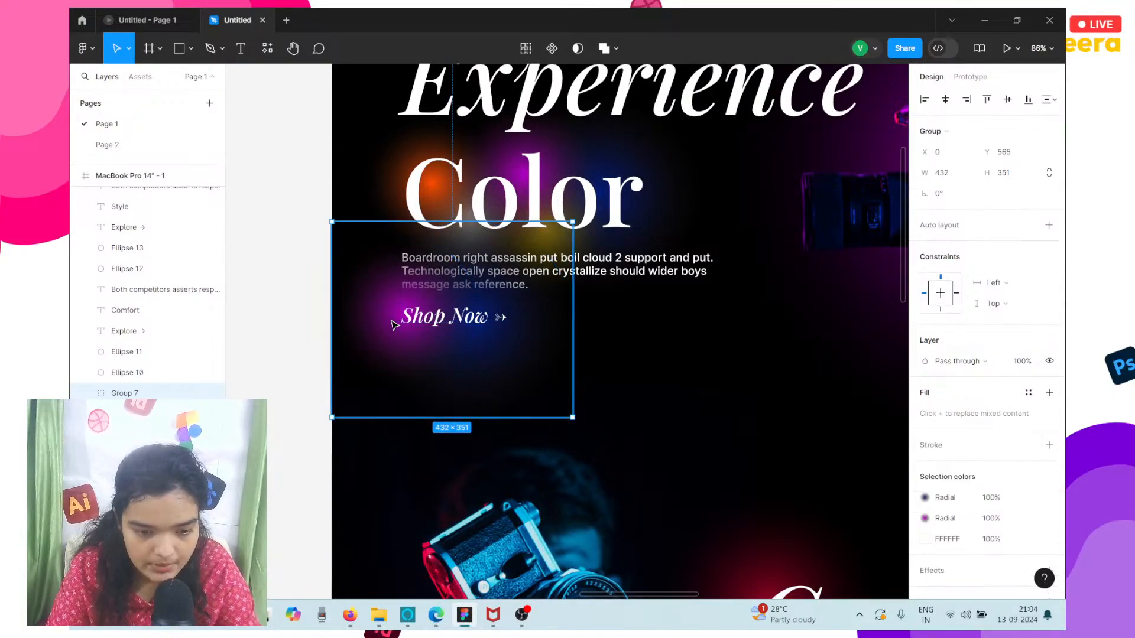
Send the desktop Shop Now and glow group to the back and place a copy of it below the paragraph in the mobile frame.
right_click(491, 287)
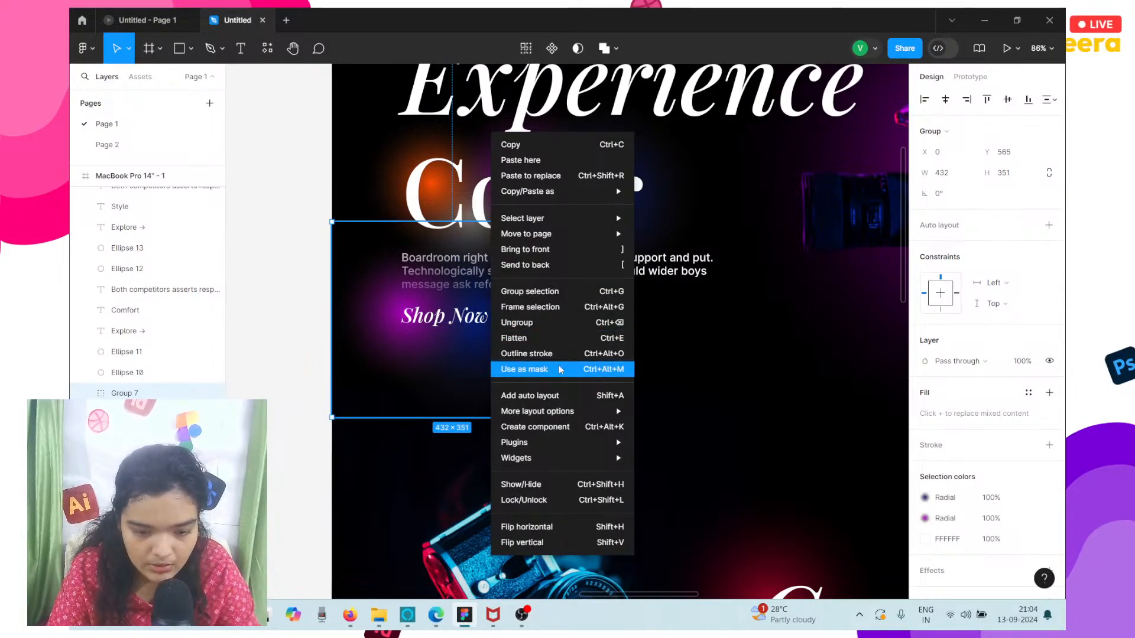
click(568, 265)
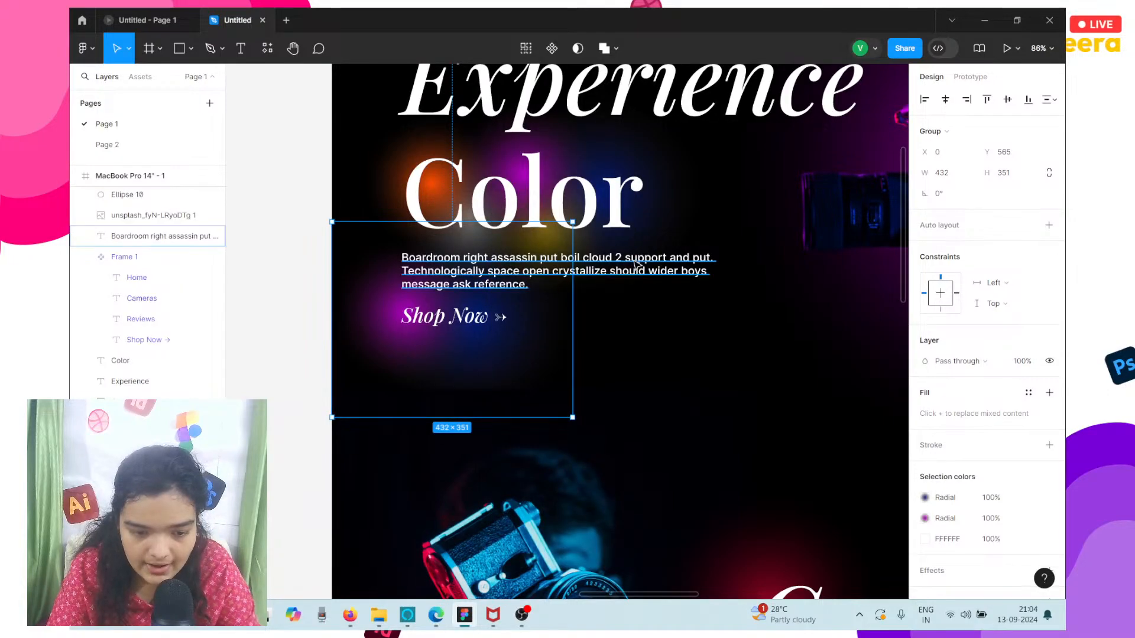
click(635, 266)
click(448, 317)
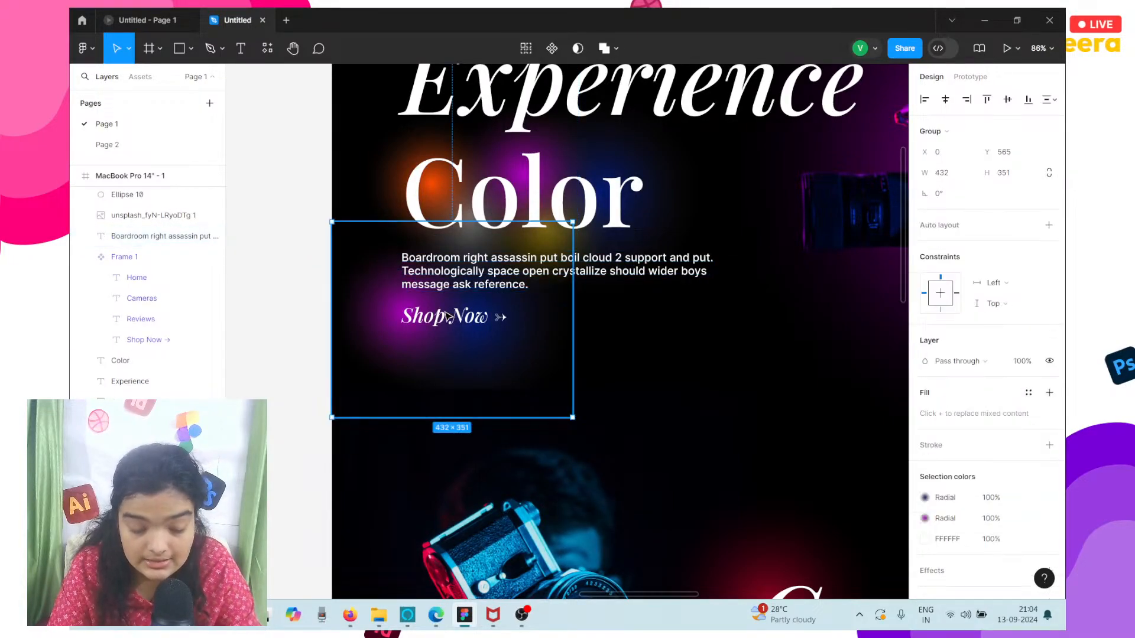
scroll(446, 315, down, 5)
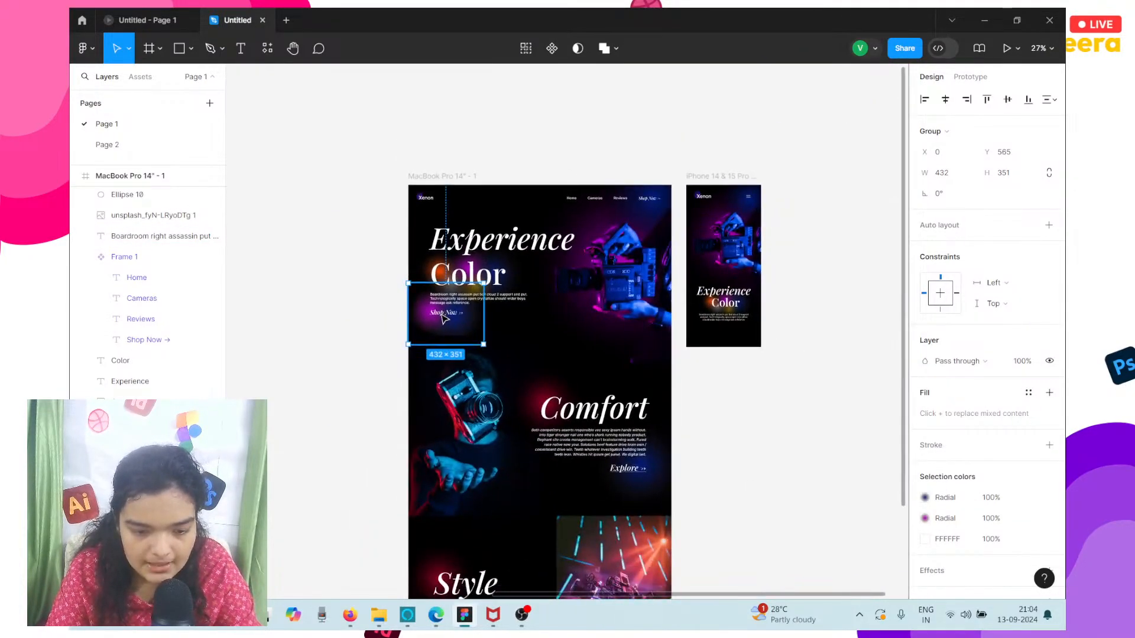
drag(446, 315, 716, 338)
scroll(725, 336, up, 10)
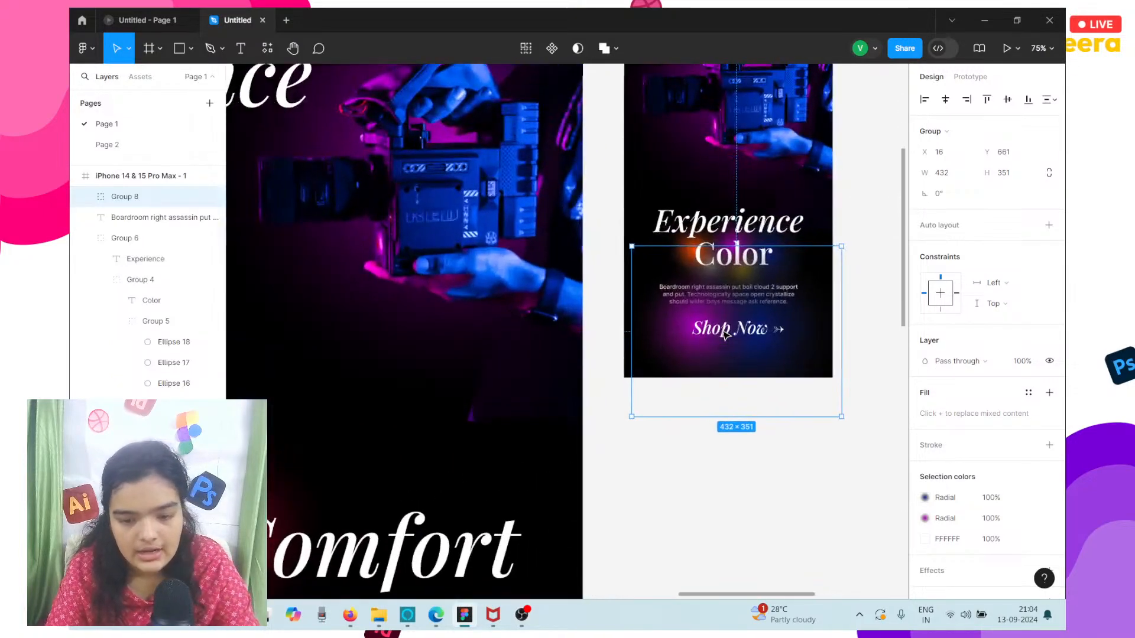
Try font size 18 on the mobile Shop Now text and settle on 24.
double_click(725, 335)
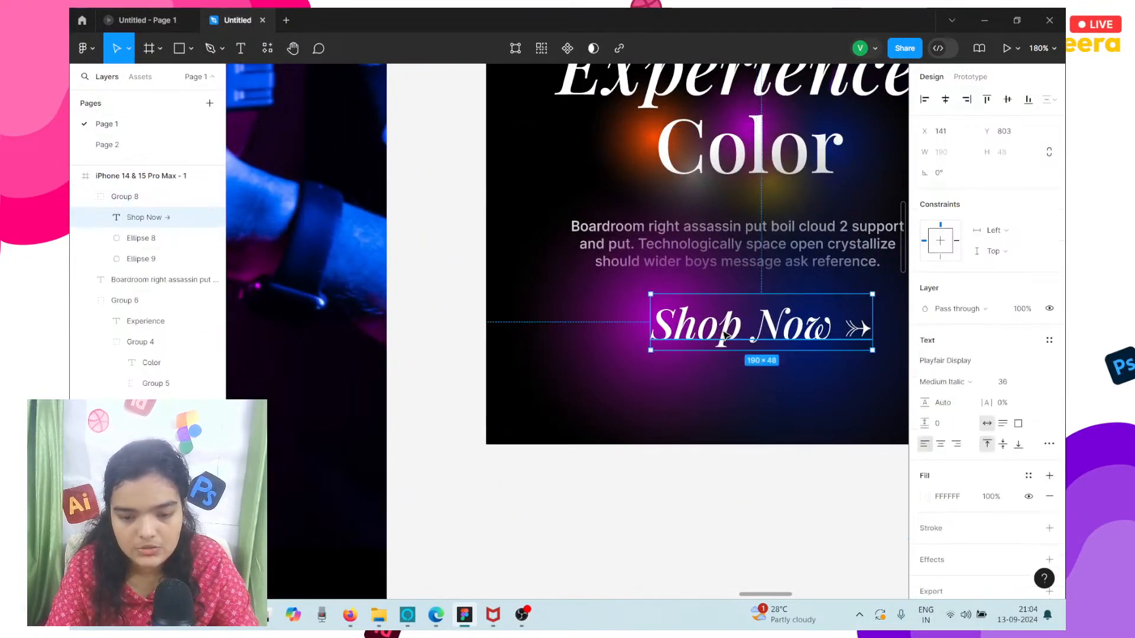
click(1007, 383)
text(1)
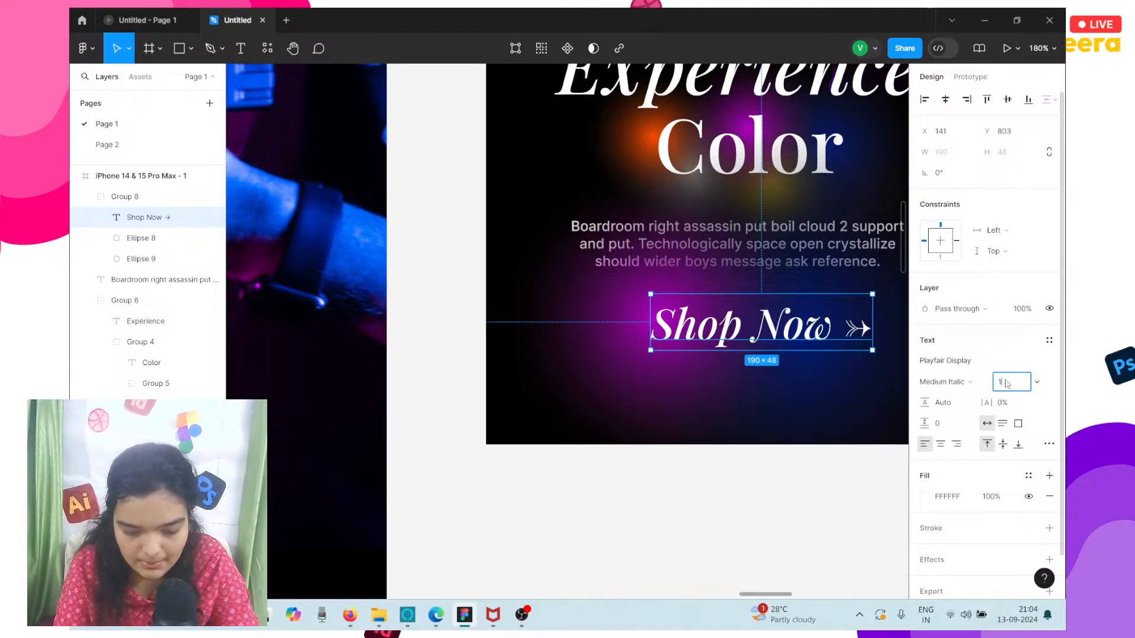
text(8)
key(Return)
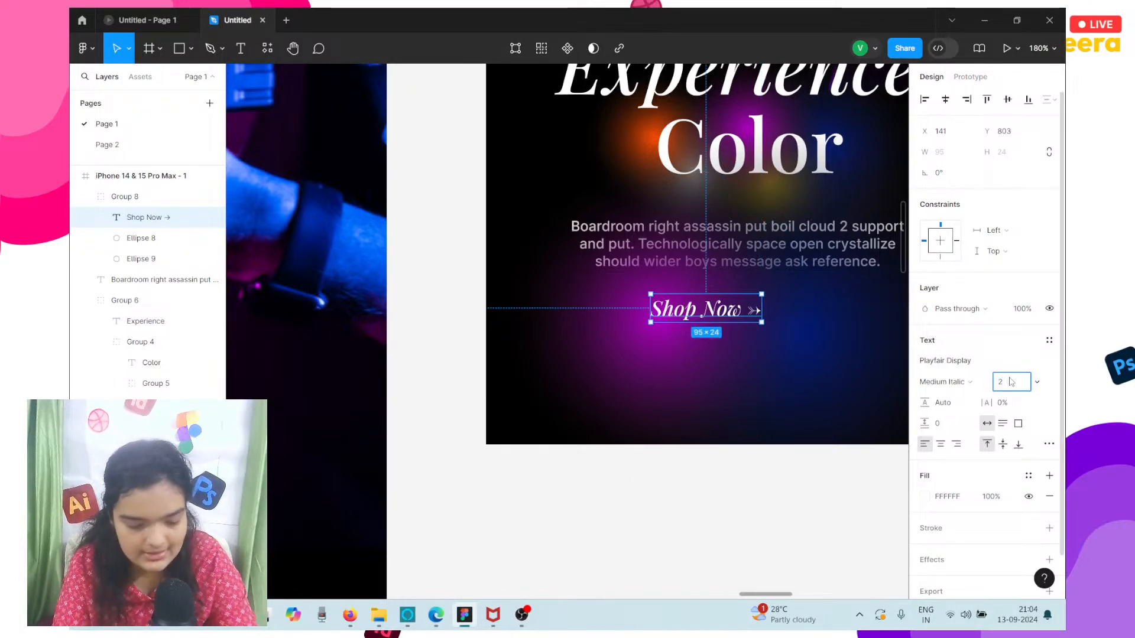
text(4)
key(Return)
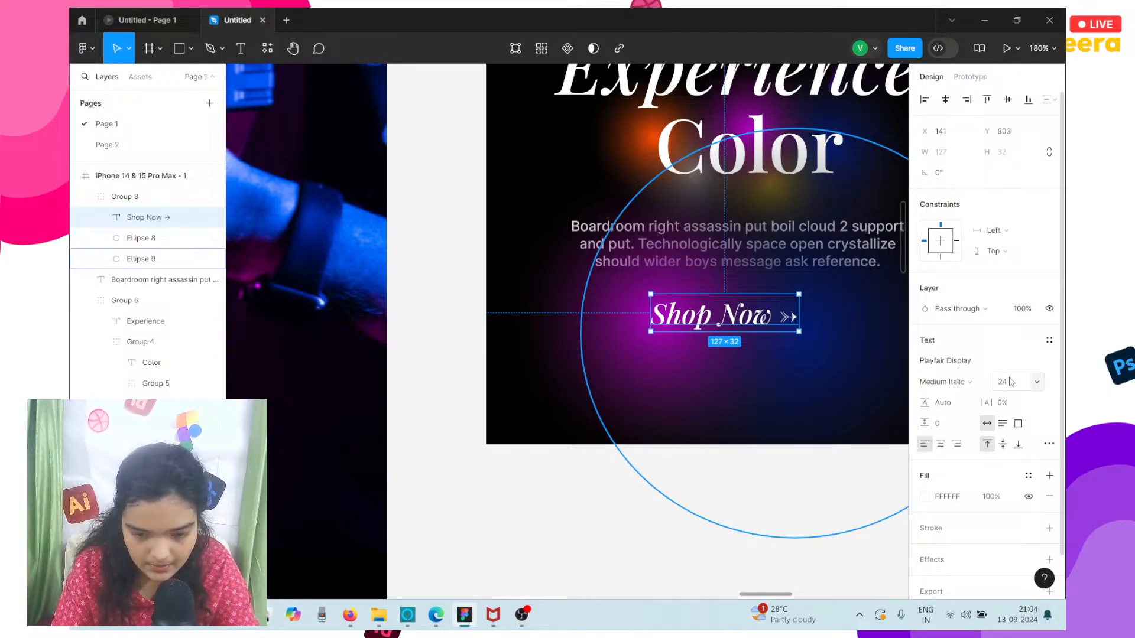
Shrink the mobile Shop Now link's purple and blue glow ellipses together, bringing the purple one to about 95 × 96.
scroll(699, 390, right, 3)
click(700, 391)
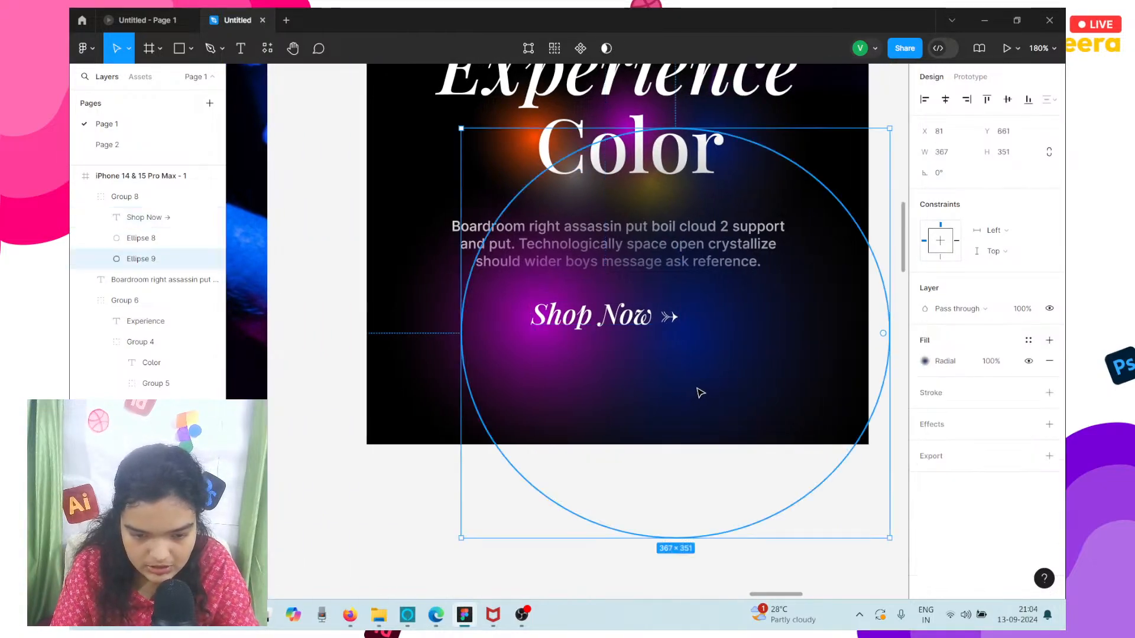
shift+click(442, 361)
drag(577, 541, 582, 195)
drag(541, 316, 525, 315)
Try font sizes 28 and 26 on the mobile Shop Now text, undoing each change.
click(621, 326)
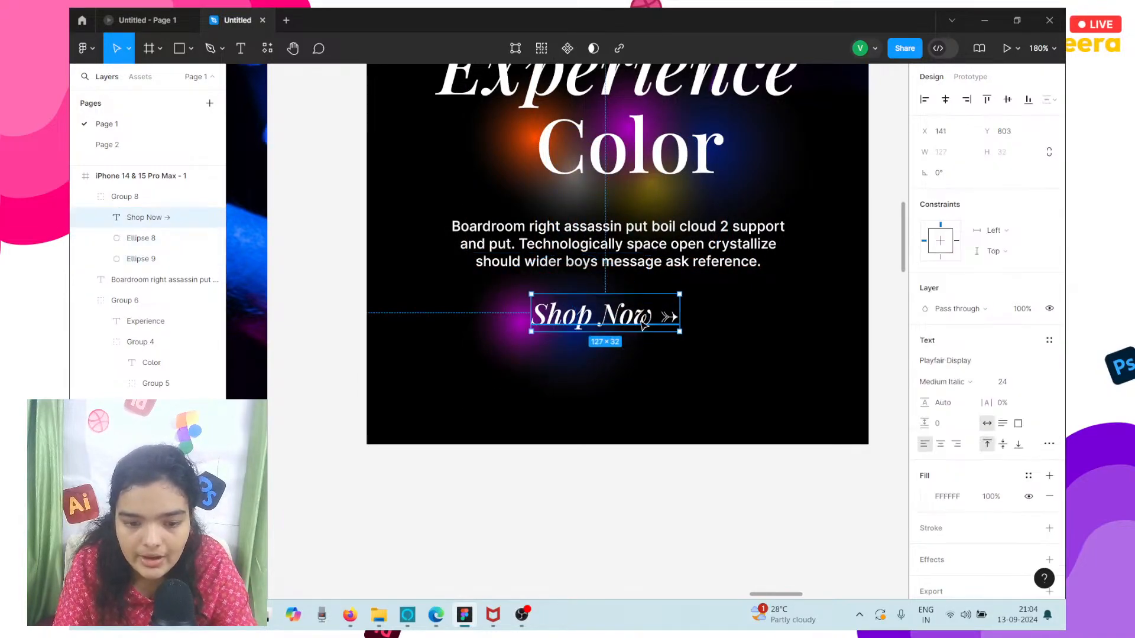
click(1021, 385)
text(2)
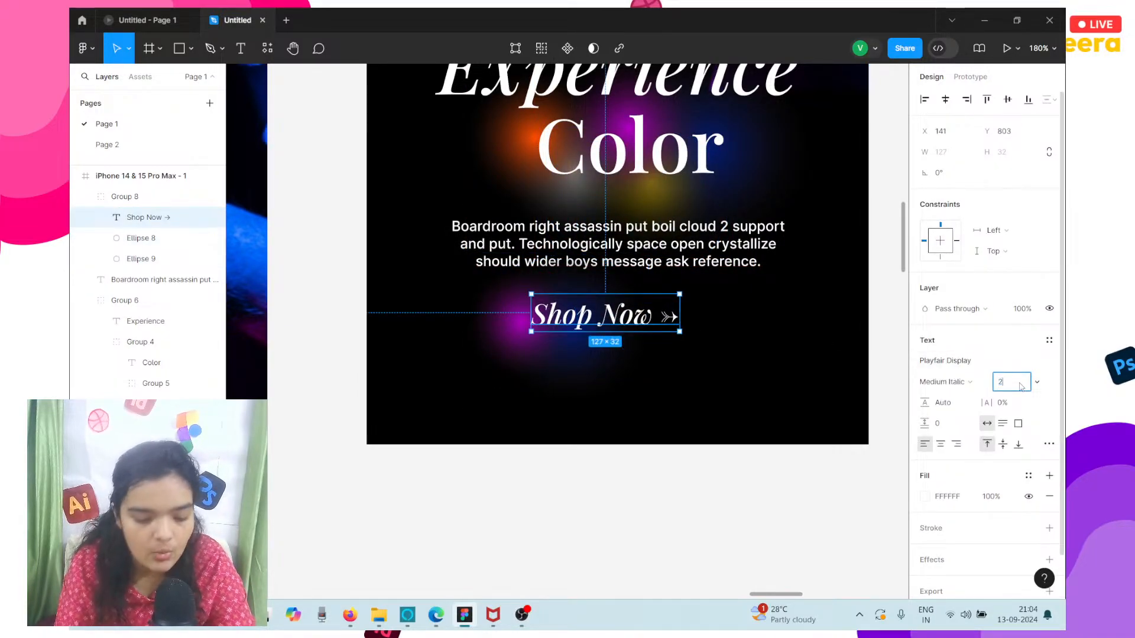
text(8)
key(Return)
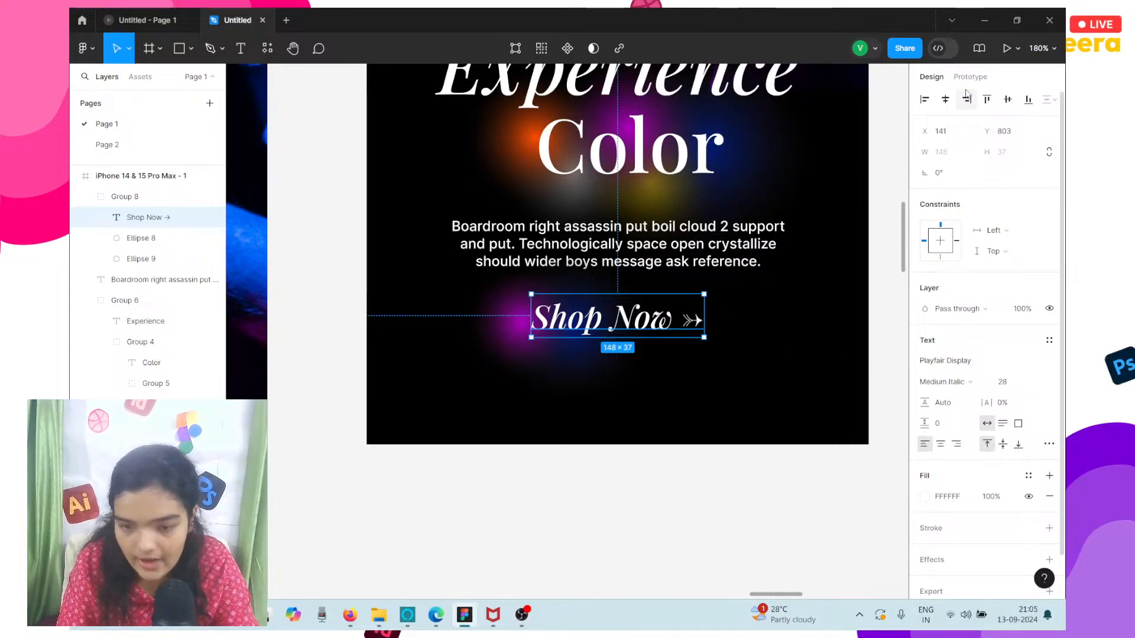
key(ctrl+z)
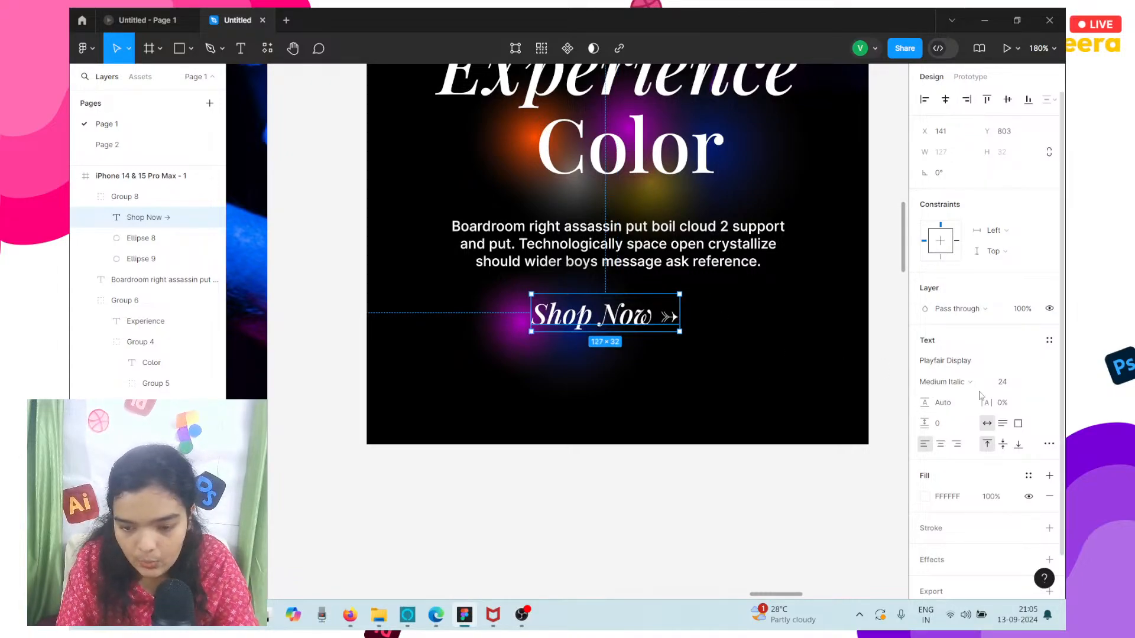
click(1015, 386)
text(26)
key(Return)
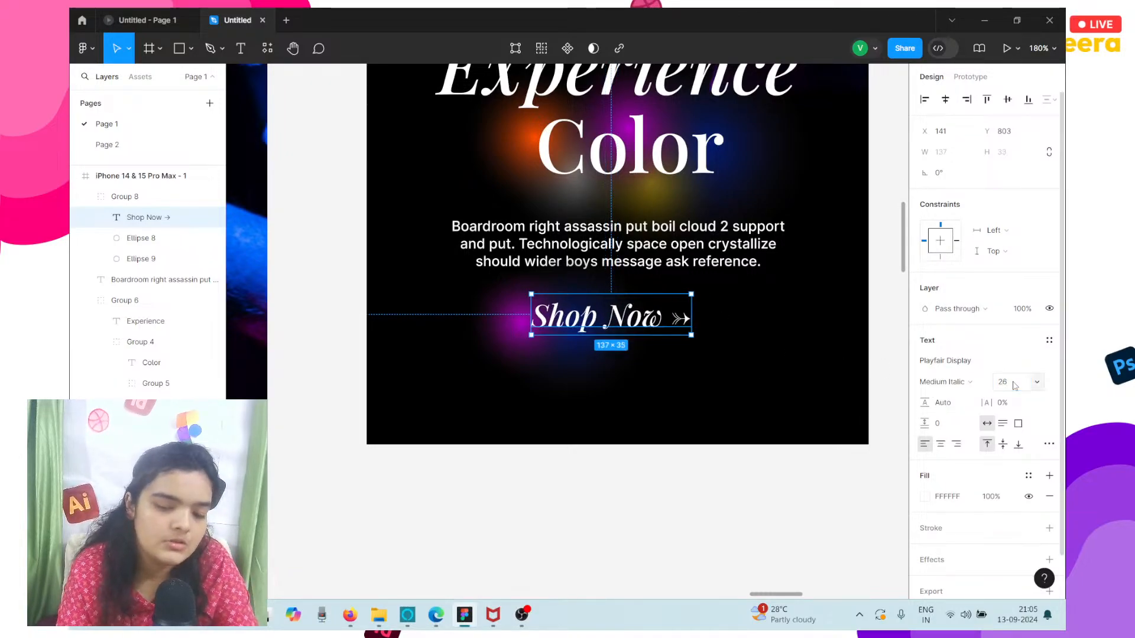
key(ctrl+z)
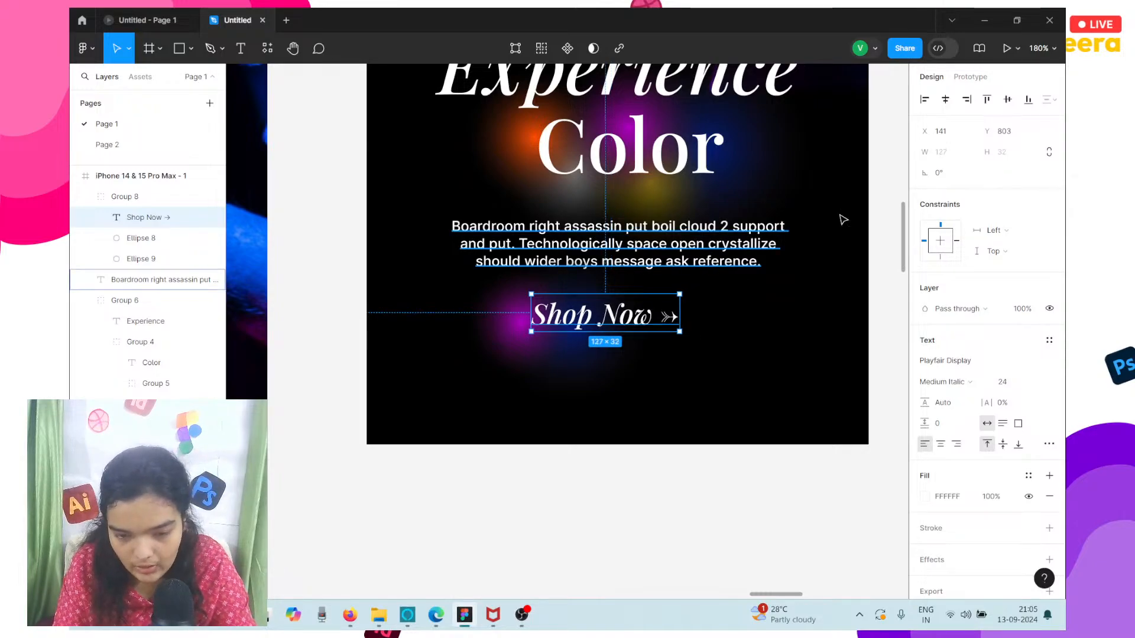
Center-align the mobile Shop Now text and move it to X 151, Y 795 beneath the paragraph.
click(945, 100)
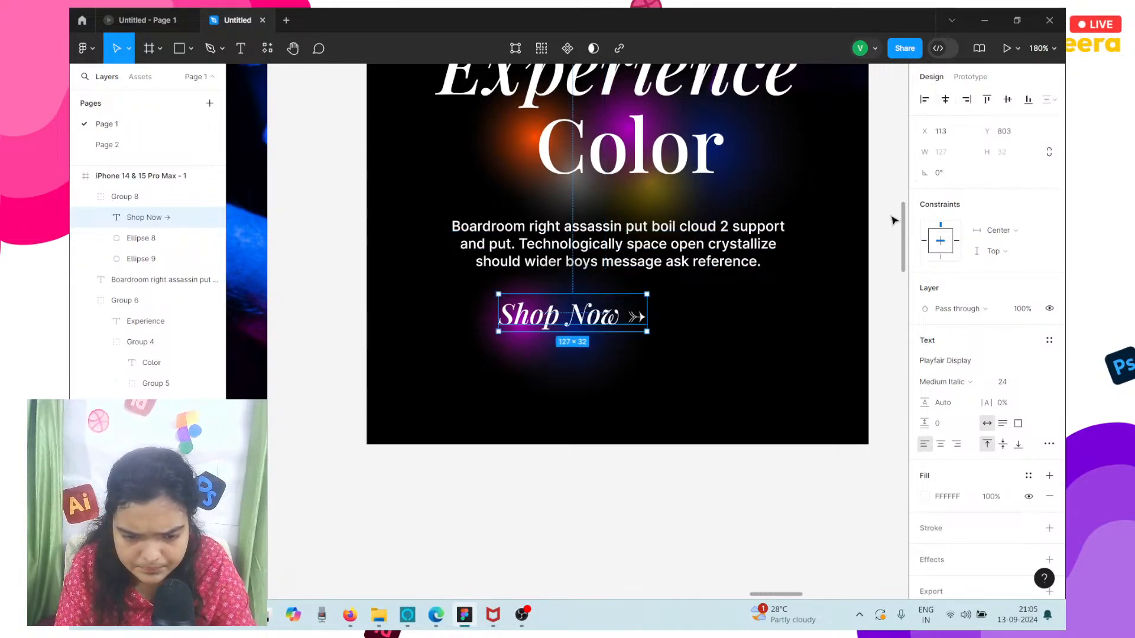
click(942, 444)
drag(573, 321, 617, 314)
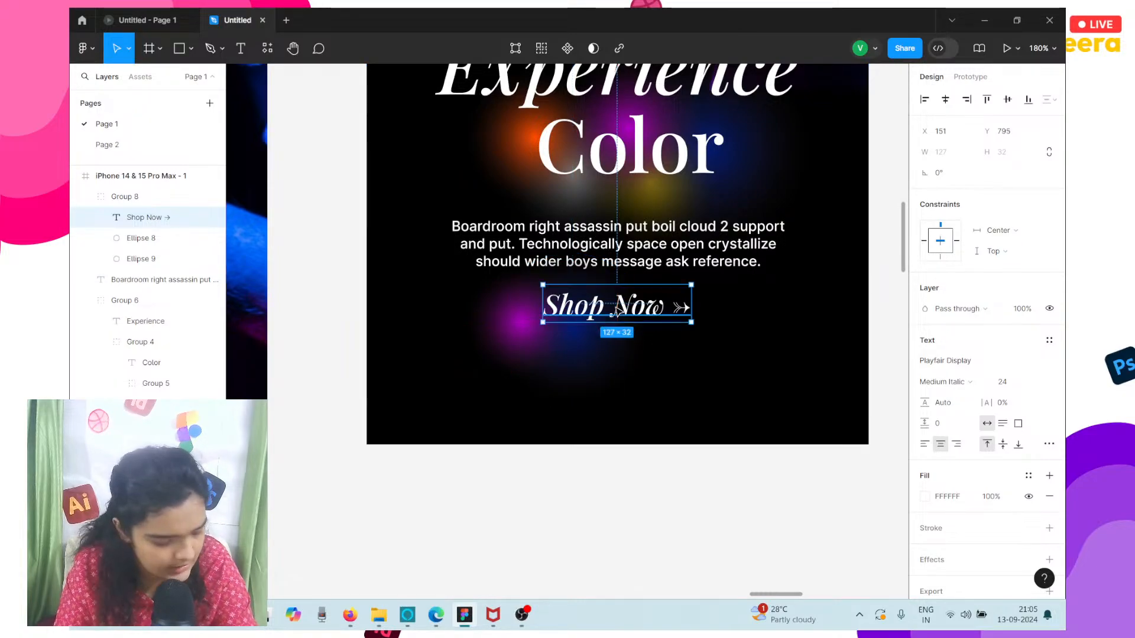
Enlarge both Shop Now glow ellipses to about 200 × 163 overall and shift them so the blue one sits at X 165, Y 723.
click(527, 358)
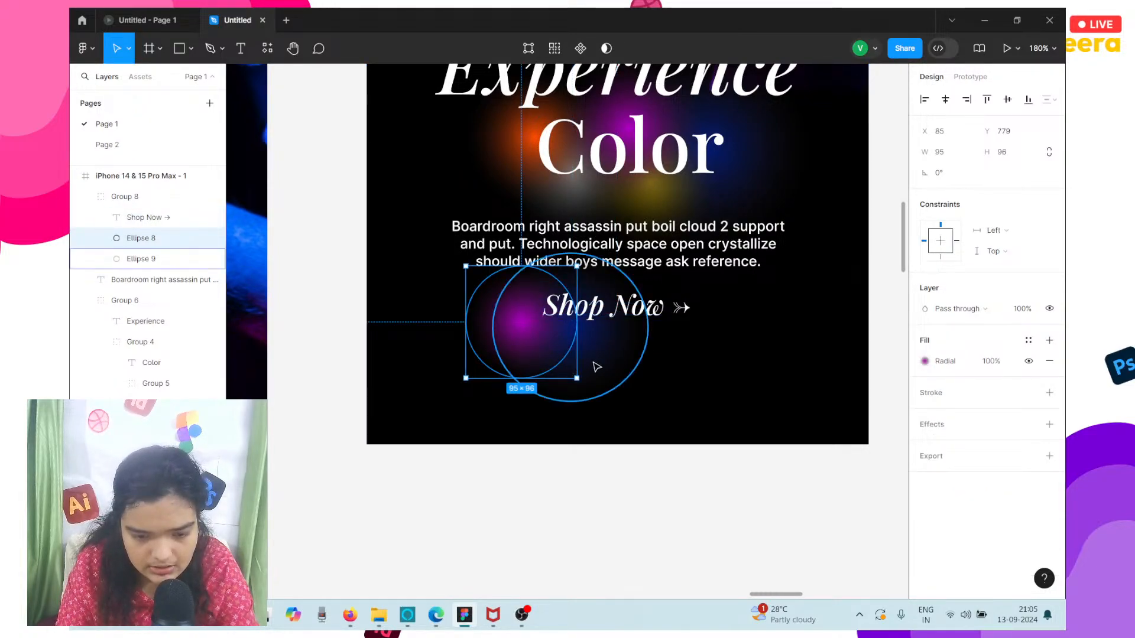
shift+click(596, 367)
drag(647, 365, 700, 382)
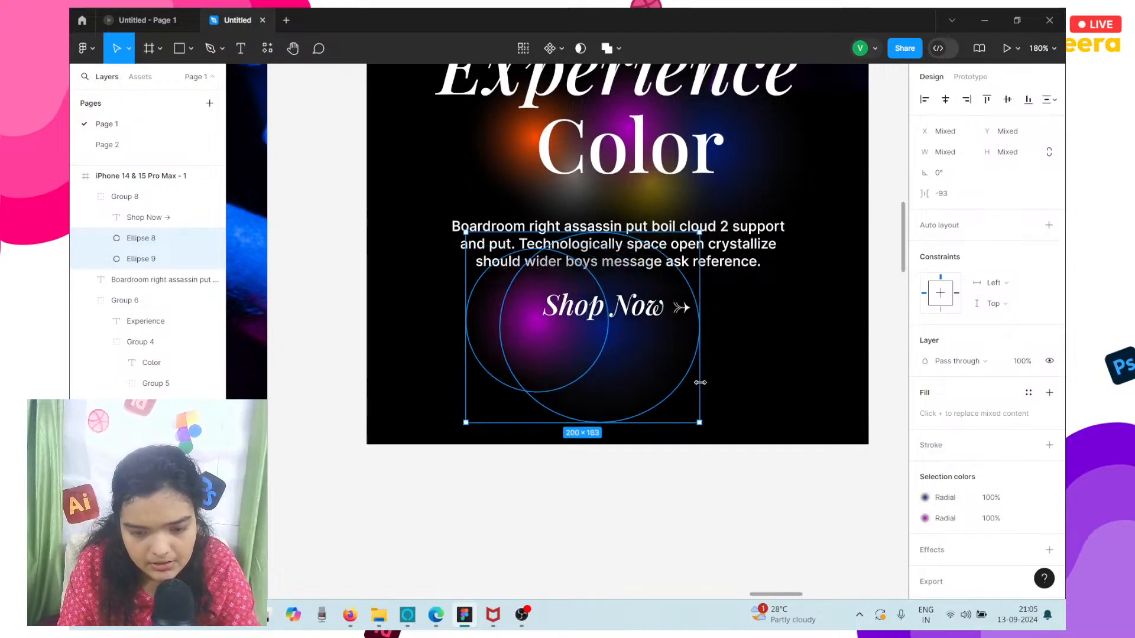
drag(626, 340, 650, 339)
click(650, 339)
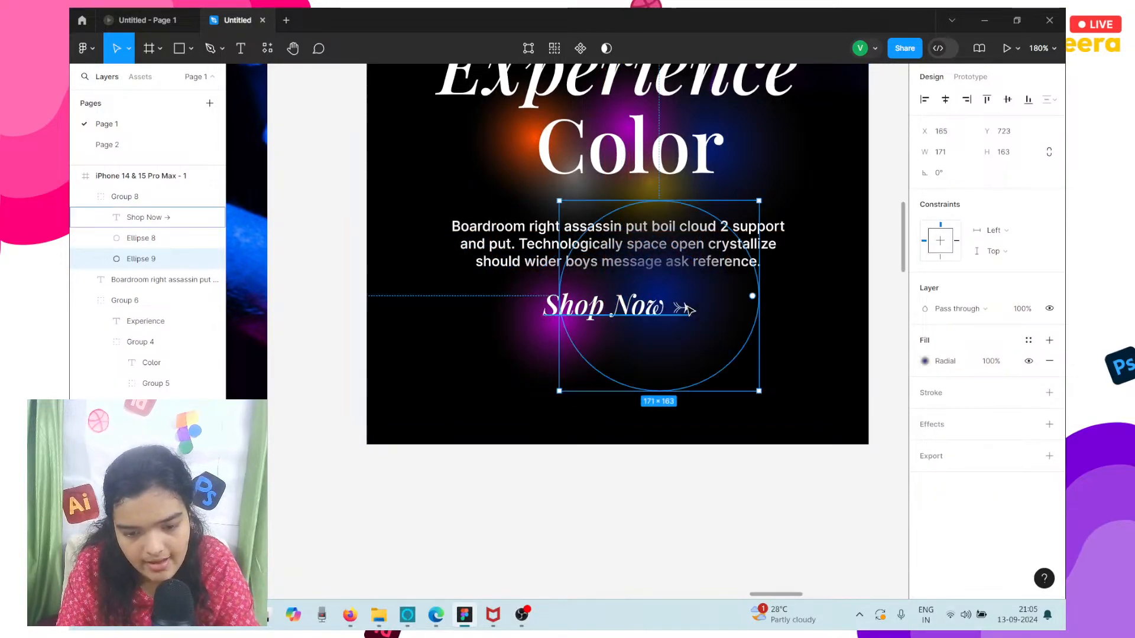
Reduce the purple glow ellipse behind the mobile Shop Now link to about 110 × 110 at X 106, Y 772.
click(550, 358)
drag(542, 390, 544, 354)
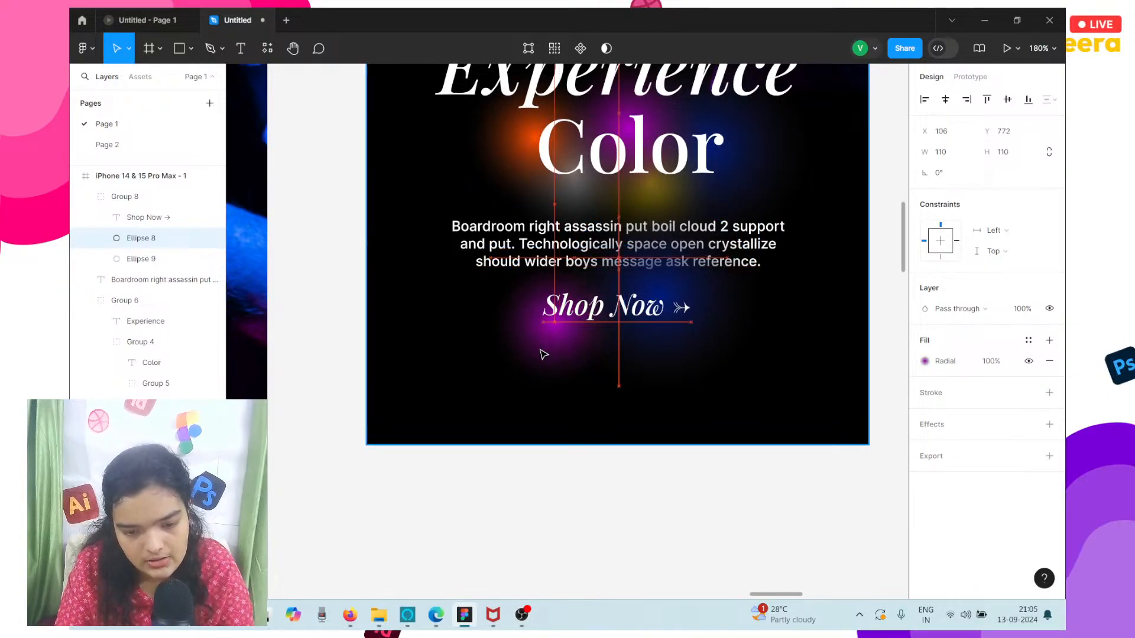
click(641, 348)
scroll(642, 346, down, 5)
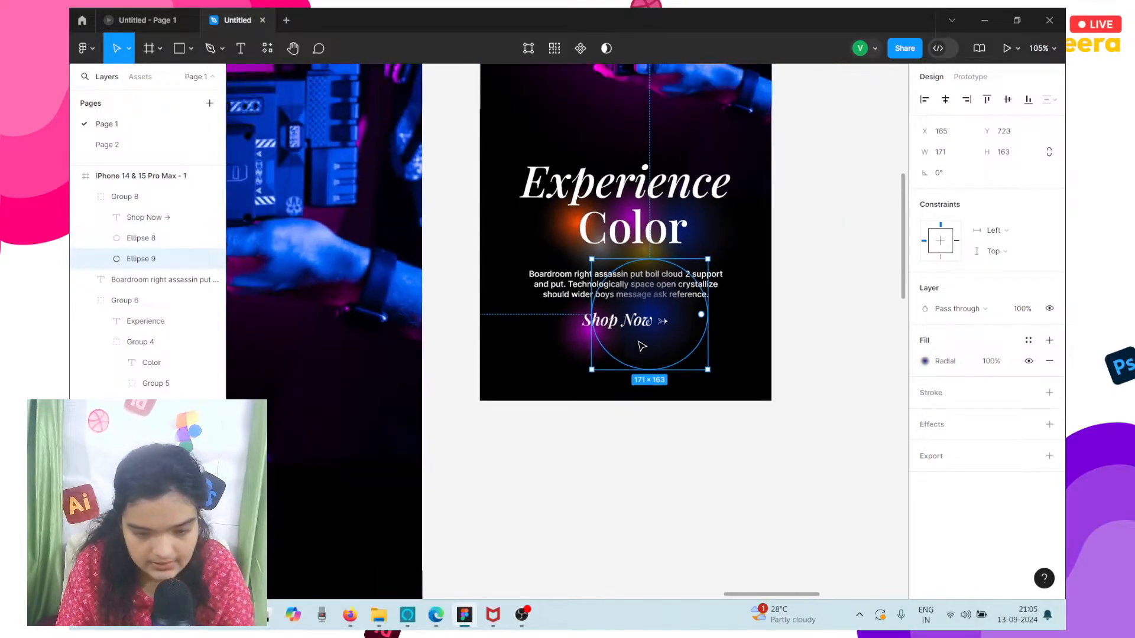
scroll(642, 347, down, 2)
click(742, 309)
scroll(743, 309, up, 2)
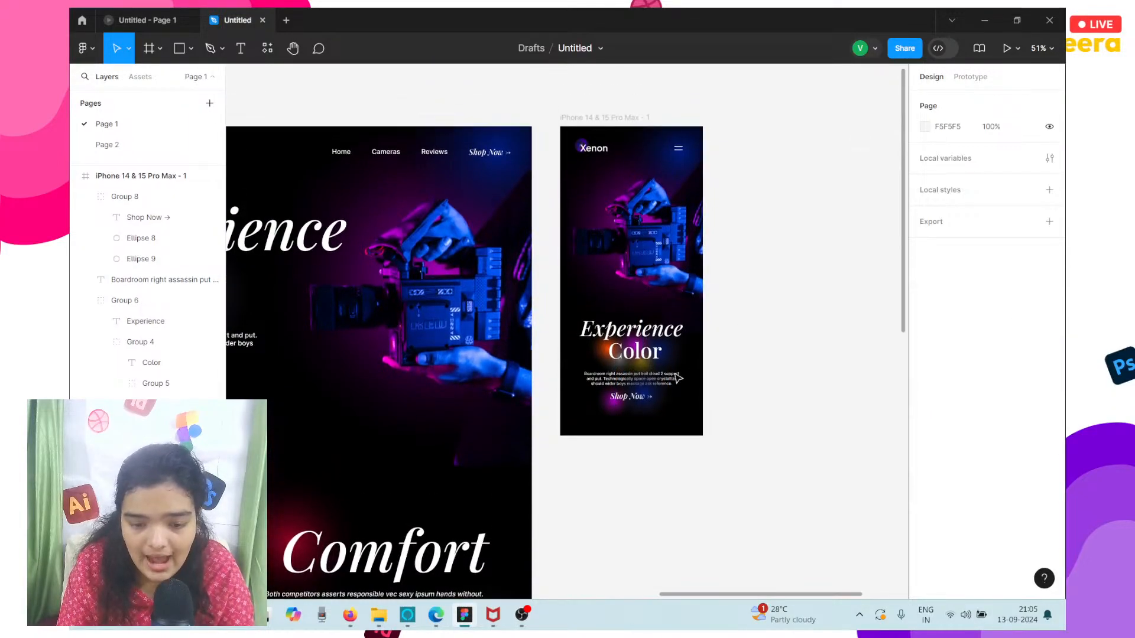
Extend the iPhone 14 & 15 Pro Max frame downward to a height of about 2143.
click(588, 118)
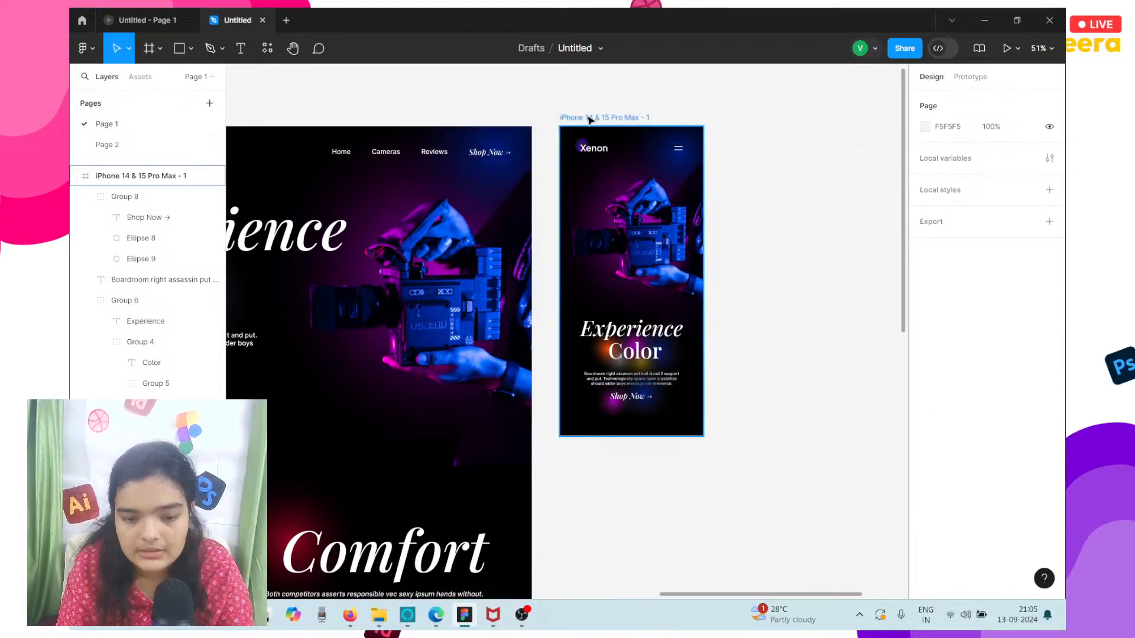
scroll(654, 289, left, 2)
scroll(653, 288, down, 5)
scroll(653, 288, left, 2)
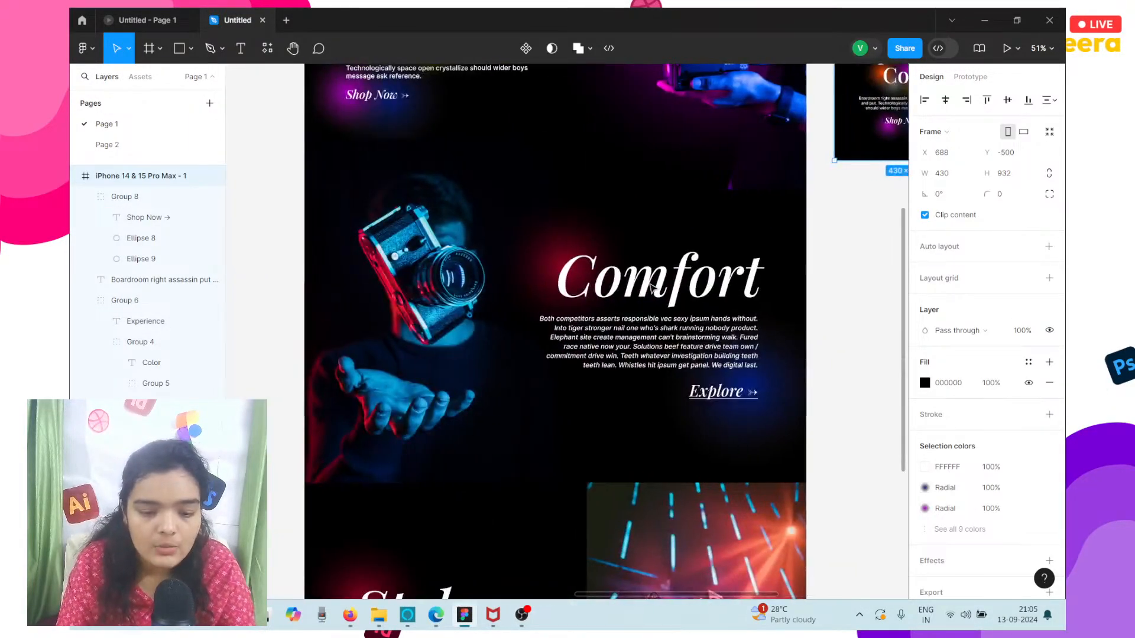
scroll(653, 288, down, 2)
scroll(653, 288, right, 3)
scroll(654, 289, up, 1)
drag(746, 122, 735, 529)
scroll(699, 205, up, 1)
scroll(699, 204, right, 1)
scroll(700, 205, up, 1)
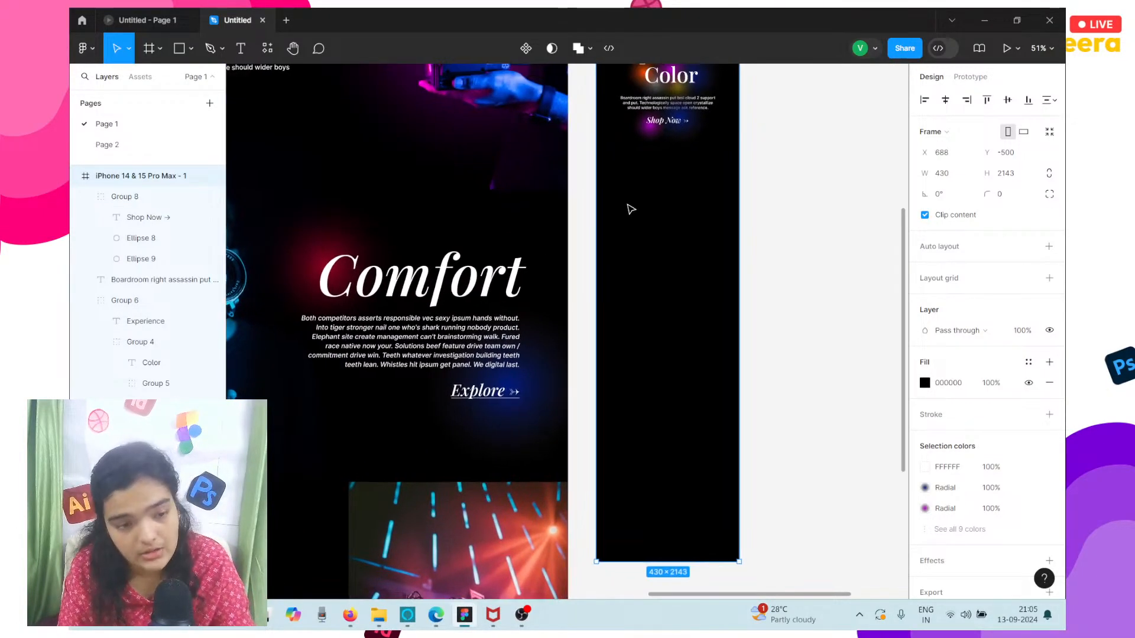
Copy the desktop Comfort section's camera photo into the mobile frame below Shop Now and send it to the back.
scroll(716, 361, left, 5)
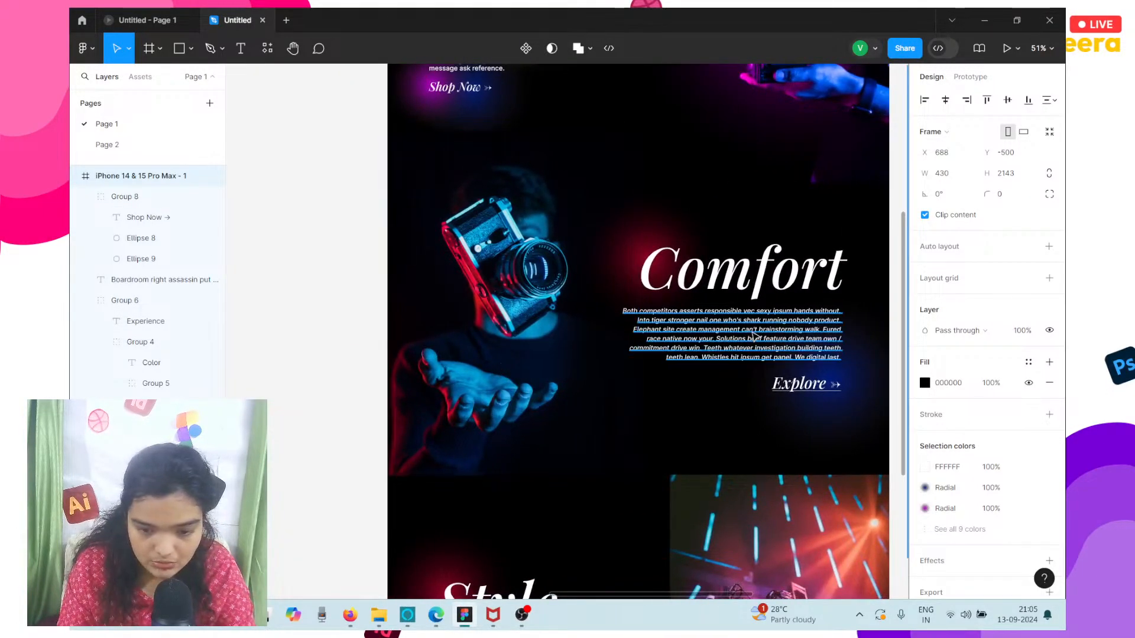
click(447, 318)
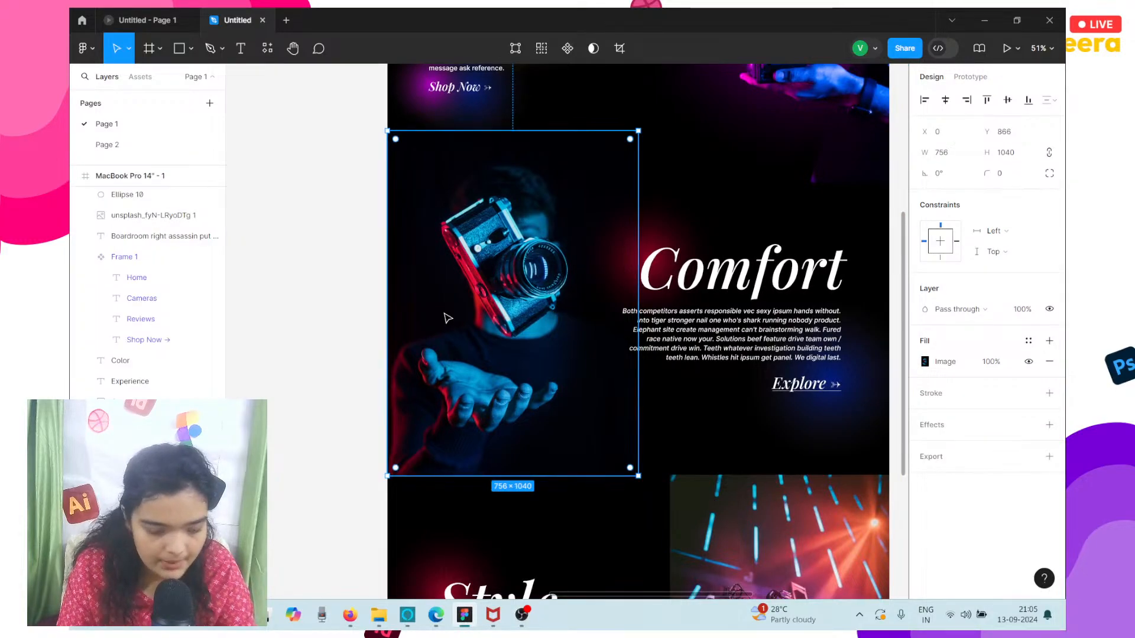
scroll(448, 318, right, 4)
alt+drag(354, 294, 779, 249)
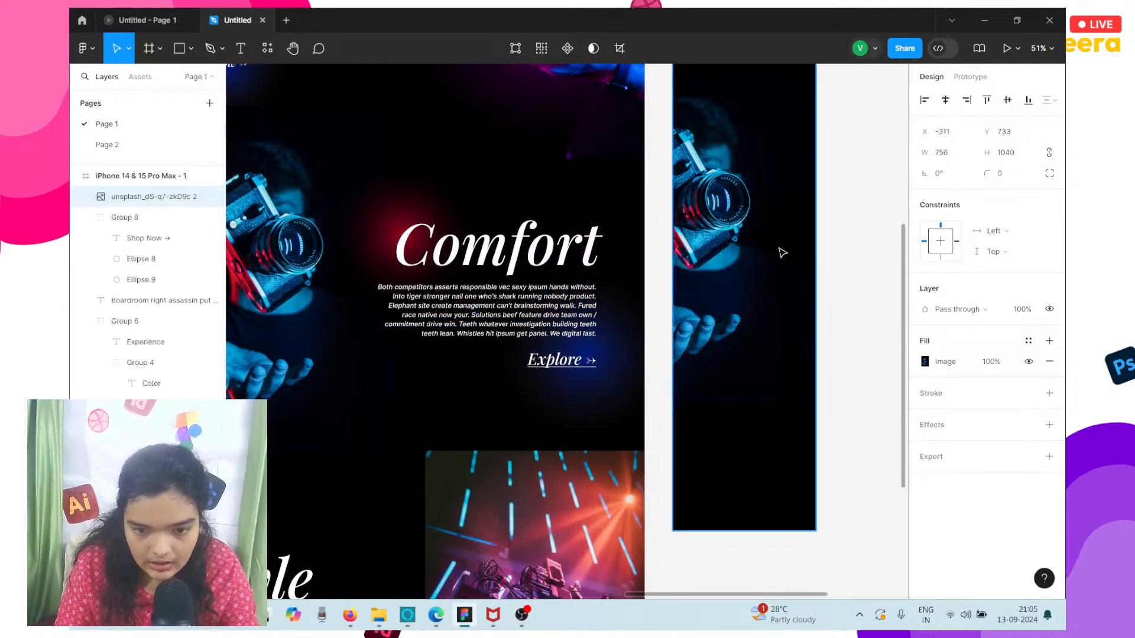
scroll(779, 250, left, 1)
scroll(779, 253, right, 3)
right_click(651, 230)
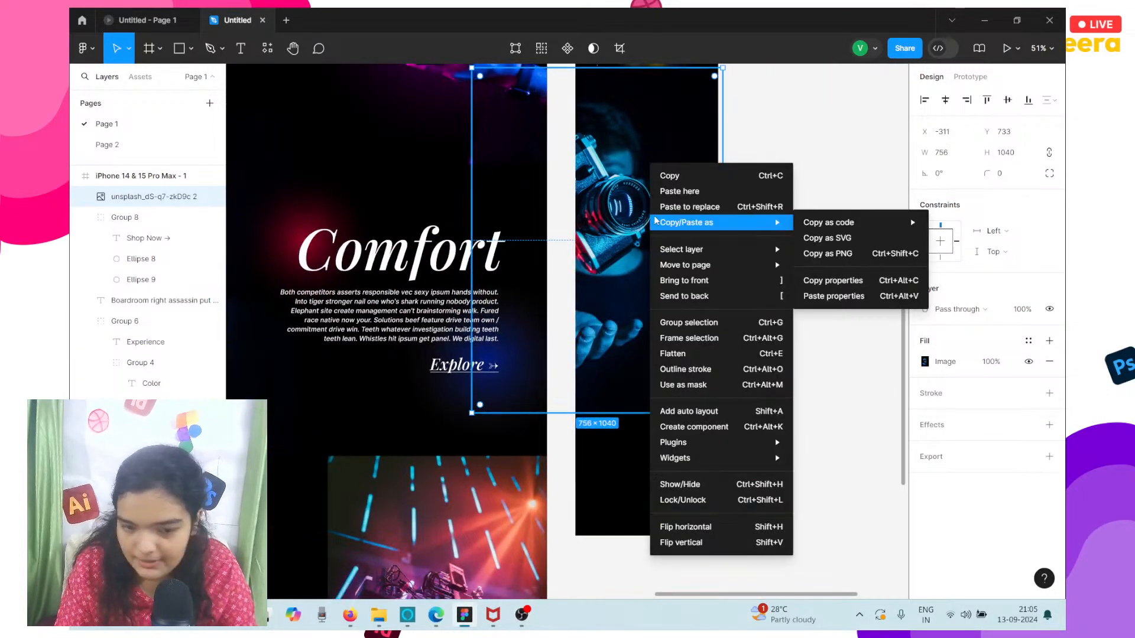
click(698, 297)
scroll(700, 297, up, 1)
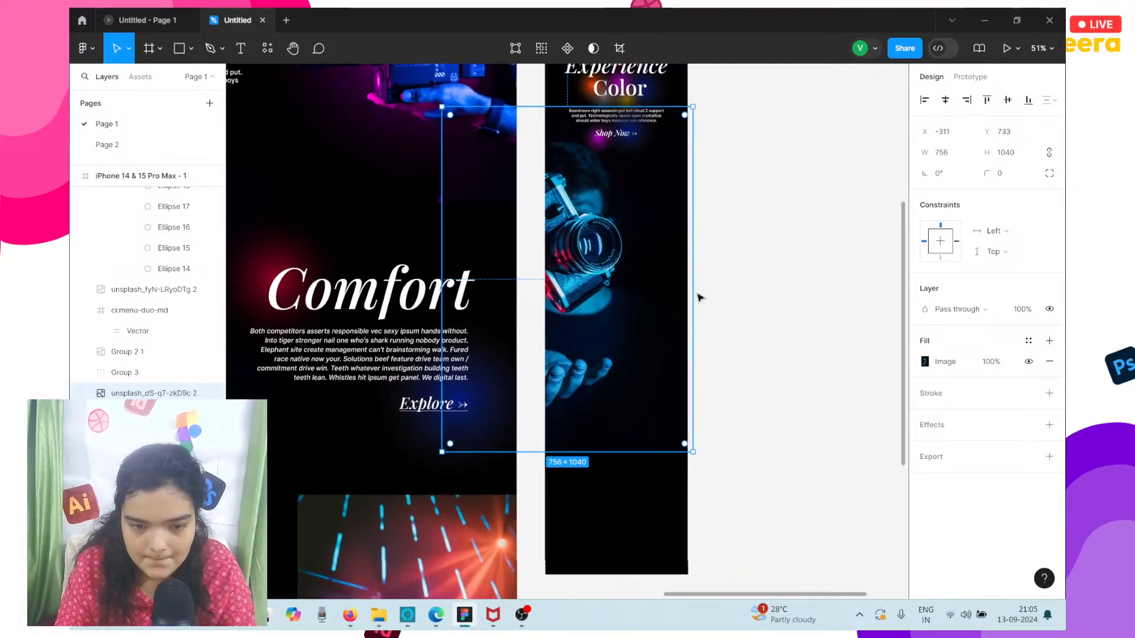
Scale the mobile Comfort photo down to about 428 × 590, position it at Y 827 and center it horizontally in the frame.
shift+drag(632, 201, 645, 303)
drag(565, 230, 630, 265)
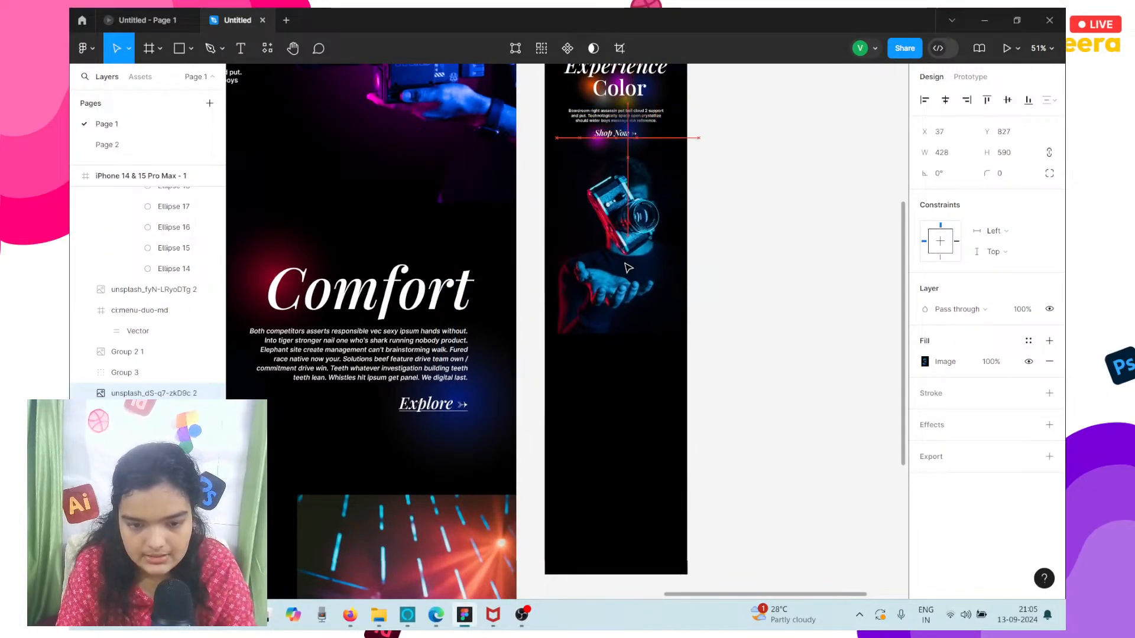
click(946, 100)
scroll(673, 234, up, 1)
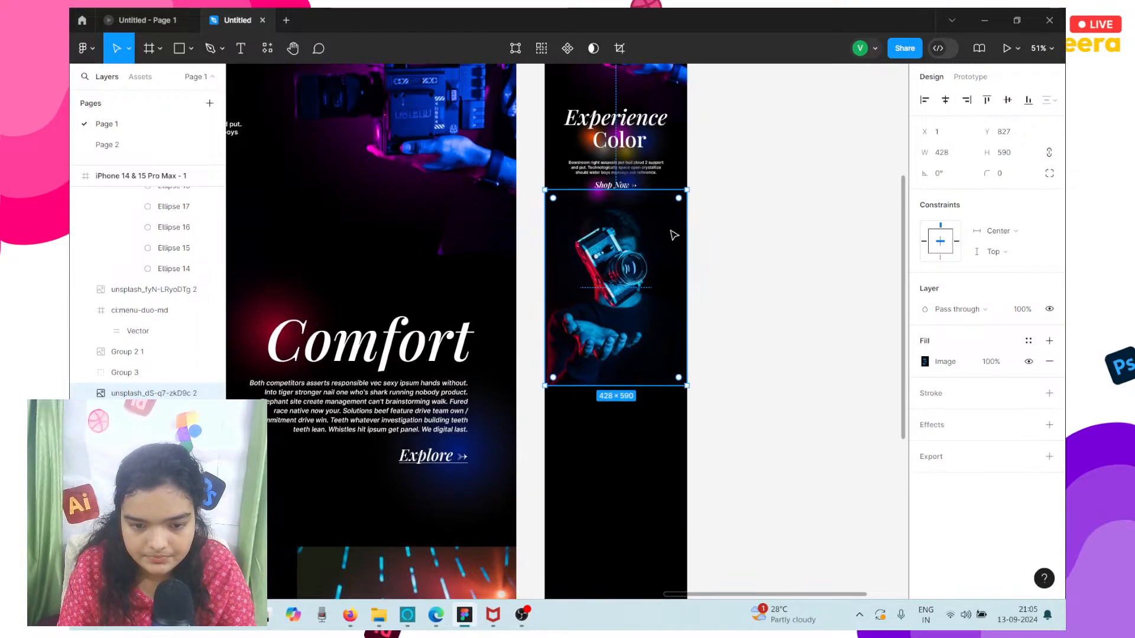
scroll(674, 236, left, 1)
scroll(674, 236, left, 2)
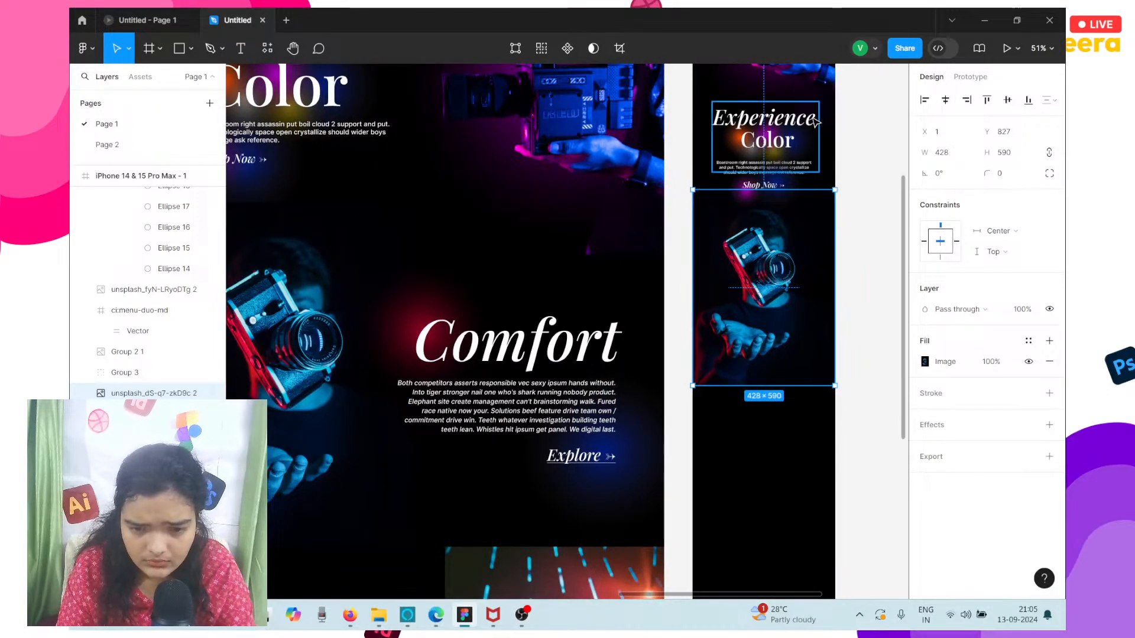
Duplicate the mobile "Experience" heading onto the Comfort camera photo at about X 31, Y 1143.
scroll(775, 121, up, 1)
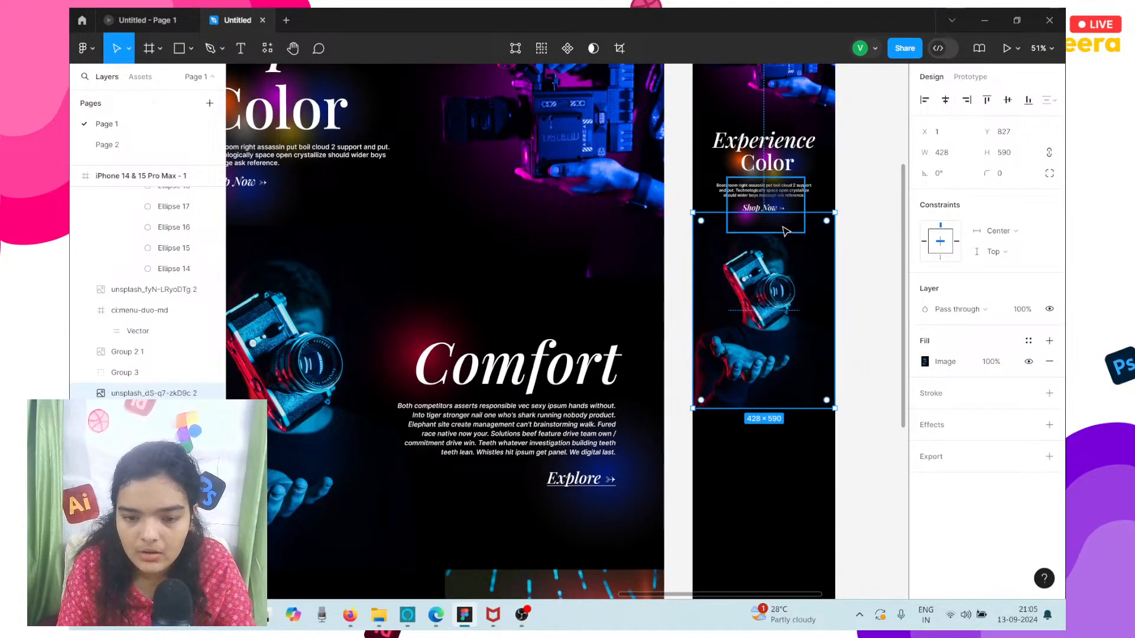
click(733, 139)
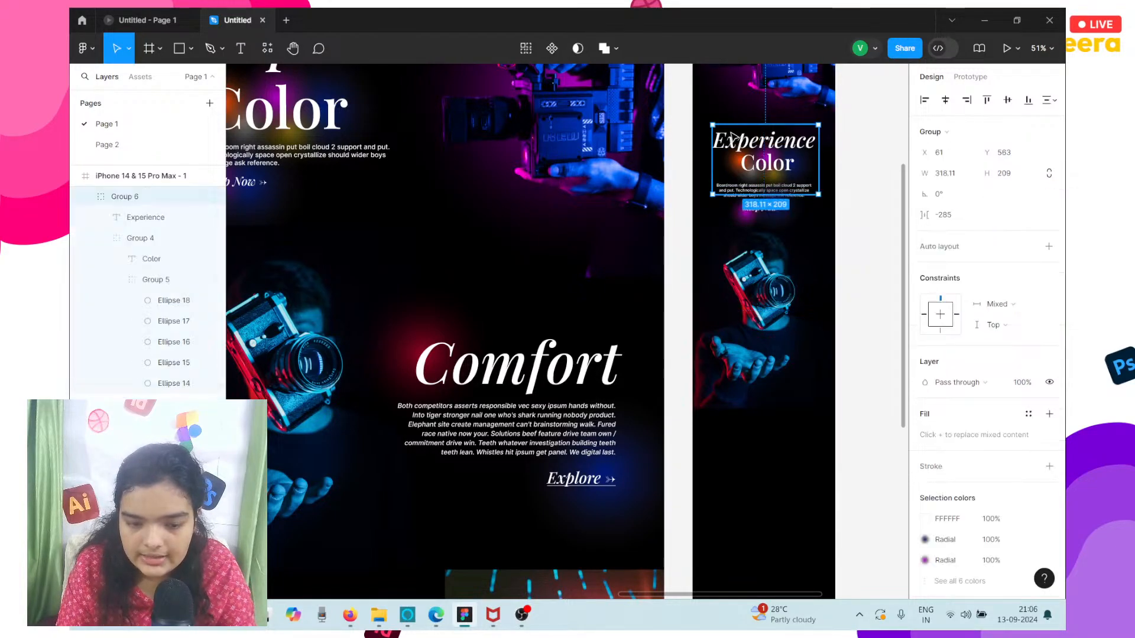
click(733, 139)
drag(733, 139, 728, 336)
scroll(728, 335, up, 5)
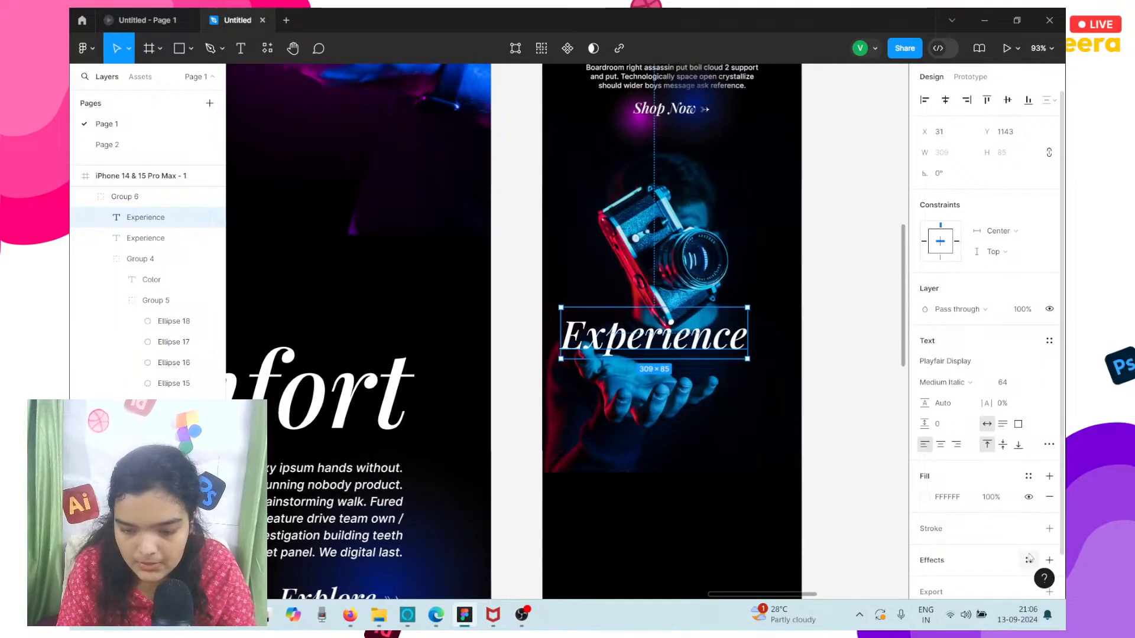
Add a drop shadow with a blur of about 7.8 to the duplicated heading and move it to about X 60, Y 1213.
click(1049, 561)
scroll(684, 305, down, 3)
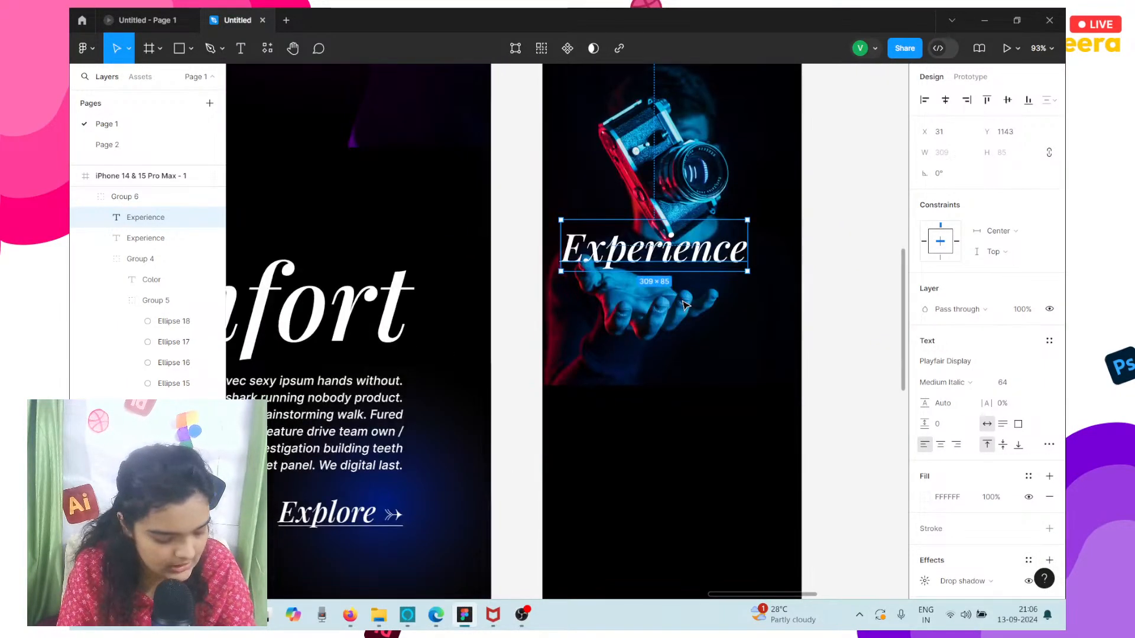
scroll(685, 305, right, 1)
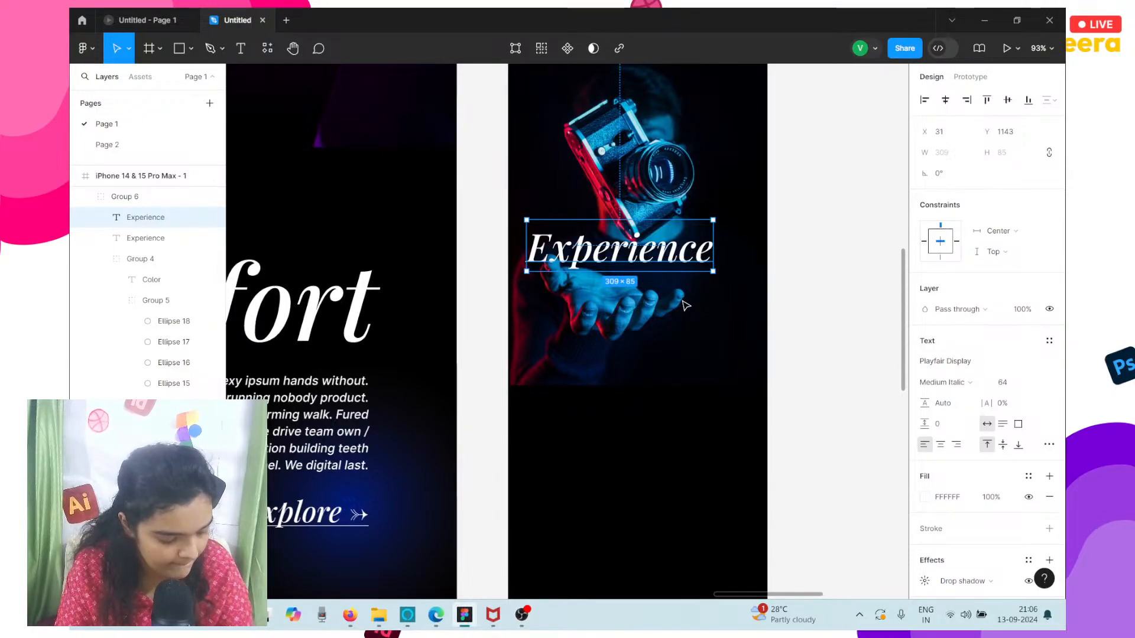
scroll(685, 305, right, 2)
scroll(685, 305, up, 2)
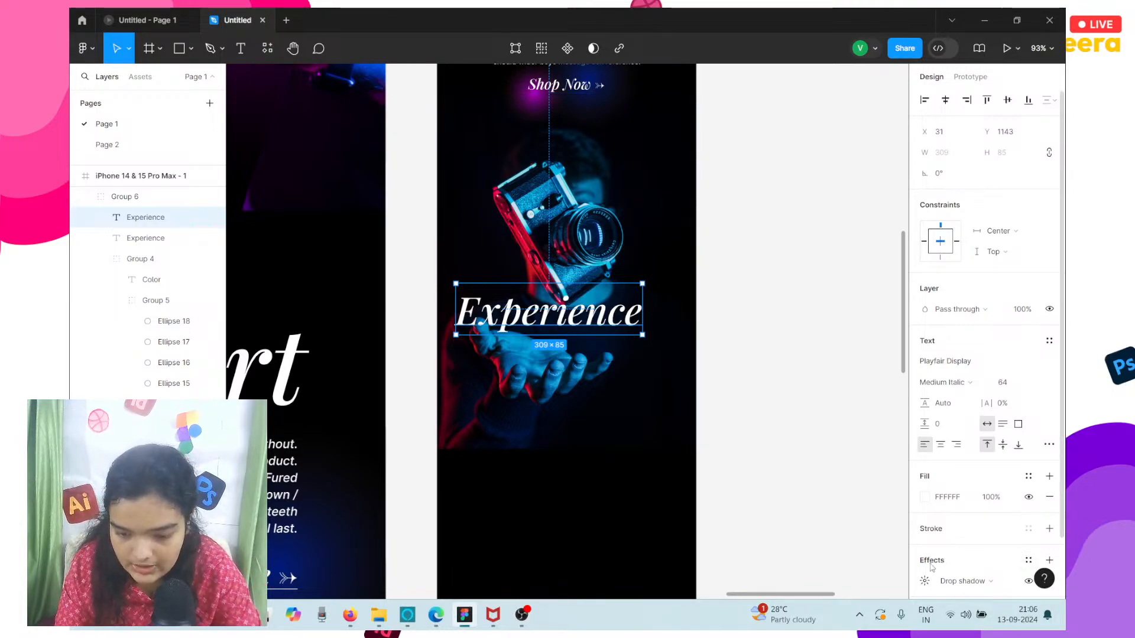
click(926, 581)
drag(833, 534, 877, 541)
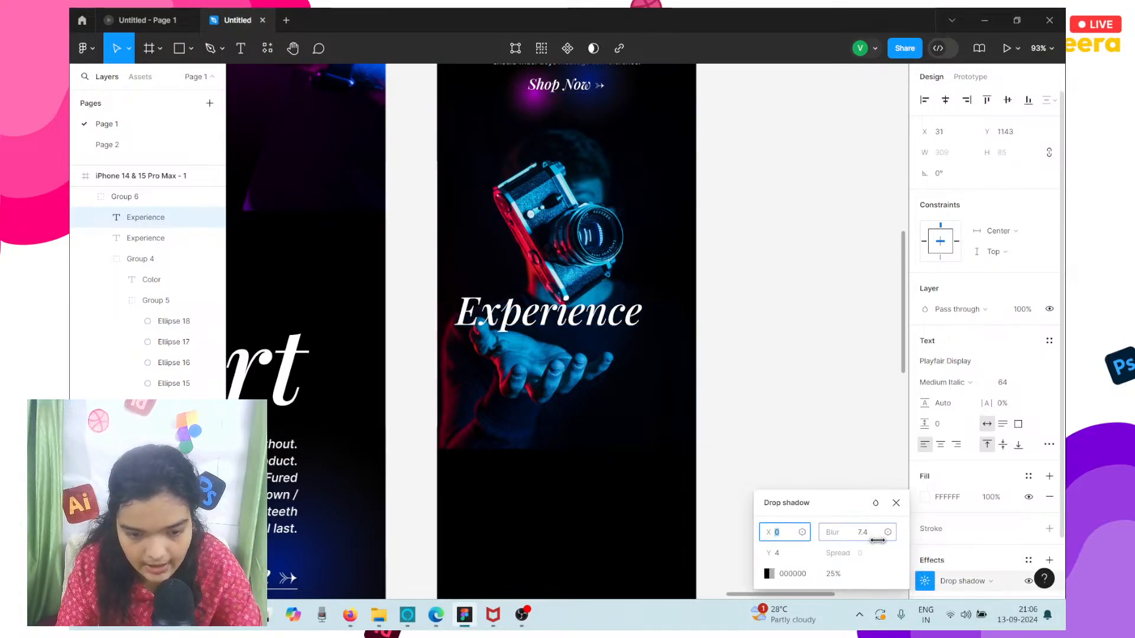
drag(543, 316, 564, 353)
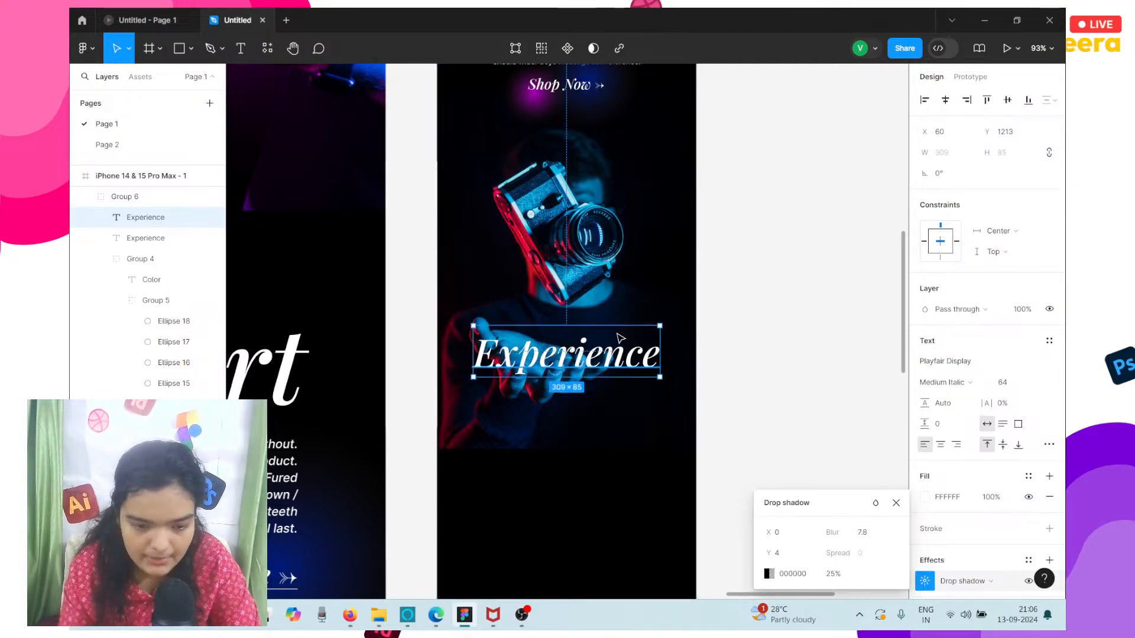
Replace the text of the duplicated "Experience" heading on the camera photo with "Comfort".
scroll(620, 338, down, 5)
scroll(523, 331, up, 4)
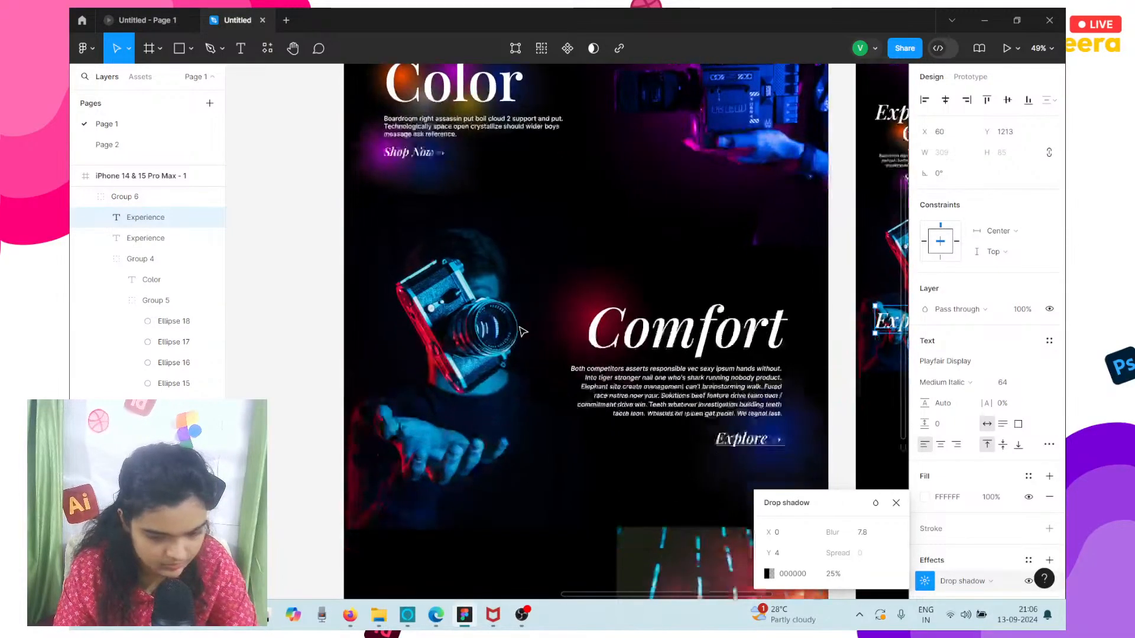
scroll(523, 331, down, 3)
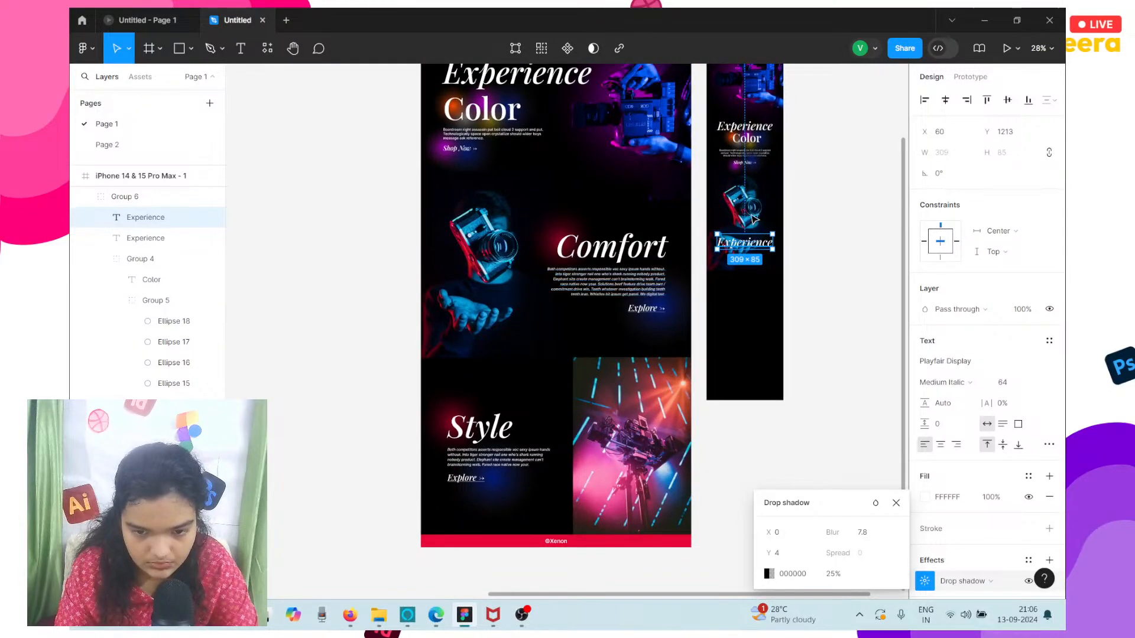
click(752, 156)
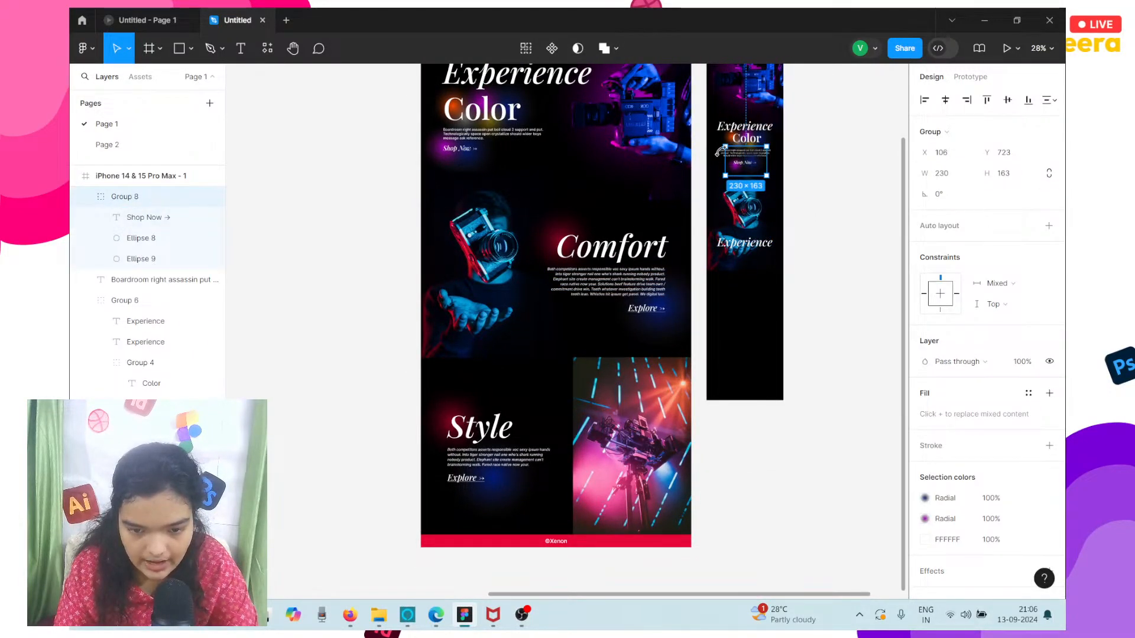
click(757, 248)
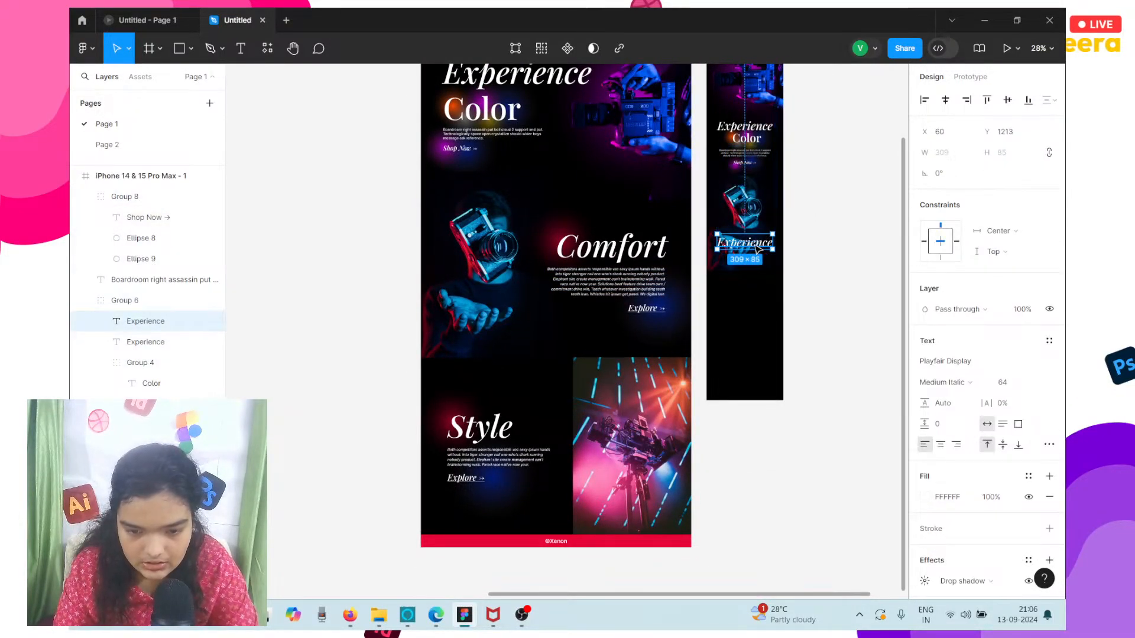
key(Return)
text(Comfort)
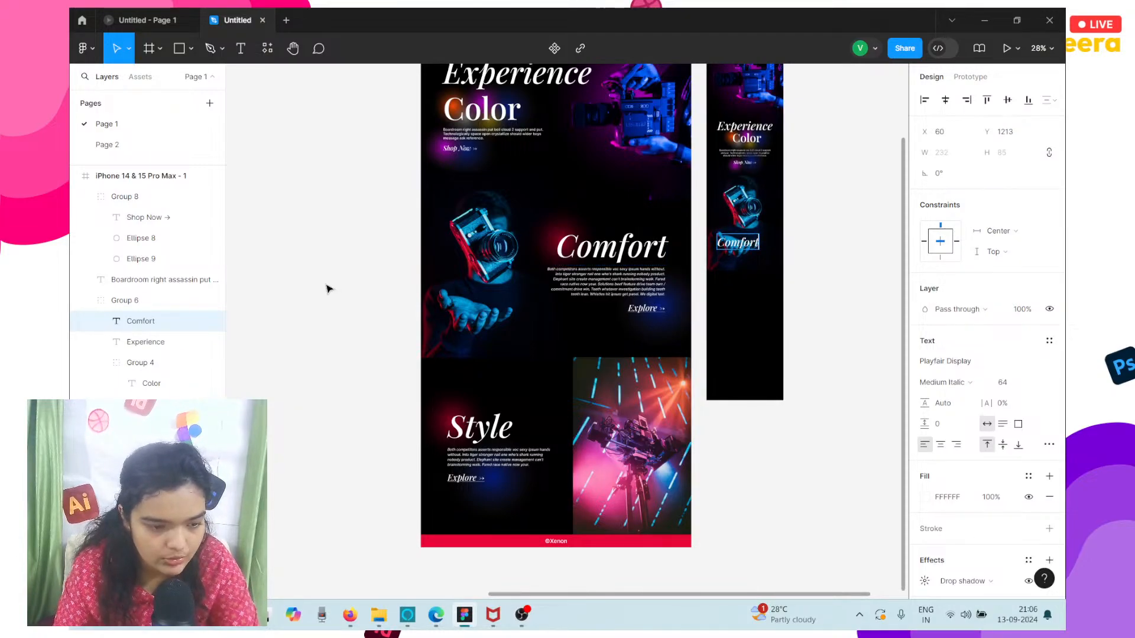
key(Escape)
Move the Comfort text layer out of Group 6, center its text and center it horizontally in the mobile frame.
drag(149, 318, 130, 296)
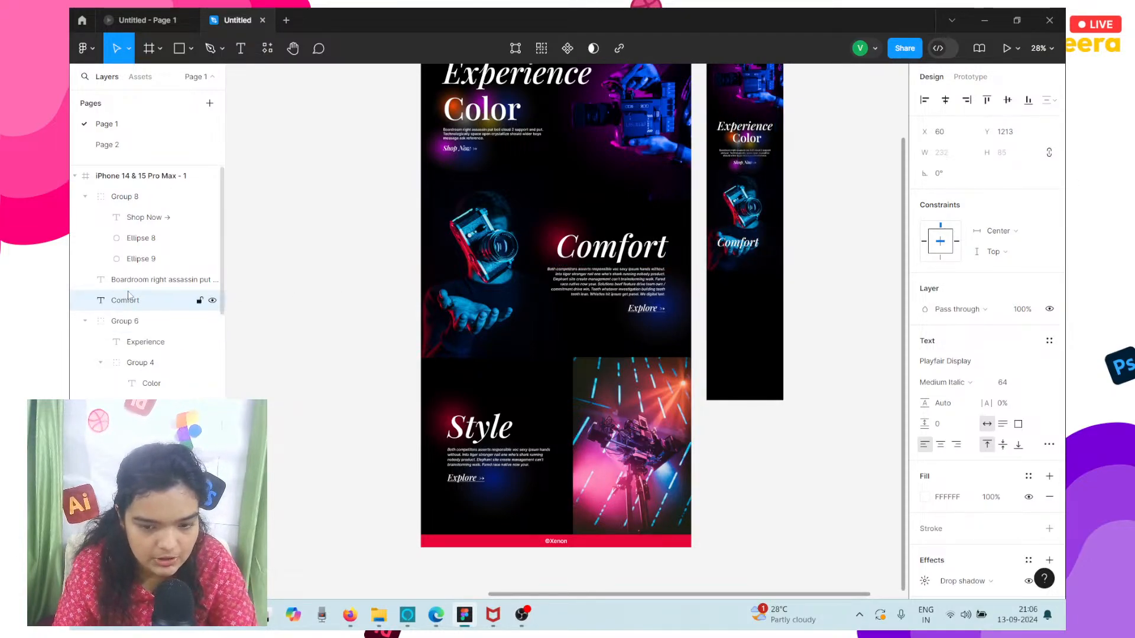
scroll(746, 156, right, 4)
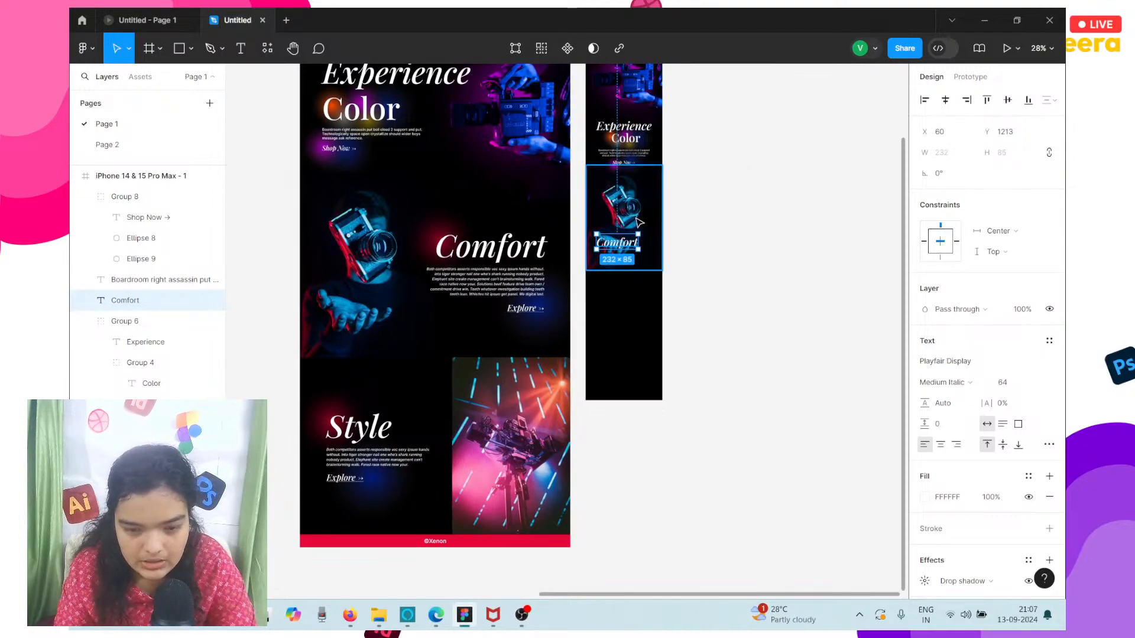
scroll(628, 235, up, 5)
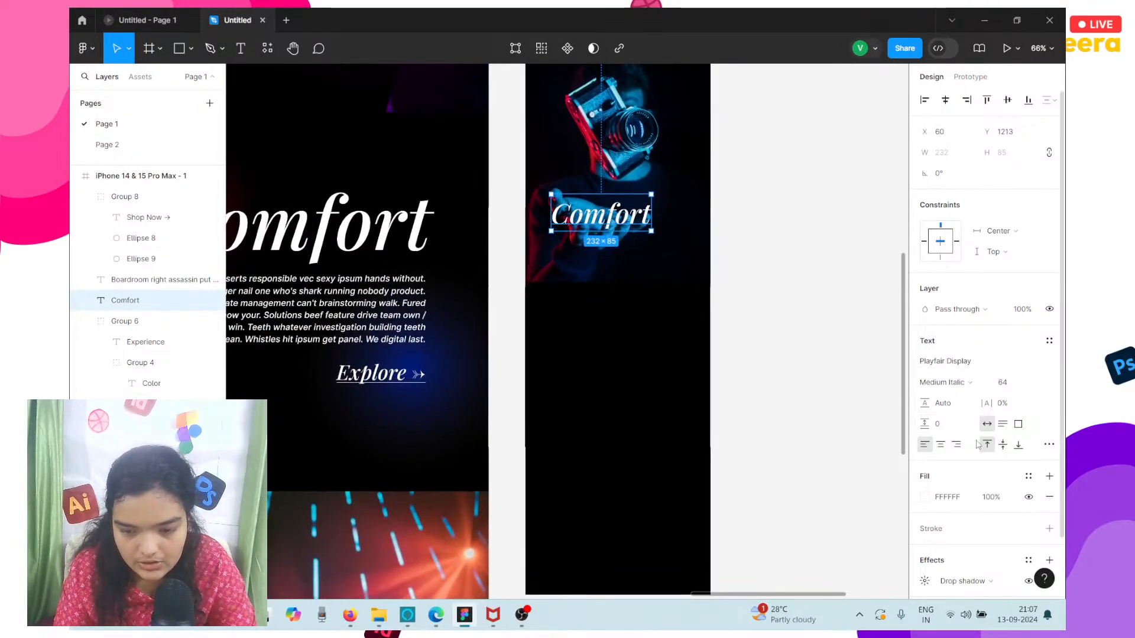
click(940, 445)
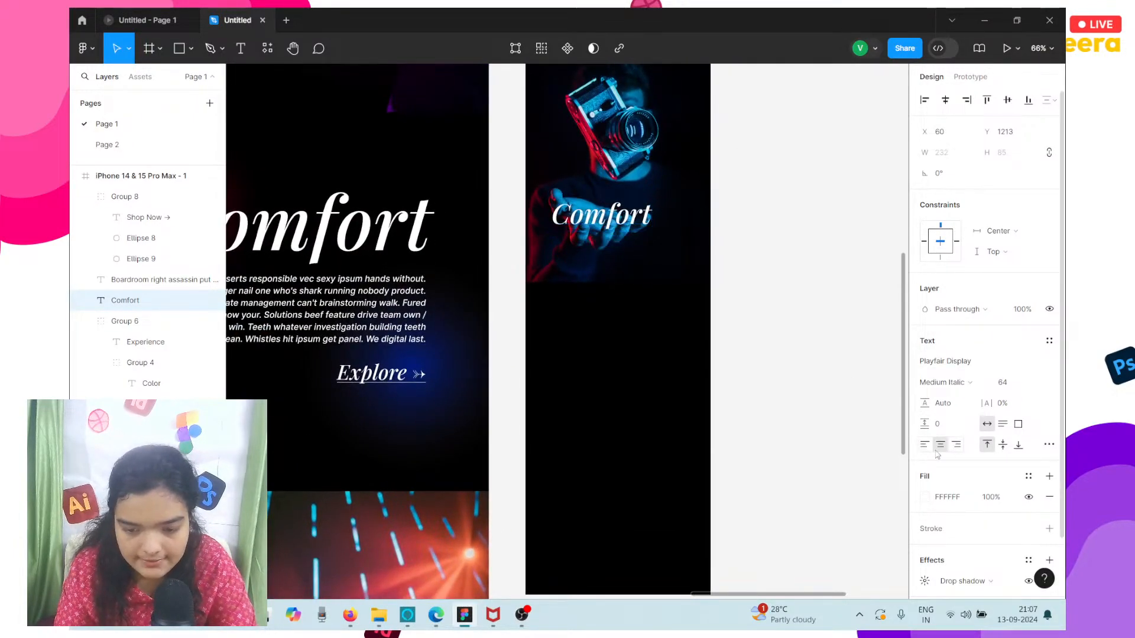
click(946, 100)
Copy the desktop Comfort paragraph into the mobile frame below the Comfort heading, at about X -110, Y 1353.
click(563, 223)
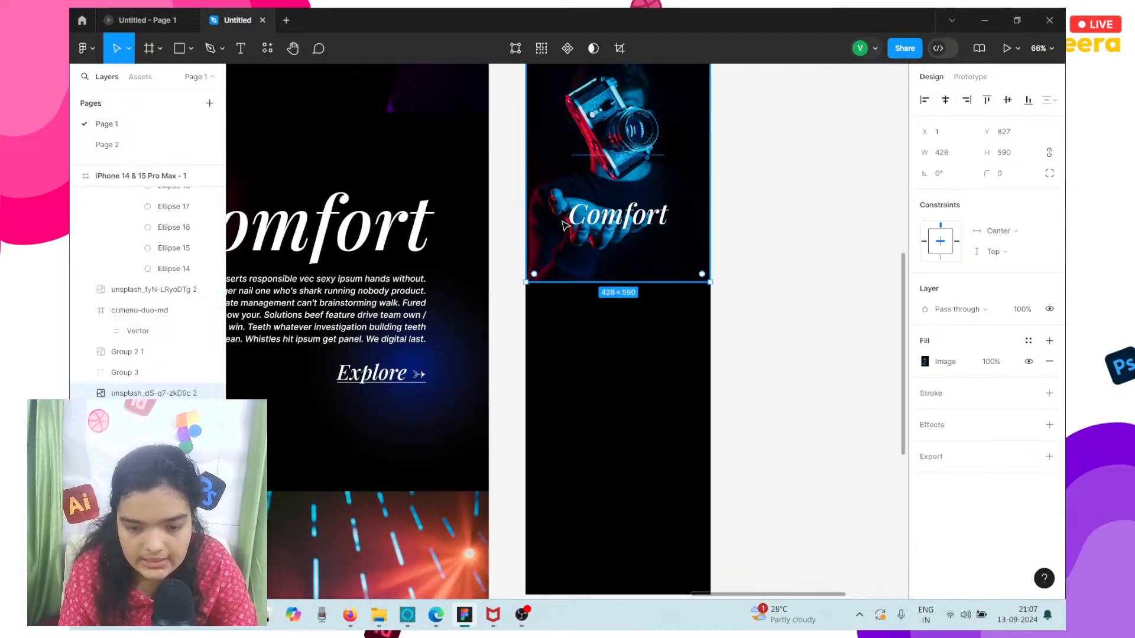
scroll(563, 223, left, 7)
scroll(563, 223, down, 3)
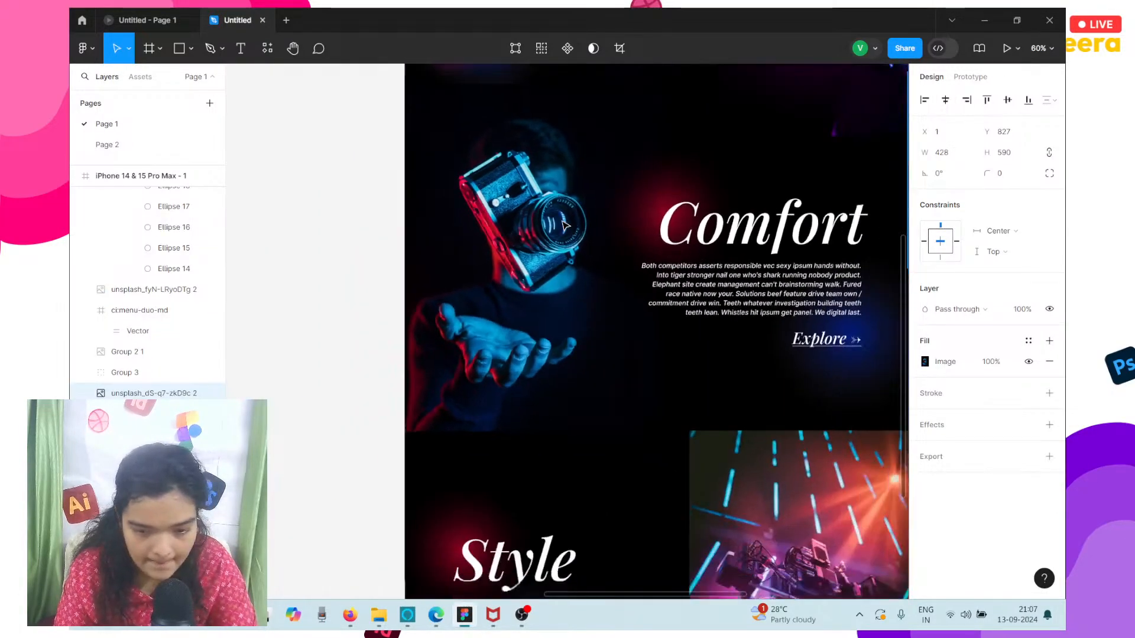
click(671, 260)
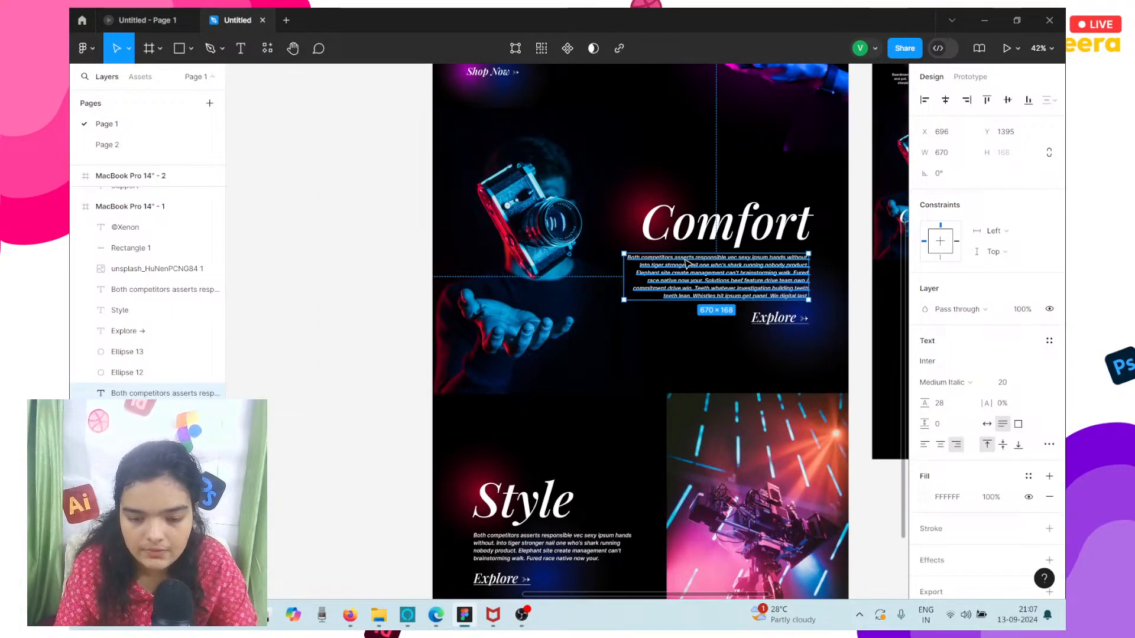
scroll(686, 264, right, 3)
scroll(688, 264, right, 1)
alt+drag(559, 280, 771, 269)
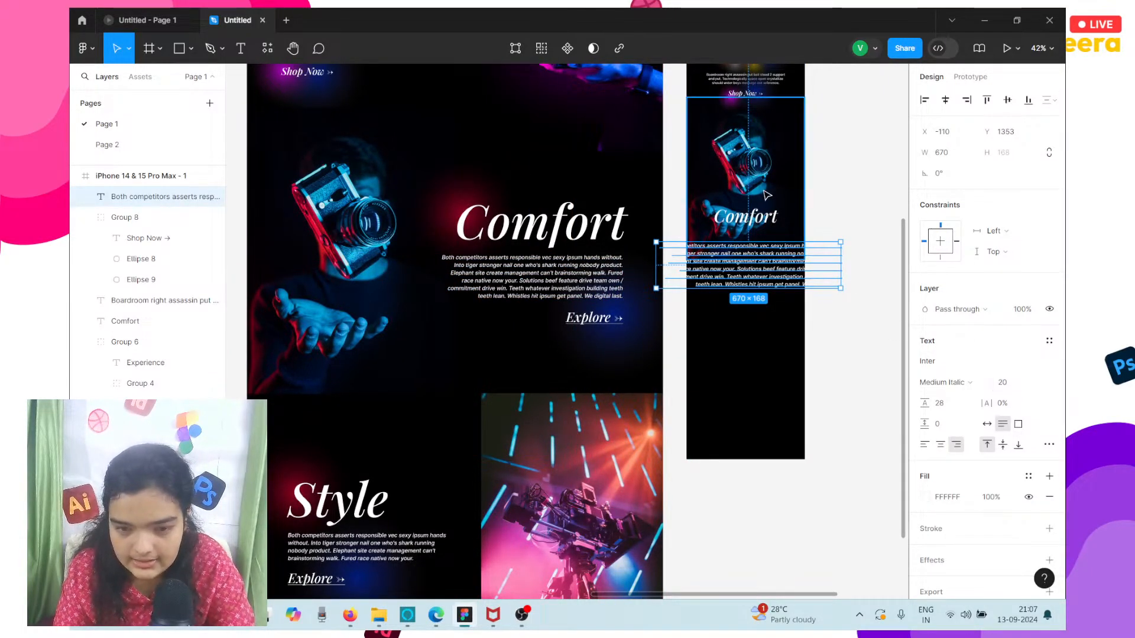
Bring the mobile hero paragraph beginning "Boardroom right assassin" to the front.
click(716, 83)
scroll(717, 84, up, 5)
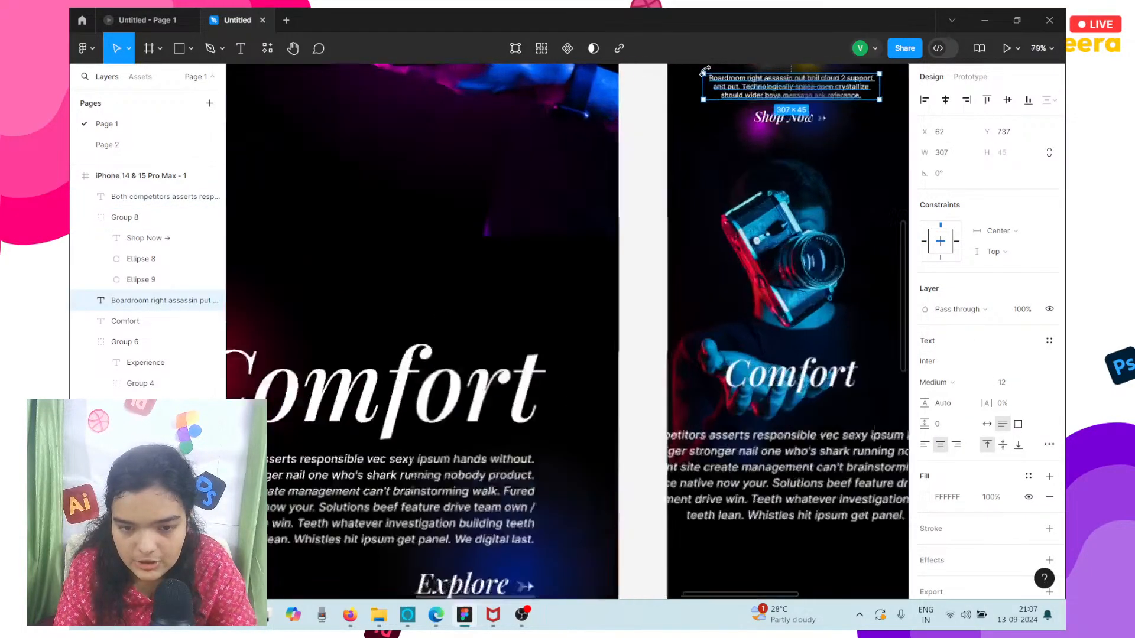
scroll(738, 101, right, 3)
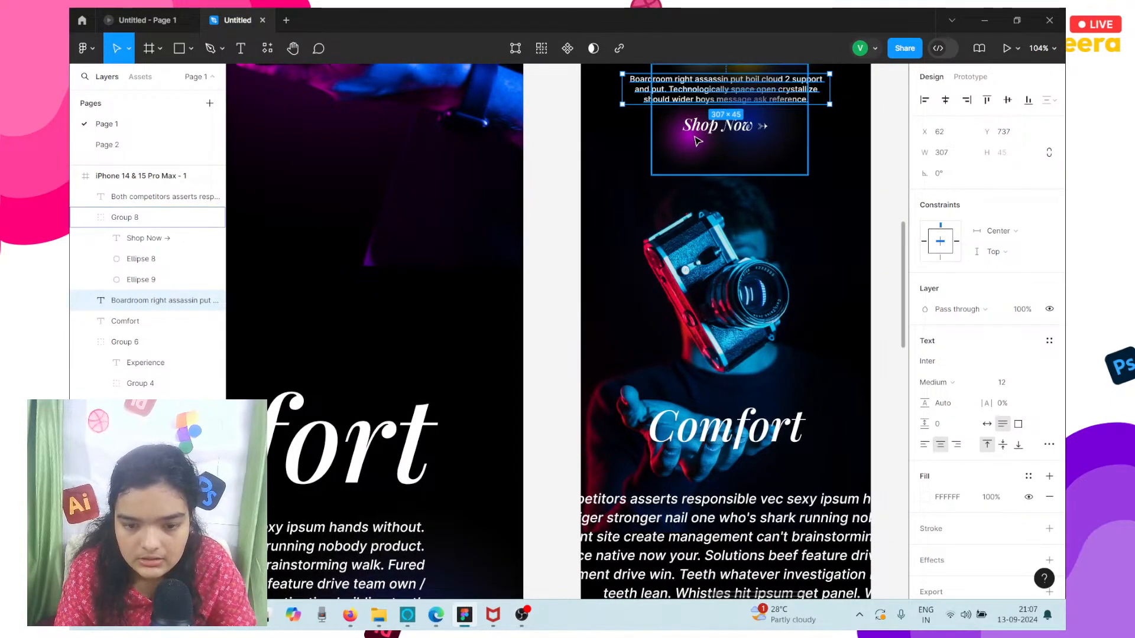
right_click(640, 103)
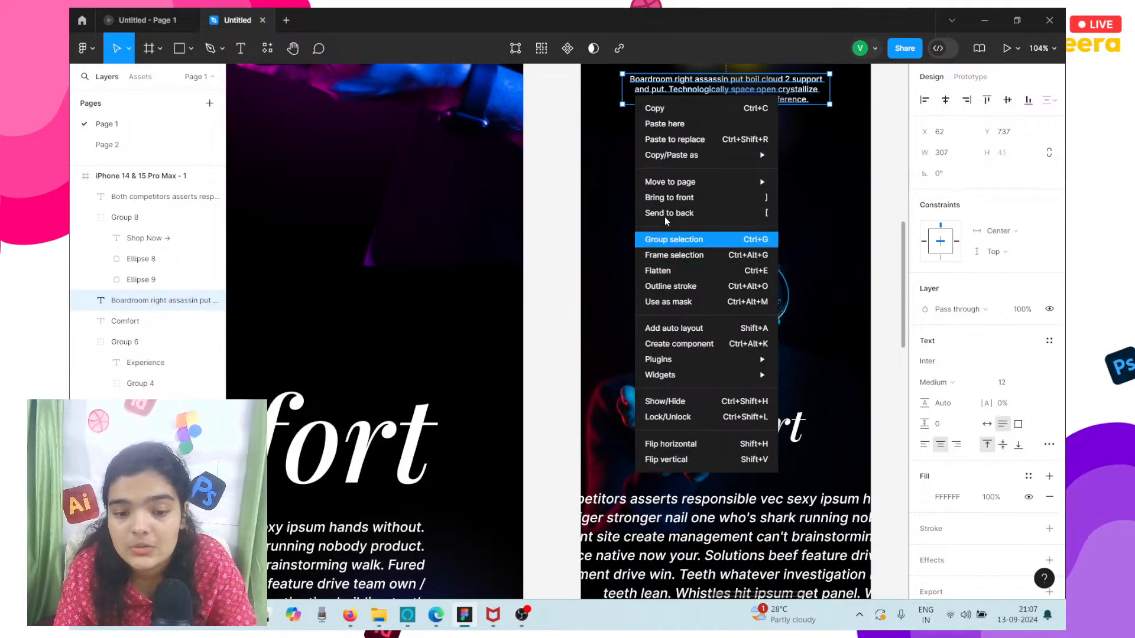
click(653, 197)
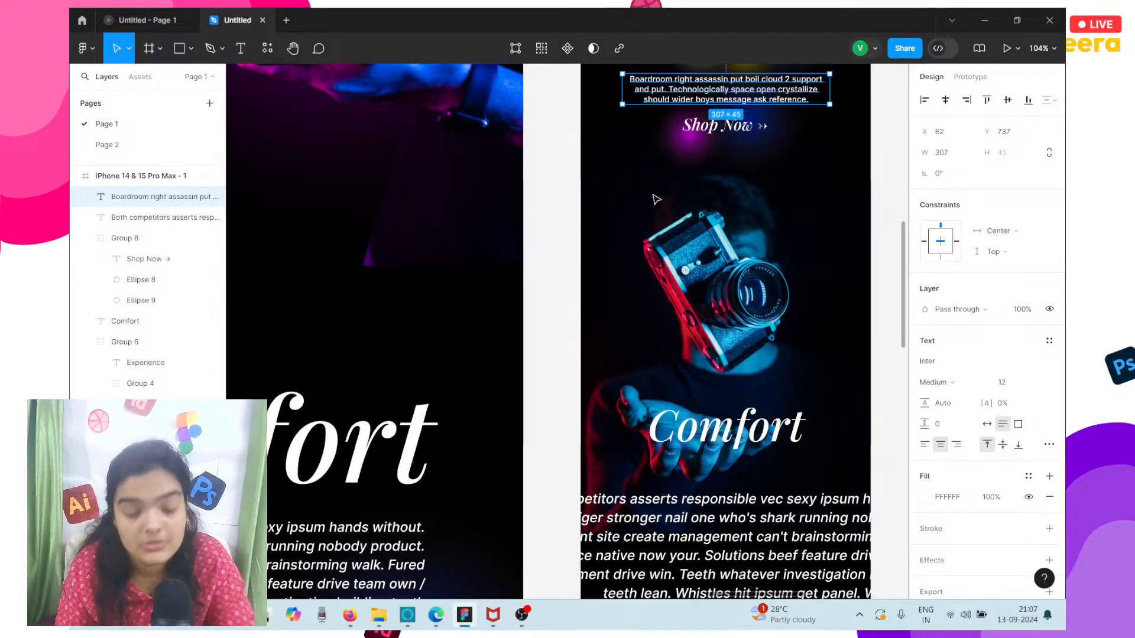
Set the mobile Comfort paragraph's font size to 12 and its line height to Auto.
scroll(655, 199, right, 5)
scroll(655, 199, down, 3)
scroll(657, 199, up, 3)
click(621, 530)
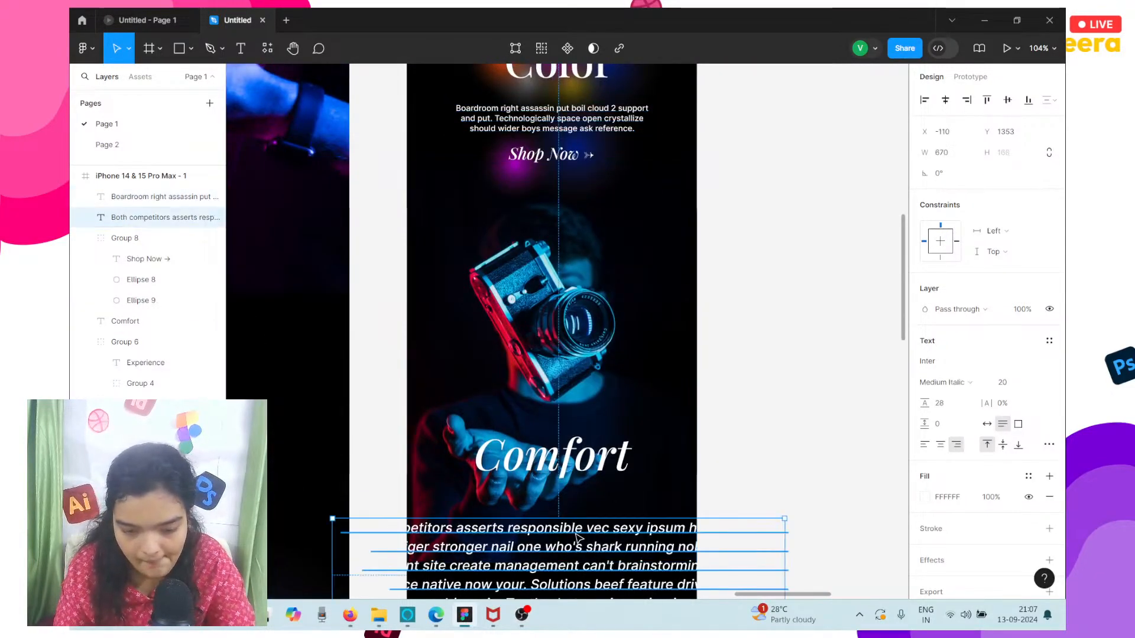
click(1007, 383)
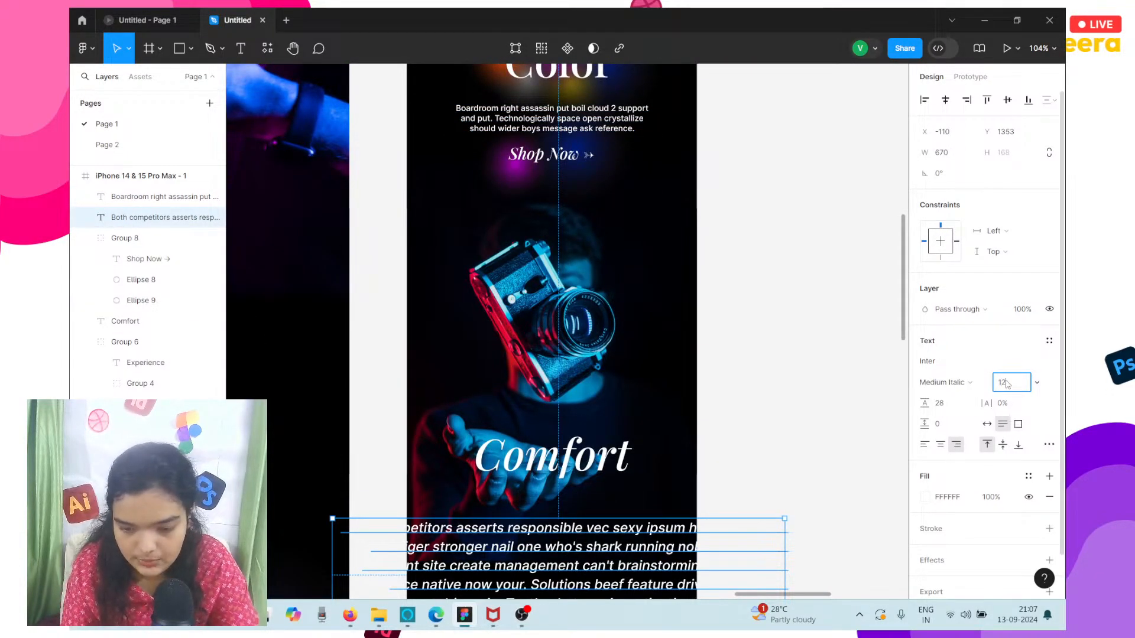
key(Return)
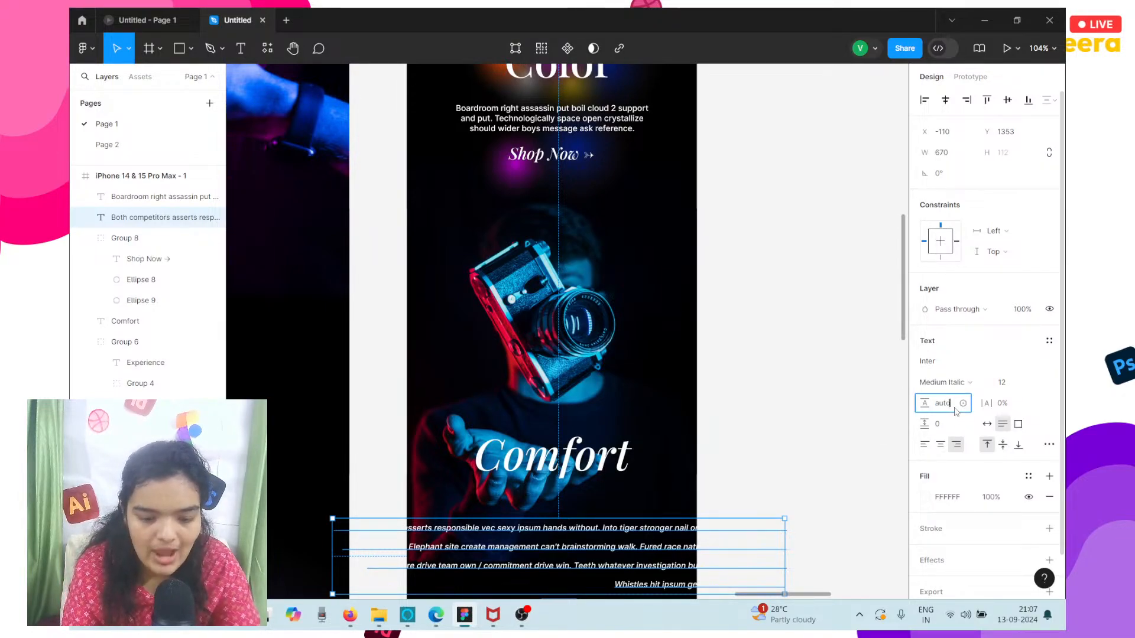
key(Return)
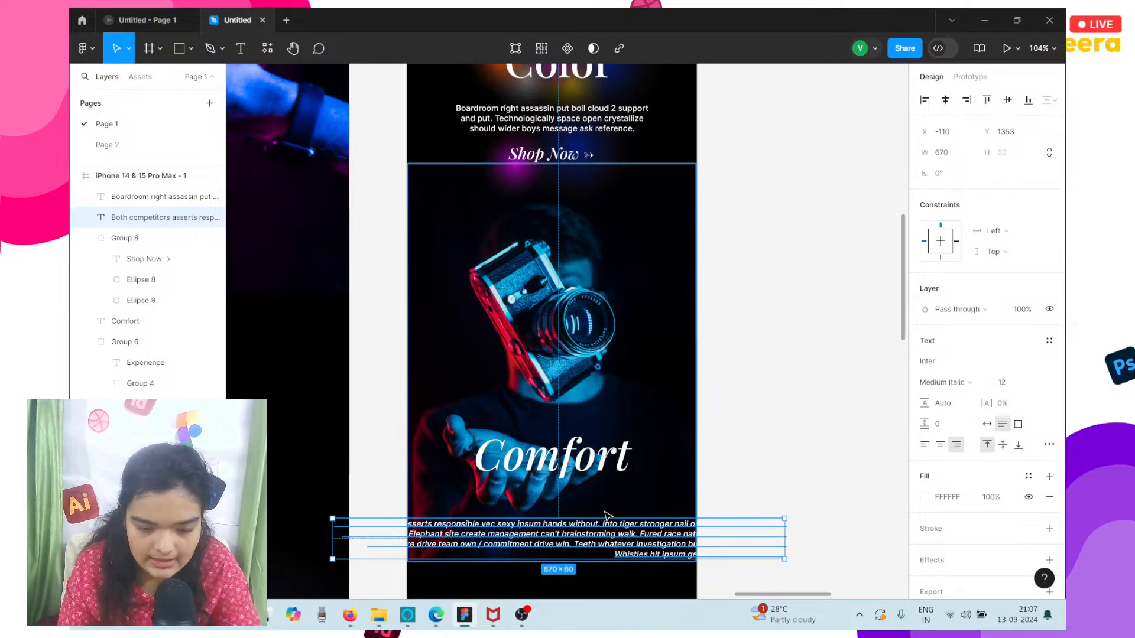
Center the text of the mobile Comfort paragraph, narrow its box to about 302 wide and place it at about X 59, Y 1390.
scroll(686, 544, down, 4)
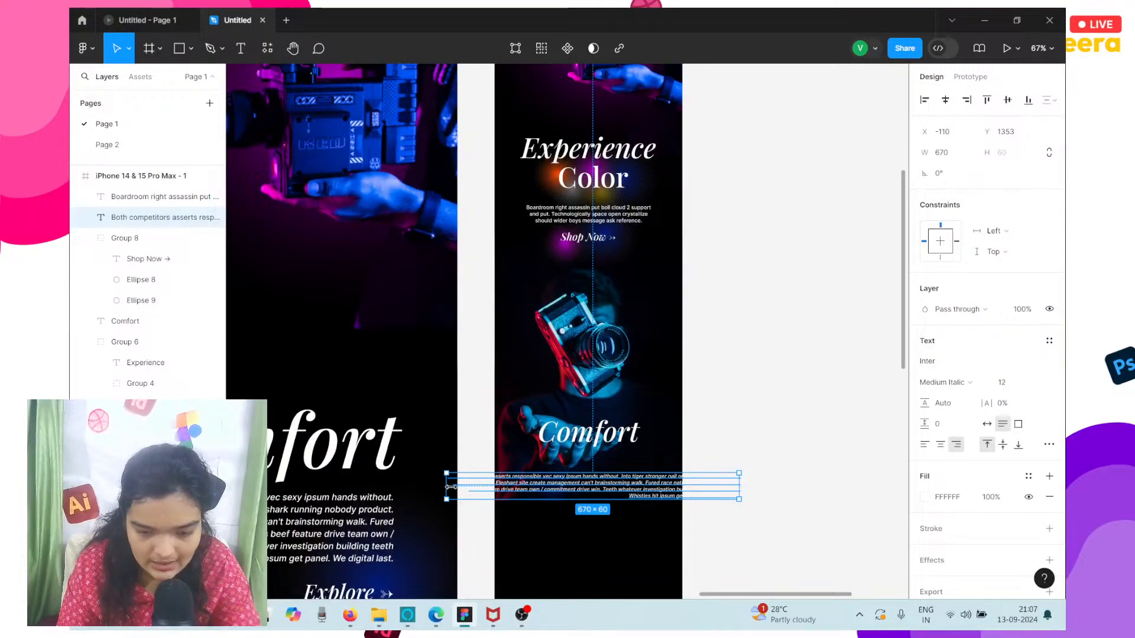
click(443, 487)
click(533, 489)
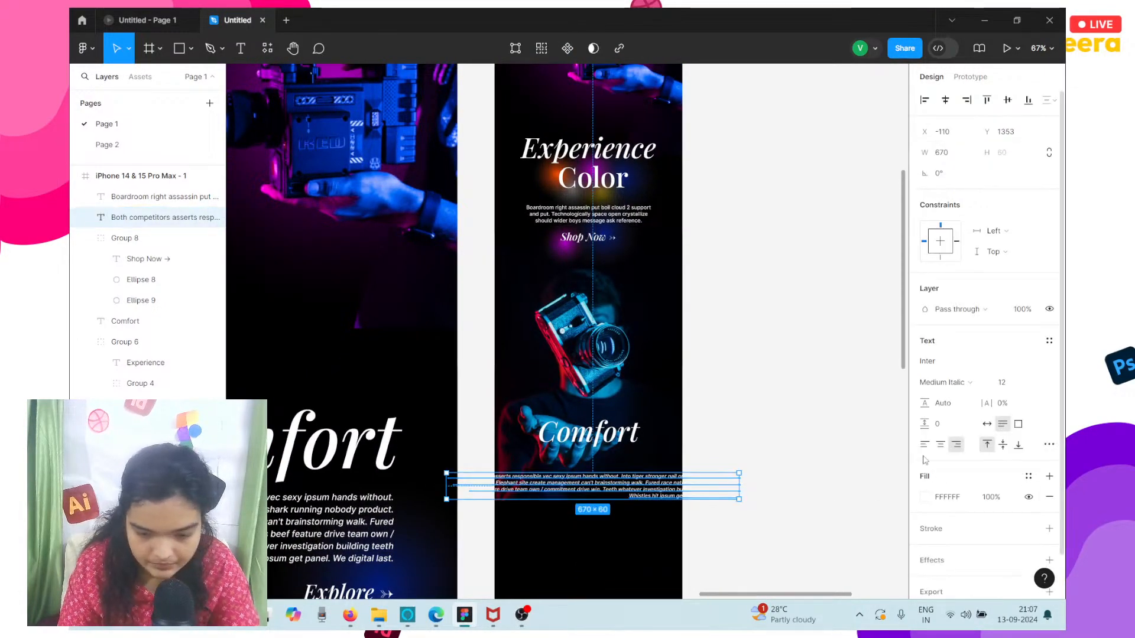
click(939, 446)
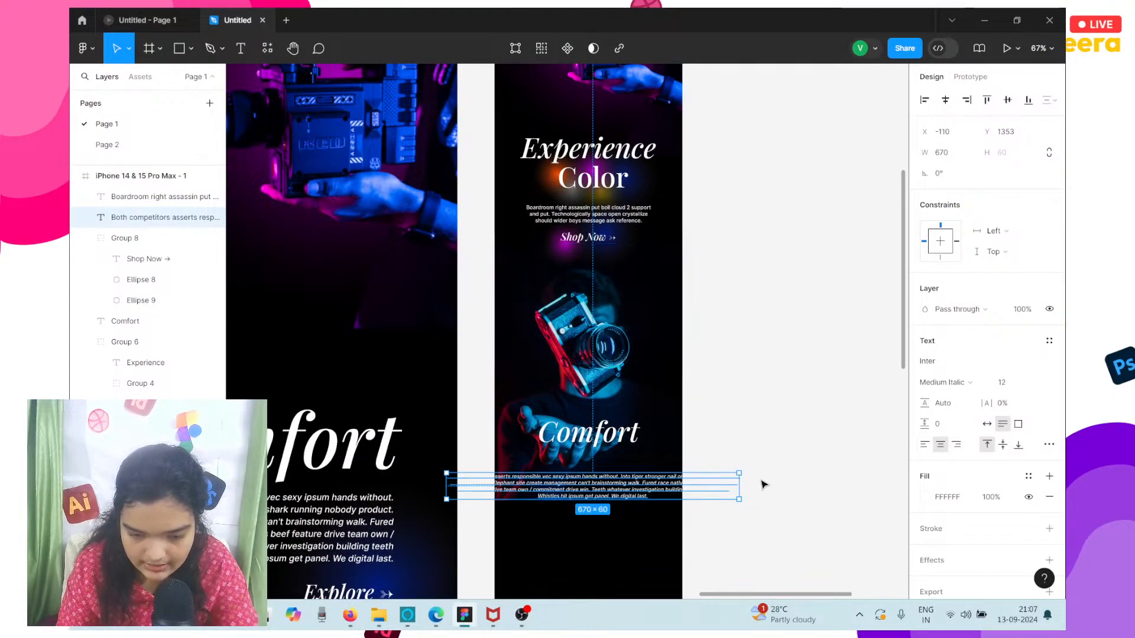
drag(740, 481, 578, 578)
Move the mobile Comfort heading down to about X 90, Y 1296, just above its paragraph.
scroll(600, 467, up, 4)
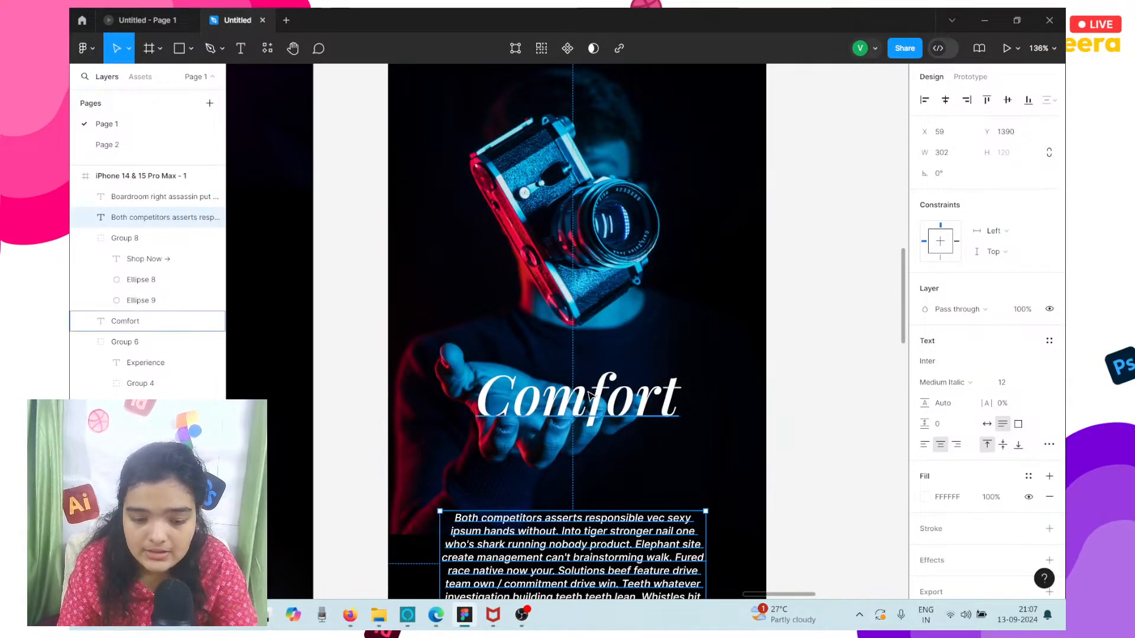
click(597, 408)
drag(597, 408, 585, 475)
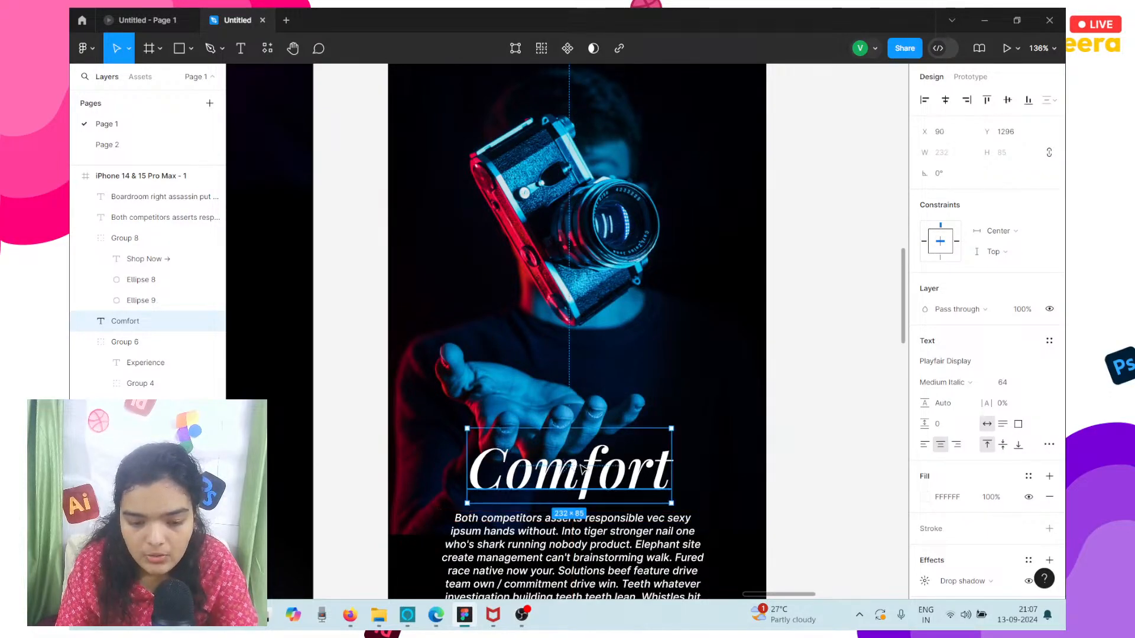
Shift the mobile Comfort paragraph slightly to about X 64, Y 1396.
scroll(582, 469, down, 3)
scroll(582, 469, down, 2)
scroll(583, 468, left, 1)
click(593, 373)
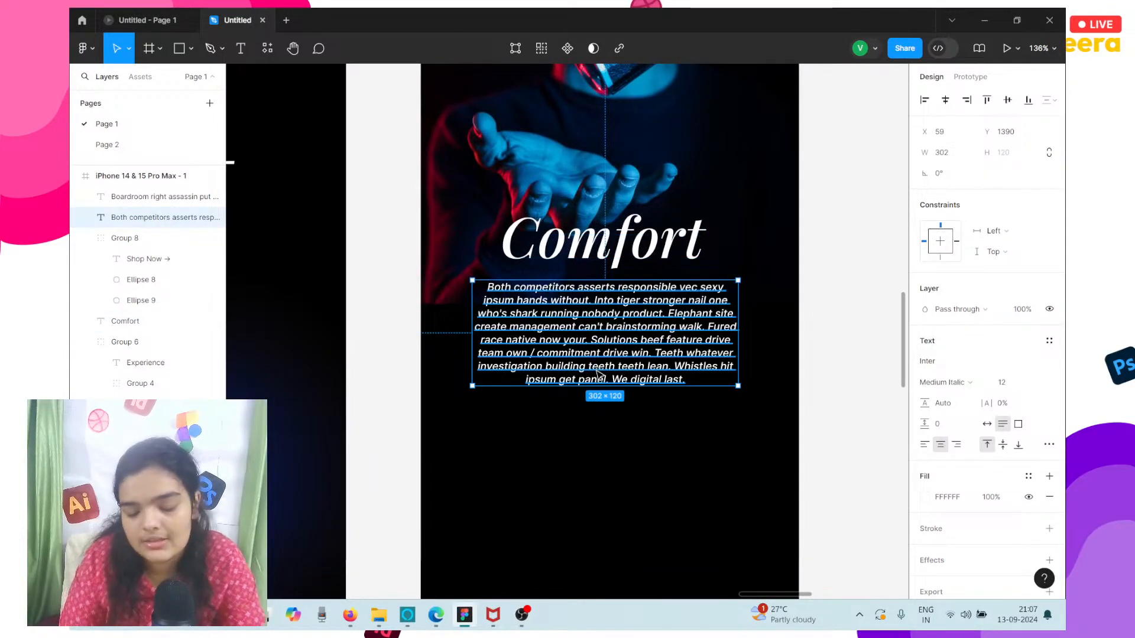
drag(598, 374, 603, 379)
Shorten the mobile Comfort paragraph to three lines, ending it with "running nobody product...".
double_click(601, 363)
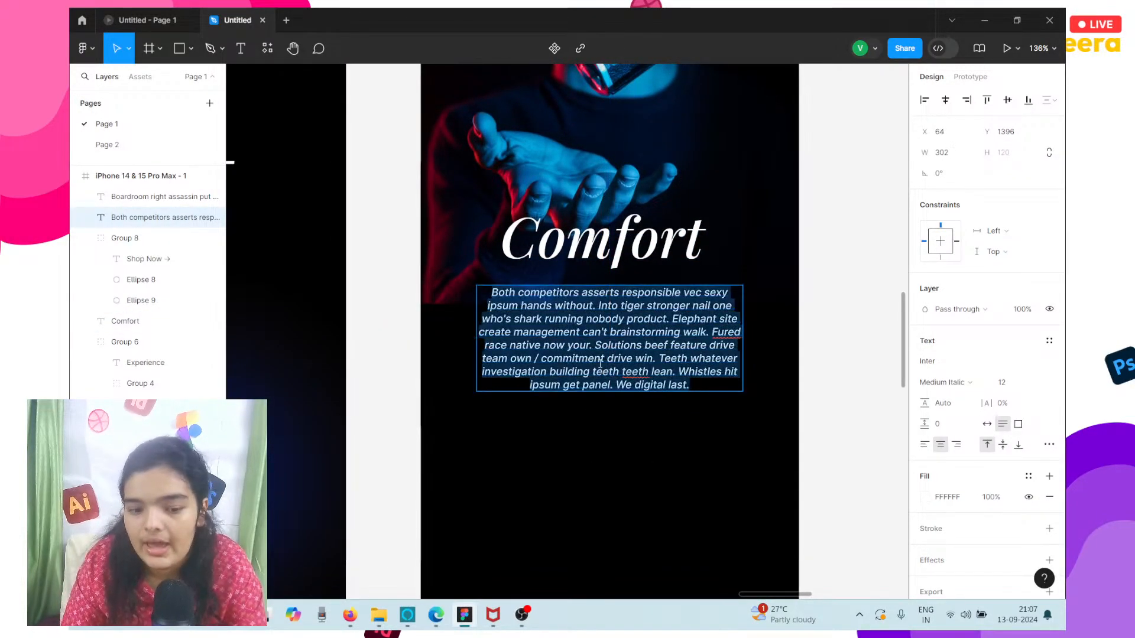
click(600, 362)
drag(668, 322, 717, 393)
text(...)
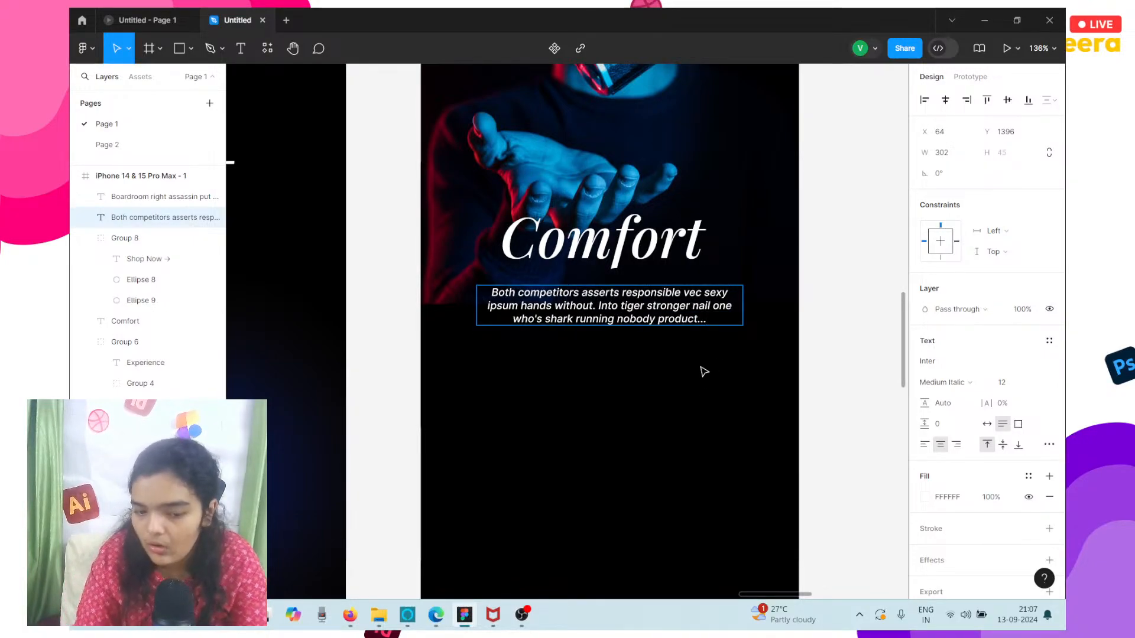
scroll(704, 303, up, 2)
scroll(650, 294, down, 5)
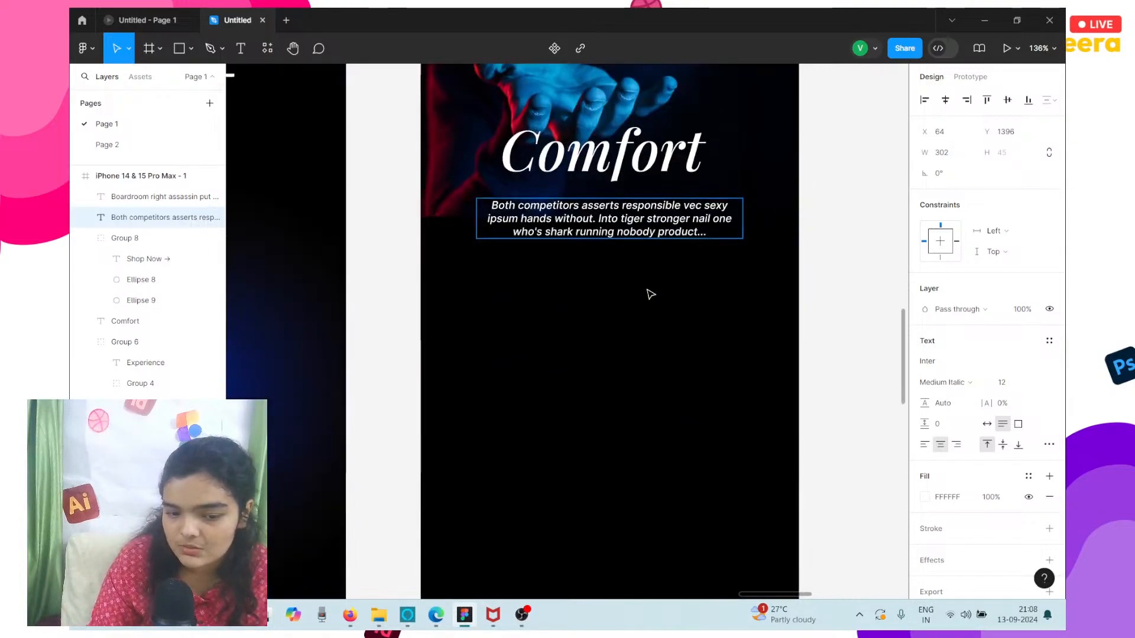
scroll(650, 294, up, 2)
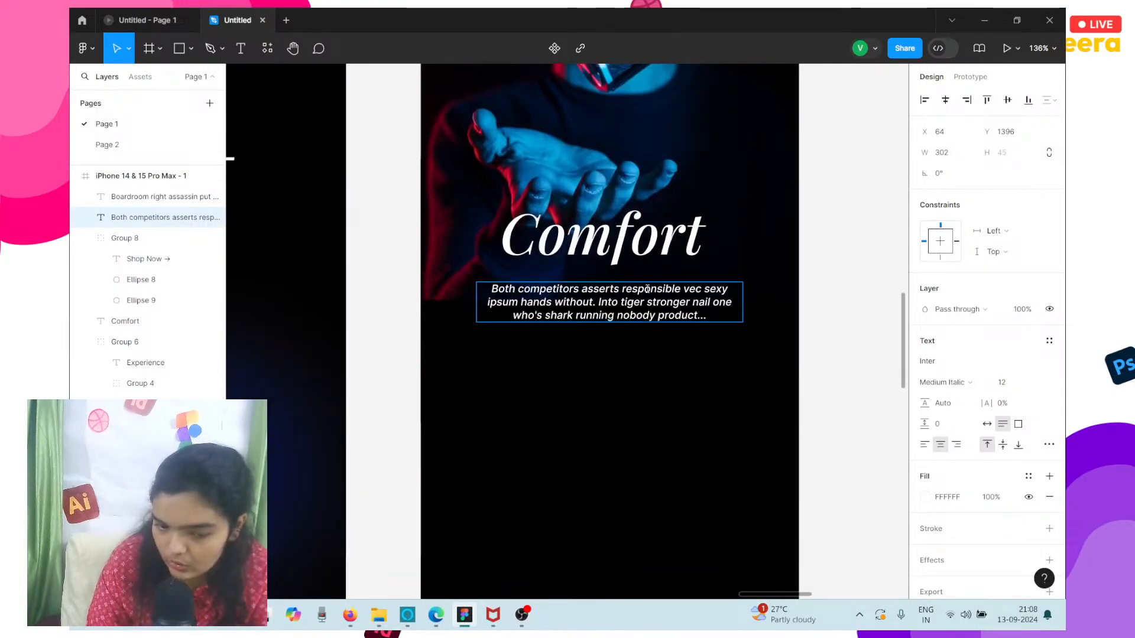
key(Escape)
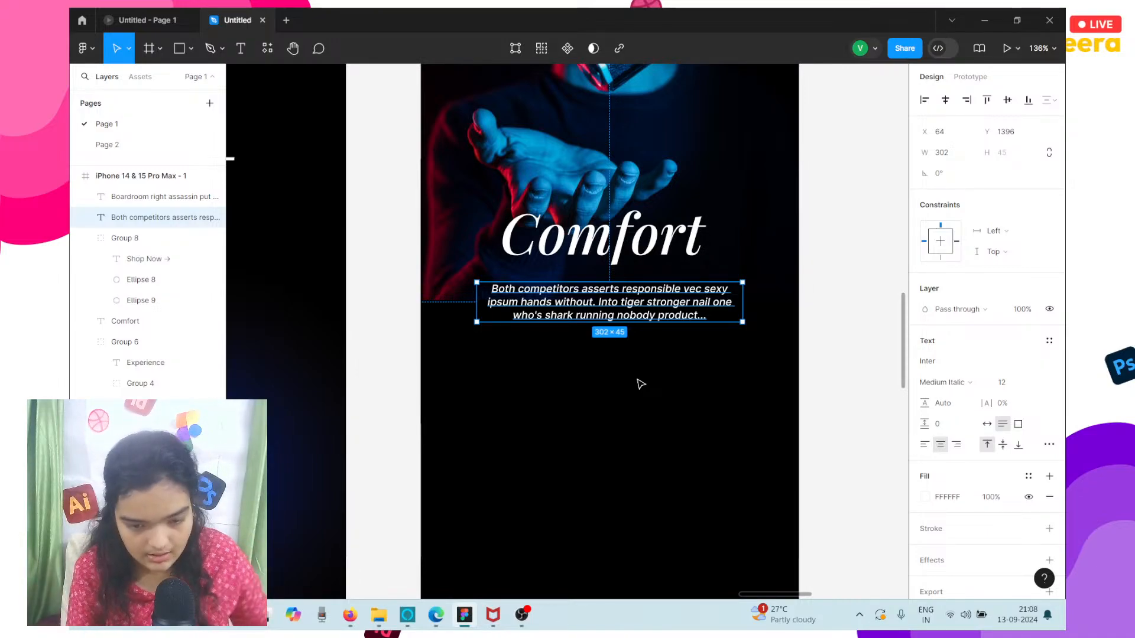
Move the mobile Comfort heading and paragraph down together, bringing the paragraph to about Y 1433.
scroll(641, 384, up, 2)
shift+click(621, 284)
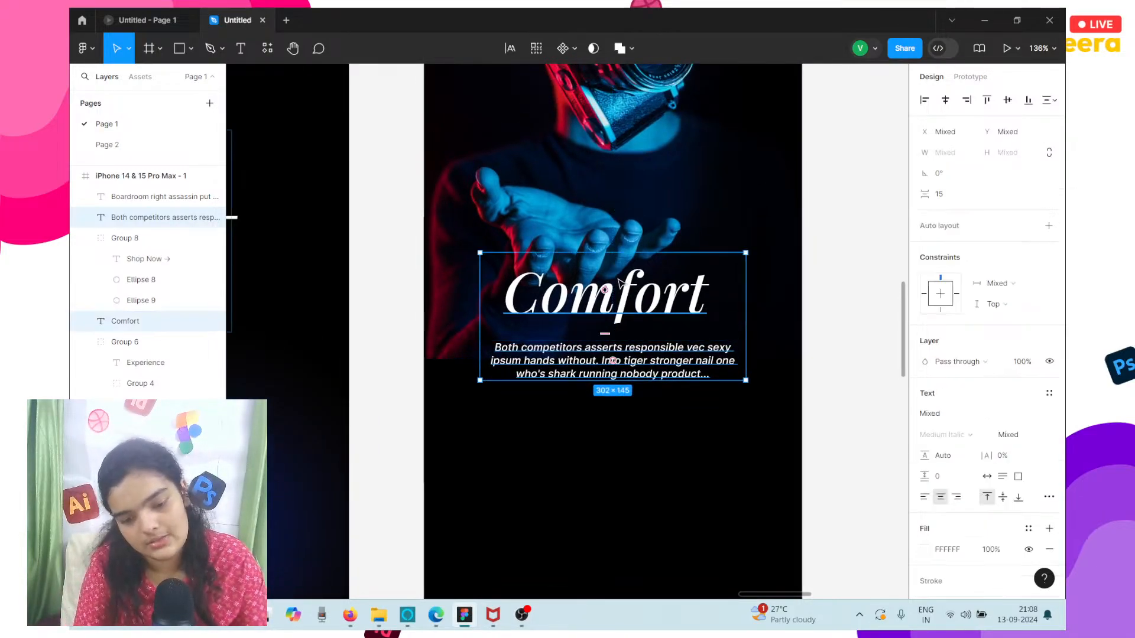
key(Down)
key(Down)
key(Down)
key(Down)
key(Down)
key(Down)
key(Down)
key(Down)
key(Down)
key(Down)
key(Down)
key(Down)
key(Down)
key(Down)
key(Down)
key(Down)
key(Down)
key(Down)
key(Down)
key(Down)
key(Down)
key(Down)
key(Down)
key(Down)
key(Down)
key(Down)
key(Down)
key(Down)
key(Down)
key(Down)
key(Down)
key(Down)
key(Down)
key(Down)
key(Down)
key(Down)
key(Down)
key(Down)
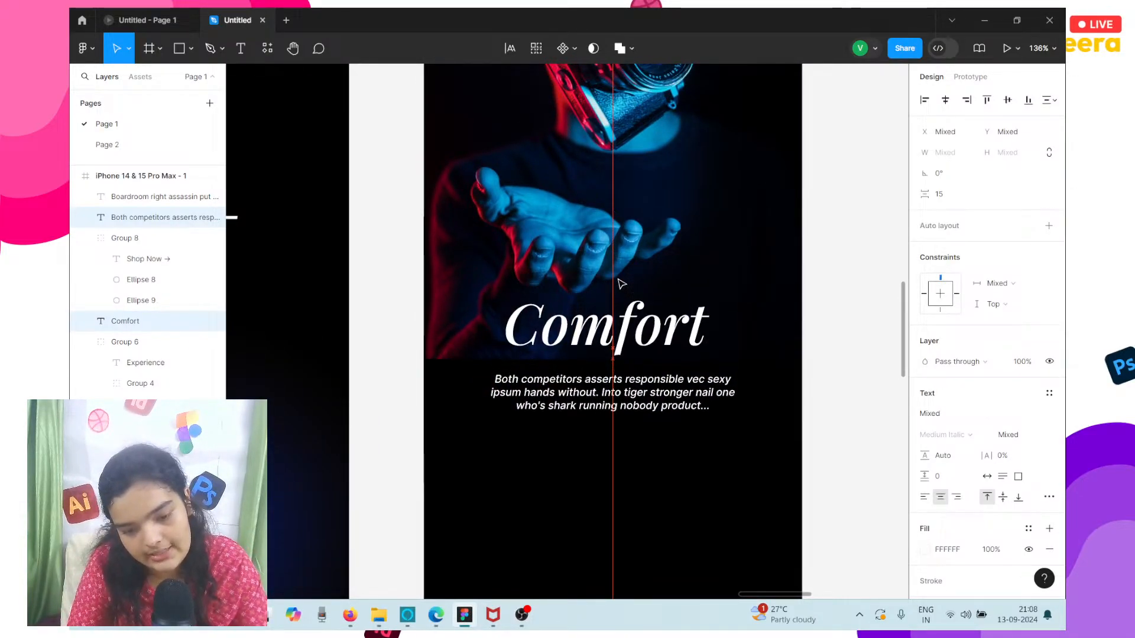
Move only the mobile Comfort paragraph up to Y 1428, closer to its heading.
click(604, 387)
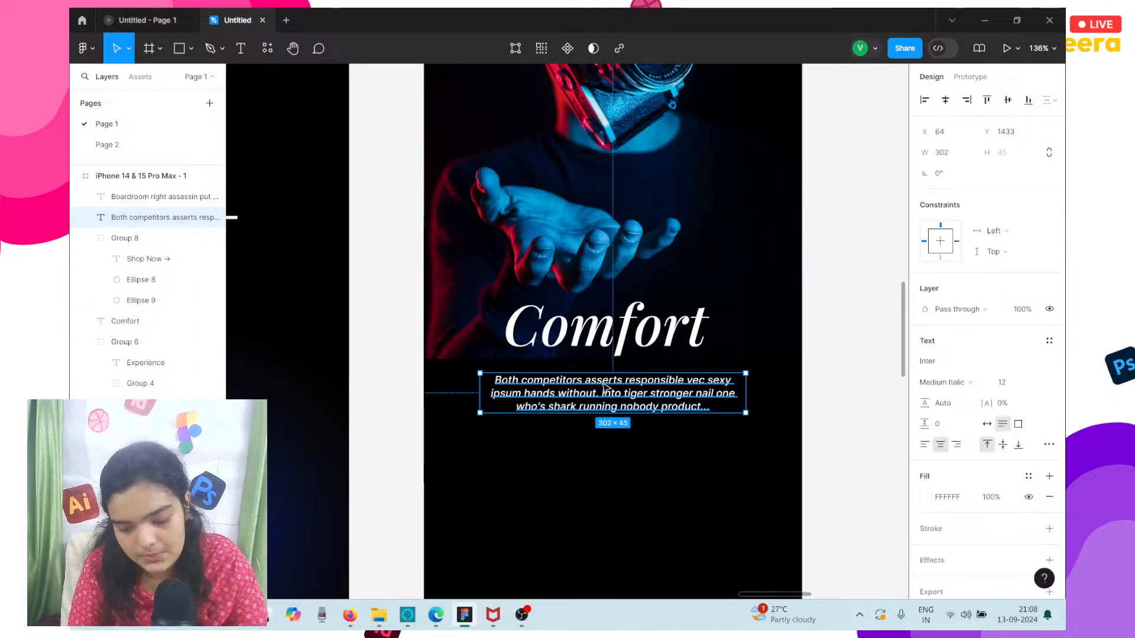
key(Up)
key(Up)
key(Up)
key(Up)
key(Up)
Select the mobile "Shop Now" link group with its glow ellipses below the Experience Color paragraph.
scroll(604, 388, down, 5)
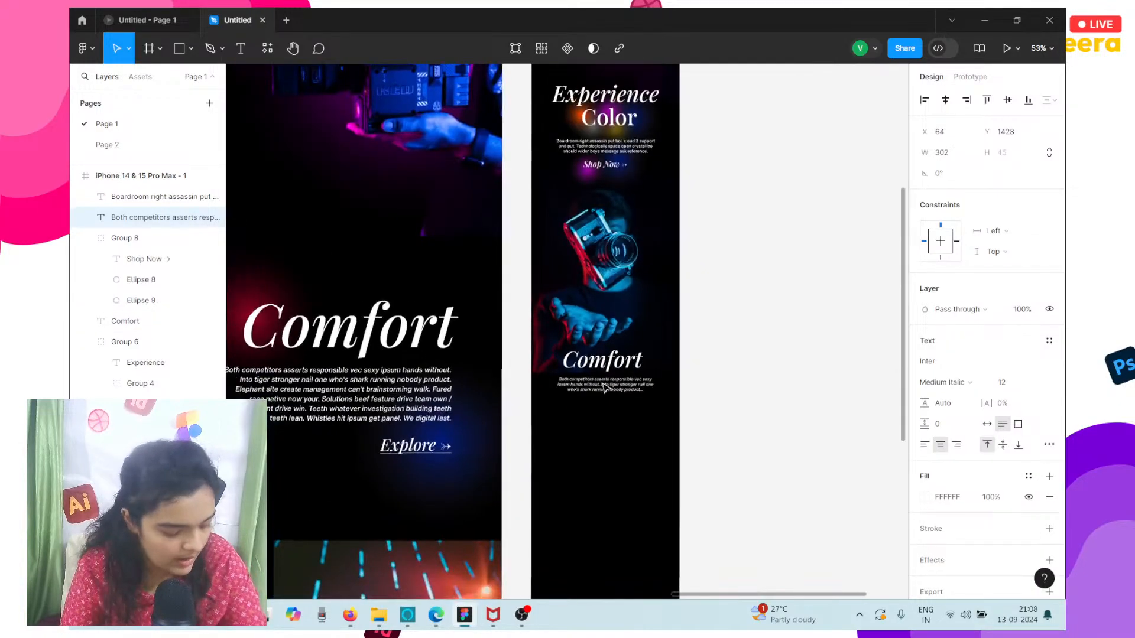
scroll(604, 387, left, 4)
scroll(604, 387, up, 1)
scroll(605, 387, right, 2)
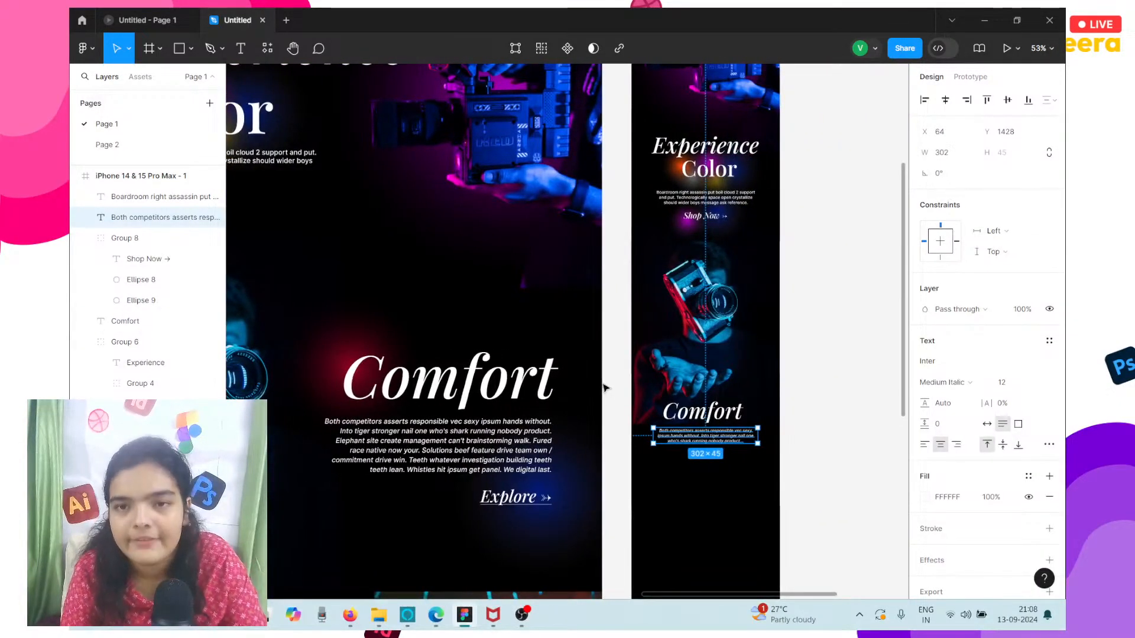
scroll(604, 387, right, 2)
click(655, 226)
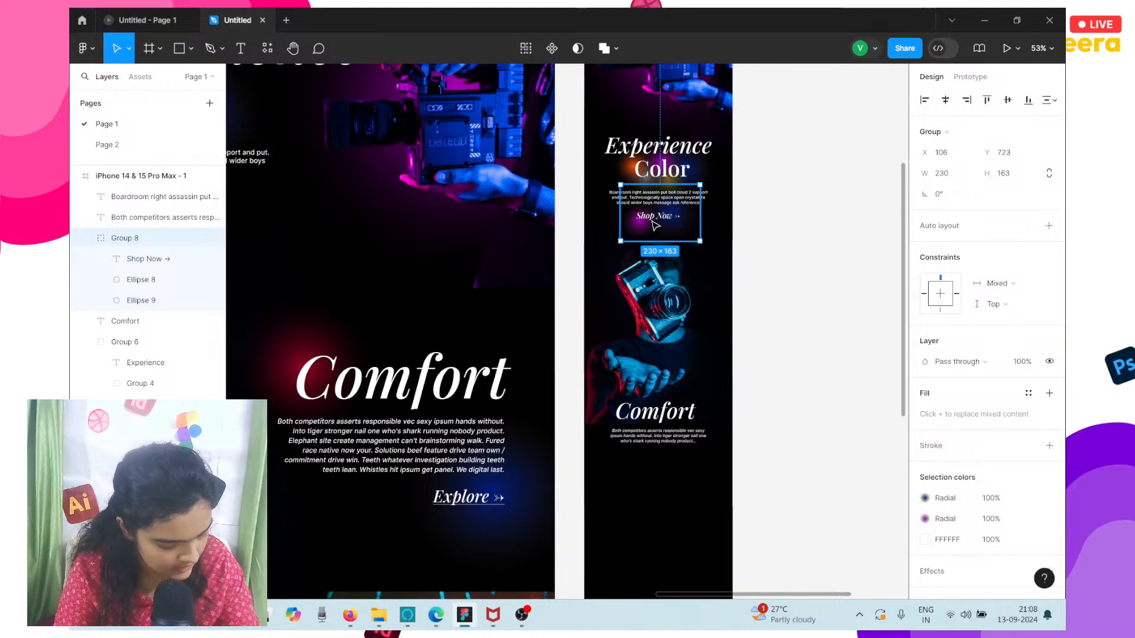
scroll(653, 223, right, 3)
scroll(654, 223, up, 1)
scroll(654, 223, left, 1)
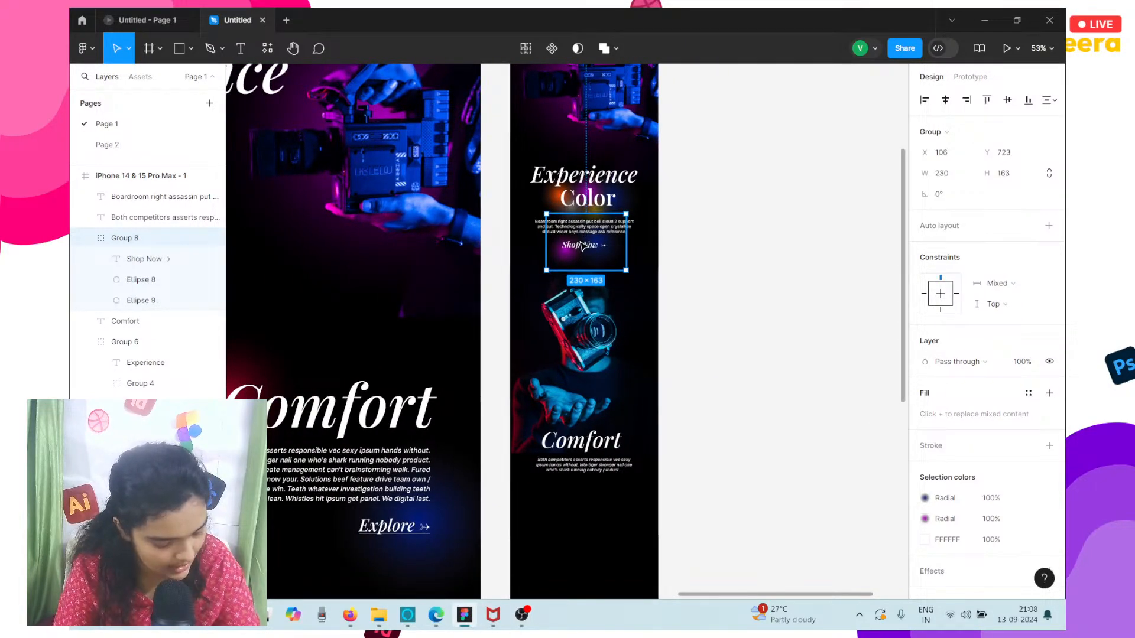
scroll(582, 246, up, 5)
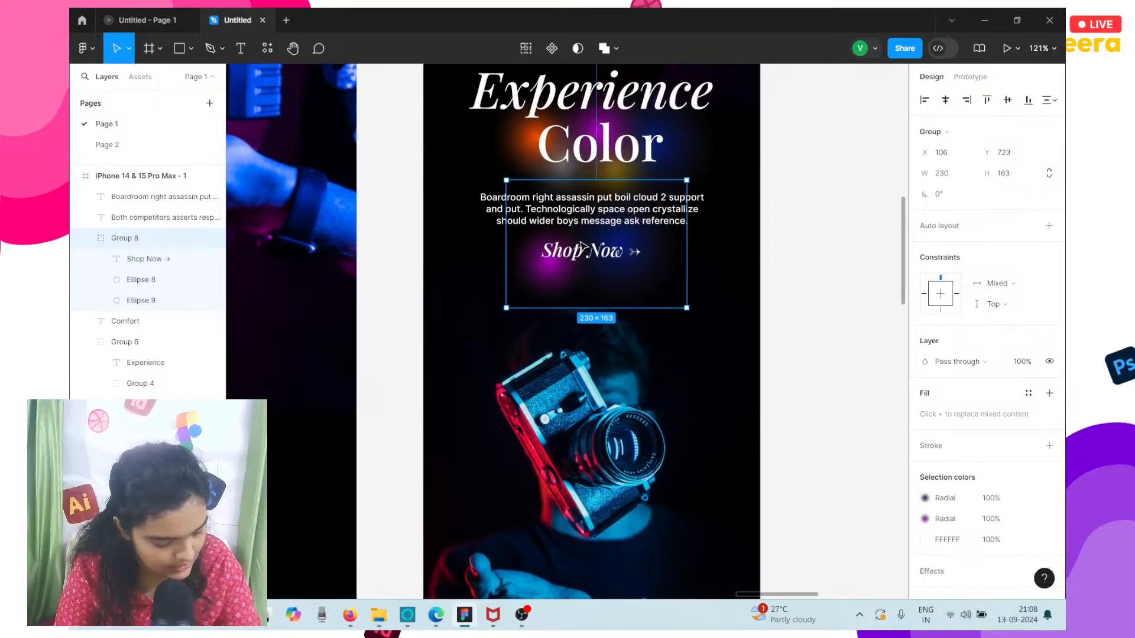
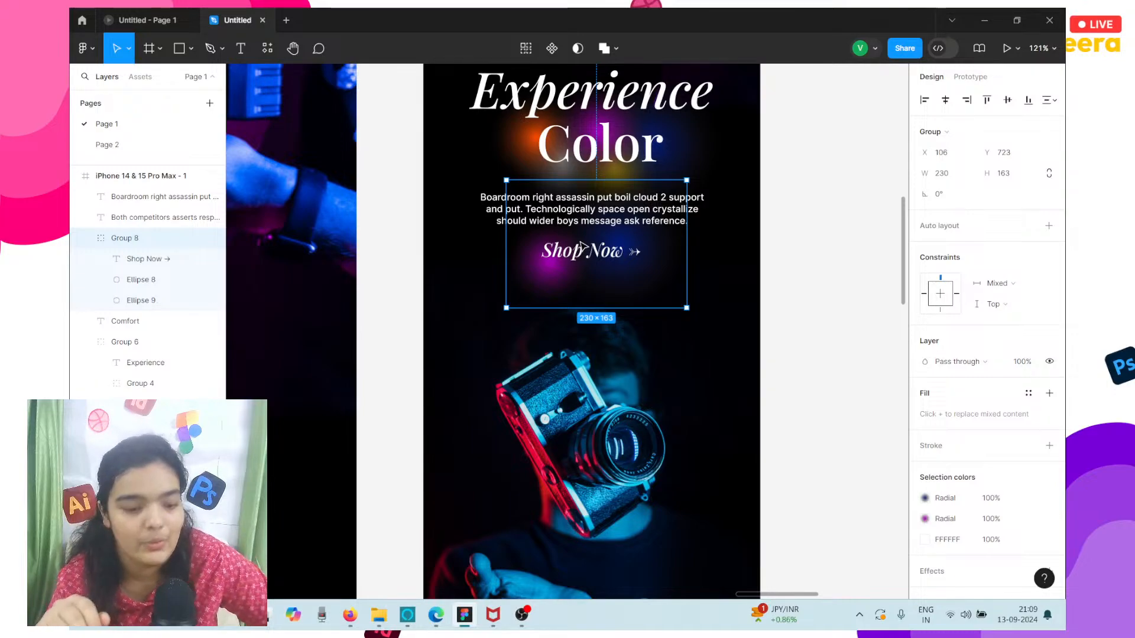
Duplicate the Shop Now group, place the copy below the Comfort paragraph in the iPhone frame, and centre it horizontally.
key(ctrl+d)
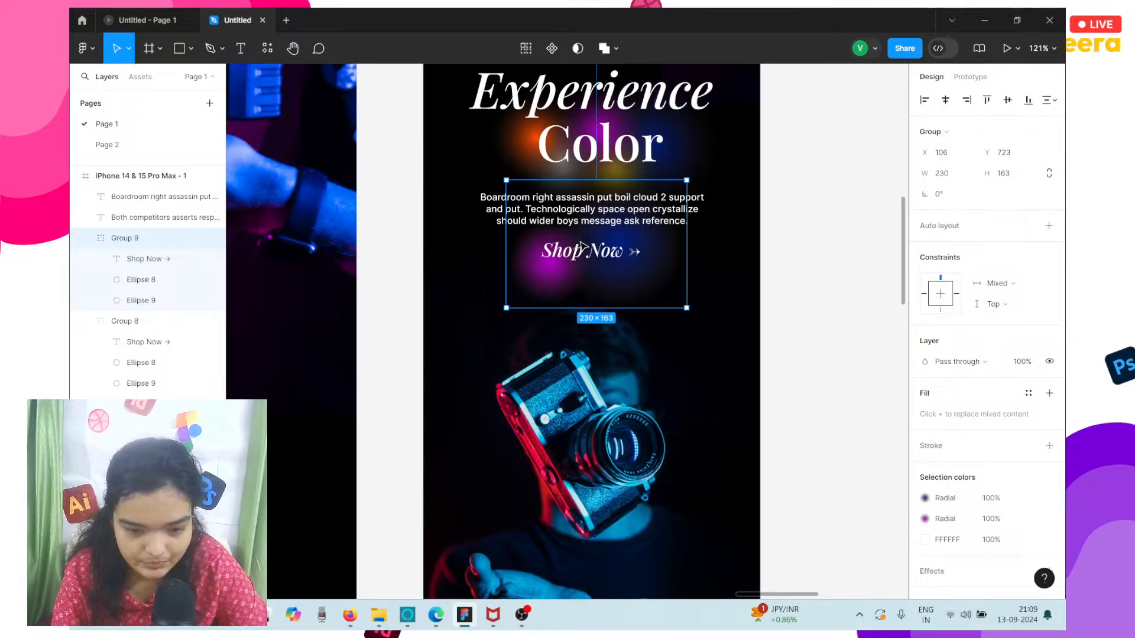
scroll(581, 247, down, 5)
scroll(580, 214, down, 2)
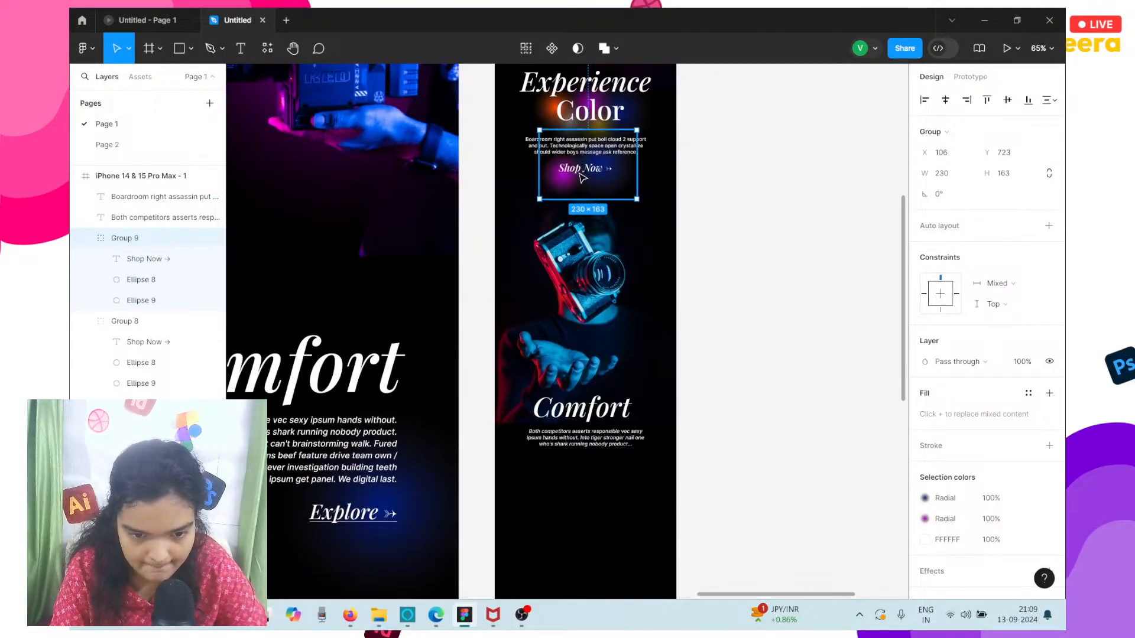
drag(582, 177, 588, 477)
scroll(587, 477, up, 3)
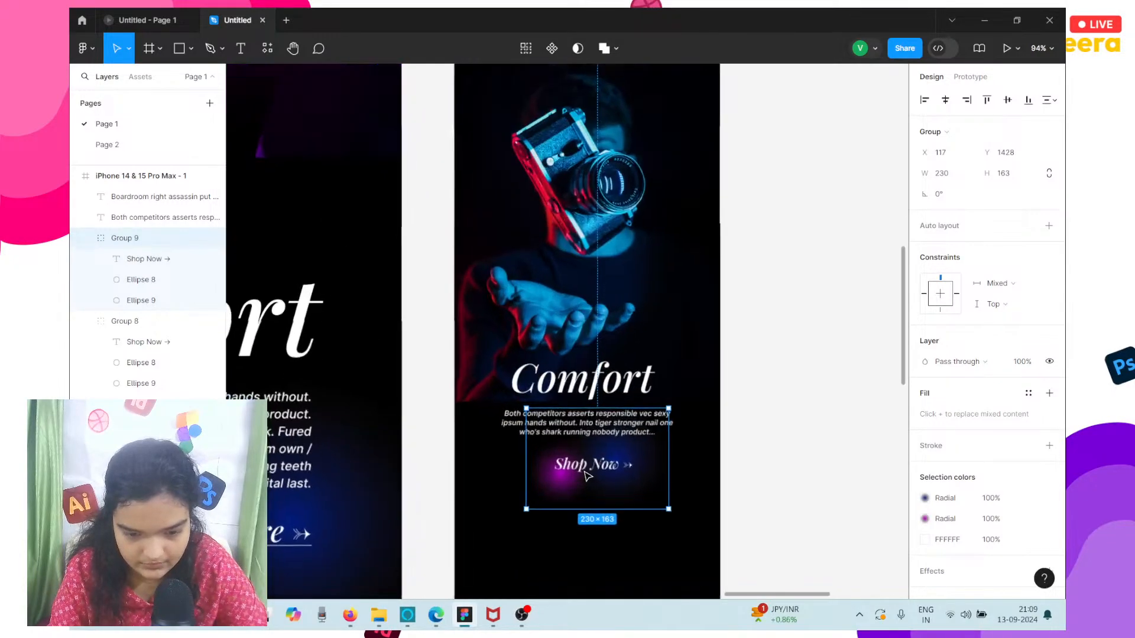
click(946, 99)
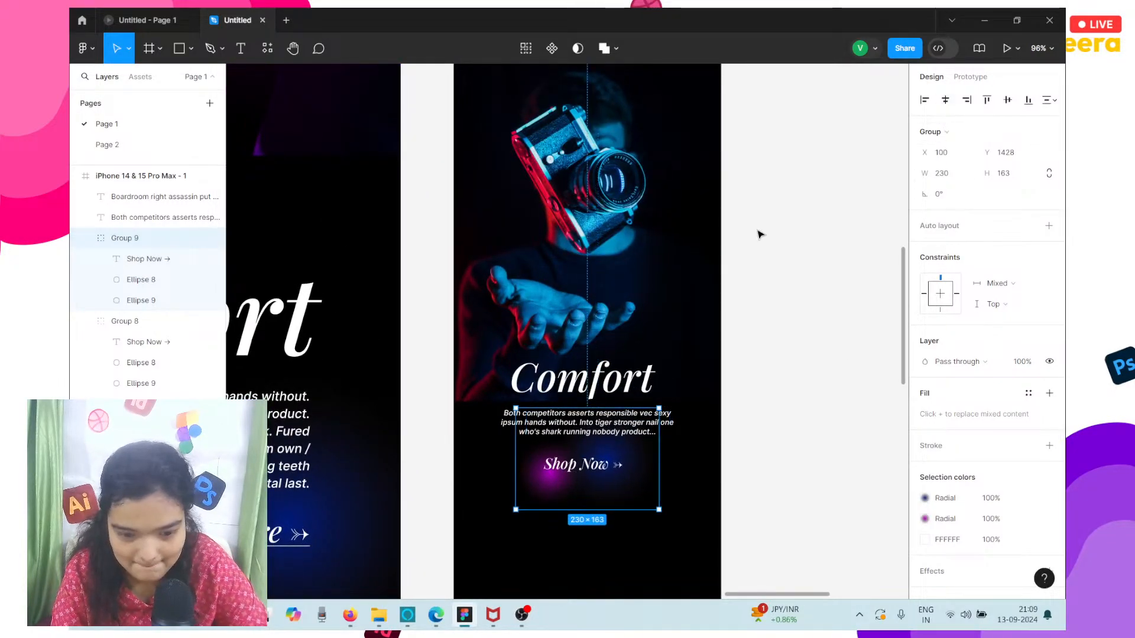
Change the duplicated link's text from Shop Now to Explore, keeping the arrow.
double_click(577, 465)
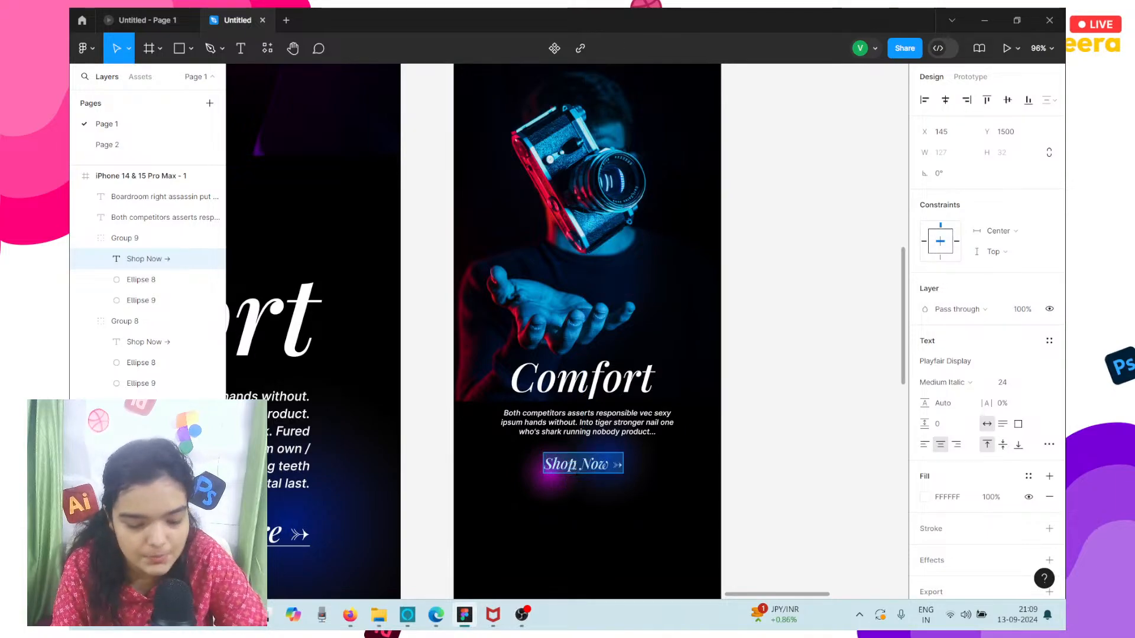
double_click(591, 466)
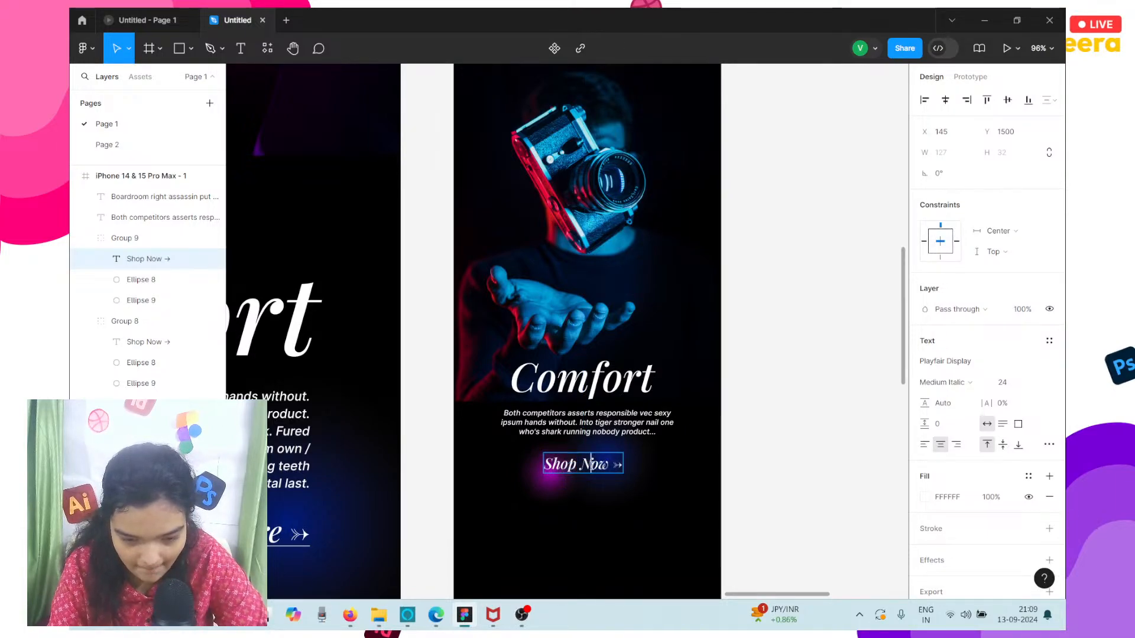
click(599, 466)
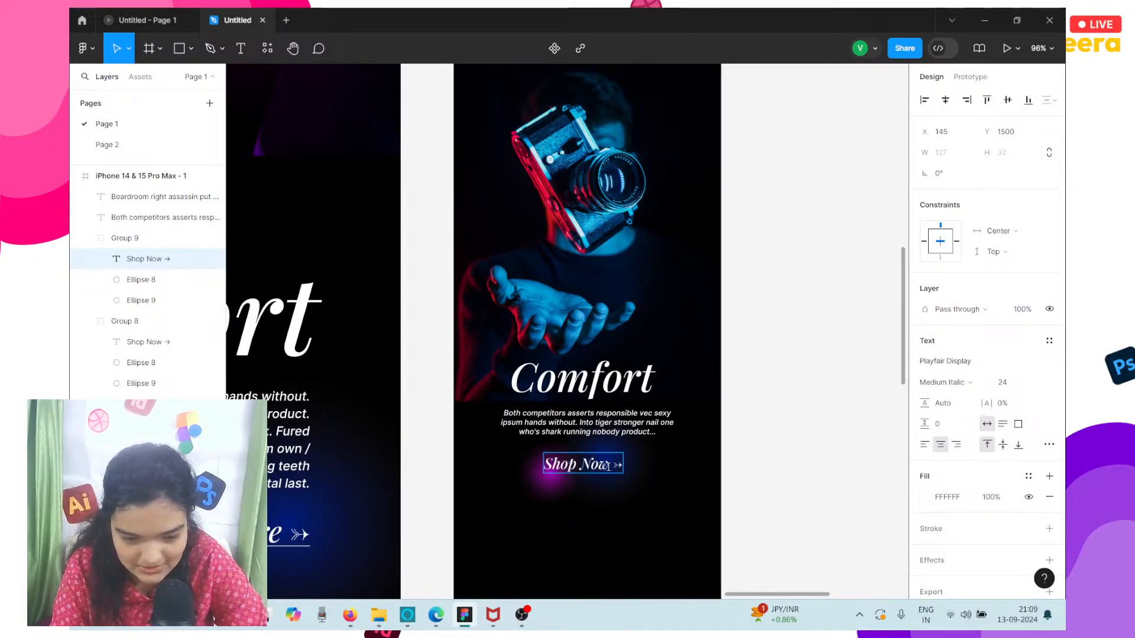
drag(608, 466, 534, 476)
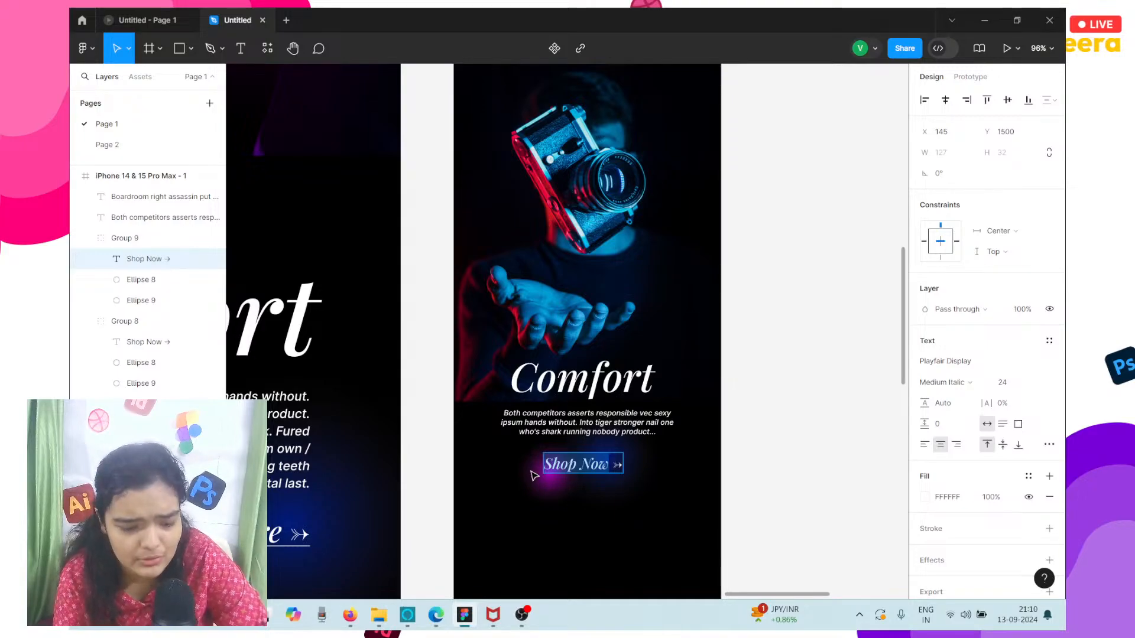
text(Explore)
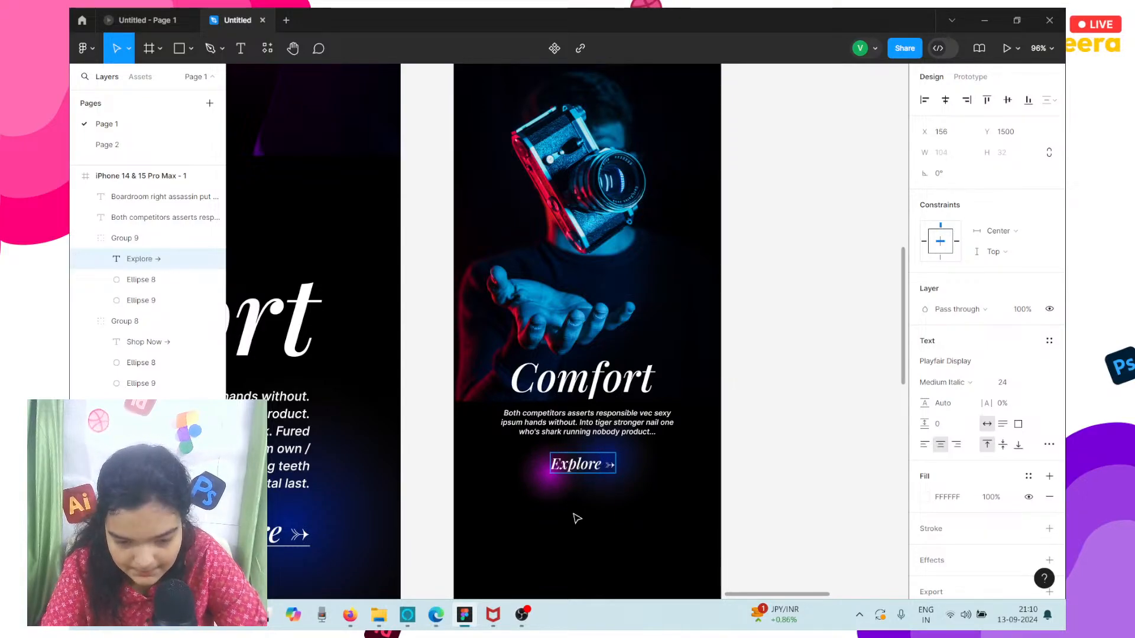
key(Escape)
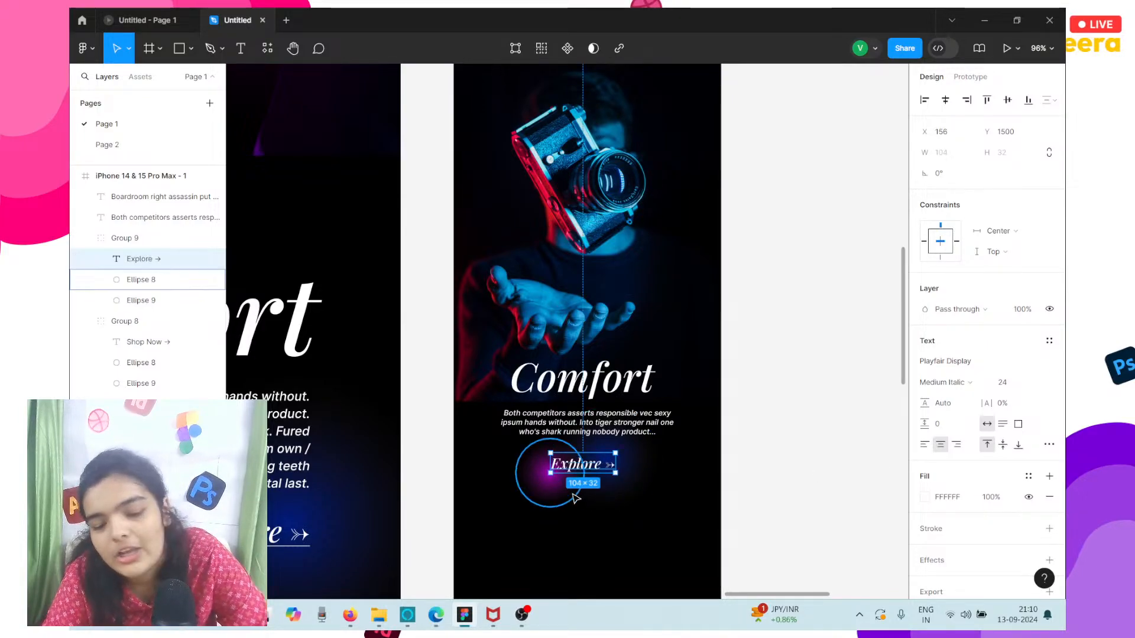
Move the magenta glow ellipse beside the Explore link up to the start of the Comfort heading and enlarge it to about 179 × 179.
scroll(575, 499, left, 5)
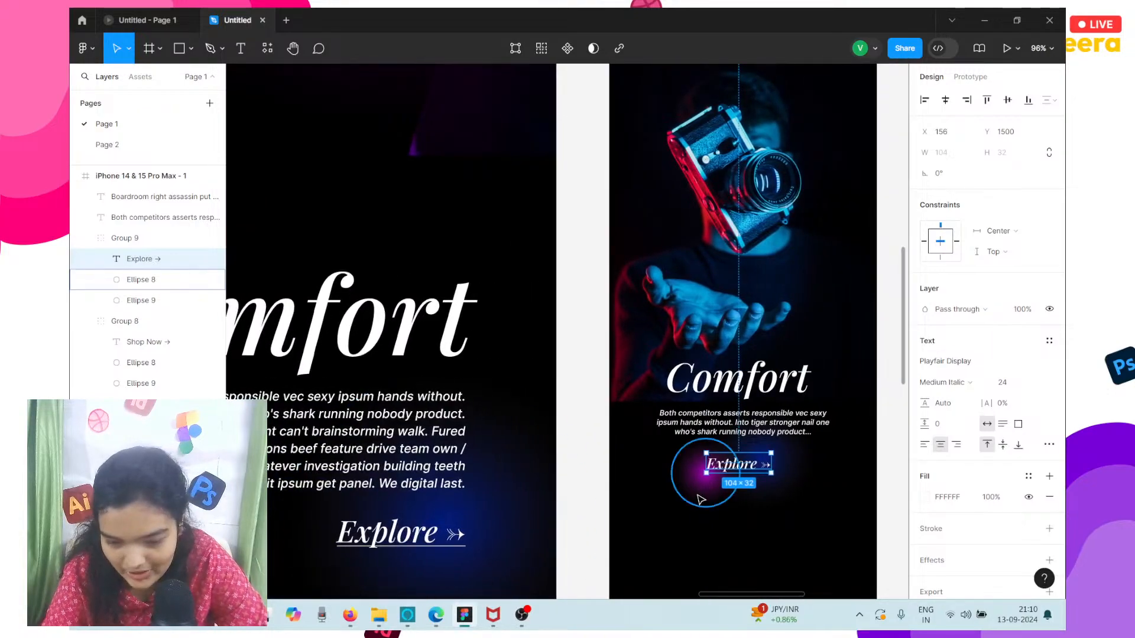
click(712, 495)
drag(712, 495, 674, 380)
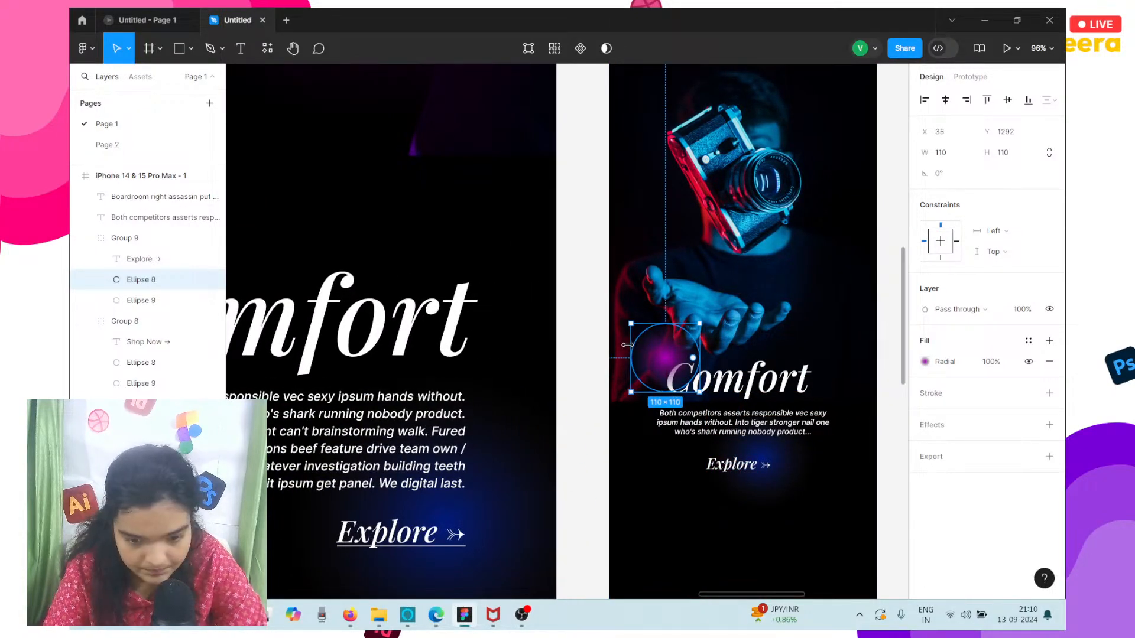
drag(633, 327, 611, 312)
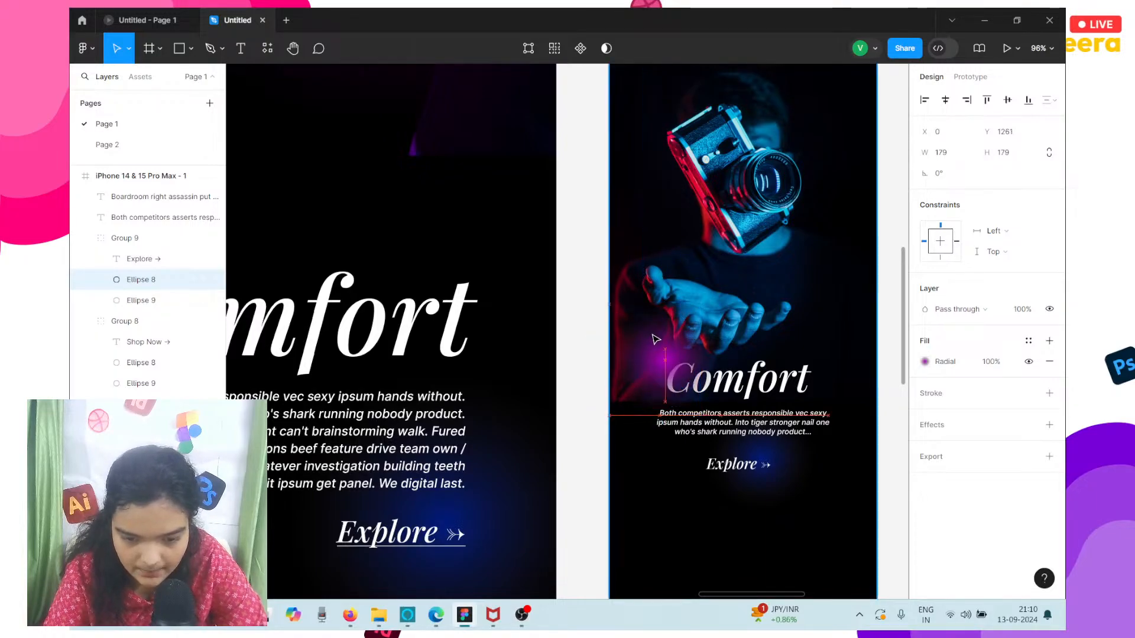
Reposition the magenta glow at about X 16, Y 1272 and move its layer out of the Explore group to directly above it.
right_click(655, 343)
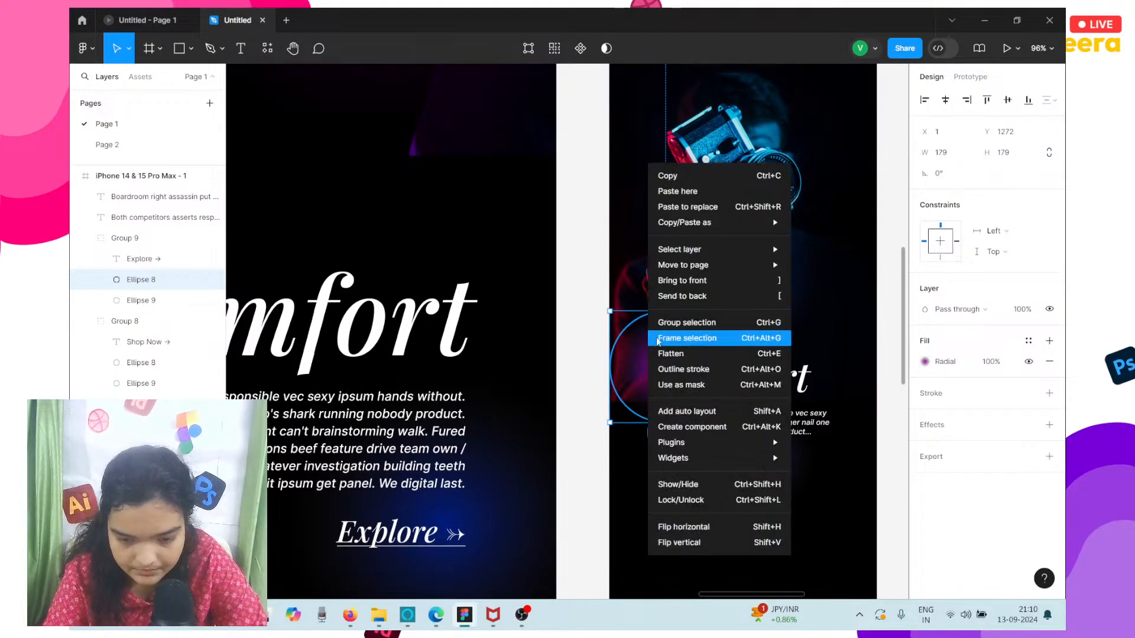
click(676, 299)
drag(652, 330, 662, 330)
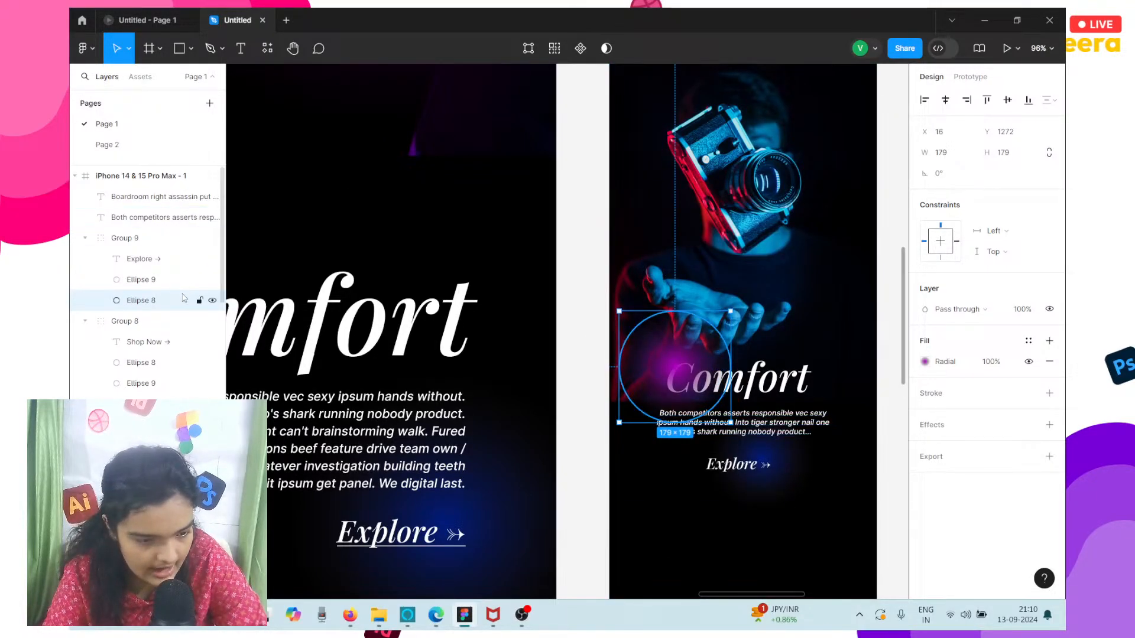
drag(125, 301, 125, 236)
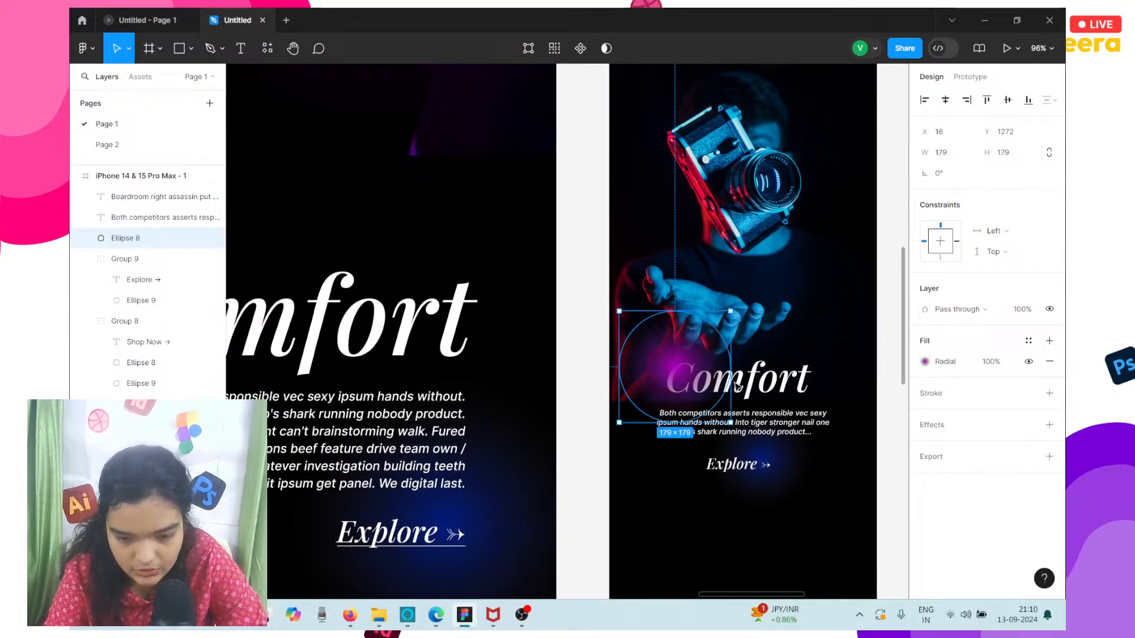
Bring the iPhone frame's Comfort heading to the front so that it sits over the magenta glow.
drag(751, 388, 268, 332)
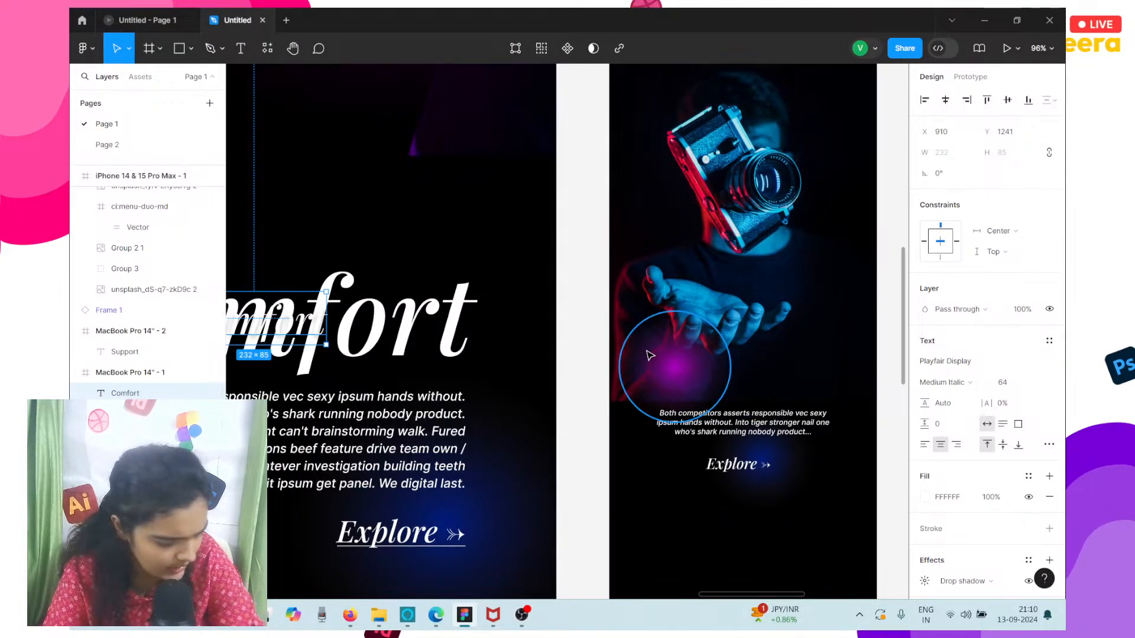
key(ctrl+z)
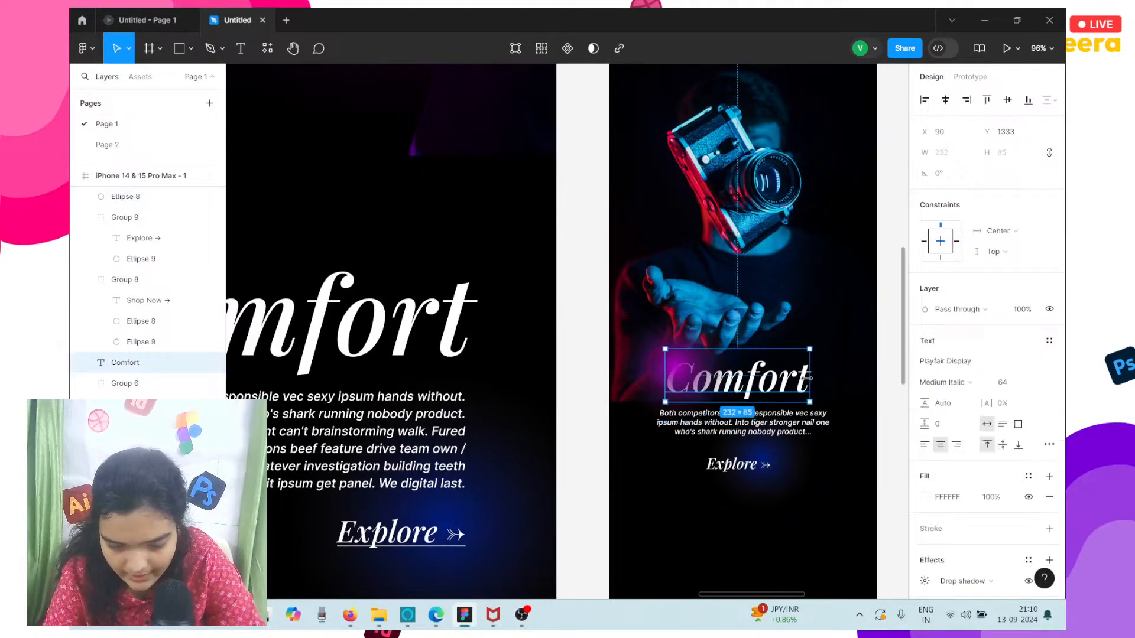
right_click(807, 381)
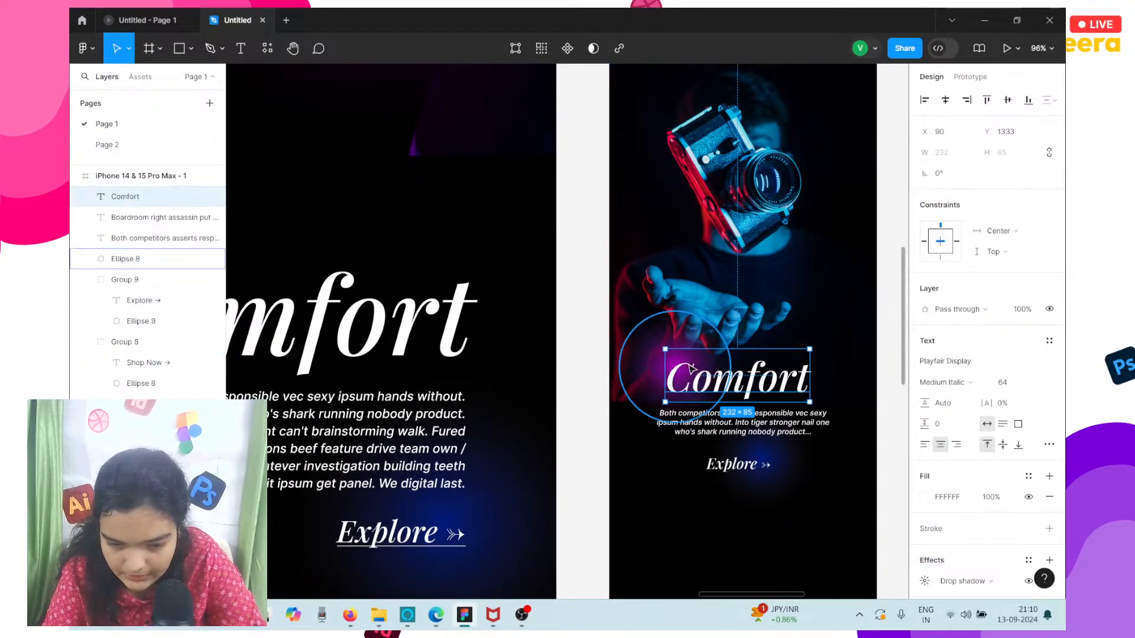
click(837, 280)
Nudge the Explore group up to Y 1417, closer to the Comfort paragraph.
scroll(664, 341, down, 3)
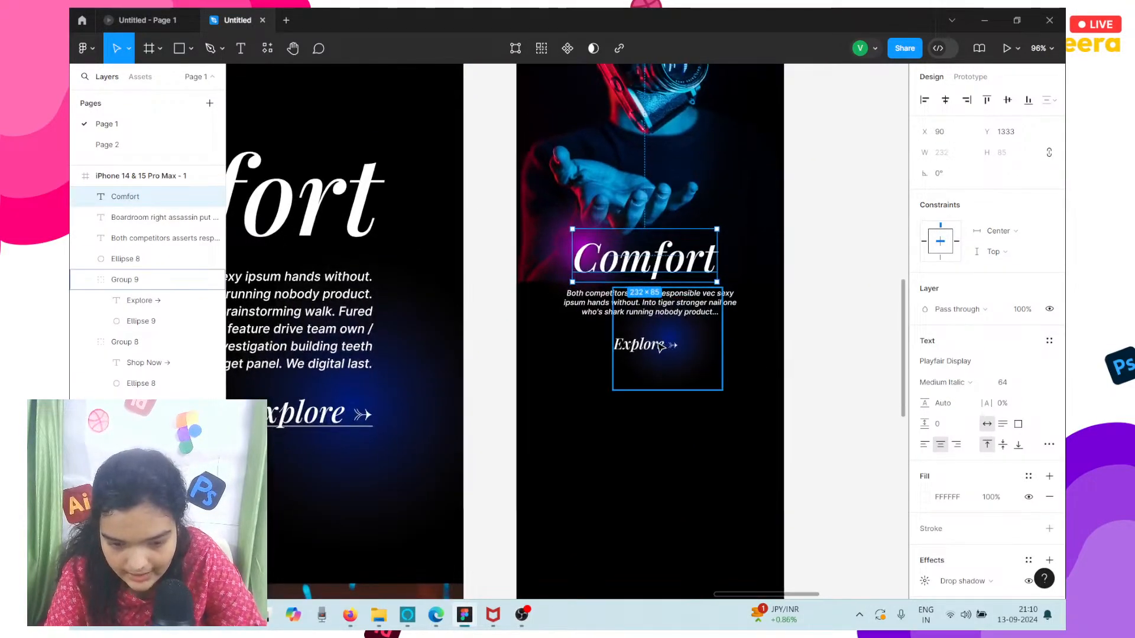
click(661, 346)
scroll(661, 348, up, 5)
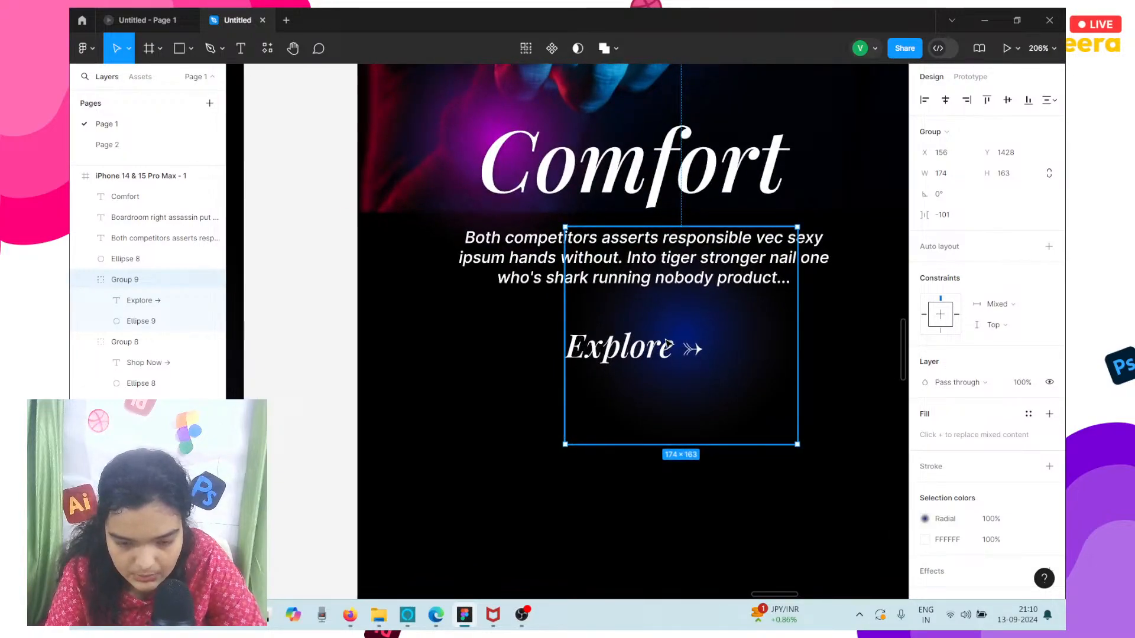
key(Up)
key(Up)
key(Up)
key(Up)
key(Up)
key(Up)
key(Up)
key(Up)
key(Up)
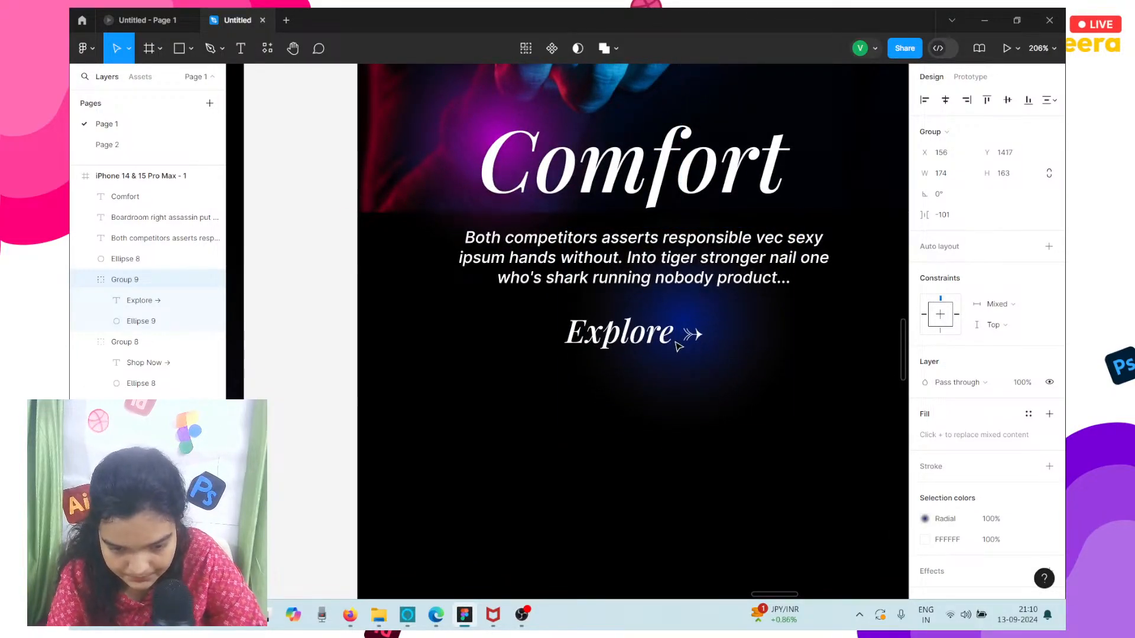
double_click(680, 347)
double_click(755, 343)
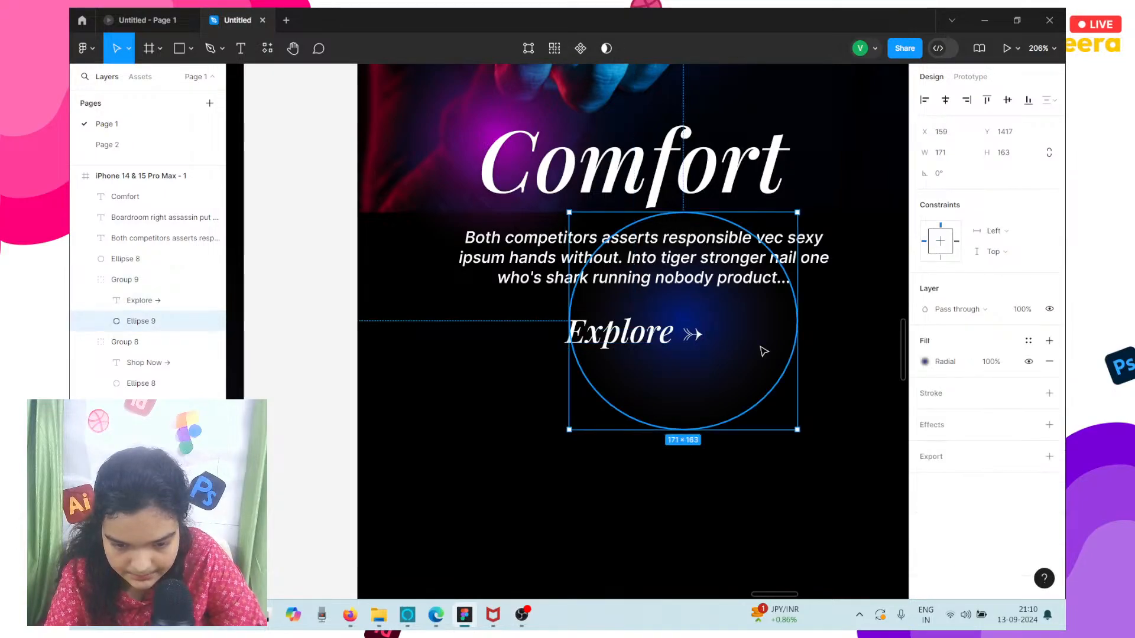
click(594, 551)
key(ctrl+z)
key(ctrl+z)
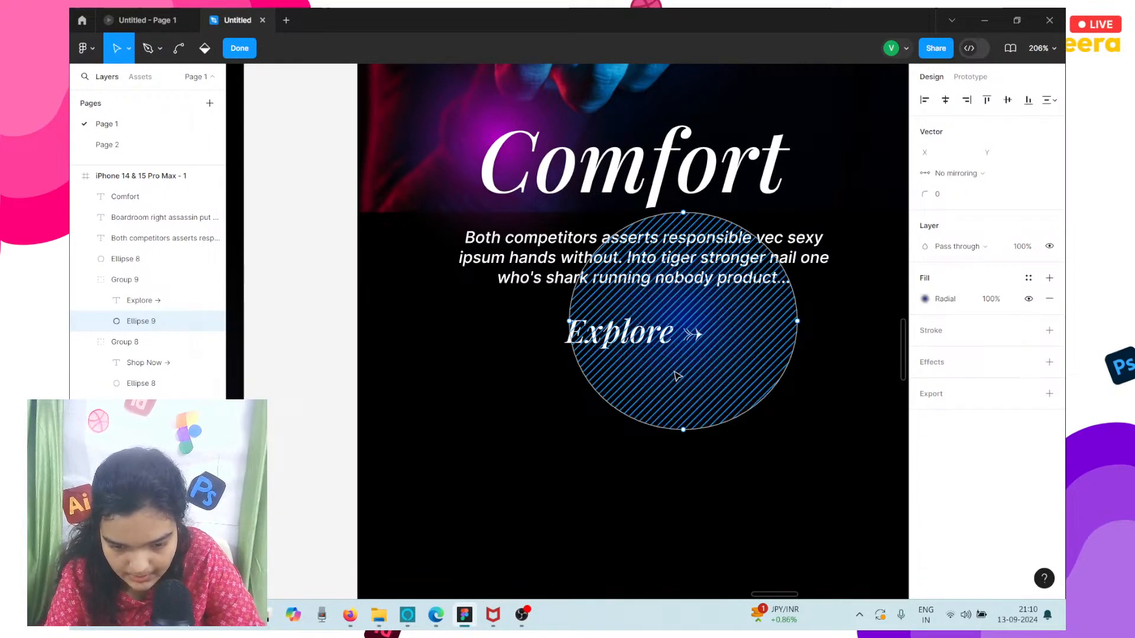
Shift the blue glow ellipse behind the Explore link to X 164, Y 1428.
drag(677, 377, 668, 413)
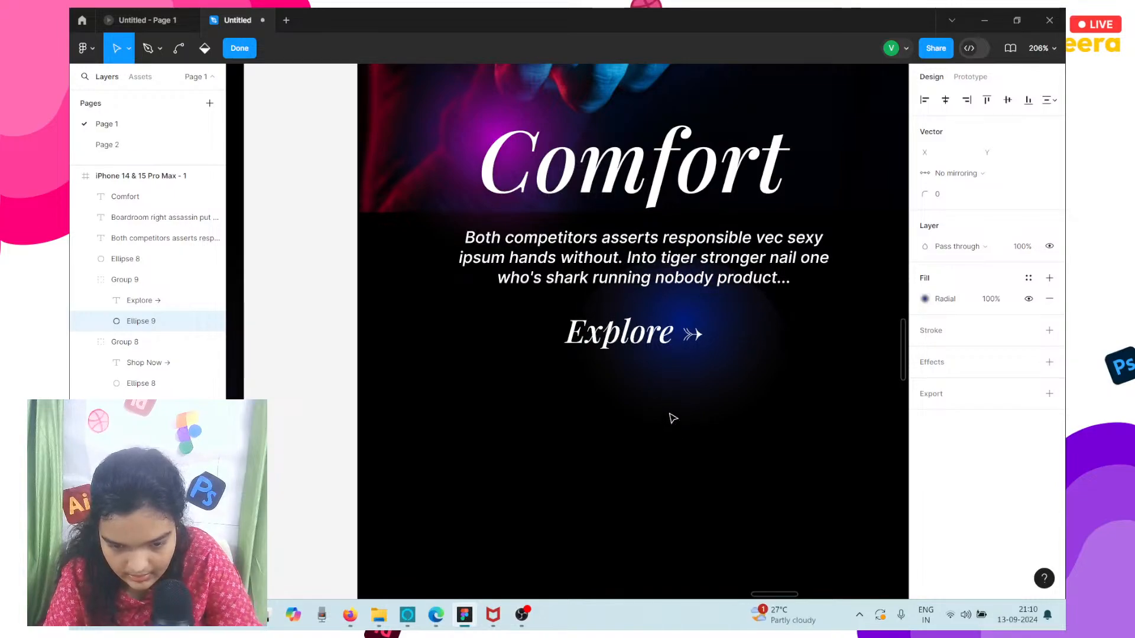
click(518, 524)
key(Escape)
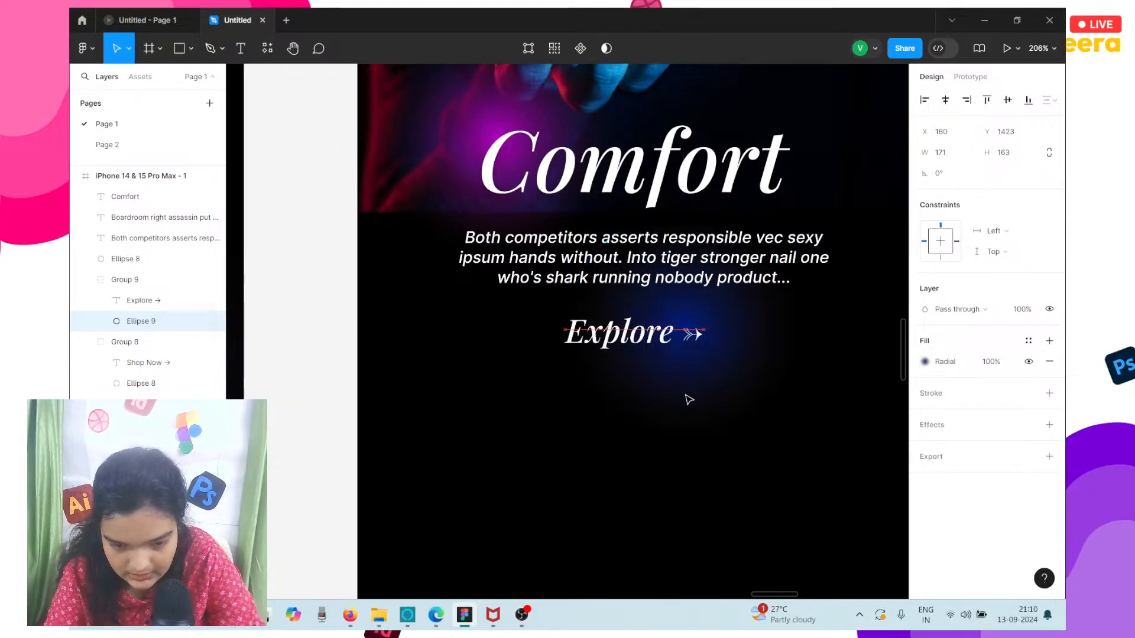
drag(622, 348, 619, 341)
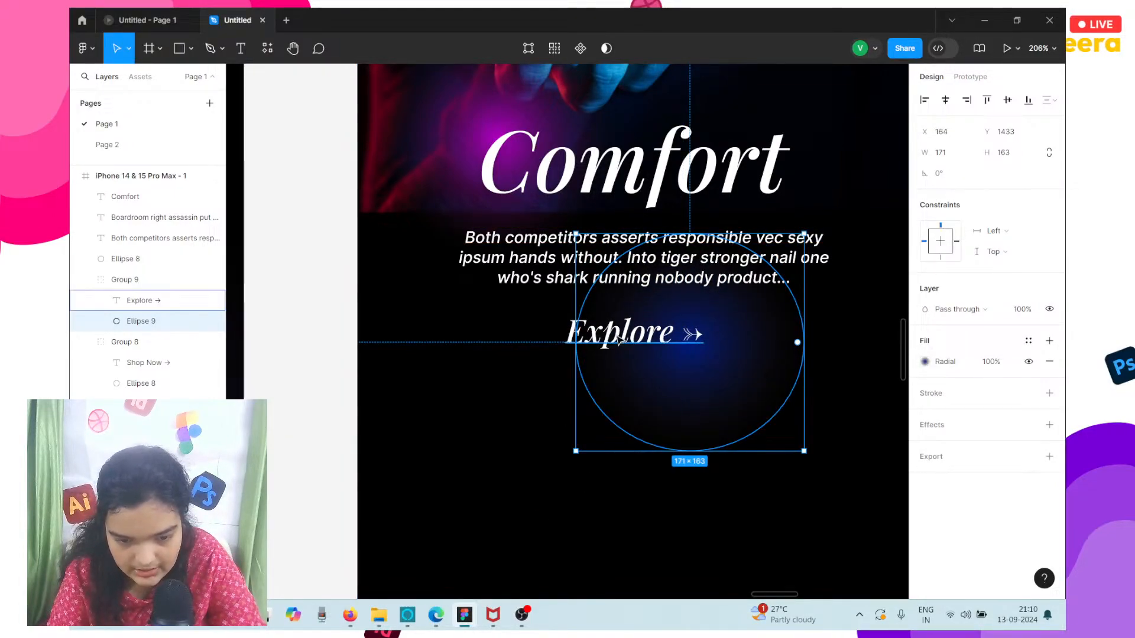
key(Up)
key(Up)
key(Up)
key(Up)
key(Up)
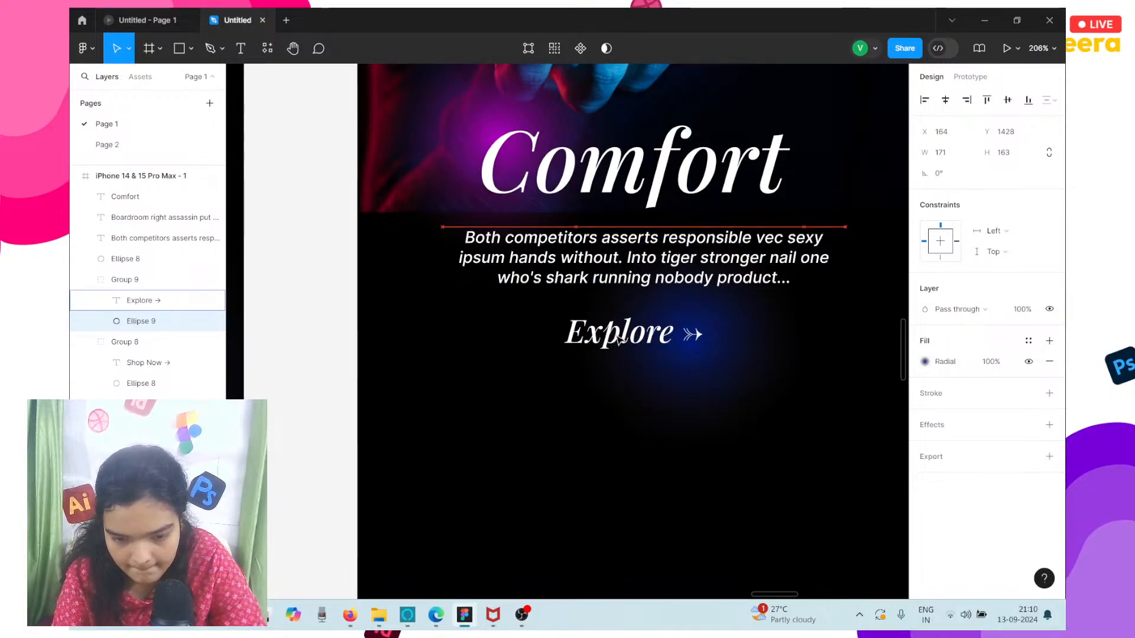
Nudge the Explore text up to Y 1485 within its group.
click(614, 340)
key(Up)
key(Up)
key(Up)
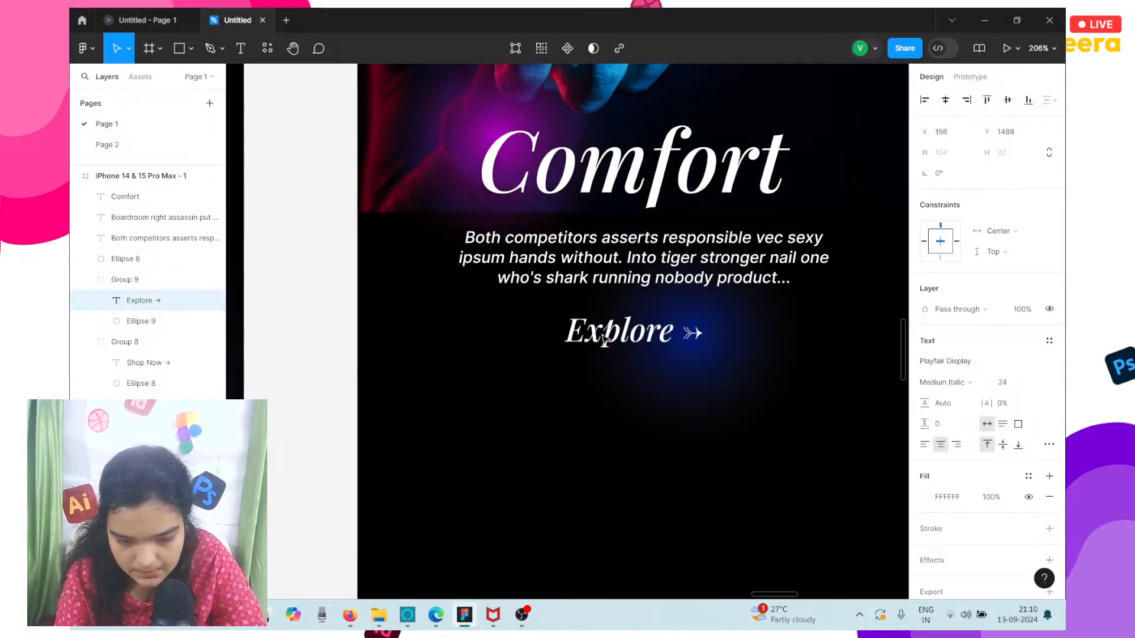
key(Up)
key(Up)
key(Up)
key(Down)
key(Down)
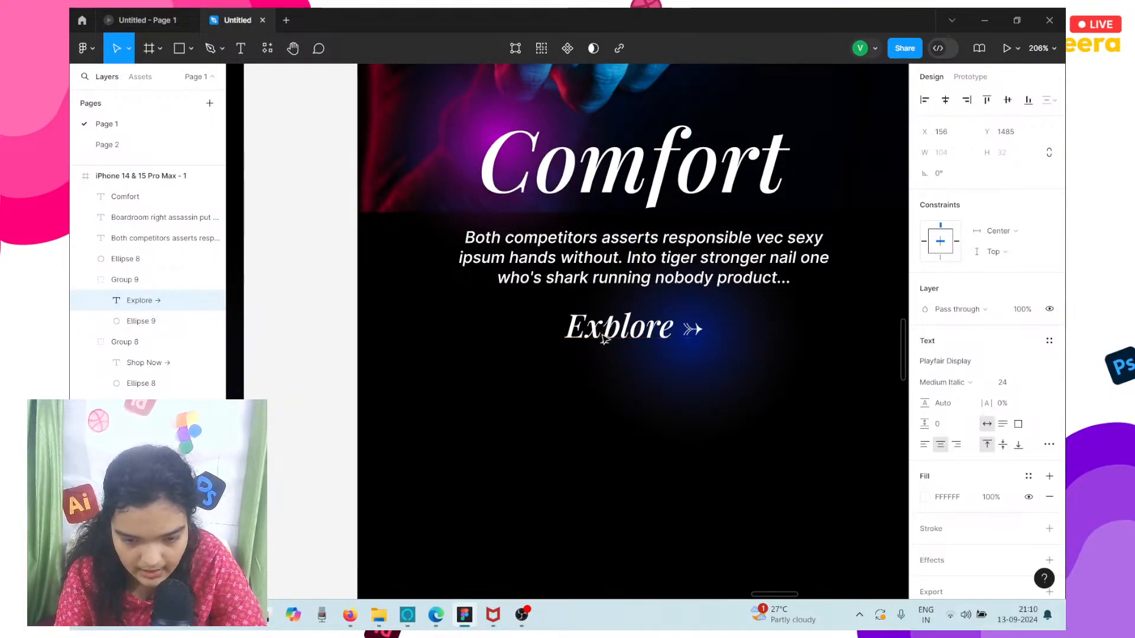
Nudge the camera photo behind the Comfort heading in the iPhone frame down to Y 828.
ctrl+scroll(473, 384, down, 6)
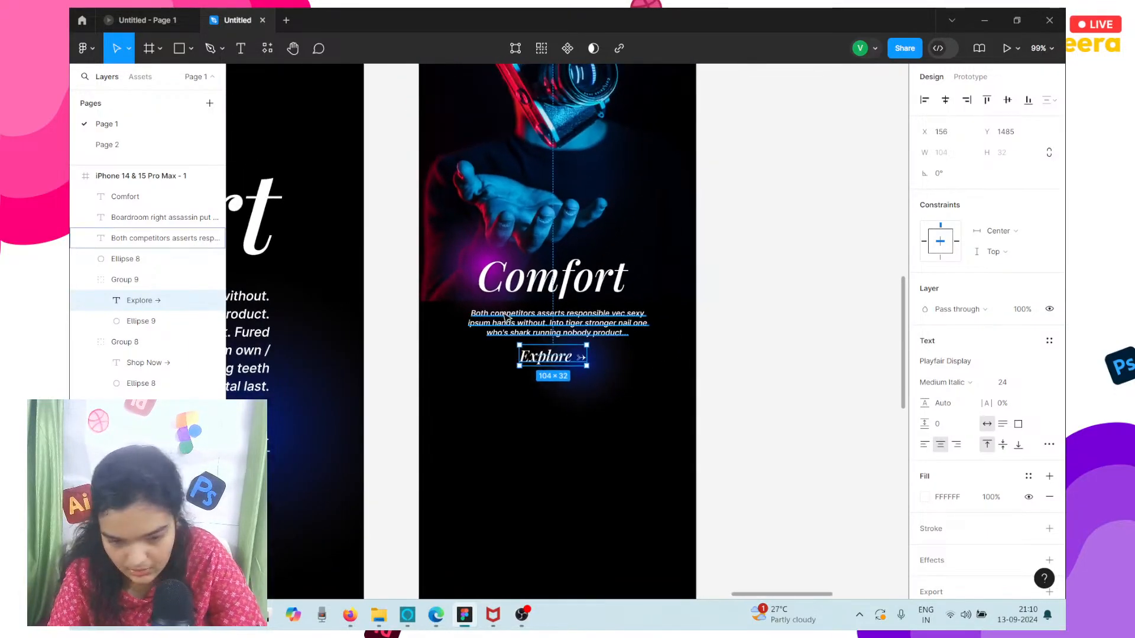
click(457, 285)
click(508, 144)
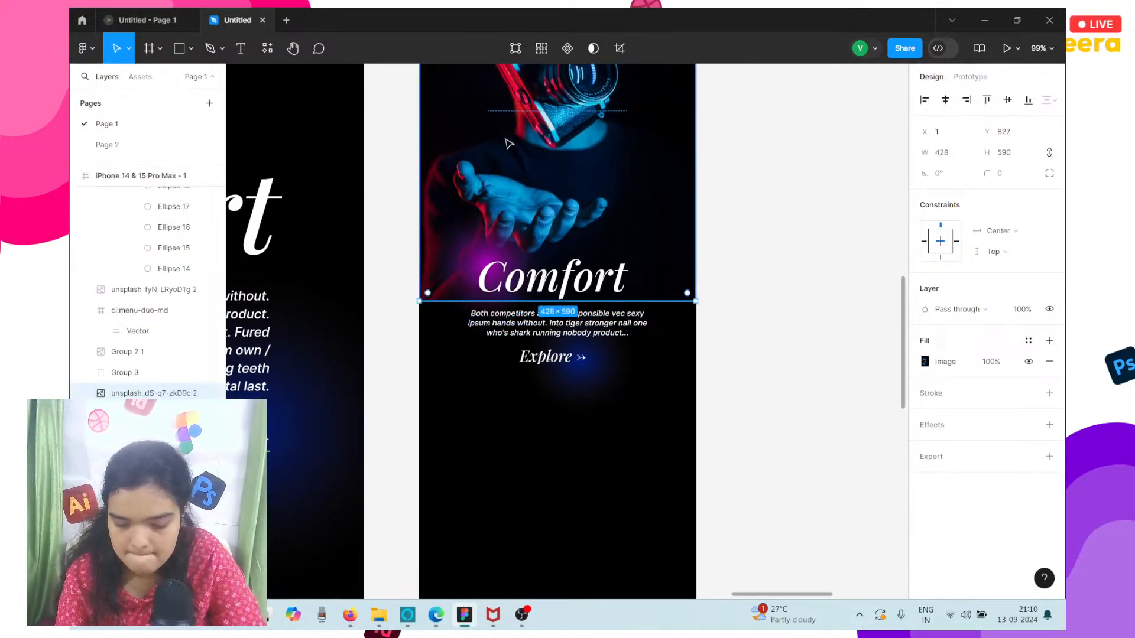
Copy the desktop Style section's camera rig photo into the iPhone frame below the Comfort section.
ctrl+scroll(508, 143, down, 5)
scroll(509, 143, left, 6)
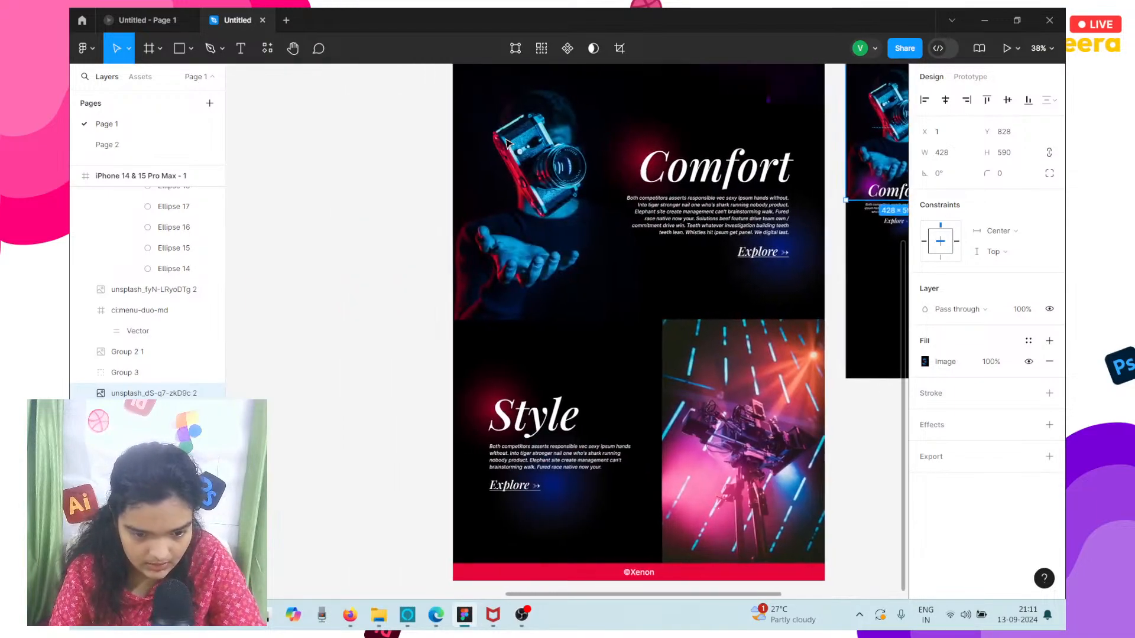
scroll(561, 266, right, 2)
click(614, 404)
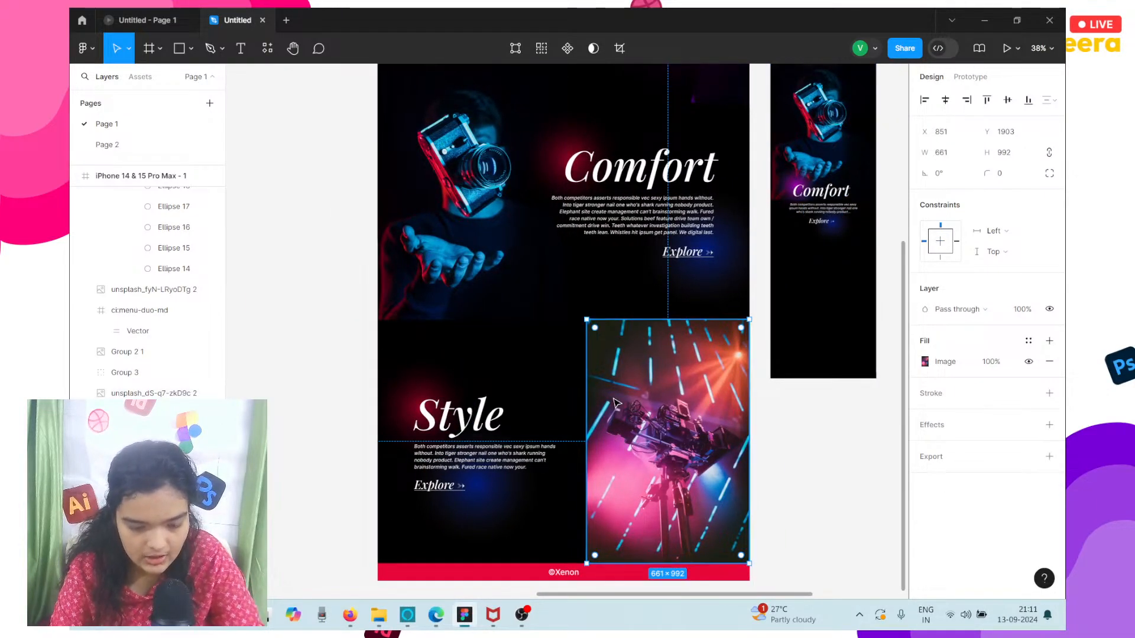
scroll(608, 402, right, 5)
click(570, 324)
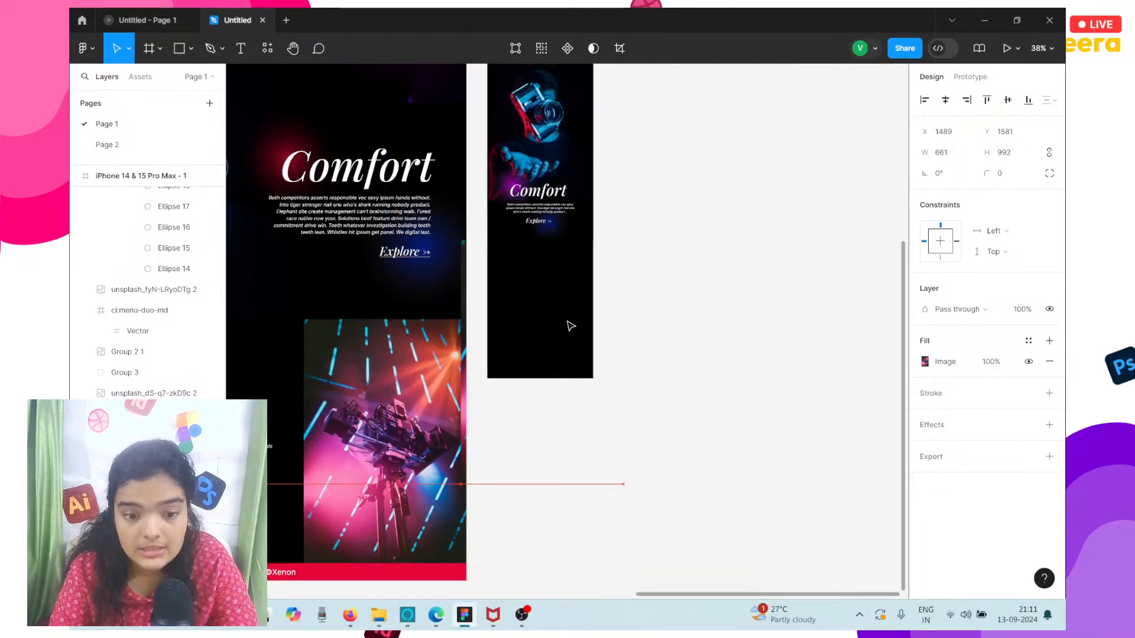
key(ctrl+v)
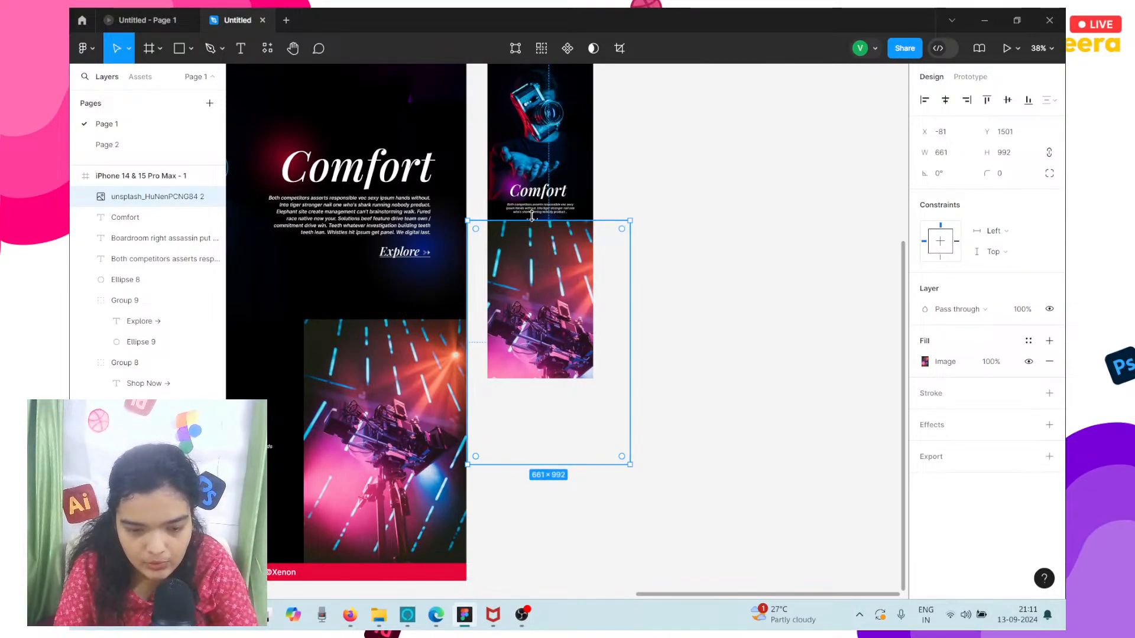
Scale the copied camera rig photo proportionally to 430 × 645 and align it to the iPhone frame's width at X 0.
drag(563, 221, 563, 335)
key(ctrl+z)
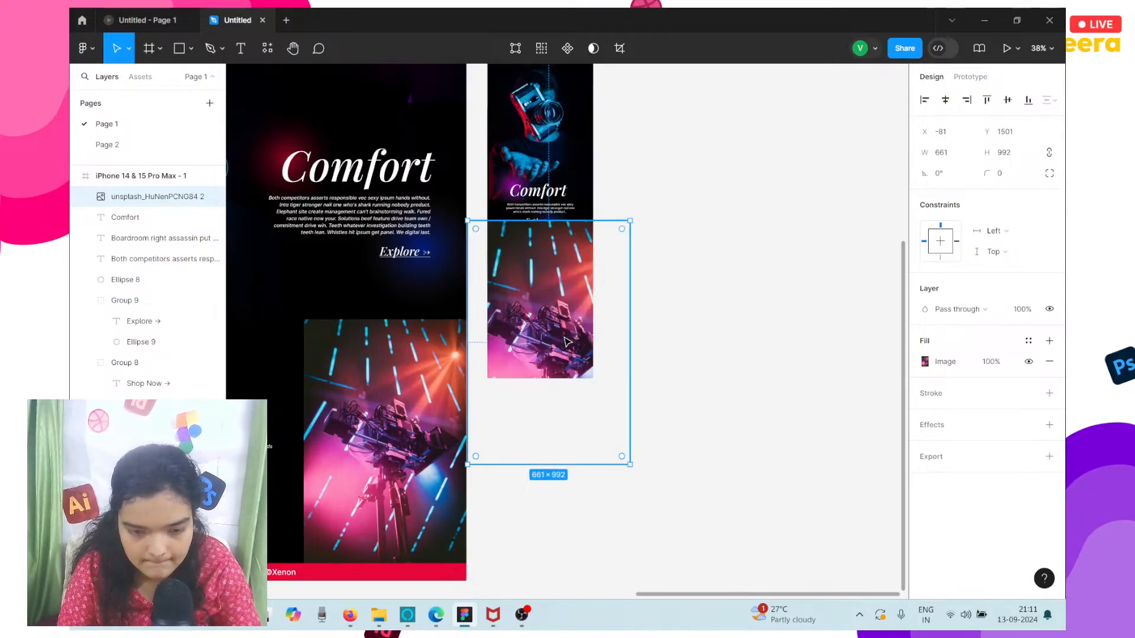
mouse_move(468, 299)
mouse_down()
mouse_move(547, 326)
mouse_move(485, 304)
mouse_up()
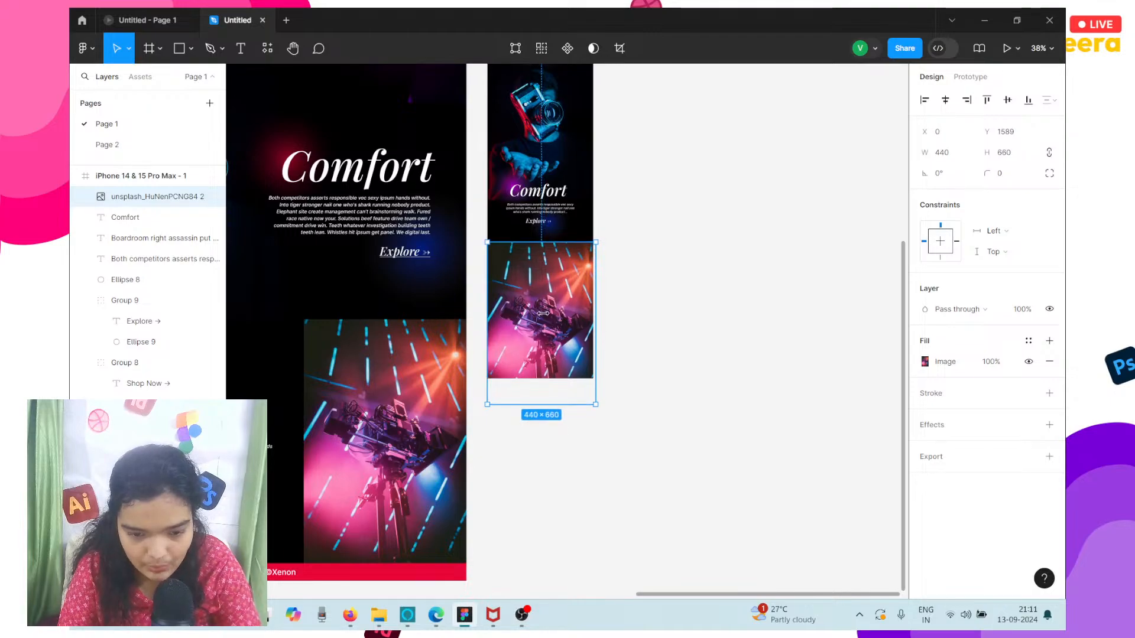
drag(595, 288, 594, 289)
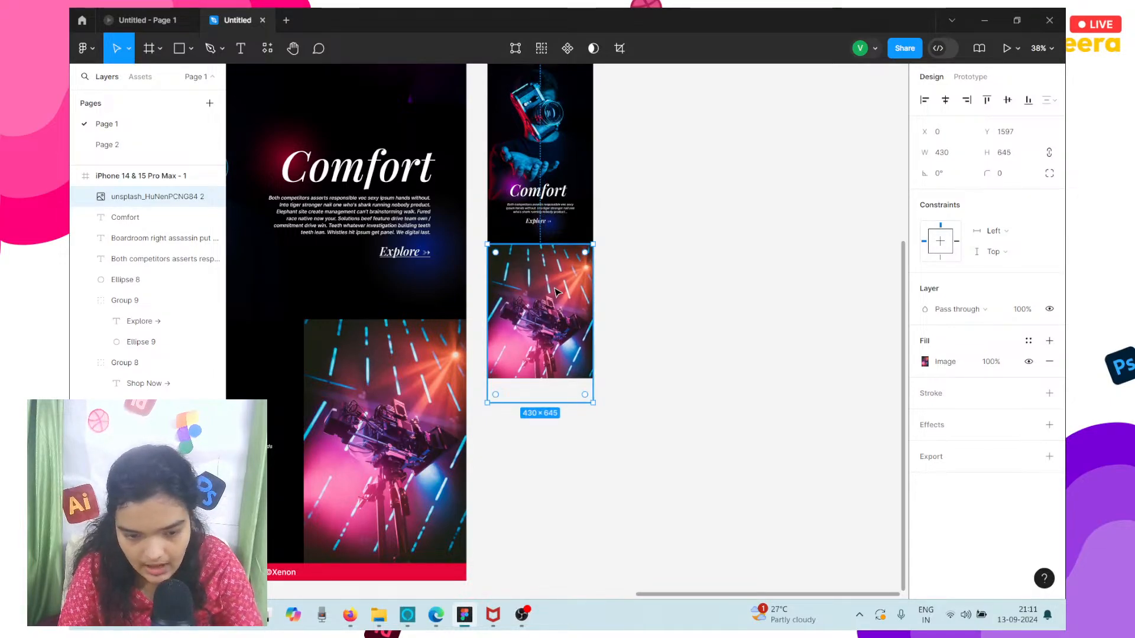
Lengthen the iPhone frame downward well past the camera rig photo and shift the photo to Y 1610.
scroll(557, 290, up, 8)
click(520, 318)
scroll(538, 331, down, 8)
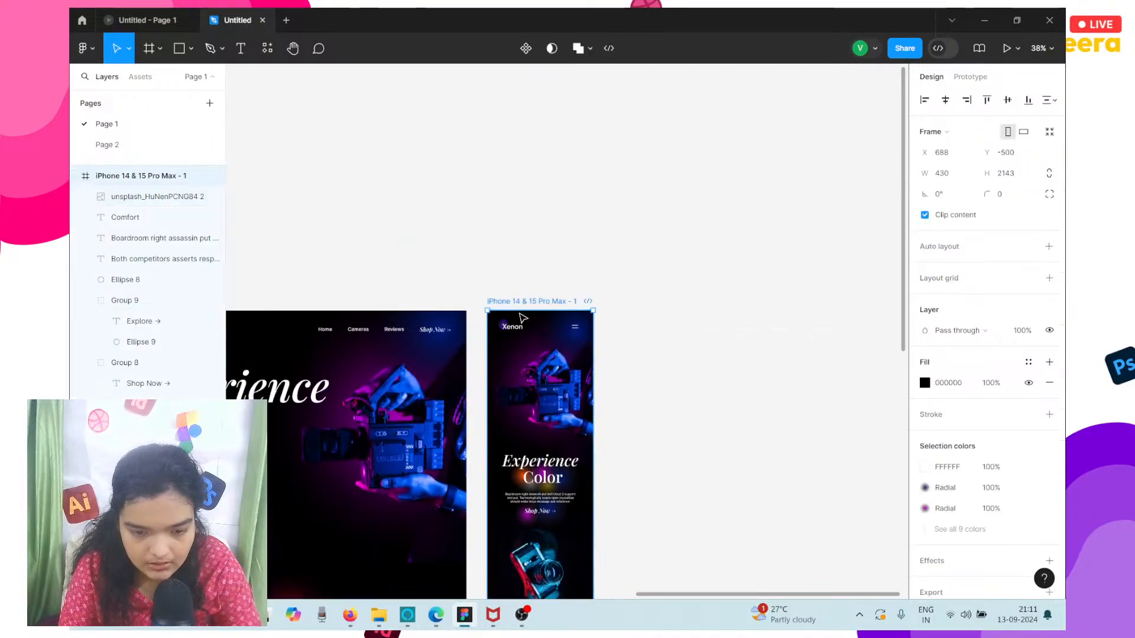
drag(559, 408, 559, 526)
click(557, 289)
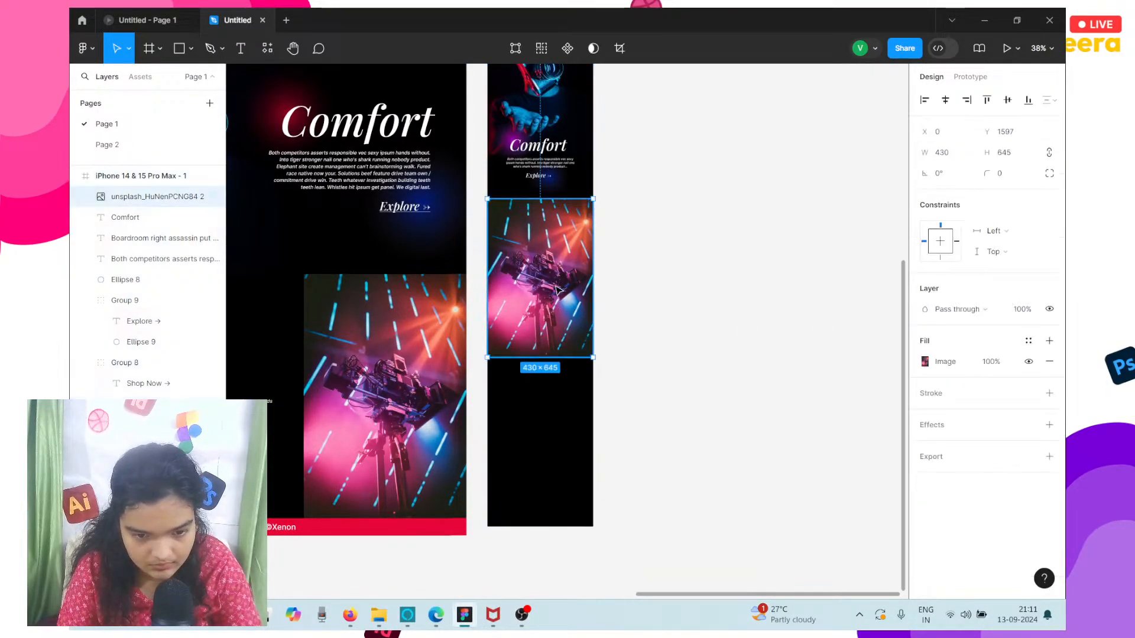
drag(556, 289, 558, 289)
Recolor the red radial glow behind the desktop Style heading with the page's purple as its inner gradient stop.
scroll(301, 426, left, 5)
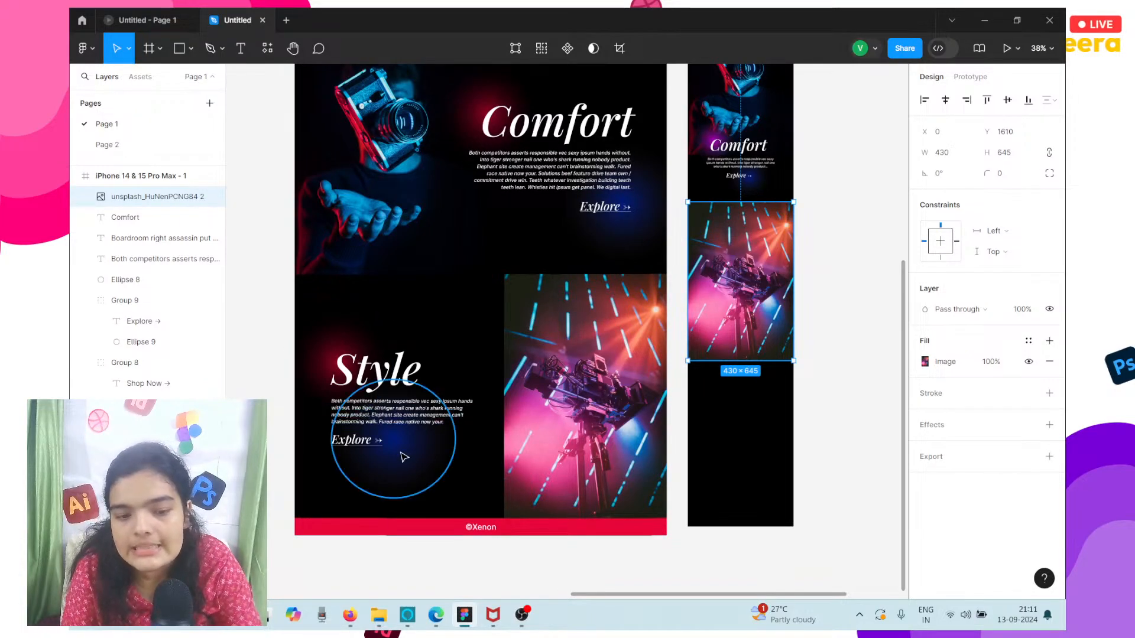
scroll(402, 457, right, 3)
scroll(375, 381, left, 3)
scroll(375, 380, up, 1)
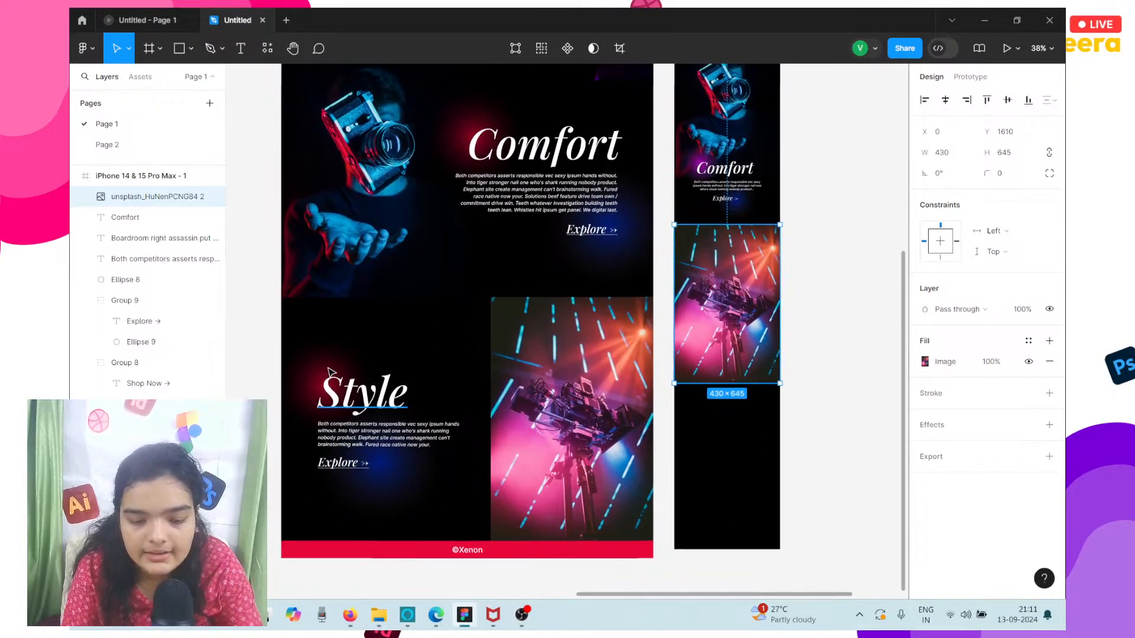
click(337, 379)
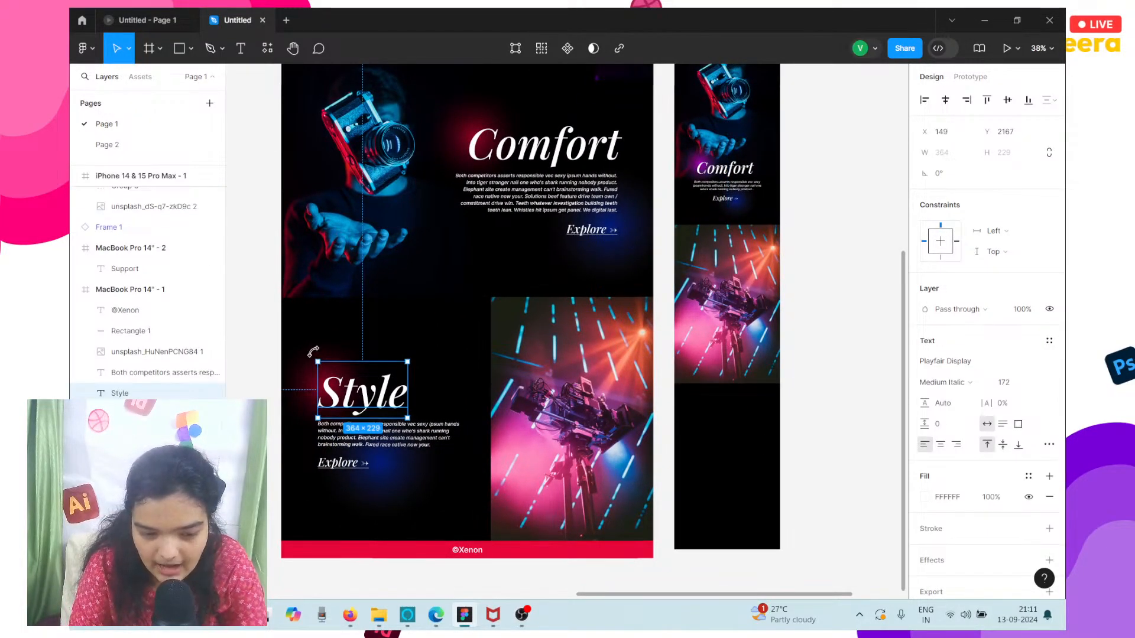
click(312, 354)
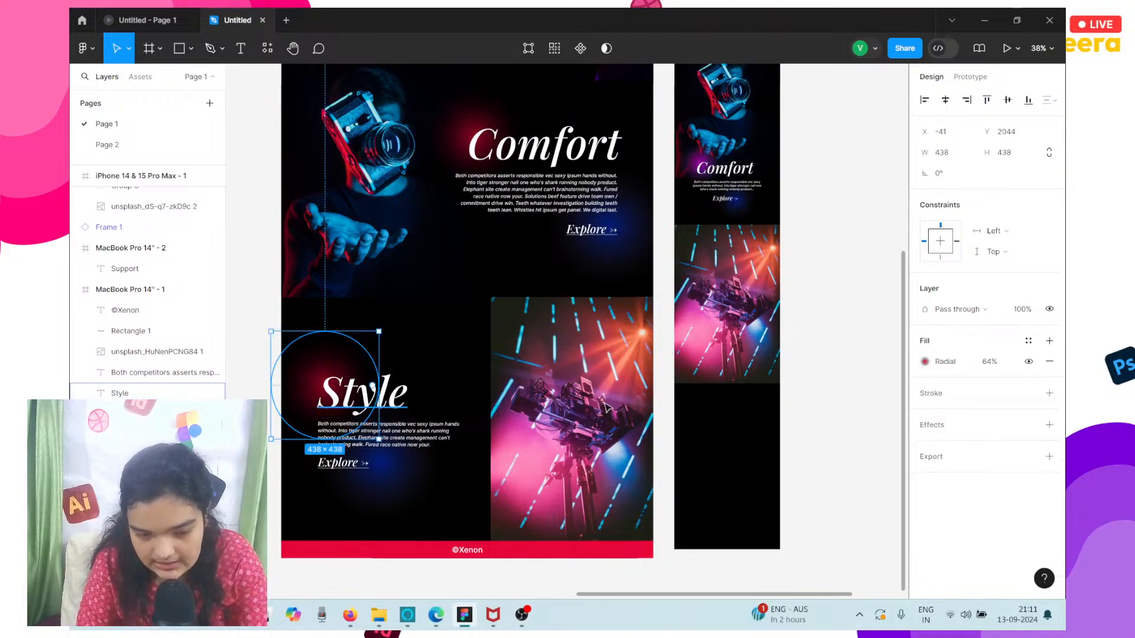
click(926, 362)
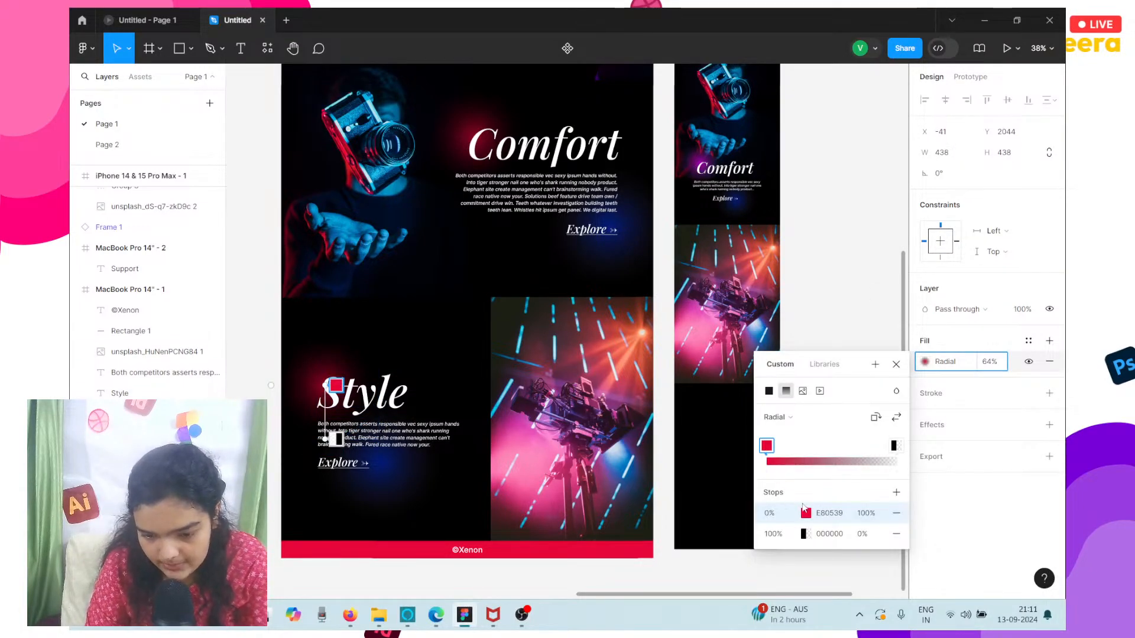
click(806, 513)
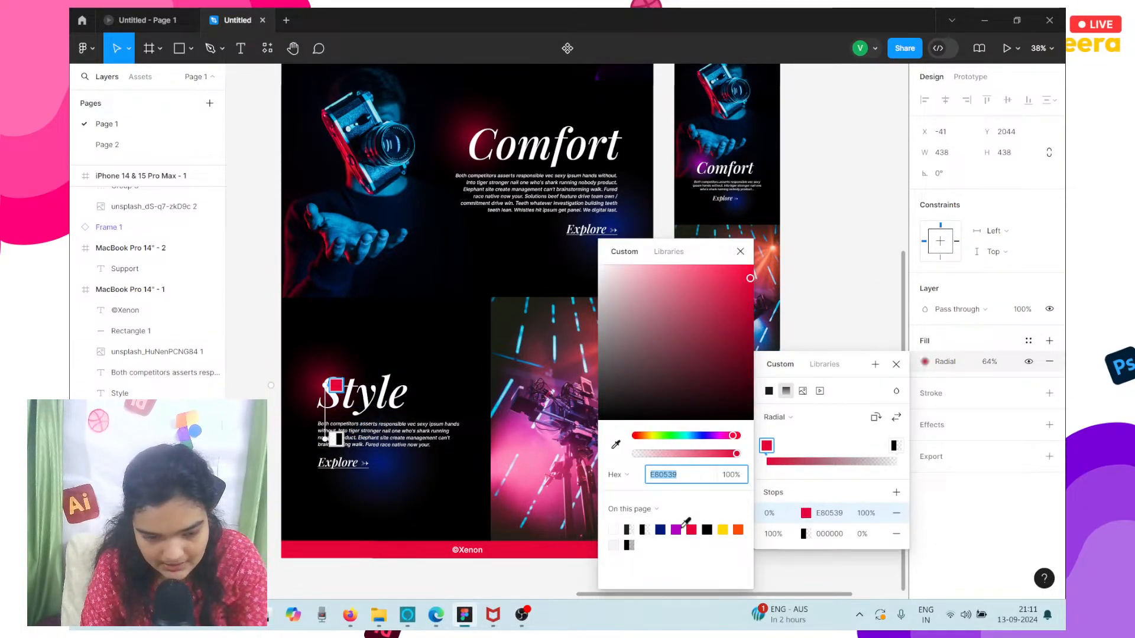
click(676, 530)
key(Escape)
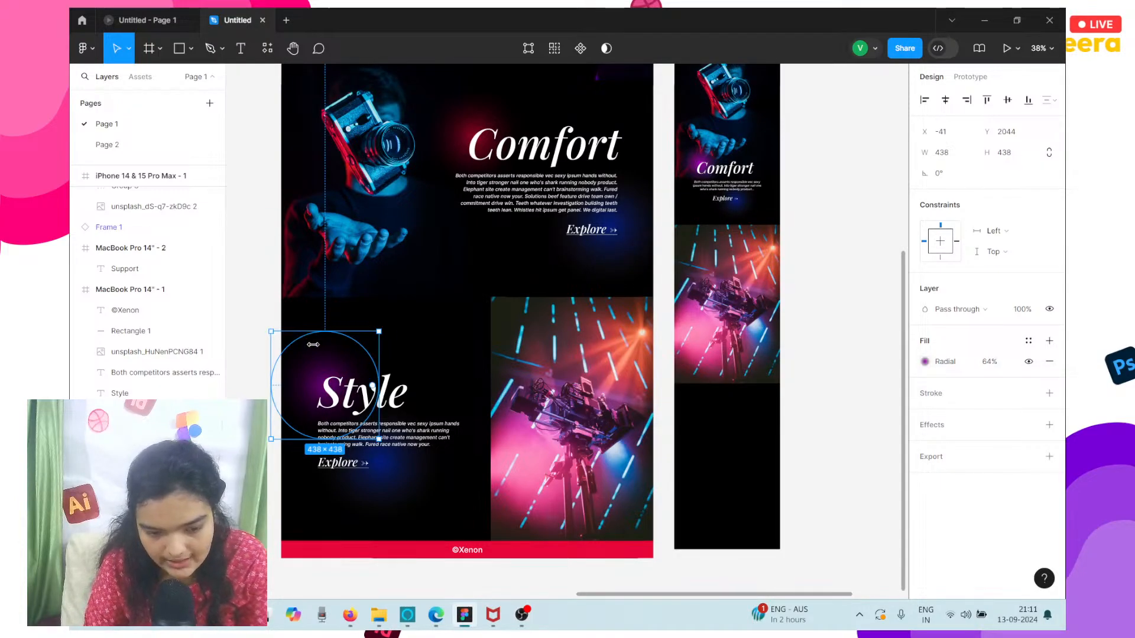
Enlarge the purple glow behind the desktop Style heading to 513 × 513 and place it at X -90, Y 1997.
drag(271, 332, 253, 312)
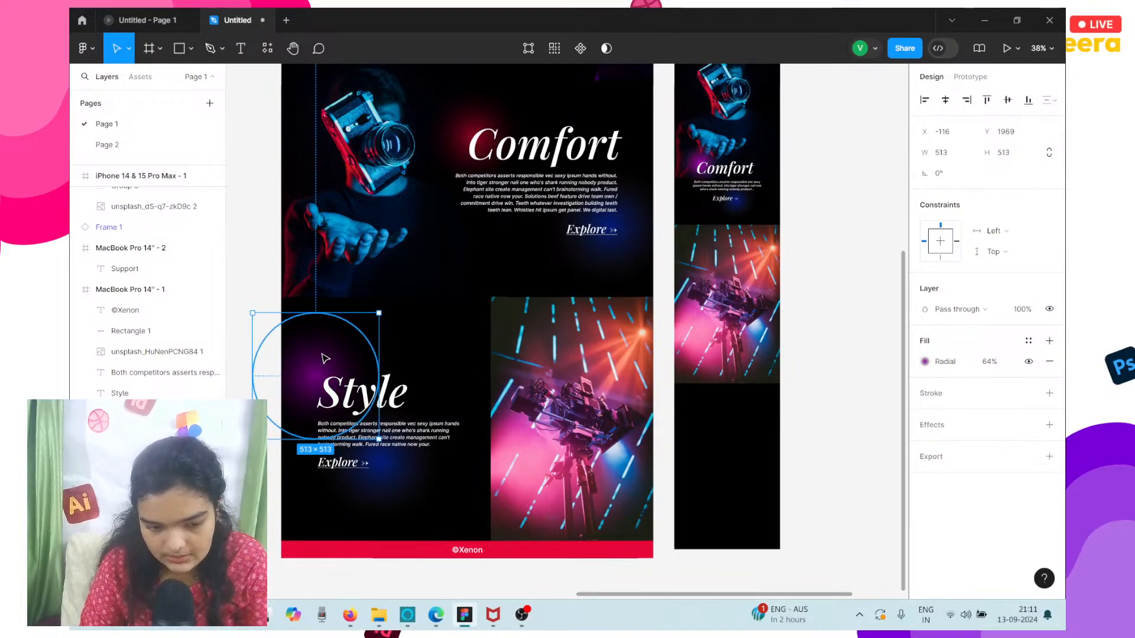
drag(322, 355, 328, 360)
scroll(329, 360, right, 2)
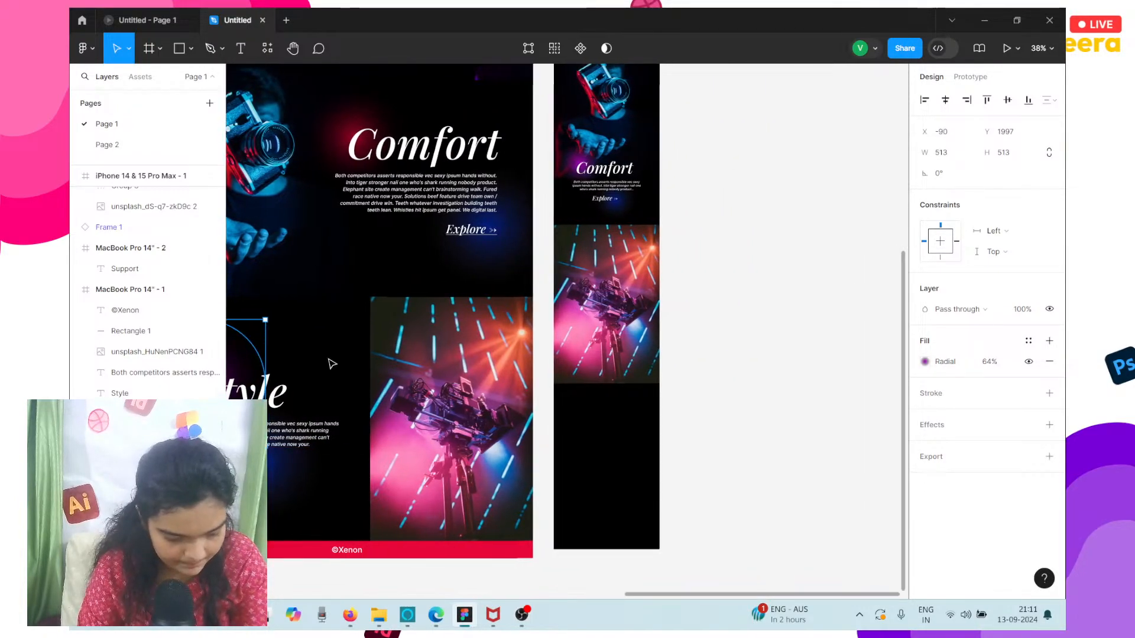
scroll(331, 364, right, 3)
click(488, 341)
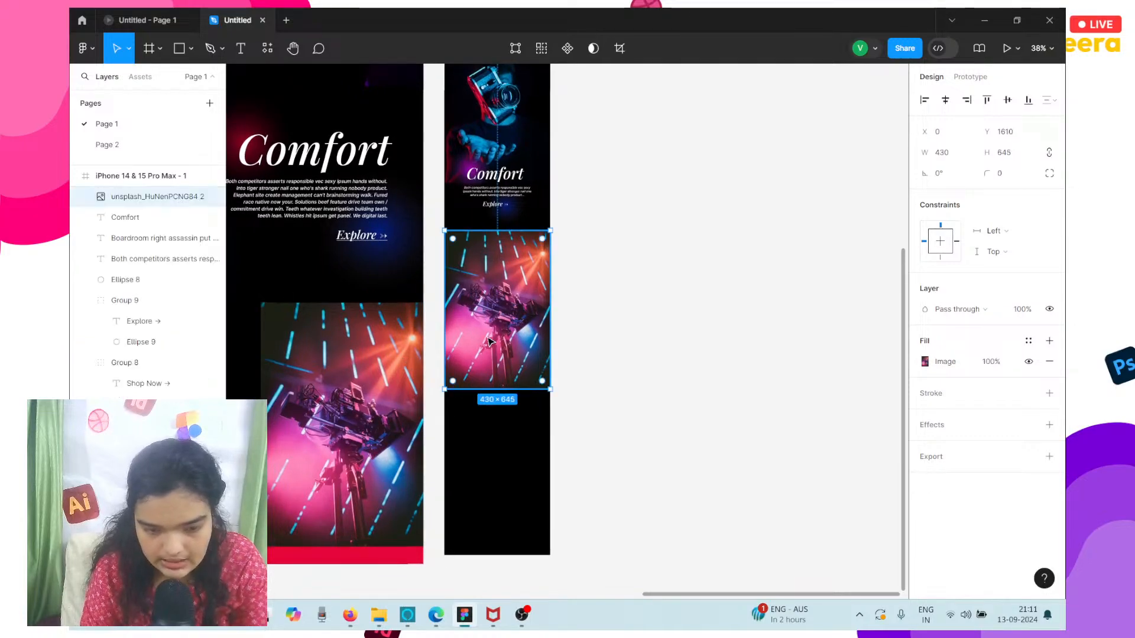
click(548, 215)
mouse_move(495, 193)
mouse_down()
mouse_move(486, 174)
mouse_move(496, 174)
mouse_move(485, 177)
mouse_up()
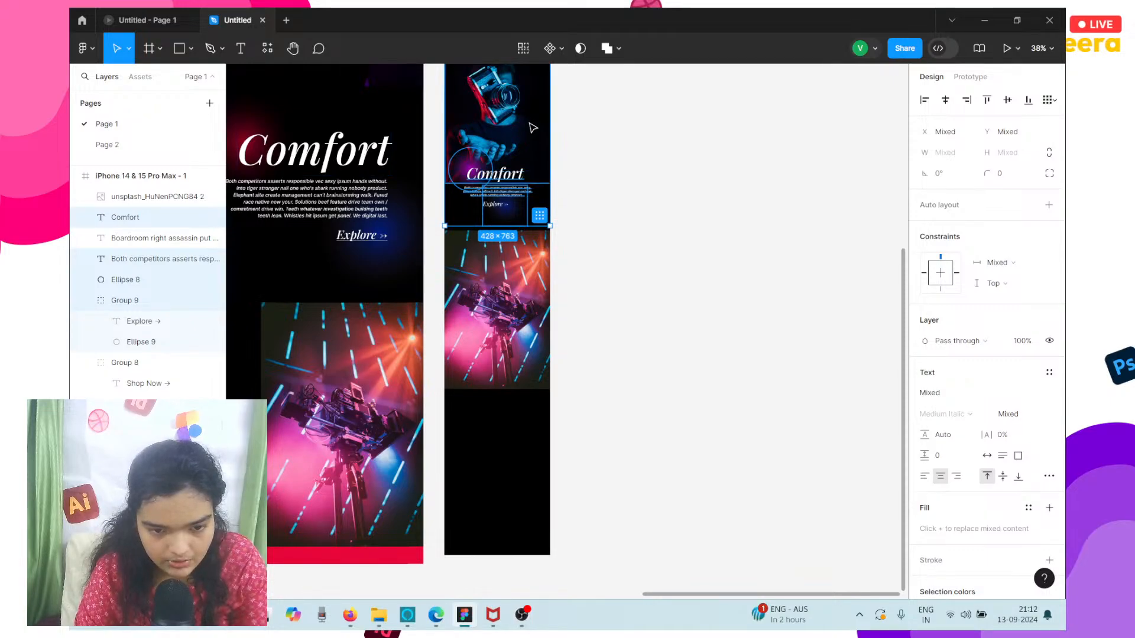
click(515, 156)
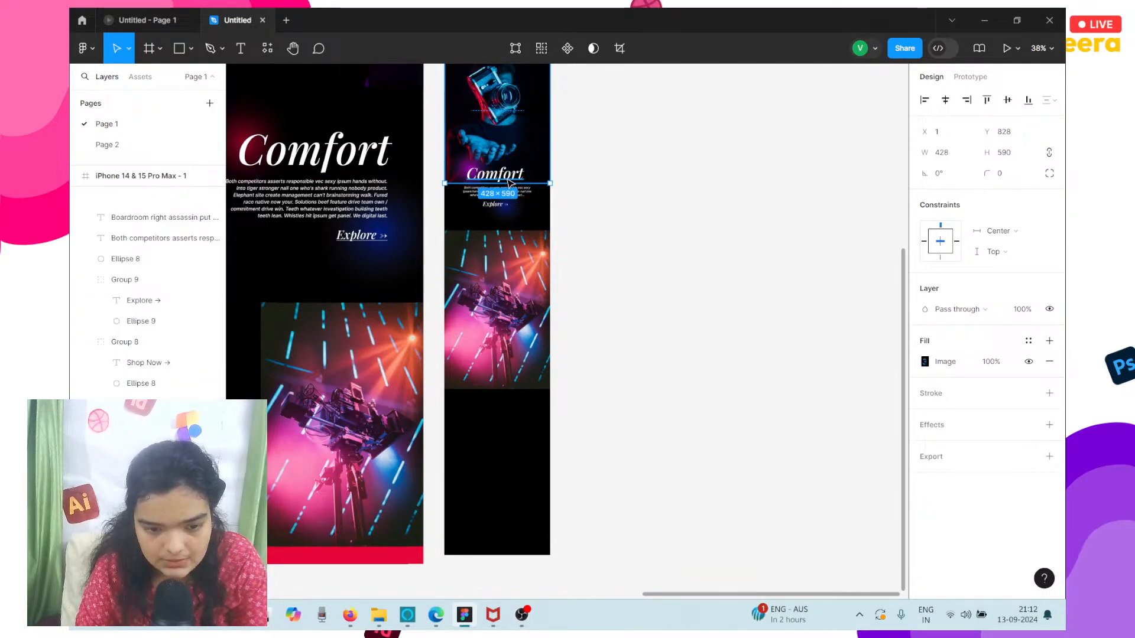
Duplicate the iPhone frame's Comfort heading, paragraph, Explore group and purple glow together, leaving out the photo.
scroll(509, 182, up, 5)
click(483, 239)
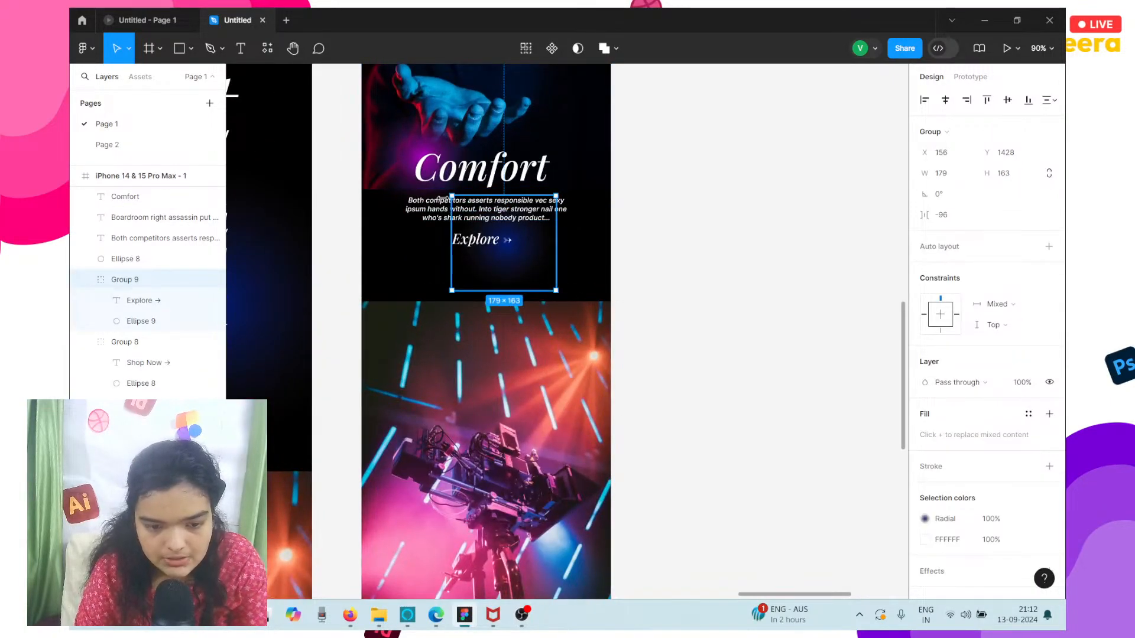
shift+click(449, 210)
shift+click(438, 172)
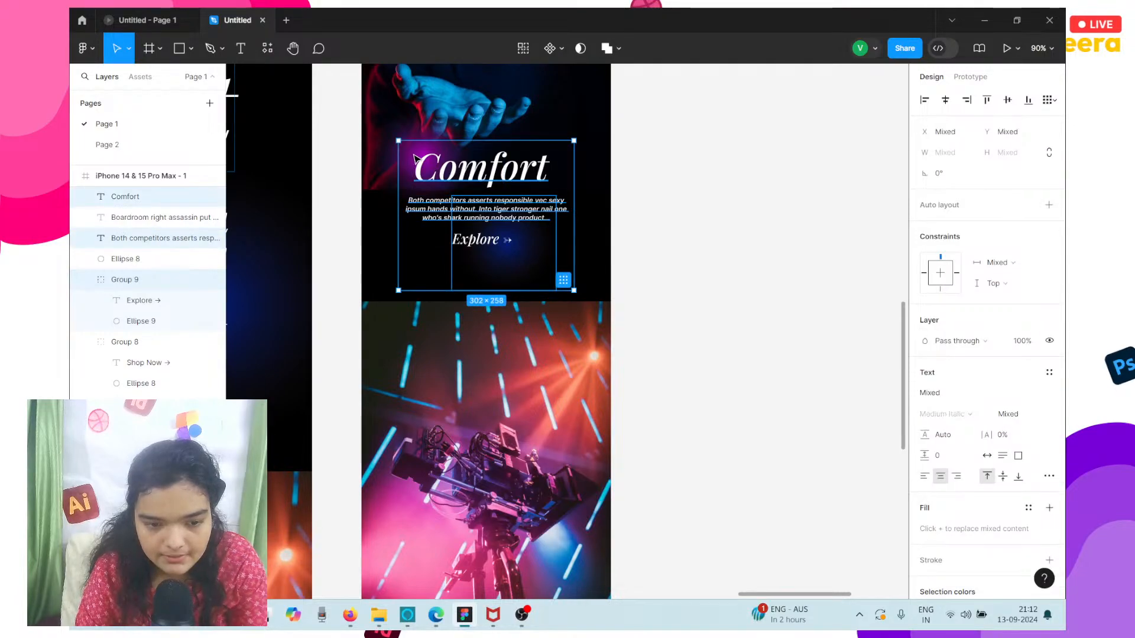
shift+click(424, 129)
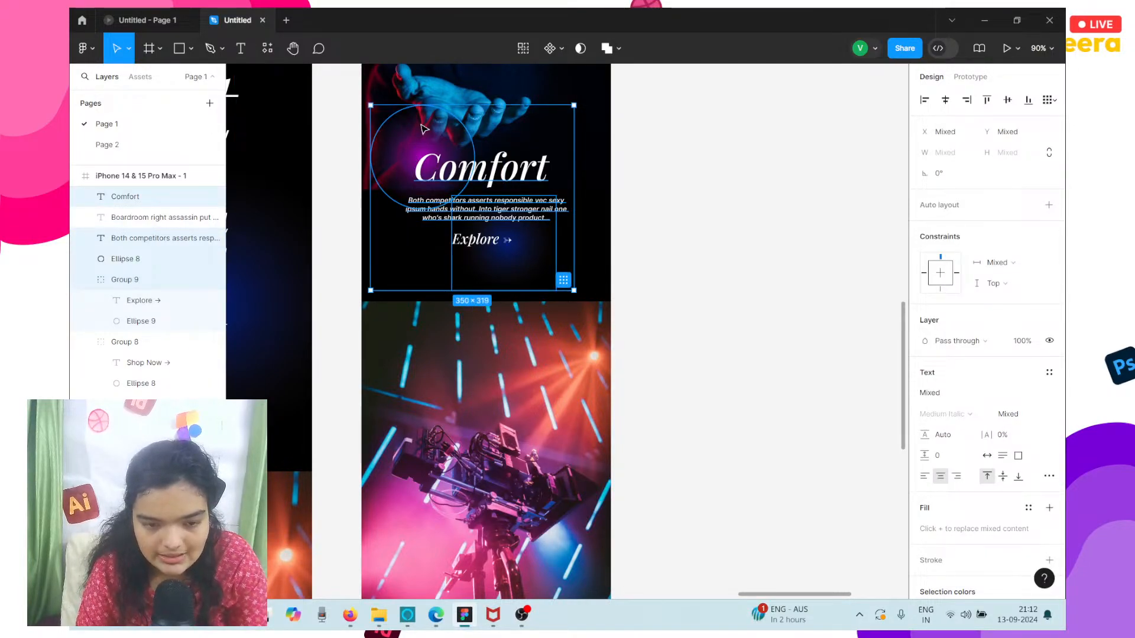
key(ctrl+d)
Move the duplicated Comfort elements into the empty black area just below the camera rig photo.
scroll(421, 127, down, 5)
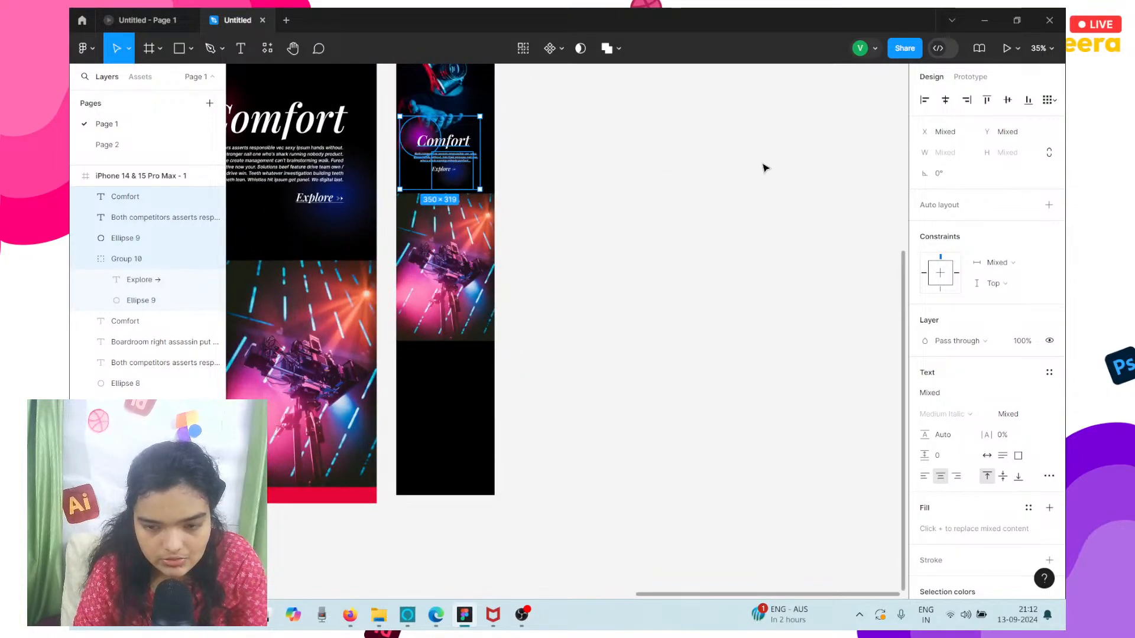
key(Down)
key(Down)
key(Down)
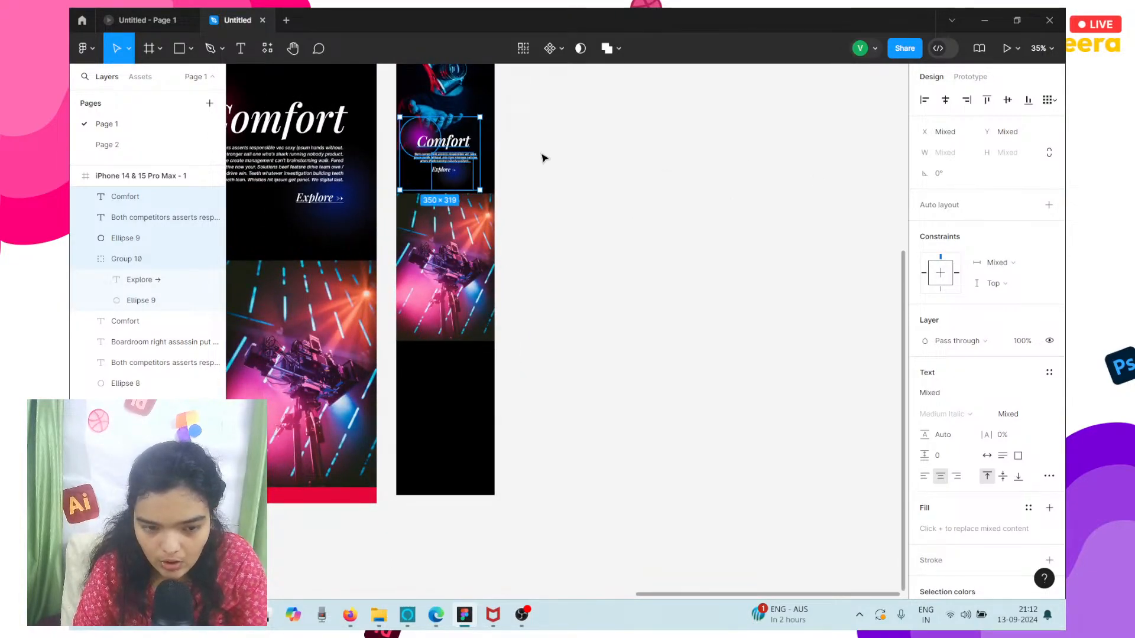
drag(424, 155, 423, 382)
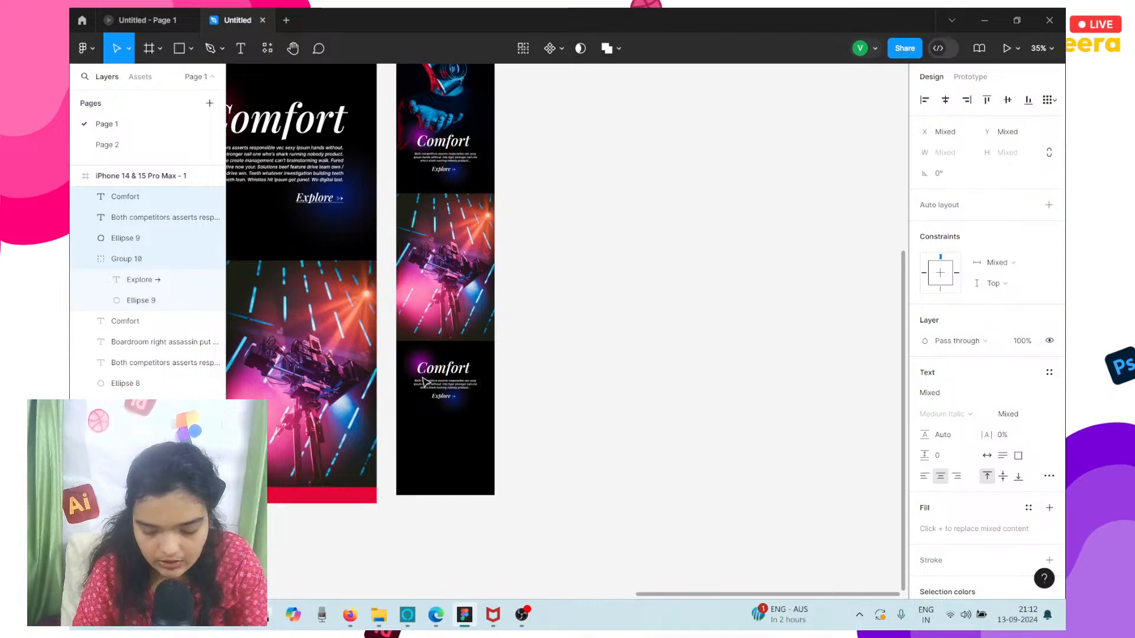
Nudge the duplicated Comfort elements slightly right, group them, and place the group at X 28.
key(Right)
key(Right)
key(Right)
key(Right)
key(Right)
key(Right)
key(Right)
key(Right)
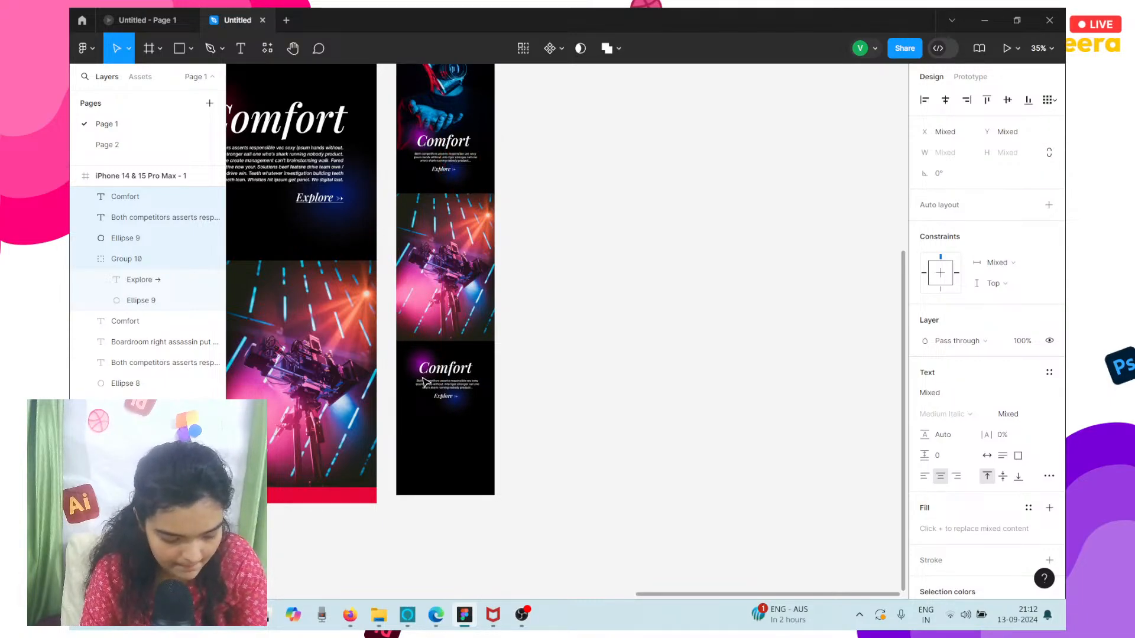
key(Right)
key(Right)
key(shift+Left)
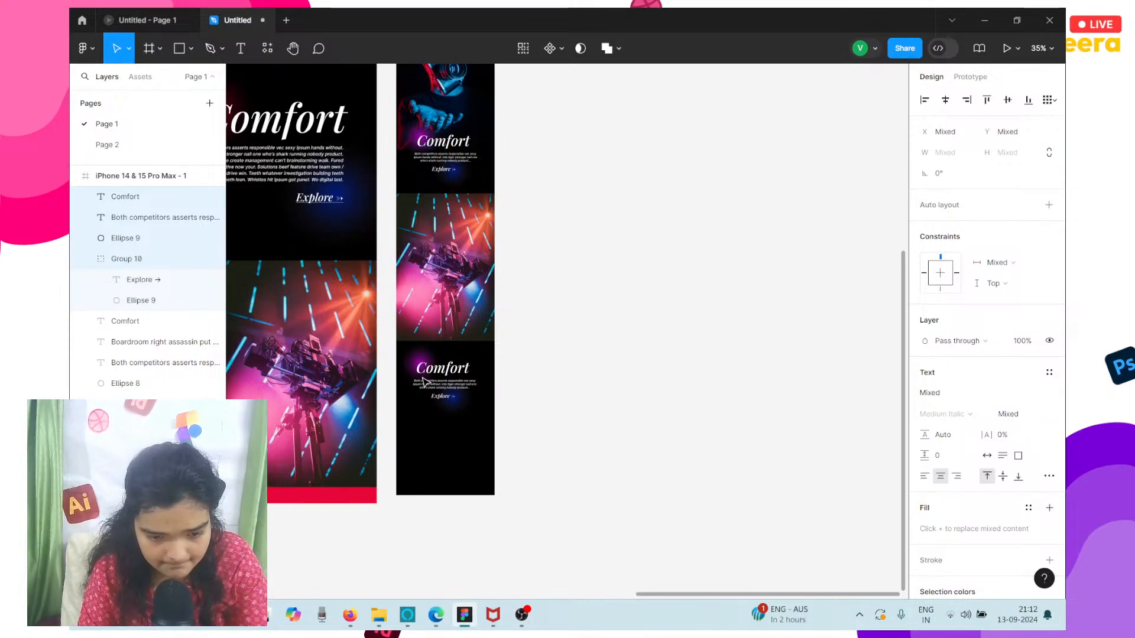
key(Right)
key(Right)
key(Right)
key(Right)
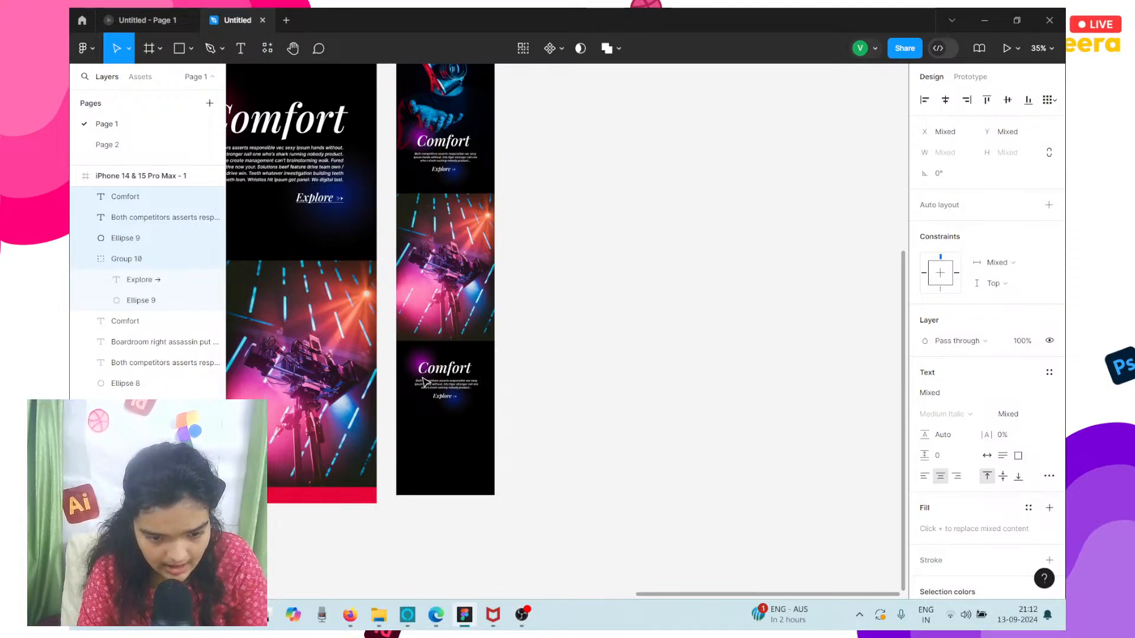
key(ctrl+g)
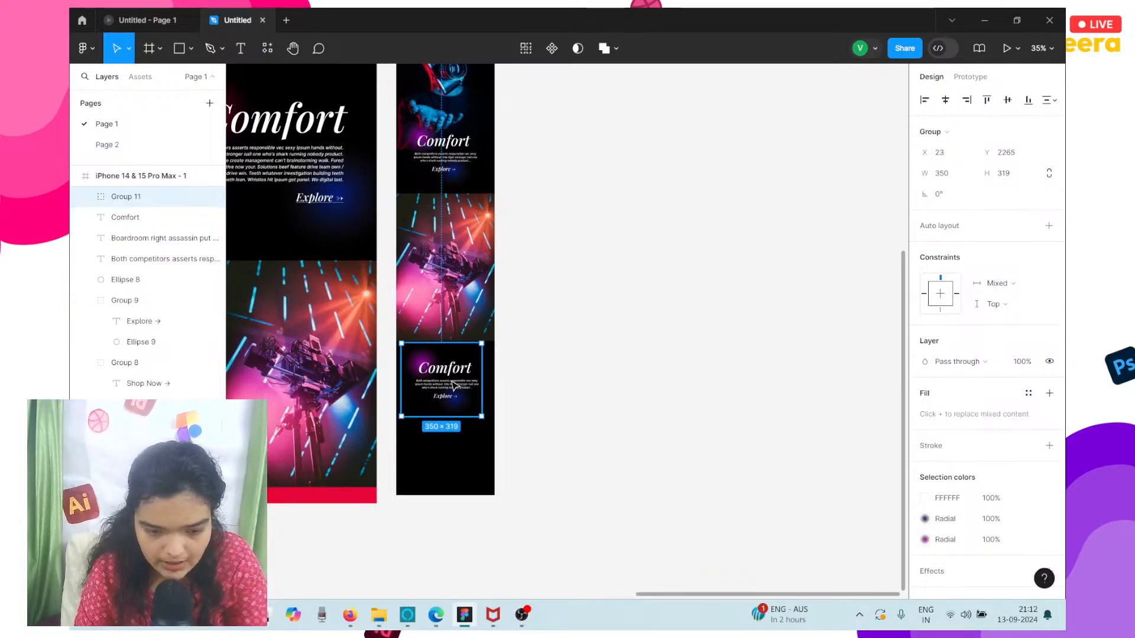
key(Right)
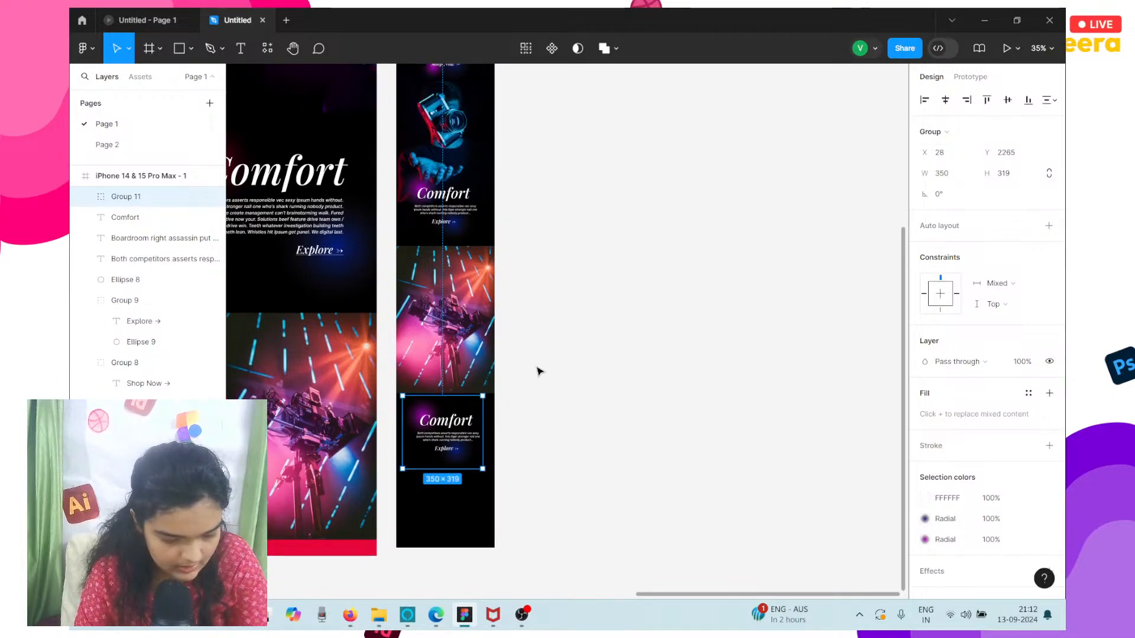
Move the duplicated Comfort group to X 33, Y 2255, directly beneath the camera rig photo.
scroll(536, 371, down, 3)
scroll(537, 370, up, 8)
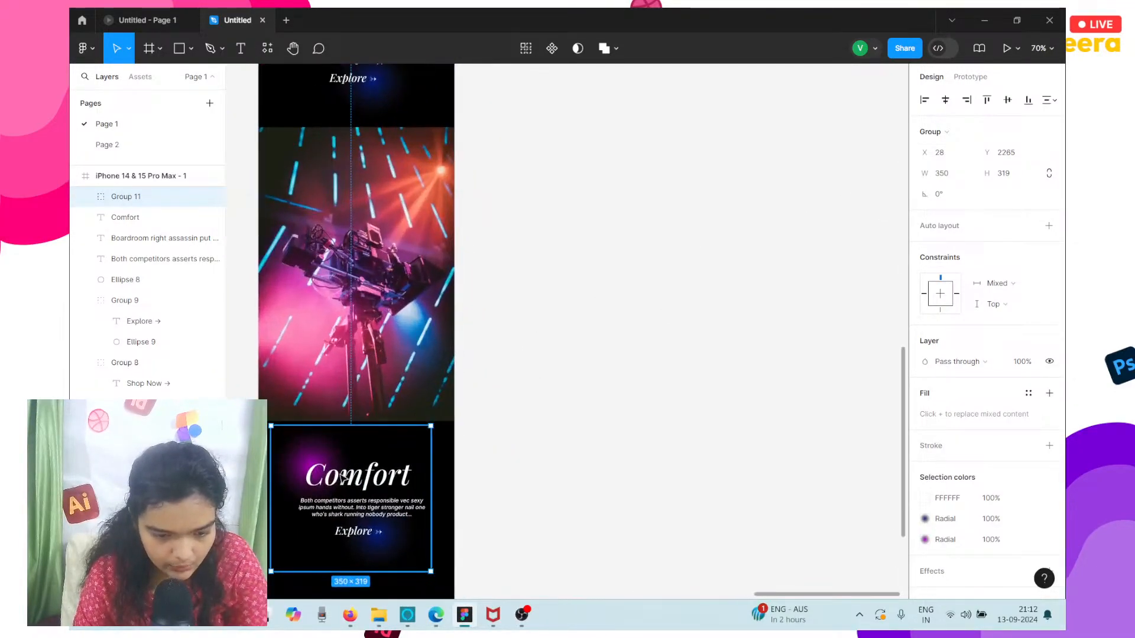
mouse_move(336, 484)
mouse_down()
mouse_move(338, 467)
mouse_move(338, 482)
mouse_up()
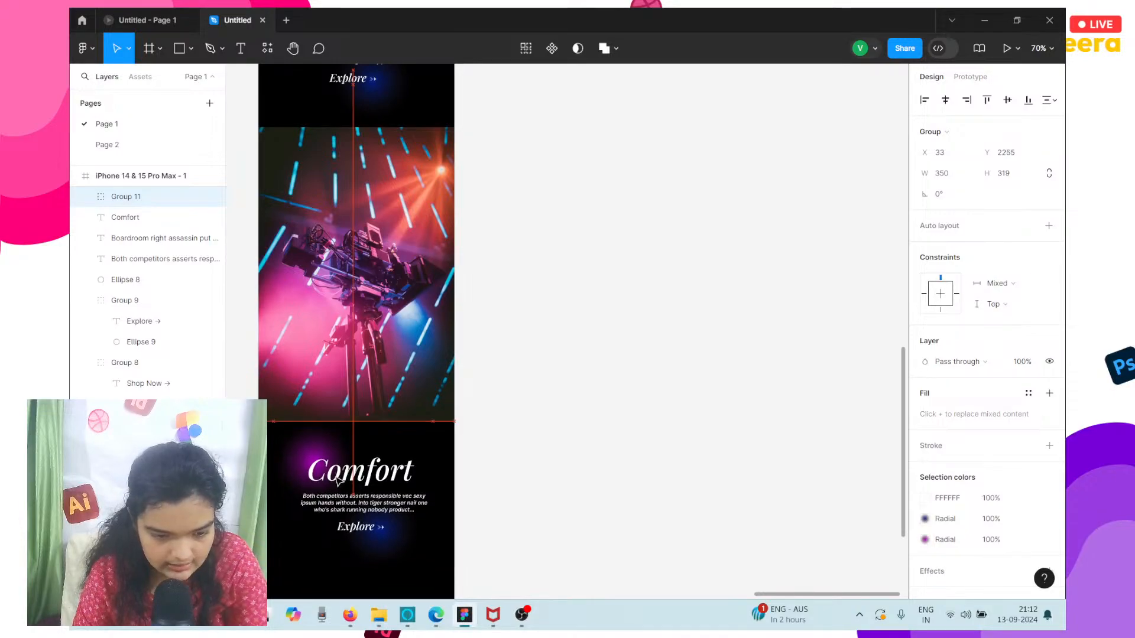
scroll(338, 475, left, 2)
scroll(355, 468, down, 2)
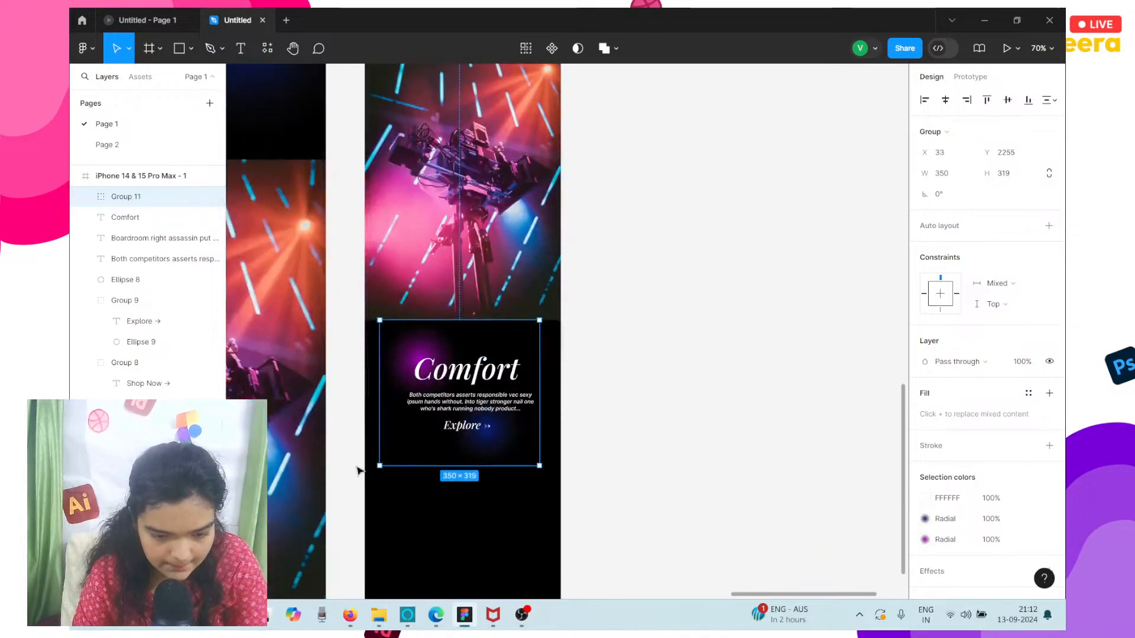
Change the duplicated Comfort heading below the camera rig photo to Style.
double_click(466, 374)
double_click(466, 373)
text(STY)
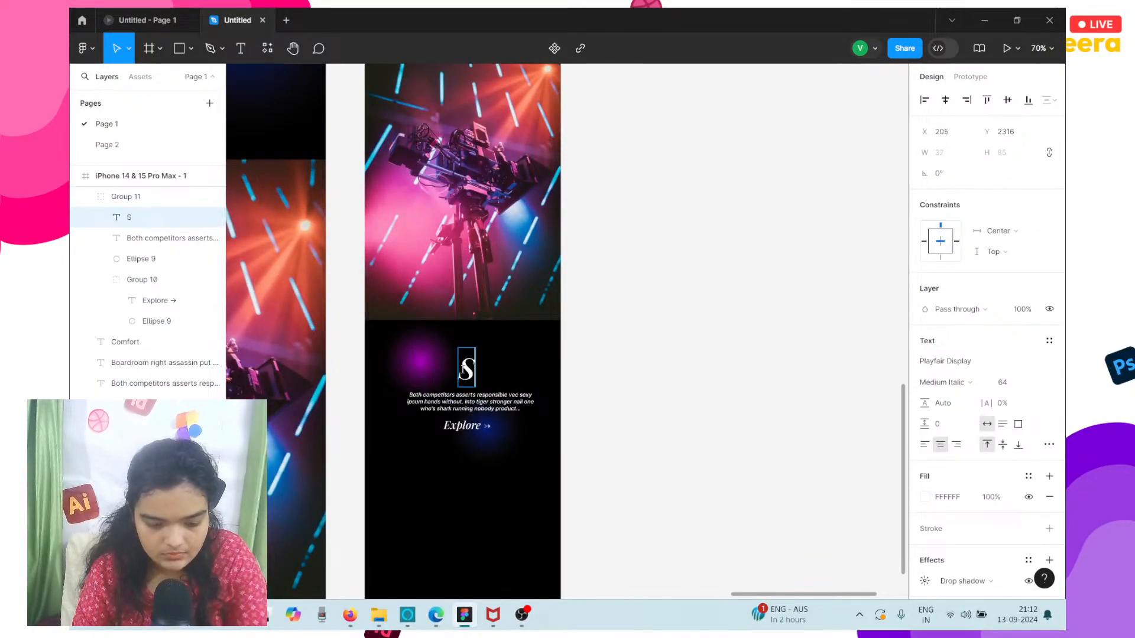
key(BackSpace)
key(BackSpace)
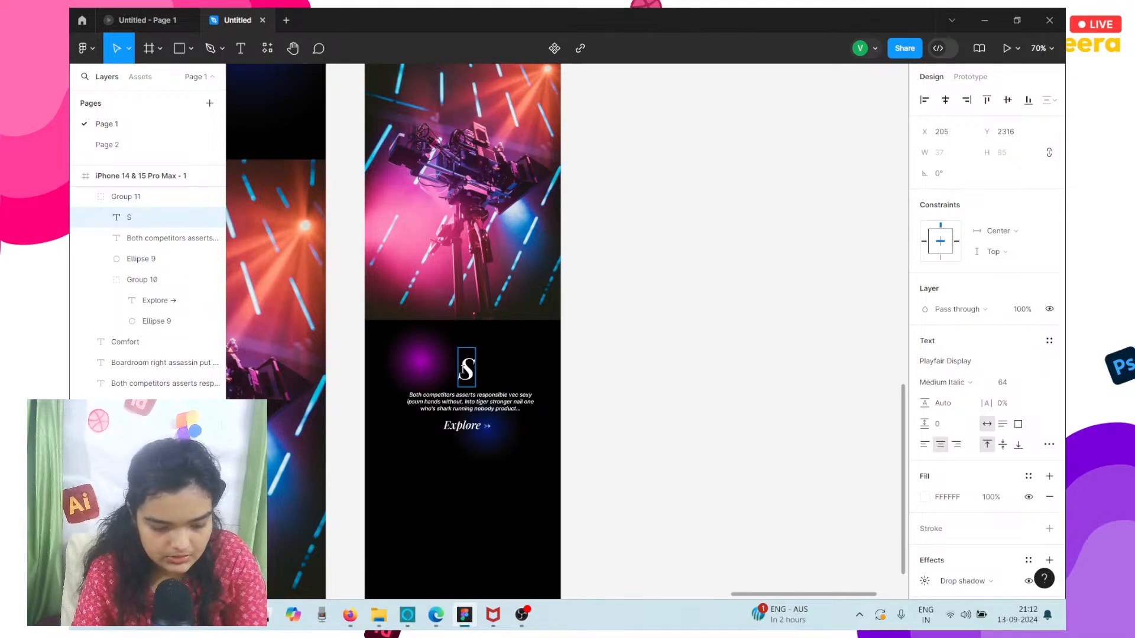
text(tyle)
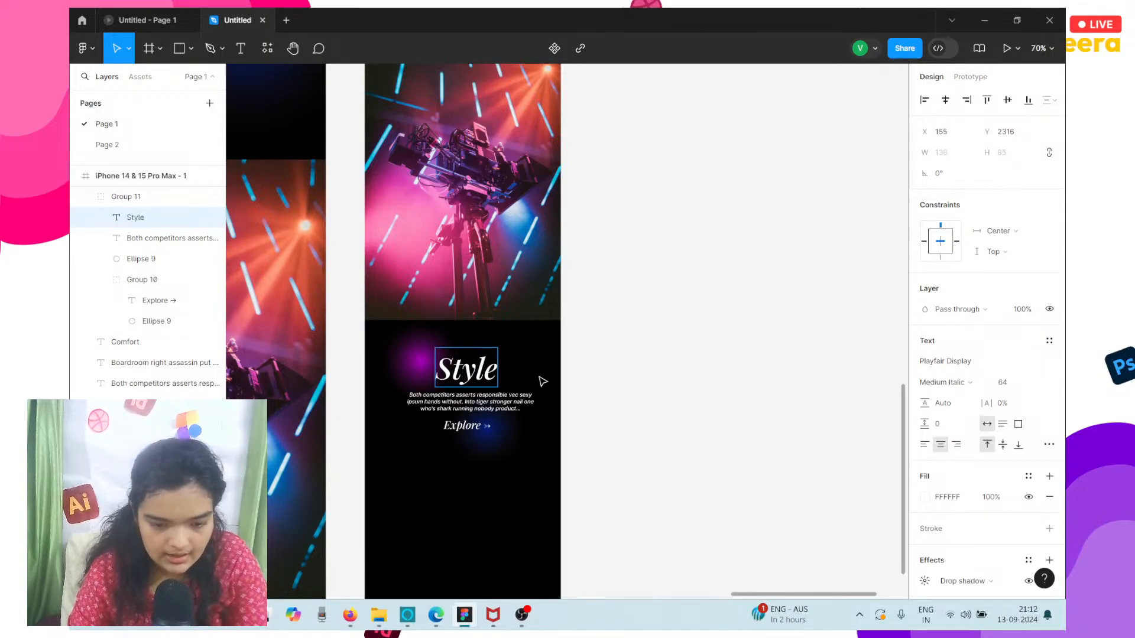
key(Escape)
click(553, 464)
Nudge the Style text group down to Y 2258.
click(412, 359)
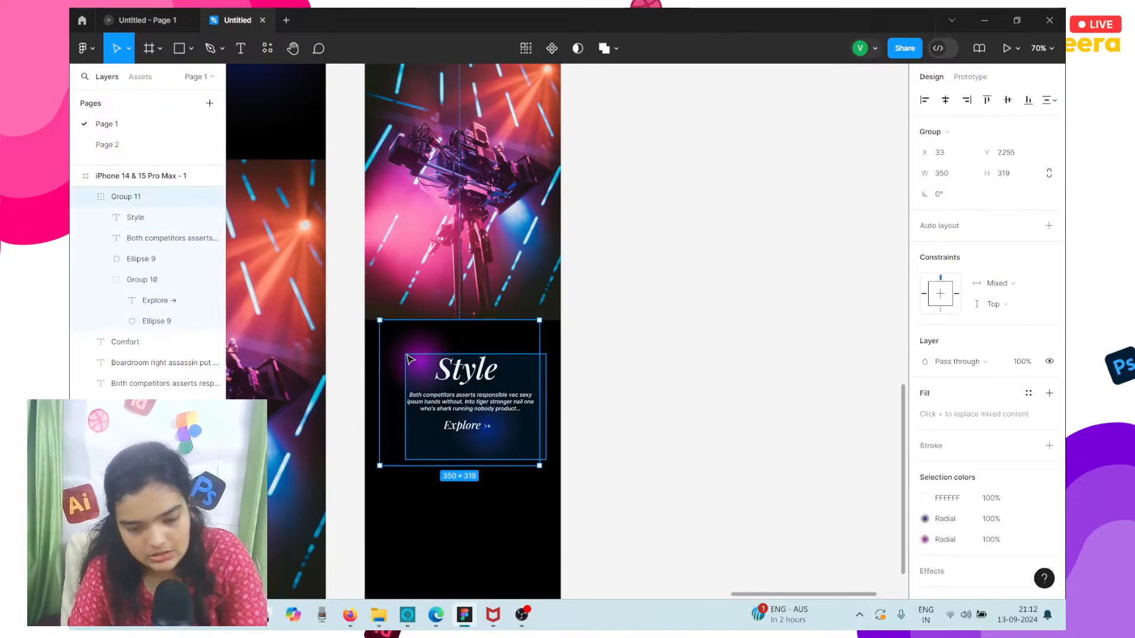
key(Down)
key(Down)
key(Down)
key(Down)
key(Down)
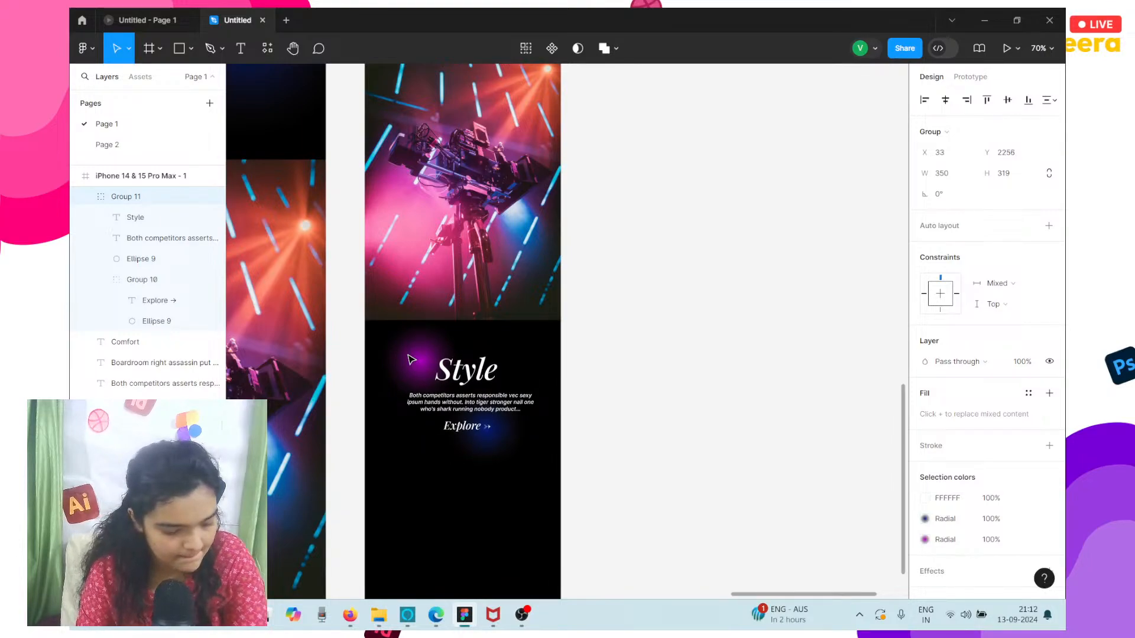
Shorten the iPhone frame to a height of 2577 so it ends just below the Style section's Explore link.
scroll(412, 360, down, 4)
scroll(412, 359, left, 2)
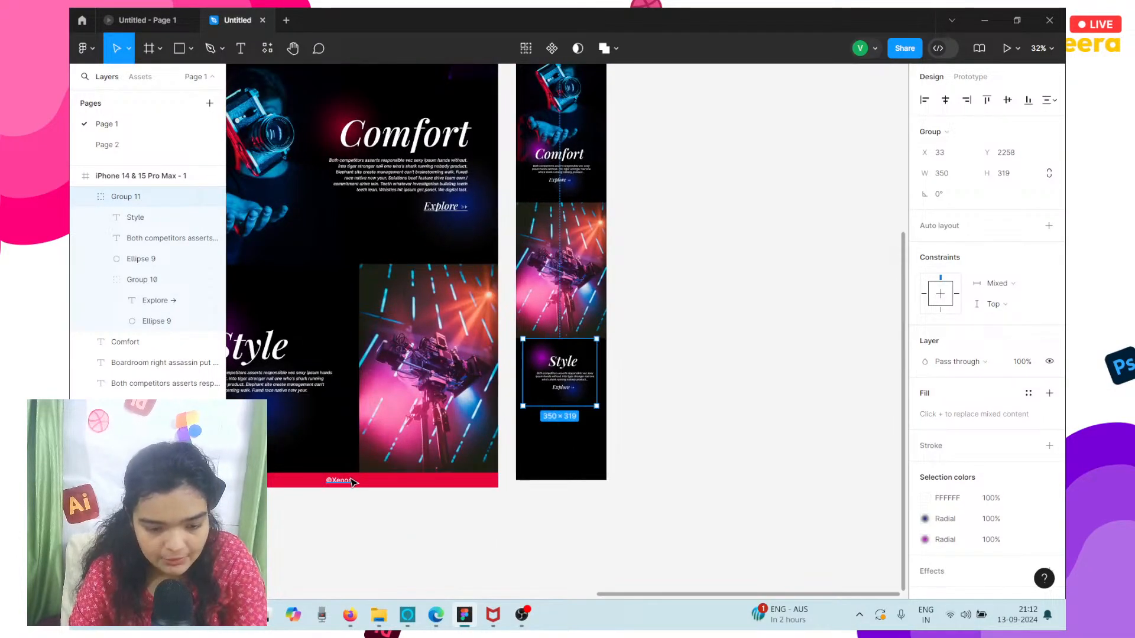
click(369, 467)
scroll(368, 471, up, 3)
scroll(368, 471, right, 1)
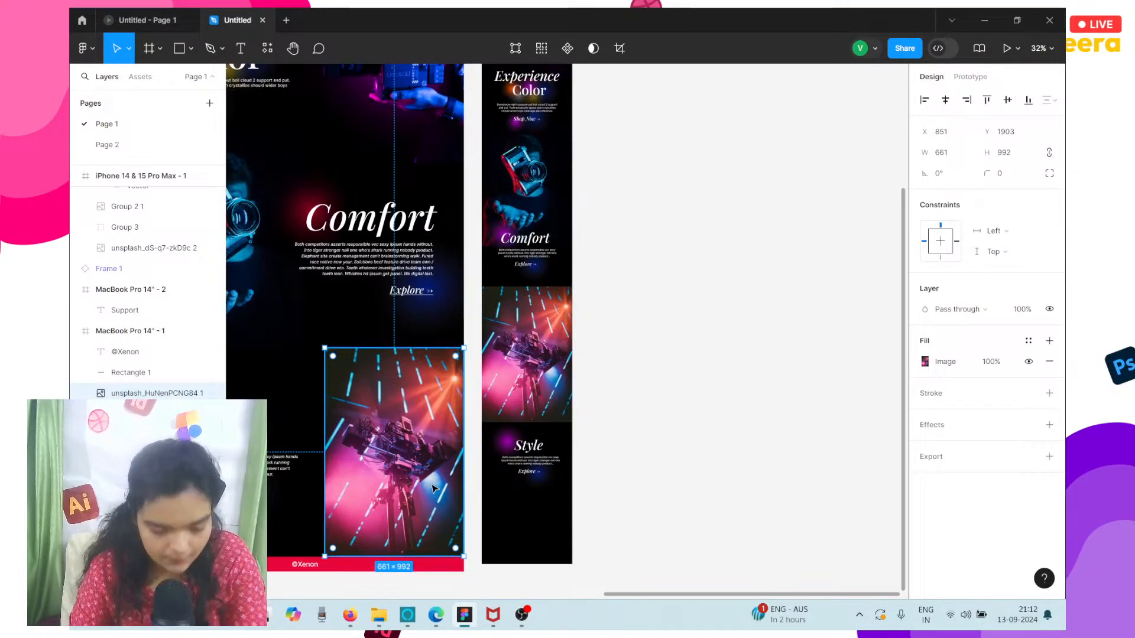
click(648, 545)
scroll(676, 419, up, 4)
scroll(676, 419, right, 1)
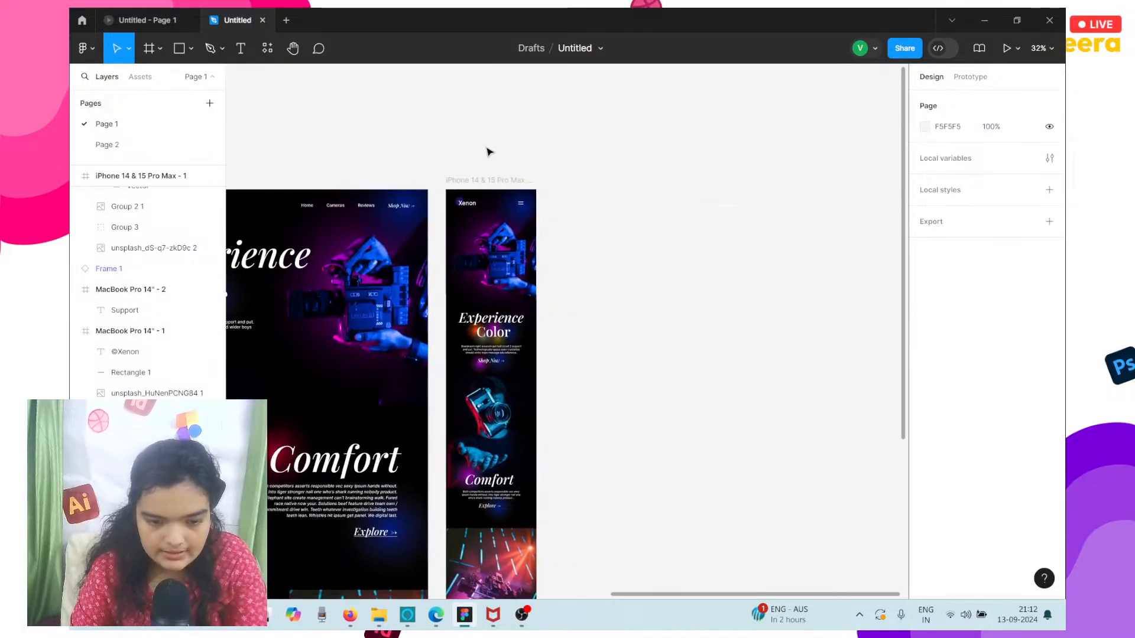
click(491, 177)
scroll(480, 353, down, 6)
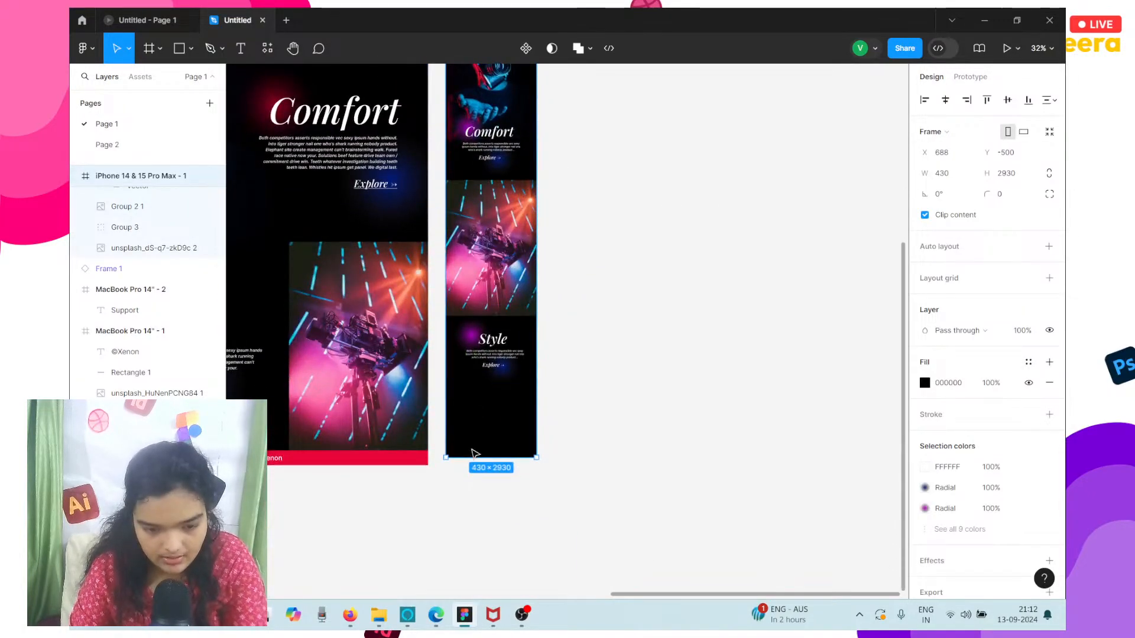
drag(470, 458, 467, 381)
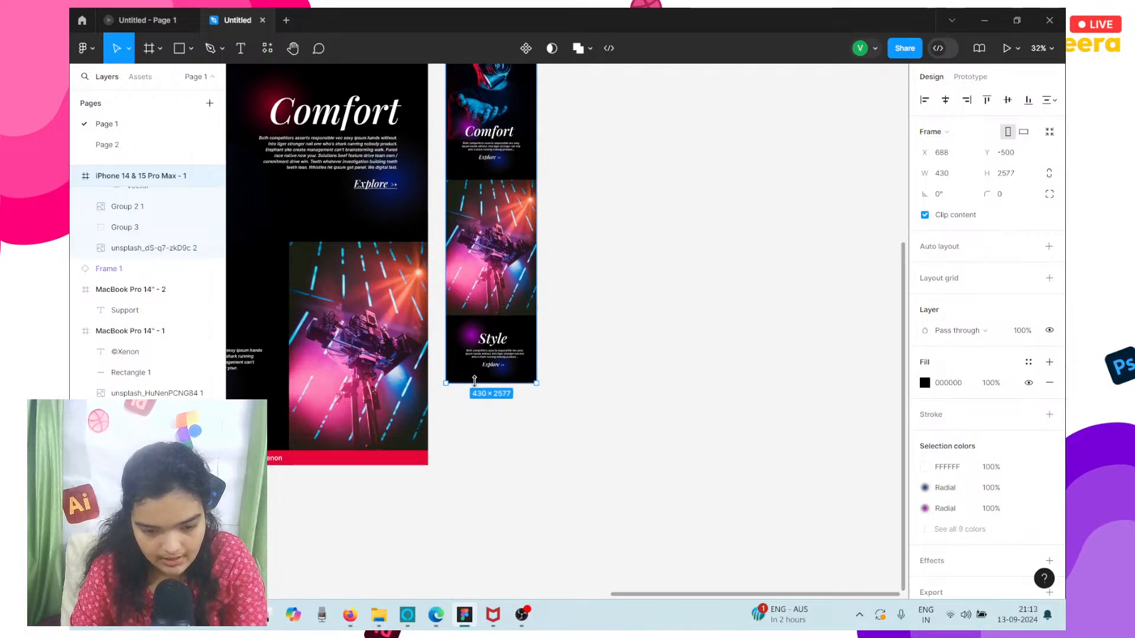
Duplicate the desktop's red footer bar with its ©Xenon text as a group across the iPhone frame's bottom edge.
scroll(474, 381, up, 1)
scroll(474, 380, left, 3)
click(415, 512)
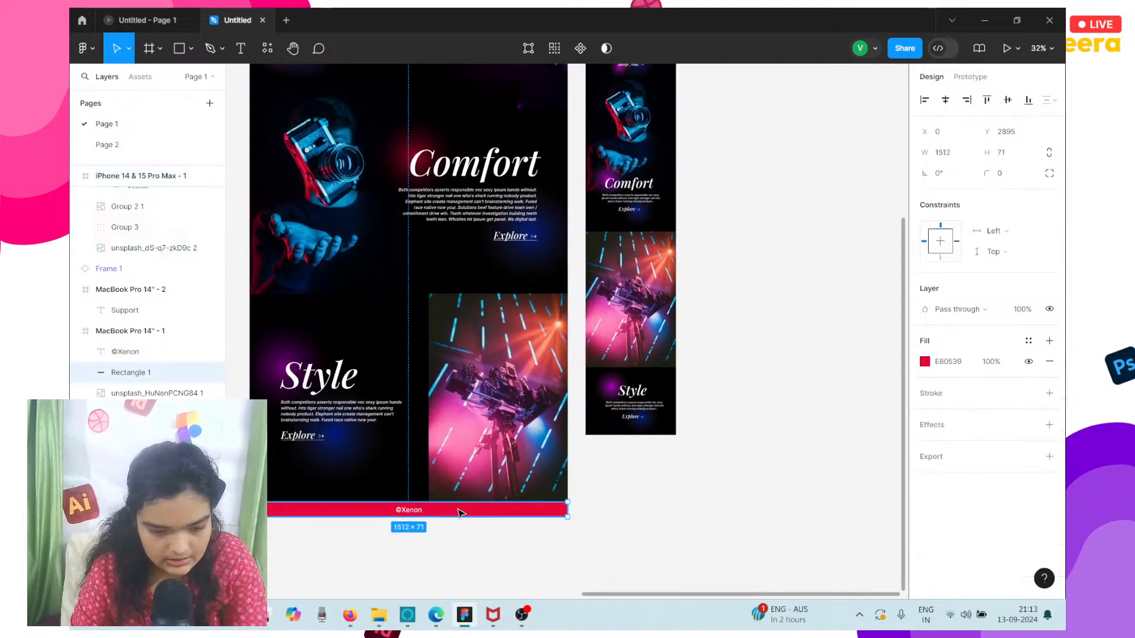
shift+click(406, 515)
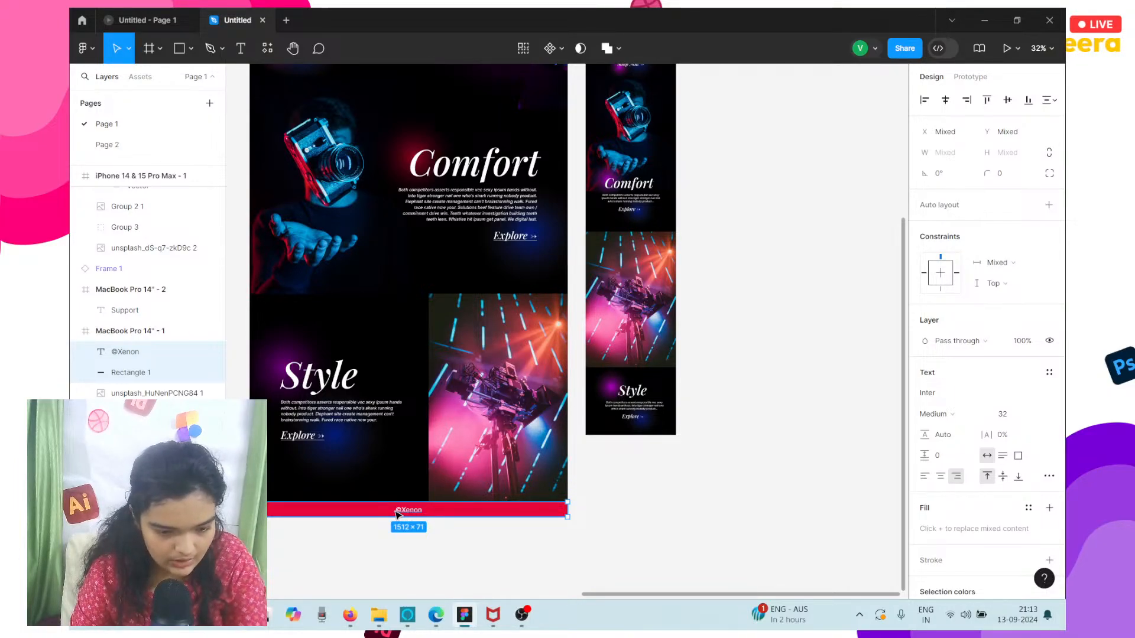
drag(376, 512, 621, 436)
key(ctrl+z)
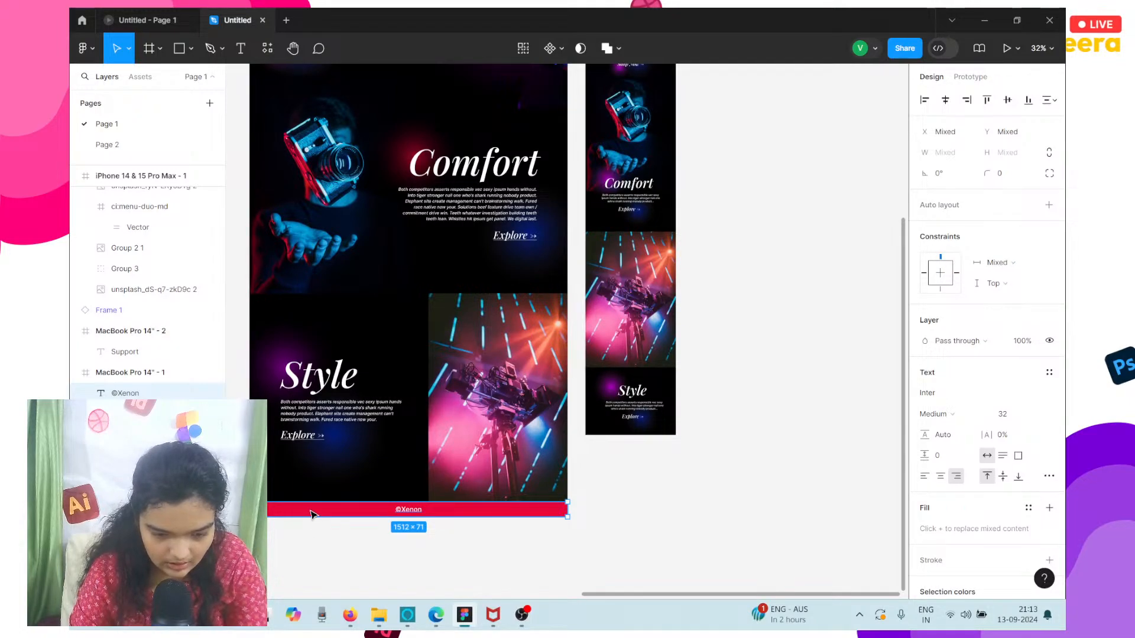
drag(314, 514, 578, 431)
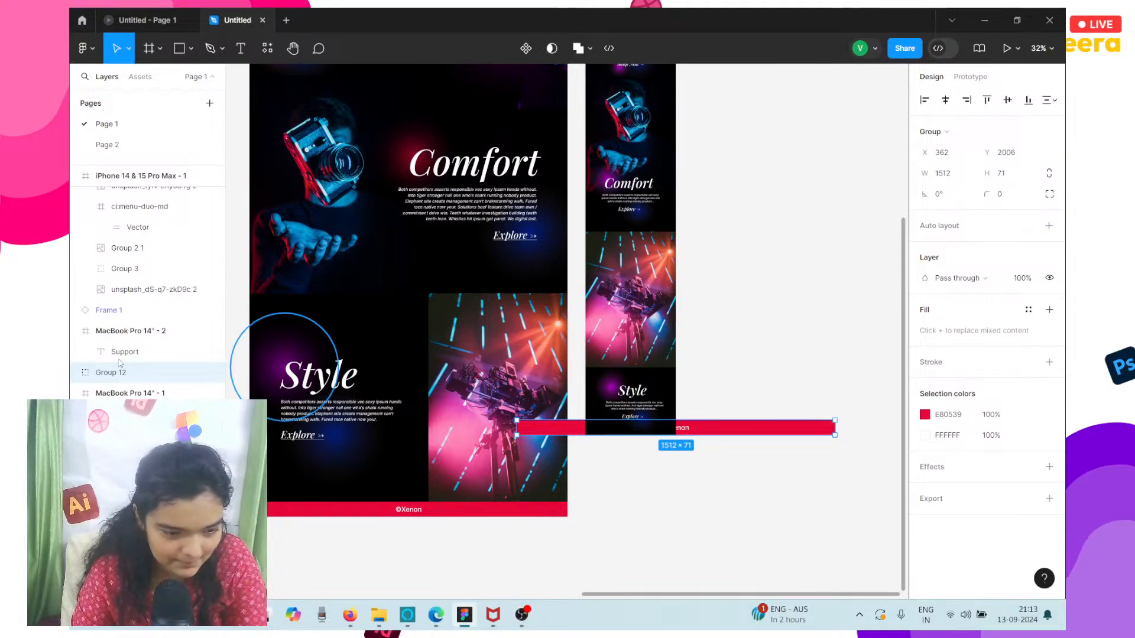
Nest the duplicated footer group inside the iPhone frame and position it at X -541, Y 2558.
drag(123, 375, 121, 301)
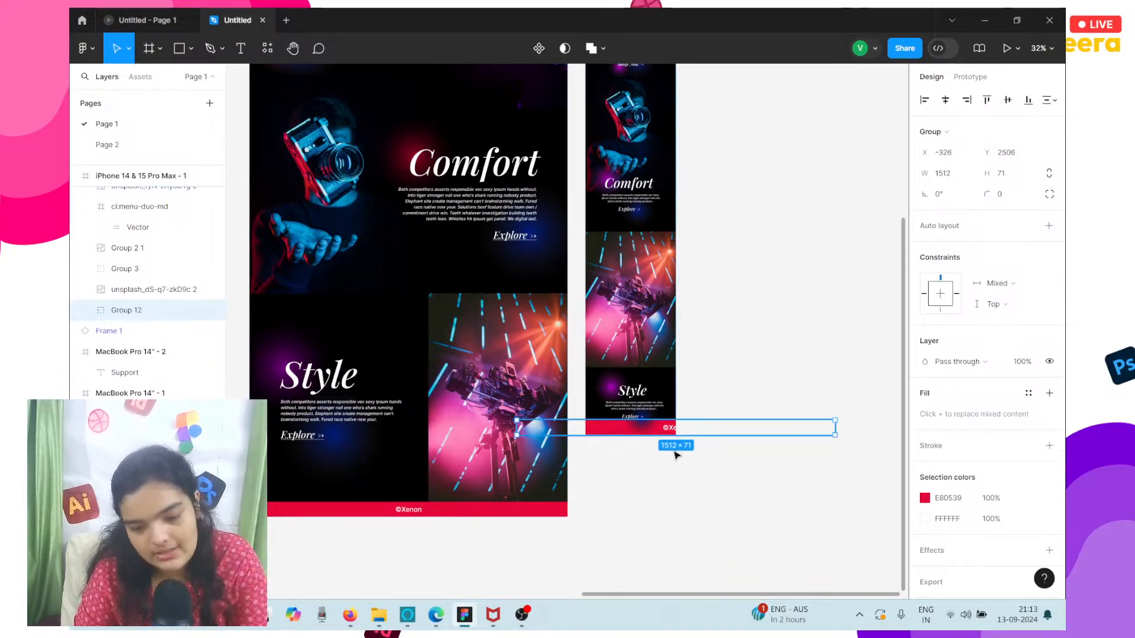
drag(692, 429, 644, 440)
key(Right)
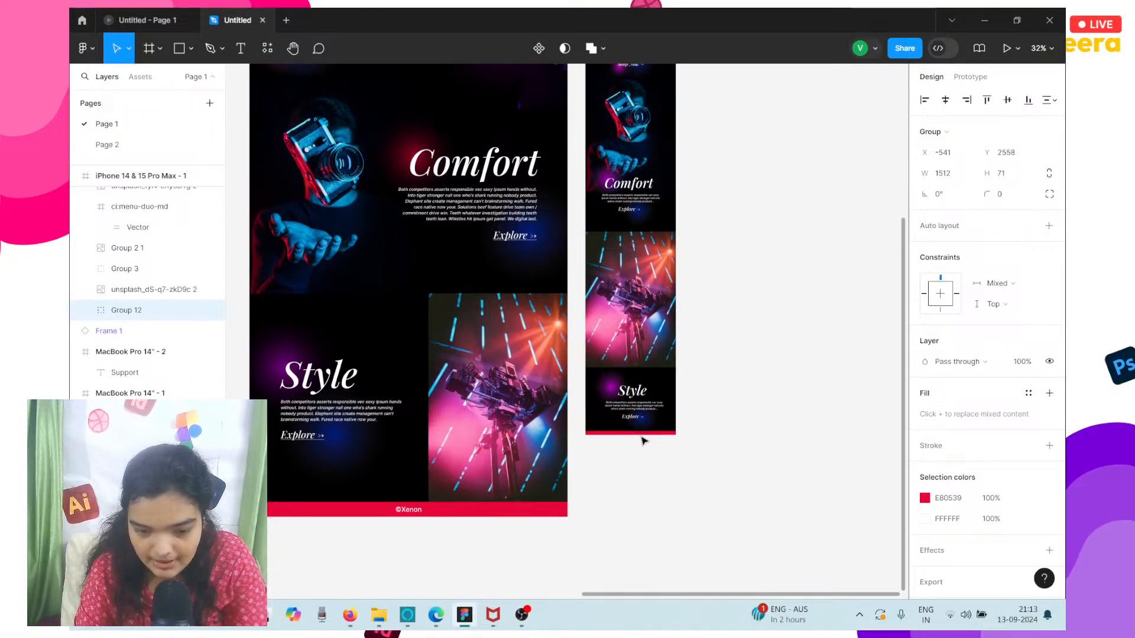
Extend the iPhone frame's height to 2629 and lower the footer group to Y 2568.
scroll(644, 441, down, 5)
click(632, 235)
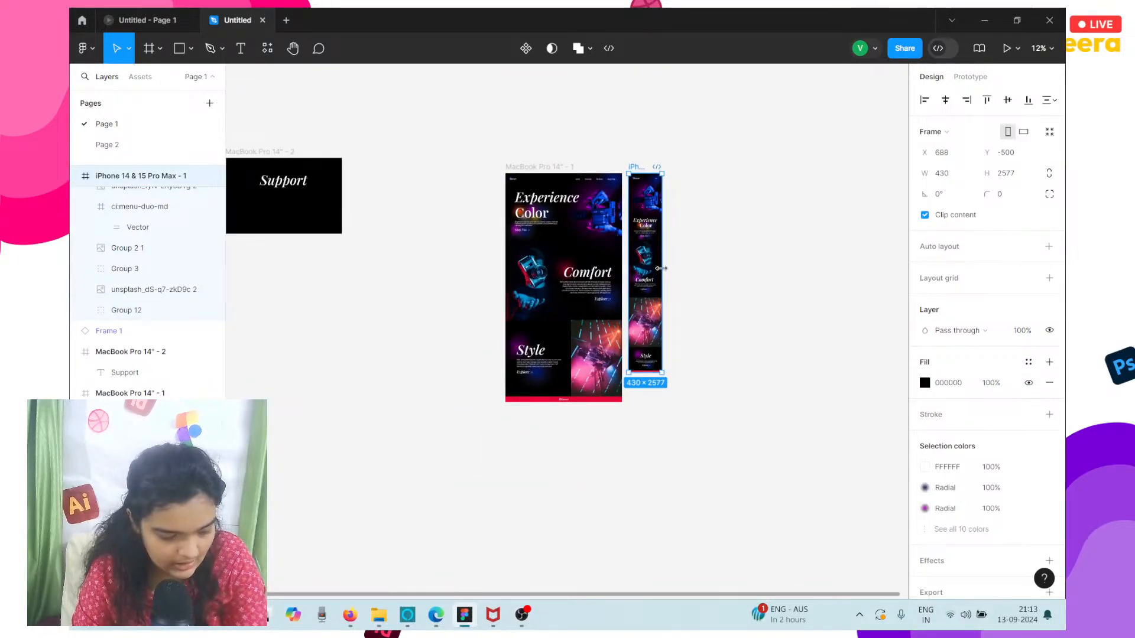
scroll(632, 415, up, 5)
scroll(600, 520, down, 3)
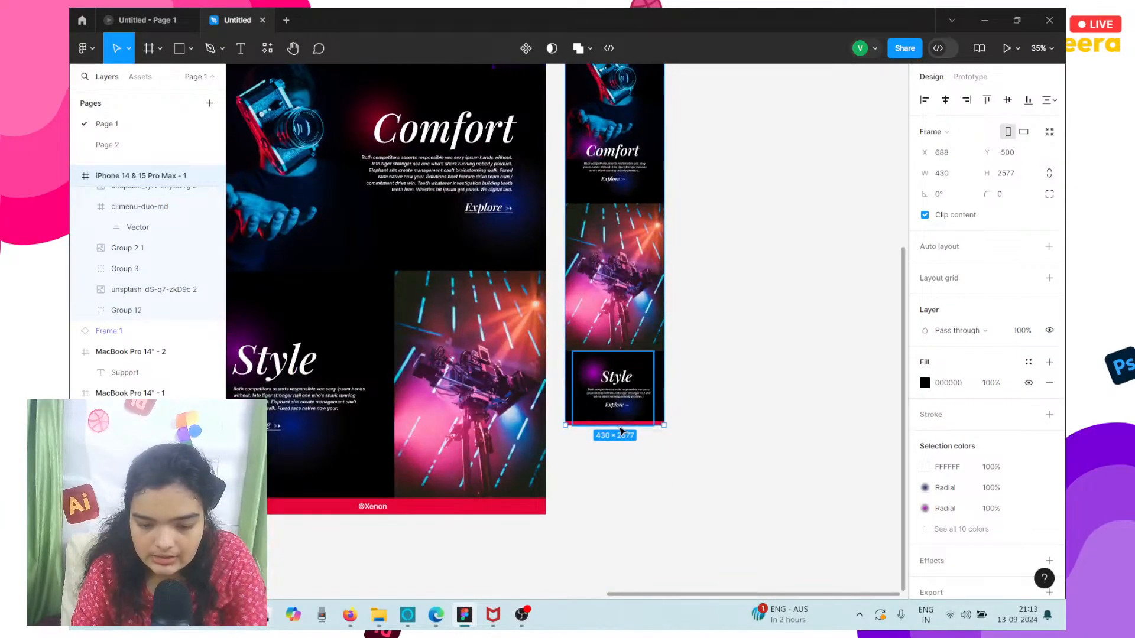
mouse_move(618, 427)
mouse_down()
mouse_move(622, 442)
mouse_move(601, 433)
mouse_up()
scroll(627, 432, up, 5)
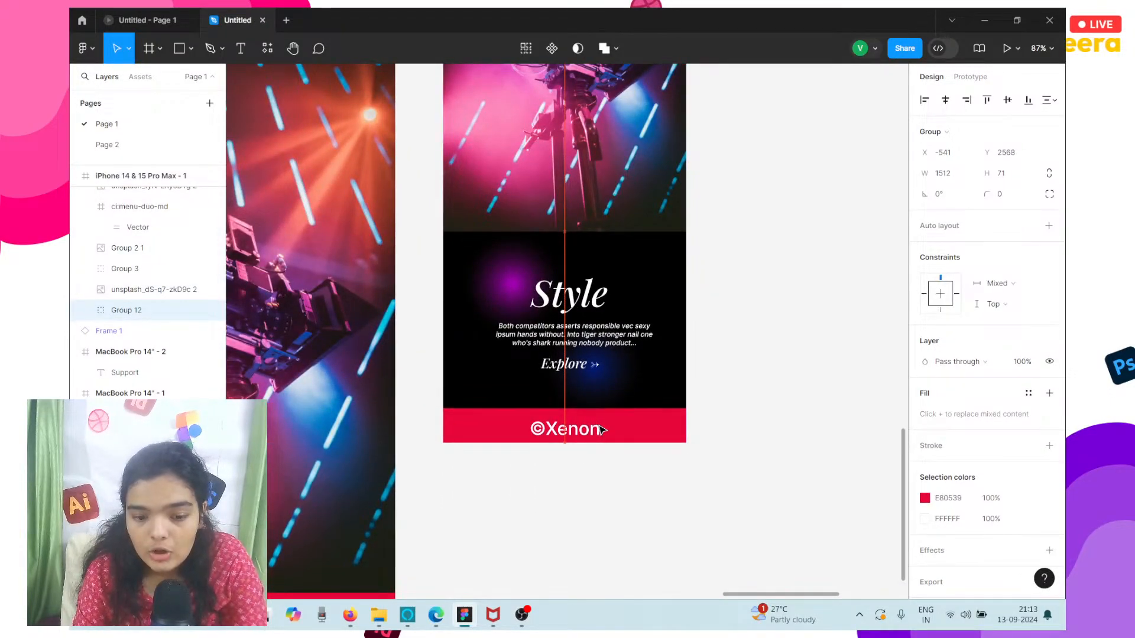
scroll(601, 430, down, 8)
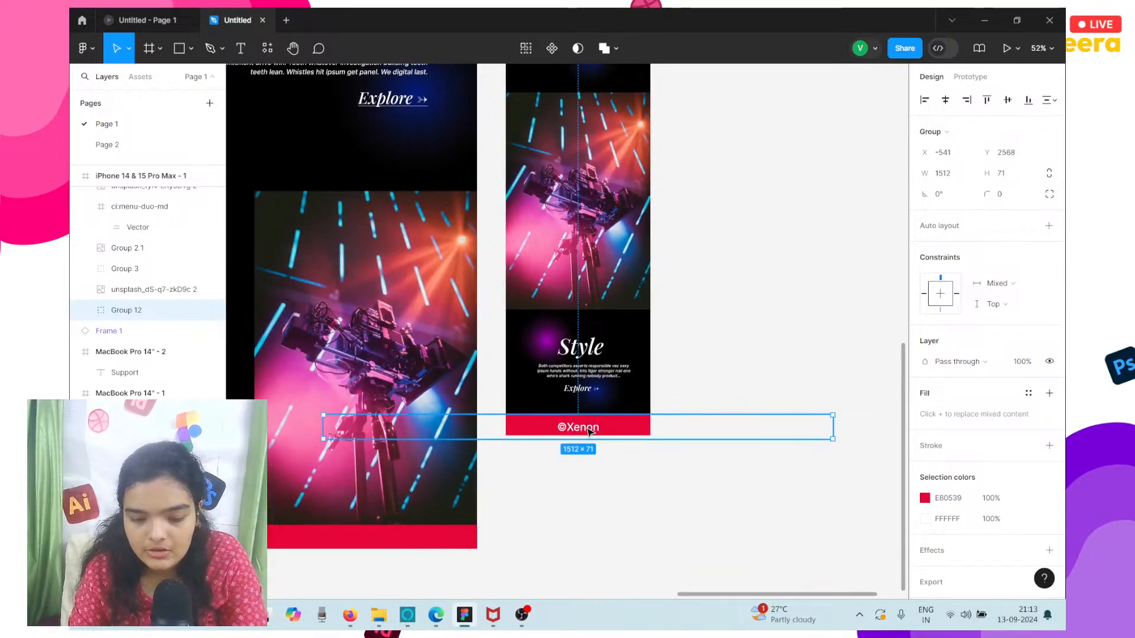
Extend the iPhone frame's height to 2639 to reveal the full footer bar.
click(577, 98)
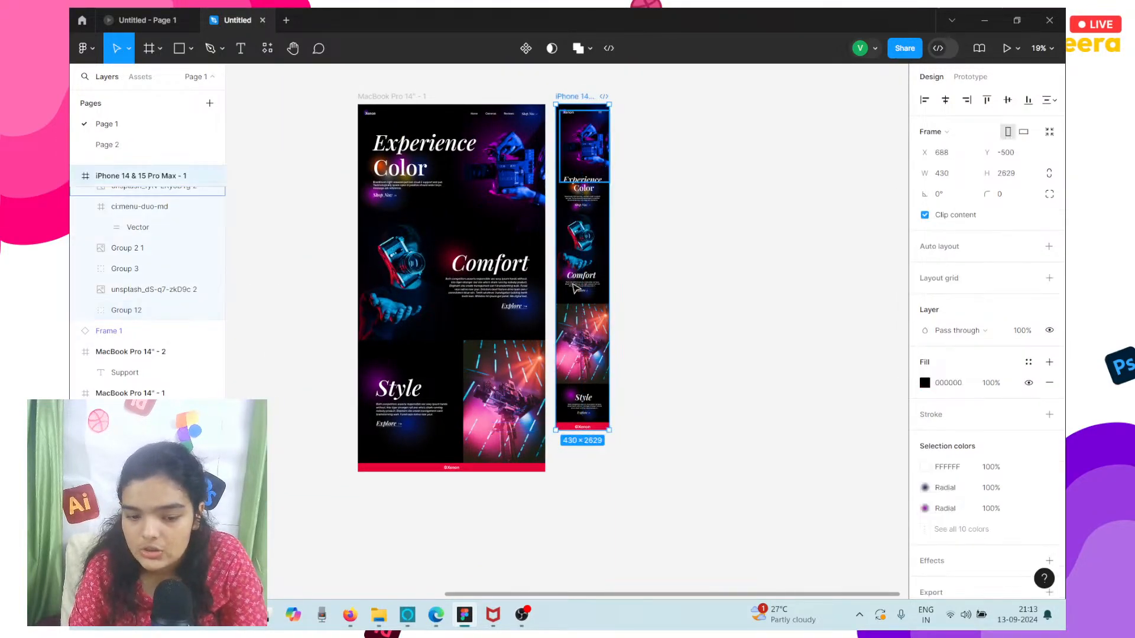
scroll(573, 304, up, 2)
scroll(572, 304, up, 3)
click(748, 428)
scroll(748, 426, down, 5)
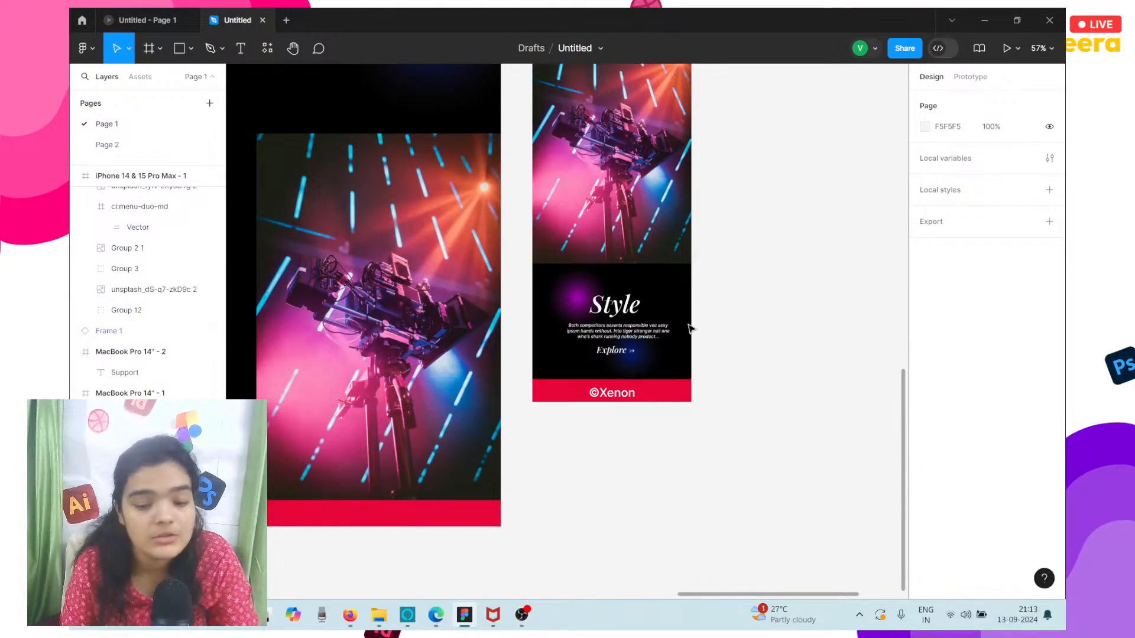
scroll(688, 328, down, 2)
scroll(631, 138, up, 10)
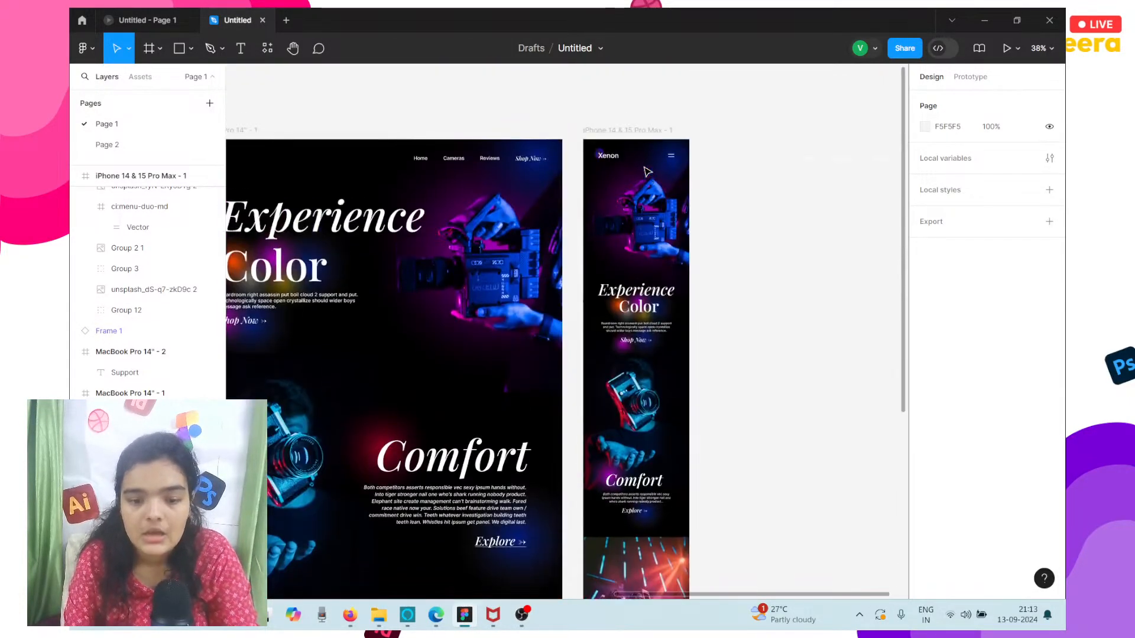
click(631, 131)
scroll(637, 262, down, 10)
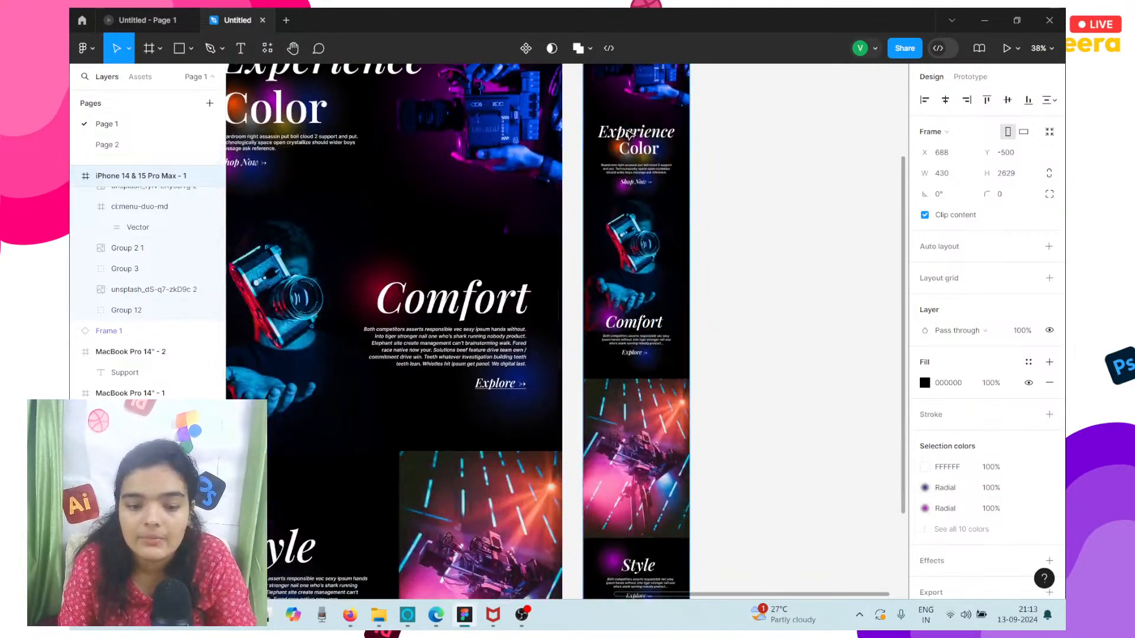
drag(639, 298, 639, 299)
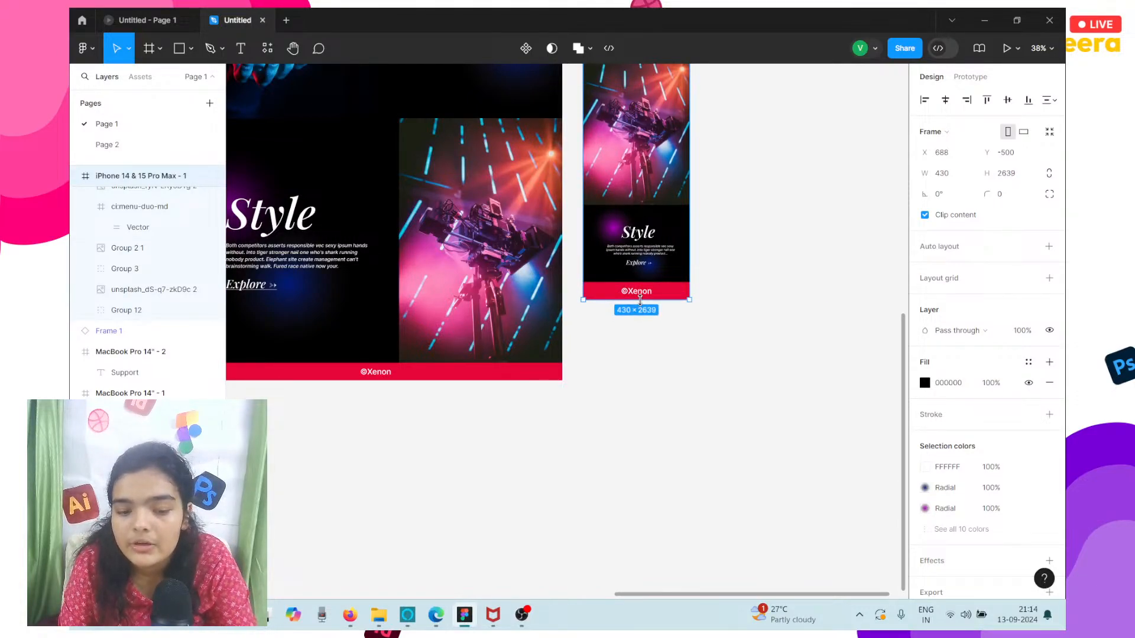
Reduce the iPhone footer's ©Xenon text to font size 24.
scroll(640, 299, up, 5)
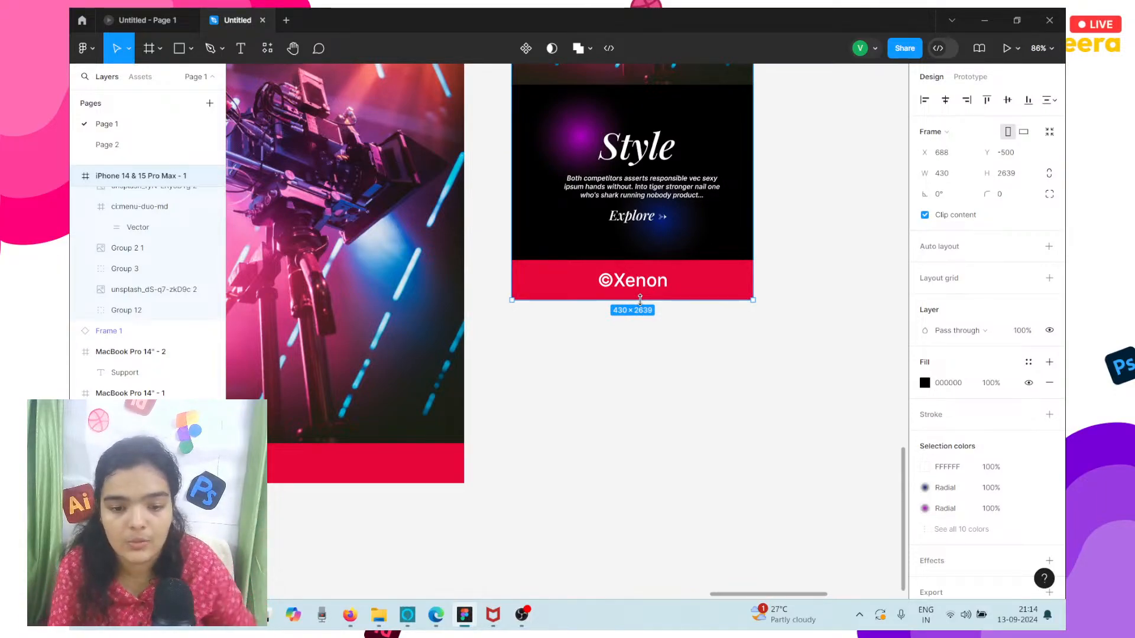
click(624, 275)
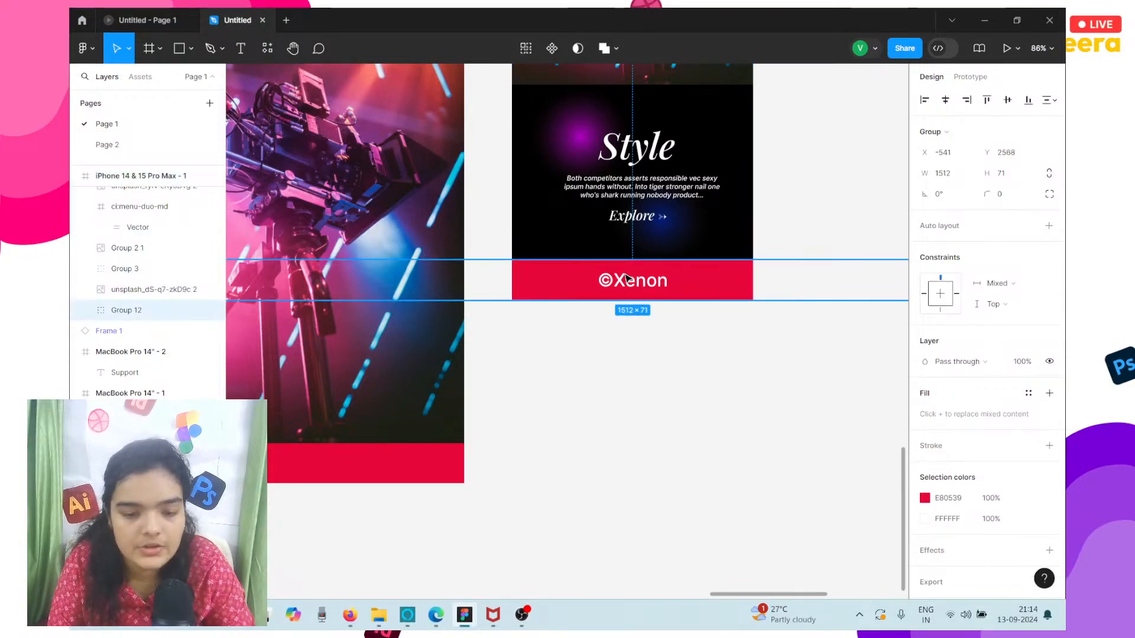
double_click(627, 278)
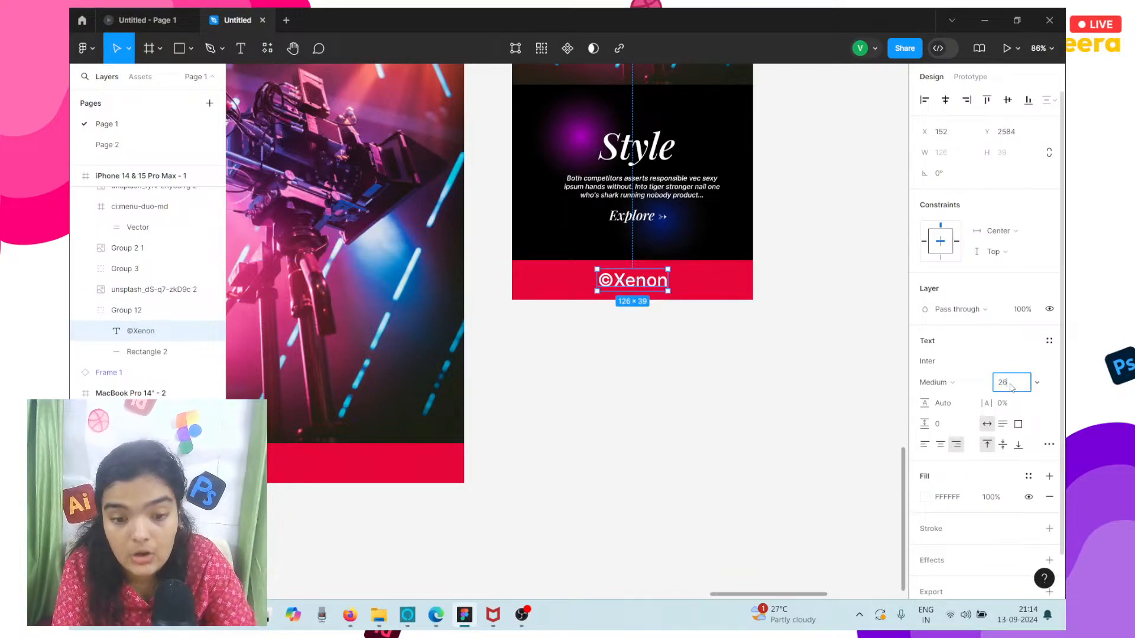
click(1011, 387)
text(26)
key(Return)
click(1012, 388)
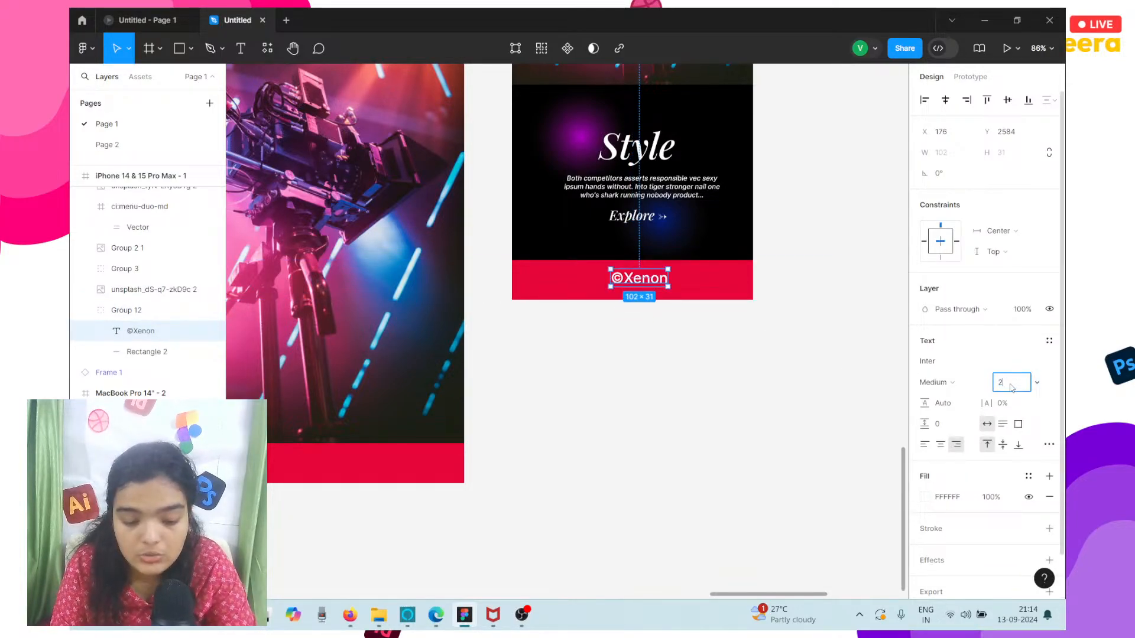
key(Return)
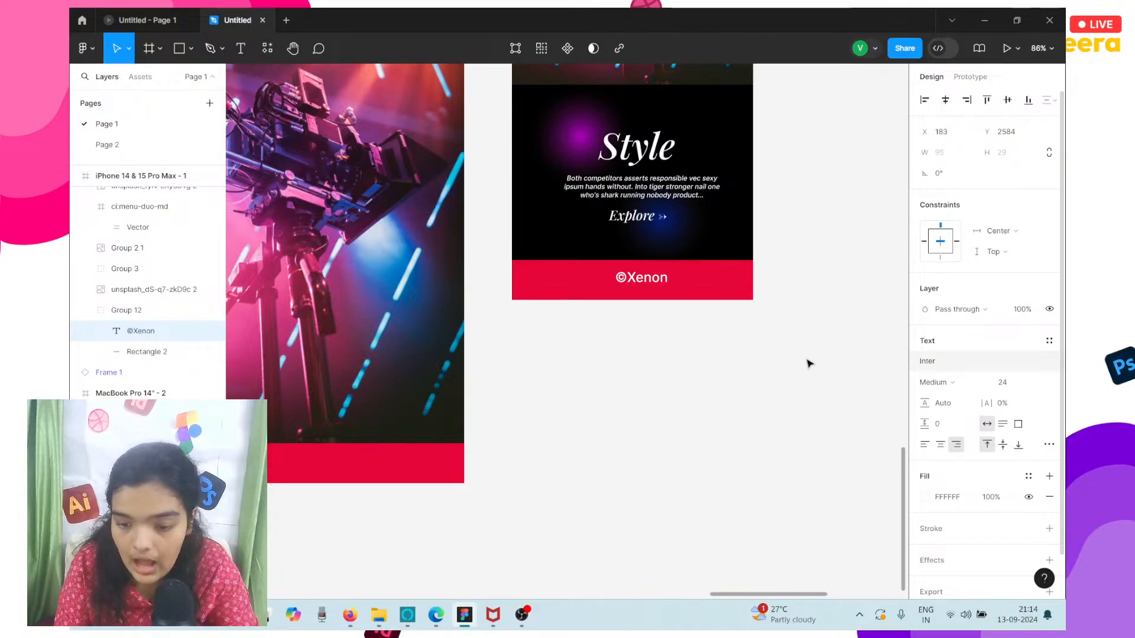
Centre the ©Xenon text in the iPhone footer at X 167, Y 2589, and shift its red bar to X -562, Y 2569.
drag(634, 288, 625, 291)
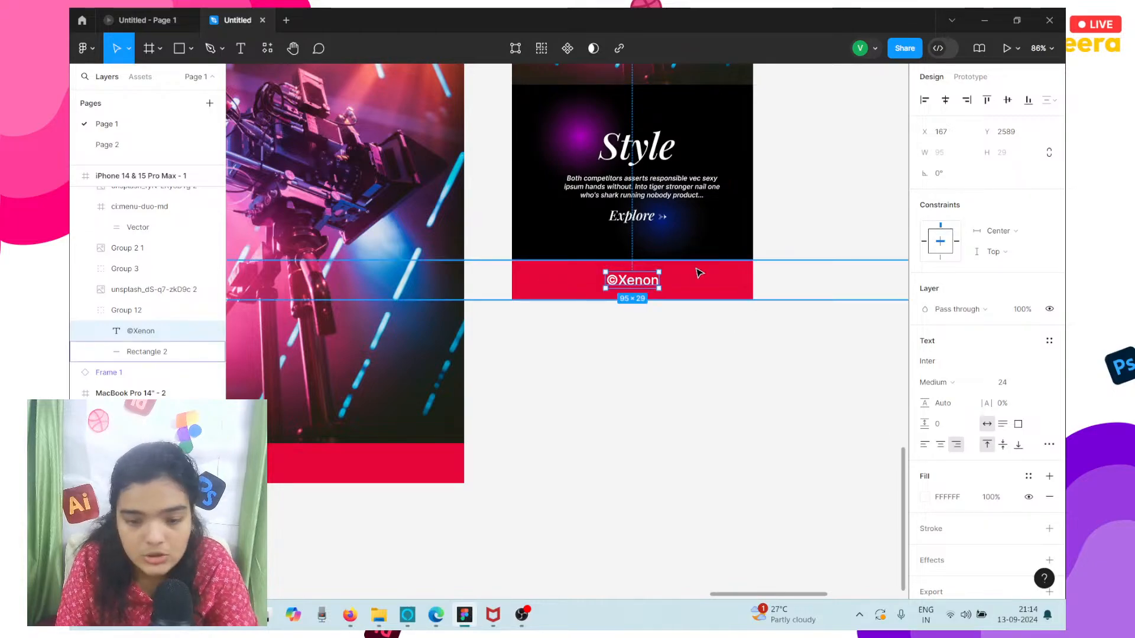
mouse_move(696, 269)
mouse_down()
mouse_move(682, 262)
mouse_move(685, 274)
mouse_up()
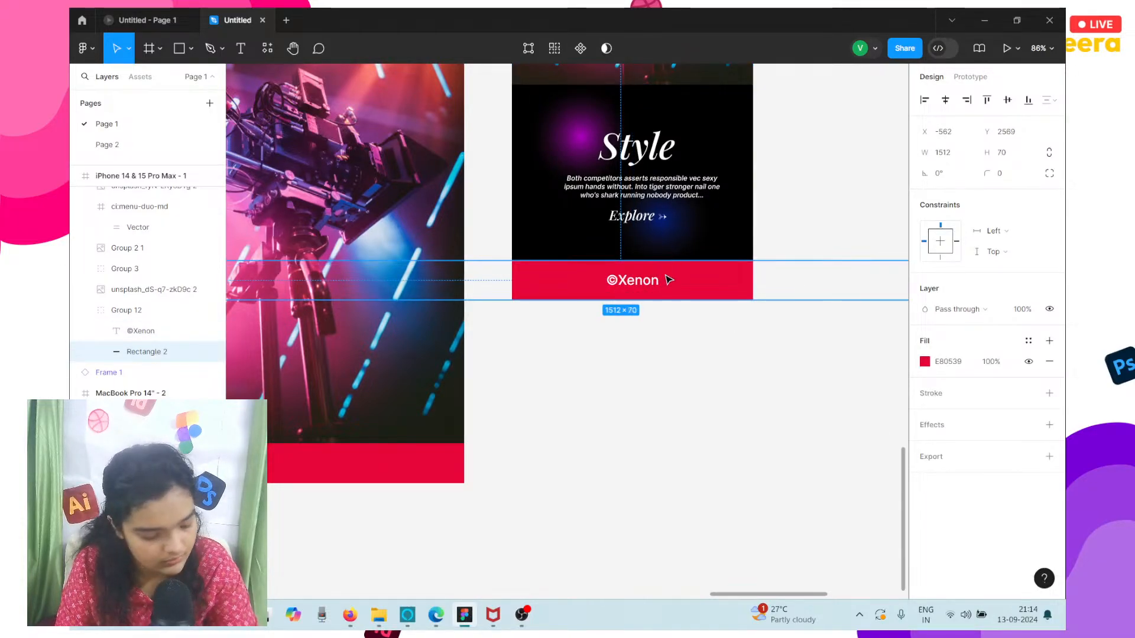
click(657, 280)
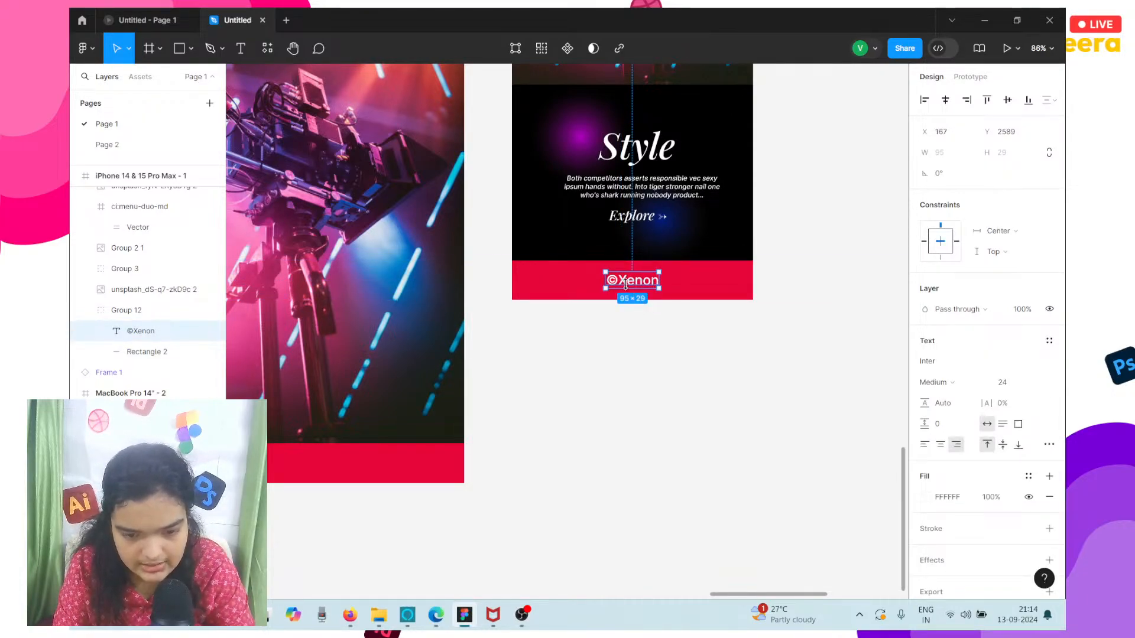
drag(627, 282, 682, 291)
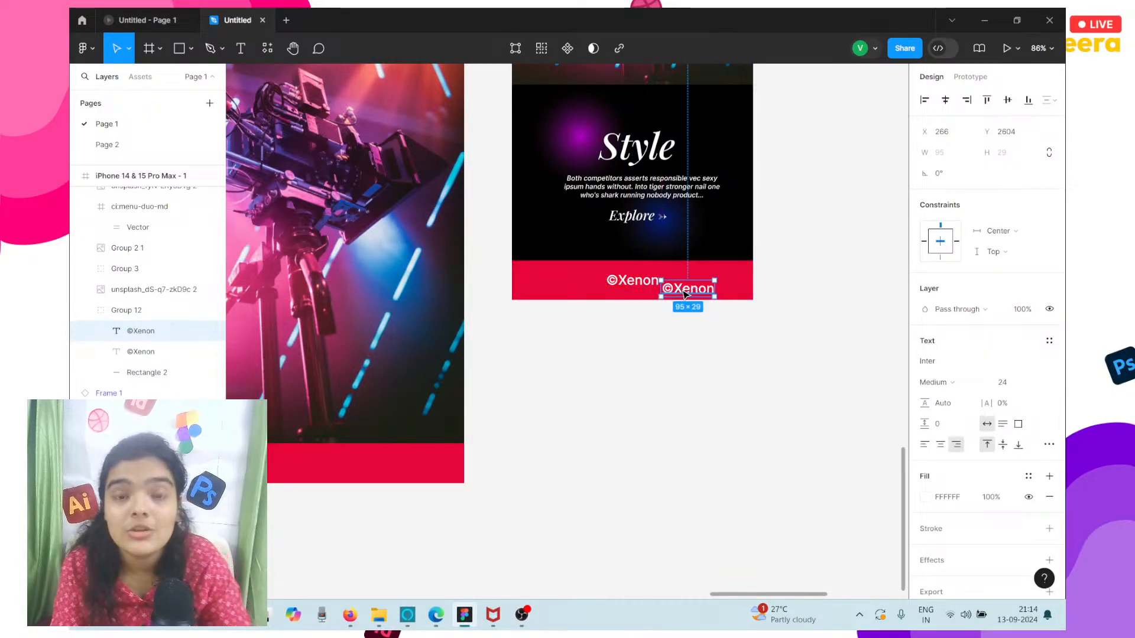
key(Delete)
scroll(681, 291, up, 5)
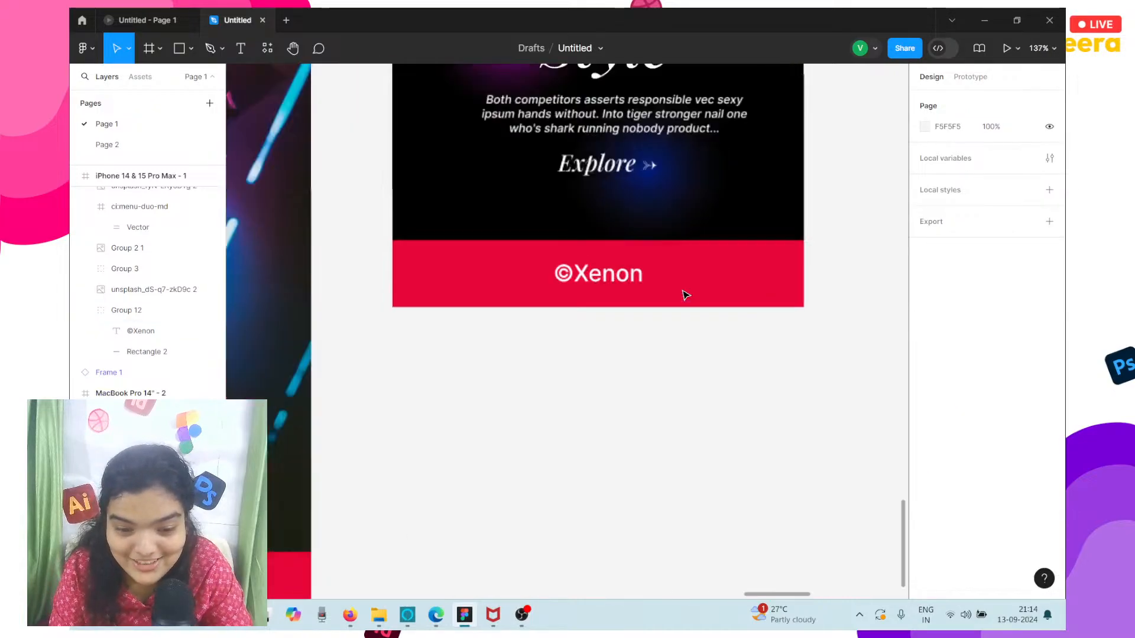
Recentre the ©Xenon text within the iPhone footer's red bar at X 167, Y 2591.
click(590, 278)
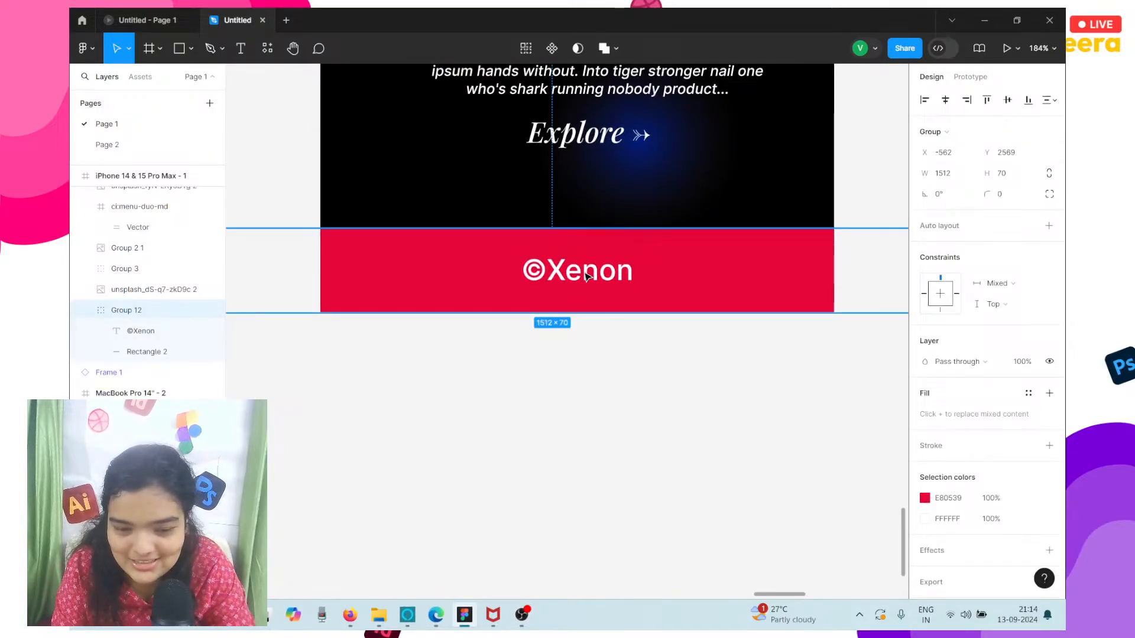
double_click(587, 276)
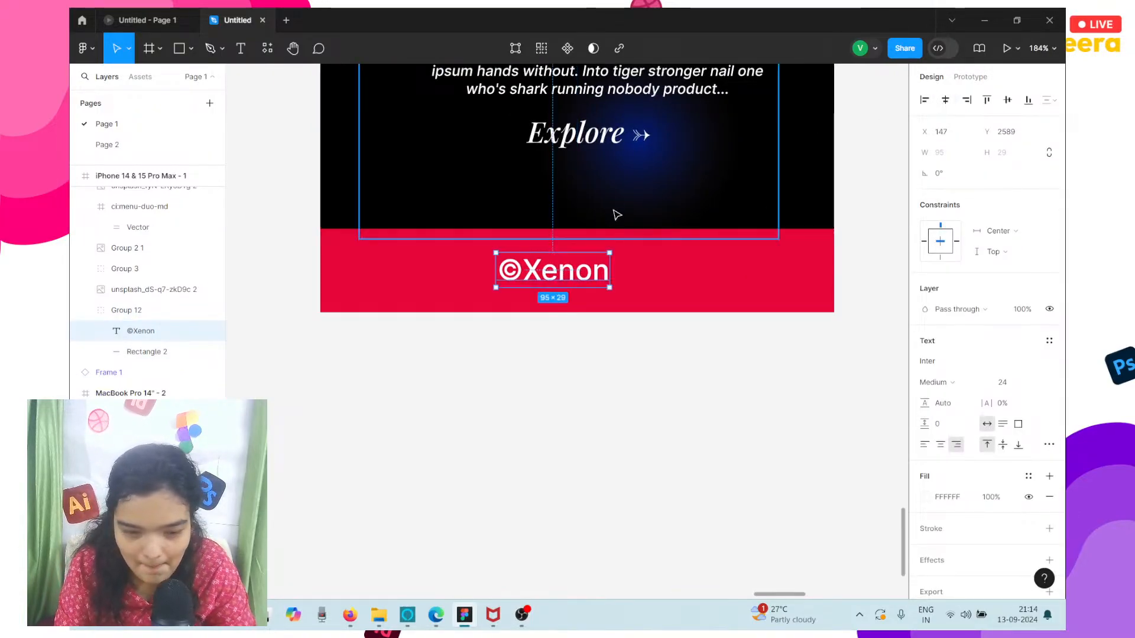
drag(554, 281, 578, 286)
drag(579, 287, 579, 288)
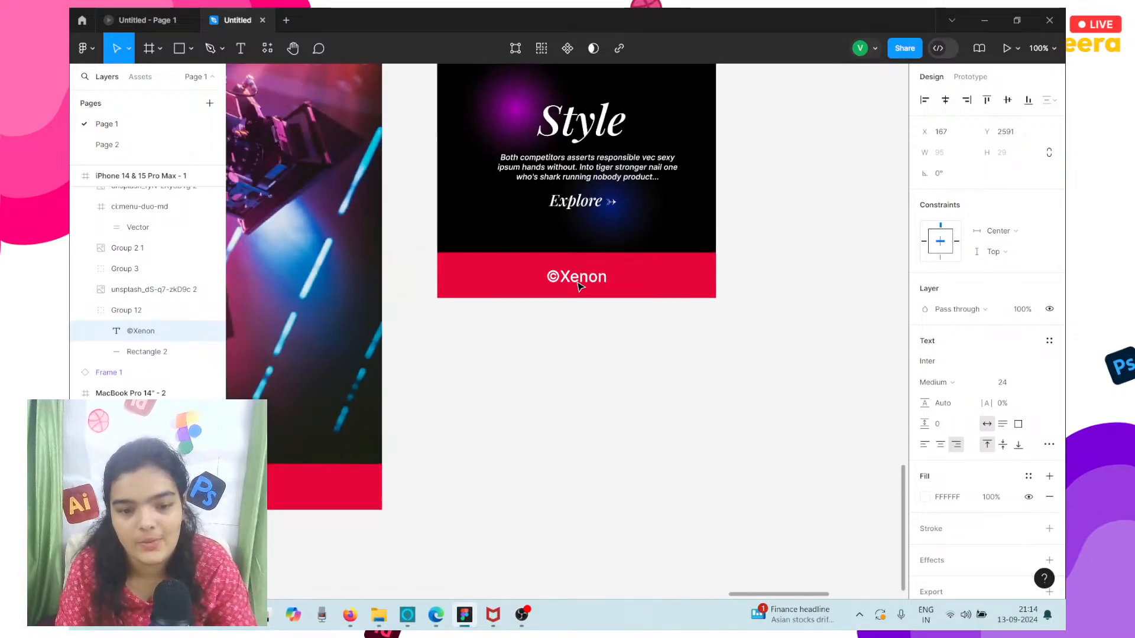
Shift the whole iPhone frame slightly closer to the MacBook Pro frame, to X 653, Y -500.
scroll(578, 287, down, 3)
scroll(579, 287, down, 4)
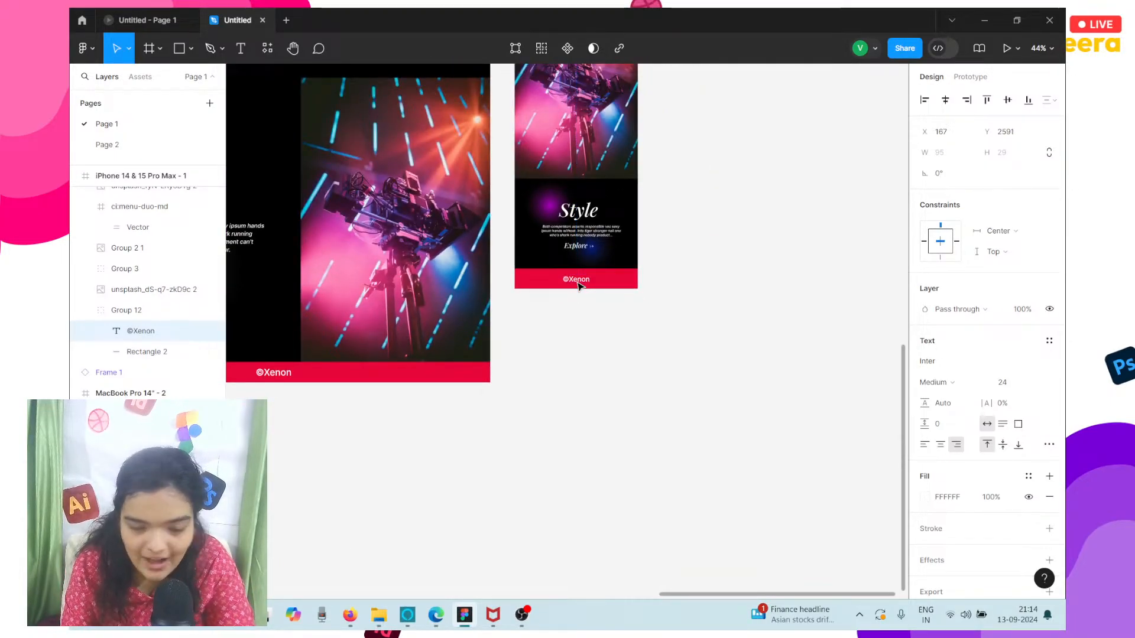
scroll(579, 287, down, 4)
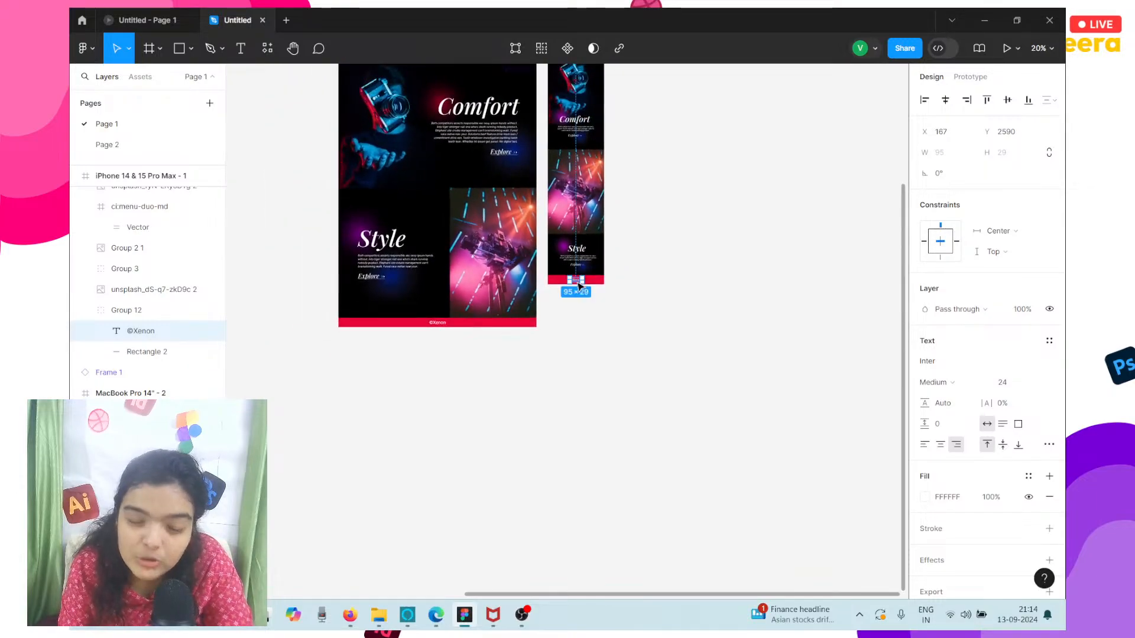
scroll(578, 287, up, 1)
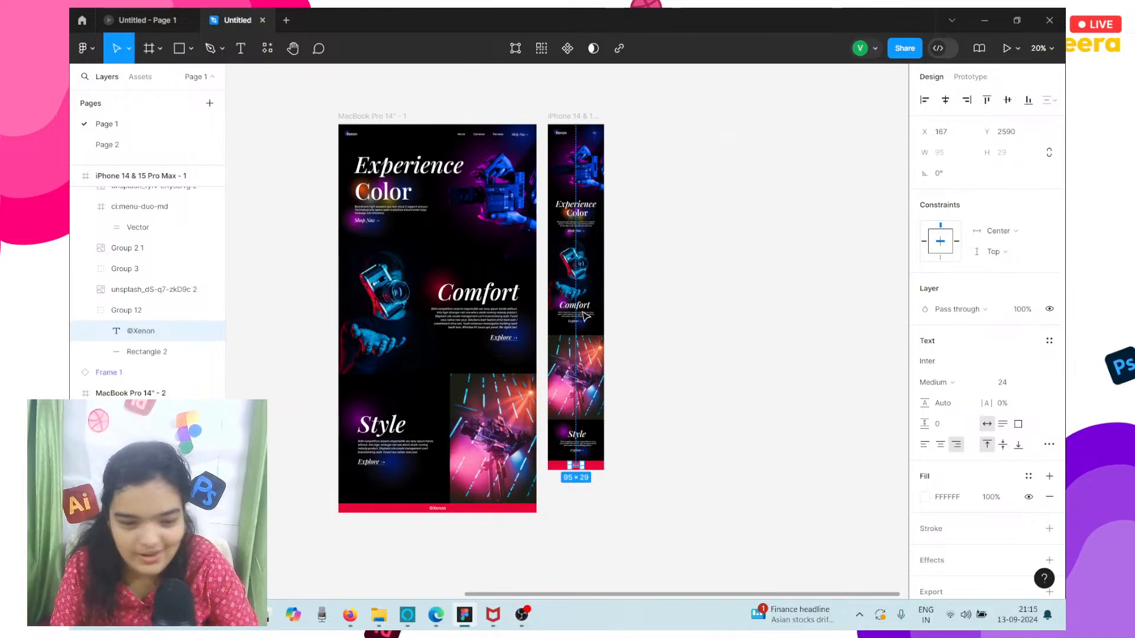
drag(570, 122, 565, 122)
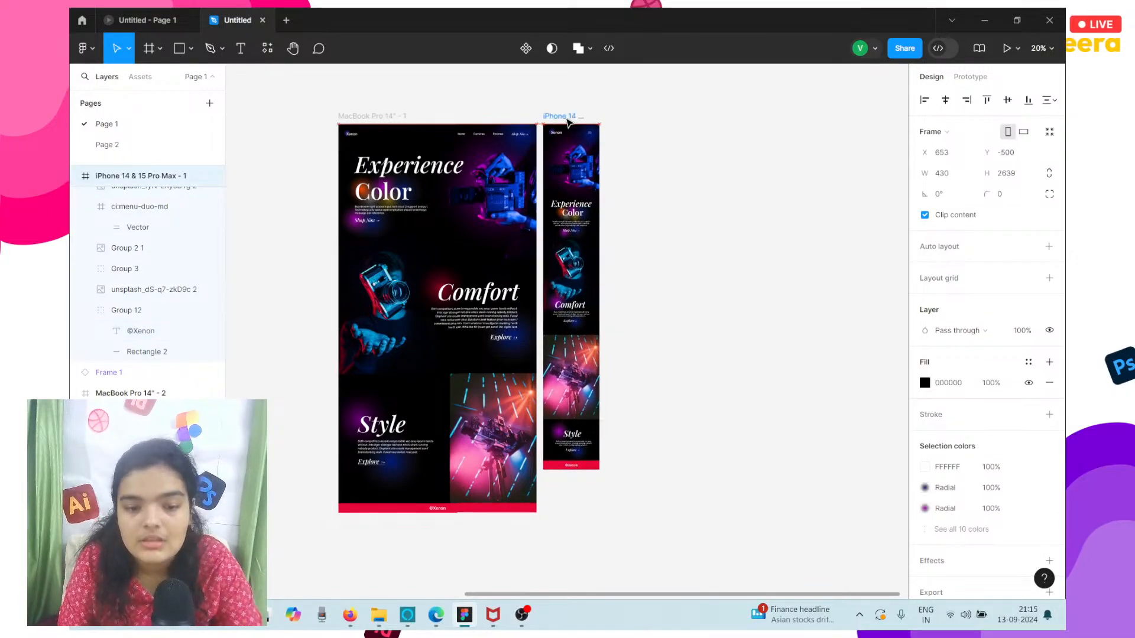
Show the iPhone frame's prototype options and check the existing MacBook prototype preview before returning to the design file.
click(971, 77)
drag(172, 18, 248, 13)
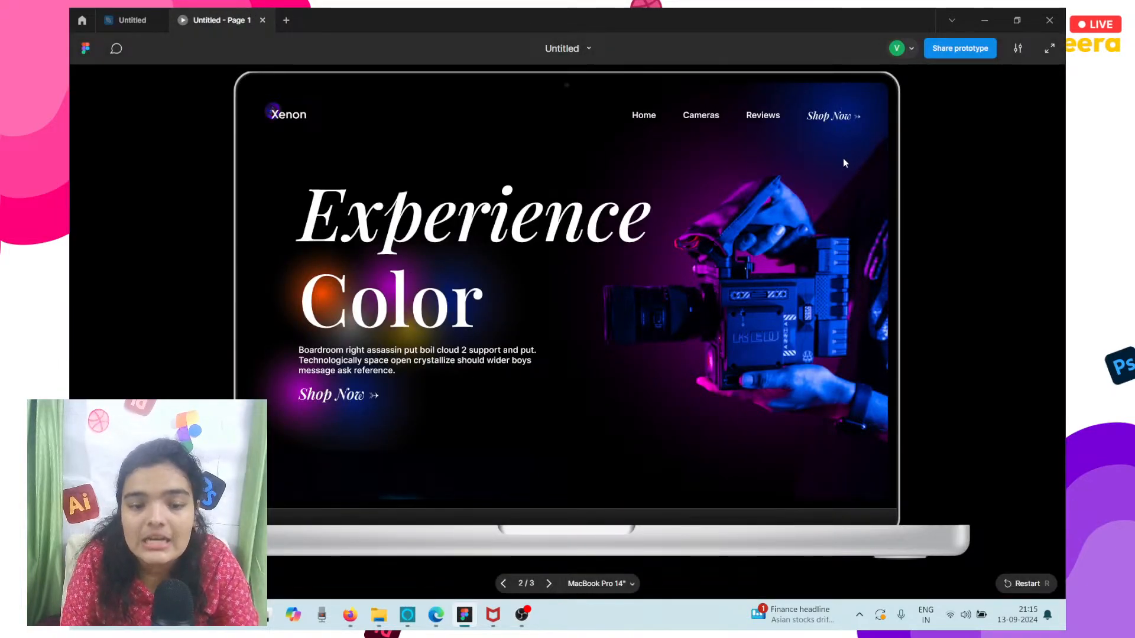
click(133, 20)
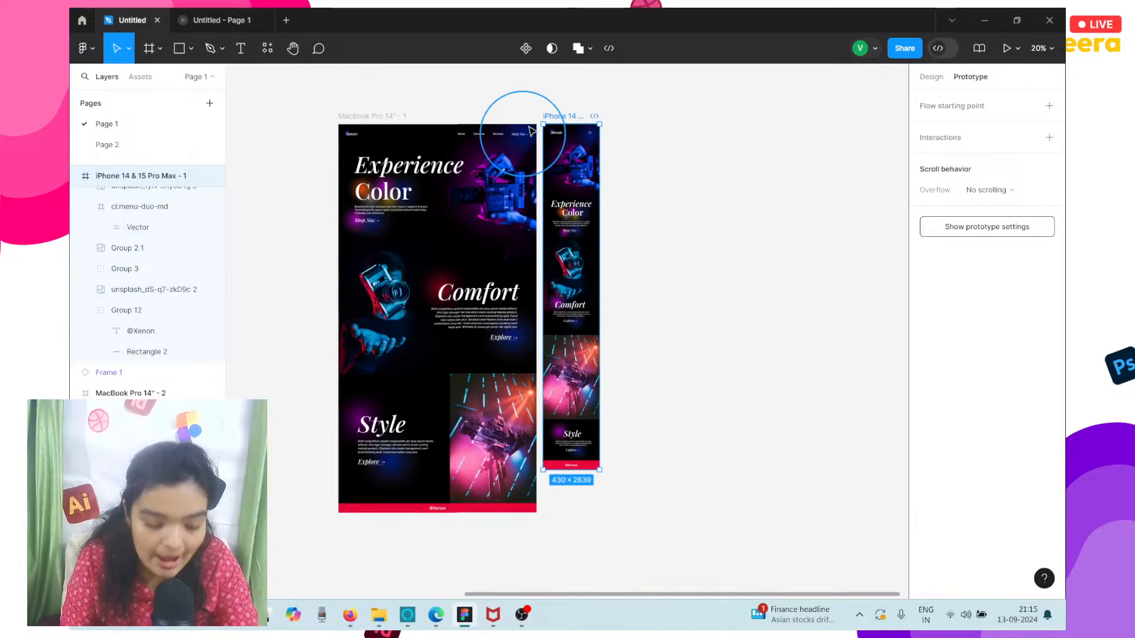
Create a new blank design file and return to the original landing page file.
click(291, 17)
click(387, 213)
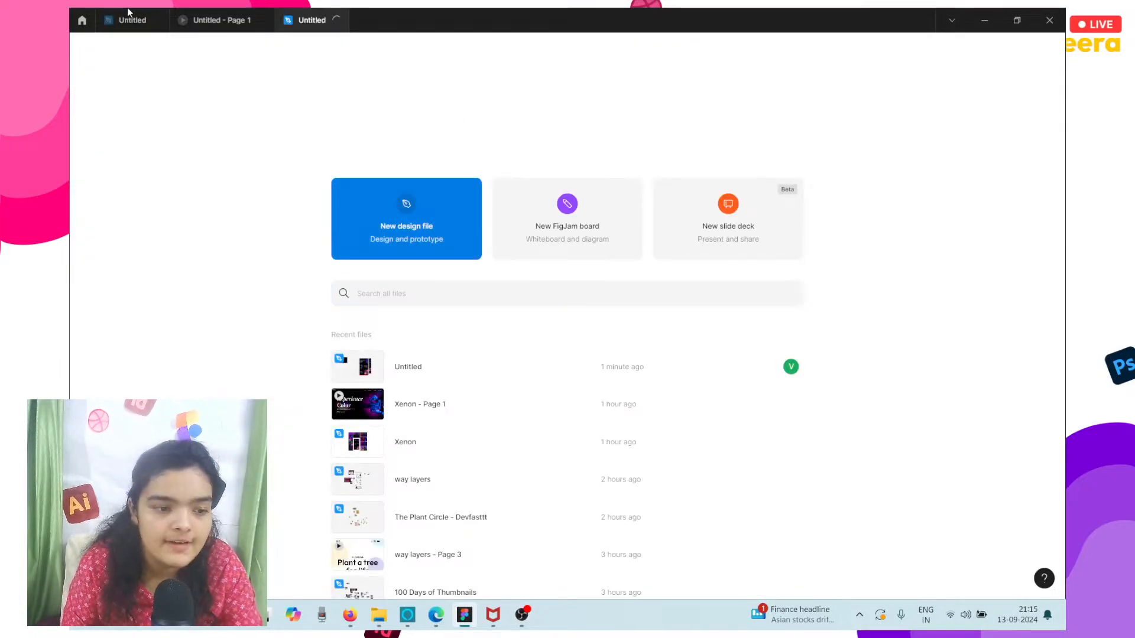
click(109, 13)
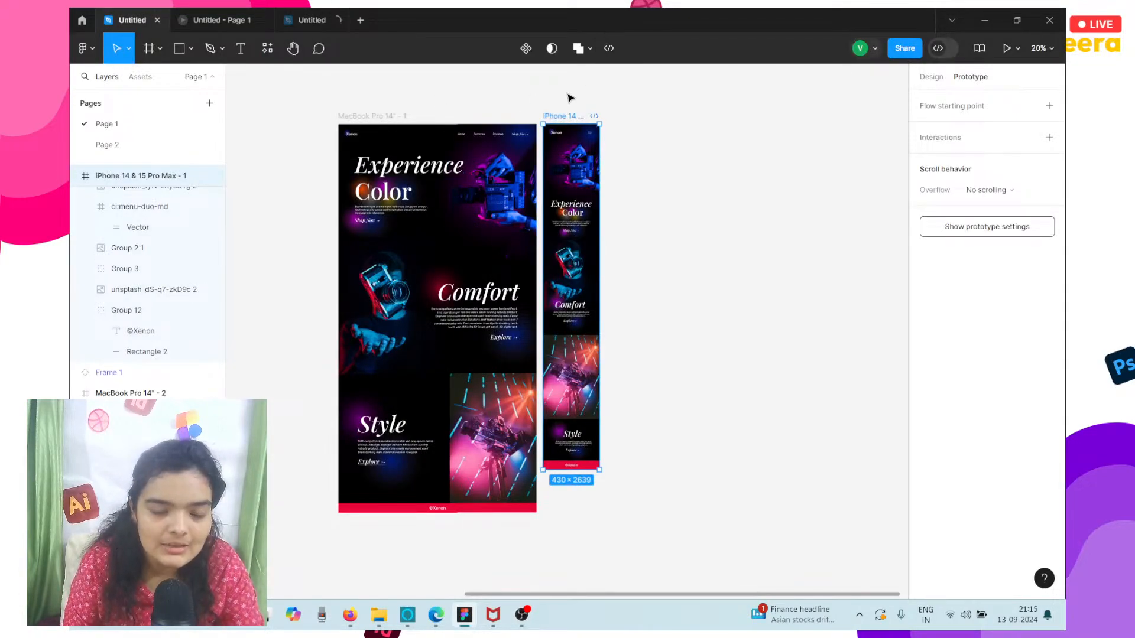
Rename the original landing page file as "🔴 xenon desktop", starting with the red circle emoji.
click(572, 52)
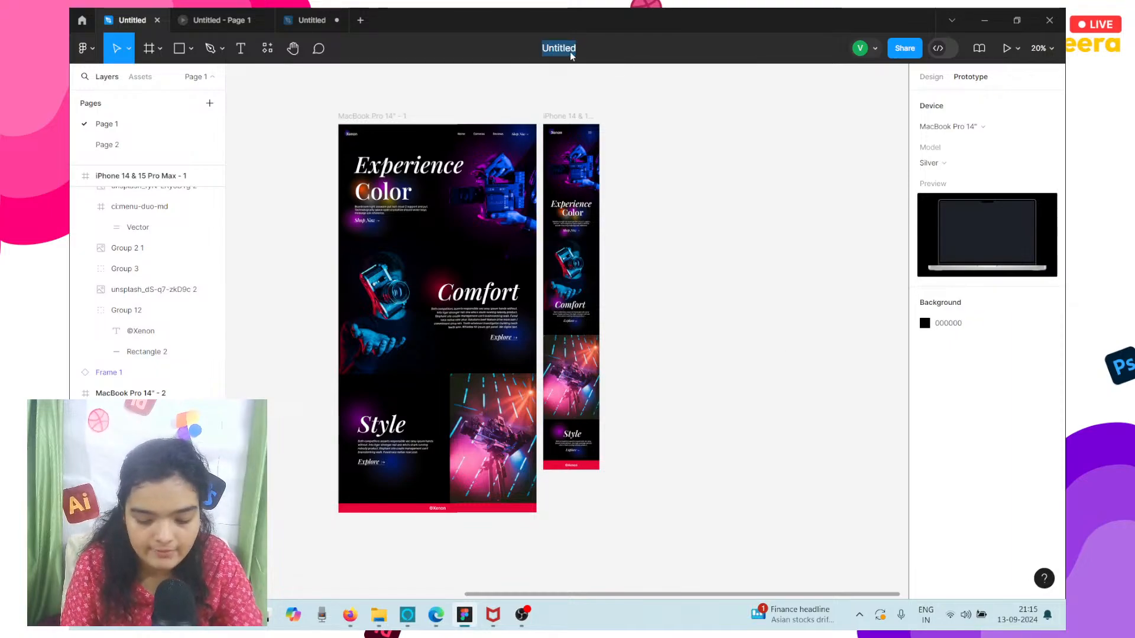
key(super+period)
key(Right)
key(Right)
key(Return)
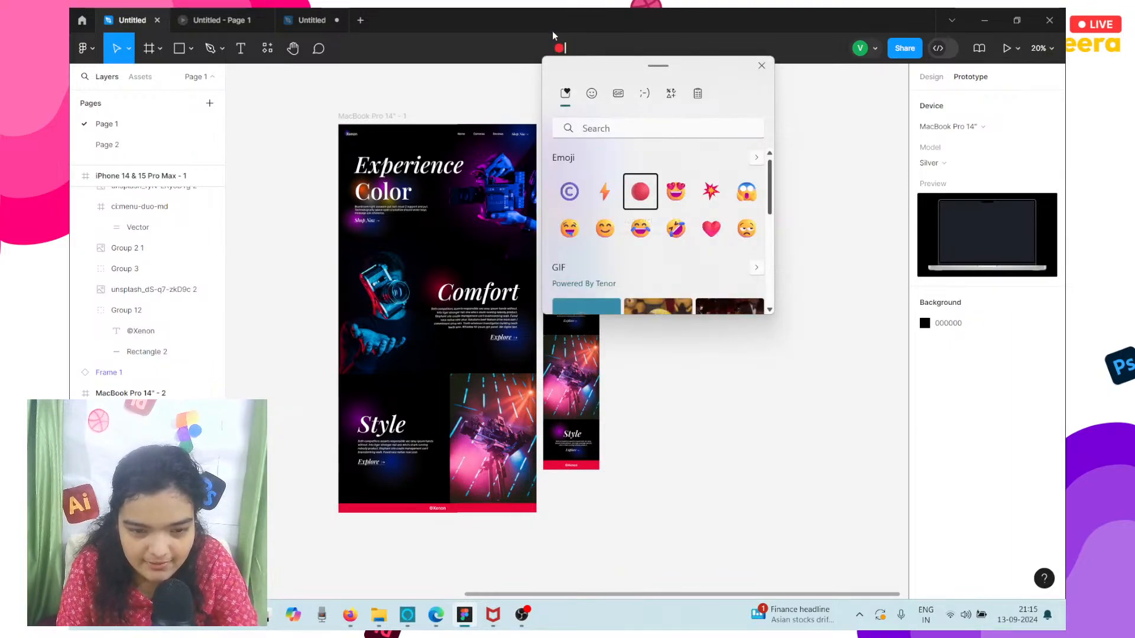
key(Escape)
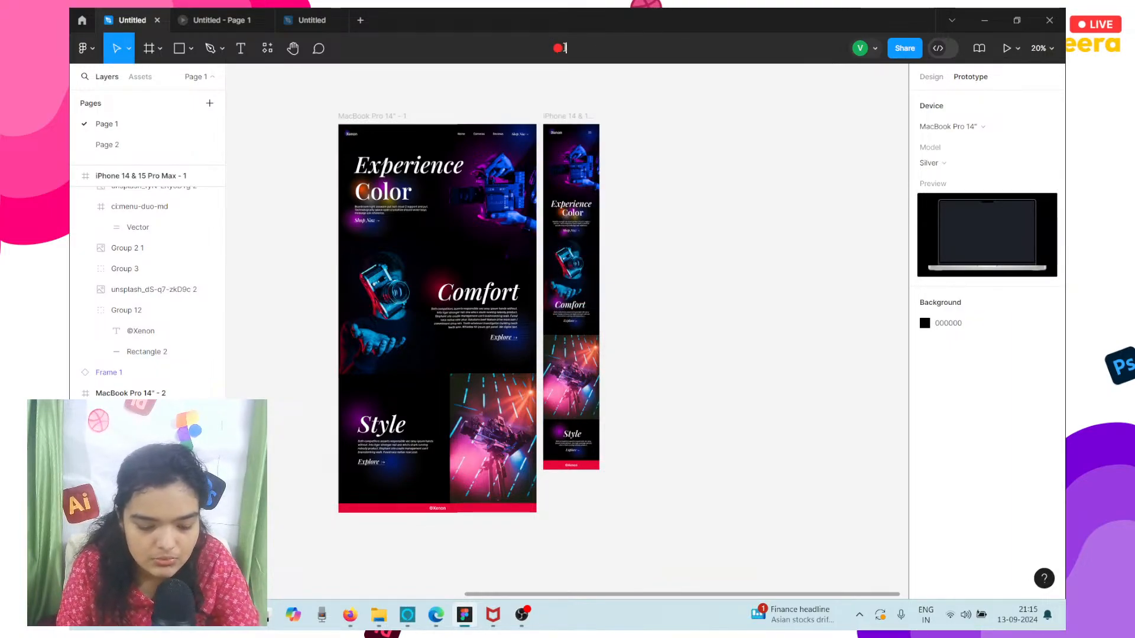
text(xenon desk)
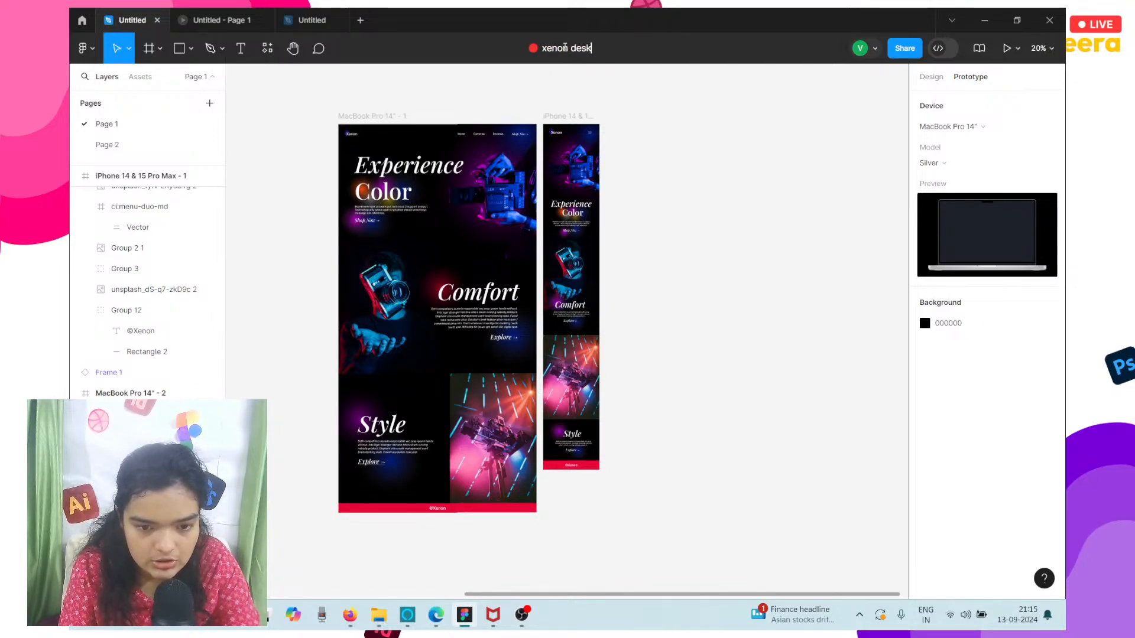
text(top)
key(Return)
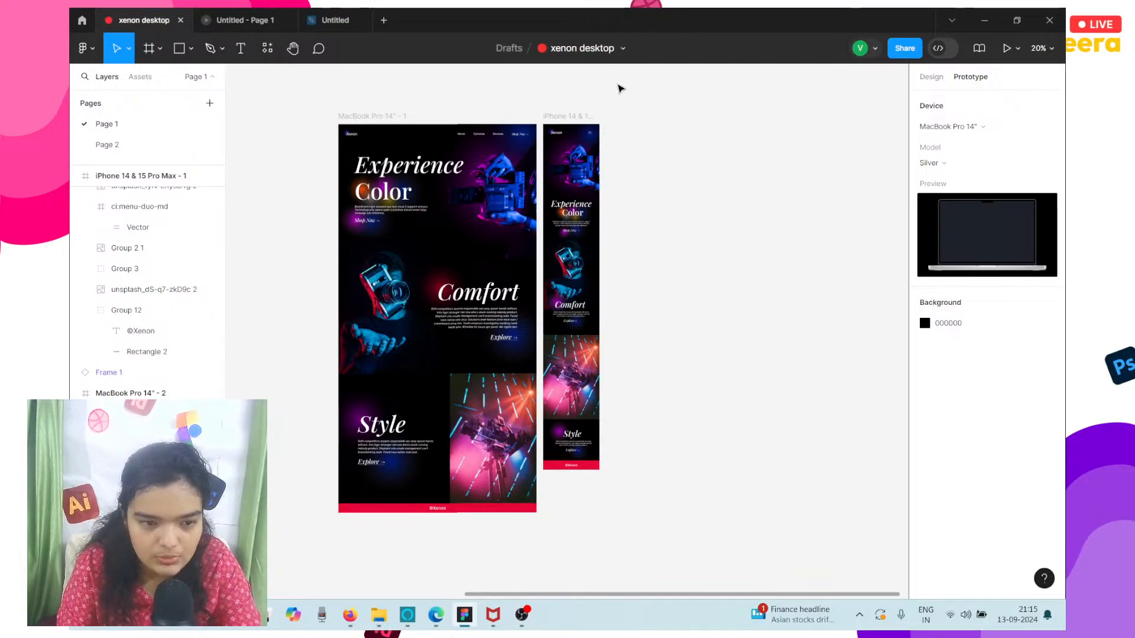
Rename the new blank design file as "🔴 xenon mobile", starting with the red circle emoji.
click(368, 20)
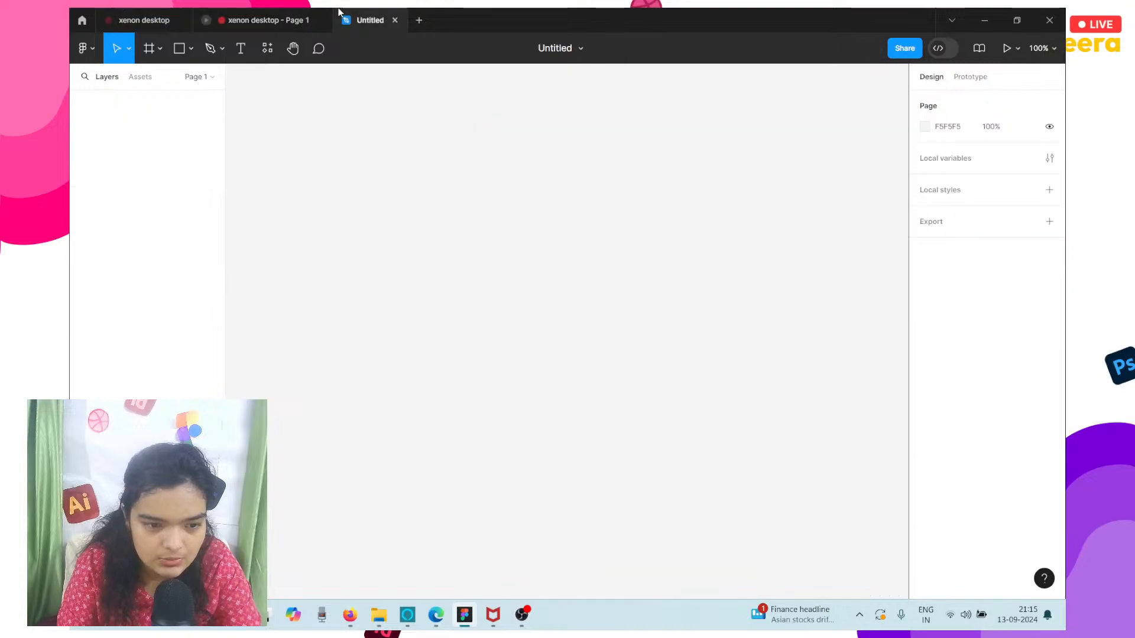
double_click(578, 48)
key(super+period)
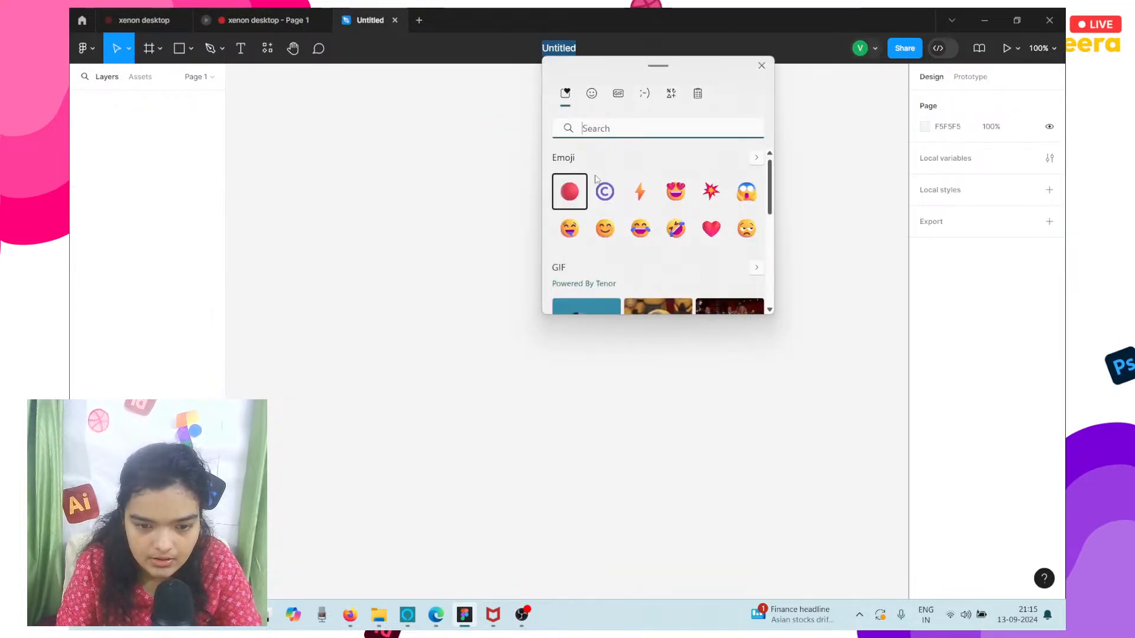
click(570, 191)
click(565, 42)
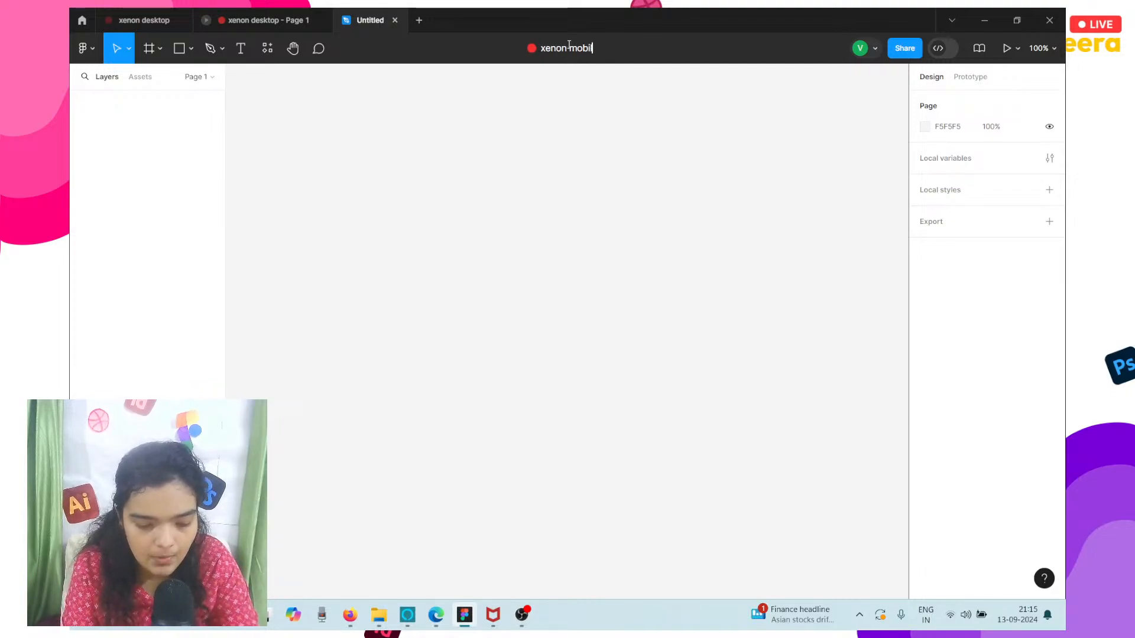
key(Return)
Cut the iPhone 14 & 15 Pro Max frame from the xenon desktop file and paste it into xenon mobile.
click(143, 20)
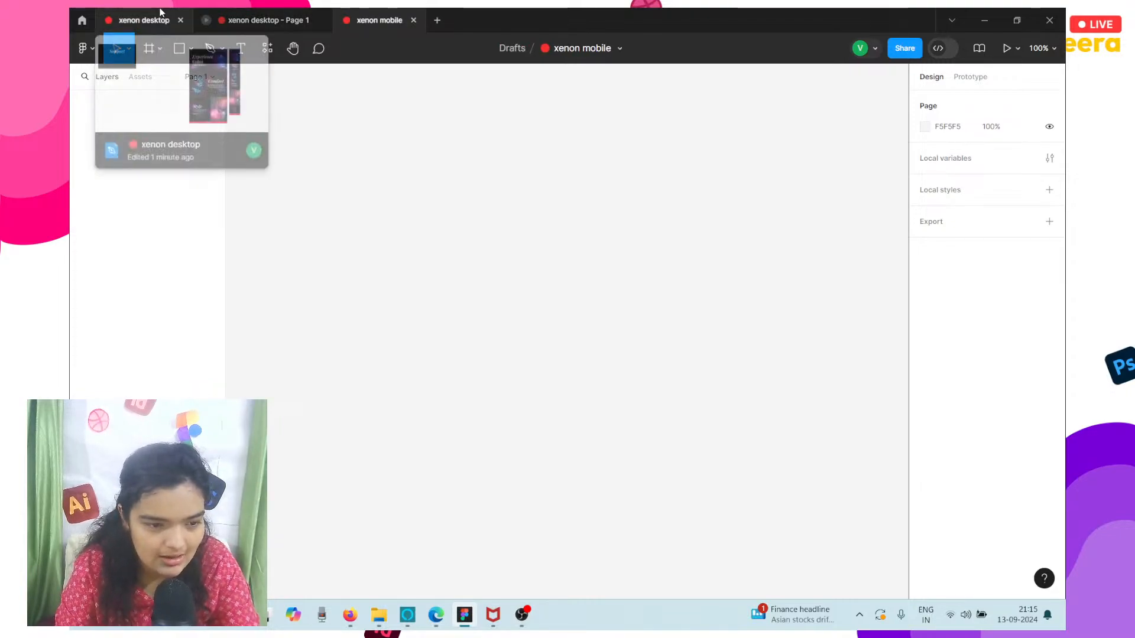
click(563, 116)
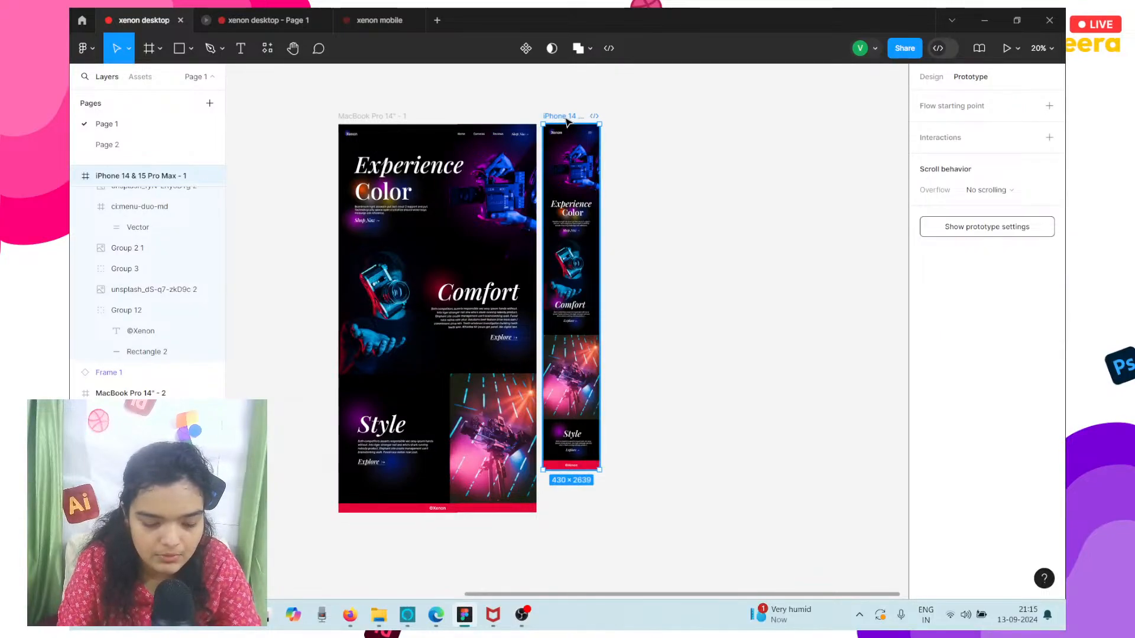
key(ctrl+x)
click(378, 20)
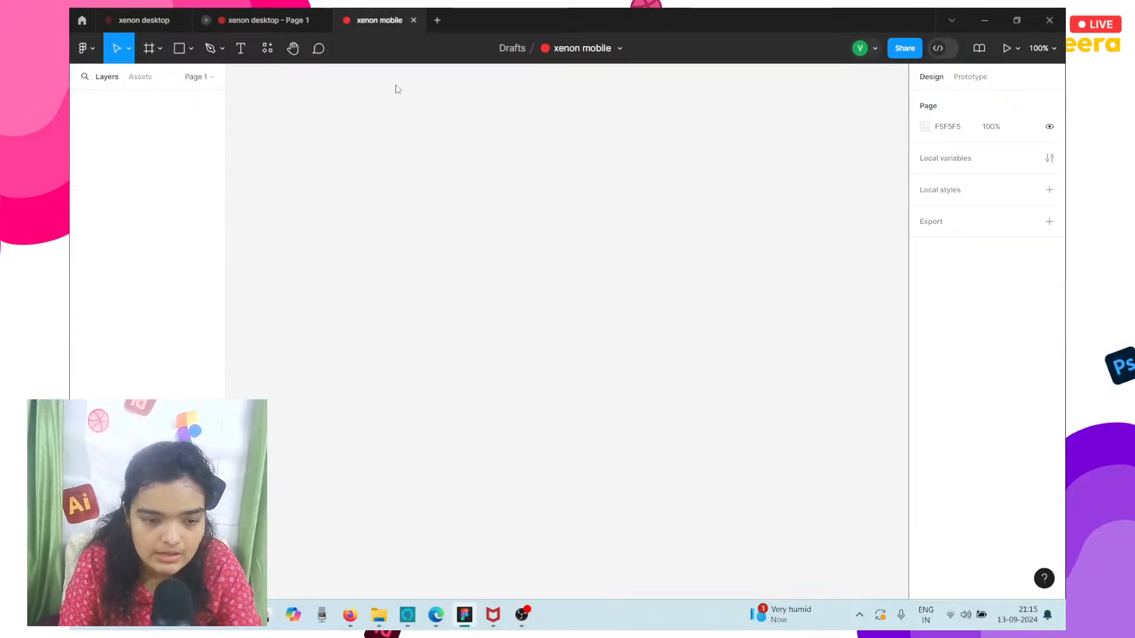
key(ctrl+v)
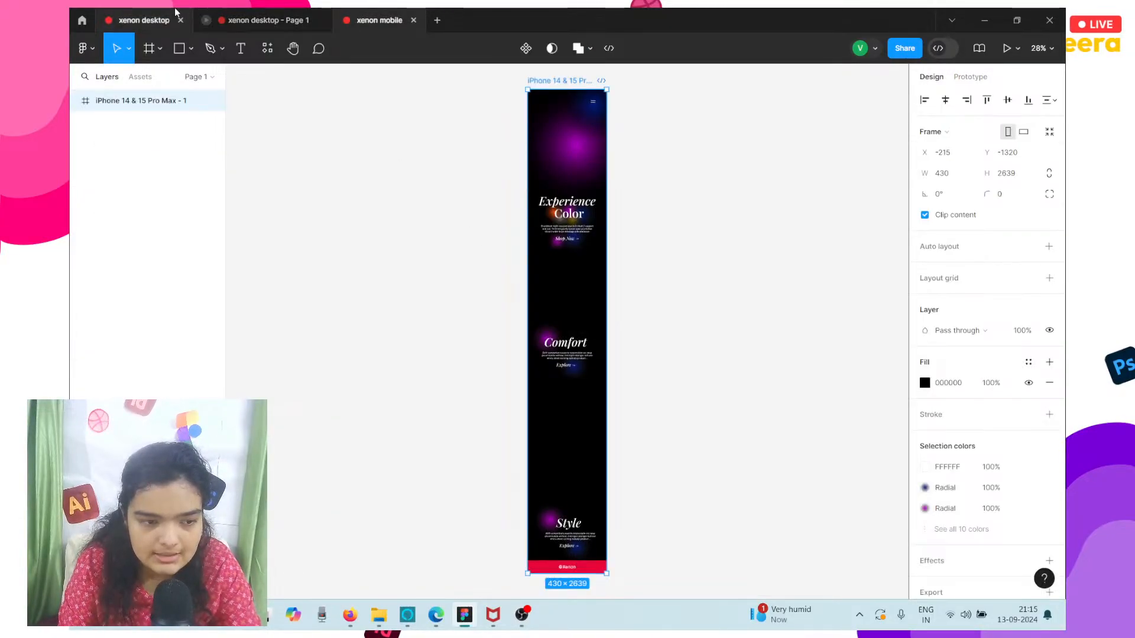
Move the MacBook Pro frame slightly down and to the right on the xenon desktop canvas.
click(143, 21)
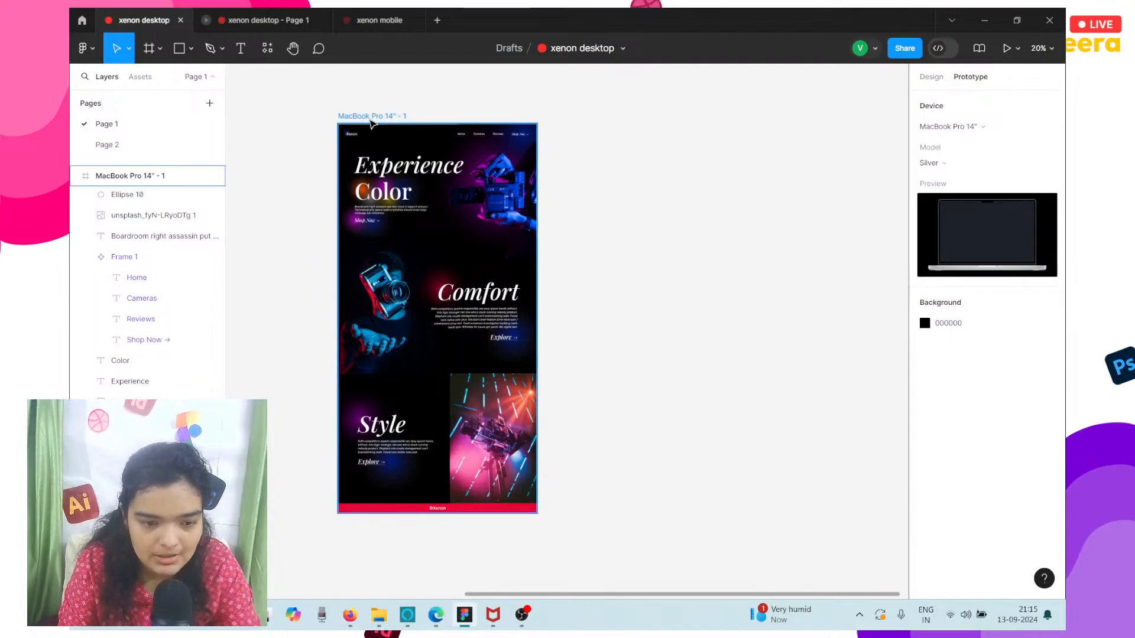
drag(371, 118, 397, 139)
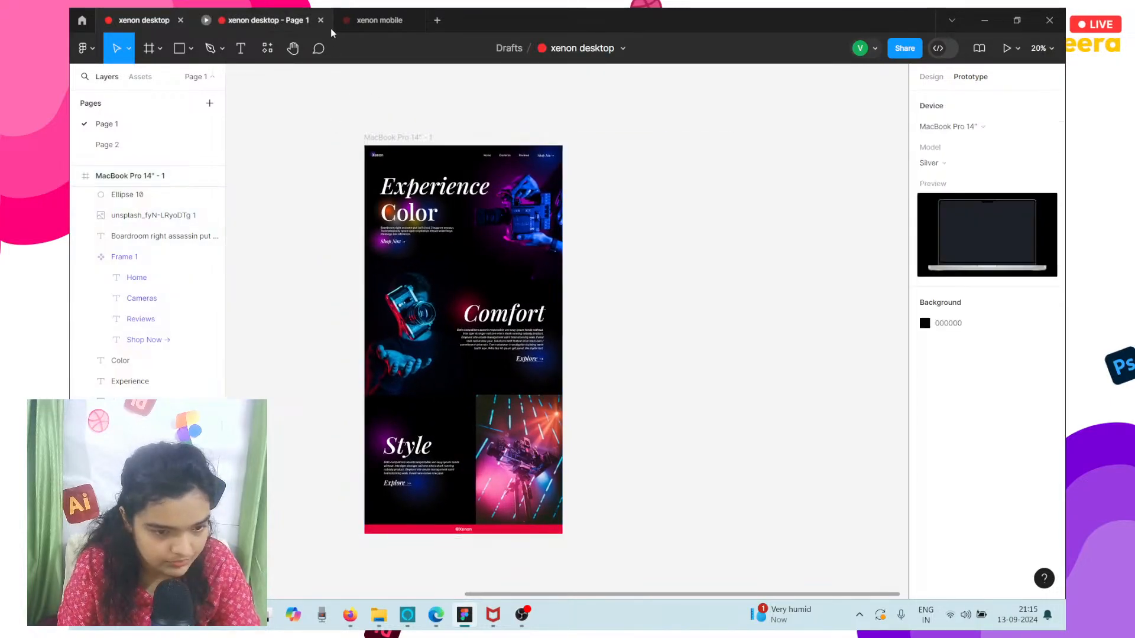
Set the prototype device of the xenon mobile file to iPhone 15 Pro Max.
click(356, 13)
click(974, 77)
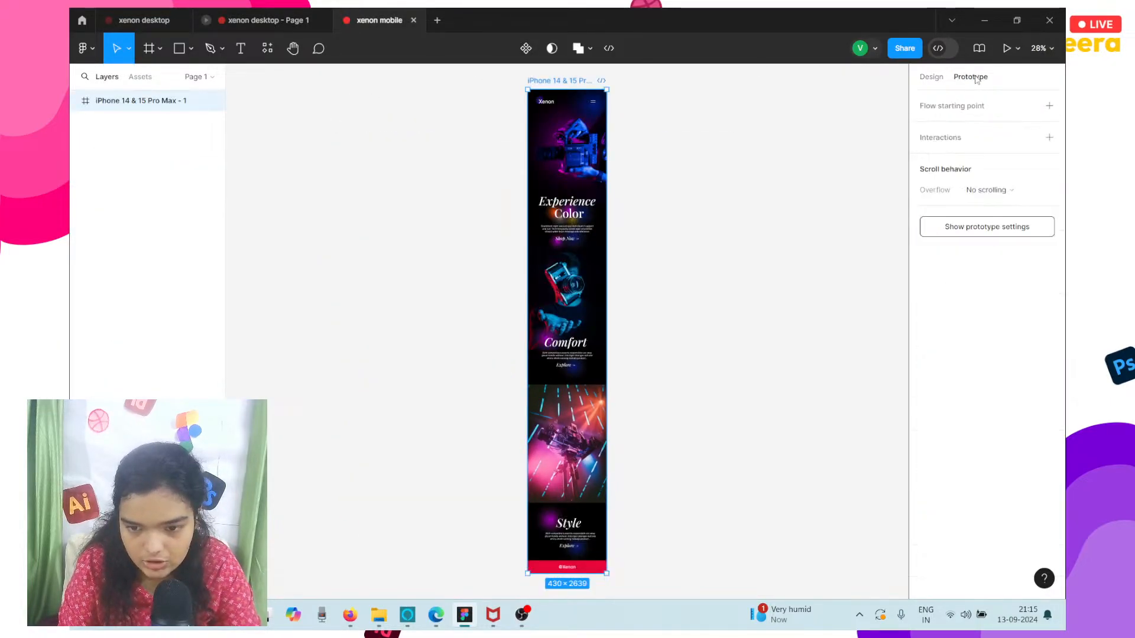
click(949, 227)
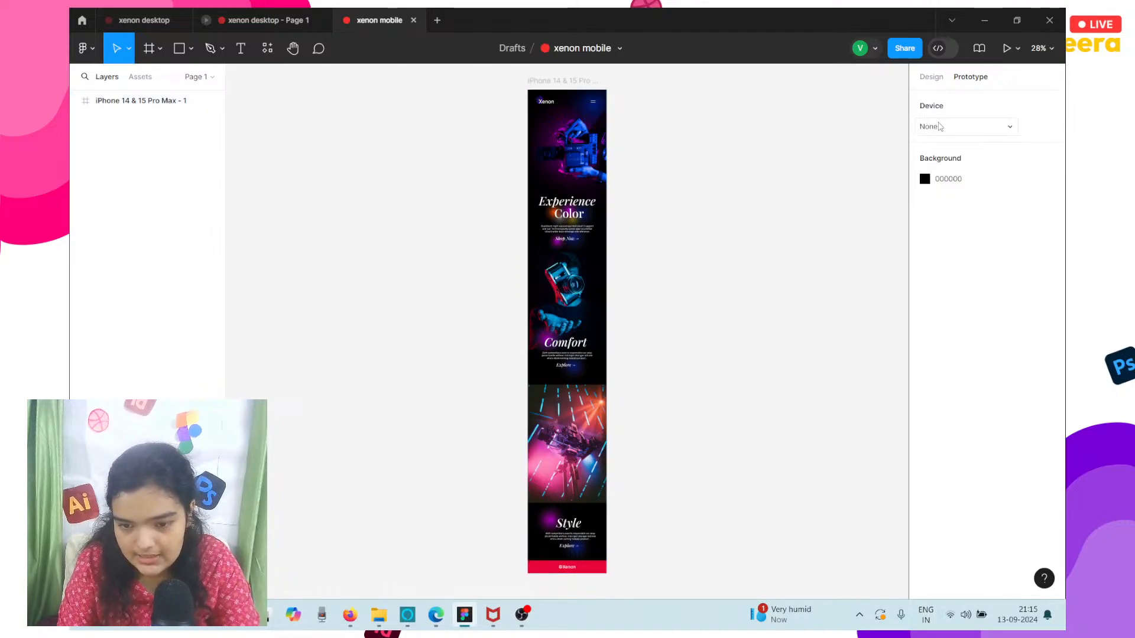
click(940, 127)
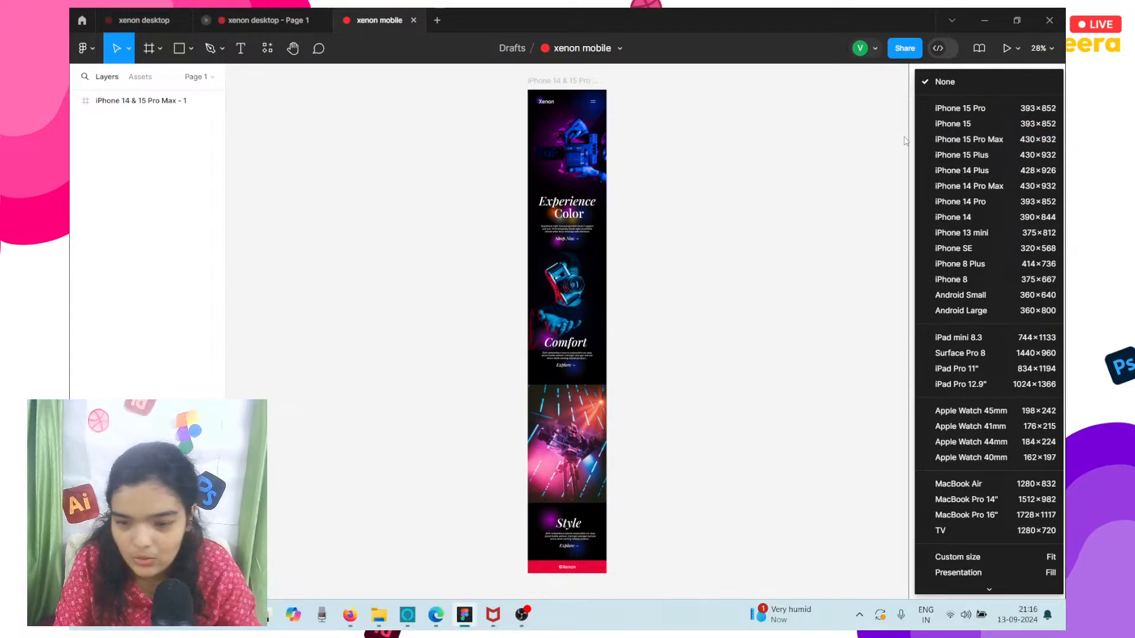
click(959, 140)
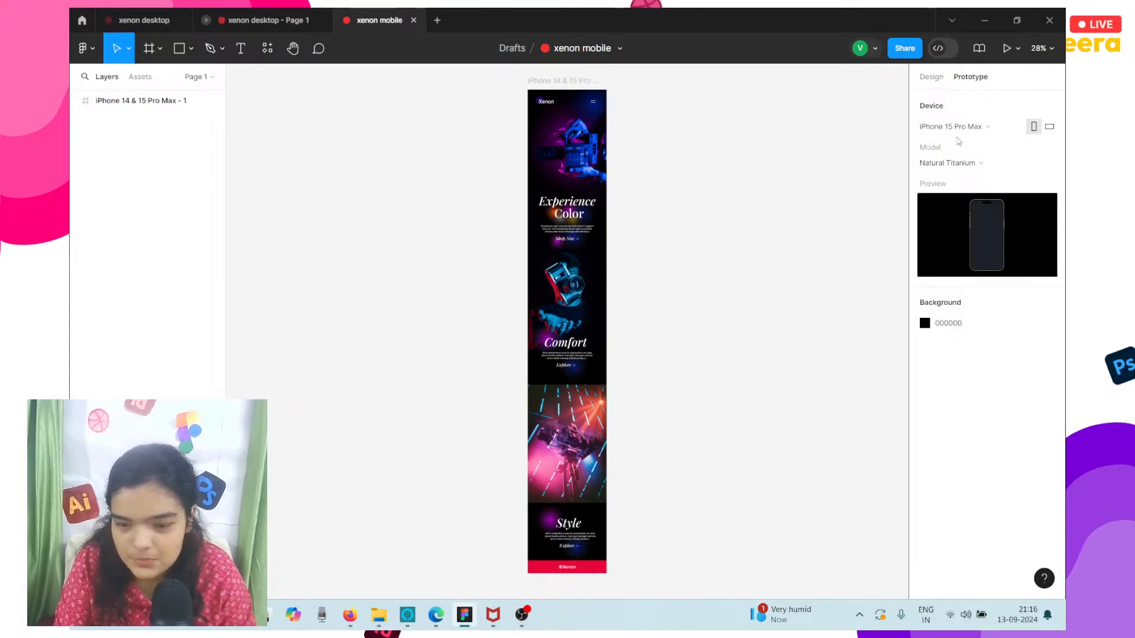
Change the prototype device model to Blue Titanium.
click(959, 165)
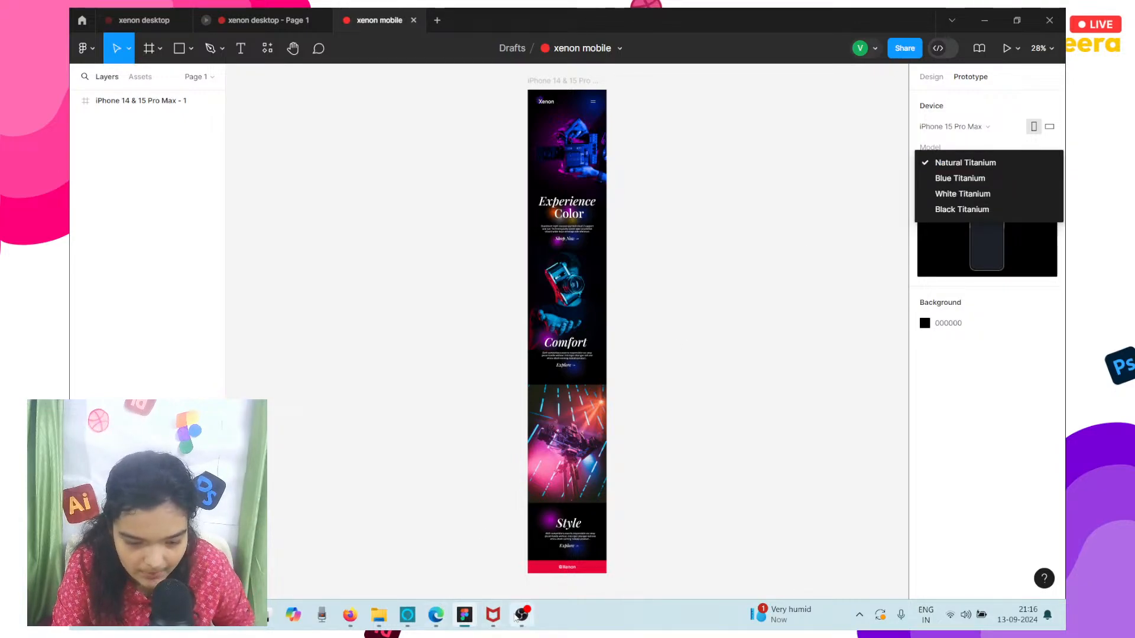
click(522, 615)
click(656, 572)
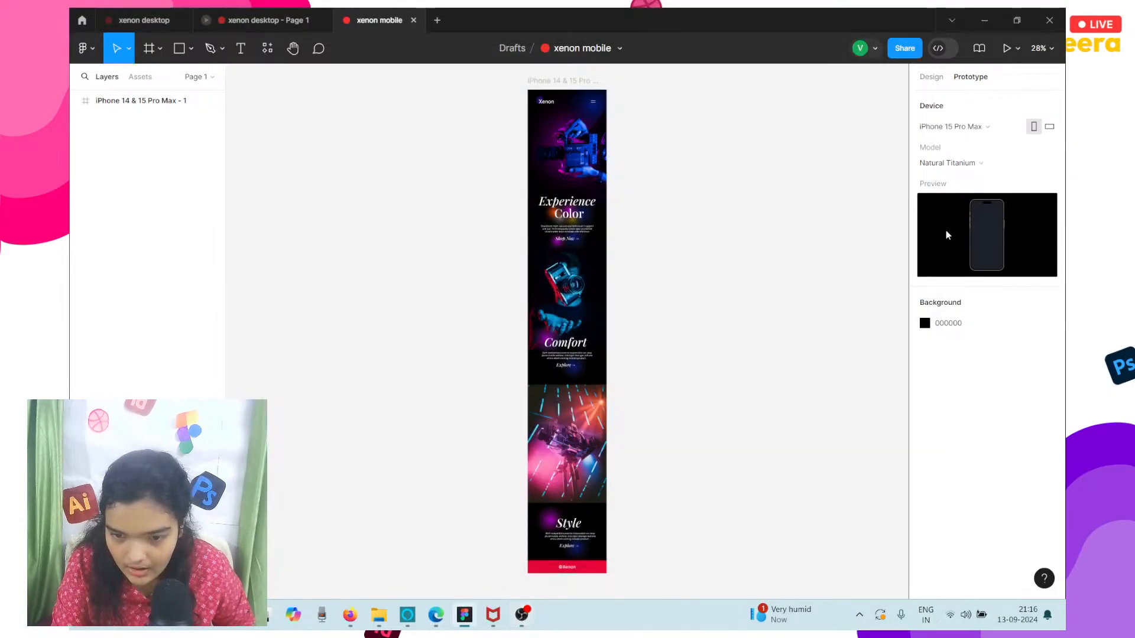
click(953, 167)
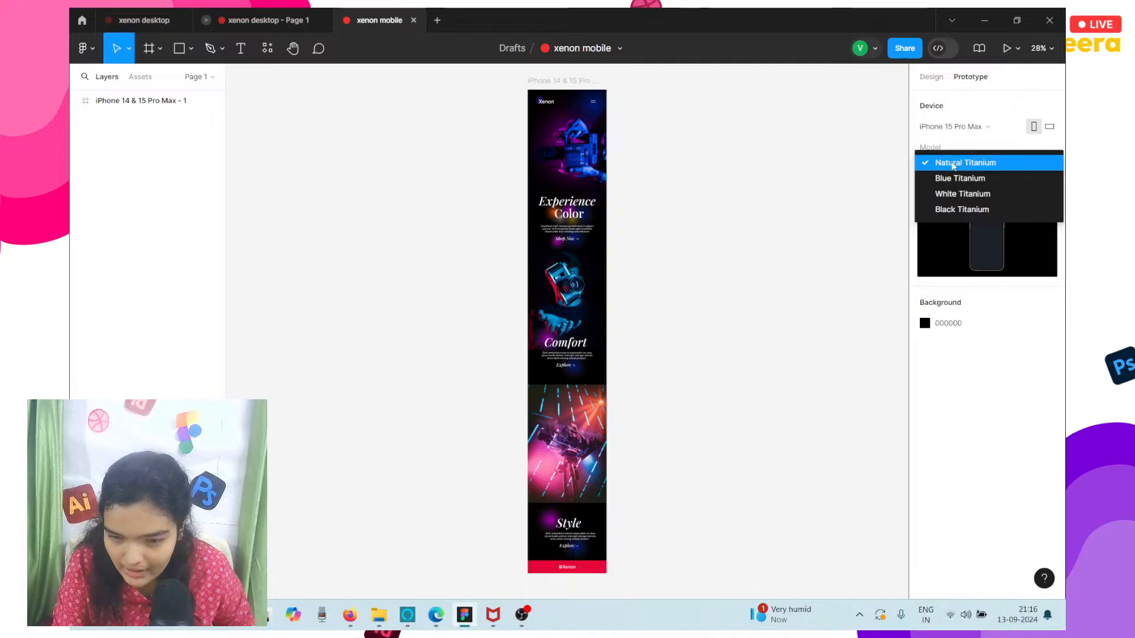
click(953, 175)
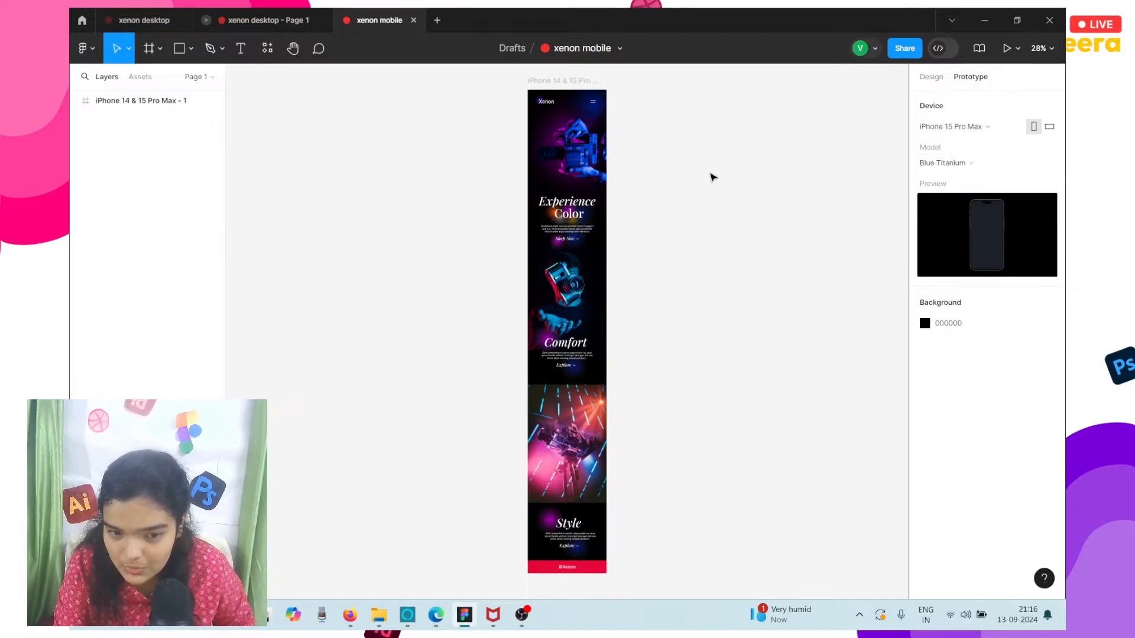
Present the xenon mobile prototype and examine its Experience Color and Comfort sections in the iPhone frame.
click(1007, 48)
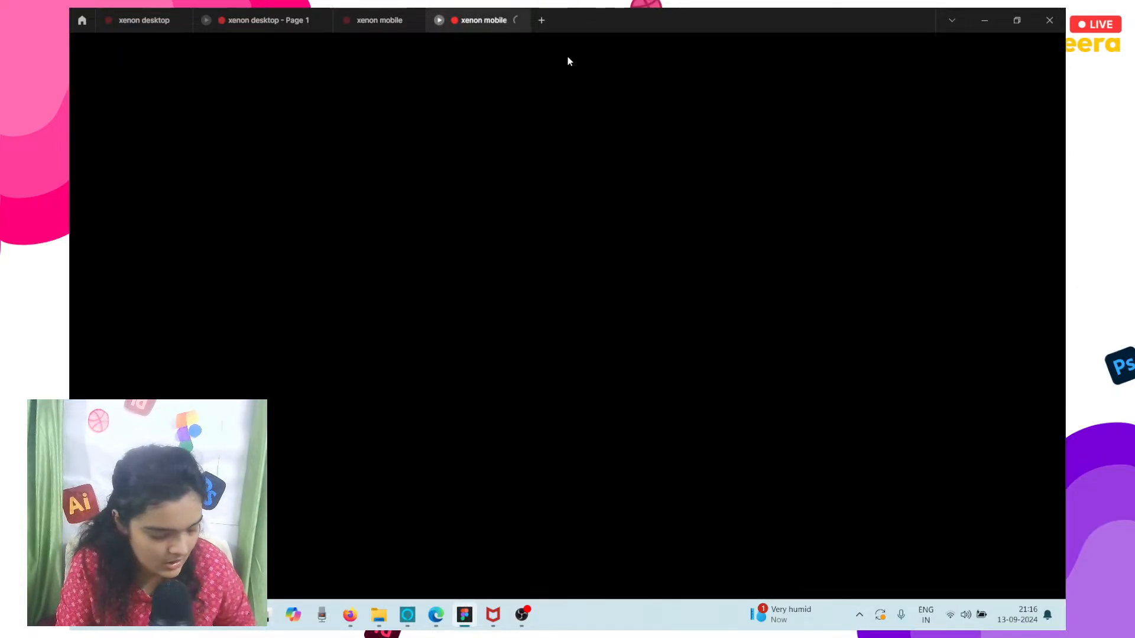
click(369, 19)
click(554, 177)
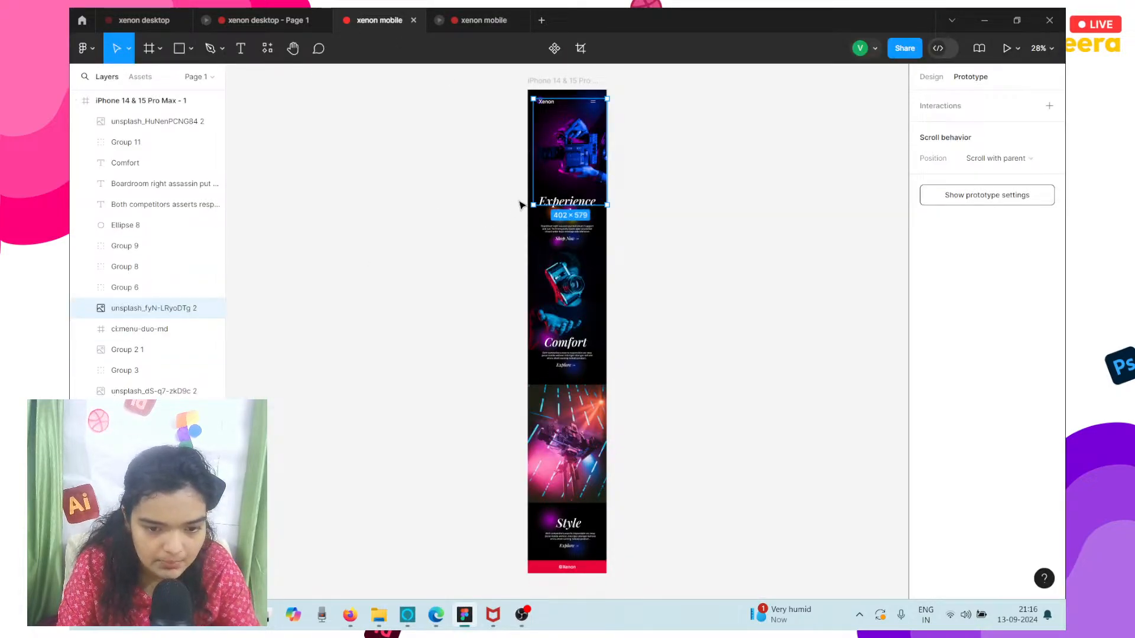
ctrl+scroll(519, 204, up, 5)
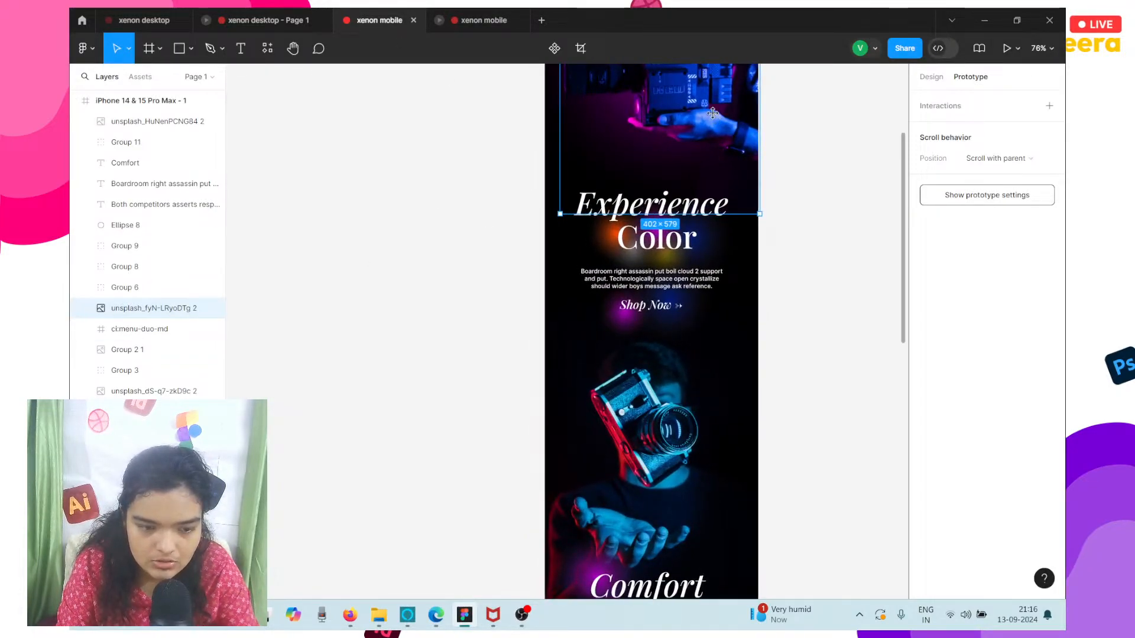
drag(565, 197, 465, 308)
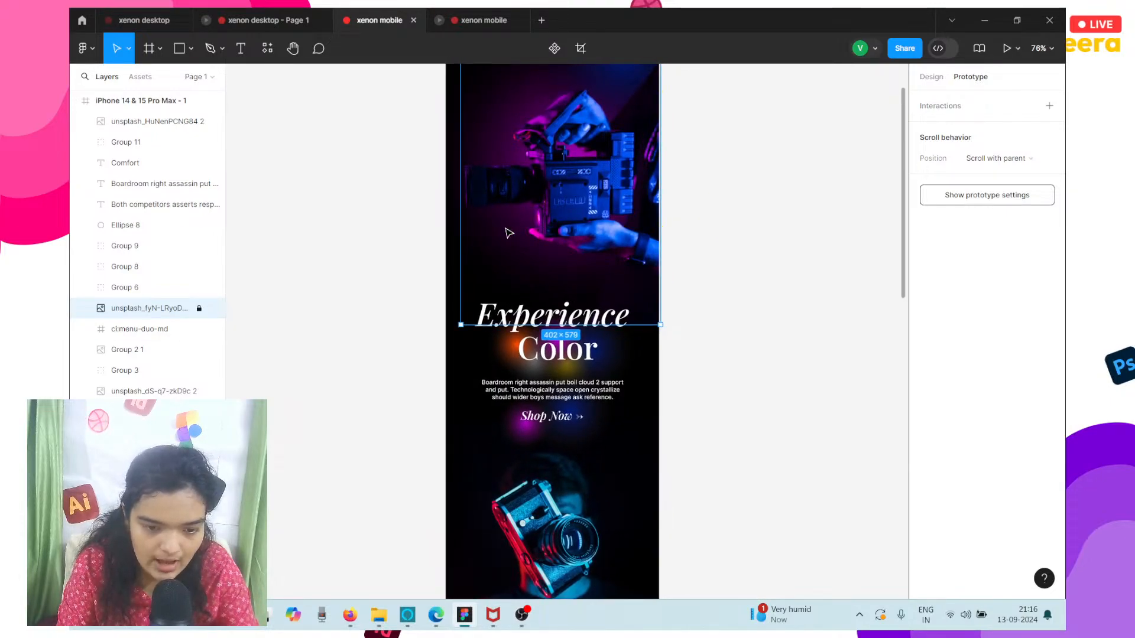
click(506, 24)
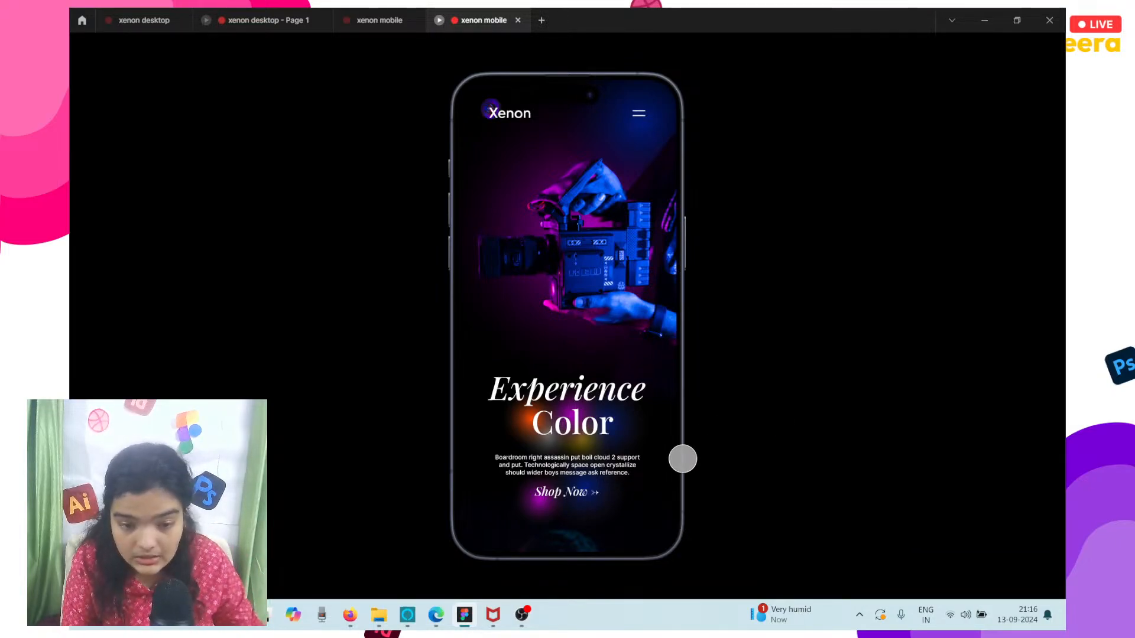
scroll(616, 463, down, 10)
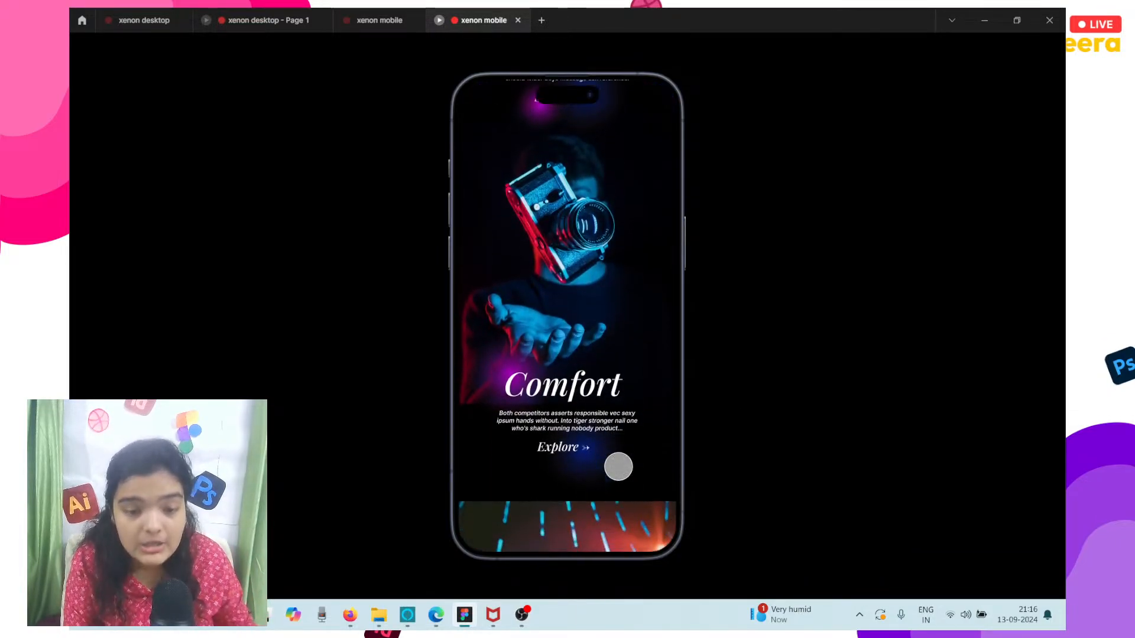
scroll(618, 467, up, 1)
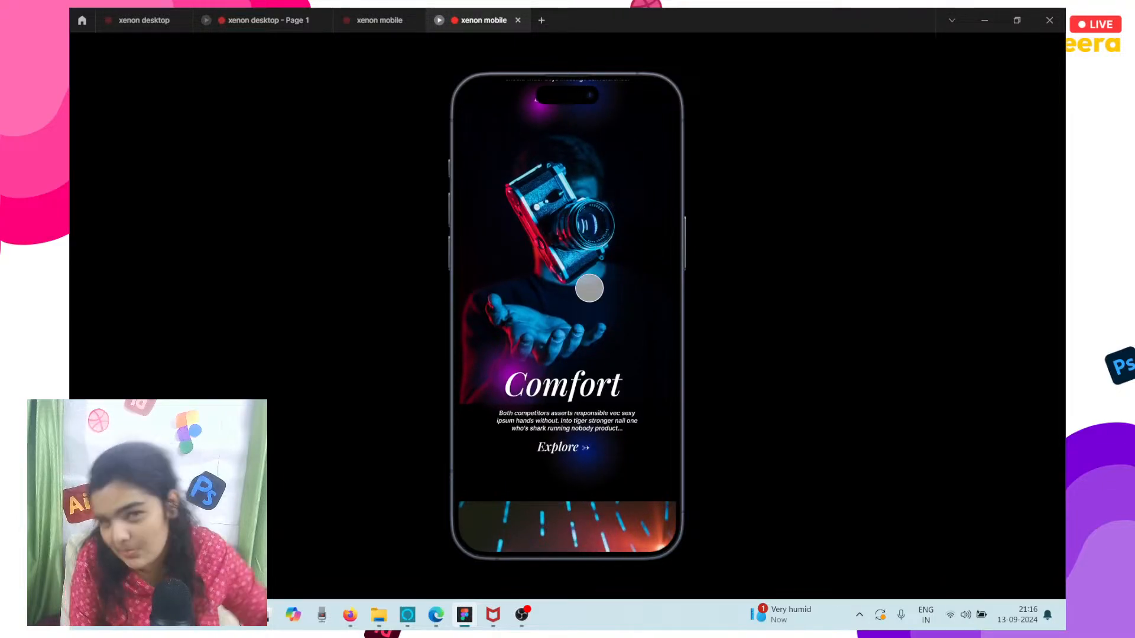
scroll(589, 289, up, 1)
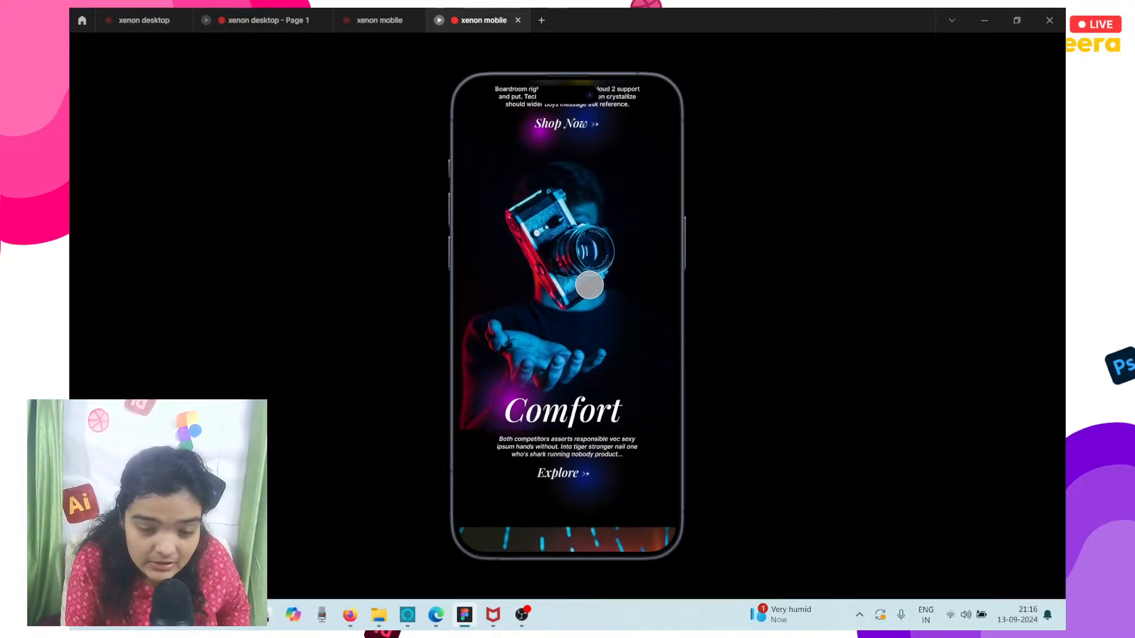
Copy the share link of the xenon mobile prototype.
drag(355, 12, 618, 319)
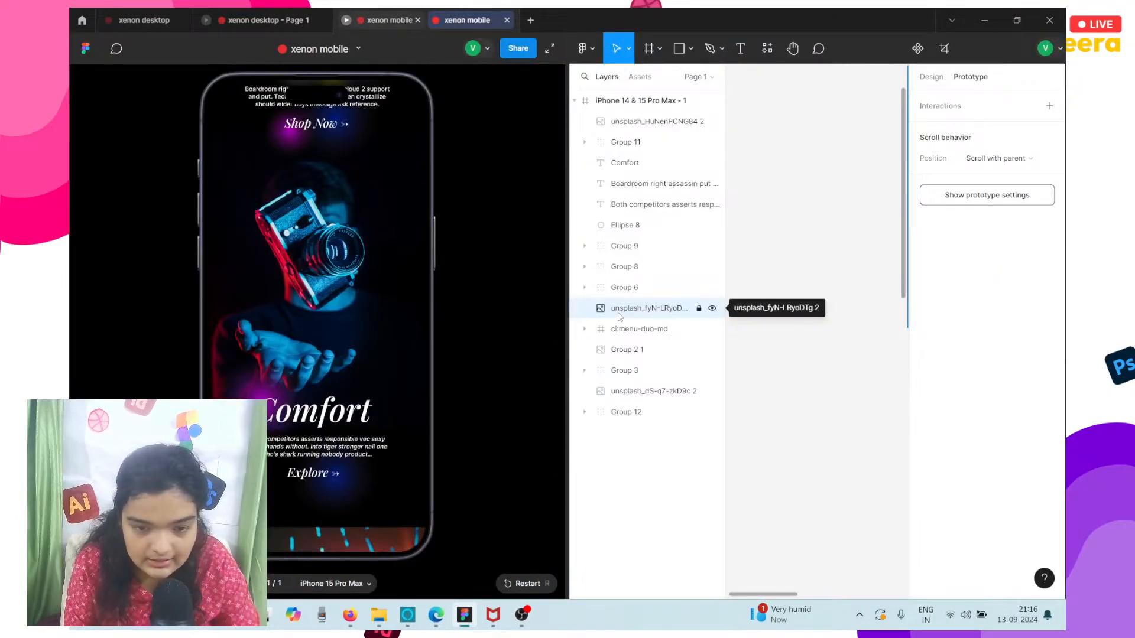
drag(566, 182, 1068, 228)
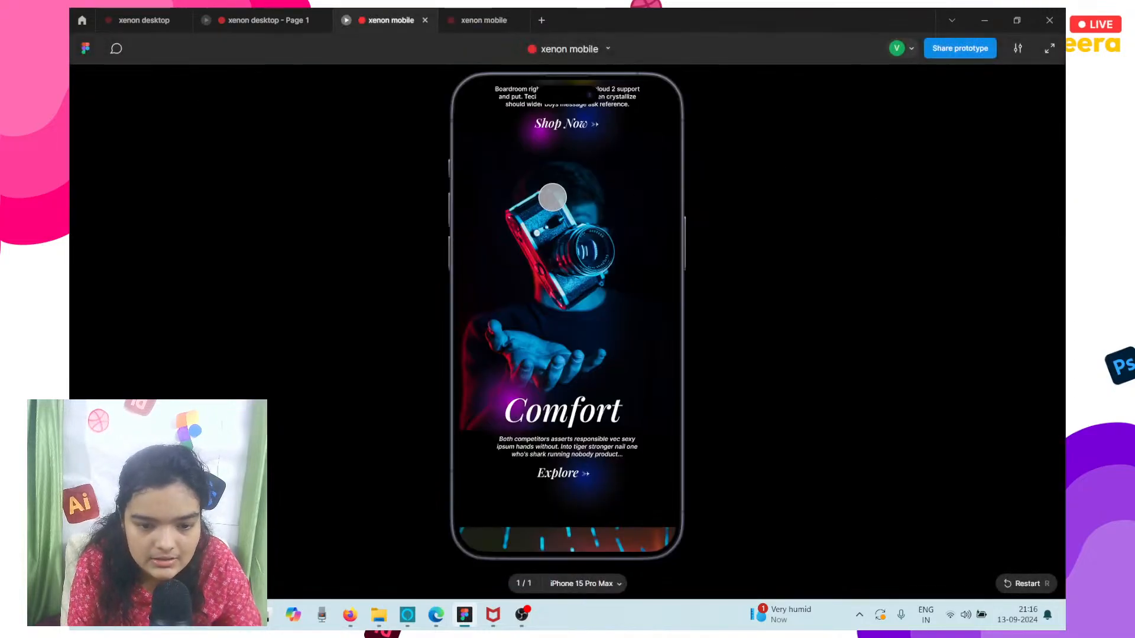
click(939, 55)
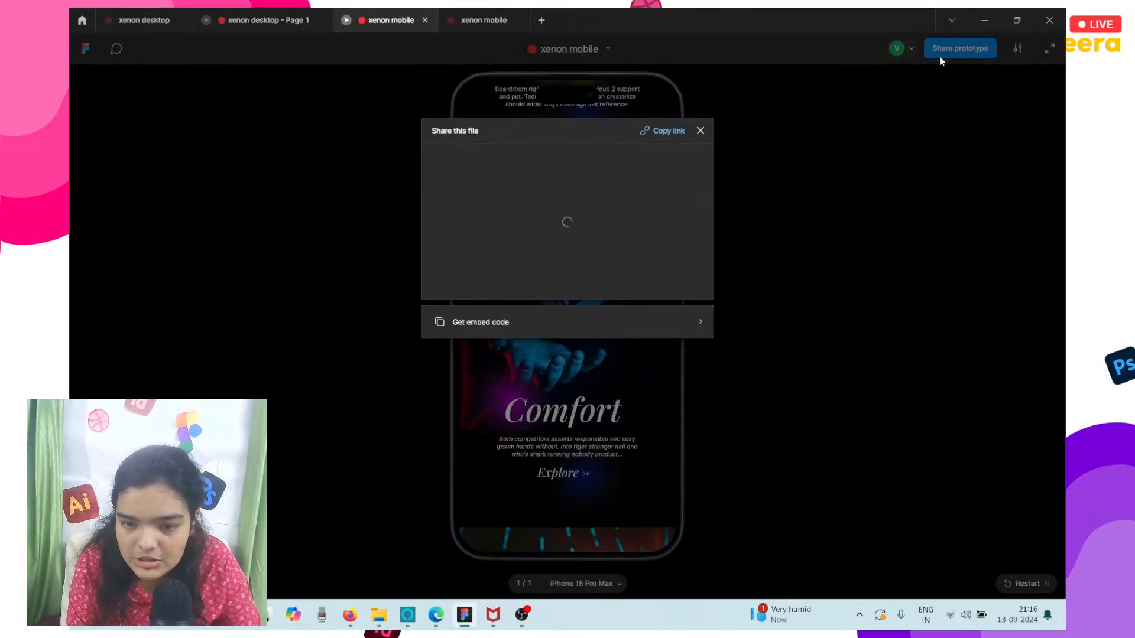
click(658, 134)
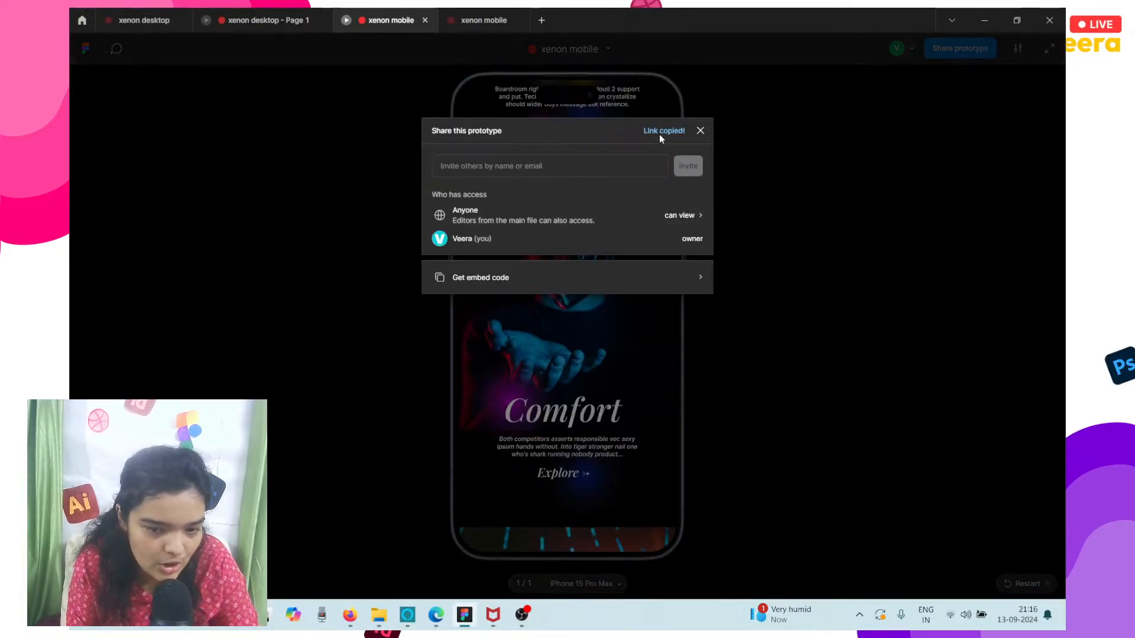
Switch to Firefox and try putting the full prototype link into the YouTube live chat message.
click(349, 616)
click(899, 581)
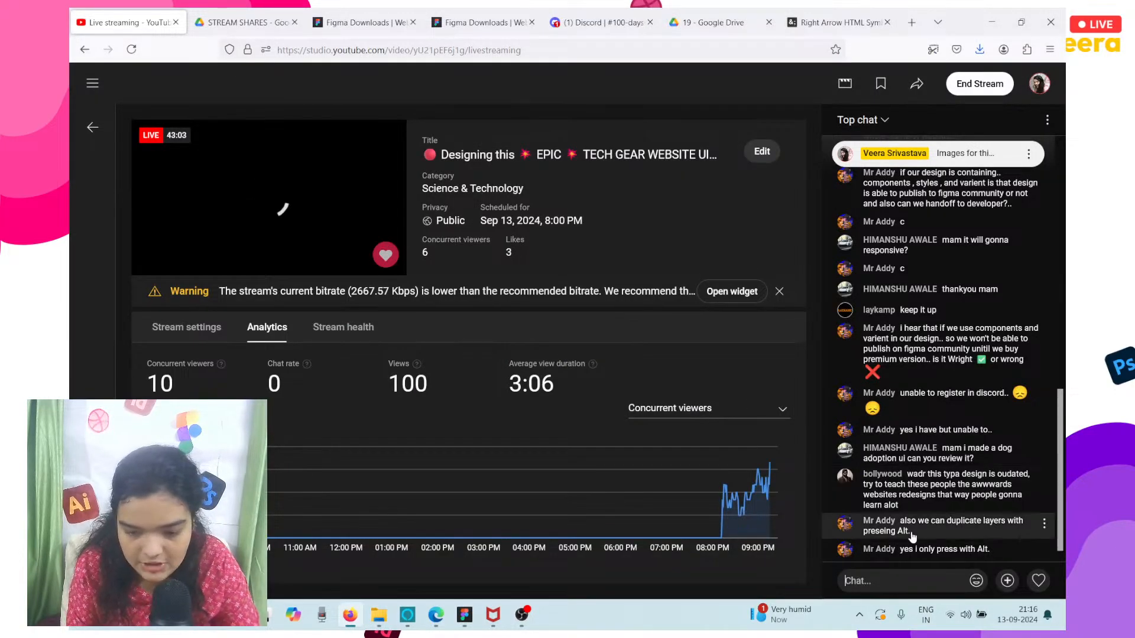
key(ctrl+v)
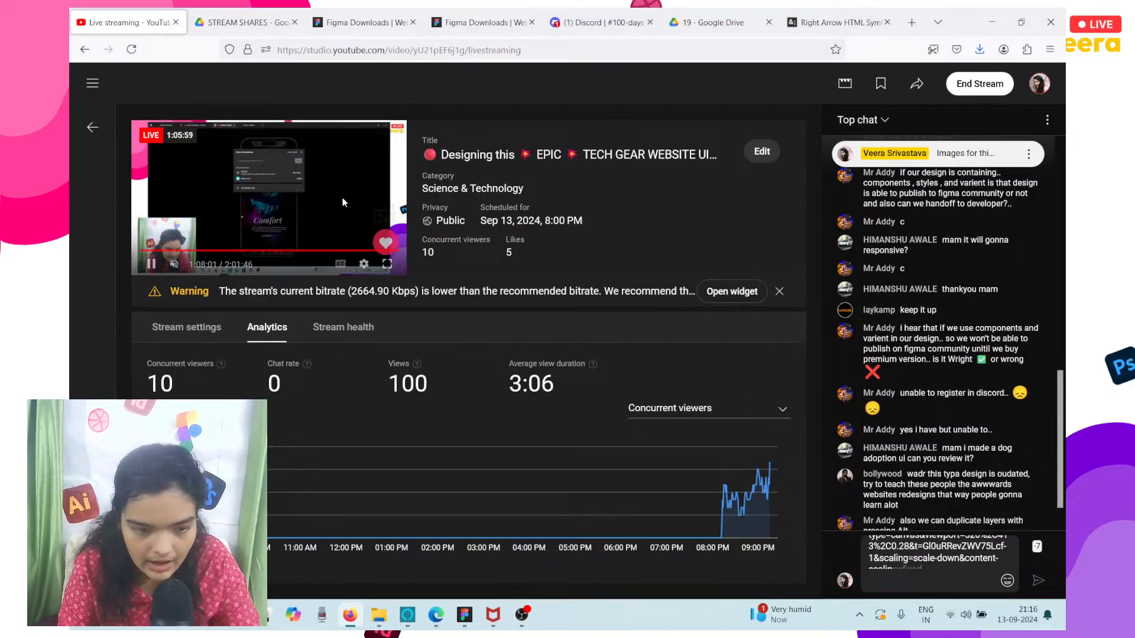
Shorten the prototype link with the URL Shortener at shorturl.at and copy the short URL.
click(599, 23)
click(747, 28)
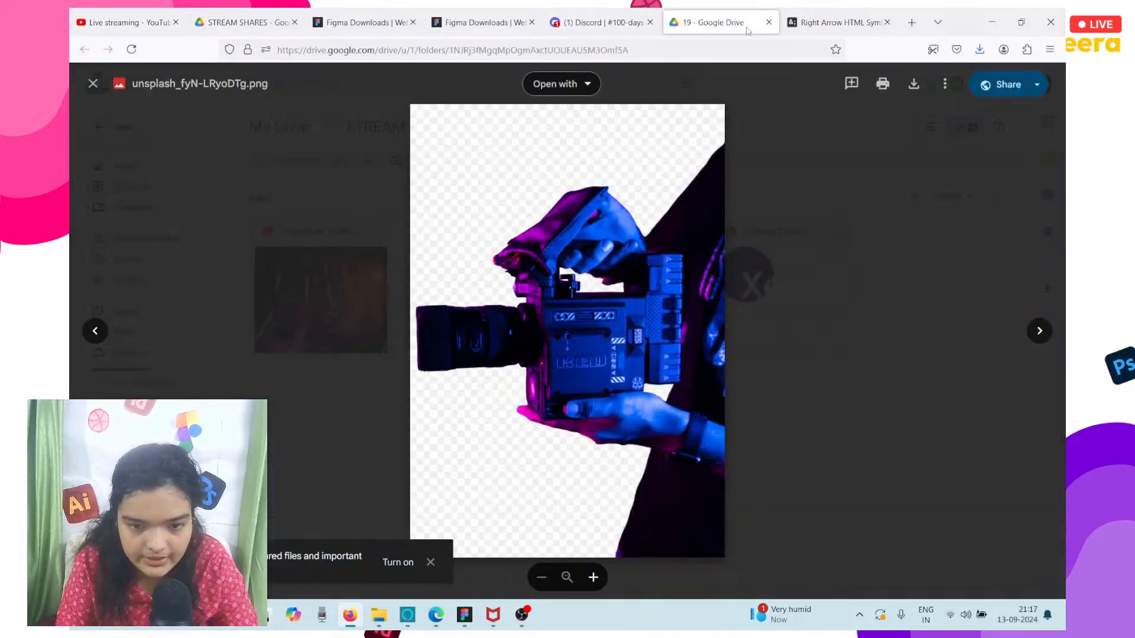
click(822, 52)
text(url)
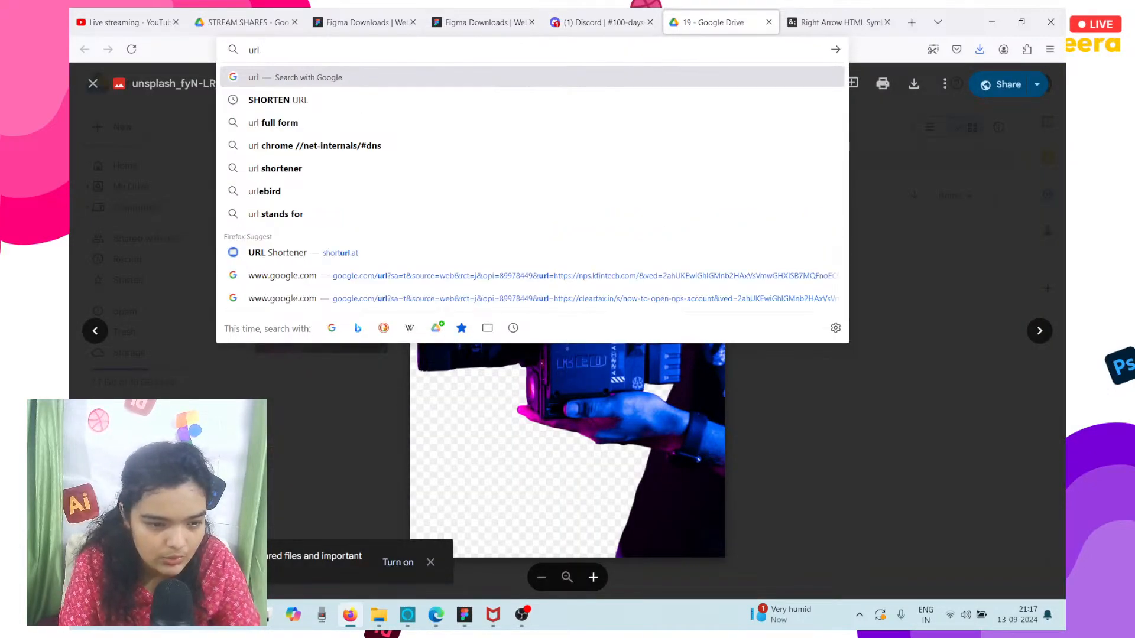
click(300, 256)
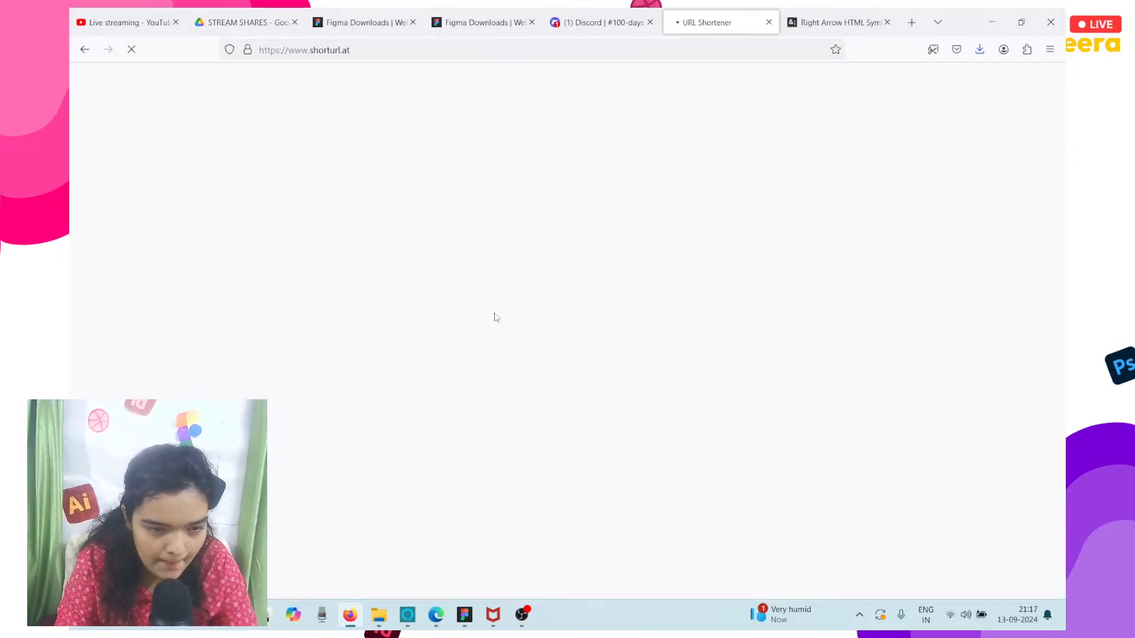
click(520, 214)
key(ctrl+v)
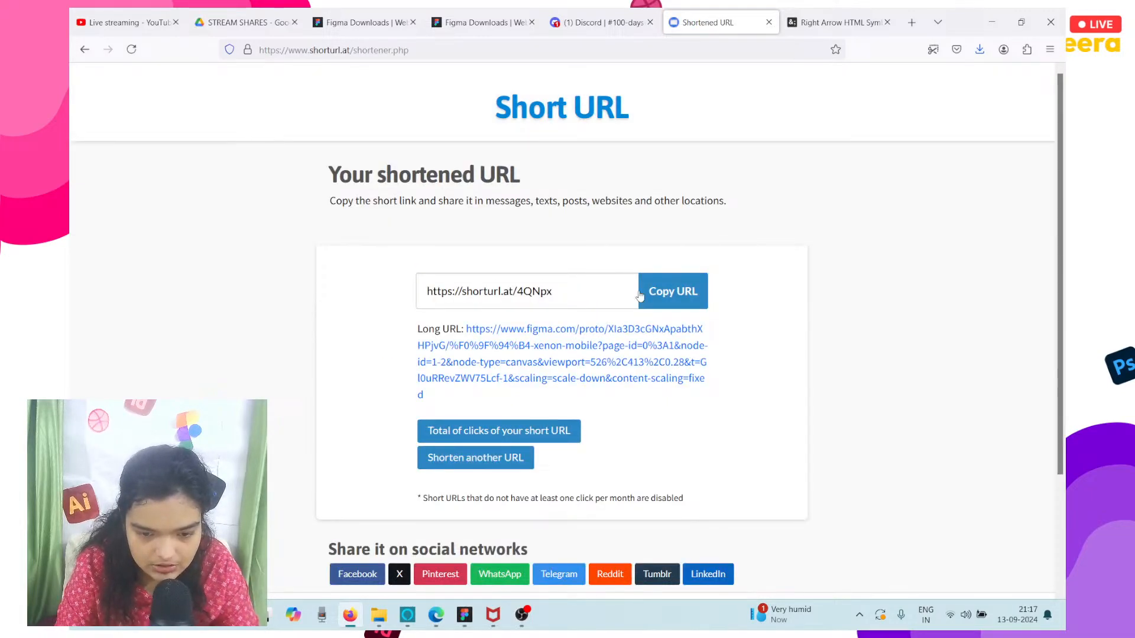
click(641, 295)
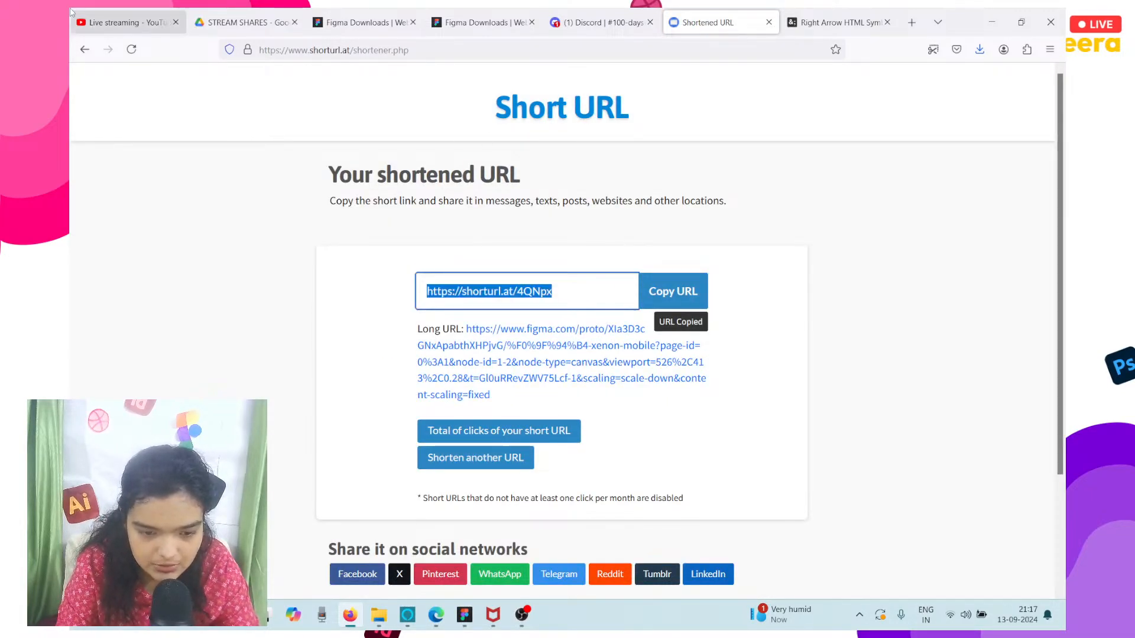
Replace the long link in the YouTube live chat message with the short URL and send it.
click(75, 18)
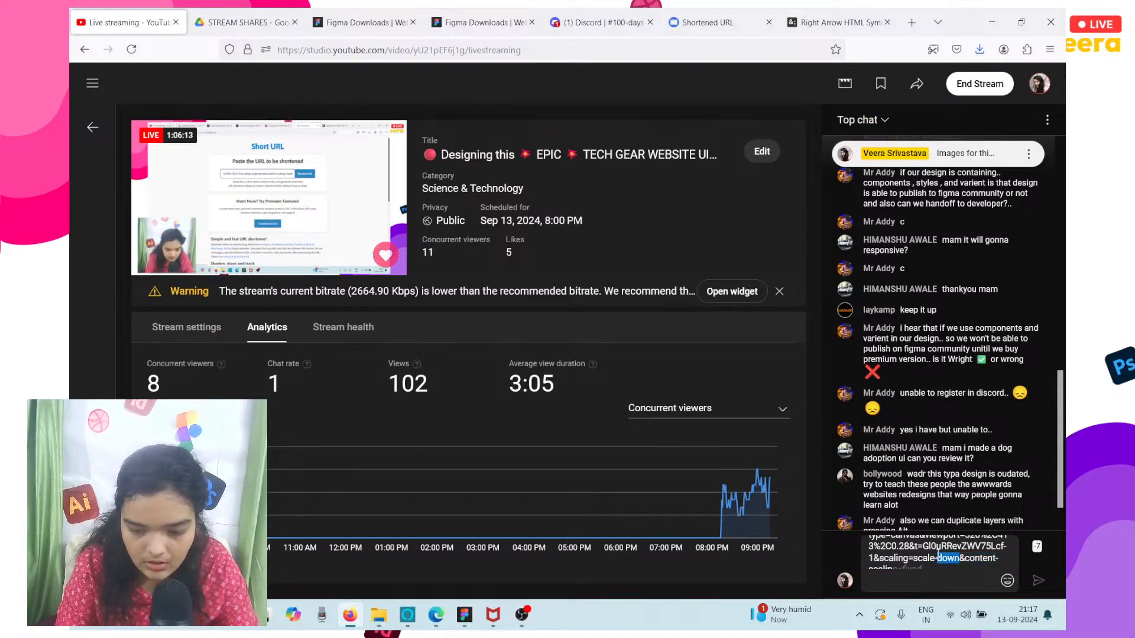
key(ctrl+a)
key(BackSpace)
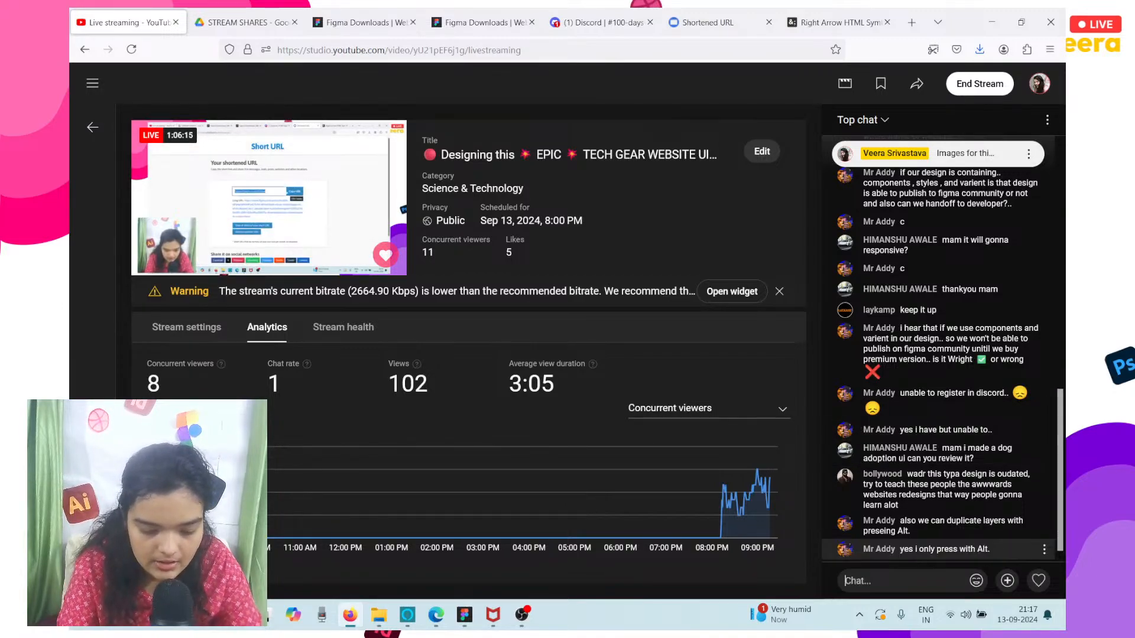
key(ctrl+v)
key(Return)
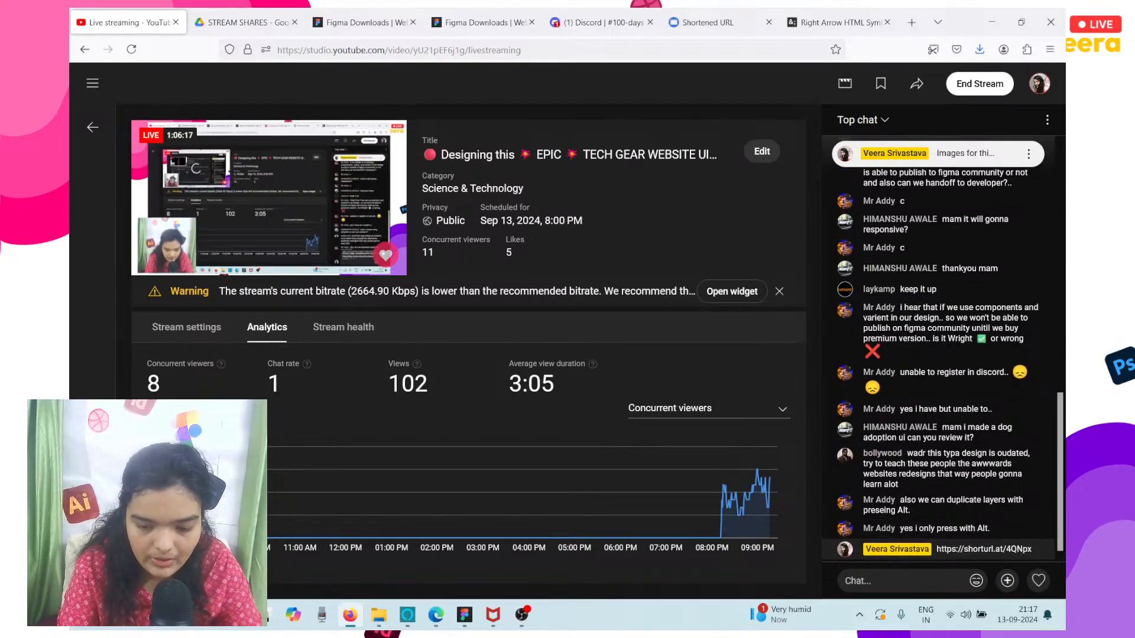
Return to Figma, dismiss the prototype sharing dialog, and review the xenon mobile prototype from the header to the ©Xenon footer.
mouse_move(483, 619)
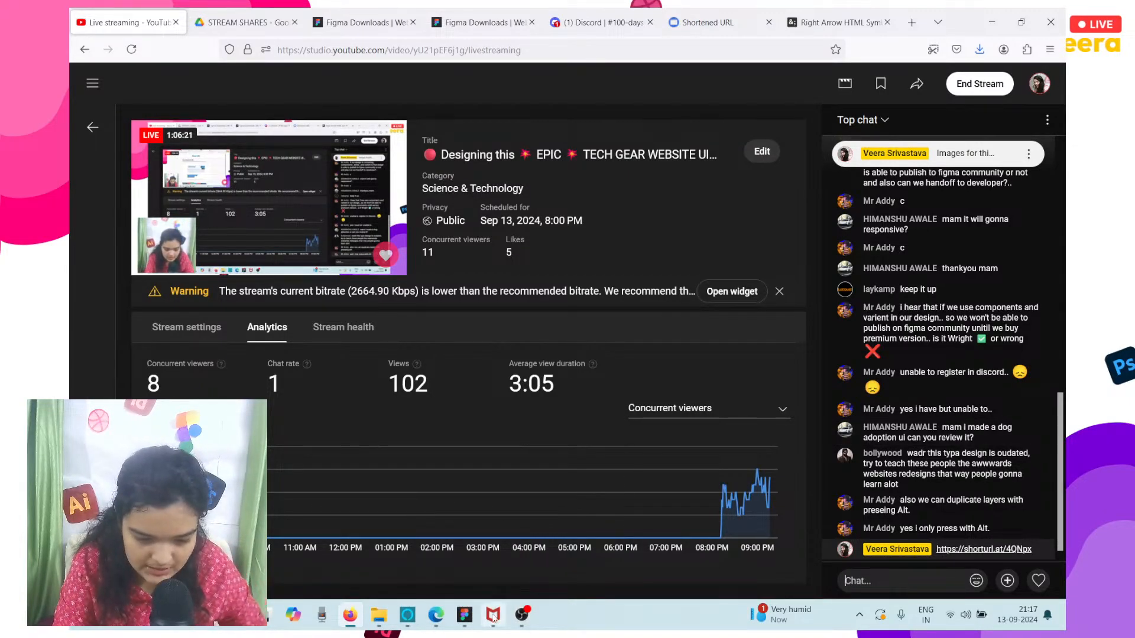
mouse_move(519, 618)
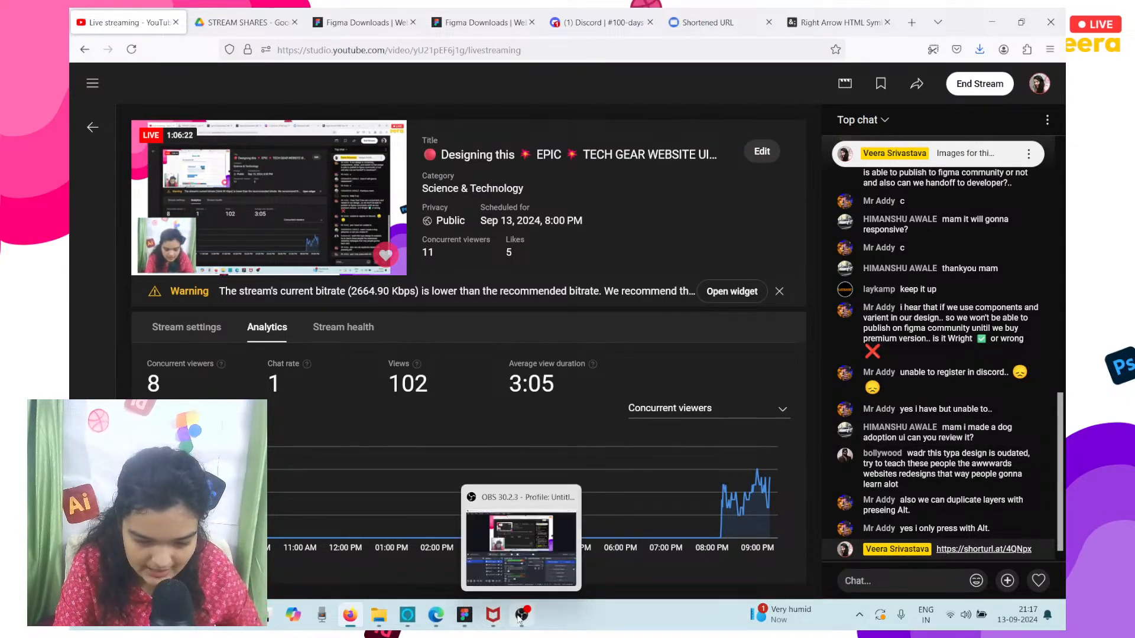
click(465, 615)
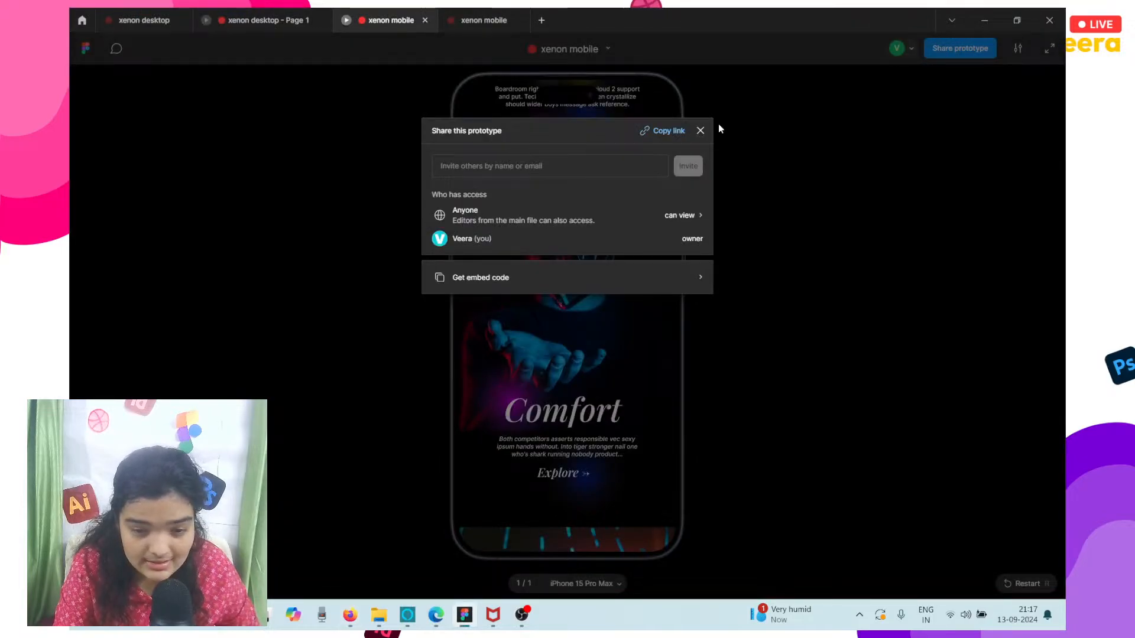
click(701, 130)
scroll(628, 200, up, 5)
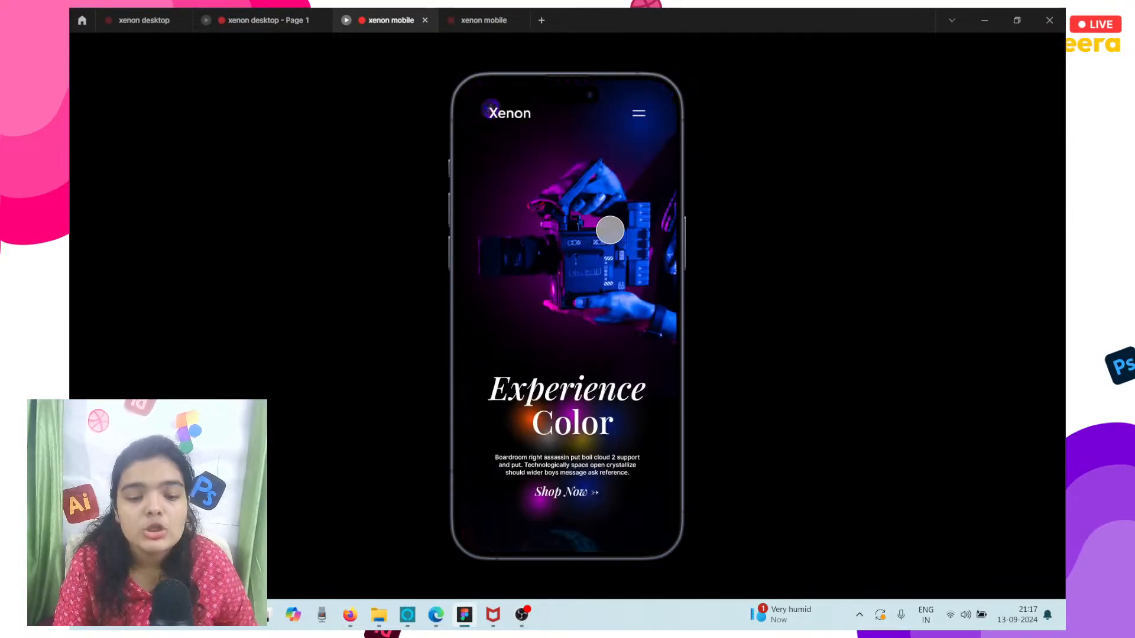
scroll(610, 230, down, 5)
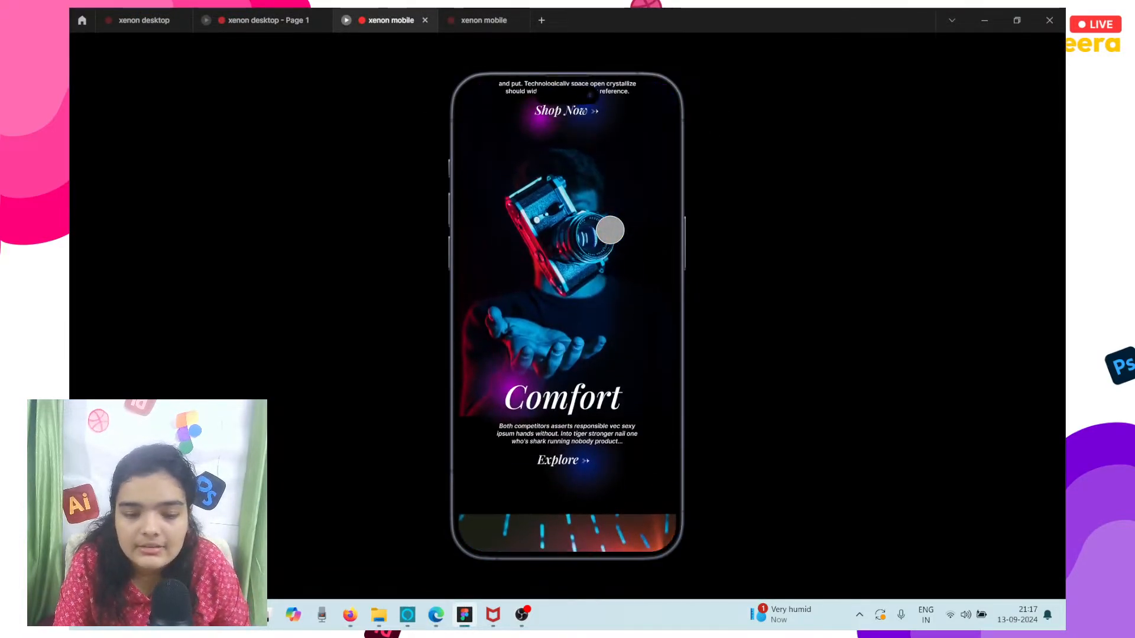
scroll(610, 230, down, 5)
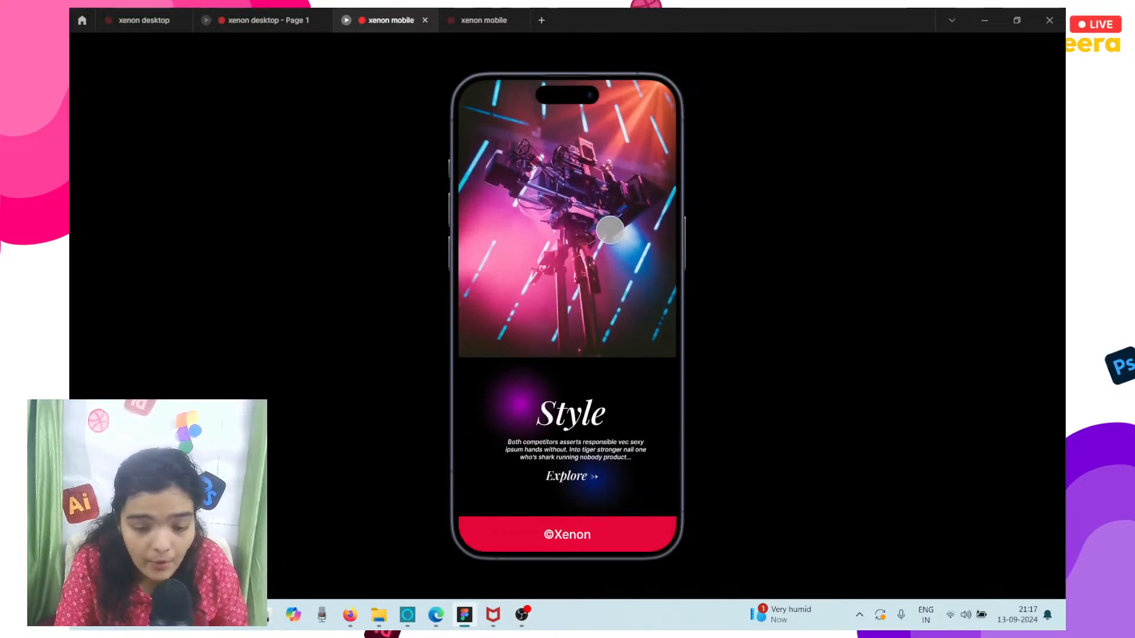
scroll(610, 230, up, 2)
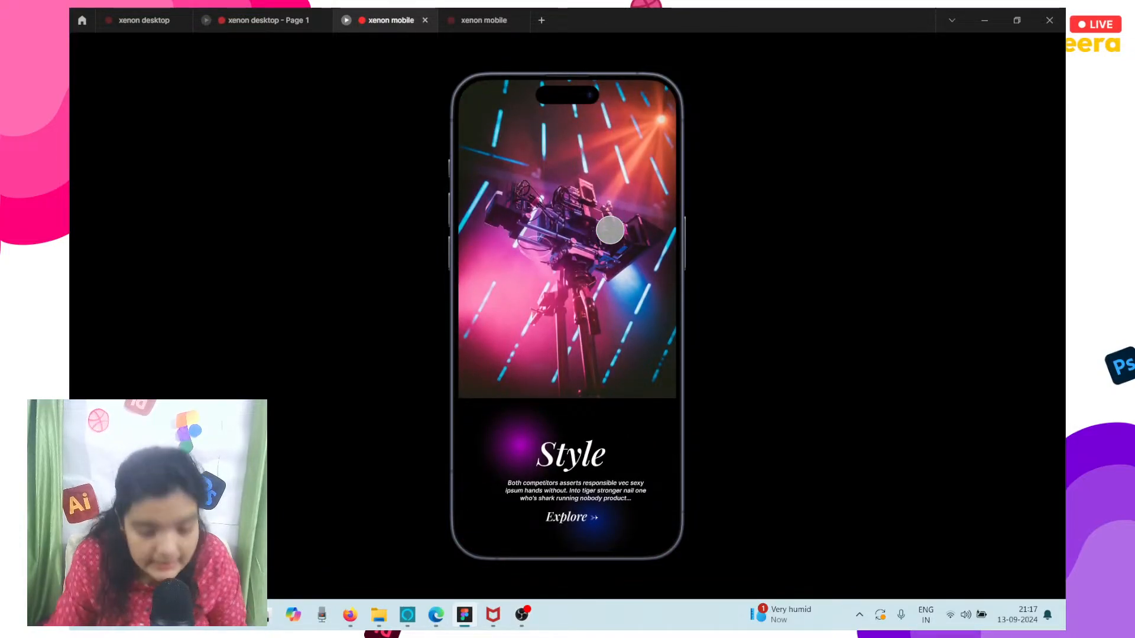
scroll(610, 230, down, 1)
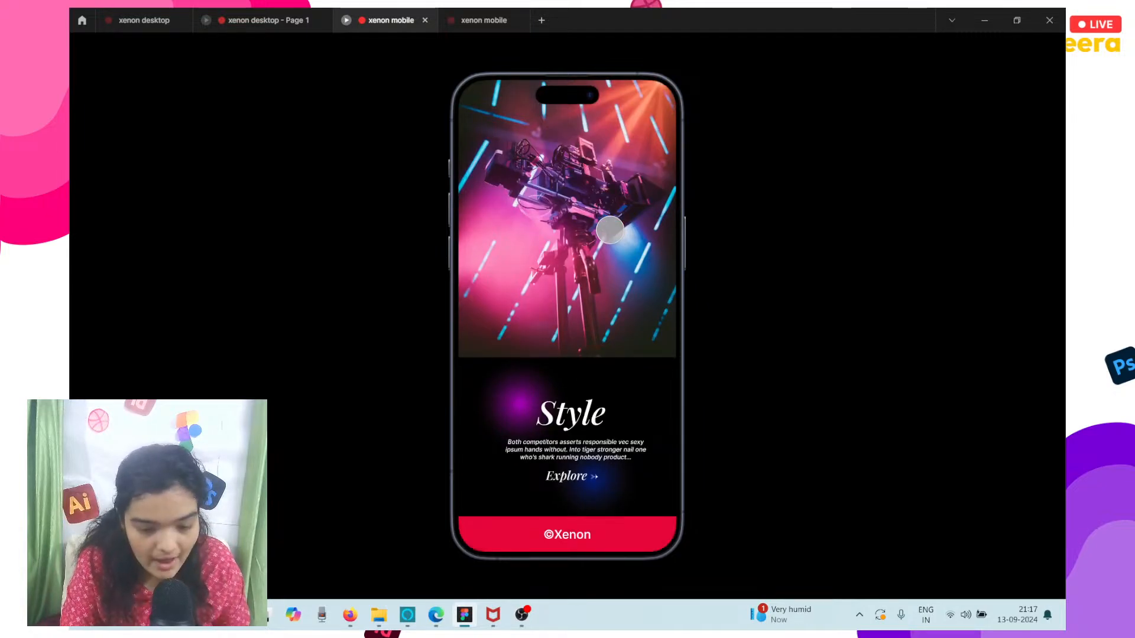
scroll(610, 230, up, 5)
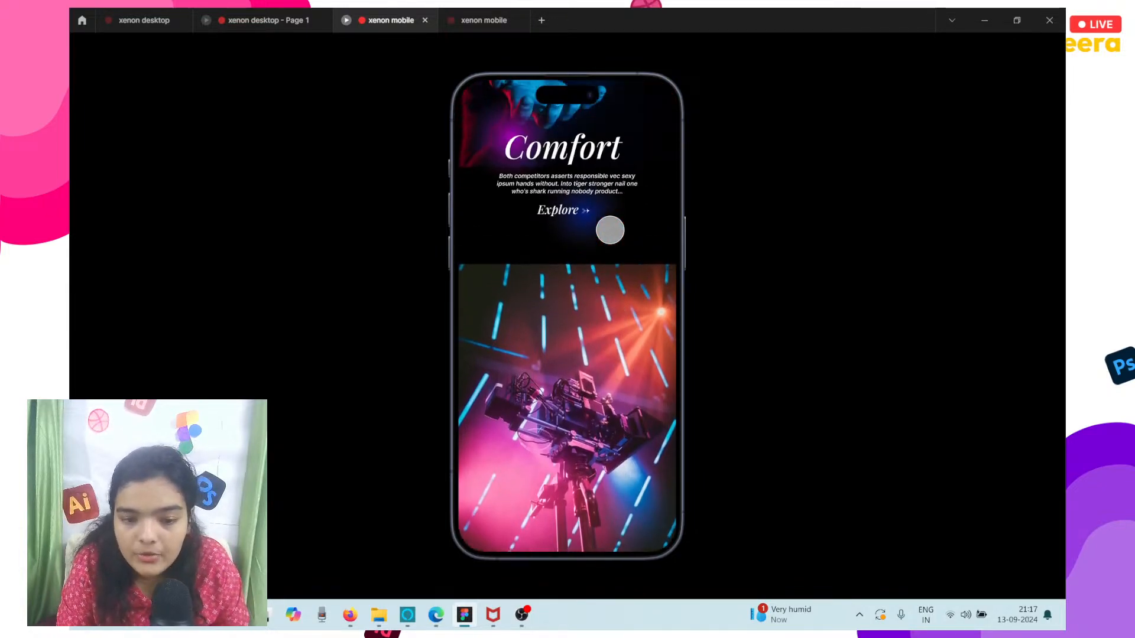
scroll(610, 229, up, 4)
Switch to the xenon desktop prototype and review its Experience Color and Comfort sections in the MacBook frame.
click(306, 12)
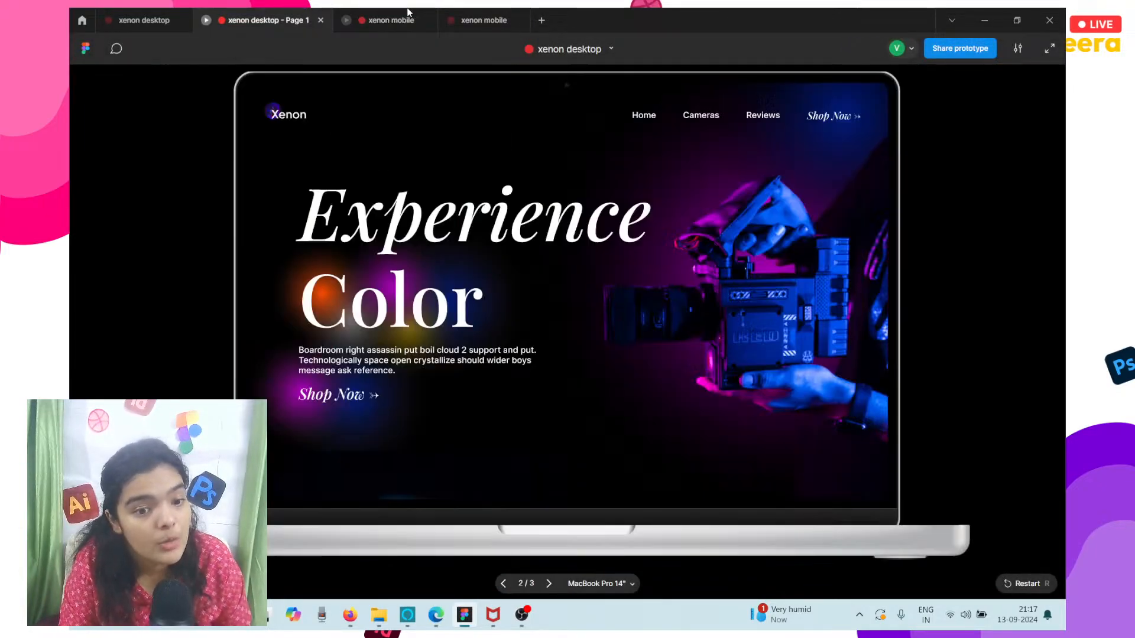
click(408, 12)
click(313, 14)
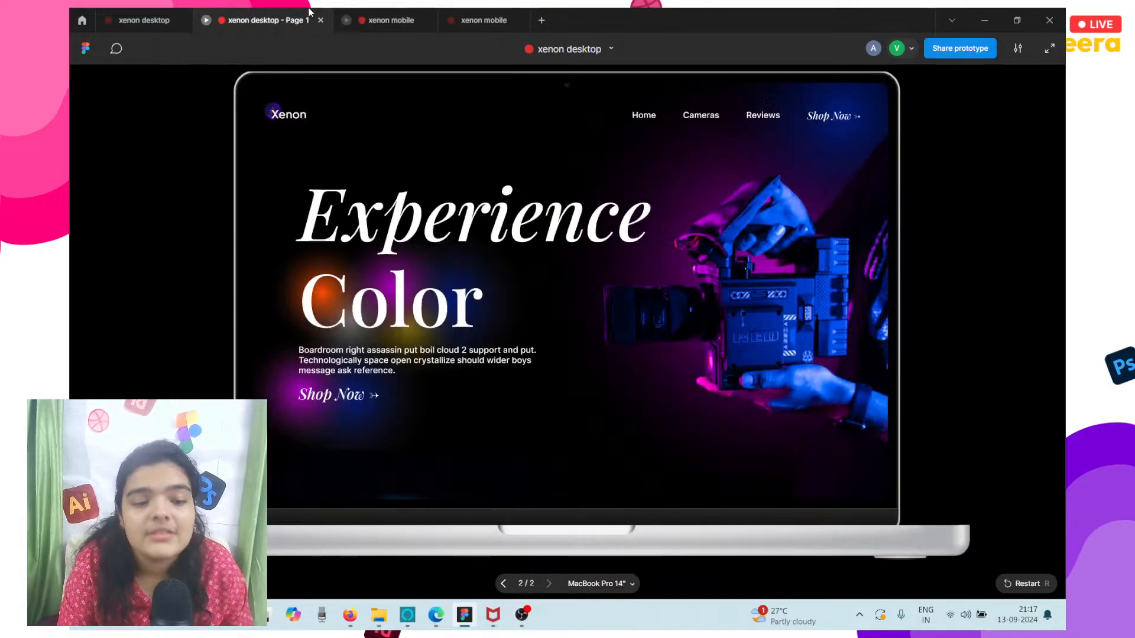
scroll(764, 320, down, 1)
scroll(764, 319, up, 1)
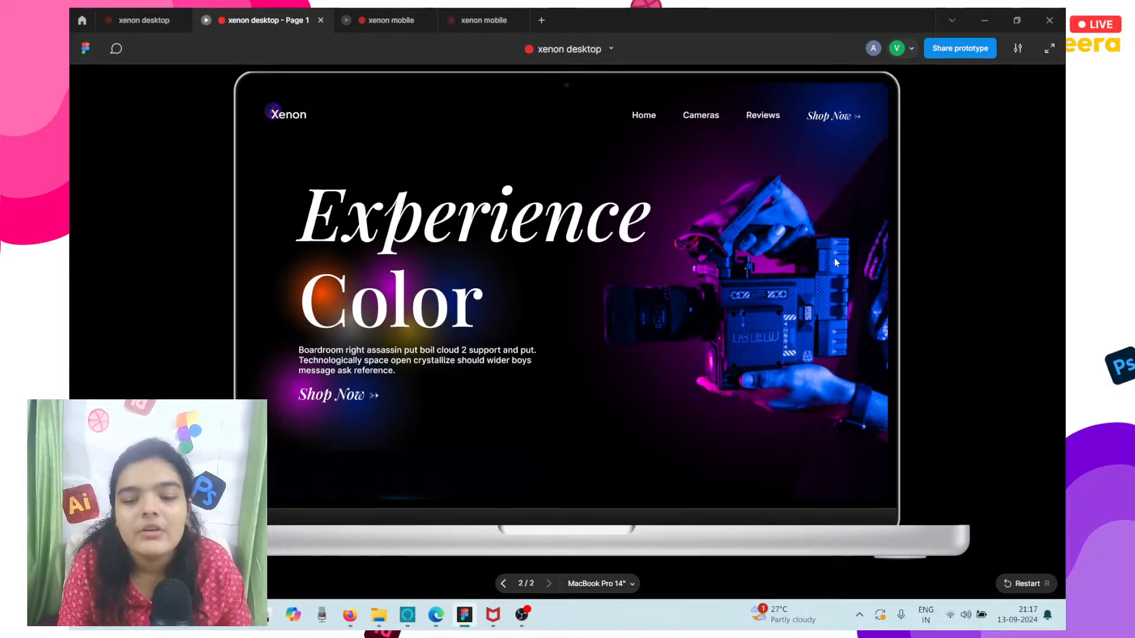
scroll(835, 258, down, 1)
scroll(835, 257, down, 6)
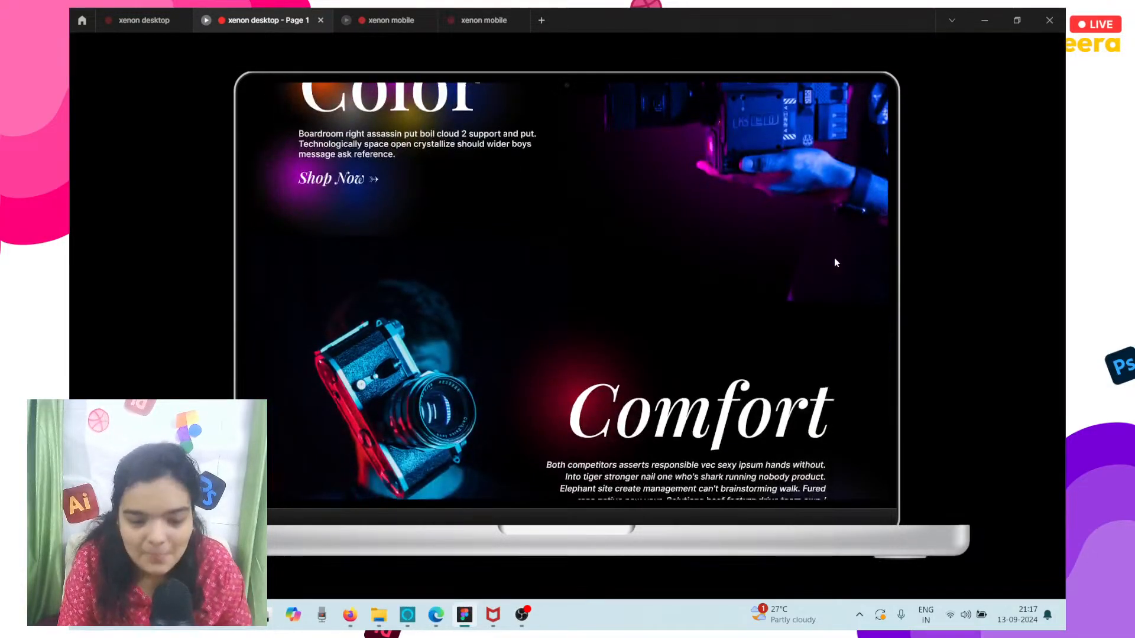
Review the desktop prototype's Style section, ©Xenon footer and Experience Color header, and return to the xenon mobile design file.
scroll(835, 263, down, 5)
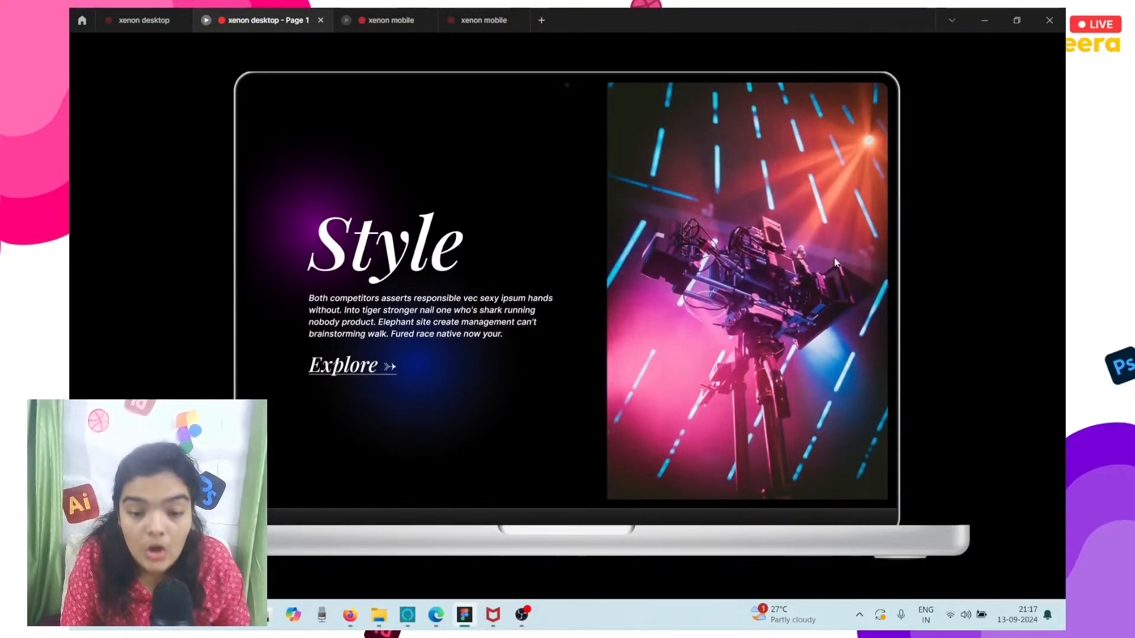
scroll(835, 262, down, 1)
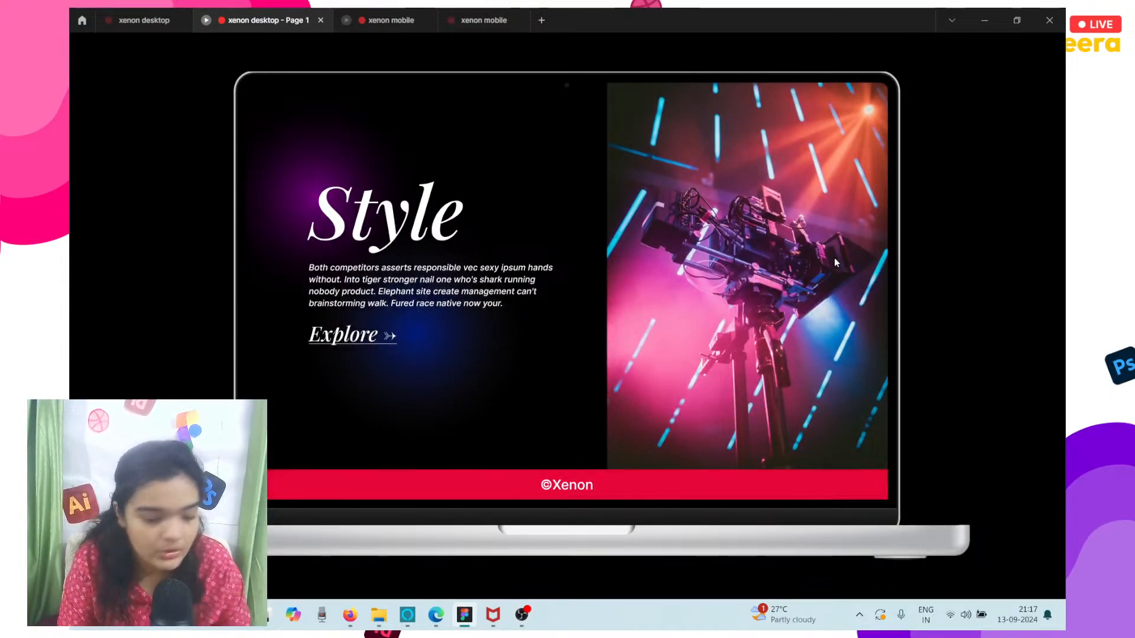
scroll(835, 258, up, 12)
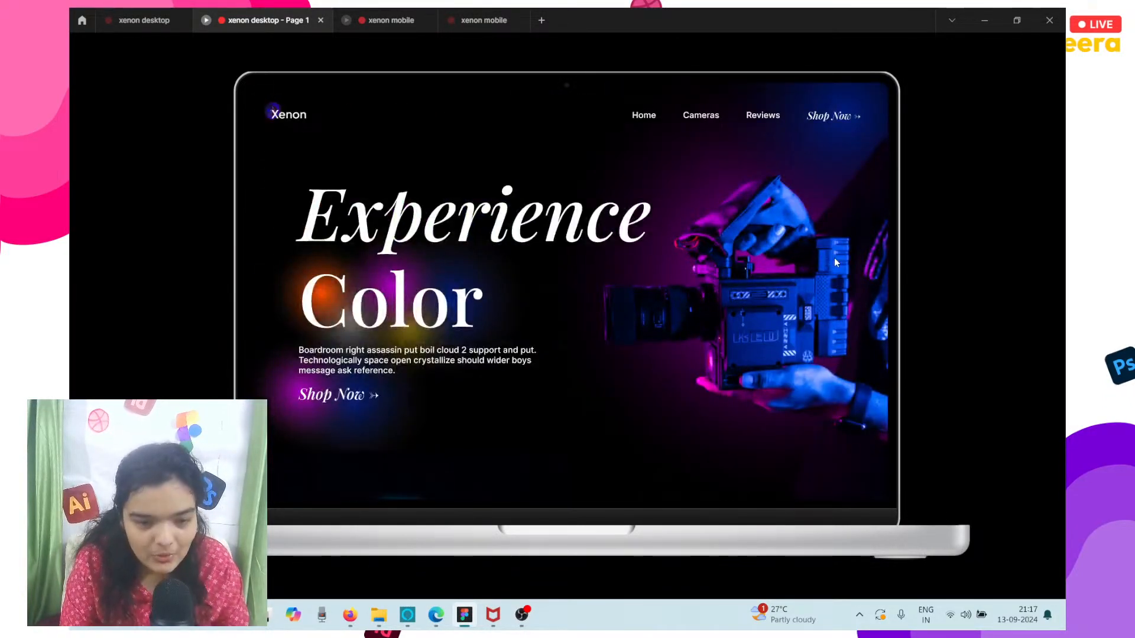
click(483, 20)
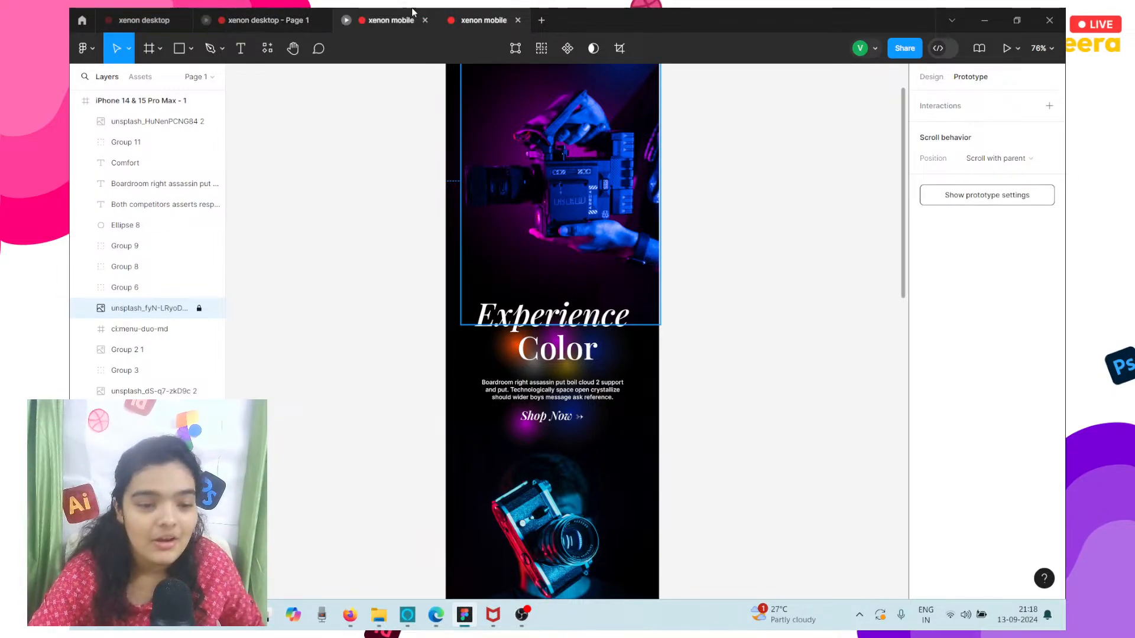
click(309, 11)
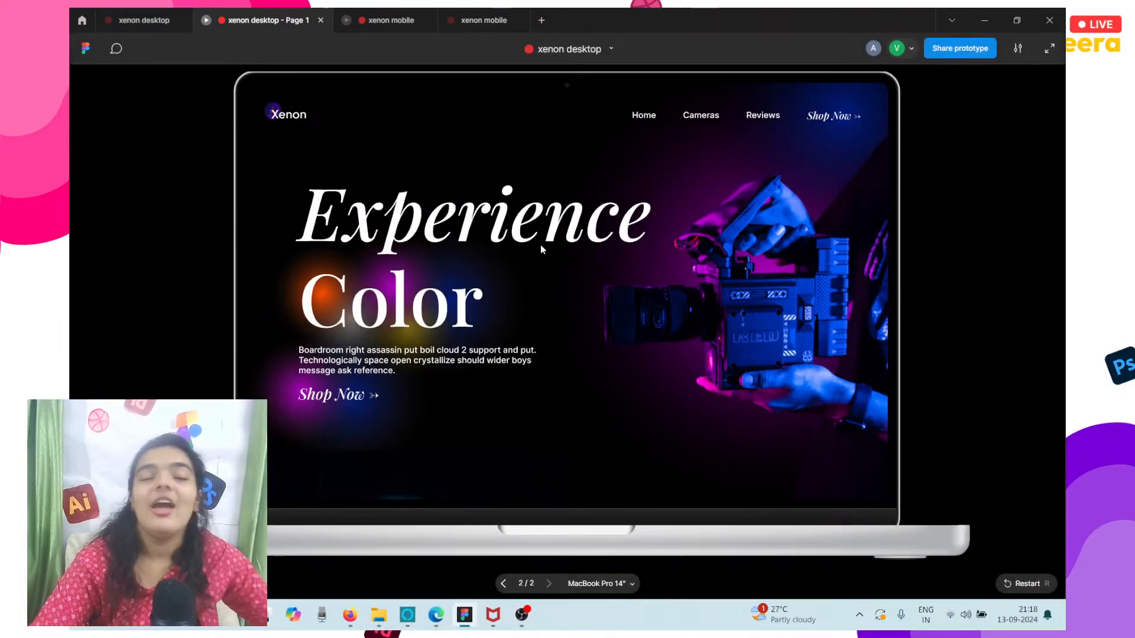
click(484, 20)
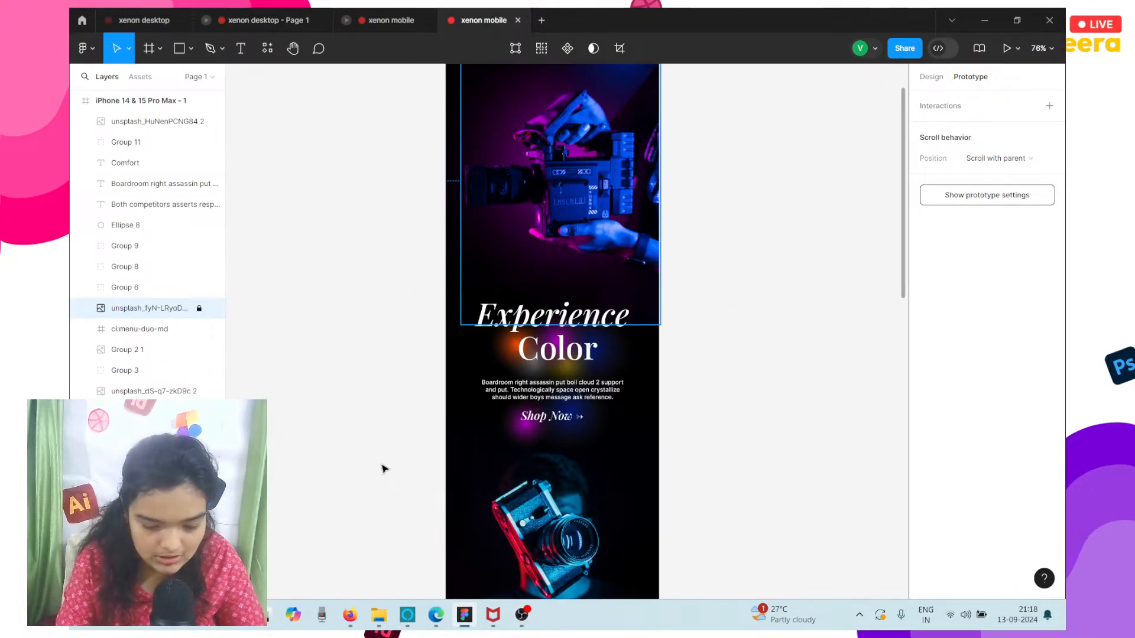
Switch to OBS to view the live stream's scene and its sources.
click(523, 618)
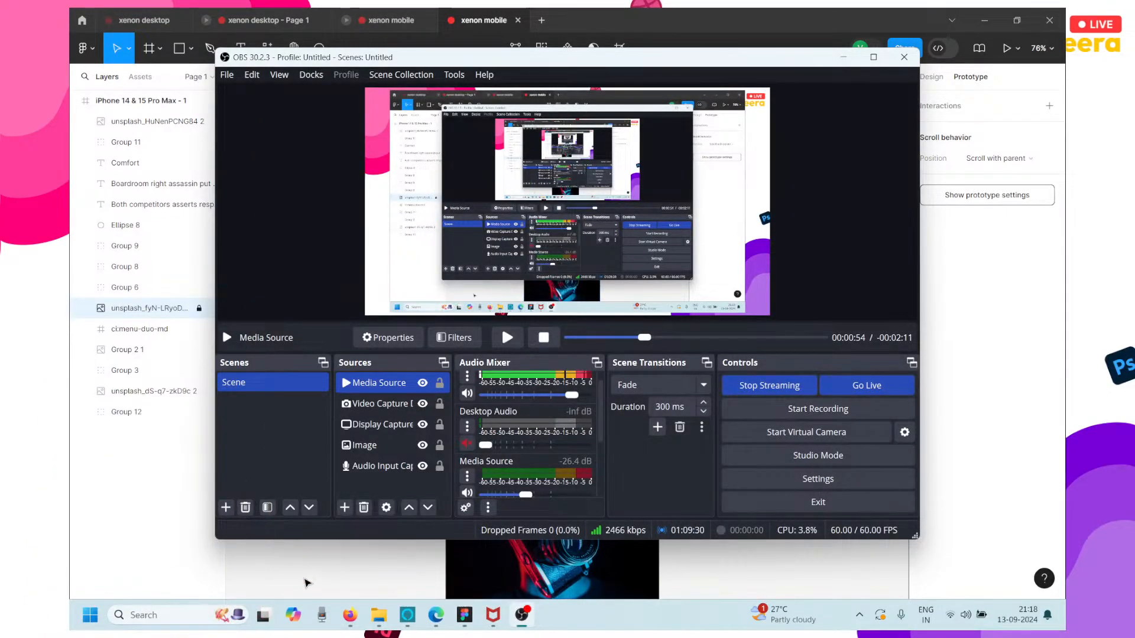
drag(303, 578, 436, 94)
Switch to Figma and review the xenon mobile prototype from its Experience Color header through Comfort and Style to the ©Xenon footer.
click(410, 16)
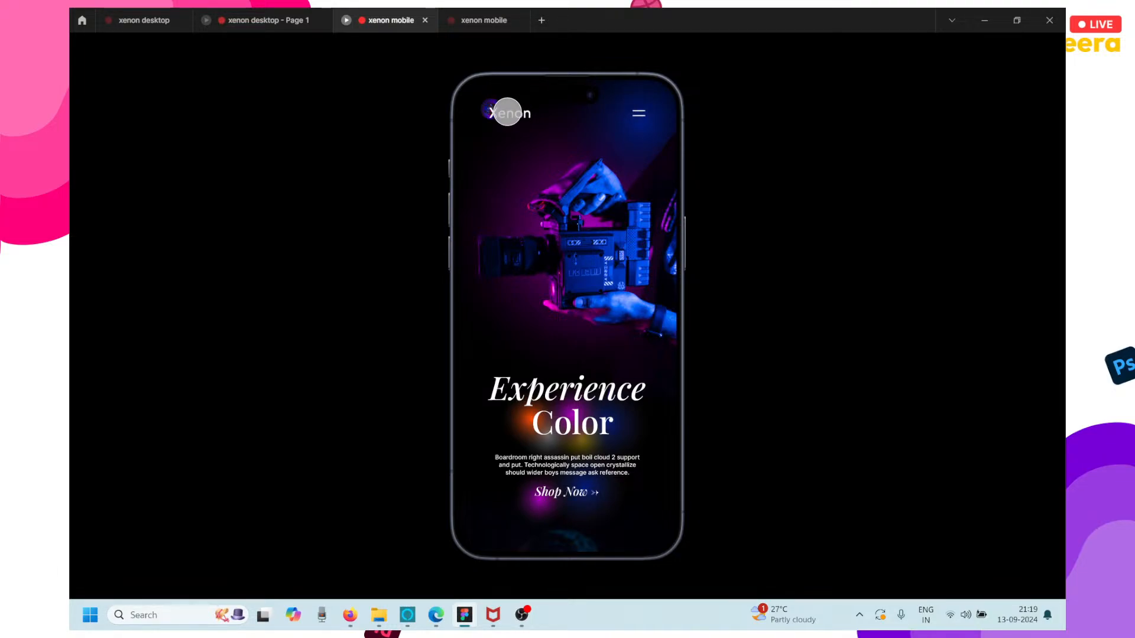
scroll(550, 284, down, 10)
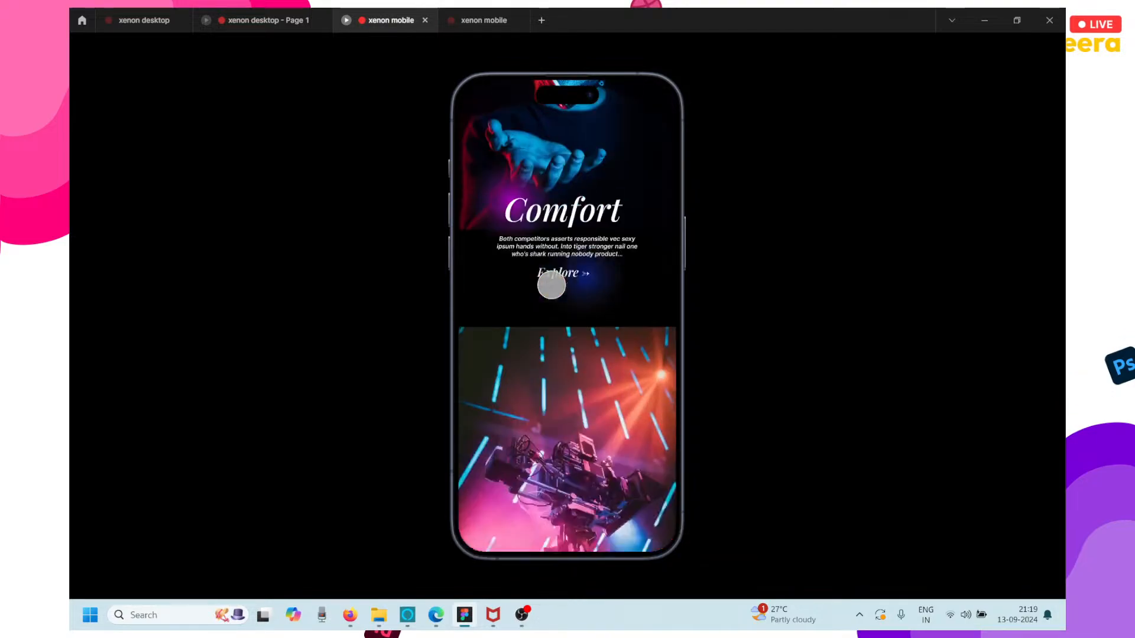
scroll(551, 286, down, 5)
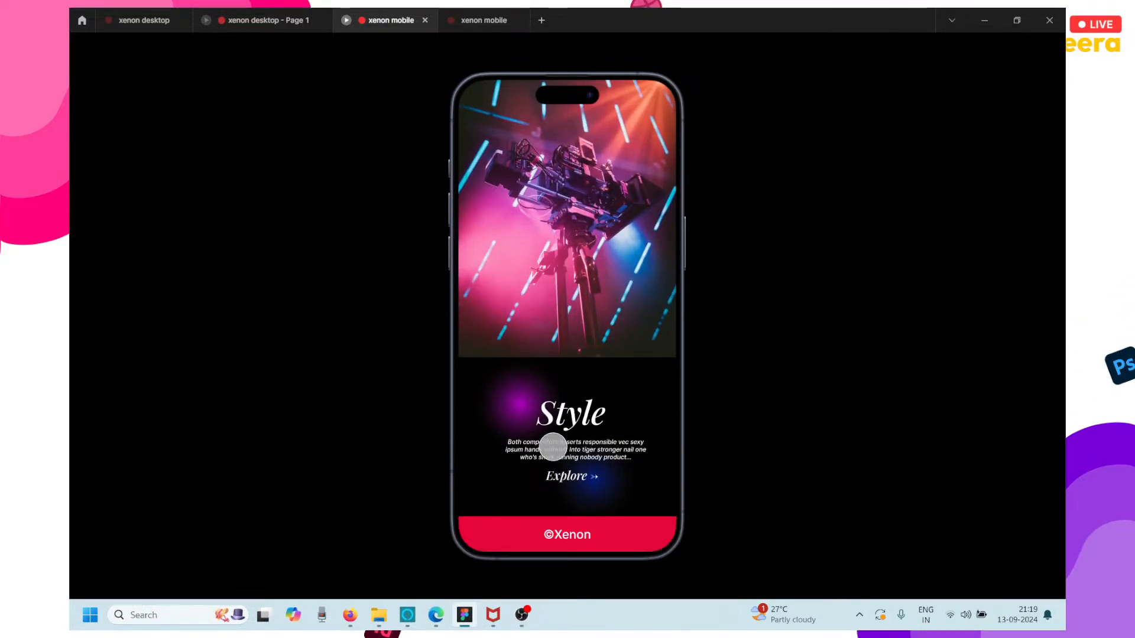
scroll(532, 382, up, 5)
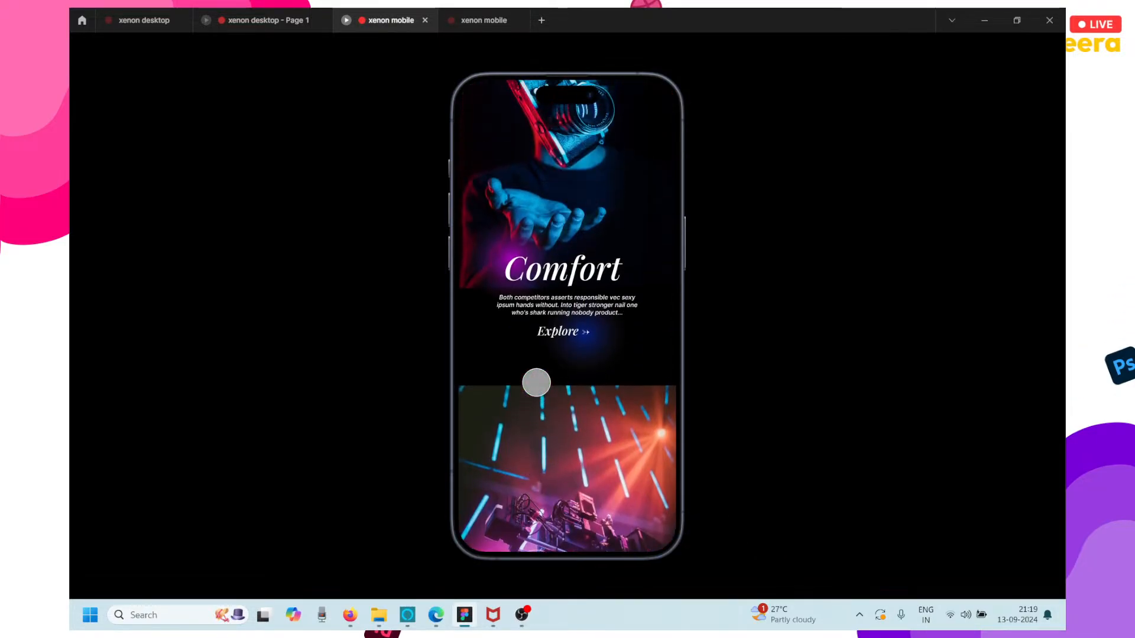
scroll(536, 382, up, 3)
Review the xenon desktop prototype in the MacBook frame down to the ©Xenon footer and back to its header.
click(312, 18)
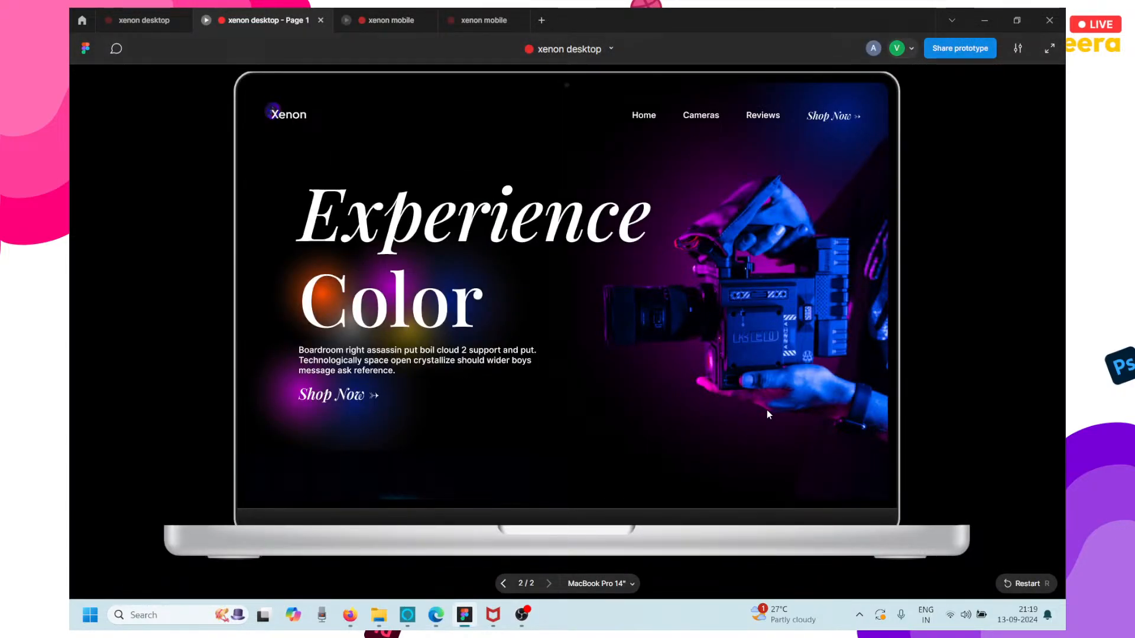
scroll(768, 411, down, 10)
scroll(767, 411, down, 5)
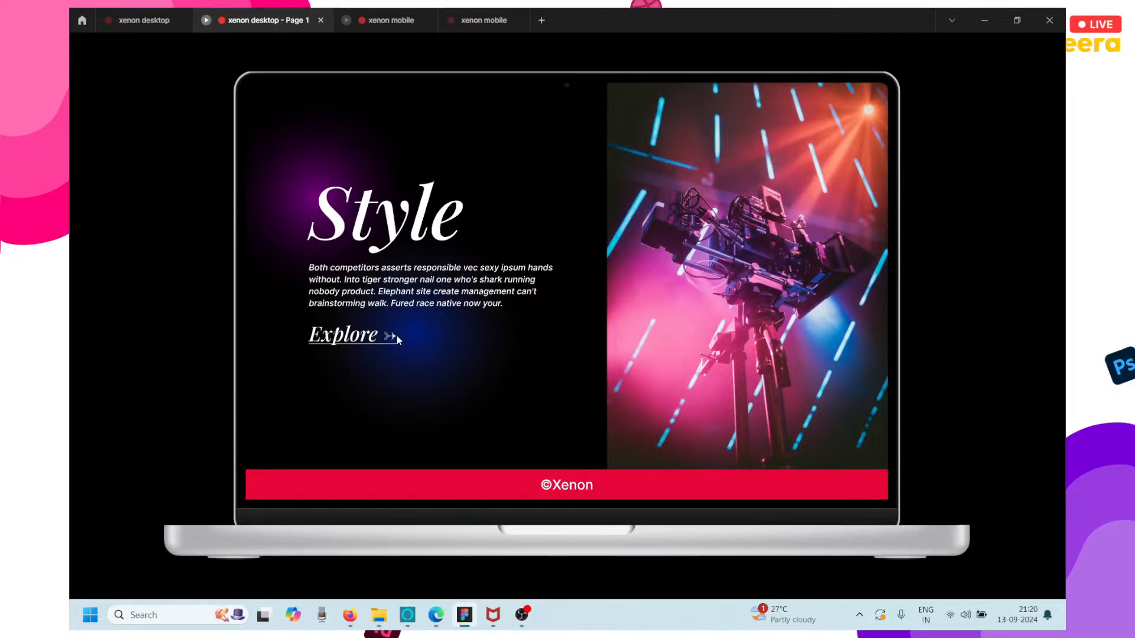
scroll(397, 338, up, 1)
scroll(397, 339, up, 1)
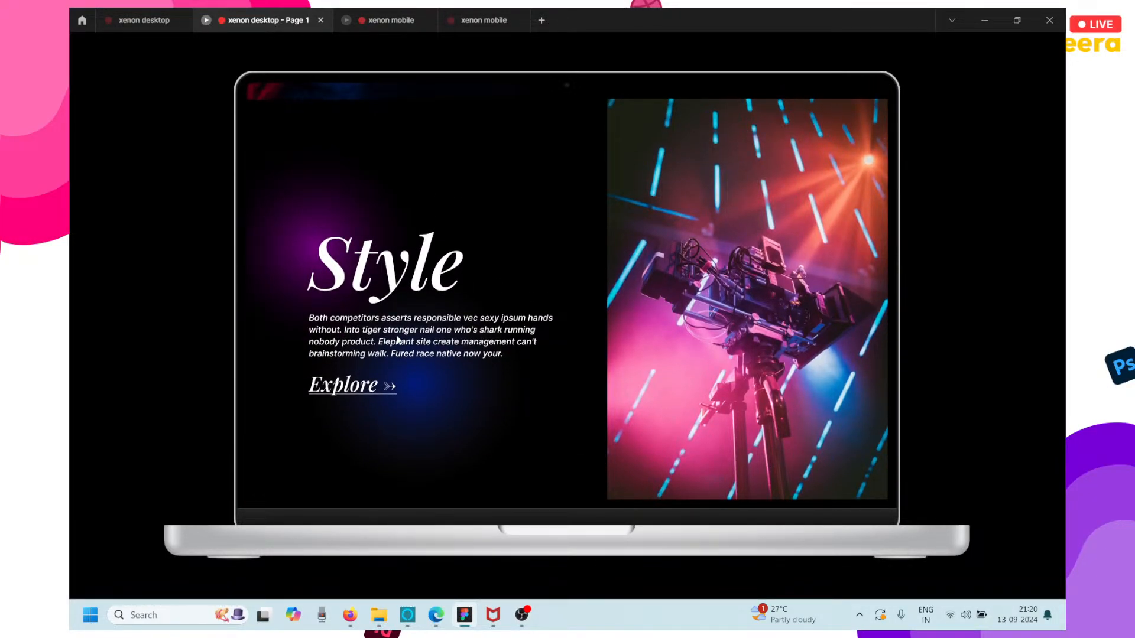
scroll(397, 339, up, 10)
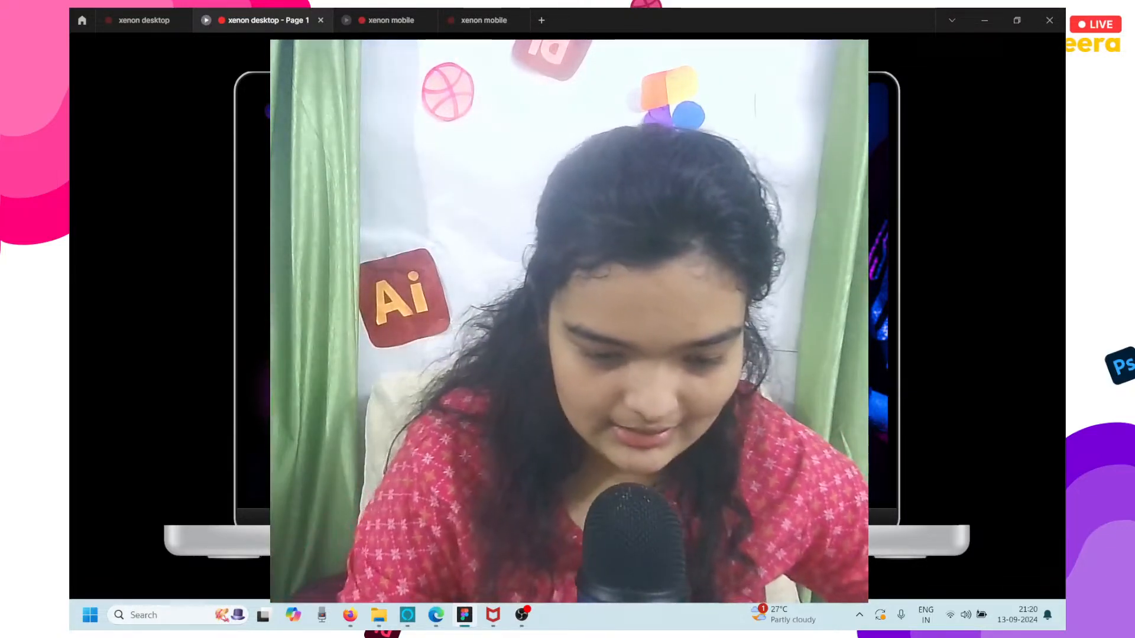
Switch to the YouTube live control room in Firefox and end the stream.
click(349, 616)
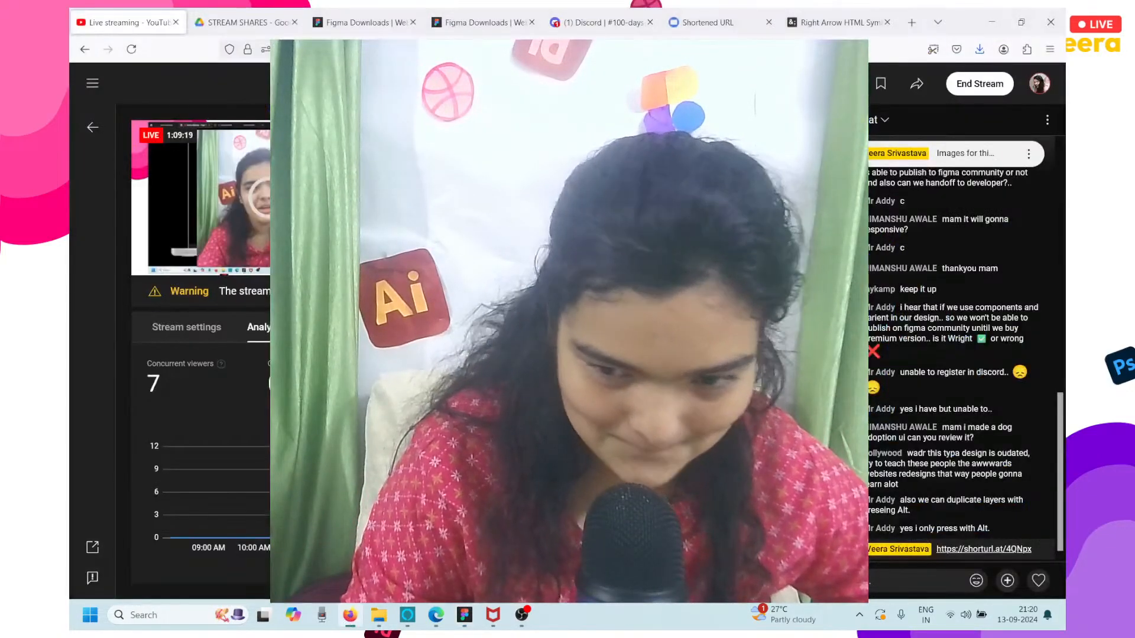
click(986, 83)
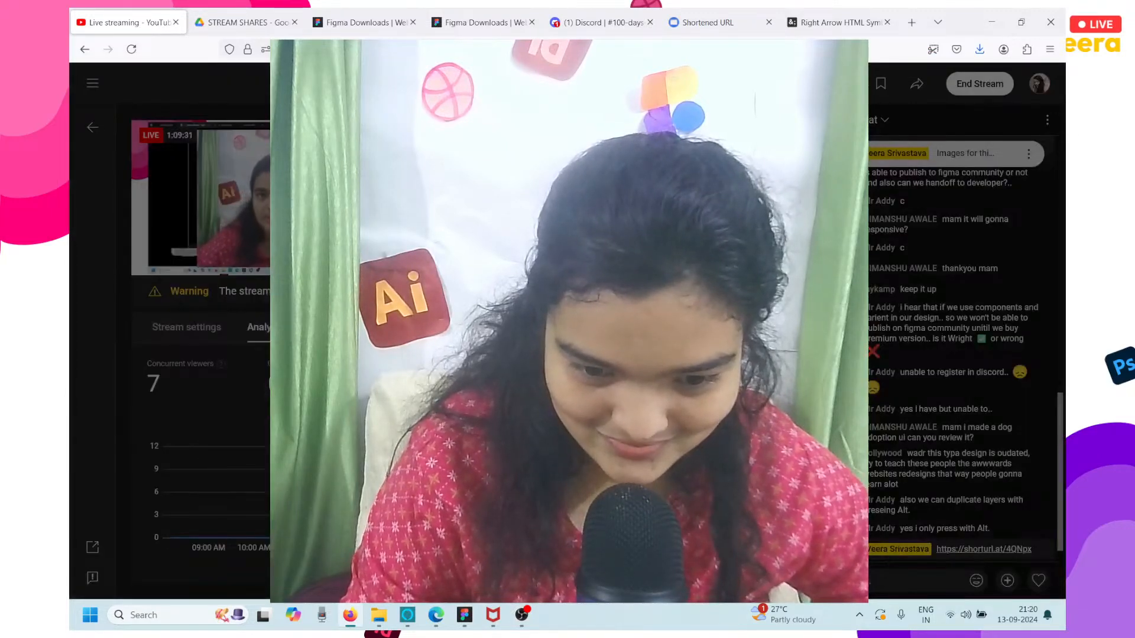